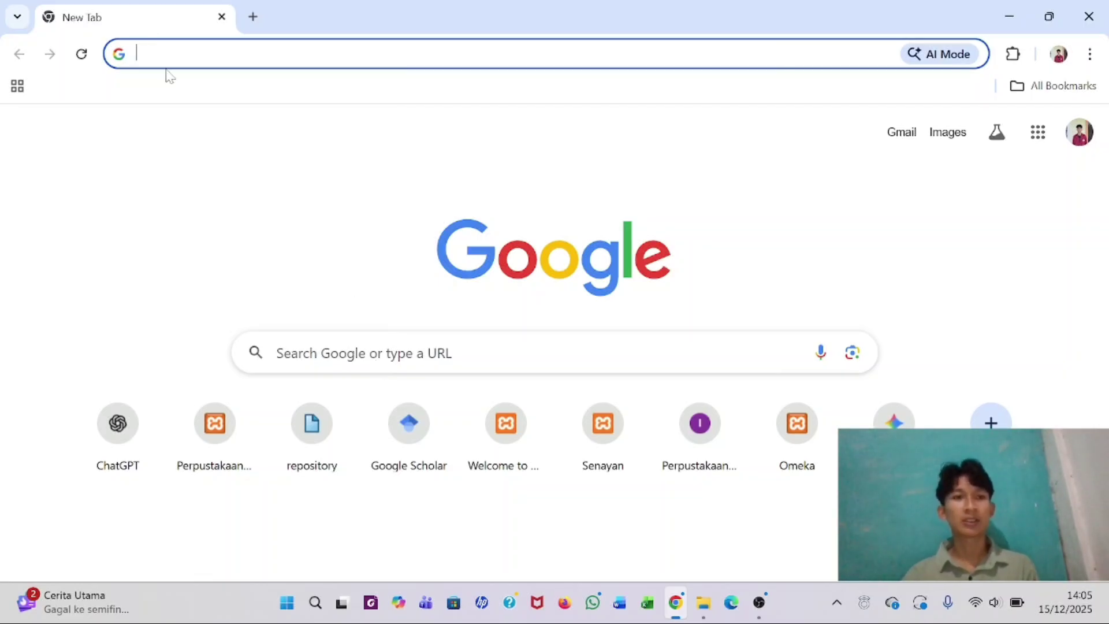
# - Search Google for 'omeka classic' and open the official Omeka Classic website
pyautogui.click(405, 54)
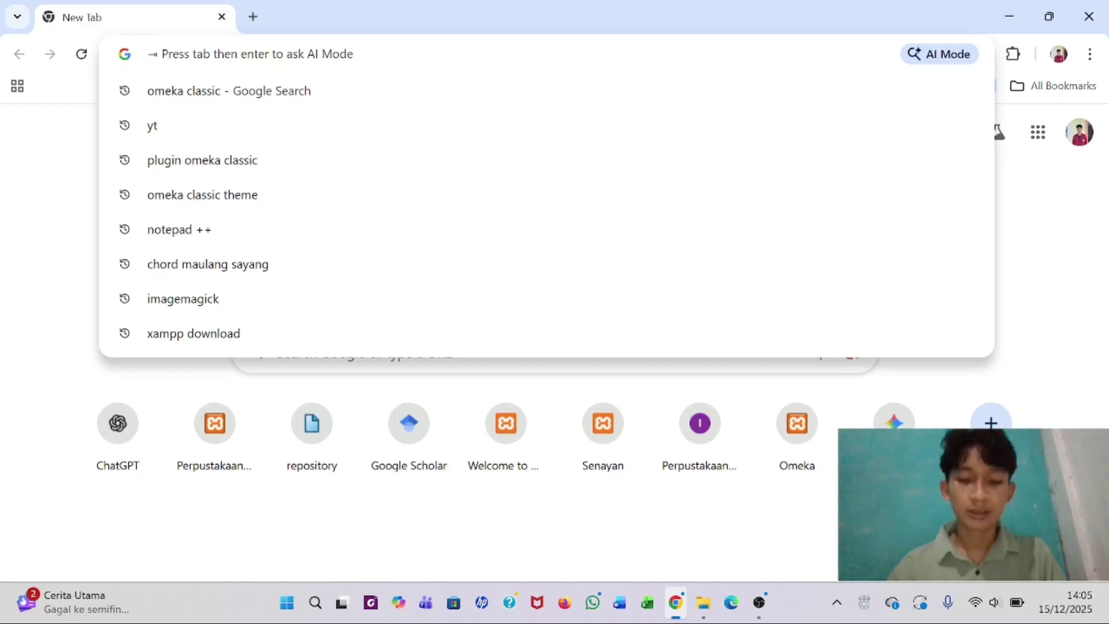
pyautogui.write('omeka c')
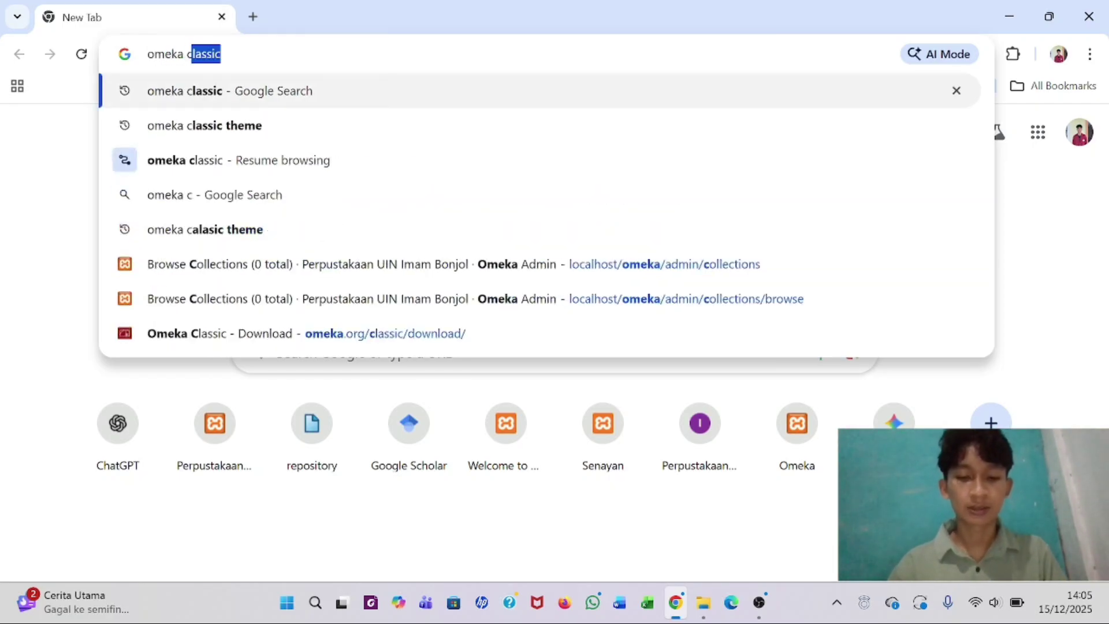
pyautogui.write('lassic')
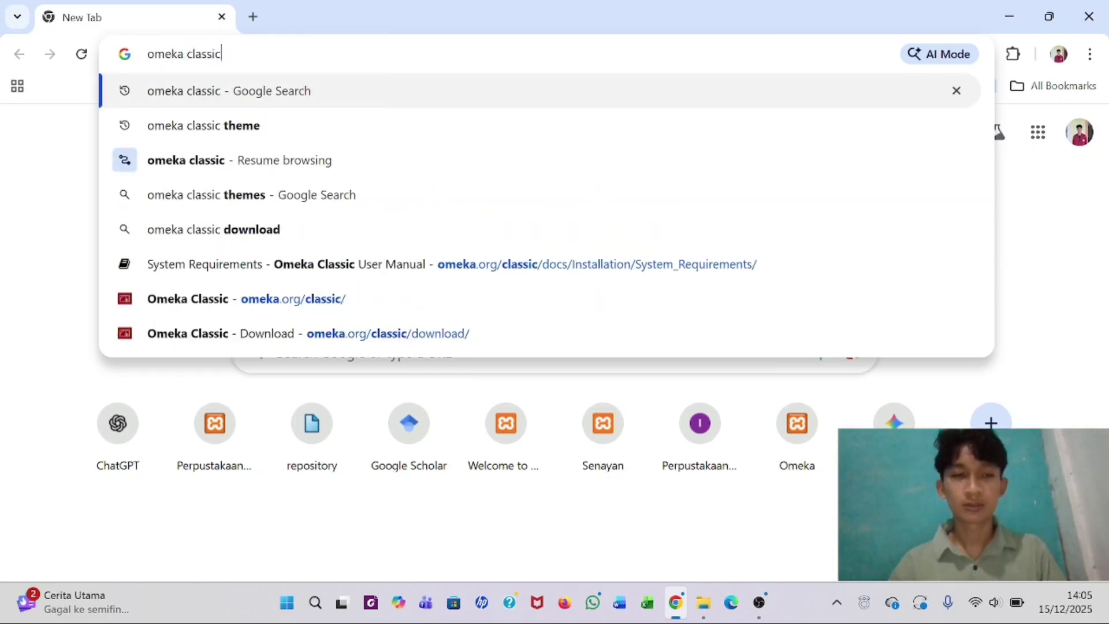
pyautogui.press('Return')
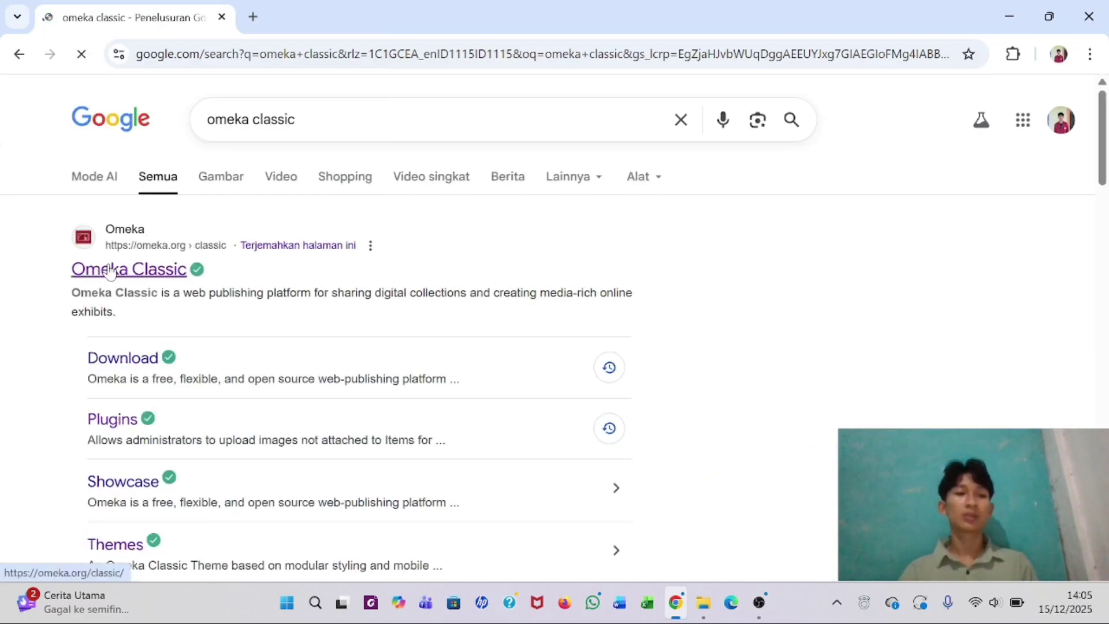
pyautogui.click(121, 275)
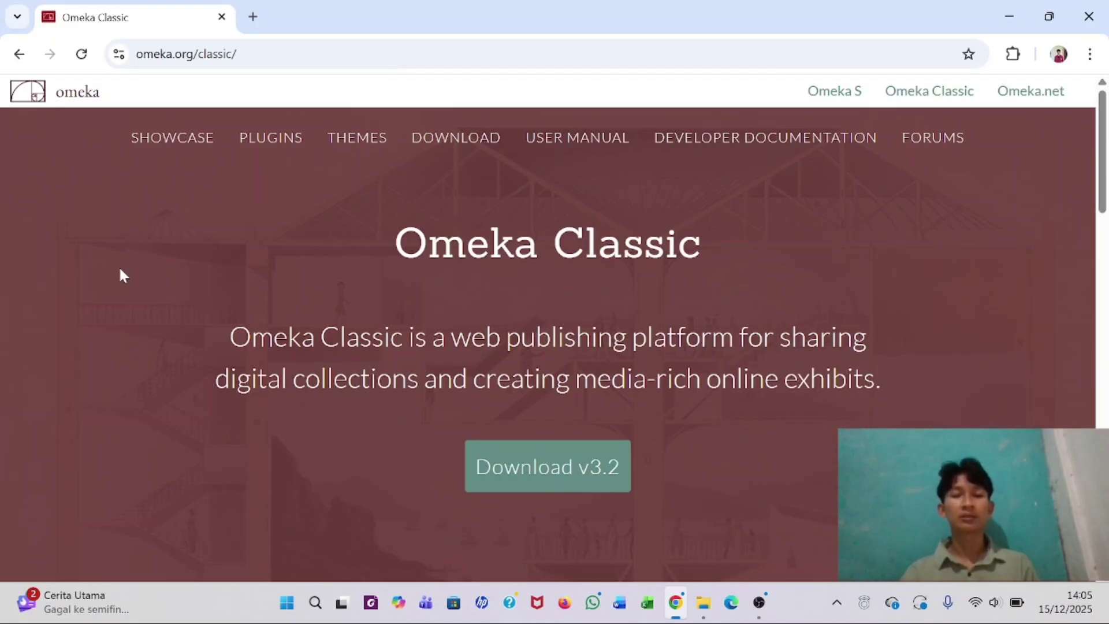
# - Go to the Omeka Classic download page offering v3.2 and look it over
pyautogui.scroll(-4, 257, 268)
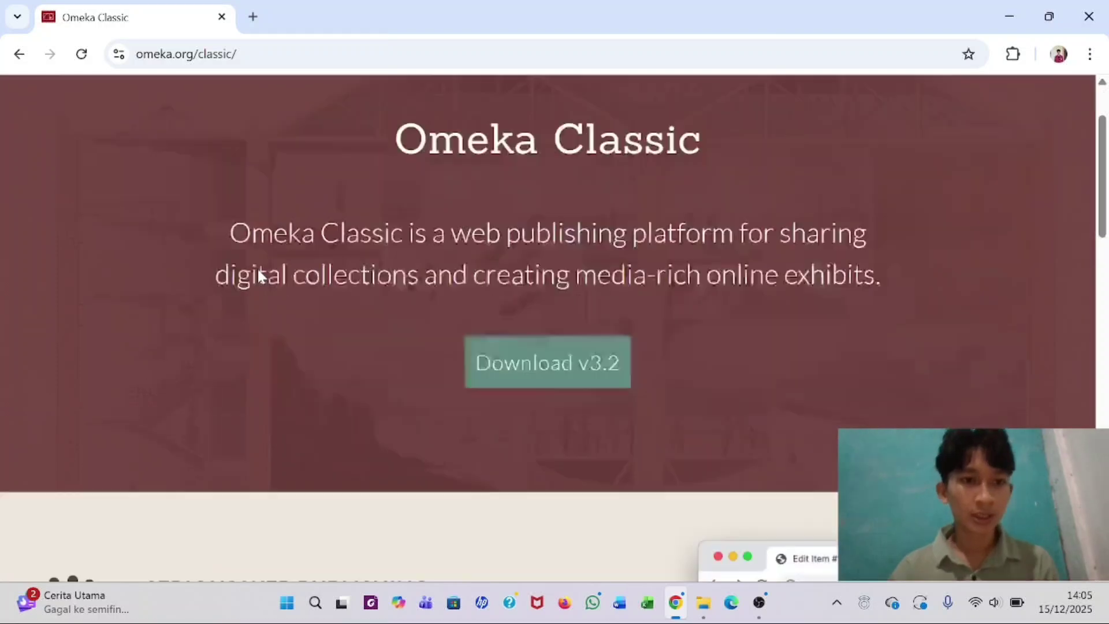
pyautogui.scroll(4, 258, 276)
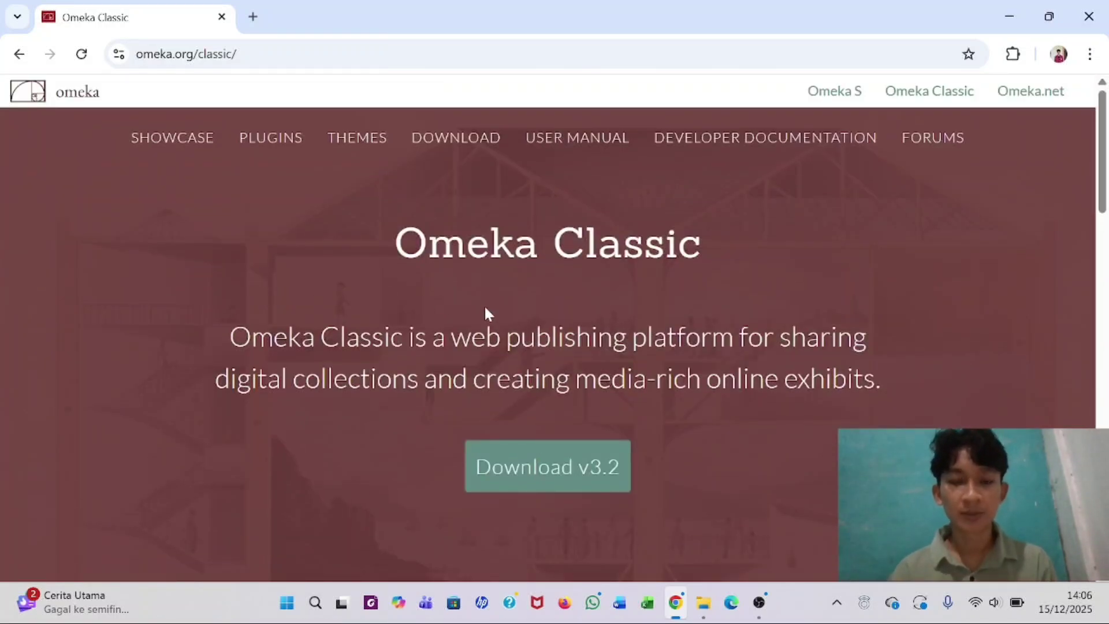
pyautogui.click(529, 466)
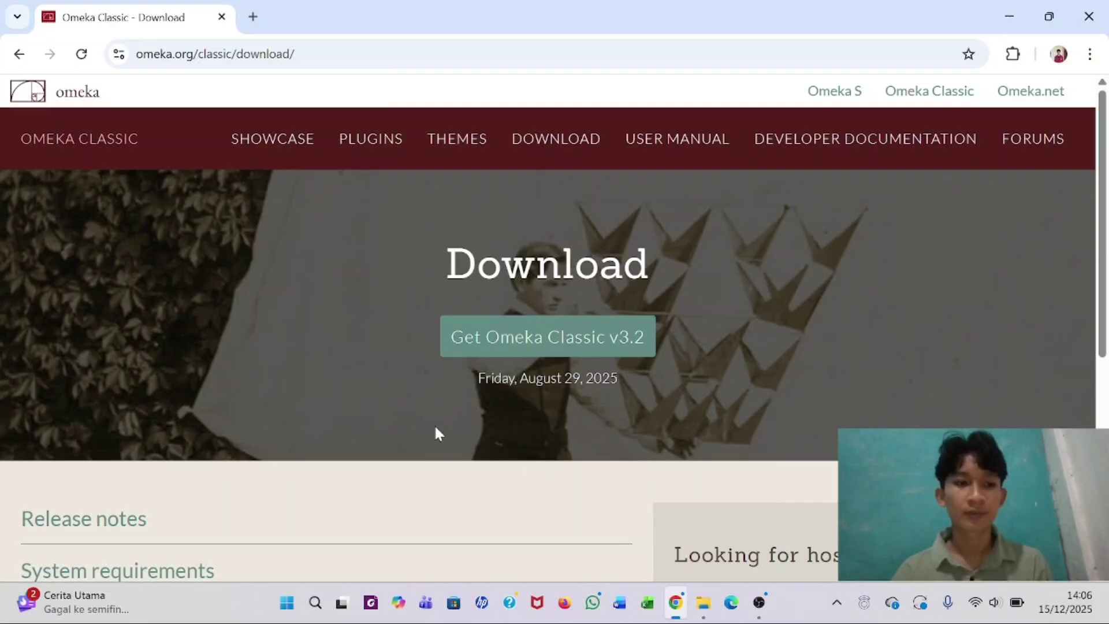
pyautogui.scroll(-5, 414, 405)
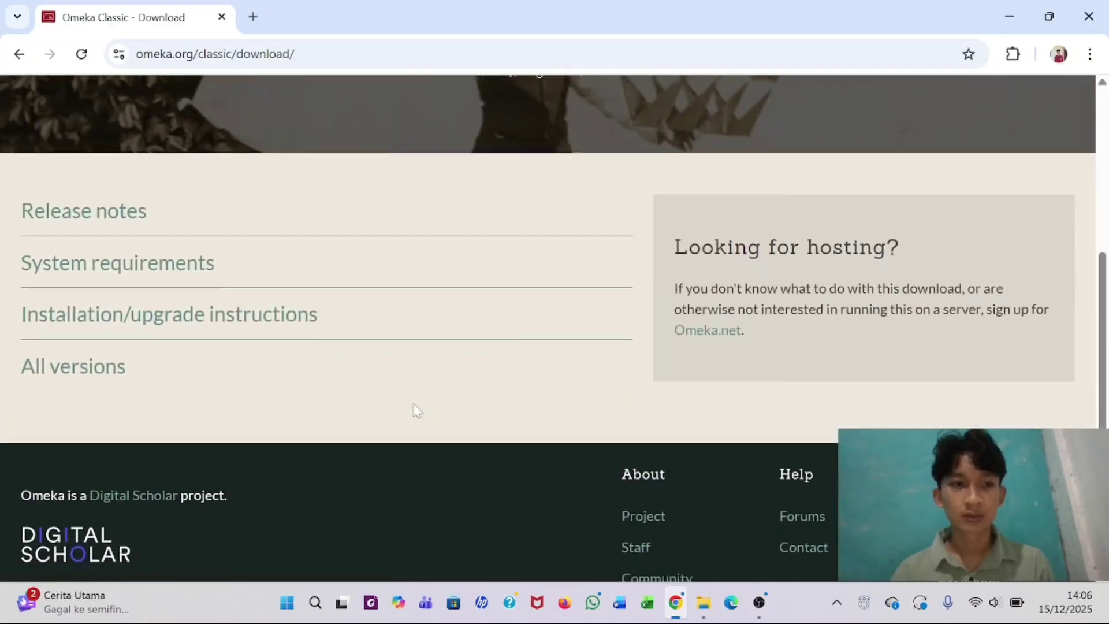
pyautogui.scroll(5, 414, 405)
pyautogui.scroll(-1, 414, 405)
pyautogui.scroll(-2, 417, 411)
pyautogui.scroll(3, 404, 329)
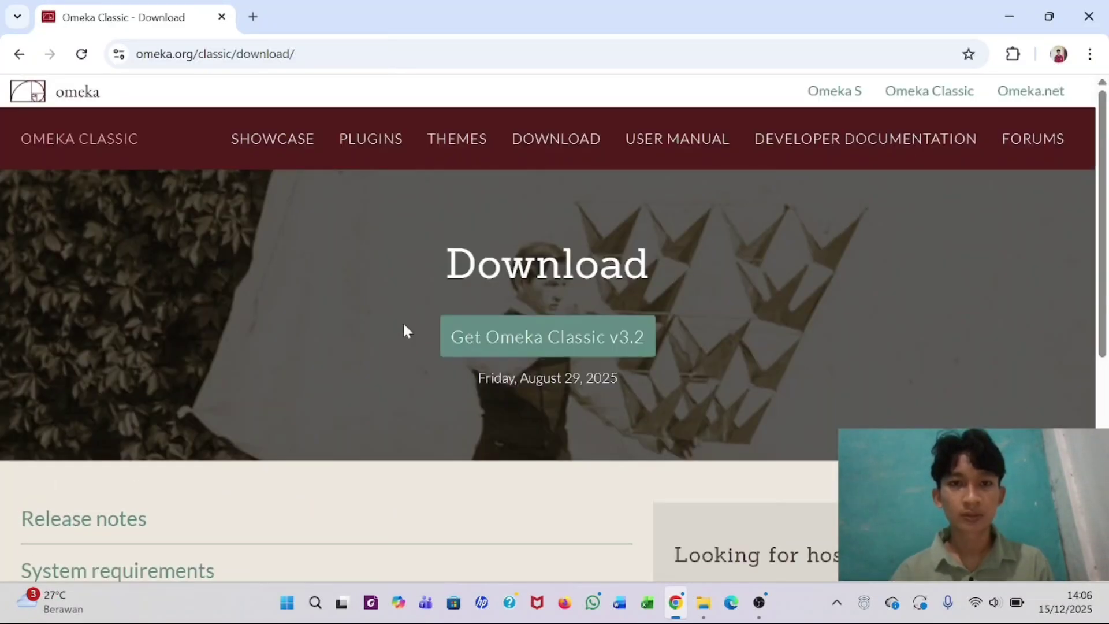
pyautogui.scroll(-2, 404, 320)
pyautogui.scroll(-1, 404, 322)
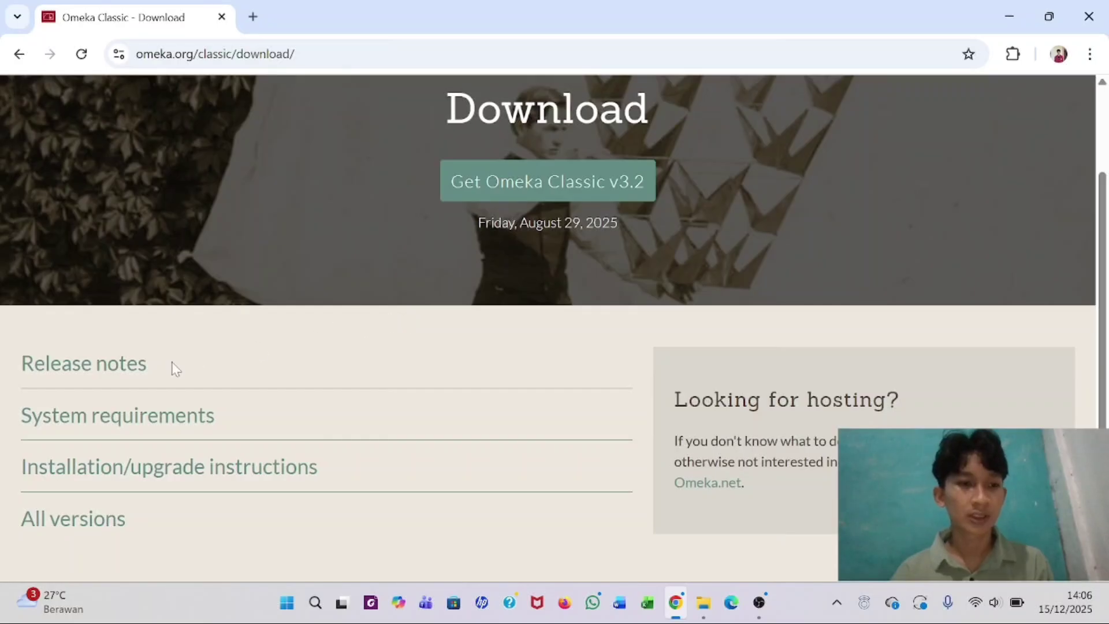
# - Open the System requirements page (Apache, MySQL, PHP, ImageMagick), glancing at the OMEKA folder
pyautogui.click(94, 425)
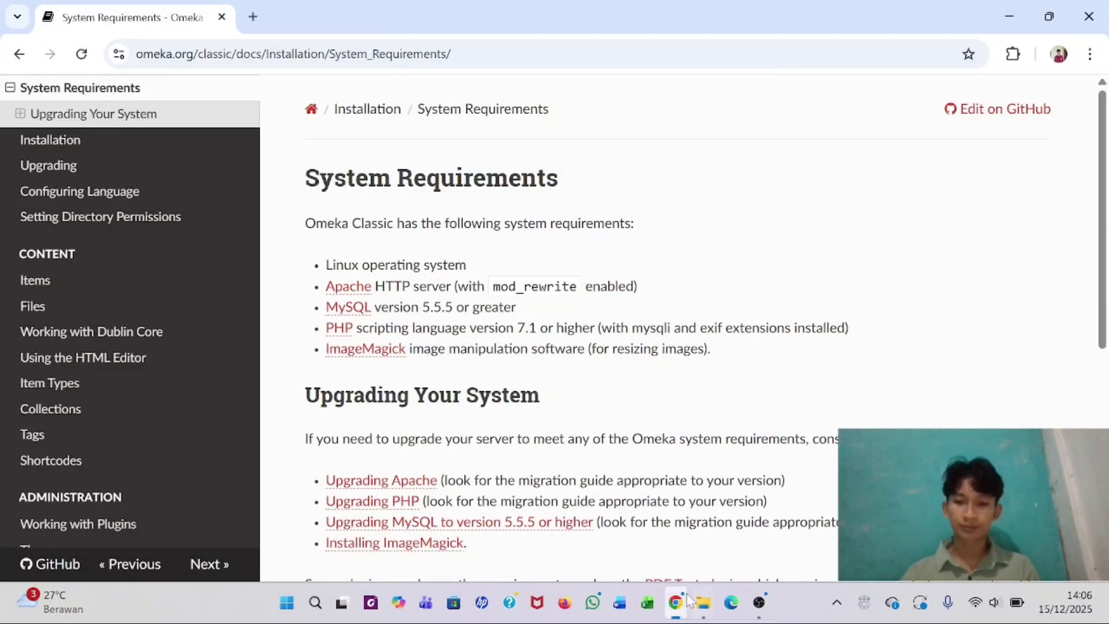
pyautogui.click(700, 611)
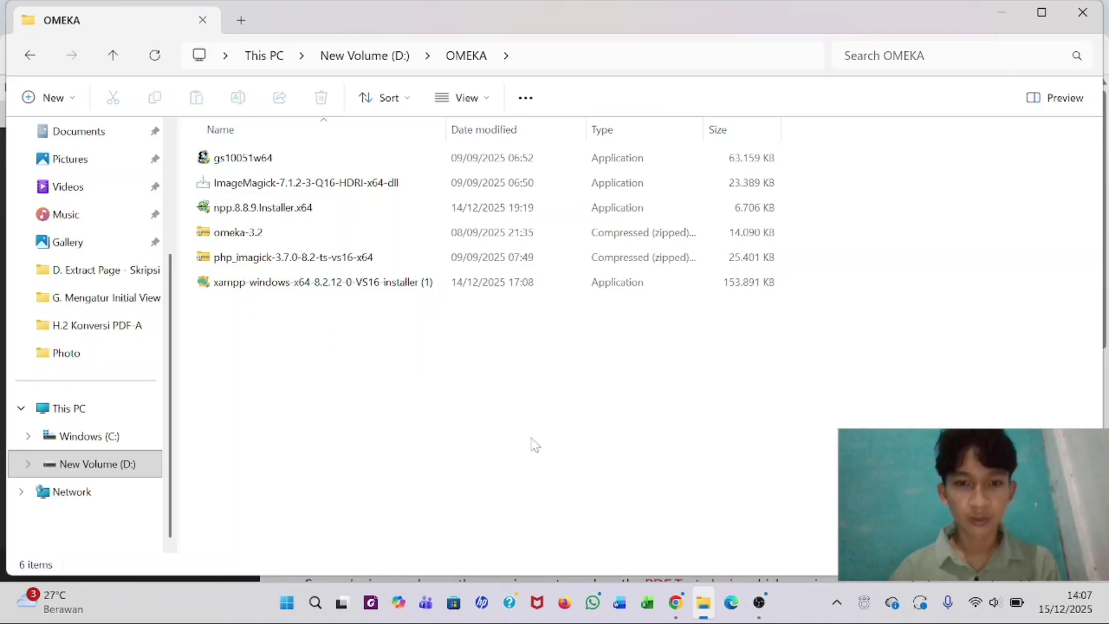
pyautogui.click(673, 613)
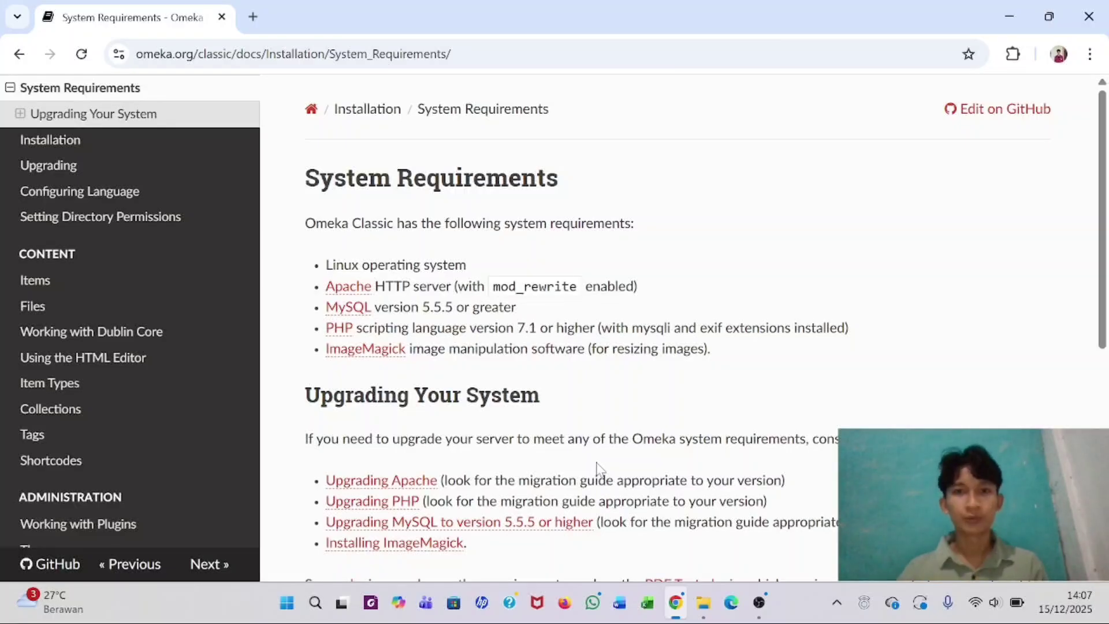
# - In a new tab, search 'download xampp' and open apachefriends.org's Windows installers list
pyautogui.click(253, 16)
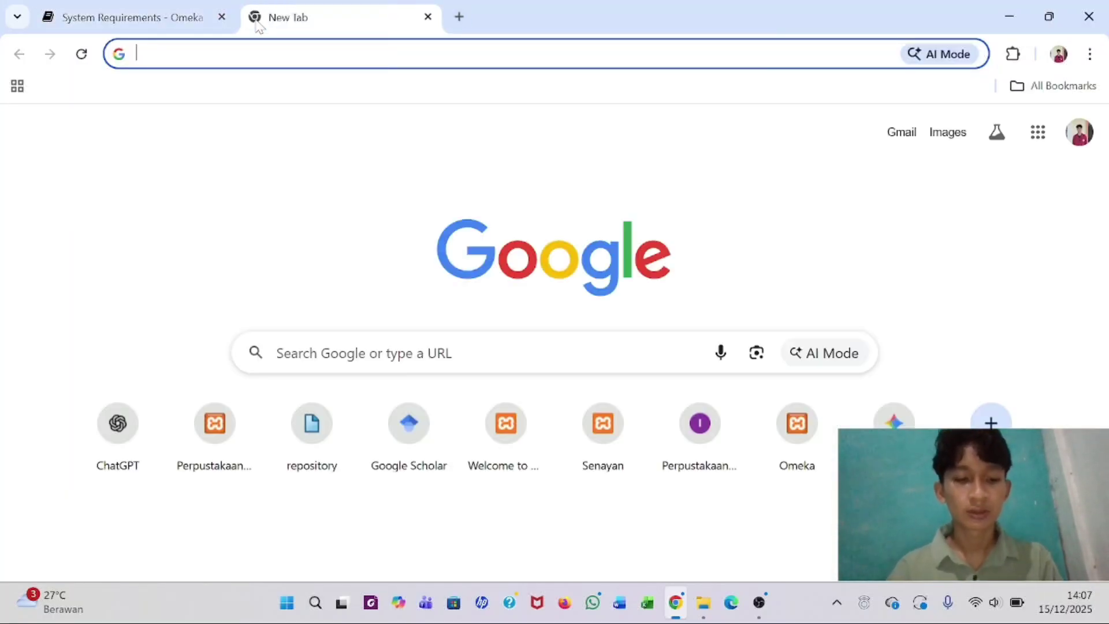
pyautogui.write('dowm')
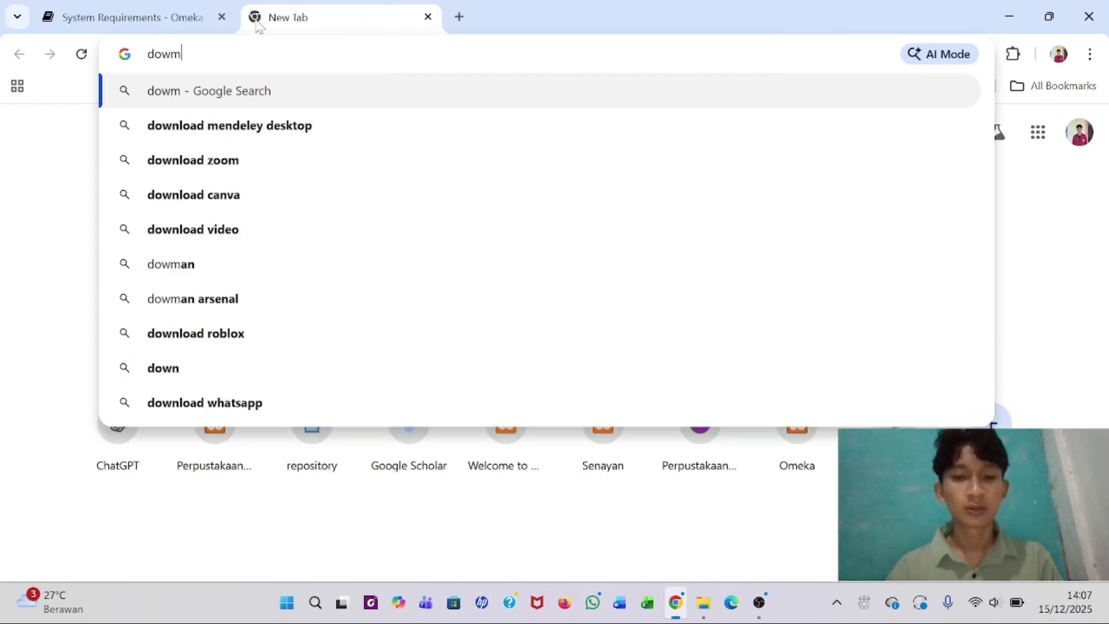
pyautogui.press('BackSpace')
pyautogui.write('nload')
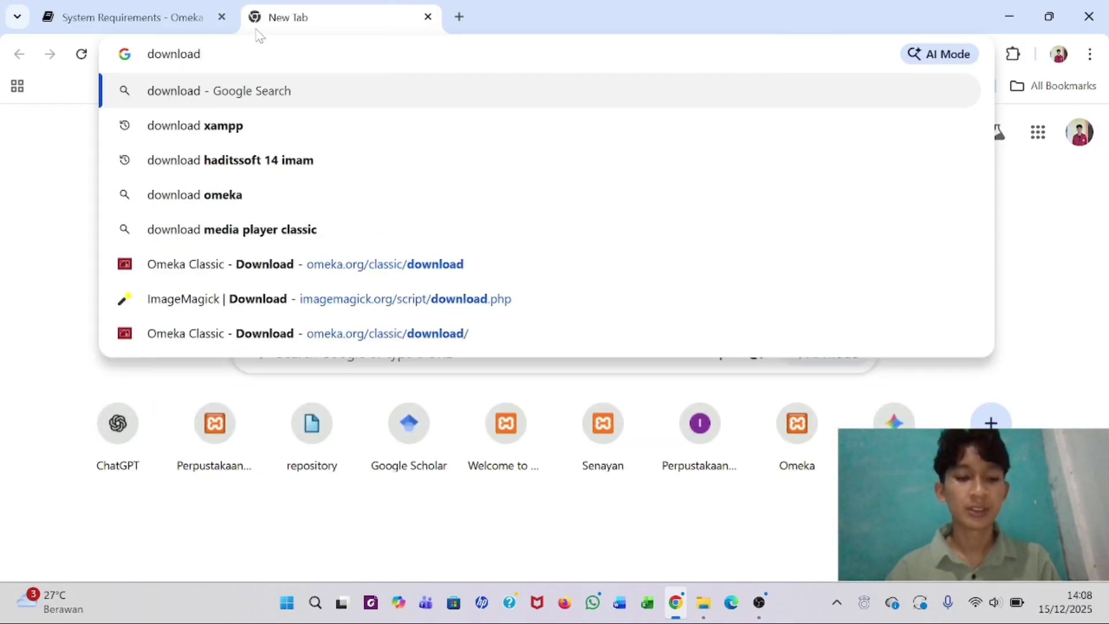
pyautogui.write(' xampp')
pyautogui.press('Return')
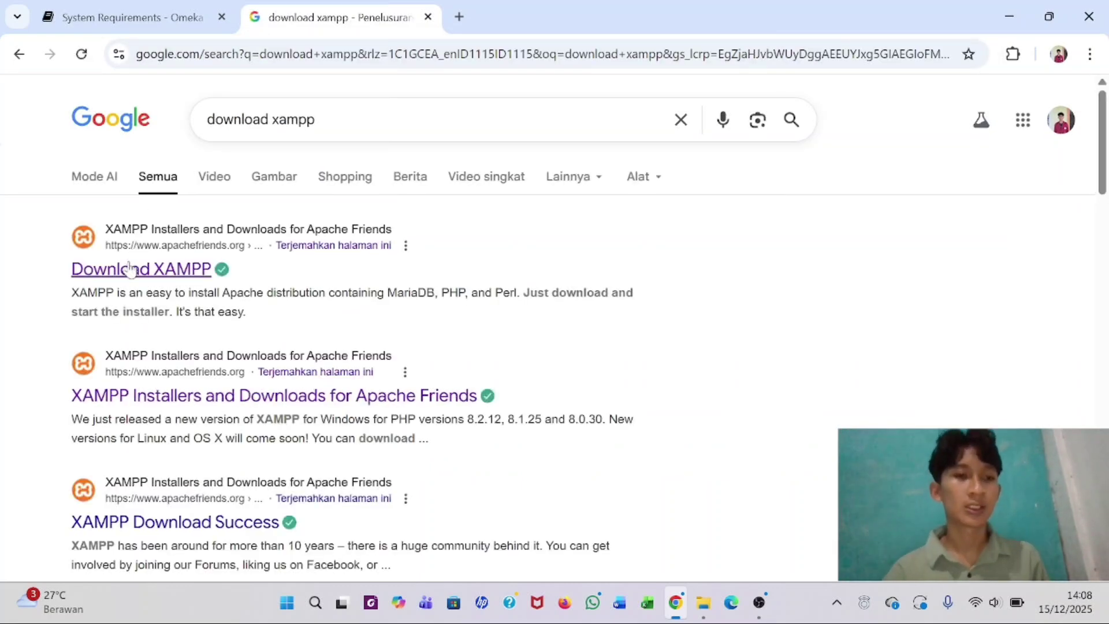
pyautogui.click(125, 271)
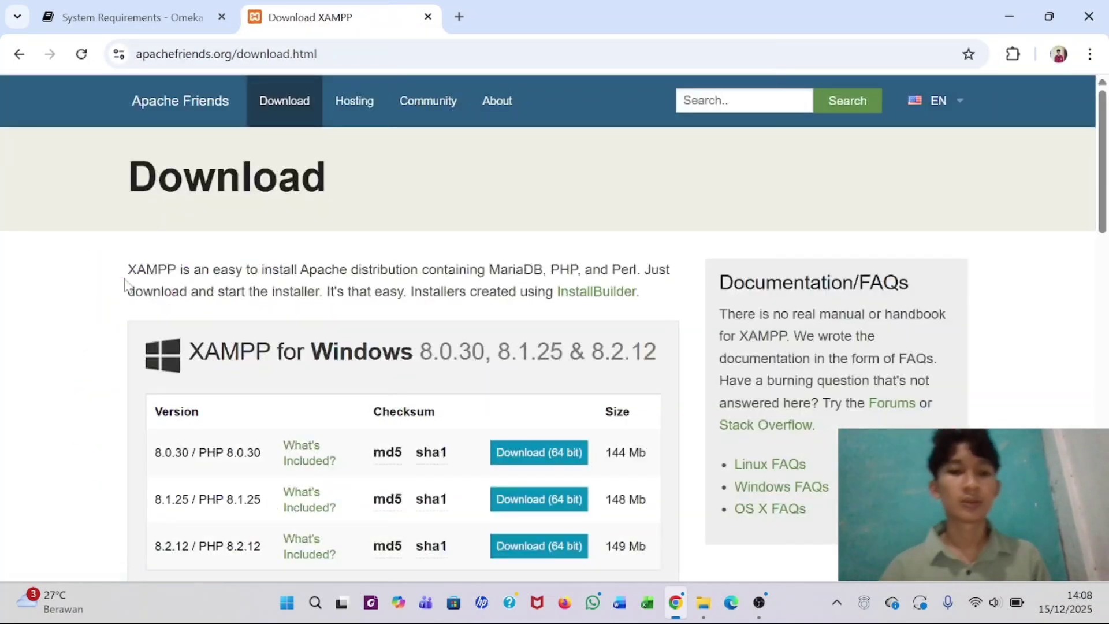
pyautogui.scroll(-2, 292, 303)
pyautogui.scroll(-2, 292, 303)
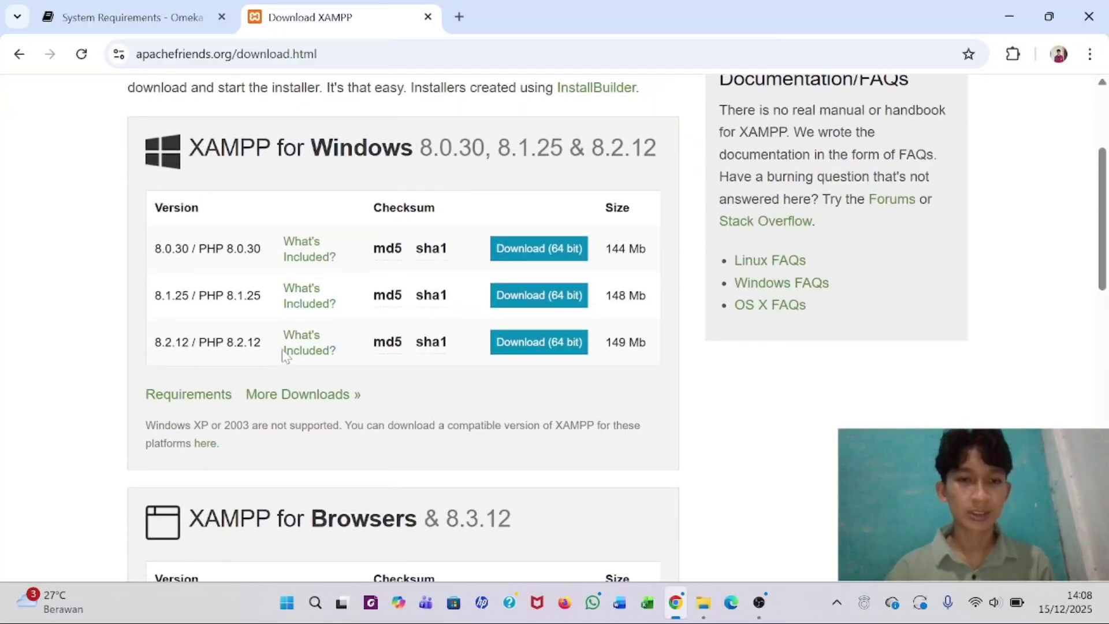
# - Start and cancel the XAMPP 8.2.12 64-bit download, confirming the installer is already in OMEKA
pyautogui.click(555, 347)
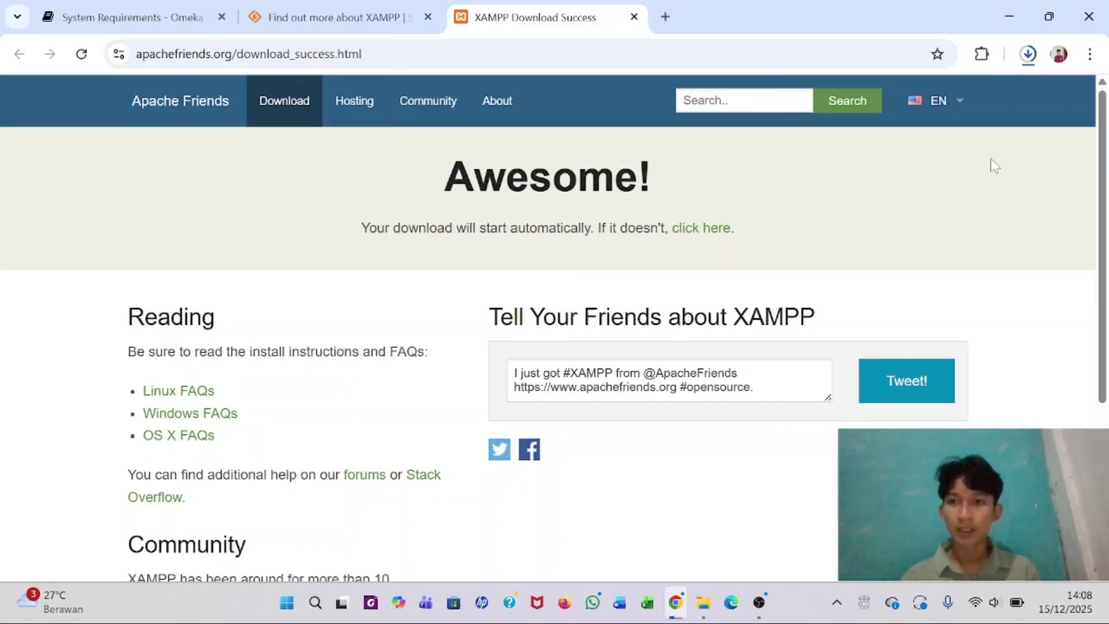
pyautogui.click(1029, 55)
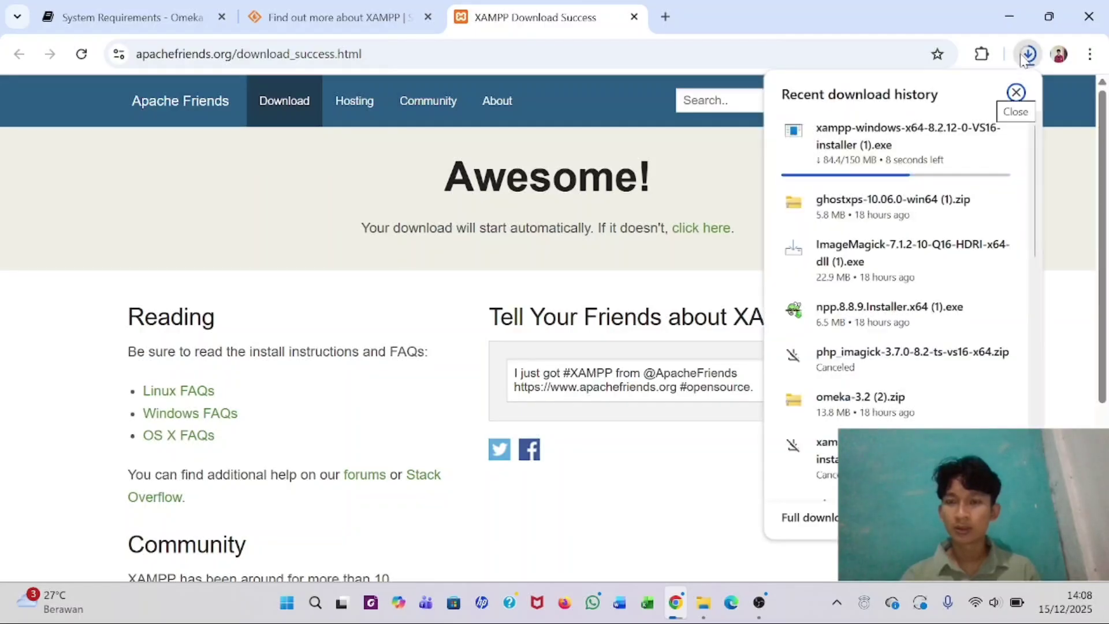
pyautogui.click(999, 132)
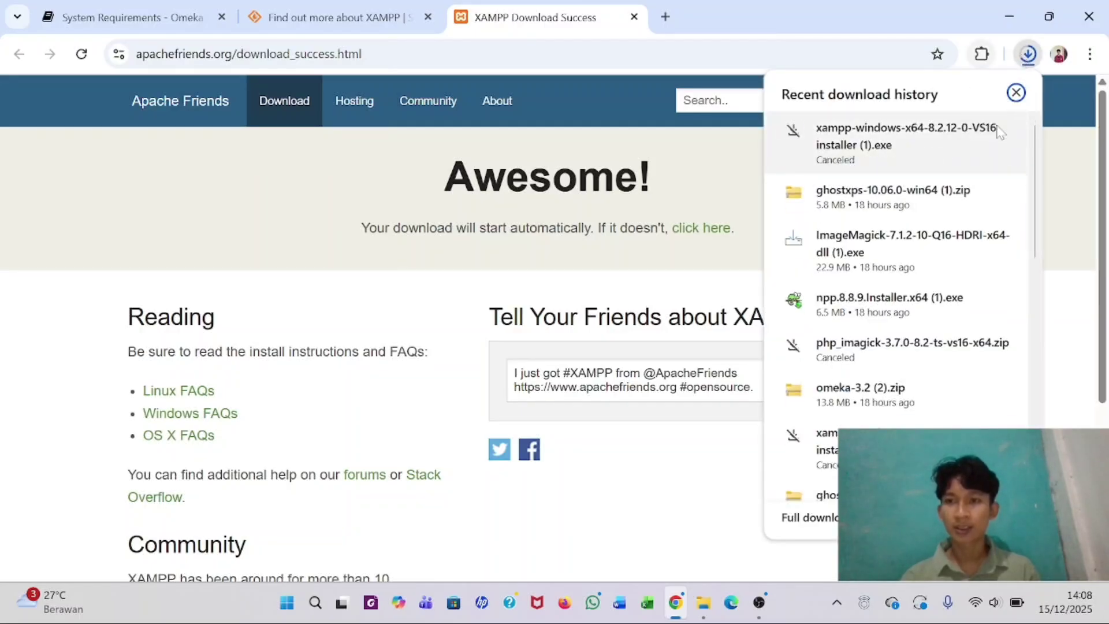
pyautogui.click(1065, 191)
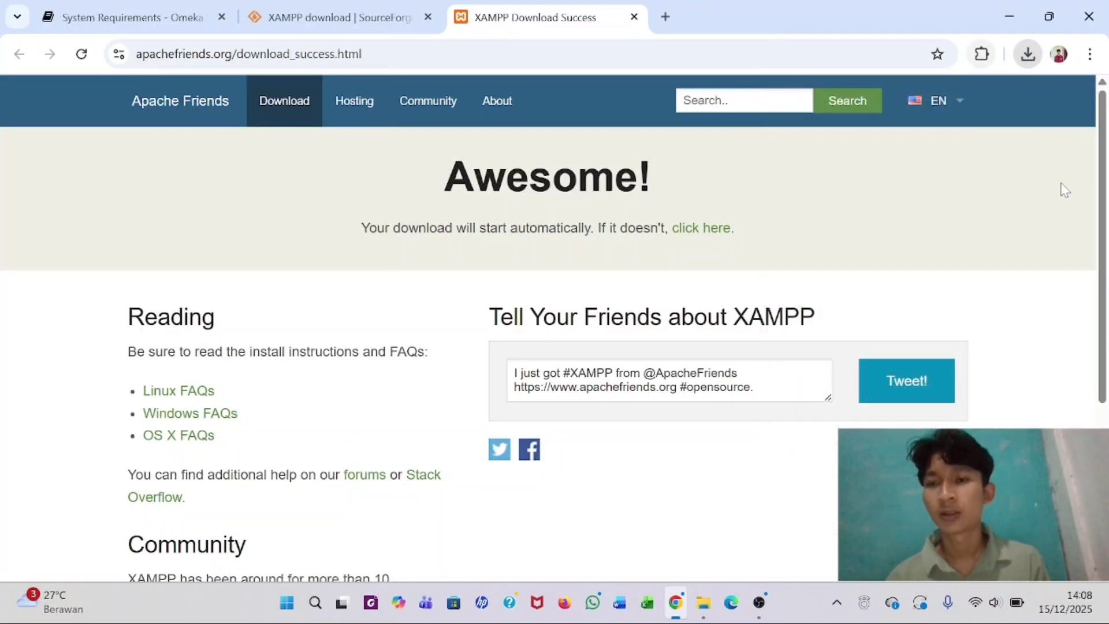
pyautogui.click(700, 606)
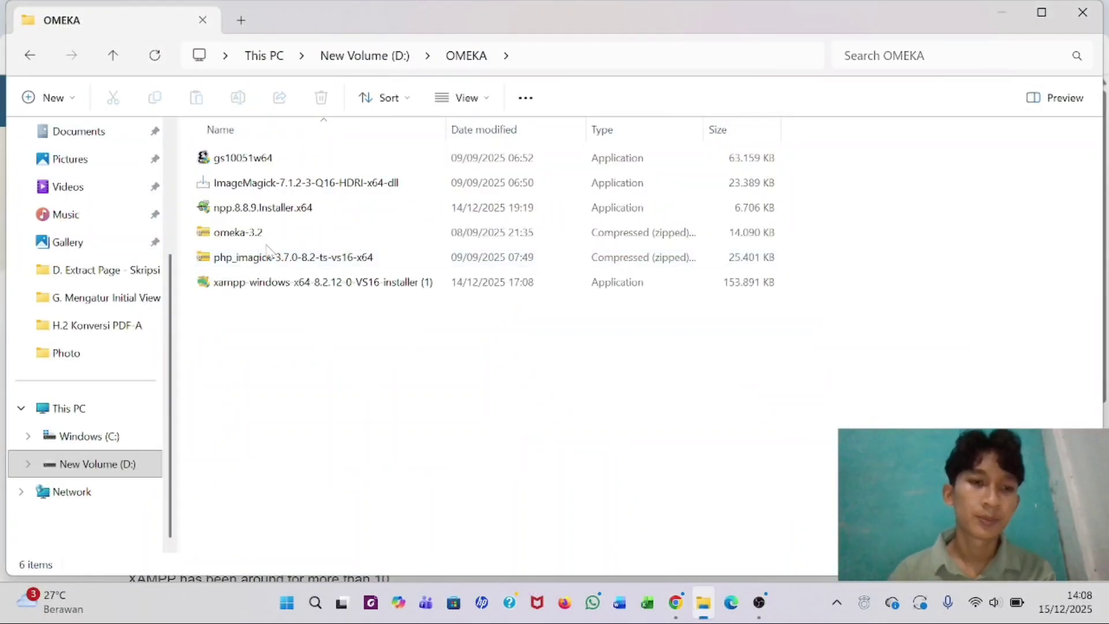
pyautogui.click(261, 258)
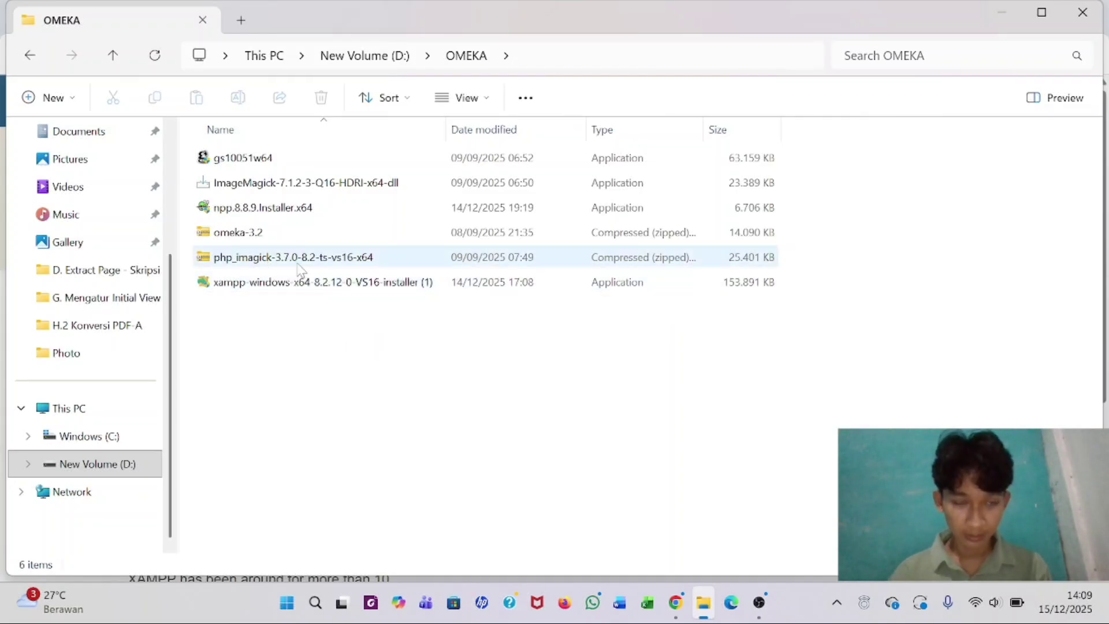
# - Close the XAMPP tab and search Google for 'download php imagick'
pyautogui.click(676, 603)
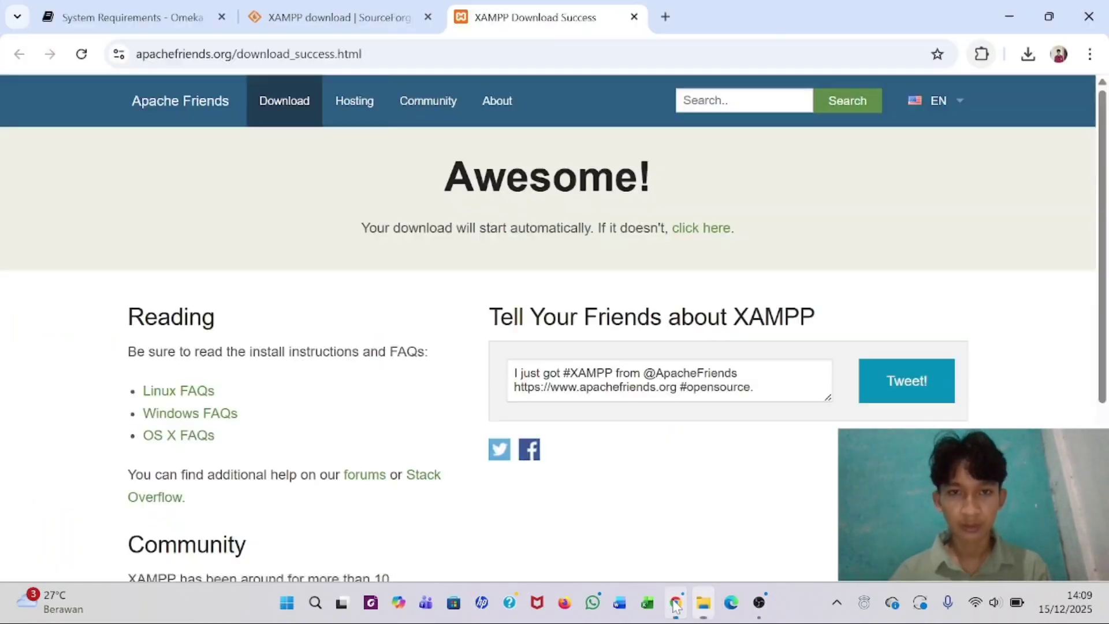
pyautogui.click(634, 18)
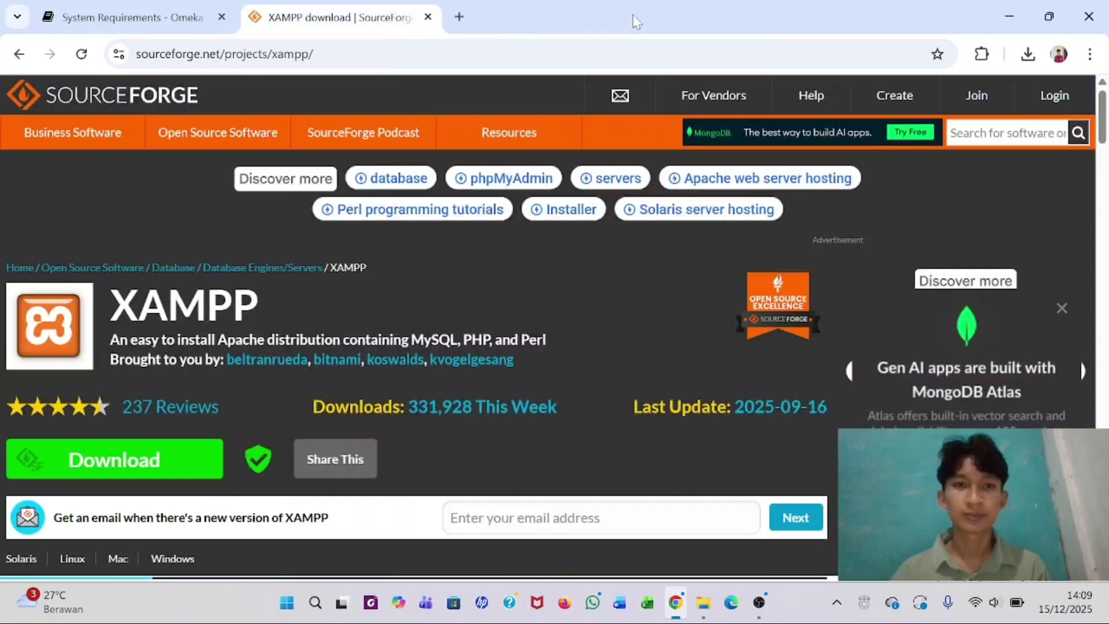
pyautogui.click(427, 53)
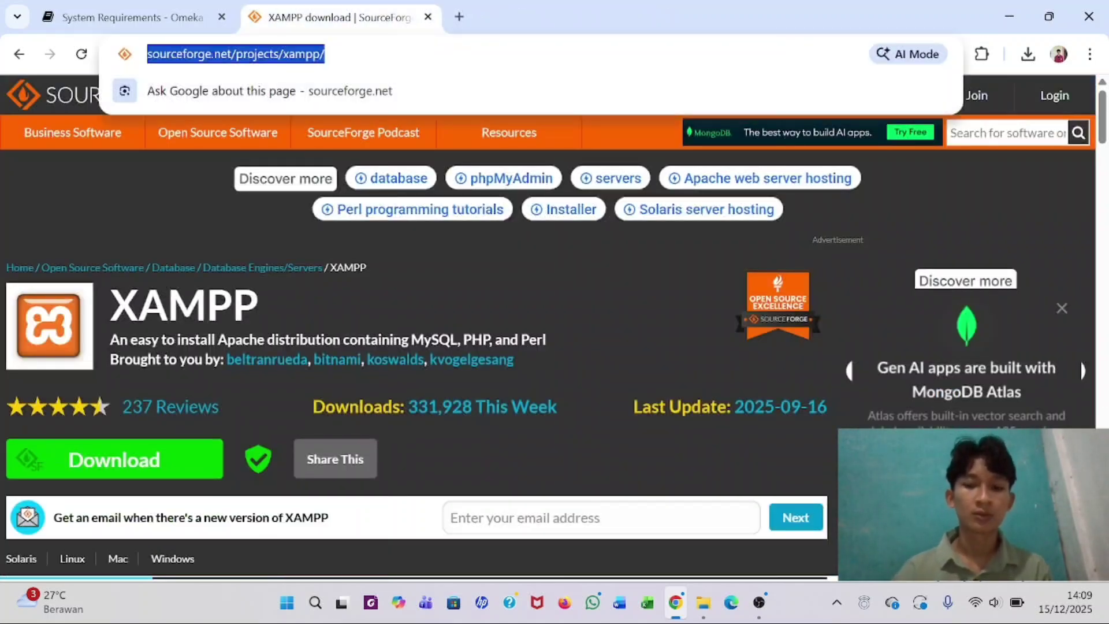
pyautogui.press('BackSpace')
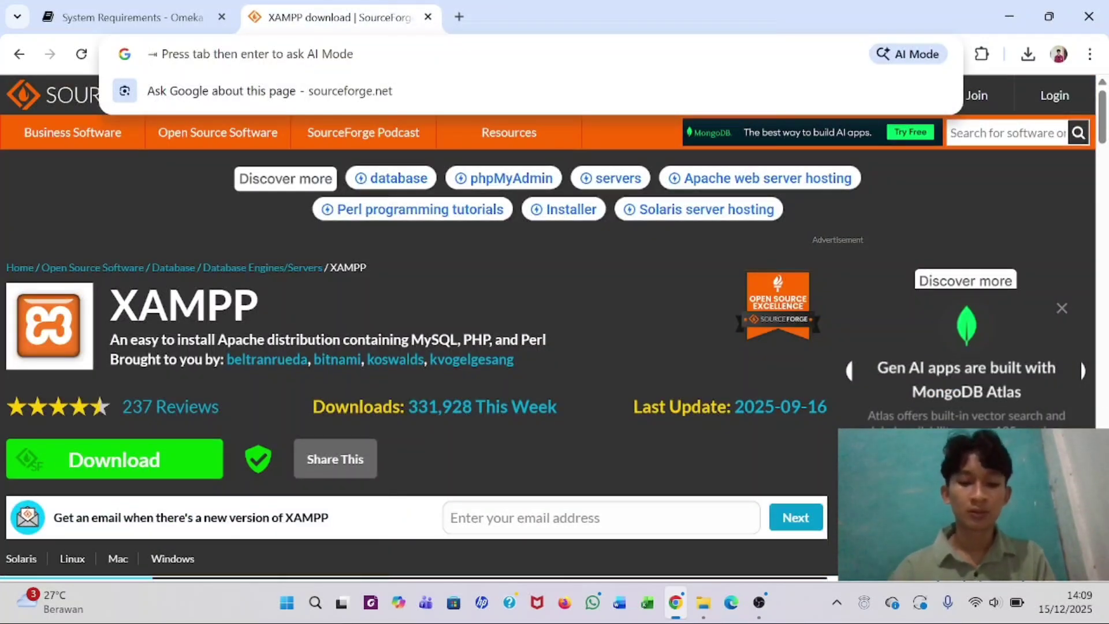
pyautogui.write('do')
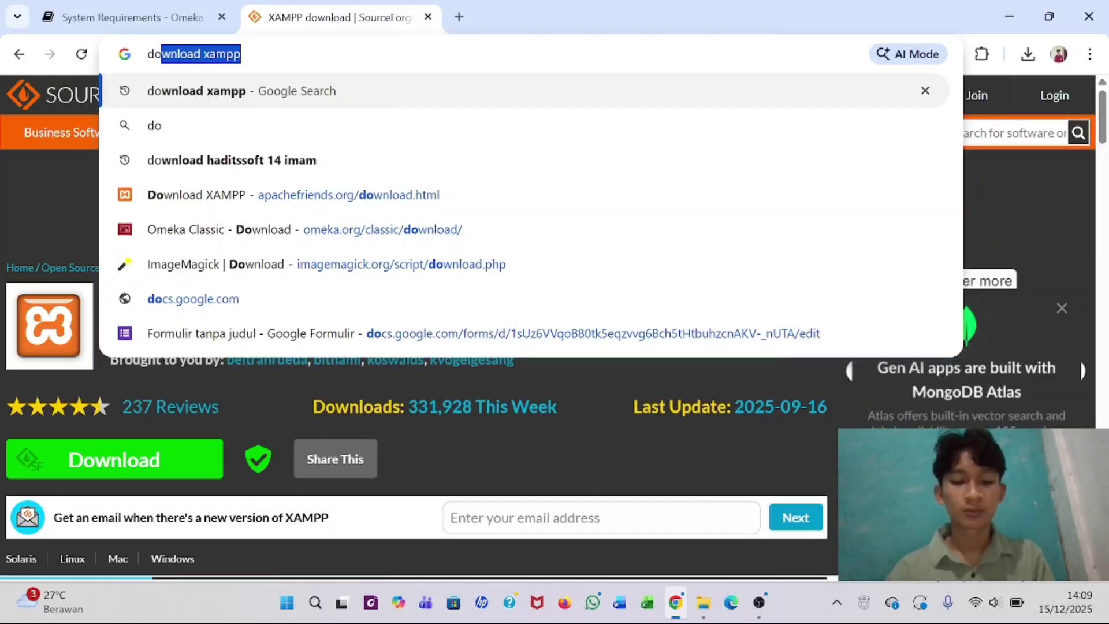
pyautogui.write('wnload p')
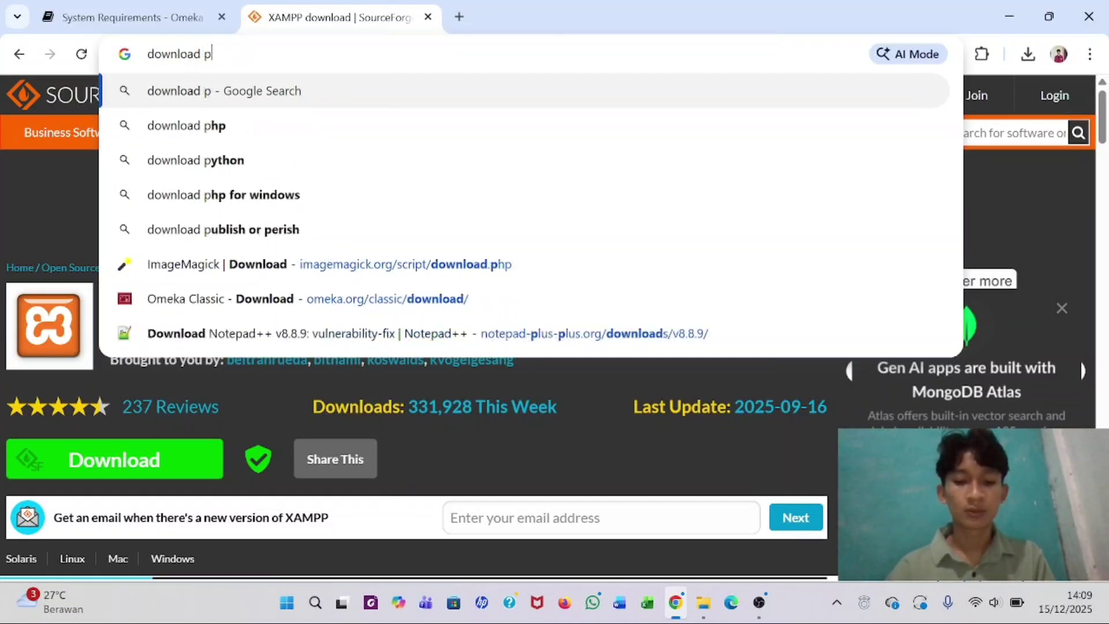
pyautogui.write('hp ')
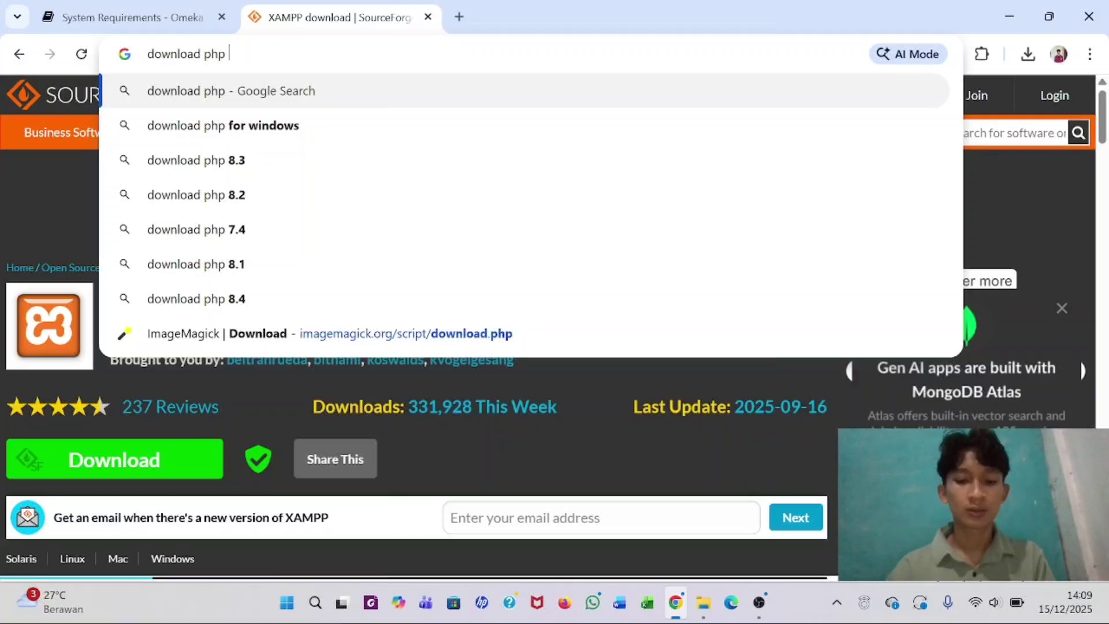
pyautogui.write('imagi')
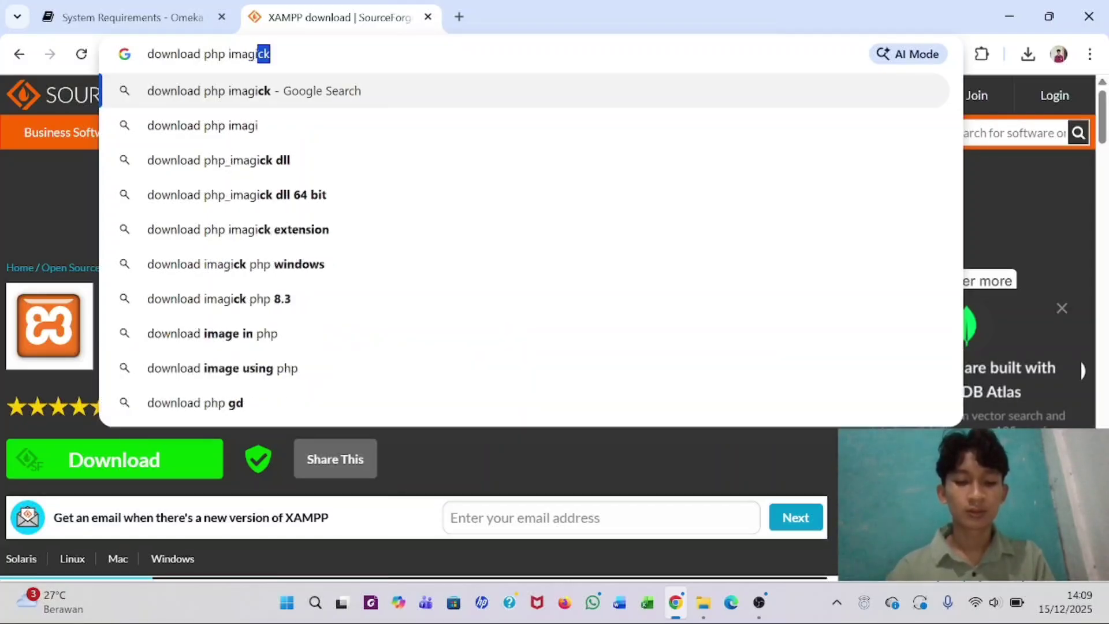
pyautogui.write('ck')
pyautogui.press('Return')
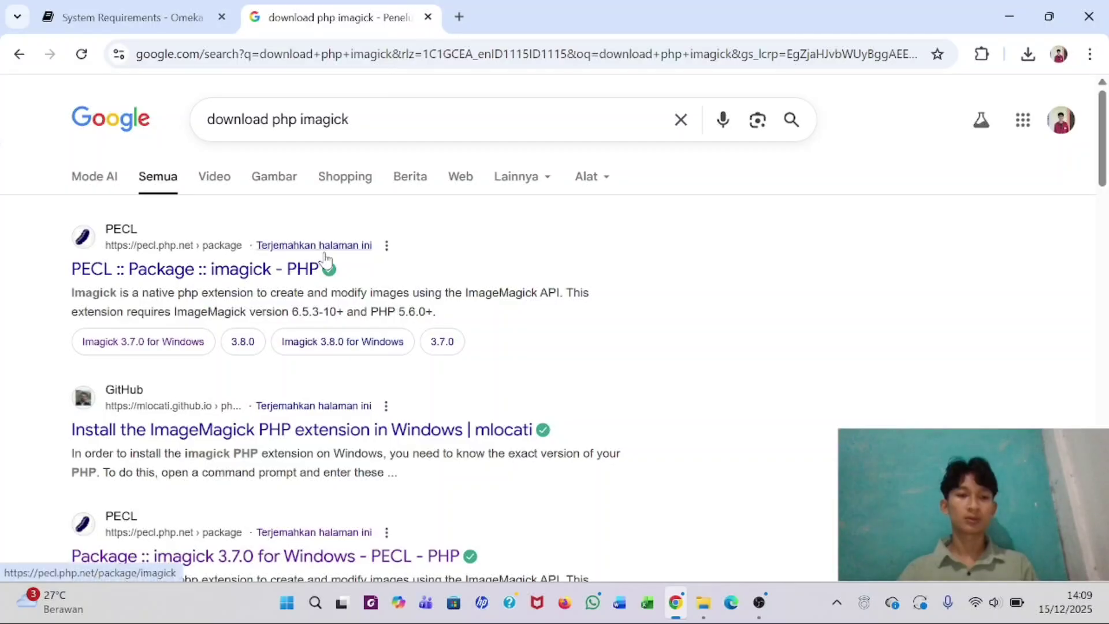
pyautogui.scroll(-4, 323, 259)
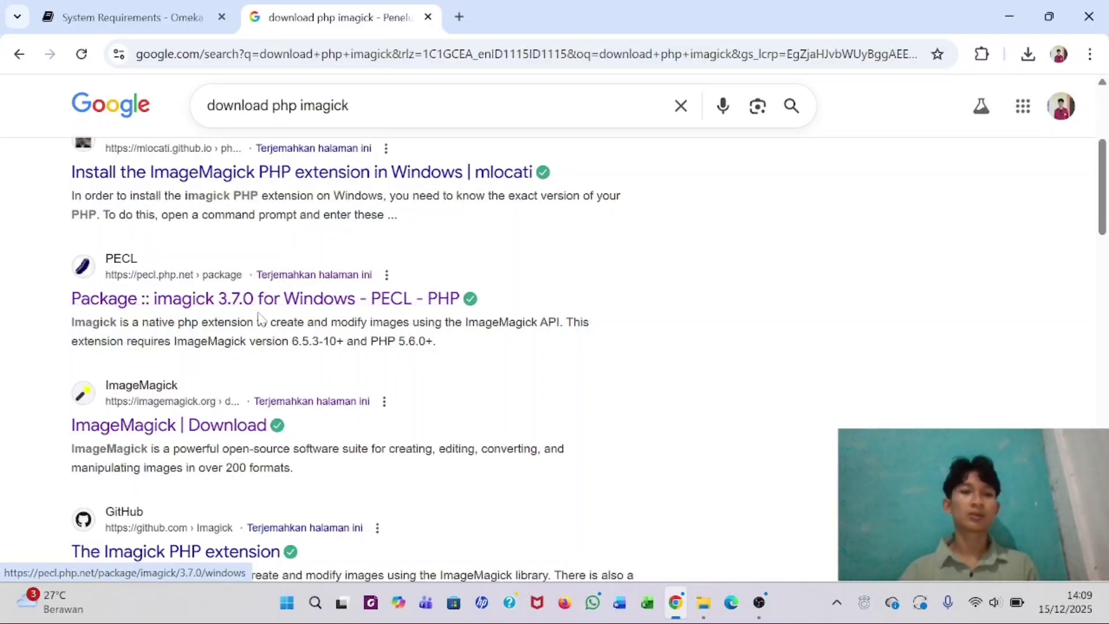
# - Open the PECL imagick 3.7.0 Windows page, then start and cancel the 8.2 TS x64 download
pyautogui.click(247, 301)
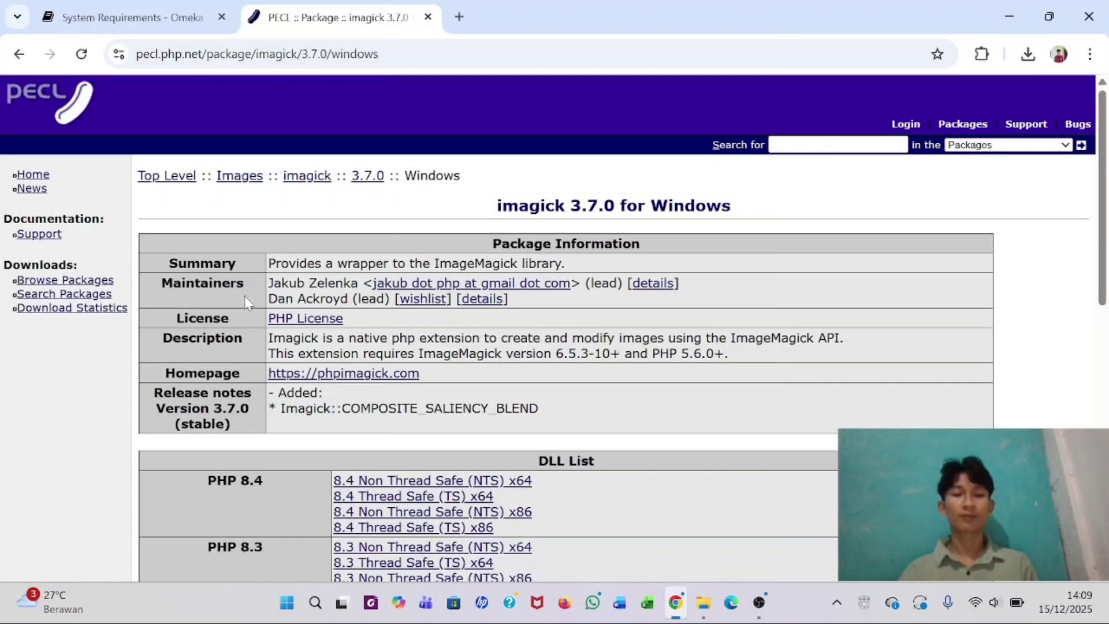
pyautogui.scroll(-4, 245, 296)
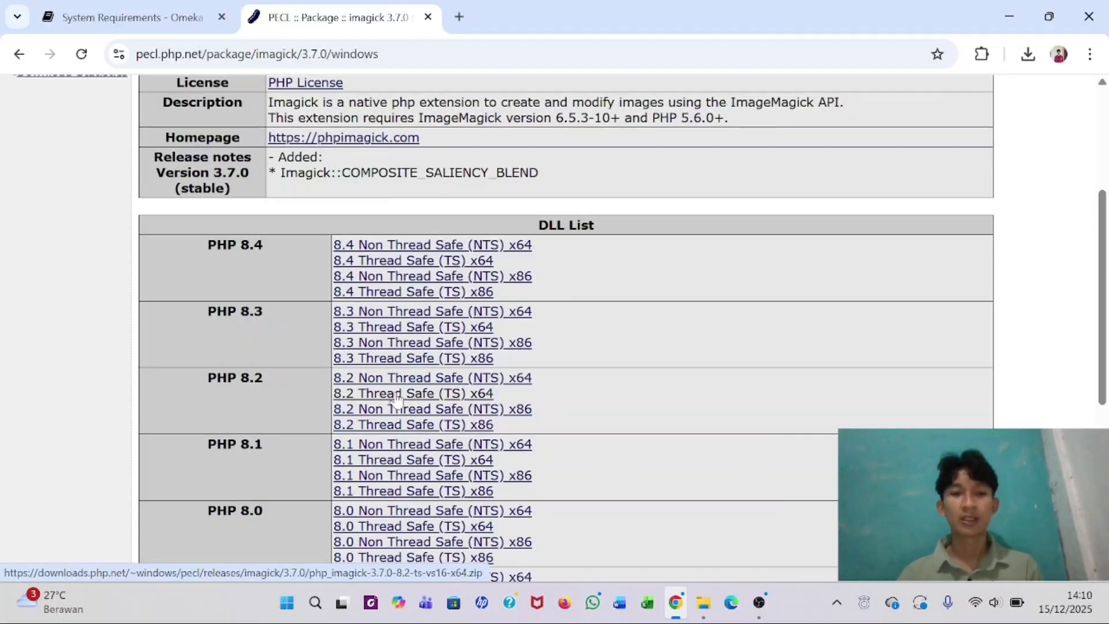
pyautogui.click(397, 396)
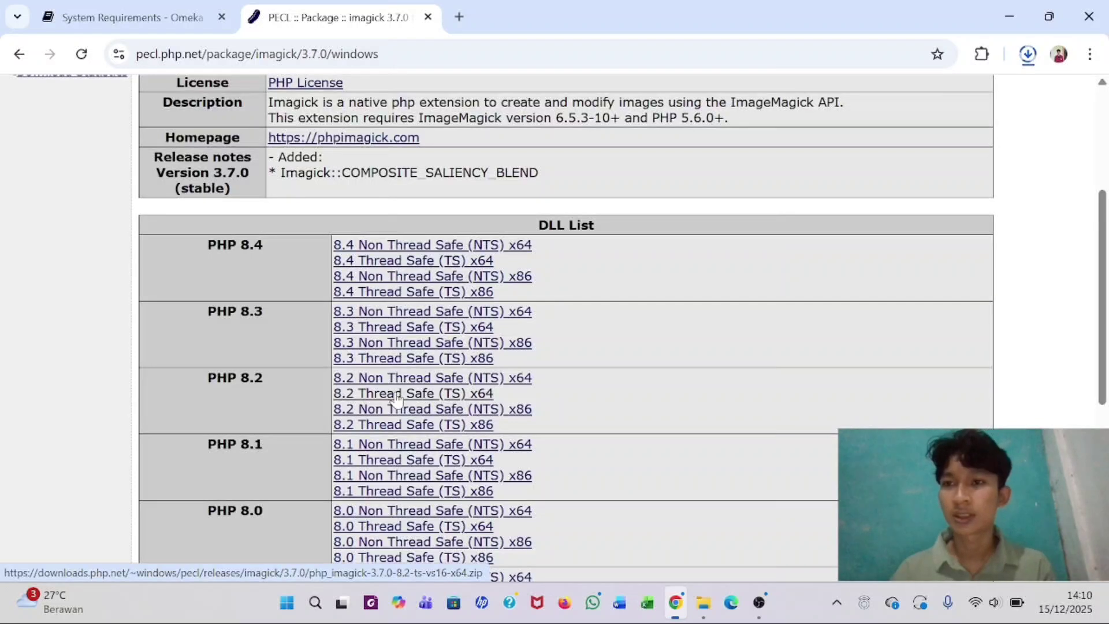
pyautogui.click(1028, 55)
pyautogui.moveTo(997, 139)
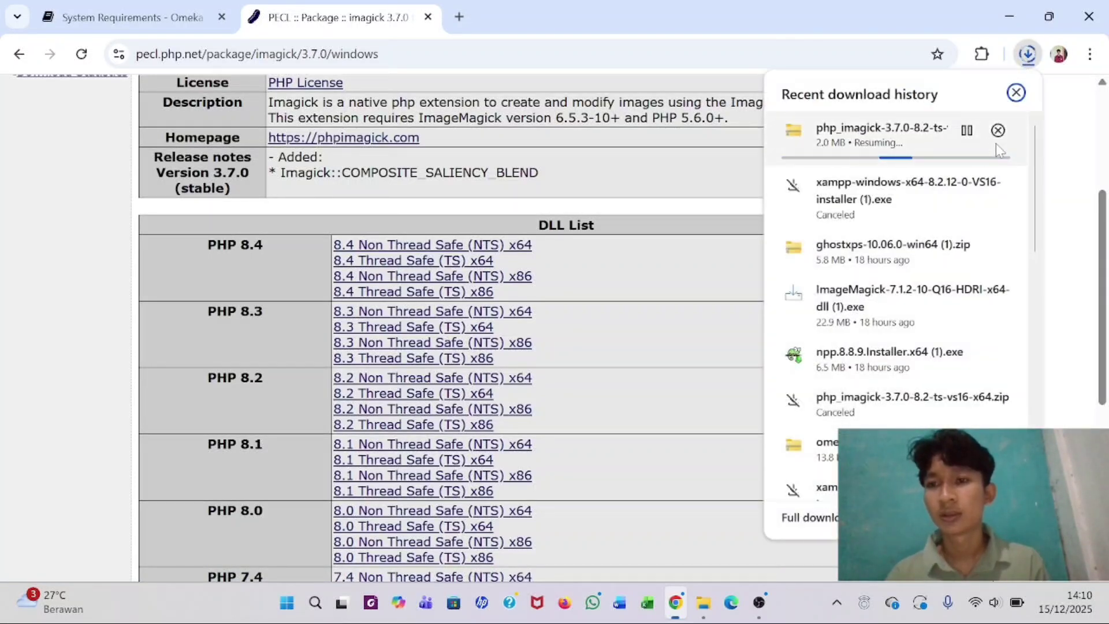
pyautogui.click(1000, 135)
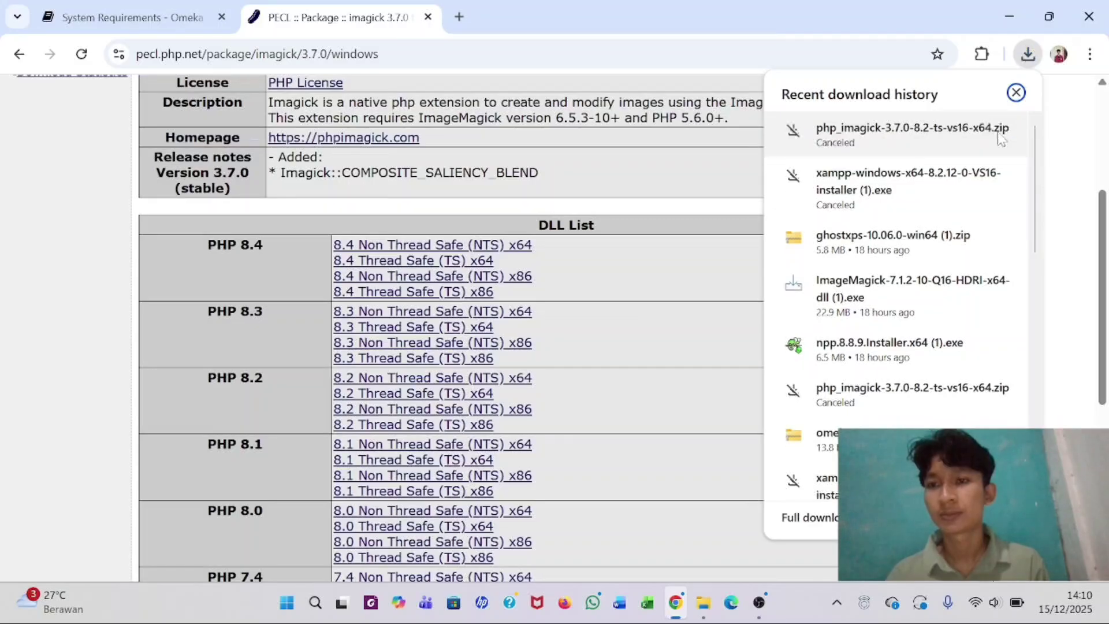
pyautogui.click(1072, 175)
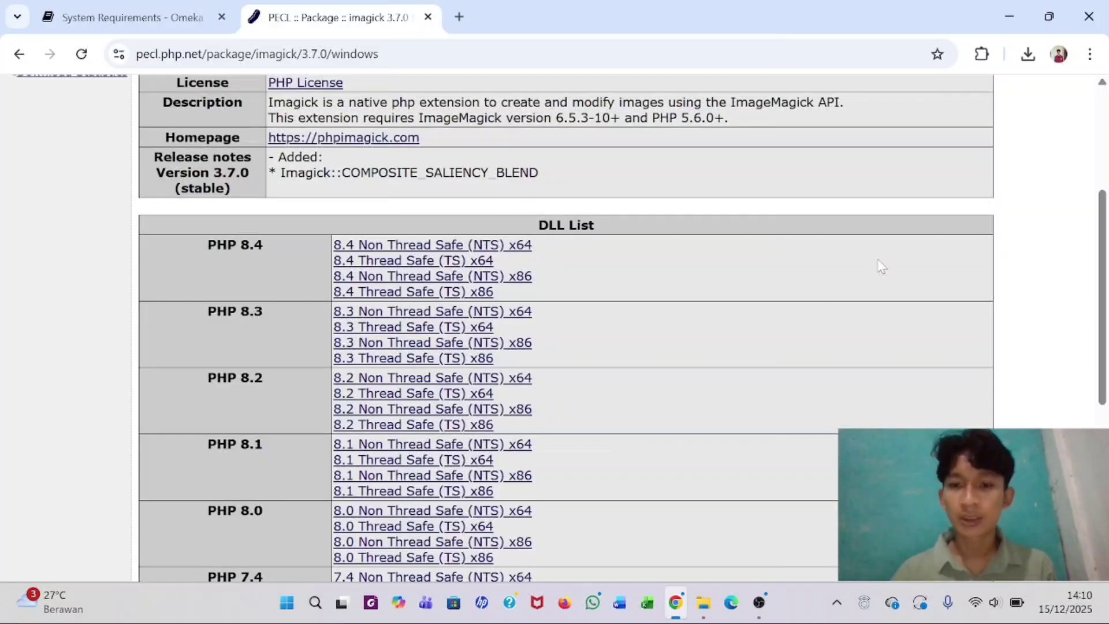
pyautogui.click(702, 606)
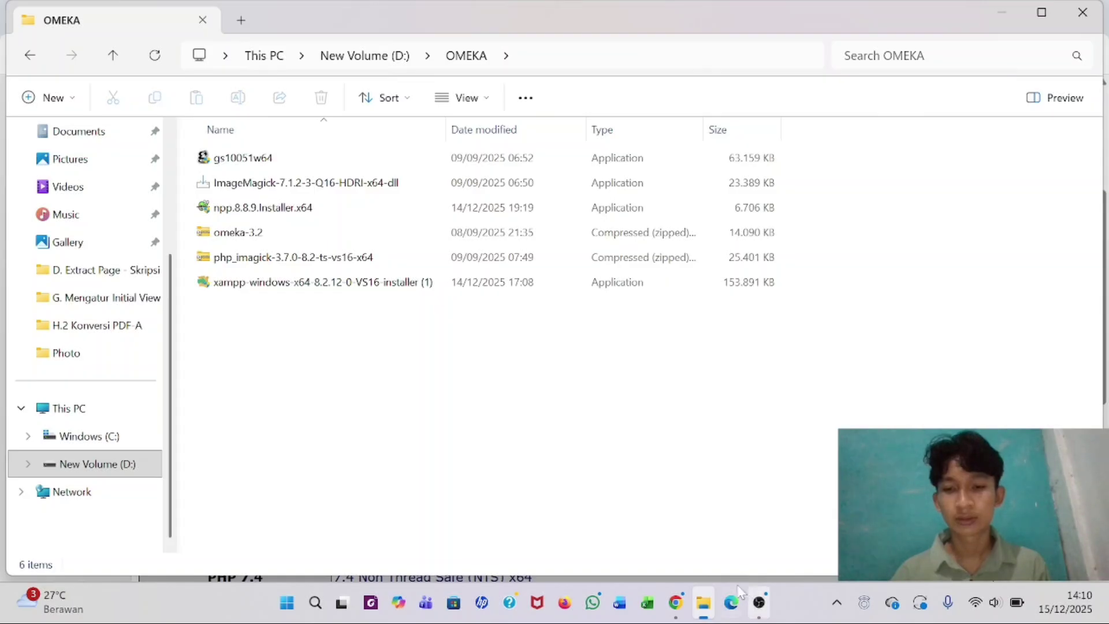
pyautogui.click(679, 601)
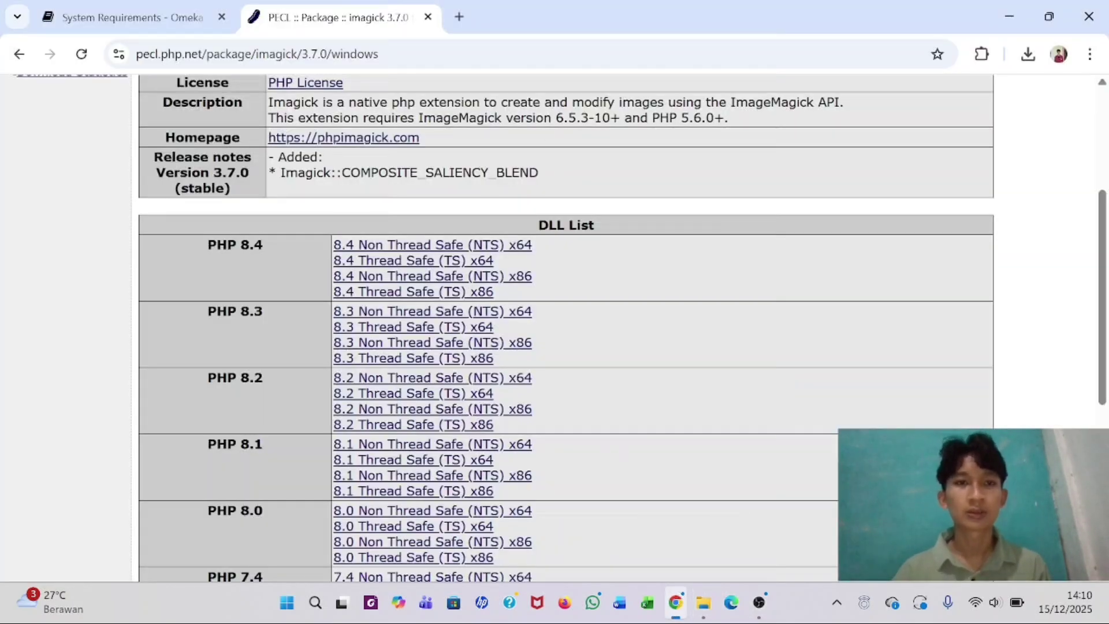
# - Return to the Omeka Classic download page and download Omeka Classic v3.2
pyautogui.click(463, 53)
pyautogui.press('BackSpace')
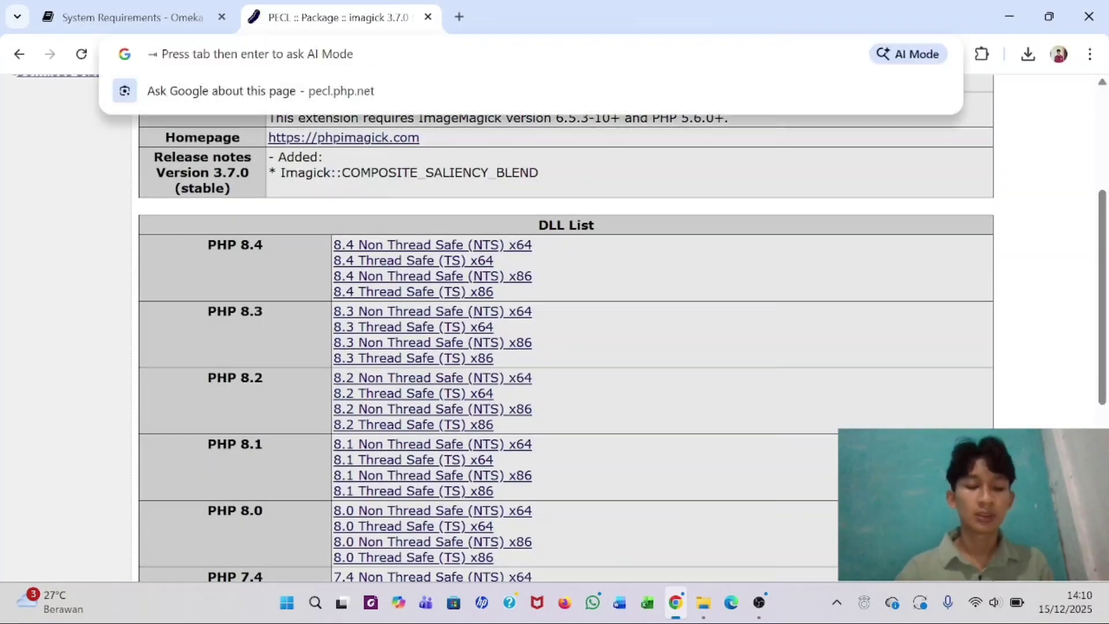
pyautogui.click(130, 10)
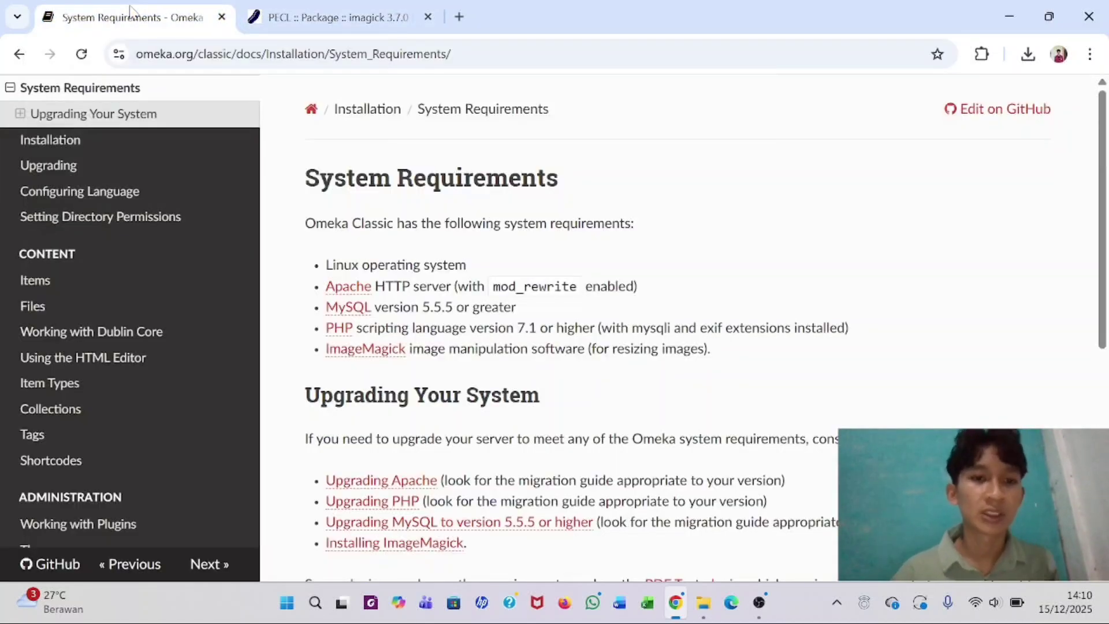
pyautogui.click(18, 61)
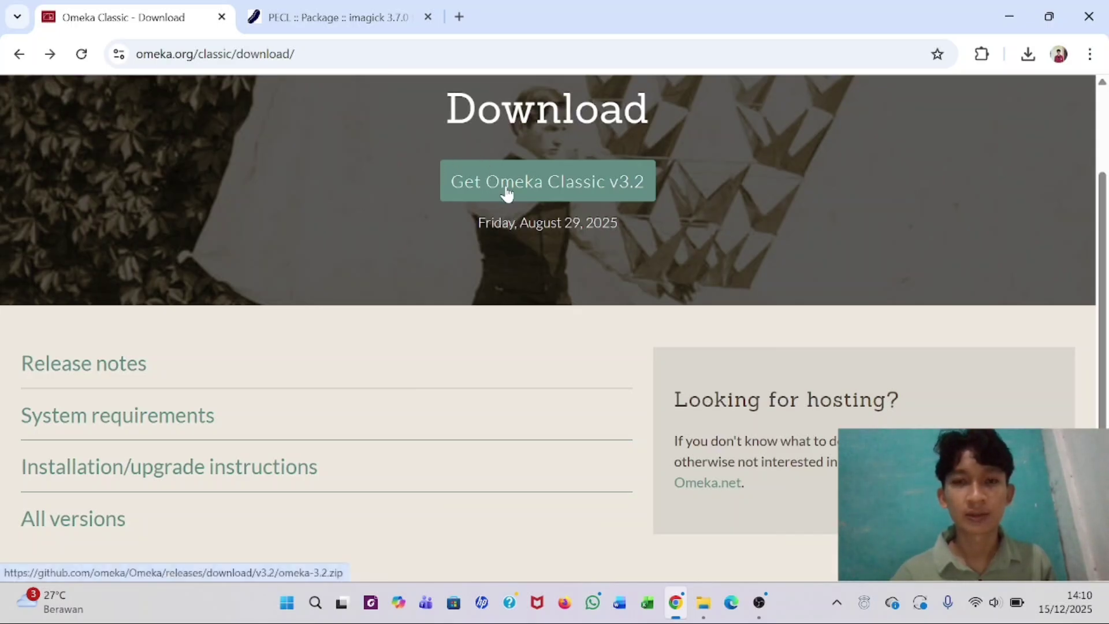
pyautogui.click(556, 186)
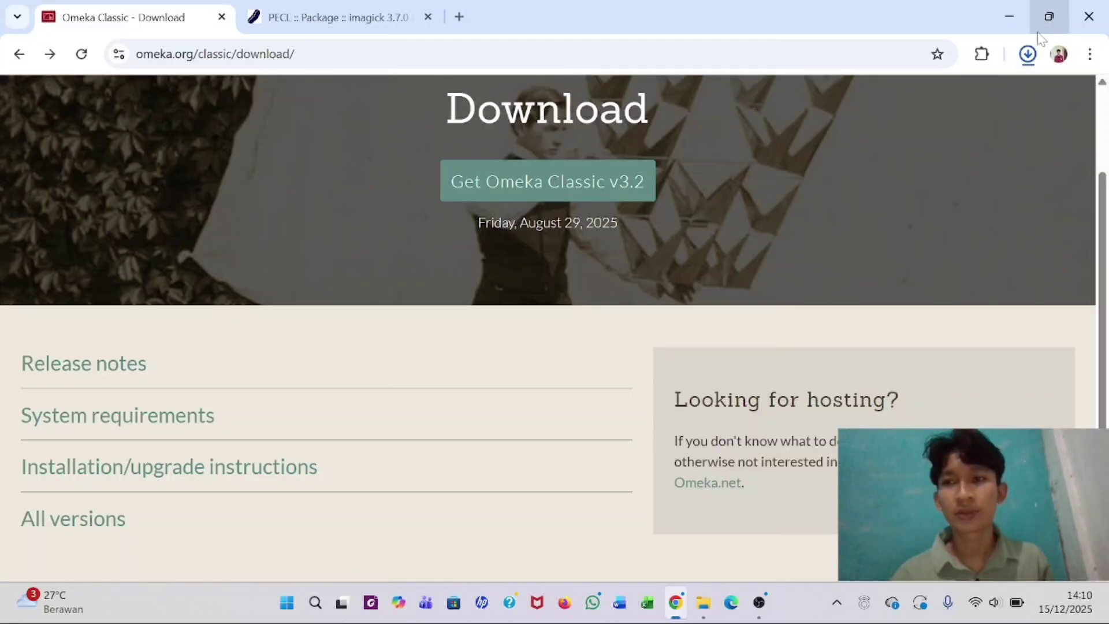
pyautogui.click(1028, 53)
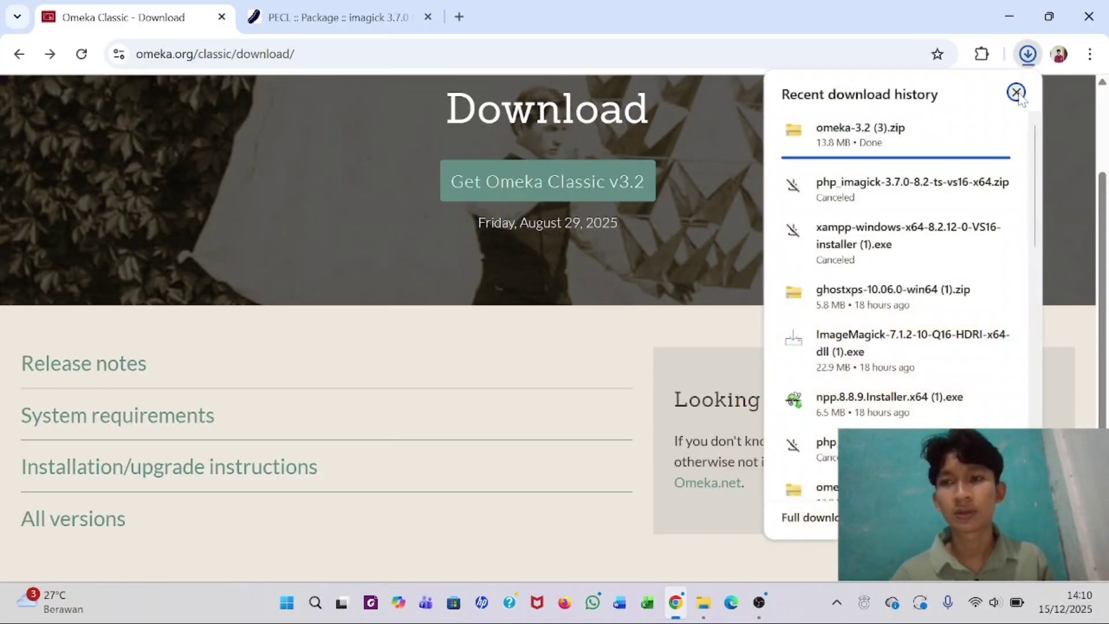
pyautogui.click(1017, 93)
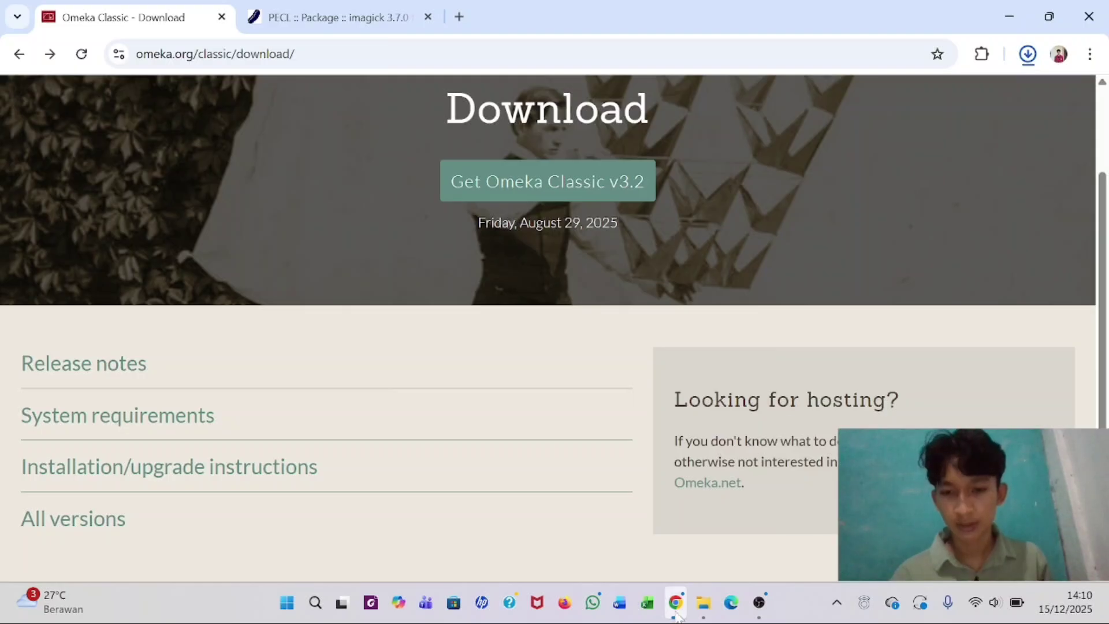
pyautogui.click(703, 603)
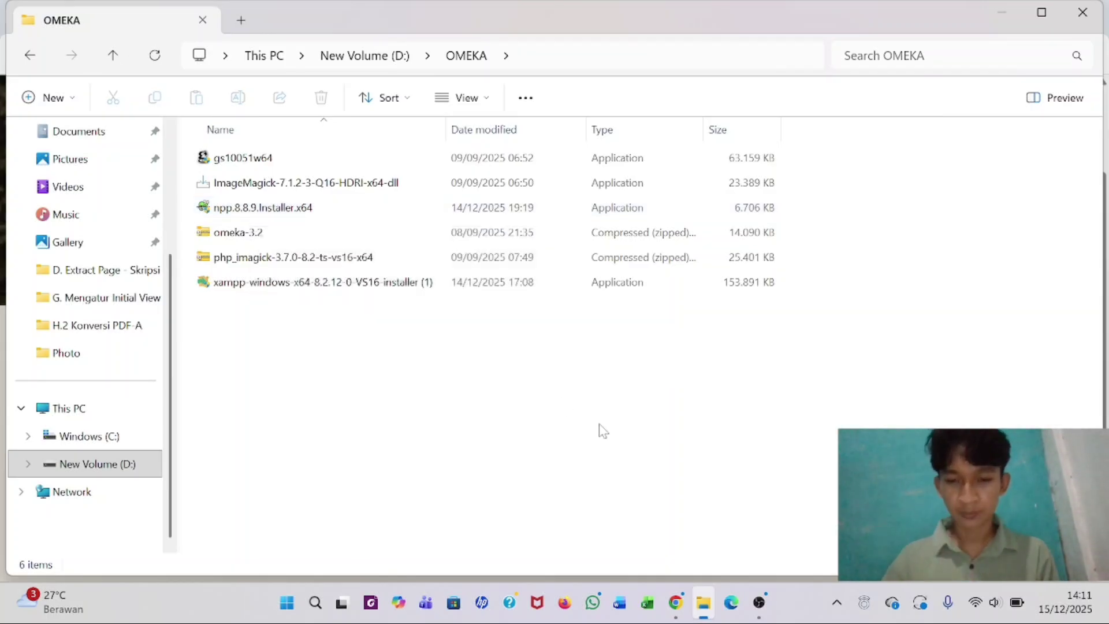
pyautogui.click(679, 604)
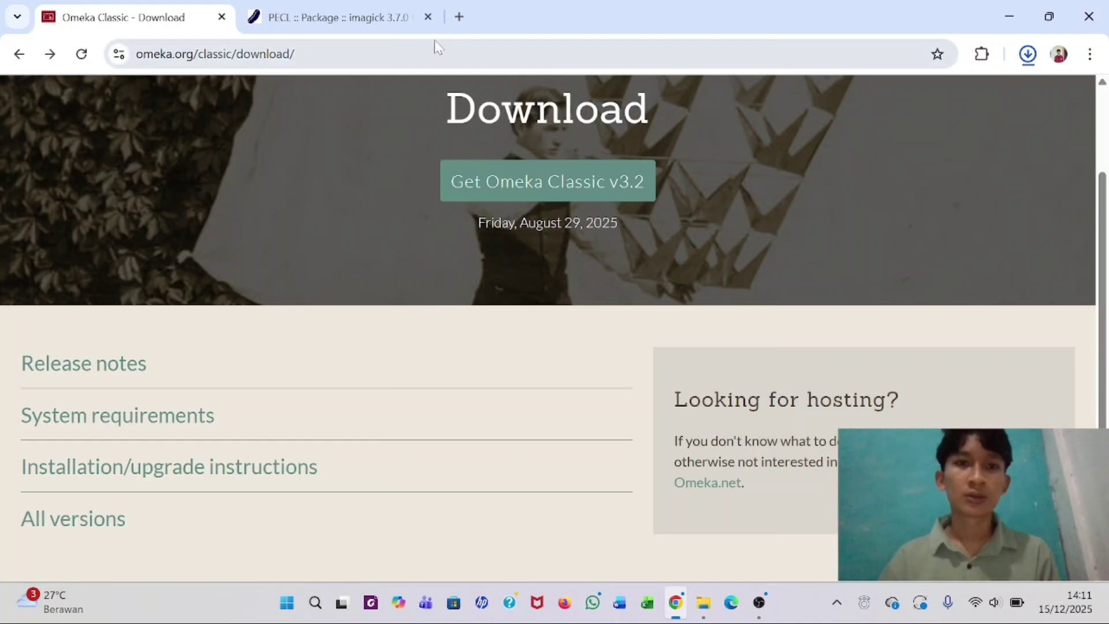
pyautogui.click(295, 54)
# - Search Google for Notepad++ and open its v8.8.9 download page
pyautogui.hotkey('ctrl', 'a')
pyautogui.press('BackSpace')
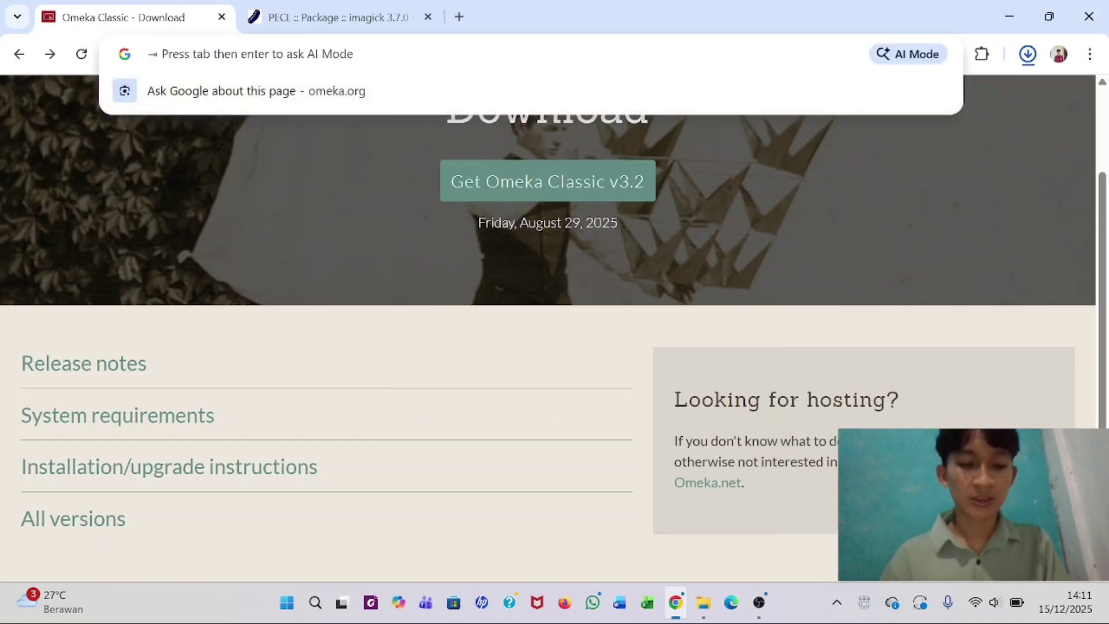
pyautogui.write('no')
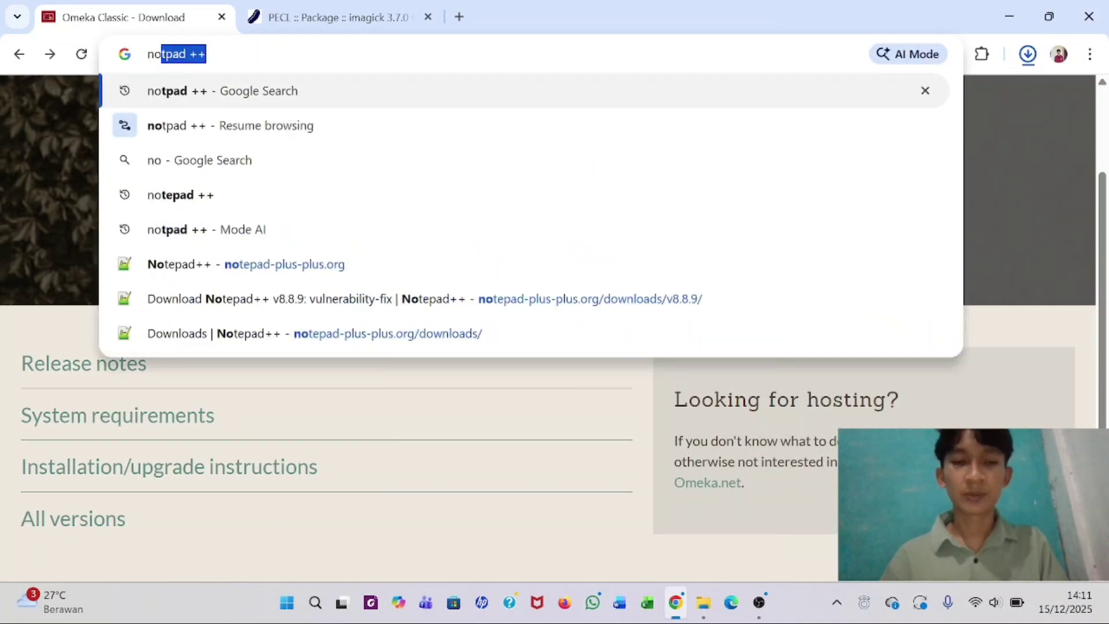
pyautogui.press('Return')
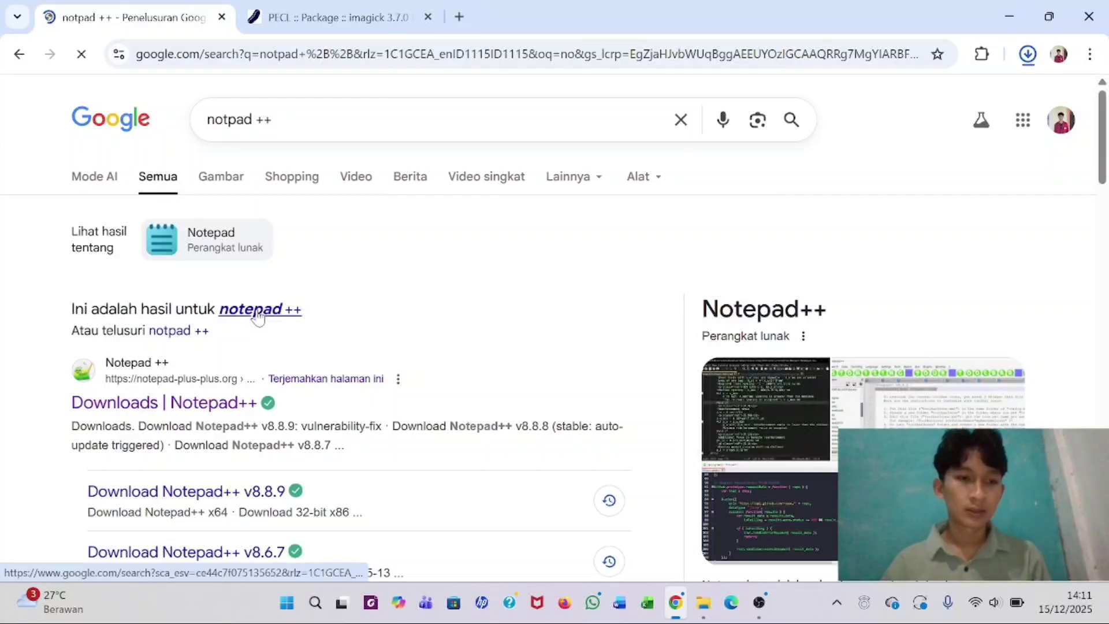
pyautogui.click(160, 404)
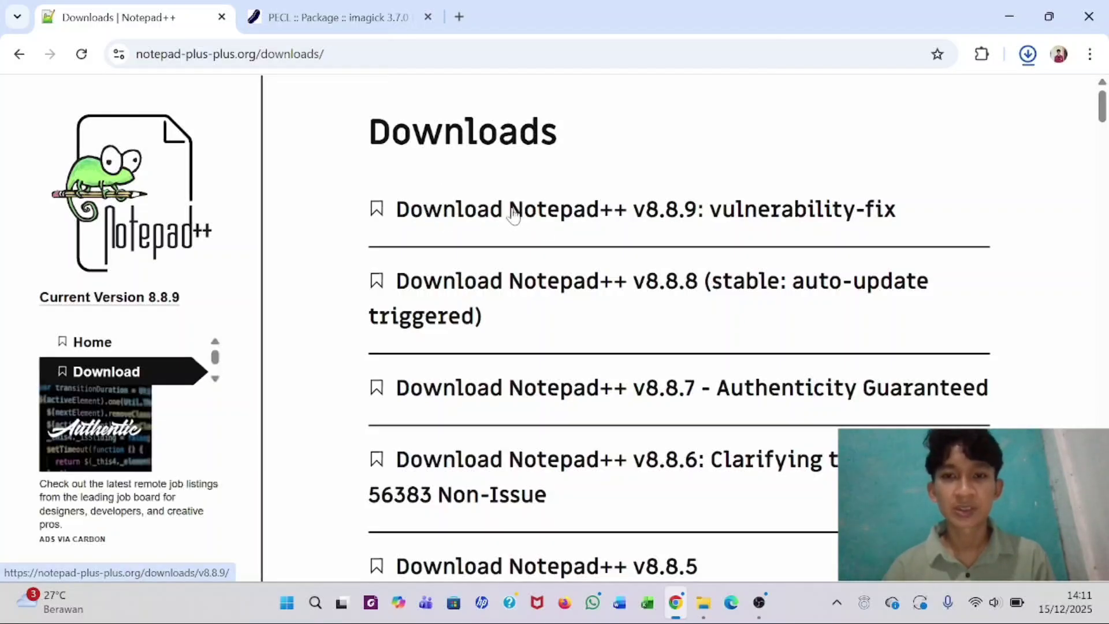
pyautogui.click(532, 215)
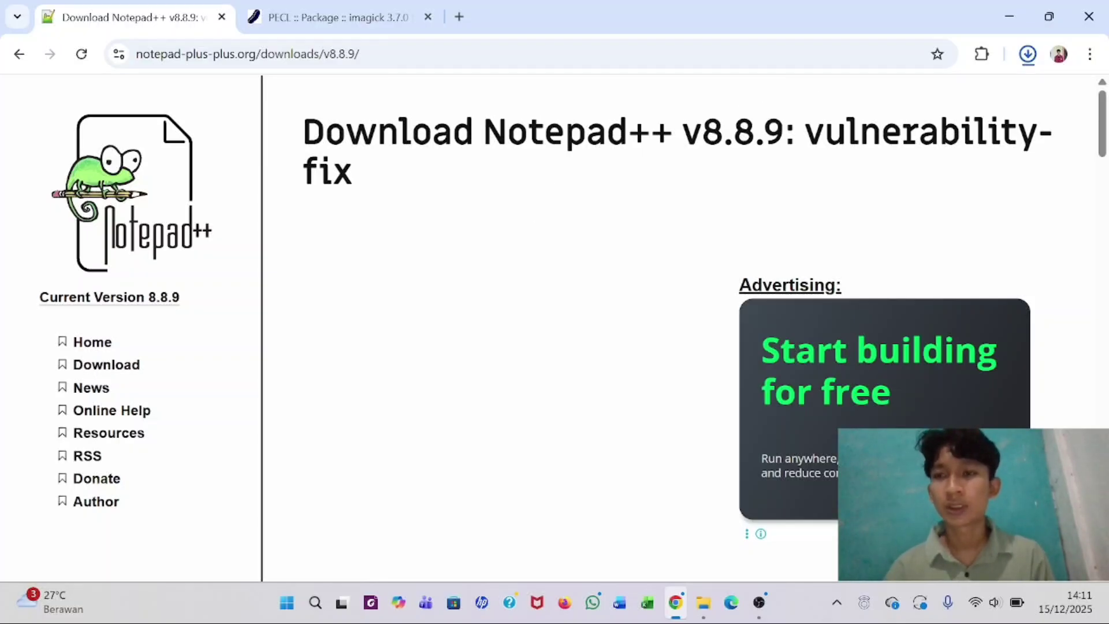
# - Download the Notepad++ v8.8.9 x64 installer and confirm it finished
pyautogui.scroll(-10, 795, 197)
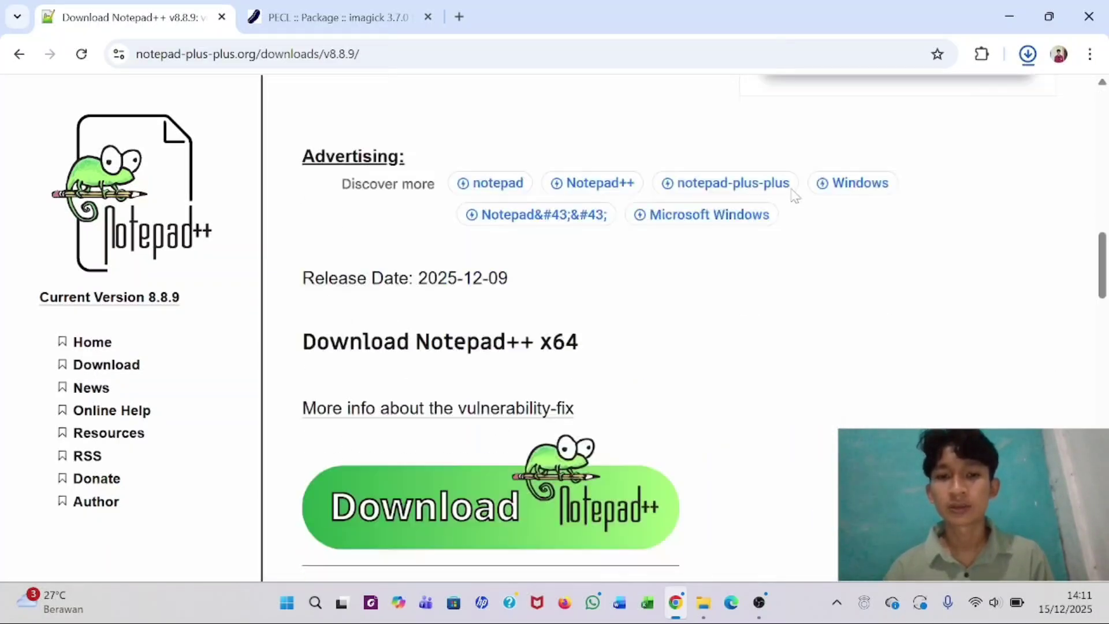
pyautogui.click(449, 310)
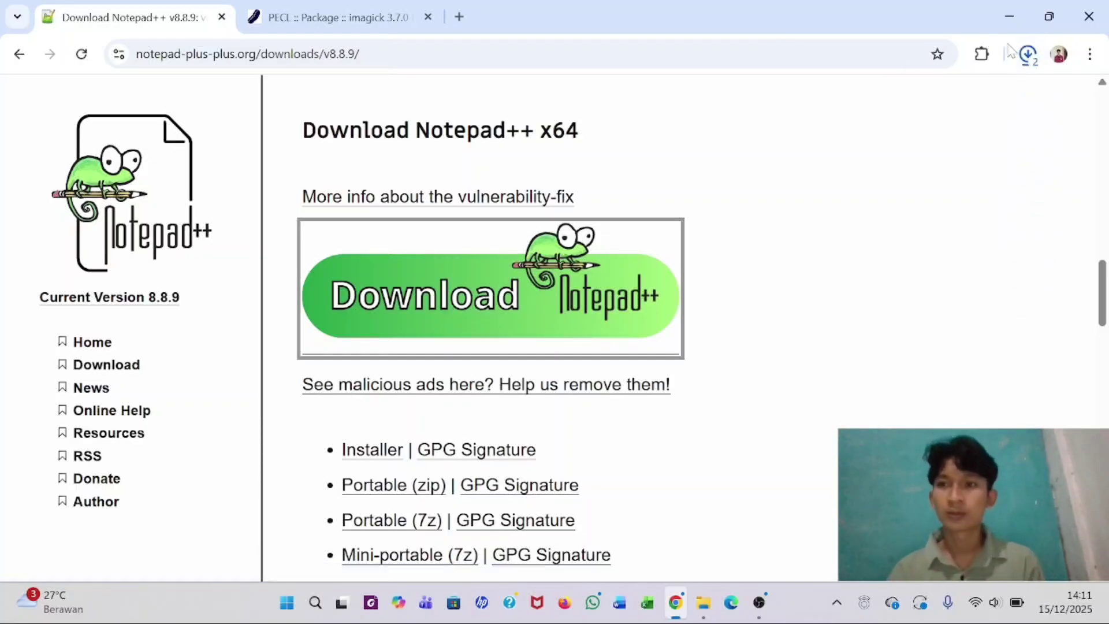
pyautogui.click(1028, 55)
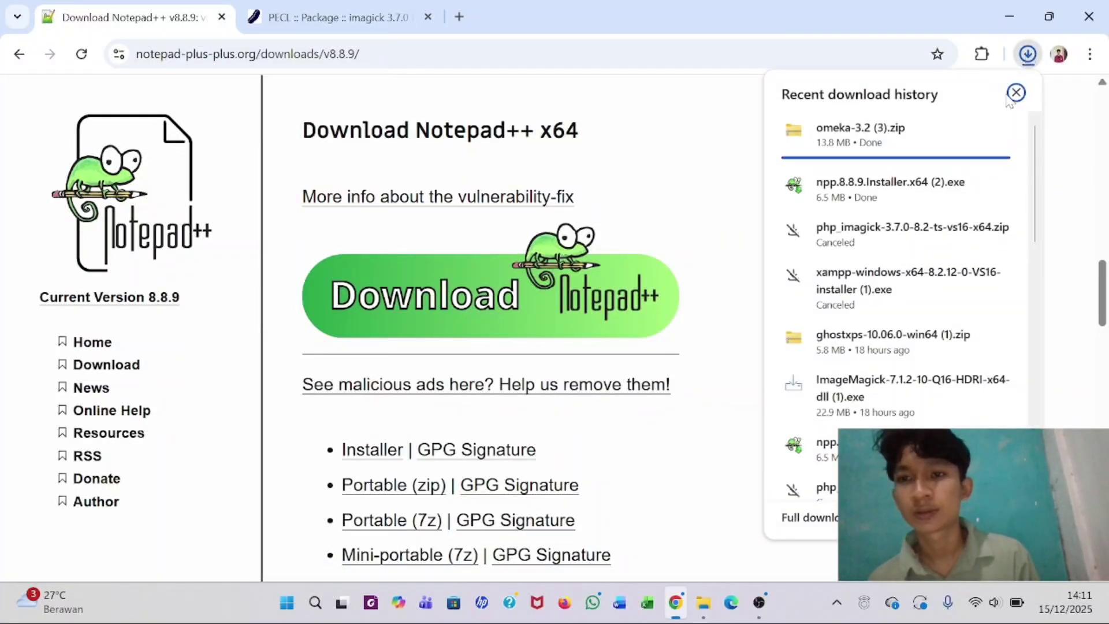
pyautogui.click(704, 401)
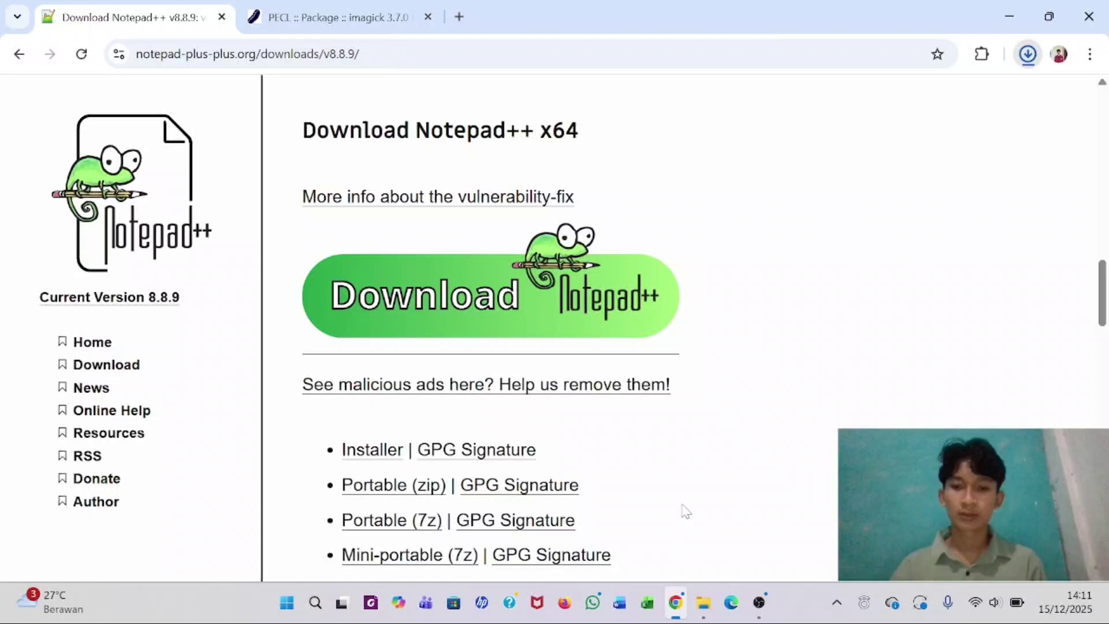
pyautogui.click(703, 603)
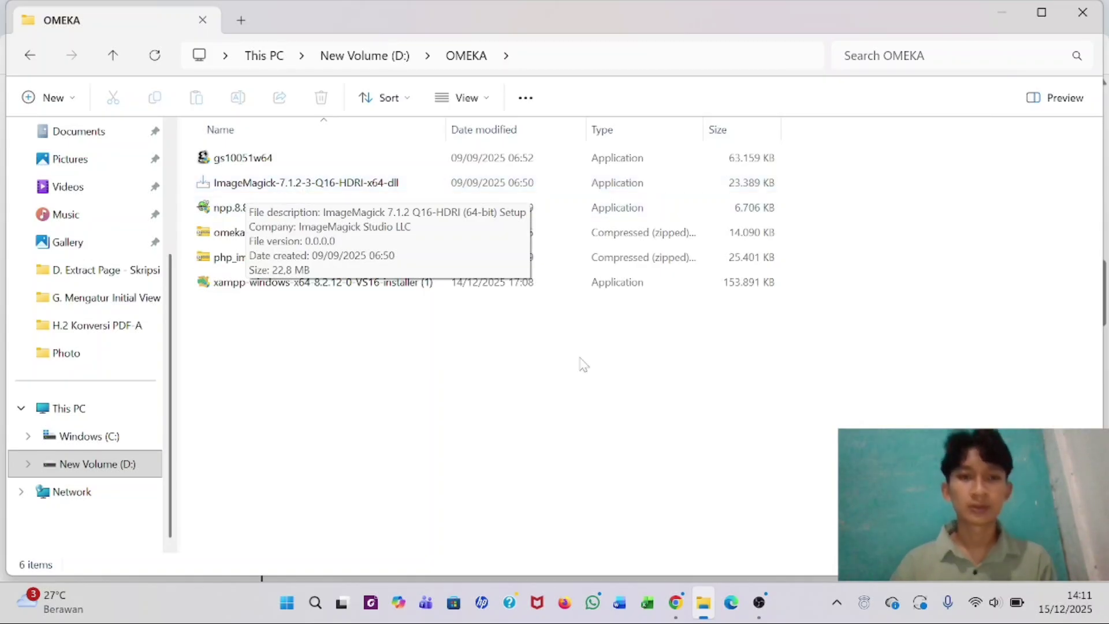
pyautogui.click(677, 602)
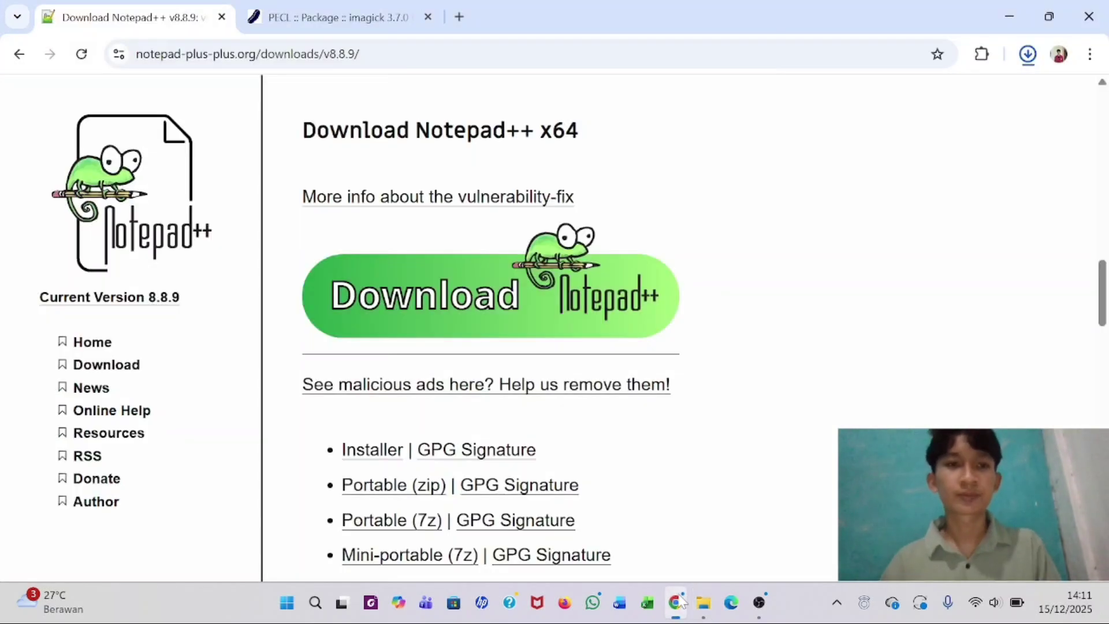
# - Search Google for imagemagick and open the official imagemagick.org site
pyautogui.click(361, 54)
pyautogui.hotkey('ctrl', 'a')
pyautogui.press('BackSpace')
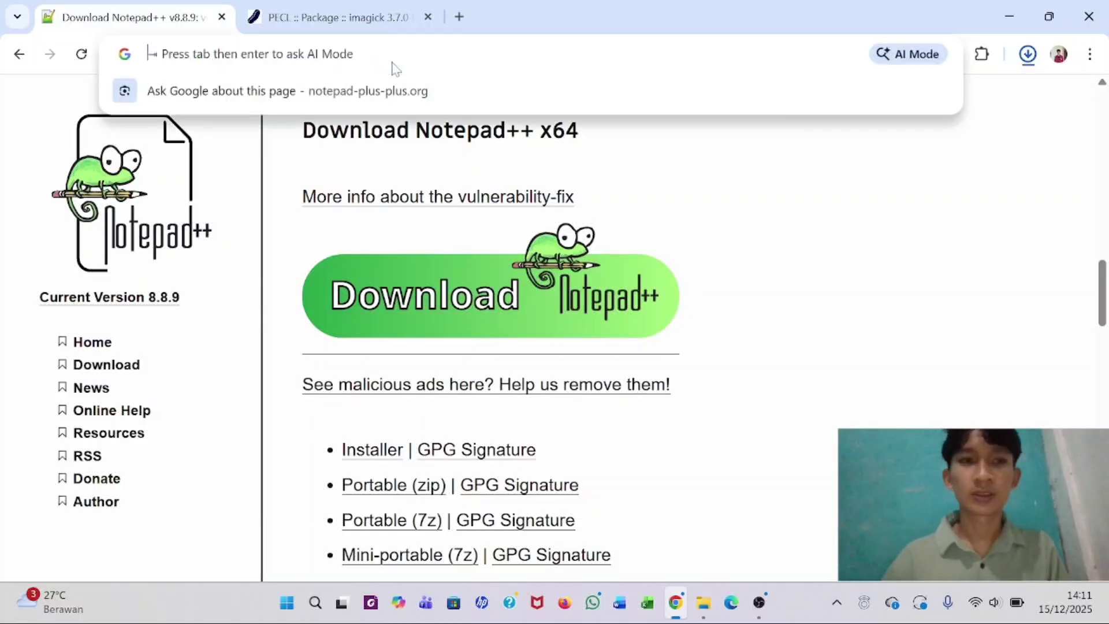
pyautogui.write('imagemagick')
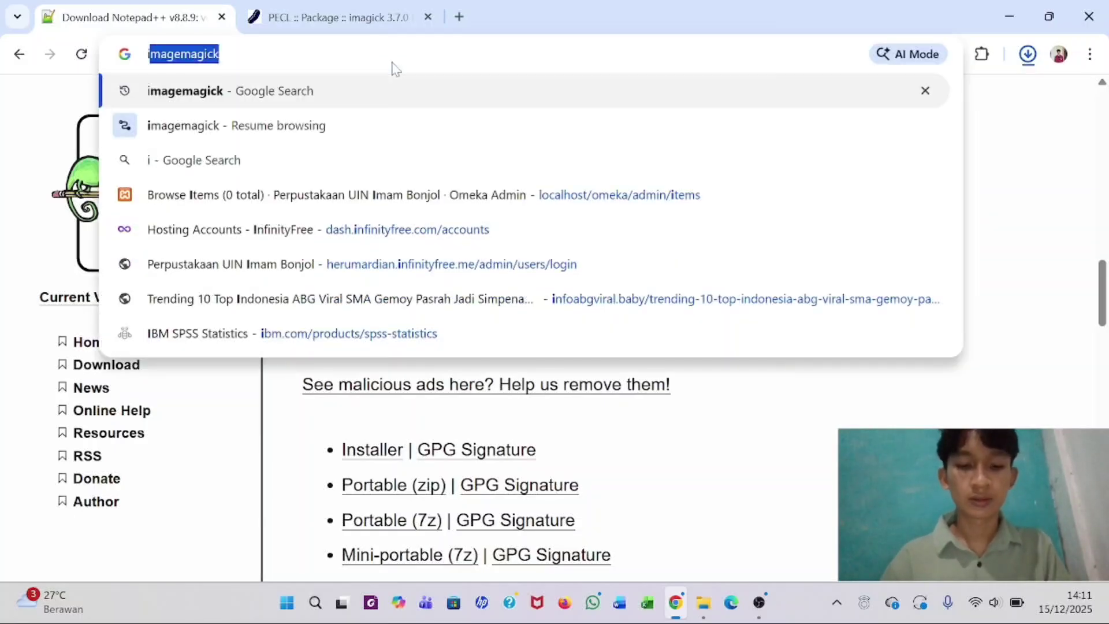
pyautogui.press('Tab')
pyautogui.press('Return')
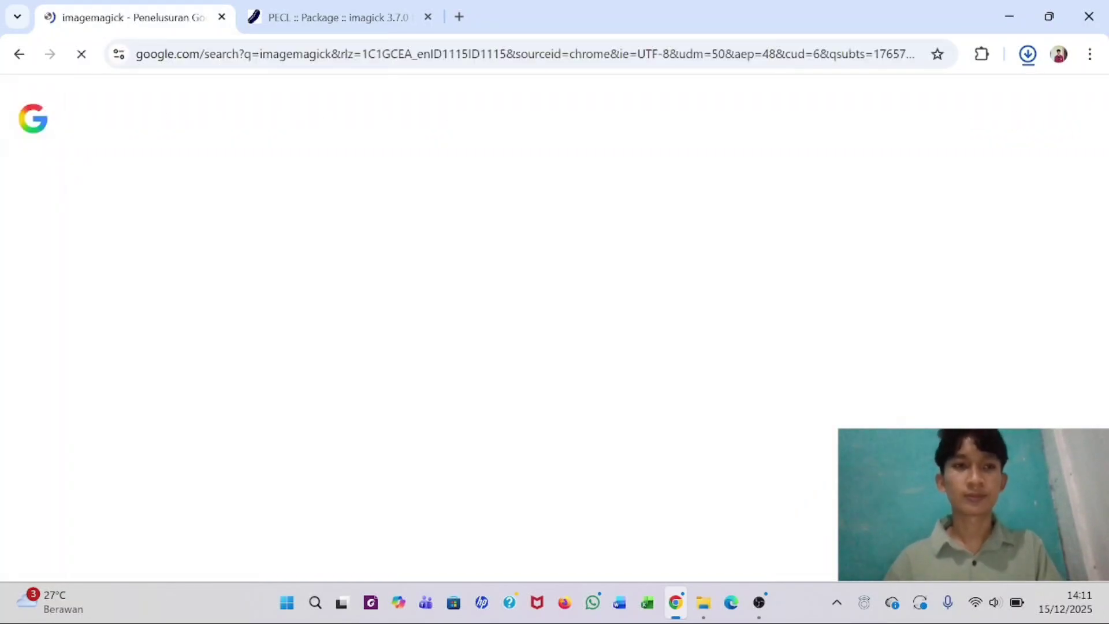
pyautogui.click(186, 121)
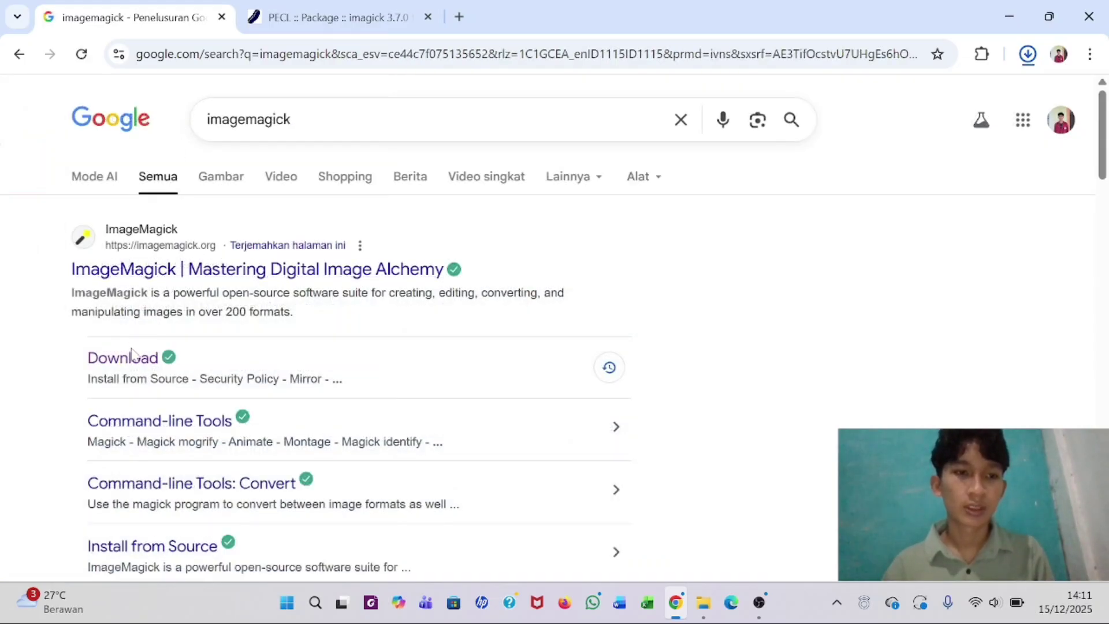
pyautogui.click(119, 279)
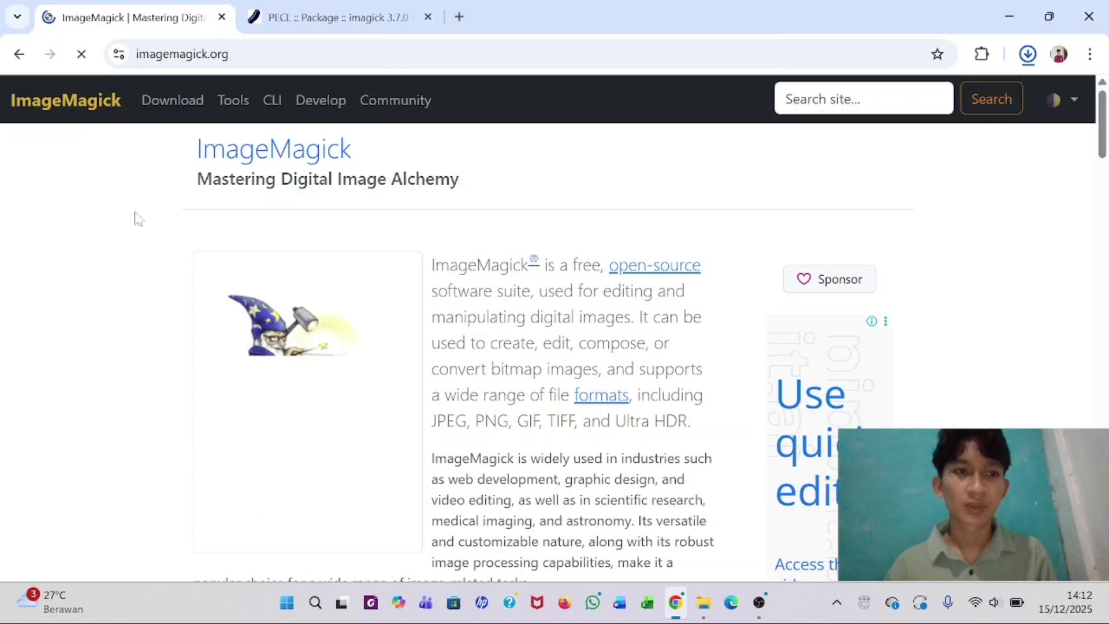
# - Open the ImageMagick download page at its Windows Binary Release section
pyautogui.click(153, 116)
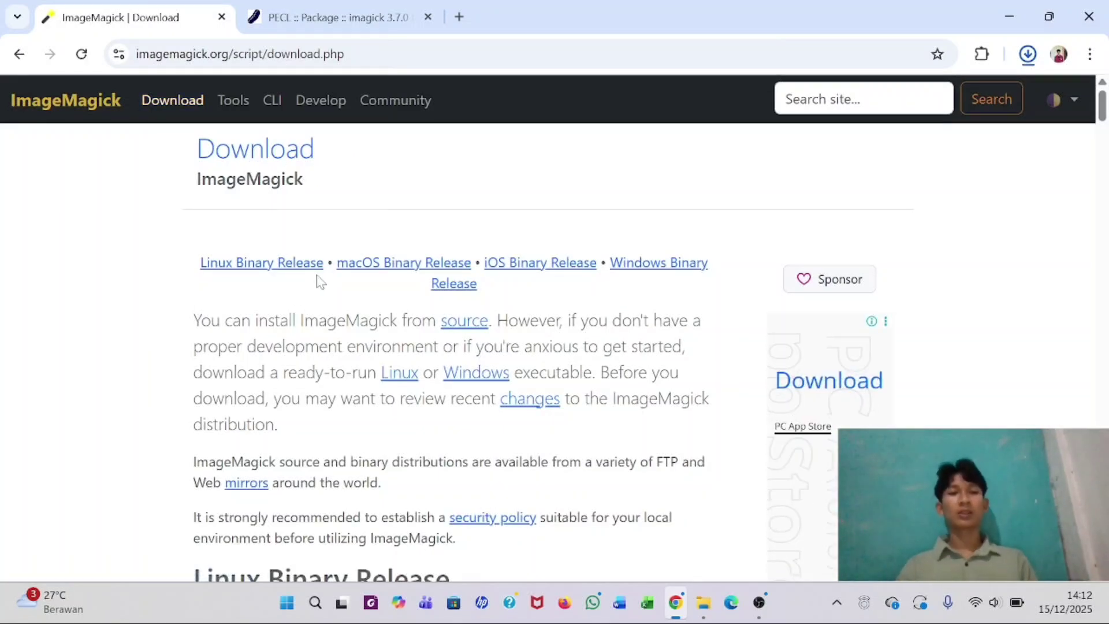
pyautogui.scroll(-5, 319, 282)
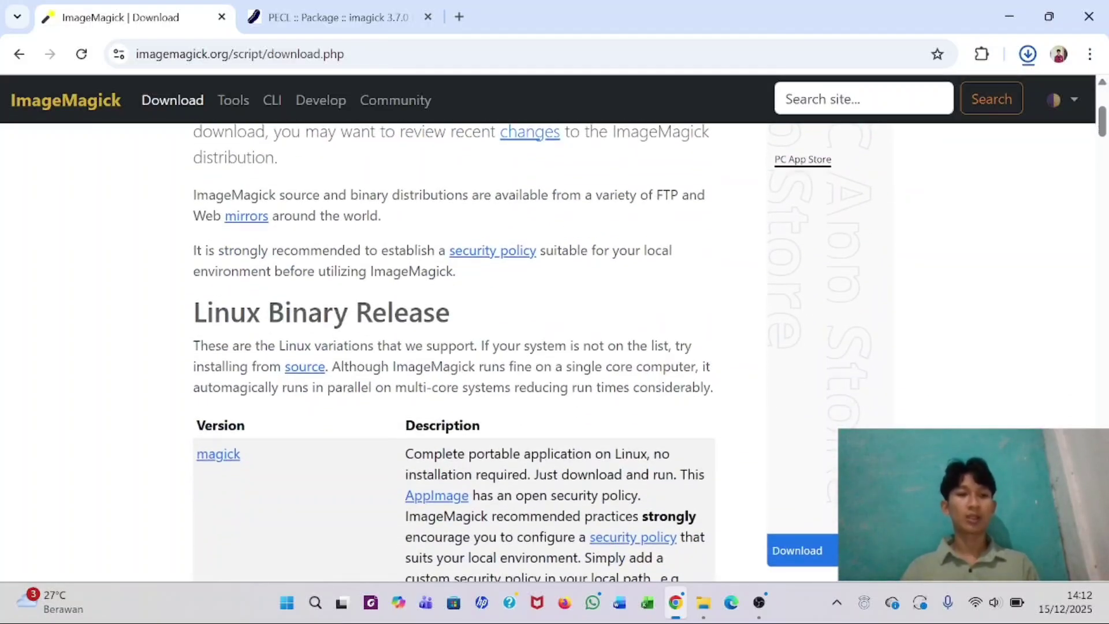
pyautogui.scroll(-20, 217, 314)
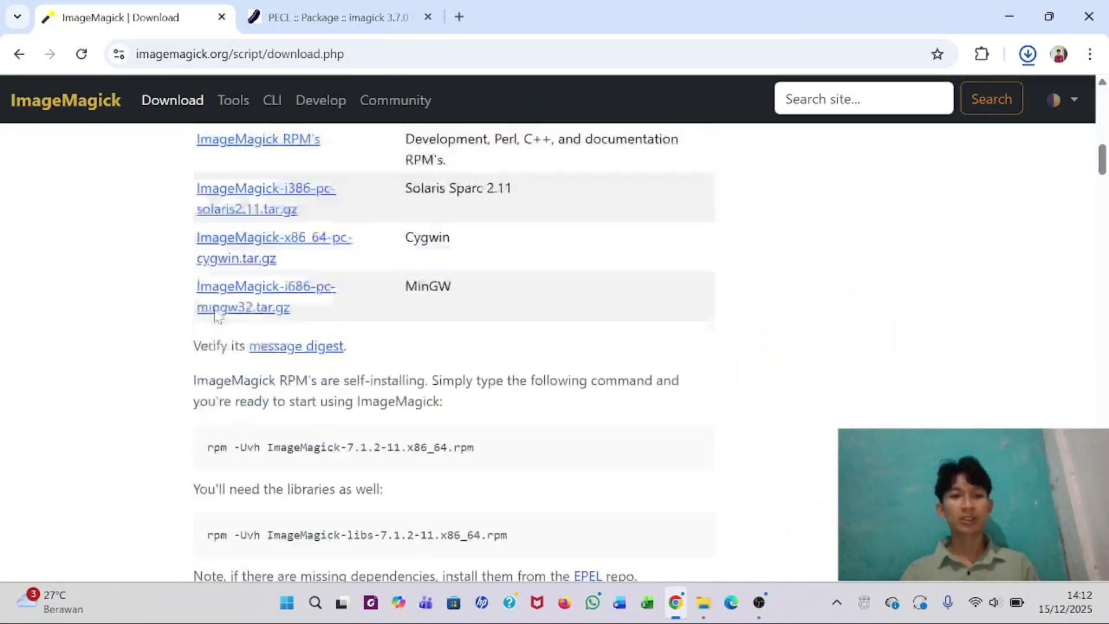
pyautogui.scroll(-20, 217, 316)
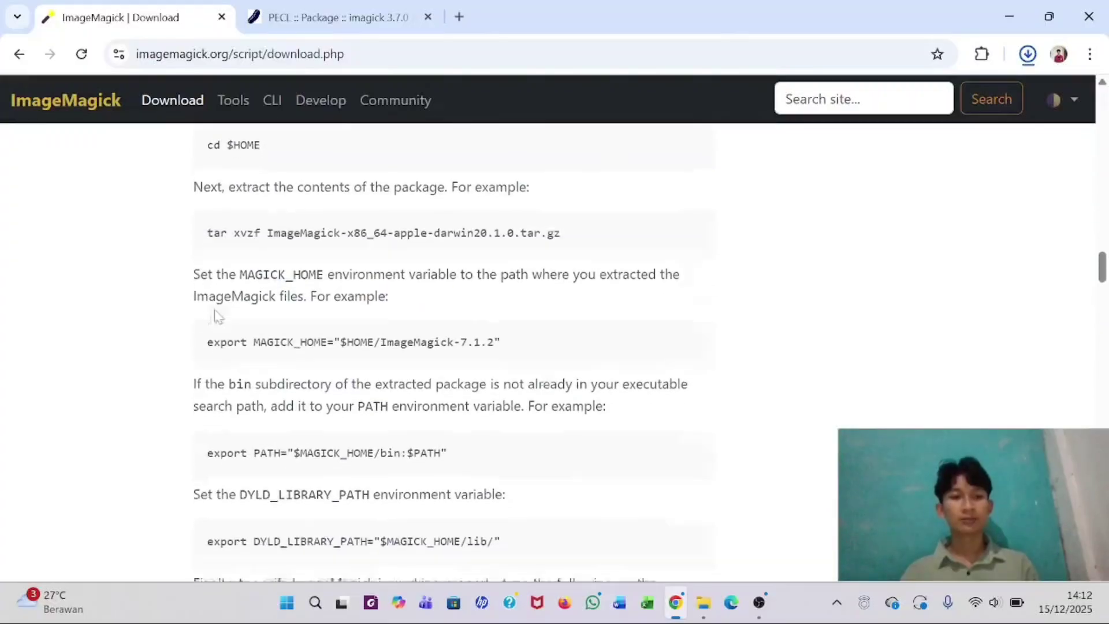
pyautogui.scroll(7, 217, 317)
pyautogui.scroll(-19, 217, 316)
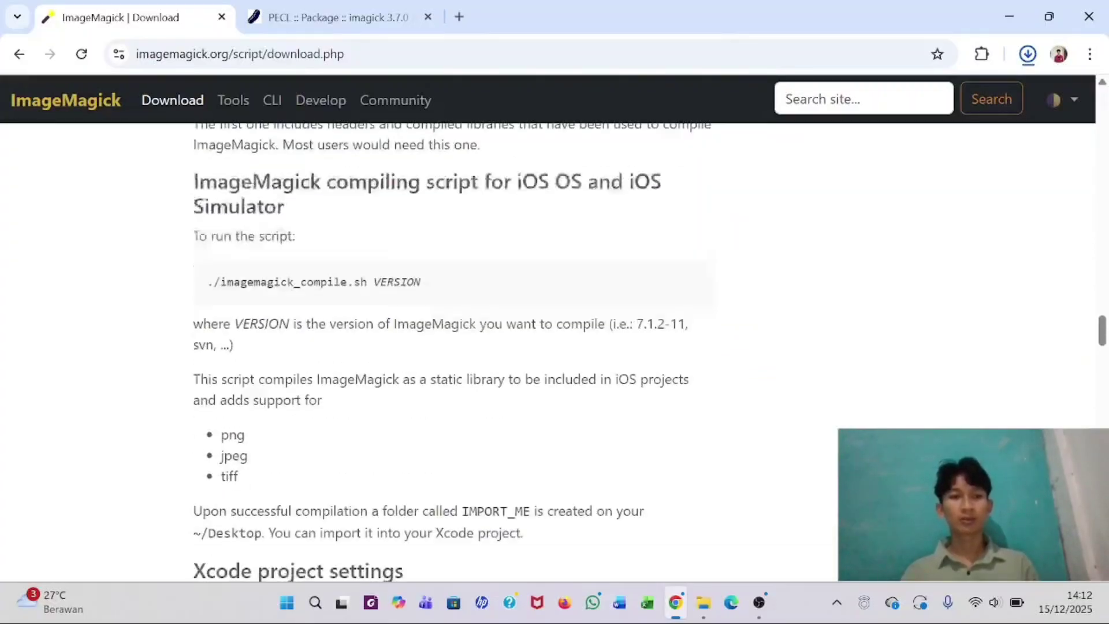
pyautogui.scroll(-2, 217, 316)
pyautogui.scroll(1, 217, 317)
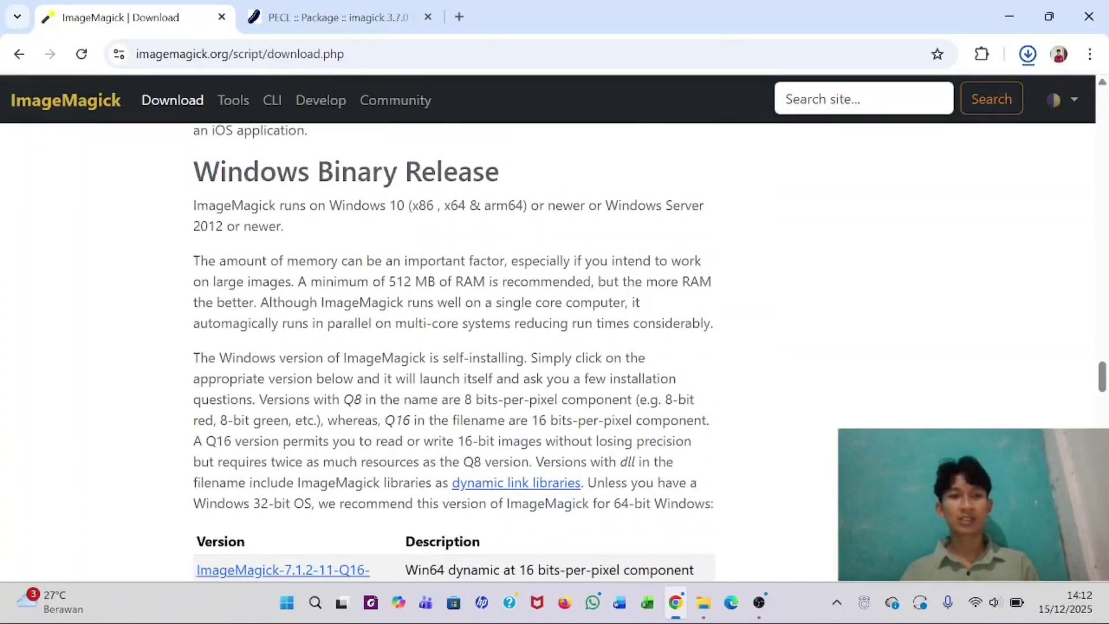
pyautogui.scroll(-3, 239, 255)
pyautogui.scroll(-2, 260, 289)
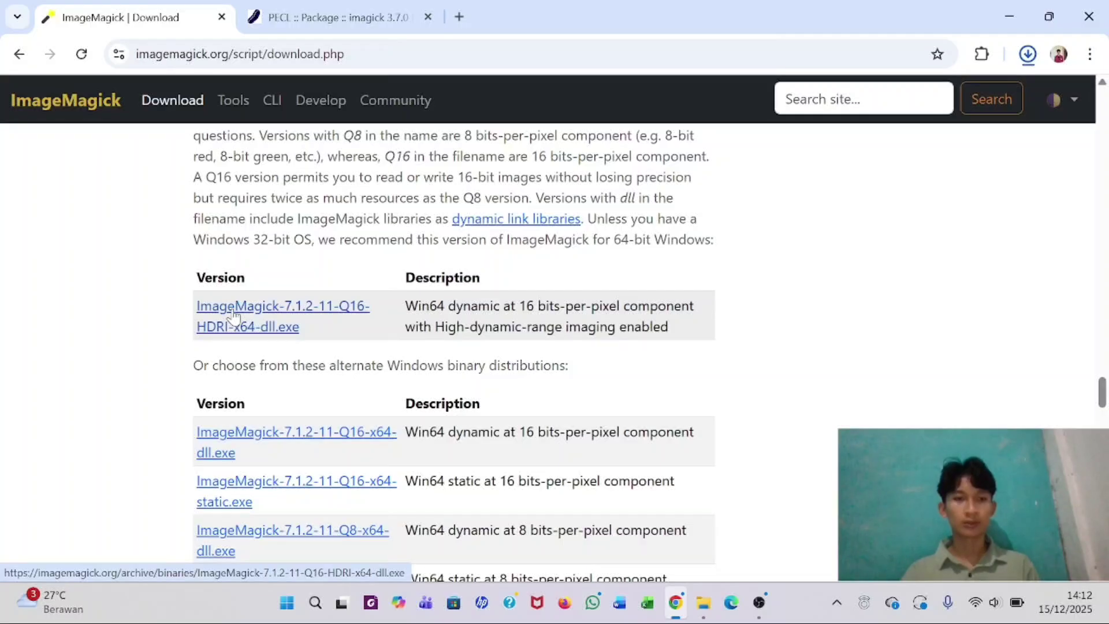
# - Start and cancel the ImageMagick Q16 HDRI x64 installer download, checking the OMEKA folder
pyautogui.click(234, 315)
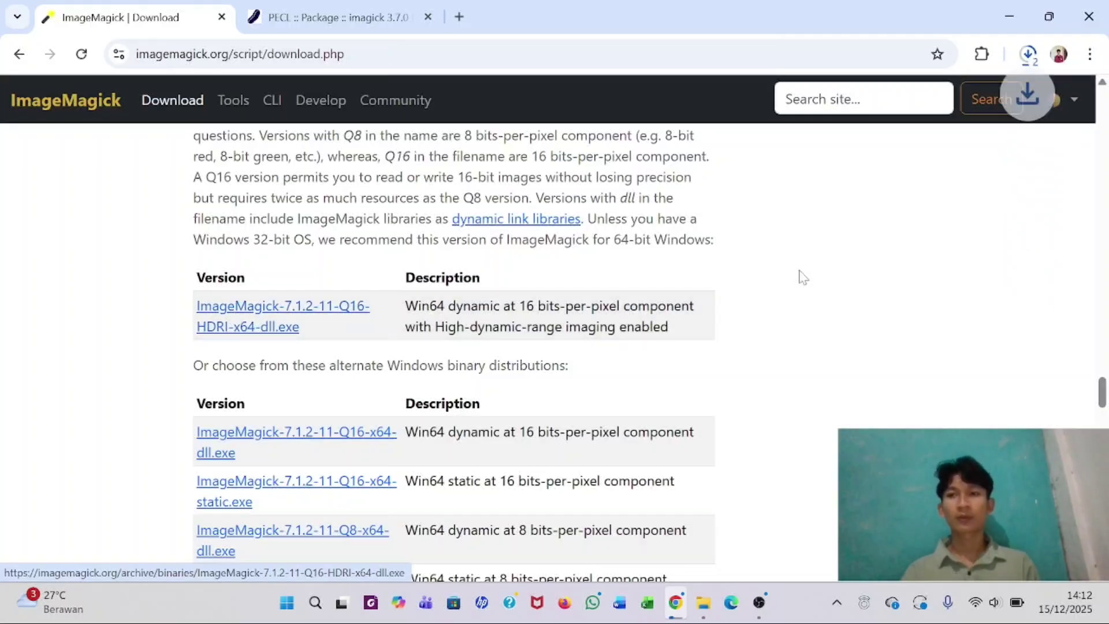
pyautogui.click(1028, 54)
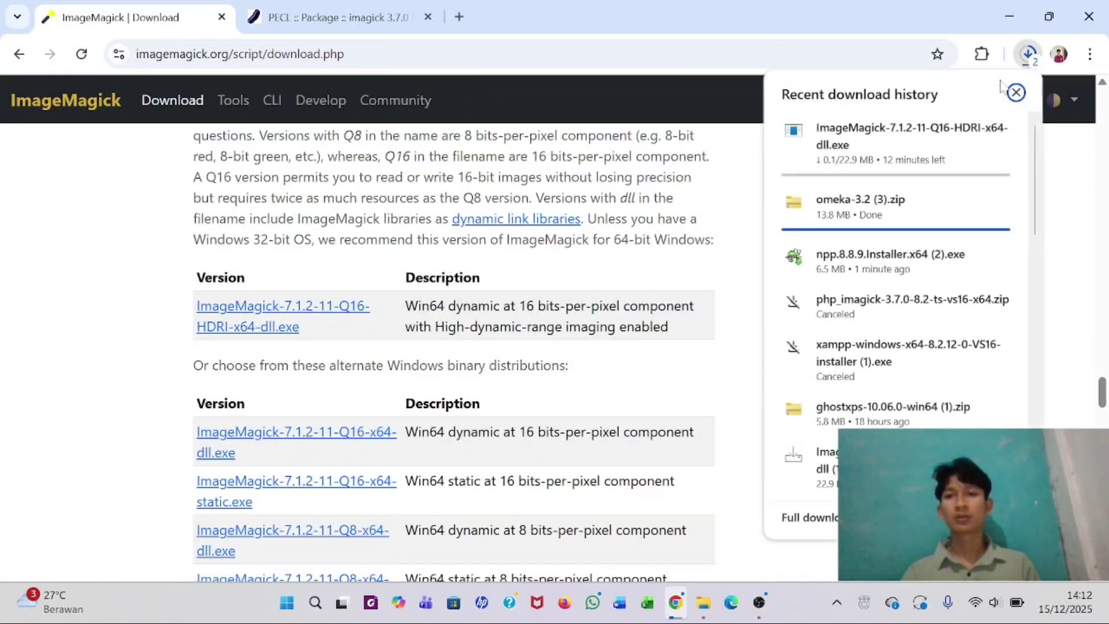
pyautogui.click(999, 127)
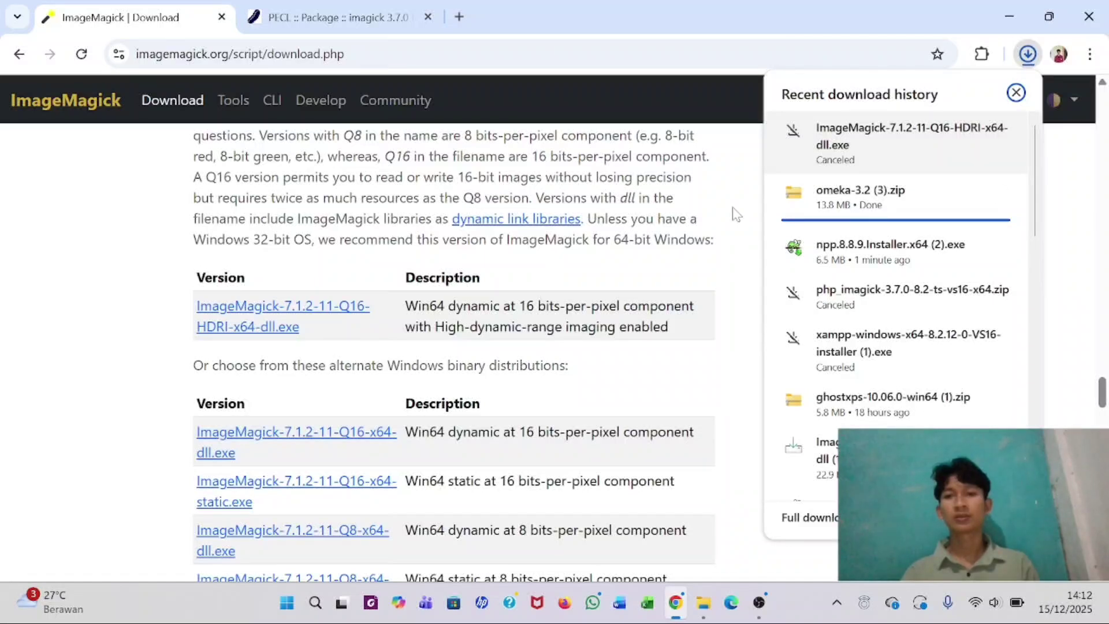
pyautogui.click(719, 216)
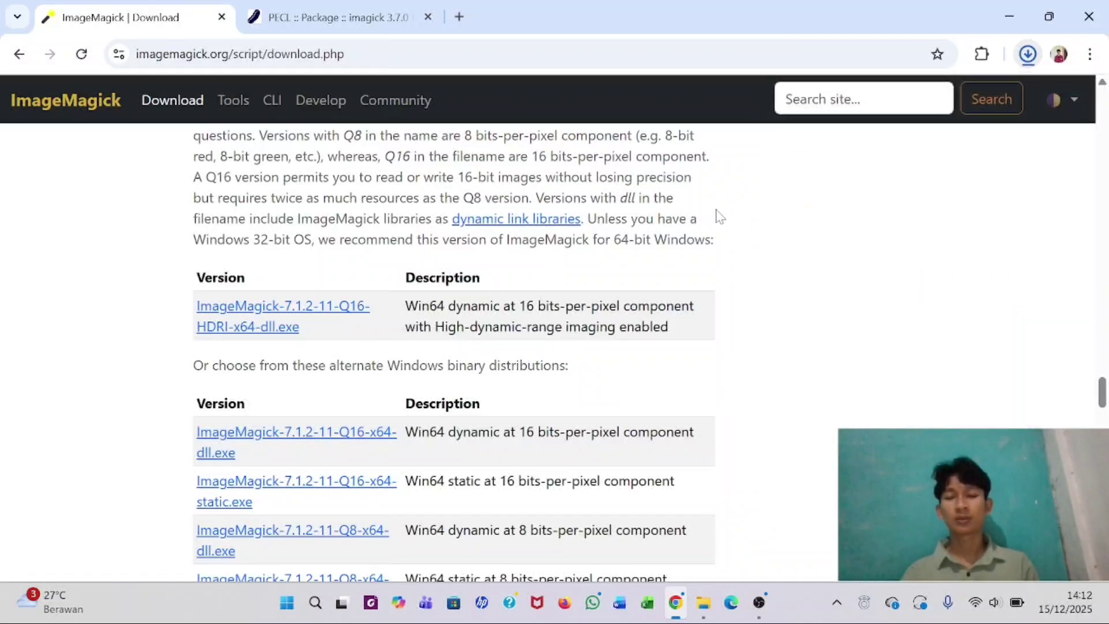
pyautogui.click(709, 603)
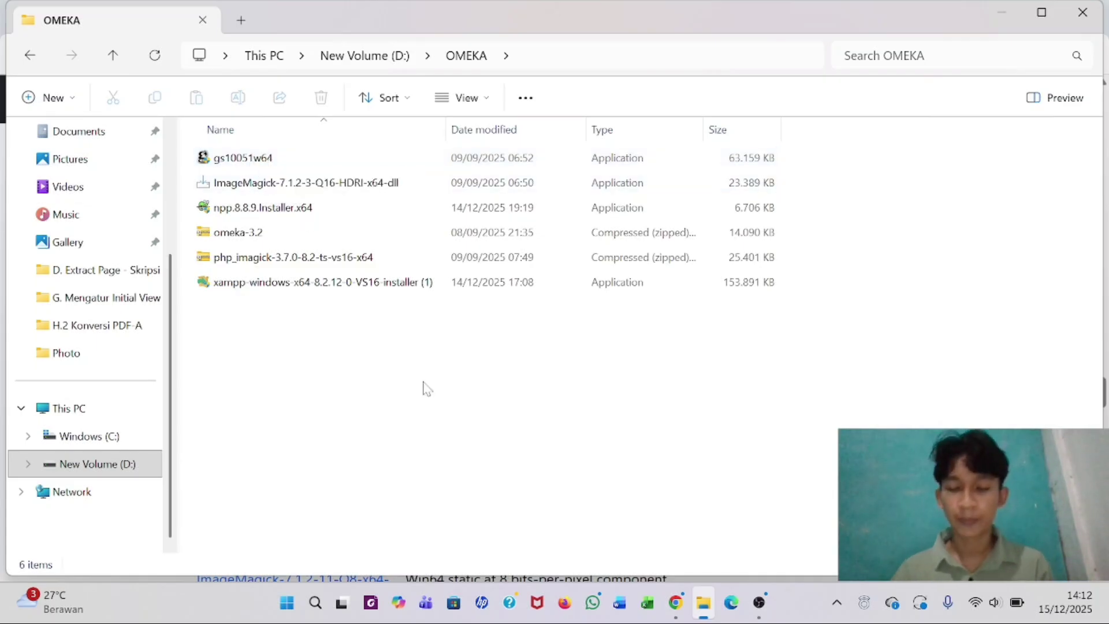
pyautogui.click(677, 603)
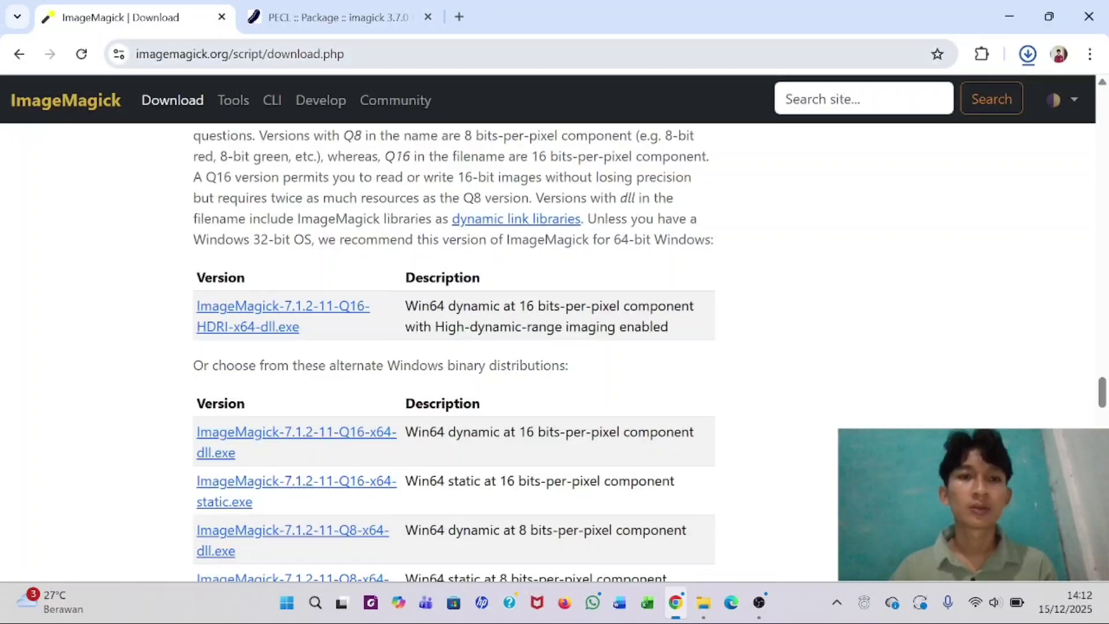
# - Search Google for ghostscript and open the Ghostscript downloads page
pyautogui.click(248, 54)
pyautogui.press('BackSpace')
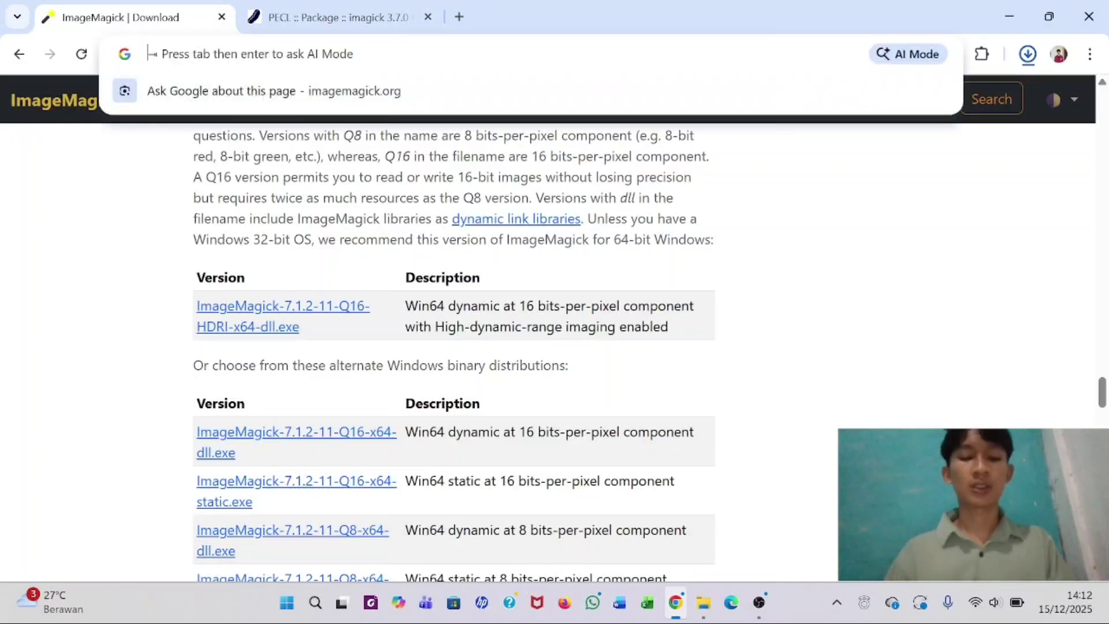
pyautogui.write('ghostscript')
pyautogui.press('Right')
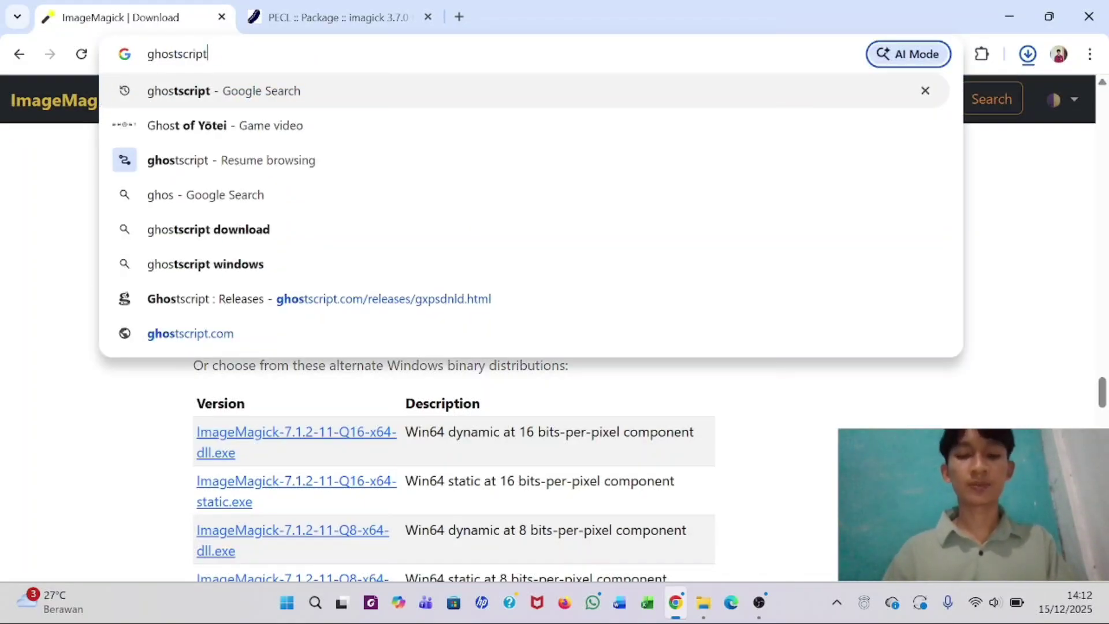
pyautogui.press('Return')
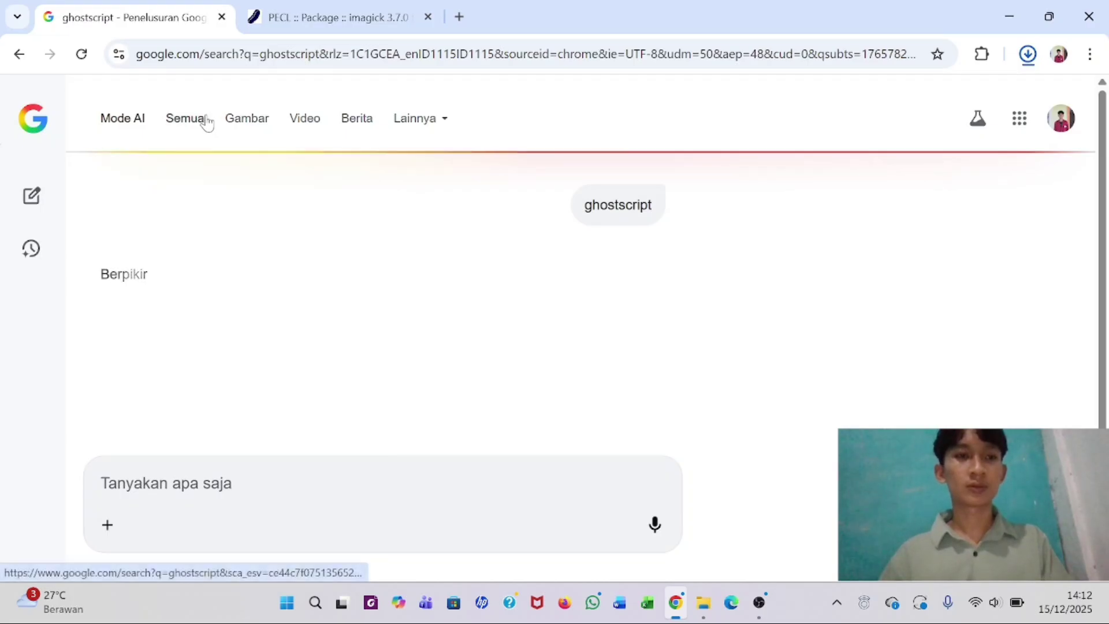
pyautogui.click(206, 119)
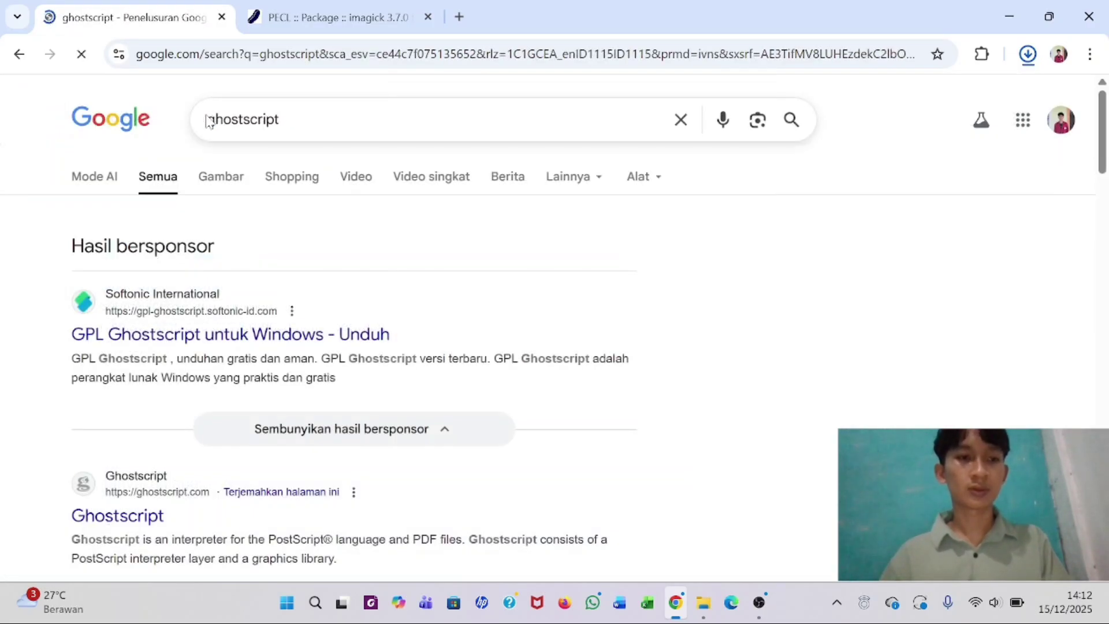
pyautogui.scroll(-3, 234, 241)
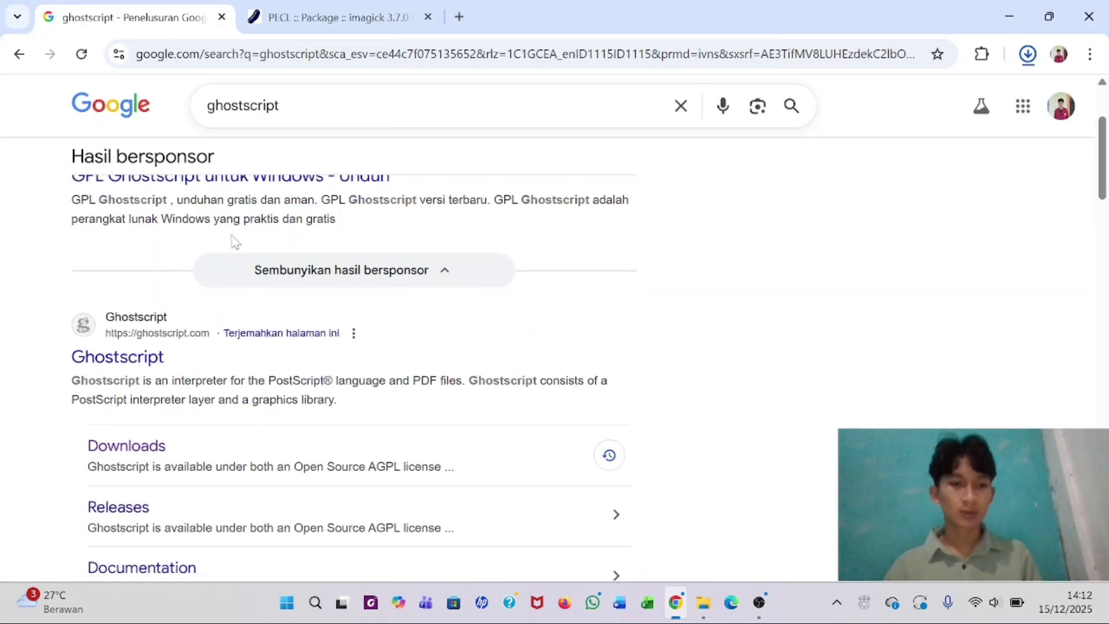
pyautogui.click(143, 456)
pyautogui.scroll(-3, 141, 451)
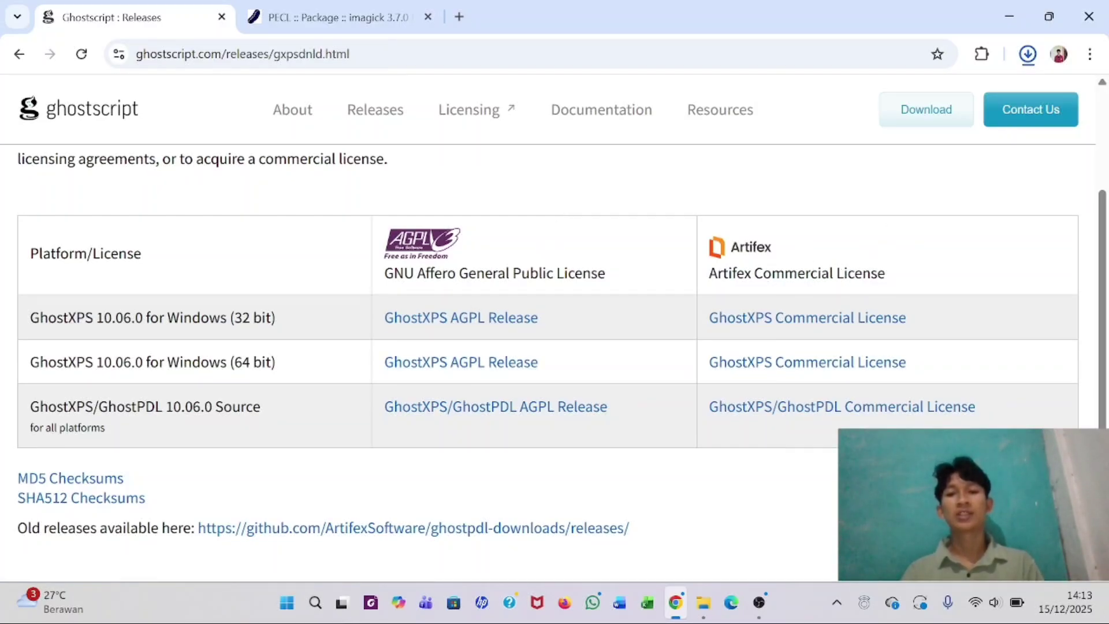
# - Download the 64-bit GhostXPS 10.06.0 AGPL release and view the OMEKA folder
pyautogui.click(478, 374)
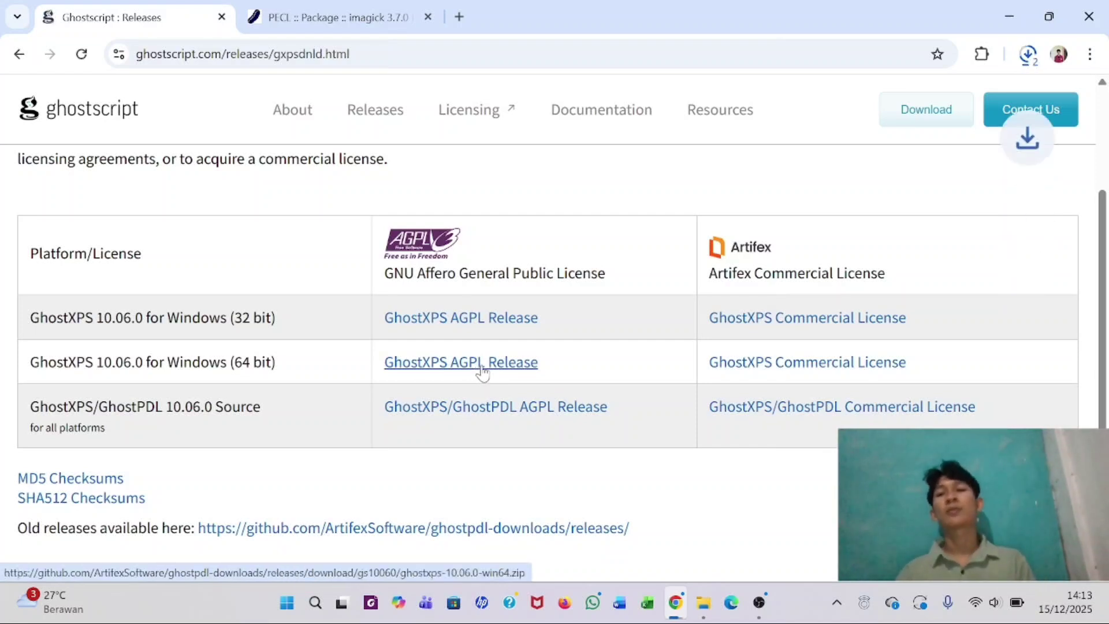
pyautogui.click(1029, 58)
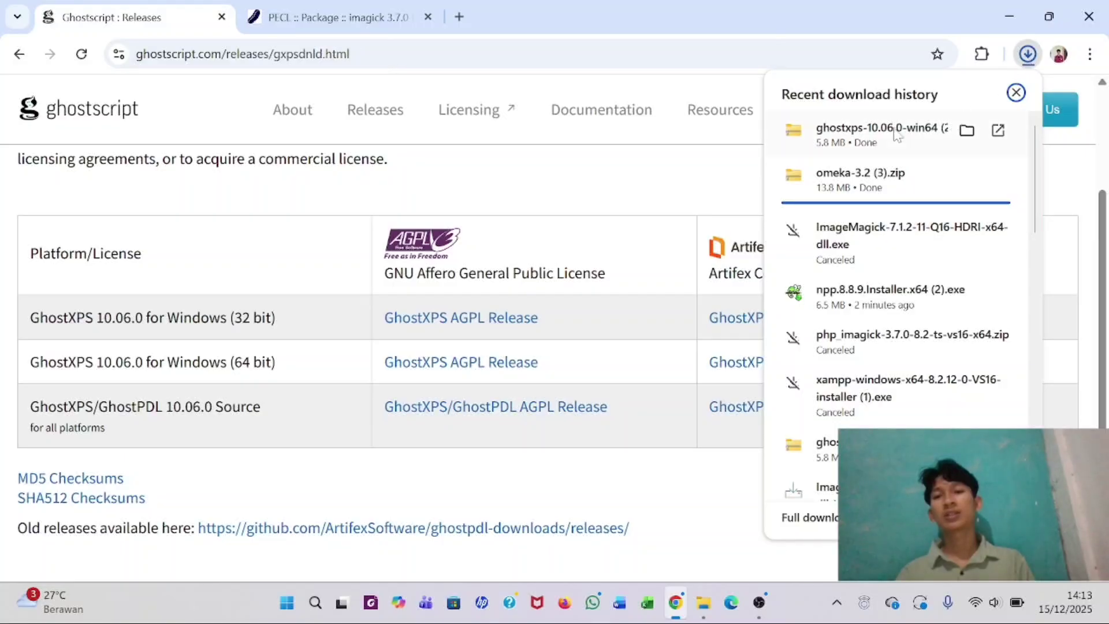
pyautogui.click(731, 186)
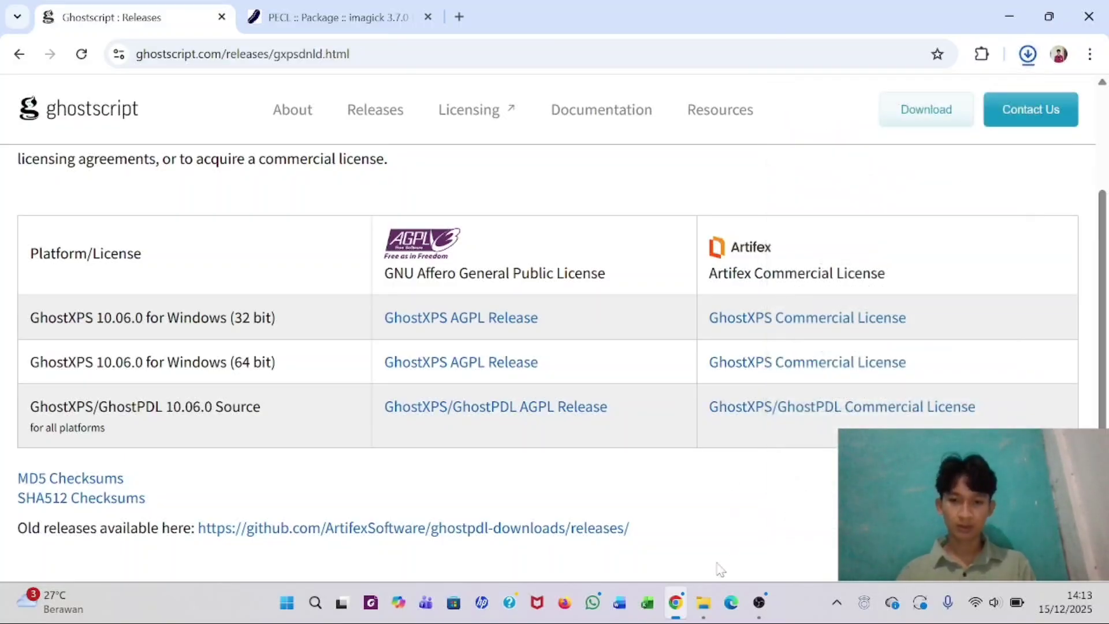
pyautogui.click(704, 601)
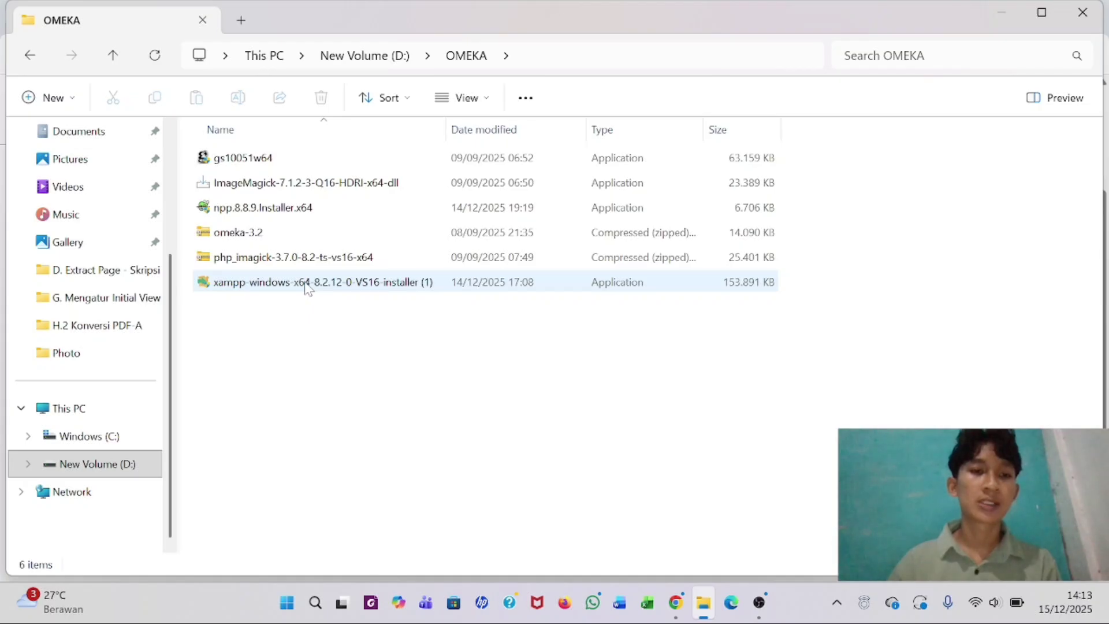
# - Launch the XAMPP installer and continue past the UAC warning
pyautogui.doubleClick(258, 287)
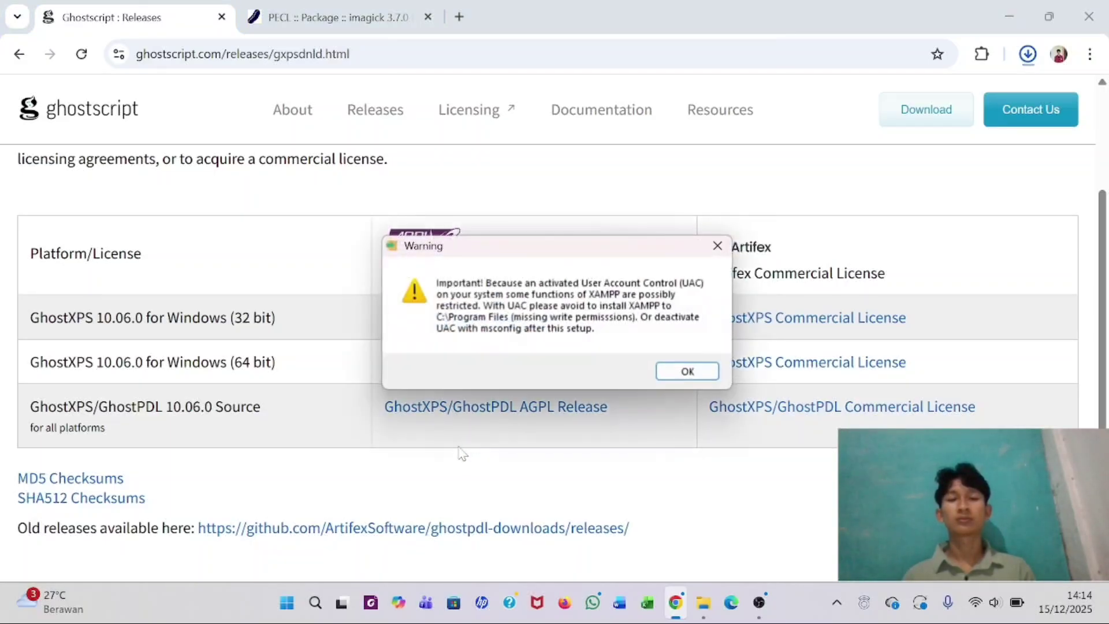
pyautogui.click(688, 373)
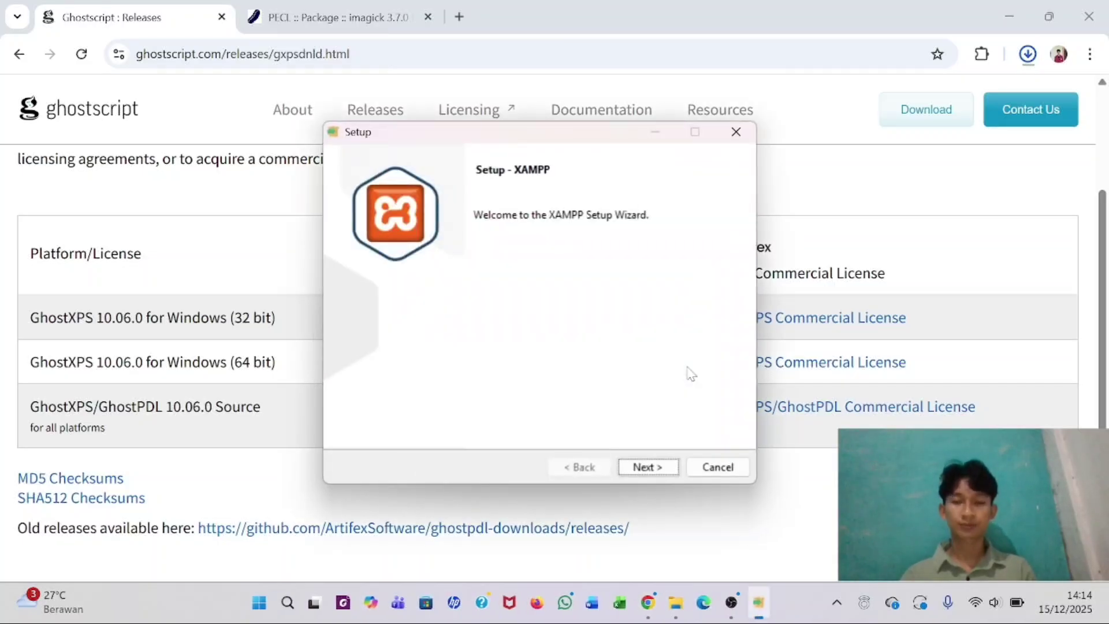
pyautogui.click(646, 469)
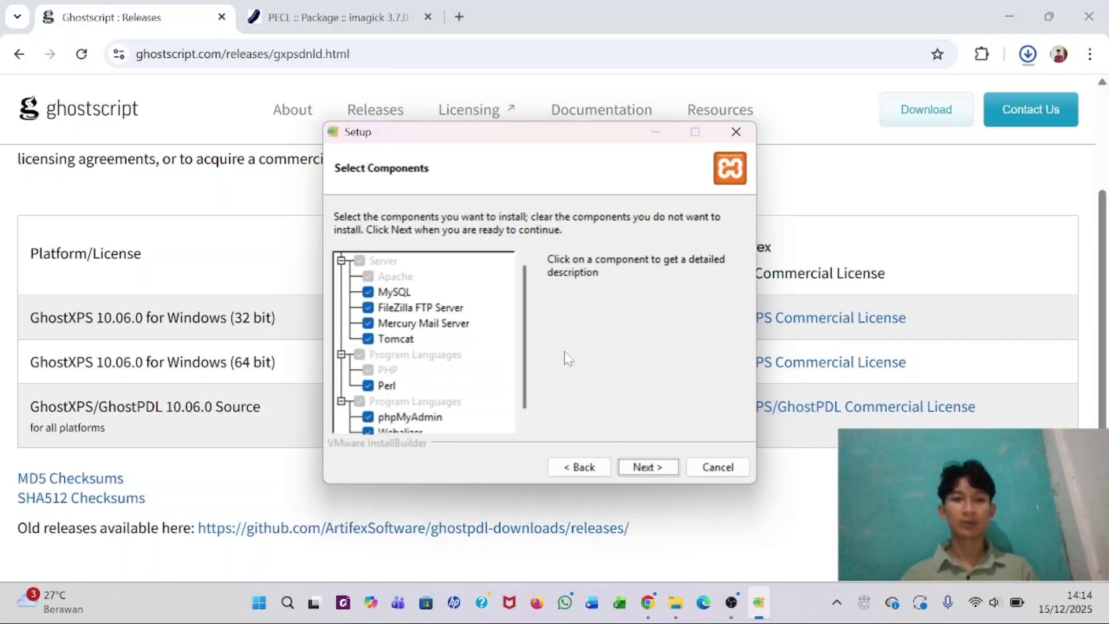
# - Exclude FileZilla, Mercury, Tomcat, Perl, Webalizer and Fake Sendmail from the XAMPP components
pyautogui.click(368, 308)
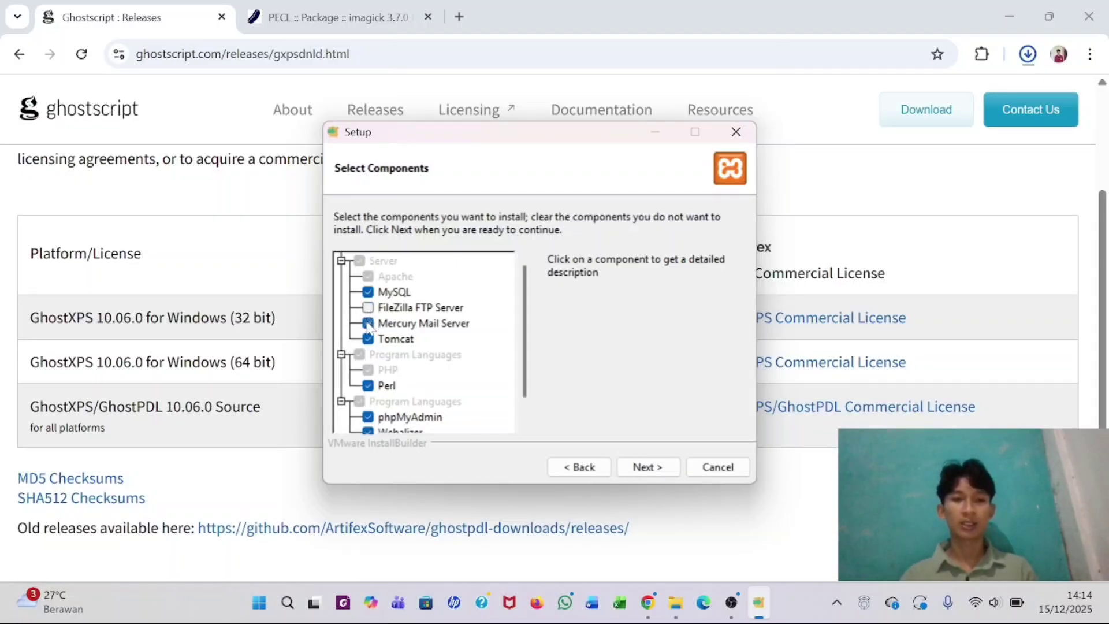
pyautogui.click(369, 323)
pyautogui.click(368, 339)
pyautogui.click(368, 385)
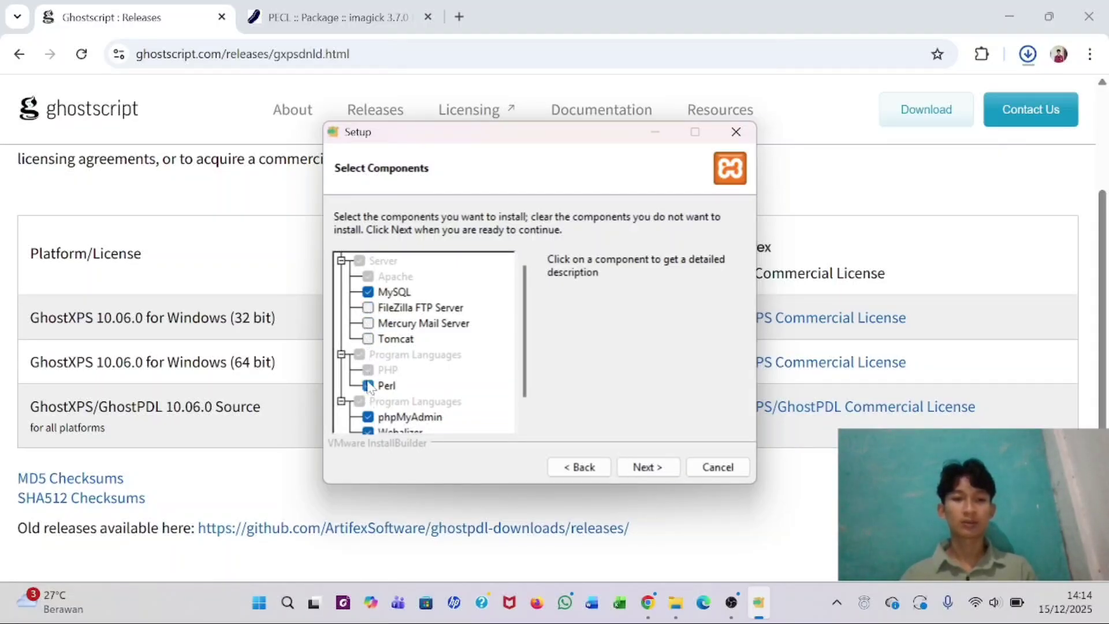
pyautogui.click(368, 432)
pyautogui.click(368, 416)
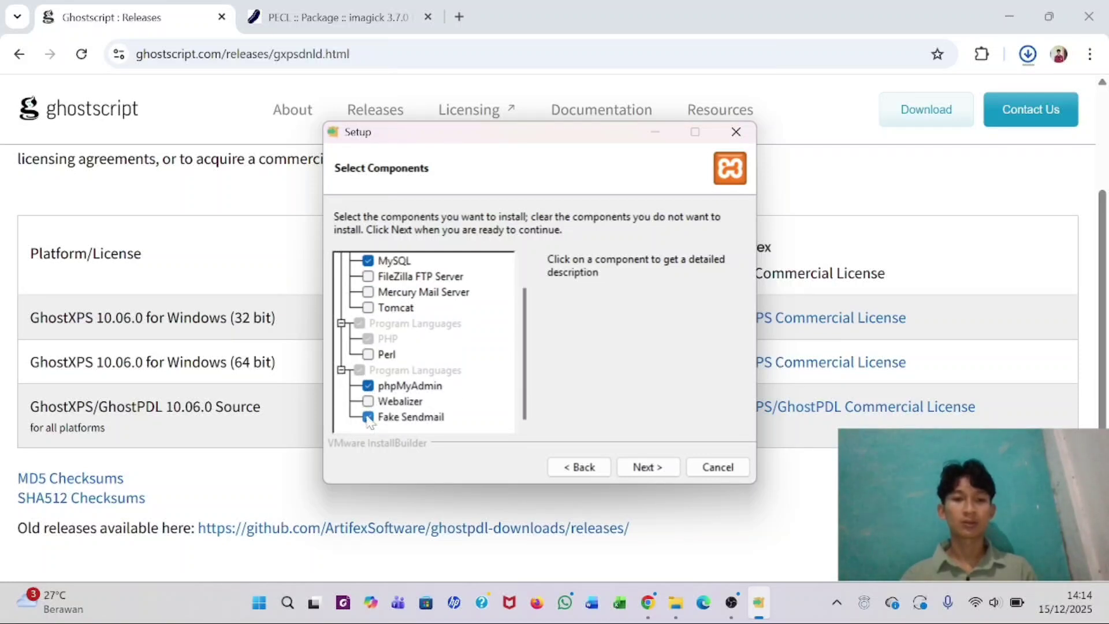
pyautogui.click(646, 467)
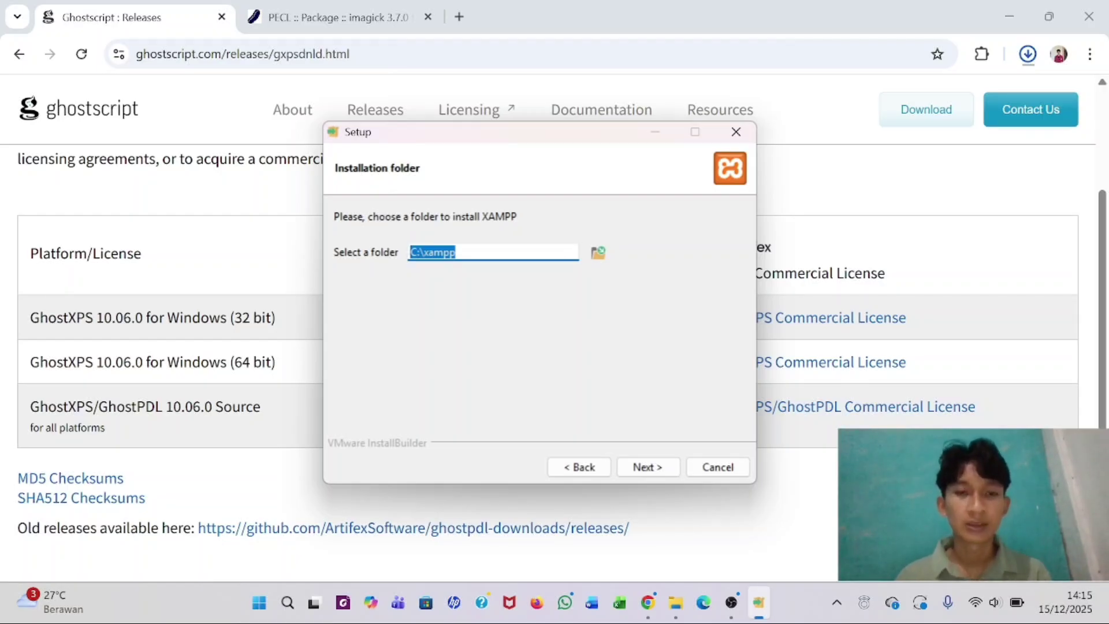
# - Install XAMPP into C:\xampp with English as the language
pyautogui.click(657, 470)
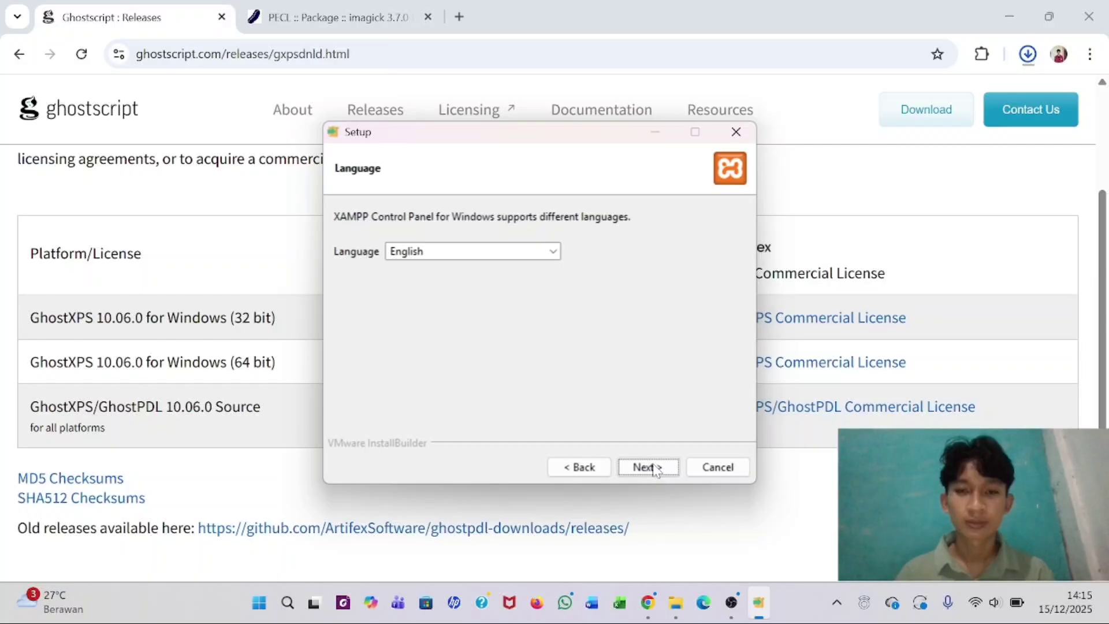
pyautogui.click(648, 467)
pyautogui.click(648, 468)
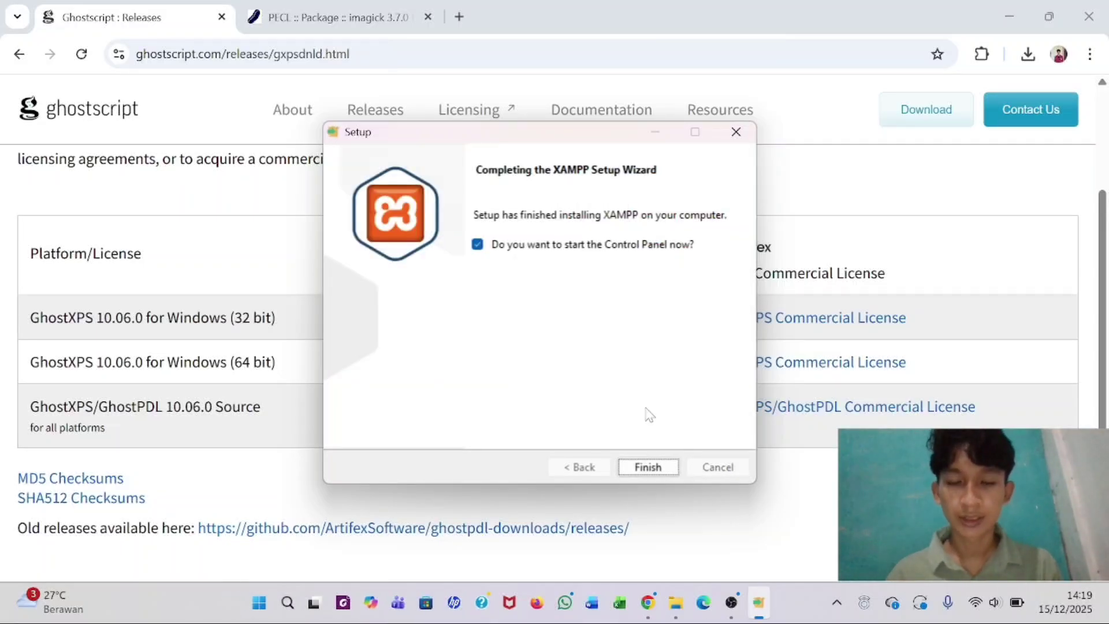
# - Finish setup to launch the XAMPP Control Panel, minimize it, and return to the OMEKA folder
pyautogui.click(648, 467)
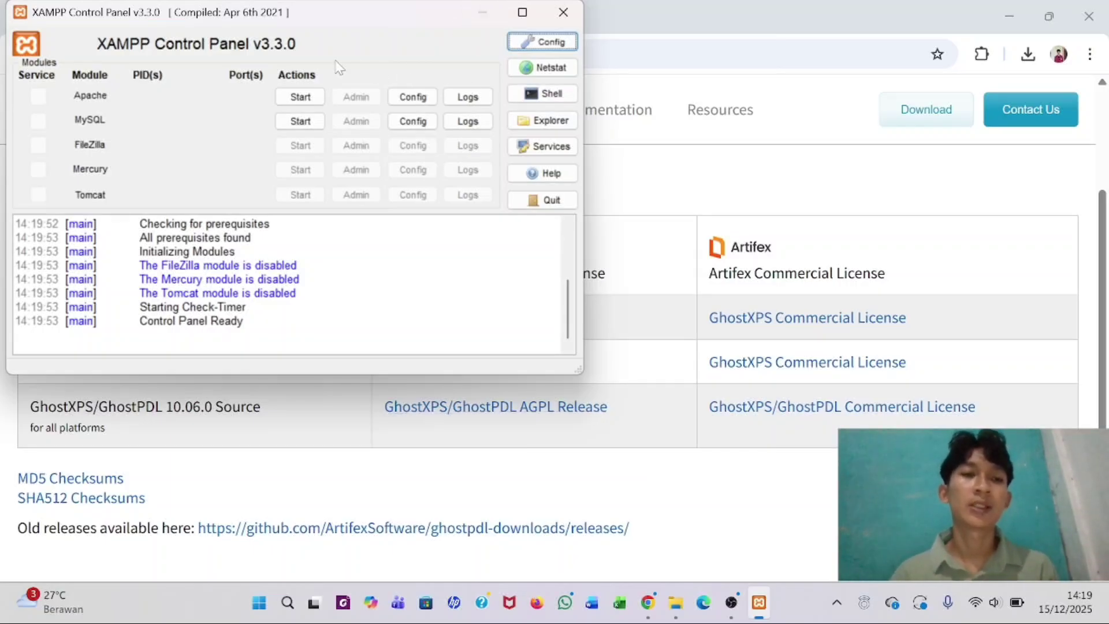
pyautogui.click(477, 7)
pyautogui.click(674, 605)
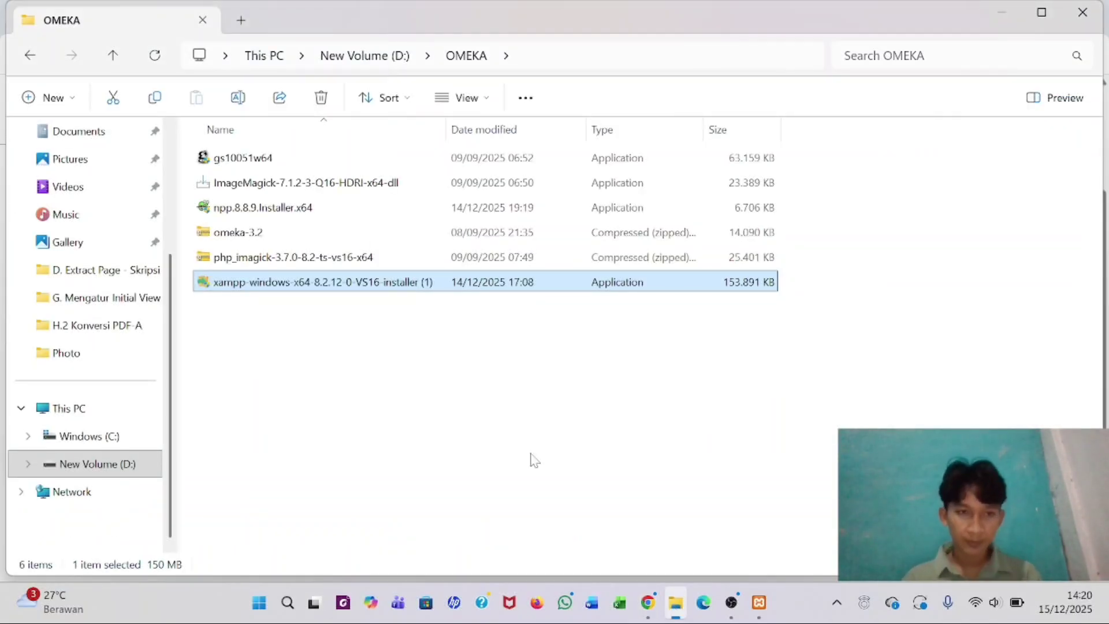
# - Open php_imagick-3.7.0-8.2-ts-vs16-x64.zip in WinRAR and dismiss the licence reminder
pyautogui.click(313, 259)
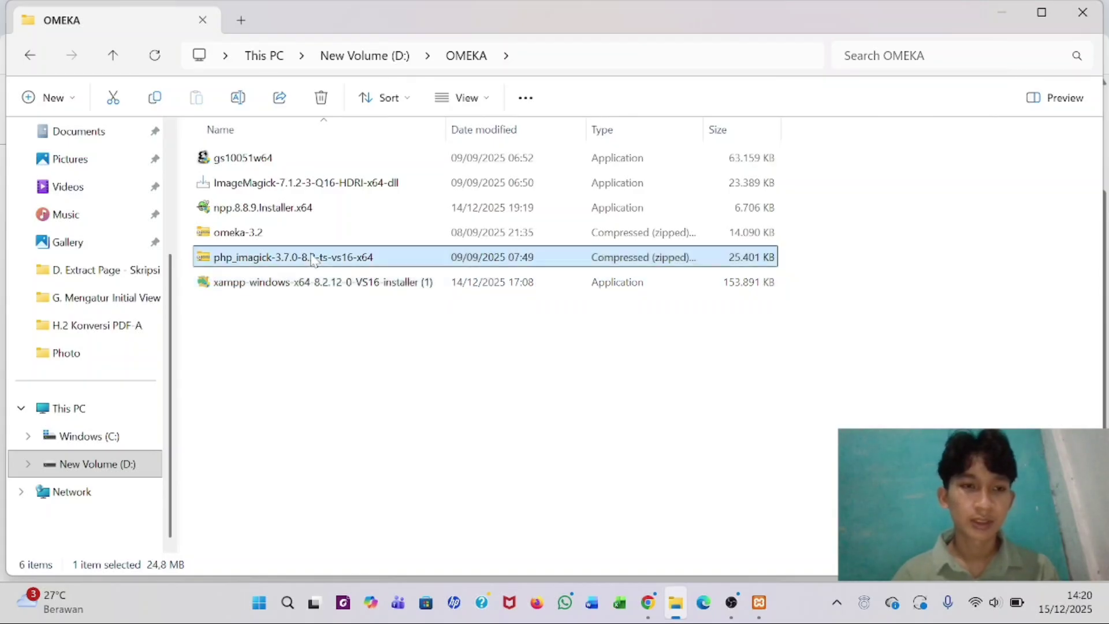
pyautogui.rightClick(268, 259)
pyautogui.moveTo(428, 105)
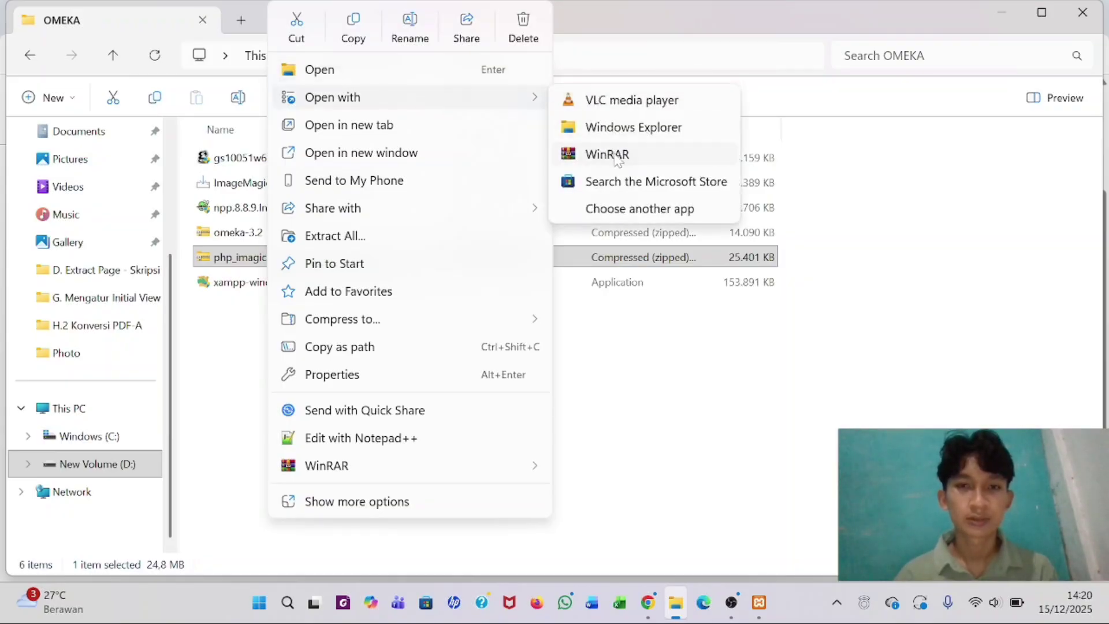
pyautogui.click(617, 161)
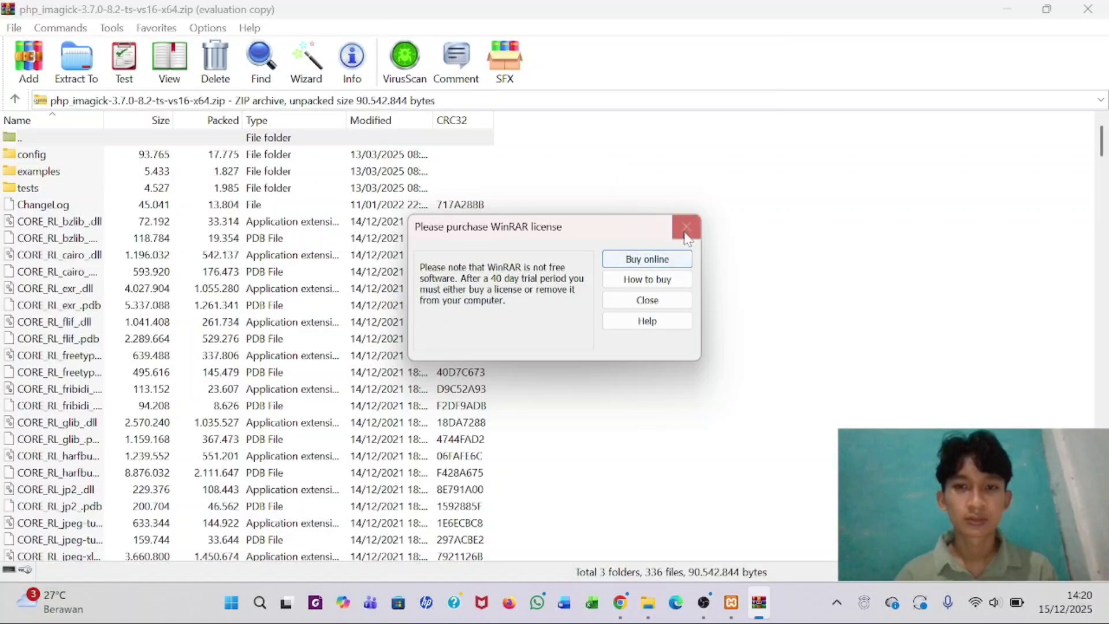
pyautogui.click(686, 226)
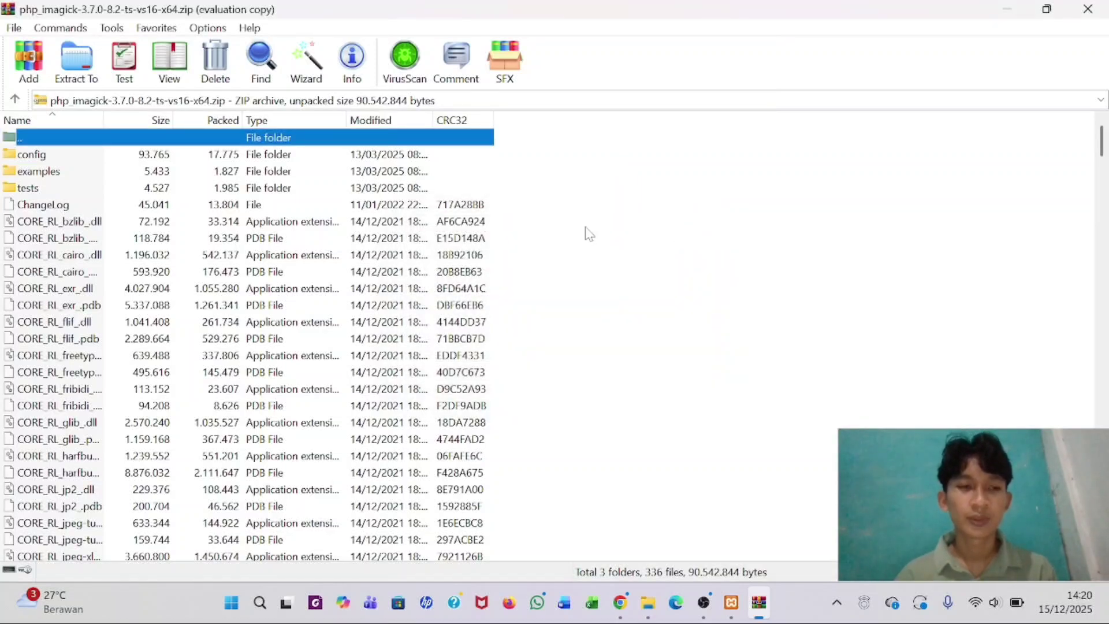
# - Select php_imagick.dll in the archive listing
pyautogui.scroll(-17, 233, 351)
pyautogui.scroll(-20, 233, 351)
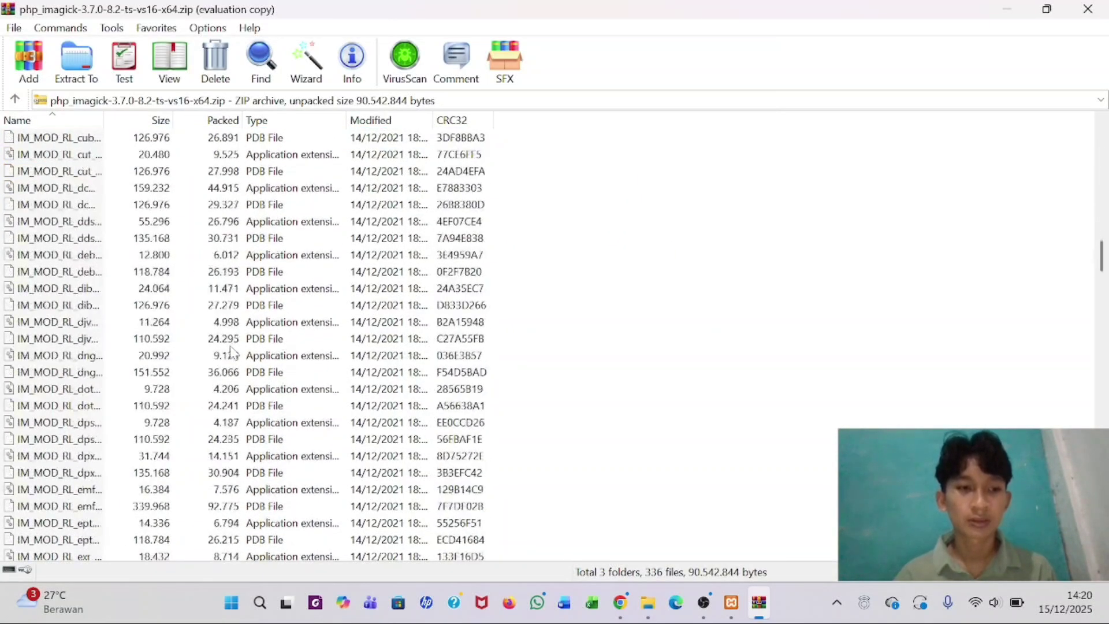
pyautogui.scroll(-20, 233, 351)
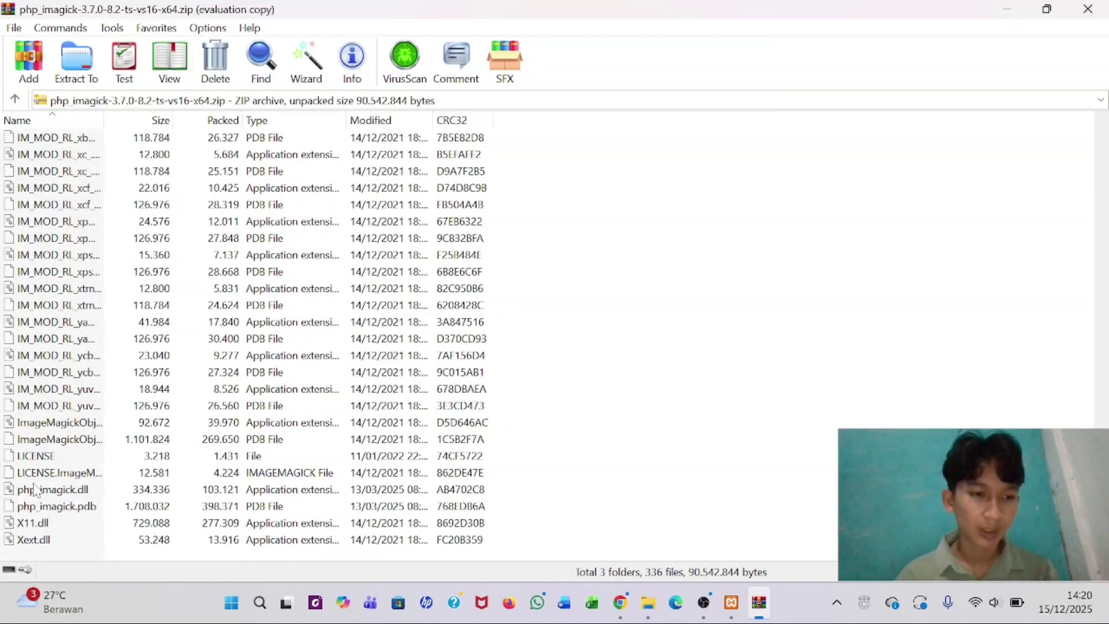
pyautogui.click(64, 492)
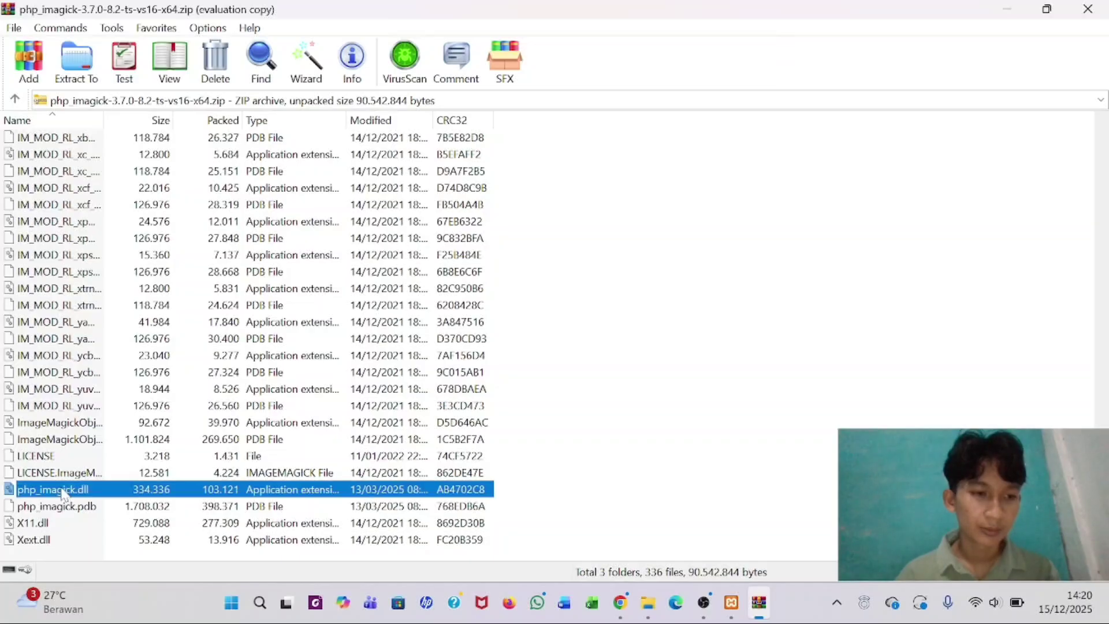
# - Extract php_imagick.dll to the C:\xampp\php\ext folder chosen in the folder tree
pyautogui.rightClick(64, 493)
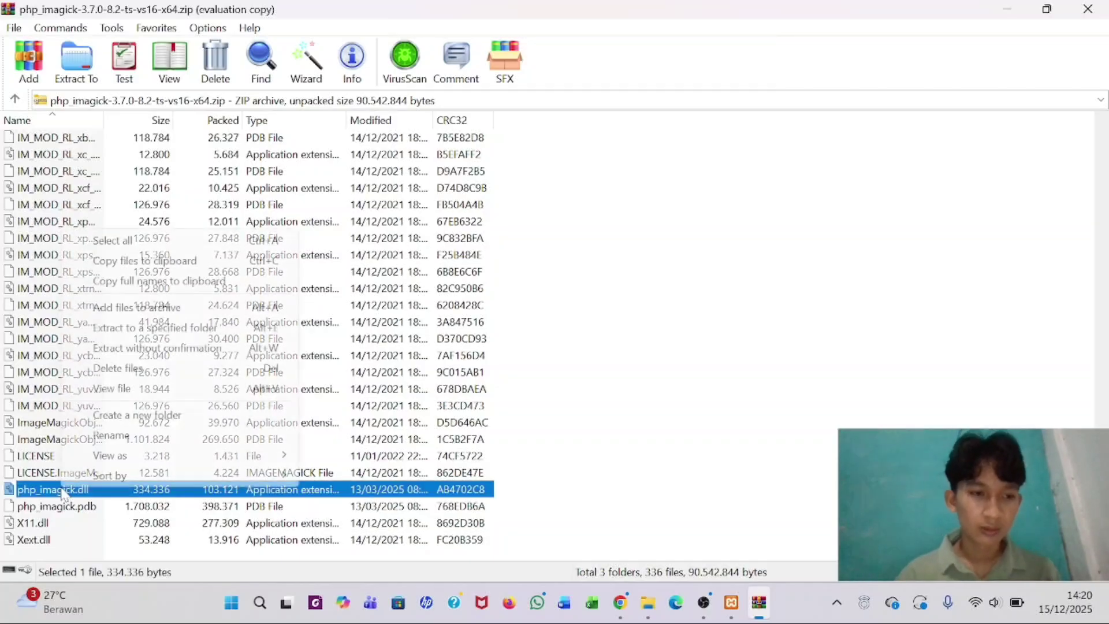
pyautogui.click(160, 334)
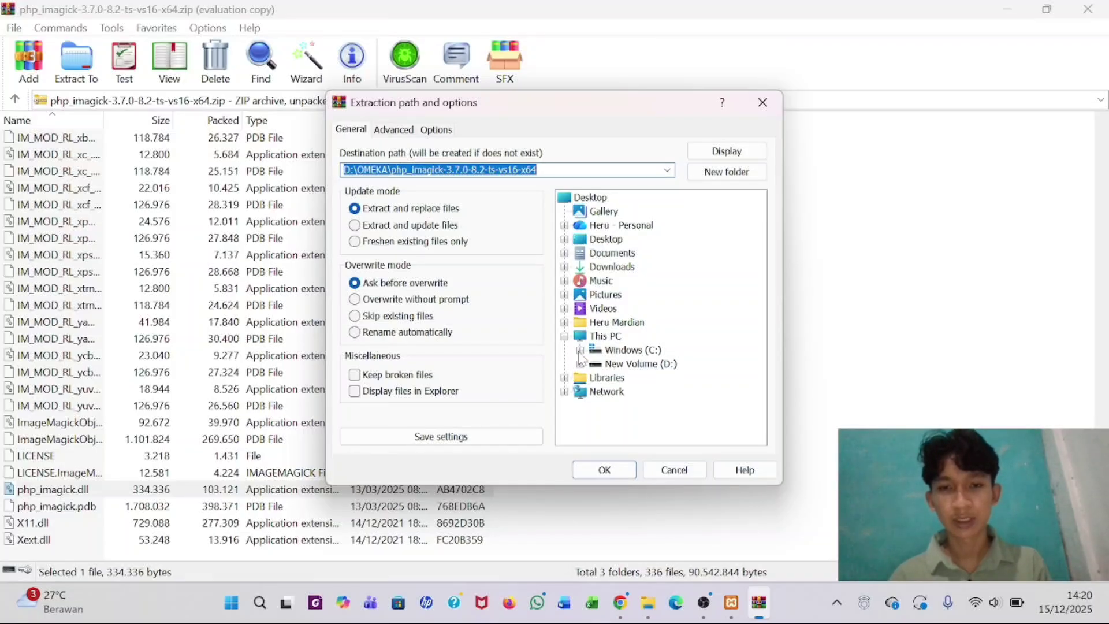
pyautogui.click(579, 350)
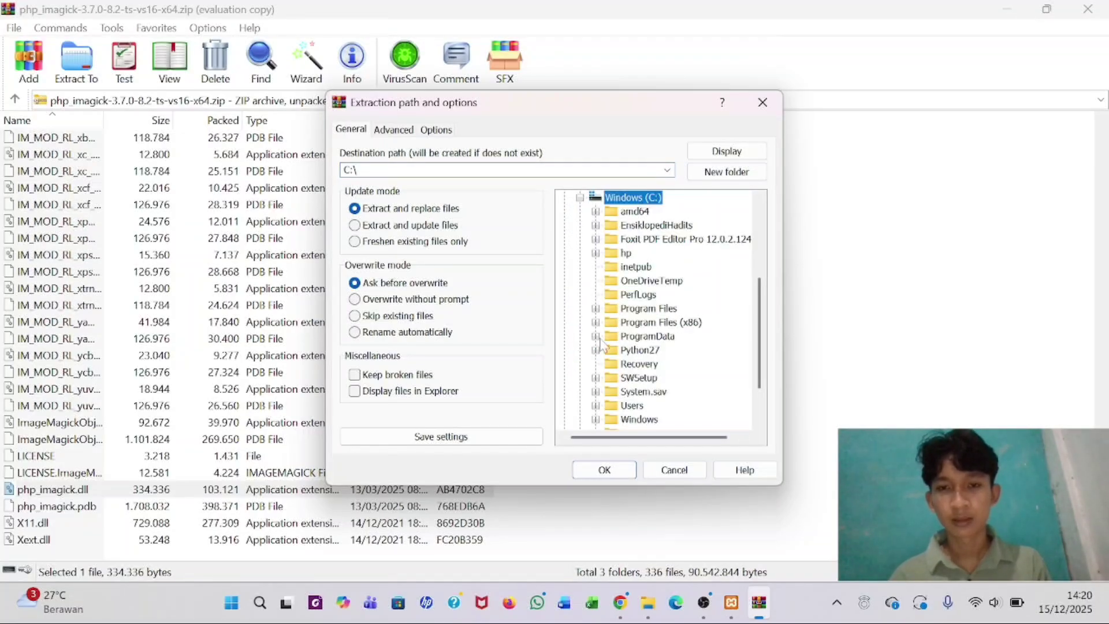
pyautogui.scroll(-2, 601, 345)
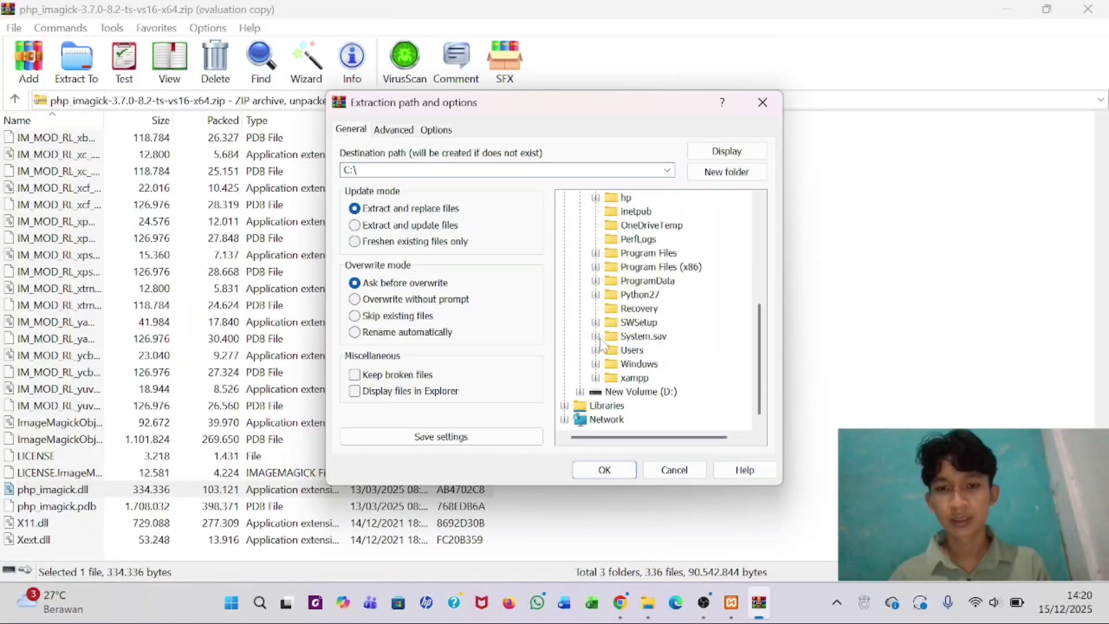
pyautogui.click(596, 379)
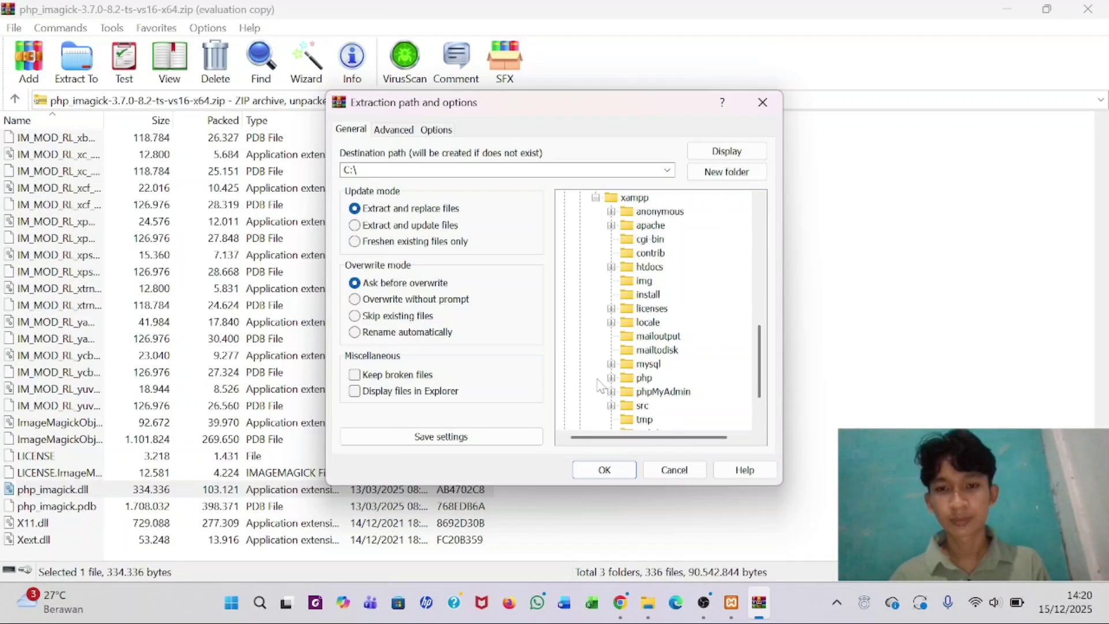
pyautogui.scroll(-2, 639, 309)
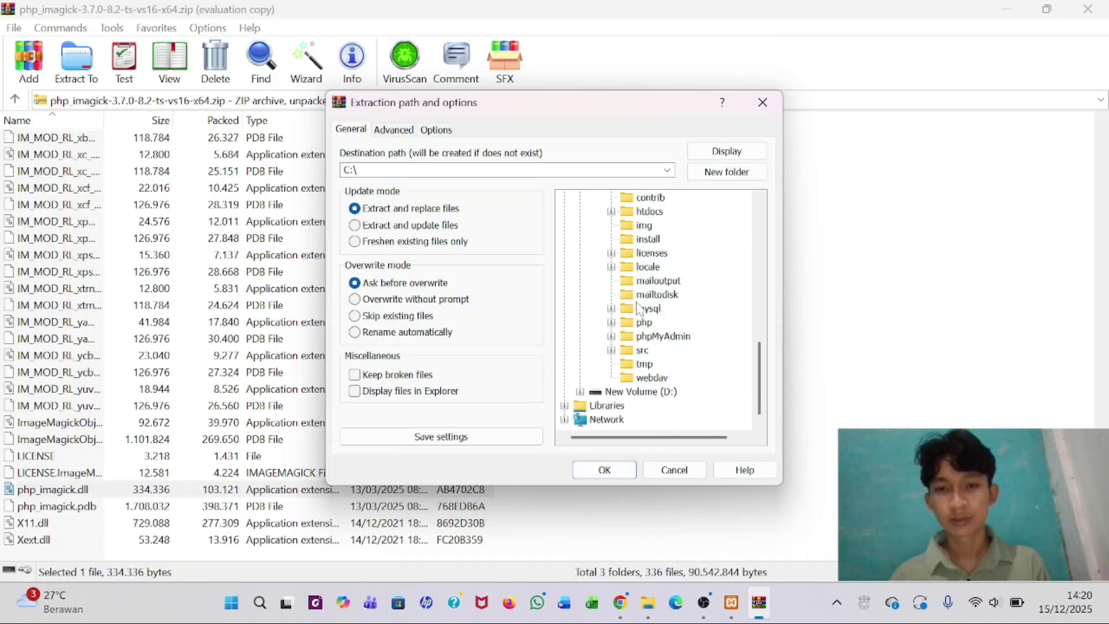
pyautogui.click(610, 323)
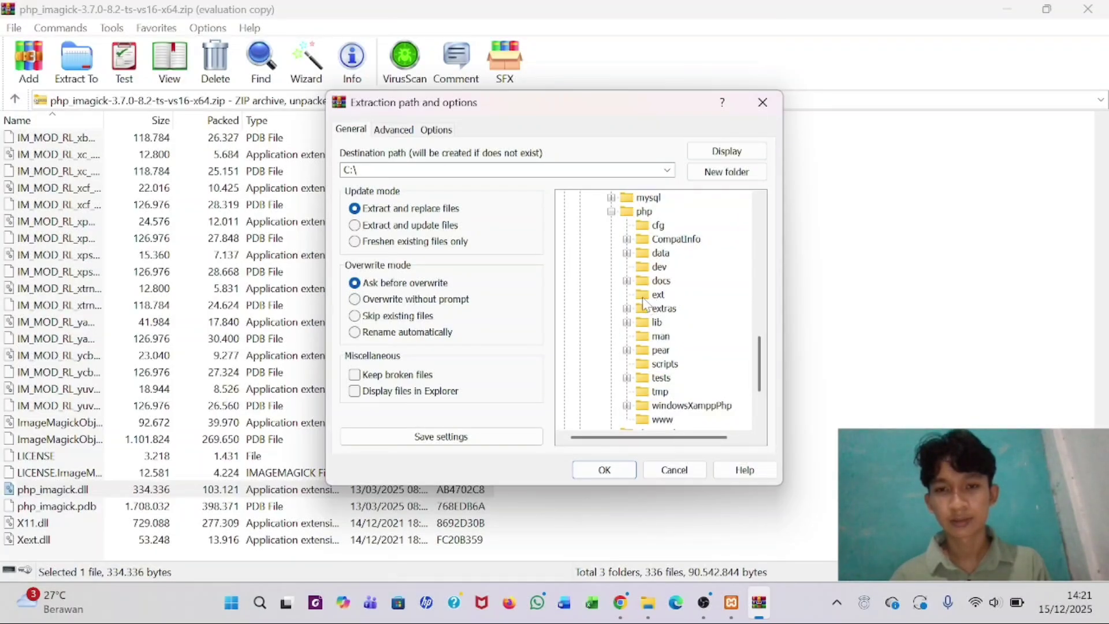
pyautogui.click(645, 303)
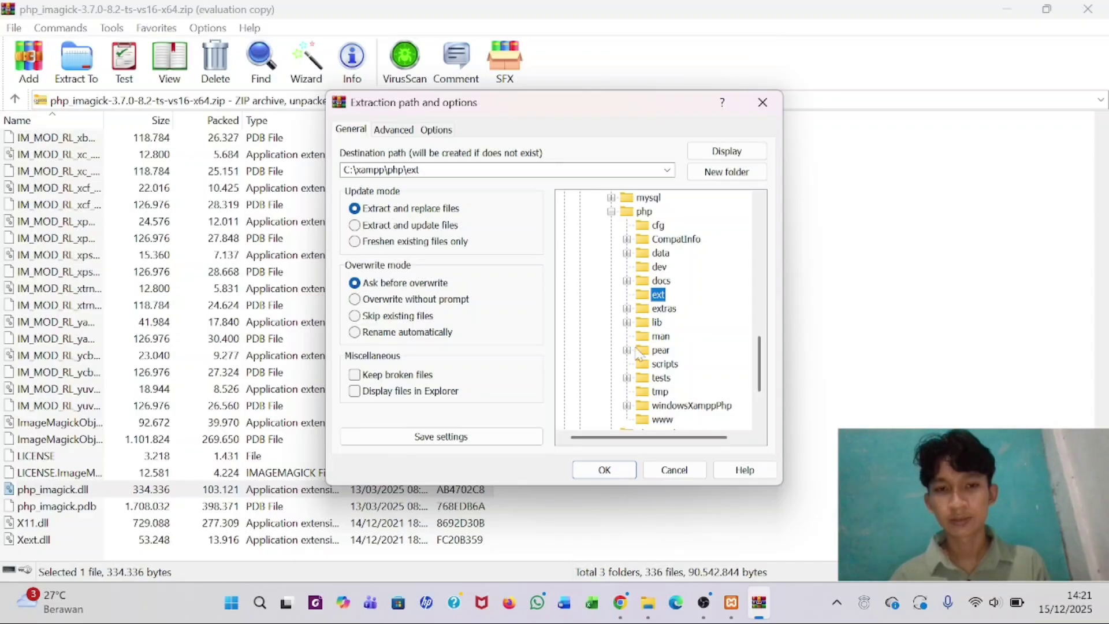
pyautogui.click(604, 469)
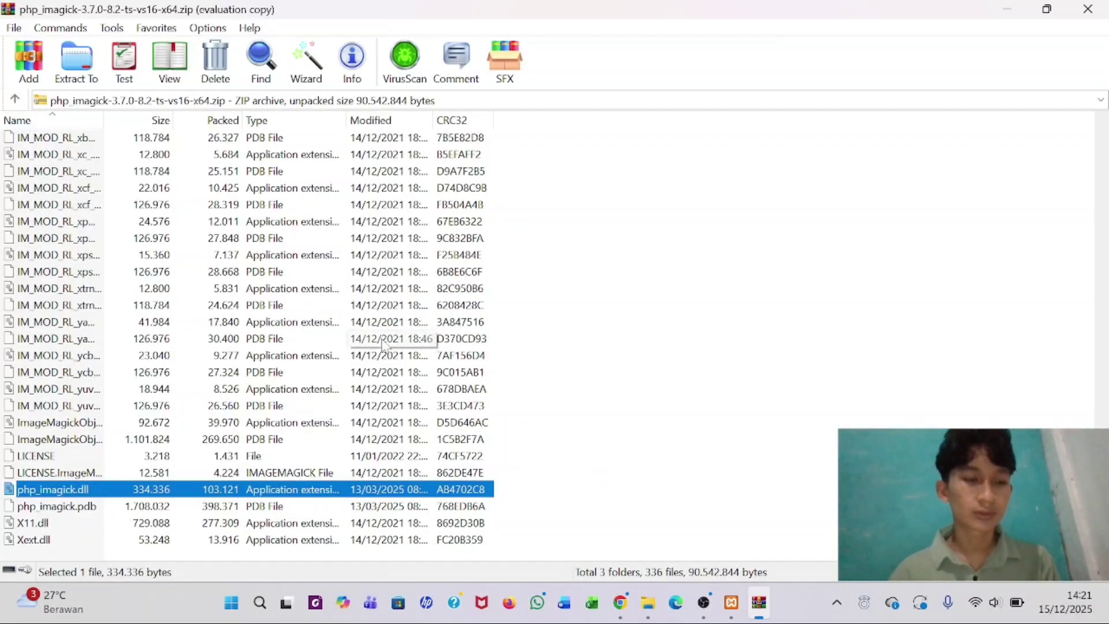
# - Select every file from the first CORE_RL library down to Xext.dll
pyautogui.scroll(20, 307, 288)
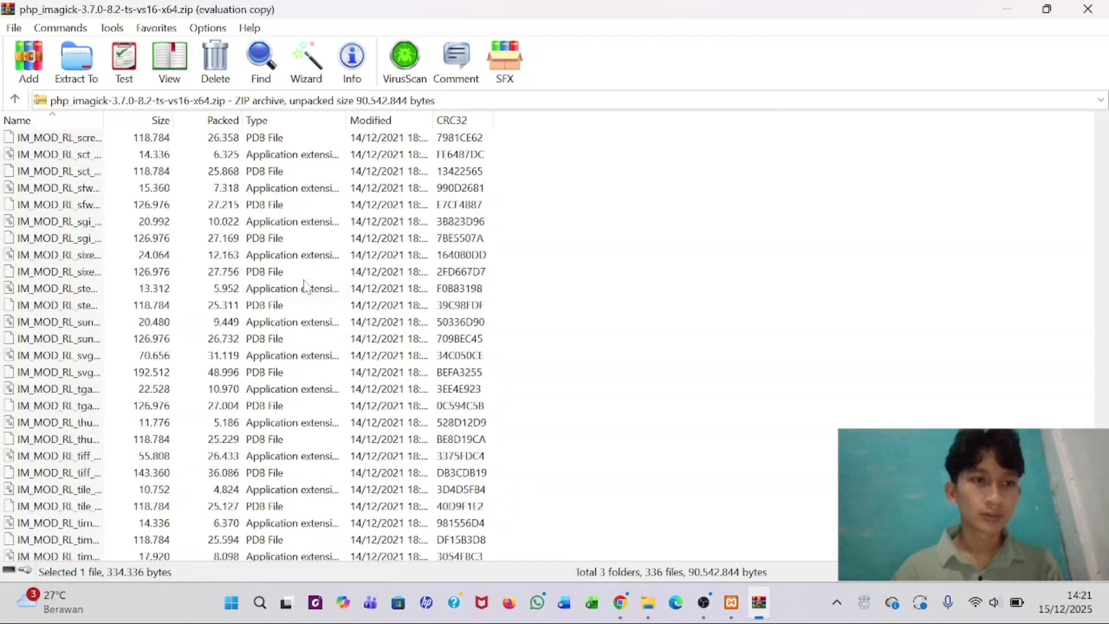
pyautogui.scroll(20, 306, 287)
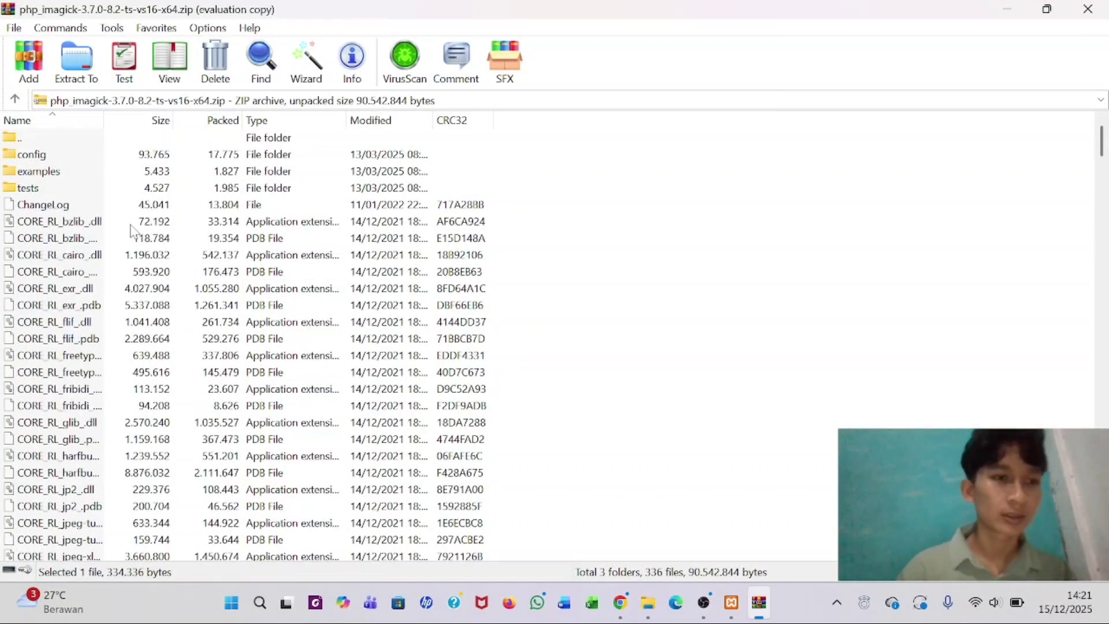
pyautogui.click(80, 224)
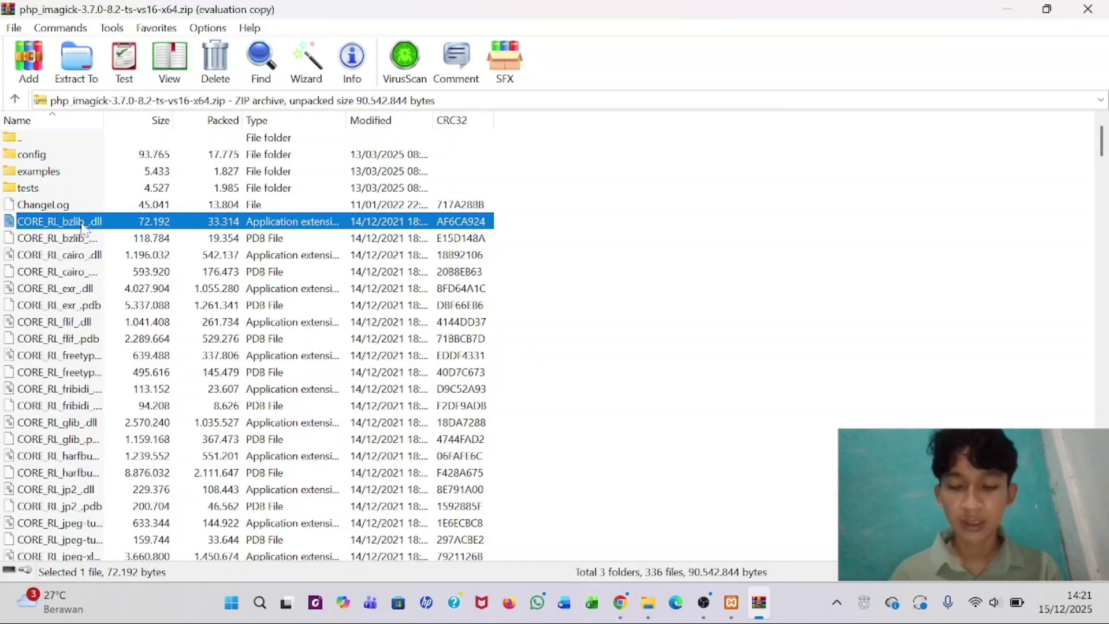
pyautogui.hotkey('shift', 'Down')
pyautogui.hotkey('shift', 'Down')
pyautogui.hotkey('shift', 'Down')
pyautogui.hotkey('shift', 'Down')
pyautogui.hotkey('shift', 'Down')
pyautogui.hotkey('shift', 'Down')
pyautogui.hotkey('shift', 'Down')
pyautogui.hotkey('shift', 'Down')
pyautogui.hotkey('shift', 'Down')
pyautogui.hotkey('shift', 'Down')
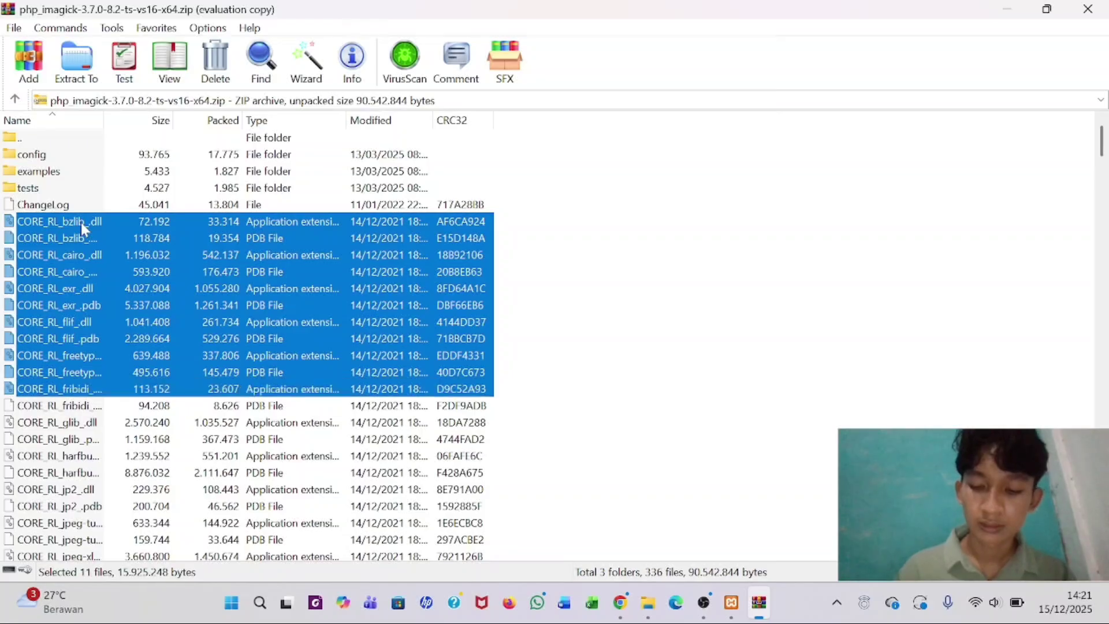
pyautogui.hotkey('shift', 'Down')
pyautogui.hotkey('shift', 'Down')
pyautogui.hotkey('shift', 'Down')
pyautogui.hotkey('shift', 'Down')
pyautogui.hotkey('shift', 'Down')
pyautogui.hotkey('shift', 'Down')
pyautogui.hotkey('shift', 'Down')
pyautogui.hotkey('shift', 'Down')
pyautogui.hotkey('shift', 'Down')
pyautogui.hotkey('shift', 'Down')
pyautogui.hotkey('shift', 'Down')
pyautogui.hotkey('shift', 'Down')
pyautogui.hotkey('shift', 'Down')
pyautogui.hotkey('shift', 'Down')
pyautogui.hotkey('shift', 'Down')
pyautogui.hotkey('shift', 'Down')
pyautogui.hotkey('shift', 'Down')
pyautogui.hotkey('shift', 'Down')
pyautogui.hotkey('shift', 'Down')
pyautogui.hotkey('shift', 'Down')
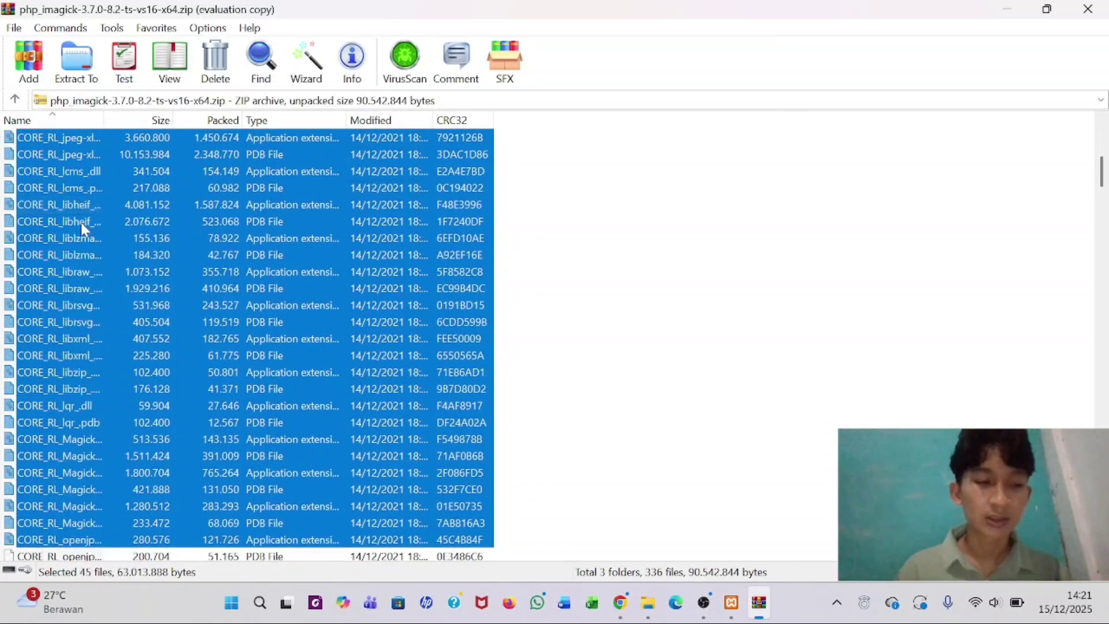
pyautogui.hotkey('shift', 'Down')
pyautogui.hotkey('shift', 'Down')
pyautogui.hotkey('shift', 'Down')
pyautogui.hotkey('shift', 'Down')
pyautogui.hotkey('shift', 'Down')
pyautogui.hotkey('shift', 'Down')
pyautogui.hotkey('shift', 'Down')
pyautogui.hotkey('shift', 'Down')
pyautogui.hotkey('shift', 'Down')
pyautogui.hotkey('shift', 'Down')
pyautogui.hotkey('shift', 'Down')
pyautogui.hotkey('shift', 'Down')
pyautogui.hotkey('shift', 'Down')
pyautogui.hotkey('shift', 'Down')
pyautogui.hotkey('shift', 'Down')
pyautogui.hotkey('shift', 'Down')
pyautogui.hotkey('shift', 'Down')
pyautogui.hotkey('shift', 'Down')
pyautogui.hotkey('shift', 'Down')
pyautogui.hotkey('shift', 'Down')
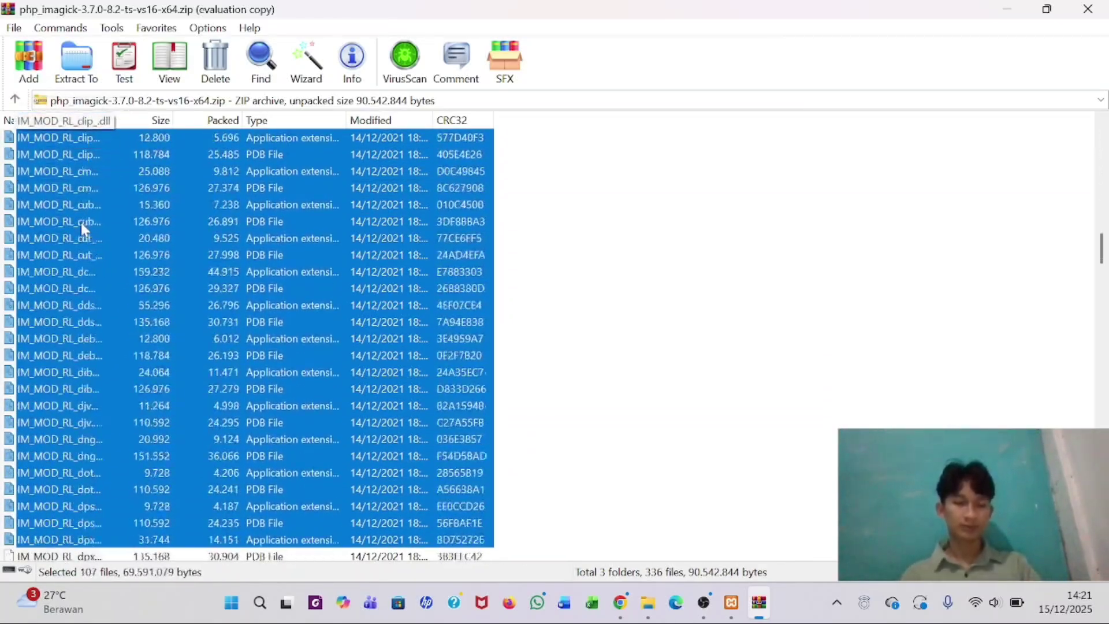
pyautogui.hotkey('shift', 'Down')
pyautogui.hotkey('shift', 'Down')
pyautogui.hotkey('shift', 'Down')
pyautogui.hotkey('shift', 'Down')
pyautogui.hotkey('shift', 'Down')
pyautogui.hotkey('shift', 'Down')
pyautogui.hotkey('shift', 'Down')
pyautogui.hotkey('shift', 'Down')
pyautogui.hotkey('shift', 'Down')
pyautogui.hotkey('shift', 'Down')
pyautogui.hotkey('shift', 'Down')
pyautogui.hotkey('shift', 'Down')
pyautogui.hotkey('shift', 'Down')
pyautogui.hotkey('shift', 'Down')
pyautogui.hotkey('shift', 'Down')
pyautogui.hotkey('shift', 'Down')
pyautogui.hotkey('shift', 'Down')
pyautogui.hotkey('shift', 'Down')
pyautogui.hotkey('shift', 'Down')
pyautogui.hotkey('shift', 'Down')
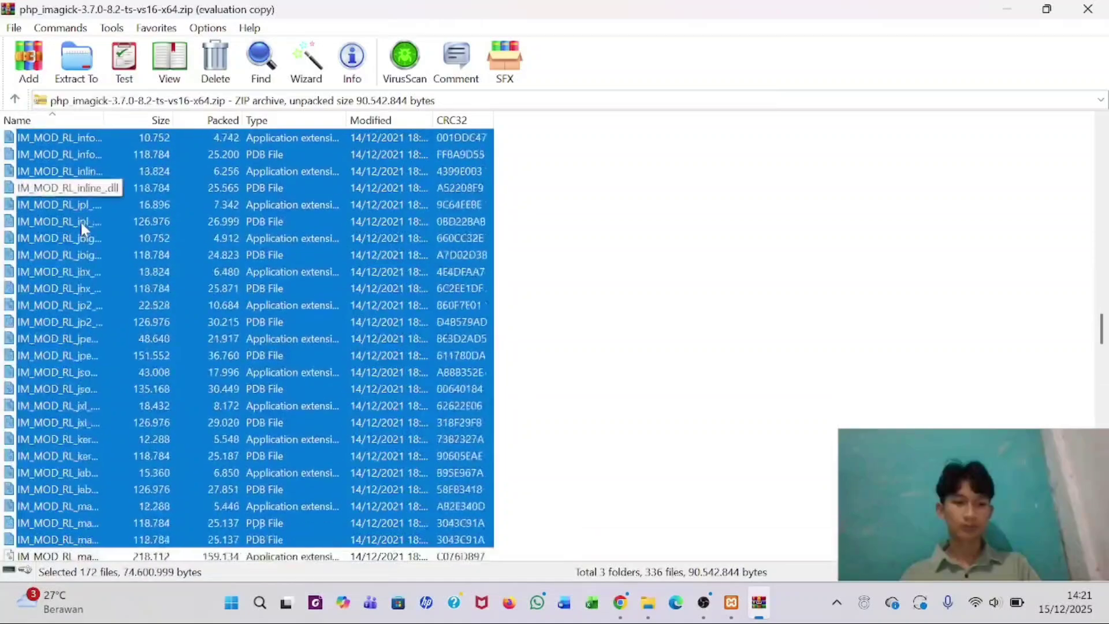
pyautogui.hotkey('shift', 'Down')
pyautogui.hotkey('shift', 'Down')
pyautogui.hotkey('shift', 'Down')
pyautogui.hotkey('shift', 'Down')
pyautogui.hotkey('shift', 'Down')
pyautogui.hotkey('shift', 'Down')
pyautogui.hotkey('shift', 'Down')
pyautogui.hotkey('shift', 'Down')
pyautogui.hotkey('shift', 'Down')
pyautogui.hotkey('shift', 'Down')
pyautogui.hotkey('shift', 'Down')
pyautogui.hotkey('shift', 'Down')
pyautogui.hotkey('shift', 'Down')
pyautogui.hotkey('shift', 'Down')
pyautogui.hotkey('shift', 'Down')
pyautogui.hotkey('shift', 'Down')
pyautogui.hotkey('shift', 'Down')
pyautogui.hotkey('shift', 'Down')
pyautogui.hotkey('shift', 'Down')
pyautogui.hotkey('shift', 'Down')
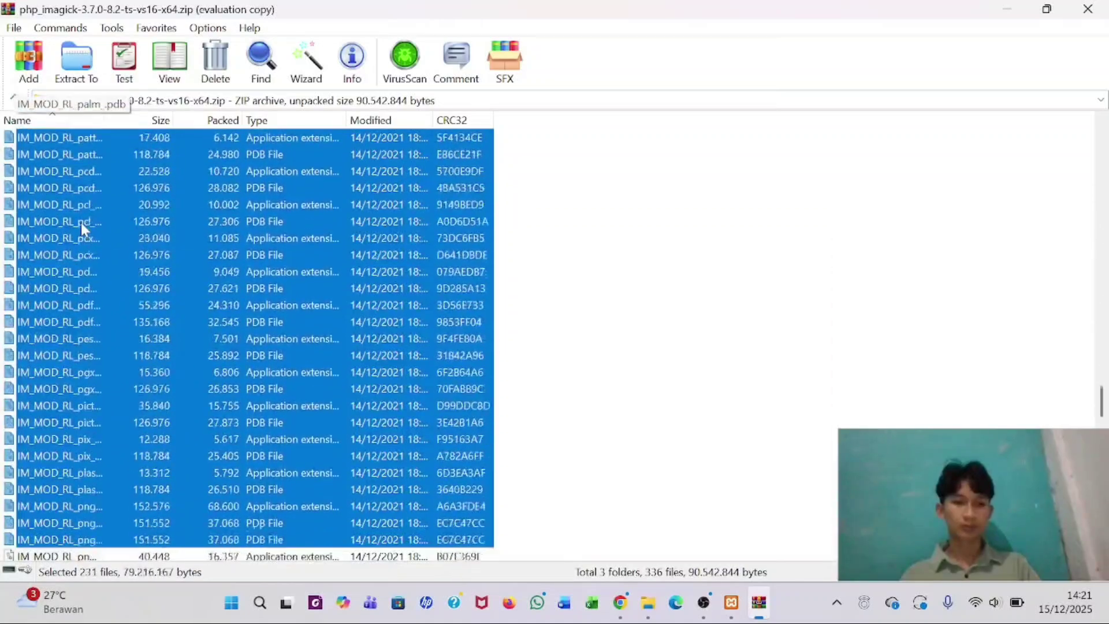
pyautogui.hotkey('shift', 'Down')
pyautogui.hotkey('shift', 'Down')
pyautogui.hotkey('shift', 'Down')
pyautogui.hotkey('shift', 'Down')
pyautogui.hotkey('shift', 'Down')
pyautogui.hotkey('shift', 'Down')
pyautogui.hotkey('shift', 'Down')
pyautogui.hotkey('shift', 'Down')
pyautogui.hotkey('shift', 'Down')
pyautogui.hotkey('shift', 'Down')
pyautogui.hotkey('shift', 'Down')
pyautogui.hotkey('shift', 'Down')
pyautogui.hotkey('shift', 'Down')
pyautogui.hotkey('shift', 'Down')
pyautogui.hotkey('shift', 'Down')
pyautogui.hotkey('shift', 'Down')
pyautogui.hotkey('shift', 'Down')
pyautogui.hotkey('shift', 'Down')
pyautogui.hotkey('shift', 'Down')
pyautogui.hotkey('shift', 'Down')
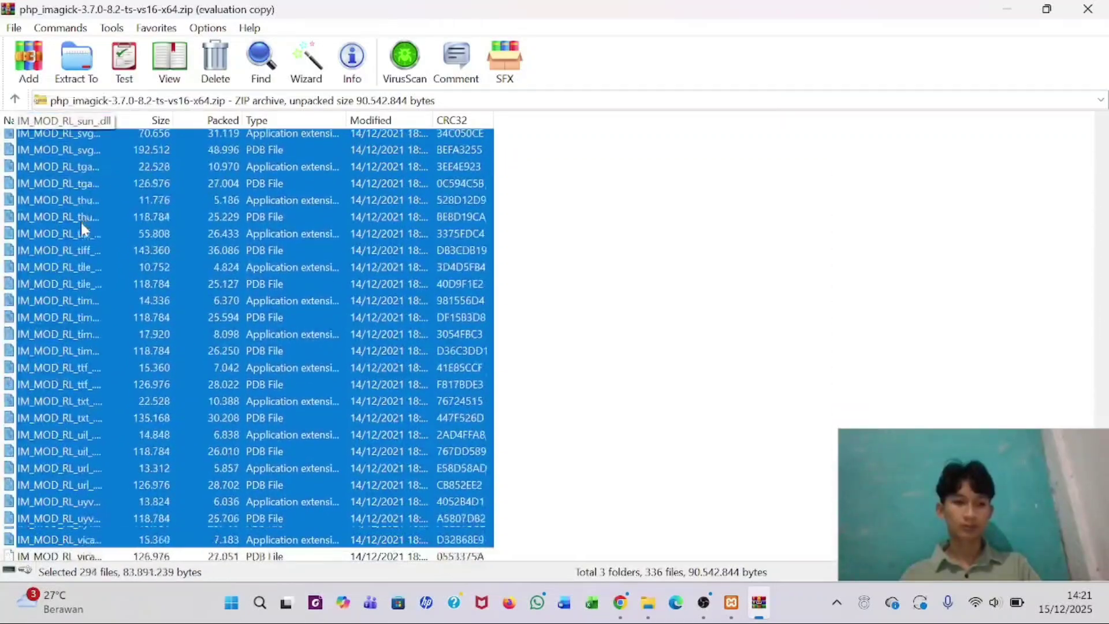
pyautogui.hotkey('shift', 'Down')
pyautogui.hotkey('shift', 'Down')
pyautogui.hotkey('shift', 'Down')
pyautogui.hotkey('shift', 'Down')
pyautogui.hotkey('shift', 'Down')
pyautogui.hotkey('shift', 'Down')
pyautogui.hotkey('shift', 'Down')
pyautogui.hotkey('shift', 'Down')
pyautogui.hotkey('shift', 'Down')
pyautogui.hotkey('shift', 'Down')
pyautogui.hotkey('shift', 'Down')
pyautogui.hotkey('shift', 'Down')
pyautogui.hotkey('shift', 'Down')
pyautogui.hotkey('shift', 'Down')
pyautogui.hotkey('shift', 'Down')
pyautogui.hotkey('shift', 'Down')
pyautogui.hotkey('shift', 'Down')
pyautogui.hotkey('shift', 'Down')
pyautogui.hotkey('shift', 'Down')
pyautogui.hotkey('shift', 'Down')
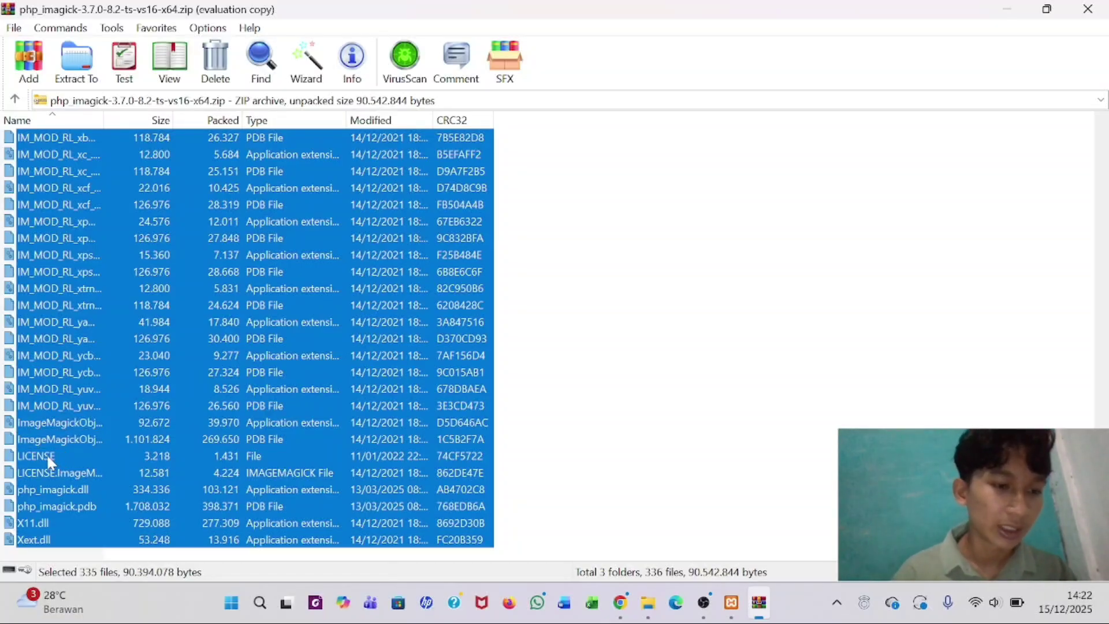
# - Deselect LICENSE, LICENSE.ImageMagick, php_imagick.dll and CREDITS, leaving 331 files selected
pyautogui.keyDown('ctrl'); pyautogui.click(48, 456); pyautogui.keyUp('ctrl')
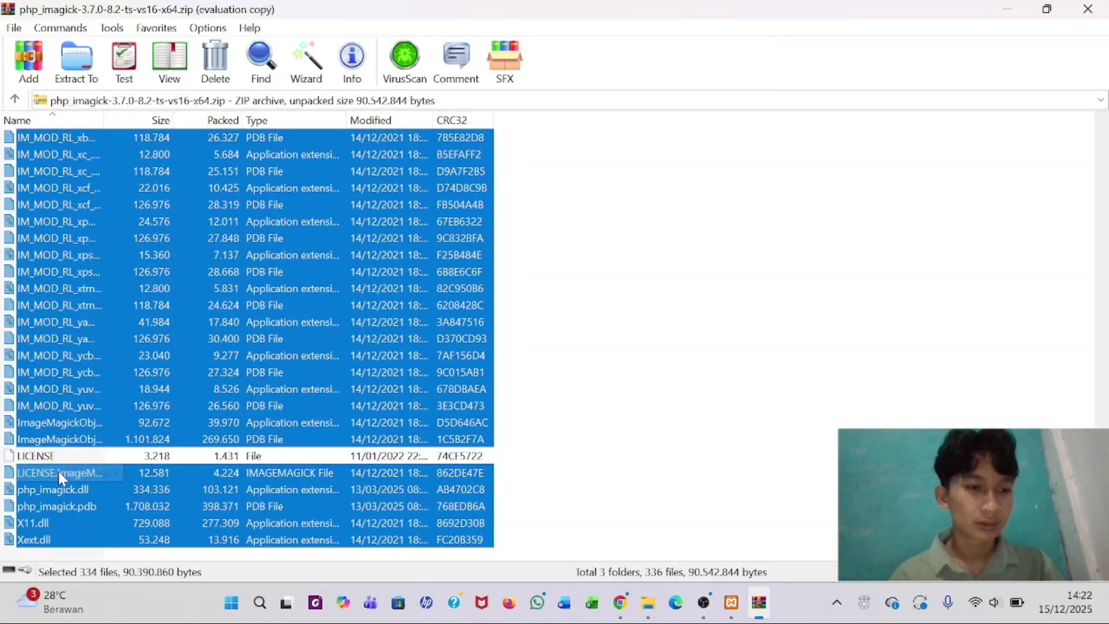
pyautogui.keyDown('ctrl'); pyautogui.click(59, 473); pyautogui.keyUp('ctrl')
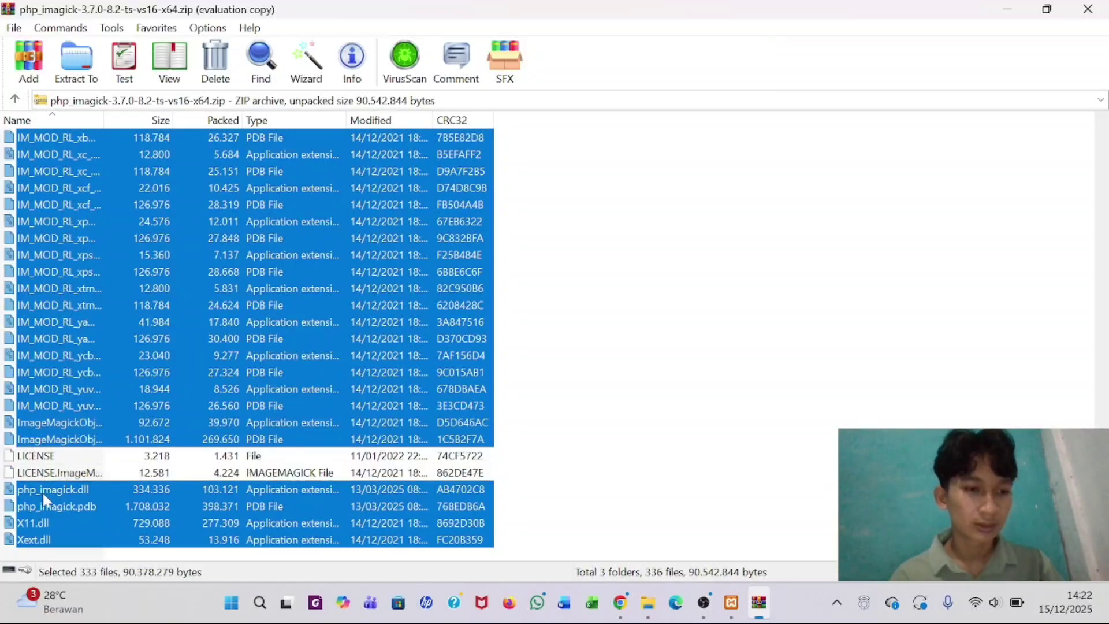
pyautogui.keyDown('ctrl'); pyautogui.click(51, 491); pyautogui.keyUp('ctrl')
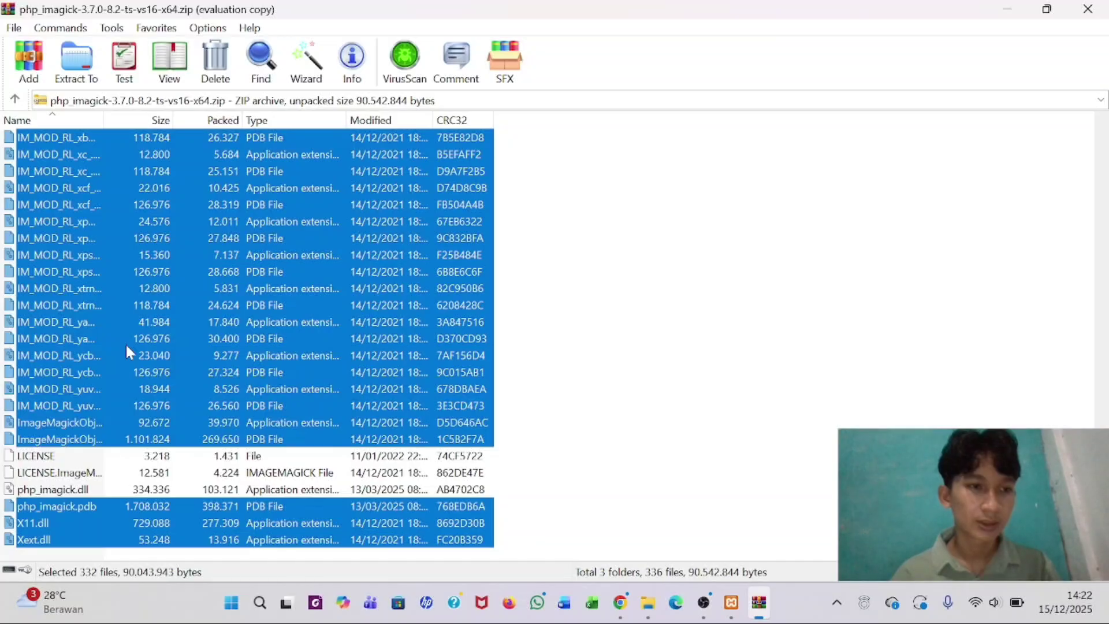
pyautogui.scroll(10, 126, 348)
pyautogui.scroll(20, 127, 350)
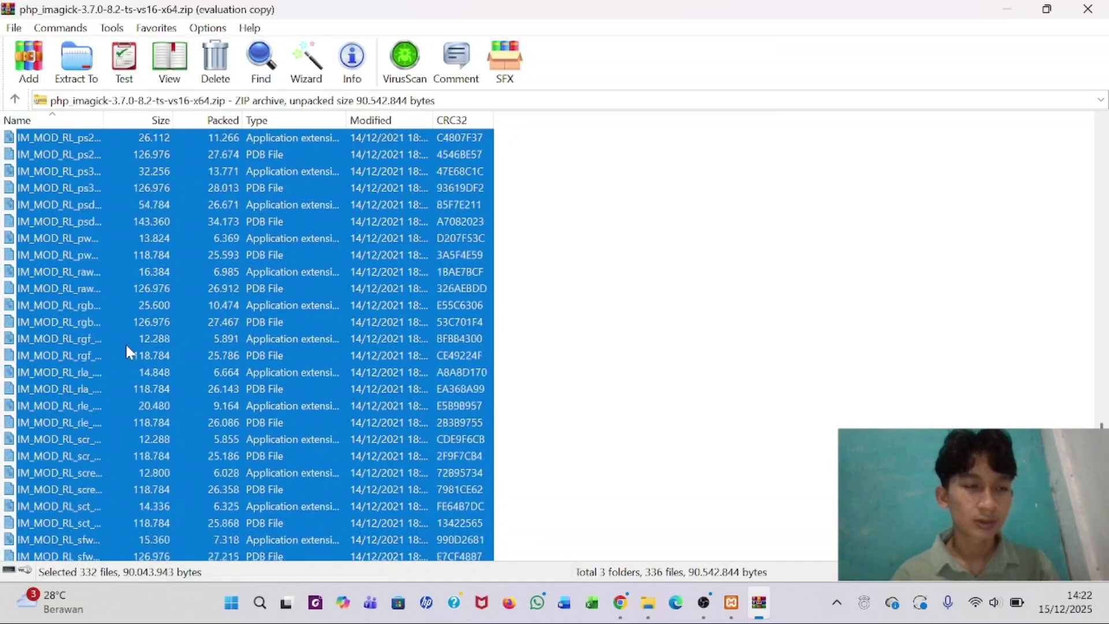
pyautogui.scroll(12, 127, 350)
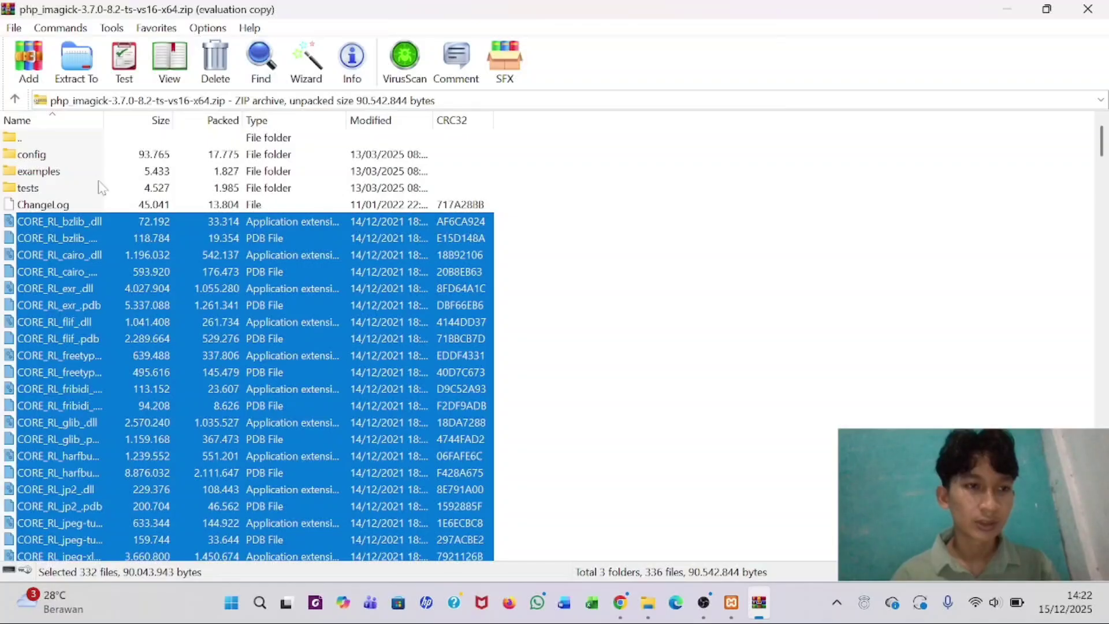
pyautogui.scroll(-1, 108, 333)
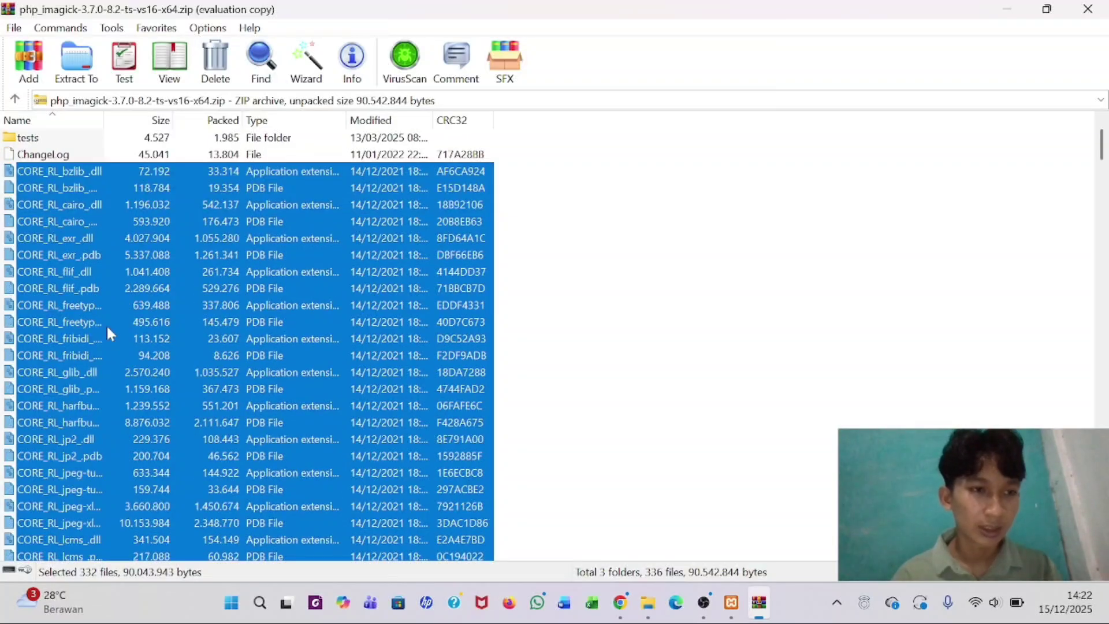
pyautogui.scroll(-15, 108, 333)
pyautogui.scroll(-1, 107, 334)
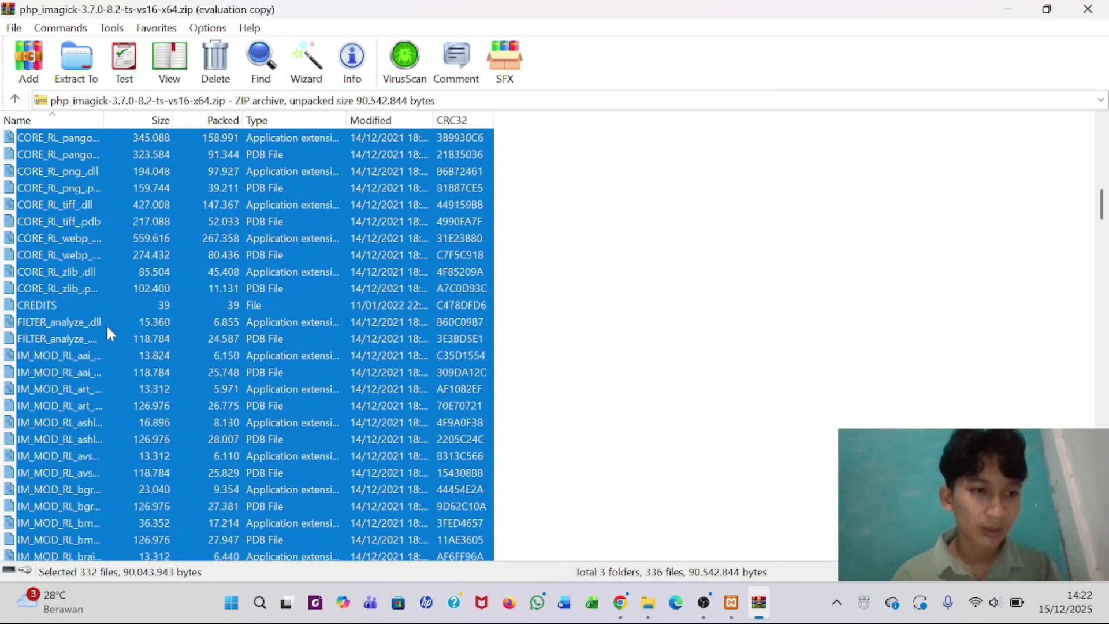
pyautogui.keyDown('ctrl'); pyautogui.click(40, 304); pyautogui.keyUp('ctrl')
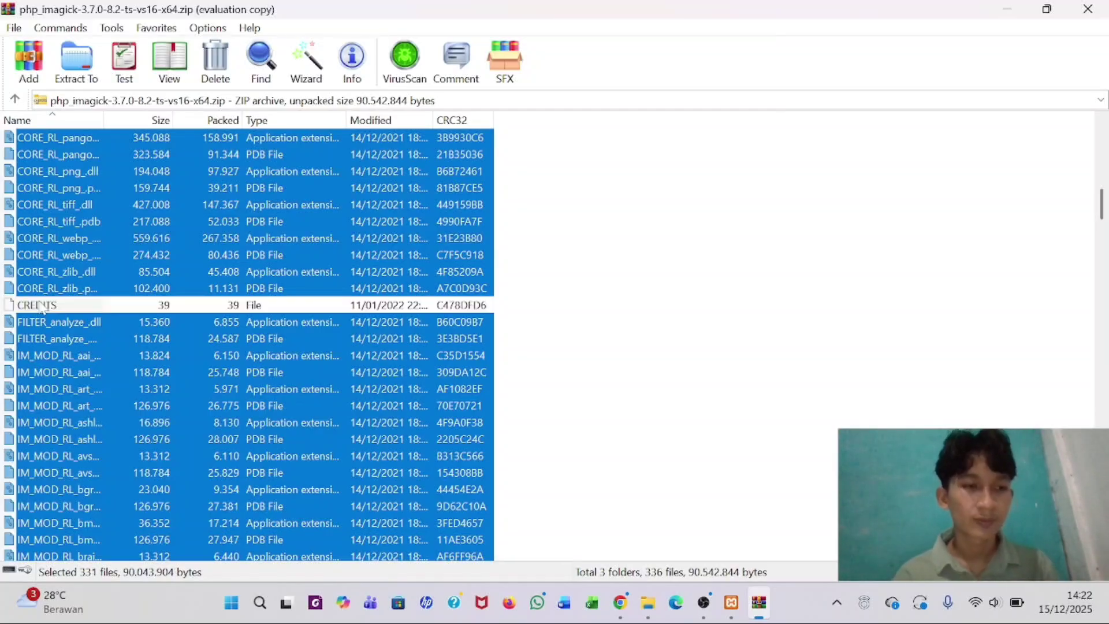
# - Extract the 331 selected ImageMagick library files into C:\xampp\apache\bin
pyautogui.rightClick(168, 224)
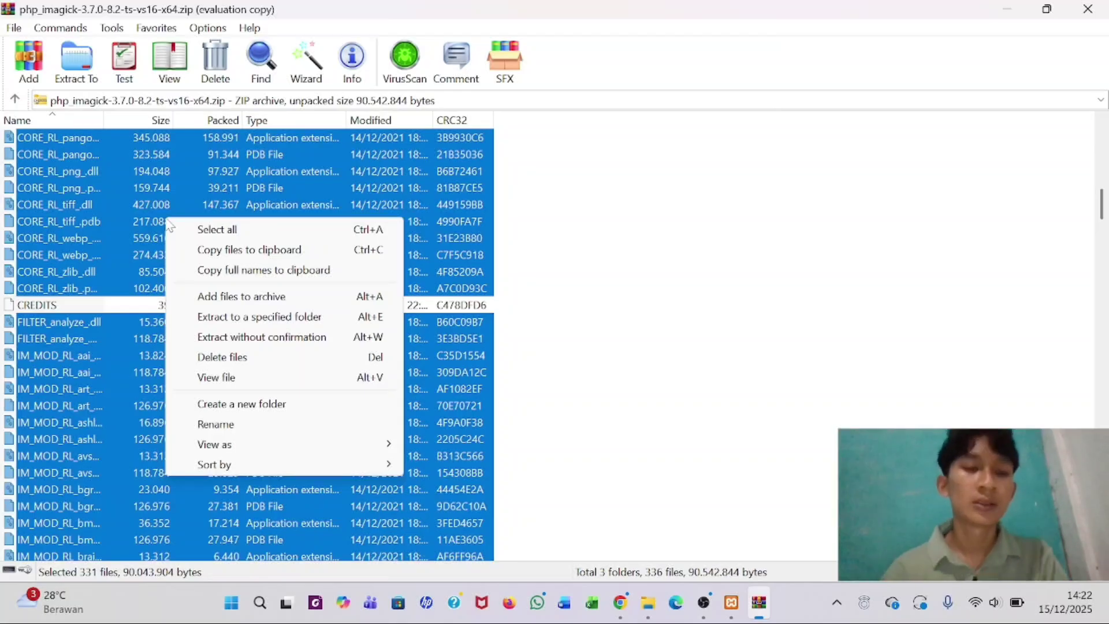
pyautogui.click(248, 321)
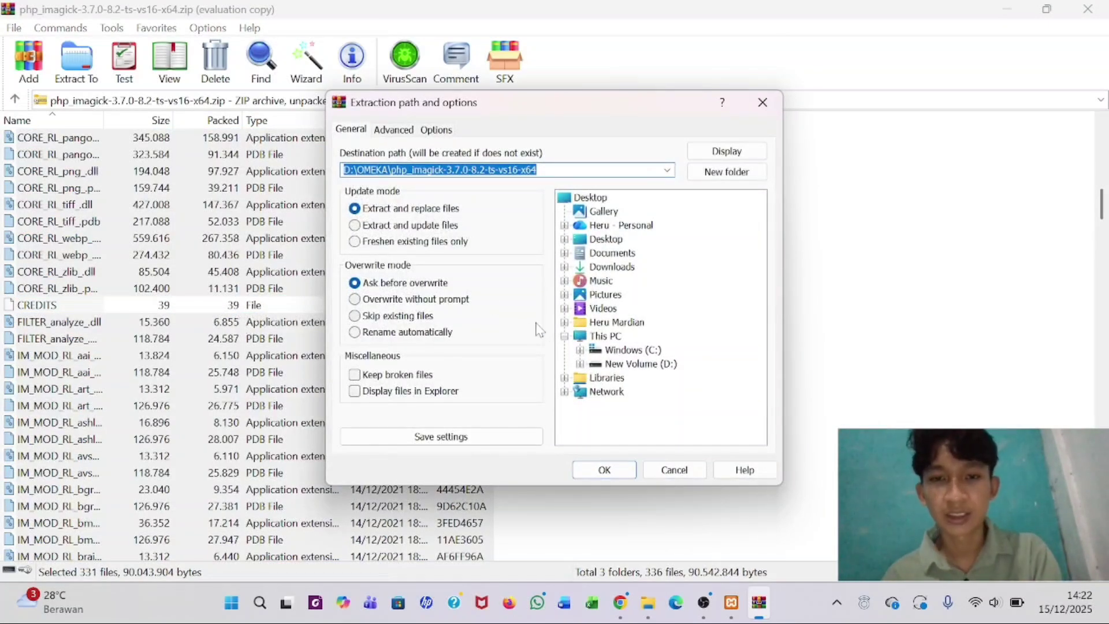
pyautogui.click(580, 350)
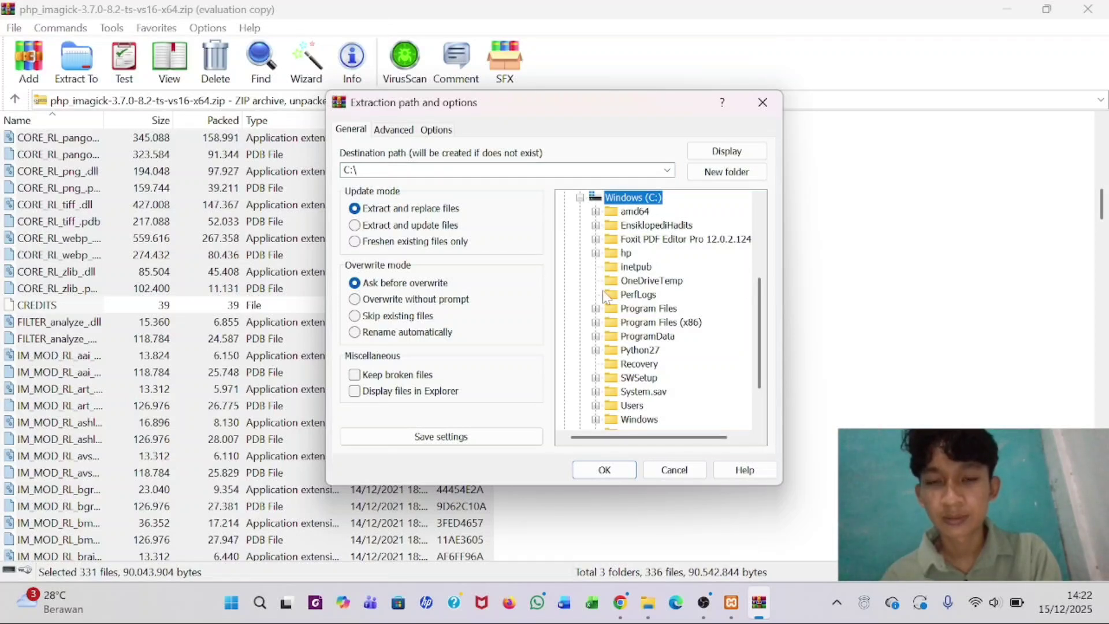
pyautogui.scroll(-1, 606, 297)
pyautogui.click(596, 392)
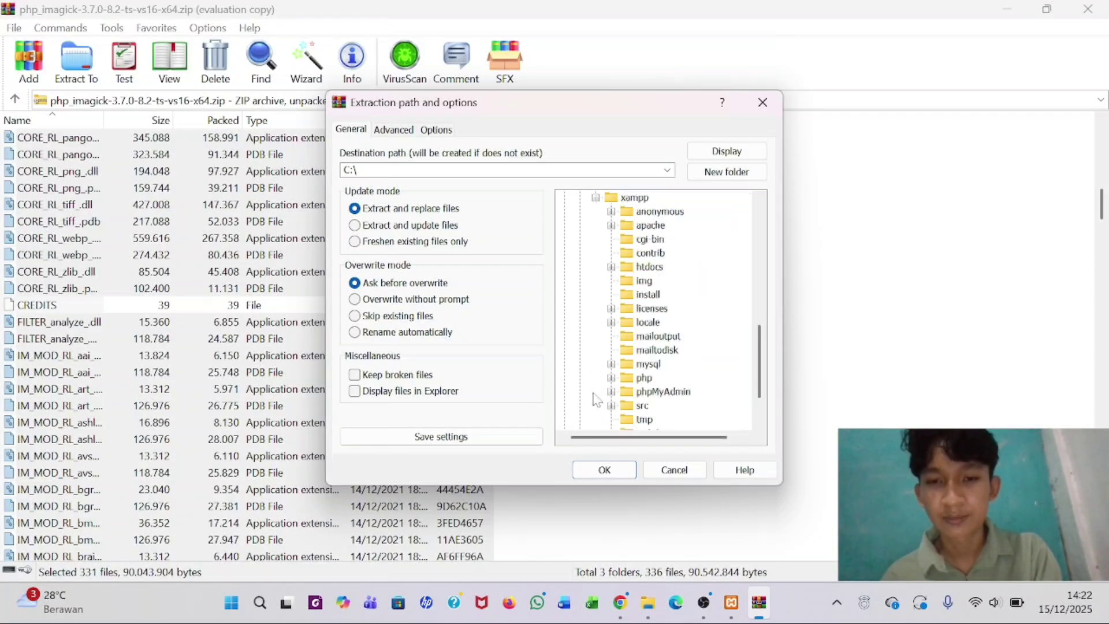
pyautogui.click(611, 226)
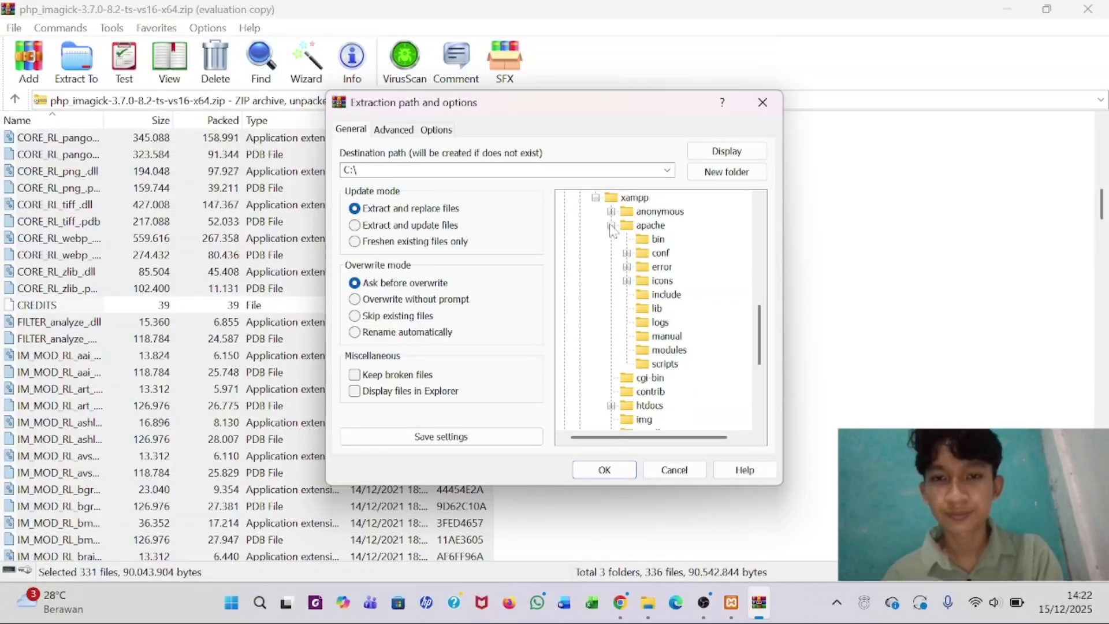
pyautogui.click(645, 241)
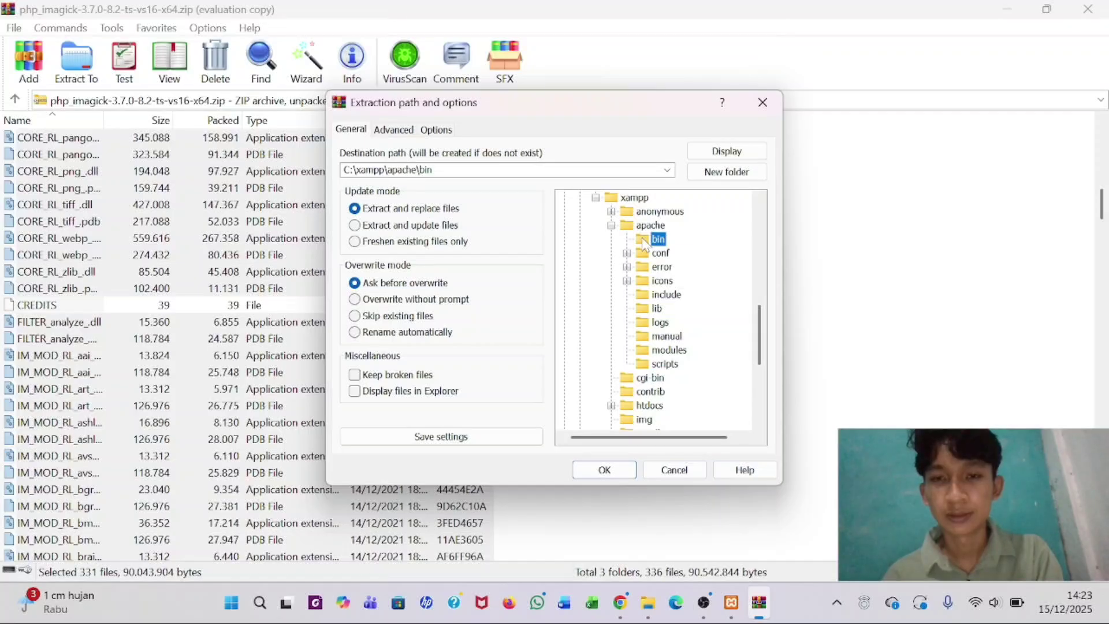
pyautogui.click(604, 471)
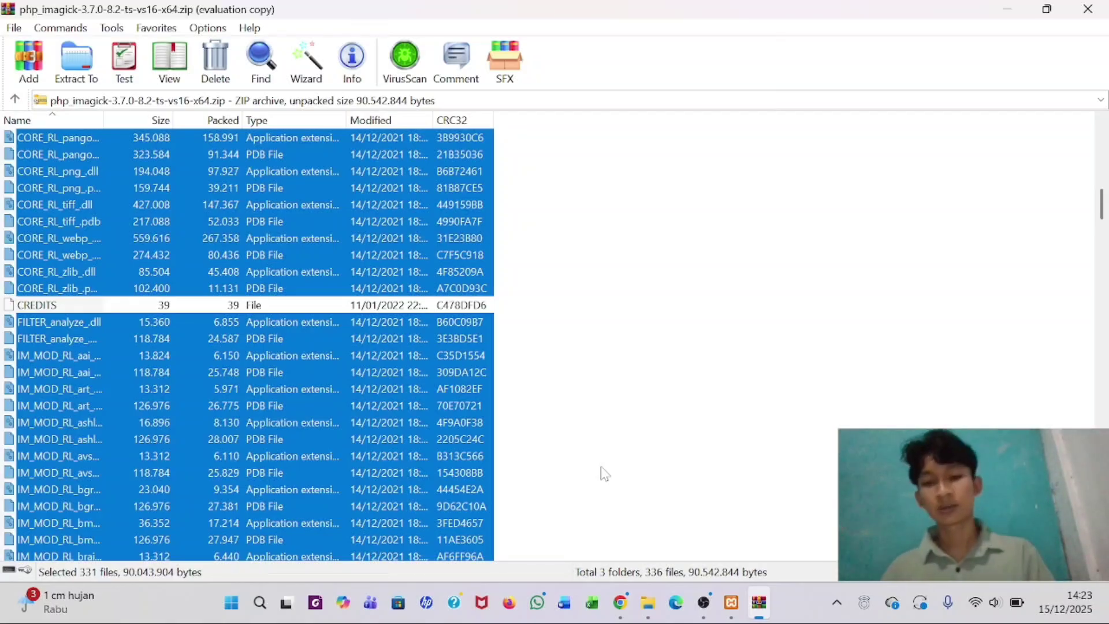
# - Return to the OMEKA folder and start the npp.8.8.9.Installer.x64 Notepad++ installer
pyautogui.click(650, 605)
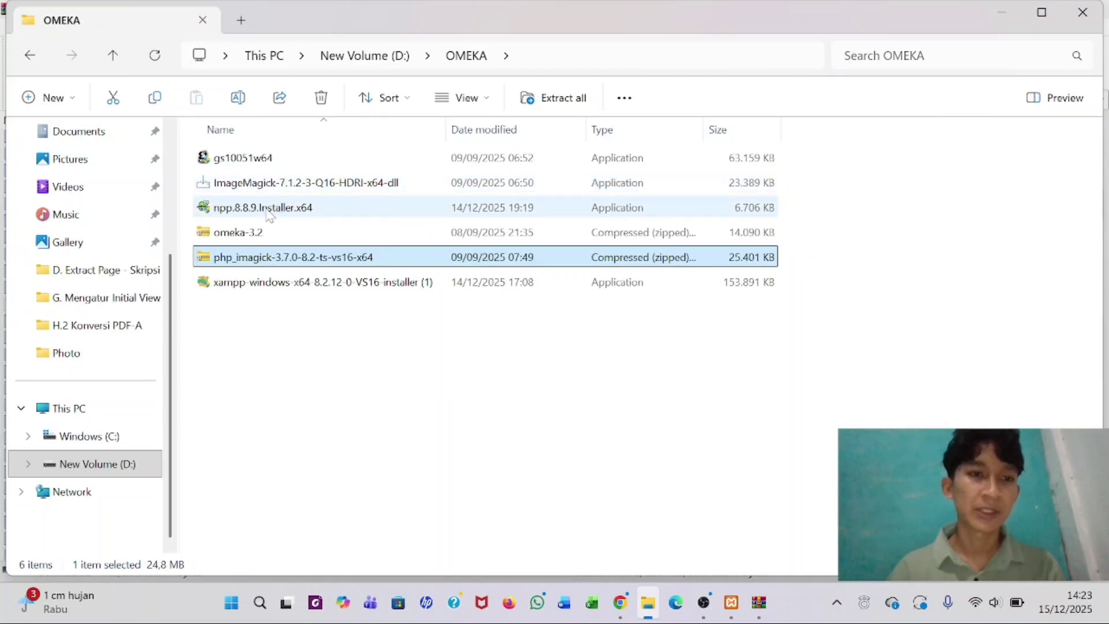
pyautogui.moveTo(267, 216)
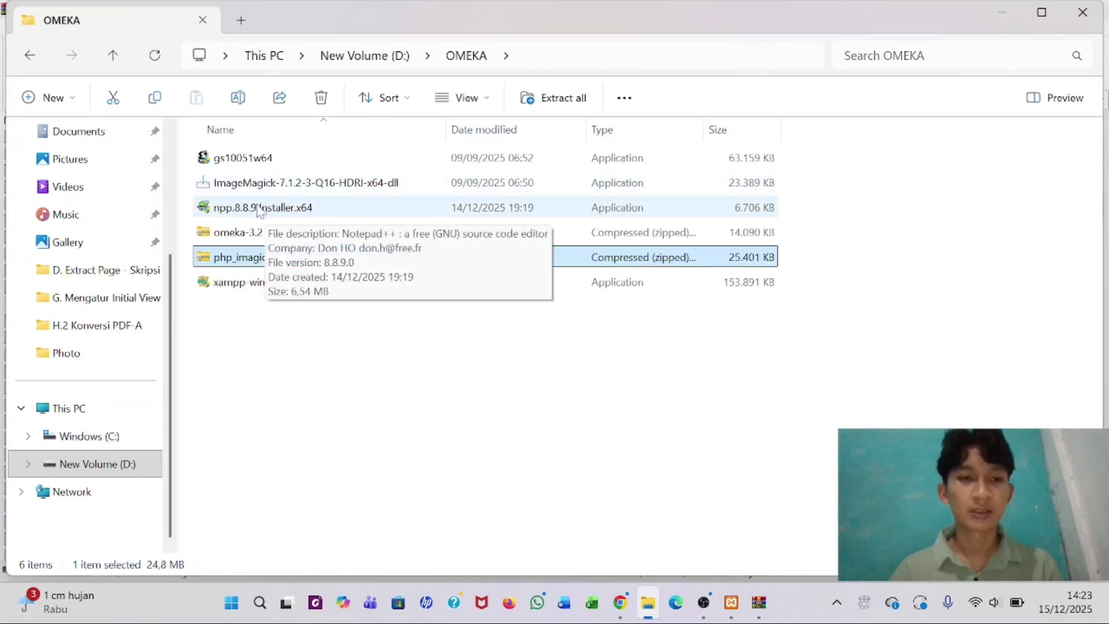
pyautogui.click(260, 209)
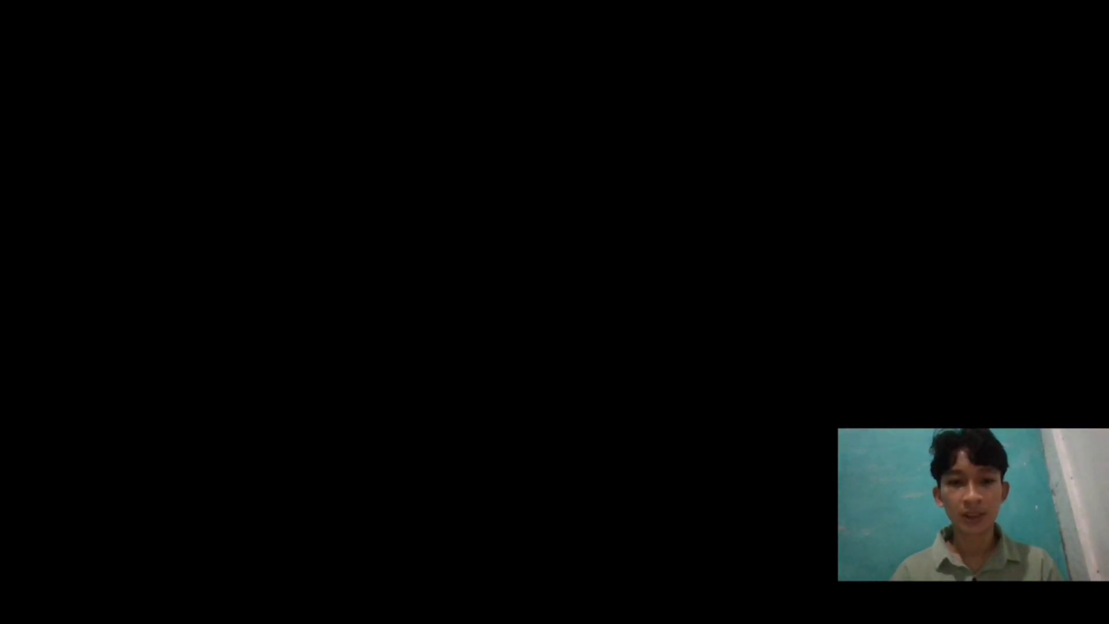
# - Install Notepad++ v8.8.9 in English with default folder and components, without launching it
pyautogui.click(471, 452)
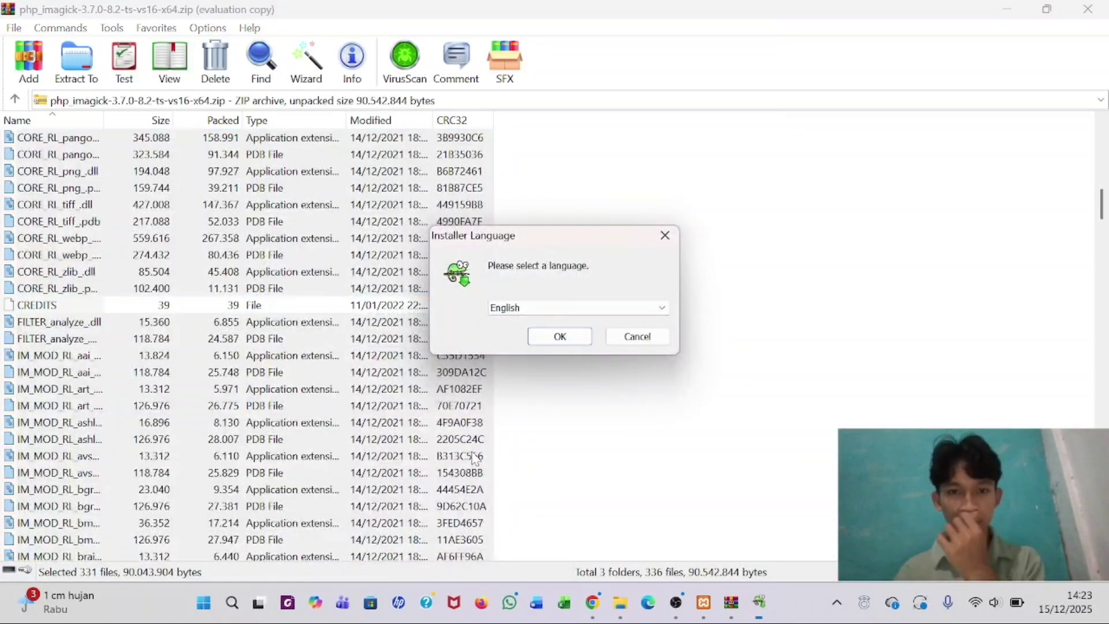
pyautogui.click(569, 338)
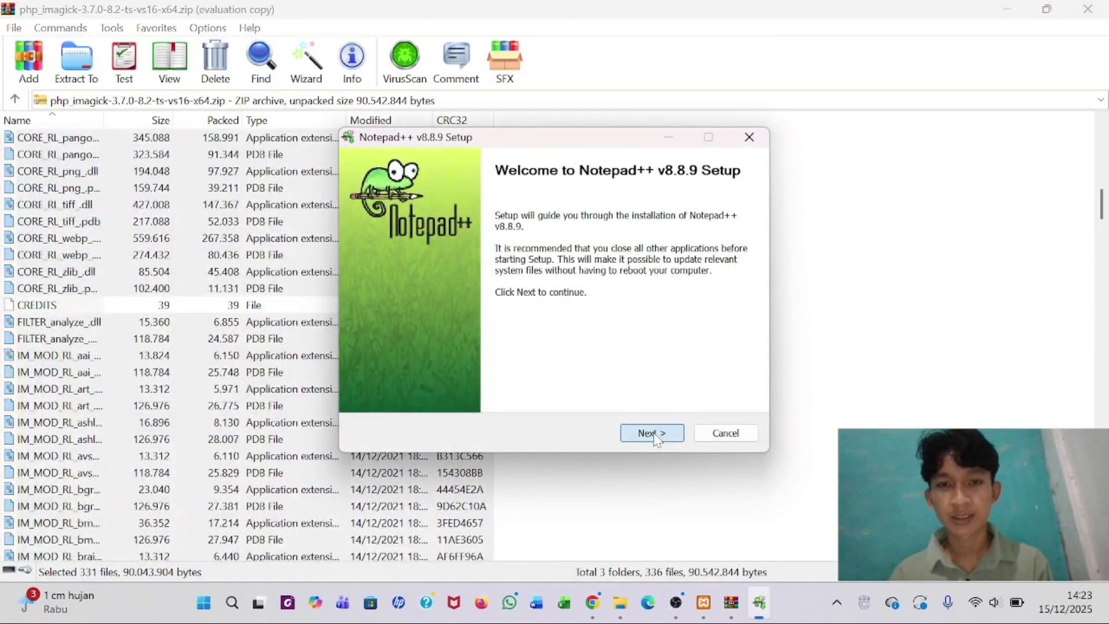
pyautogui.click(654, 437)
pyautogui.click(654, 433)
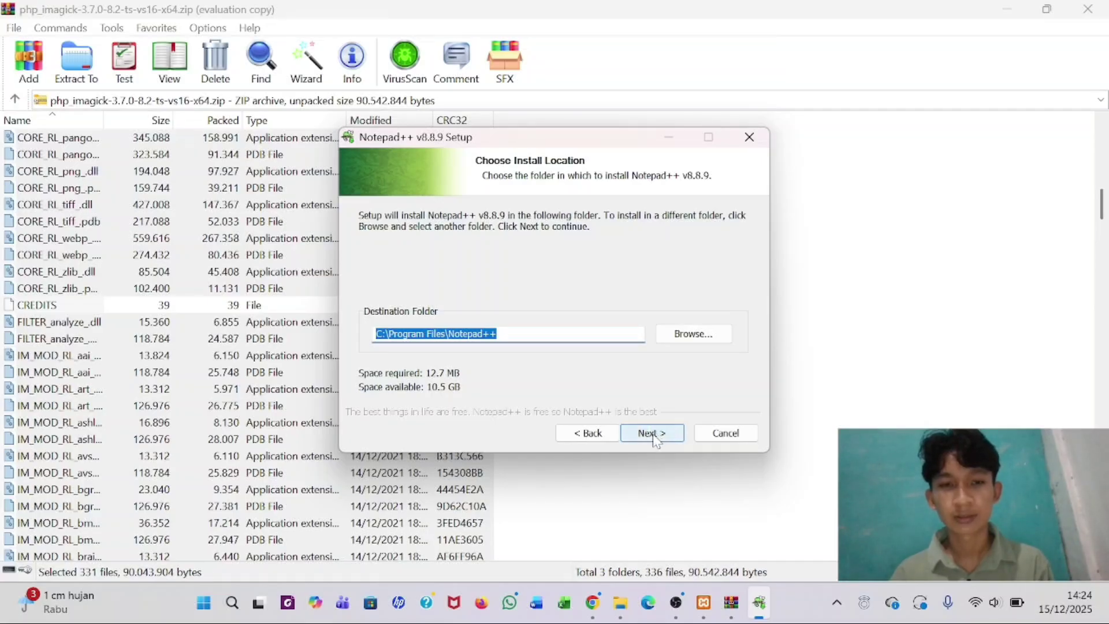
pyautogui.click(654, 438)
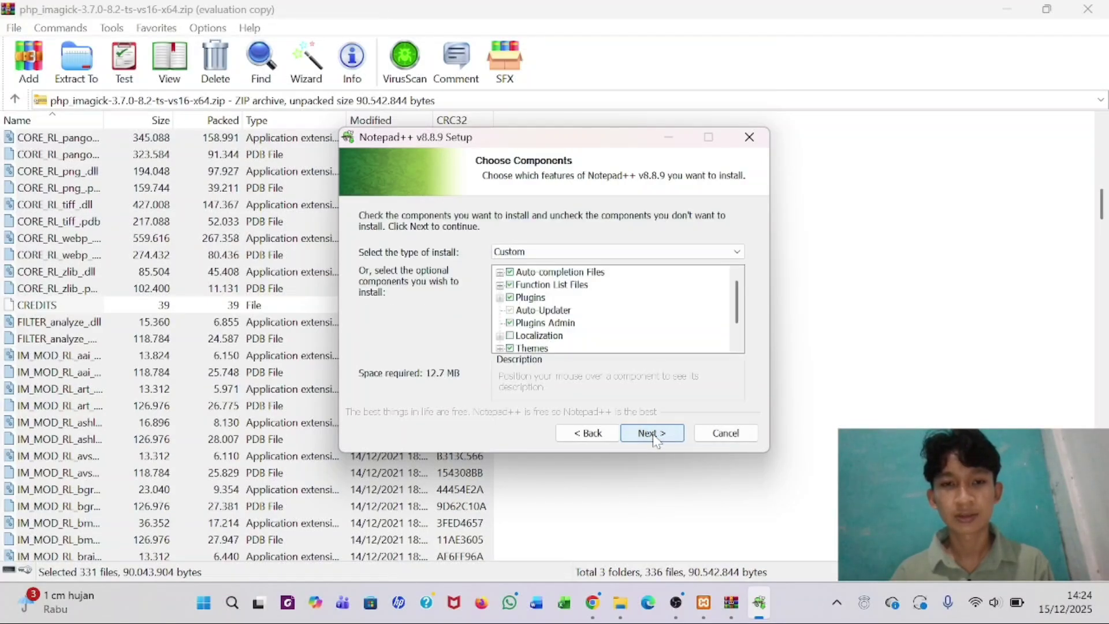
pyautogui.click(654, 437)
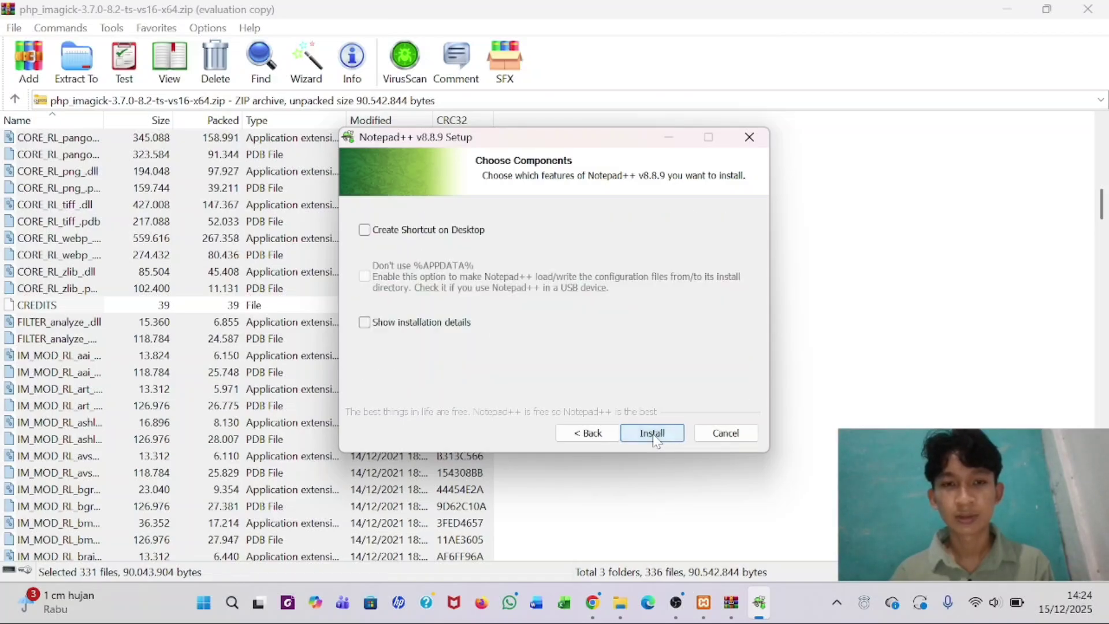
pyautogui.click(655, 438)
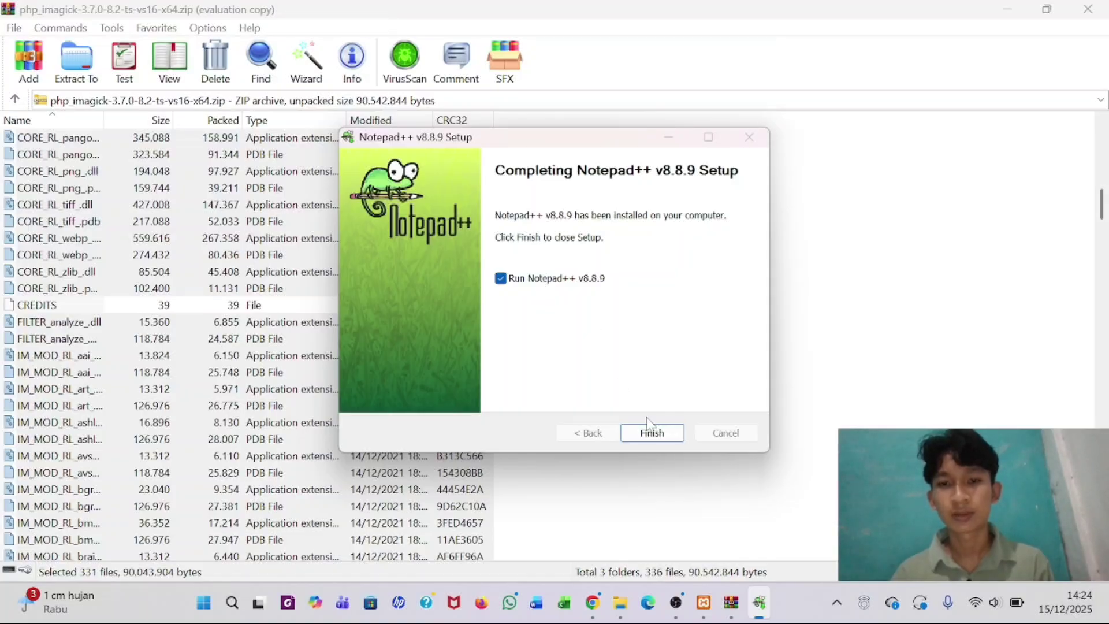
pyautogui.click(500, 279)
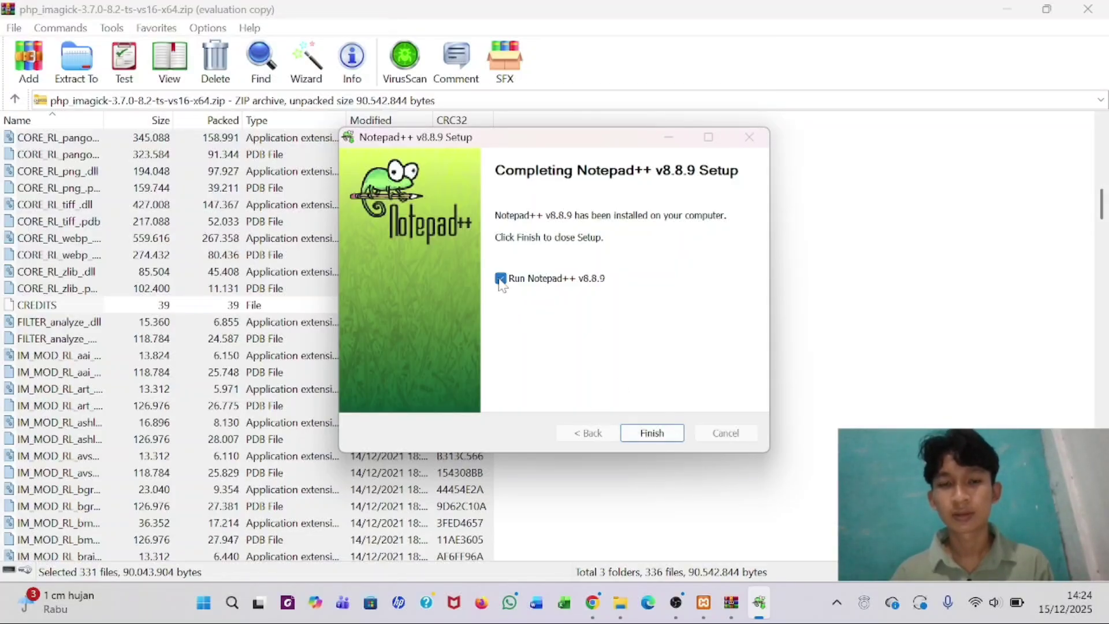
pyautogui.click(653, 438)
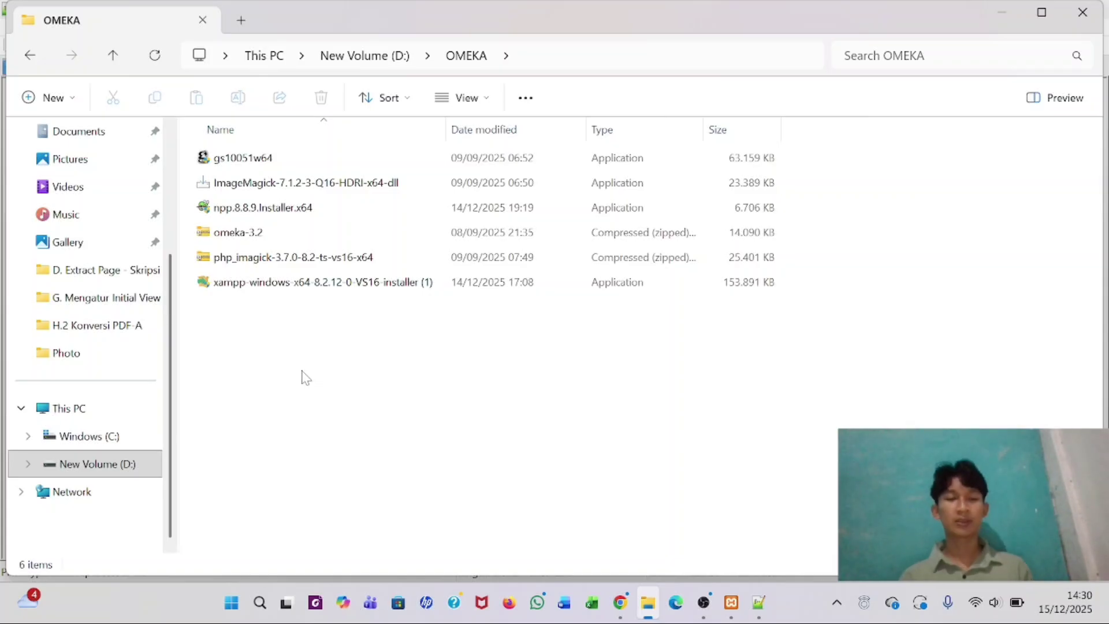
# - Open C:\xampp\php\php.ini with Edit with Notepad++
pyautogui.click(100, 436)
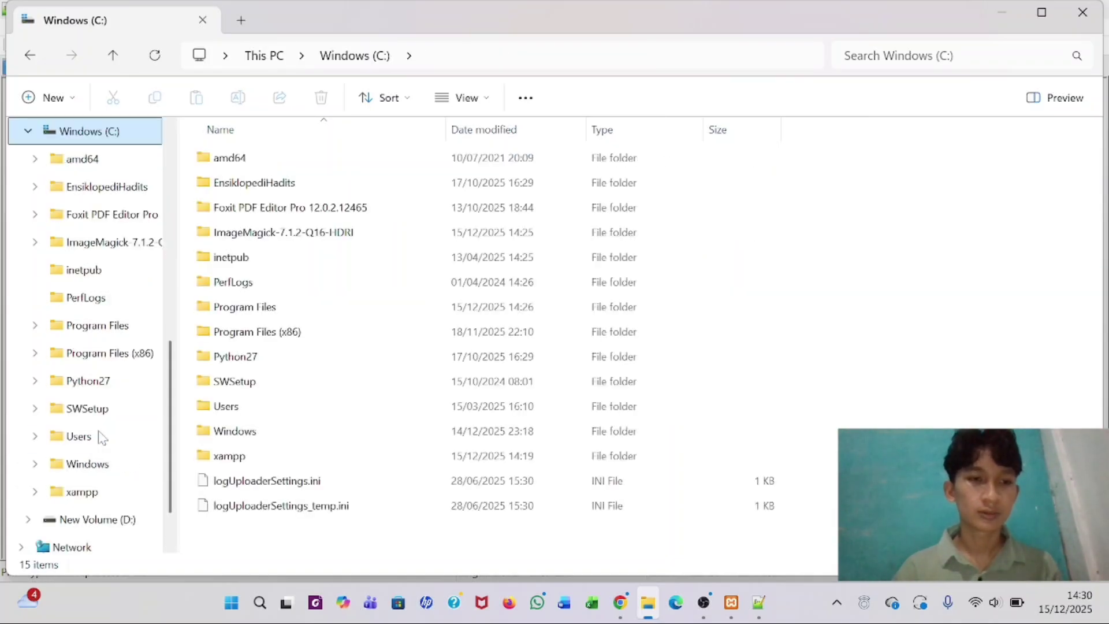
pyautogui.doubleClick(251, 461)
pyautogui.doubleClick(231, 463)
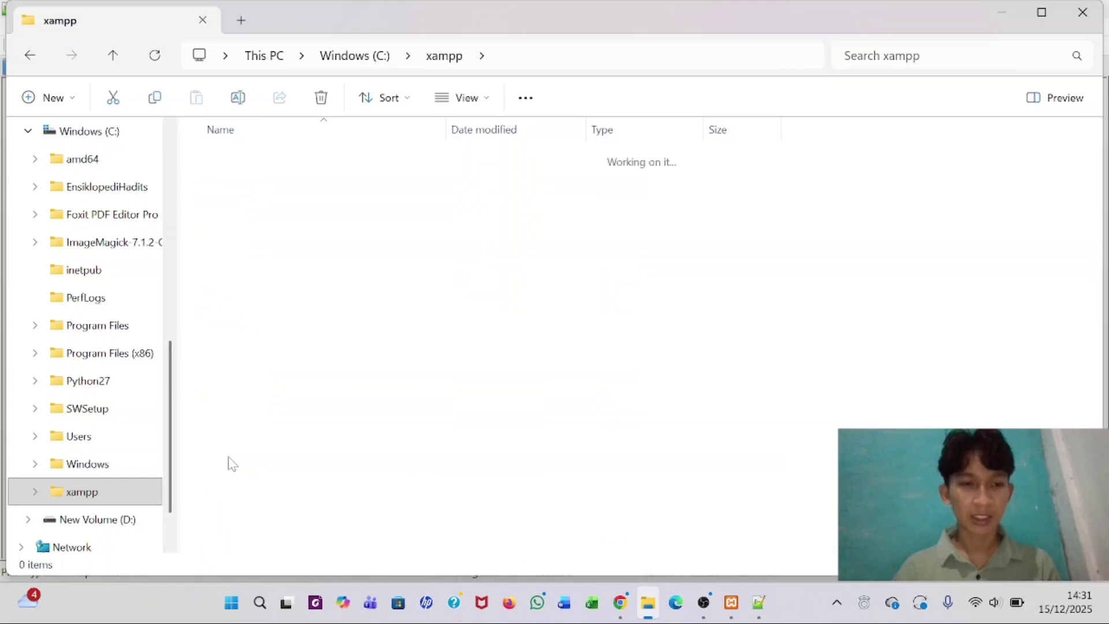
pyautogui.scroll(-10, 231, 462)
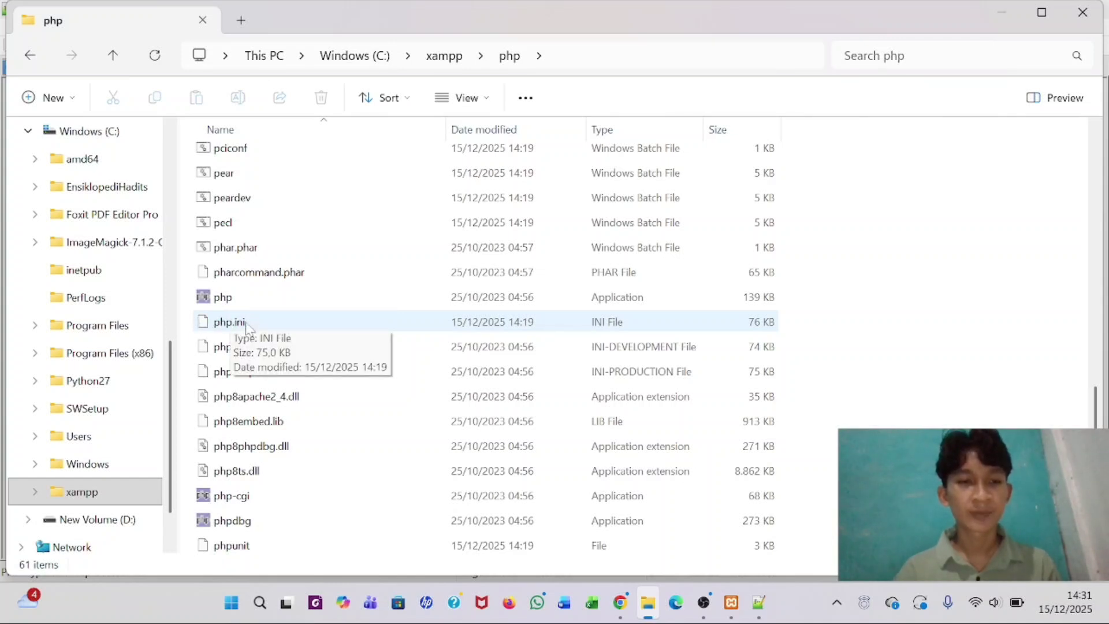
pyautogui.click(247, 327)
pyautogui.rightClick(248, 327)
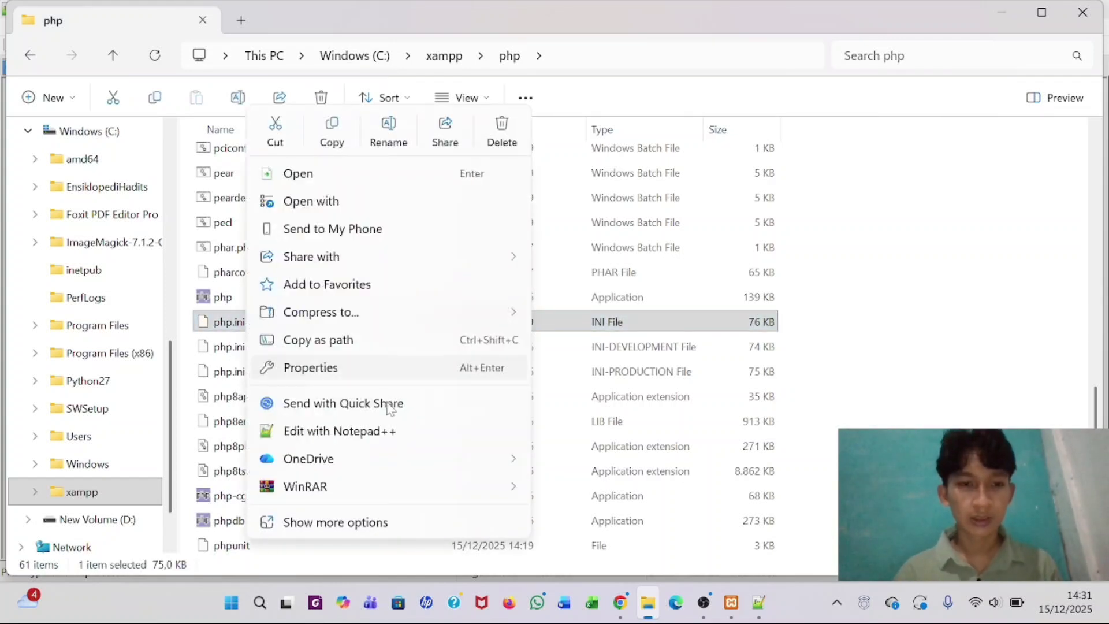
pyautogui.click(363, 438)
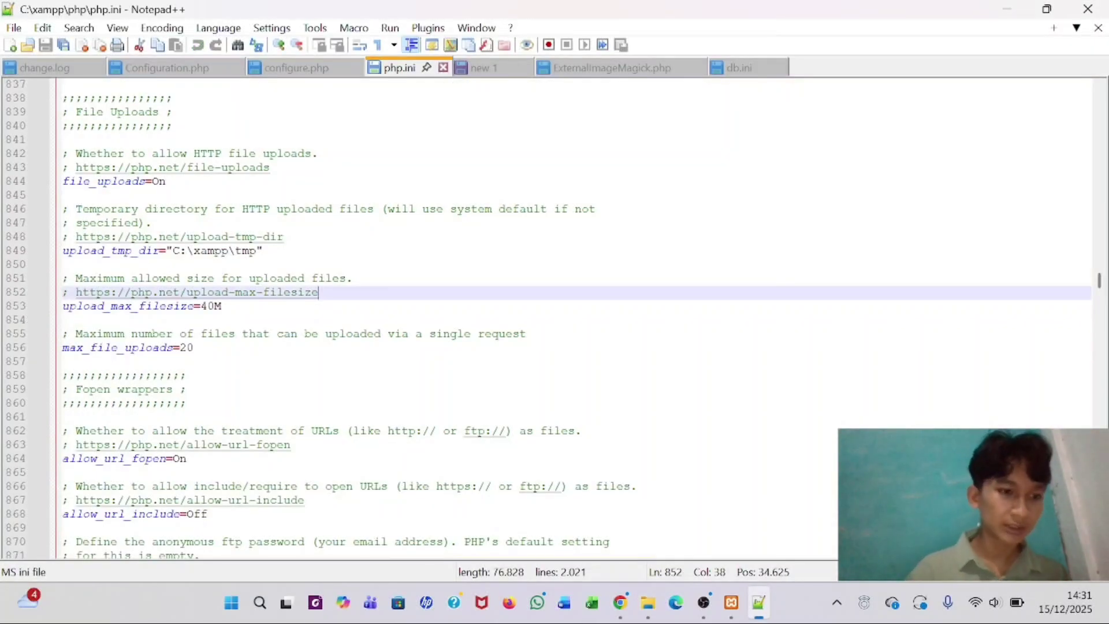
# - Add 'extension=imagick' on line 951 of php.ini and save the file
pyautogui.scroll(-20, 578, 318)
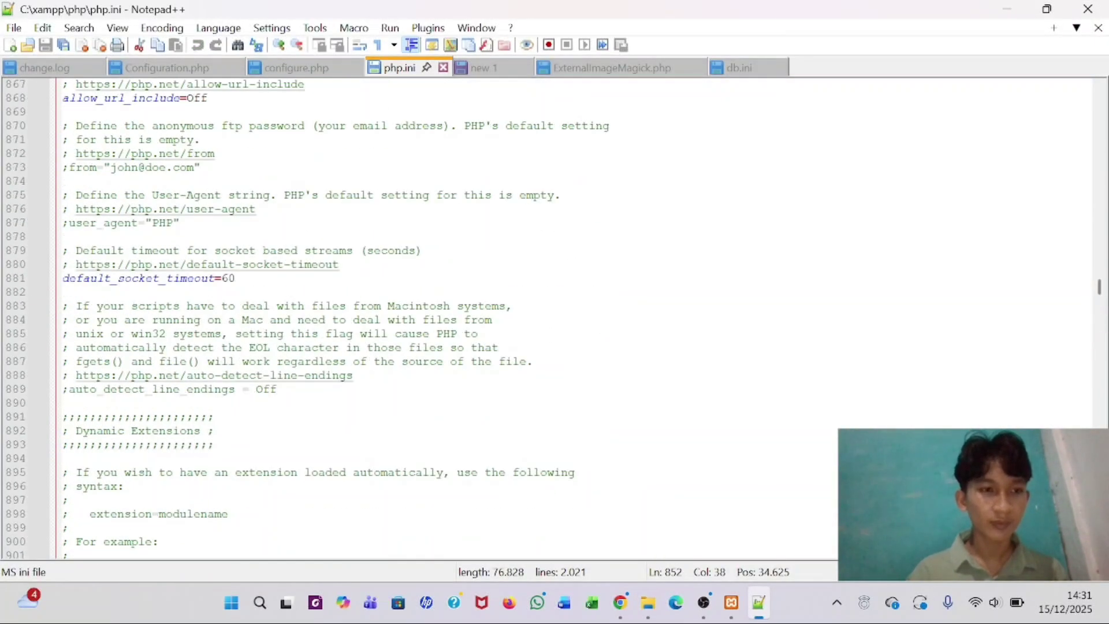
pyautogui.scroll(-3, 578, 318)
pyautogui.scroll(5, 577, 318)
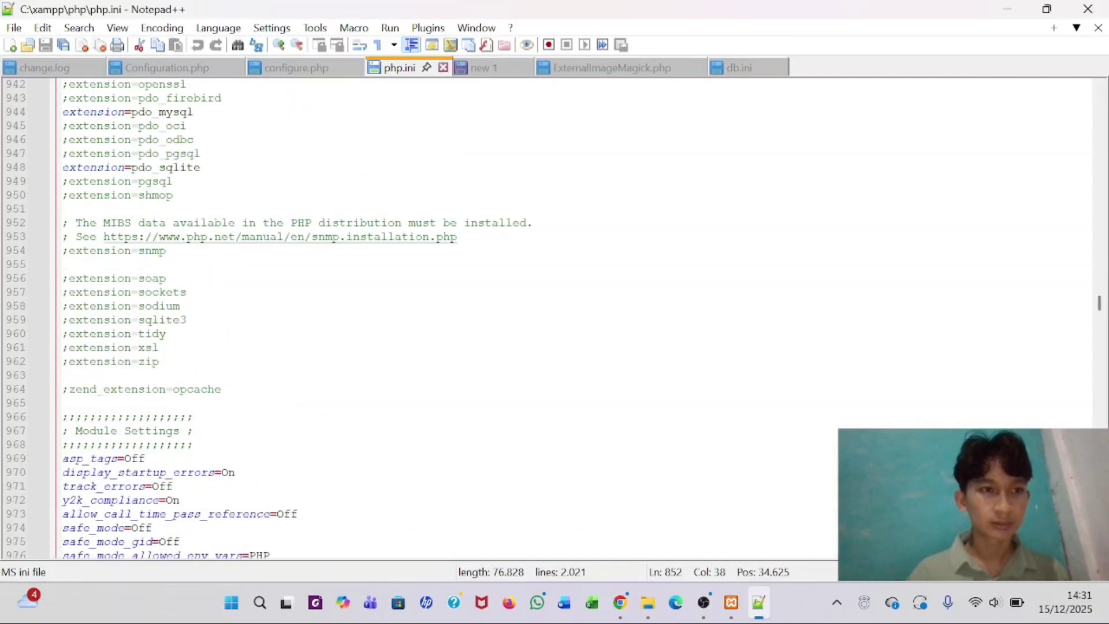
pyautogui.click(63, 208)
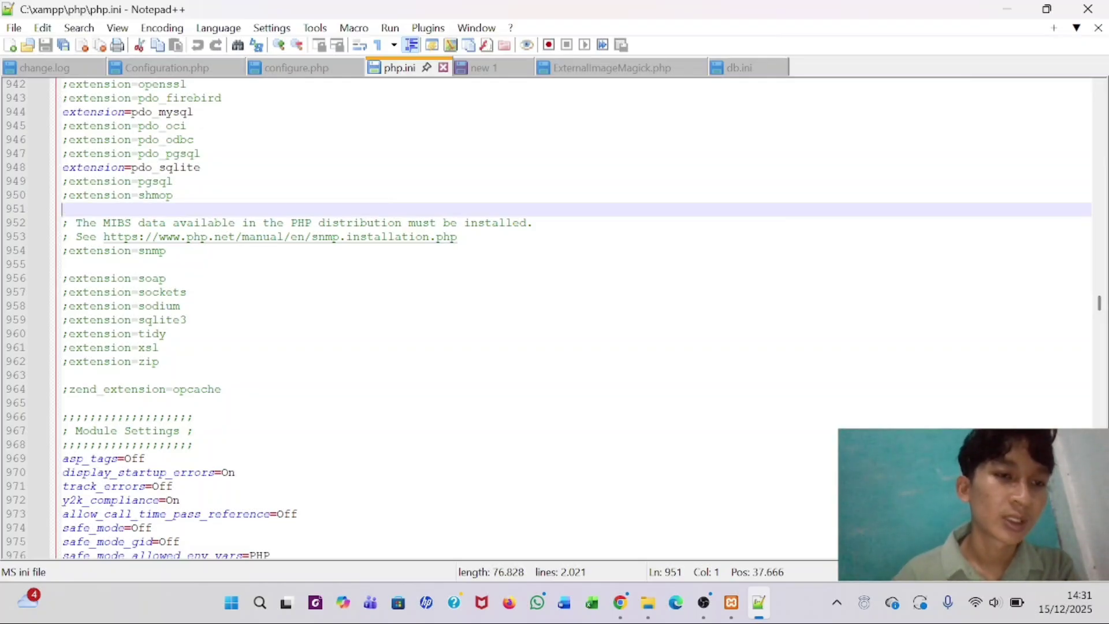
pyautogui.write('exten')
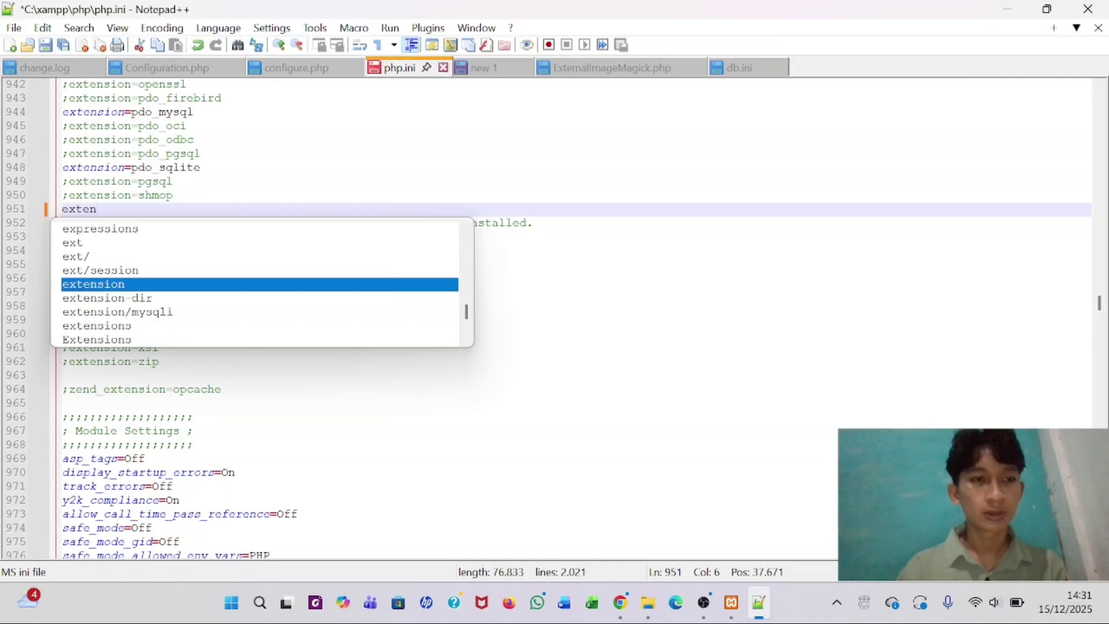
pyautogui.write('sion')
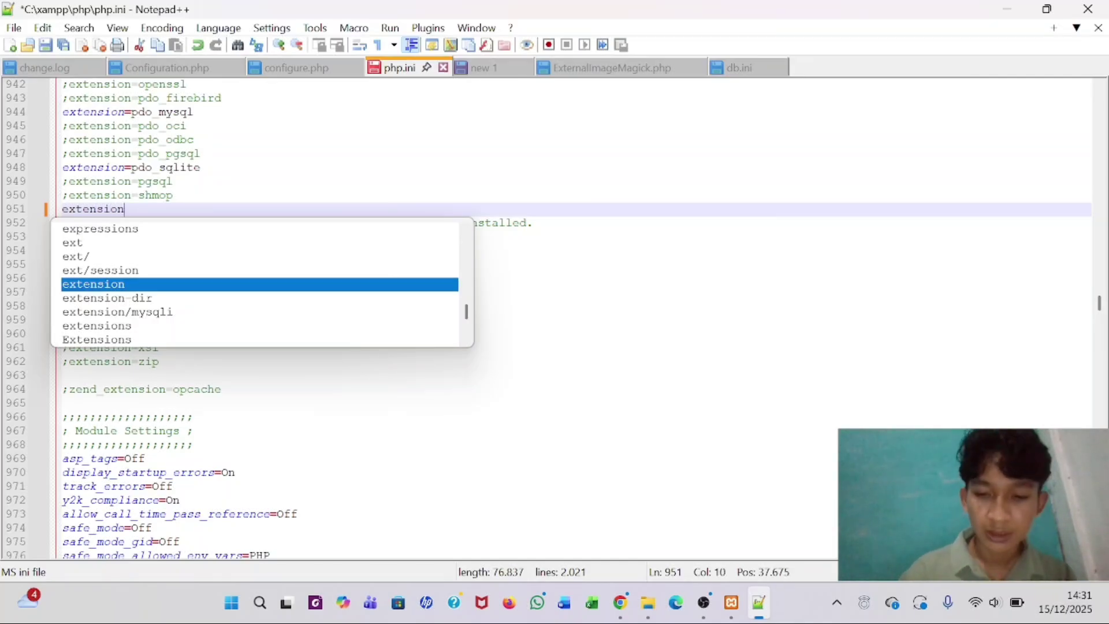
pyautogui.write('=')
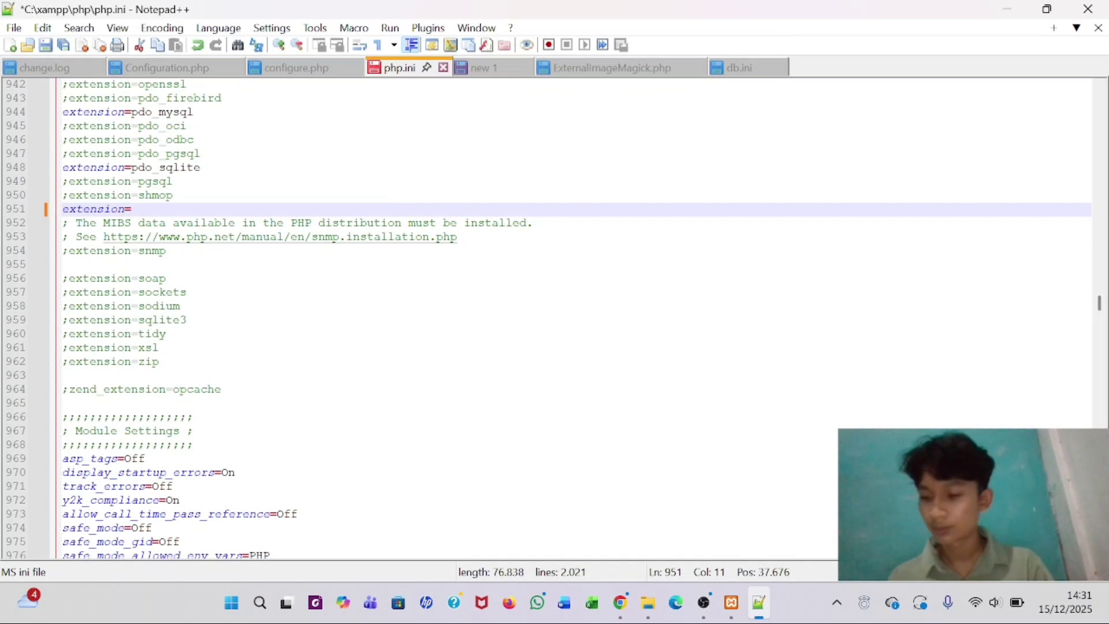
pyautogui.write('imagick')
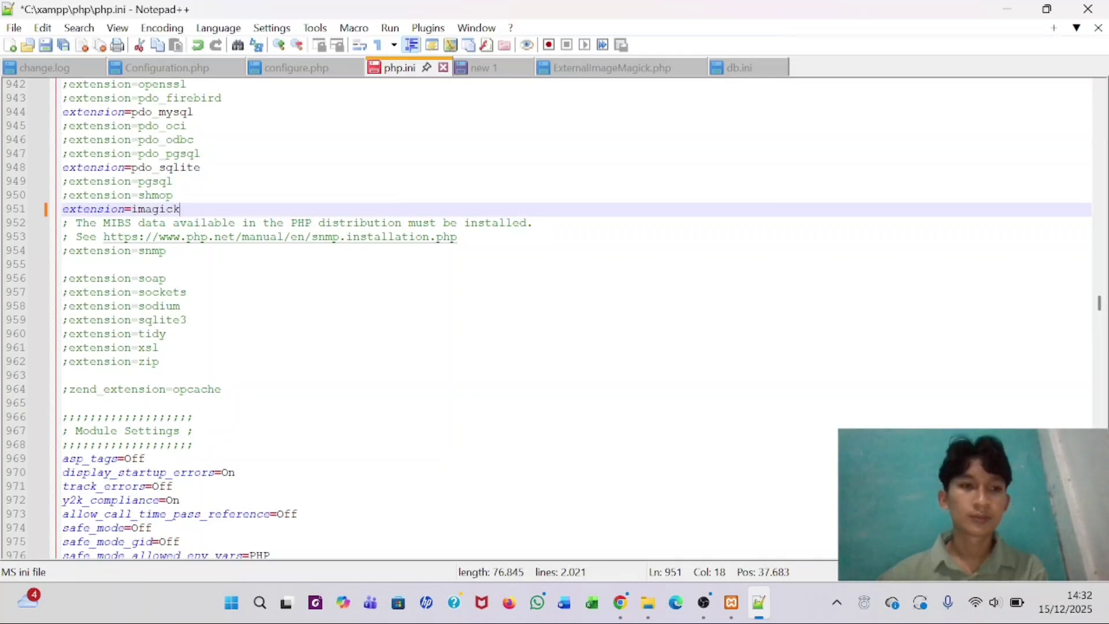
pyautogui.click(46, 46)
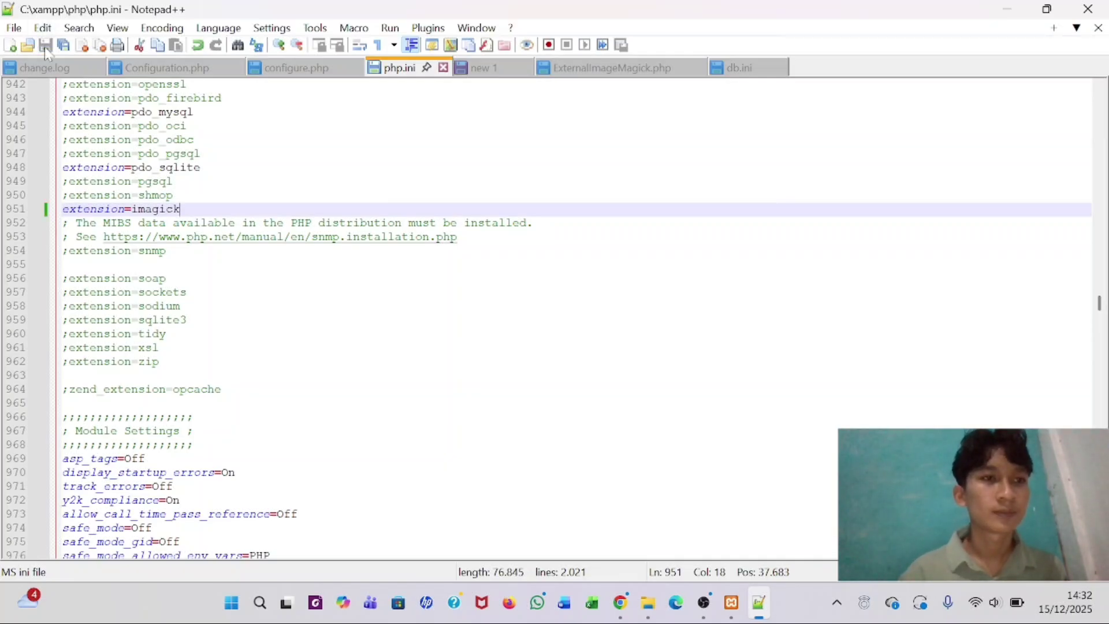
# - Close Notepad++ and open the OMEKA installers folder on New Volume (D:)
pyautogui.click(1094, 8)
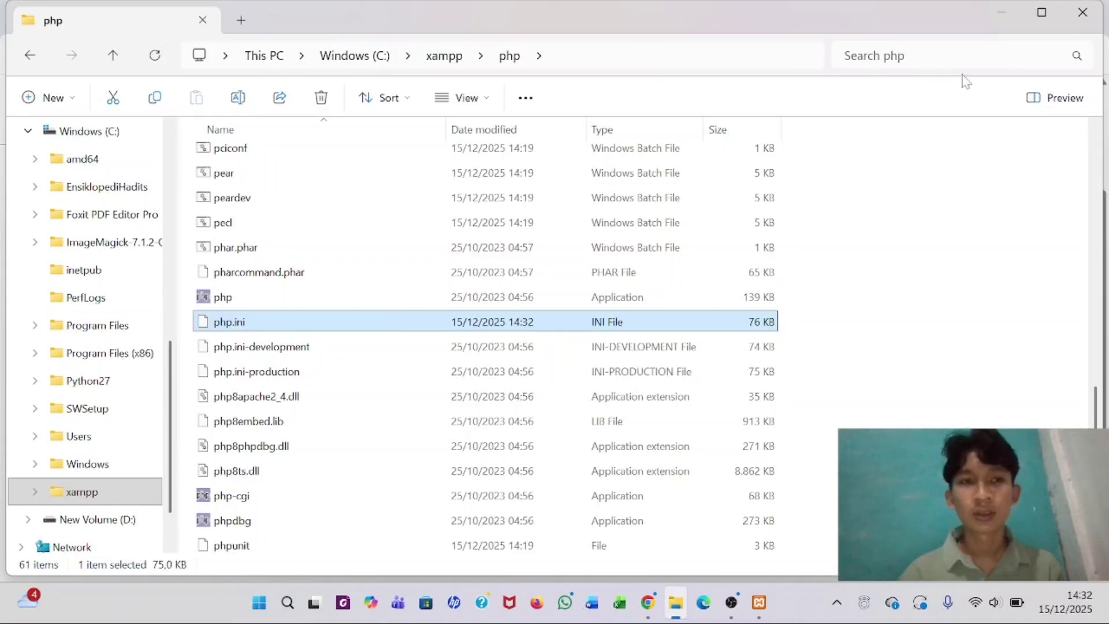
pyautogui.click(106, 496)
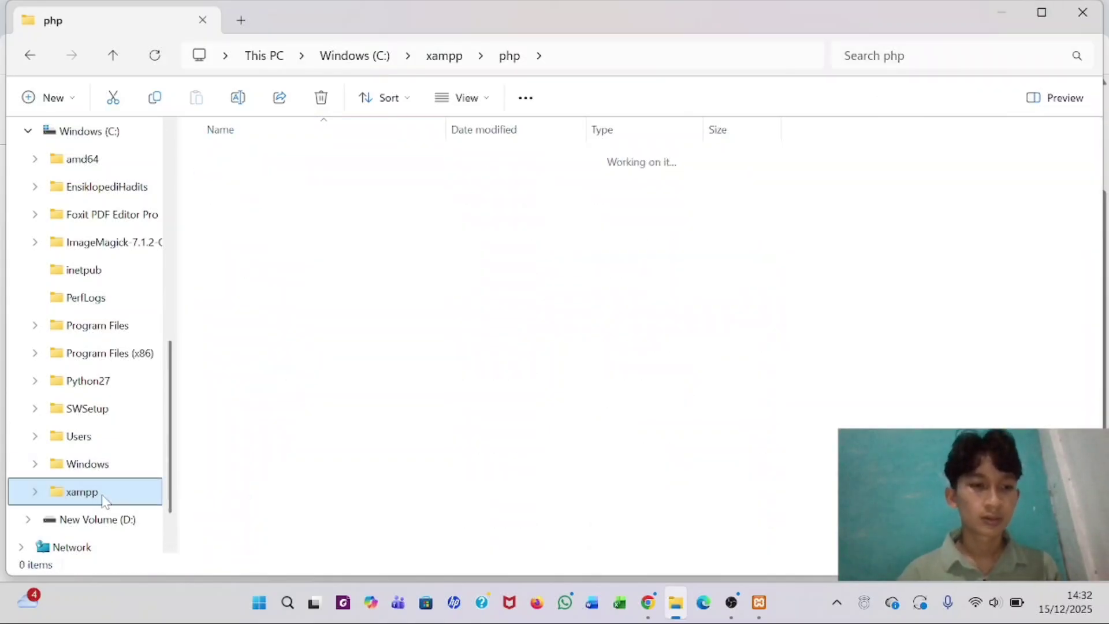
pyautogui.click(93, 492)
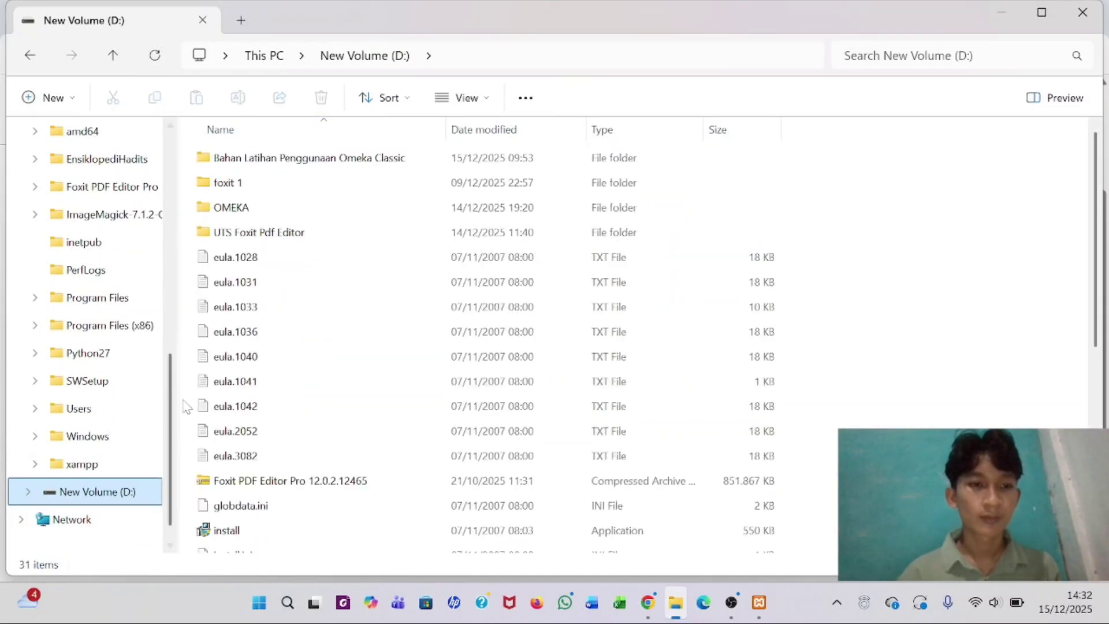
pyautogui.doubleClick(309, 209)
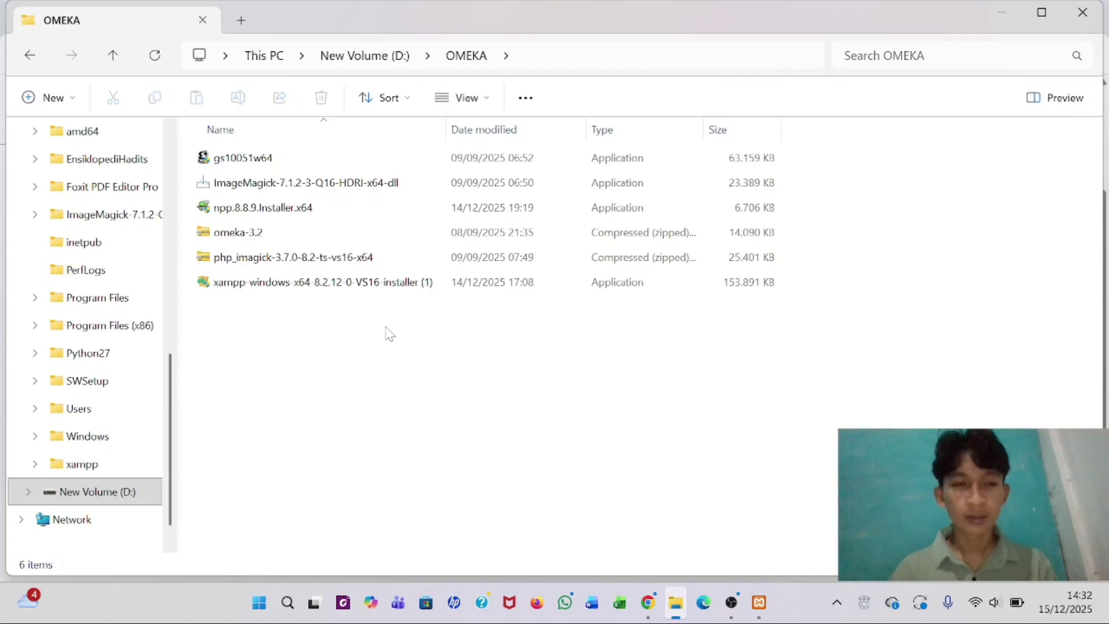
# - Start the Apache and MySQL servers in XAMPP Control Panel, then minimize it
pyautogui.click(761, 603)
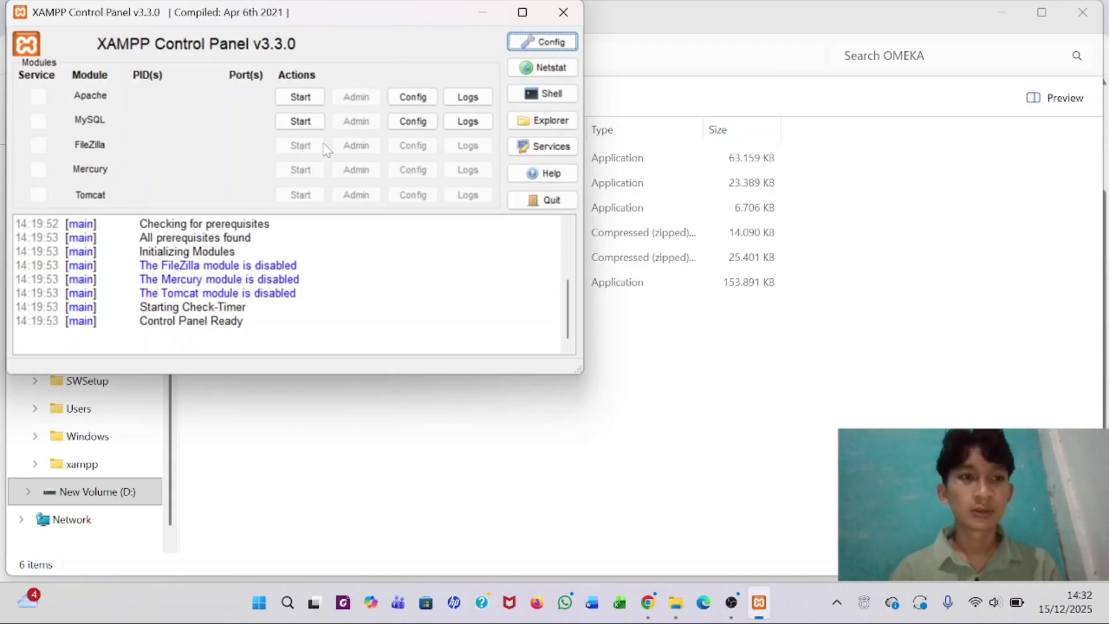
pyautogui.click(304, 102)
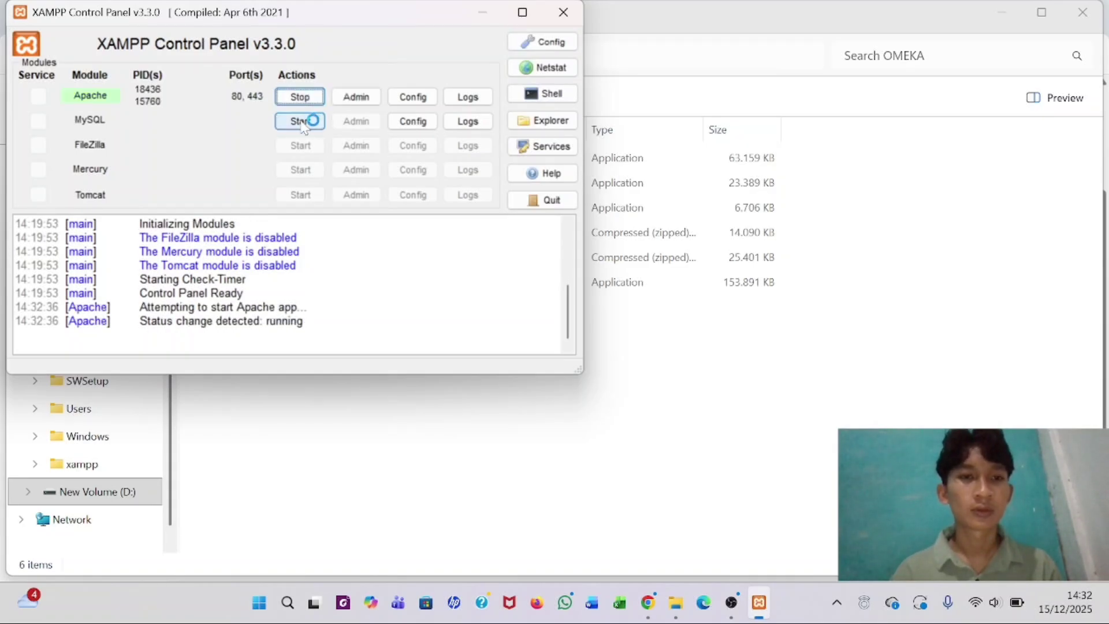
pyautogui.click(301, 122)
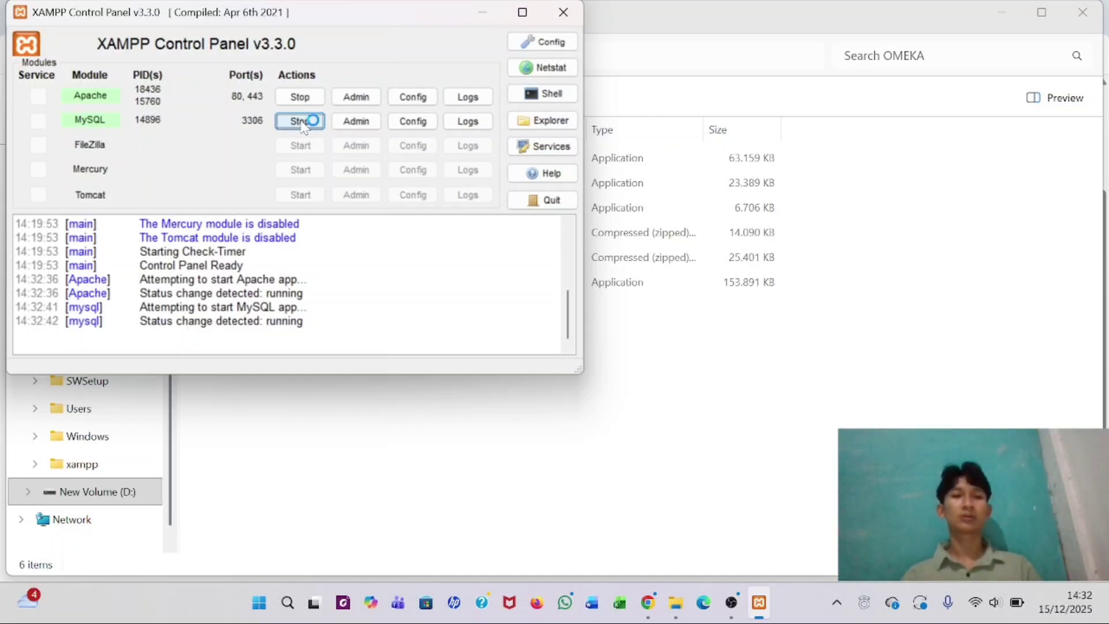
pyautogui.click(483, 12)
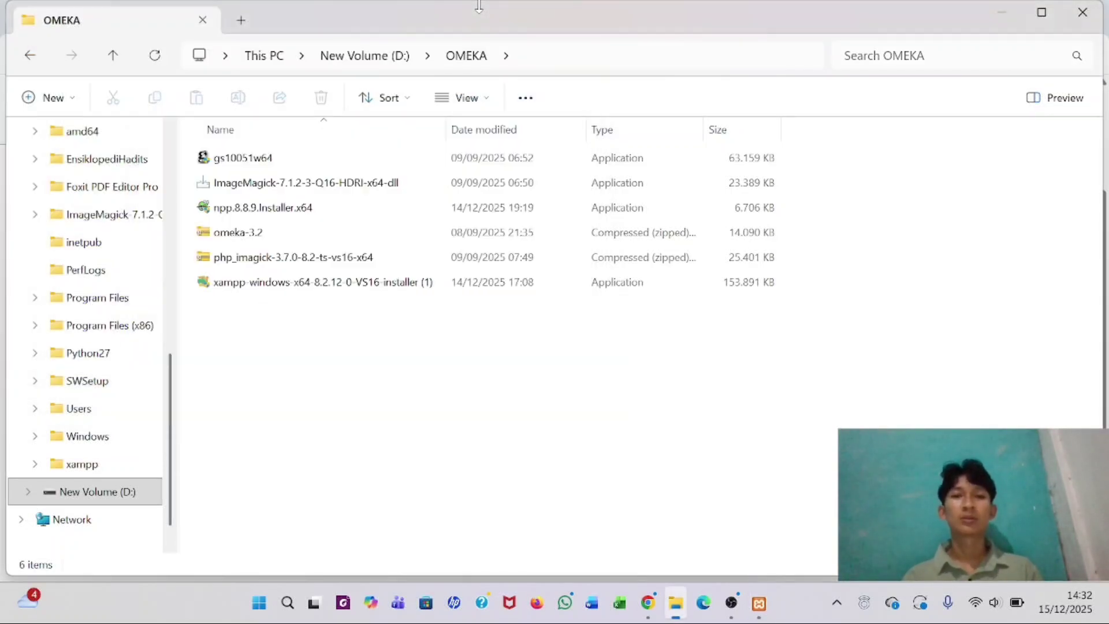
# - Load the XAMPP dashboard at localhost in a new Chrome tab and open its PHPInfo page
pyautogui.click(648, 603)
pyautogui.click(457, 16)
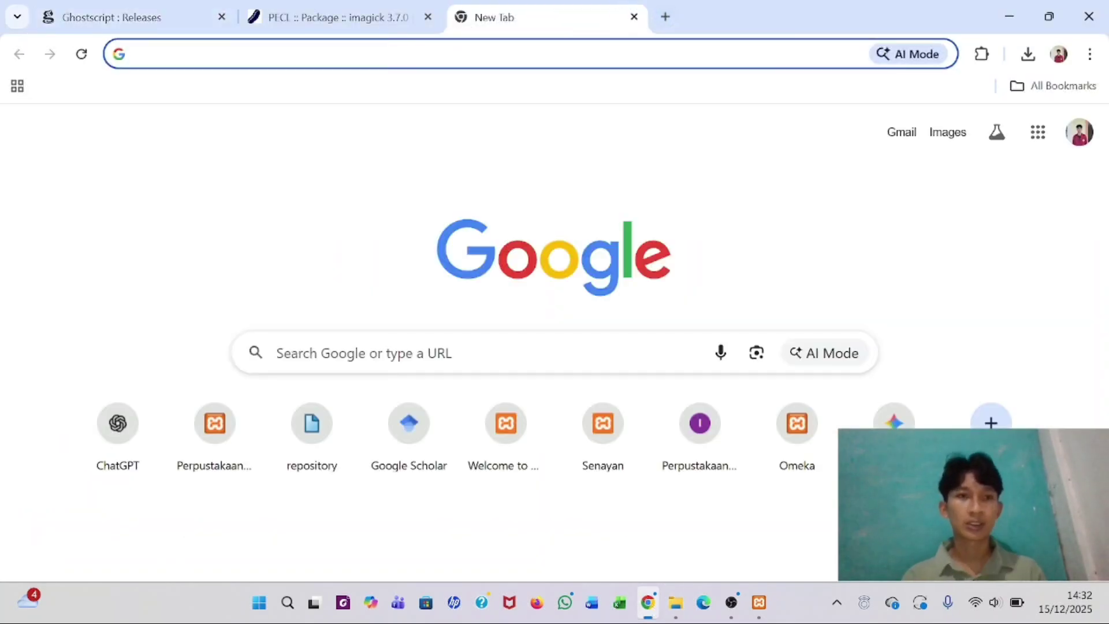
pyautogui.write('local')
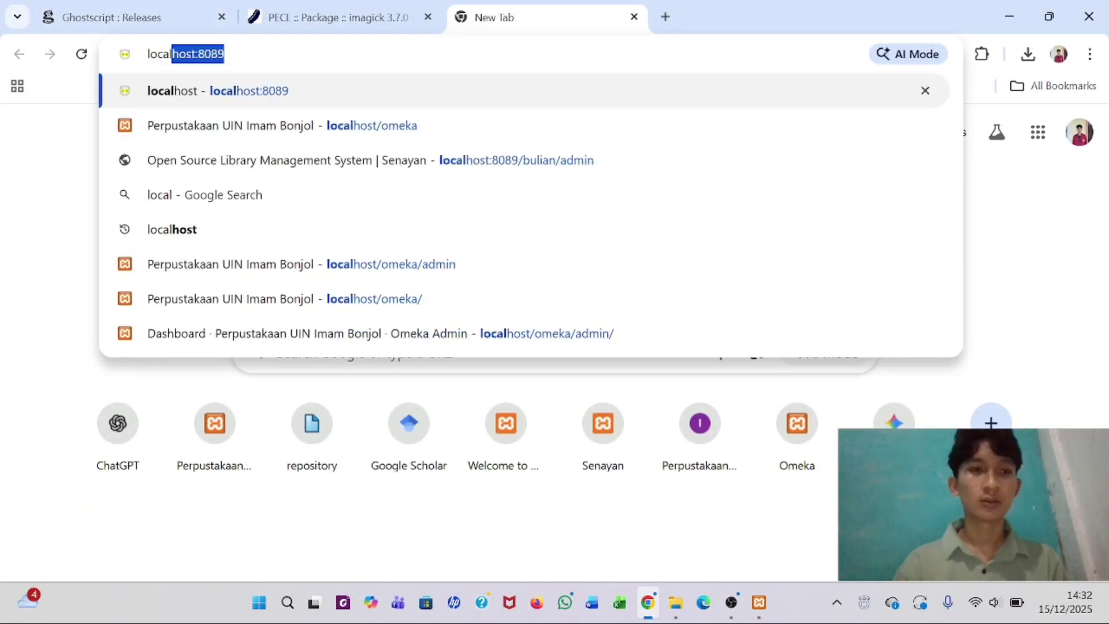
pyautogui.write('host')
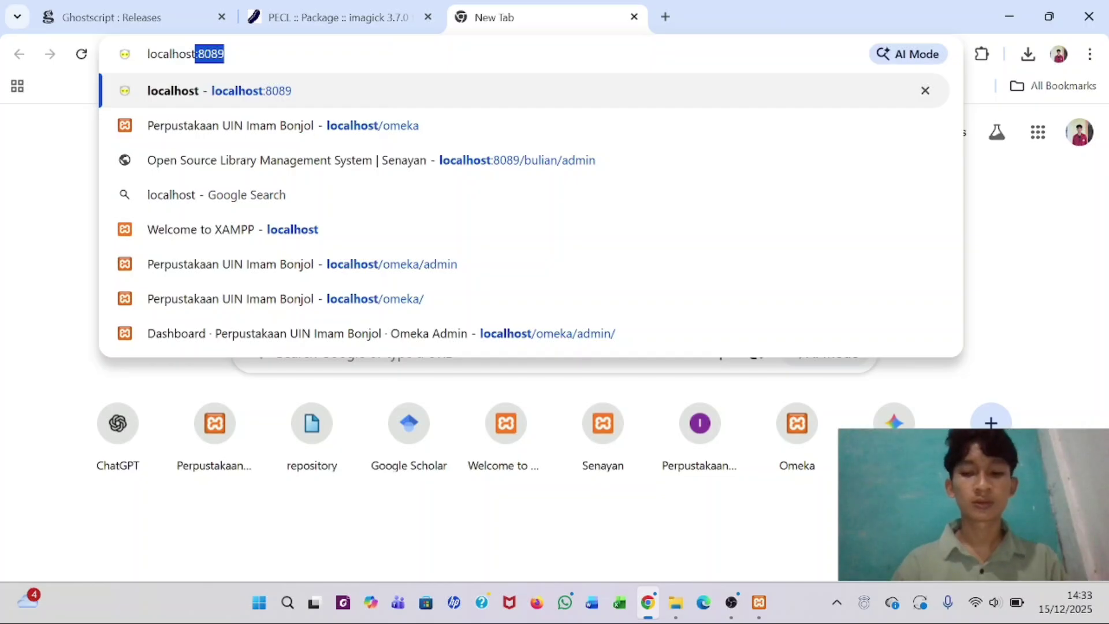
pyautogui.press('Return')
pyautogui.hotkey('ctrl', 'l')
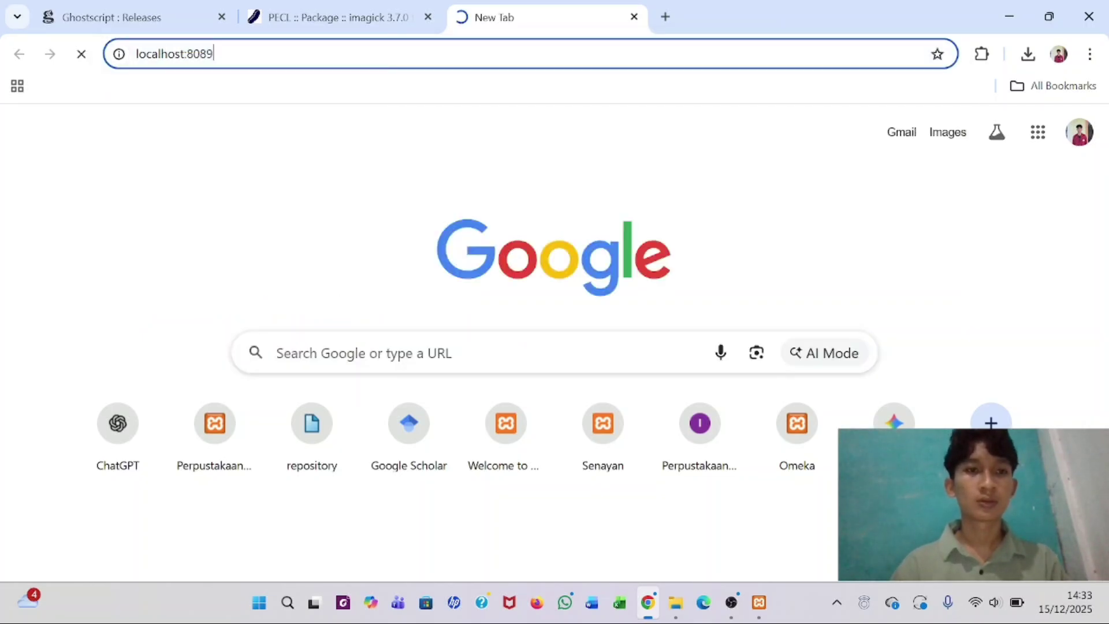
pyautogui.press('BackSpace')
pyautogui.write('localhost:8089')
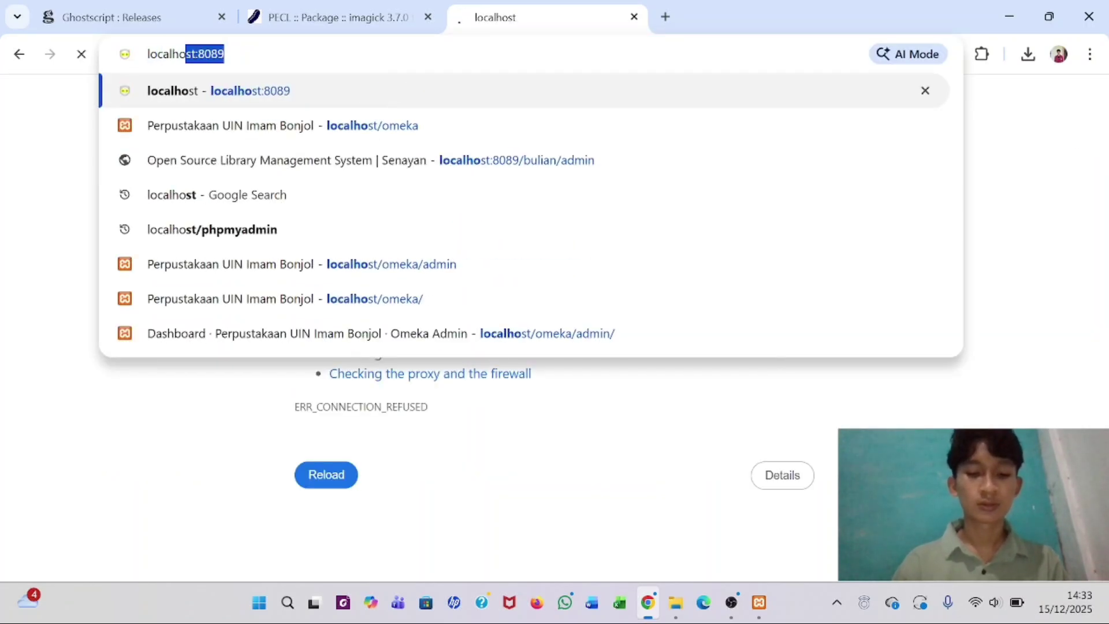
pyautogui.press('BackSpace')
pyautogui.press('BackSpace')
pyautogui.press('BackSpace')
pyautogui.press('BackSpace')
pyautogui.press('BackSpace')
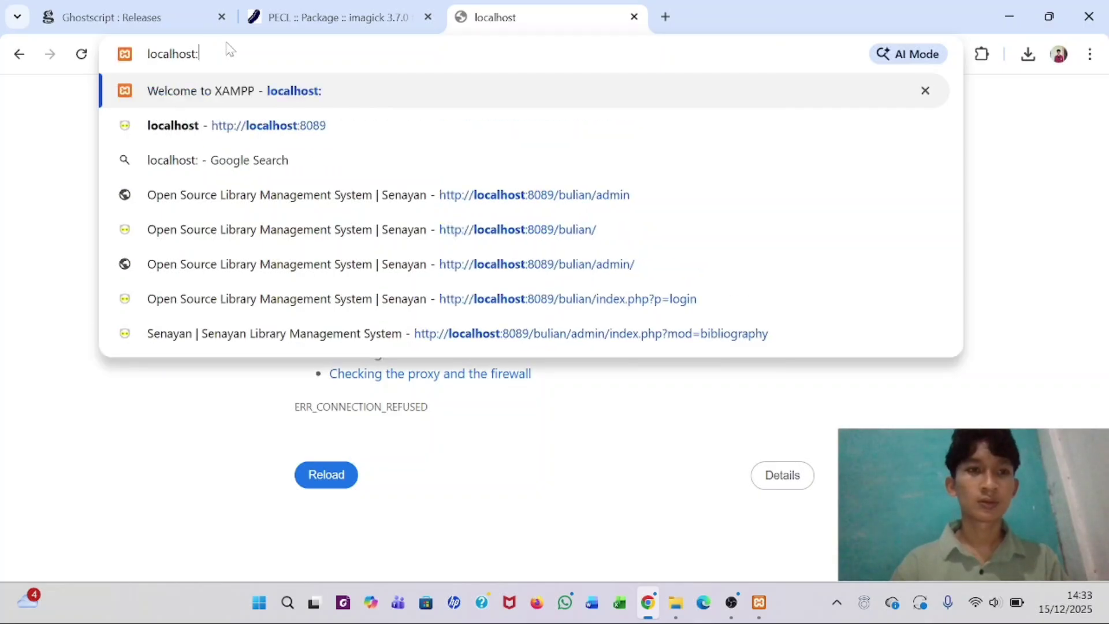
pyautogui.press('Return')
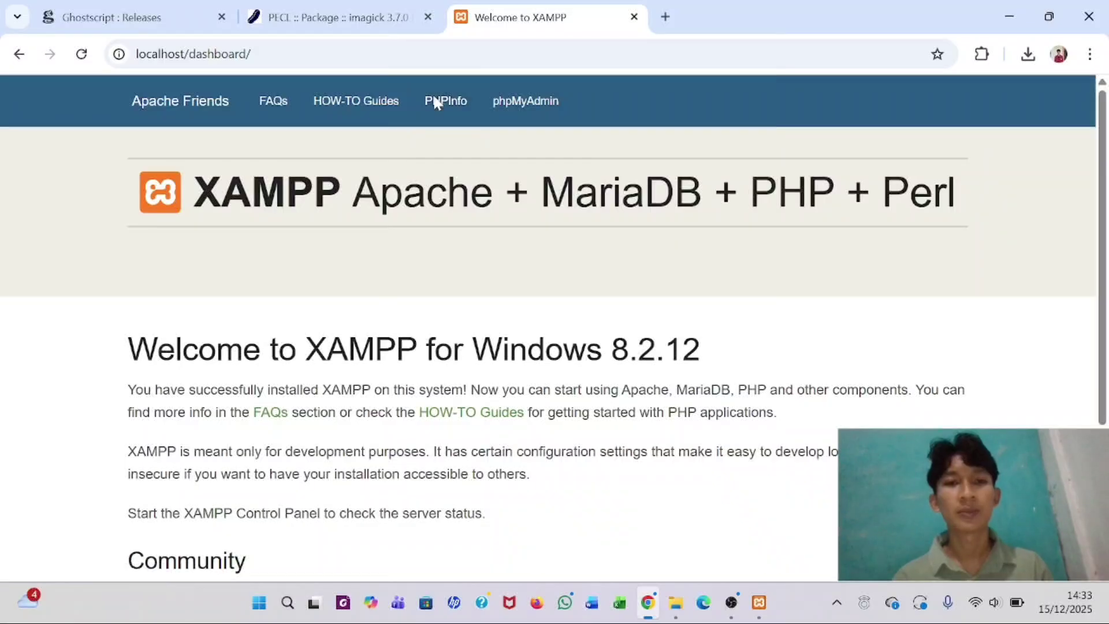
pyautogui.click(434, 101)
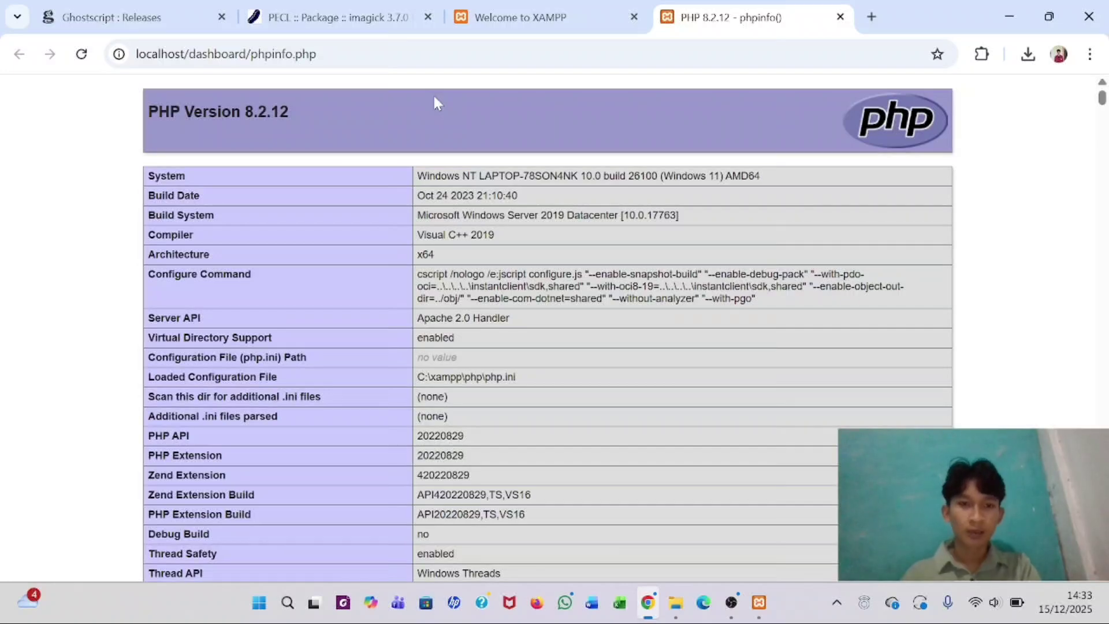
# - Scroll the phpinfo page to the imagick section showing it enabled at version 3.7.0
pyautogui.scroll(-12, 435, 103)
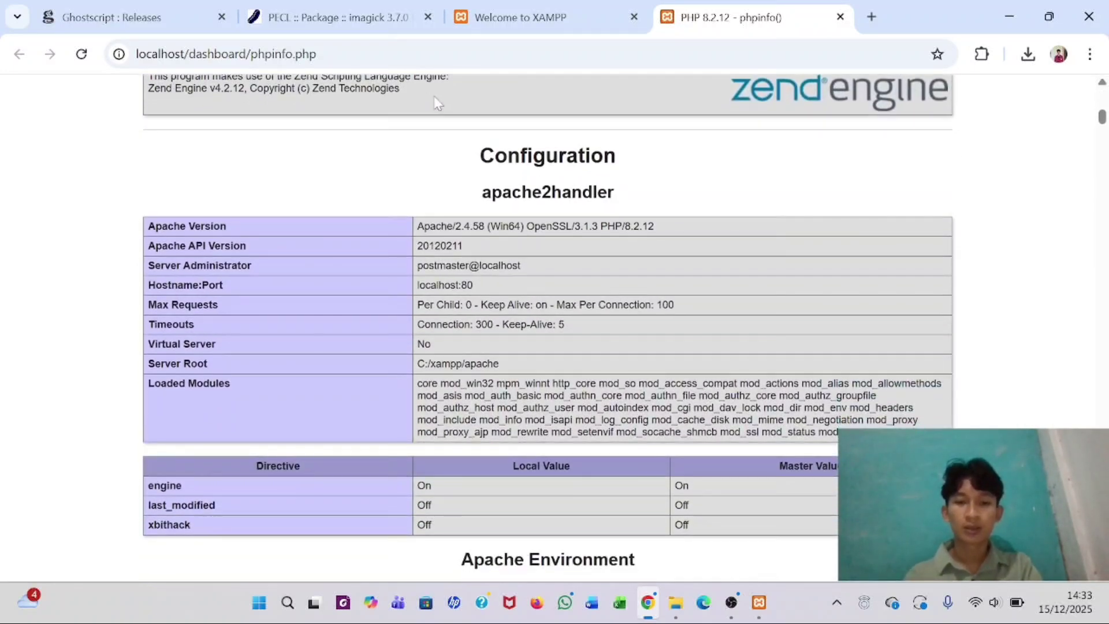
pyautogui.scroll(-8, 434, 102)
pyautogui.scroll(2, 434, 103)
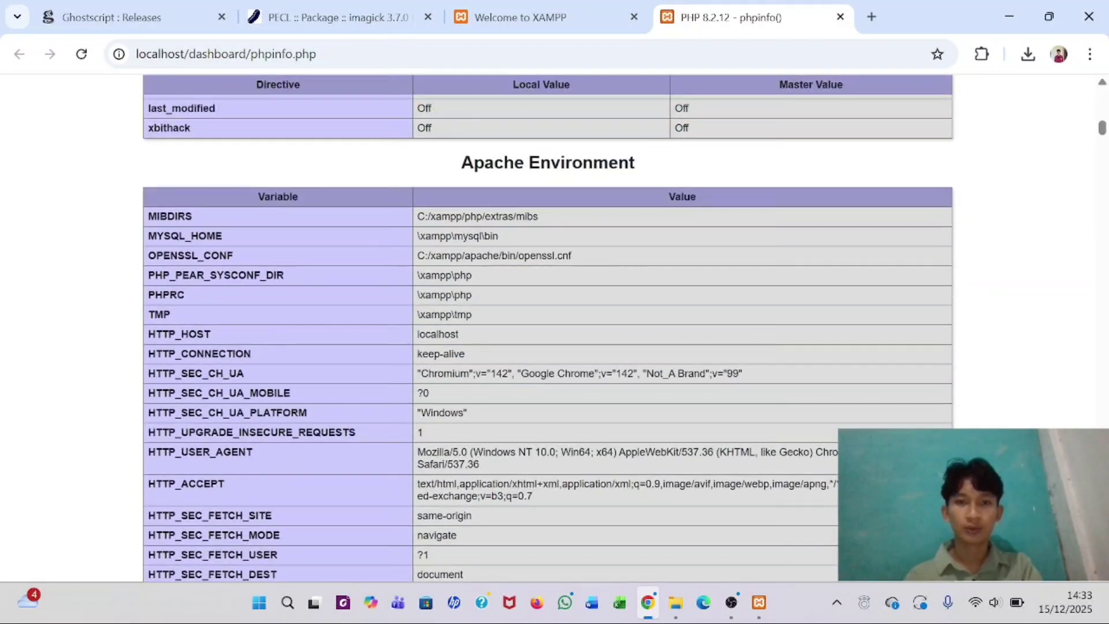
pyautogui.scroll(-20, 514, 170)
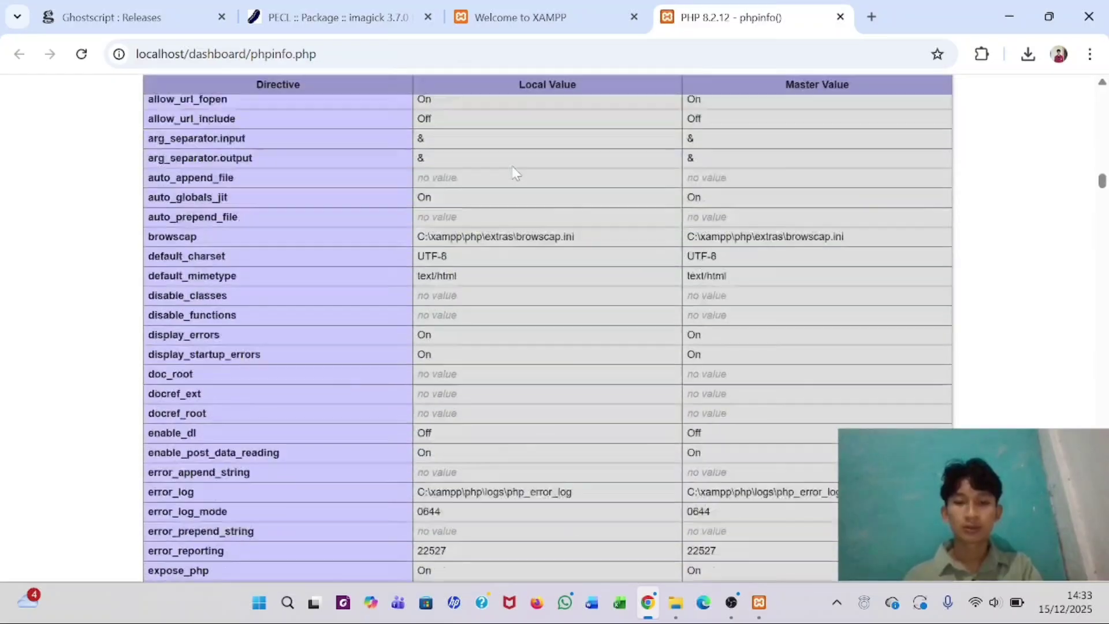
pyautogui.scroll(-20, 514, 171)
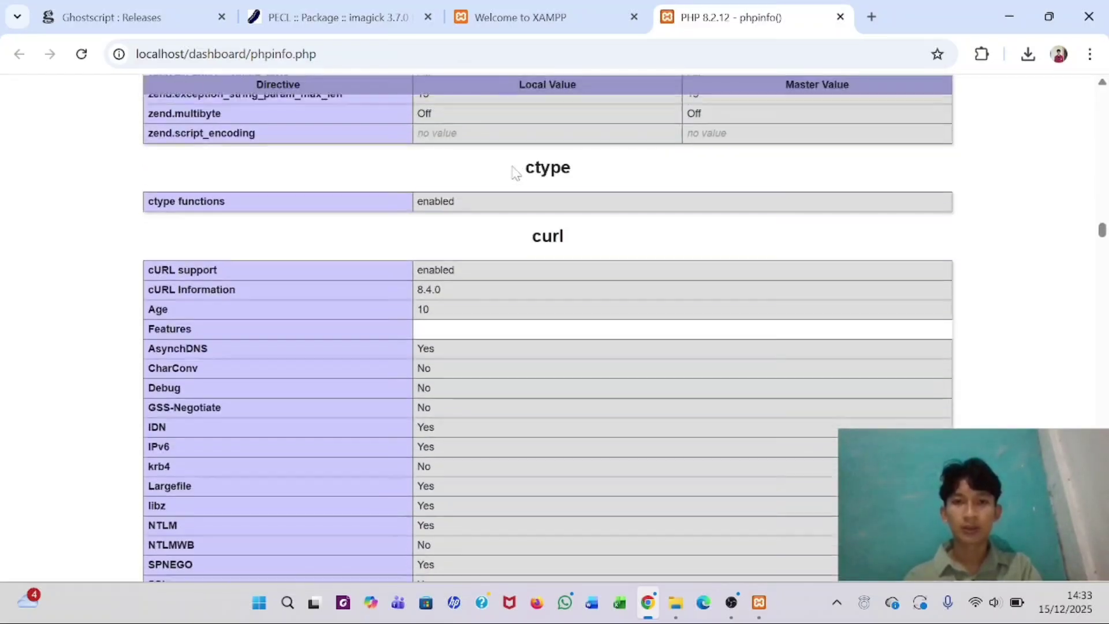
pyautogui.scroll(-20, 514, 170)
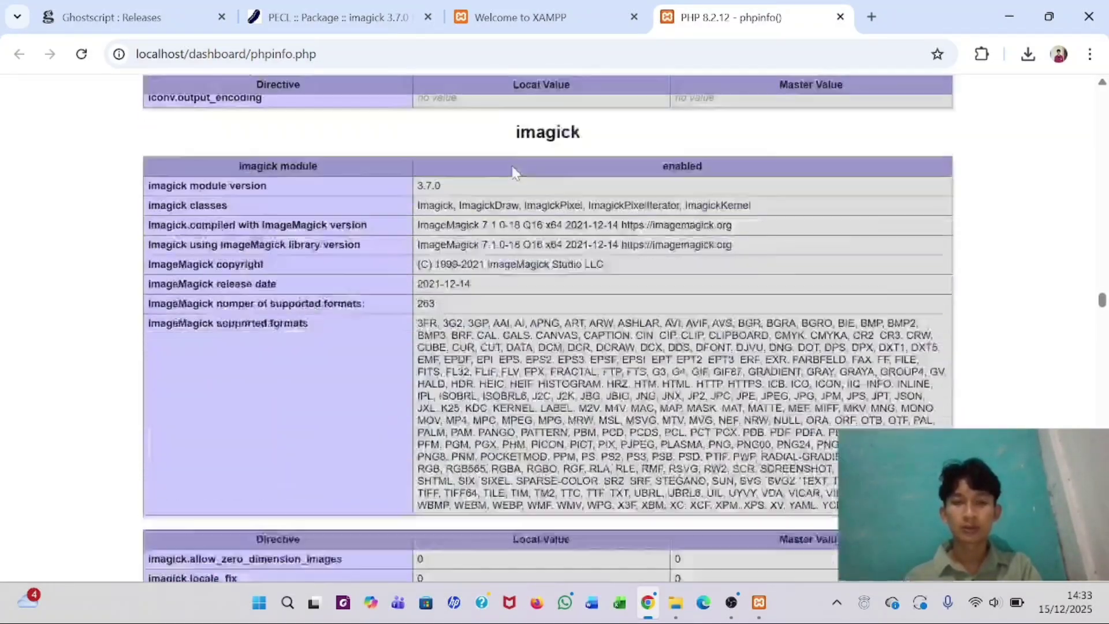
pyautogui.scroll(3, 514, 170)
pyautogui.scroll(-3, 514, 170)
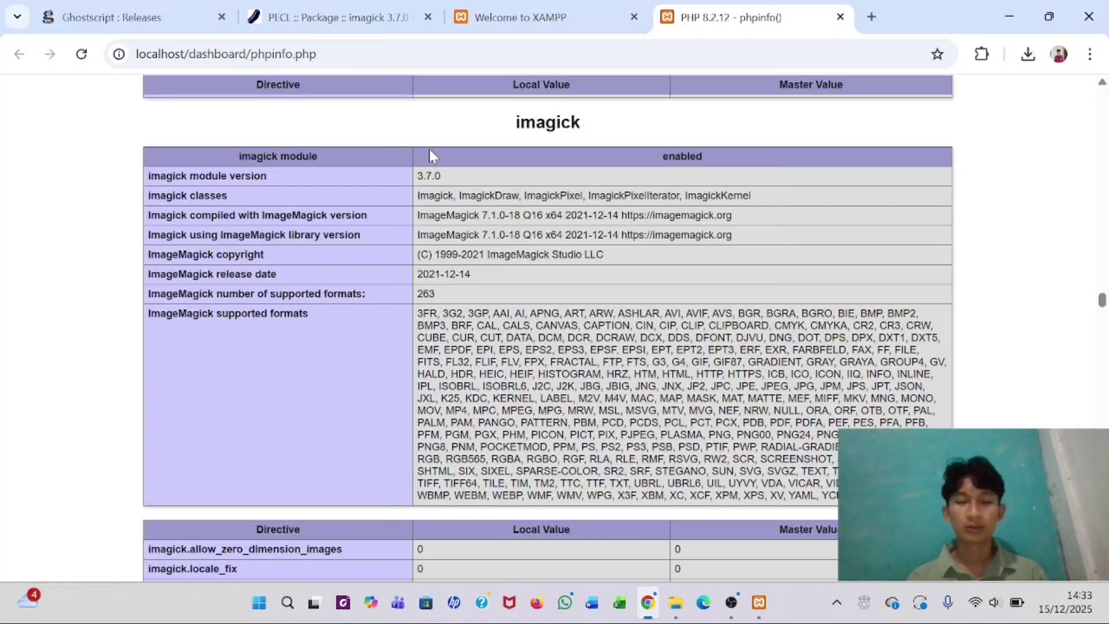
pyautogui.scroll(-1, 547, 328)
pyautogui.scroll(1, 548, 327)
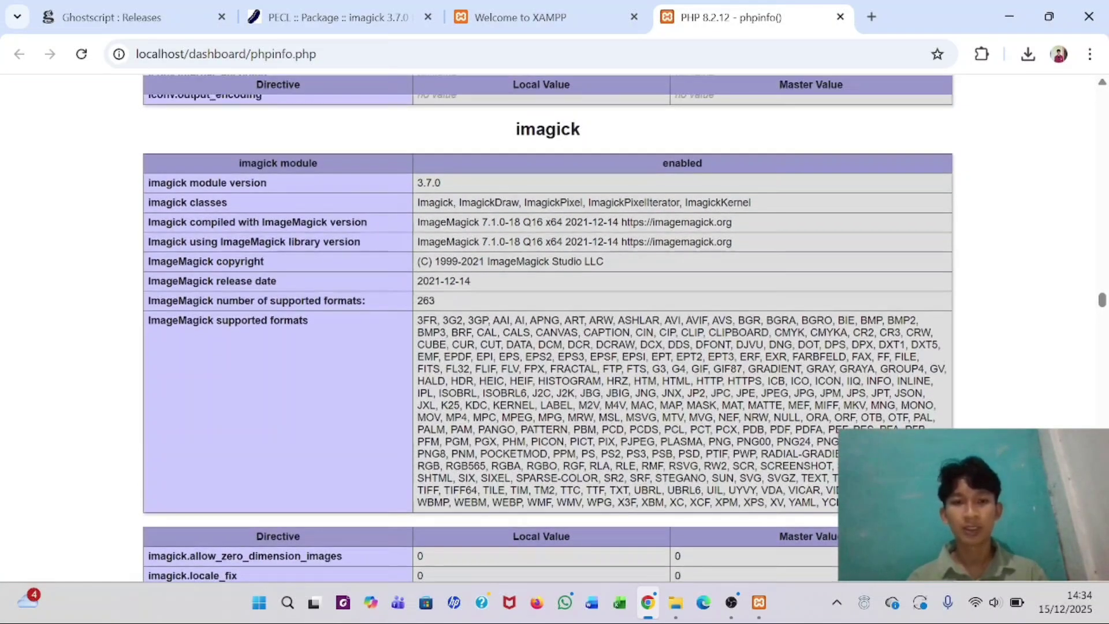
pyautogui.scroll(-1, 547, 327)
pyautogui.scroll(1, 696, 545)
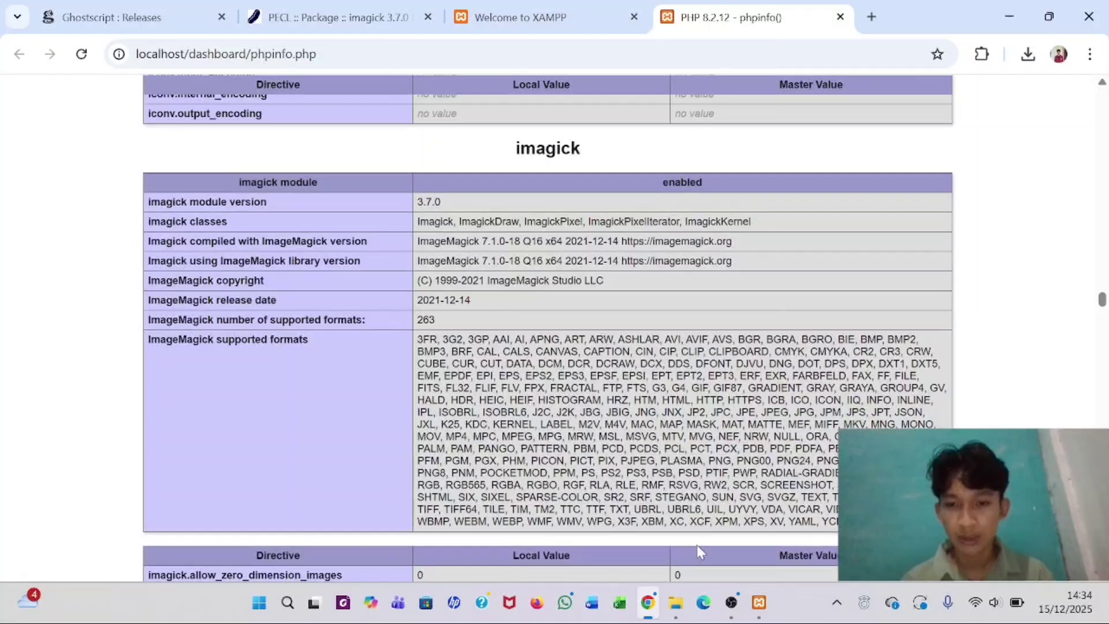
# - Launch the ImageMagick-7.1.2-3-Q16-HDRI-x64-dll installer from the OMEKA folder
pyautogui.click(675, 603)
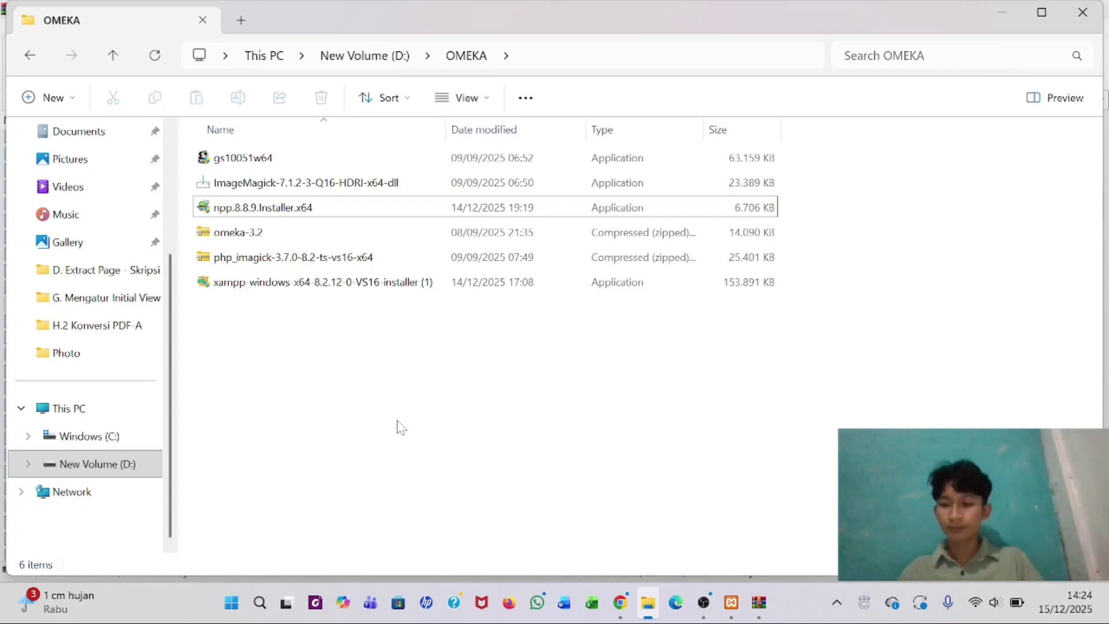
pyautogui.click(335, 183)
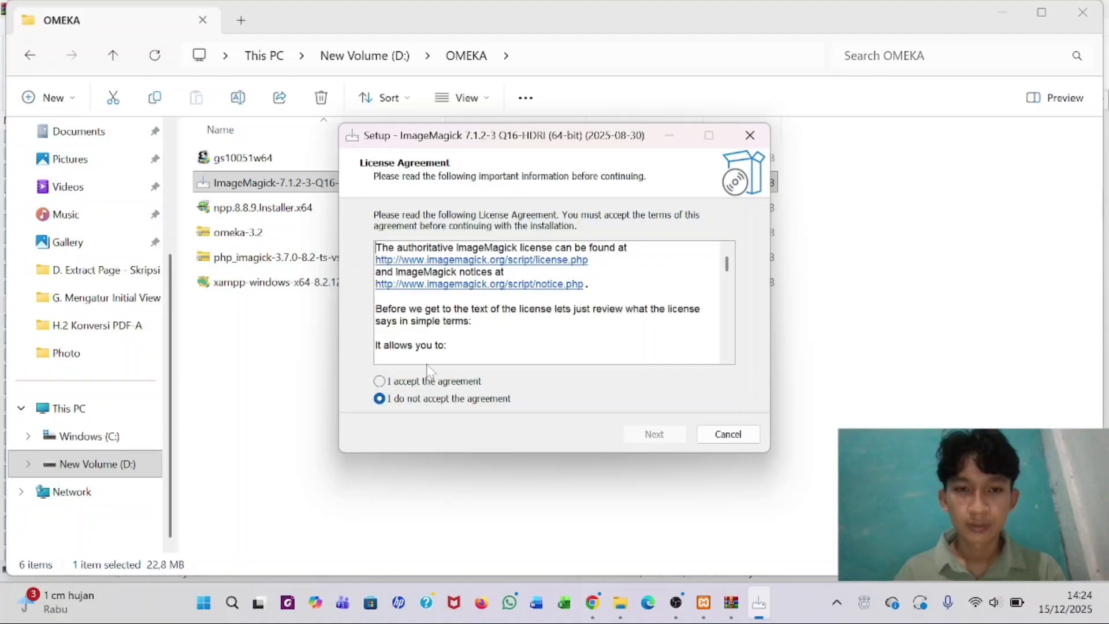
# - Install ImageMagick 7.1.2-3 with system path and legacy utilities, skipping index.html at the end
pyautogui.click(380, 382)
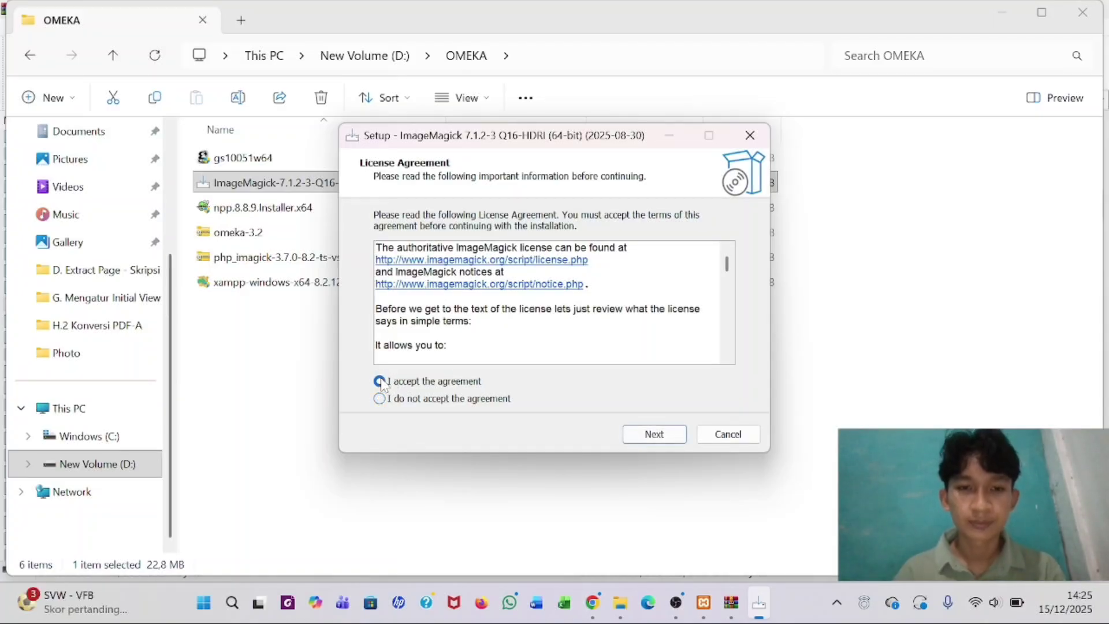
pyautogui.click(658, 435)
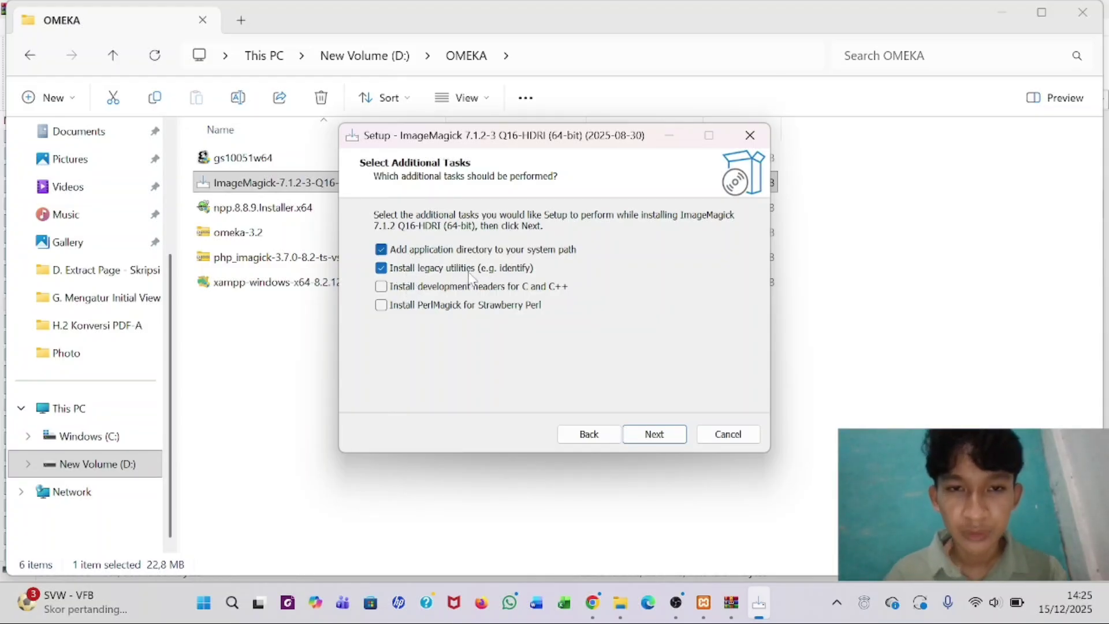
pyautogui.click(653, 435)
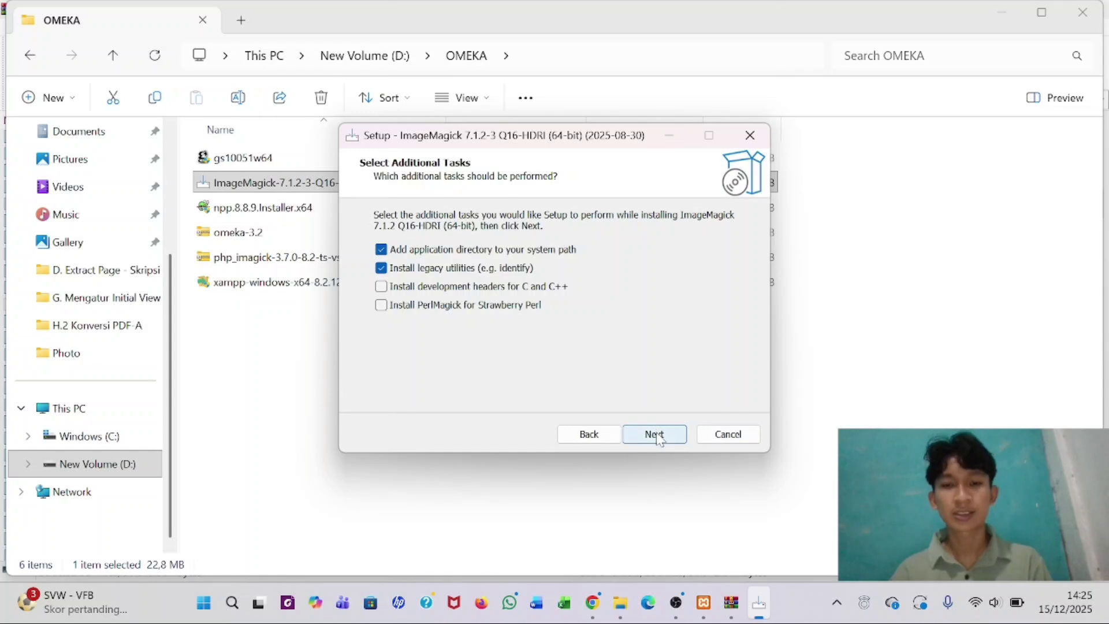
pyautogui.click(657, 435)
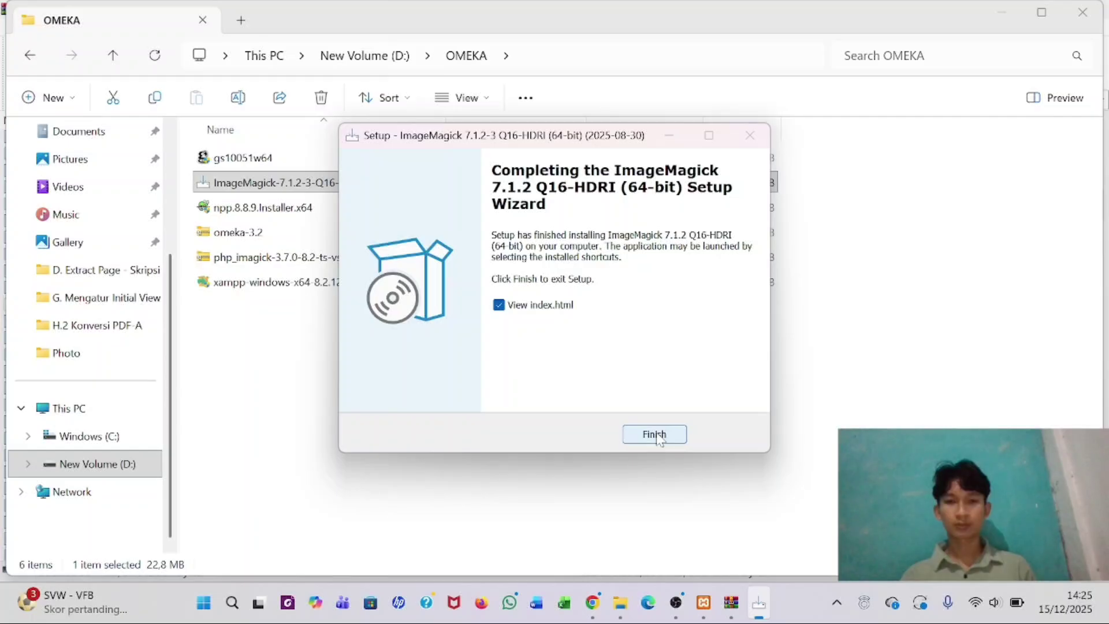
pyautogui.click(499, 306)
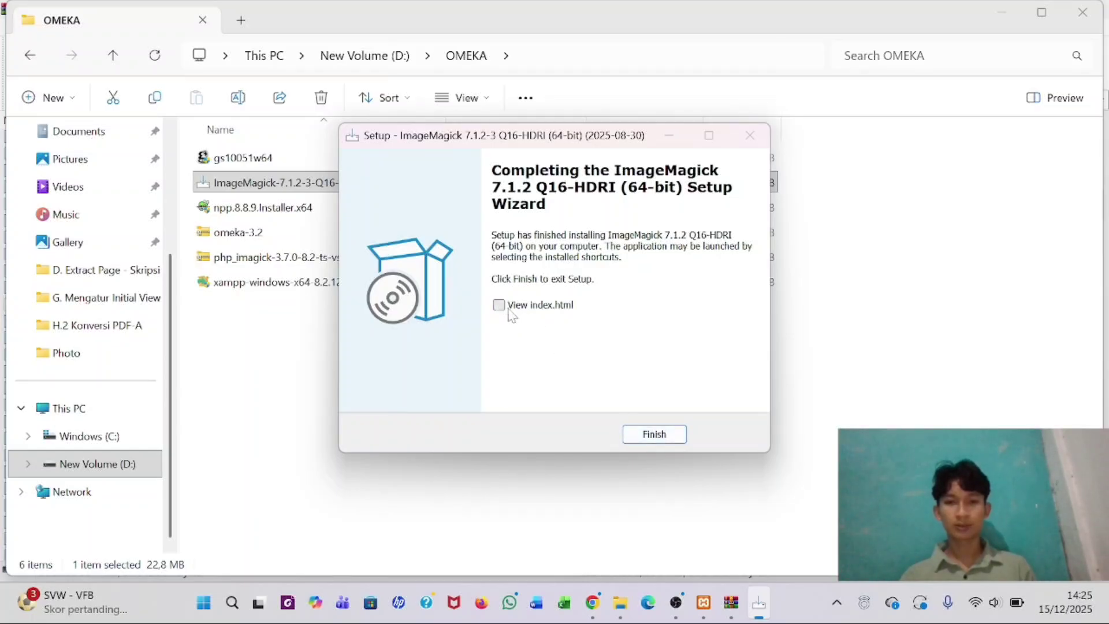
pyautogui.click(655, 434)
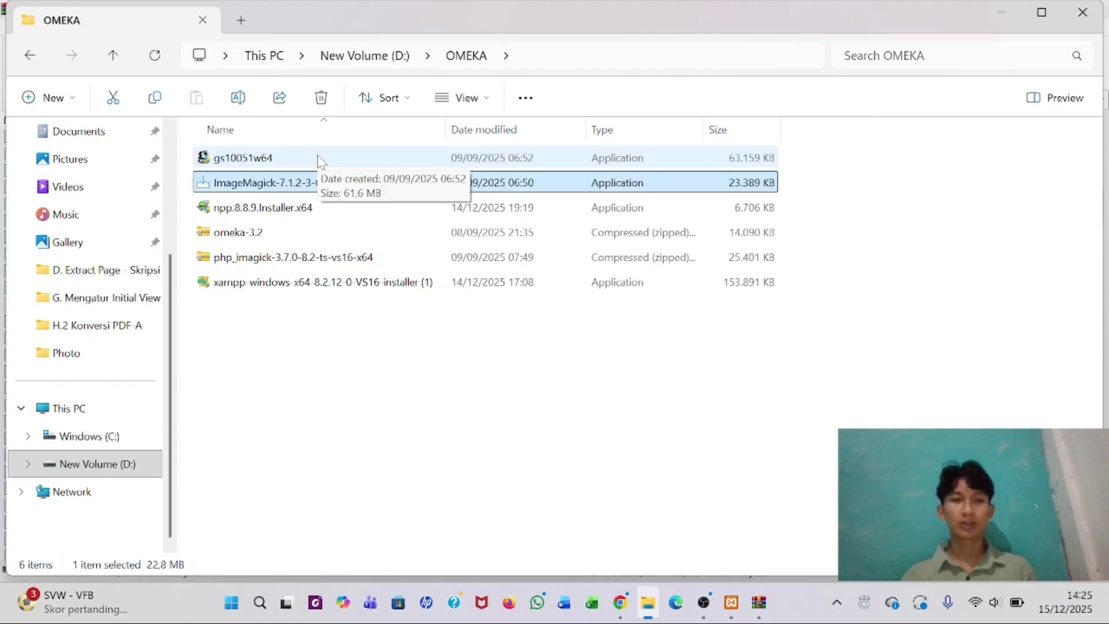
# - Run the gs10051w64 setup and uninstall the existing Ghostscript 10.05.1
pyautogui.doubleClick(318, 159)
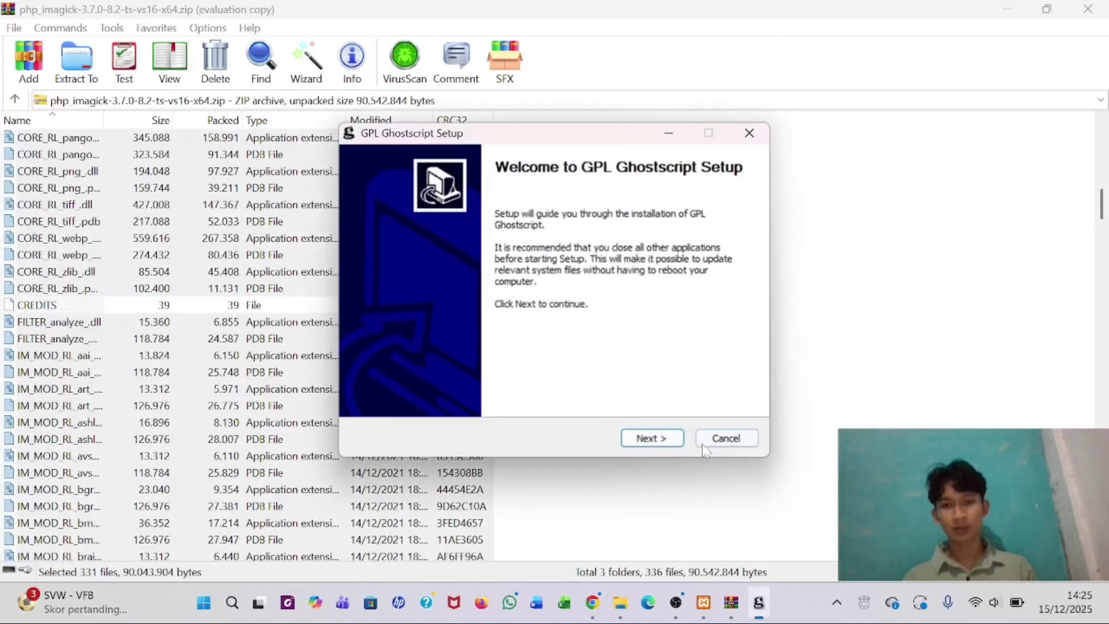
pyautogui.click(671, 440)
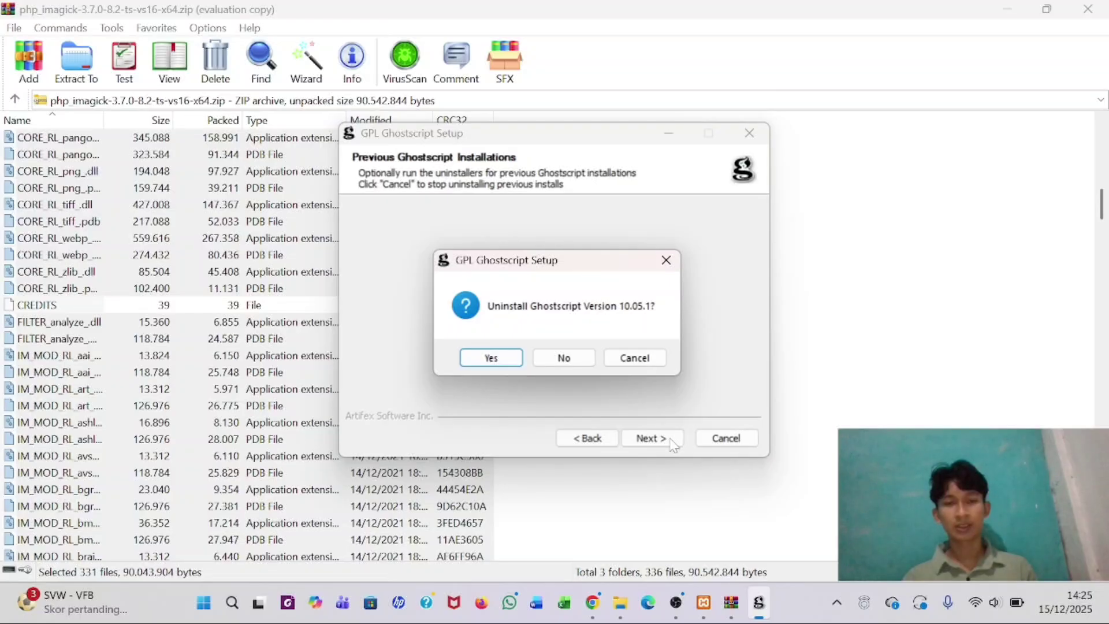
pyautogui.click(491, 357)
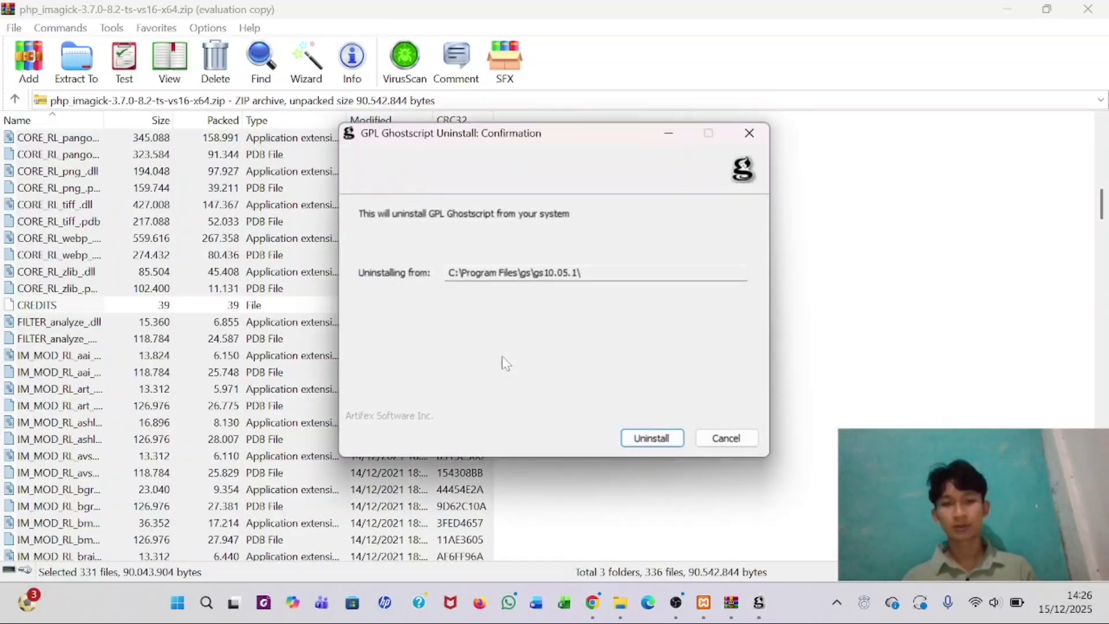
pyautogui.click(651, 438)
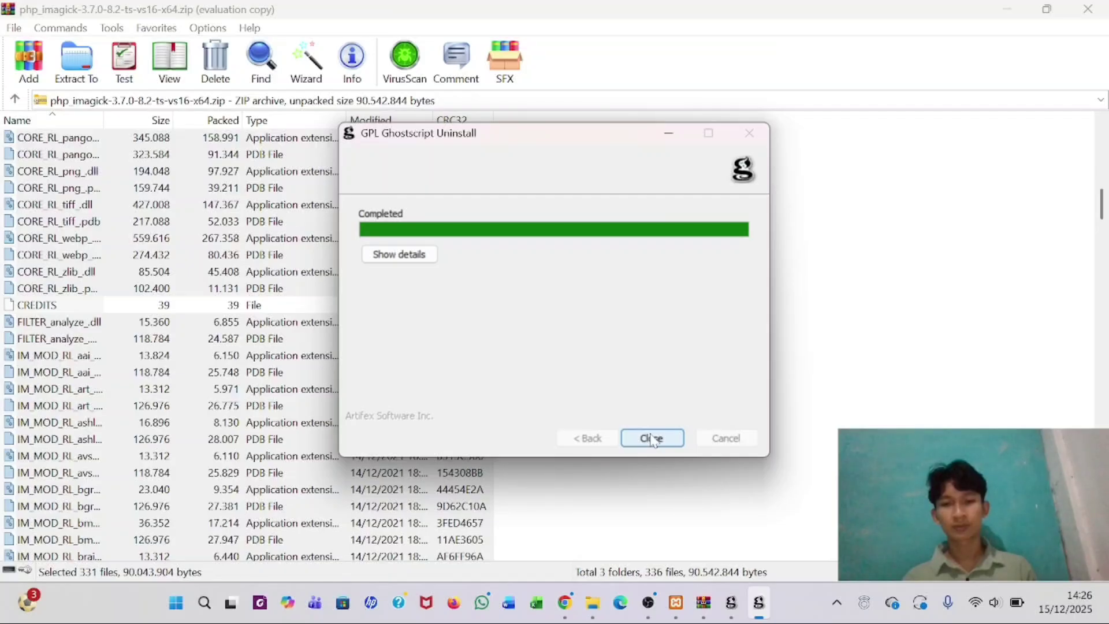
pyautogui.click(648, 442)
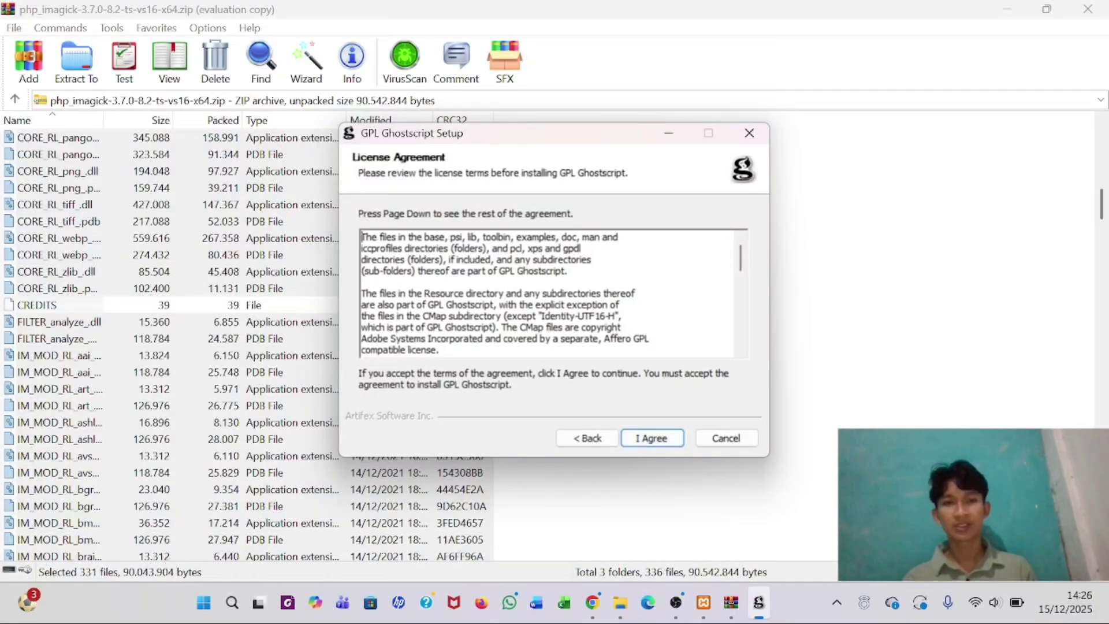
# - Install Ghostscript into the default folder, then close the php_imagick archive window
pyautogui.click(651, 441)
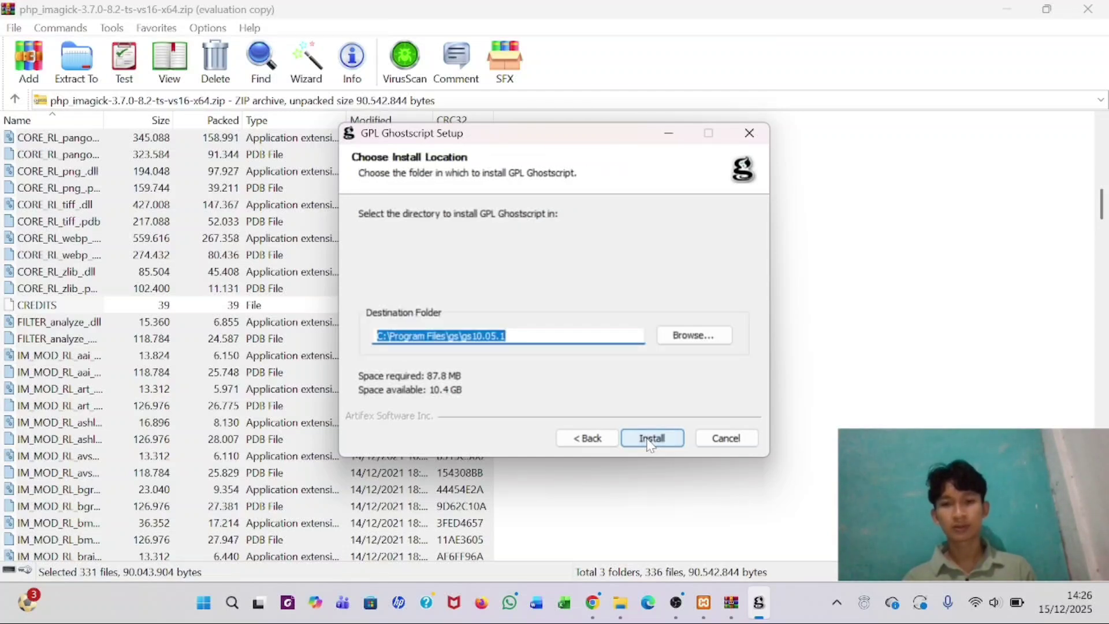
pyautogui.click(649, 440)
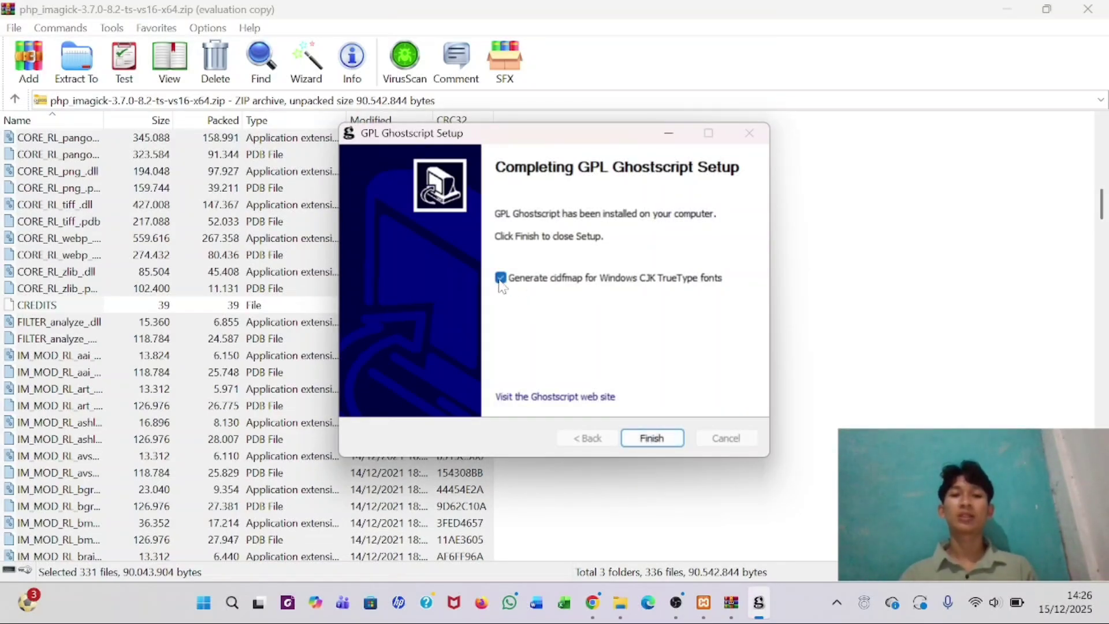
pyautogui.click(659, 438)
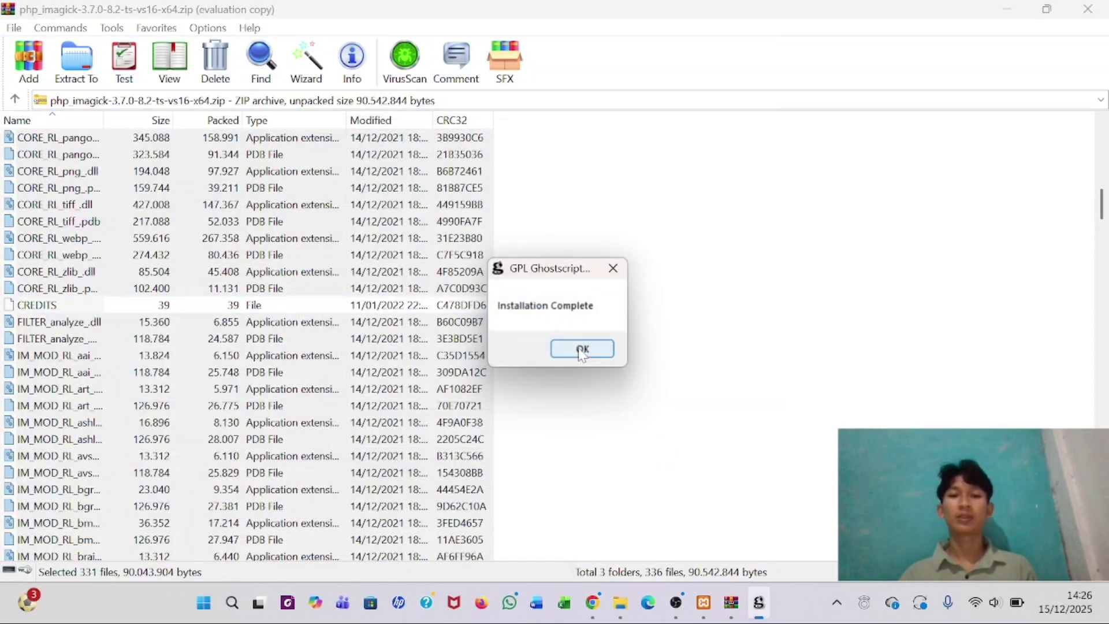
pyautogui.click(582, 349)
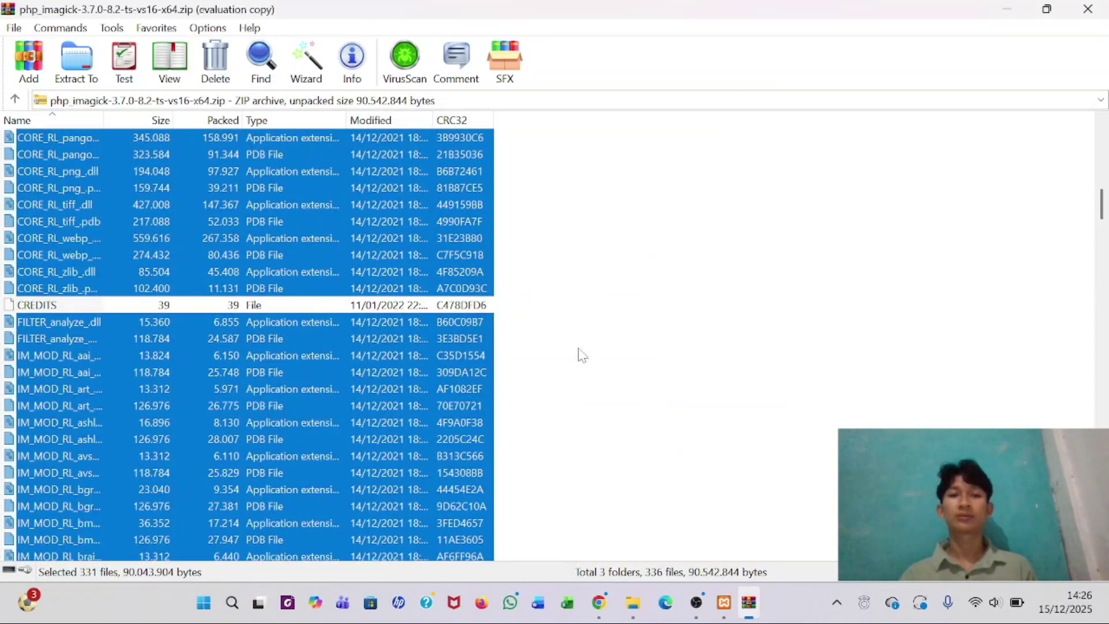
pyautogui.click(1089, 9)
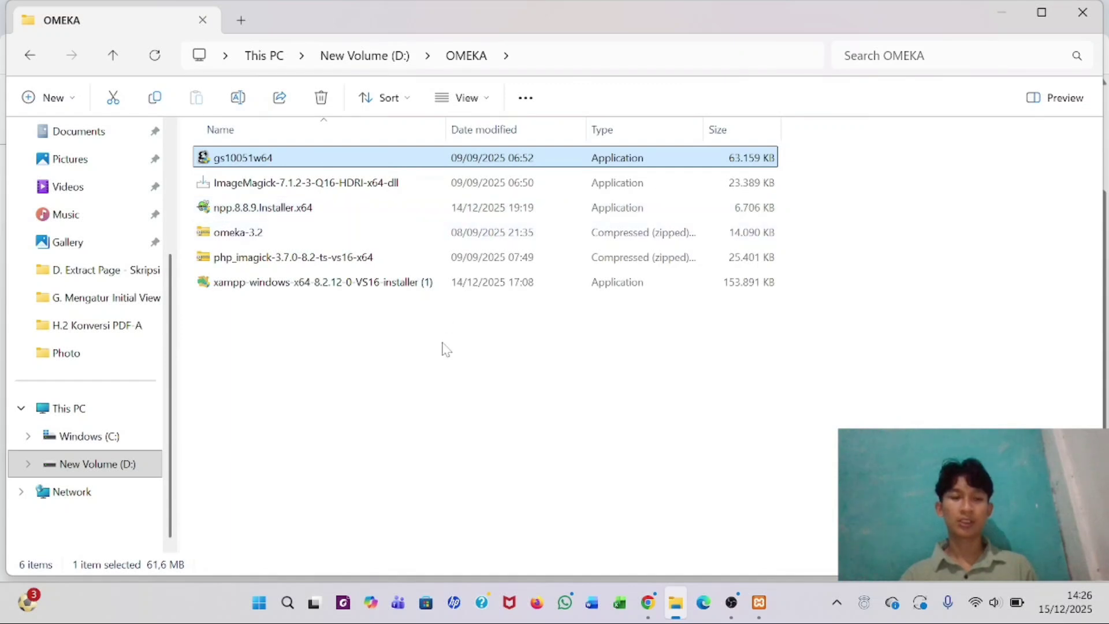
# - Open omeka-3.2.zip in WinRAR and bring up the menu for its omeka-3.2 folder
pyautogui.click(314, 233)
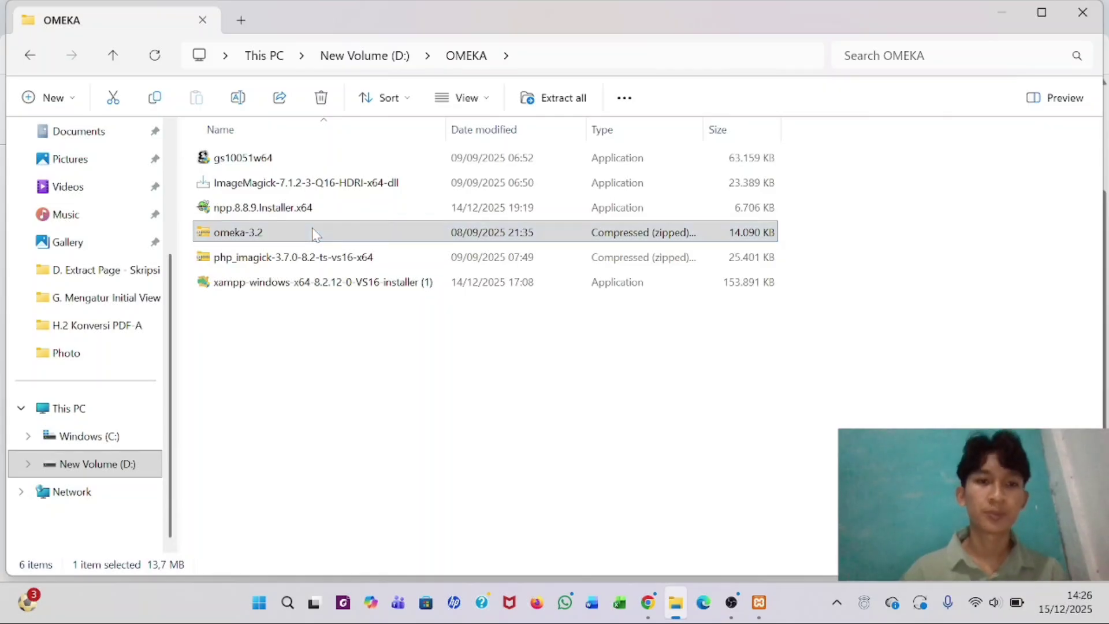
pyautogui.rightClick(315, 233)
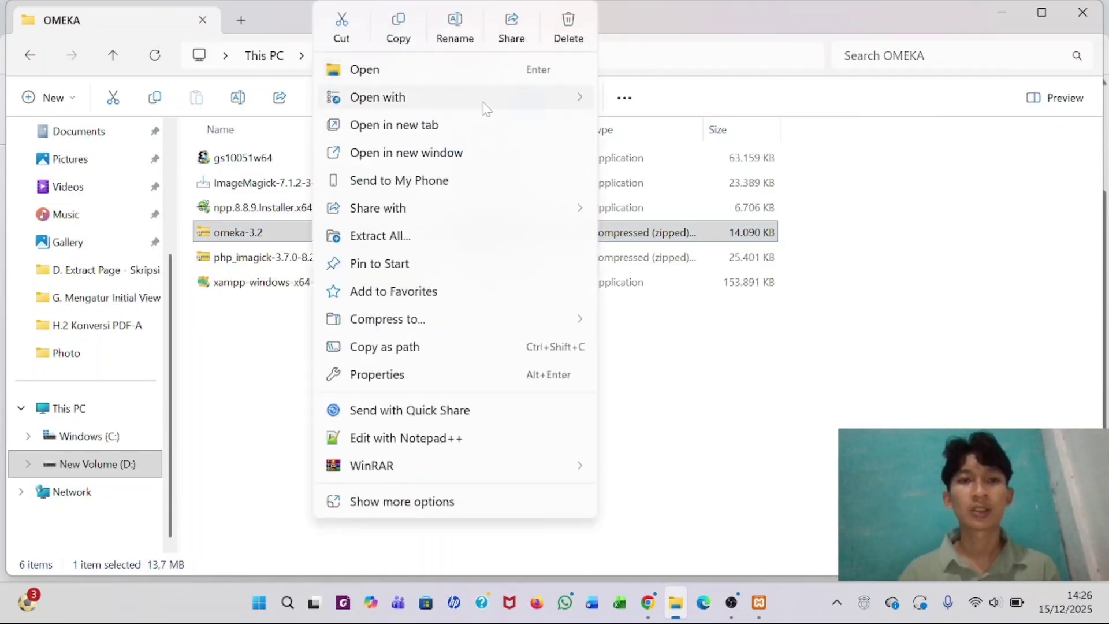
pyautogui.moveTo(485, 99)
pyautogui.click(664, 154)
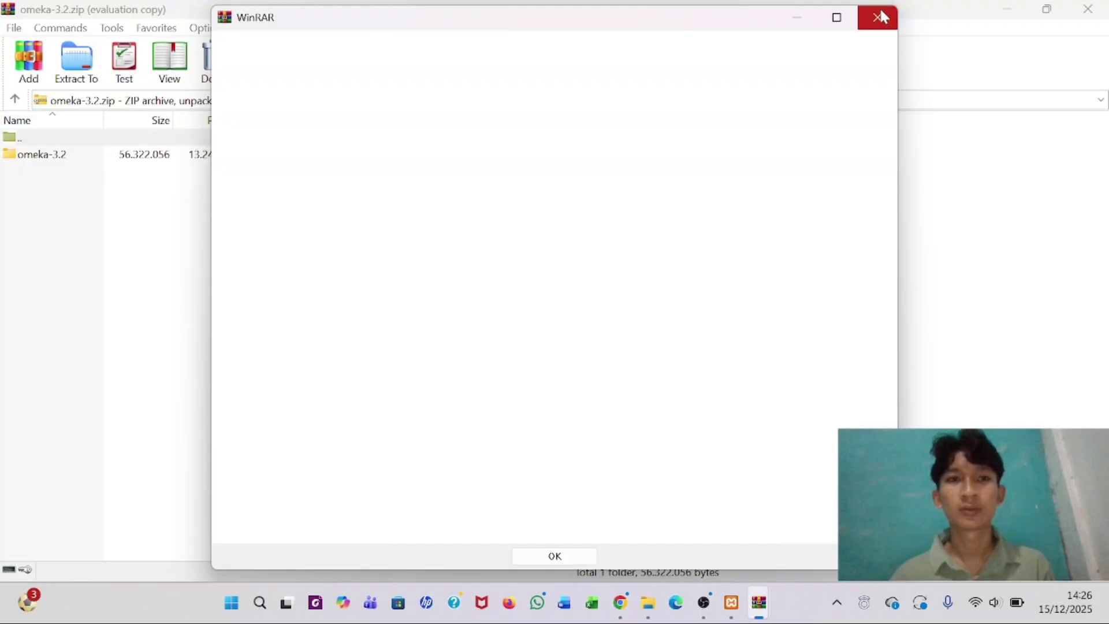
pyautogui.click(880, 17)
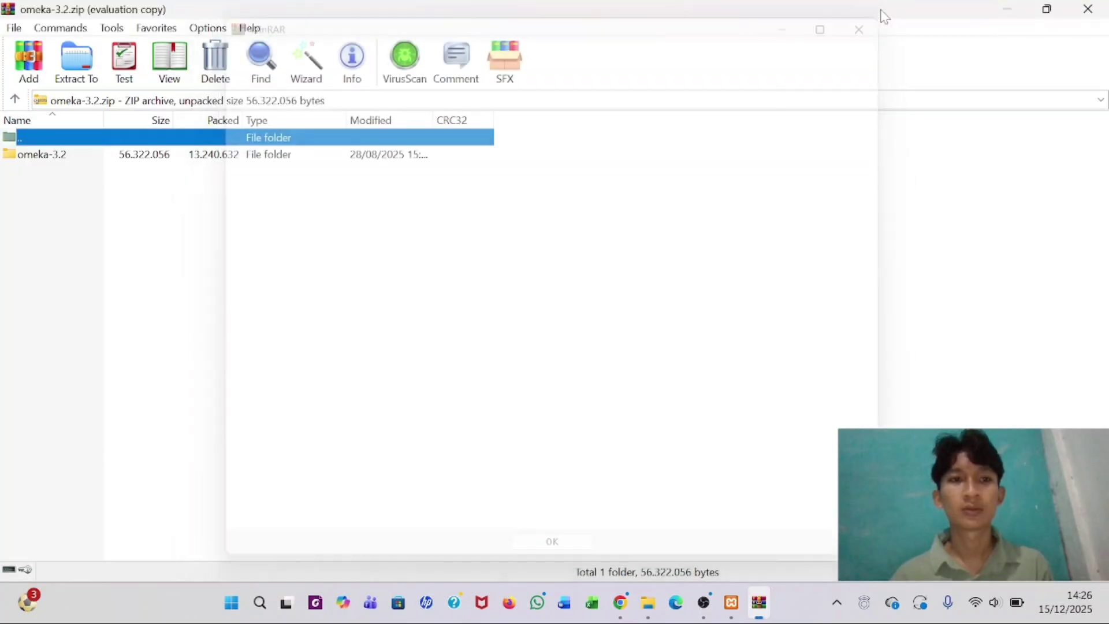
pyautogui.click(203, 156)
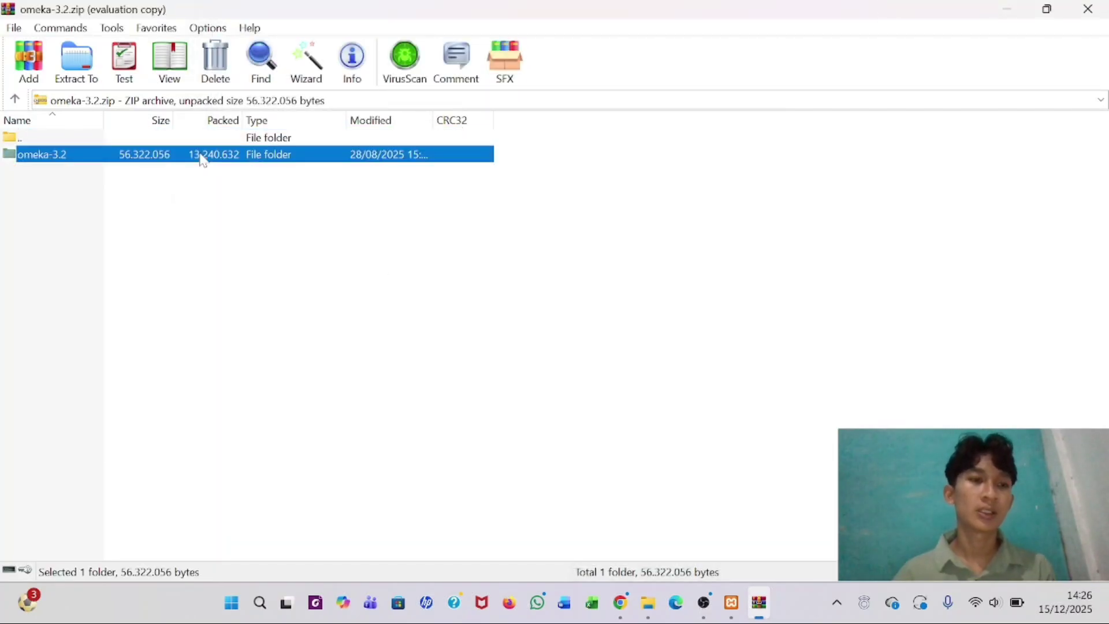
pyautogui.rightClick(68, 155)
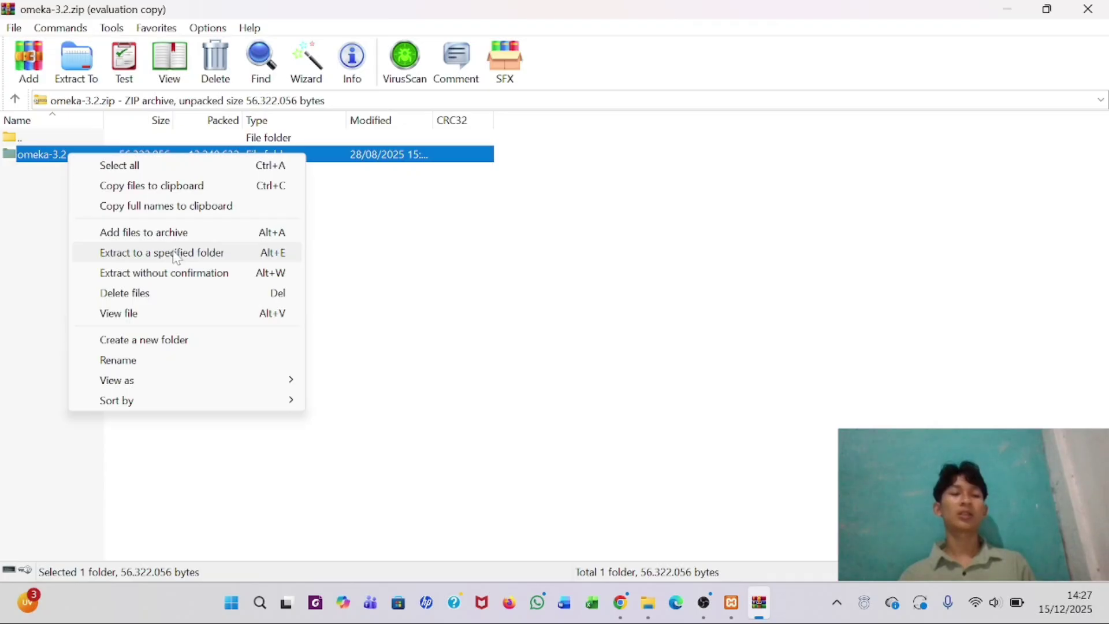
# - Extract the omeka-3.2 folder to C:\xampp\htdocs, then close WinRAR
pyautogui.click(120, 258)
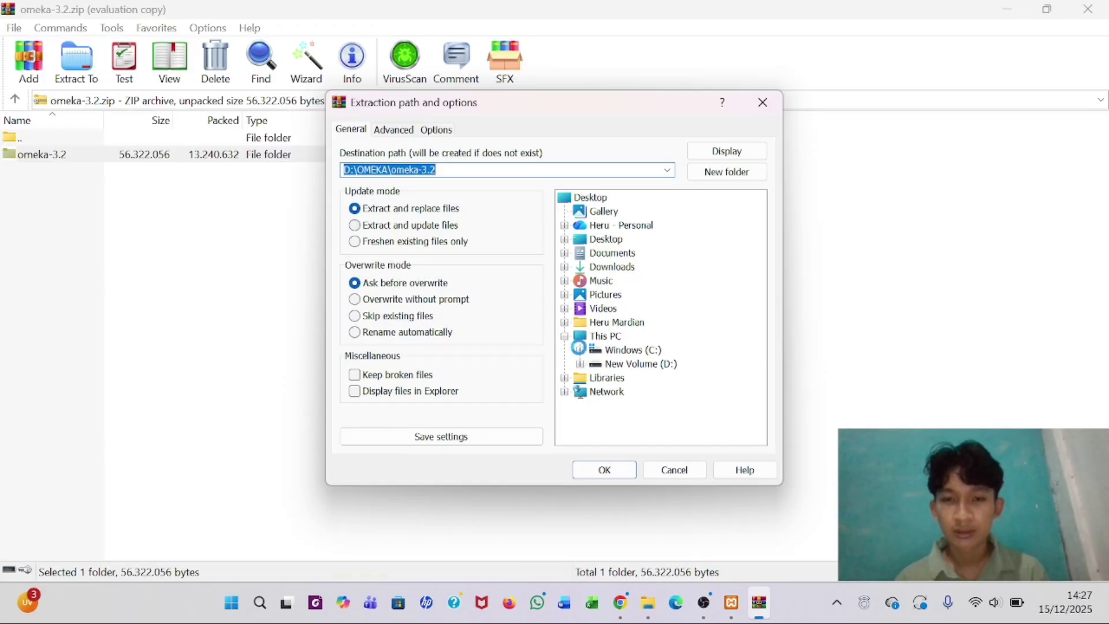
pyautogui.click(581, 351)
pyautogui.scroll(-2, 582, 355)
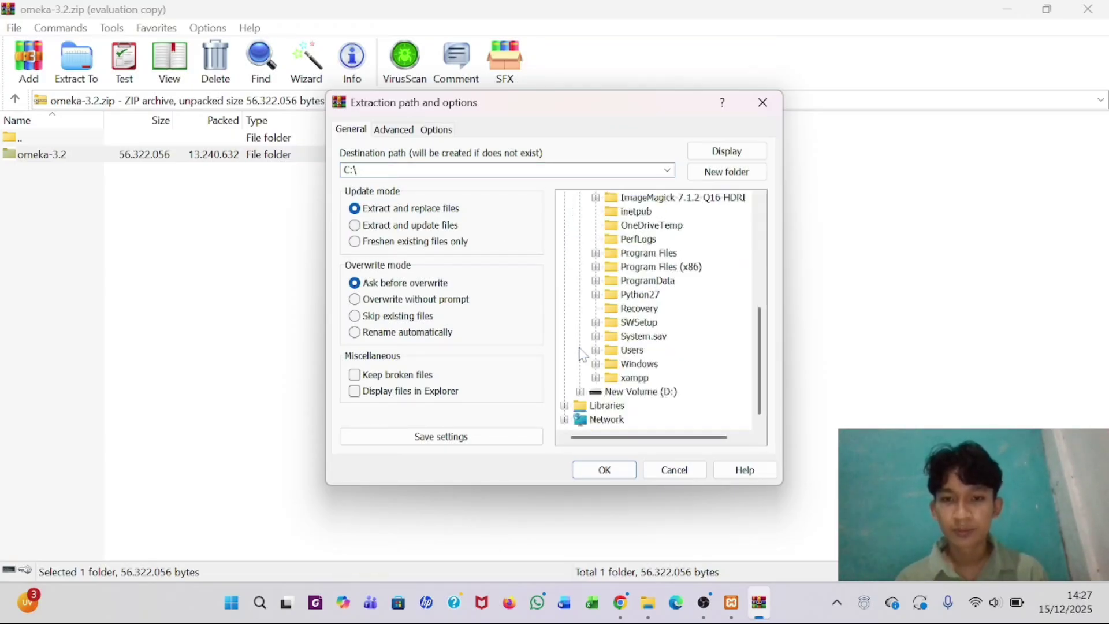
pyautogui.click(597, 379)
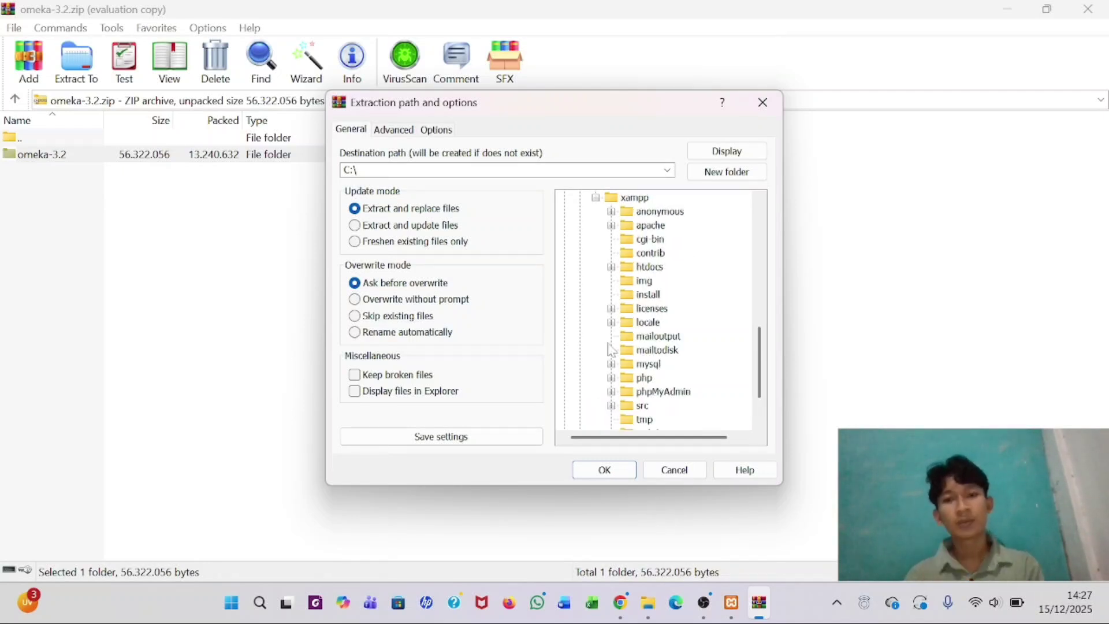
pyautogui.click(641, 268)
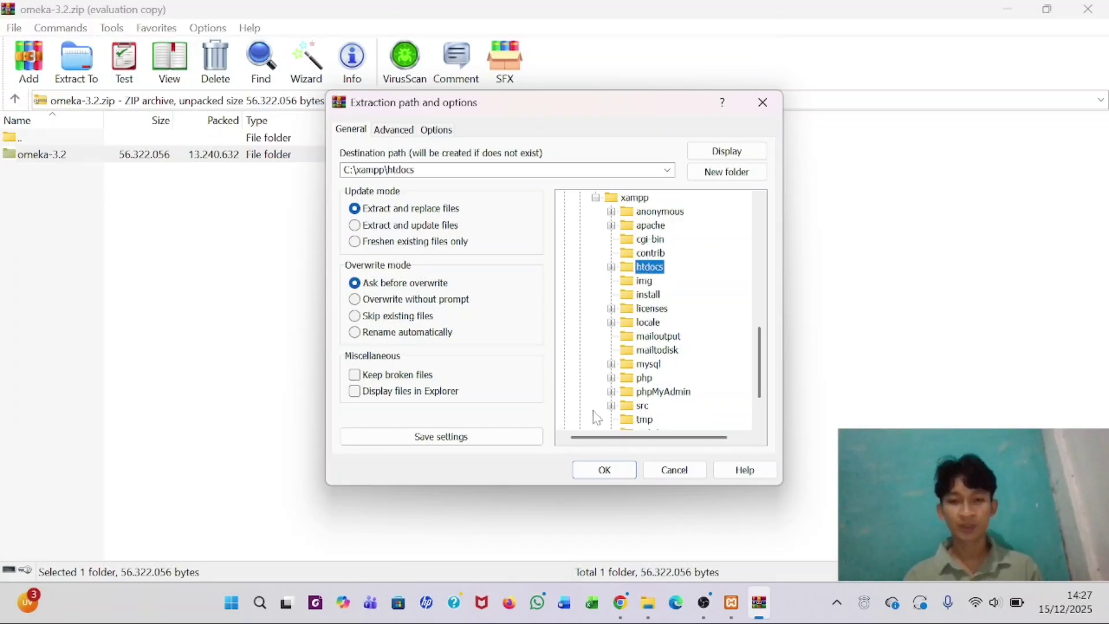
pyautogui.click(604, 471)
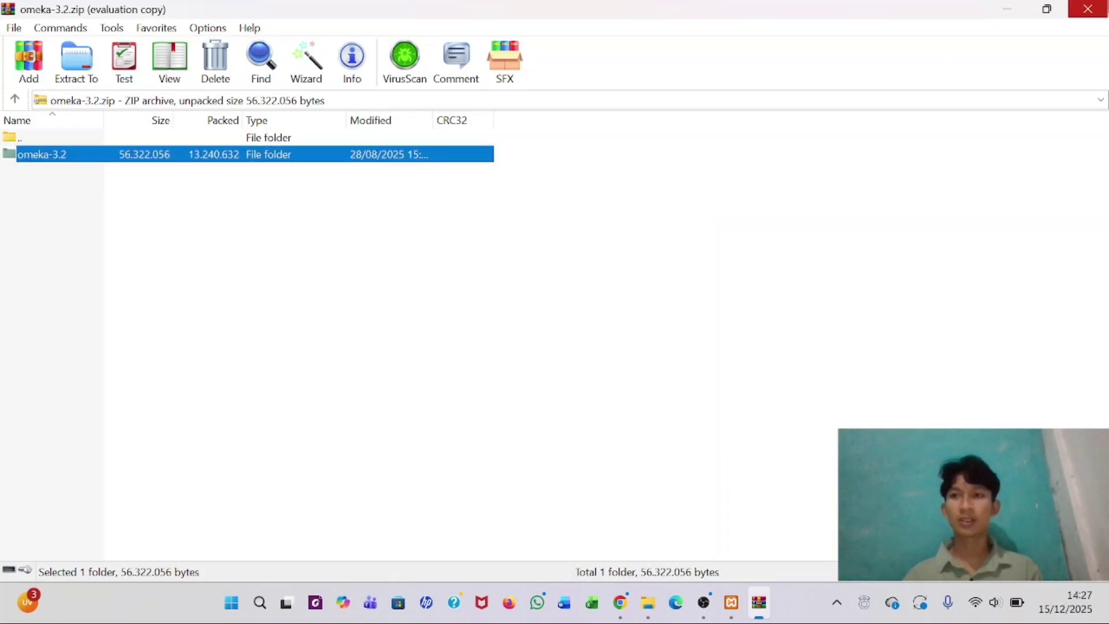
pyautogui.click(1105, 8)
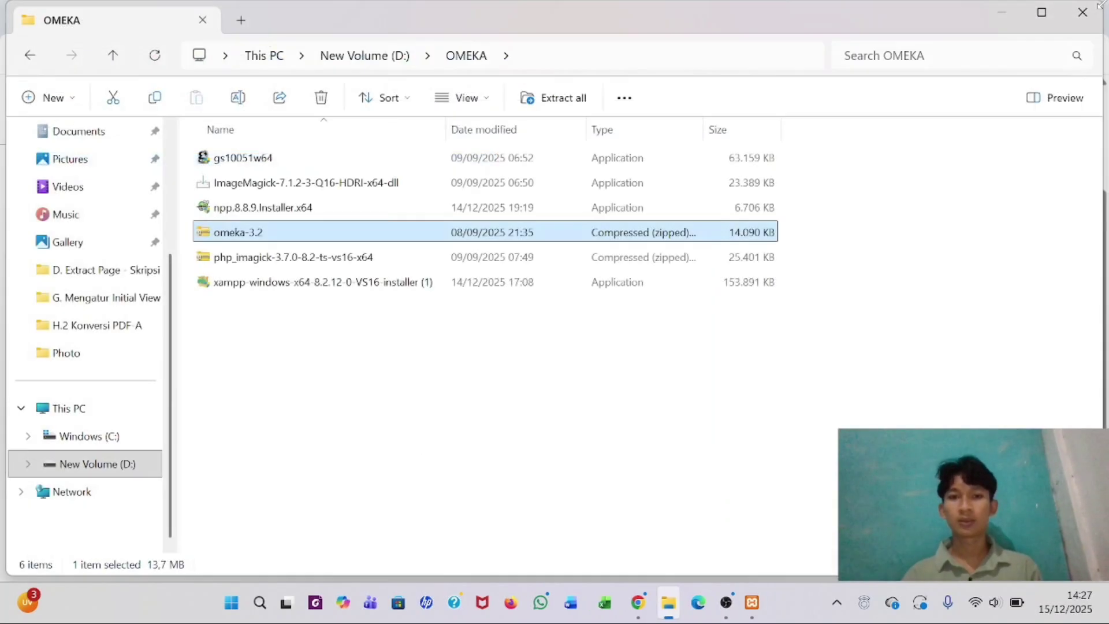
# - Navigate File Explorer to C:\xampp\htdocs to find the extracted files
pyautogui.click(509, 408)
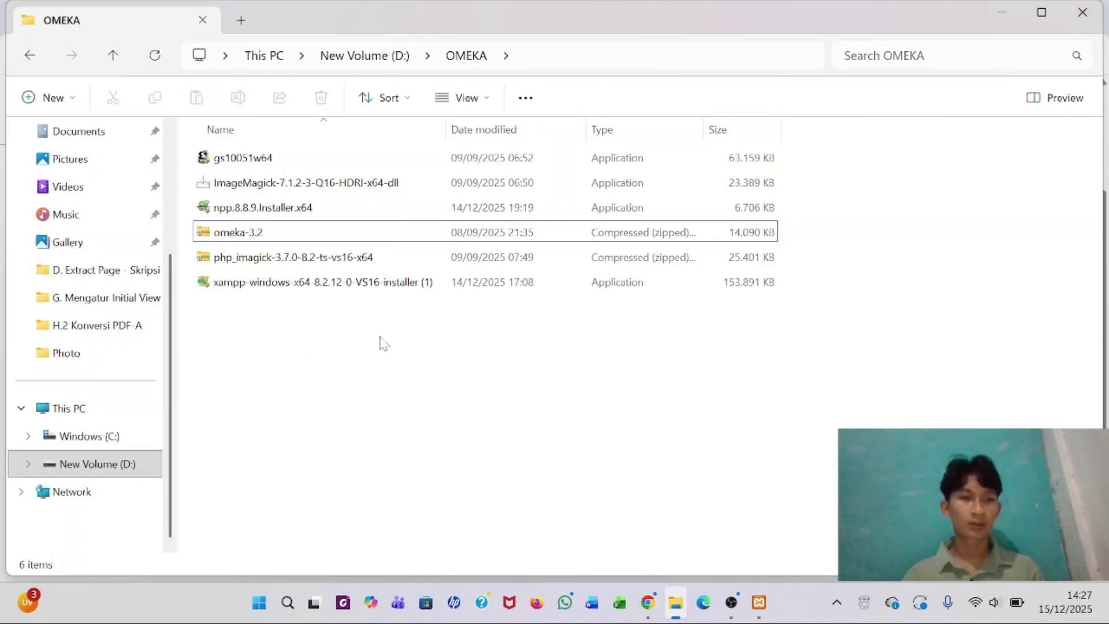
pyautogui.click(107, 441)
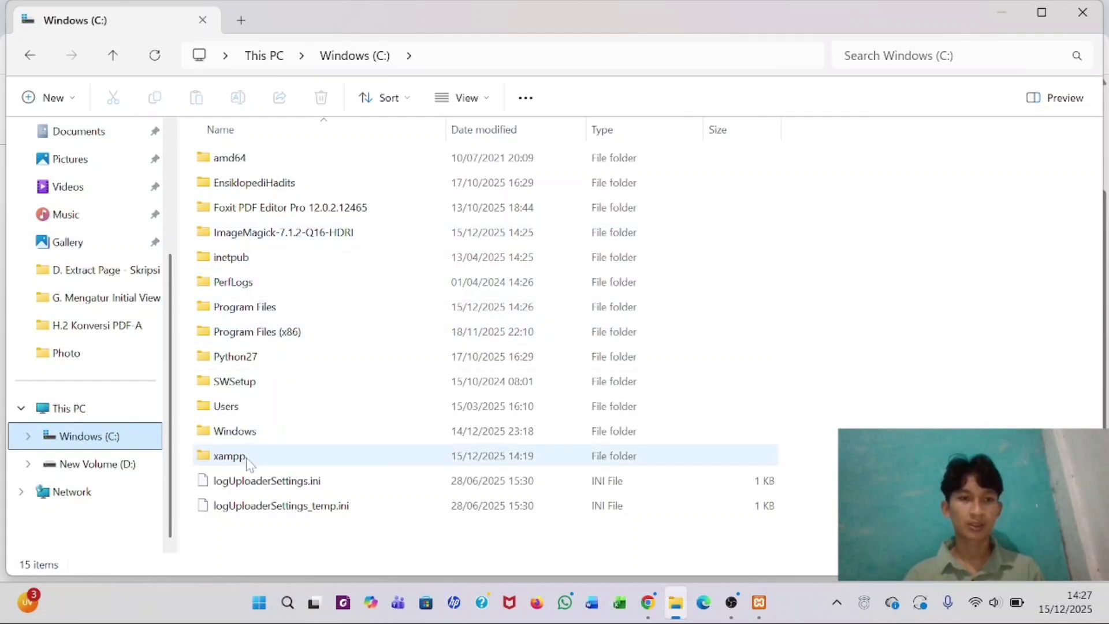
pyautogui.doubleClick(249, 462)
pyautogui.click(279, 256)
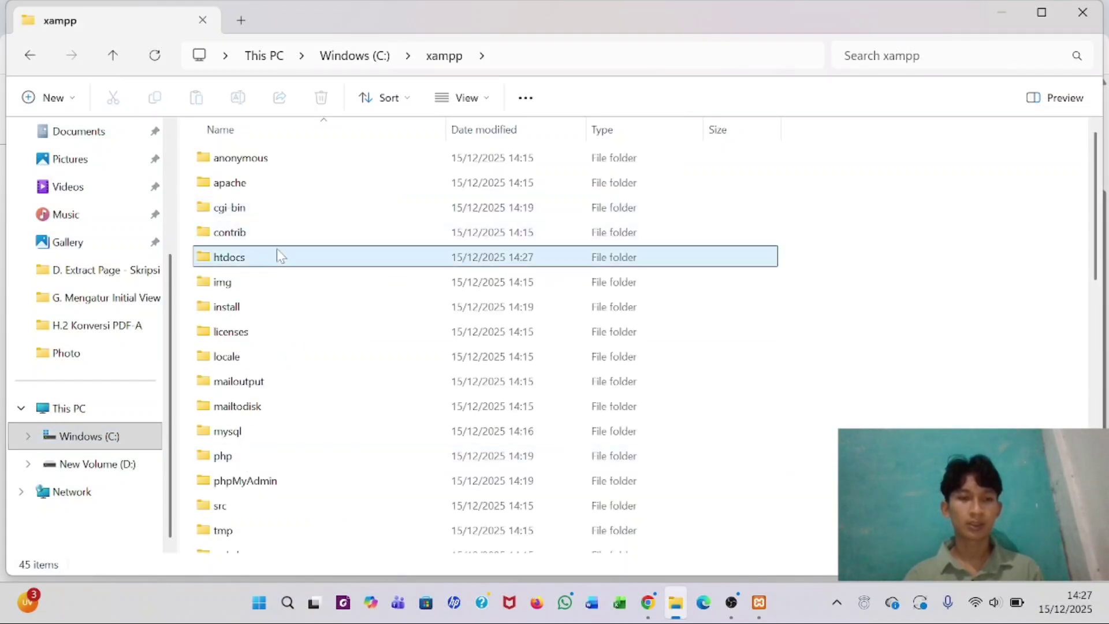
pyautogui.doubleClick(278, 256)
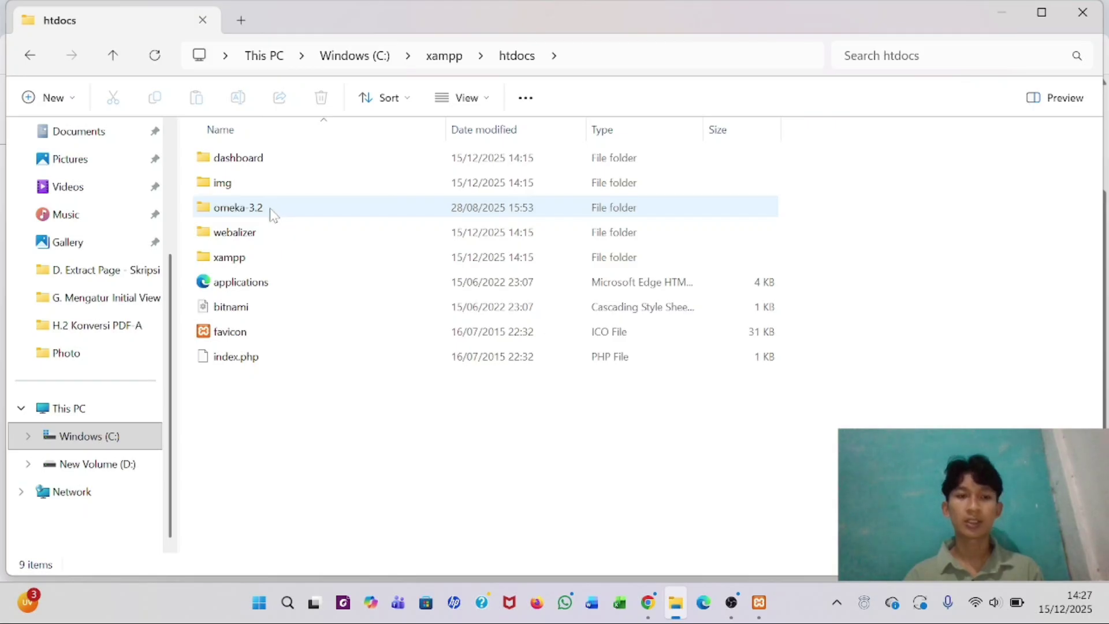
# - Rename the omeka-3.2 folder to omeka by removing the version suffix
pyautogui.moveTo(274, 215)
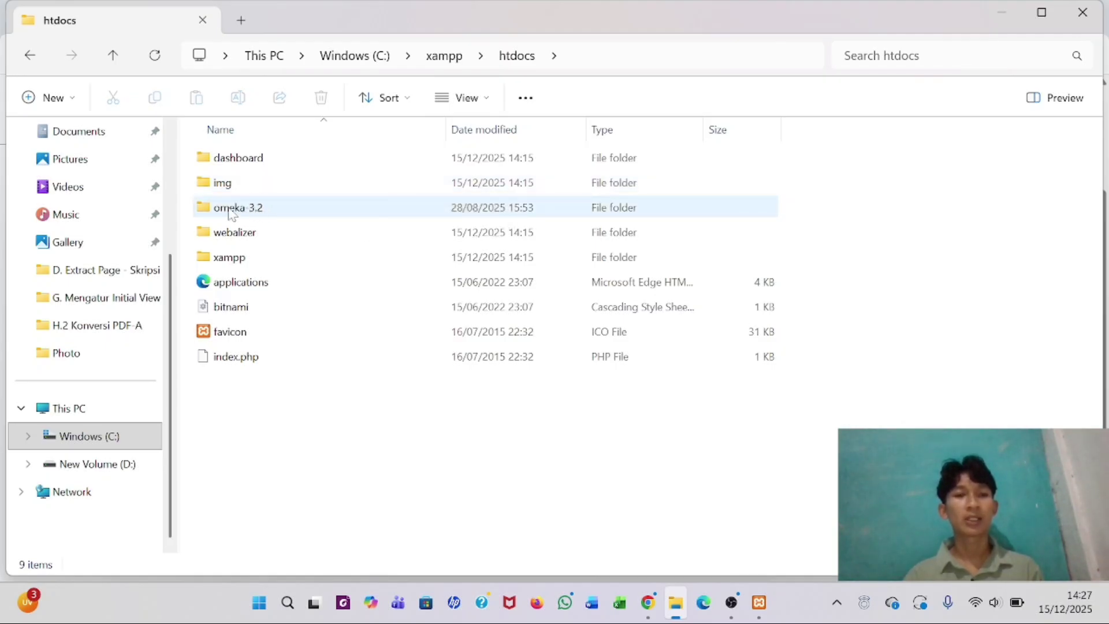
pyautogui.click(281, 209)
pyautogui.click(238, 98)
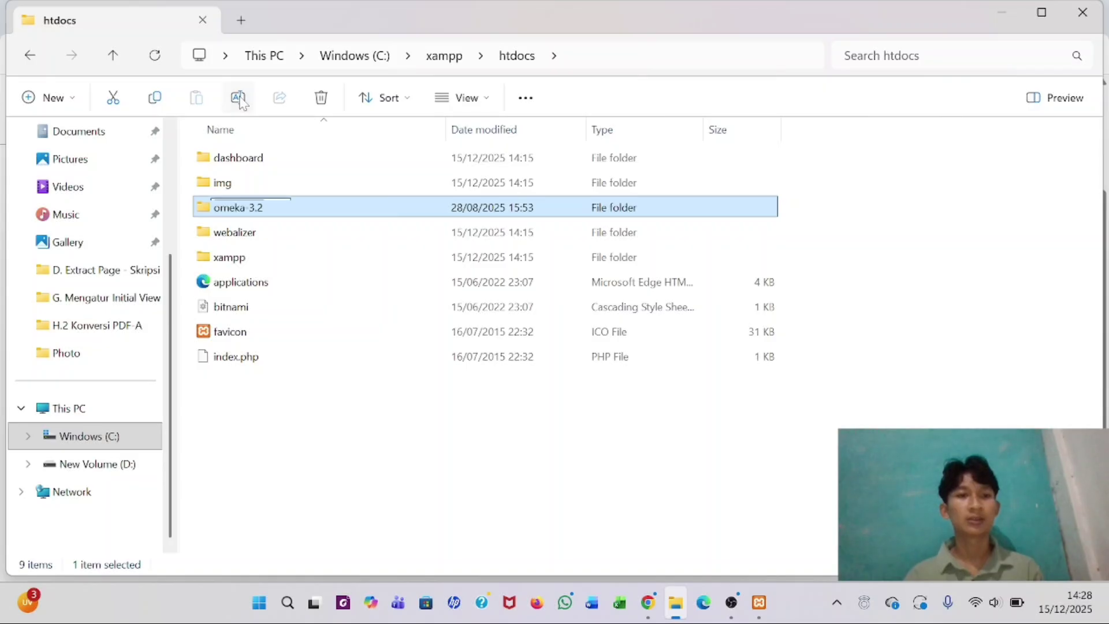
pyautogui.press('End')
pyautogui.press('BackSpace')
pyautogui.press('BackSpace')
pyautogui.press('BackSpace')
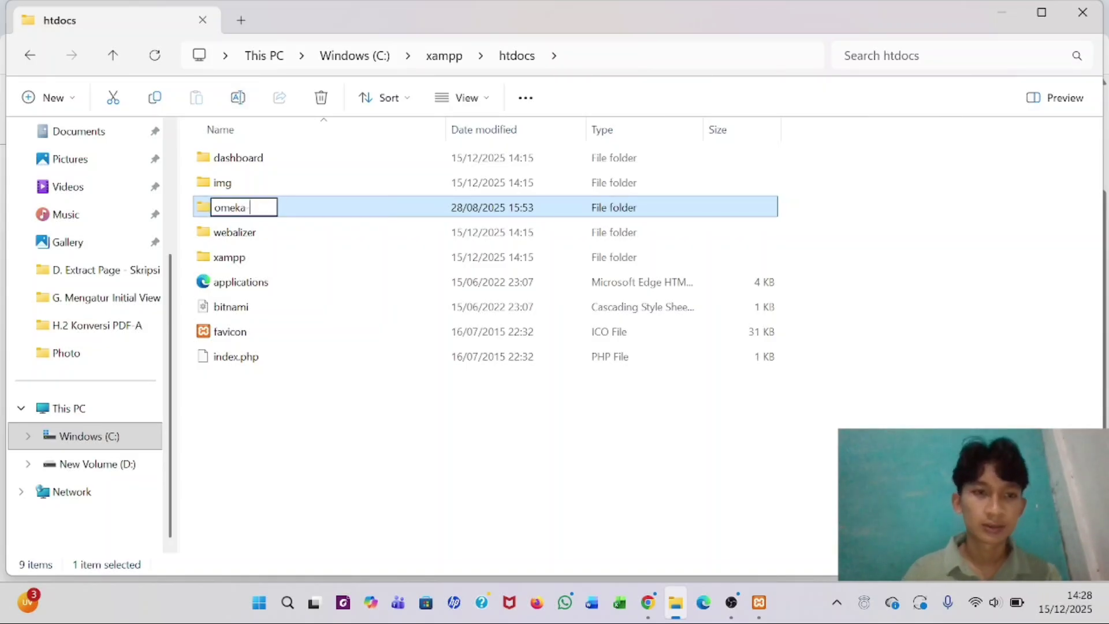
pyautogui.press('BackSpace')
pyautogui.press('Return')
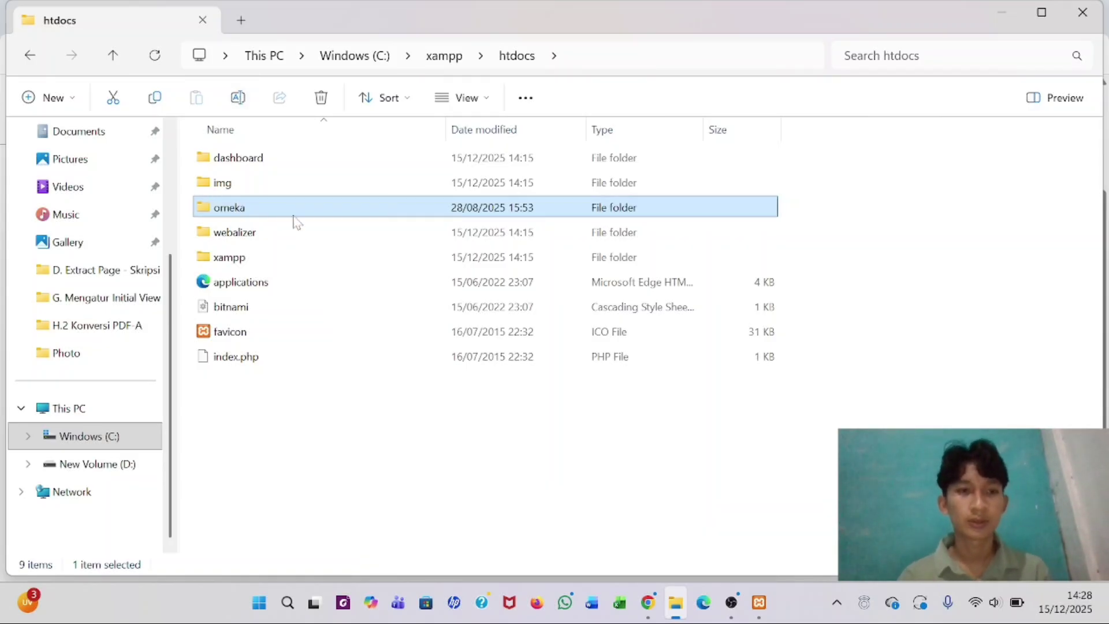
pyautogui.click(306, 232)
pyautogui.click(299, 211)
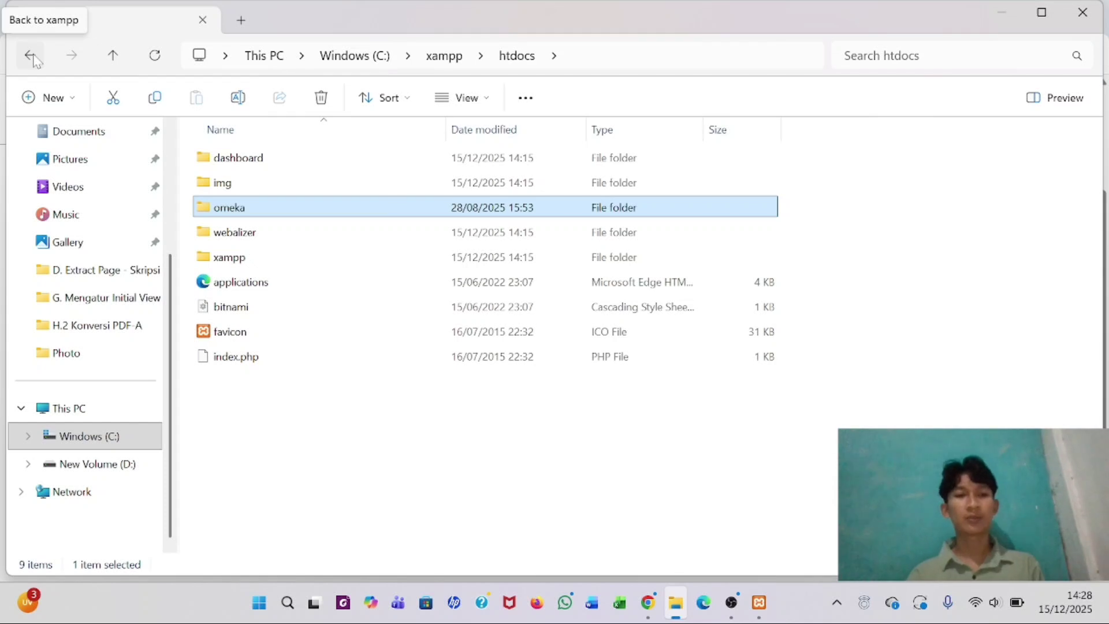
# - Browse into omeka\application\libraries\Omeka\File\Derivative\Strategy in File Explorer
pyautogui.doubleClick(364, 209)
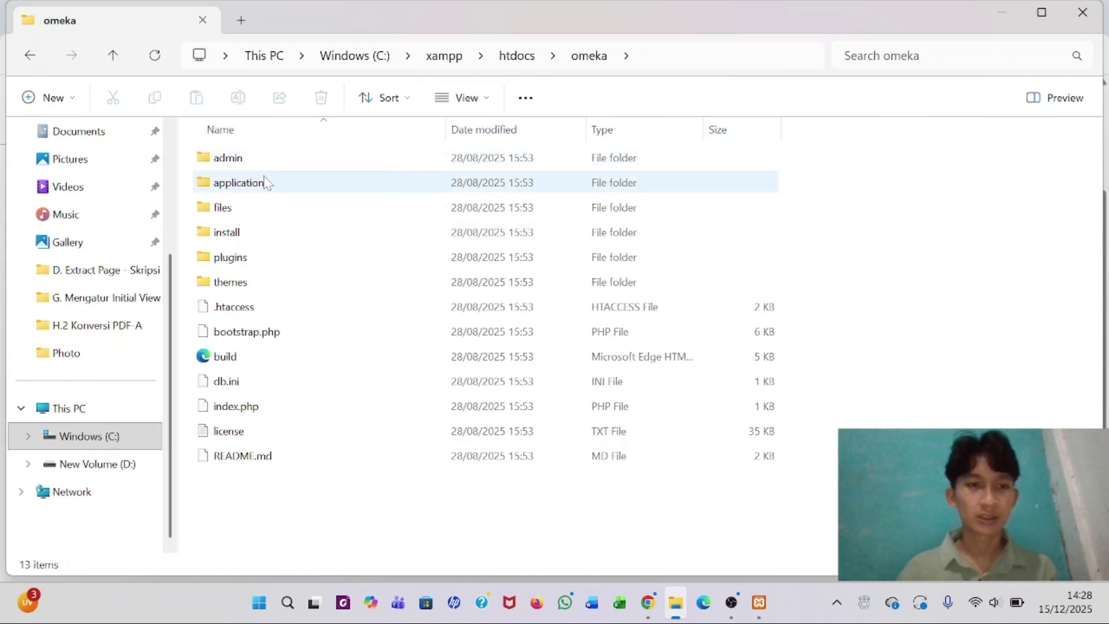
pyautogui.moveTo(266, 183)
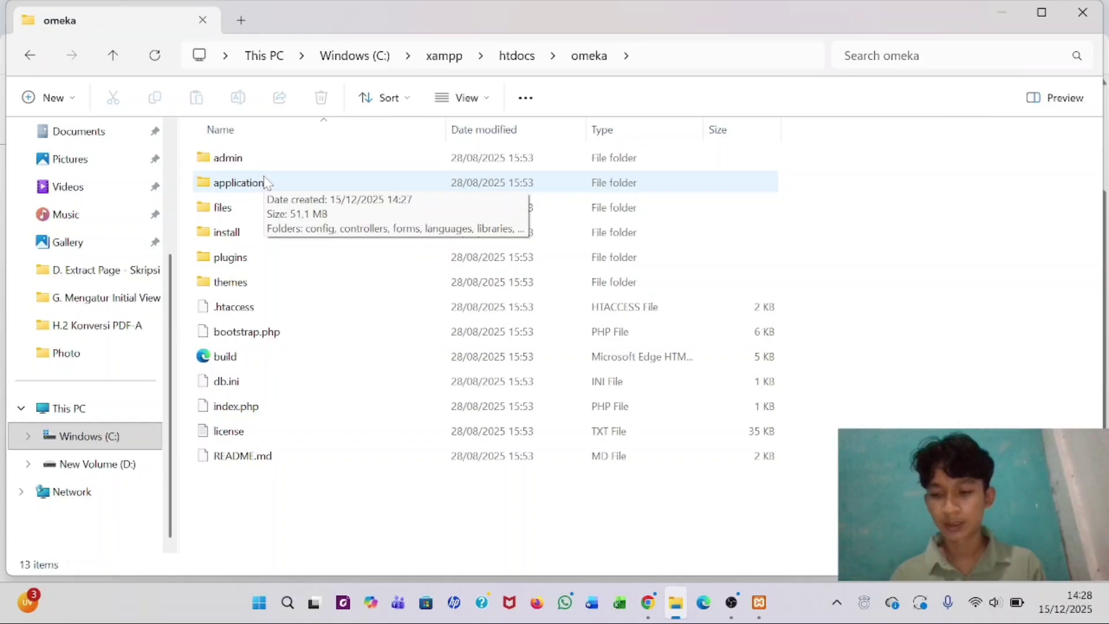
pyautogui.doubleClick(265, 182)
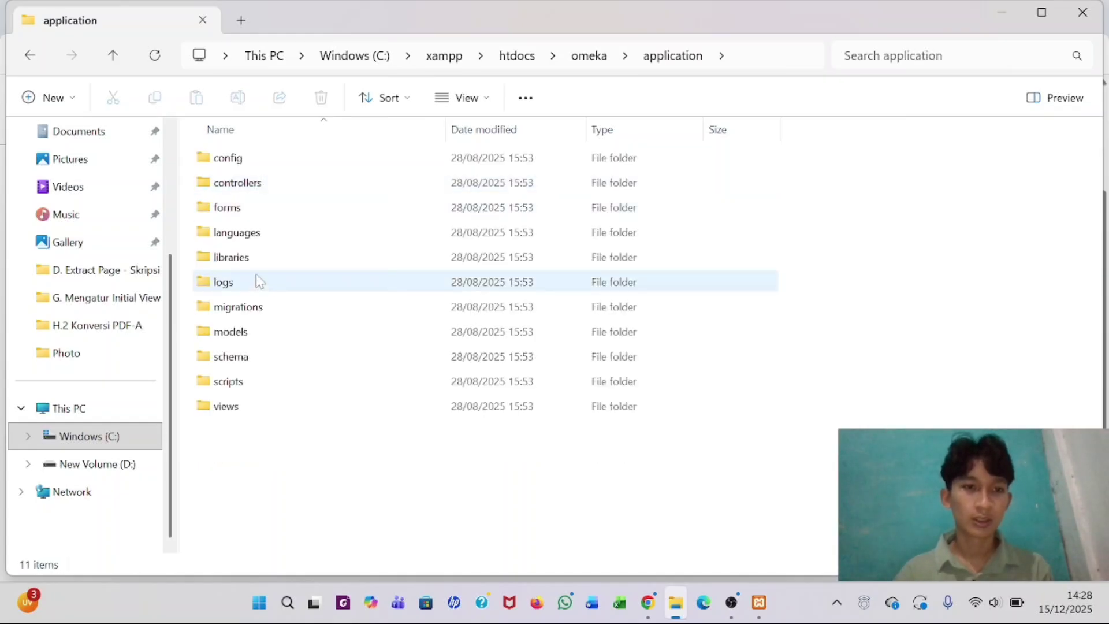
pyautogui.doubleClick(249, 257)
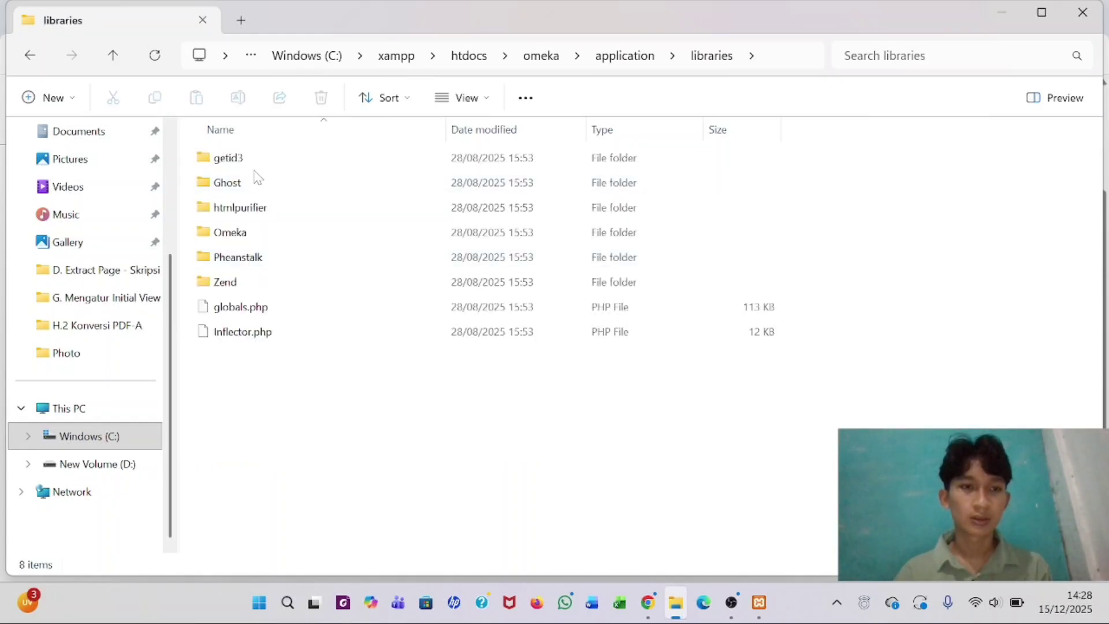
pyautogui.doubleClick(248, 232)
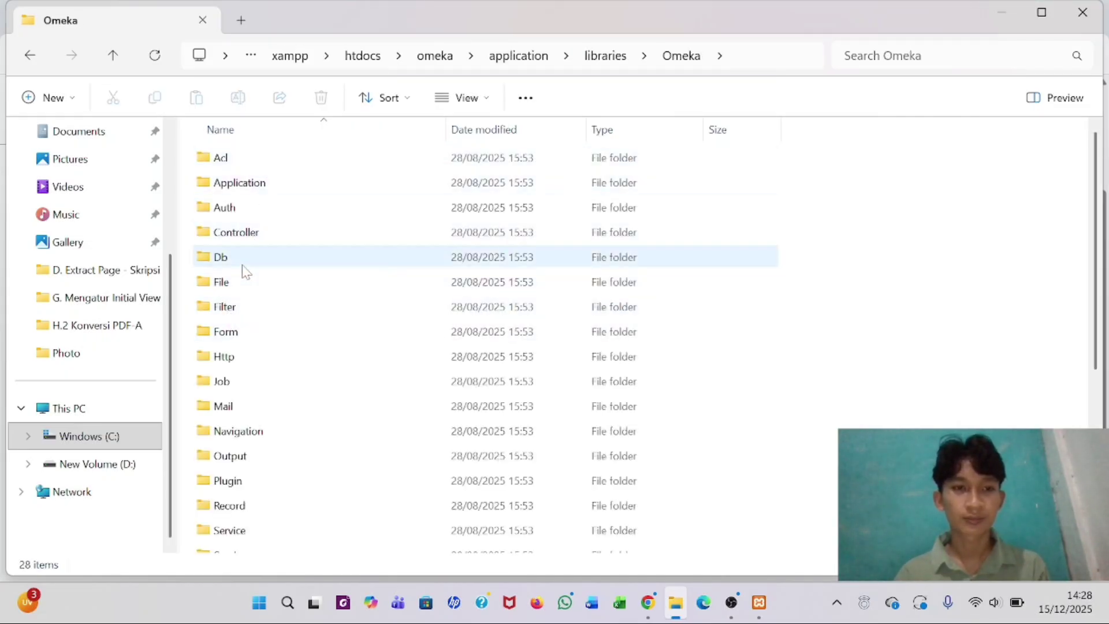
pyautogui.doubleClick(243, 294)
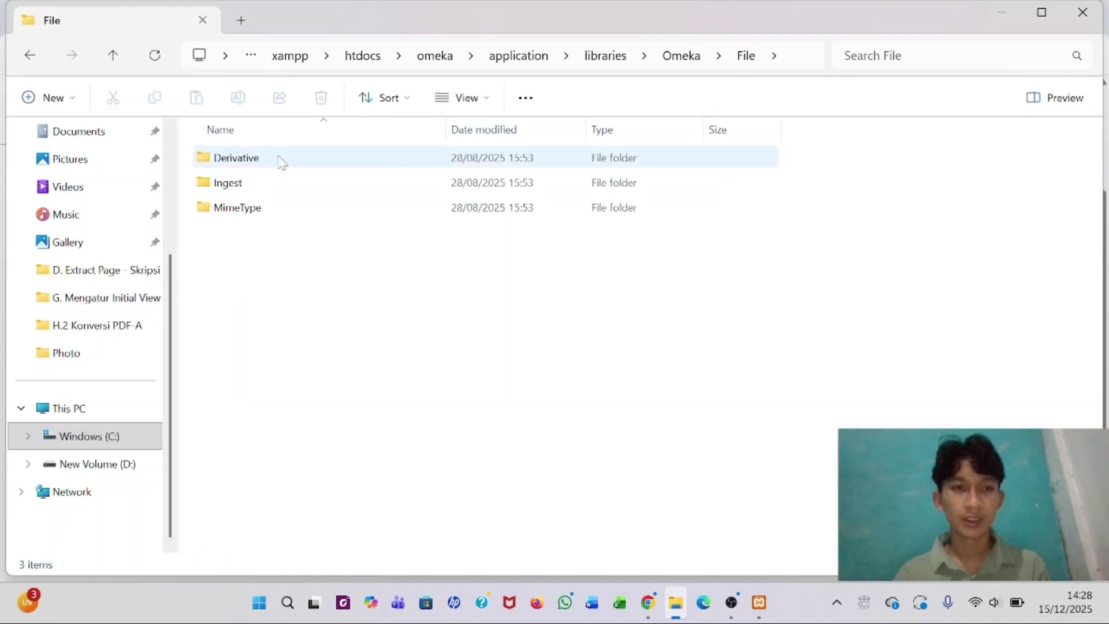
pyautogui.doubleClick(280, 159)
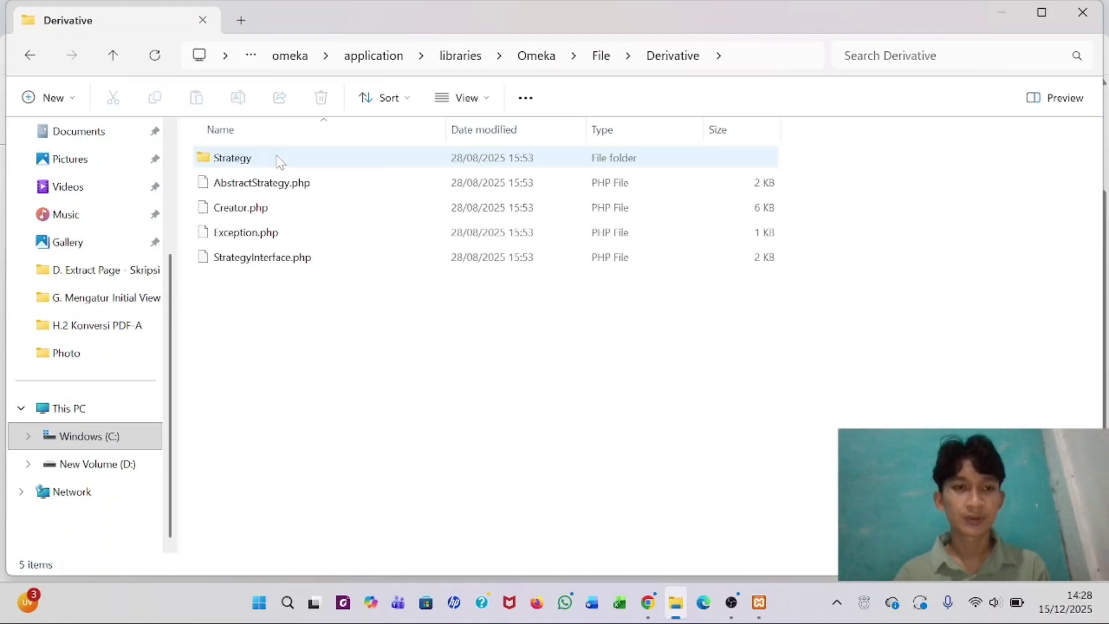
pyautogui.doubleClick(278, 157)
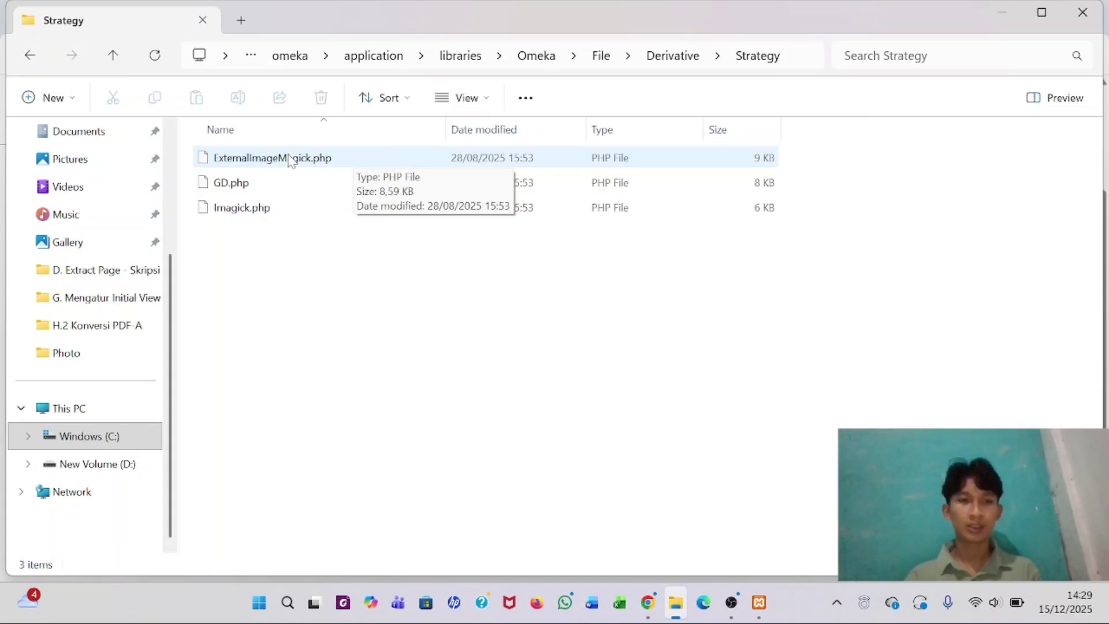
# - Open ExternalImageMagick.php with Edit with Notepad++
pyautogui.click(291, 159)
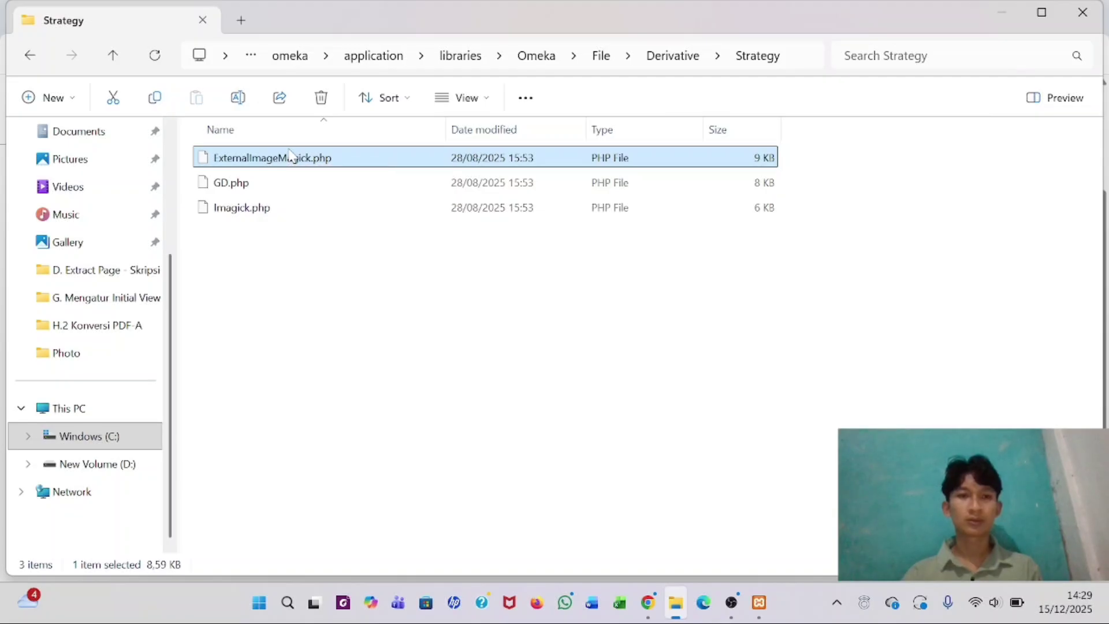
pyautogui.rightClick(290, 155)
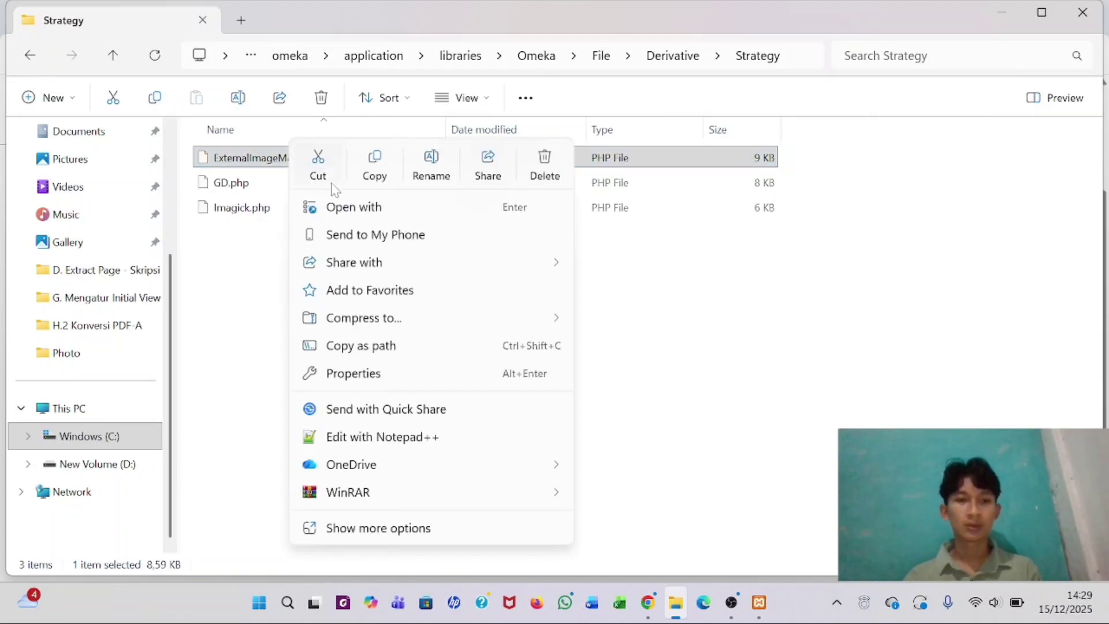
pyautogui.click(370, 441)
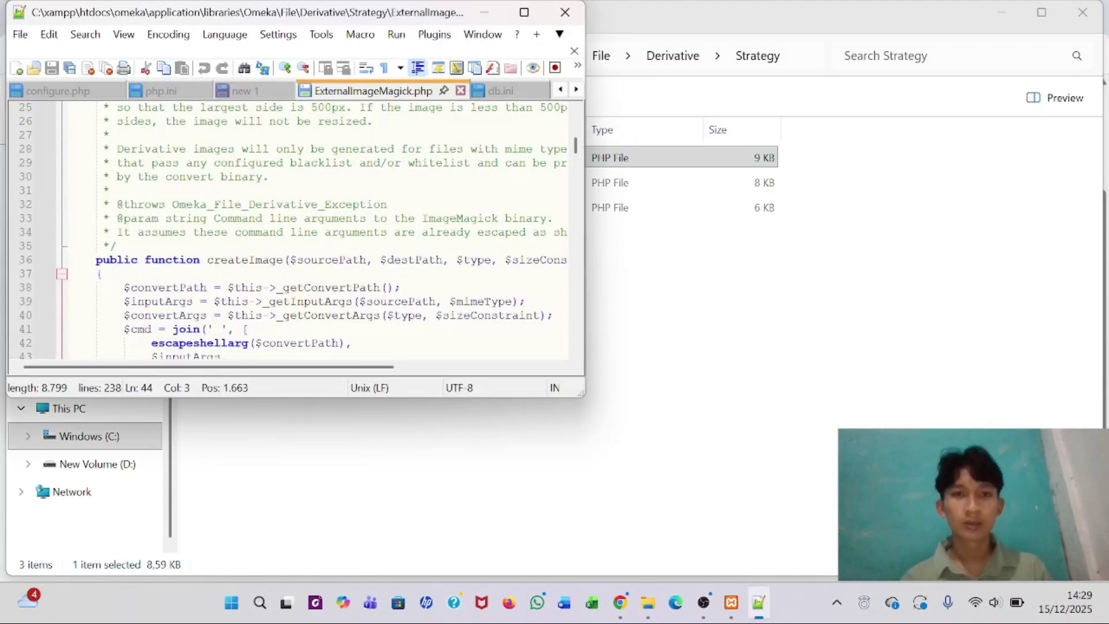
# - Replace 'convert' with 'magick.exe' in the IMAGEMAGICK_CONVERT_COMMAND constant on line 16
pyautogui.click(524, 13)
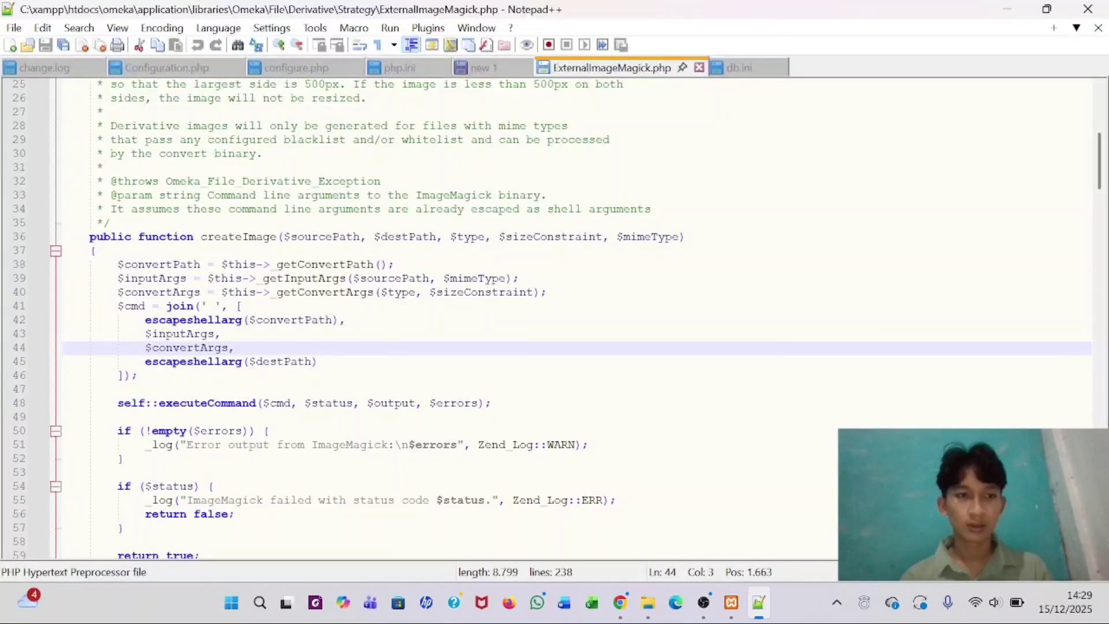
pyautogui.scroll(8, 555, 318)
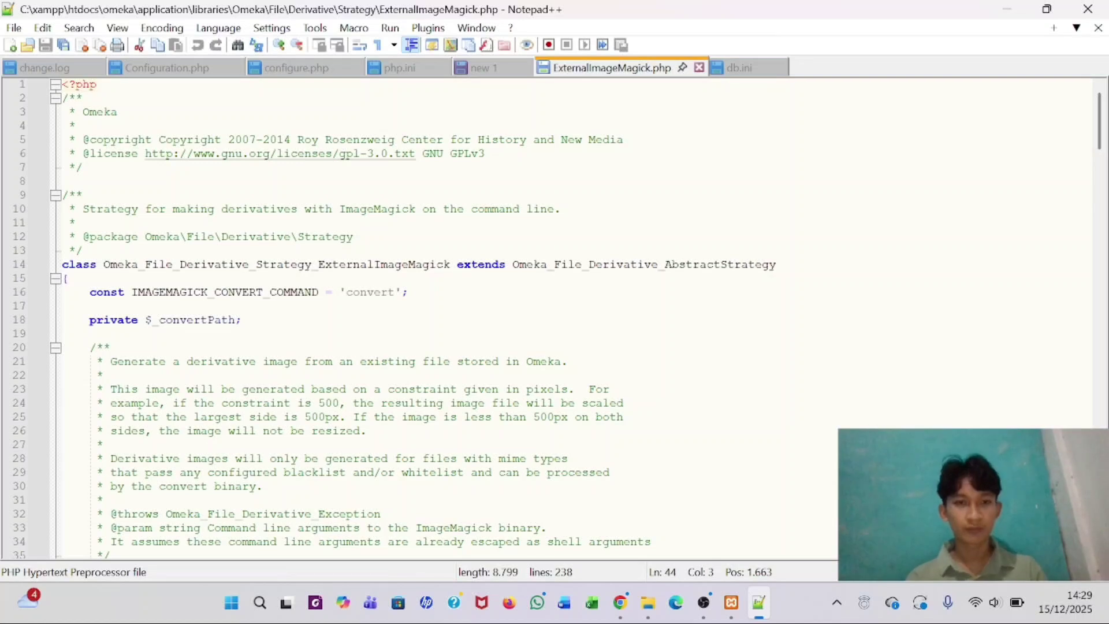
pyautogui.click(395, 292)
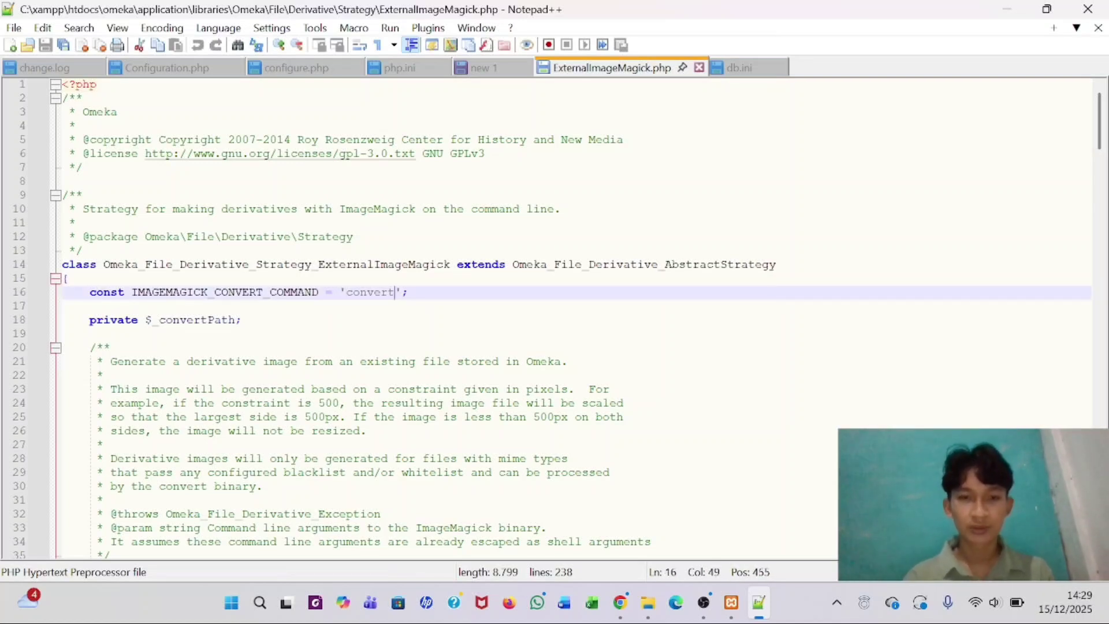
pyautogui.press('BackSpace')
pyautogui.press('BackSpace')
pyautogui.press('BackSpace')
pyautogui.press('BackSpace')
pyautogui.press('BackSpace')
pyautogui.press('BackSpace')
pyautogui.press('BackSpace')
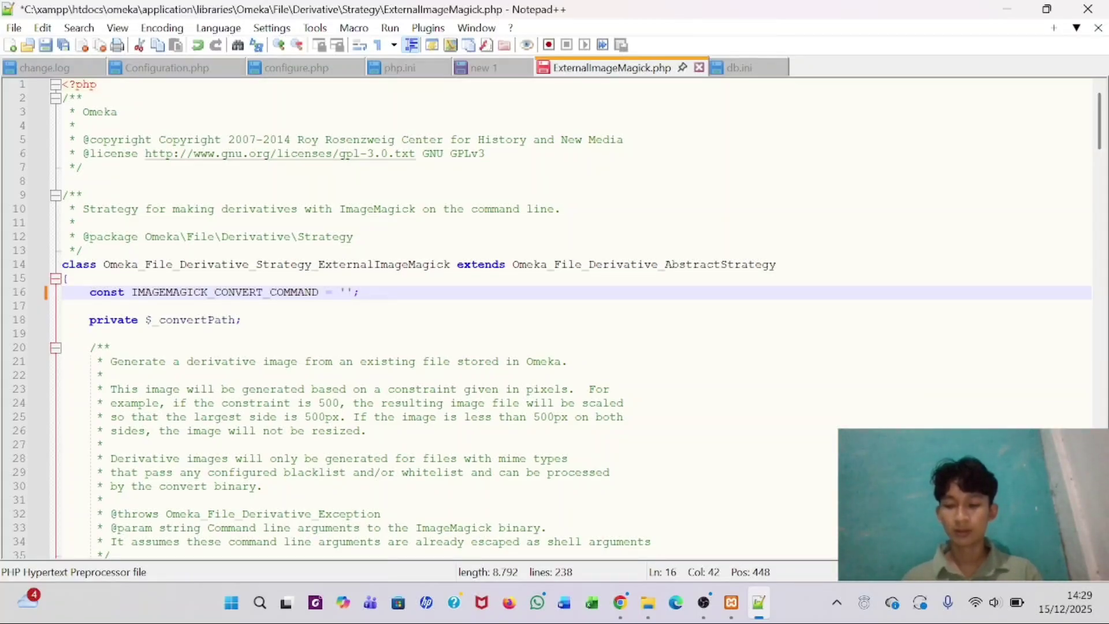
pyautogui.write('magi')
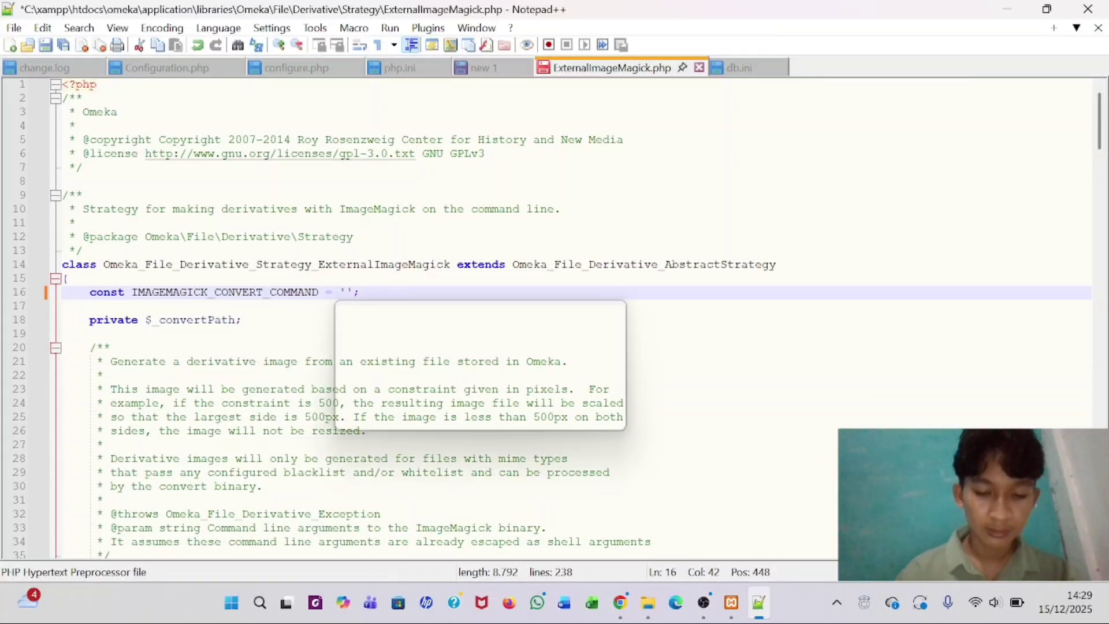
pyautogui.write('ck')
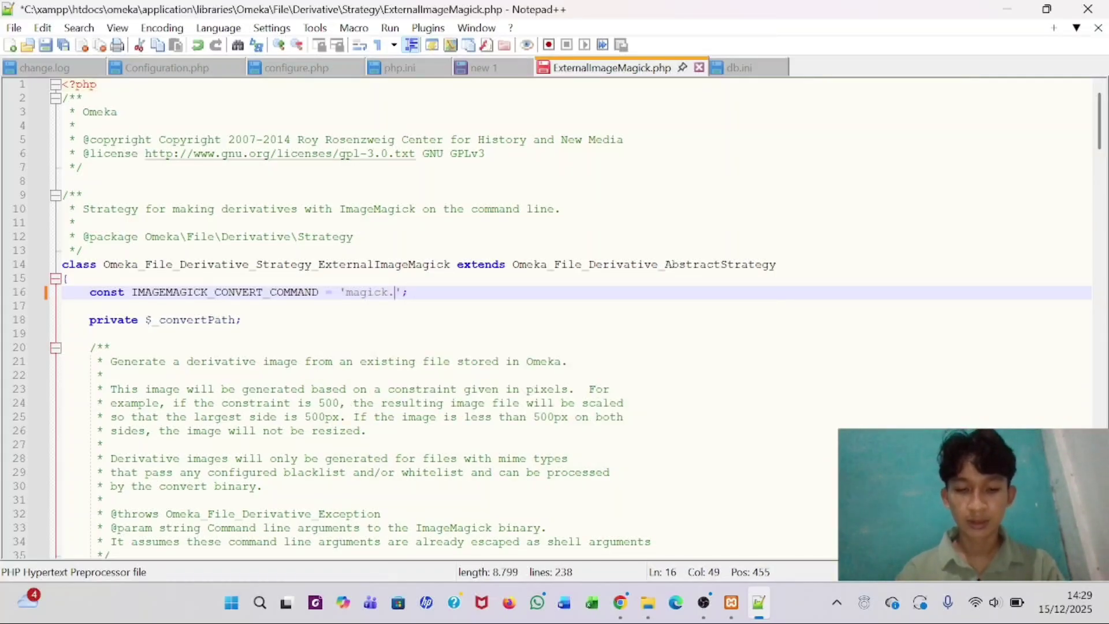
pyautogui.write('.exe')
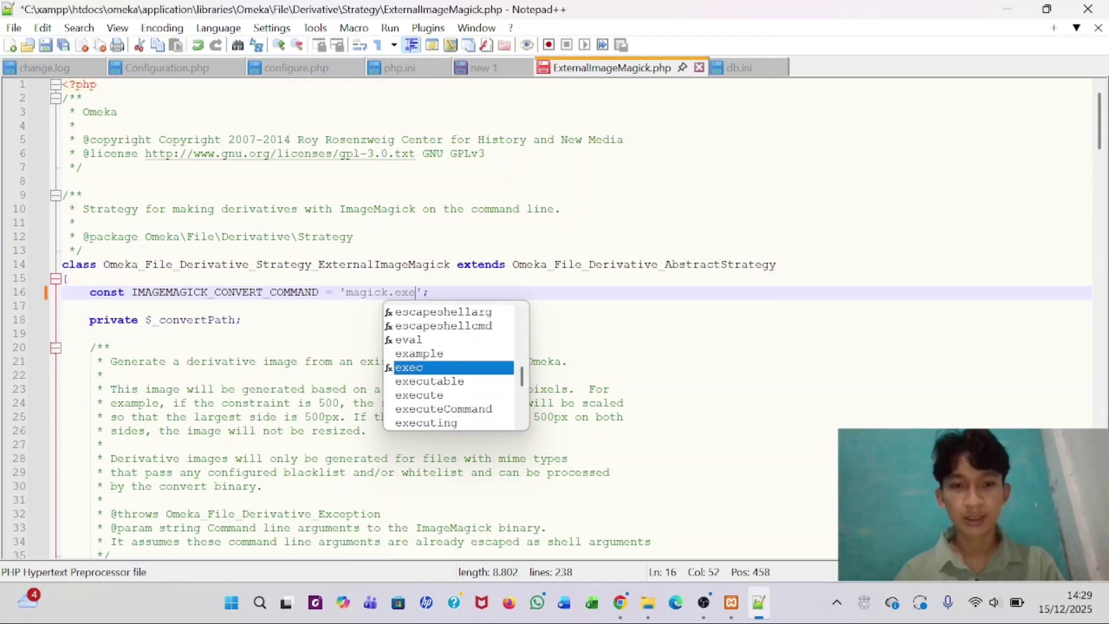
pyautogui.click(63, 333)
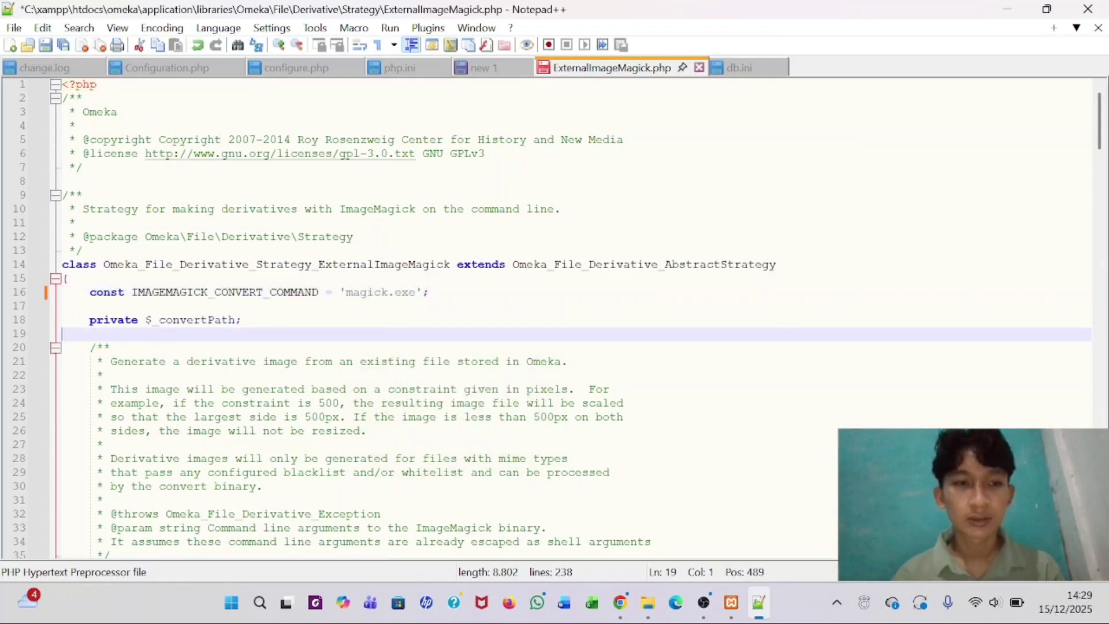
# - Change escapeshellarg to escapeshellcmd for $convertPath on line 42 and save the file
pyautogui.scroll(-8, 555, 318)
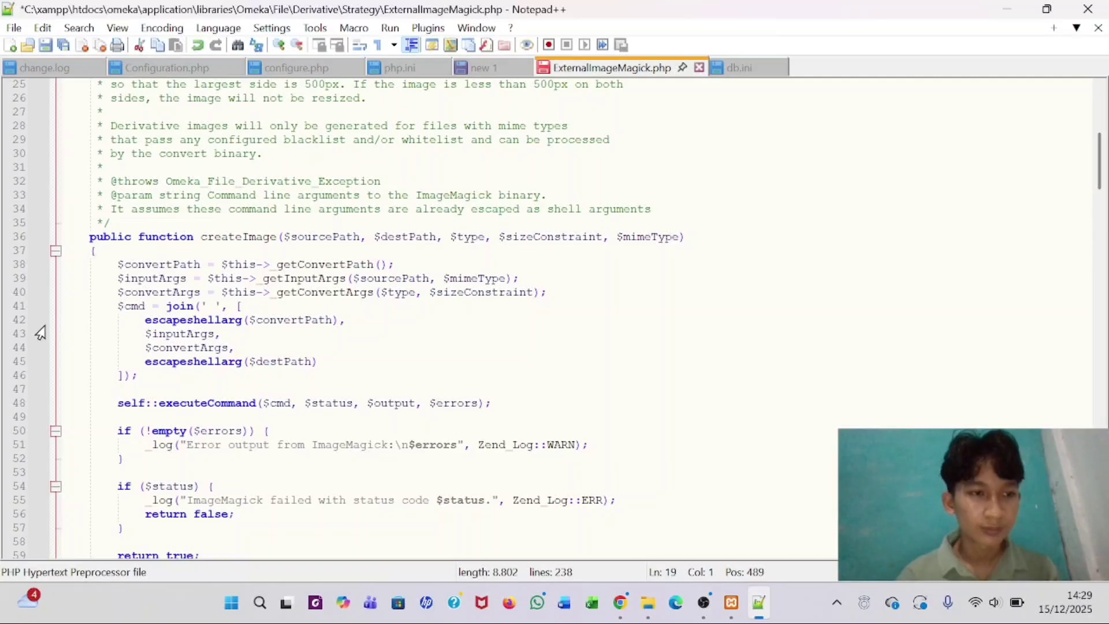
pyautogui.click(243, 320)
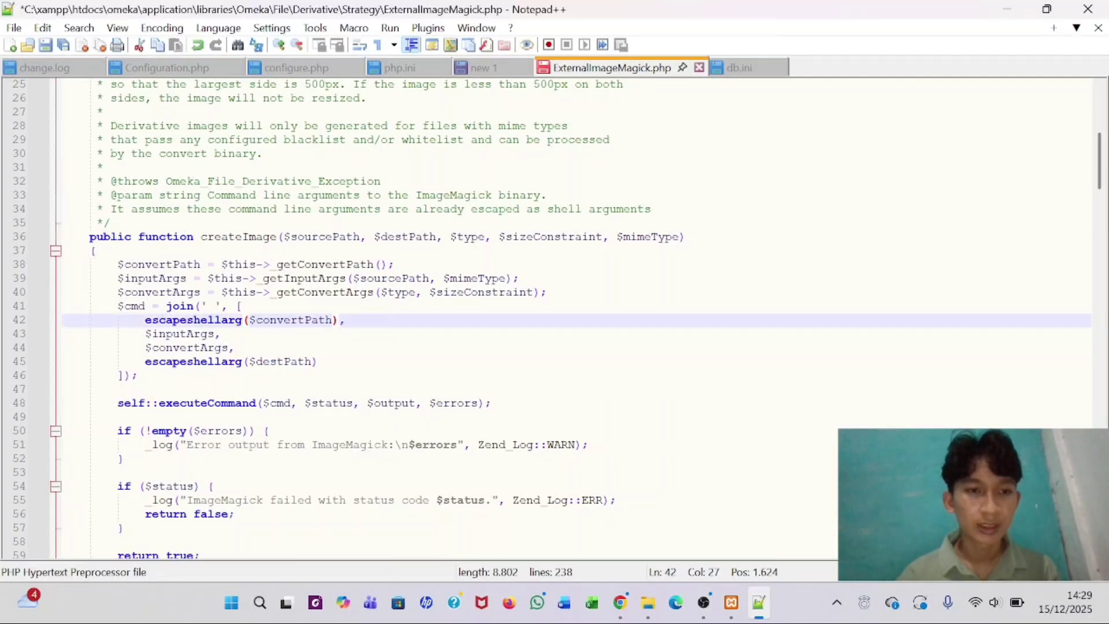
pyautogui.press('BackSpace')
pyautogui.press('BackSpace')
pyautogui.press('BackSpace')
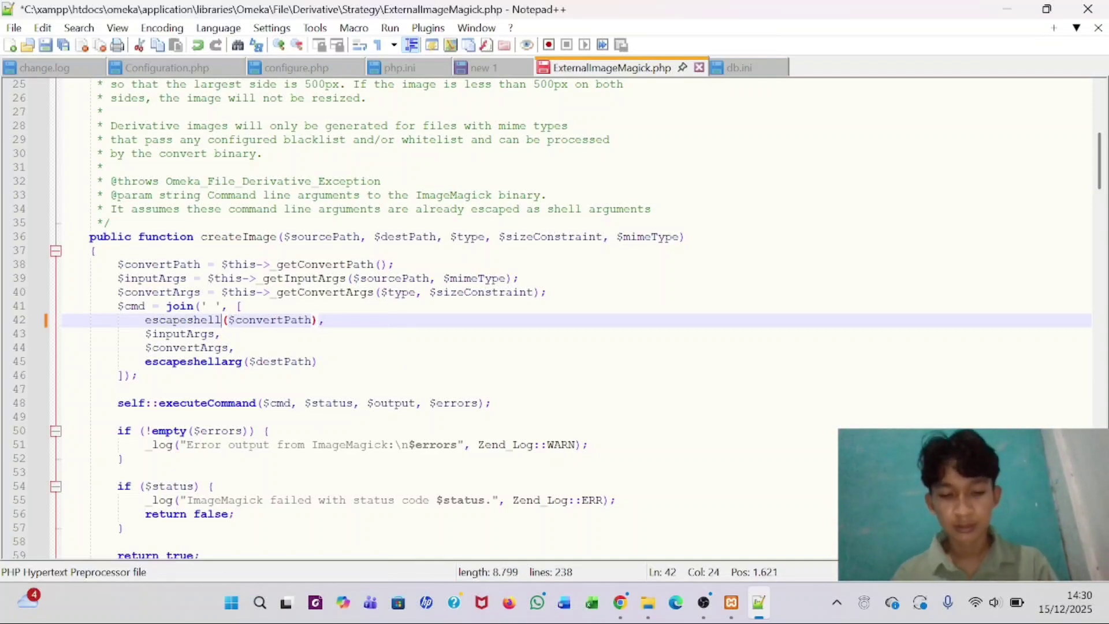
pyautogui.write('cmd')
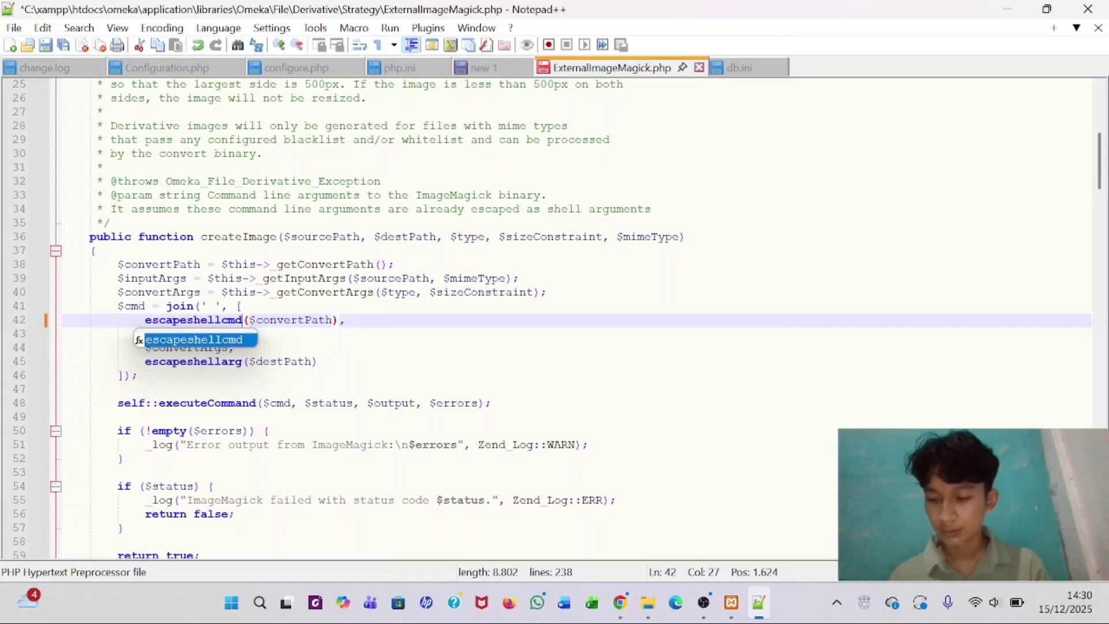
pyautogui.click(235, 348)
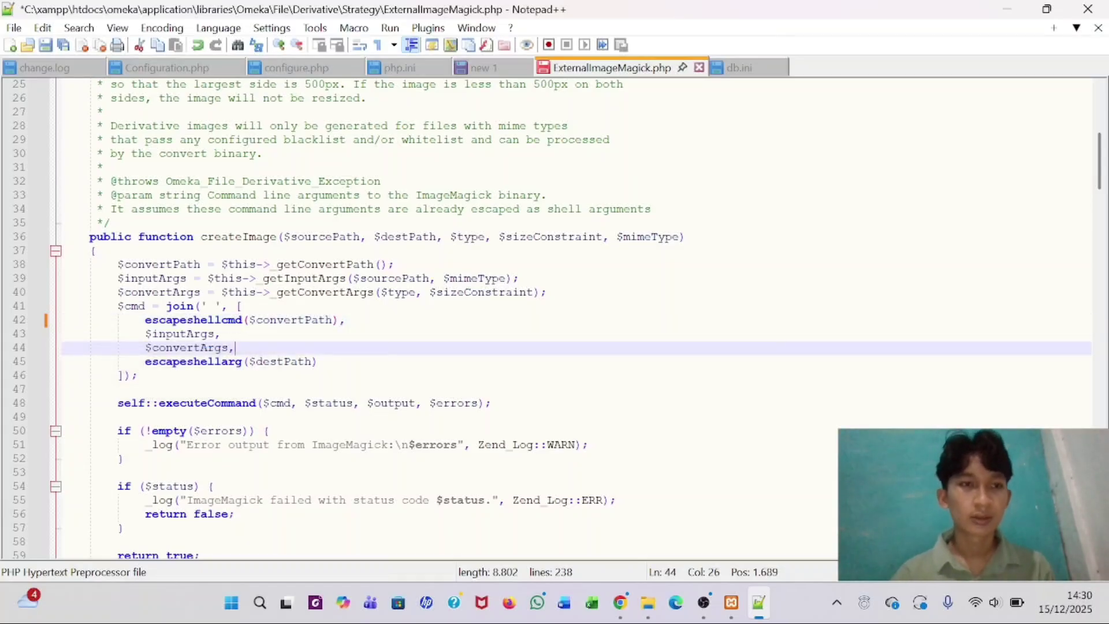
pyautogui.click(48, 48)
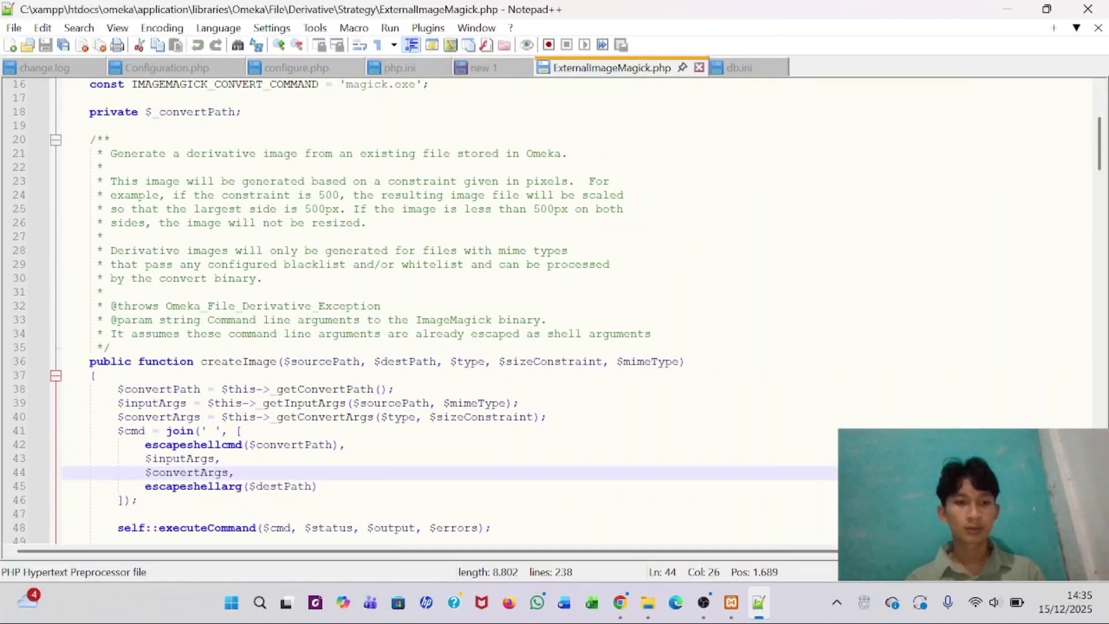
# - Bring the XAMPP Control Panel to the front
pyautogui.scroll(-2, 551, 307)
pyautogui.scroll(-1, 552, 307)
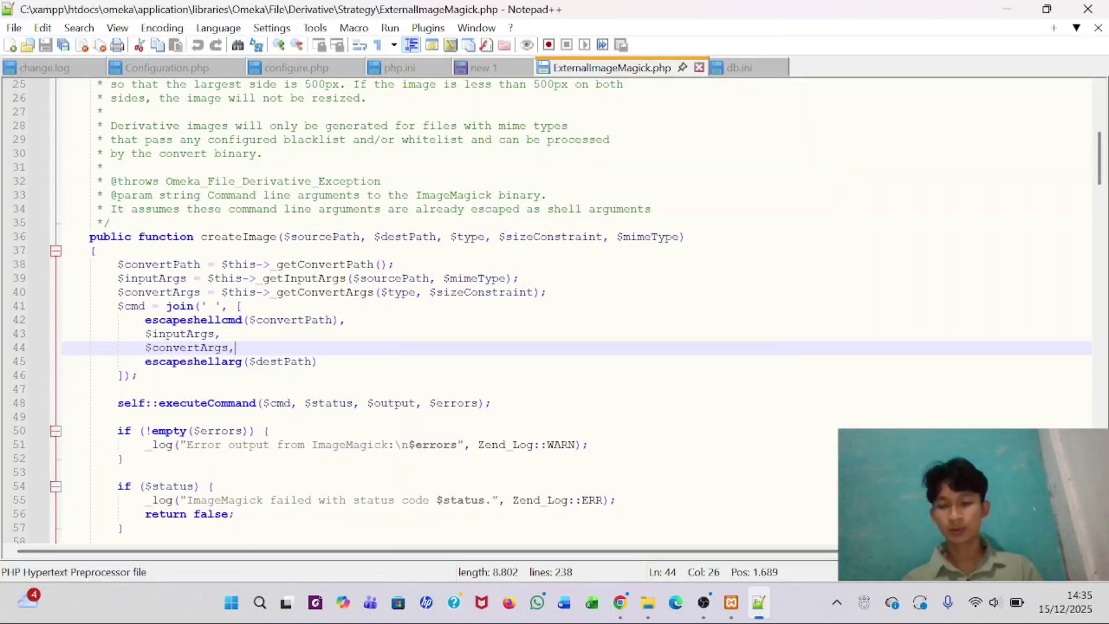
pyautogui.click(732, 602)
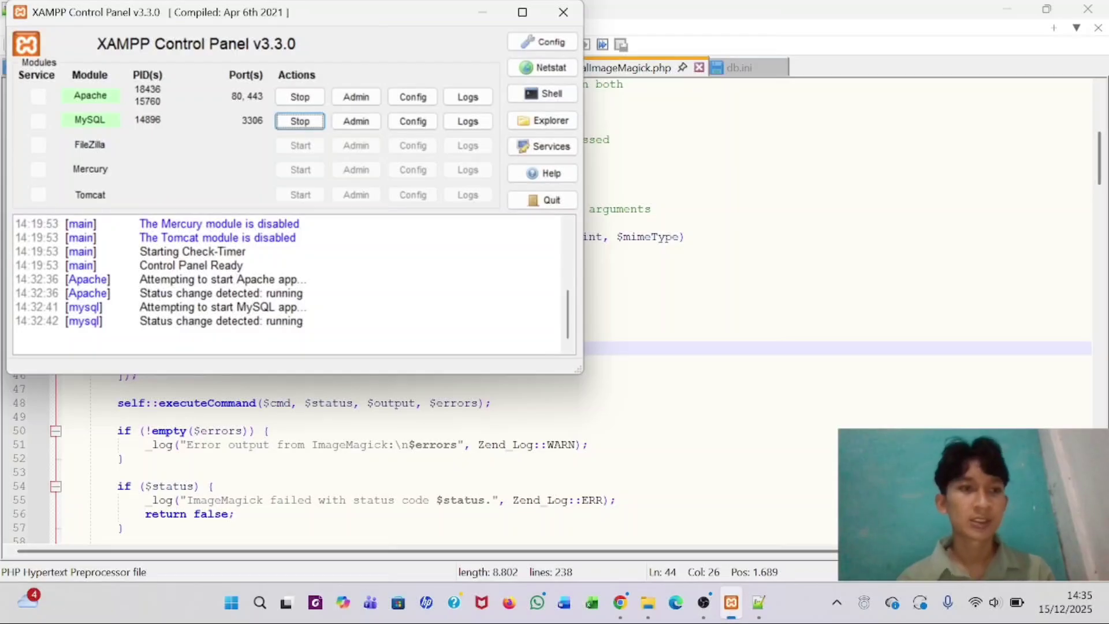
# - Restart Apache with Stop and Start, then return to the Strategy folder window
pyautogui.click(298, 98)
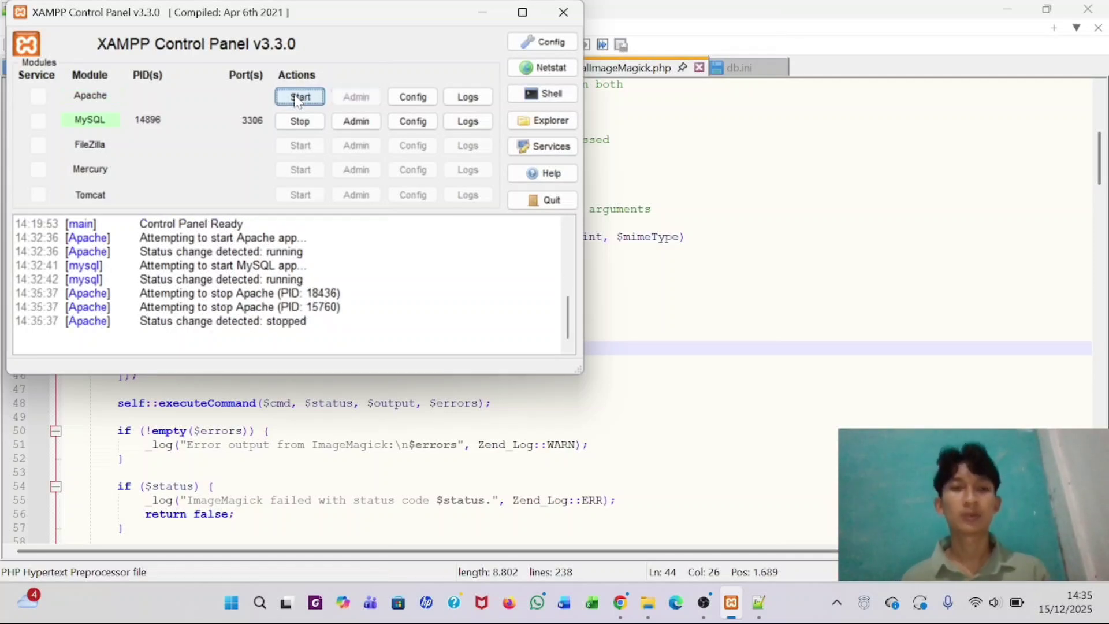
pyautogui.click(297, 98)
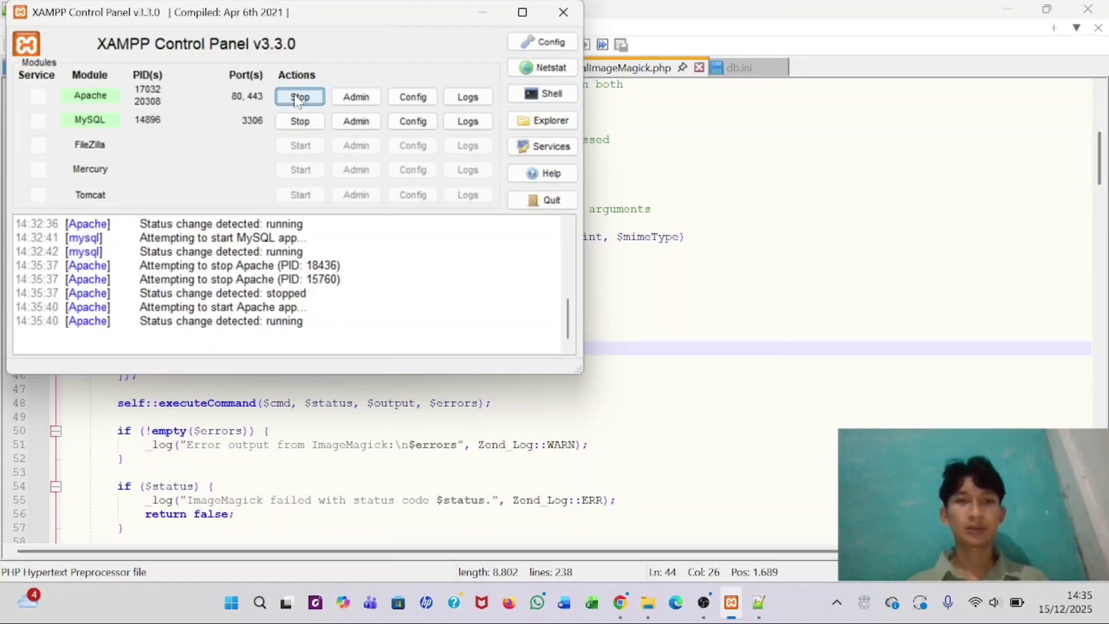
pyautogui.click(675, 603)
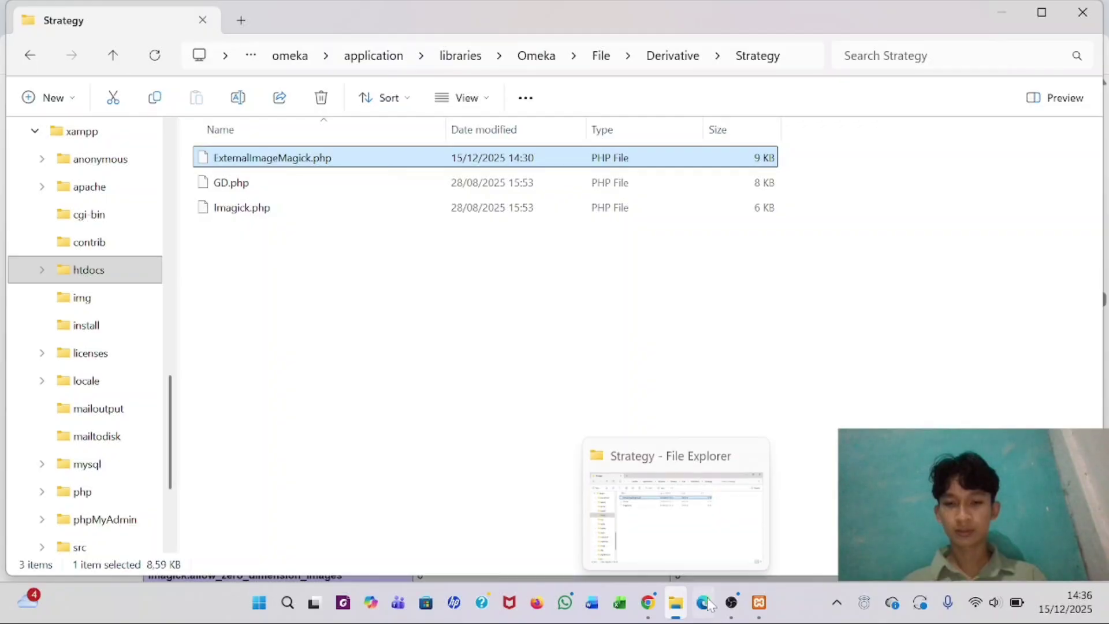
# - Open phpMyAdmin from the Welcome to XAMPP dashboard in the browser
pyautogui.click(649, 603)
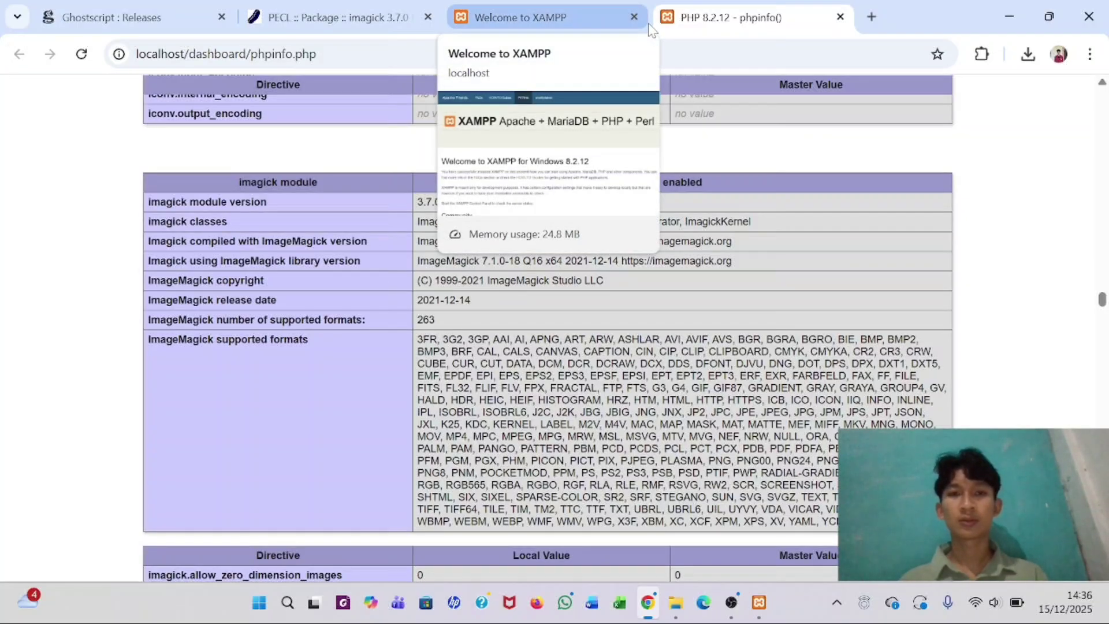
pyautogui.click(583, 9)
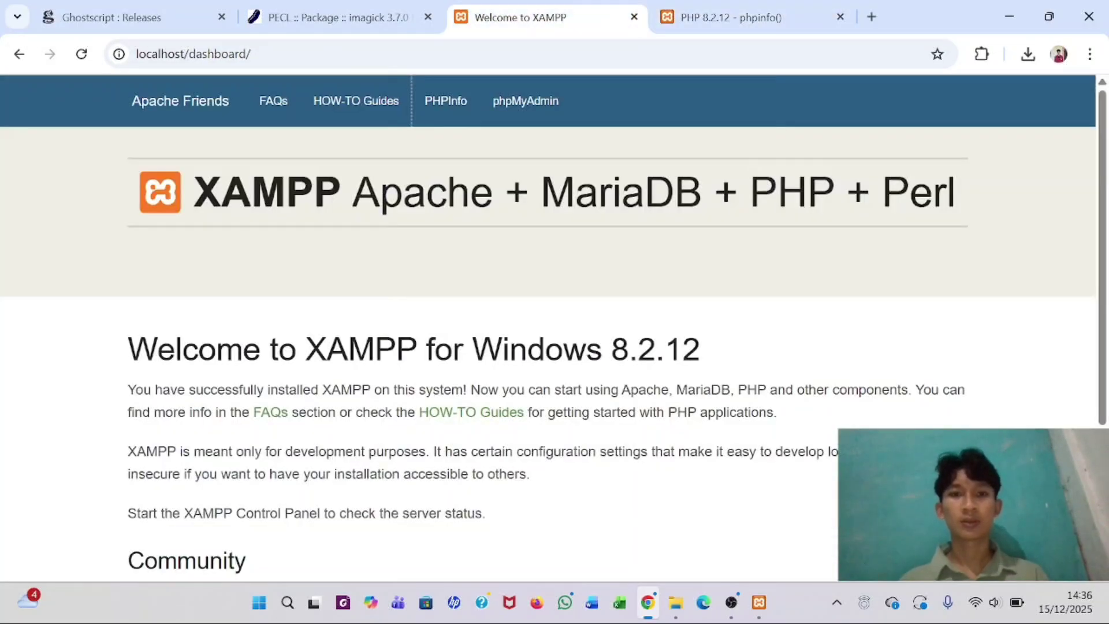
pyautogui.click(523, 107)
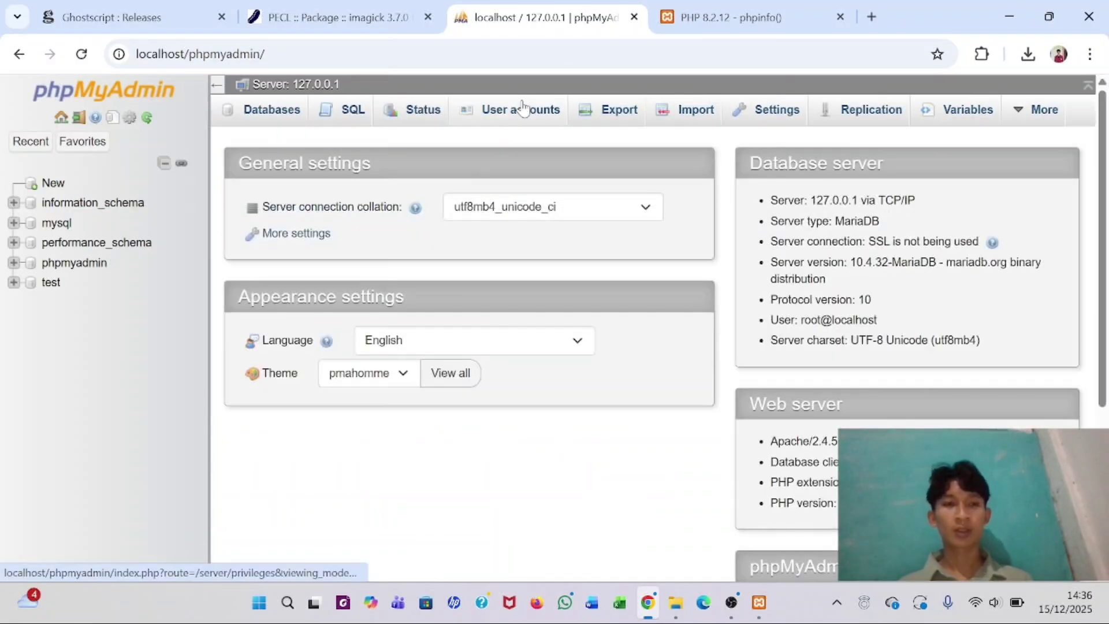
# - Create an empty database named omeka and start adding a user from its Privileges
pyautogui.click(274, 119)
pyautogui.click(307, 254)
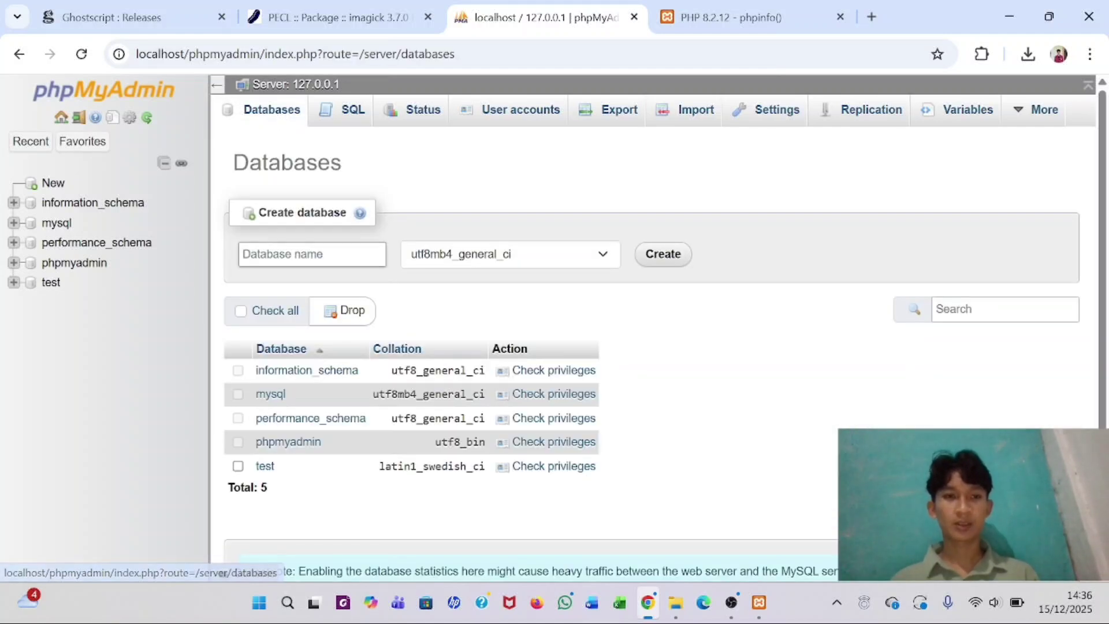
pyautogui.write('omek')
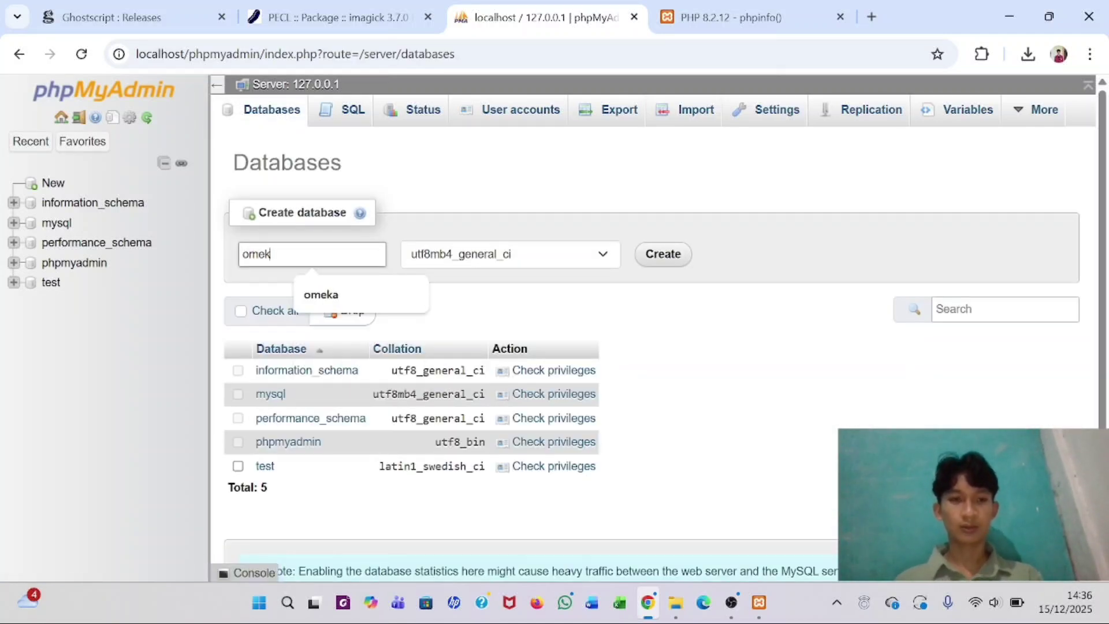
pyautogui.click(322, 307)
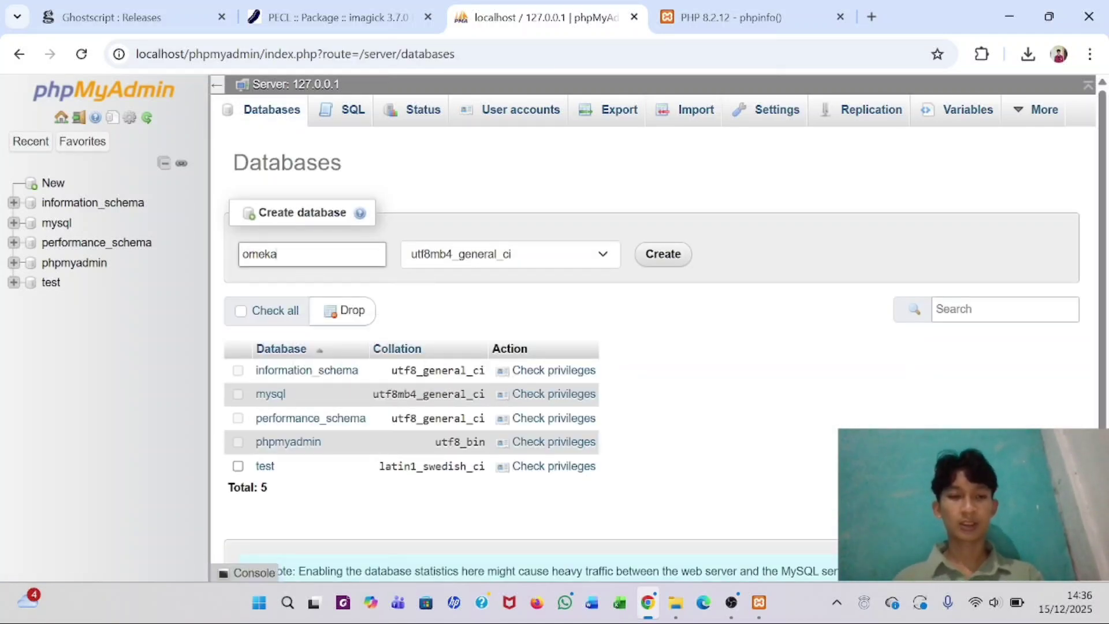
pyautogui.click(668, 251)
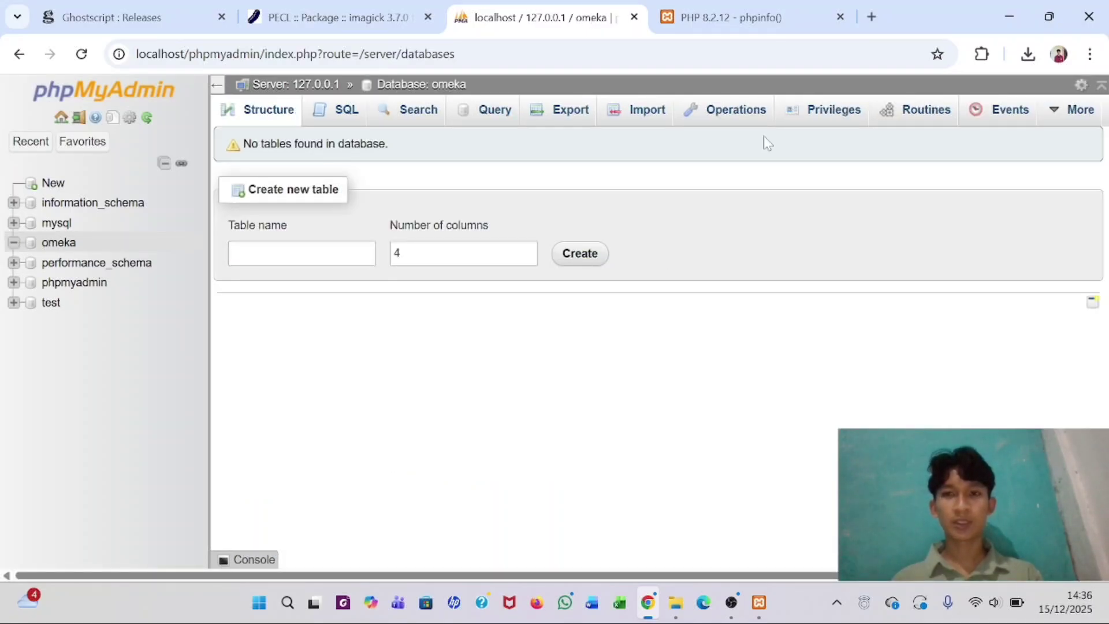
pyautogui.click(822, 115)
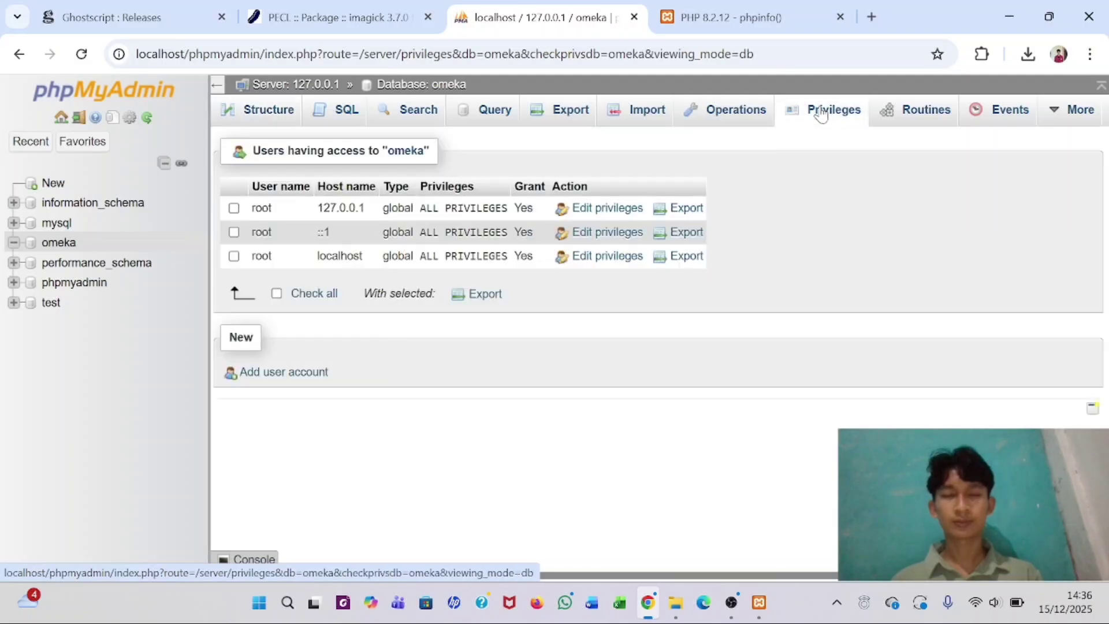
pyautogui.click(280, 373)
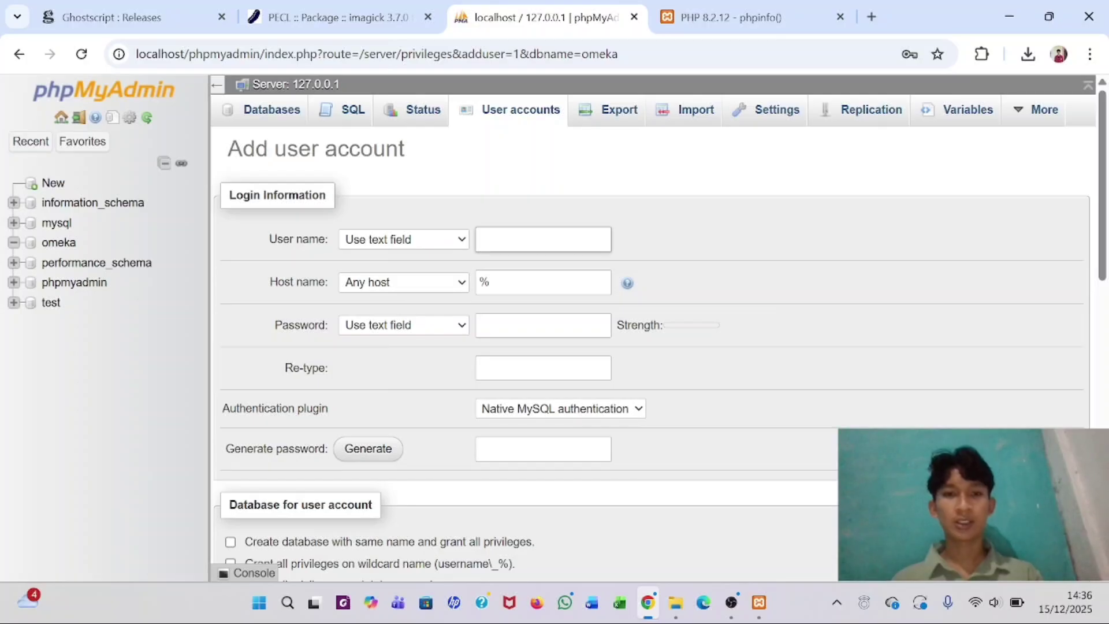
# - Enter user name omeka, host Local (localhost), and type and retype the account password
pyautogui.write('omeka')
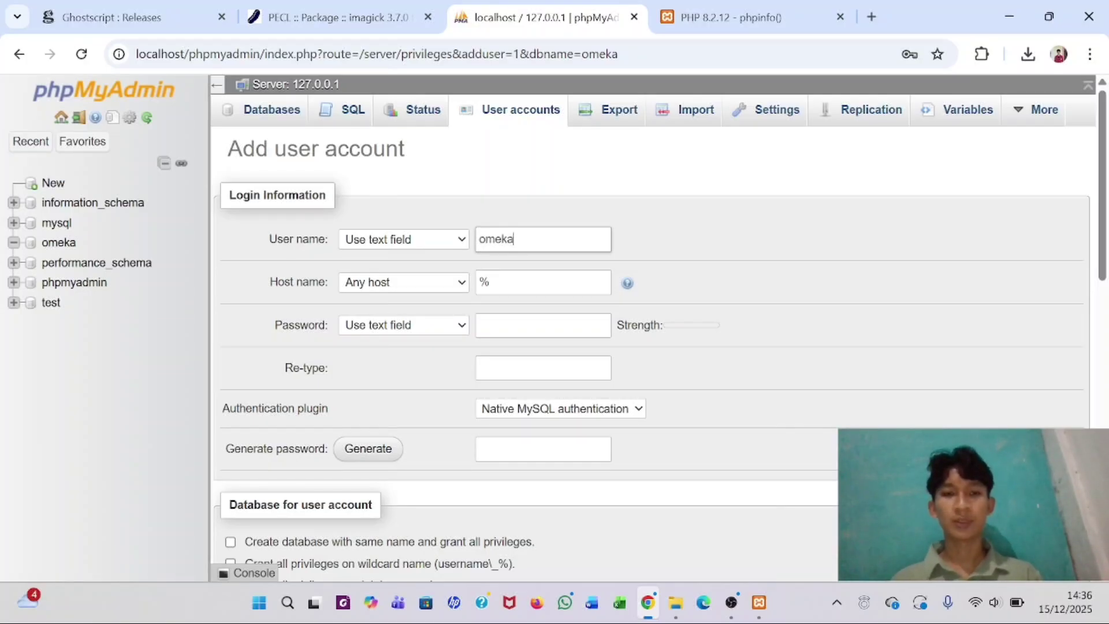
pyautogui.click(428, 284)
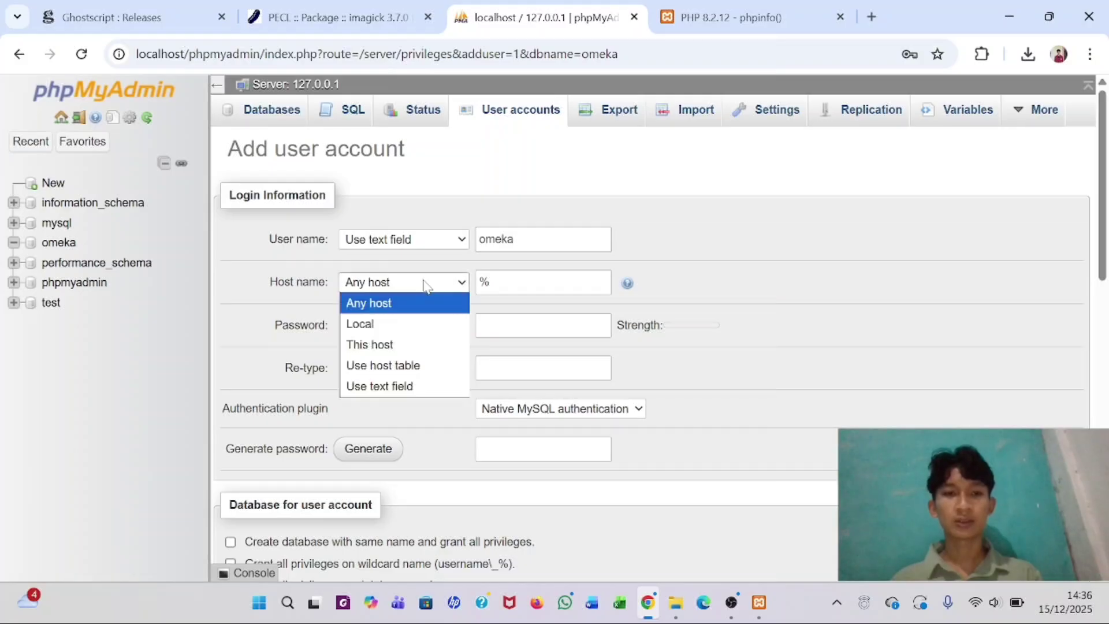
pyautogui.click(386, 327)
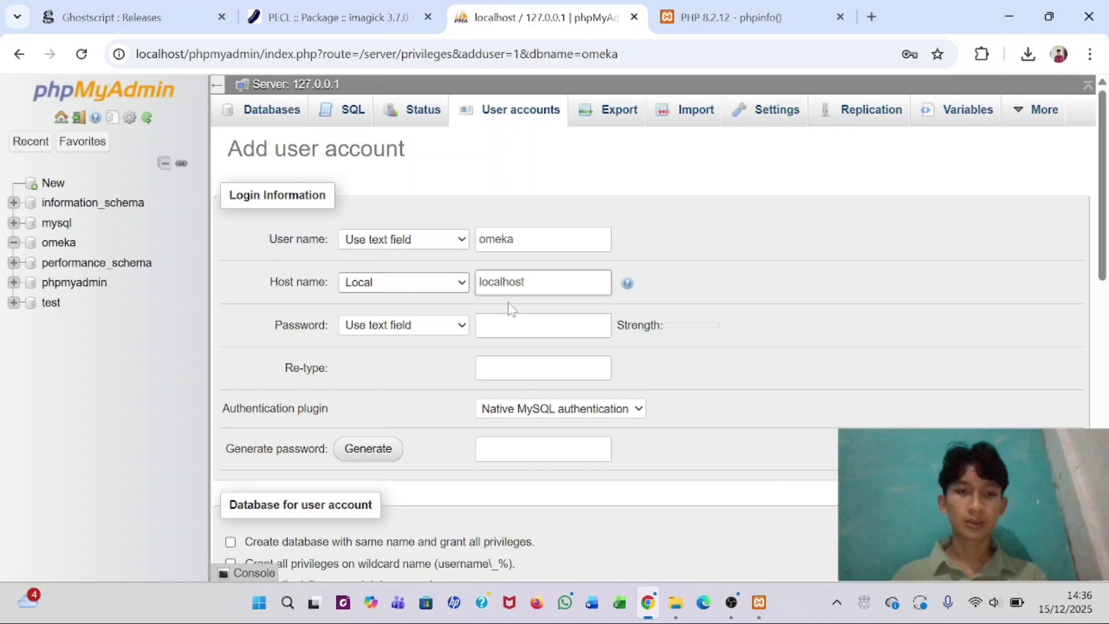
pyautogui.click(512, 325)
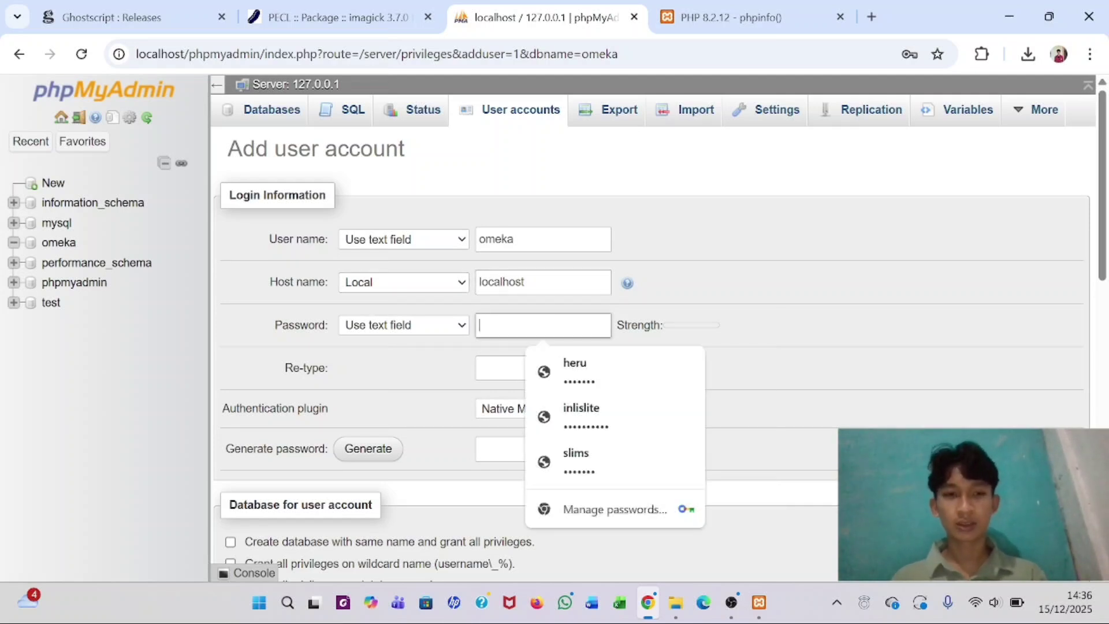
pyautogui.write('•••••••')
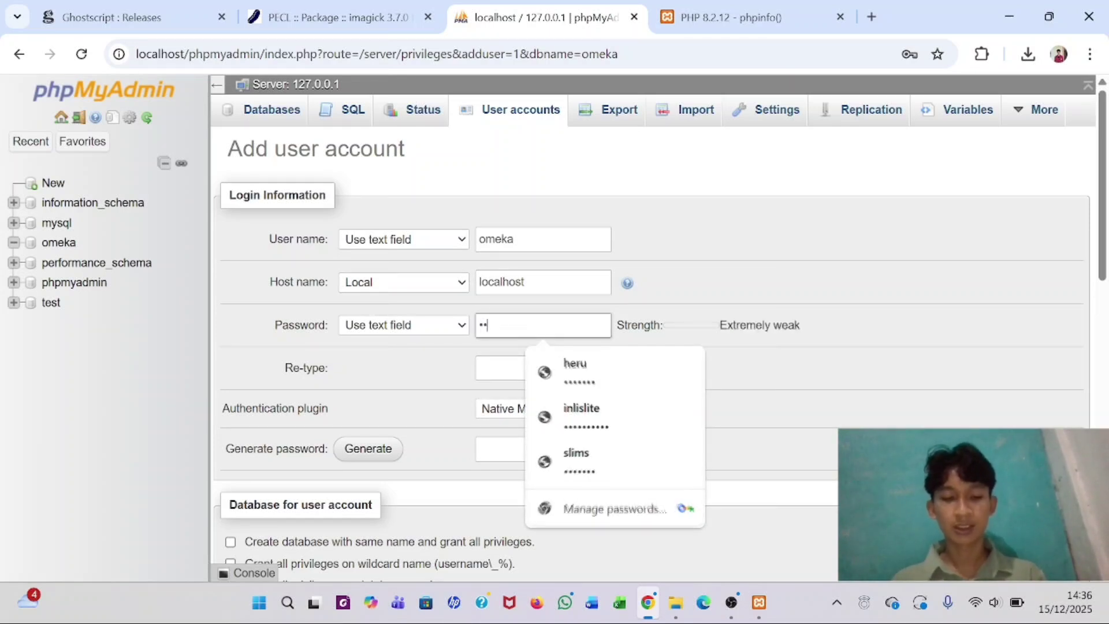
pyautogui.click(544, 368)
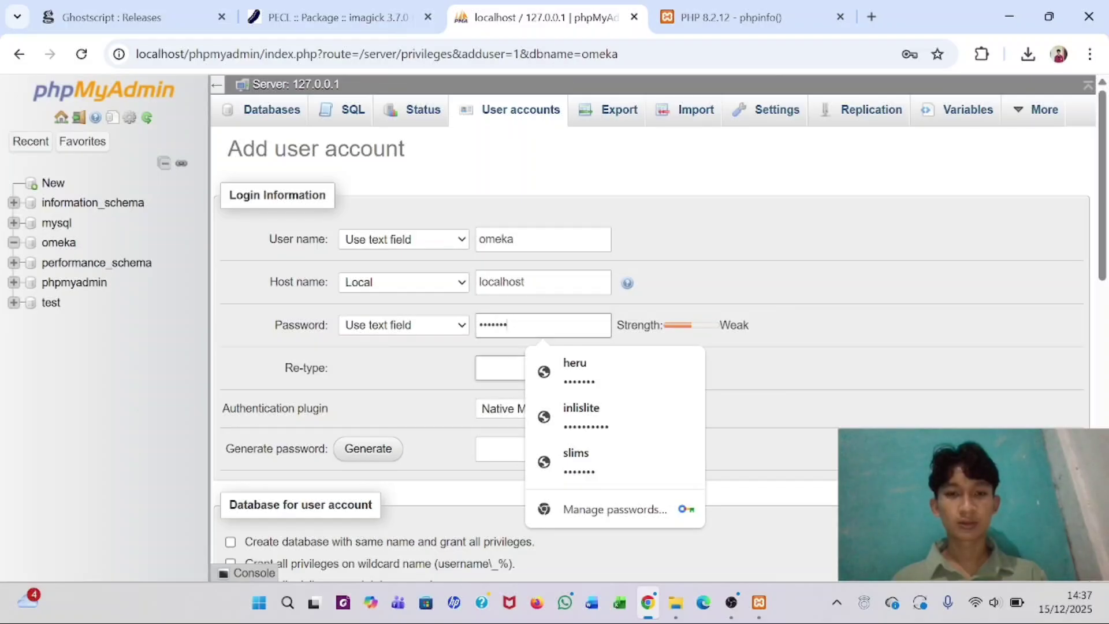
pyautogui.write('•••••••')
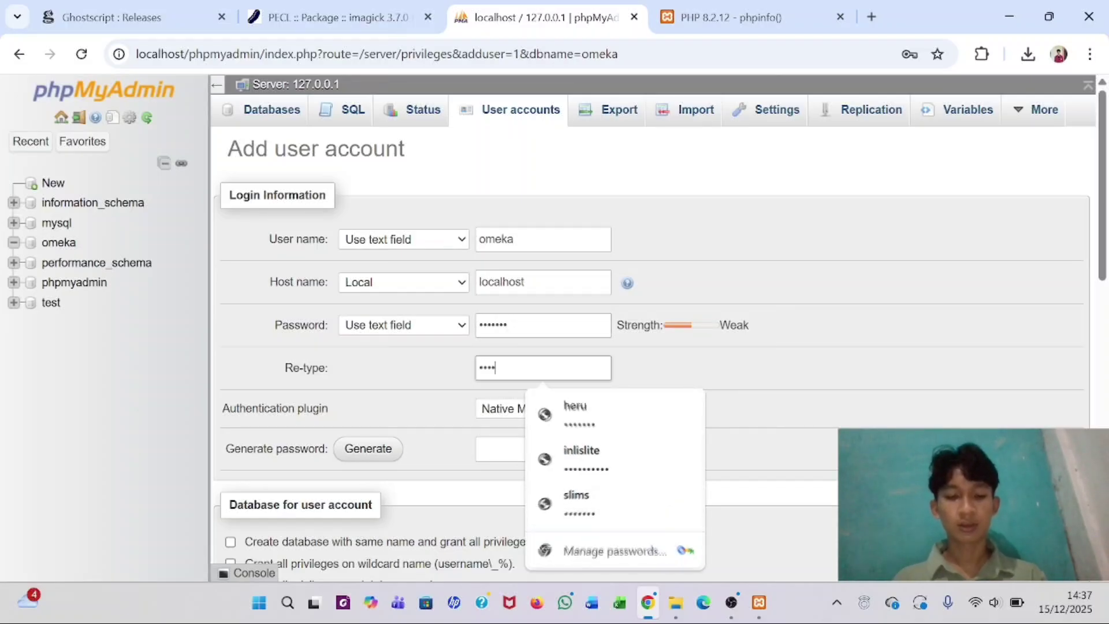
pyautogui.click(730, 379)
# - Grant all global privileges, submit the account, and dismiss Chrome's password prompts
pyautogui.scroll(-5, 731, 380)
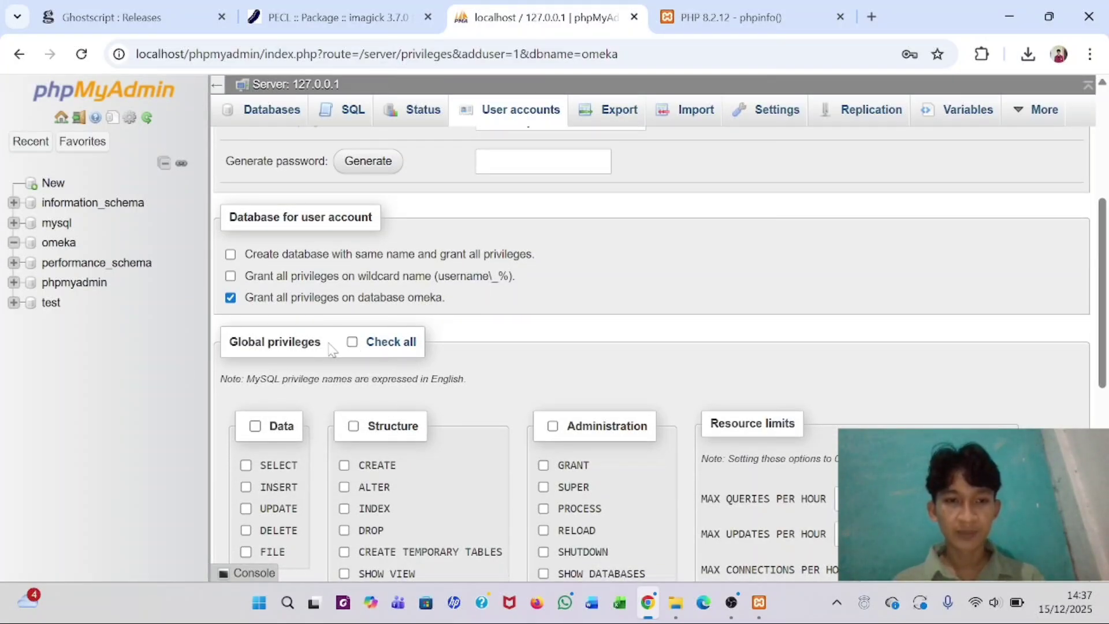
pyautogui.click(353, 342)
pyautogui.scroll(-8, 354, 349)
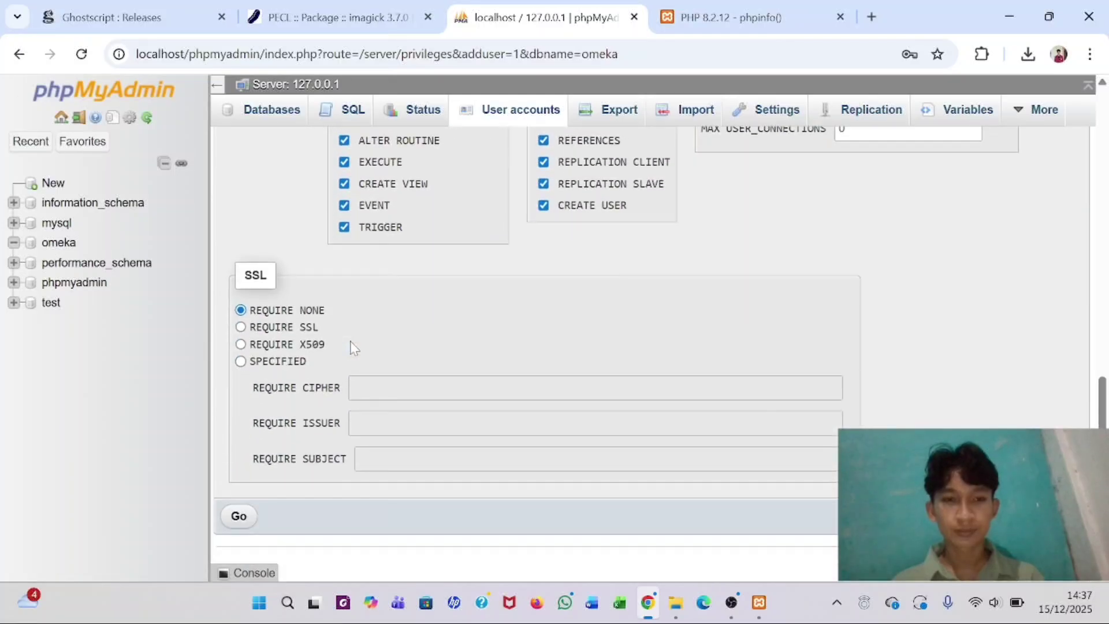
pyautogui.click(239, 516)
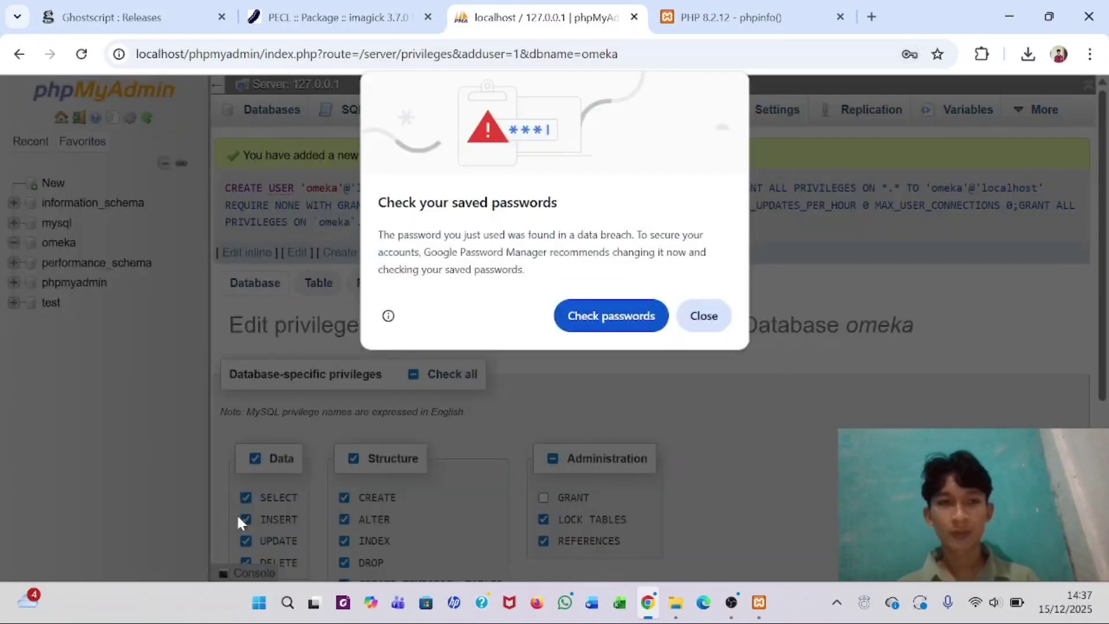
pyautogui.click(705, 316)
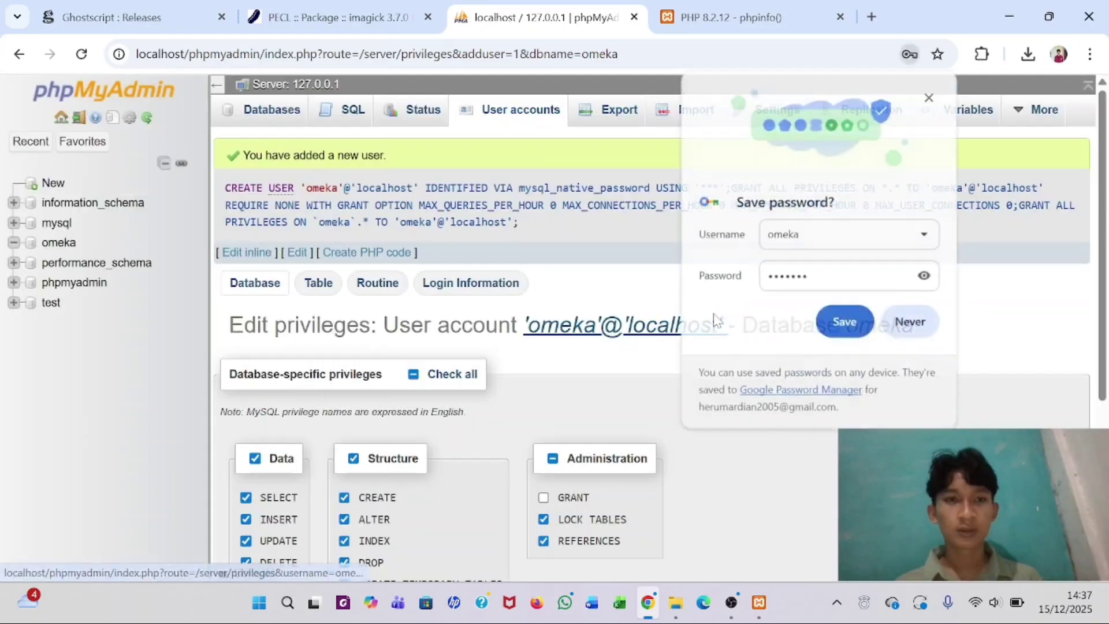
pyautogui.click(832, 330)
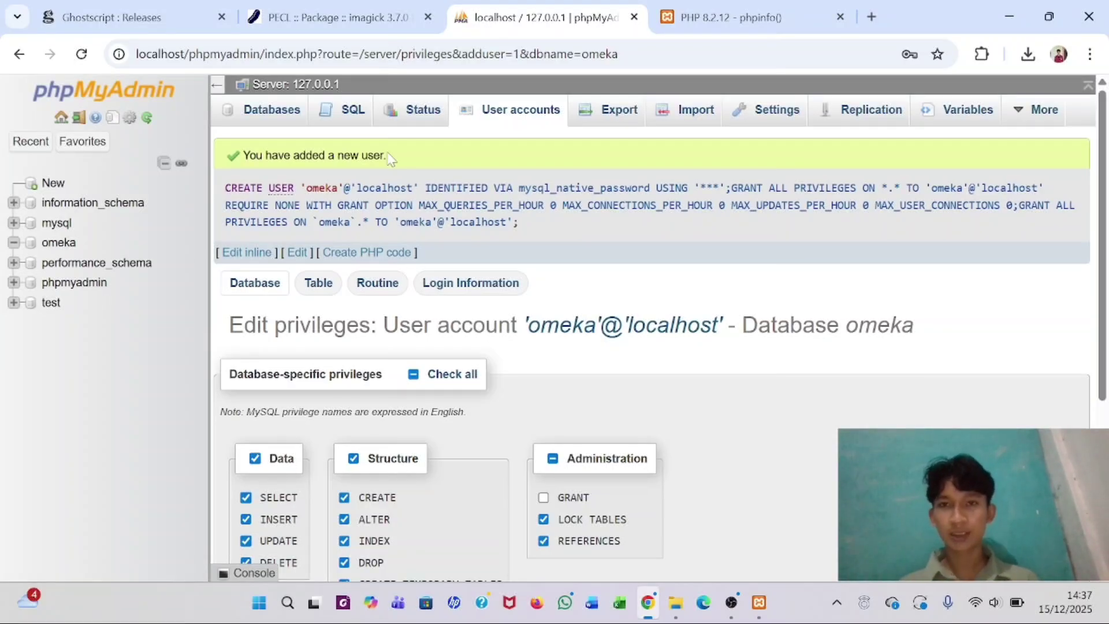
# - Change the phpinfo tab's address to localhost/omeka and load the Omeka site
pyautogui.click(777, 12)
pyautogui.hotkey('ctrl', 'l')
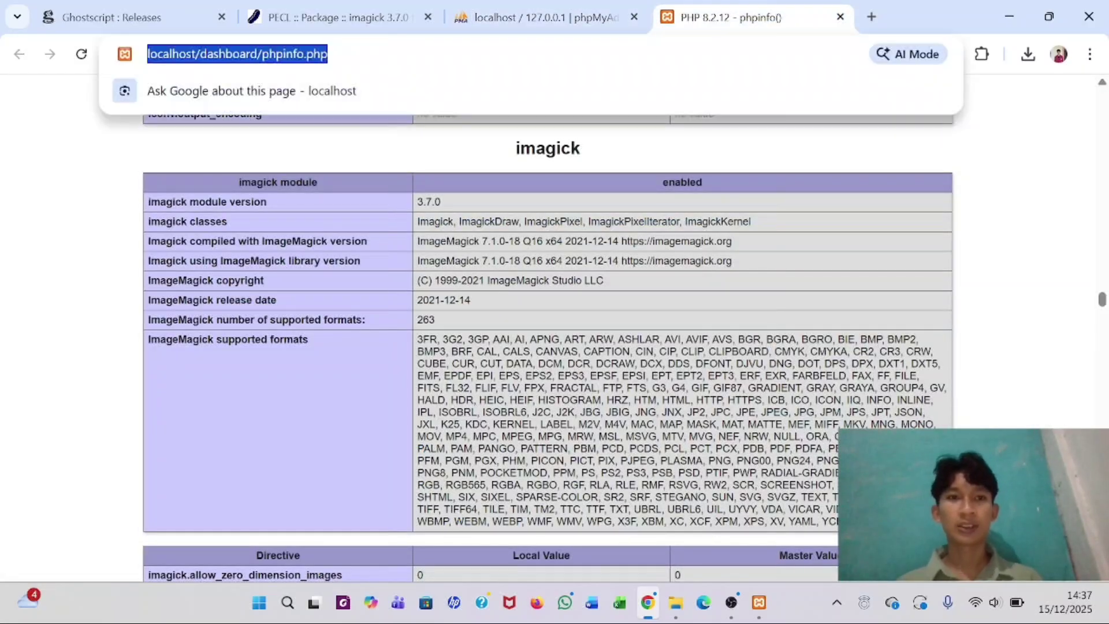
pyautogui.press('End')
pyautogui.press('BackSpace')
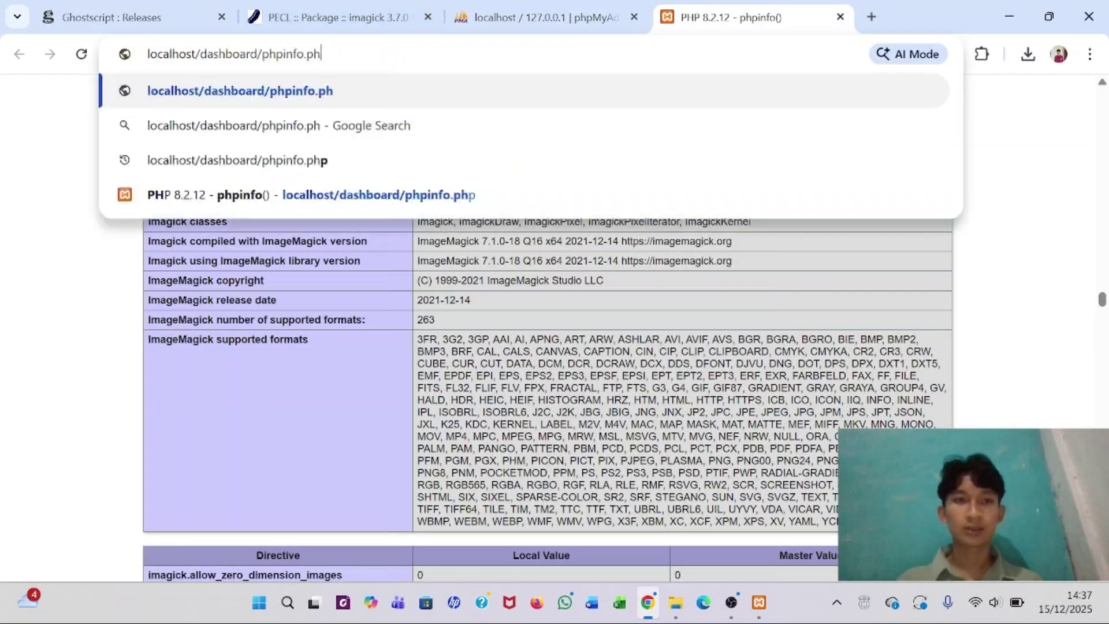
pyautogui.press('BackSpace')
pyautogui.press('BackSpace')
pyautogui.press('BackSpace')
pyautogui.press('BackSpace')
pyautogui.press('BackSpace')
pyautogui.press('BackSpace')
pyautogui.press('BackSpace')
pyautogui.press('BackSpace')
pyautogui.press('BackSpace')
pyautogui.press('BackSpace')
pyautogui.press('BackSpace')
pyautogui.press('BackSpace')
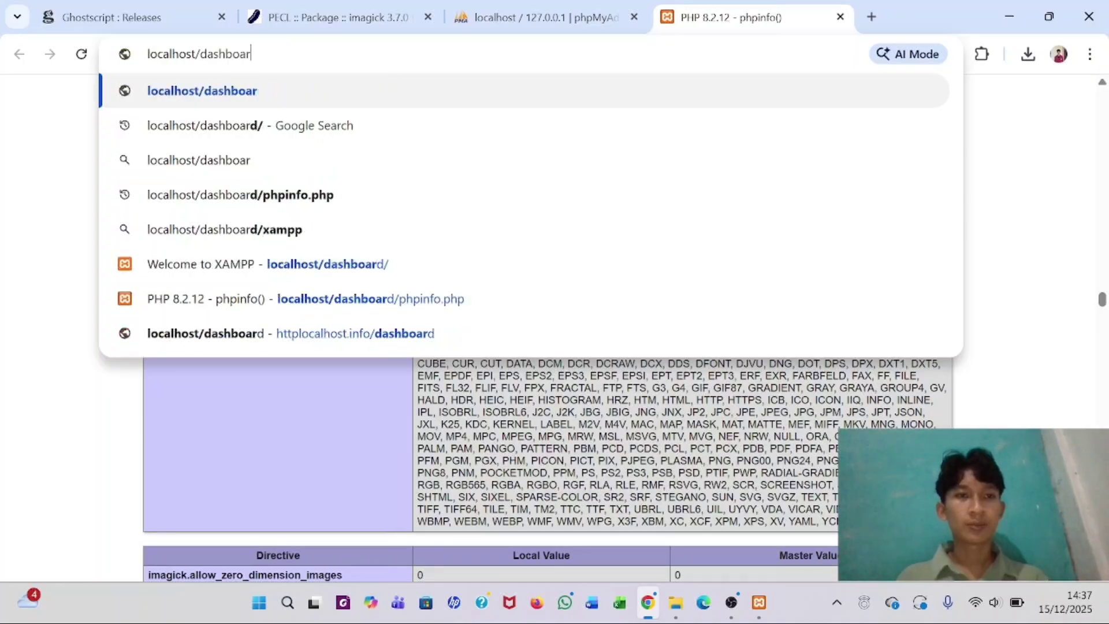
pyautogui.press('BackSpace')
pyautogui.press('BackSpace')
pyautogui.press('BackSpace')
pyautogui.press('BackSpace')
pyautogui.press('BackSpace')
pyautogui.press('BackSpace')
pyautogui.press('BackSpace')
pyautogui.press('BackSpace')
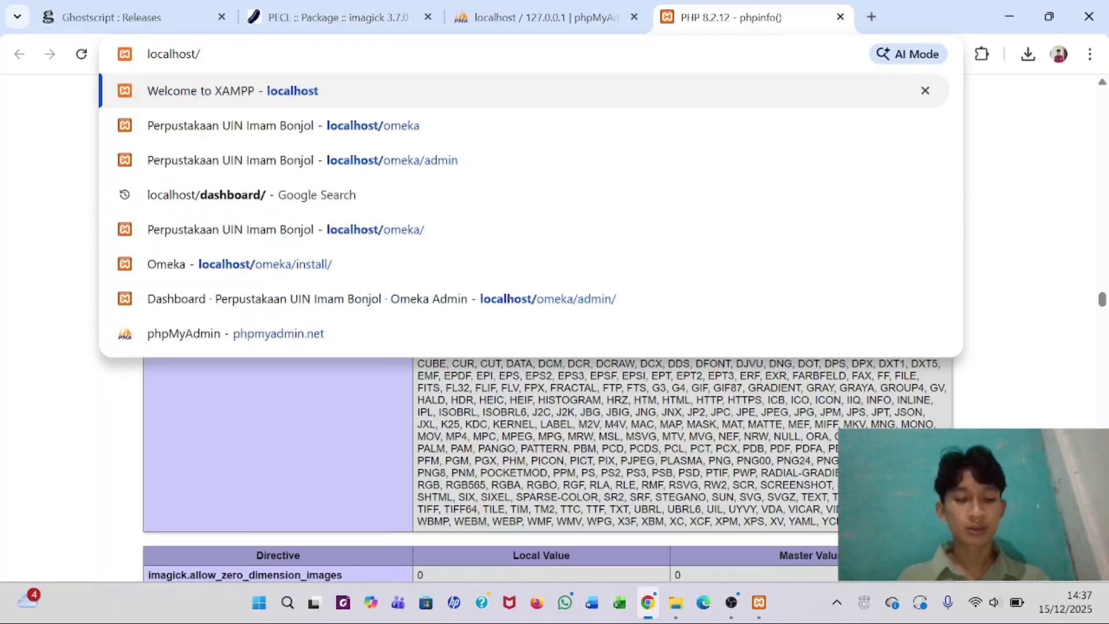
pyautogui.write('omeka')
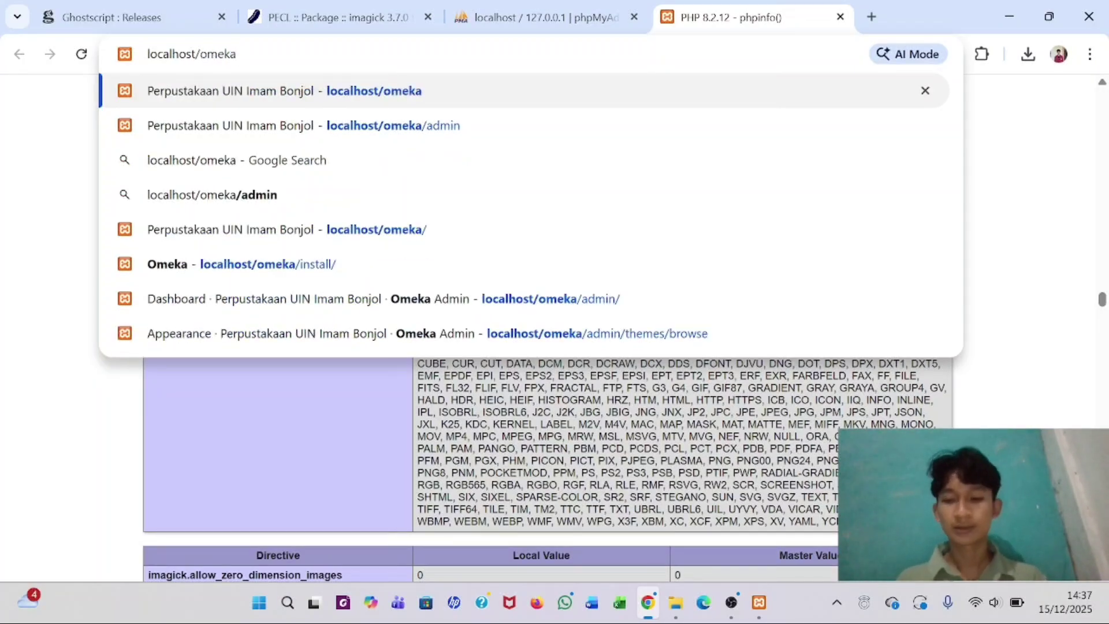
pyautogui.press('Return')
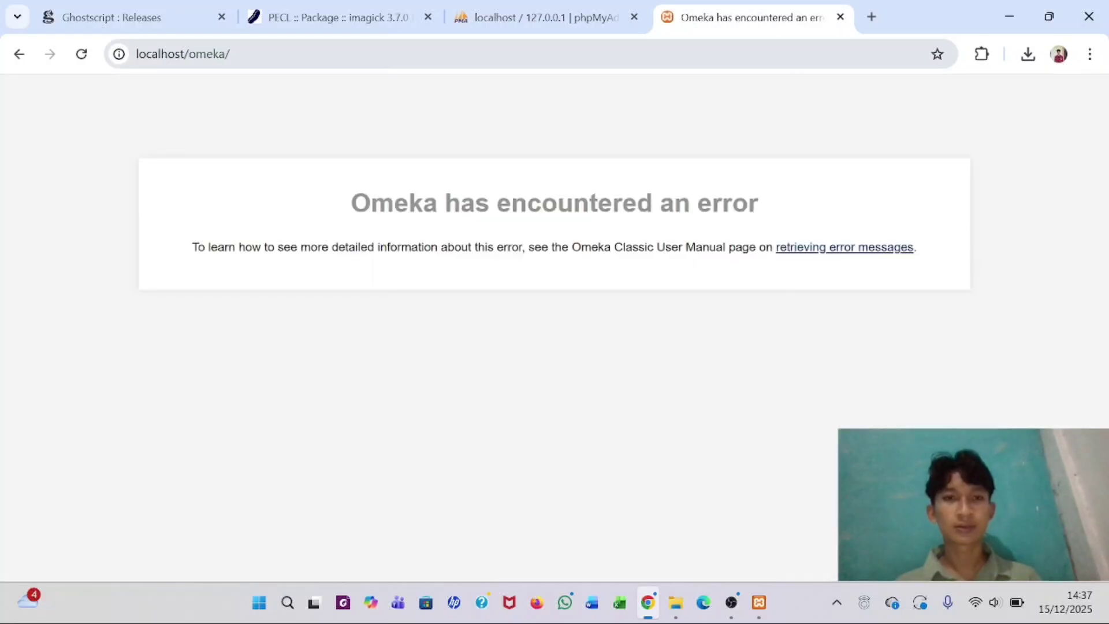
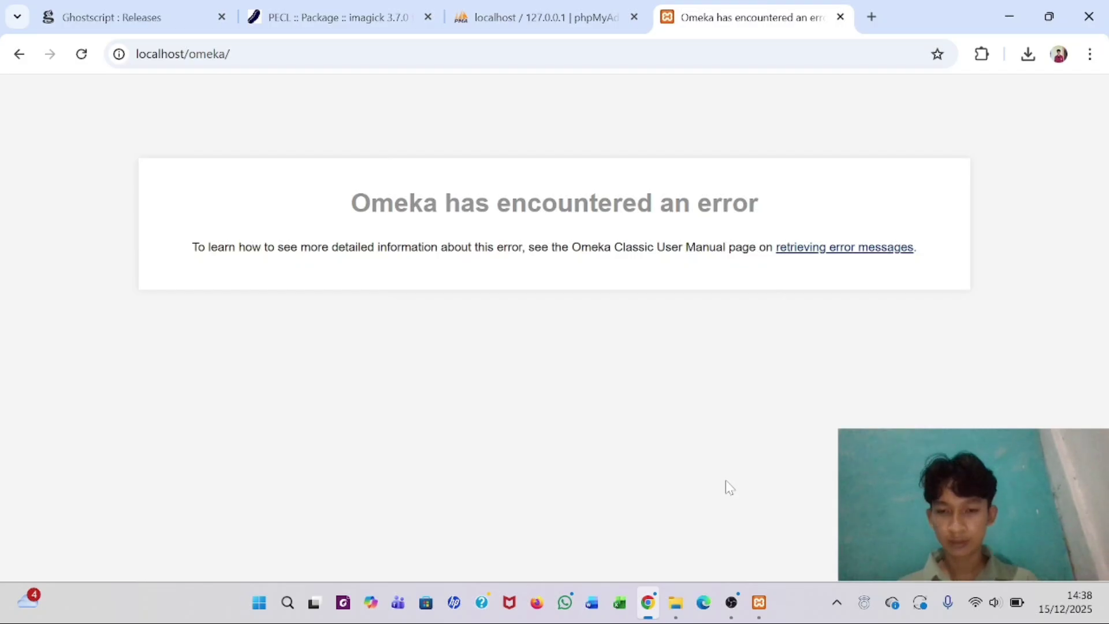
# - Switch from Chrome to File Explorer, which shows the Derivative/Strategy folder
pyautogui.moveTo(733, 600)
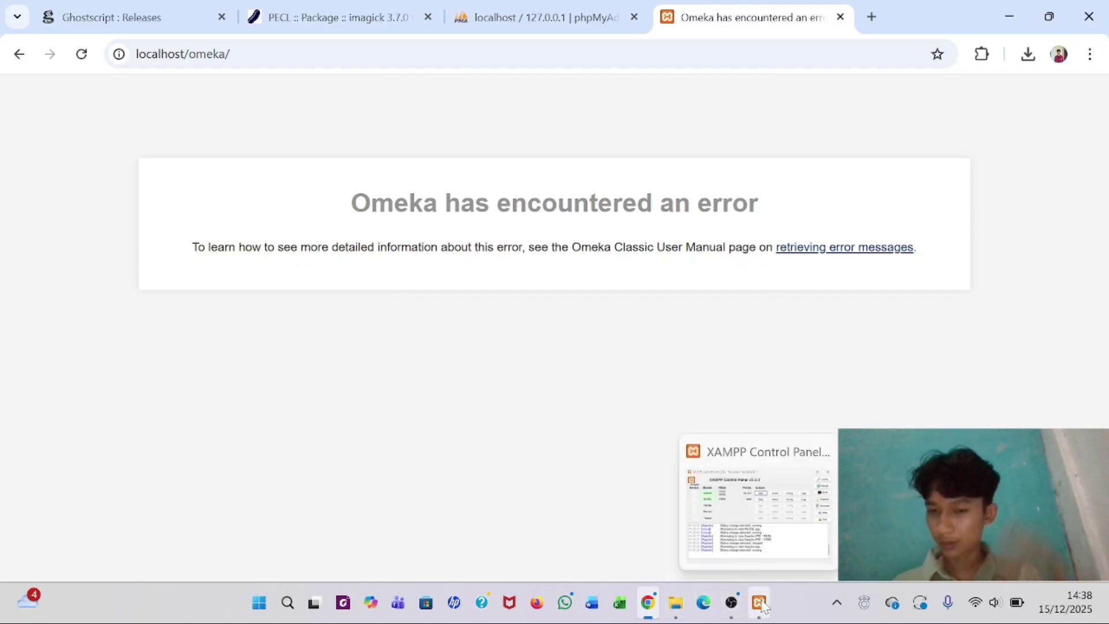
pyautogui.click(676, 603)
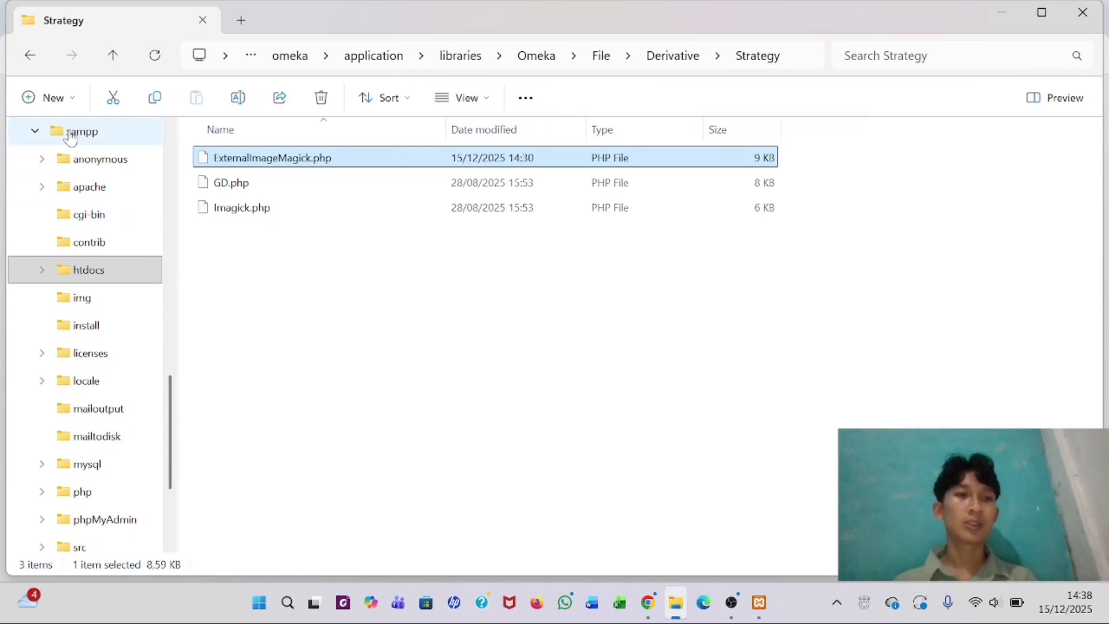
# - Navigate from drive C into xampp\htdocs\omeka
pyautogui.click(298, 58)
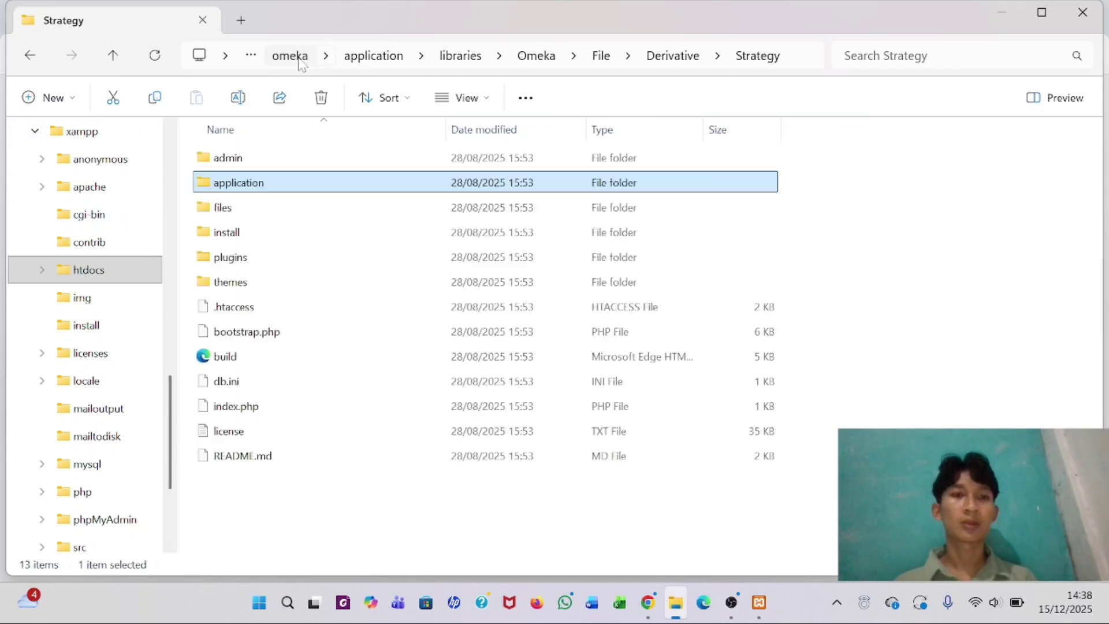
pyautogui.click(80, 131)
pyautogui.click(324, 57)
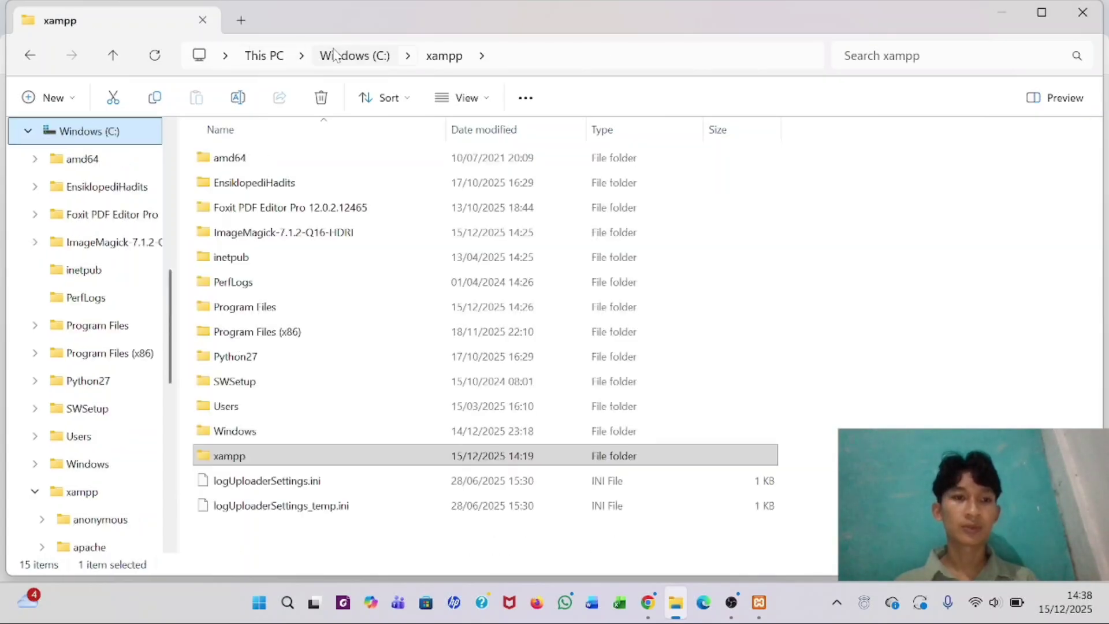
pyautogui.scroll(2, 35, 260)
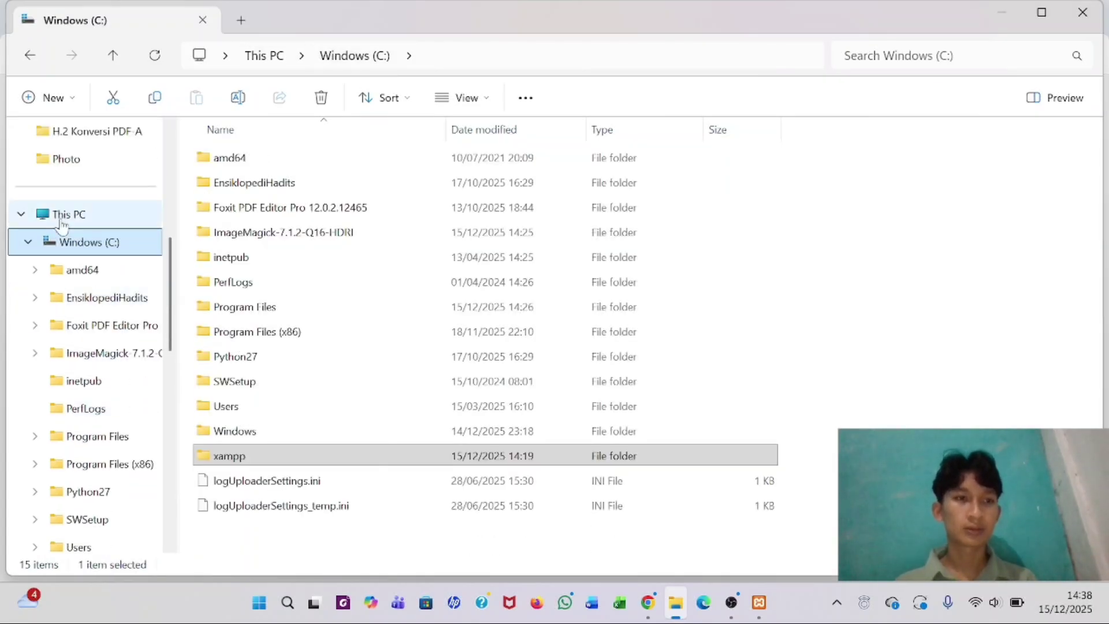
pyautogui.click(28, 241)
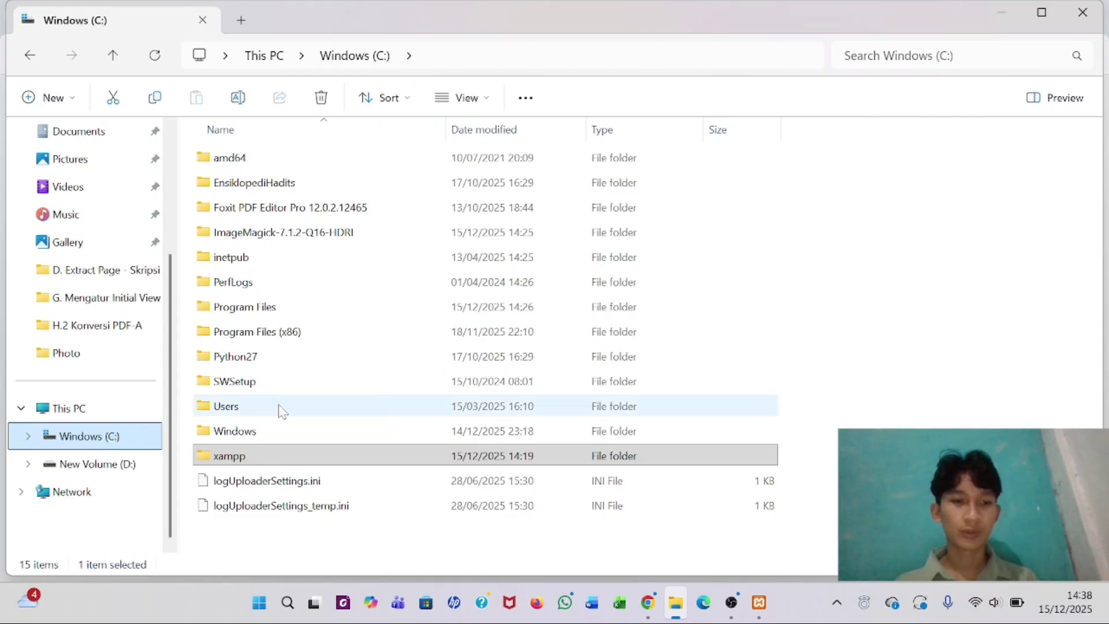
pyautogui.click(277, 460)
pyautogui.doubleClick(278, 460)
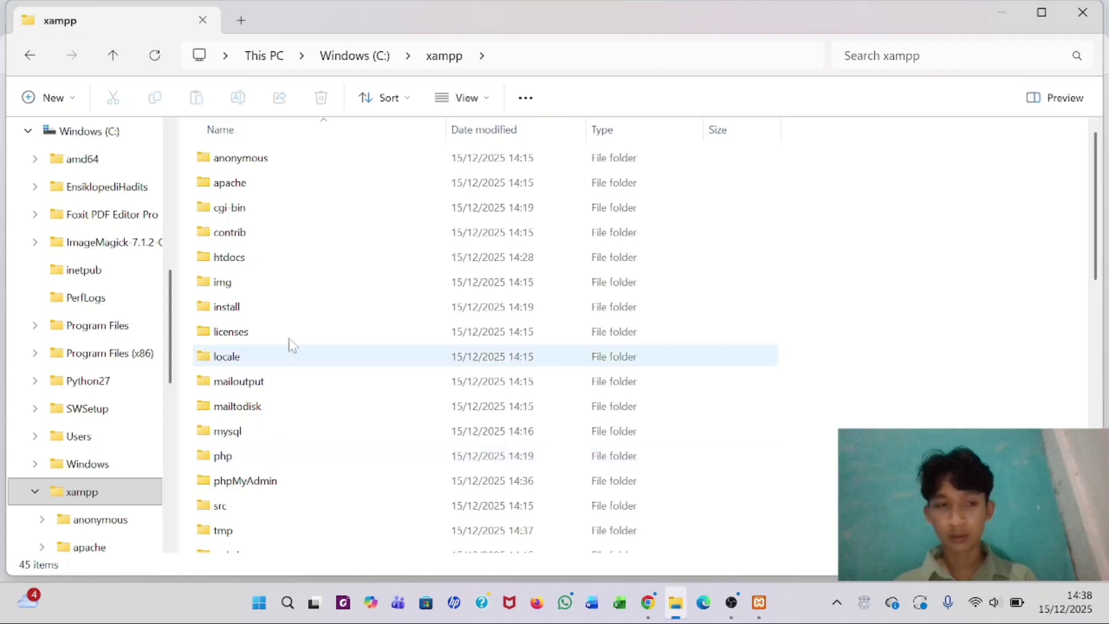
pyautogui.click(256, 260)
pyautogui.doubleClick(257, 261)
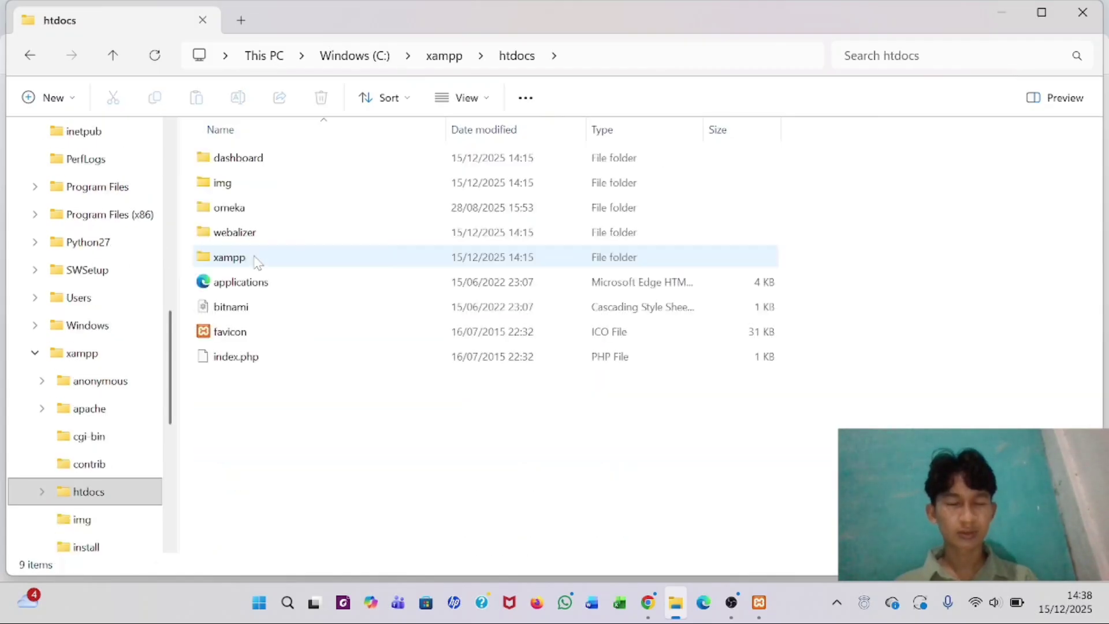
pyautogui.click(259, 214)
pyautogui.doubleClick(259, 214)
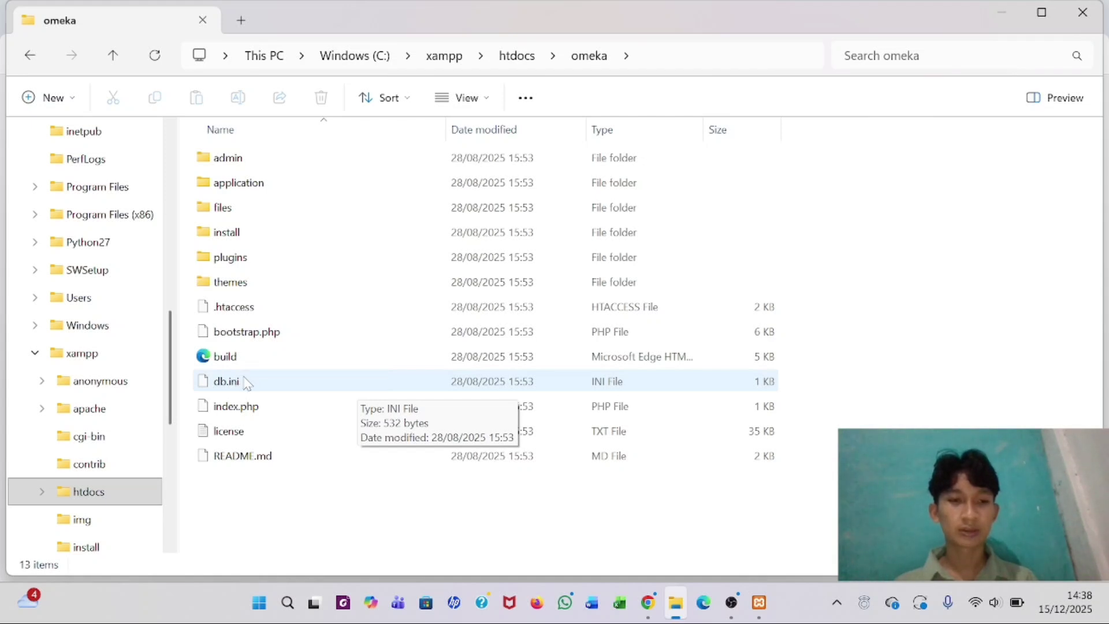
# - Select db.ini in the omeka folder and bring up its context menu
pyautogui.rightClick(247, 383)
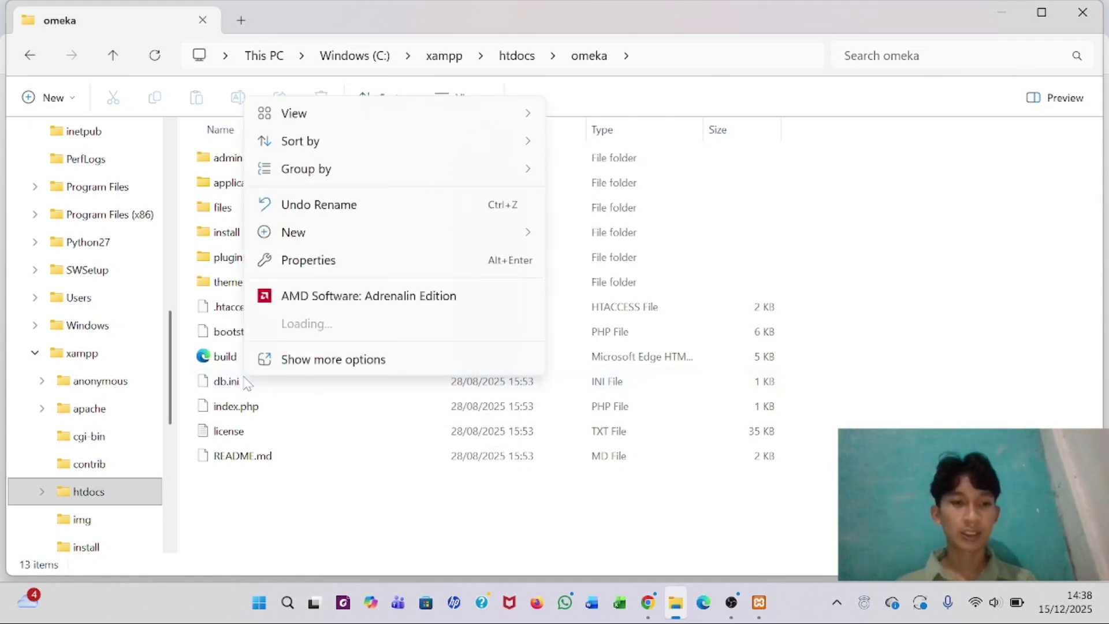
pyautogui.press('Escape')
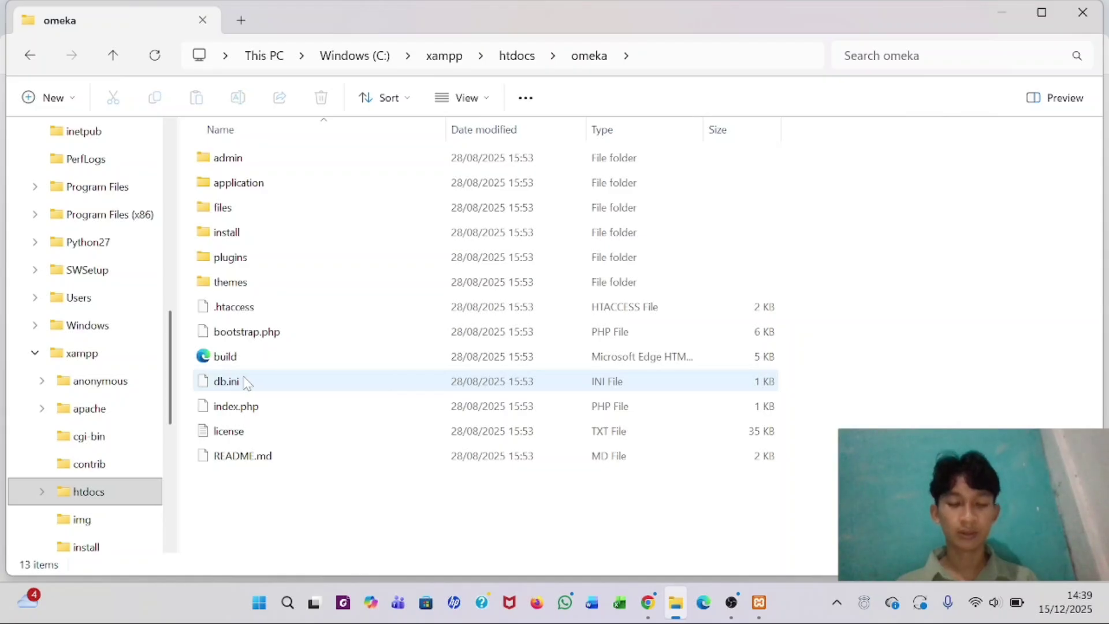
pyautogui.rightClick(246, 384)
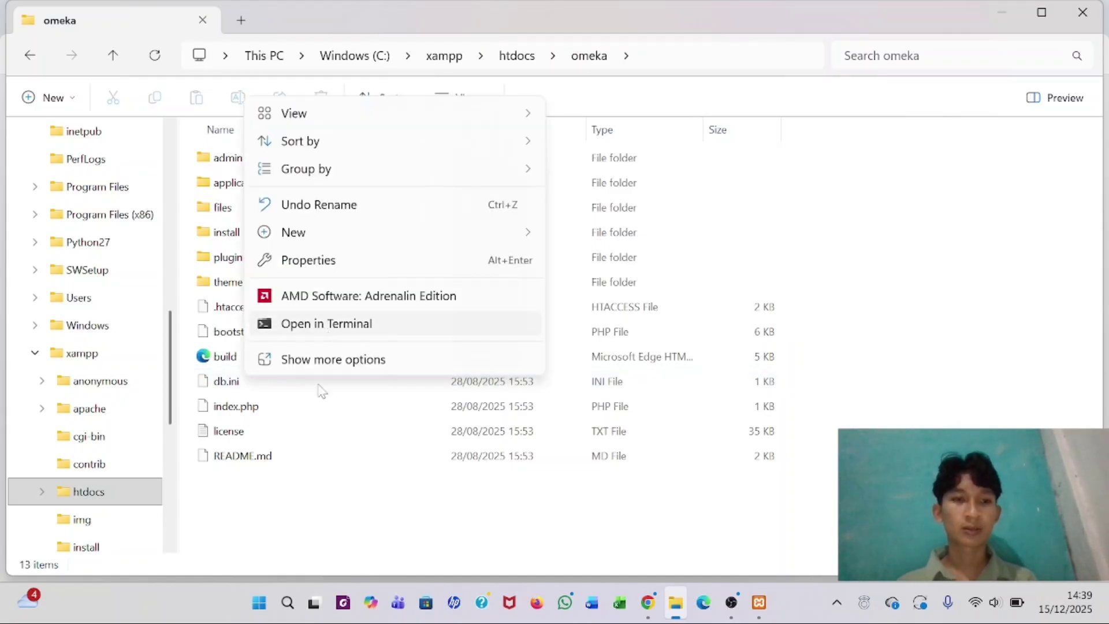
pyautogui.click(352, 524)
pyautogui.click(298, 380)
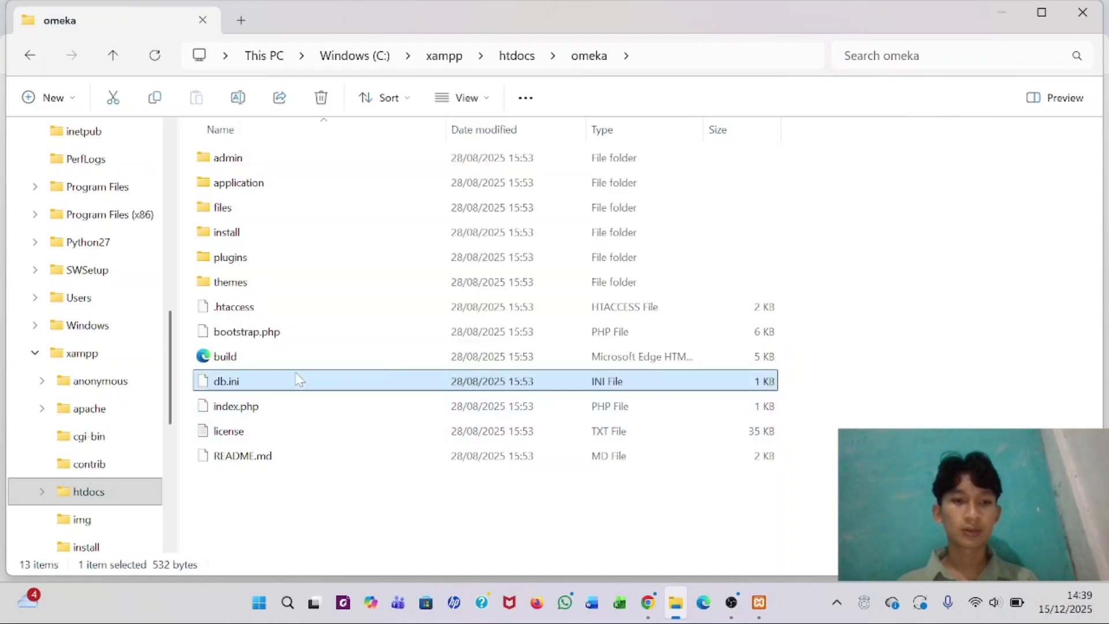
pyautogui.rightClick(282, 386)
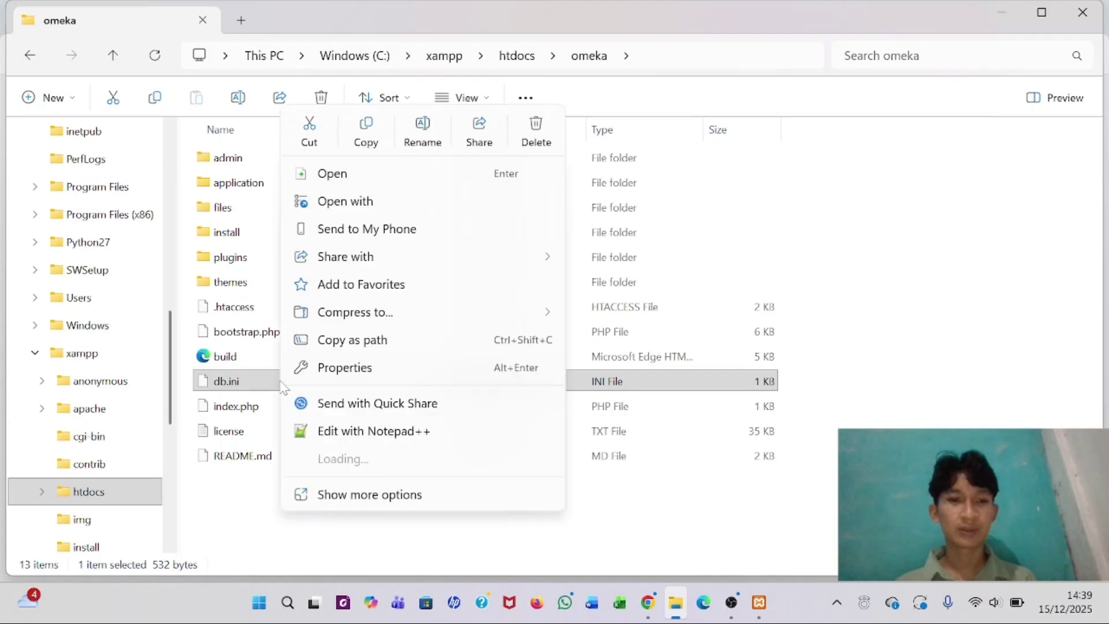
# - Open db.ini in Notepad++ and set host to localhost and username to omeka
pyautogui.click(374, 435)
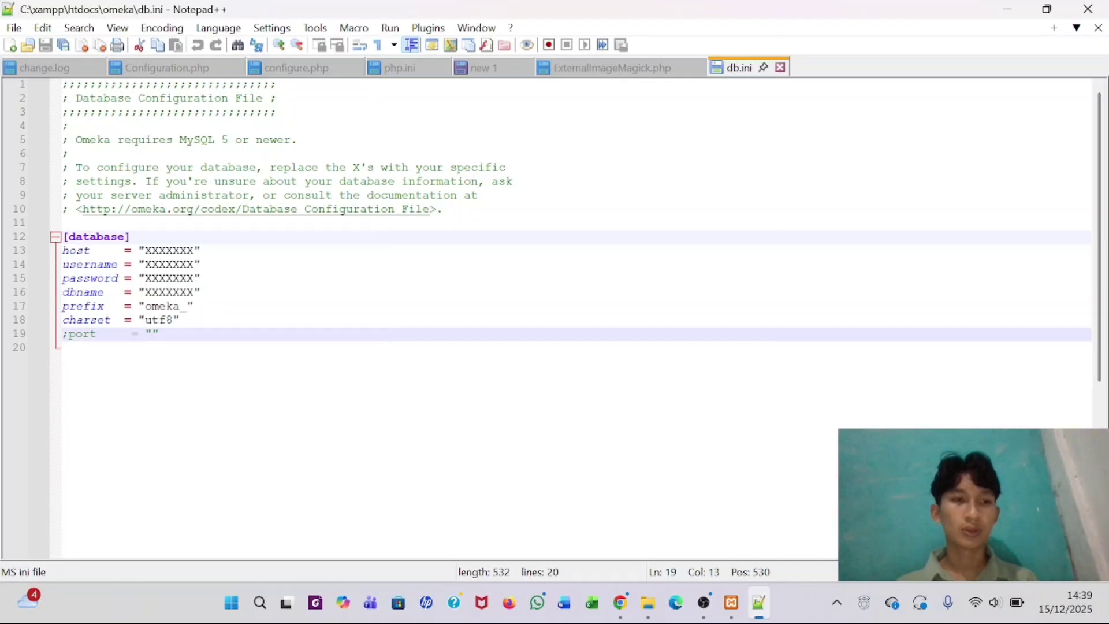
pyautogui.click(195, 250)
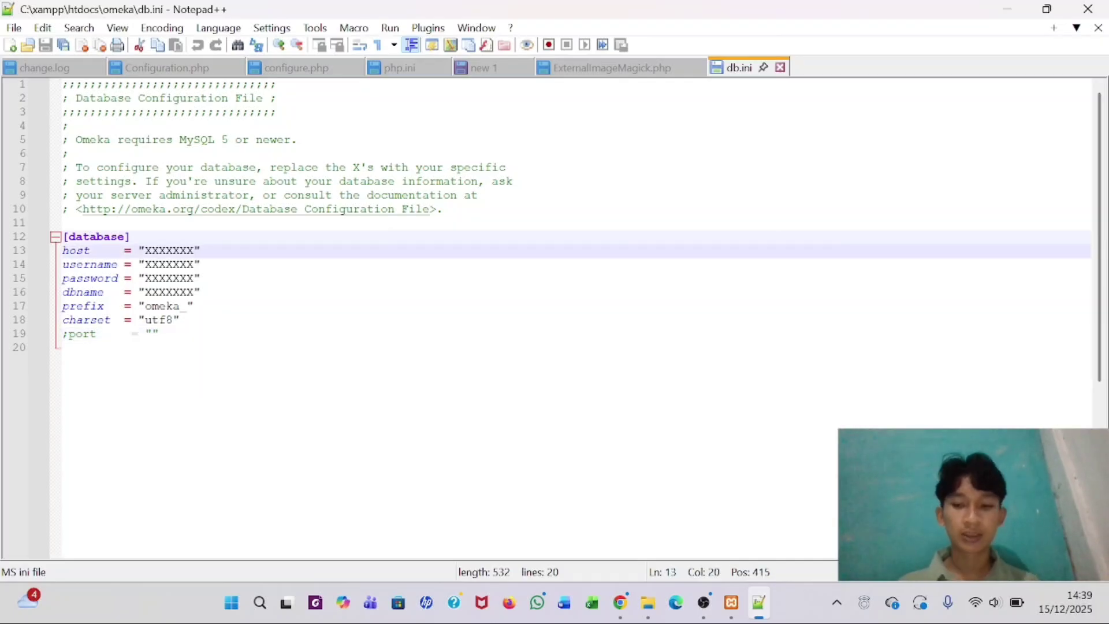
pyautogui.press('BackSpace')
pyautogui.press('BackSpace')
pyautogui.press('BackSpace')
pyautogui.press('BackSpace')
pyautogui.press('BackSpace')
pyautogui.press('BackSpace')
pyautogui.press('BackSpace')
pyautogui.write('local')
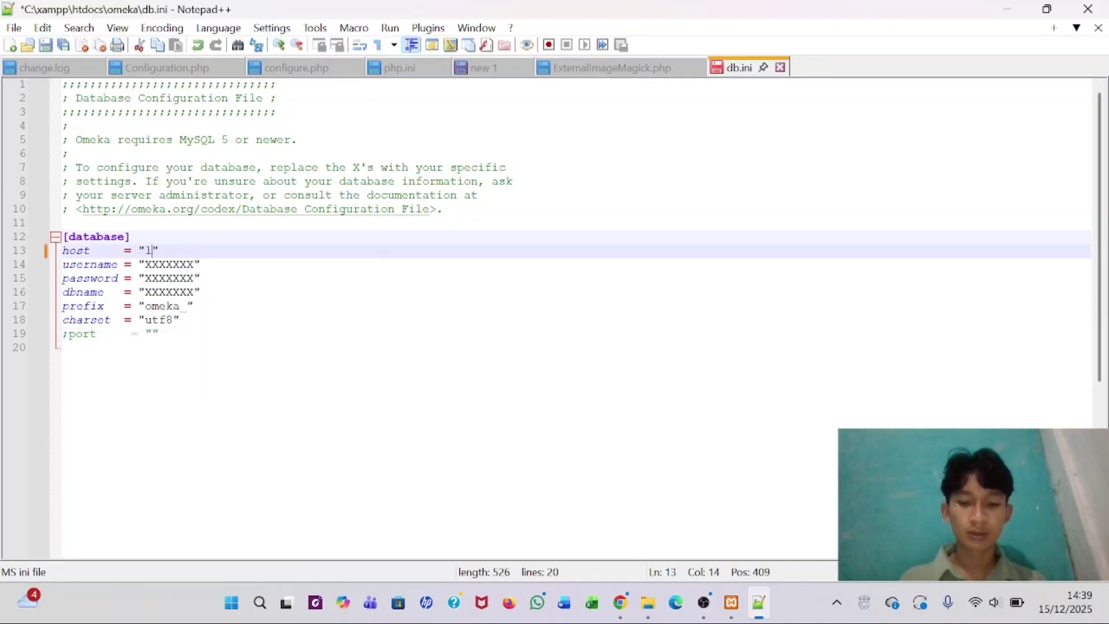
pyautogui.write('host')
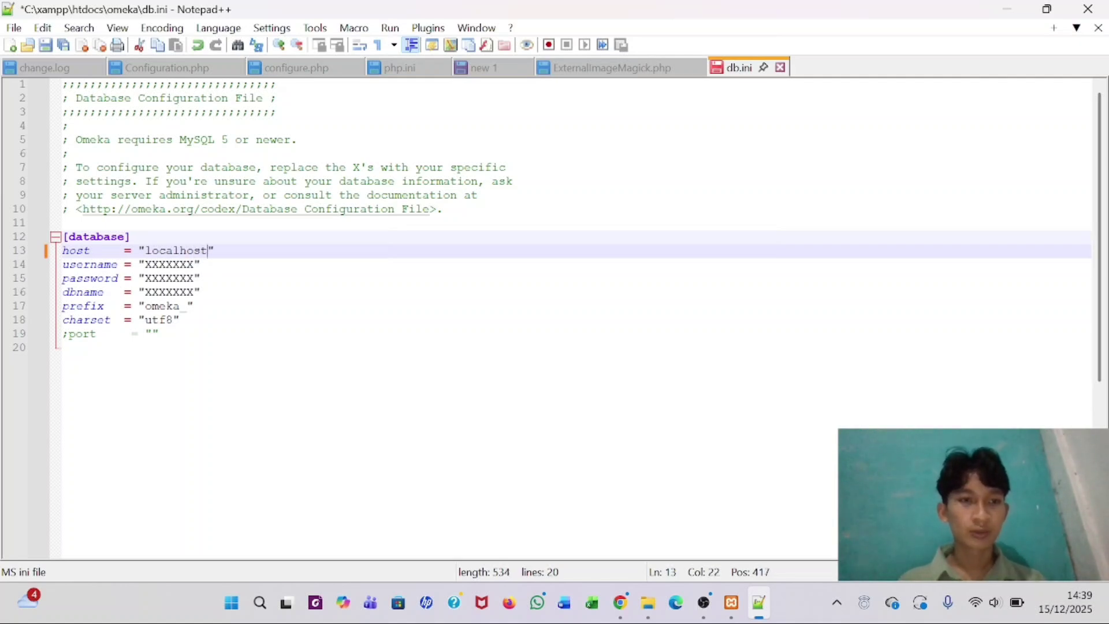
pyautogui.click(194, 264)
pyautogui.press('BackSpace')
pyautogui.press('BackSpace')
pyautogui.press('BackSpace')
pyautogui.press('BackSpace')
pyautogui.press('BackSpace')
pyautogui.press('BackSpace')
pyautogui.press('BackSpace')
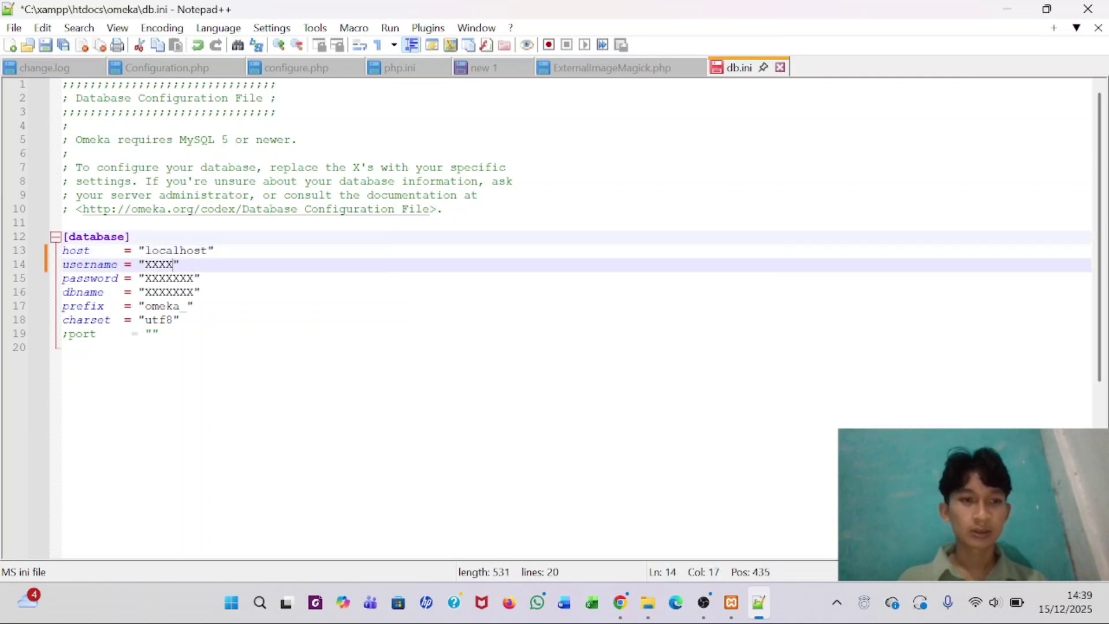
pyautogui.write('omeka')
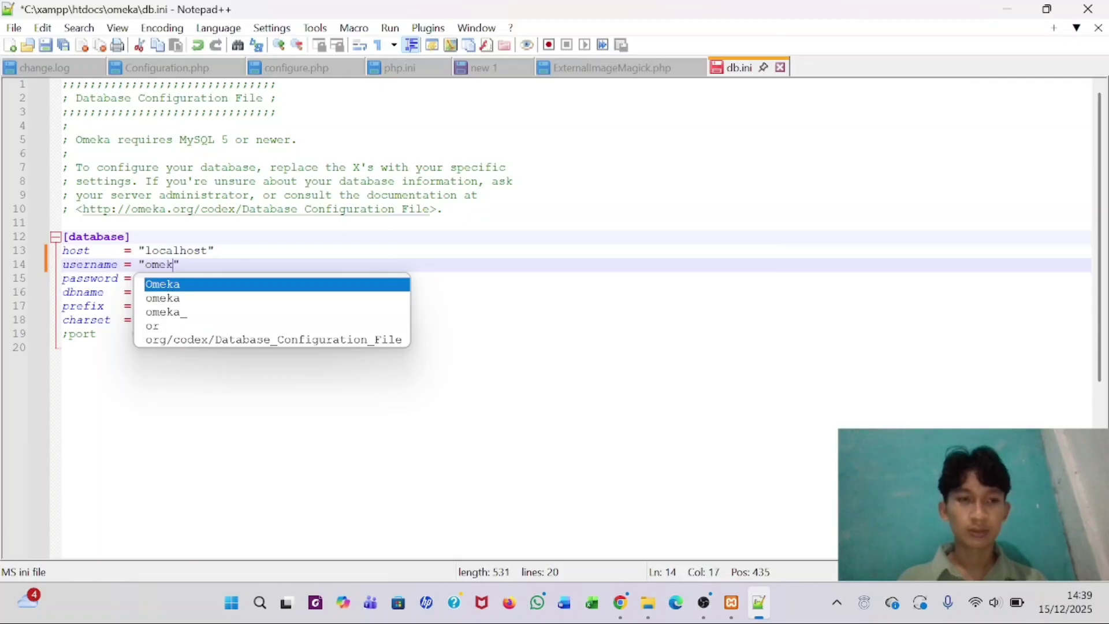
pyautogui.click(422, 319)
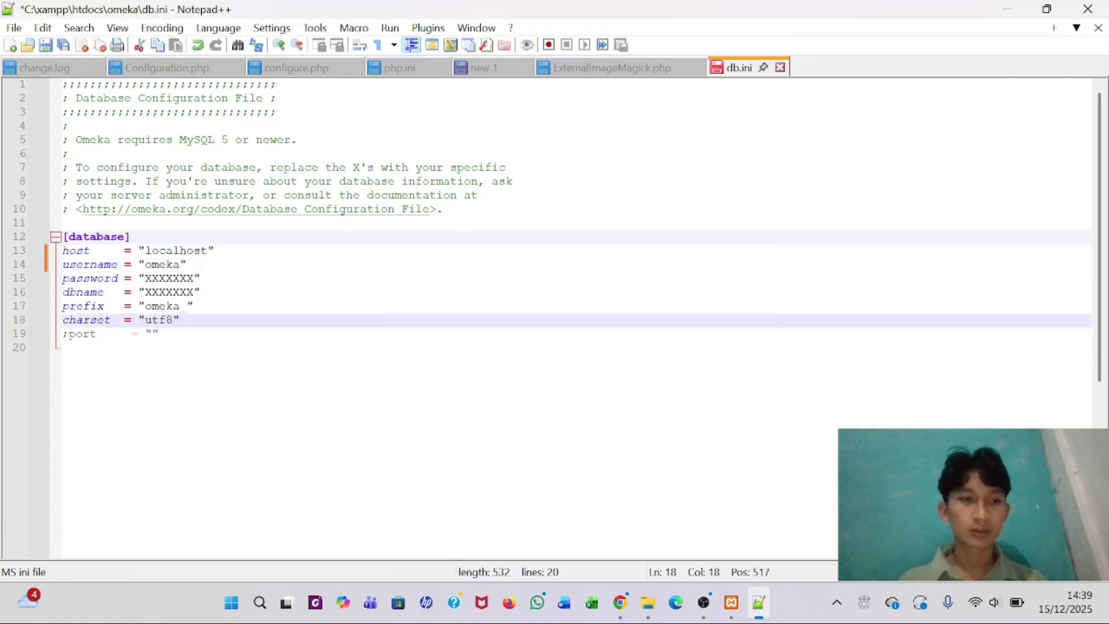
# - Enter the database password, set dbname to omeka, then save db.ini and close Notepad++
pyautogui.click(194, 279)
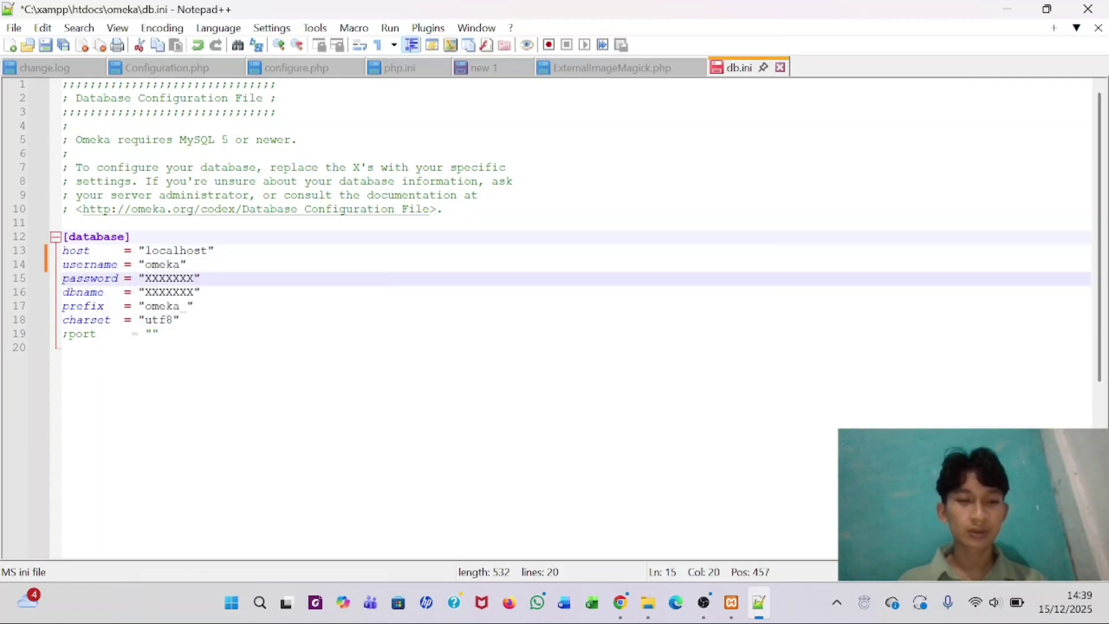
pyautogui.press('BackSpace')
pyautogui.press('BackSpace')
pyautogui.press('BackSpace')
pyautogui.press('BackSpace')
pyautogui.press('BackSpace')
pyautogui.press('BackSpace')
pyautogui.press('BackSpace')
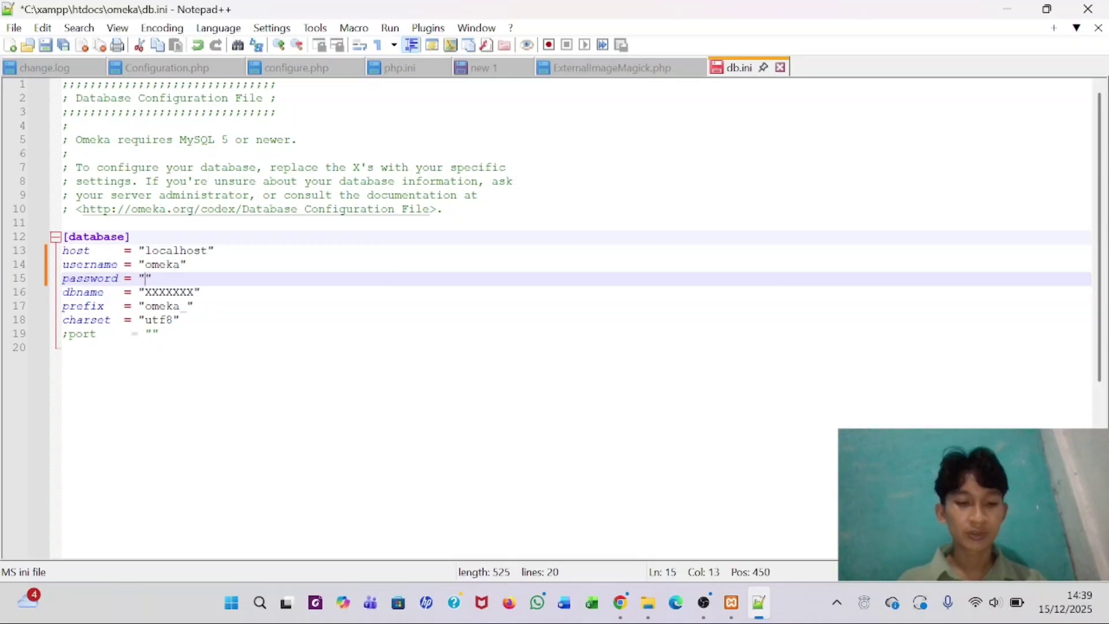
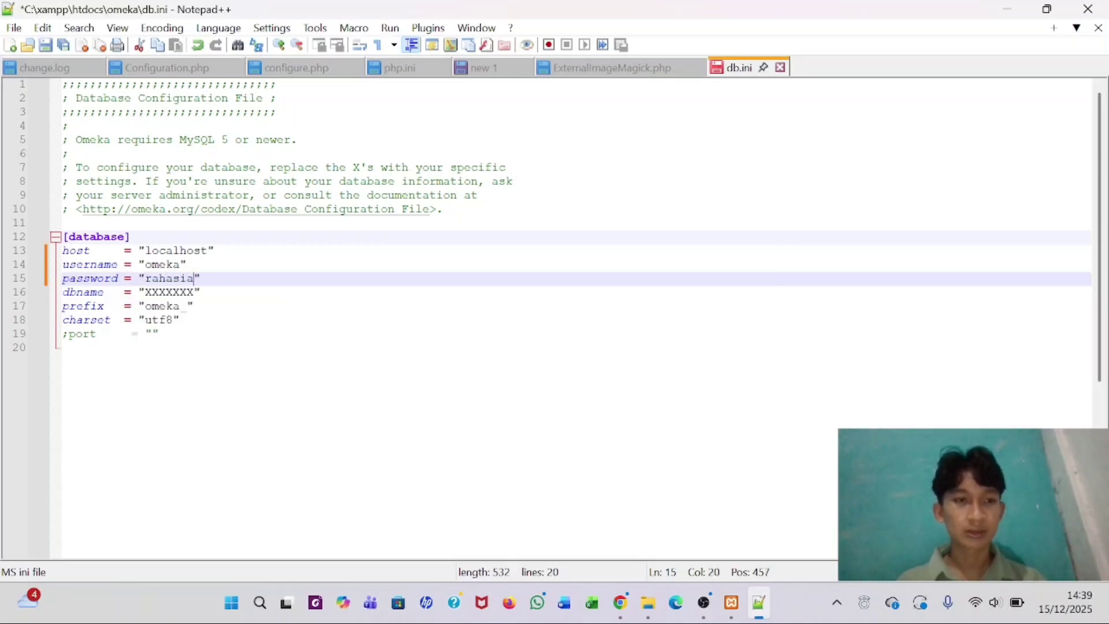
pyautogui.press('Down')
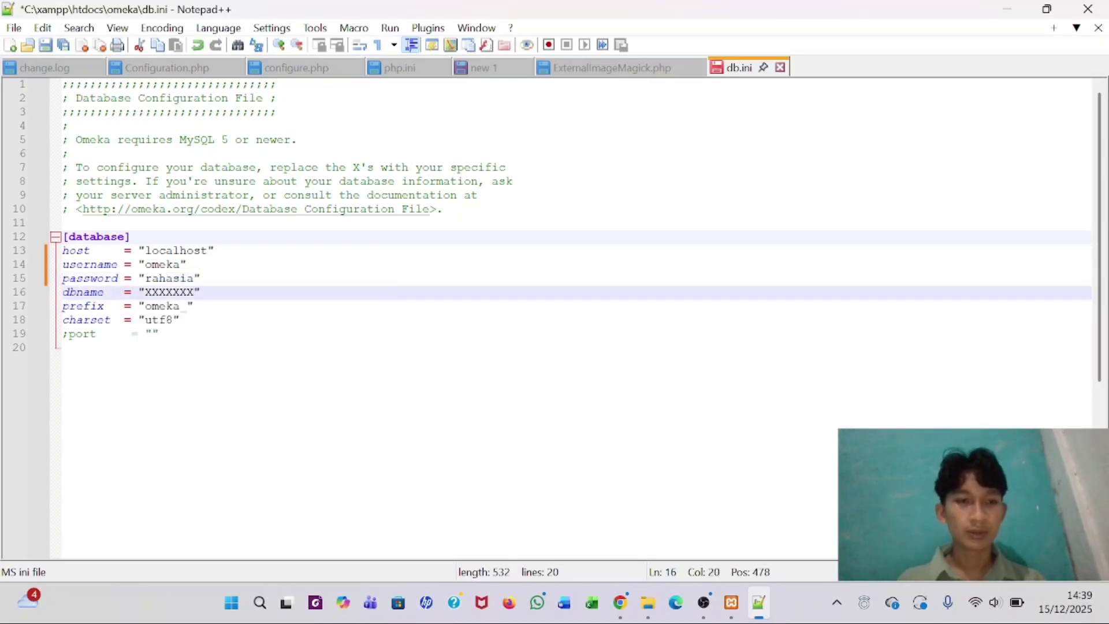
pyautogui.press('BackSpace')
pyautogui.press('BackSpace')
pyautogui.press('BackSpace')
pyautogui.press('BackSpace')
pyautogui.press('BackSpace')
pyautogui.press('BackSpace')
pyautogui.press('BackSpace')
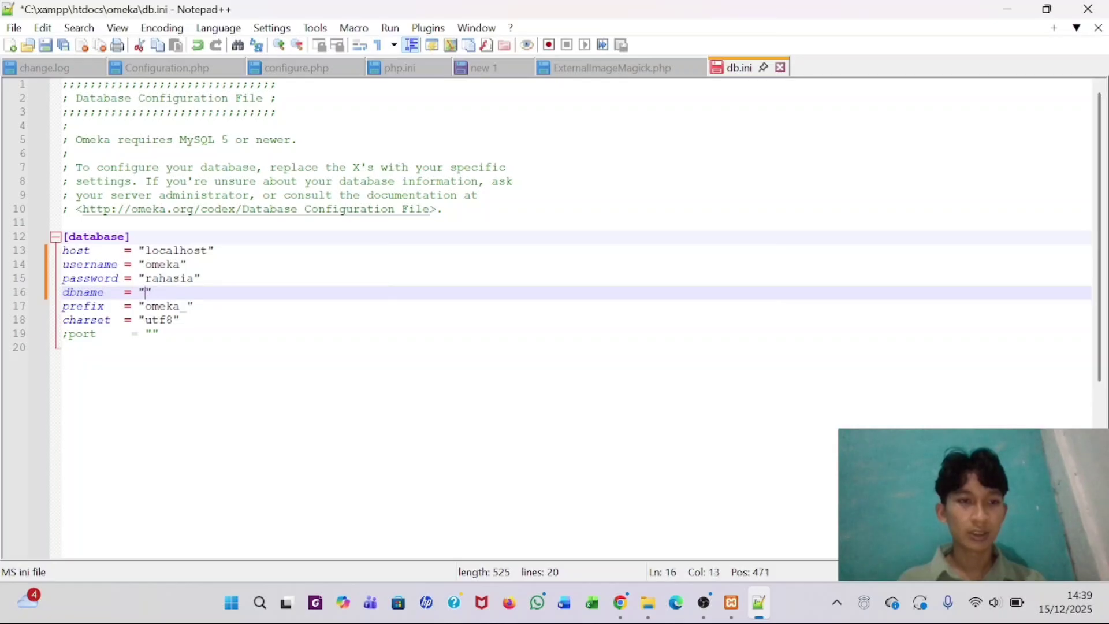
pyautogui.write('omeka')
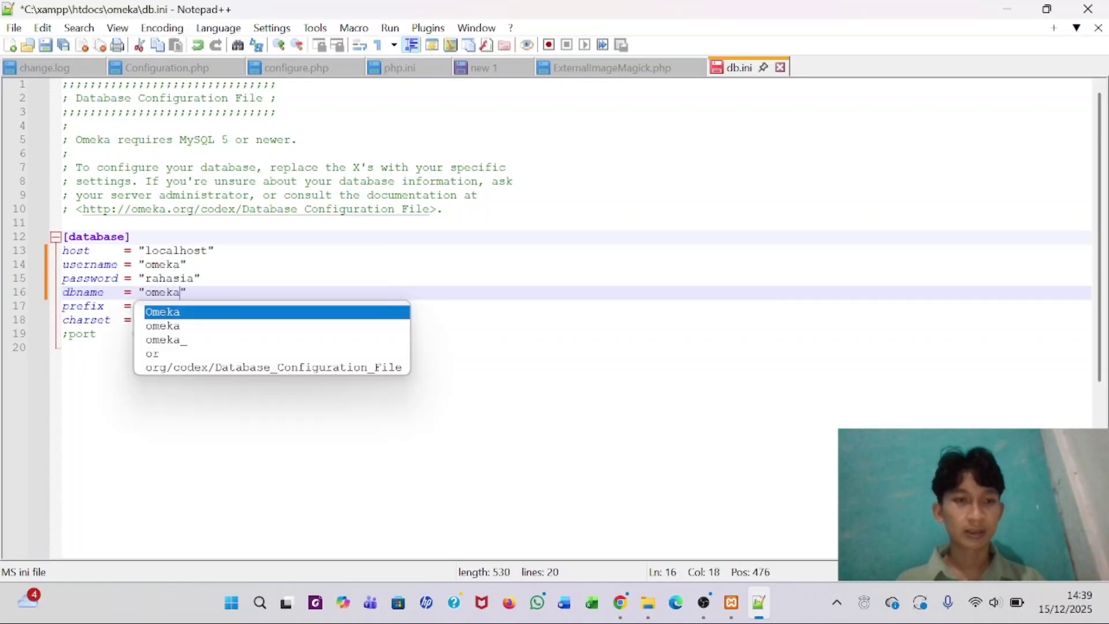
pyautogui.click(63, 348)
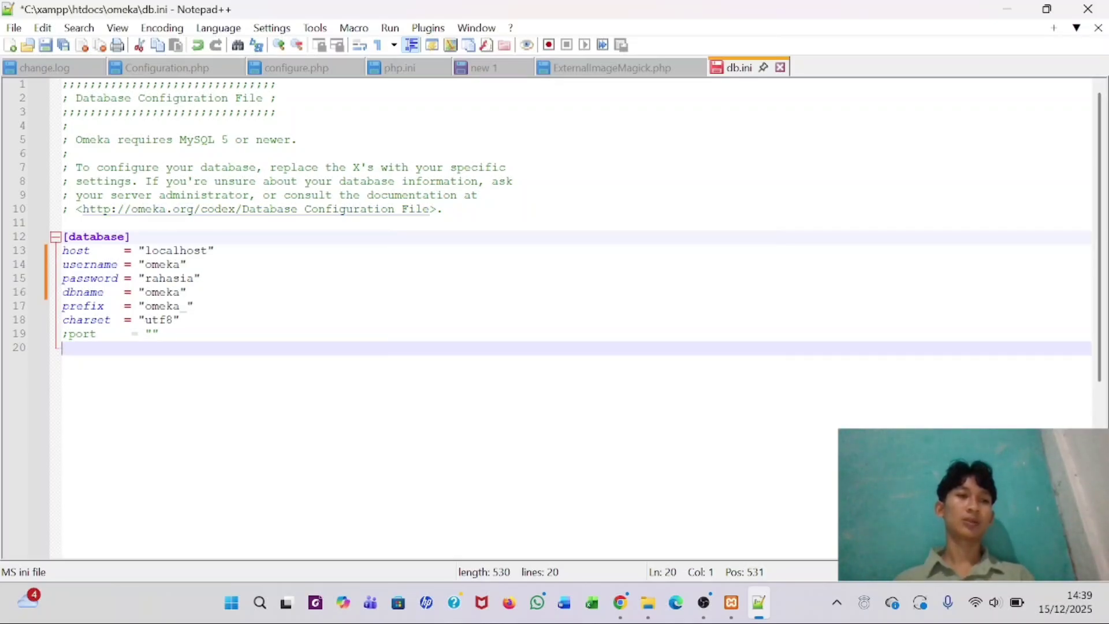
pyautogui.click(45, 46)
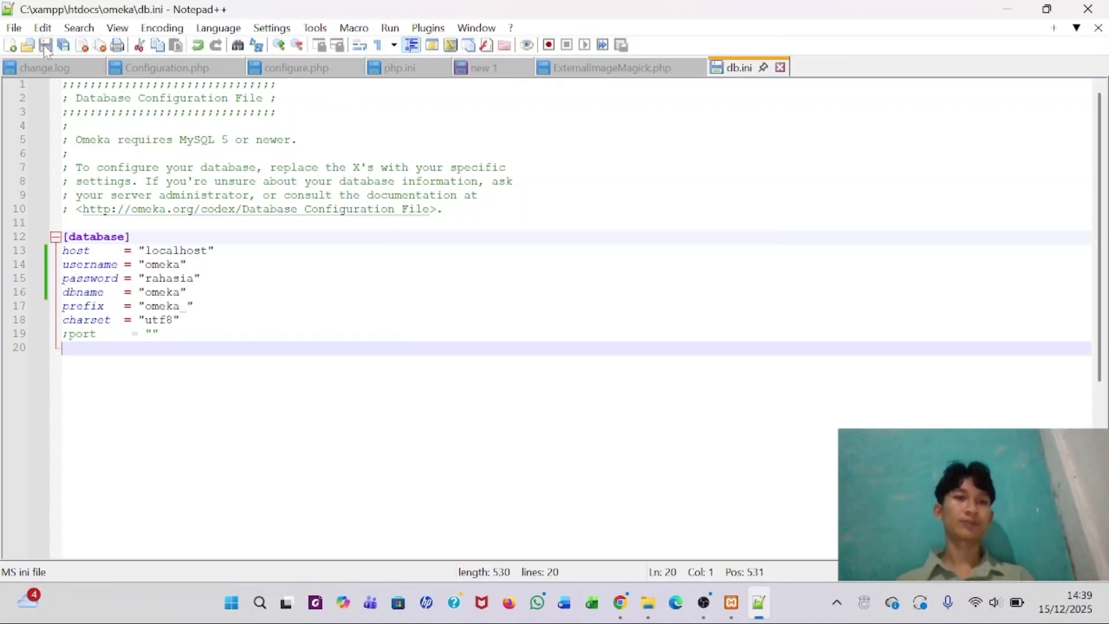
pyautogui.click(1088, 8)
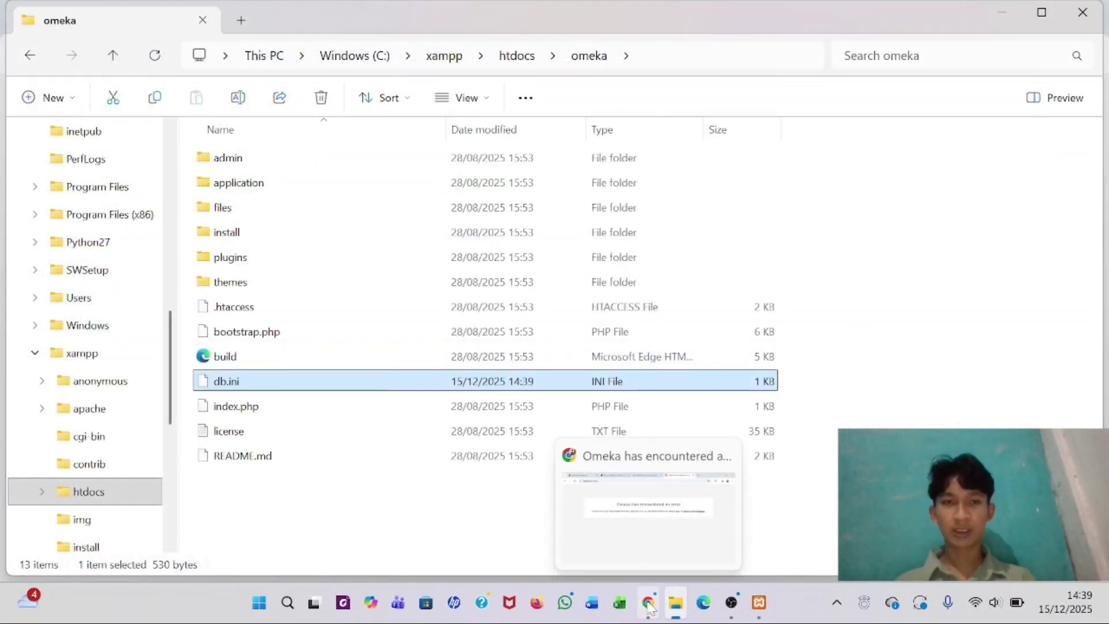
# - Reload localhost/omeka in Chrome to bring up the Omeka install form
pyautogui.click(650, 607)
pyautogui.click(179, 56)
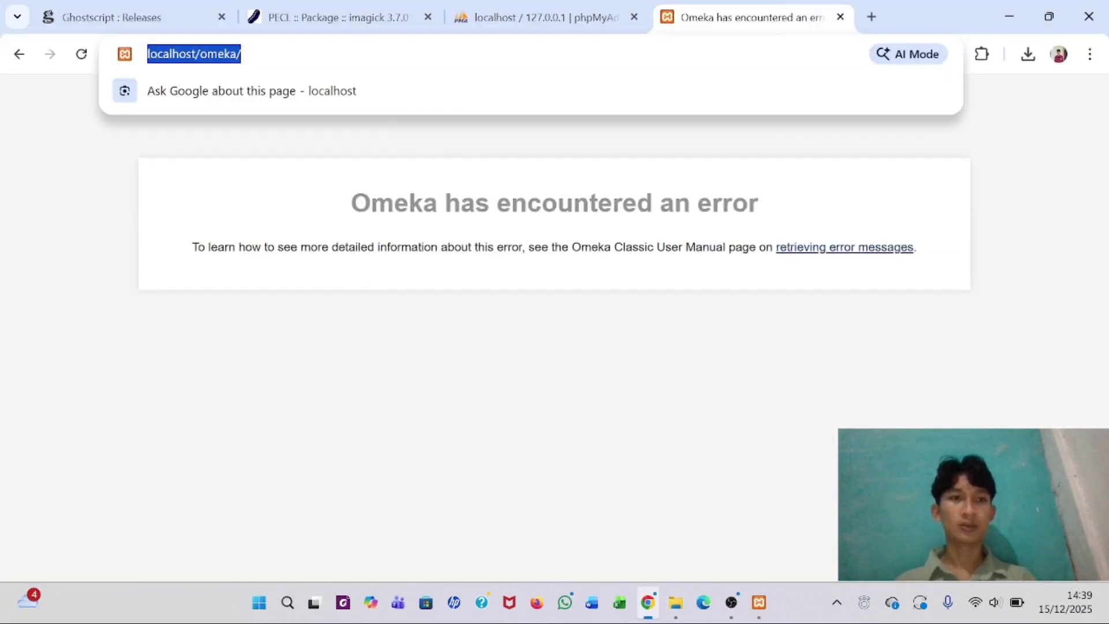
pyautogui.click(241, 53)
pyautogui.press('Return')
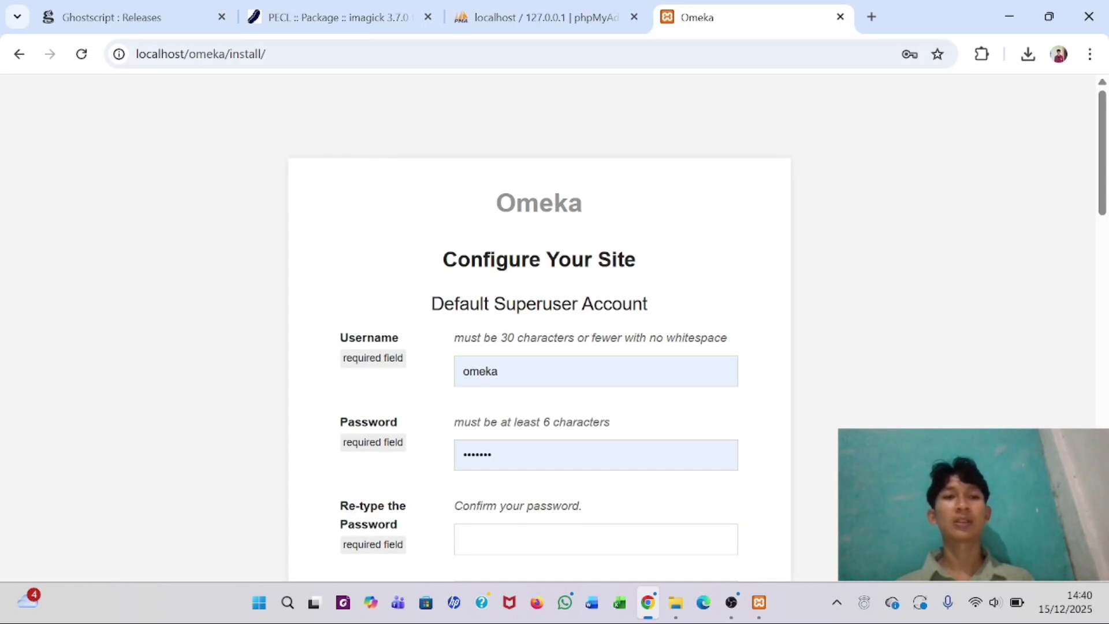
pyautogui.scroll(-5, 408, 247)
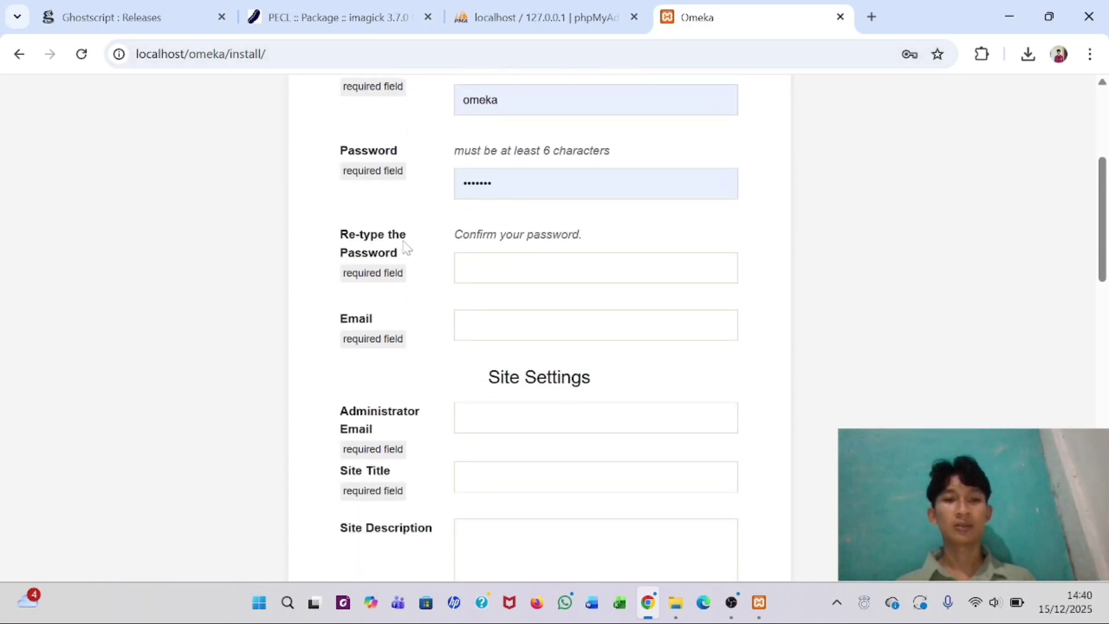
pyautogui.scroll(5, 408, 247)
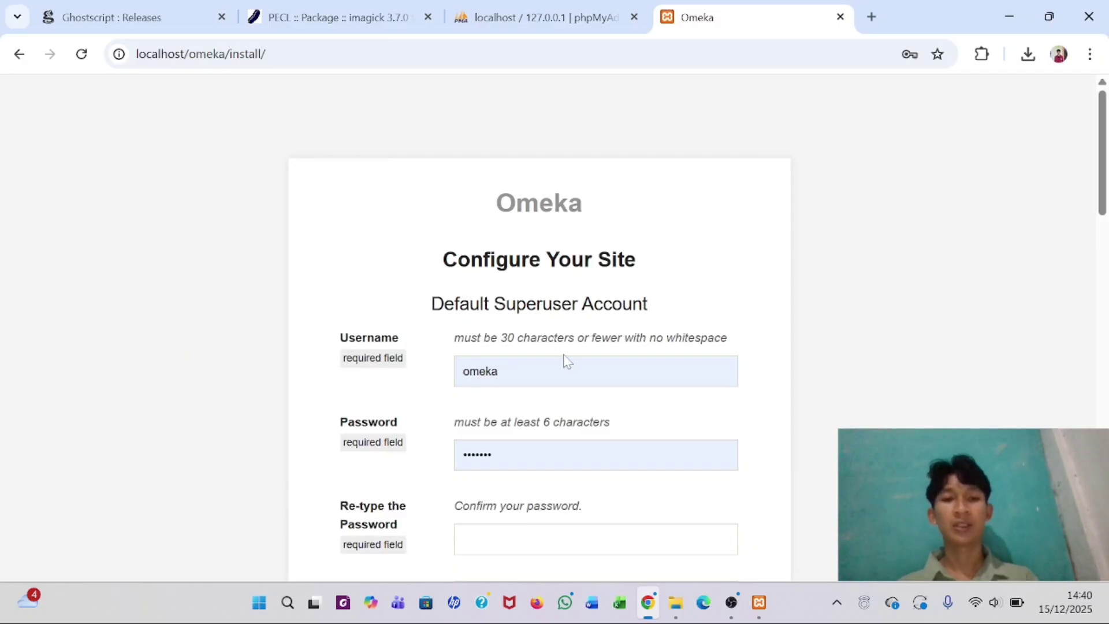
pyautogui.scroll(-1, 564, 362)
pyautogui.scroll(1, 554, 323)
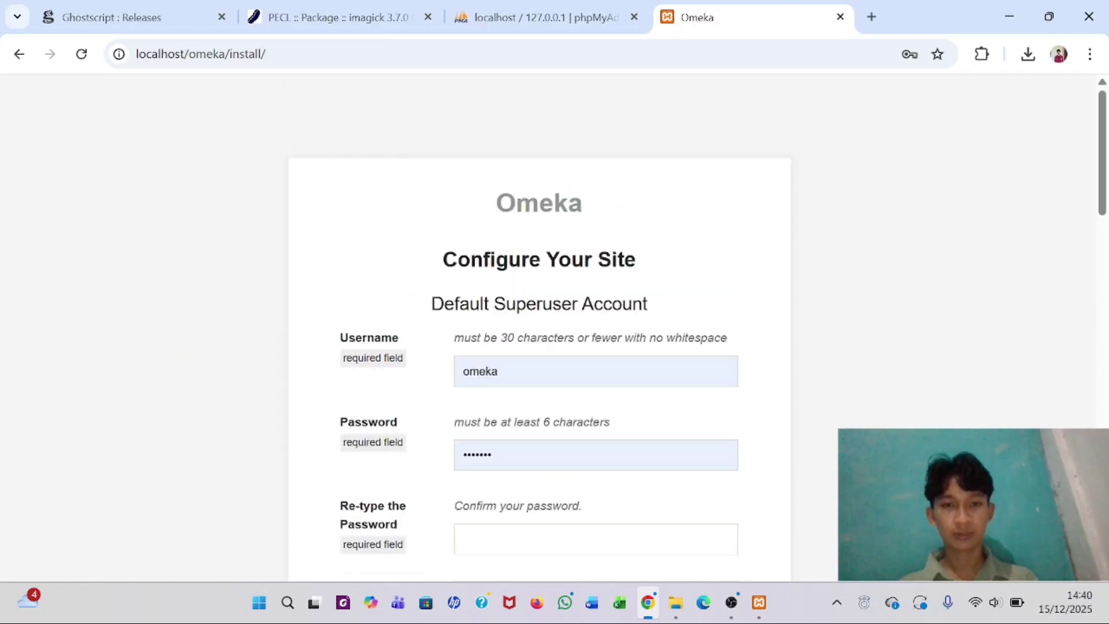
# - Replace the prefilled username with a new one and enter and confirm the account password
pyautogui.click(500, 371)
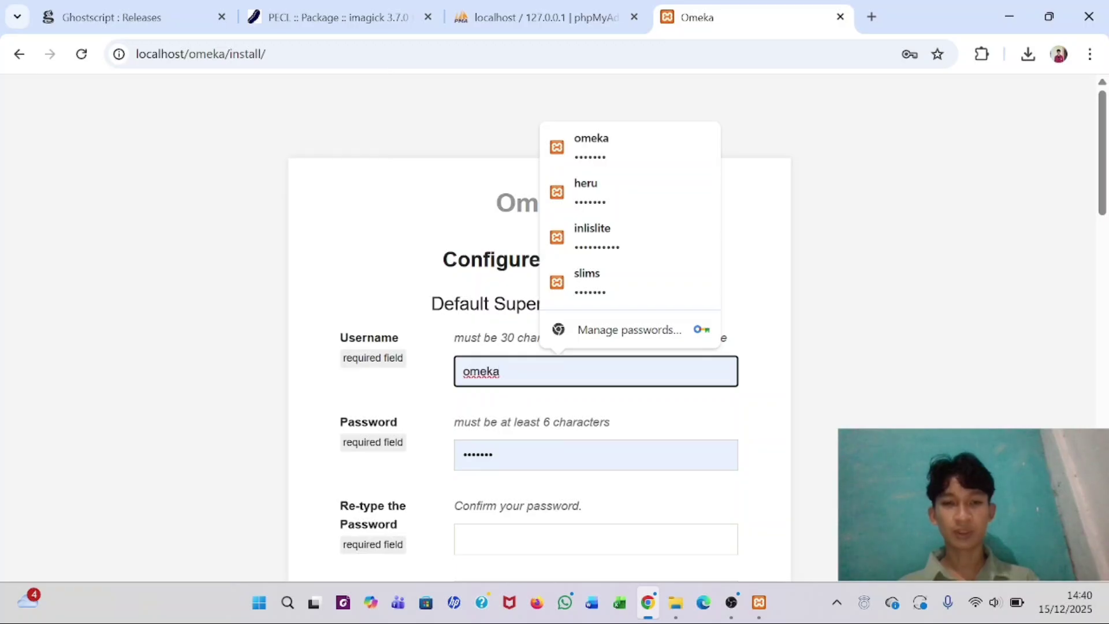
pyautogui.press('BackSpace')
pyautogui.press('BackSpace')
pyautogui.press('BackSpace')
pyautogui.press('BackSpace')
pyautogui.press('BackSpace')
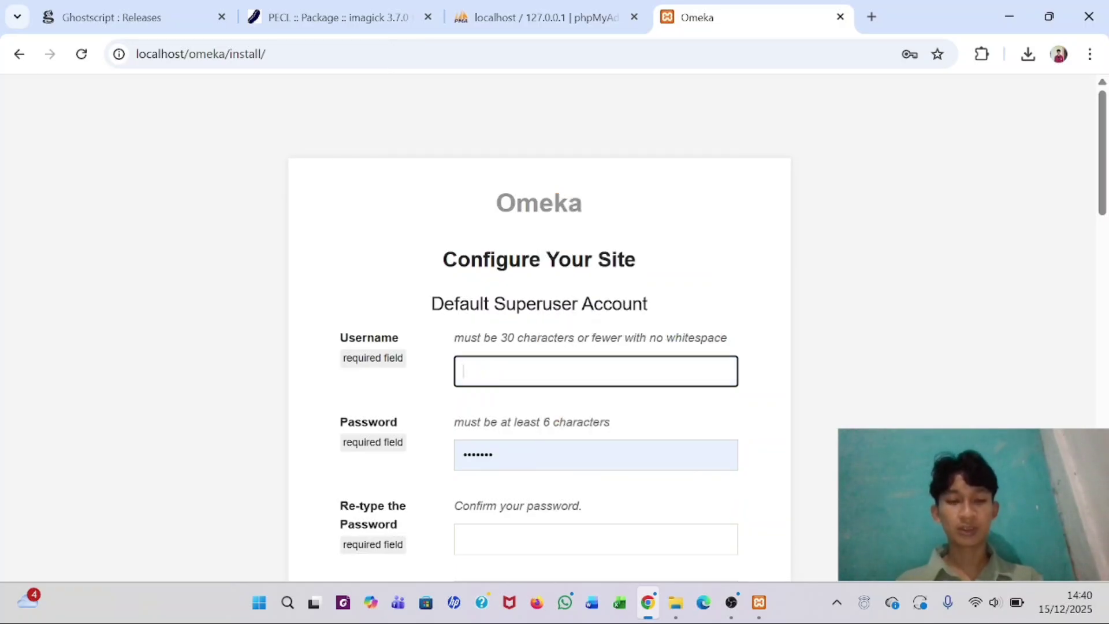
pyautogui.write('heru')
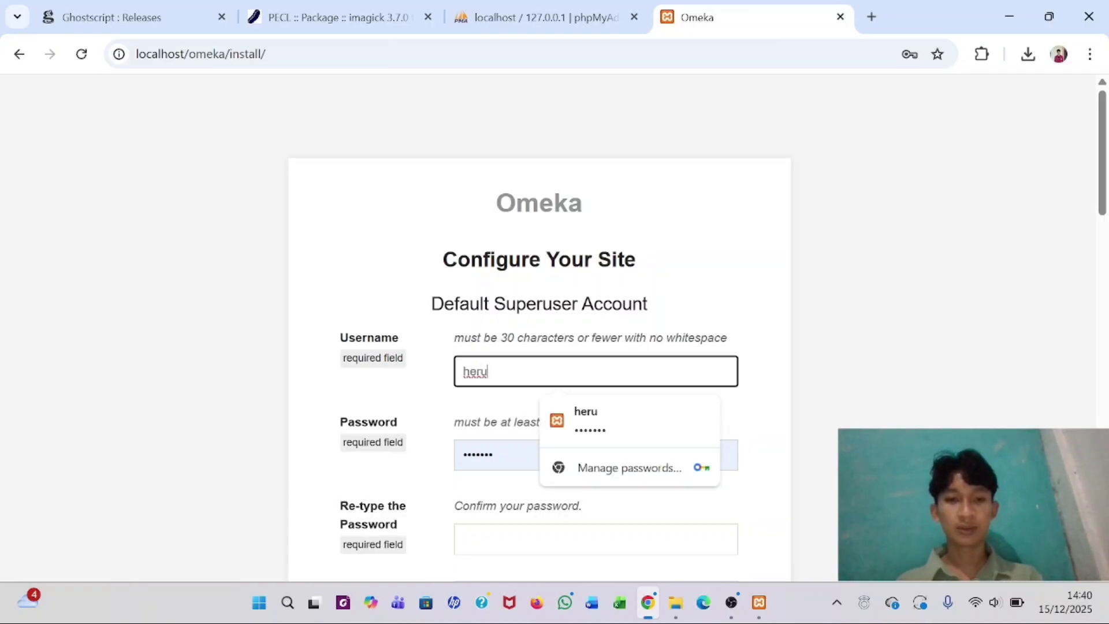
pyautogui.click(578, 455)
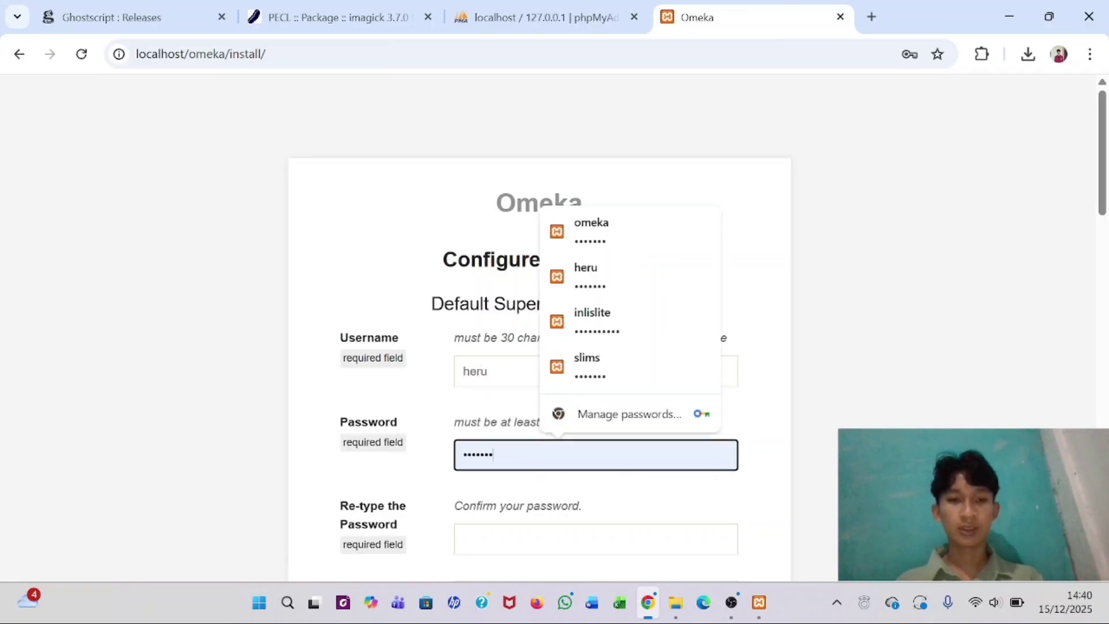
pyautogui.press('BackSpace')
pyautogui.press('BackSpace')
pyautogui.press('BackSpace')
pyautogui.press('BackSpace')
pyautogui.press('BackSpace')
pyautogui.press('BackSpace')
pyautogui.press('BackSpace')
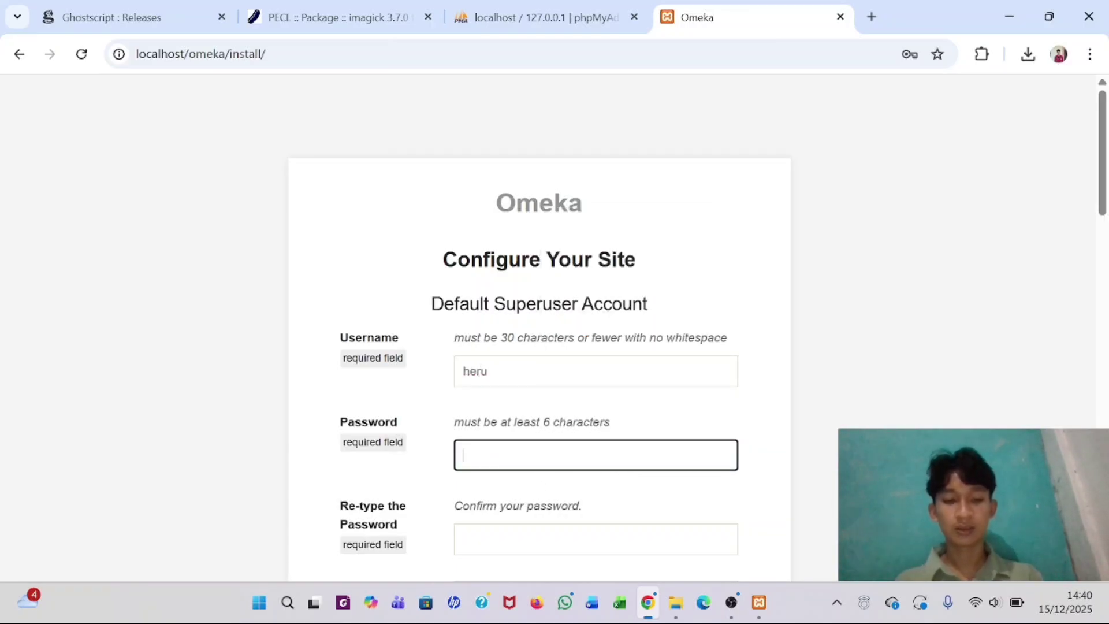
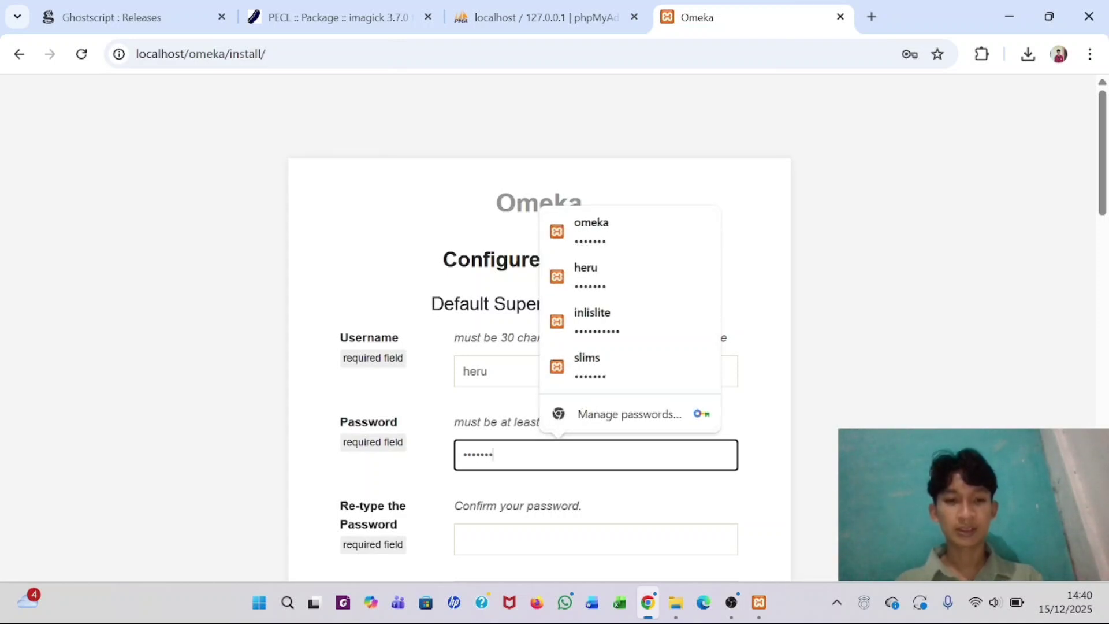
pyautogui.scroll(-2, 500, 458)
pyautogui.click(557, 421)
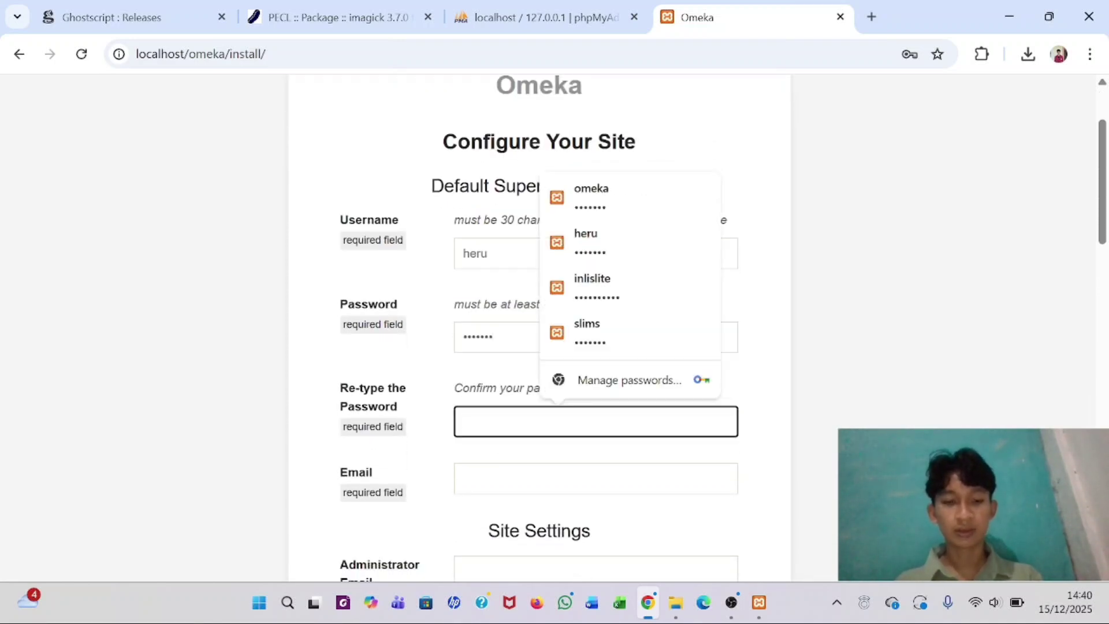
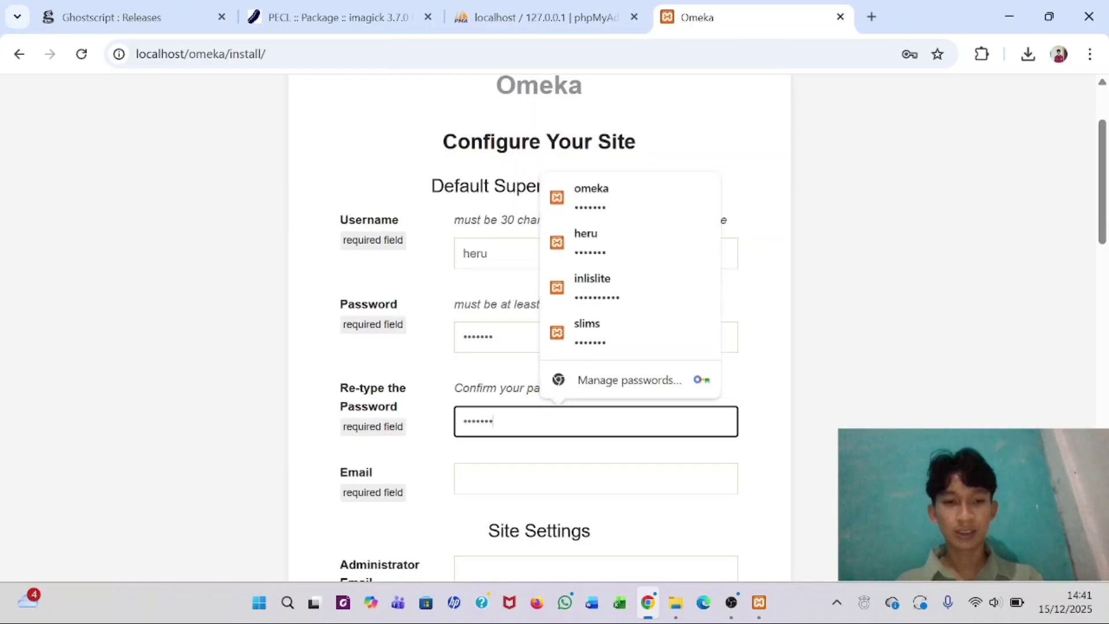
# - Fill the account email and administrator email from the browser's suggested address
pyautogui.scroll(-1, 540, 347)
pyautogui.click(559, 419)
pyautogui.press('Down')
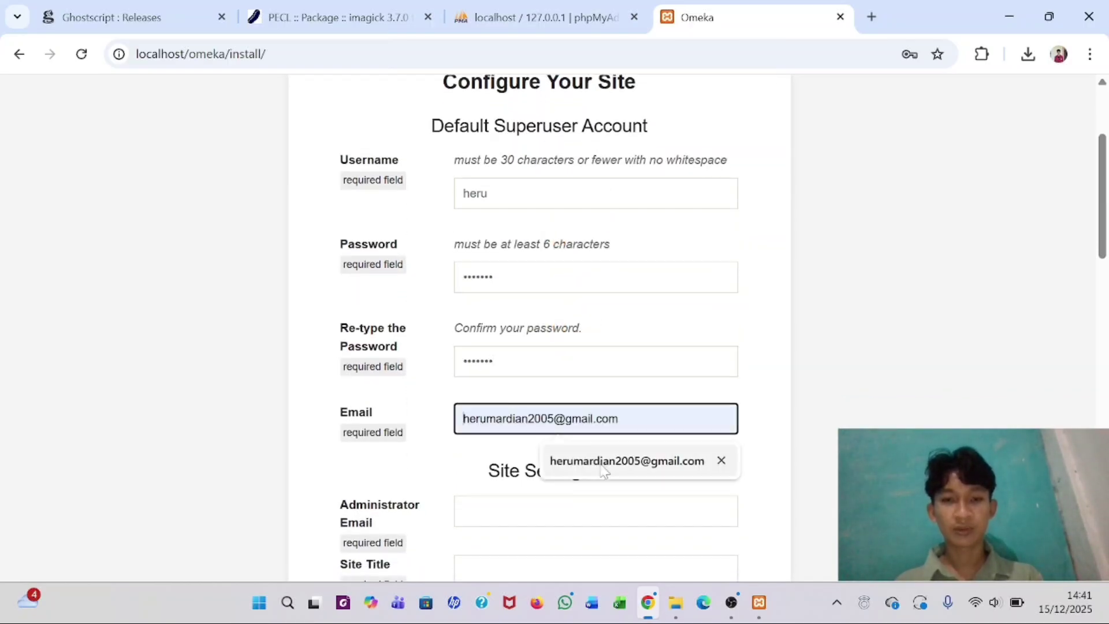
pyautogui.press('Return')
pyautogui.scroll(-1, 555, 324)
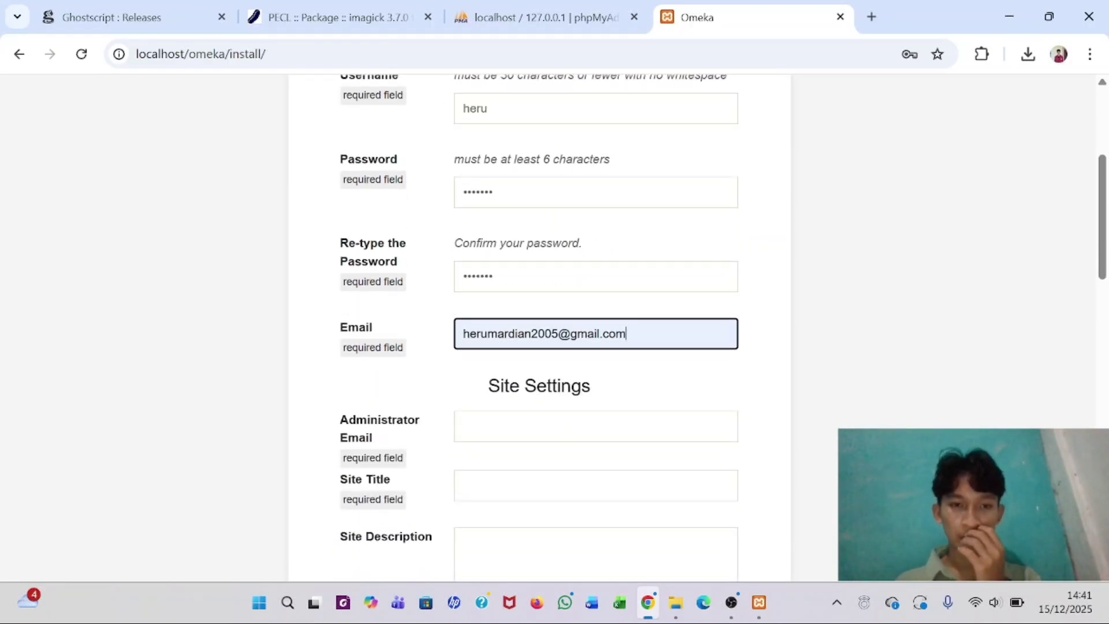
pyautogui.click(558, 426)
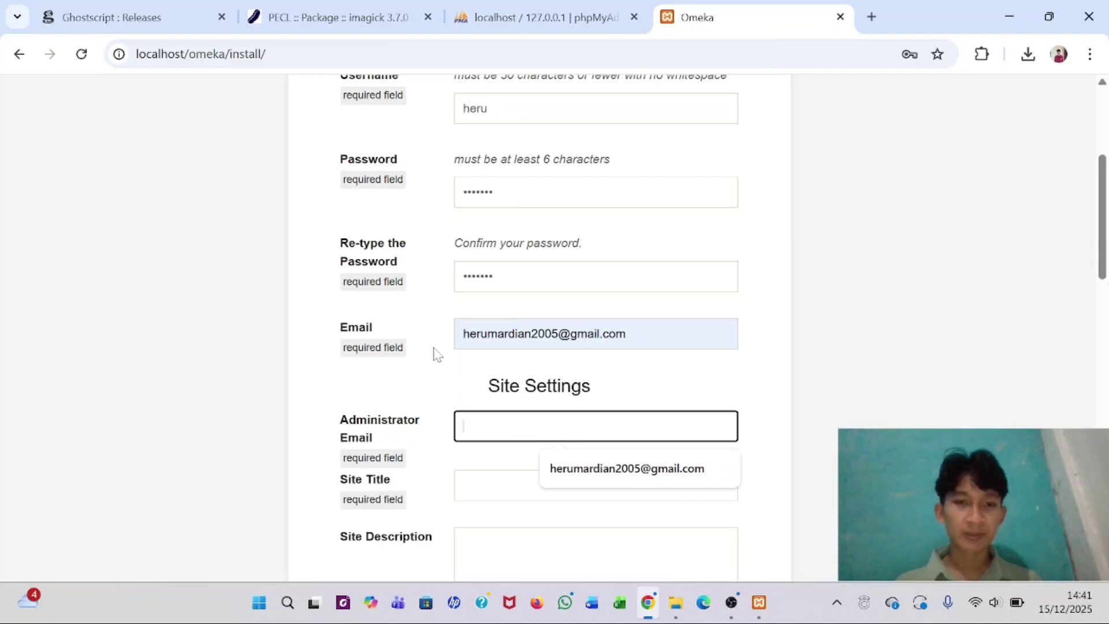
pyautogui.click(633, 471)
pyautogui.scroll(-3, 632, 474)
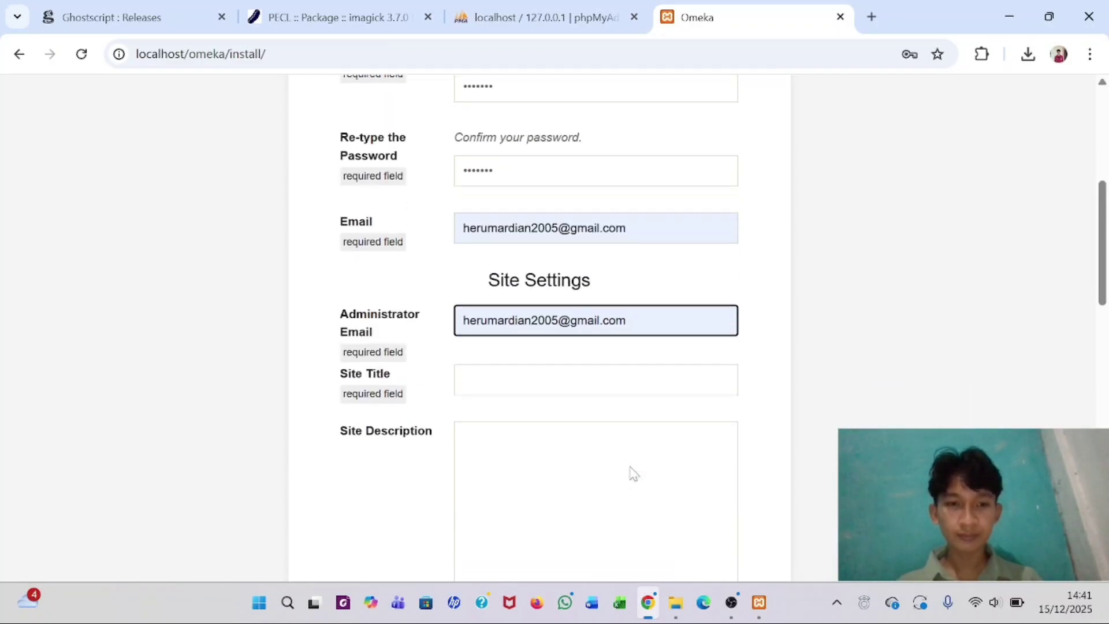
# - Enter the Site Title 'Perpustakaan UIN Imam Bonjol'
pyautogui.click(523, 332)
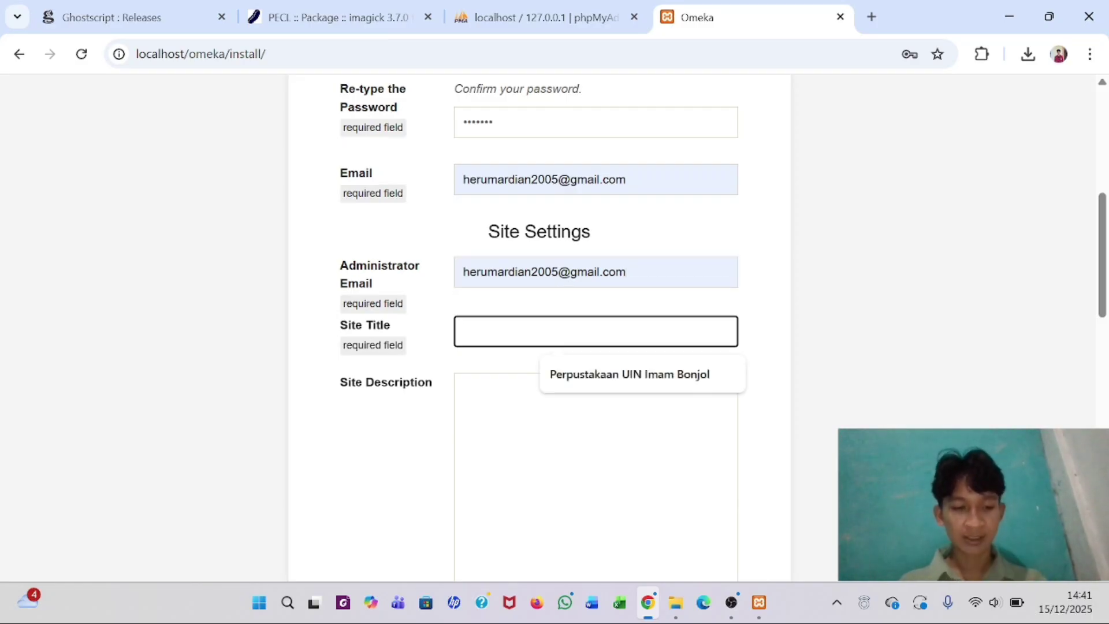
pyautogui.write('Per')
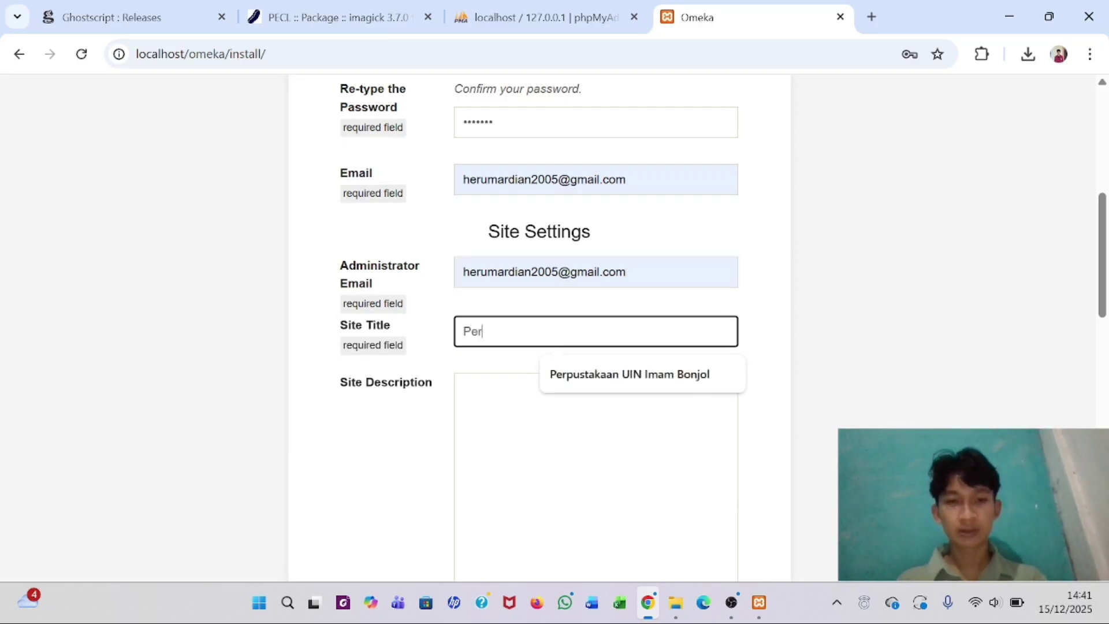
pyautogui.write('pustakaan ')
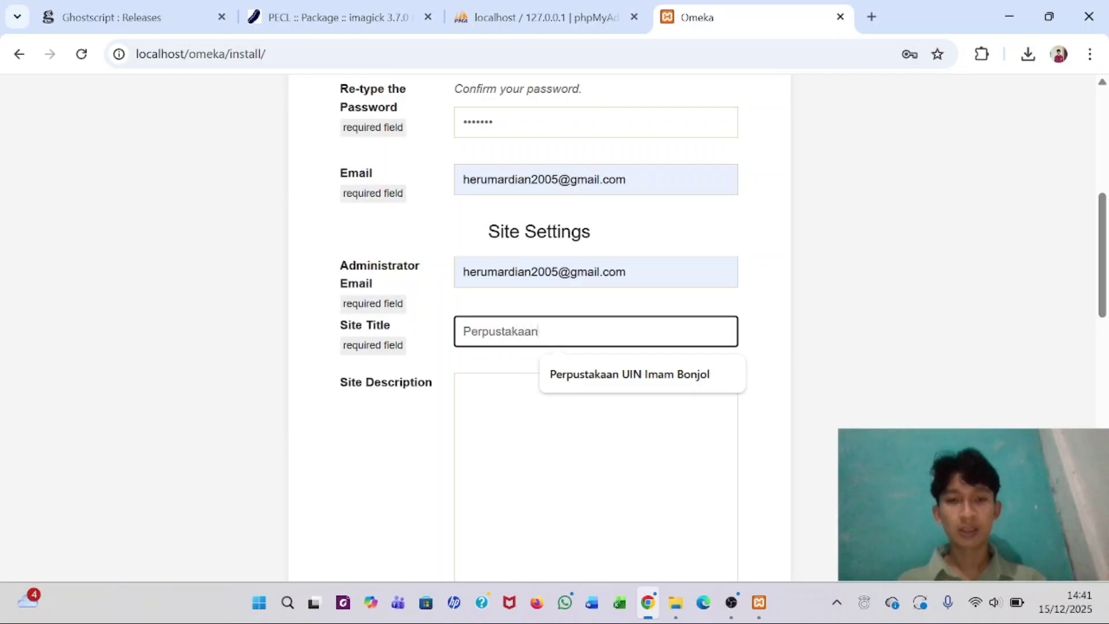
pyautogui.write('UIN ')
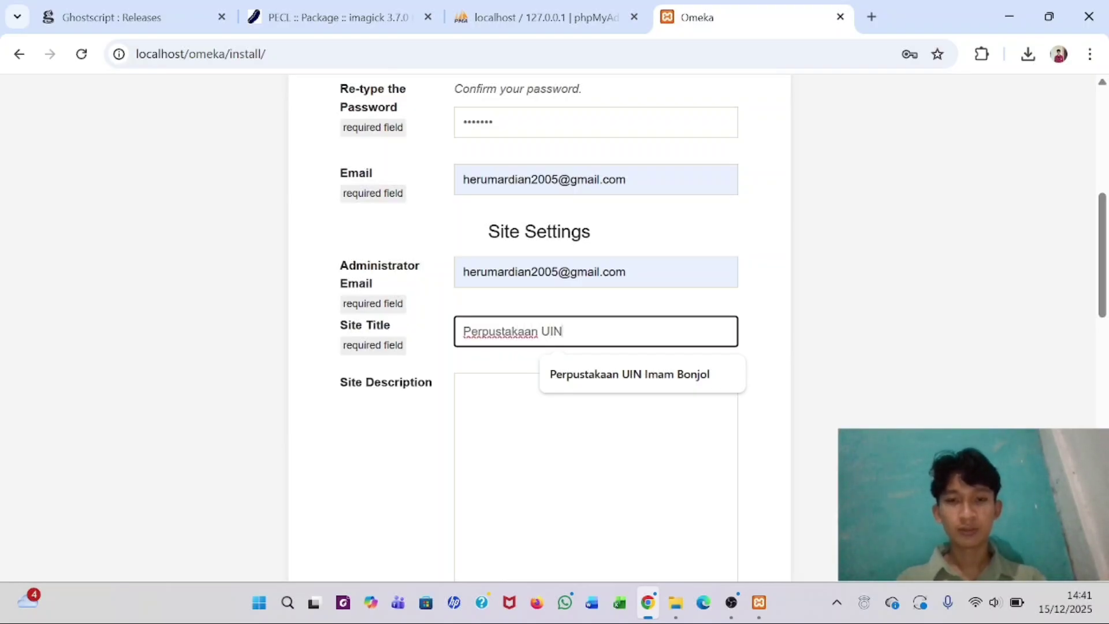
pyautogui.write('Ome')
pyautogui.press('BackSpace')
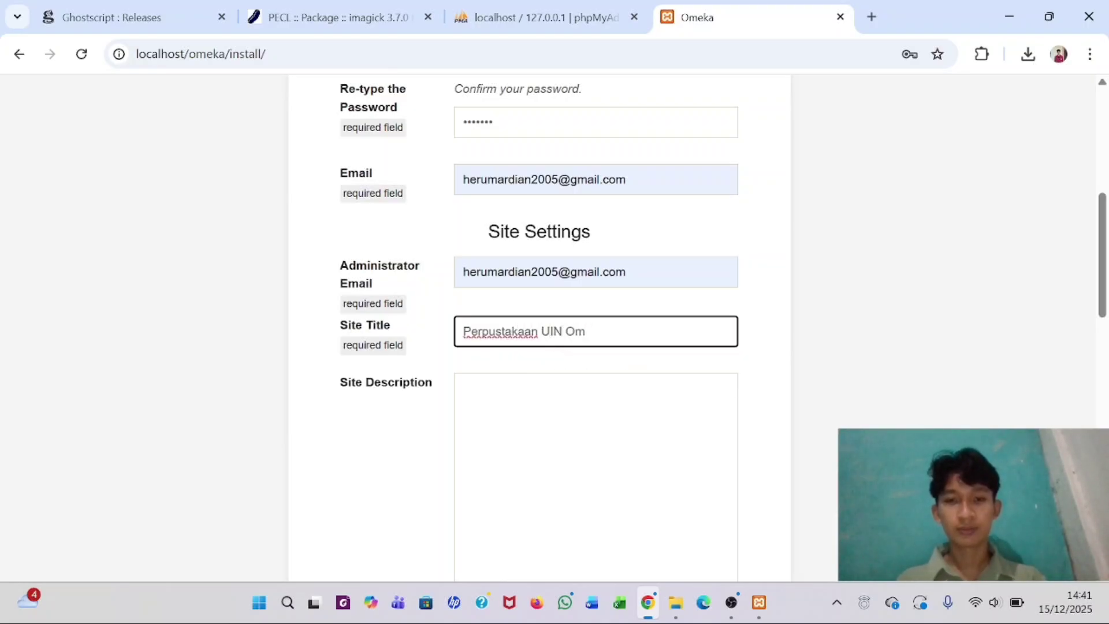
pyautogui.press('BackSpace')
pyautogui.press('BackSpace')
pyautogui.write('I')
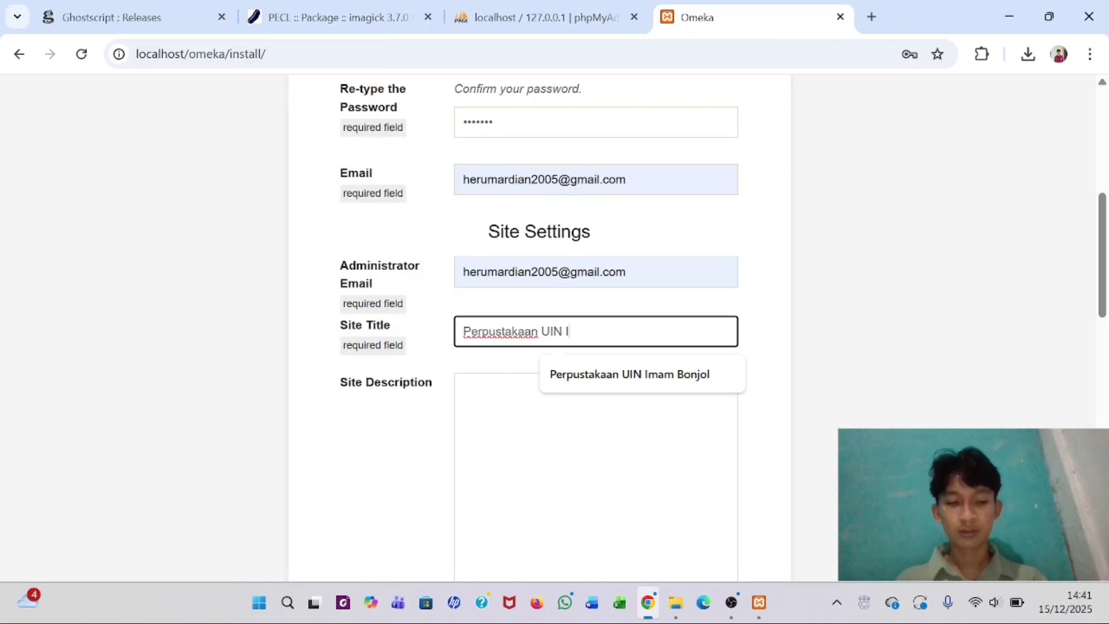
pyautogui.write('mam Bo')
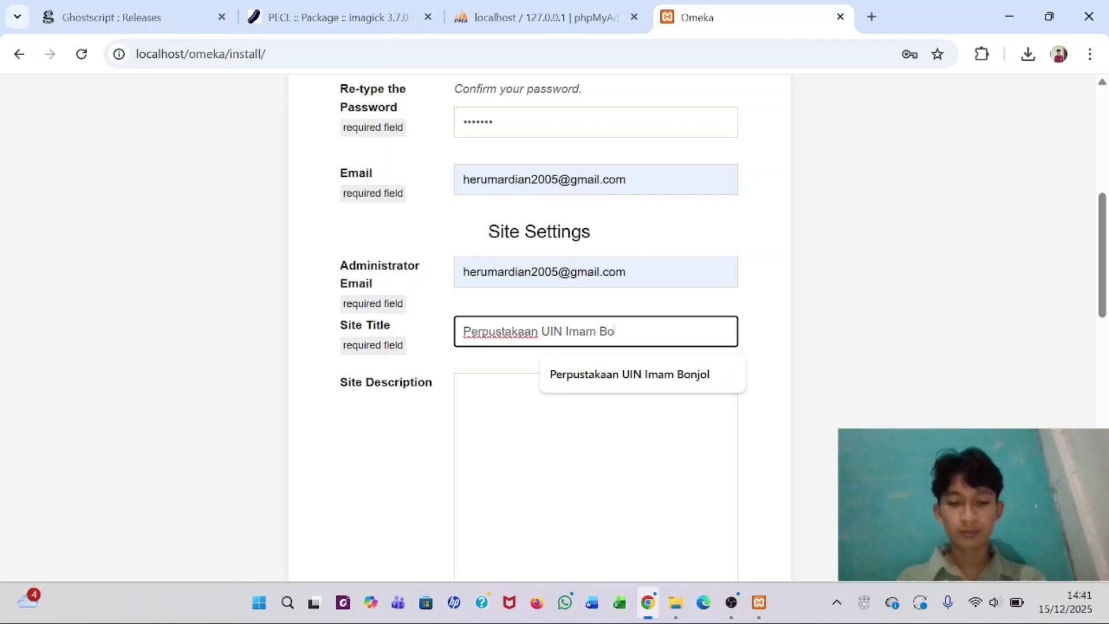
pyautogui.write('njol')
pyautogui.scroll(-5, 595, 324)
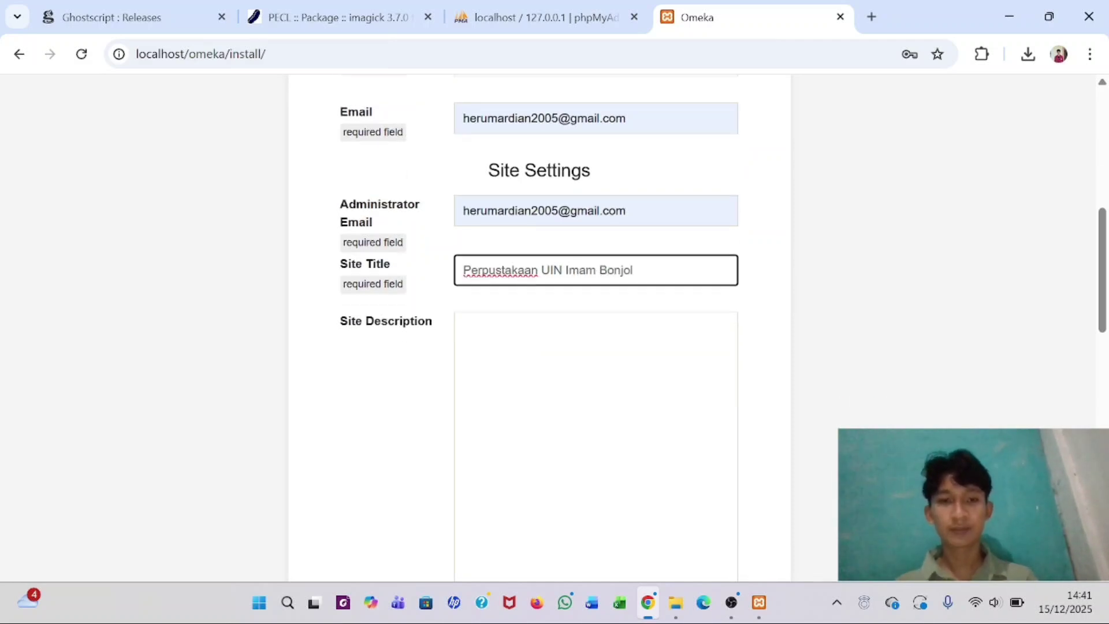
pyautogui.scroll(-3, 595, 323)
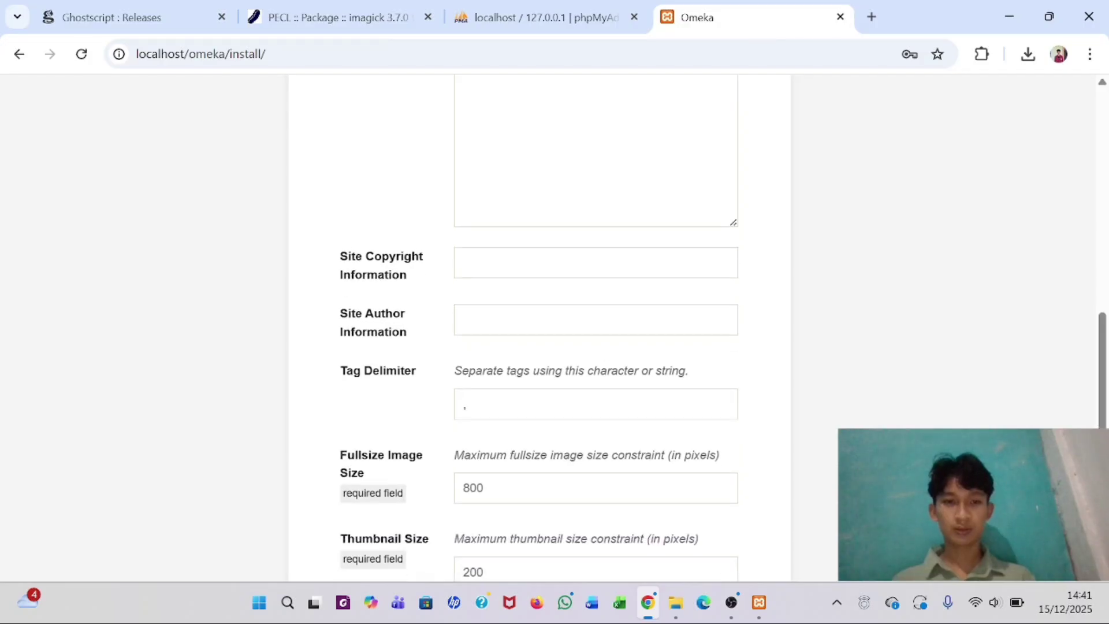
pyautogui.scroll(-7, 595, 324)
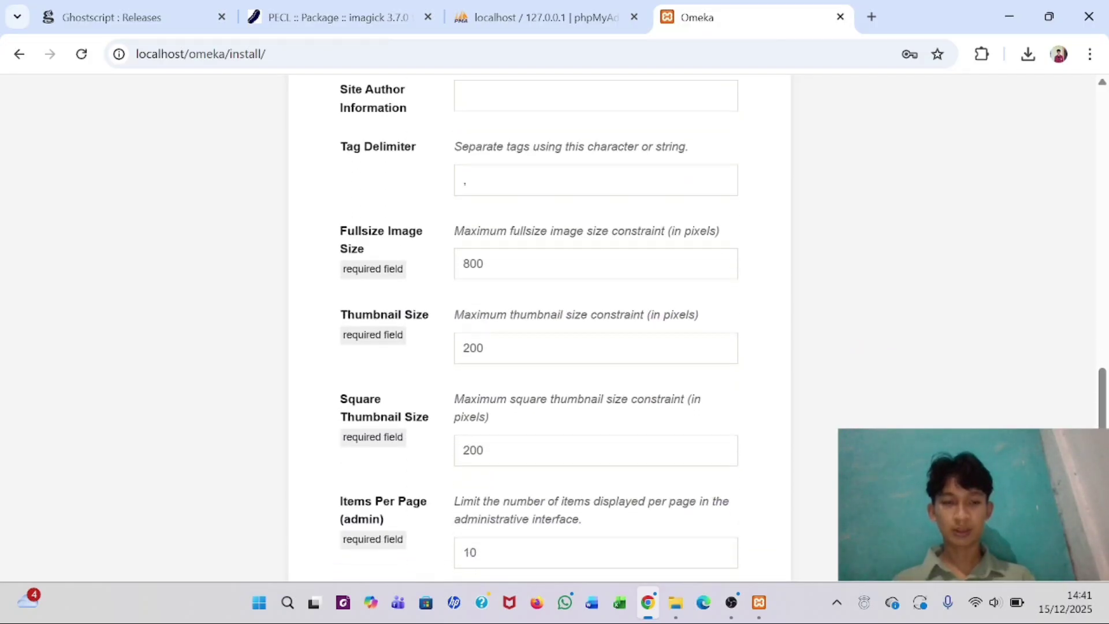
pyautogui.scroll(-3, 478, 325)
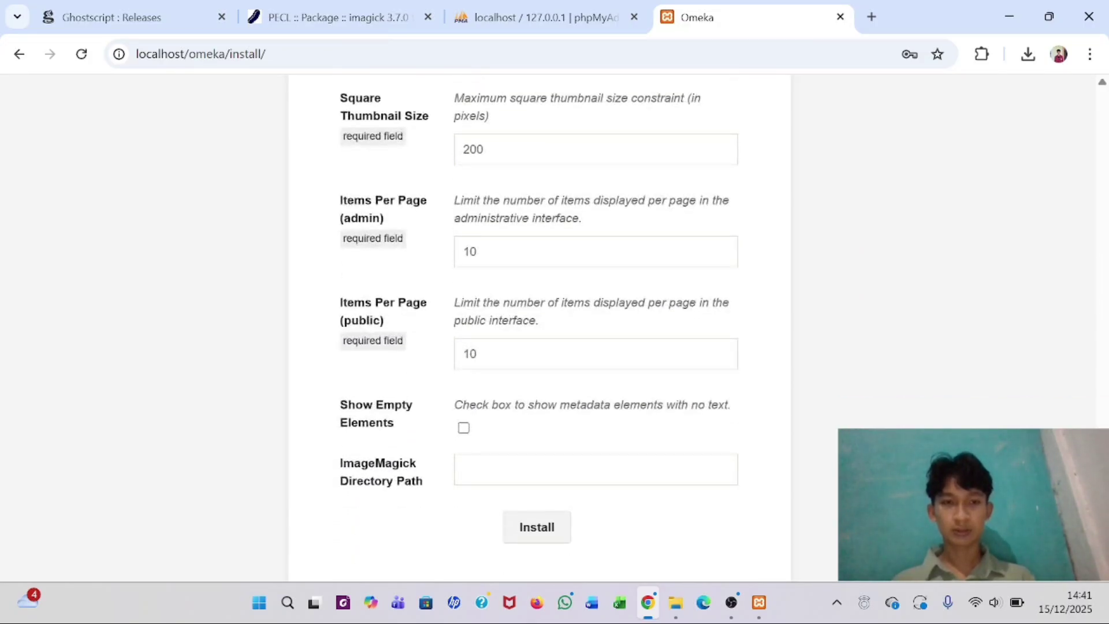
pyautogui.click(459, 465)
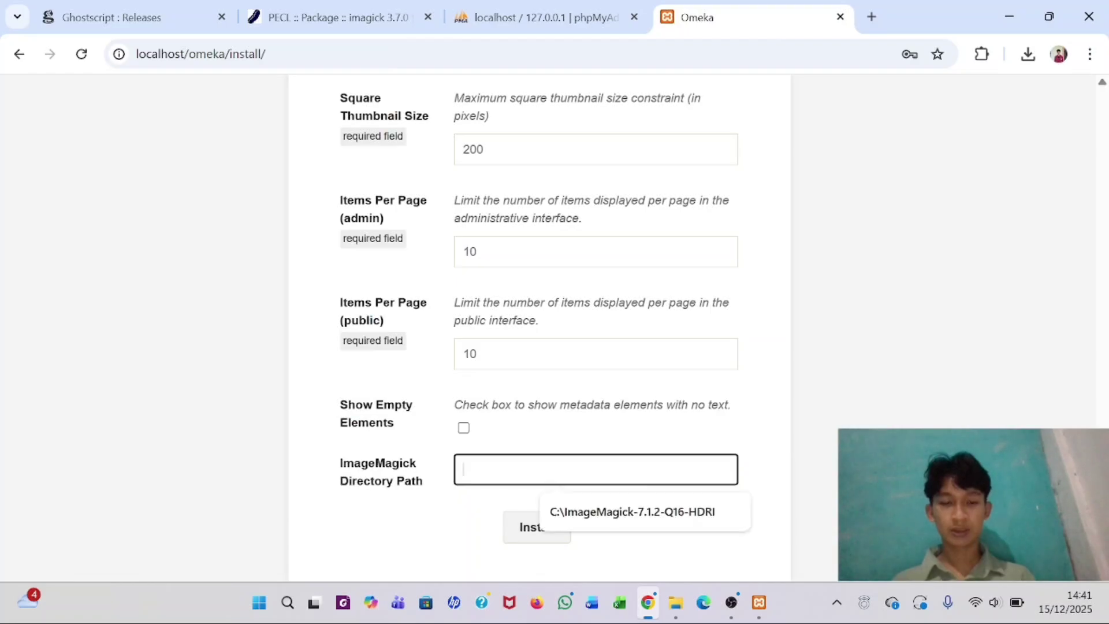
pyautogui.click(426, 451)
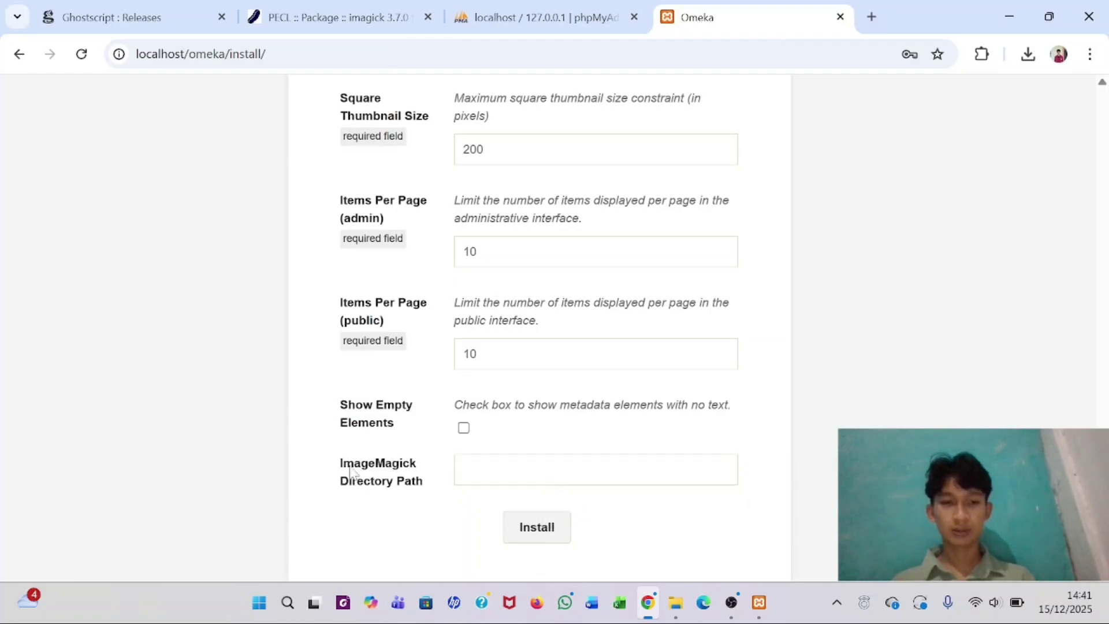
pyautogui.click(386, 483)
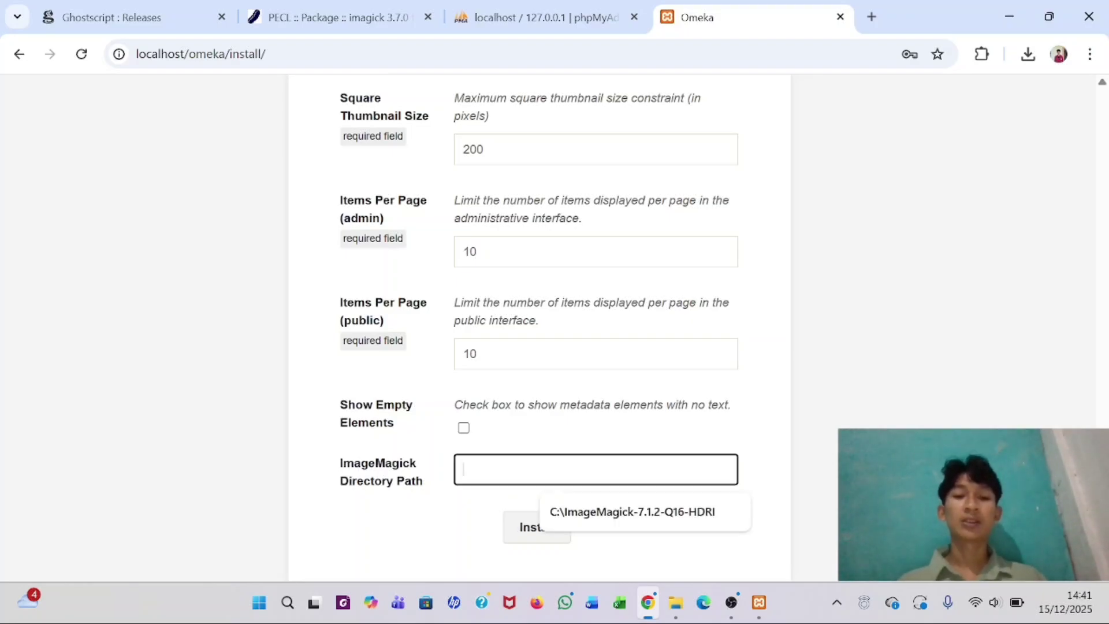
pyautogui.click(573, 446)
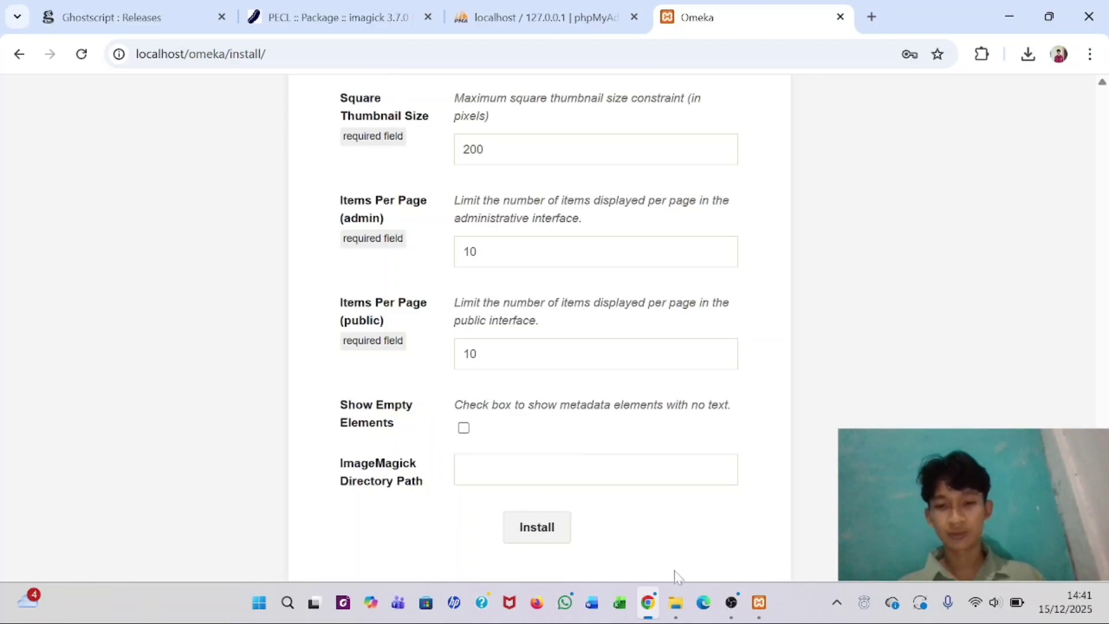
# - Open C:\ImageMagick-7.1.2-Q16-HDRI in File Explorer and select its address-bar path
pyautogui.click(675, 603)
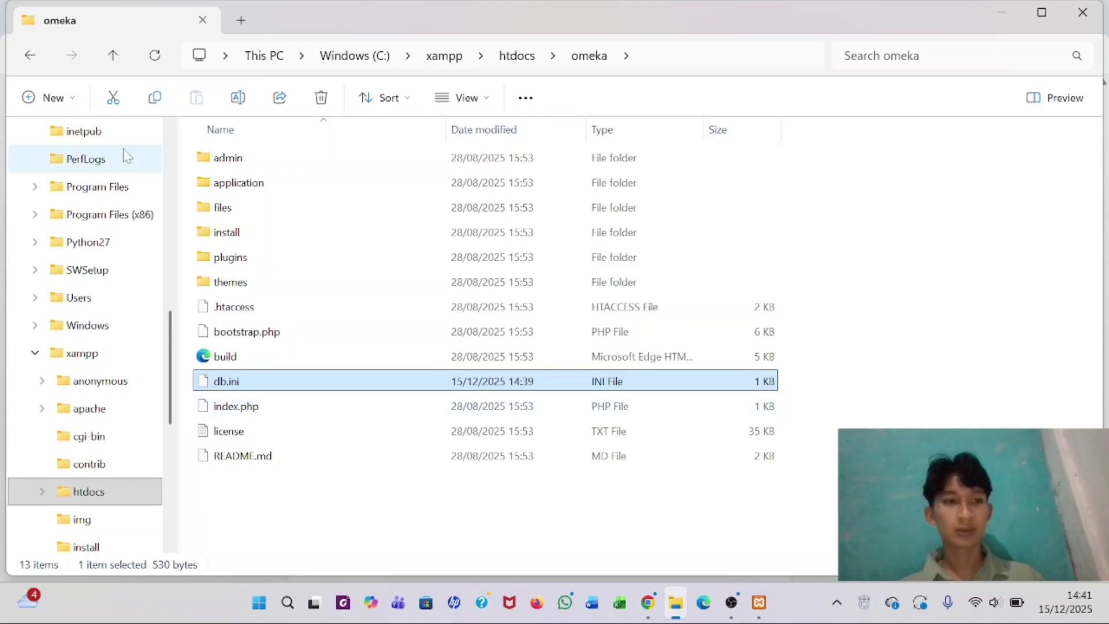
pyautogui.scroll(3, 67, 164)
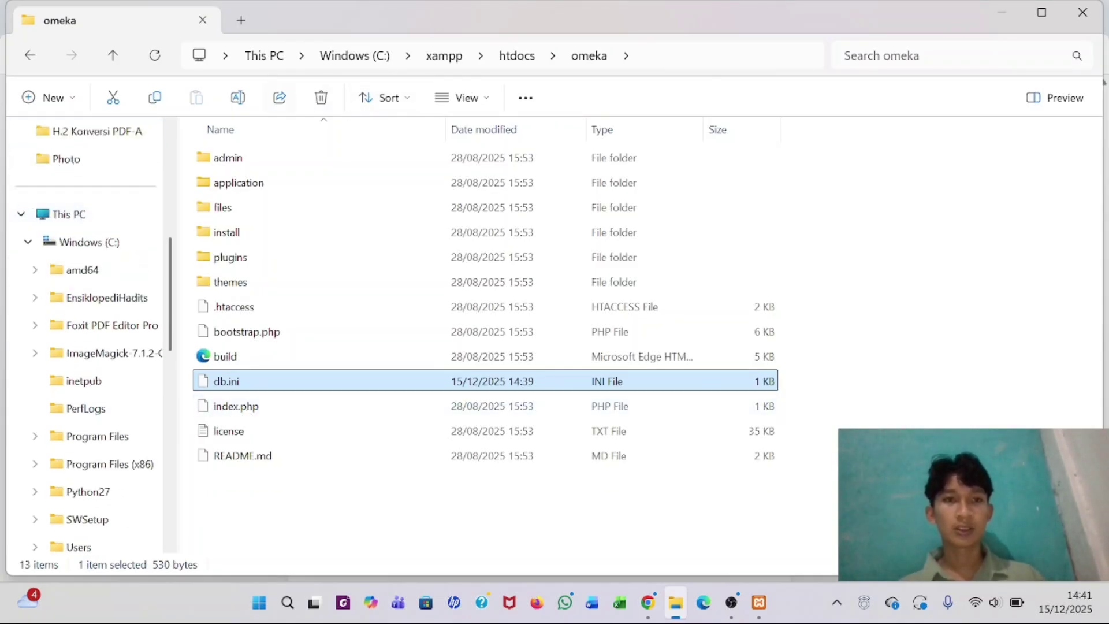
pyautogui.click(63, 242)
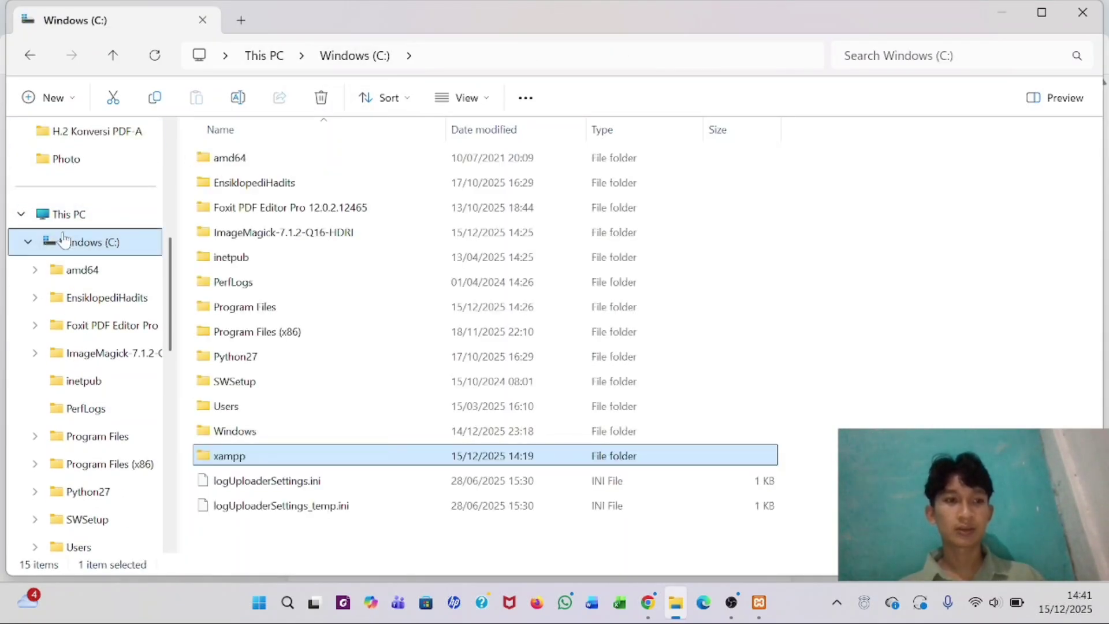
pyautogui.click(28, 241)
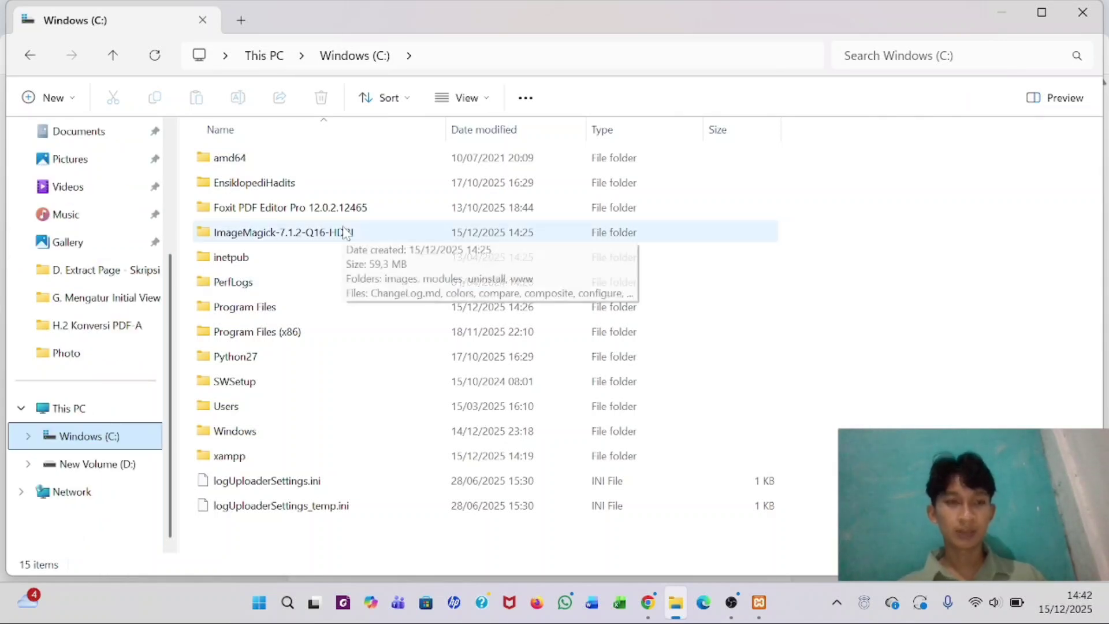
pyautogui.doubleClick(265, 232)
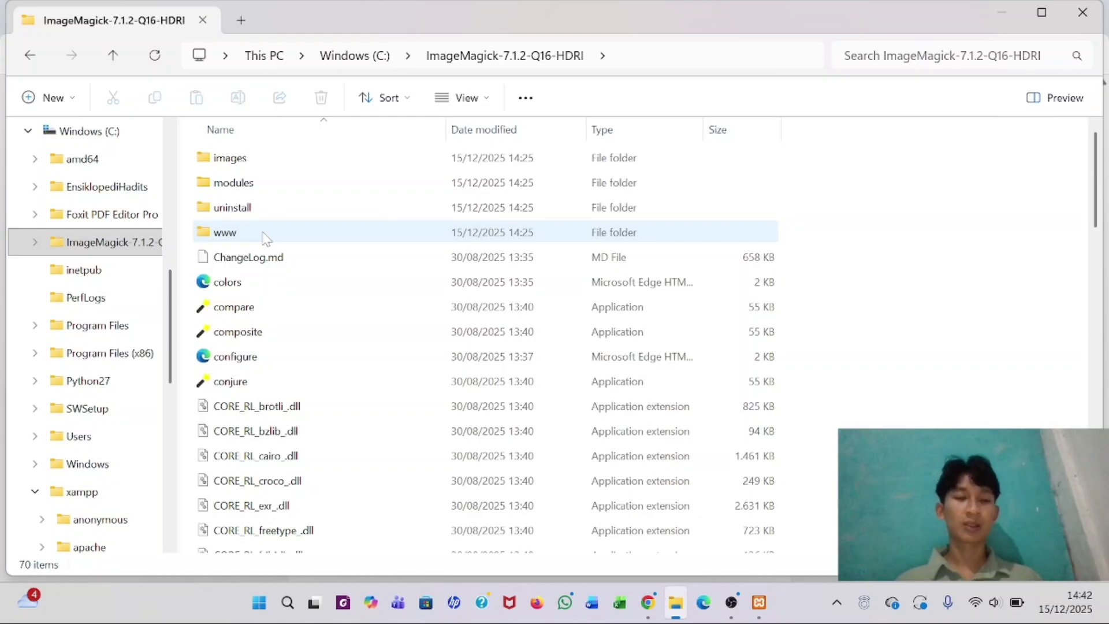
pyautogui.scroll(-2, 266, 237)
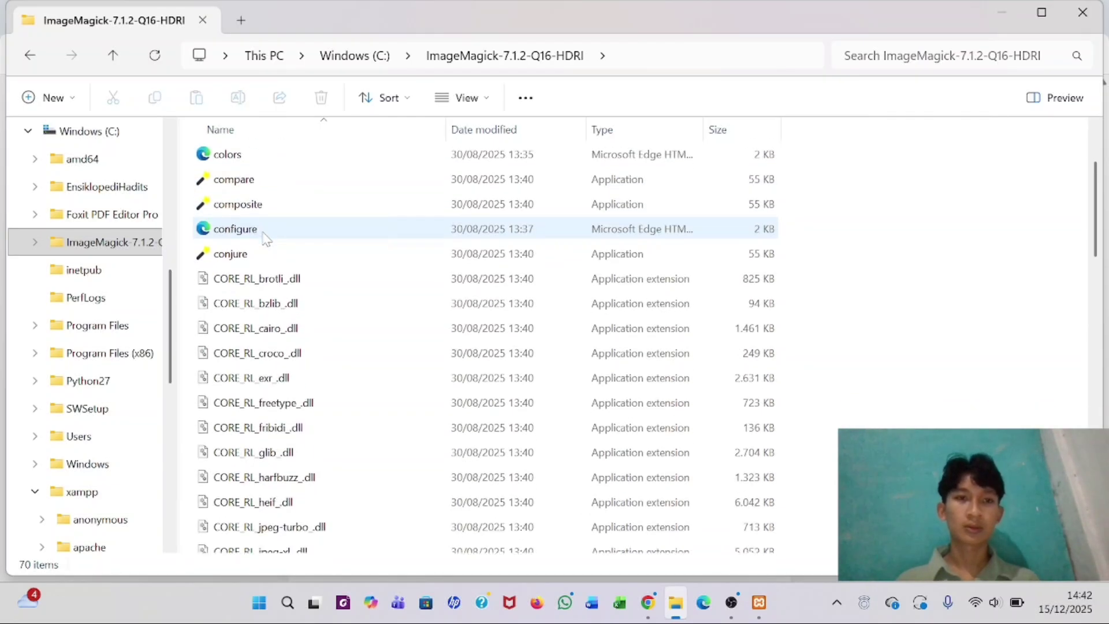
pyautogui.scroll(2, 265, 237)
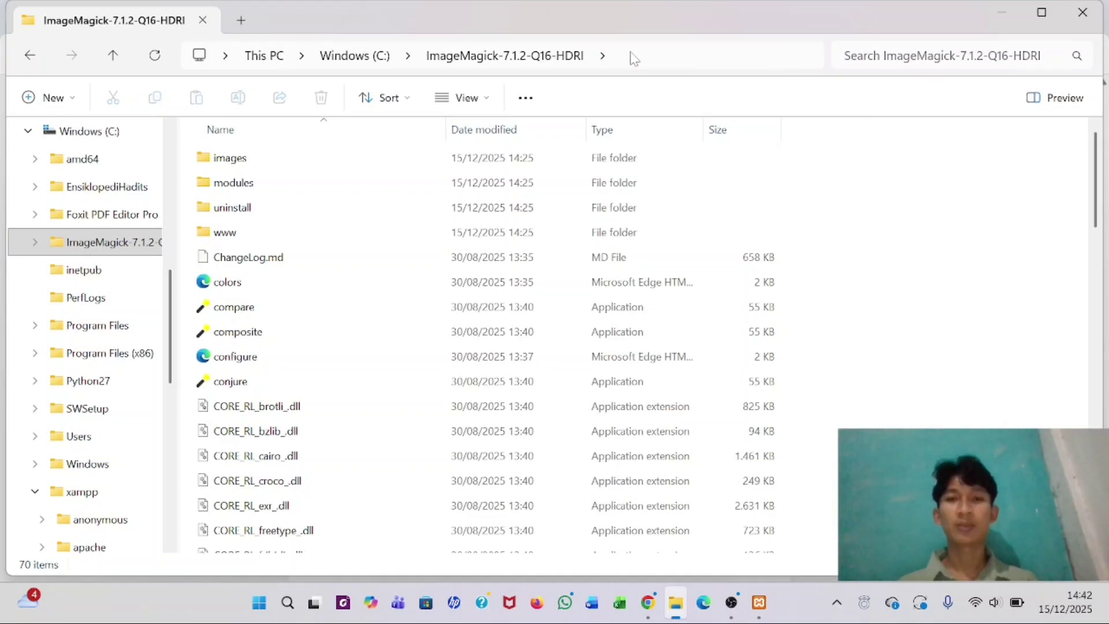
pyautogui.click(646, 55)
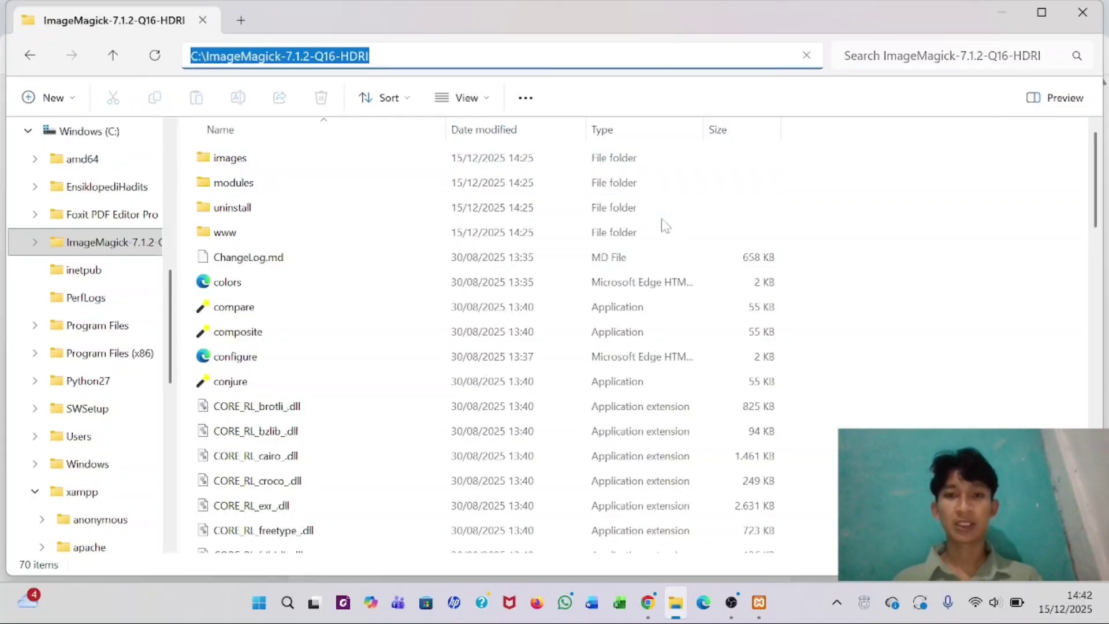
# - Autofill the ImageMagick Directory Path, install Omeka, and open the public site in a new tab
pyautogui.click(645, 613)
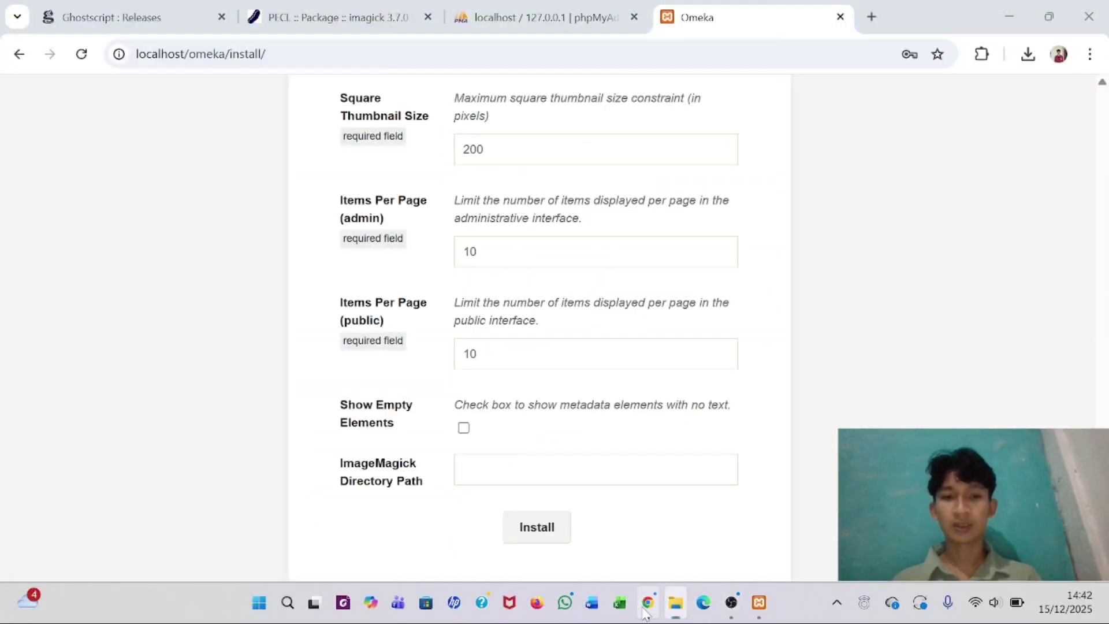
pyautogui.click(595, 469)
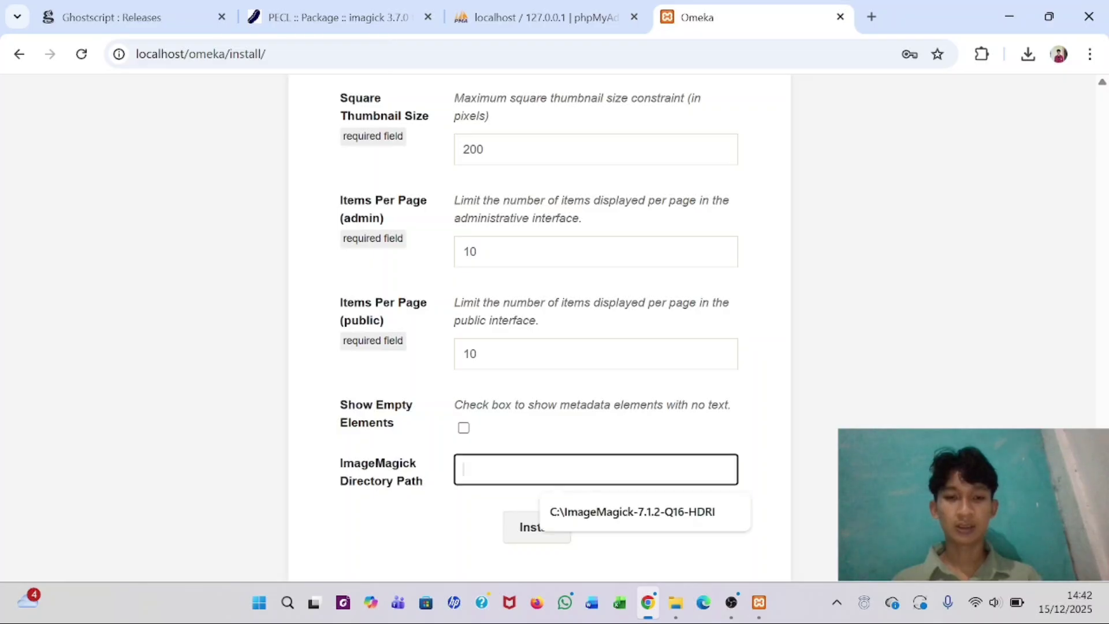
pyautogui.press('Down')
pyautogui.press('Return')
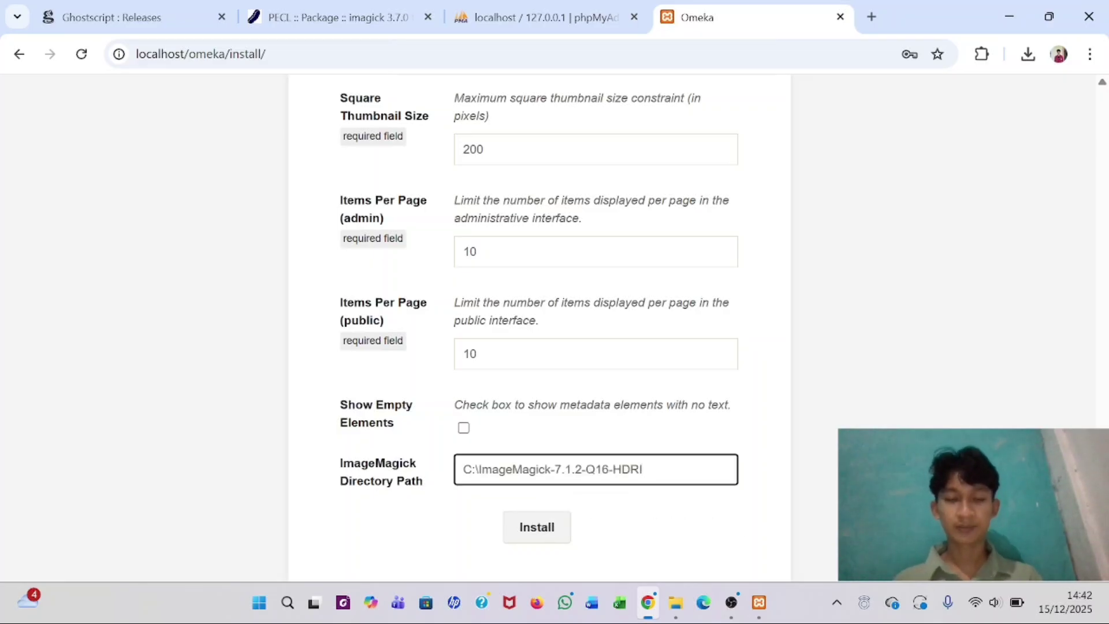
pyautogui.click(530, 527)
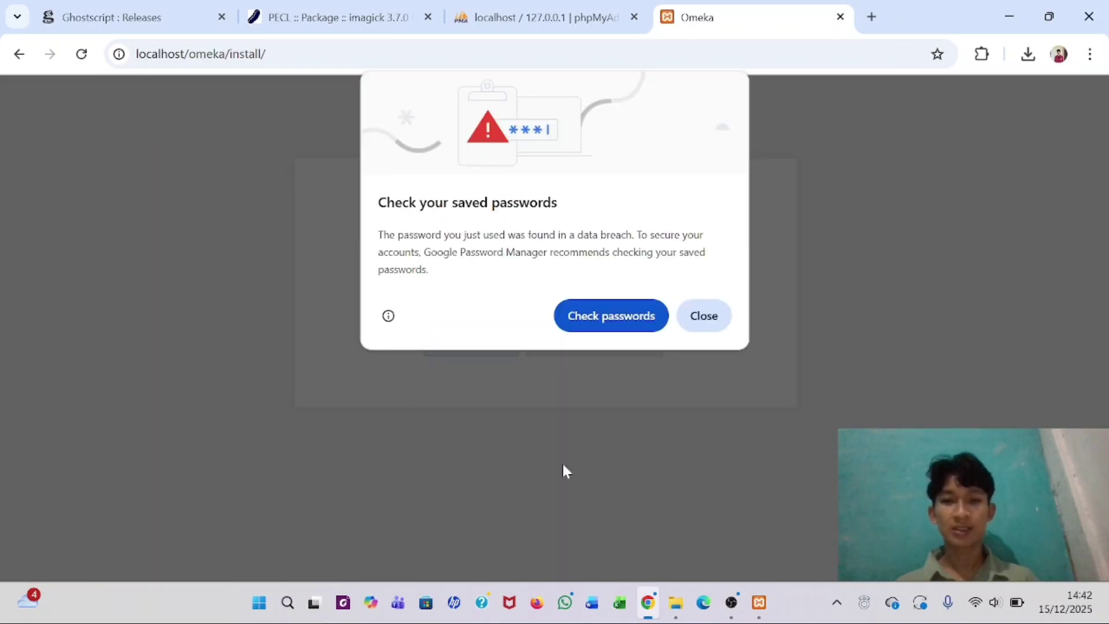
pyautogui.click(697, 321)
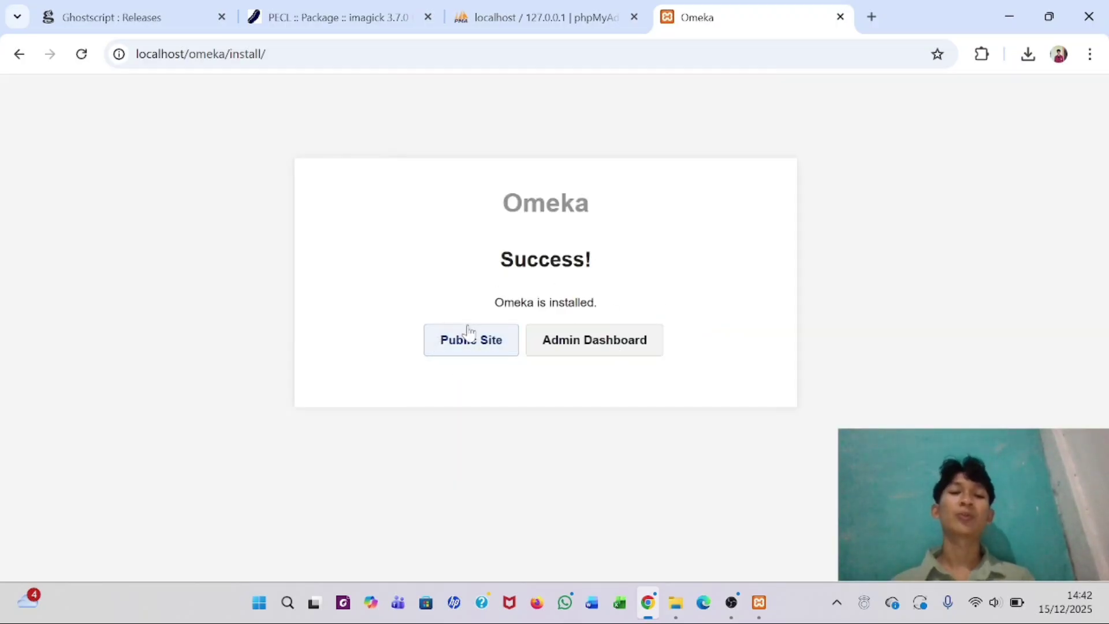
pyautogui.rightClick(457, 341)
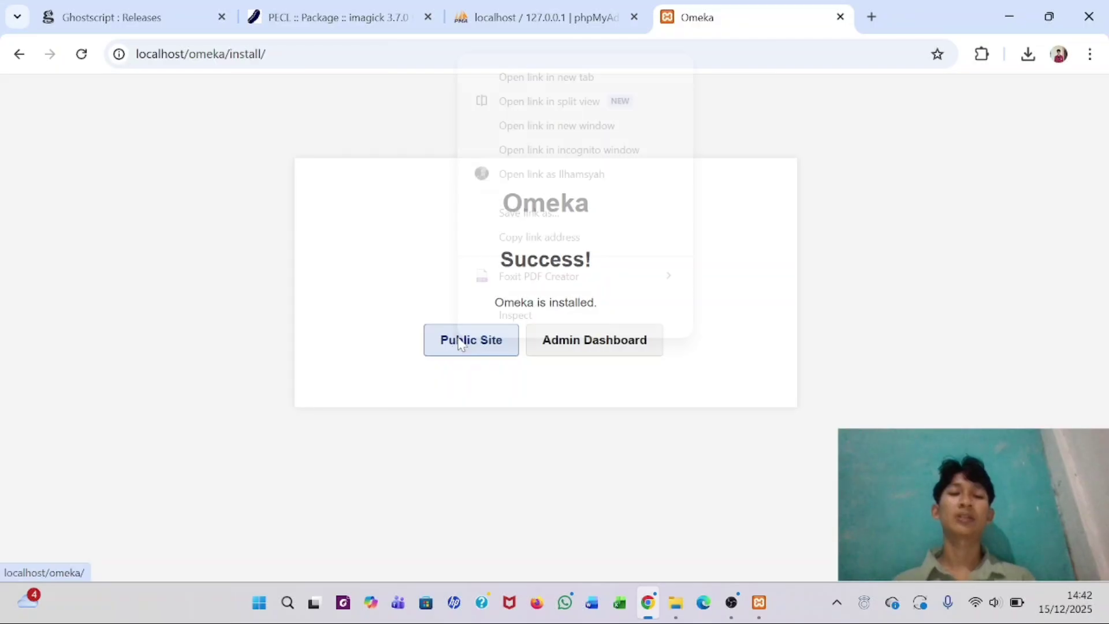
pyautogui.click(528, 78)
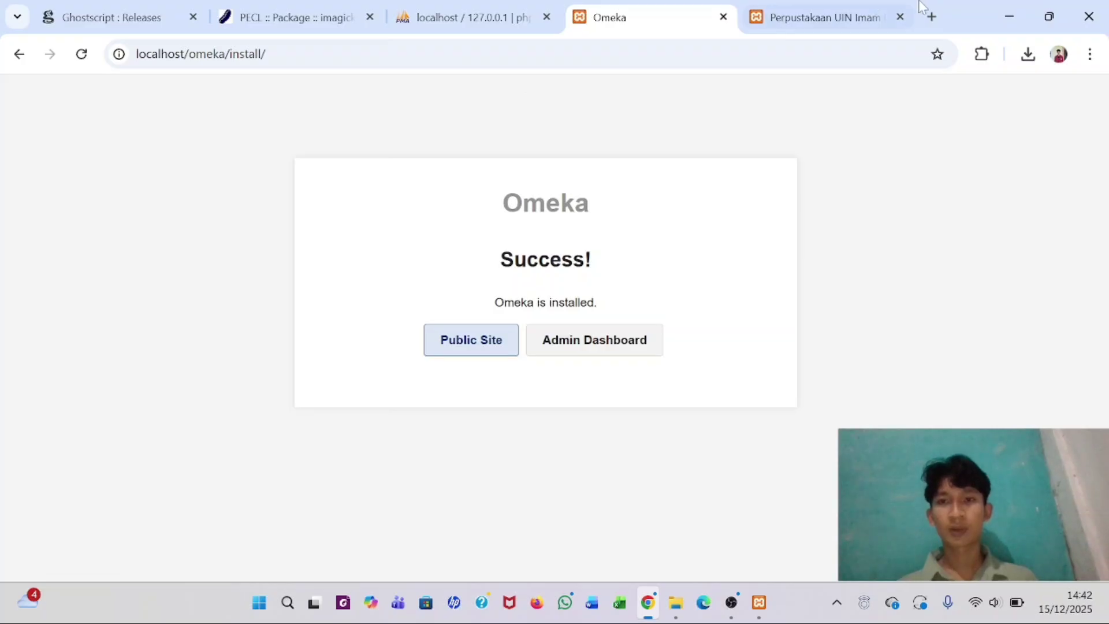
# - View the new public site, then log in to the admin Dashboard with the saved credentials
pyautogui.click(875, 20)
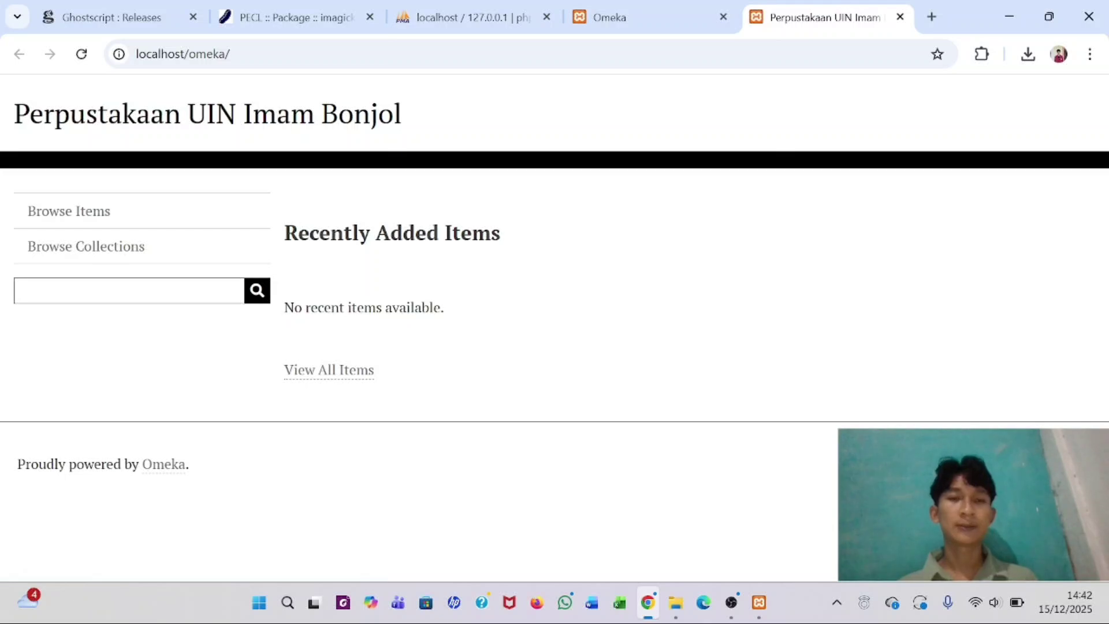
pyautogui.click(622, 12)
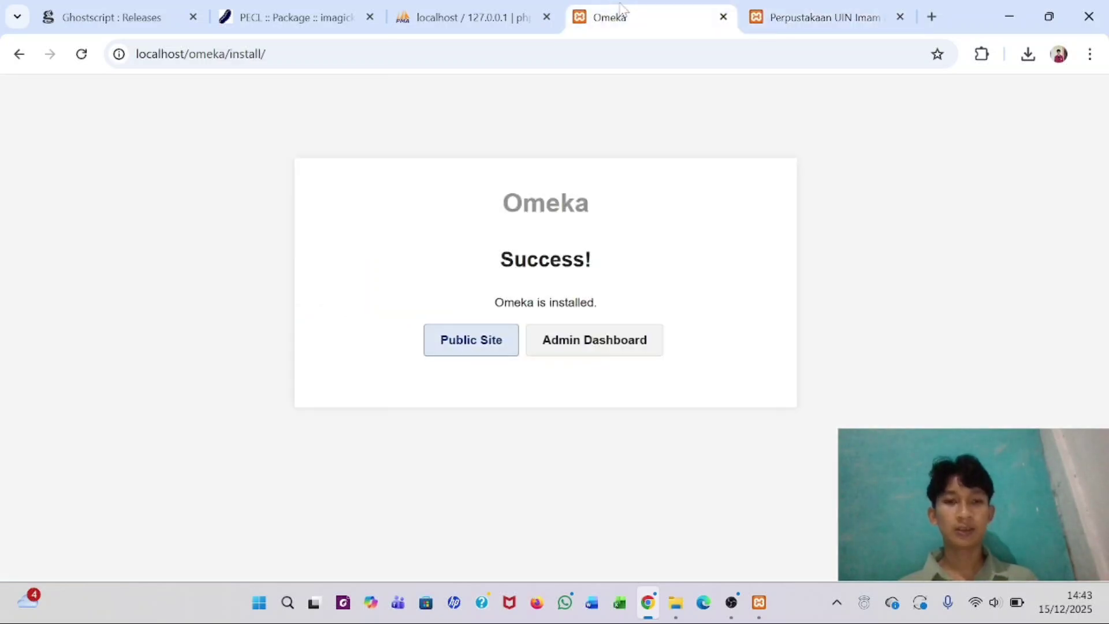
pyautogui.click(600, 345)
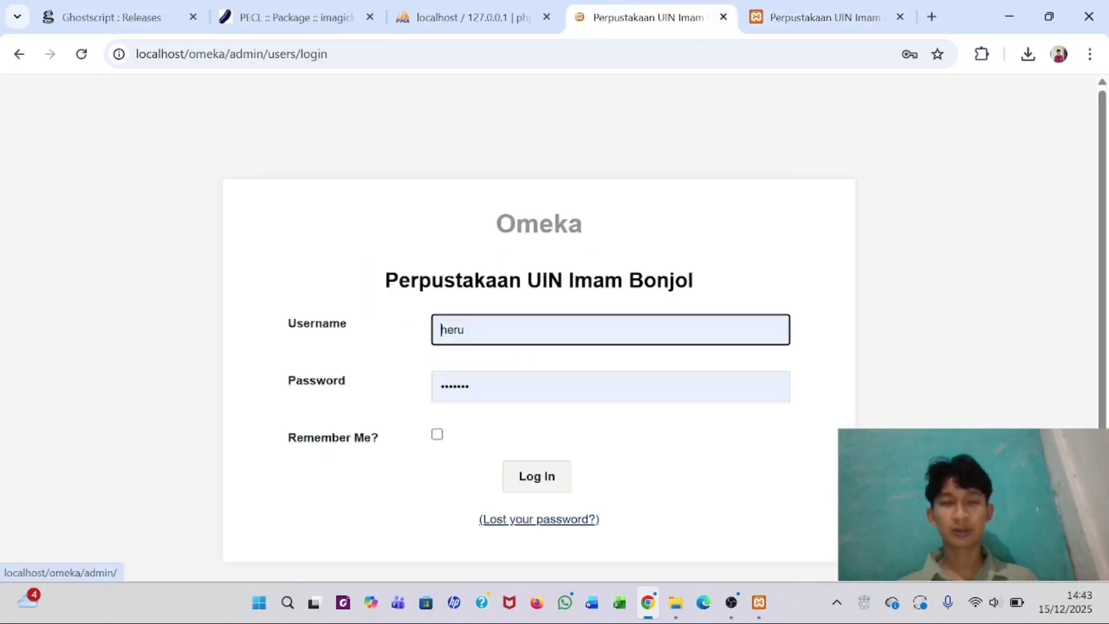
pyautogui.click(544, 321)
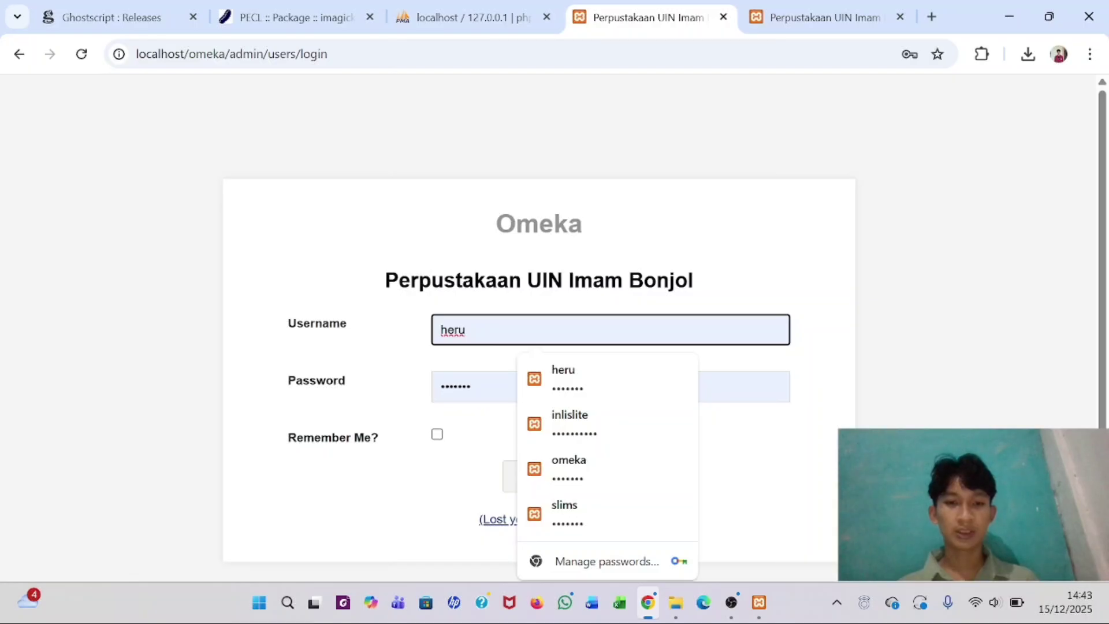
pyautogui.press('Tab')
pyautogui.click(537, 490)
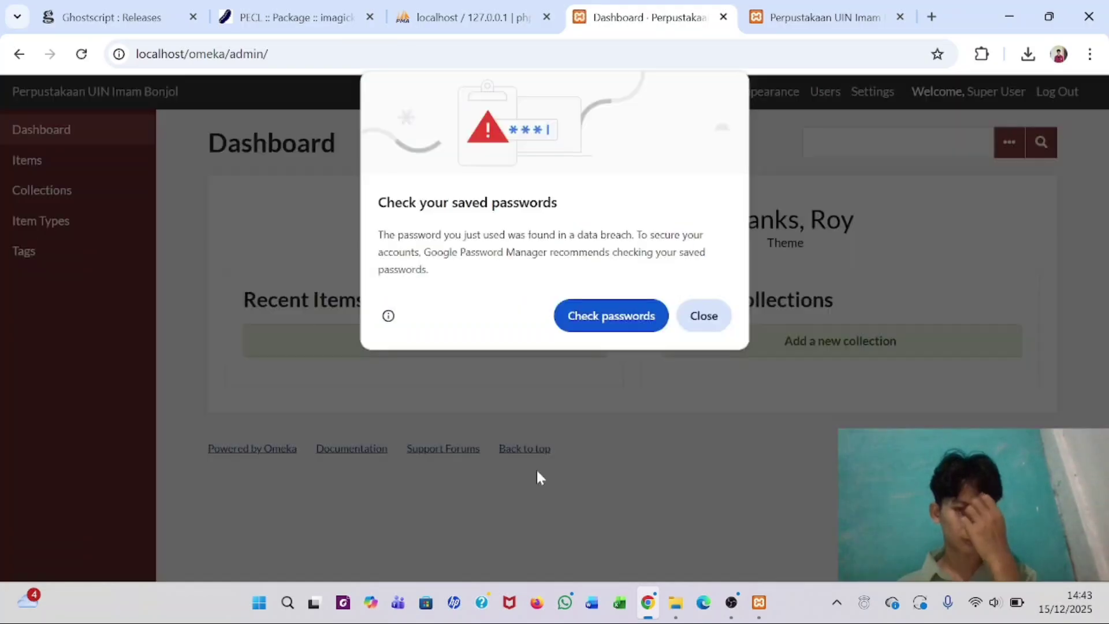
pyautogui.click(709, 316)
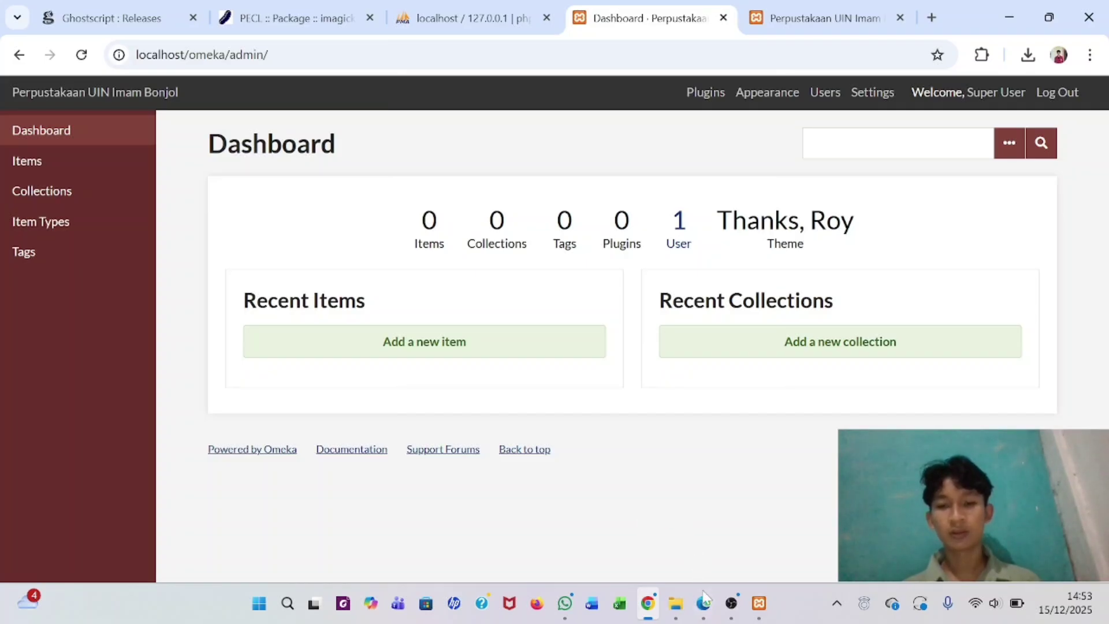
# - Download the 141 MB training archive from Google Drive past the virus-scan warning and show it in Downloads
pyautogui.click(704, 600)
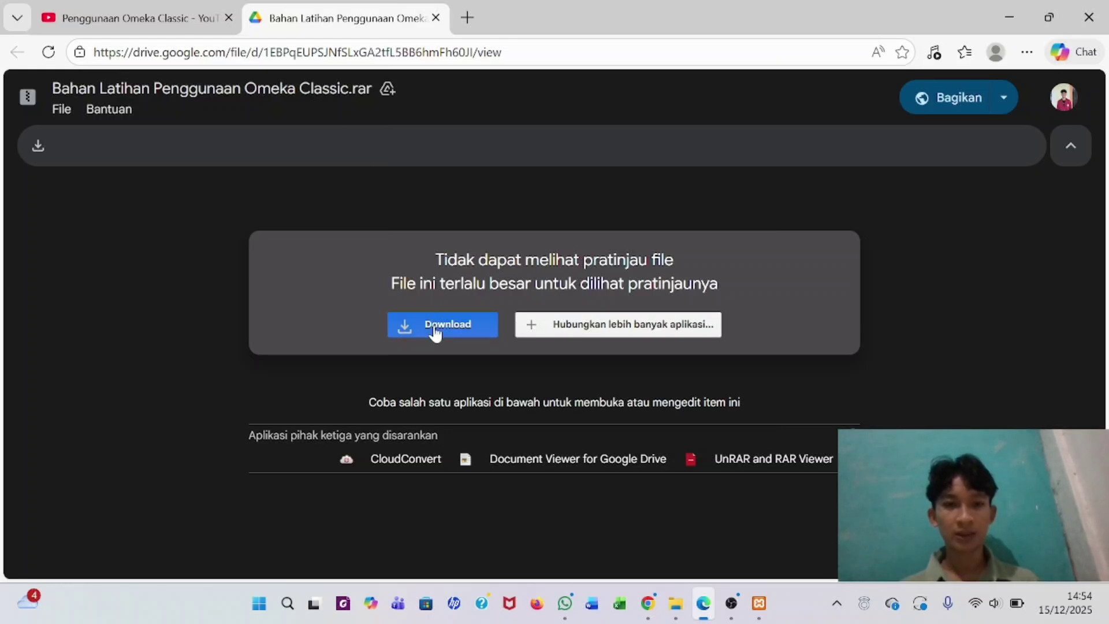
pyautogui.click(435, 325)
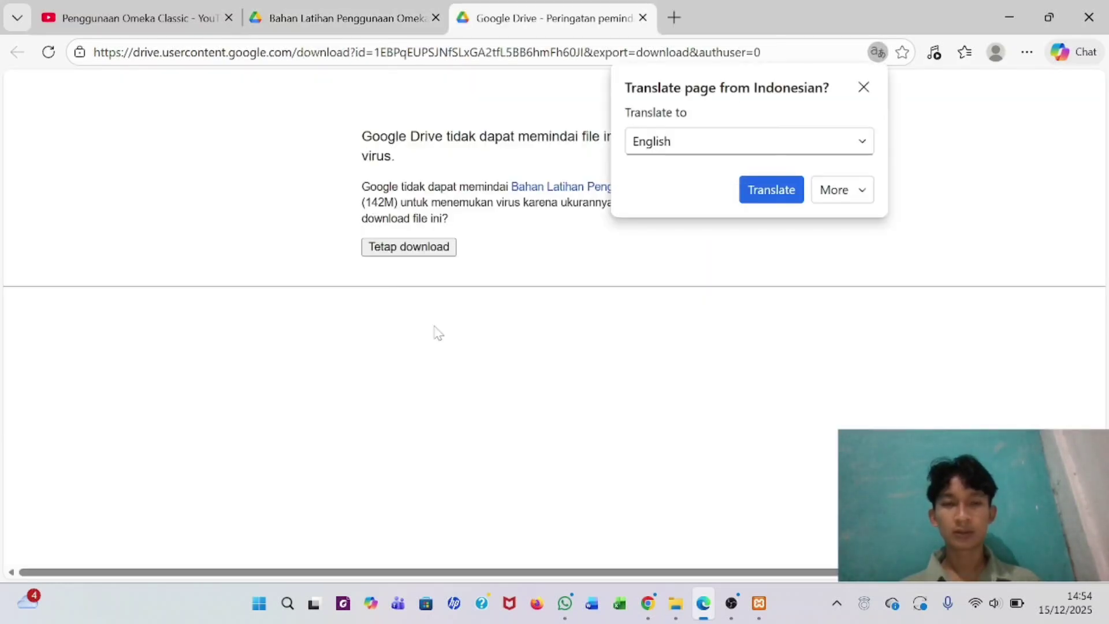
pyautogui.click(864, 87)
pyautogui.click(408, 247)
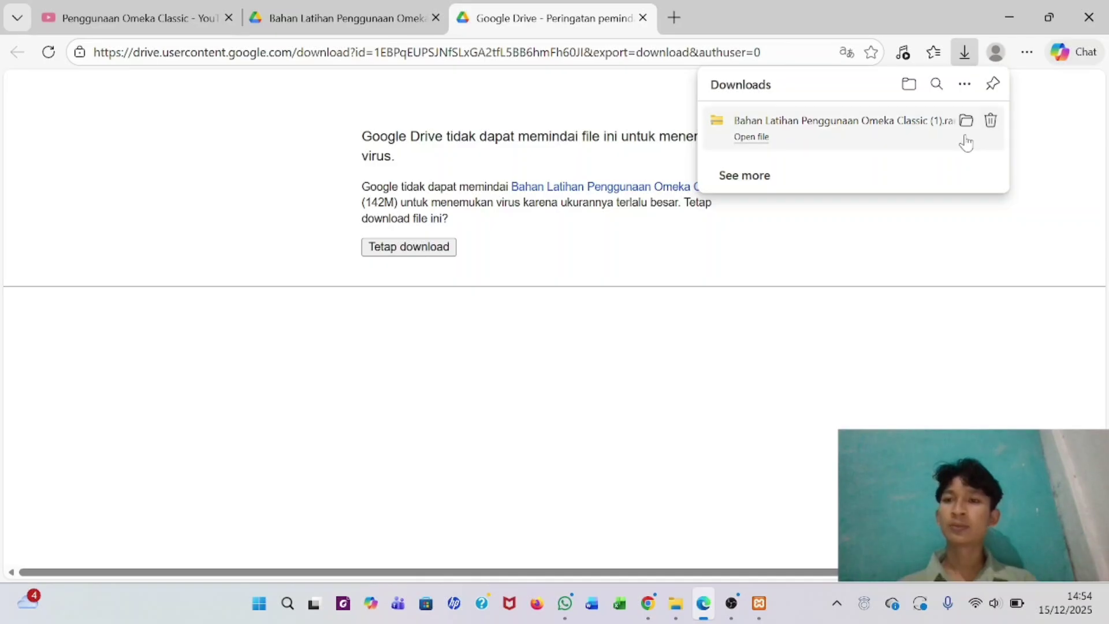
pyautogui.click(967, 121)
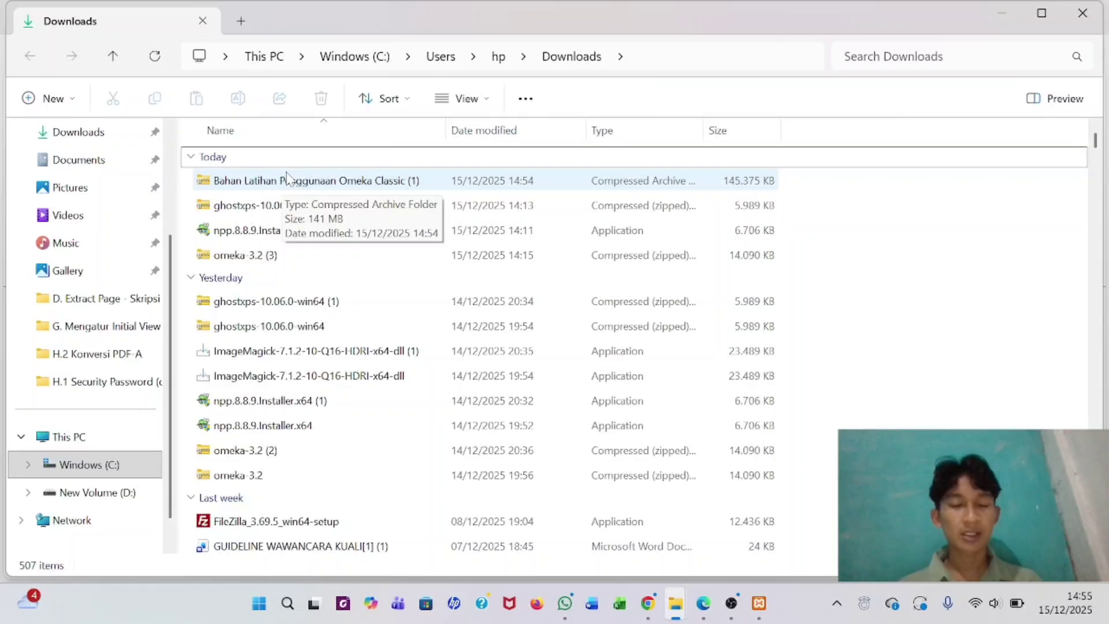
# - Extract 'Bahan Latihan Penggunaan Omeka Classic (1).rar' with WinRAR directly into D:\
pyautogui.click(273, 186)
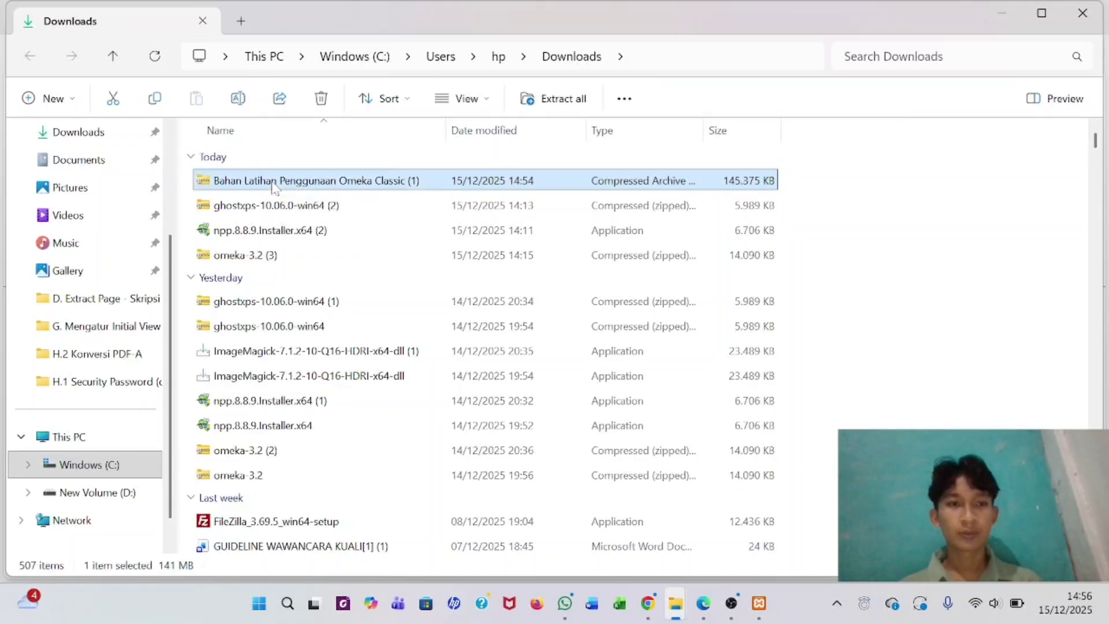
pyautogui.rightClick(273, 186)
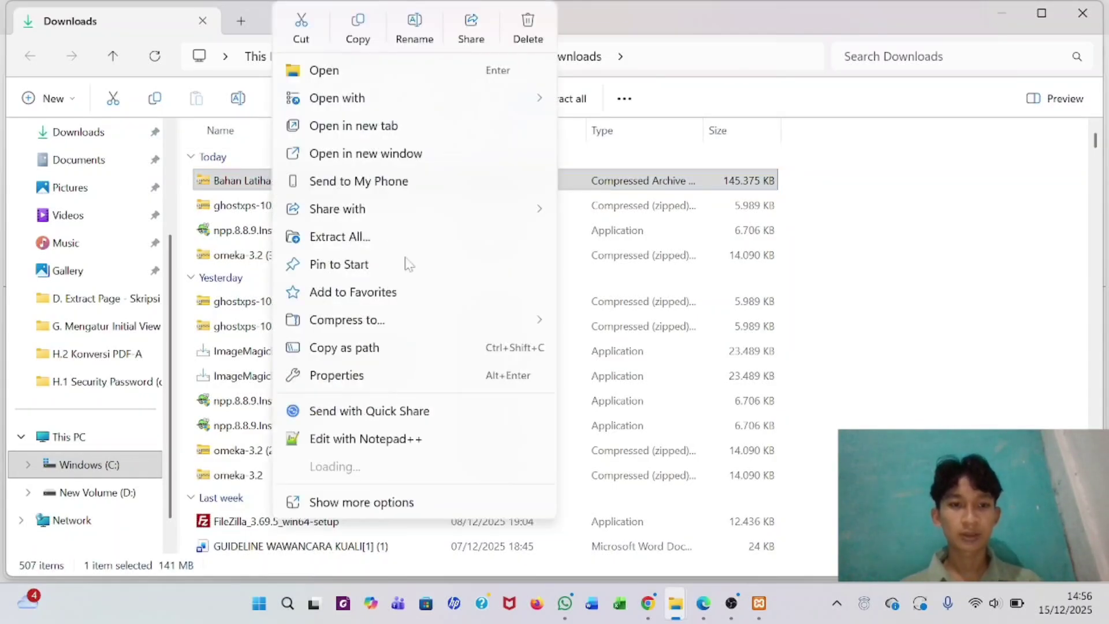
pyautogui.moveTo(376, 468)
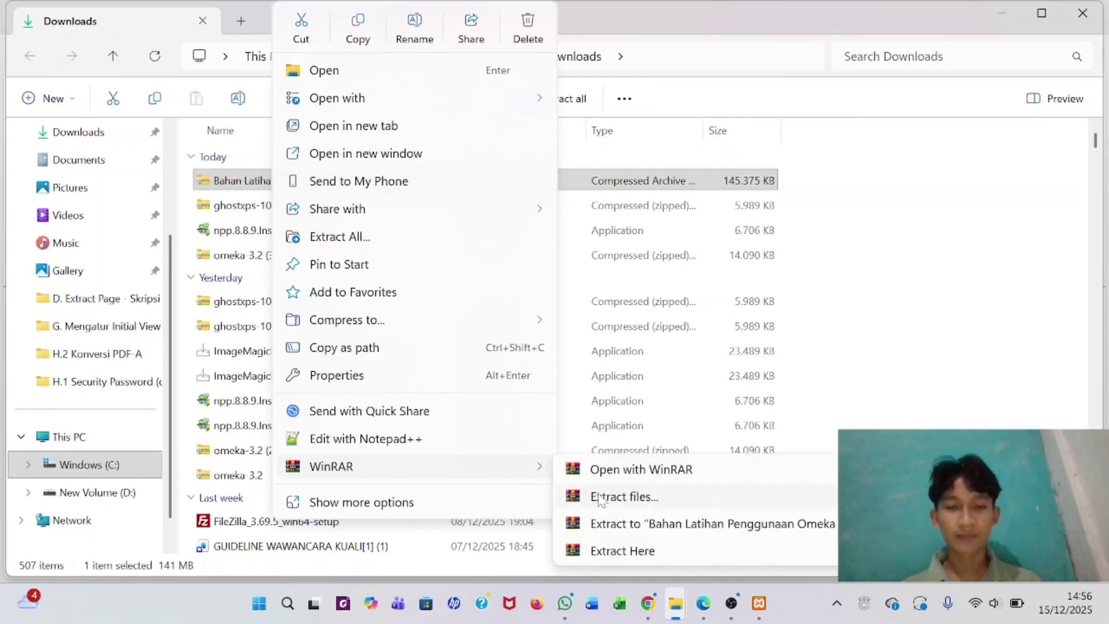
pyautogui.click(601, 498)
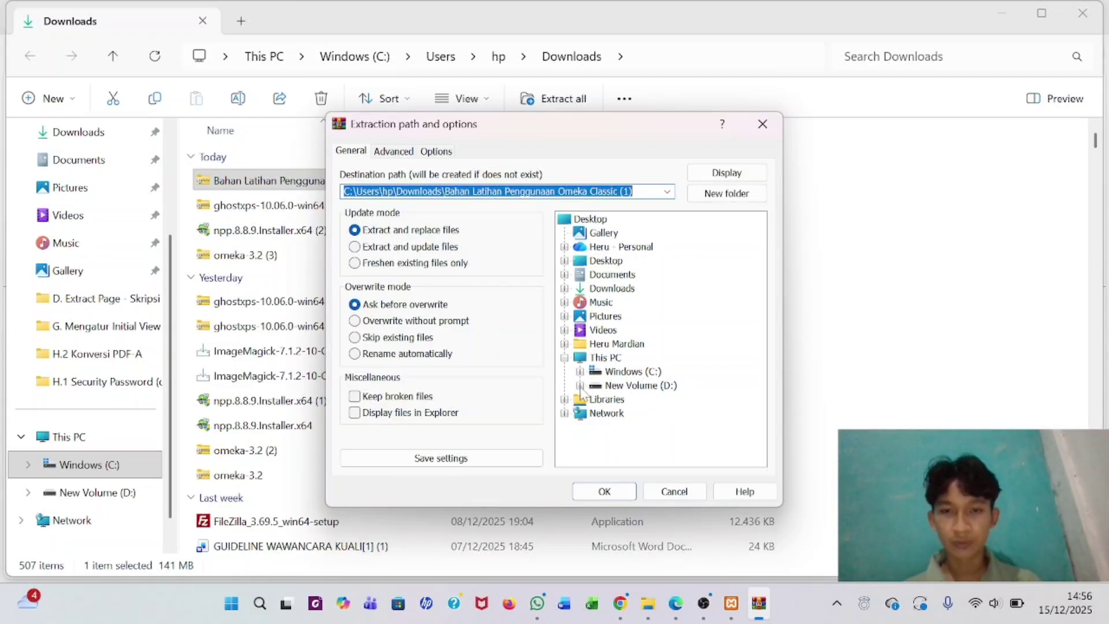
pyautogui.click(580, 386)
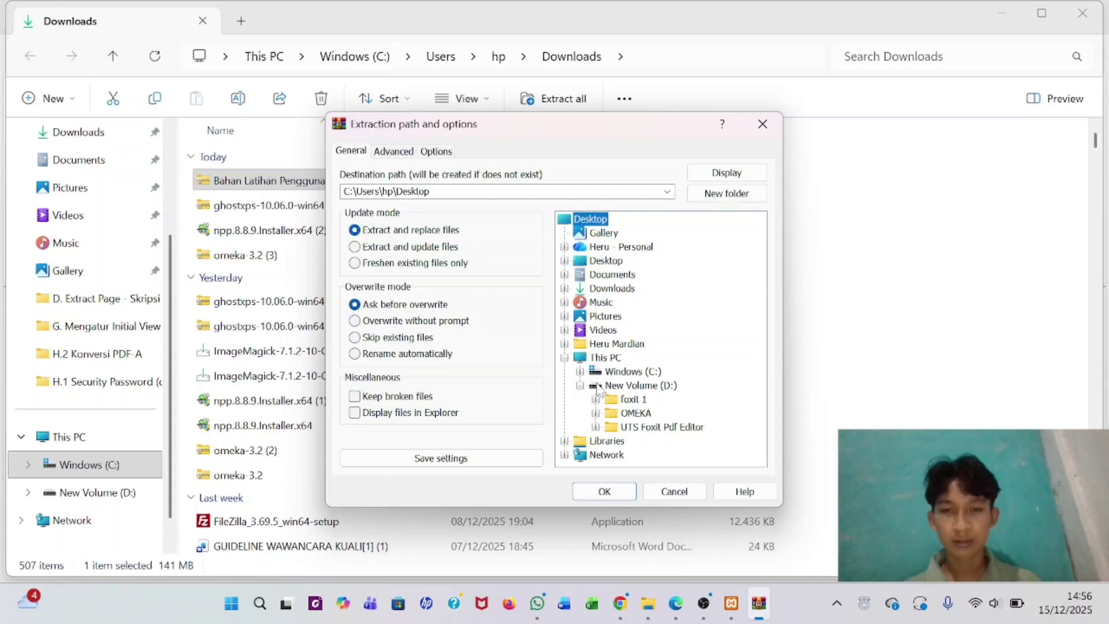
pyautogui.click(625, 387)
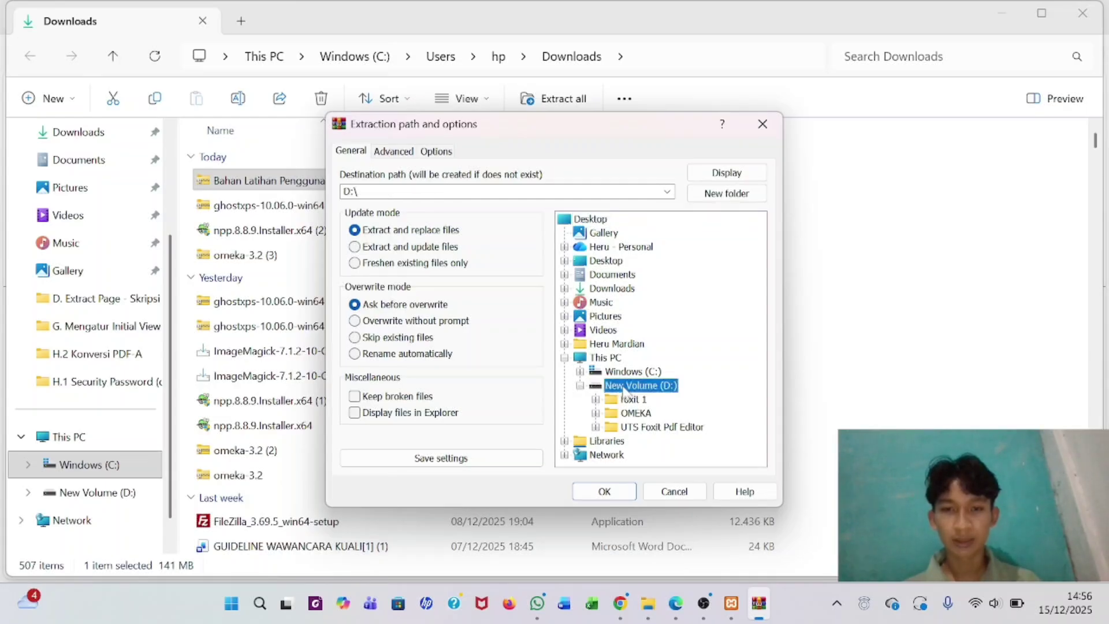
pyautogui.click(605, 492)
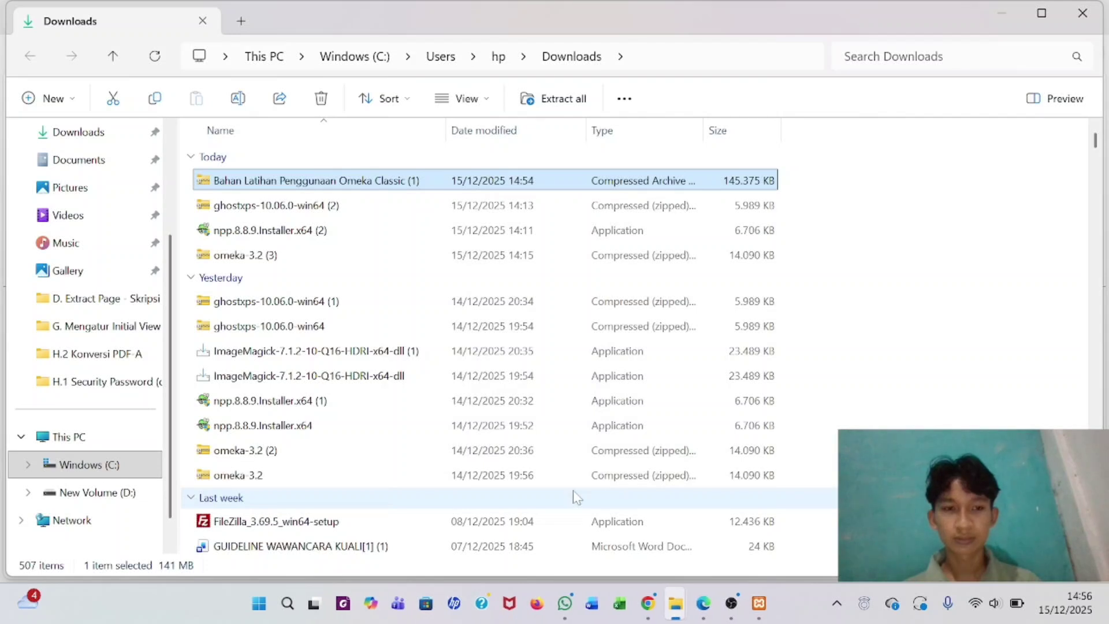
# - Browse to D:\Bahan Latihan Penggunaan Omeka Classic and open ffmpeg-7.1-essentials_build.zip in WinRAR
pyautogui.click(108, 492)
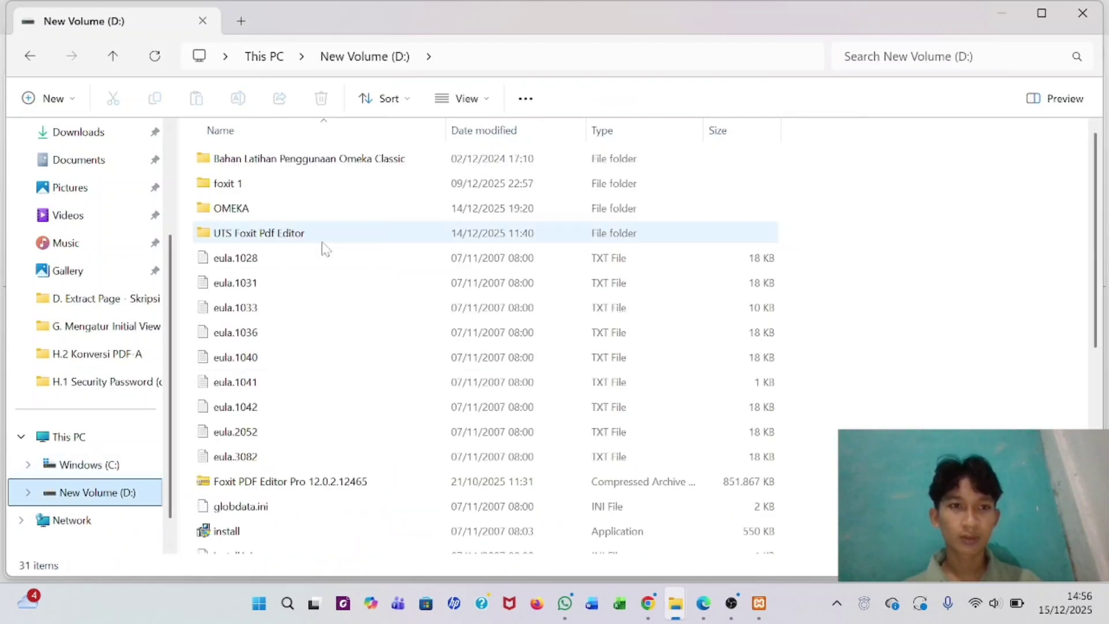
pyautogui.doubleClick(329, 162)
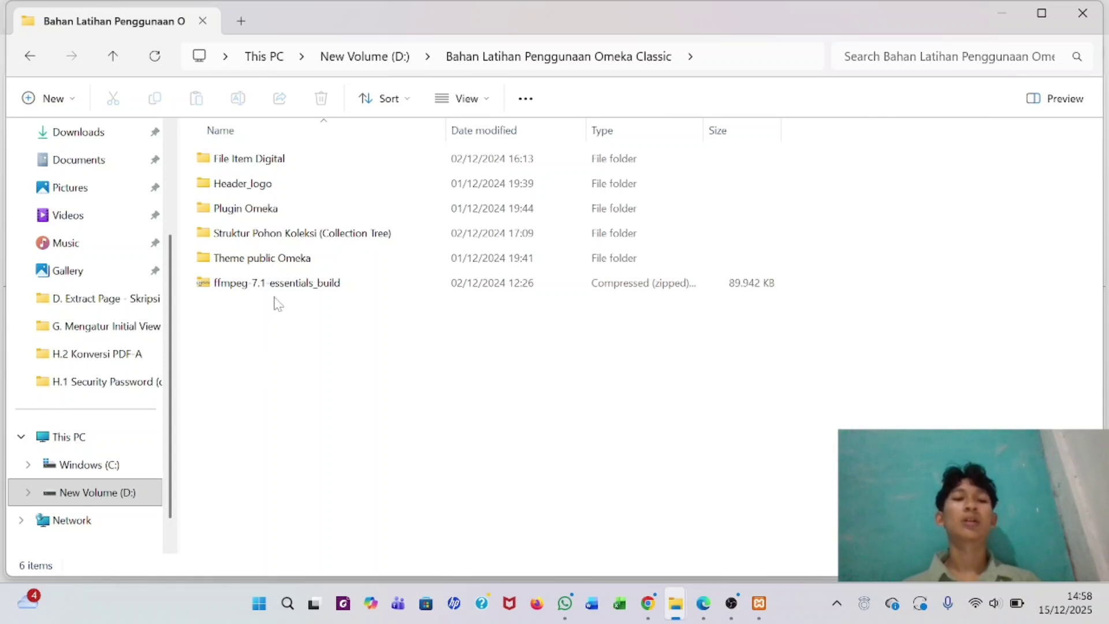
pyautogui.click(275, 286)
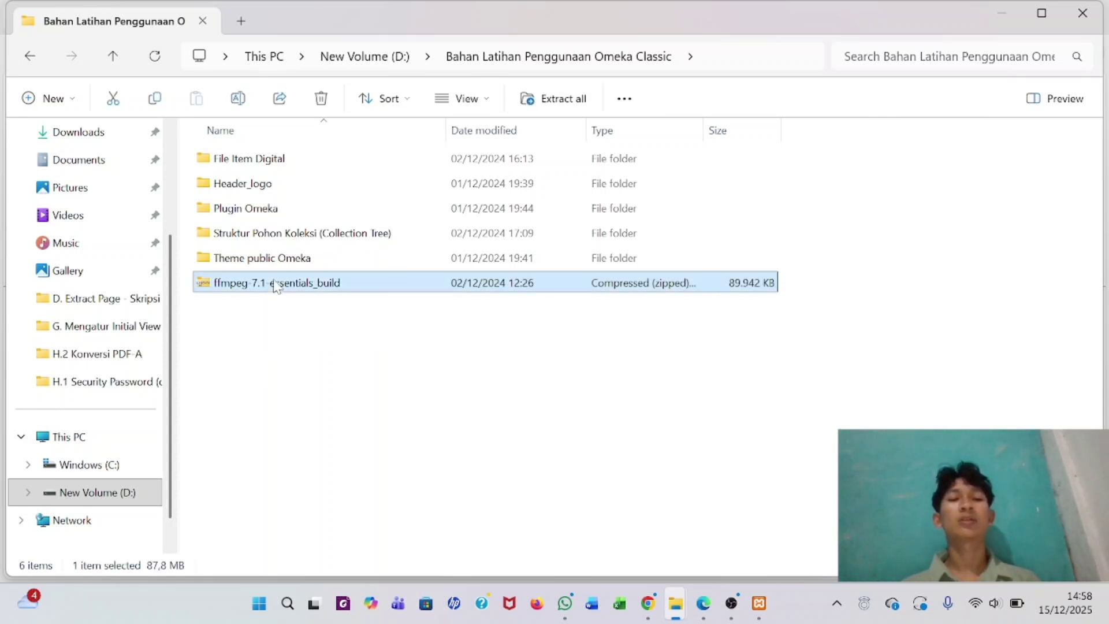
pyautogui.rightClick(276, 286)
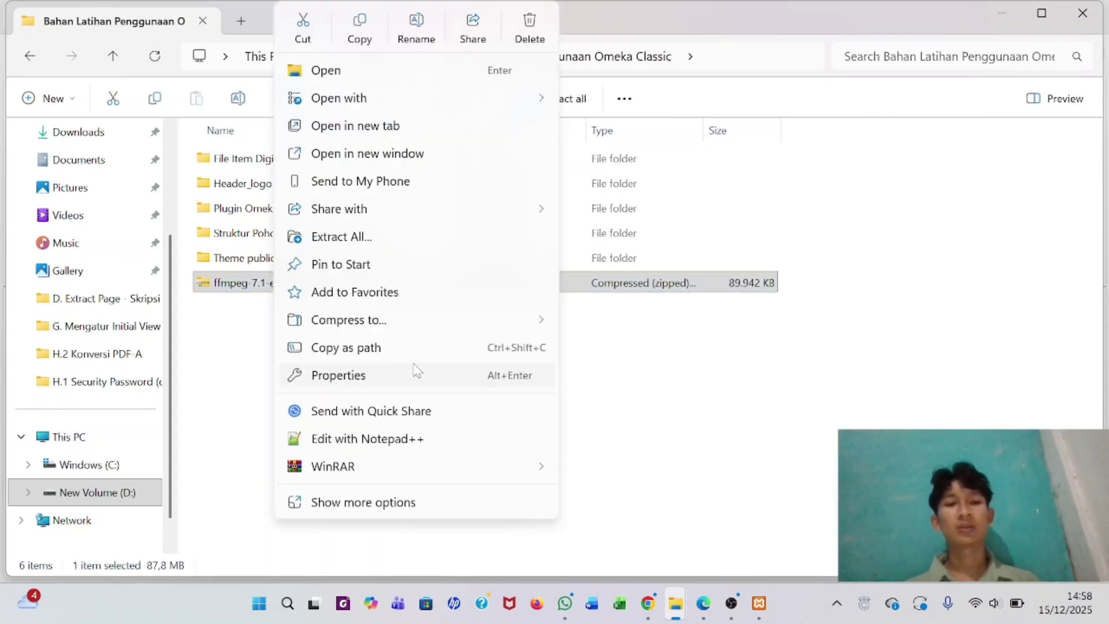
pyautogui.moveTo(399, 98)
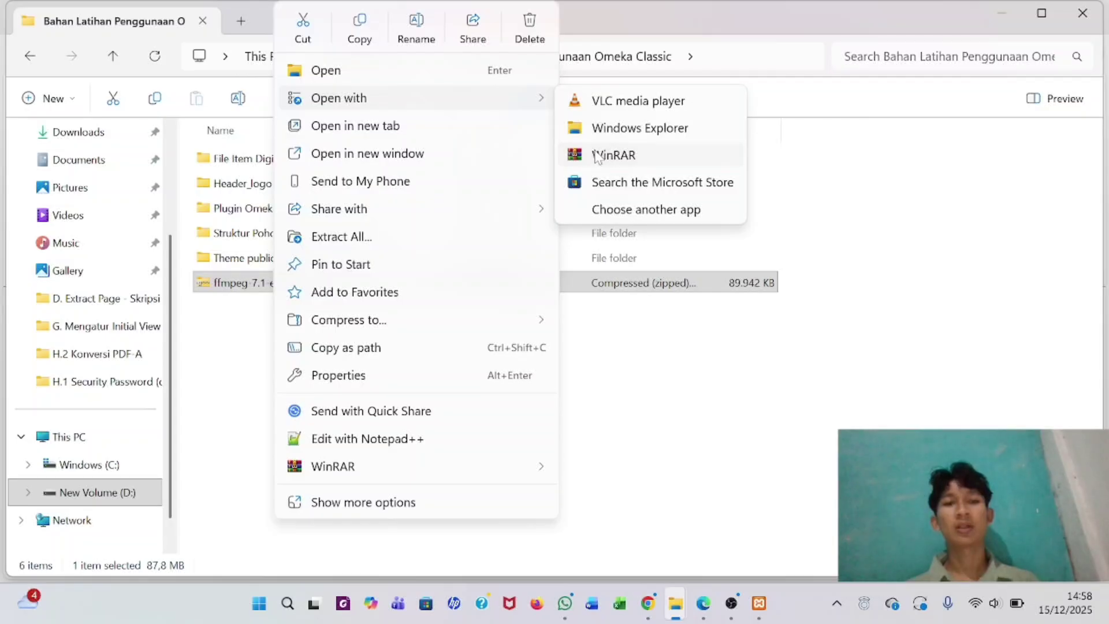
pyautogui.click(597, 157)
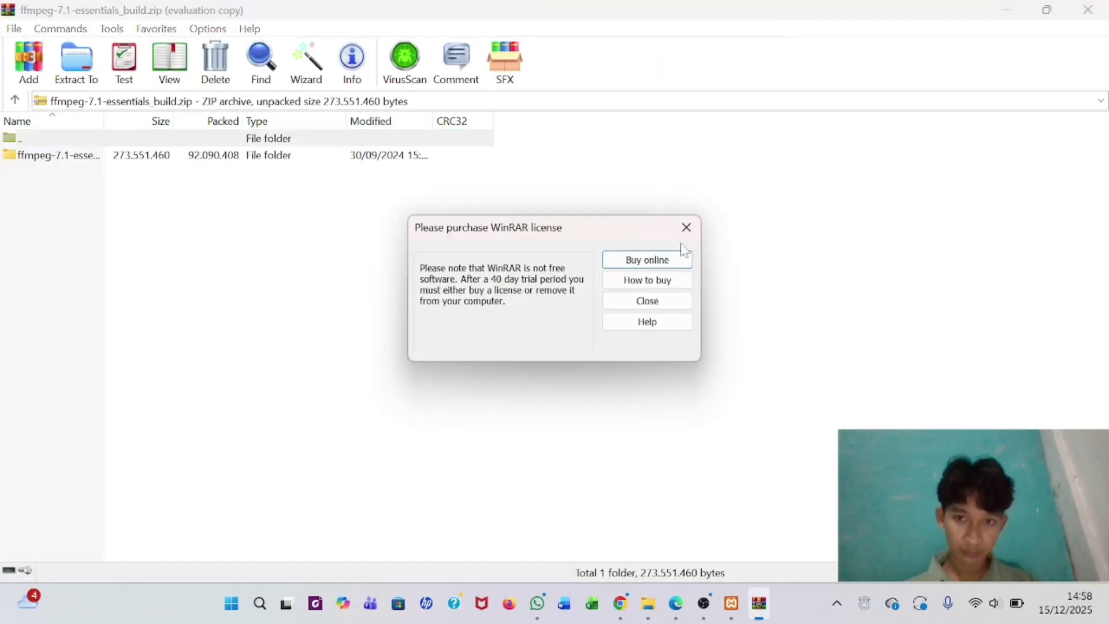
# - Extract the ffmpeg-7.1-essentials_build folder from the zip to Windows (C:) and close WinRAR
pyautogui.click(686, 227)
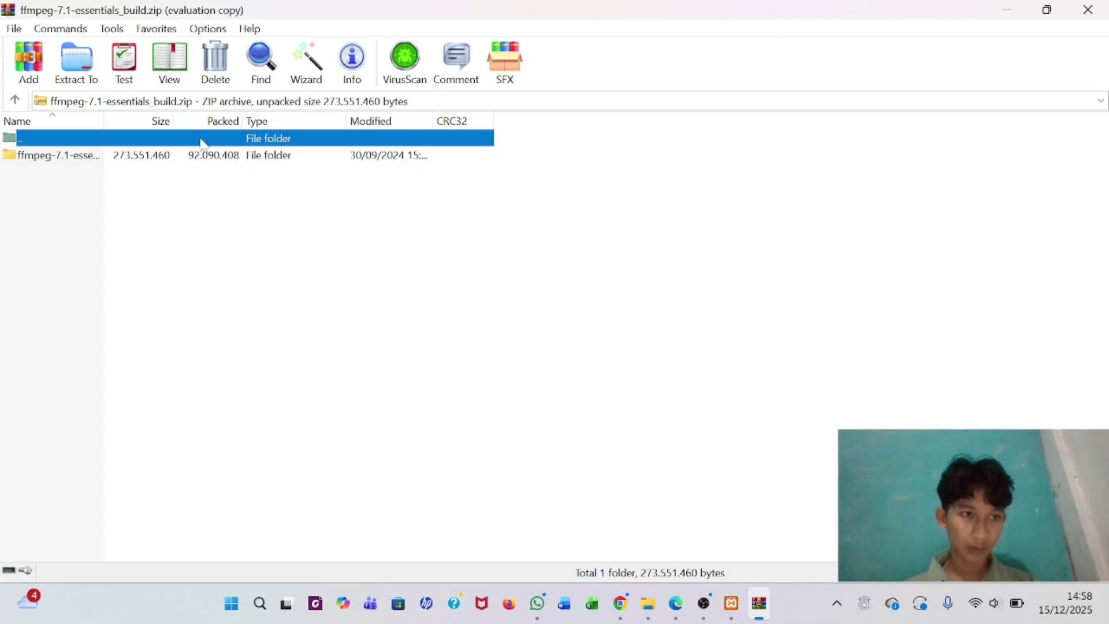
pyautogui.click(184, 155)
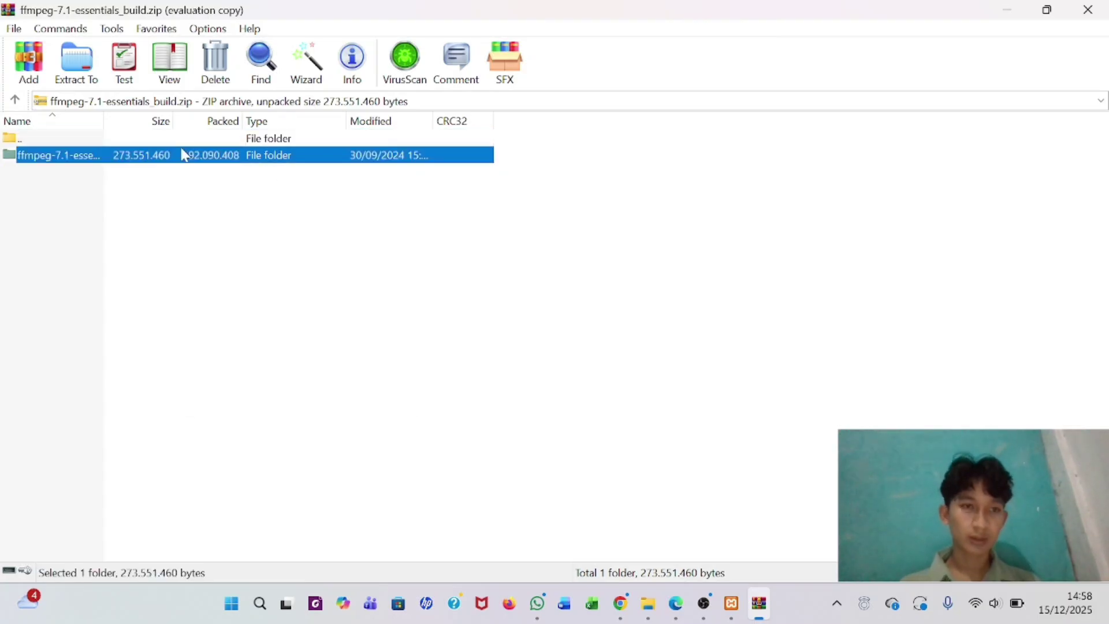
pyautogui.rightClick(184, 155)
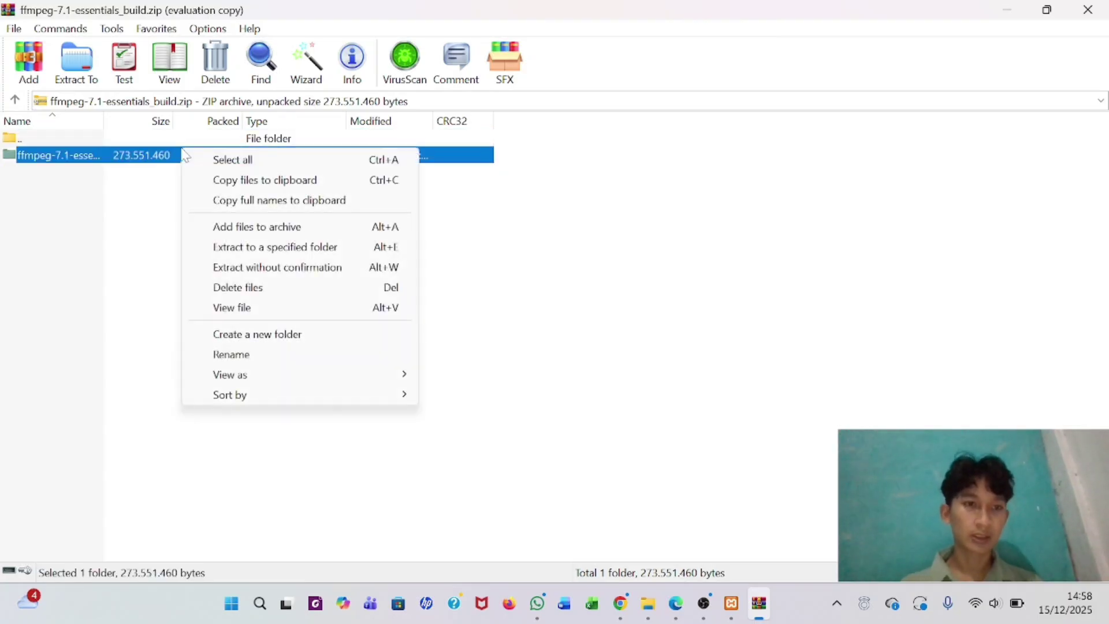
pyautogui.click(285, 257)
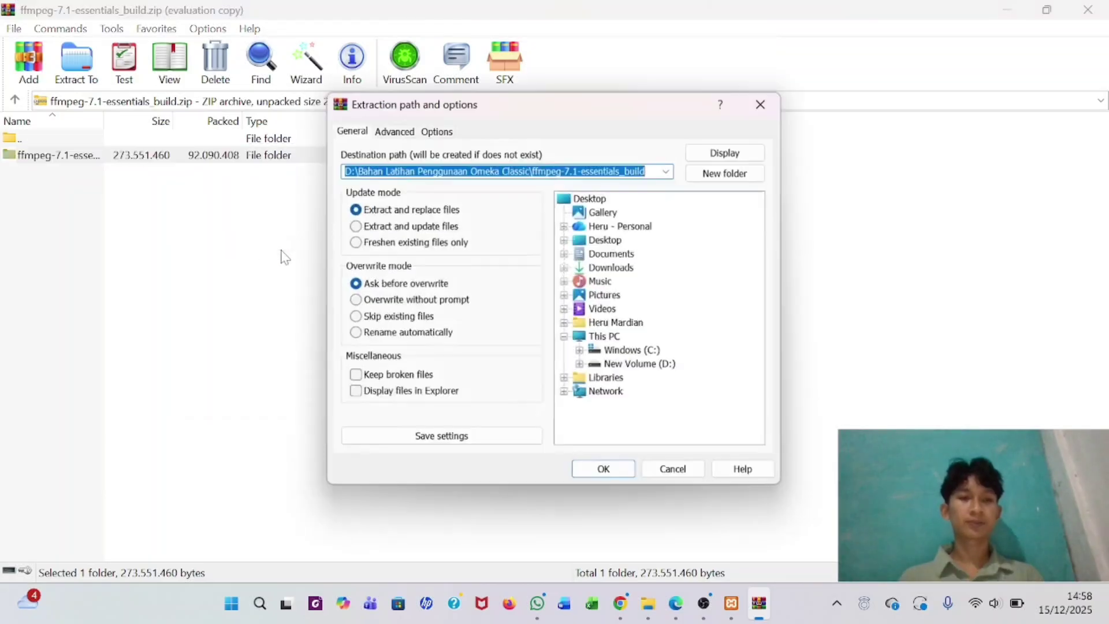
pyautogui.click(621, 350)
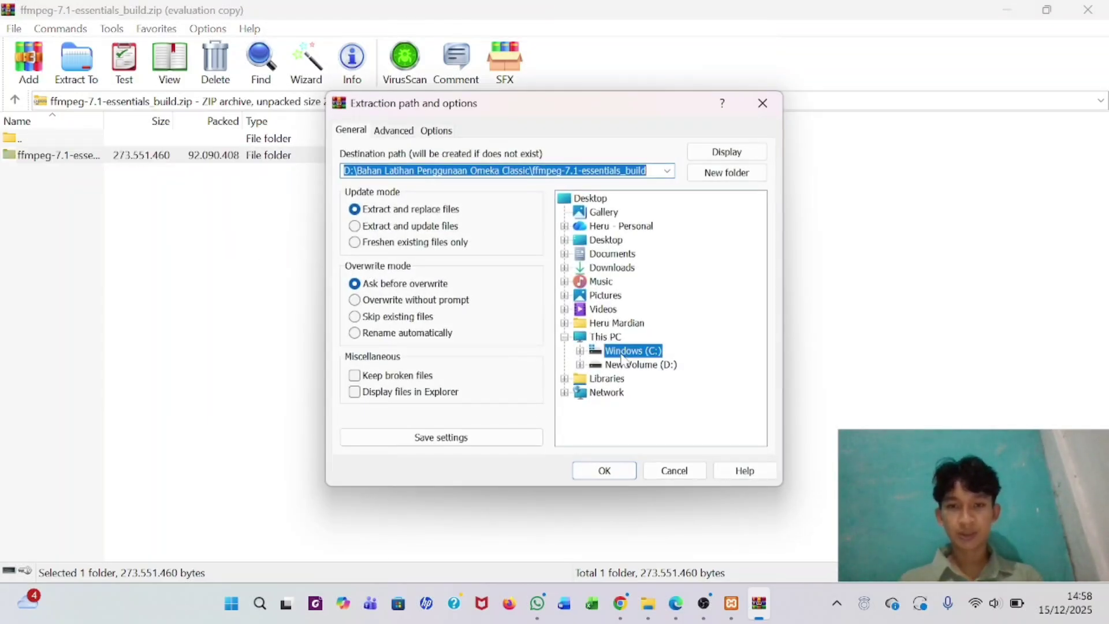
pyautogui.click(605, 471)
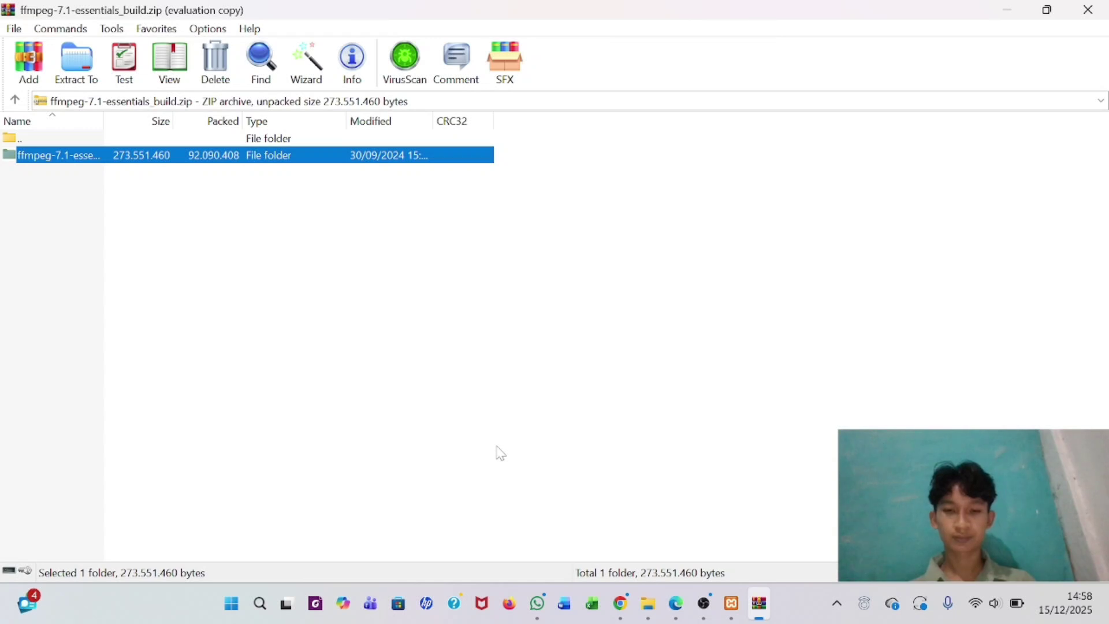
pyautogui.click(1105, 7)
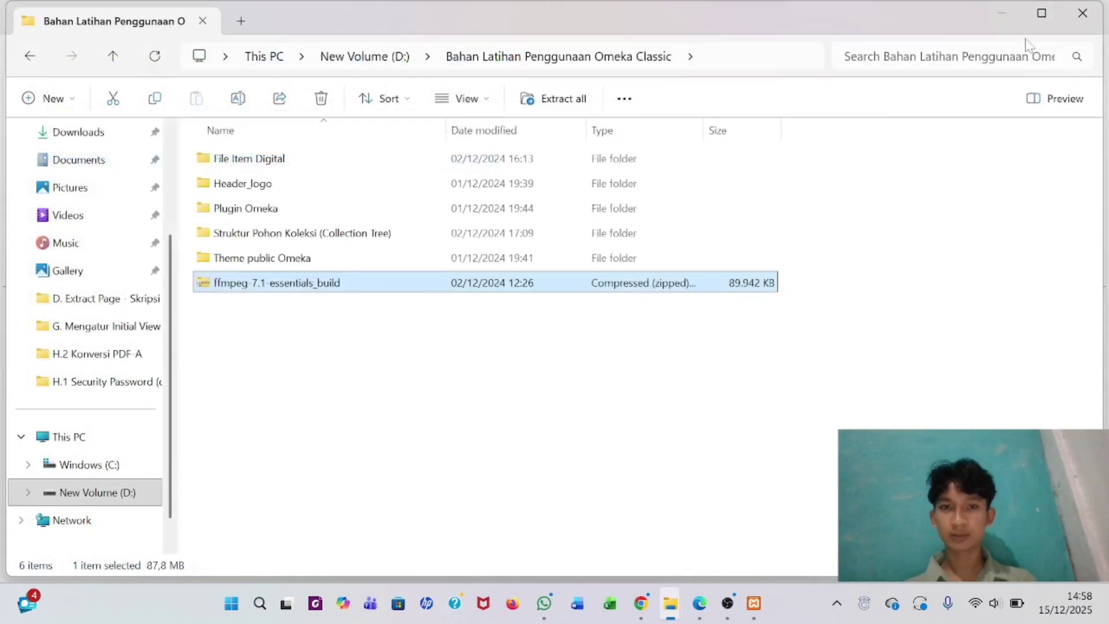
# - Navigate to C:\ffmpeg-7.1-essentials_build\bin and copy the folder's path from the address bar
pyautogui.click(96, 471)
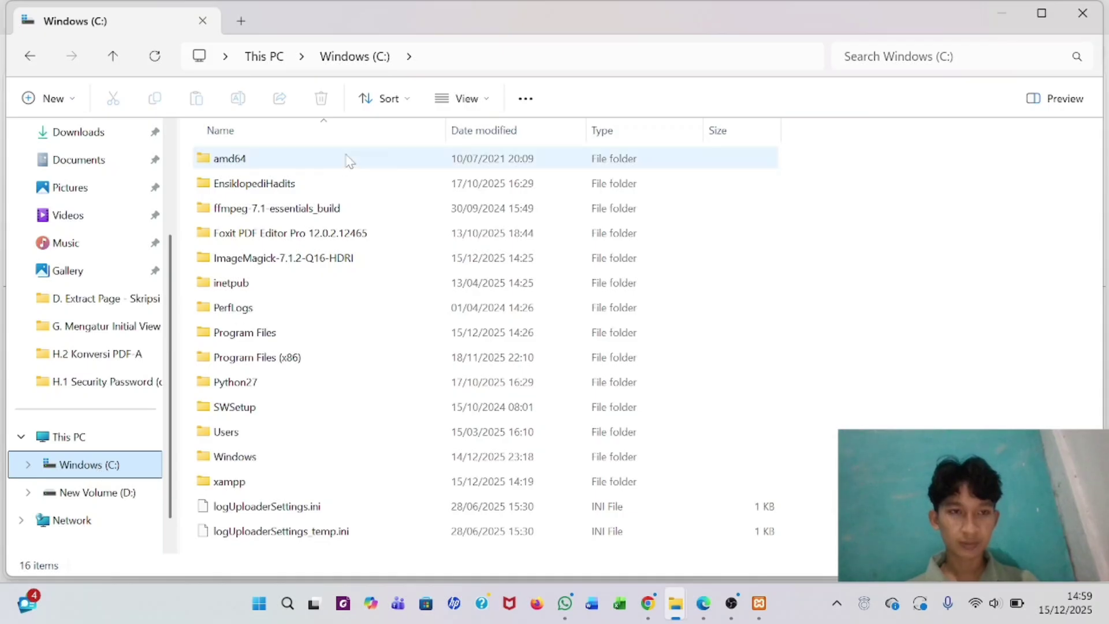
pyautogui.moveTo(285, 210)
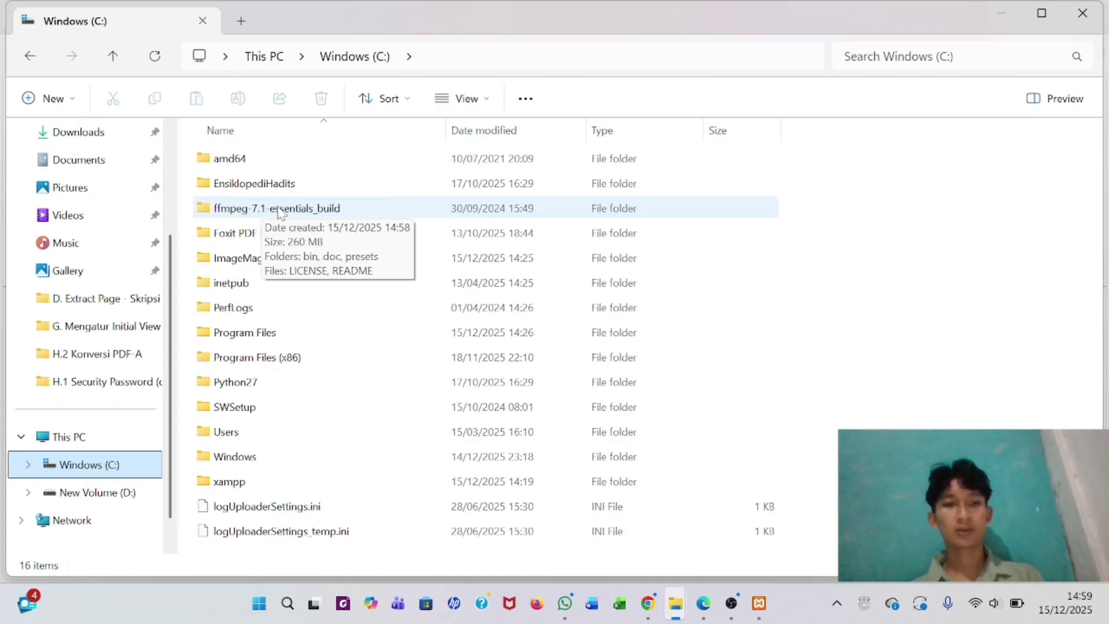
pyautogui.doubleClick(280, 210)
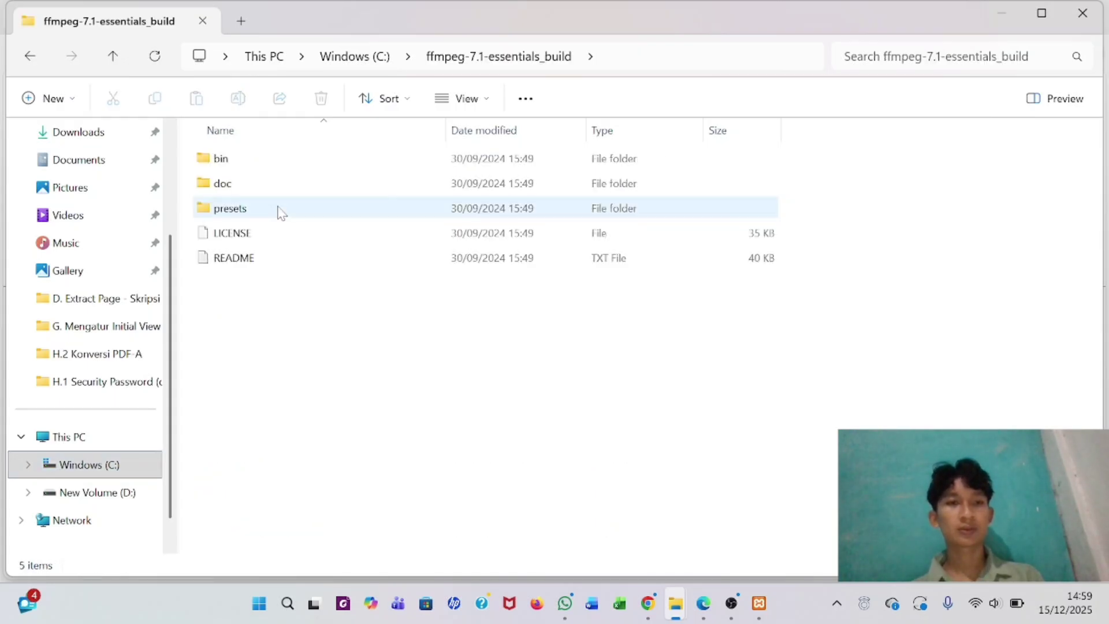
pyautogui.doubleClick(266, 164)
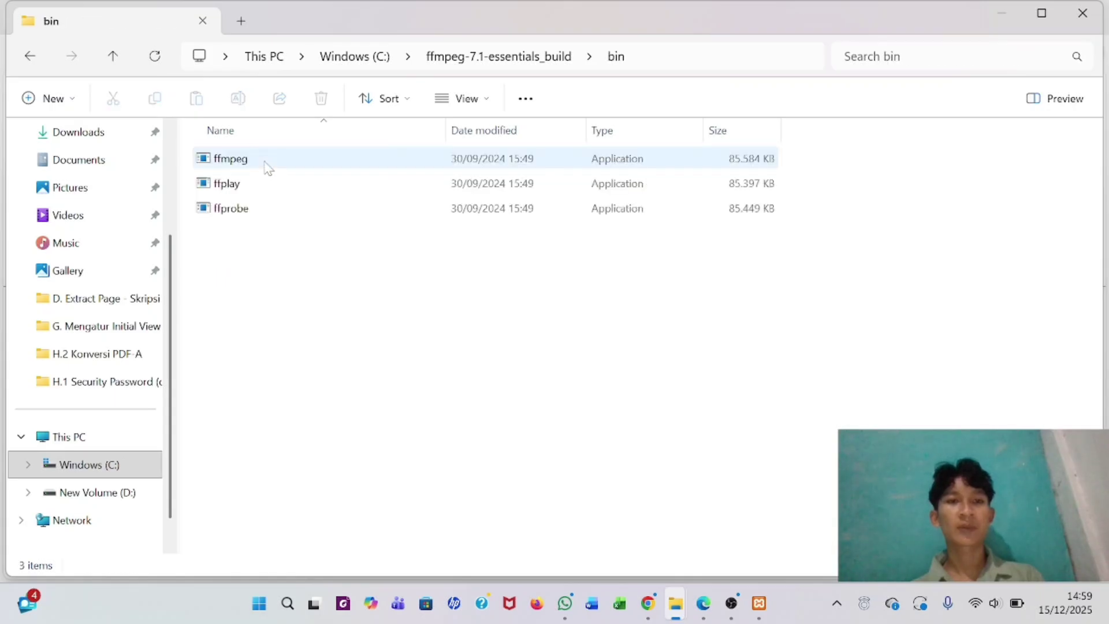
pyautogui.click(656, 58)
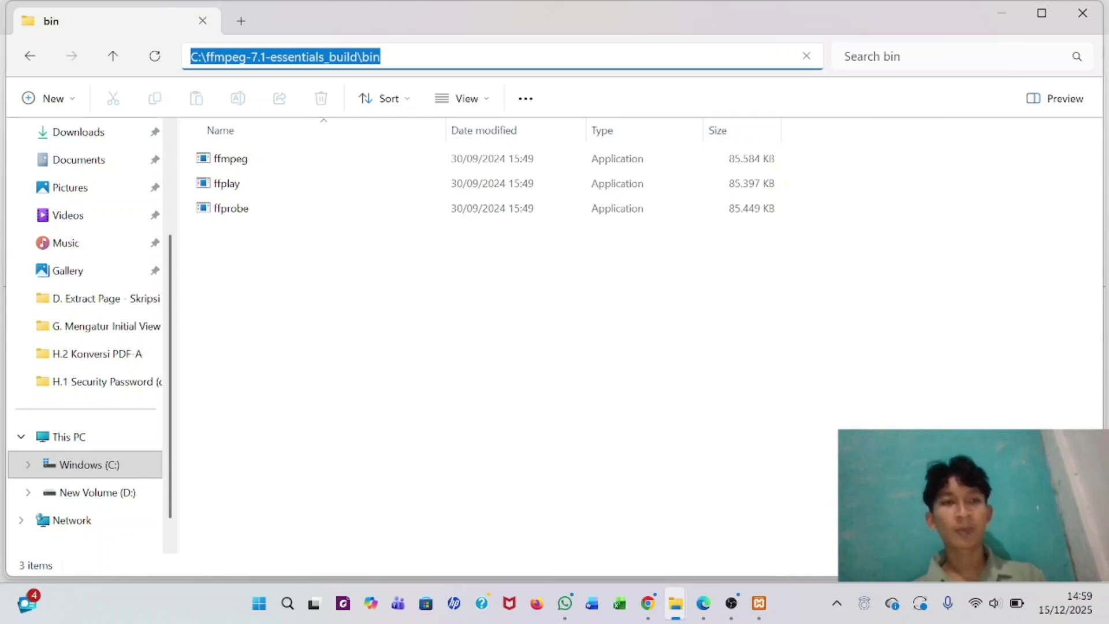
pyautogui.click(415, 253)
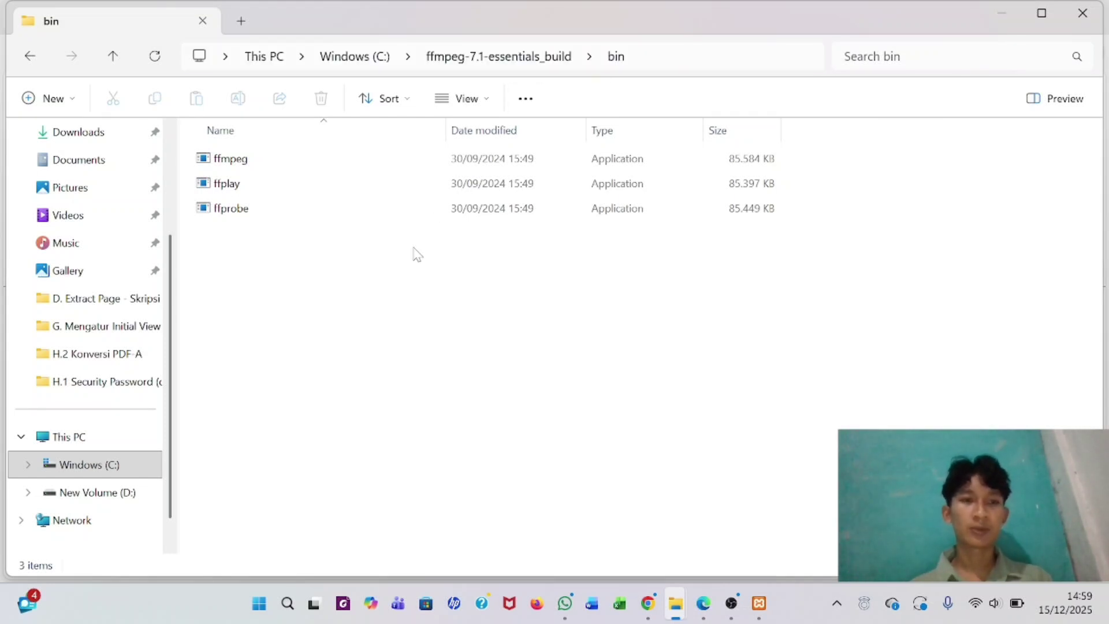
pyautogui.click(287, 604)
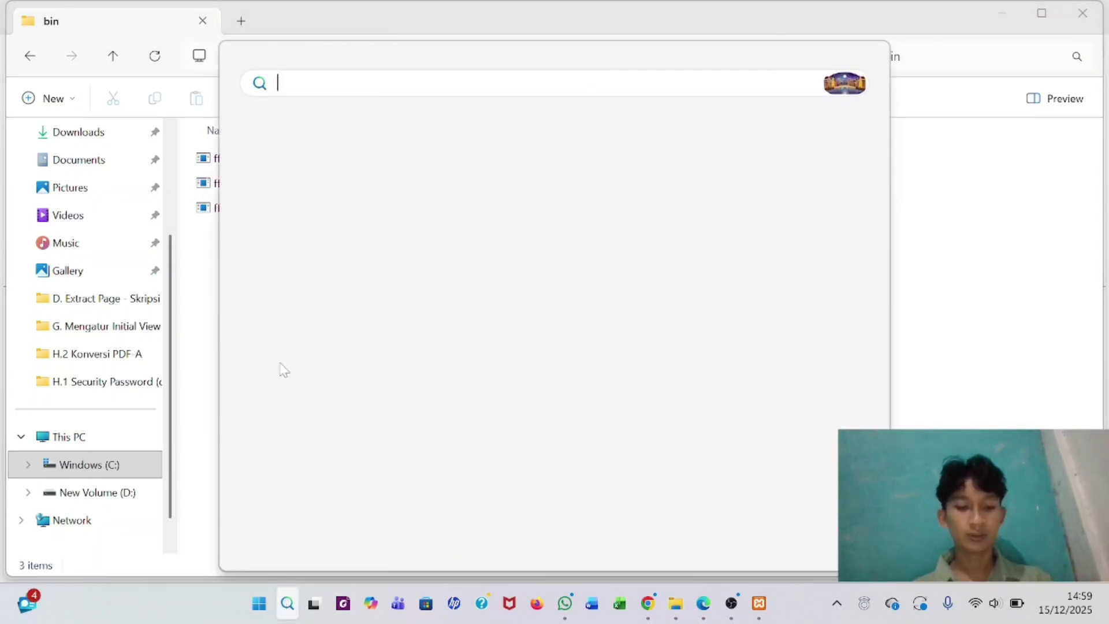
# - Paste C:\ffmpeg-7.1-essentials_build\bin as a new system Path entry and save all dialogs
pyautogui.write('variab')
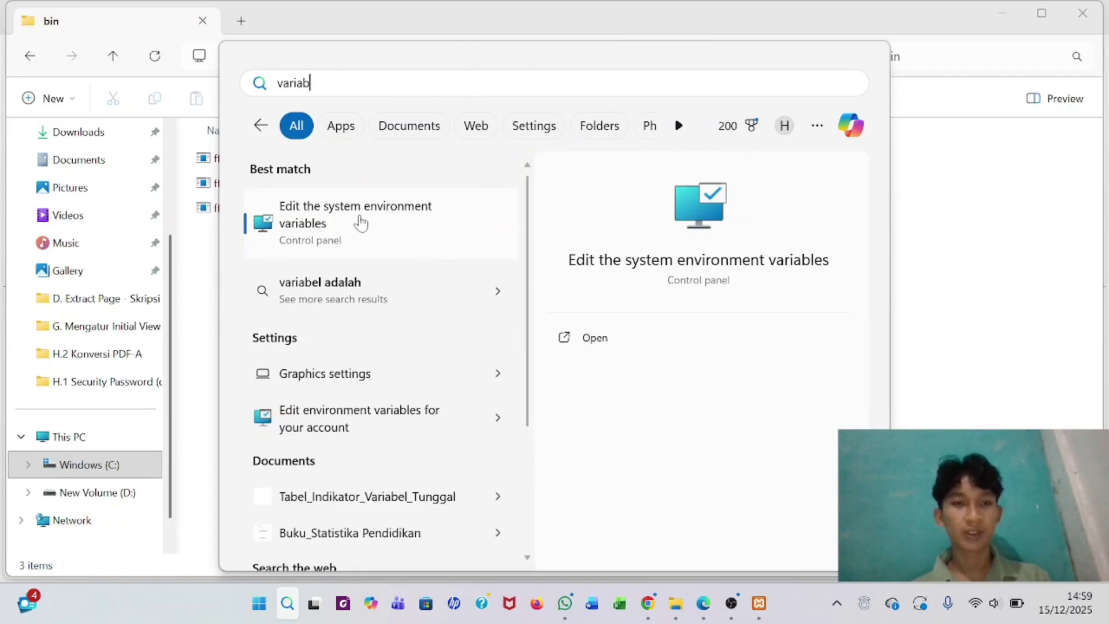
pyautogui.click(359, 222)
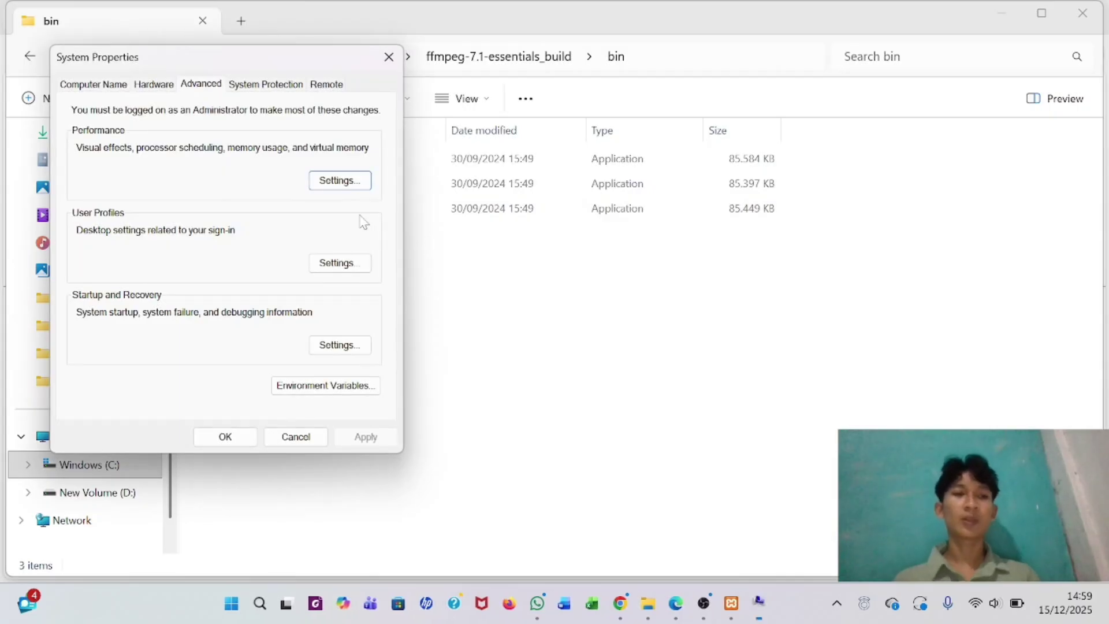
pyautogui.click(309, 391)
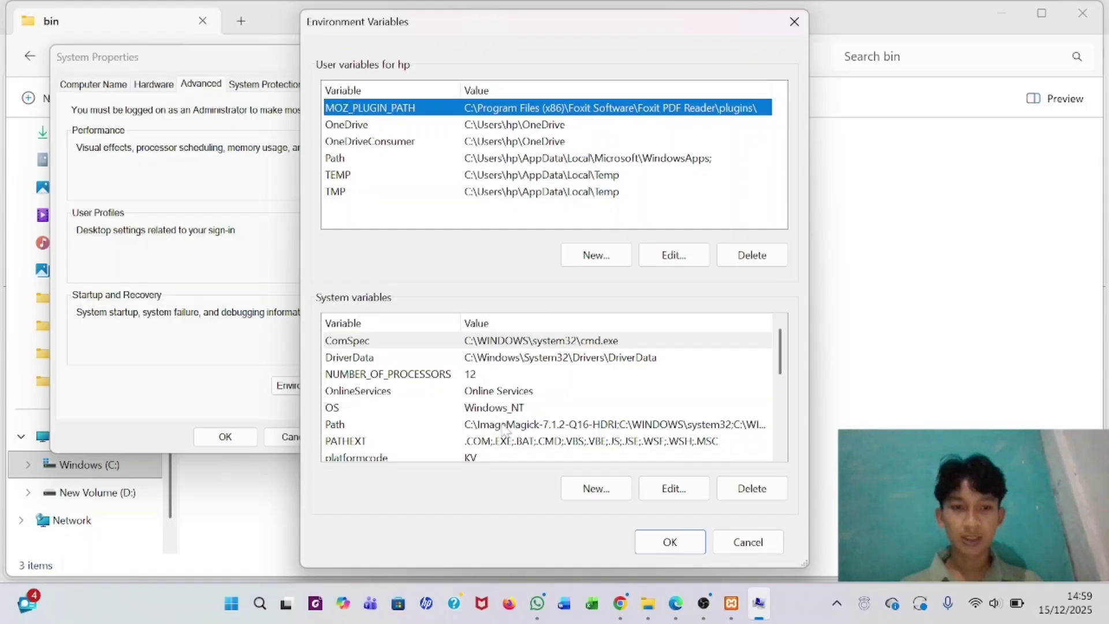
pyautogui.click(364, 426)
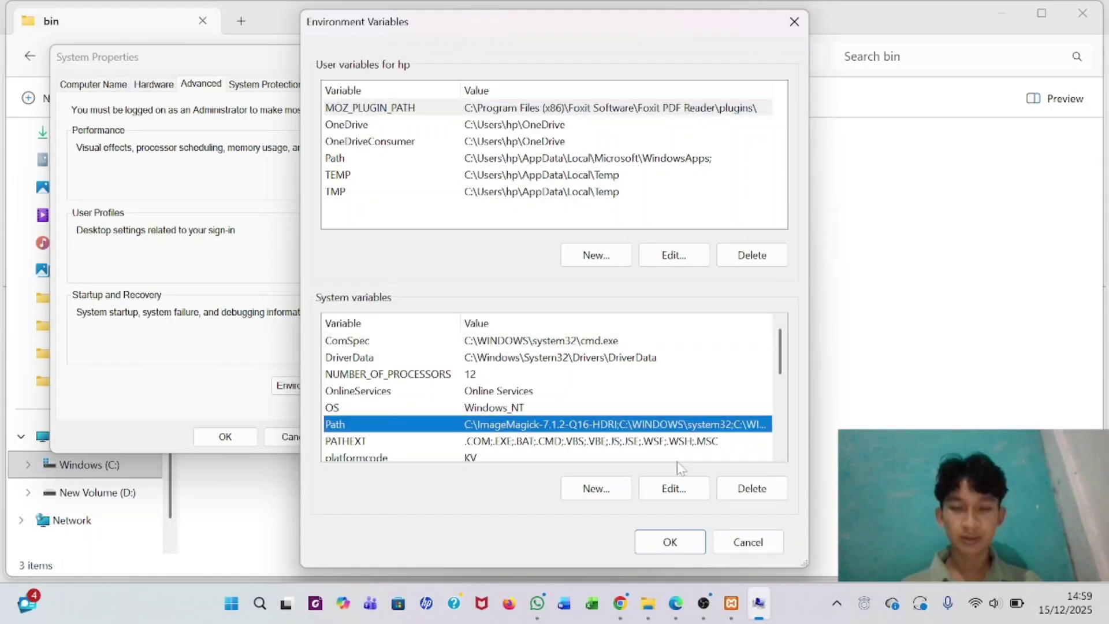
pyautogui.click(662, 488)
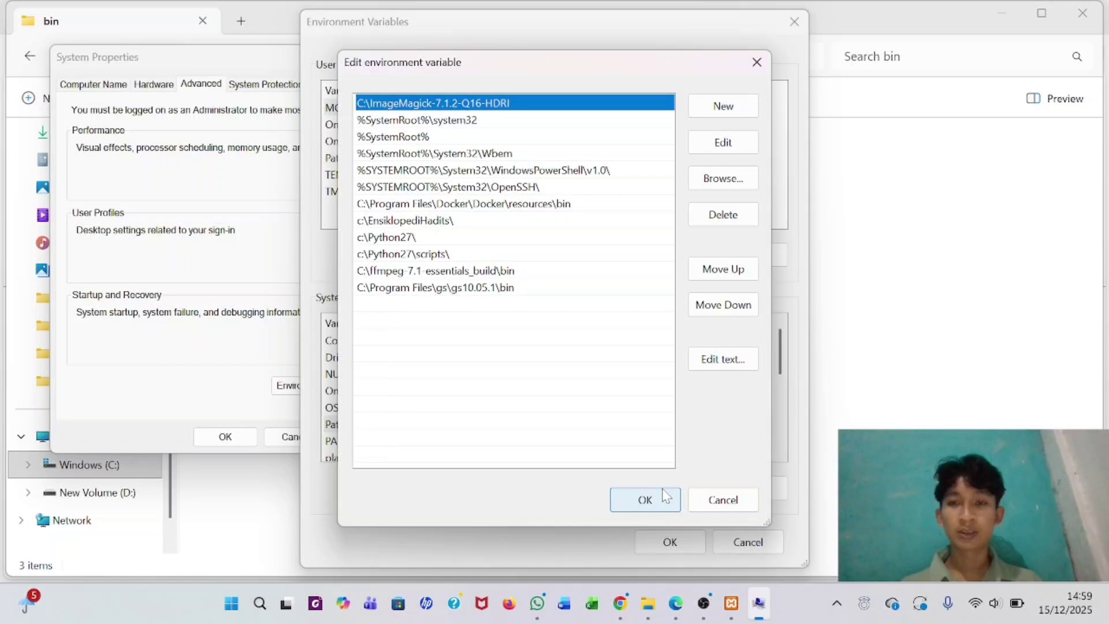
pyautogui.click(722, 104)
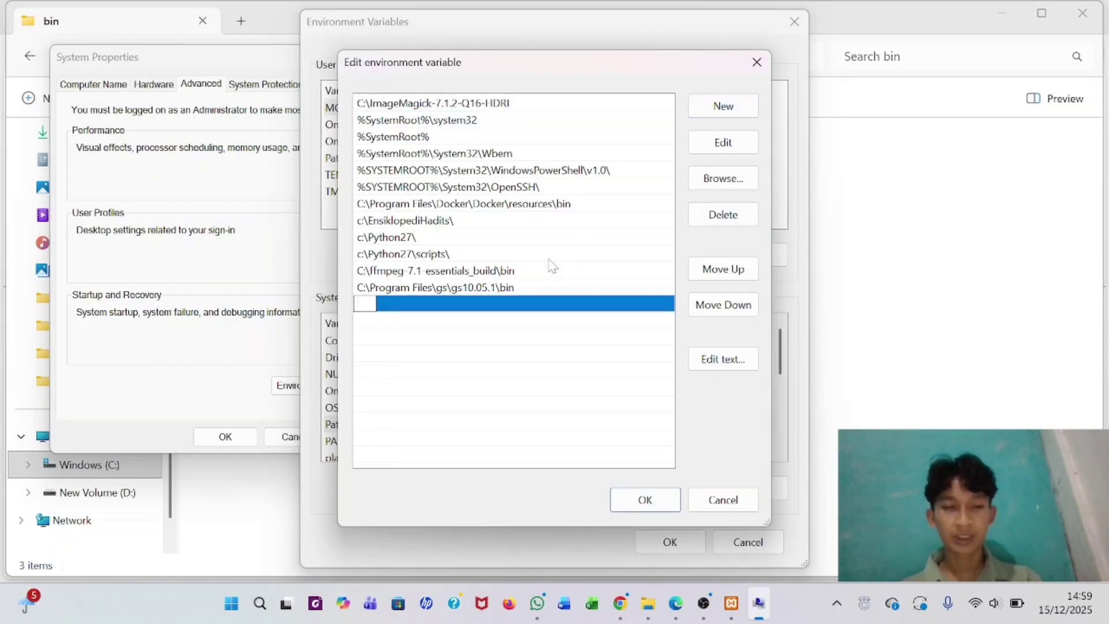
pyautogui.write('C:\\ffmpeg-7.1-essentials_build\\bin')
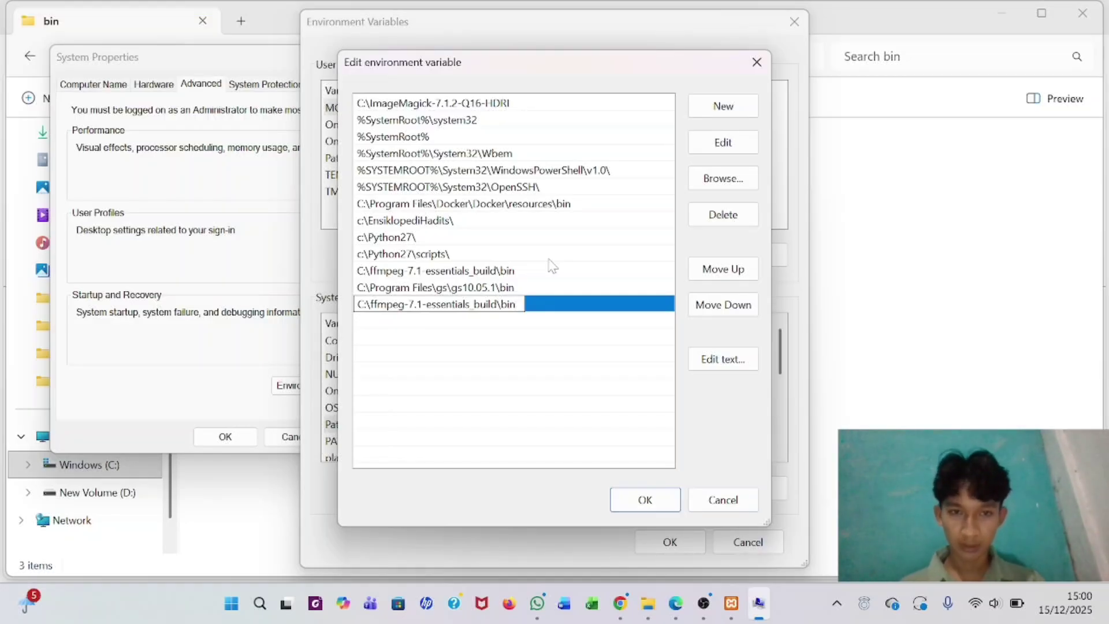
pyautogui.click(646, 499)
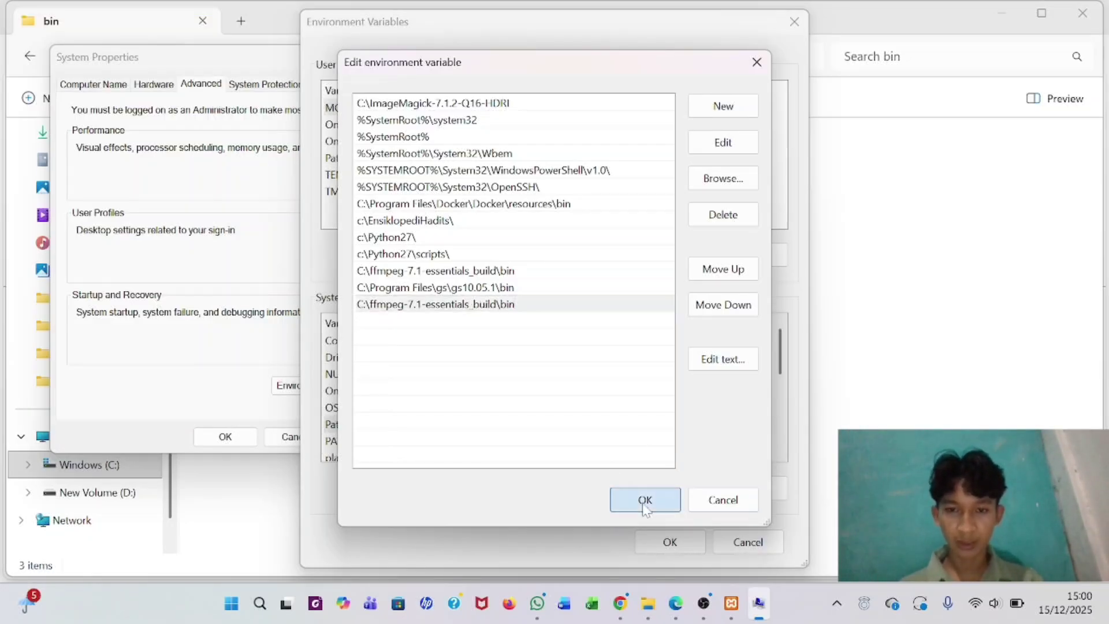
pyautogui.click(666, 540)
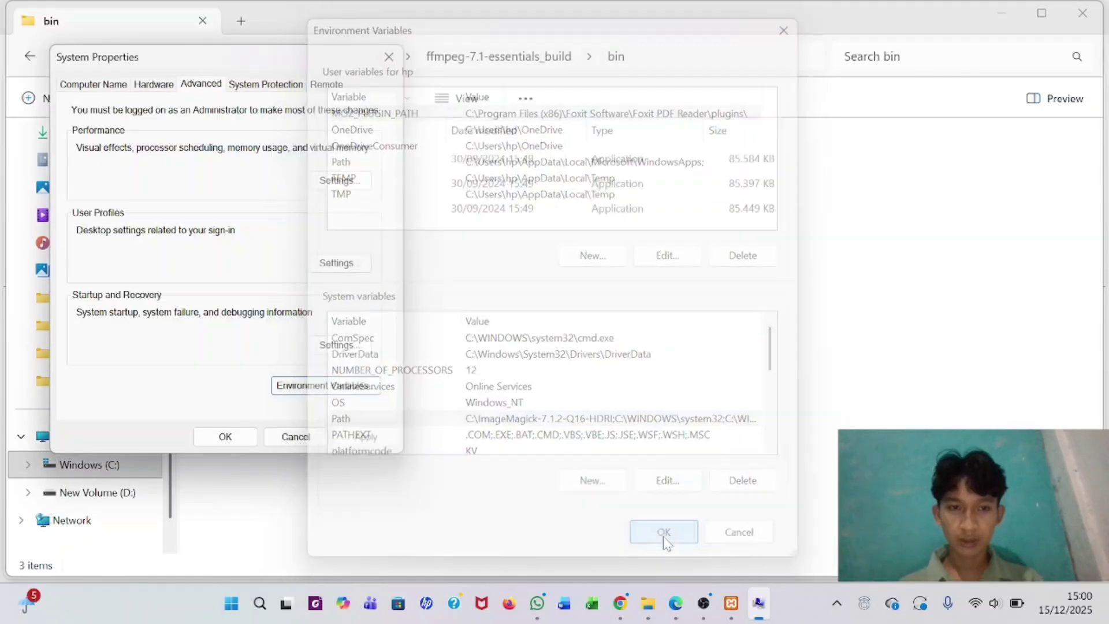
pyautogui.click(225, 437)
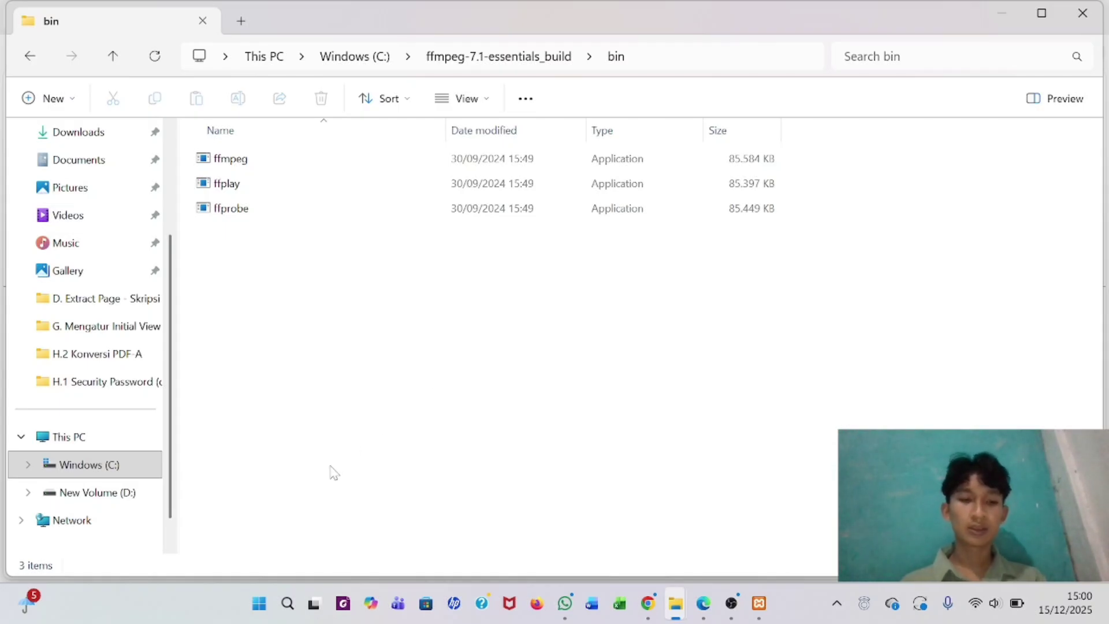
# - Search Windows for 'cmd' and launch the Command Prompt result
pyautogui.click(287, 604)
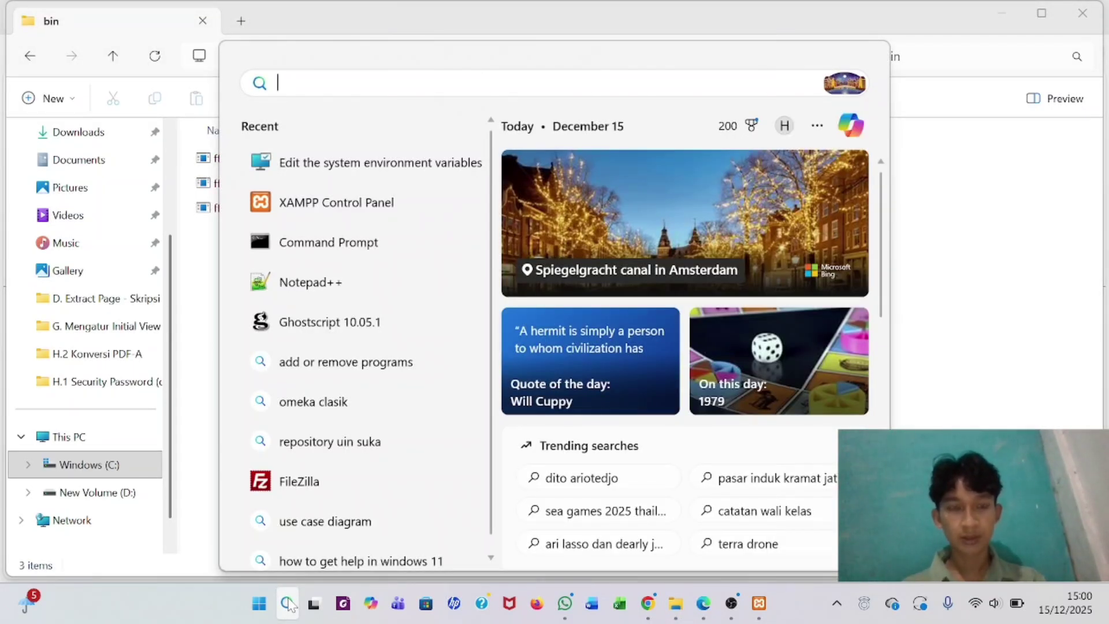
pyautogui.write('cma')
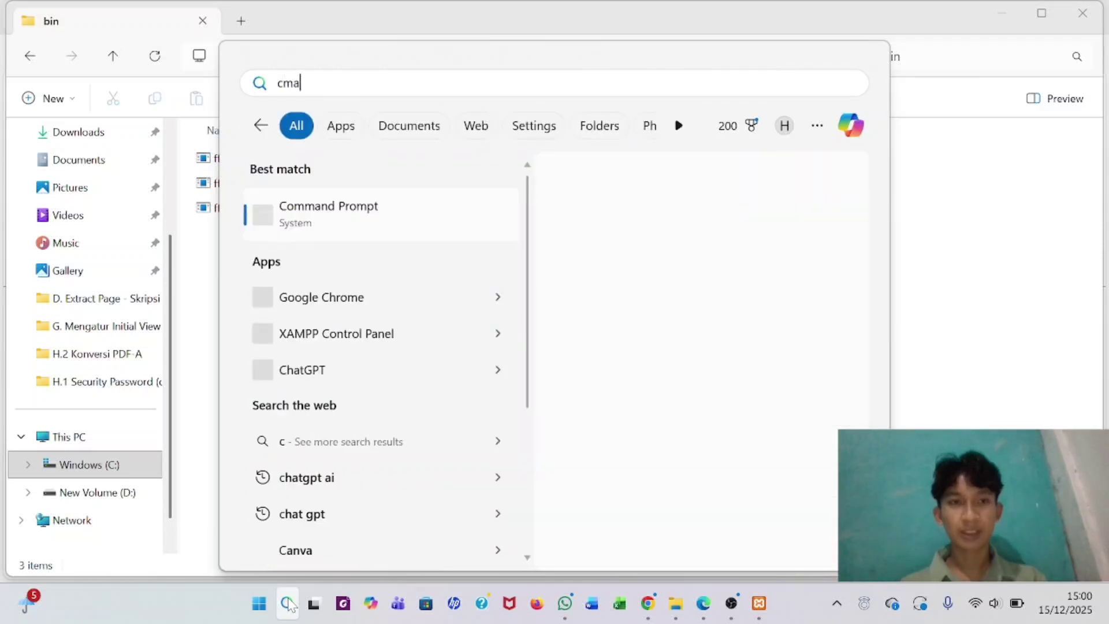
pyautogui.press('BackSpace')
pyautogui.write('d')
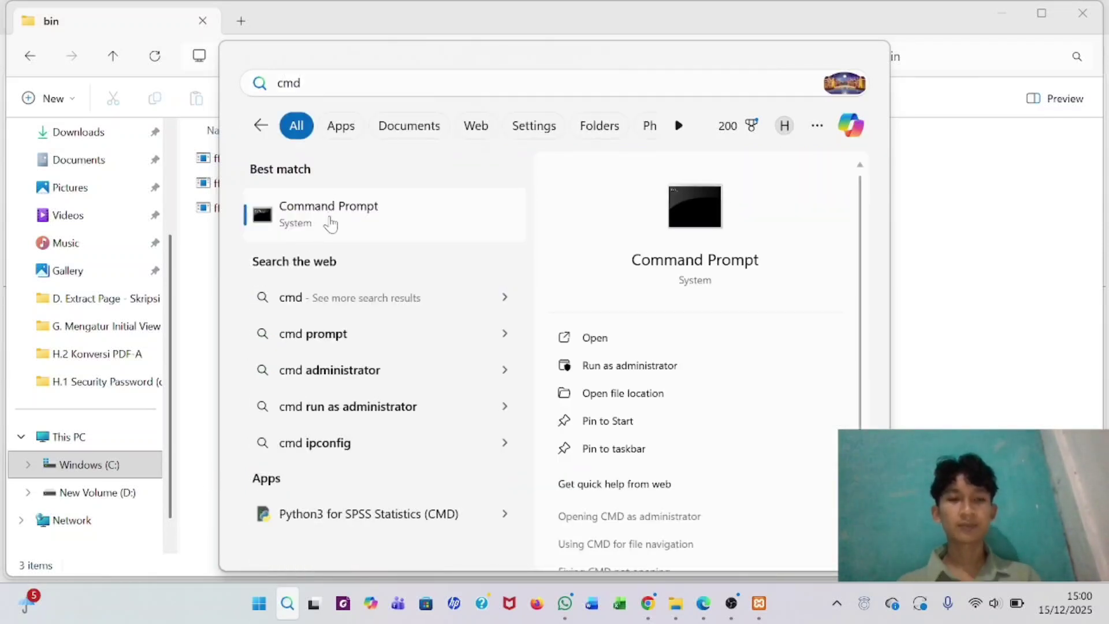
pyautogui.click(332, 222)
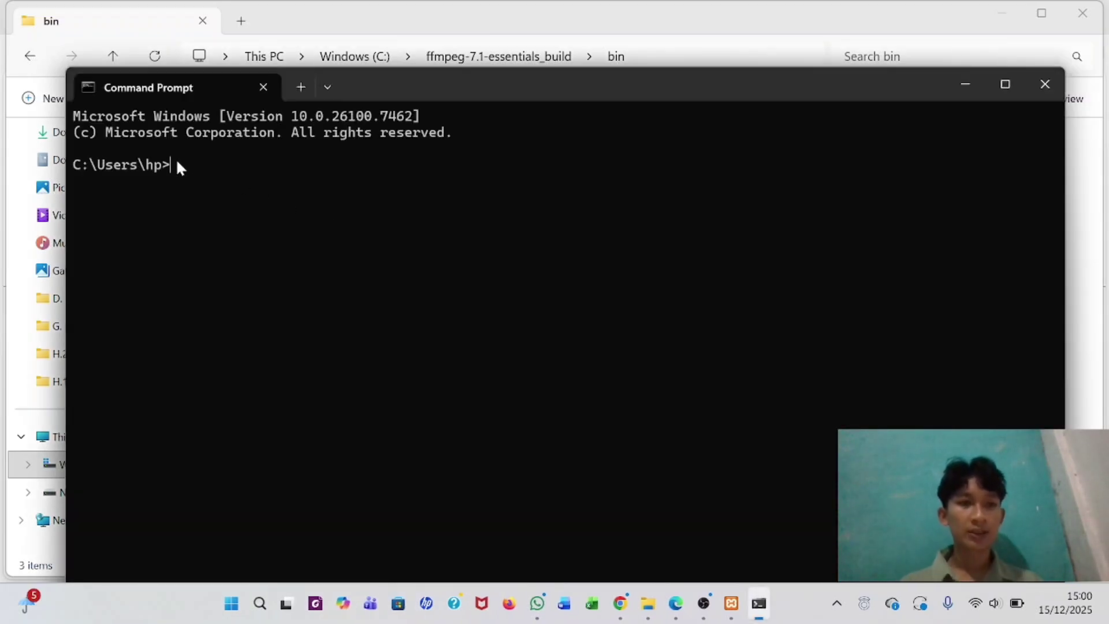
# - Run ffmpeg at the prompt to confirm version 7.1 responds, then close Command Prompt
pyautogui.write('ffm')
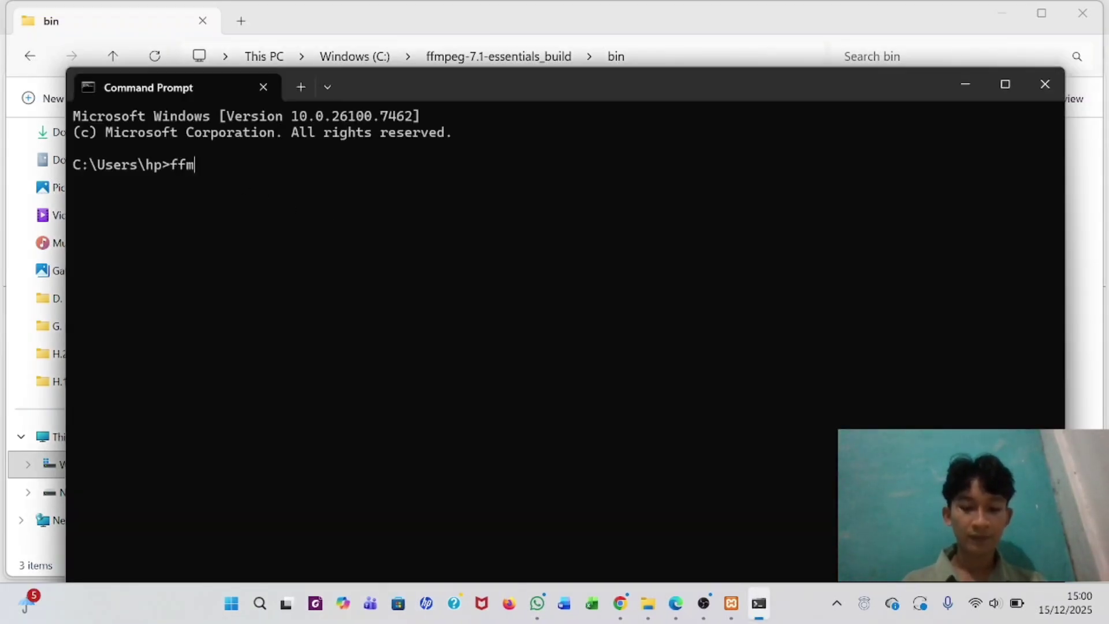
pyautogui.write('peg')
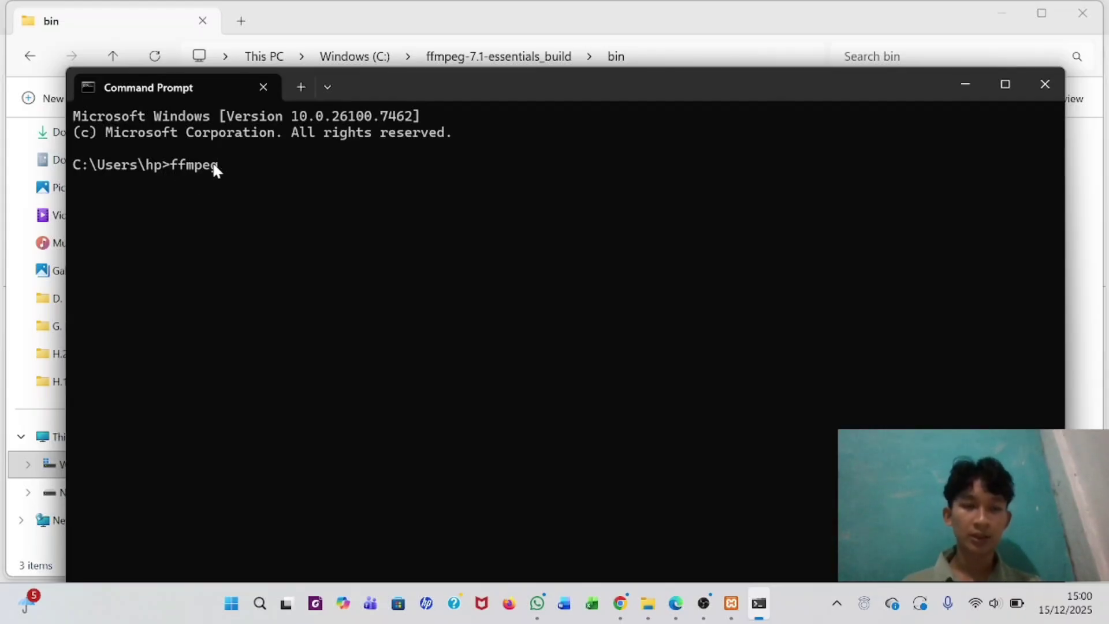
pyautogui.press('Return')
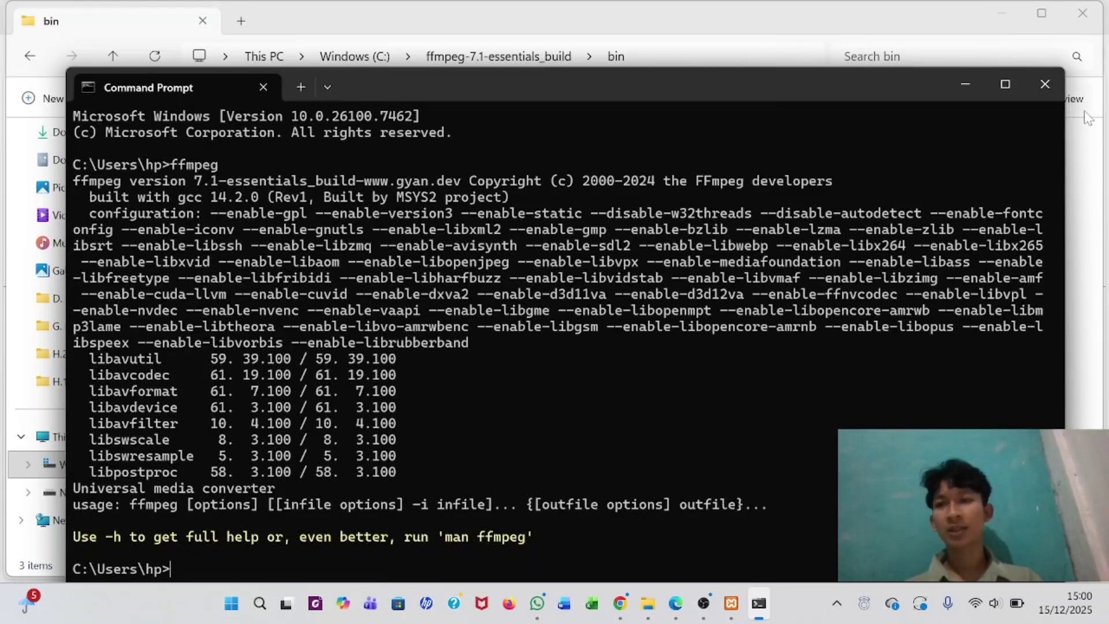
pyautogui.click(1045, 82)
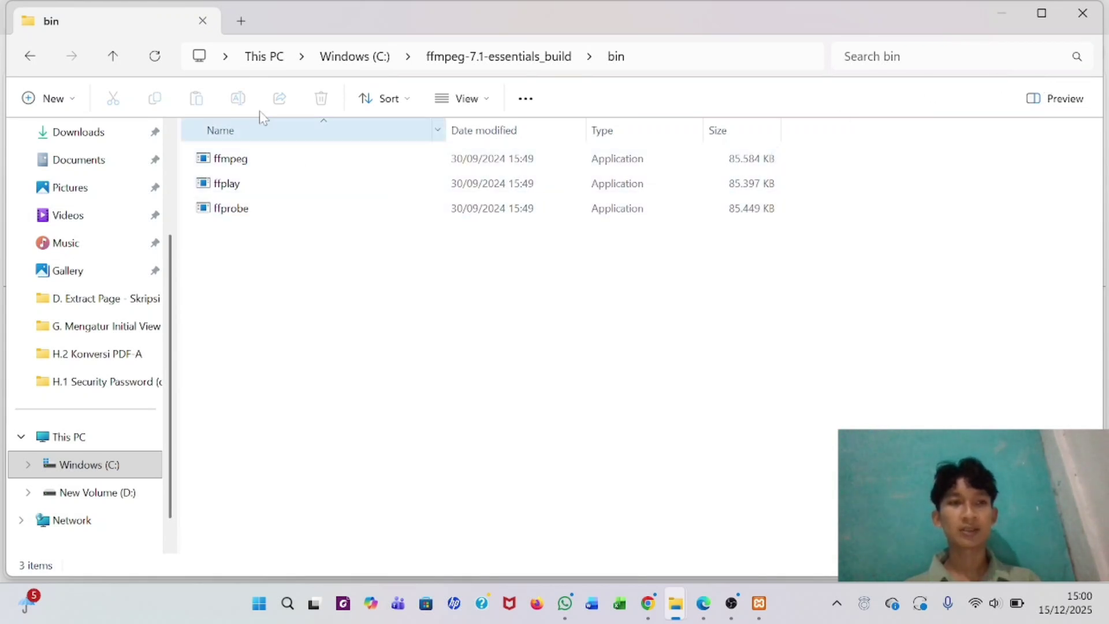
# - Close the bin folder window and all three Edge tabs, shutting Edge
pyautogui.click(203, 22)
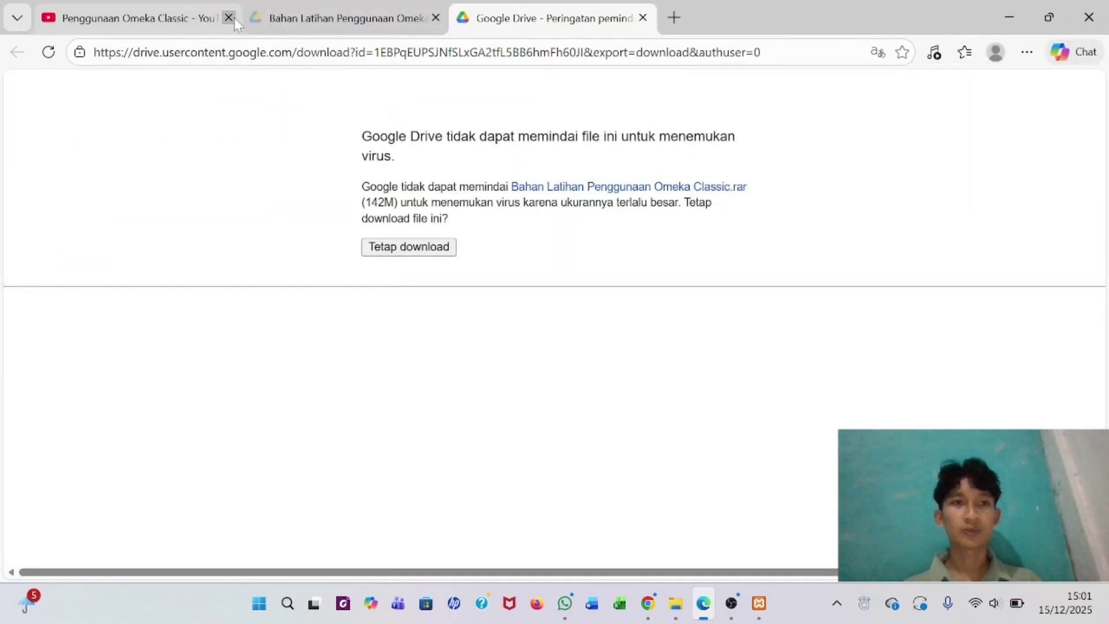
pyautogui.click(229, 18)
pyautogui.click(228, 18)
pyautogui.click(232, 19)
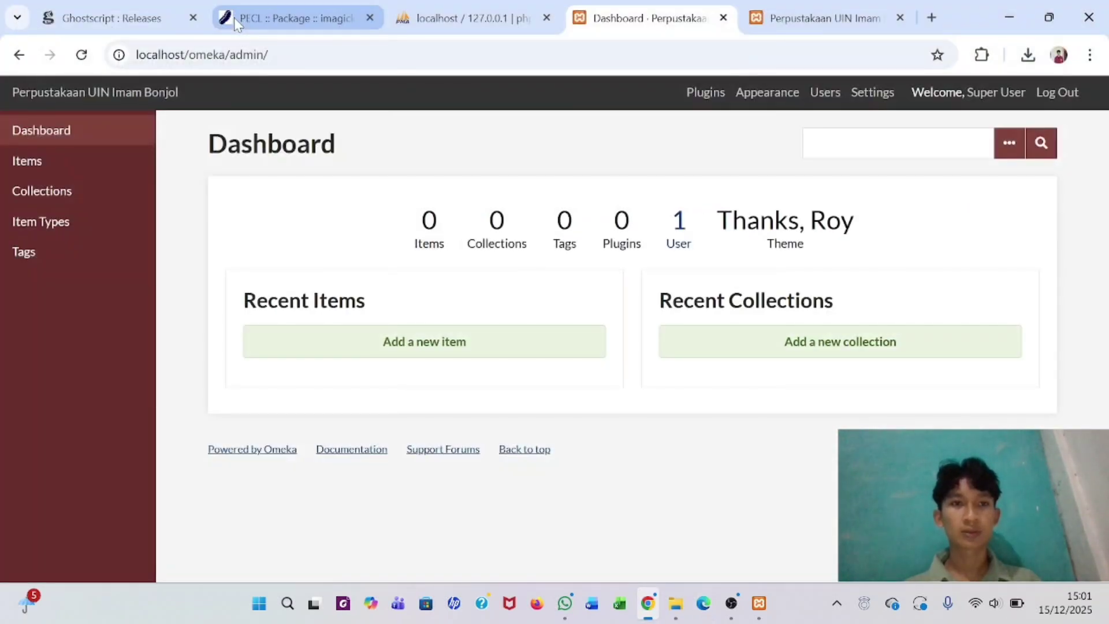
# - Close the Ghostscript, PECL, phpMyAdmin, Omeka Dashboard and remaining Chrome tabs, shutting Chrome
pyautogui.click(193, 18)
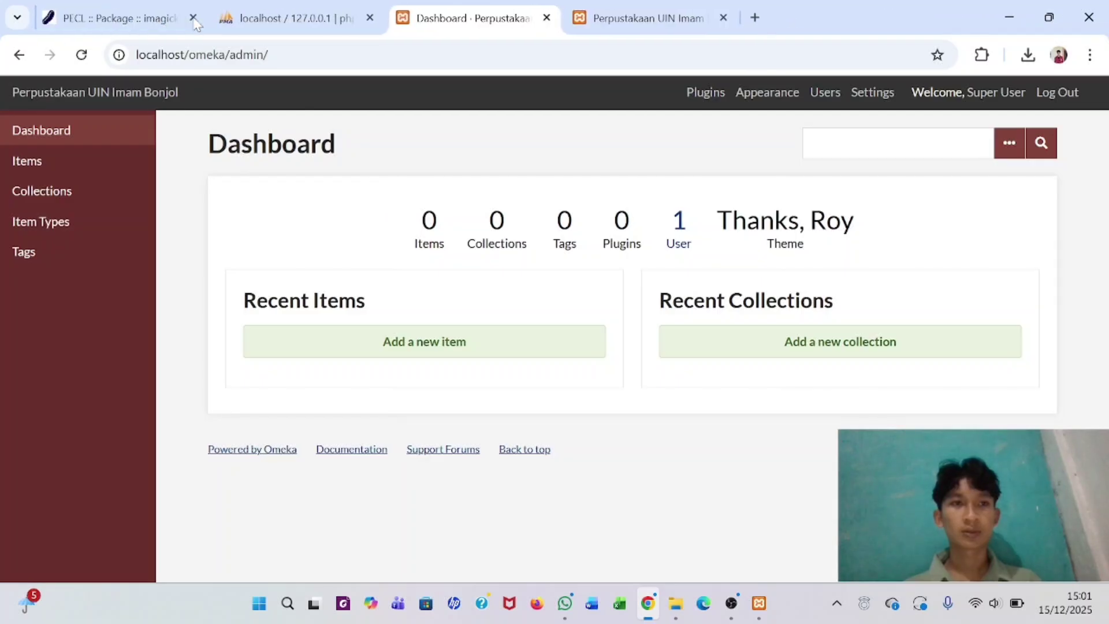
pyautogui.click(193, 17)
pyautogui.click(194, 18)
pyautogui.click(194, 18)
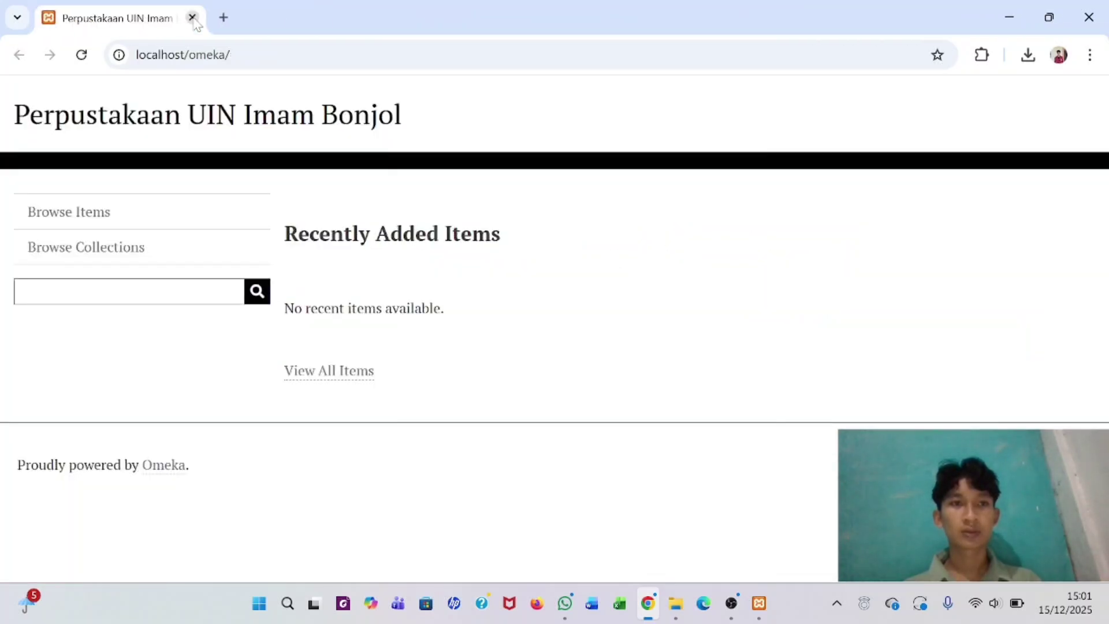
pyautogui.click(194, 17)
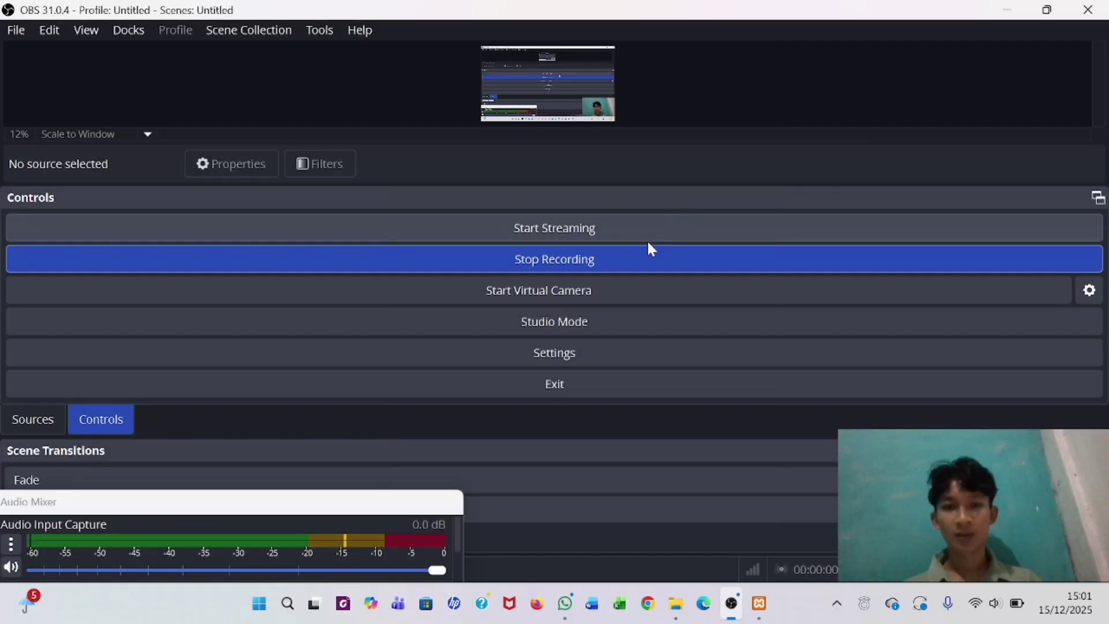
# - Stop the Apache and MySQL servers in XAMPP Control Panel
pyautogui.click(761, 603)
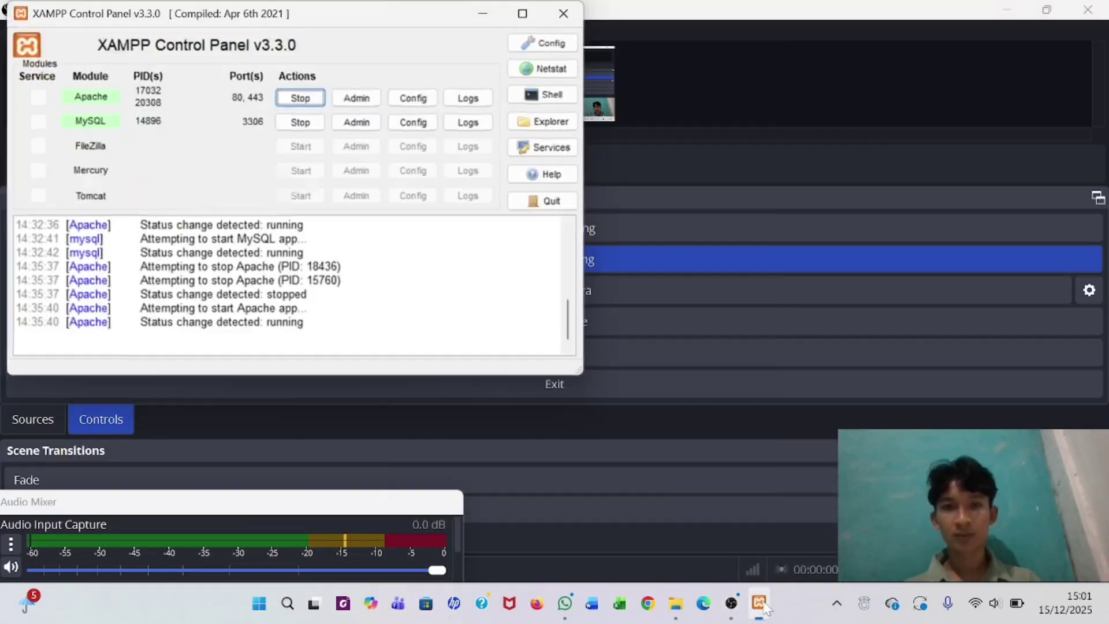
pyautogui.click(304, 98)
pyautogui.click(301, 122)
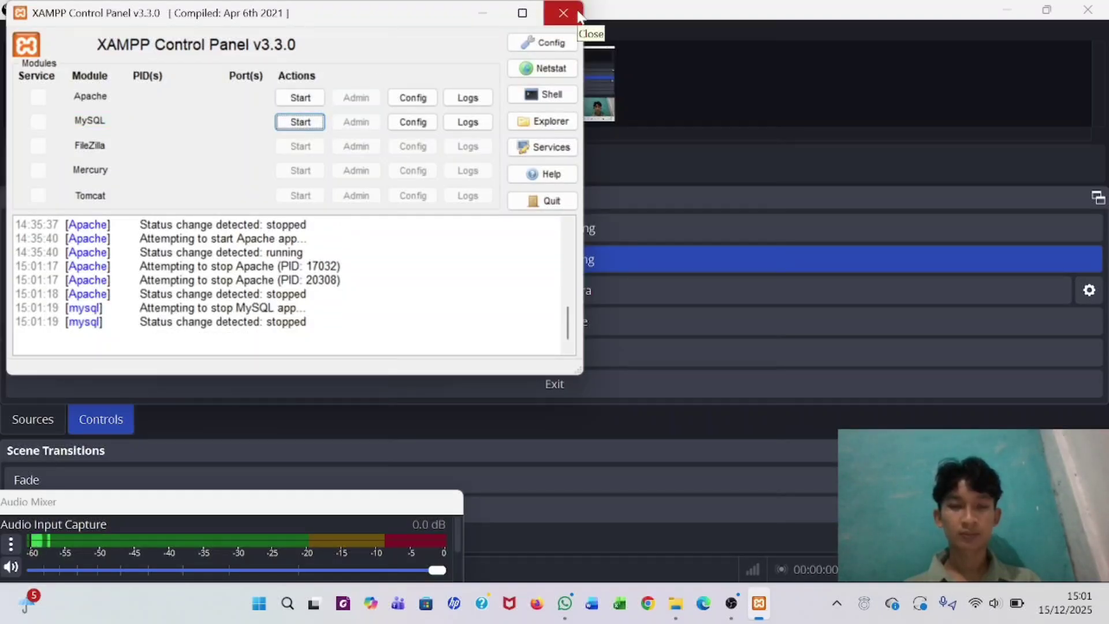
# - Close the Downloads folder and XAMPP Control Panel, then stop the screen recording
pyautogui.click(530, 13)
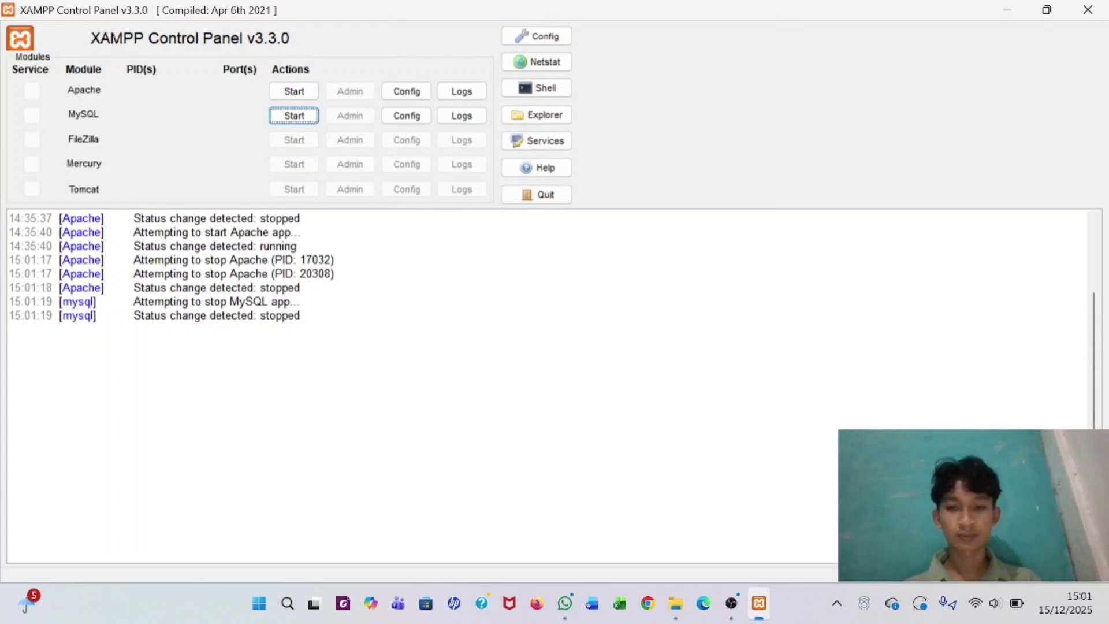
pyautogui.click(676, 603)
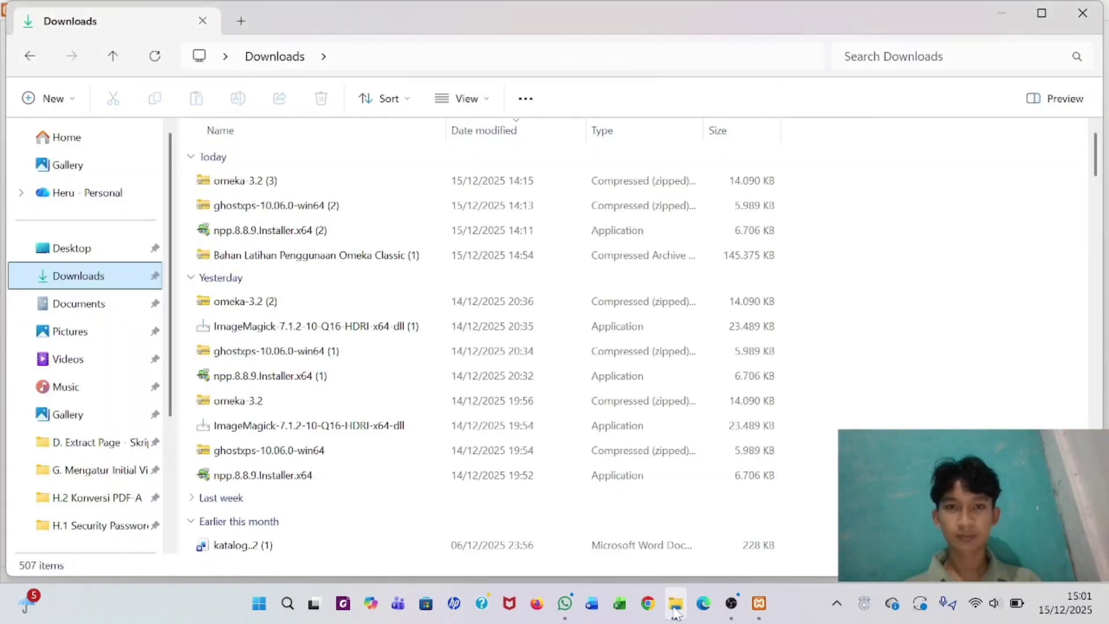
pyautogui.click(1082, 13)
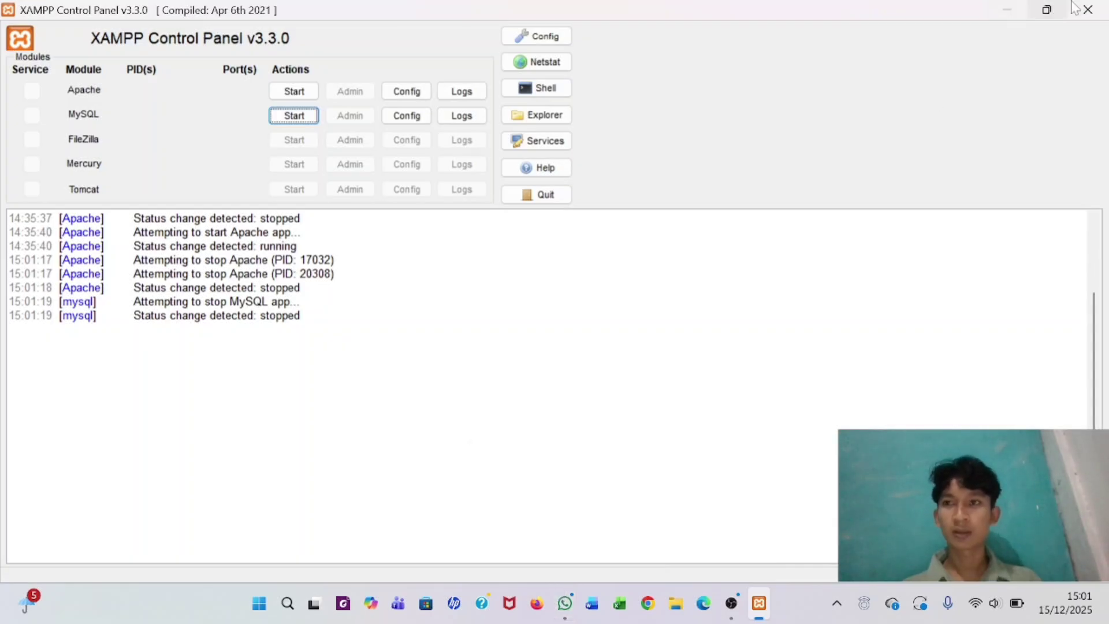
pyautogui.click(1088, 8)
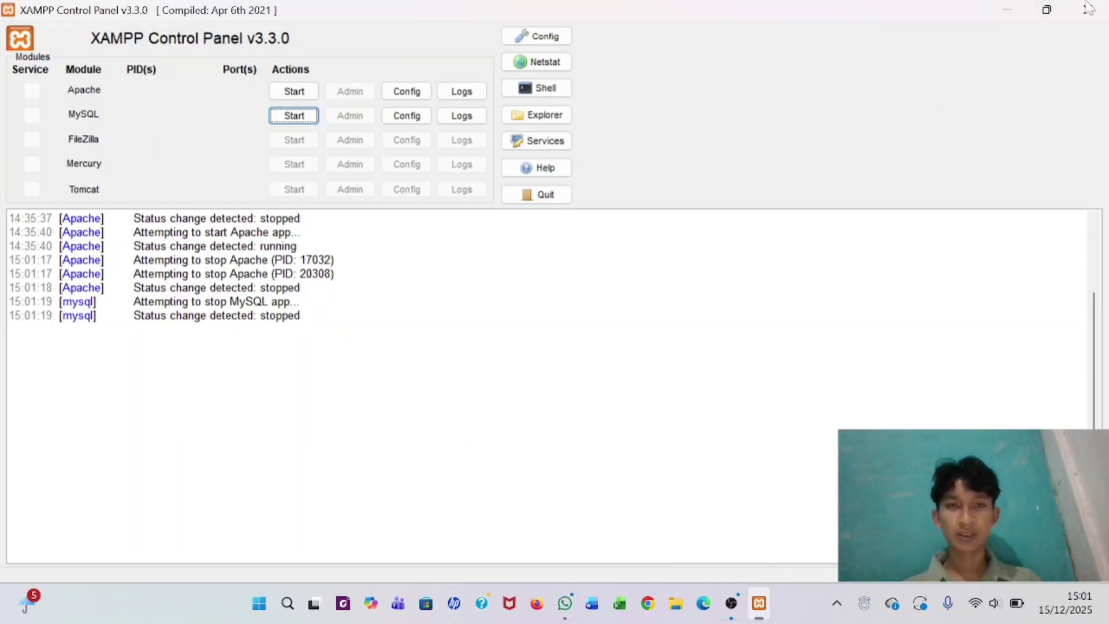
pyautogui.click(717, 265)
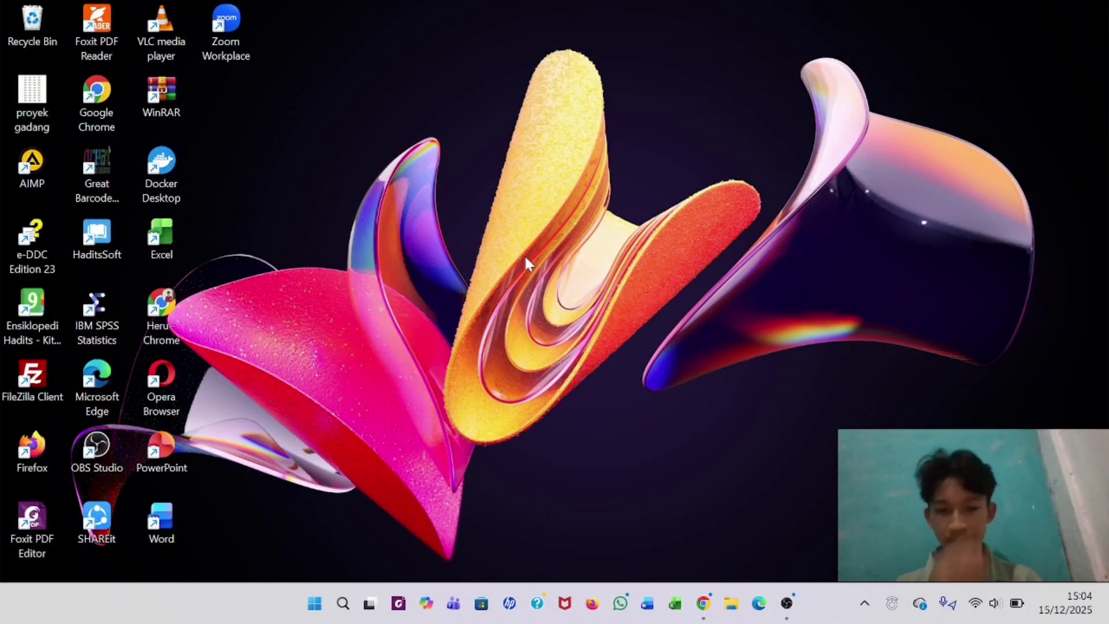
# - Relaunch XAMPP Control Panel from a 'xamp' search and start Apache and MySQL again
pyautogui.click(343, 604)
pyautogui.write('xamp')
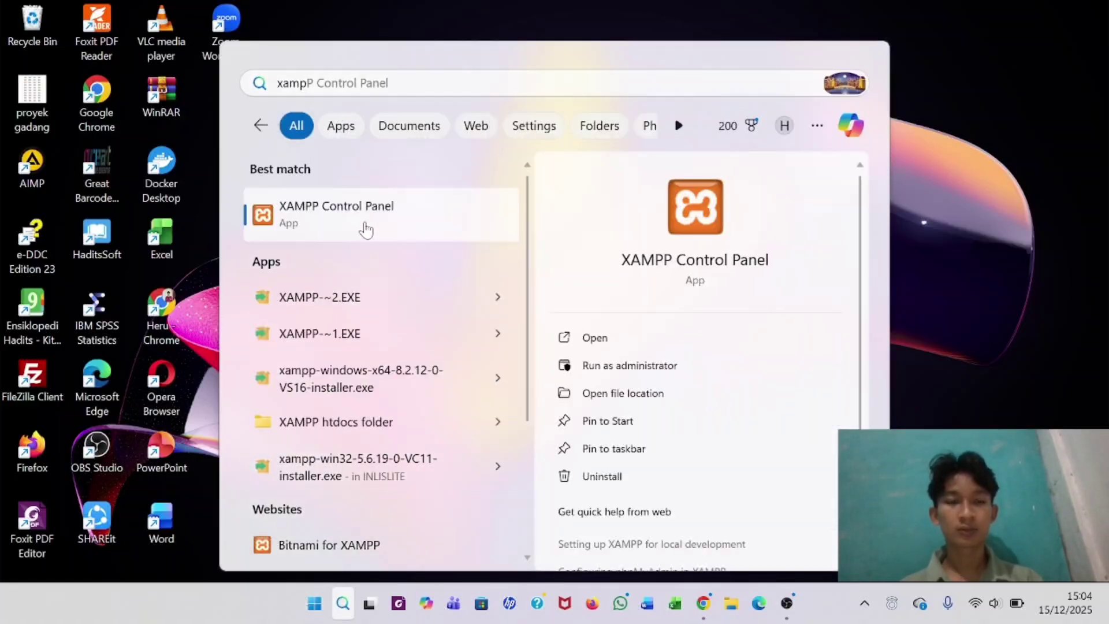
pyautogui.click(365, 227)
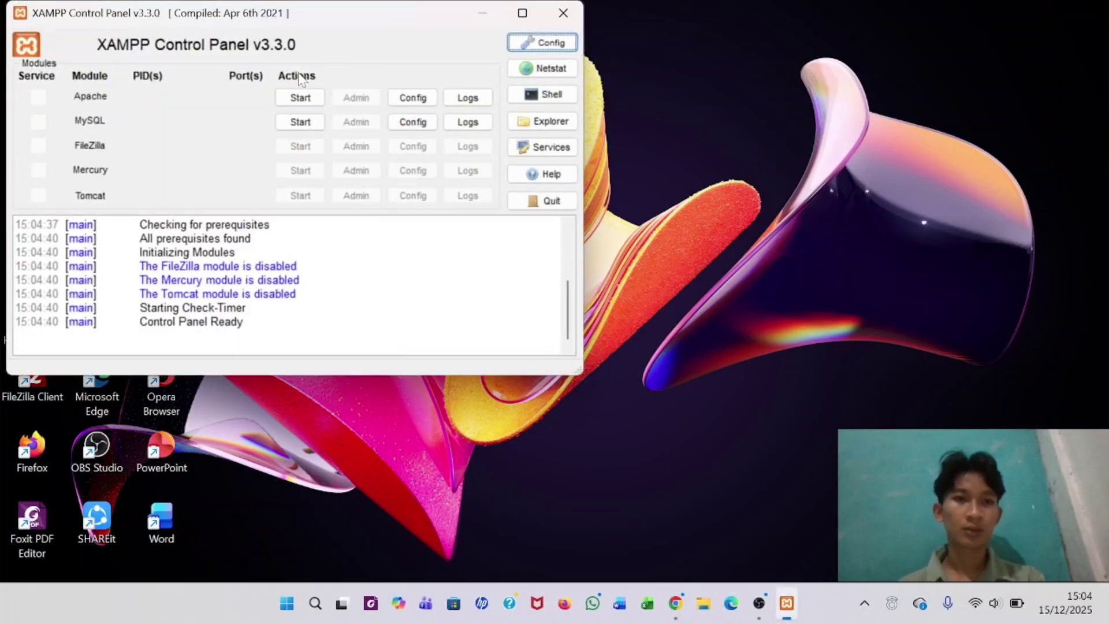
pyautogui.click(300, 97)
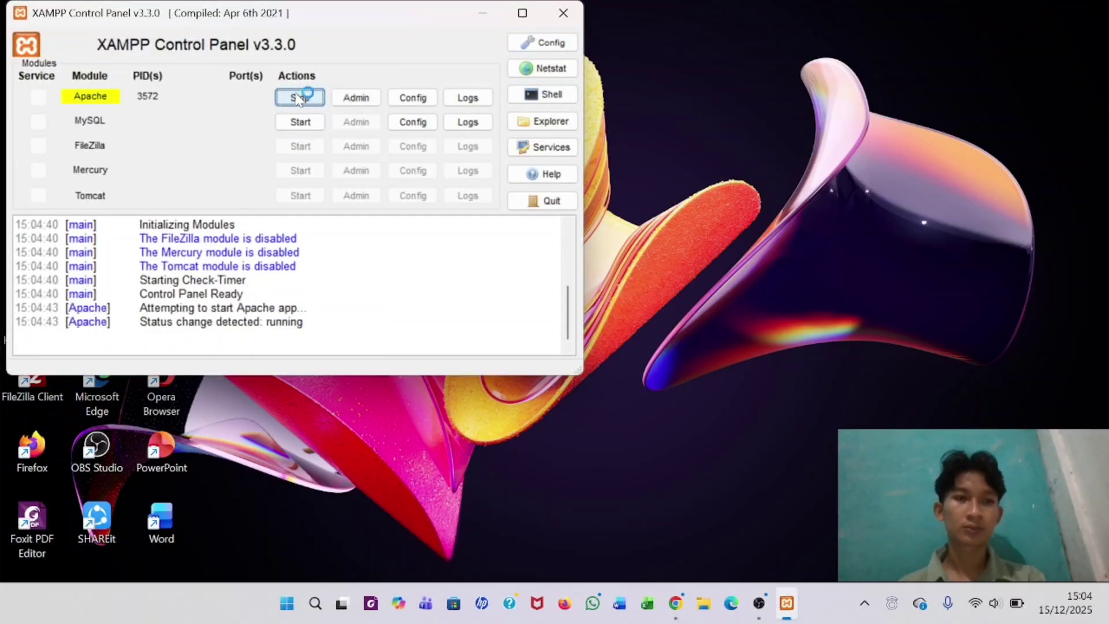
pyautogui.click(299, 122)
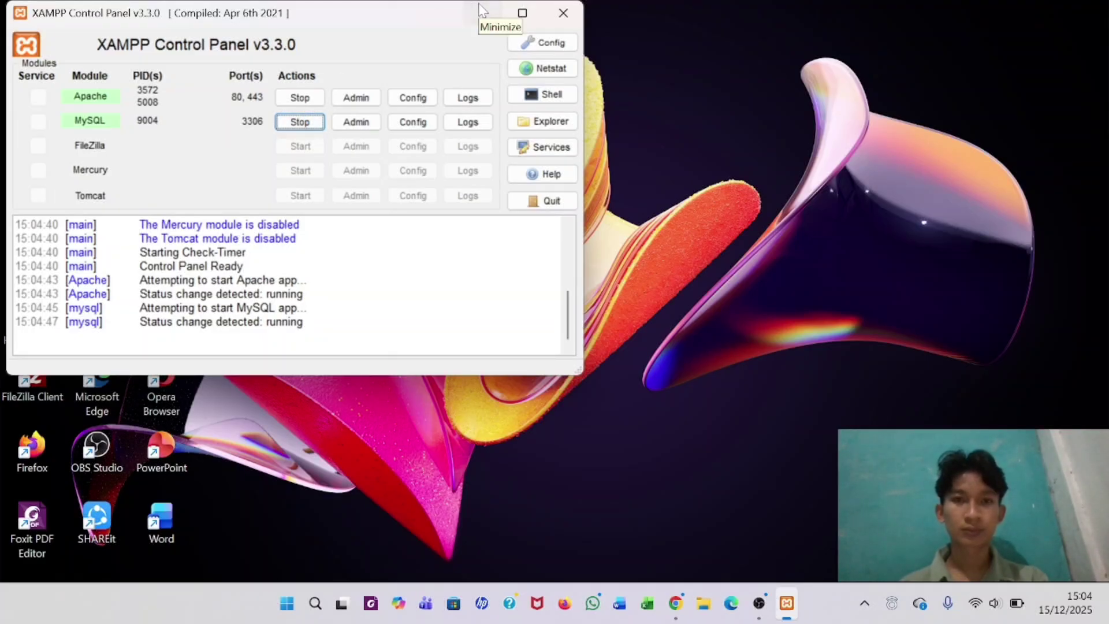
pyautogui.click(483, 9)
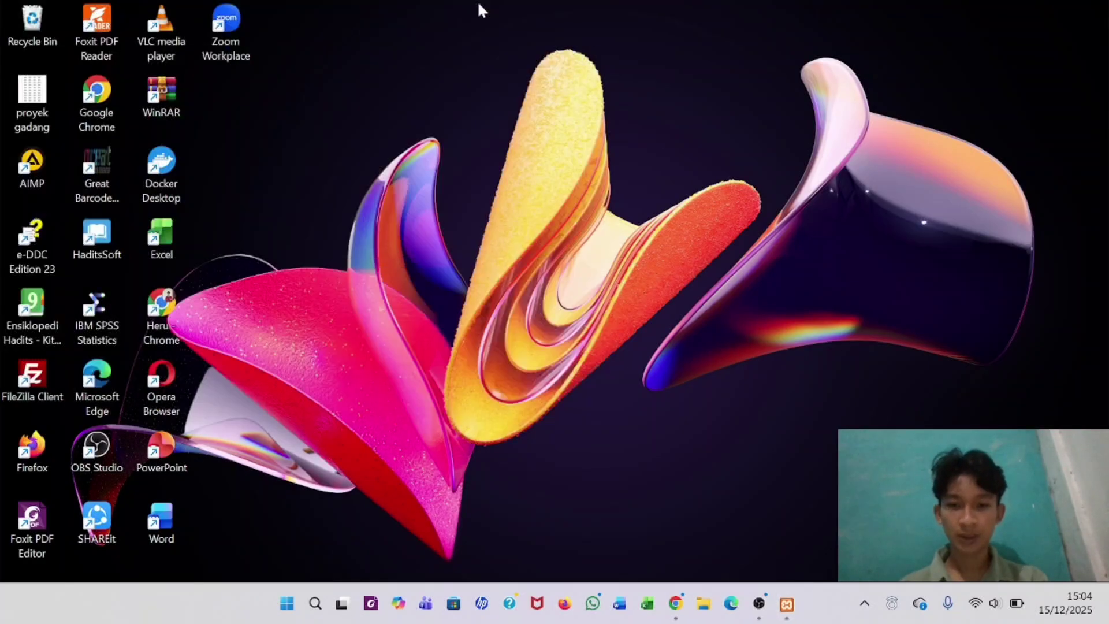
# - Open Chrome and load the Omeka public site at localhost/
pyautogui.click(676, 603)
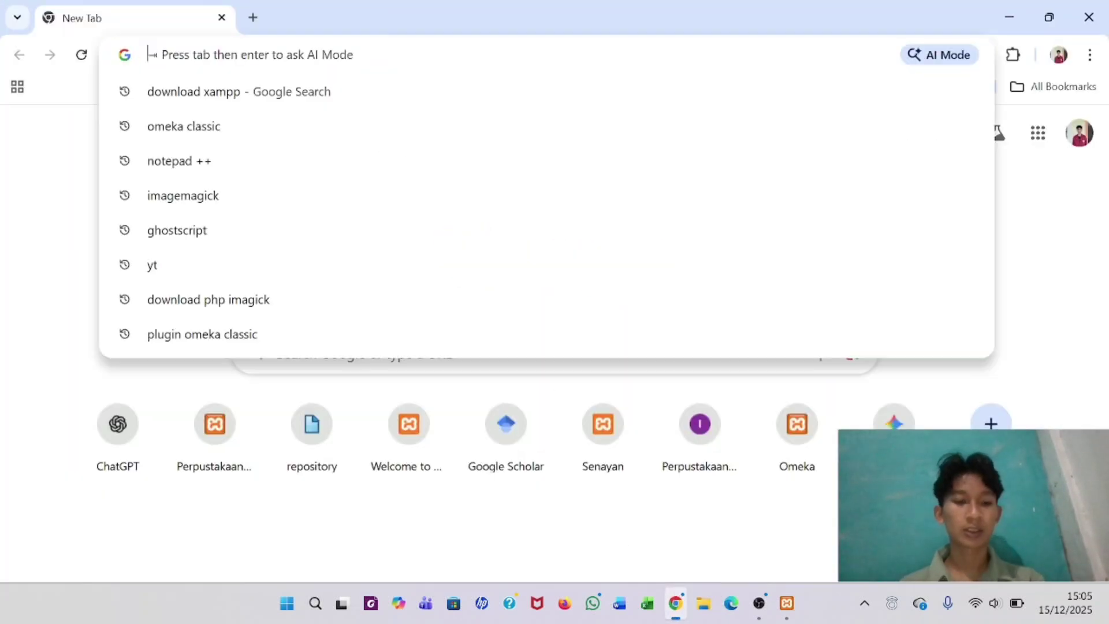
pyautogui.write('localhost')
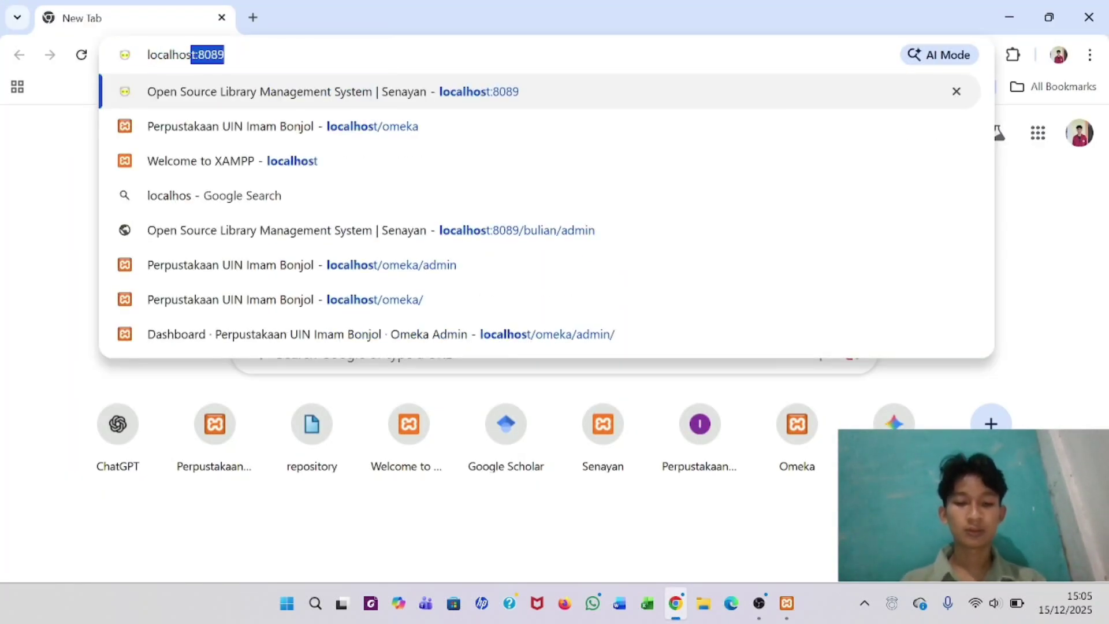
pyautogui.write('/')
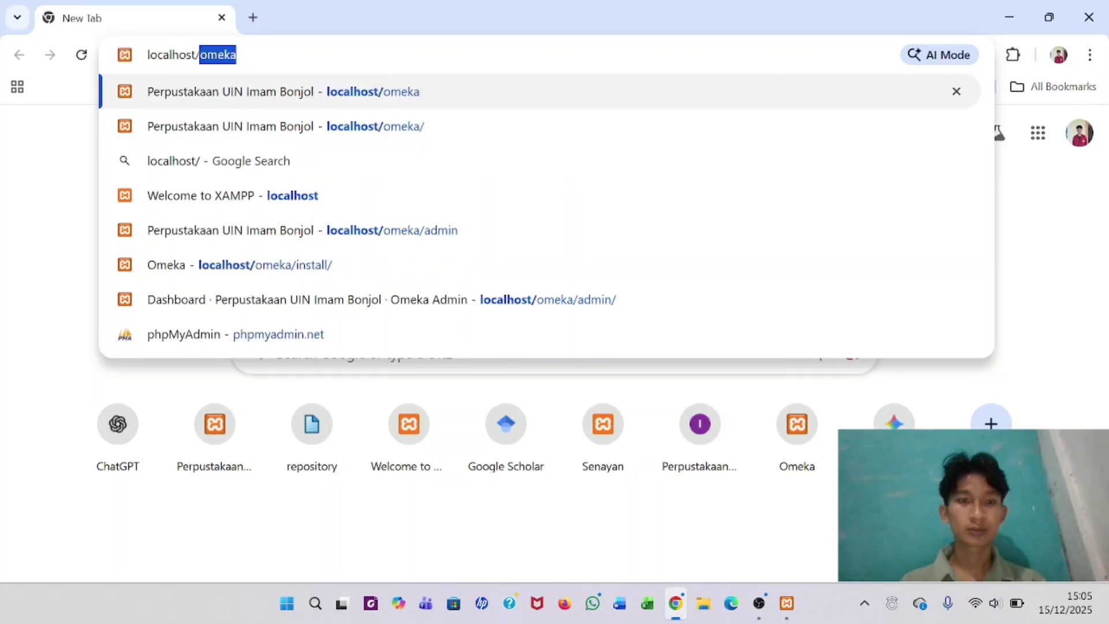
pyautogui.press('Return')
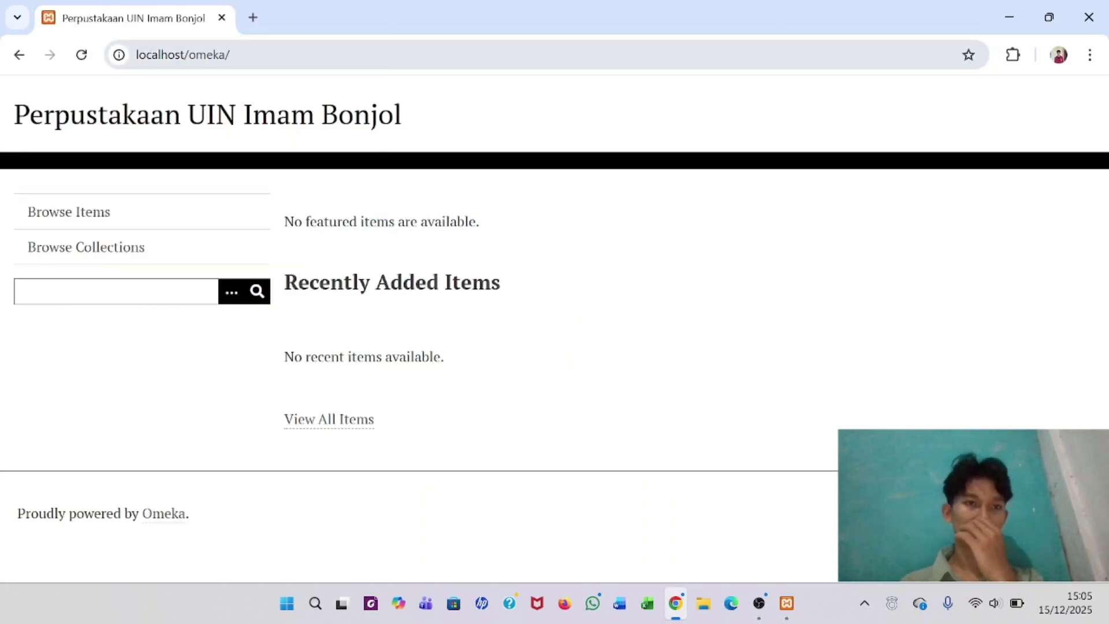
# - Load localhost/omeka/ admin in a new tab, log in, and dismiss the saved-passwords warning
pyautogui.click(253, 18)
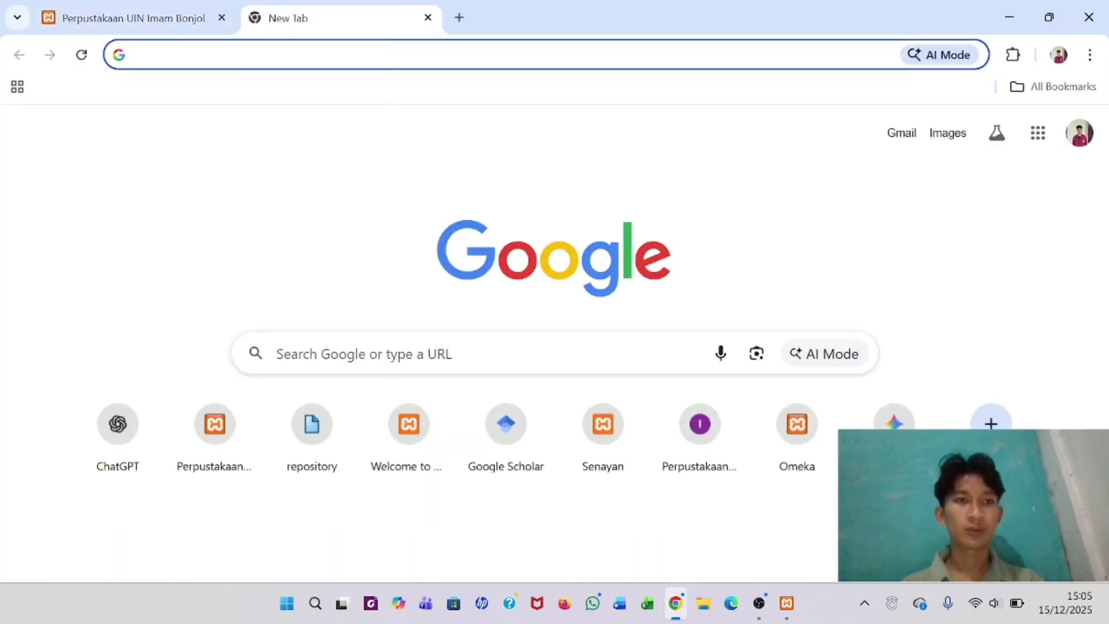
pyautogui.click(213, 64)
pyautogui.write('loca')
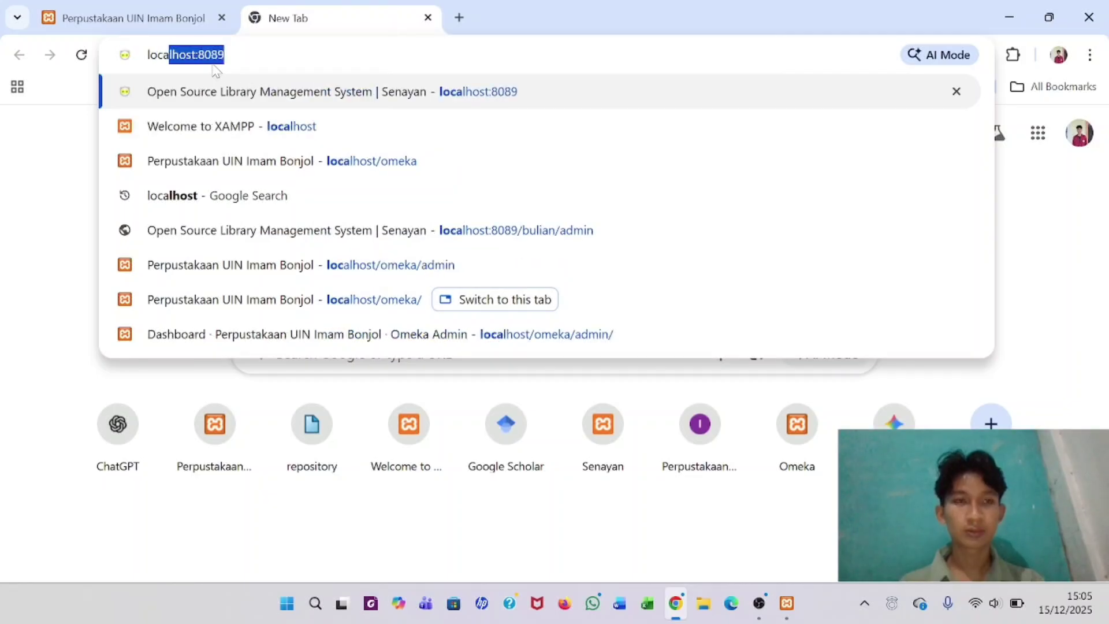
pyautogui.write('lhost')
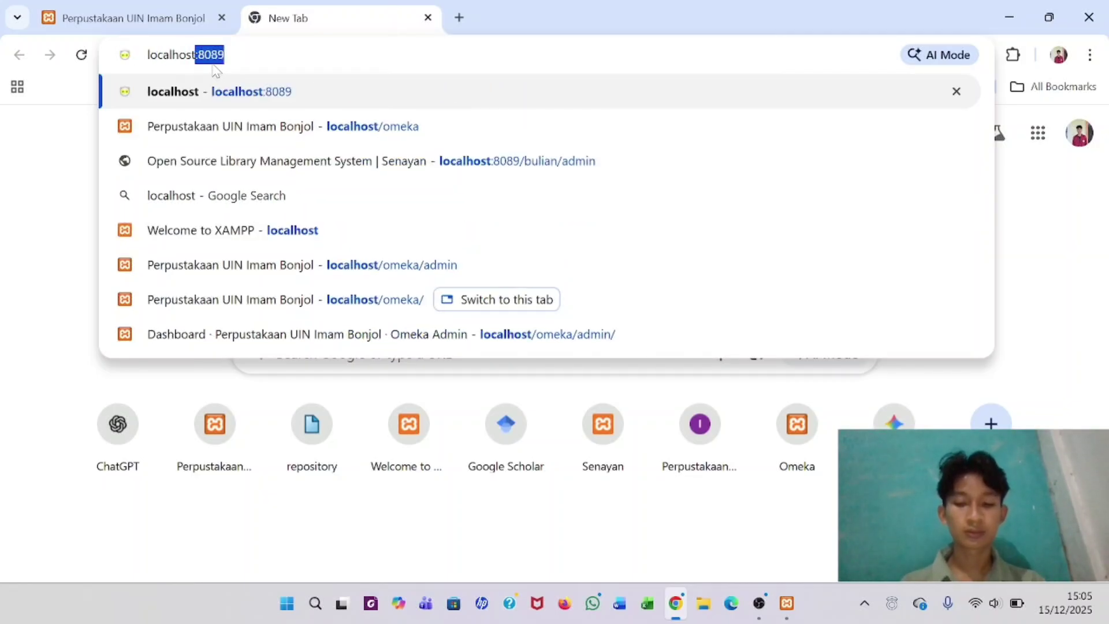
pyautogui.write('/omeka')
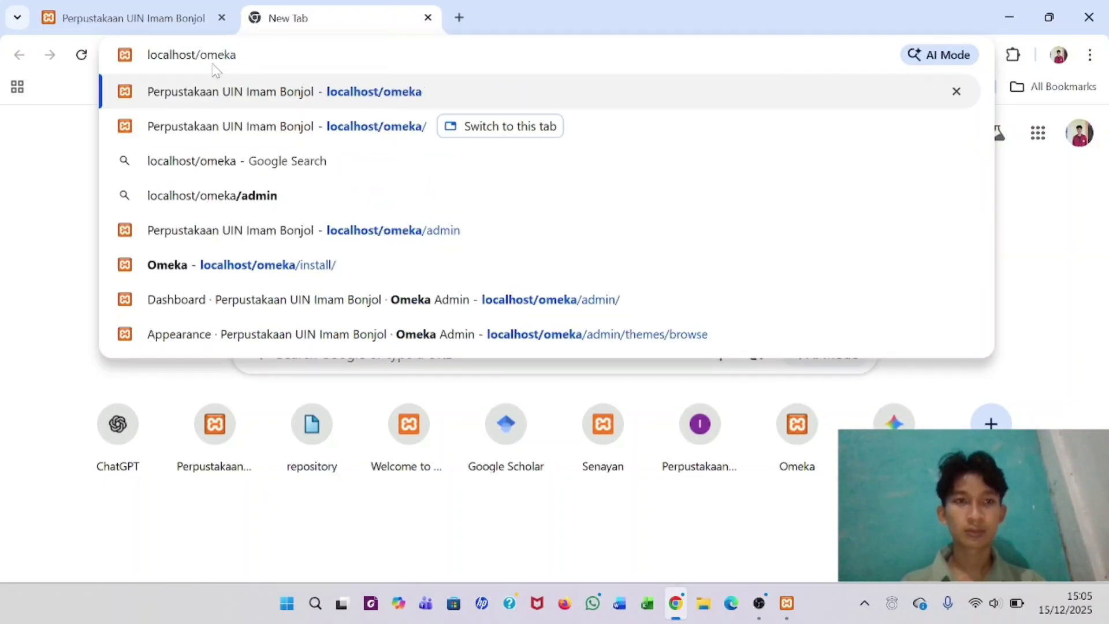
pyautogui.write('/')
pyautogui.press('Return')
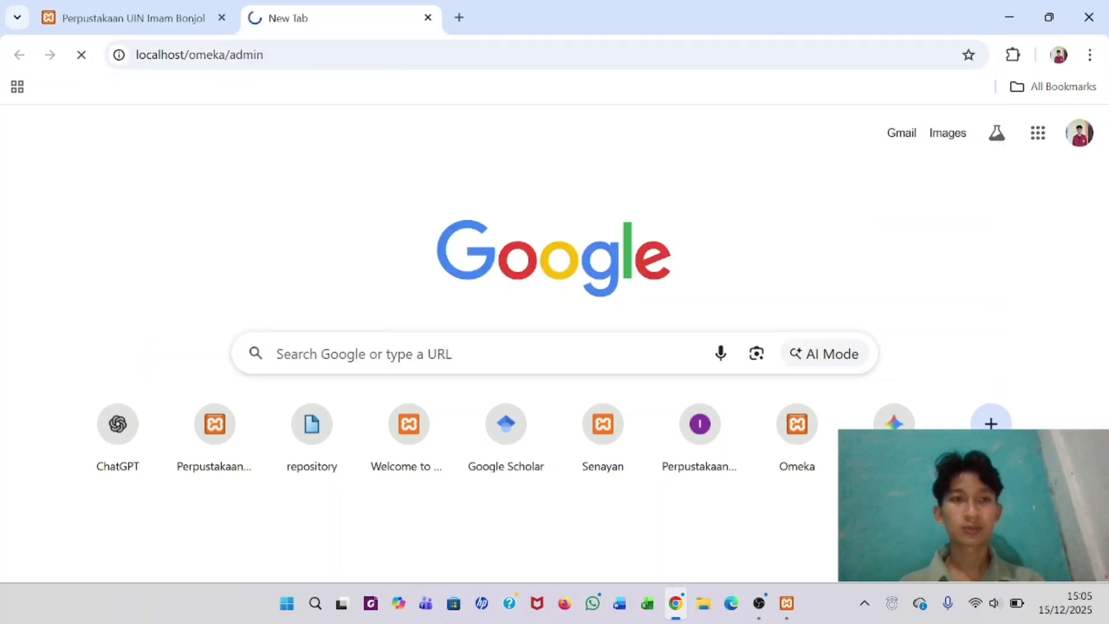
pyautogui.click(537, 476)
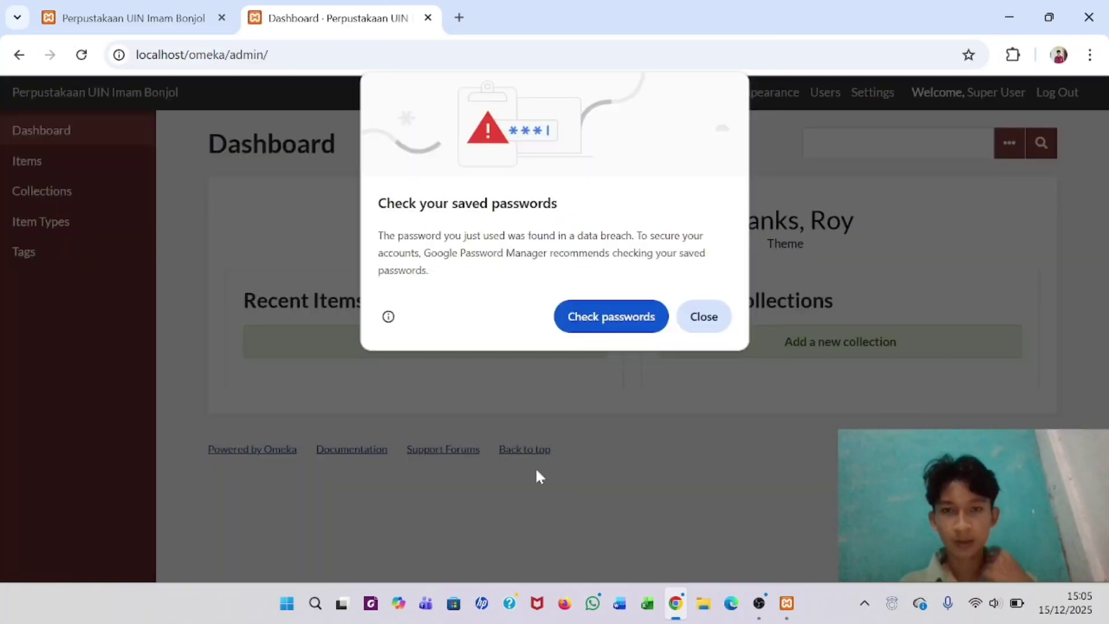
pyautogui.click(706, 317)
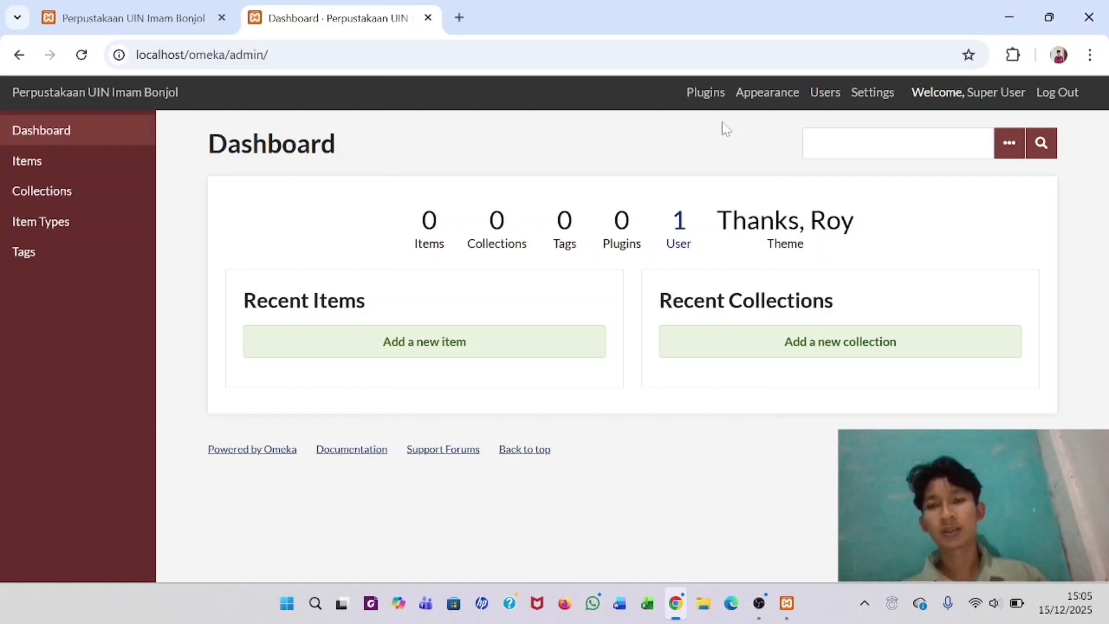
# - On the Appearance page, switch the current theme from Thanks, Roy to Berlin
pyautogui.click(765, 96)
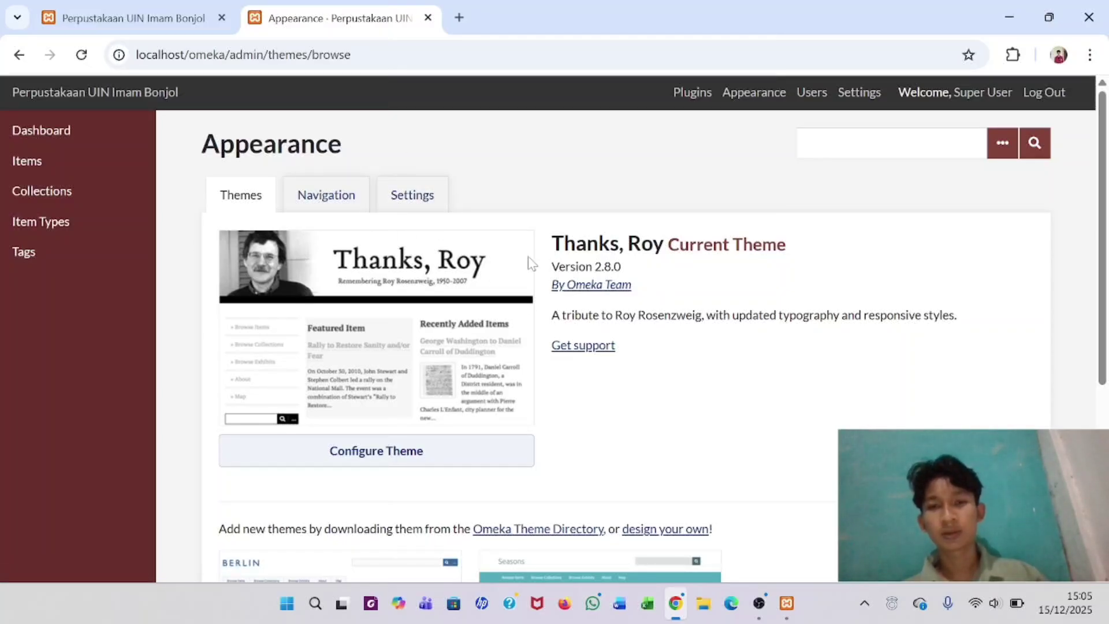
pyautogui.scroll(-5, 529, 259)
pyautogui.scroll(5, 528, 256)
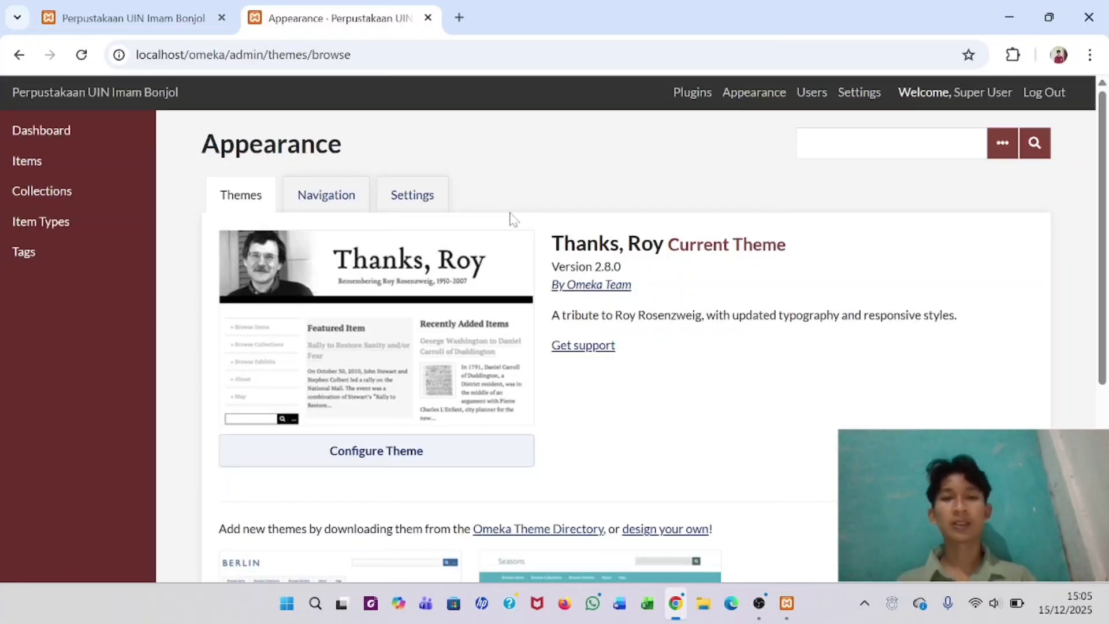
pyautogui.scroll(-5, 511, 218)
pyautogui.scroll(5, 511, 218)
pyautogui.scroll(-6, 510, 219)
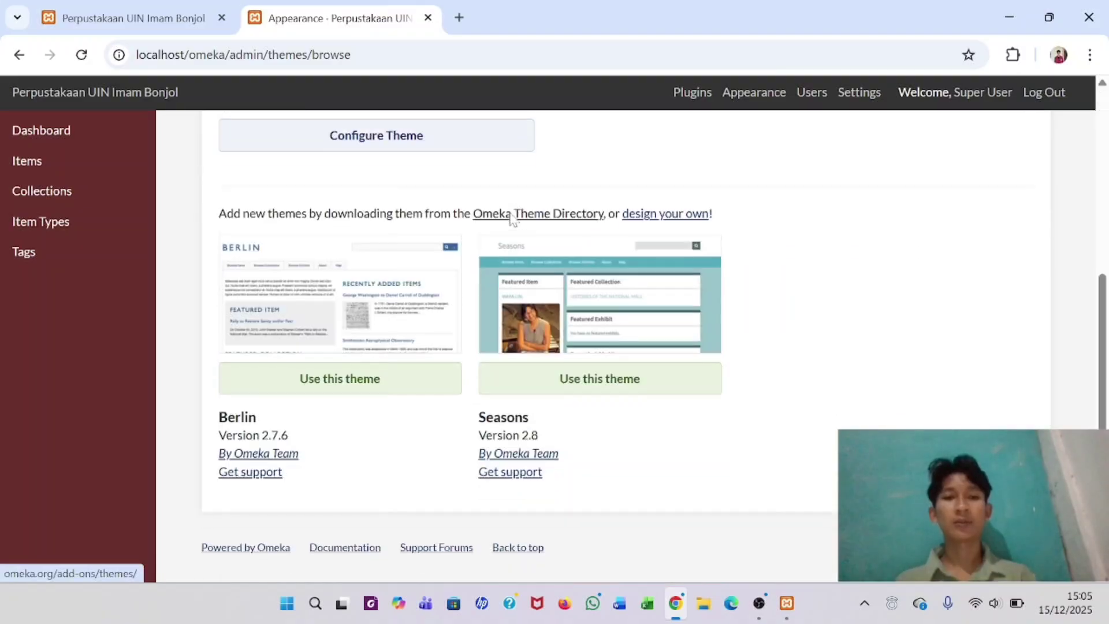
pyautogui.scroll(5, 511, 218)
pyautogui.scroll(-5, 511, 218)
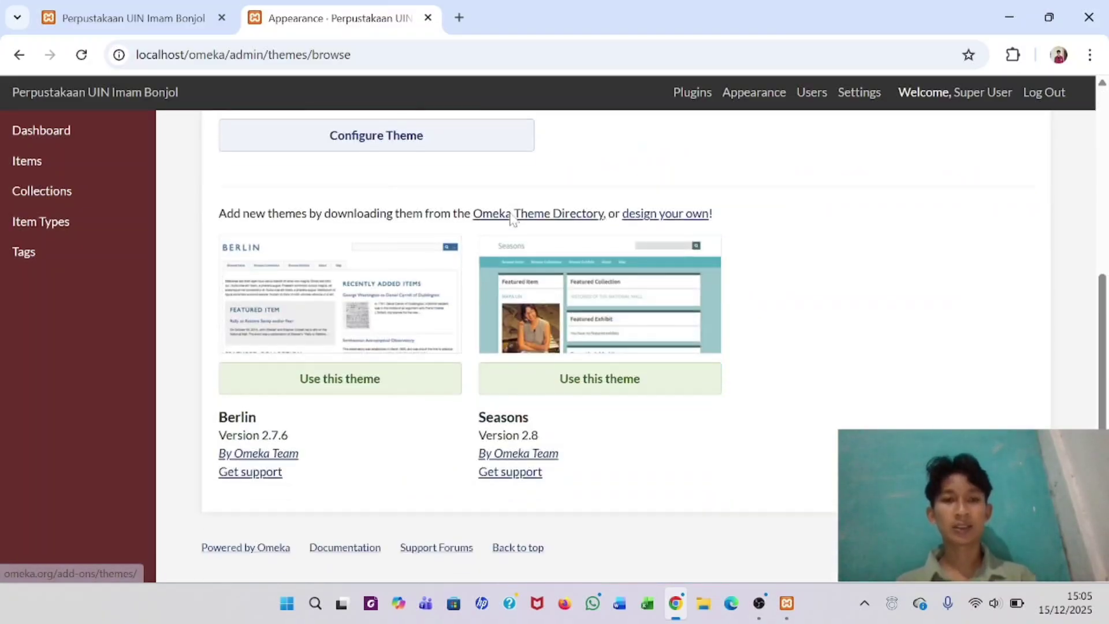
pyautogui.scroll(3, 511, 219)
pyautogui.scroll(3, 511, 218)
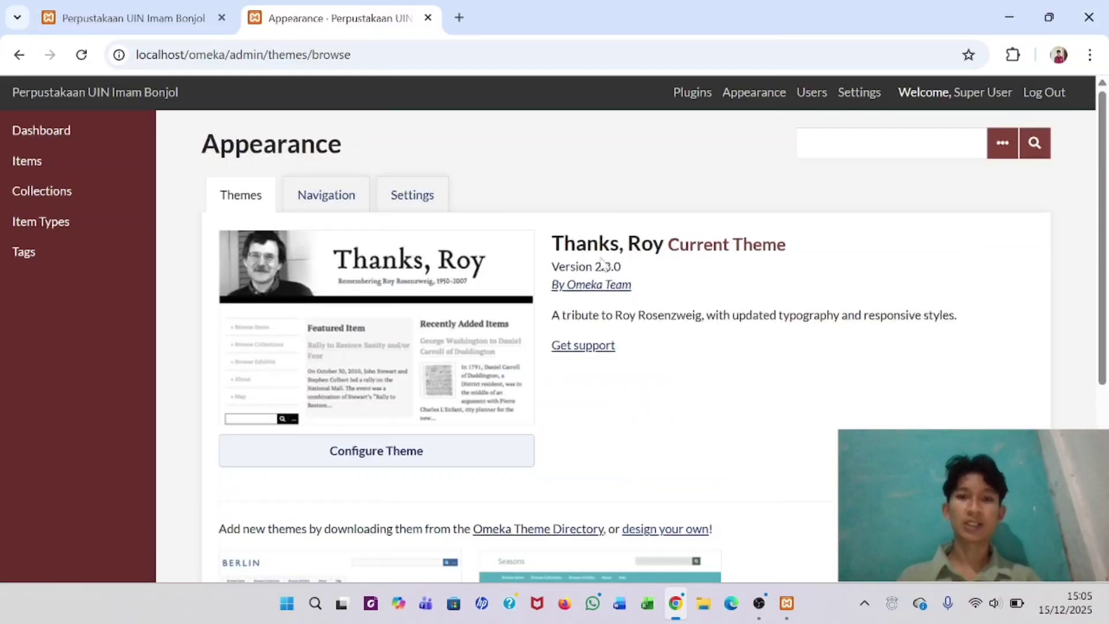
pyautogui.scroll(-3, 604, 265)
pyautogui.scroll(-2, 252, 429)
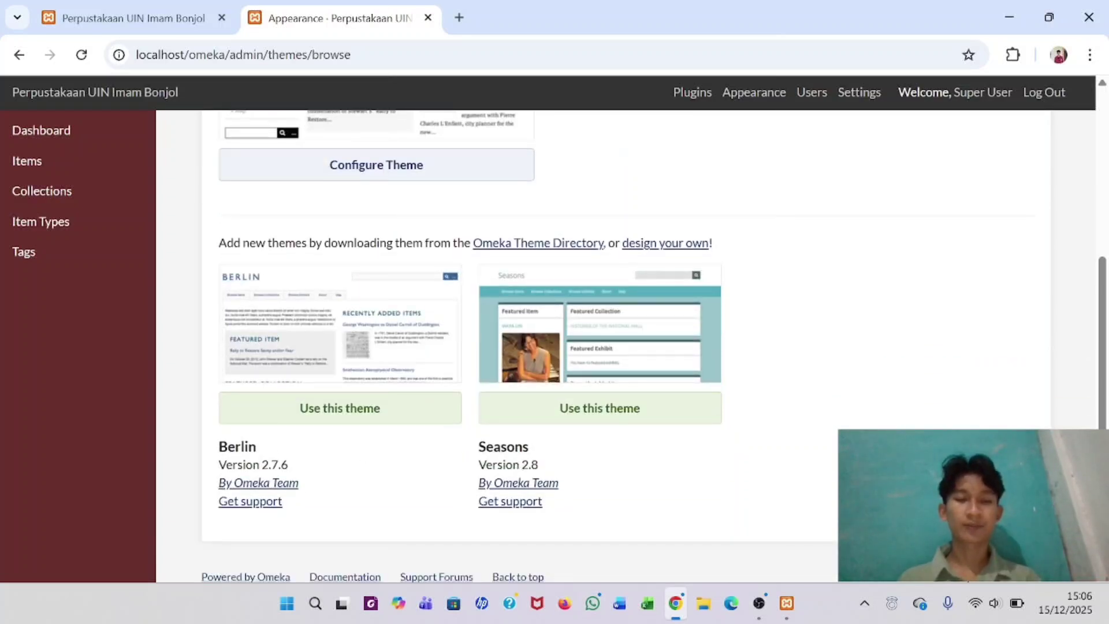
pyautogui.scroll(5, 460, 339)
pyautogui.scroll(-5, 461, 339)
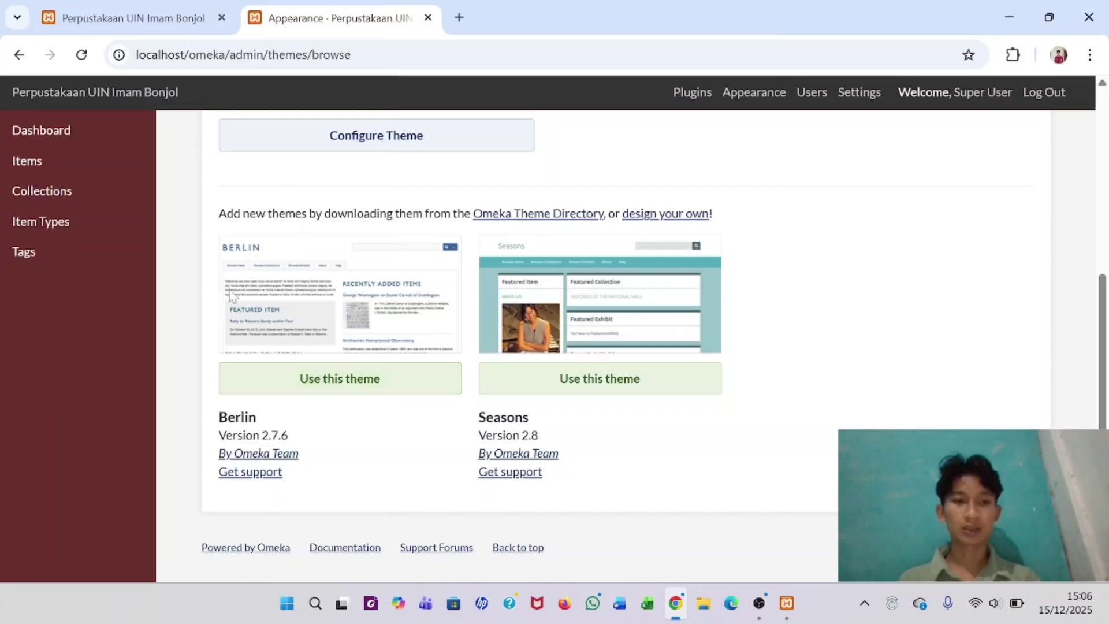
pyautogui.click(331, 380)
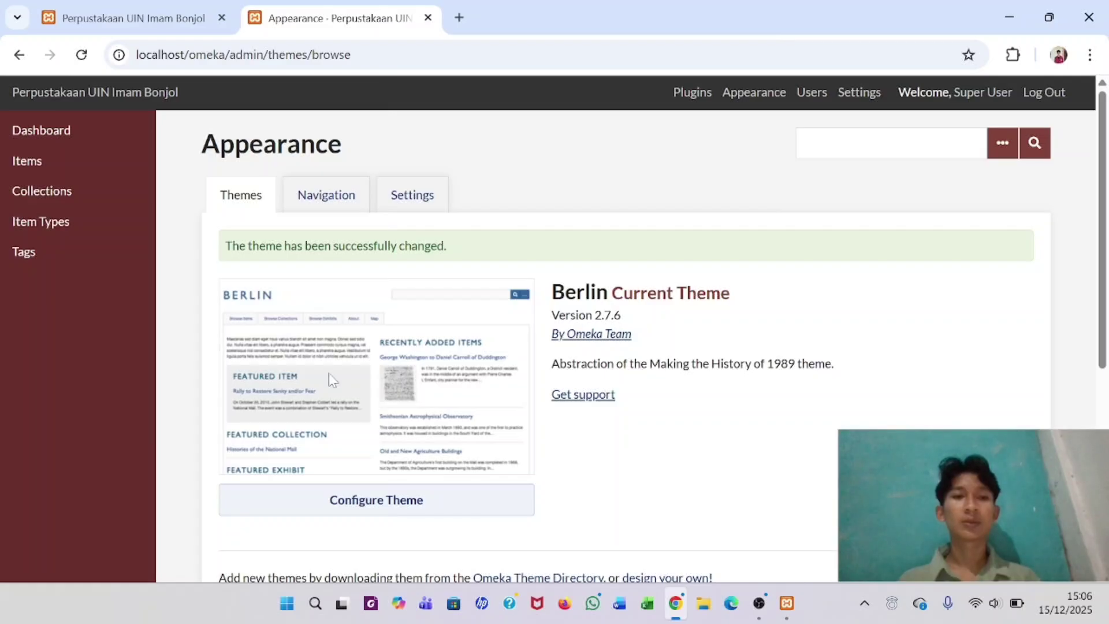
# - Reload the public site tab to see the Berlin layout, then return to the Appearance page
pyautogui.click(75, 8)
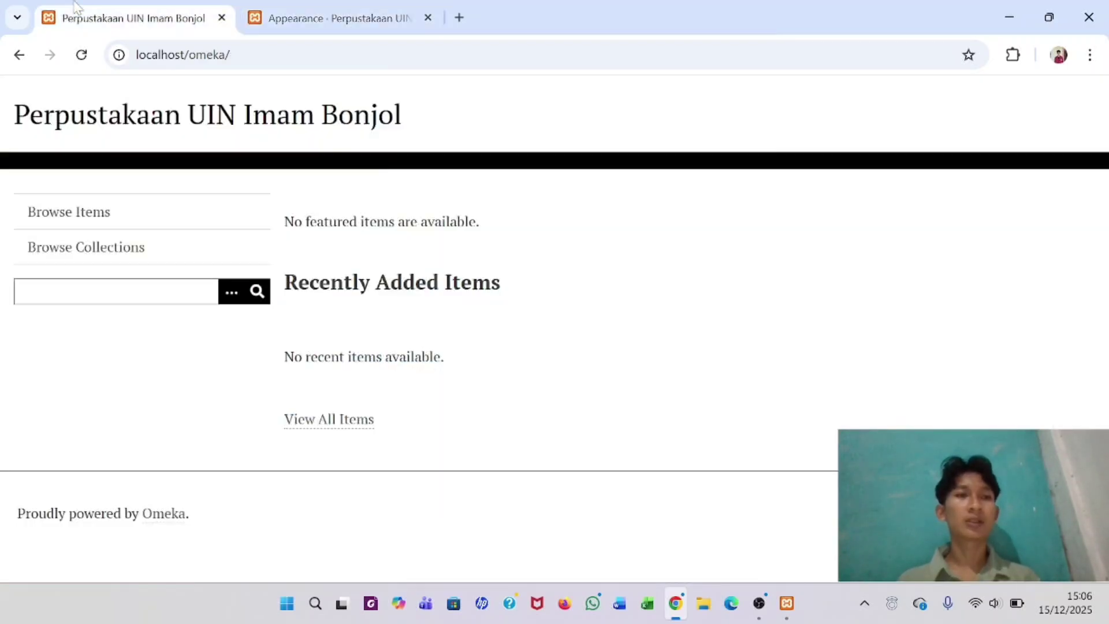
pyautogui.click(82, 55)
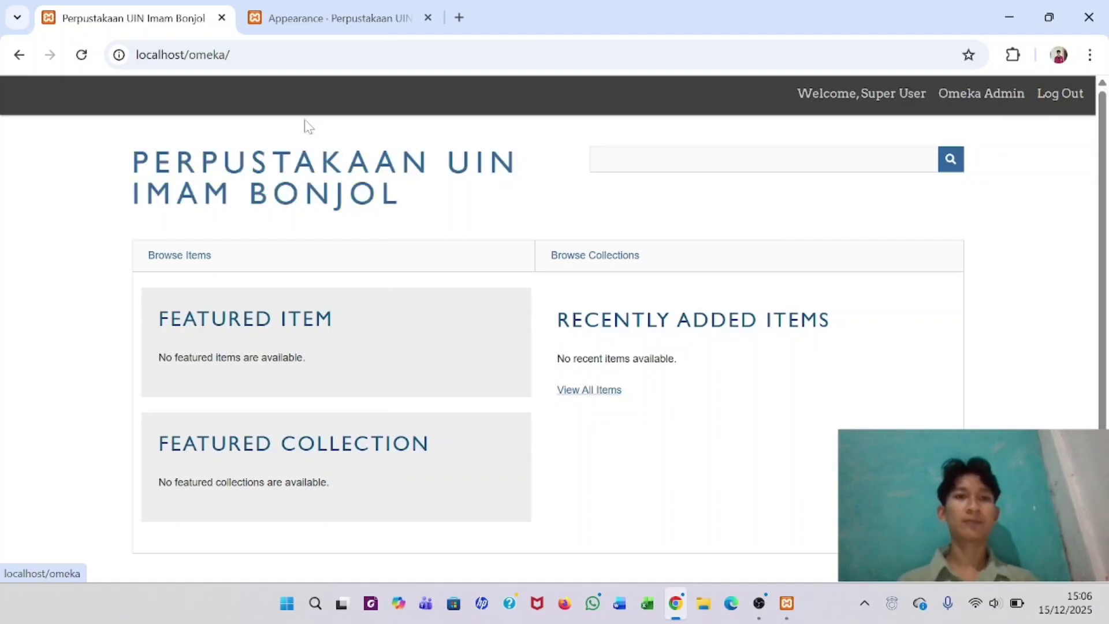
pyautogui.click(322, 15)
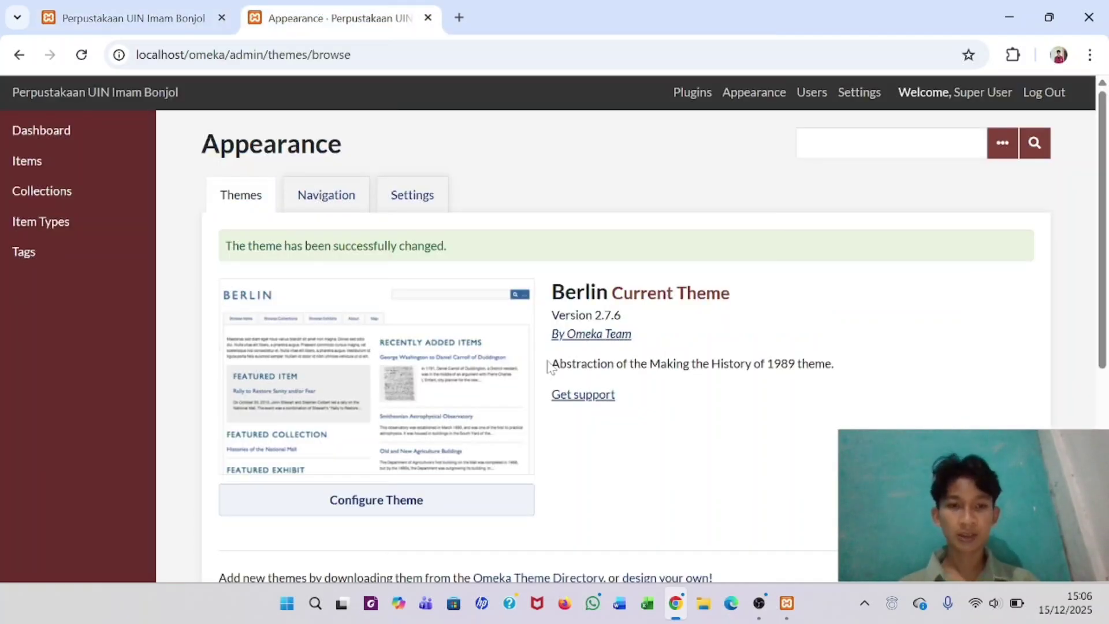
# - Set Seasons as the site's current theme
pyautogui.scroll(-5, 548, 365)
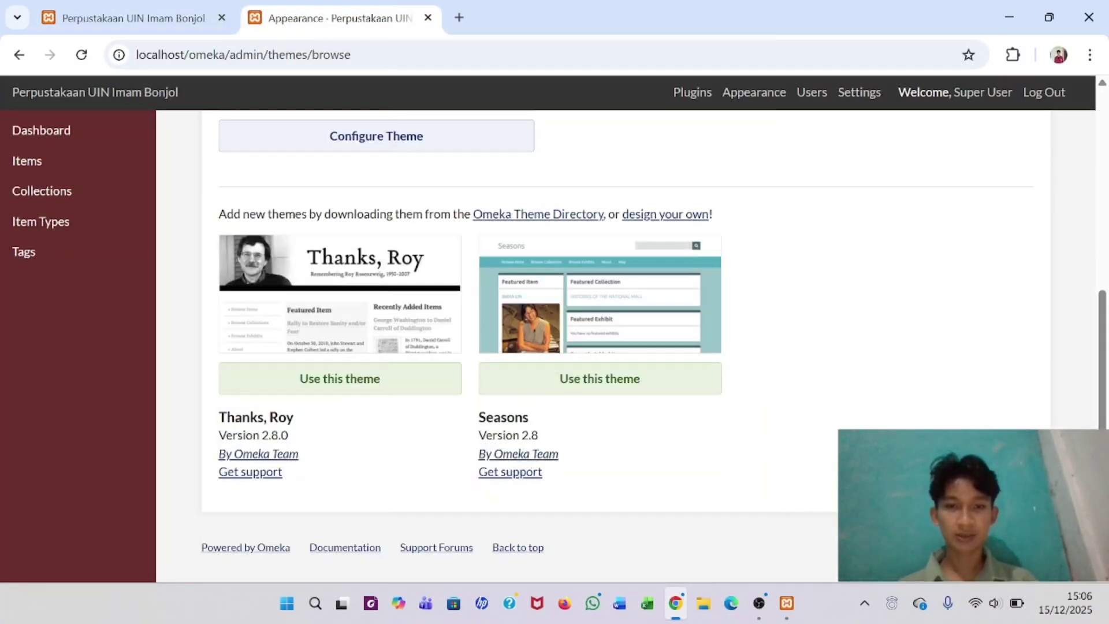
pyautogui.click(595, 379)
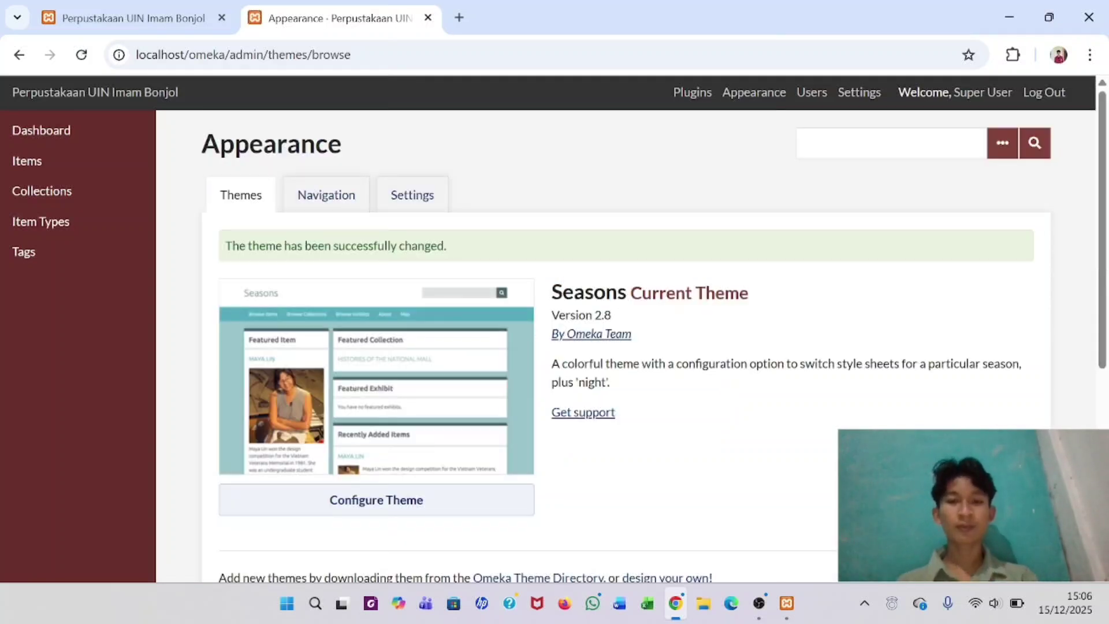
pyautogui.scroll(-3, 525, 384)
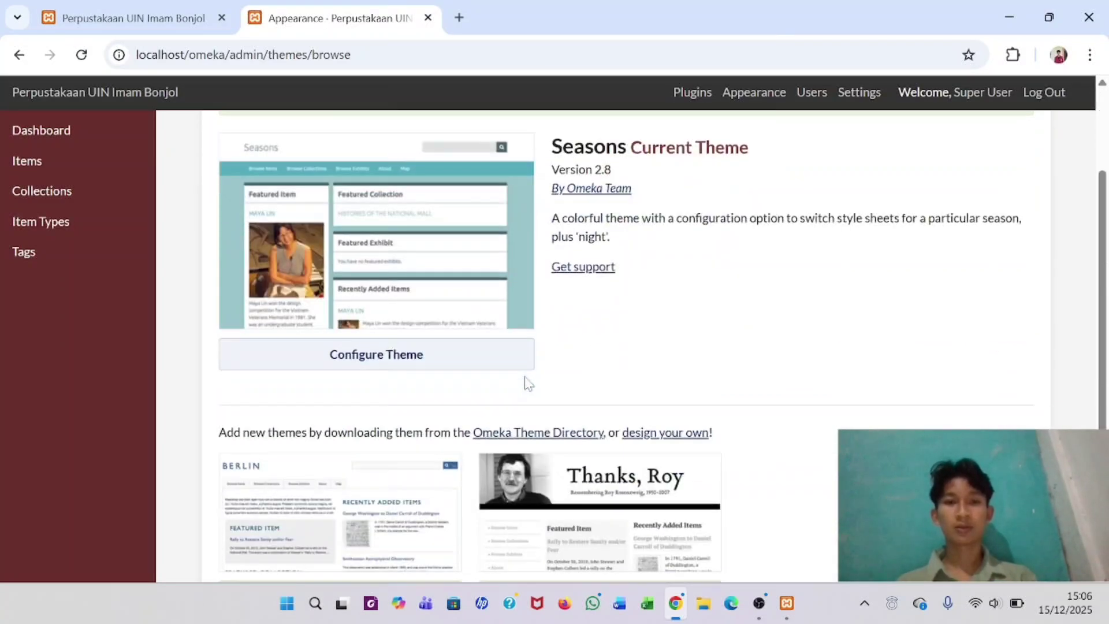
pyautogui.scroll(3, 524, 384)
# - Reload the public site to view the Seasons look, then return to the themes page
pyautogui.click(81, 7)
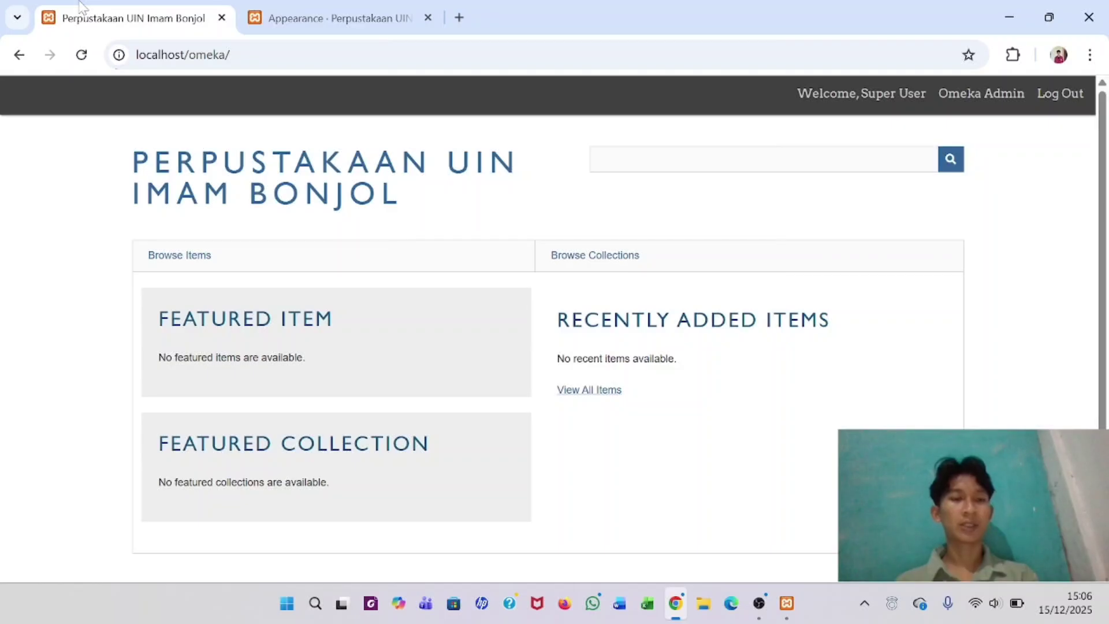
pyautogui.click(81, 55)
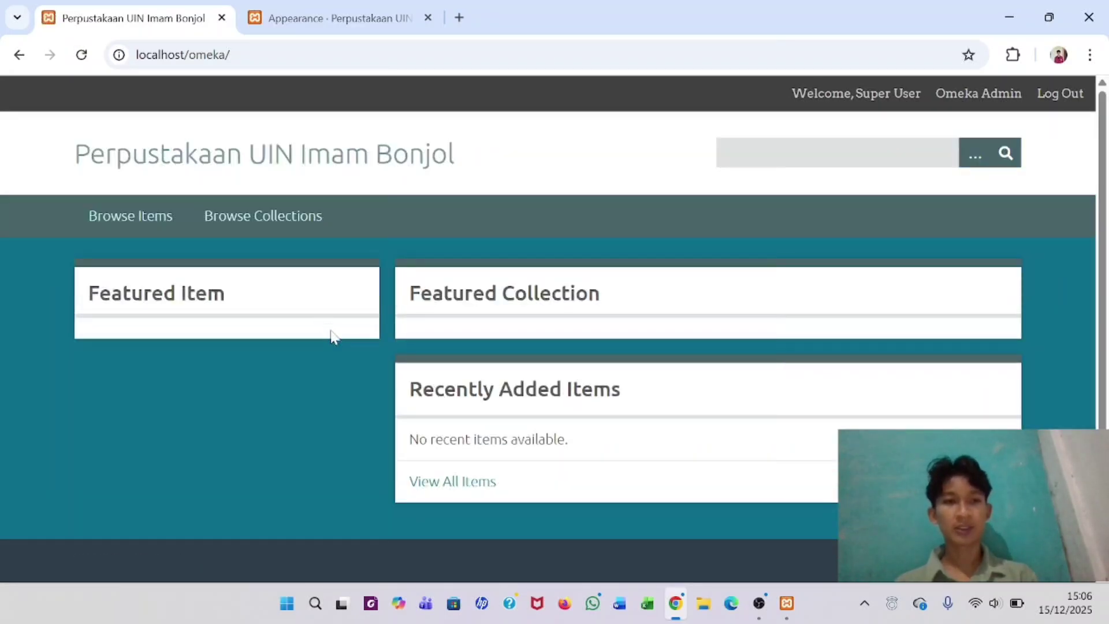
pyautogui.click(305, 7)
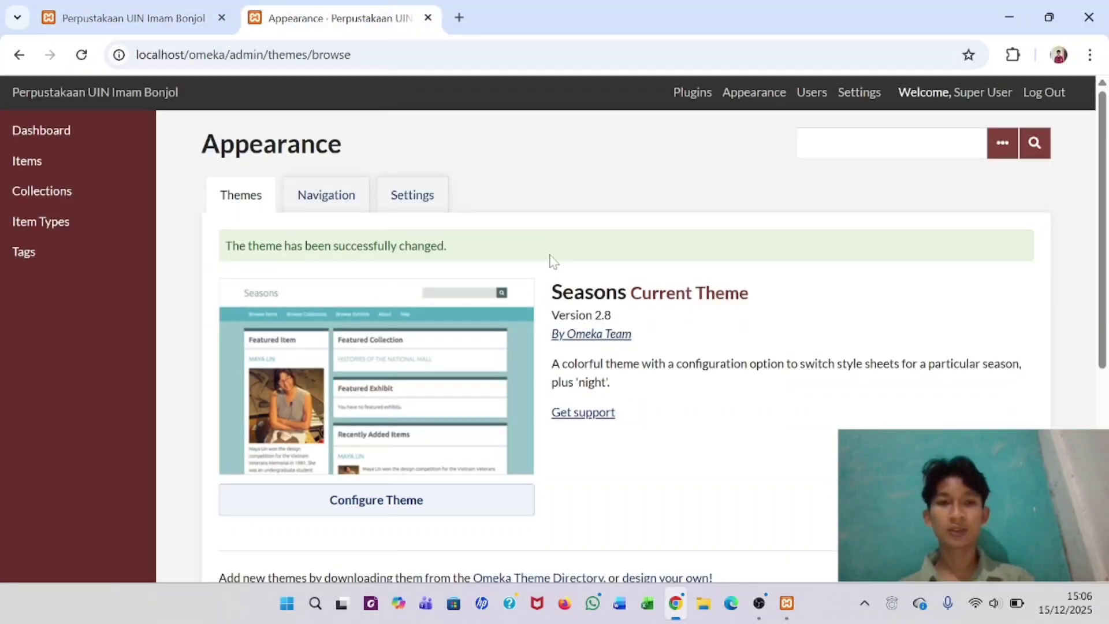
# - Look over the themes list, then bring up File Explorer from the taskbar
pyautogui.scroll(-5, 553, 262)
pyautogui.scroll(5, 554, 262)
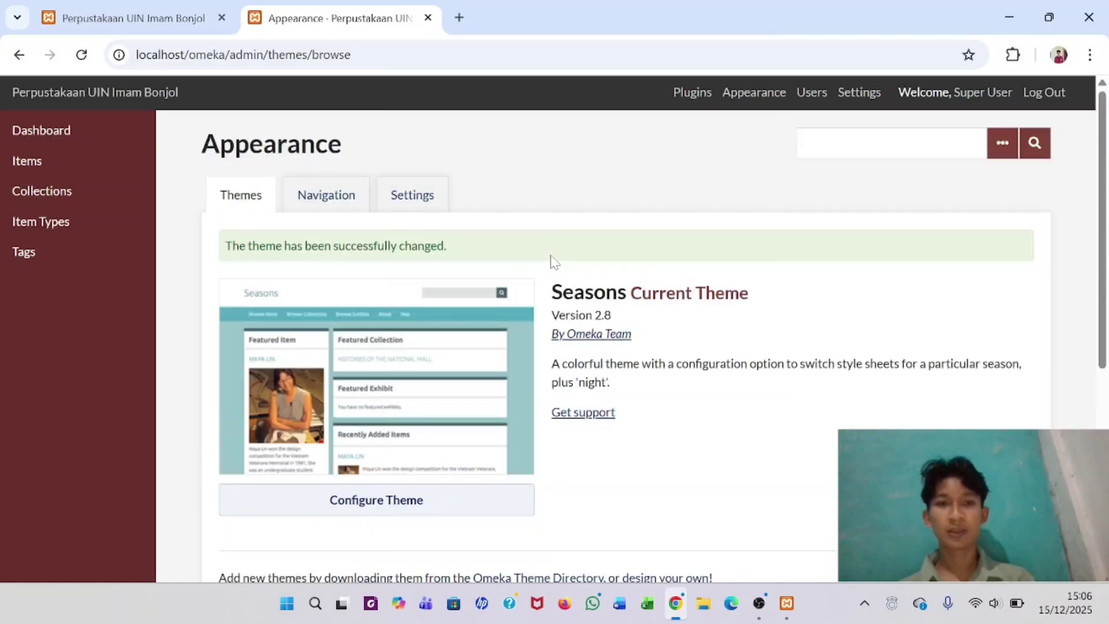
pyautogui.scroll(-5, 553, 262)
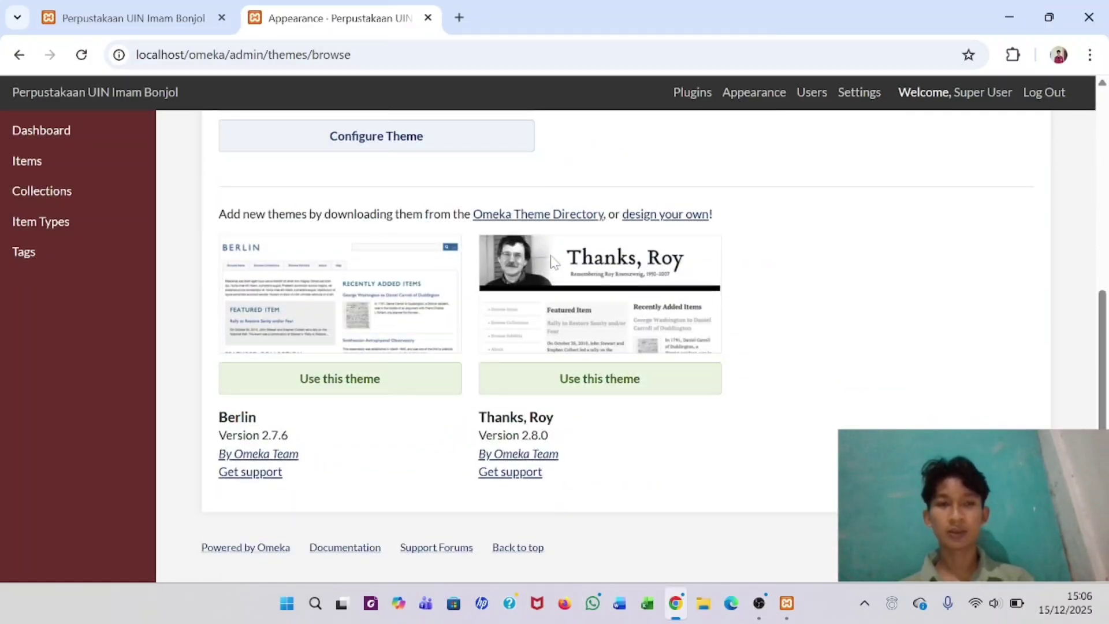
pyautogui.scroll(2, 554, 262)
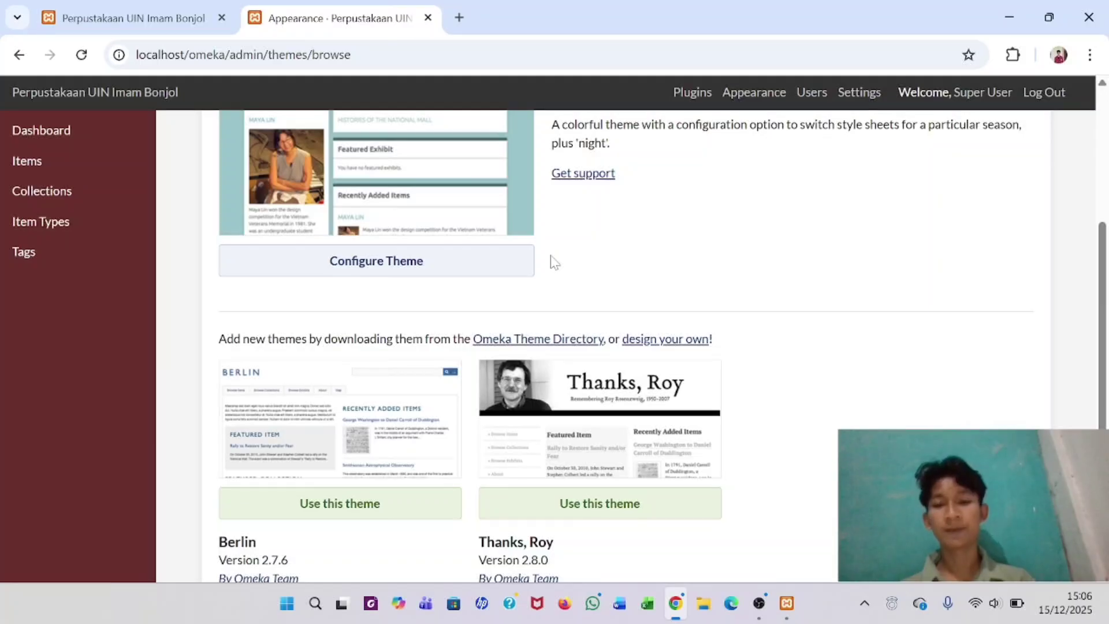
pyautogui.click(703, 610)
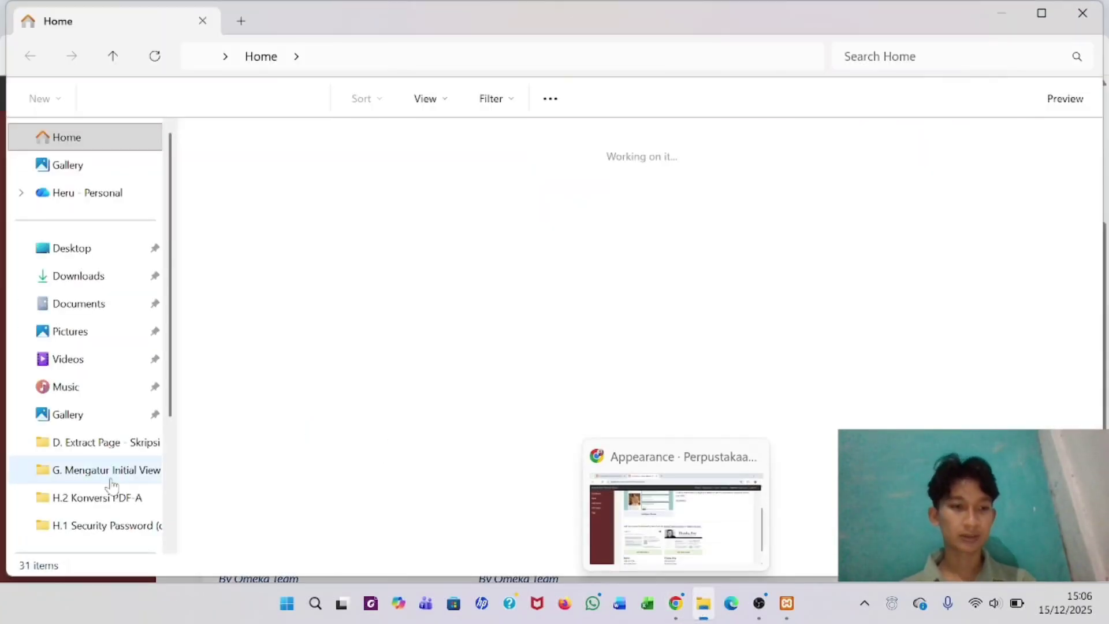
# - Open D:\Bahan Latihan Penggunaan Omeka Classic\Theme public Omeka to check the emiglio-2.4.5 and santa-fe-2.6.1 archives
pyautogui.scroll(-3, 84, 472)
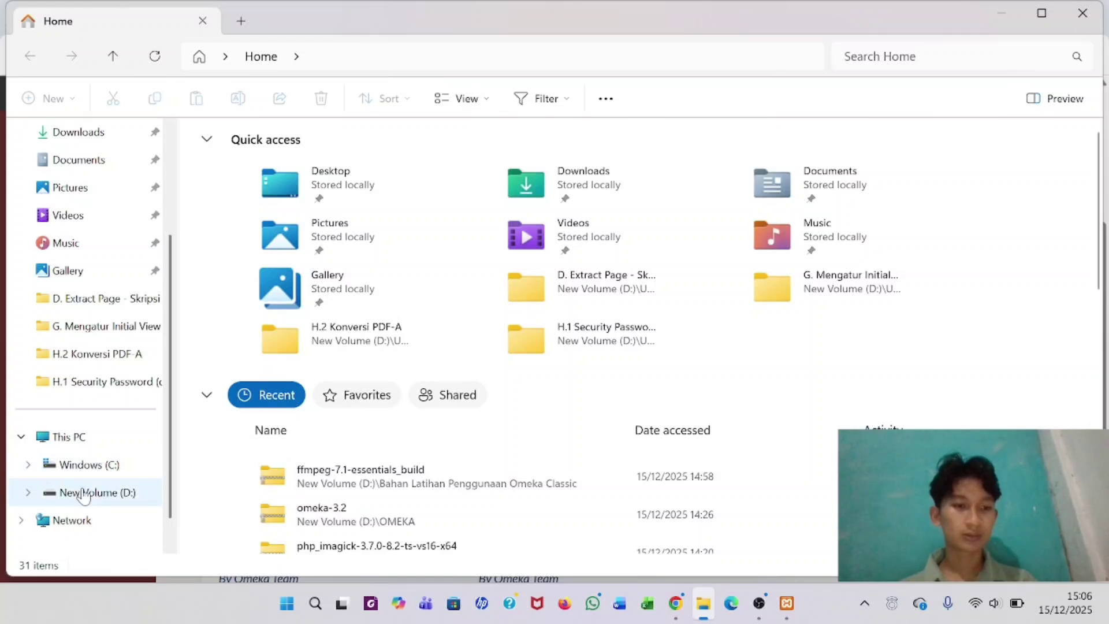
pyautogui.click(87, 493)
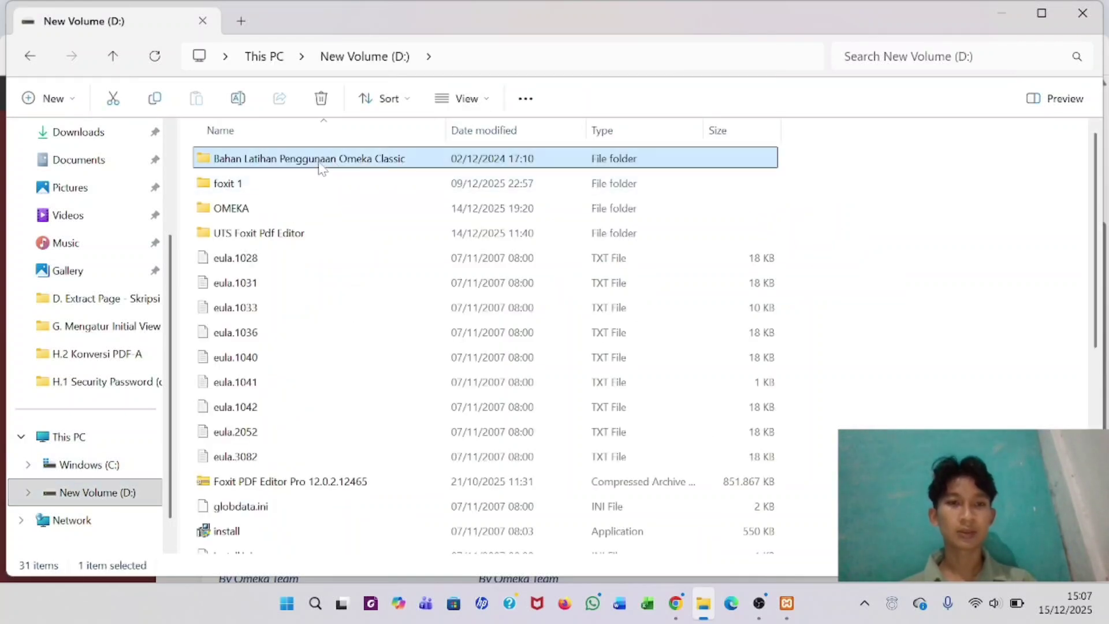
pyautogui.doubleClick(321, 167)
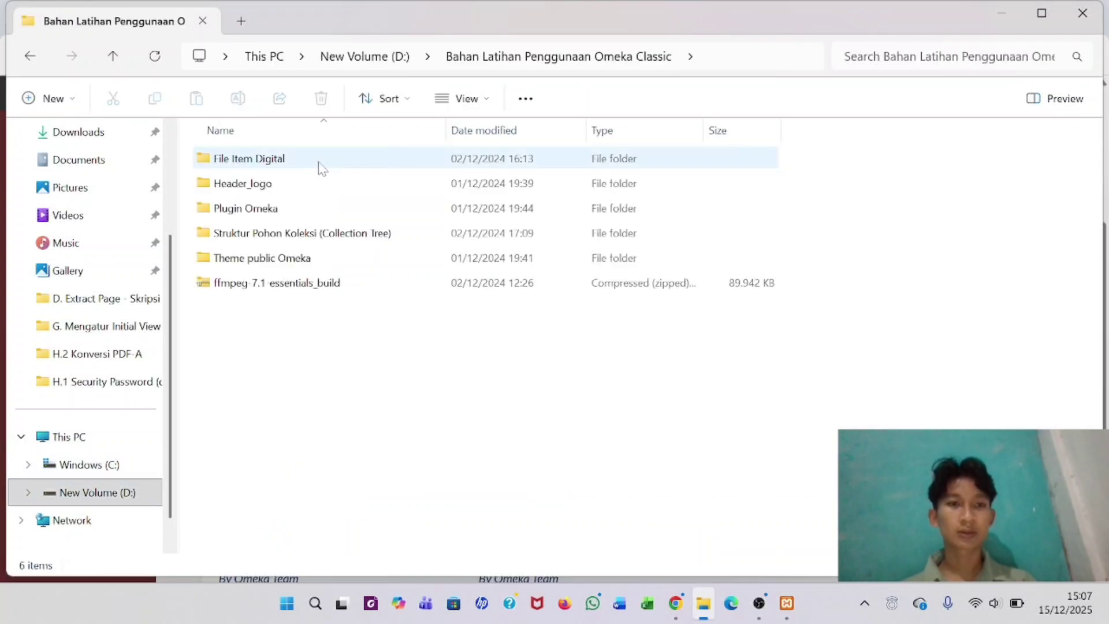
pyautogui.doubleClick(307, 259)
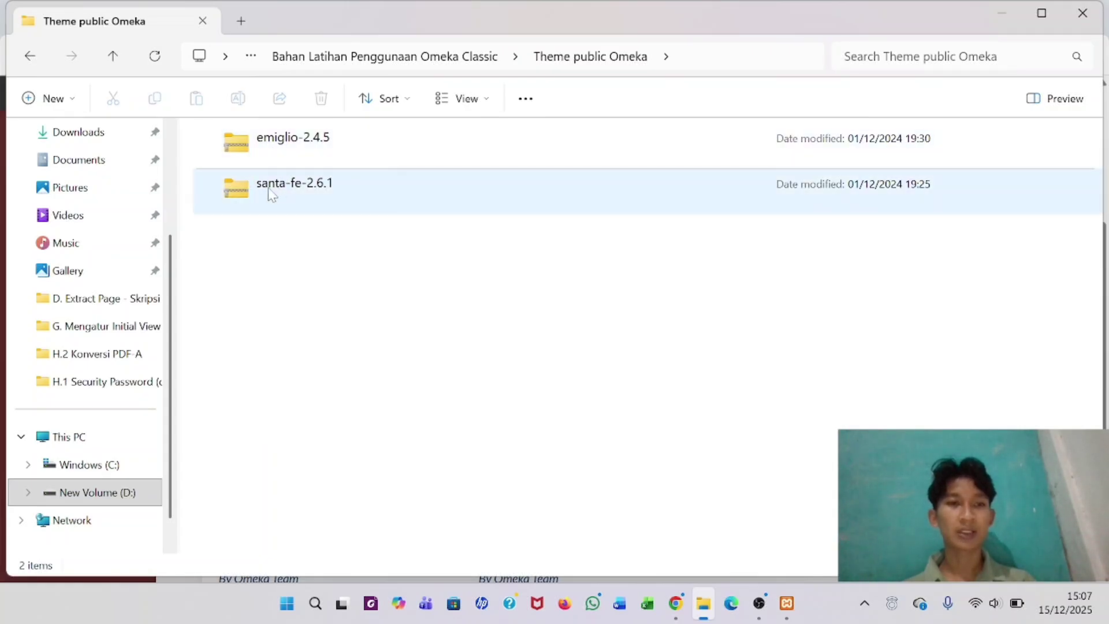
pyautogui.click(26, 60)
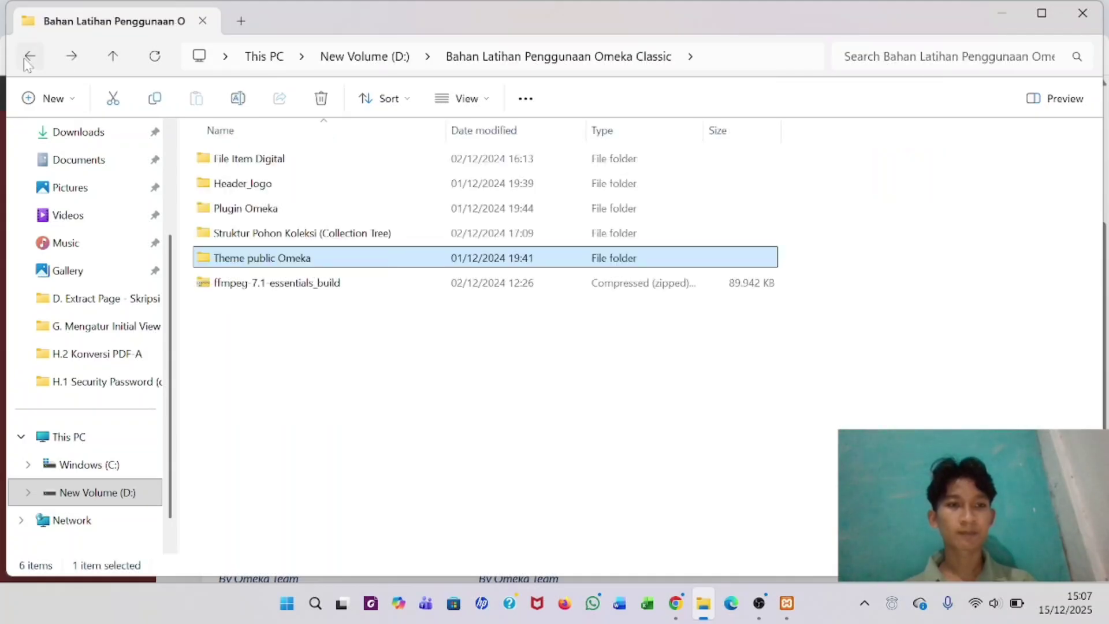
pyautogui.doubleClick(267, 263)
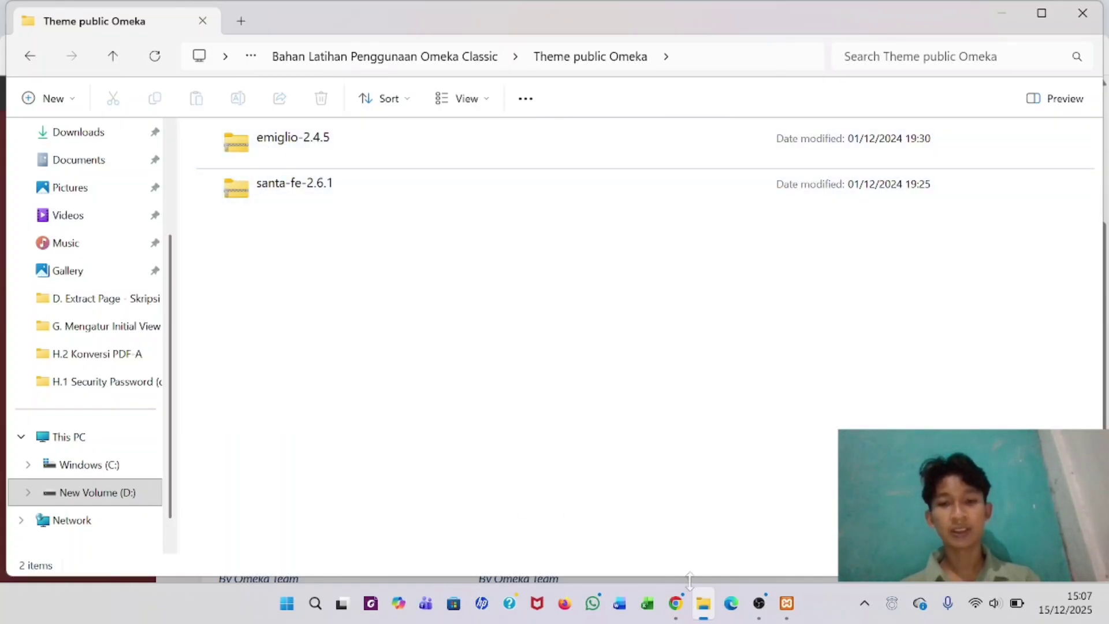
pyautogui.click(676, 603)
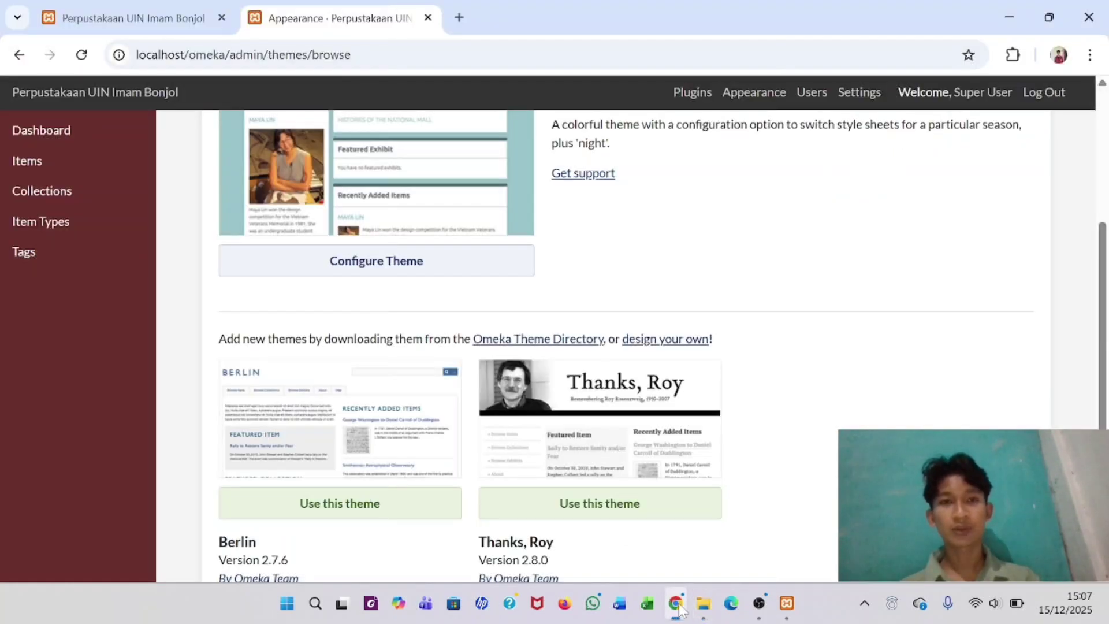
# - Search Google for 'omeka classic theme' in a new tab
pyautogui.click(459, 18)
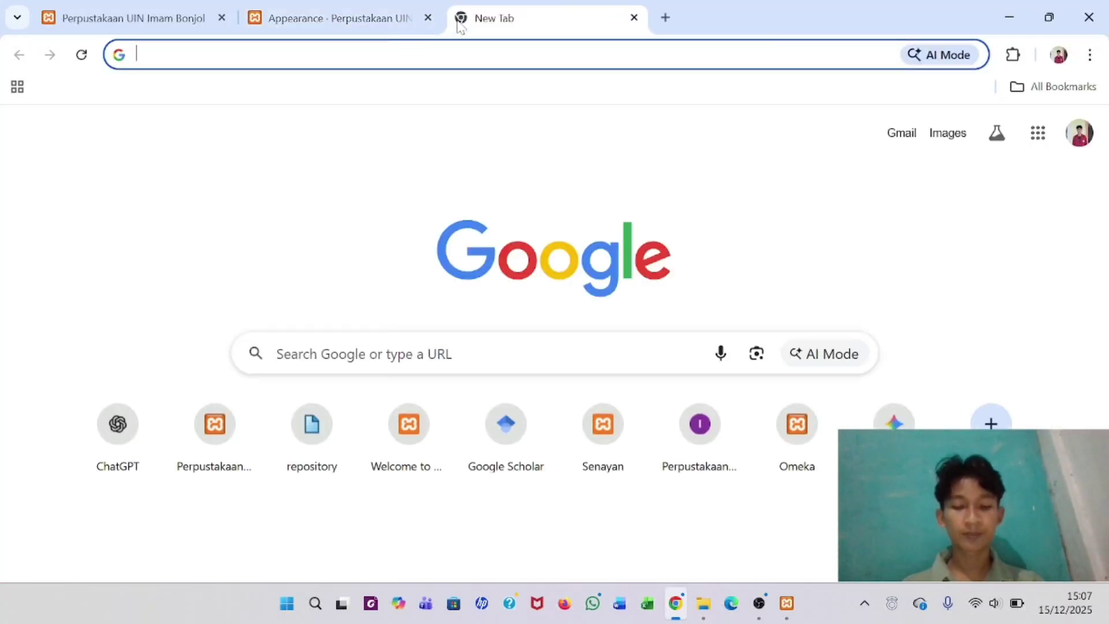
pyautogui.write('omeka')
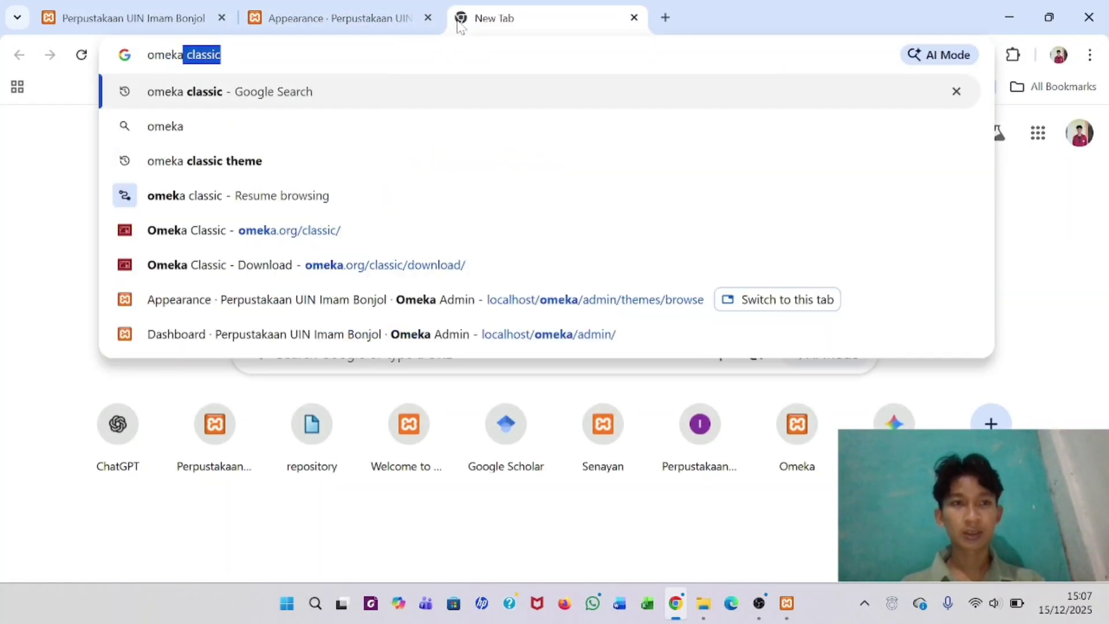
pyautogui.press('Tab')
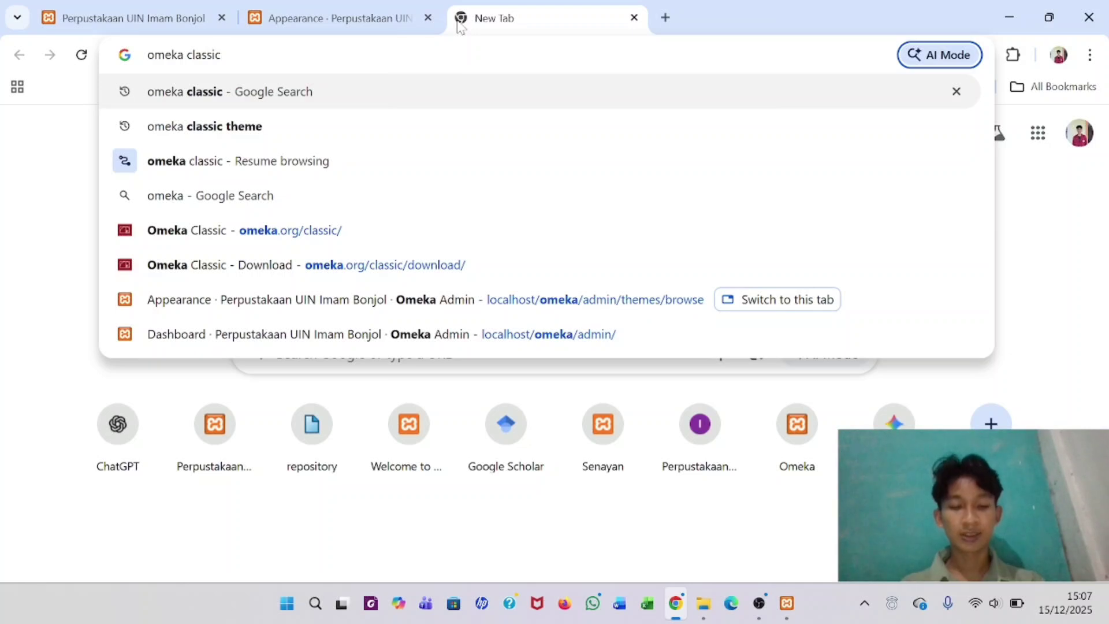
pyautogui.hotkey('shift', 'Tab')
pyautogui.write('the')
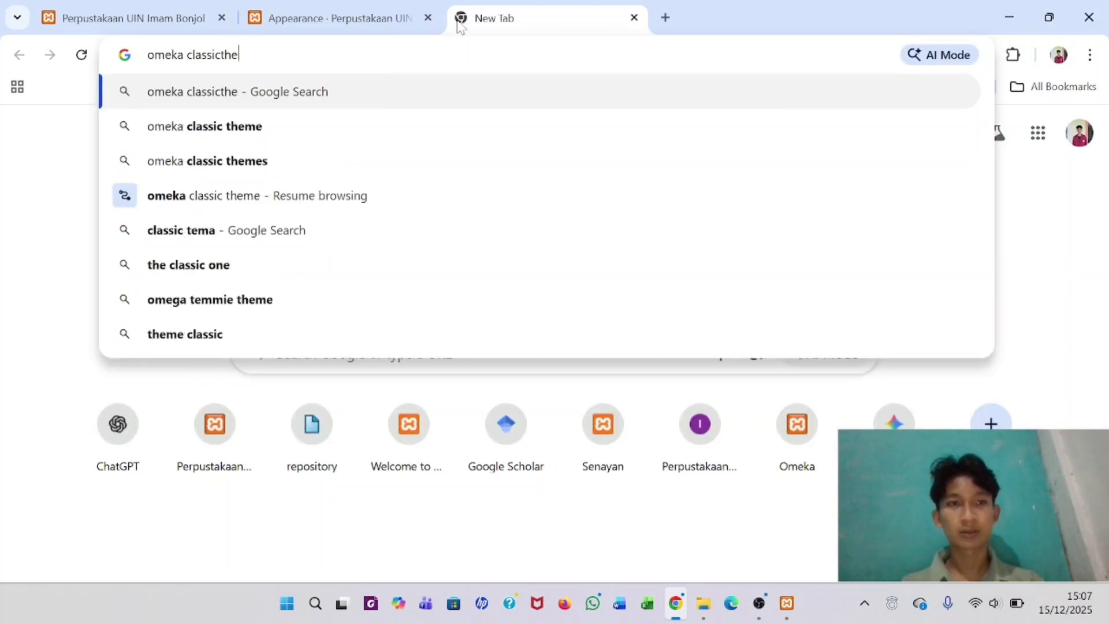
pyautogui.press('BackSpace')
pyautogui.press('BackSpace')
pyautogui.press('BackSpace')
pyautogui.write('them')
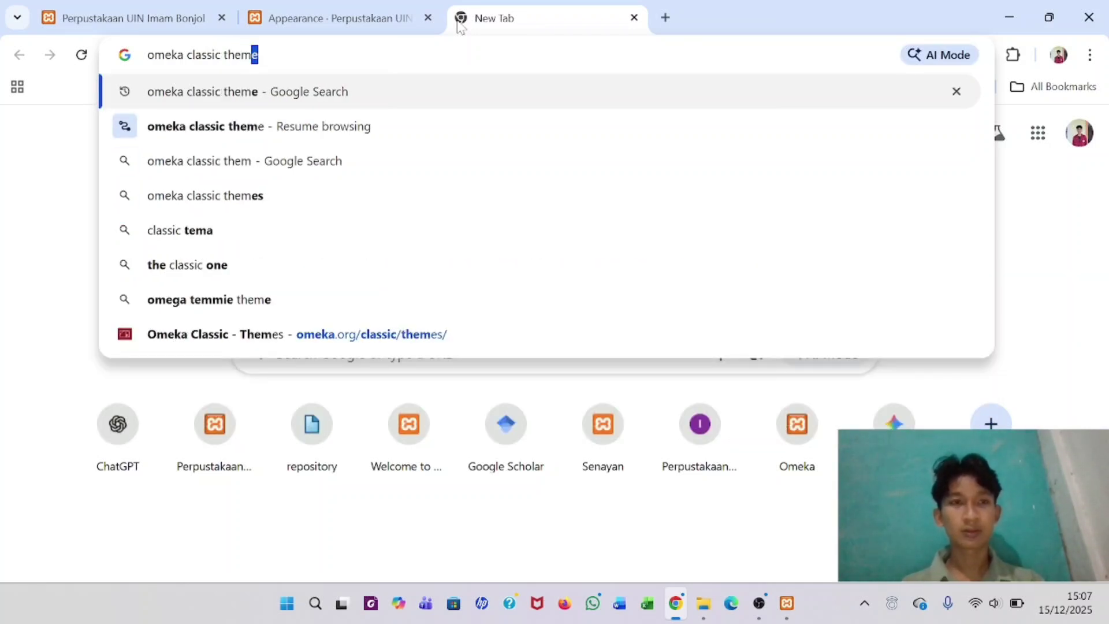
pyautogui.write('e')
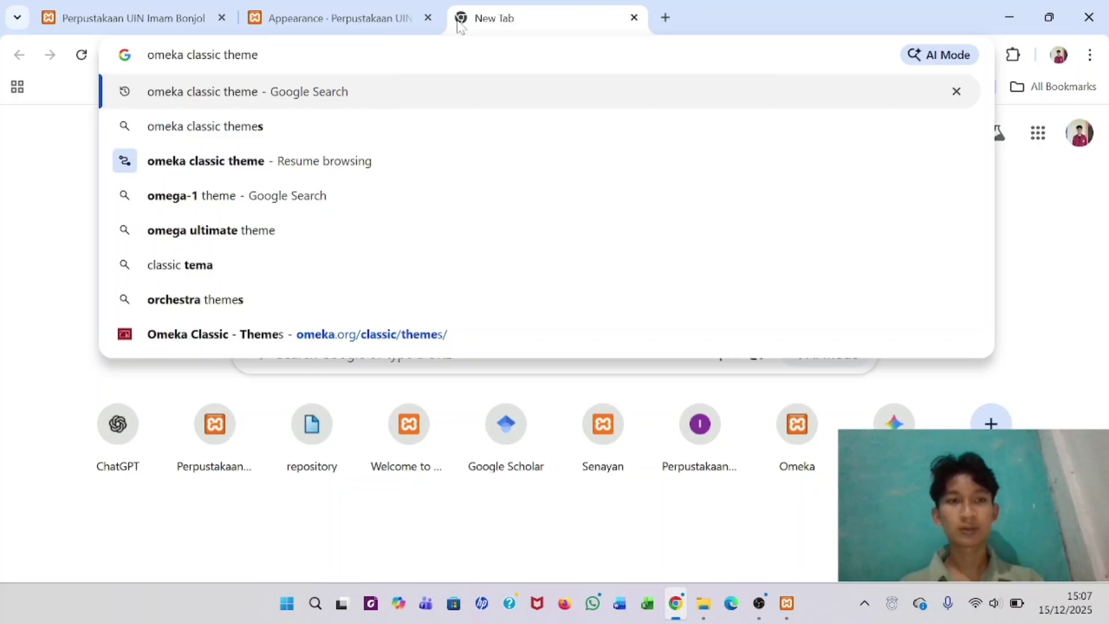
pyautogui.press('Return')
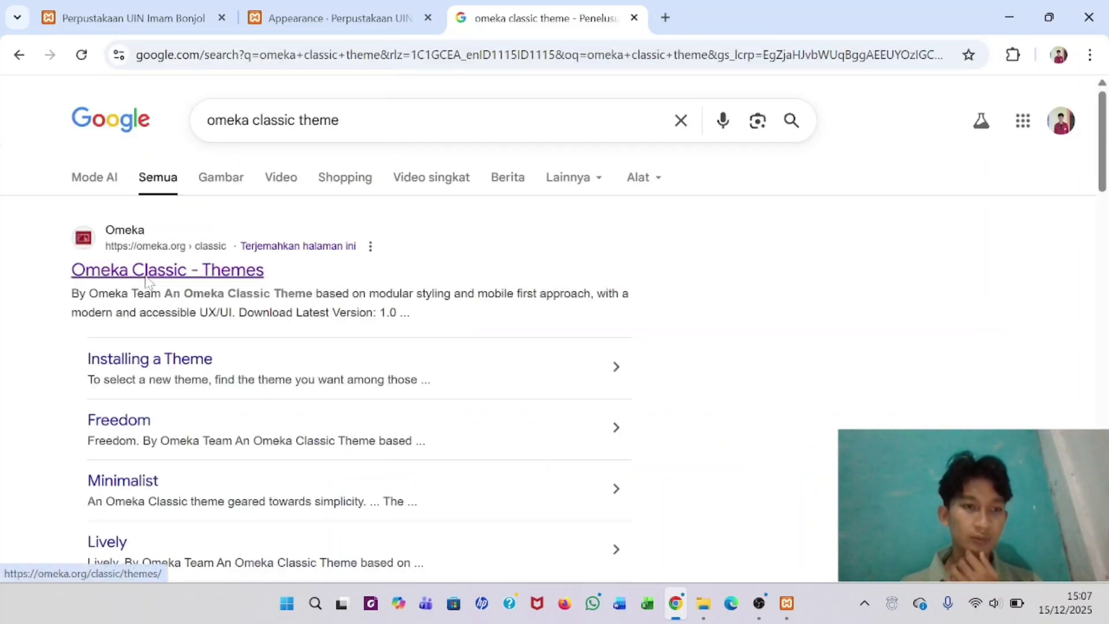
# - Open the 'Omeka Classic - Themes' result and scroll through the theme cards
pyautogui.click(146, 279)
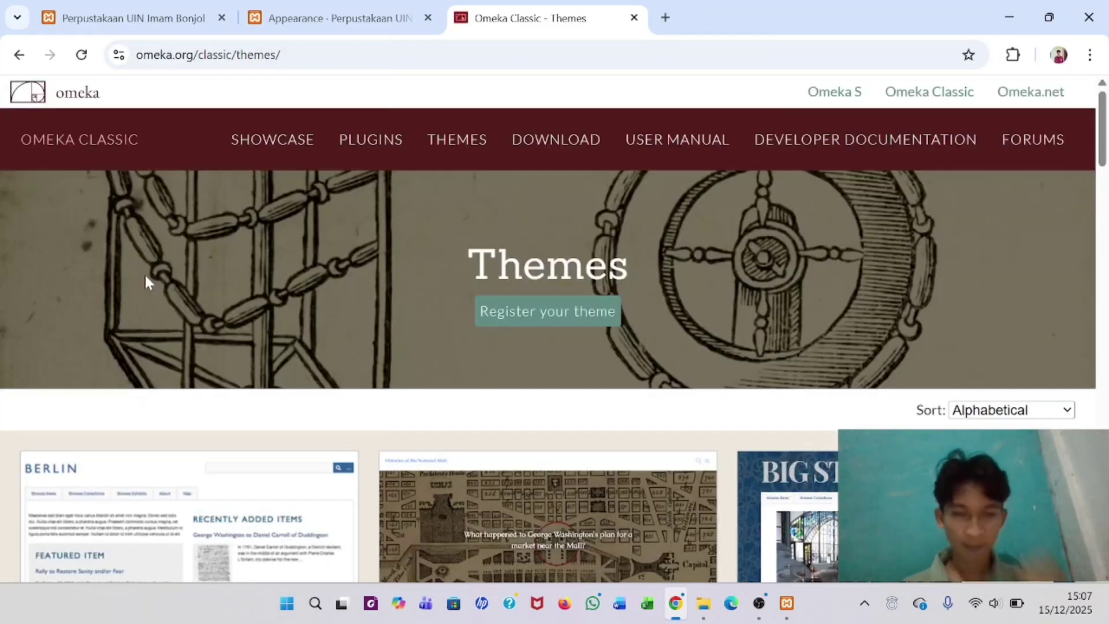
pyautogui.scroll(-5, 344, 390)
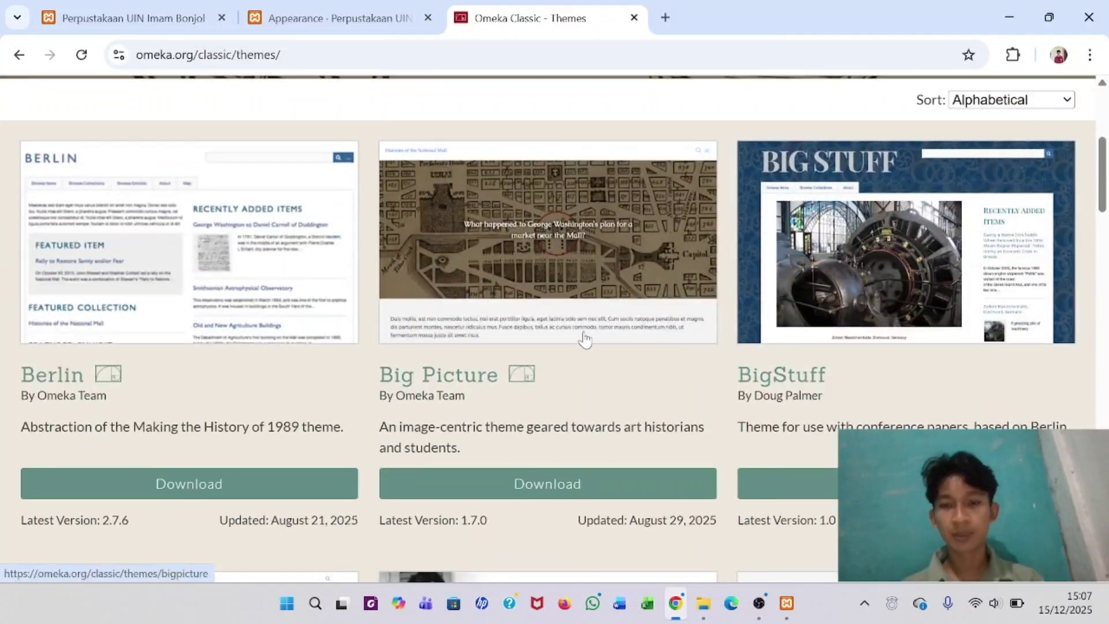
pyautogui.scroll(-10, 585, 339)
pyautogui.scroll(-20, 585, 339)
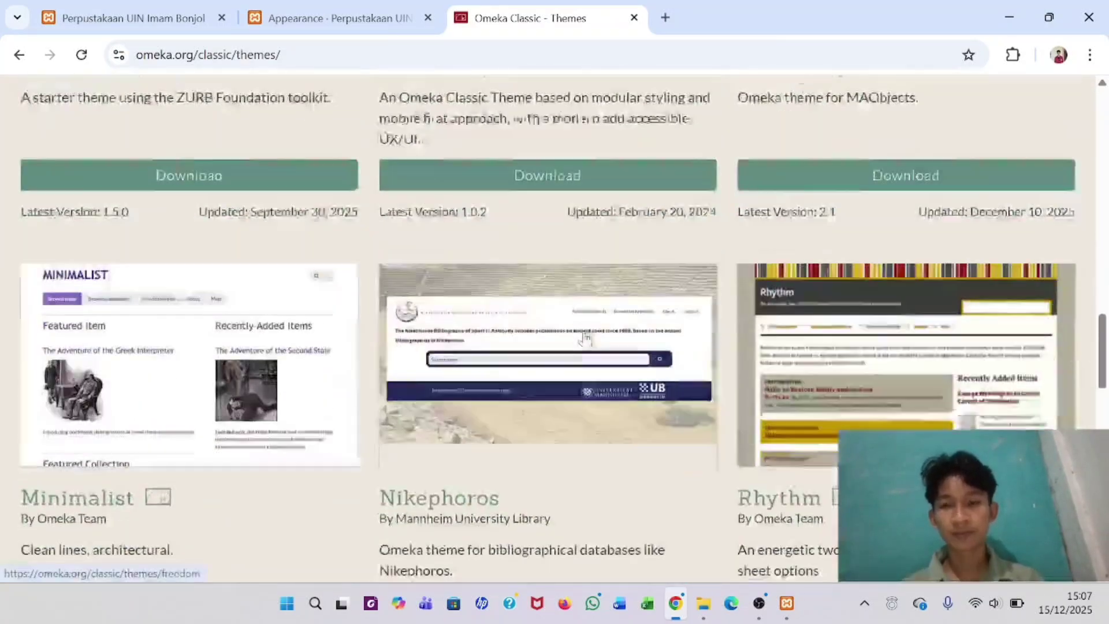
pyautogui.scroll(-2, 584, 339)
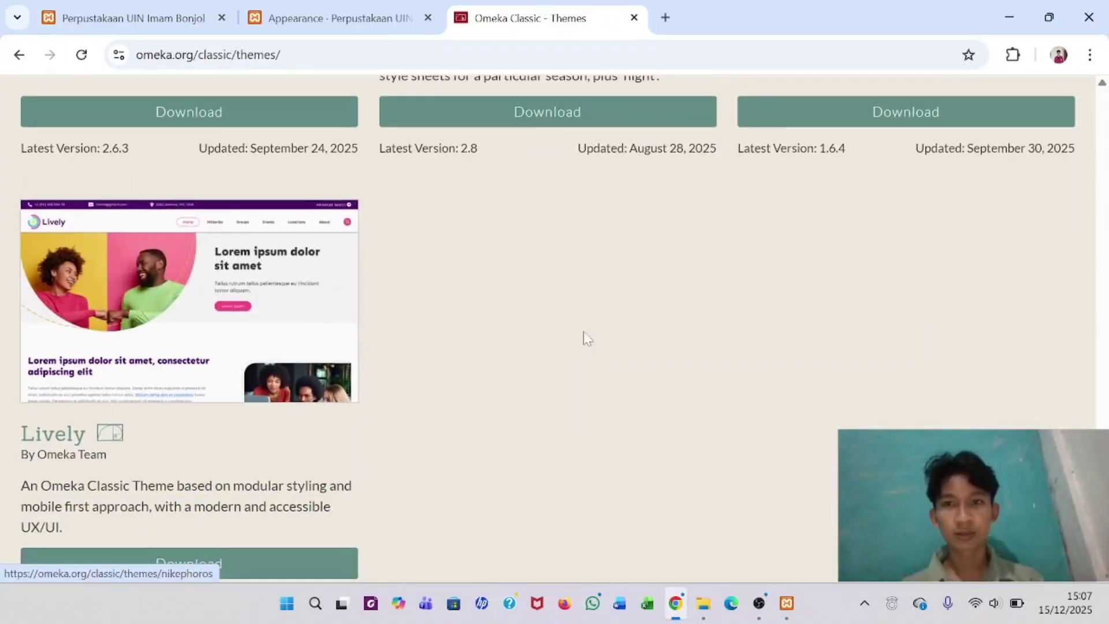
pyautogui.scroll(6, 585, 340)
pyautogui.scroll(11, 584, 340)
pyautogui.scroll(-10, 610, 354)
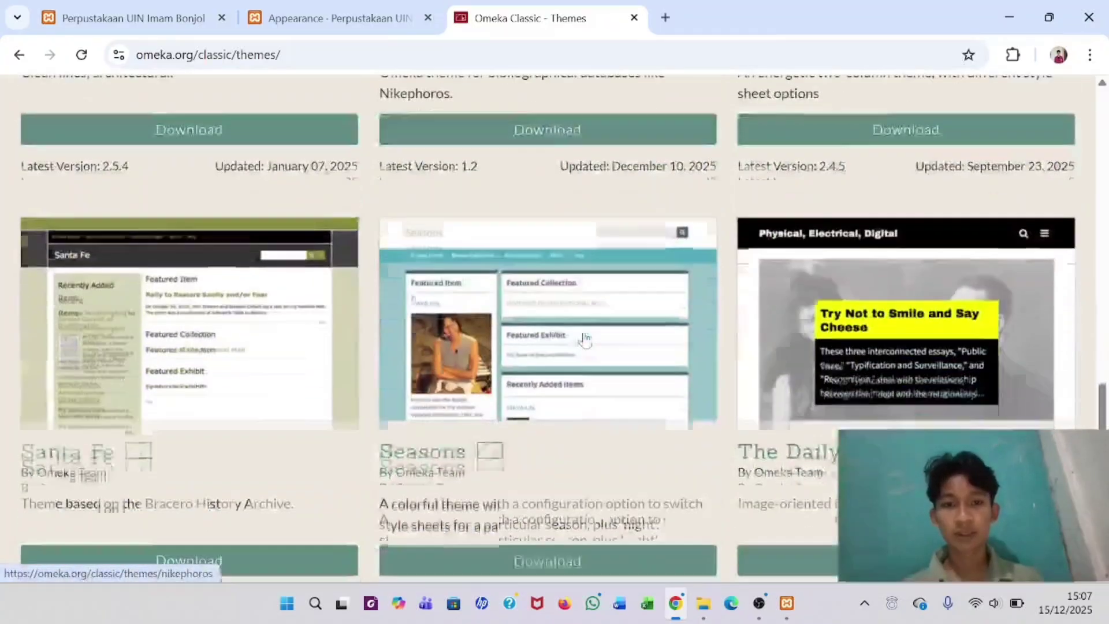
pyautogui.scroll(5, 437, 408)
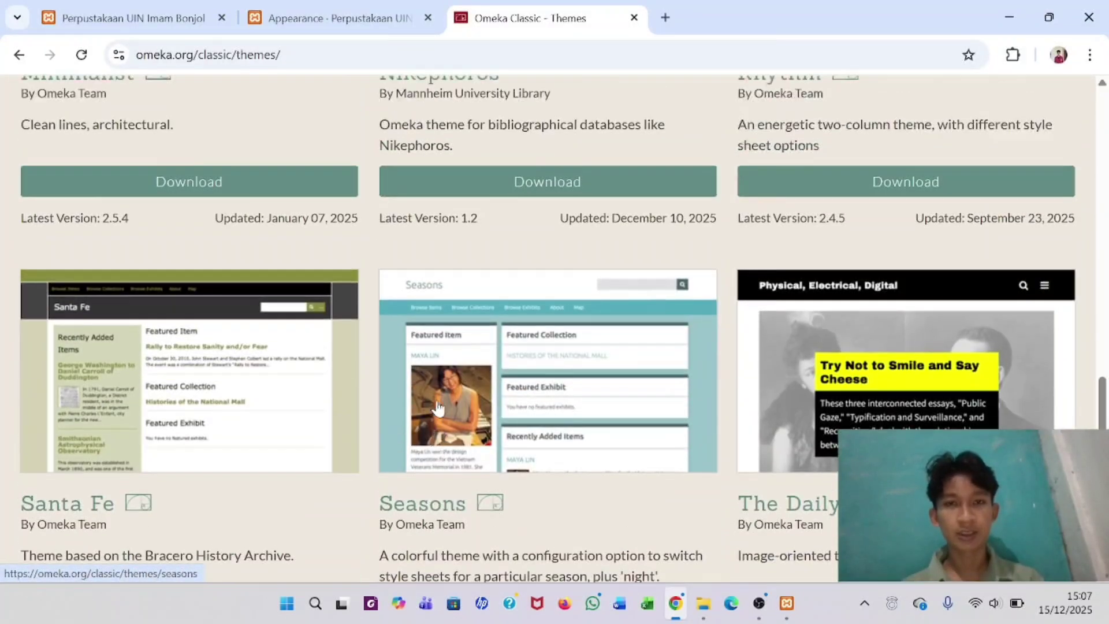
pyautogui.scroll(10, 473, 340)
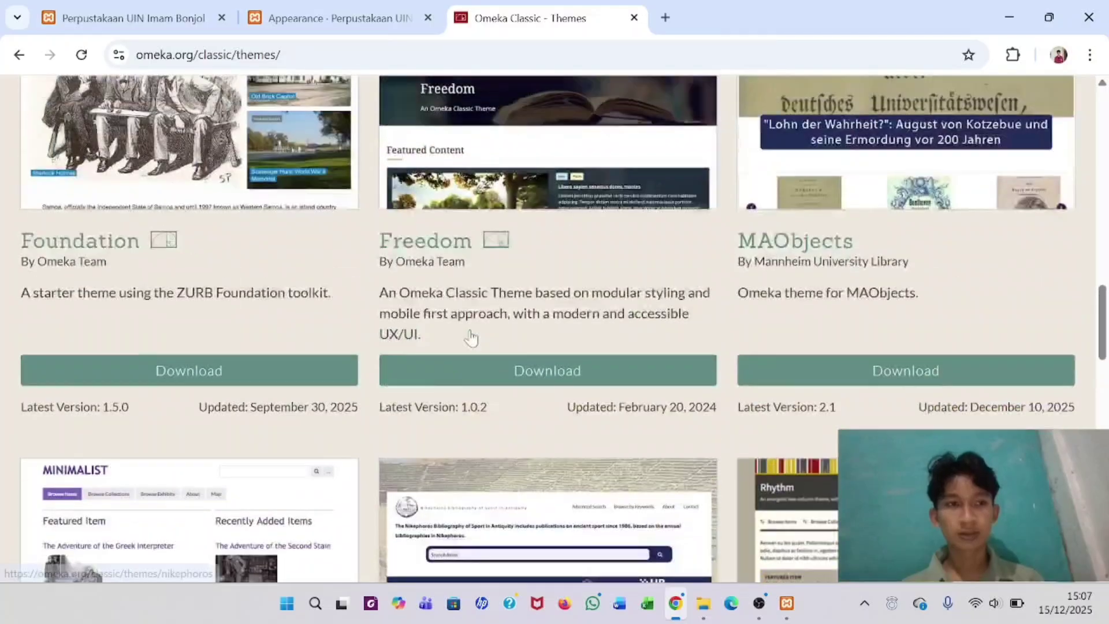
# - Bring the Theme public Omeka folder window back to the front
pyautogui.press('super+d')
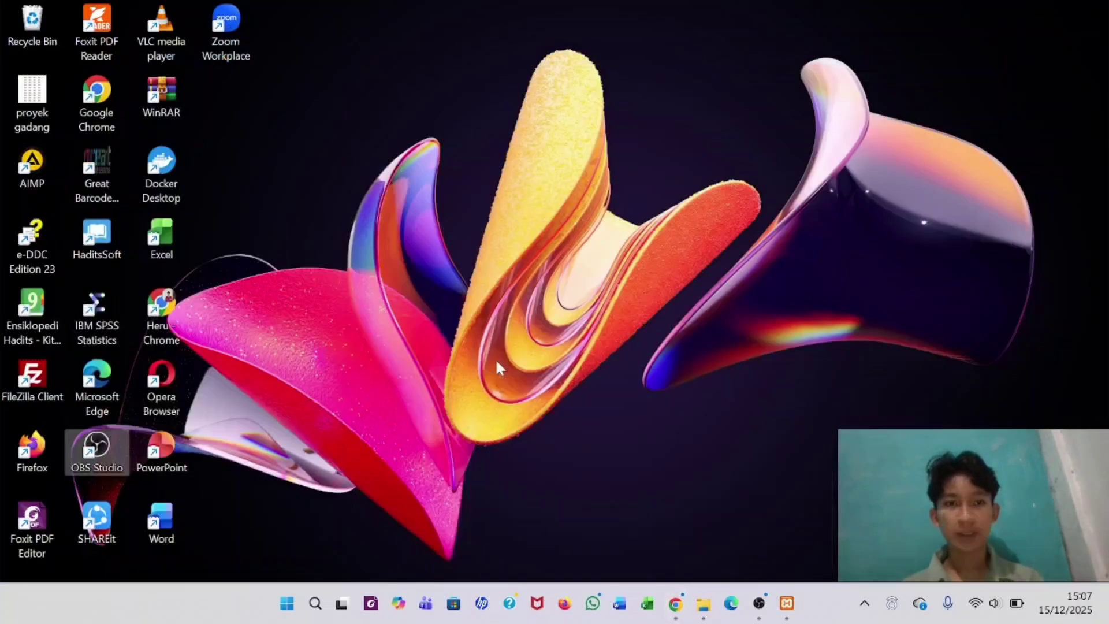
pyautogui.press('super+d')
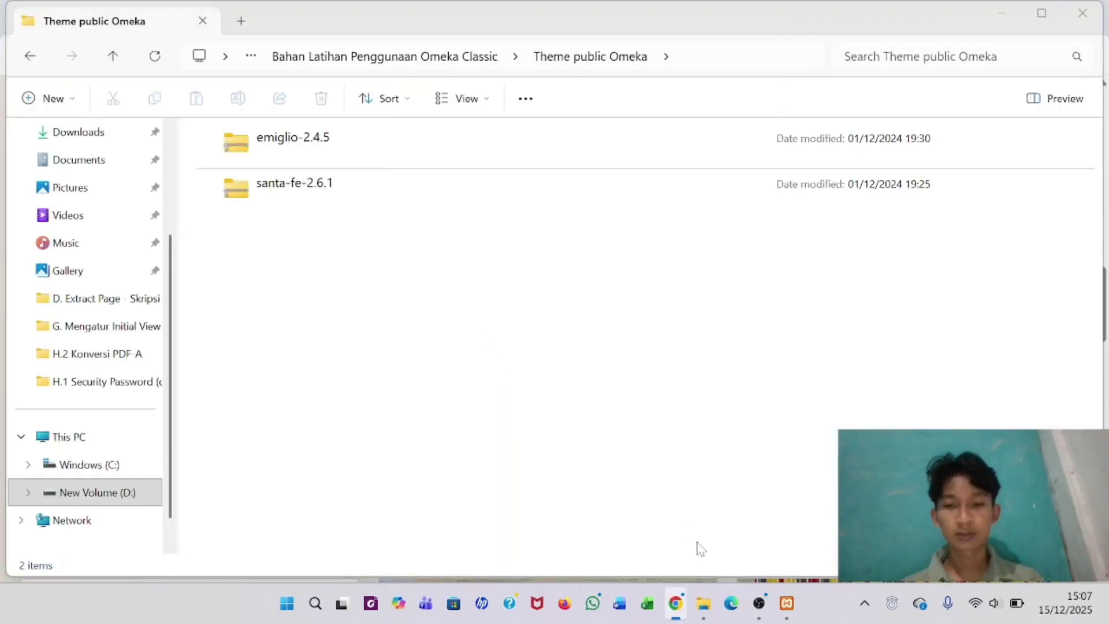
pyautogui.moveTo(675, 603)
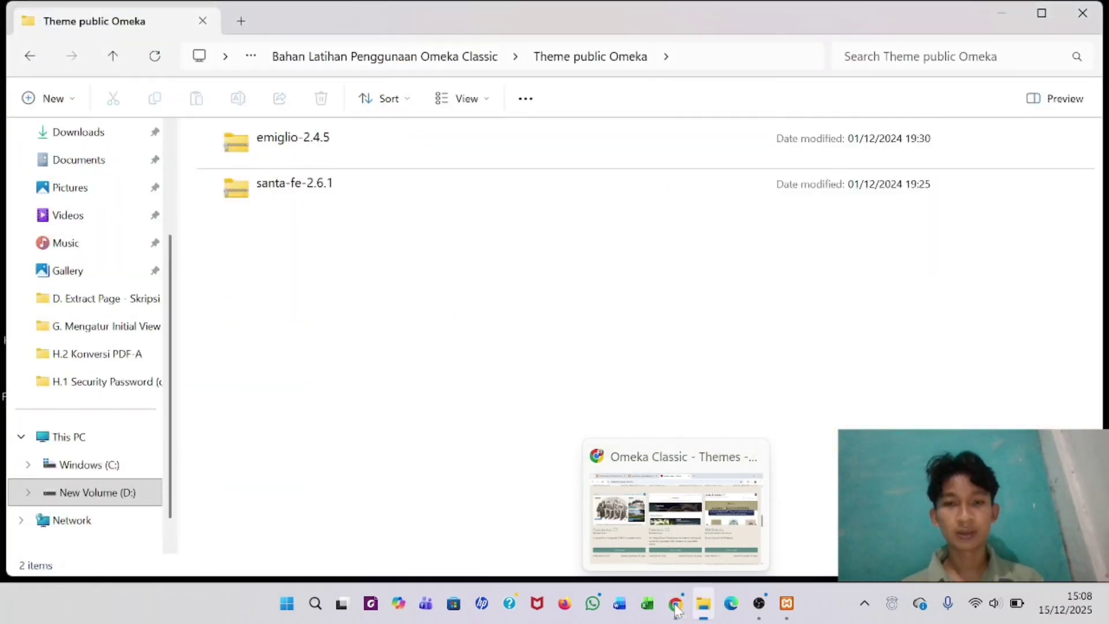
pyautogui.click(676, 600)
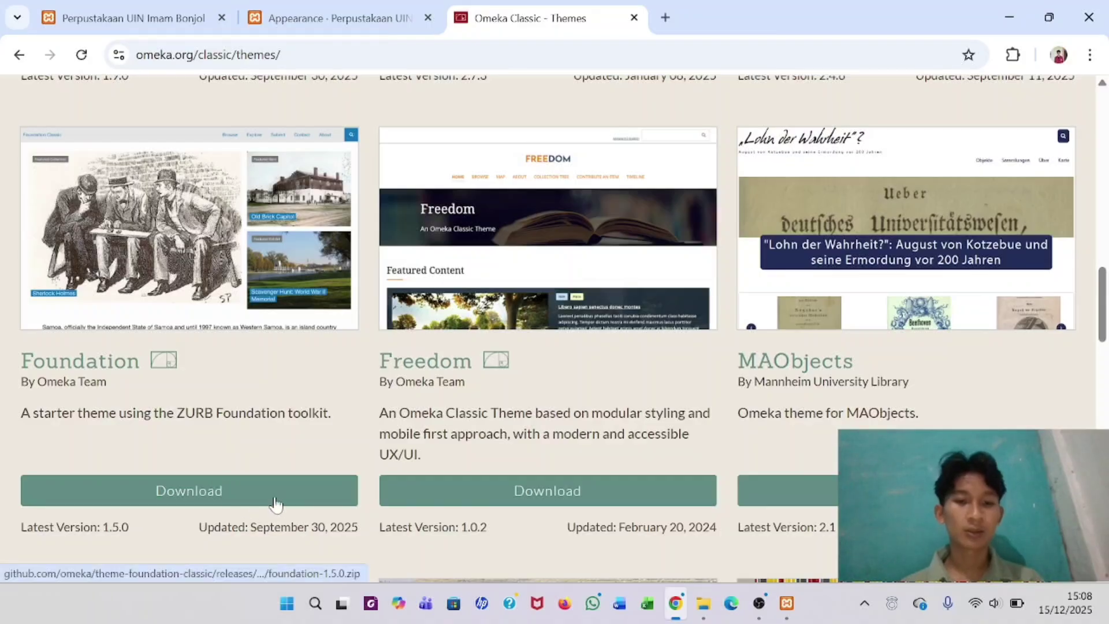
pyautogui.click(705, 604)
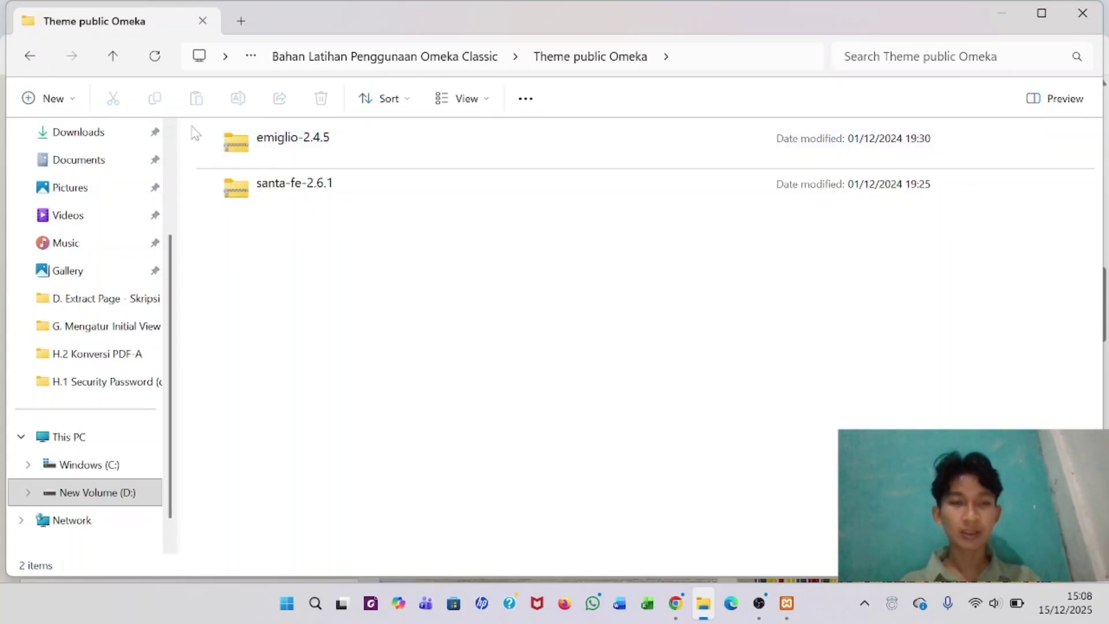
# - Copy the emiglio-2.4.5 and santa-fe-2.6.1 zips into C:\xampp\htdocs\omeka\themes
pyautogui.moveTo(192, 127); pyautogui.dragTo(318, 198)
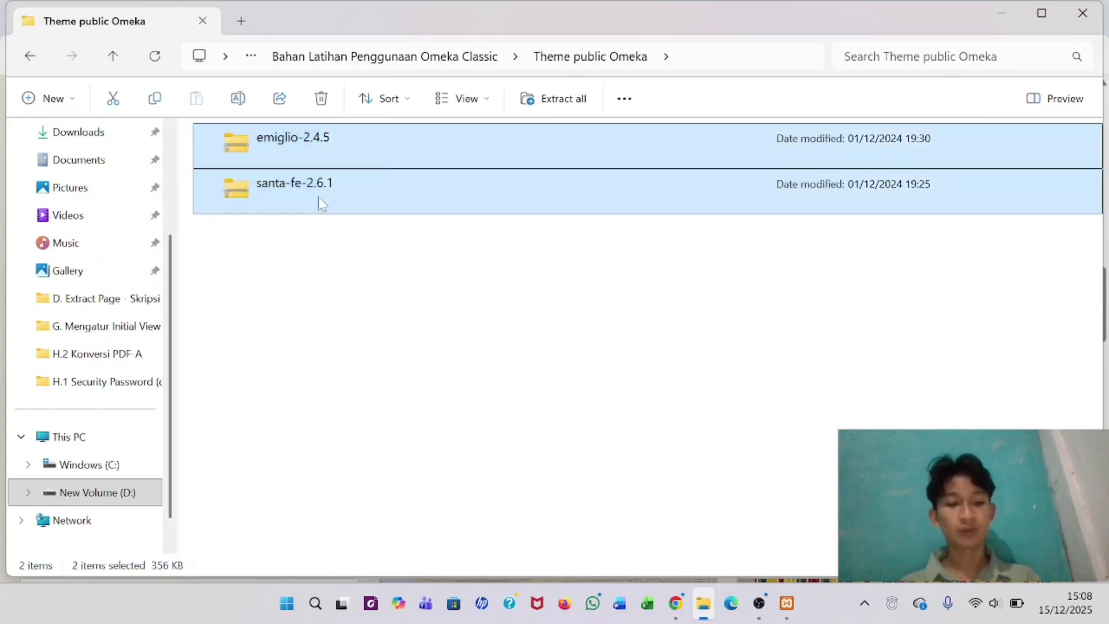
pyautogui.click(104, 467)
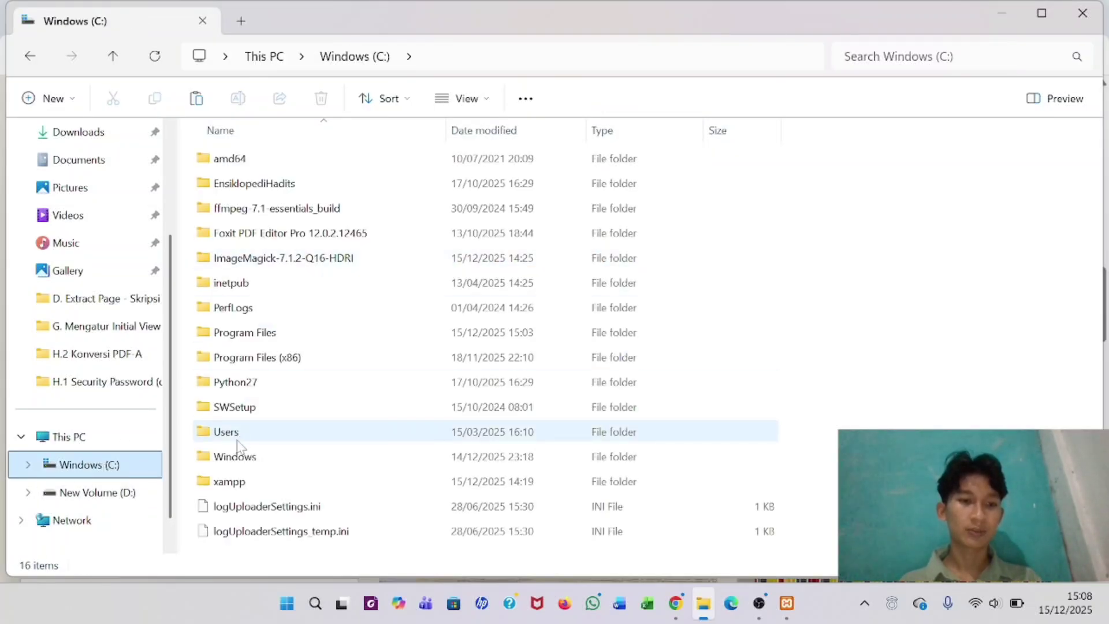
pyautogui.doubleClick(239, 487)
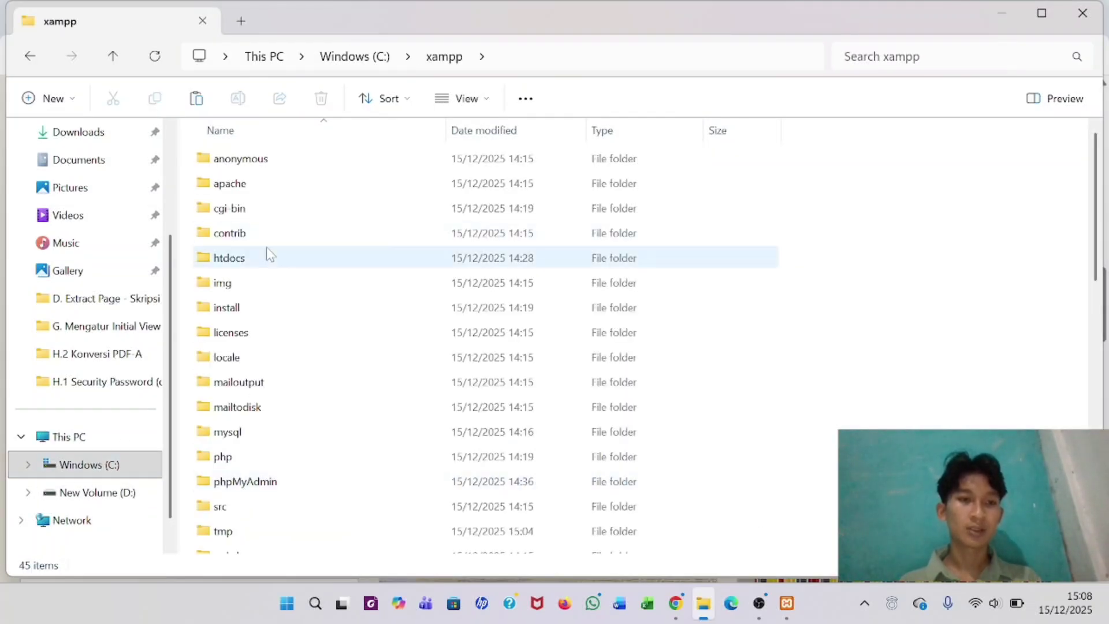
pyautogui.doubleClick(266, 258)
pyautogui.click(266, 258)
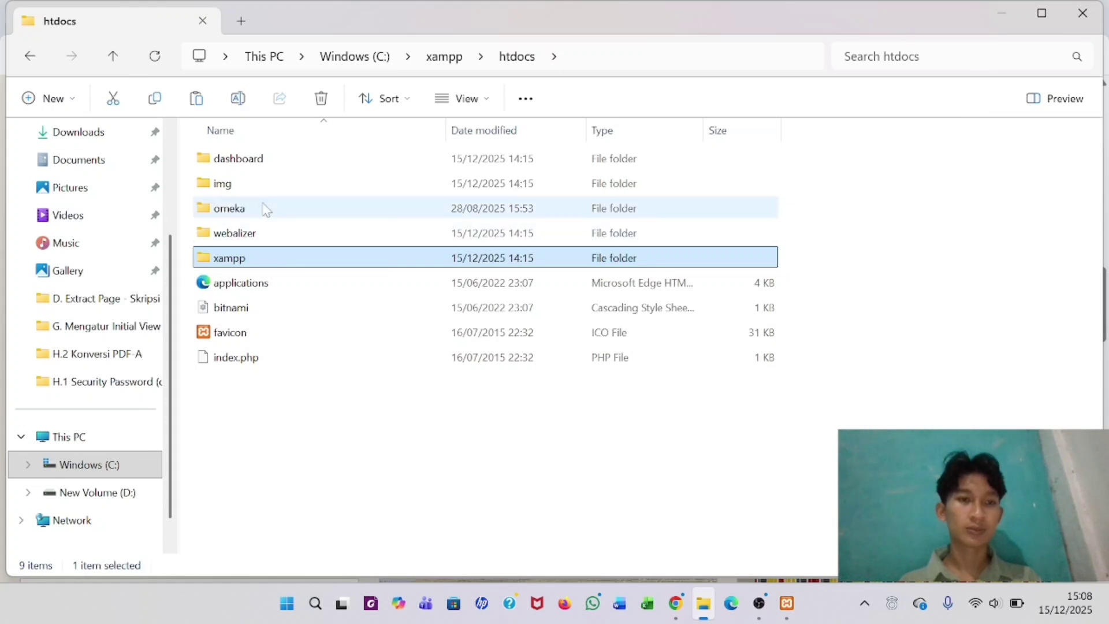
pyautogui.doubleClick(266, 209)
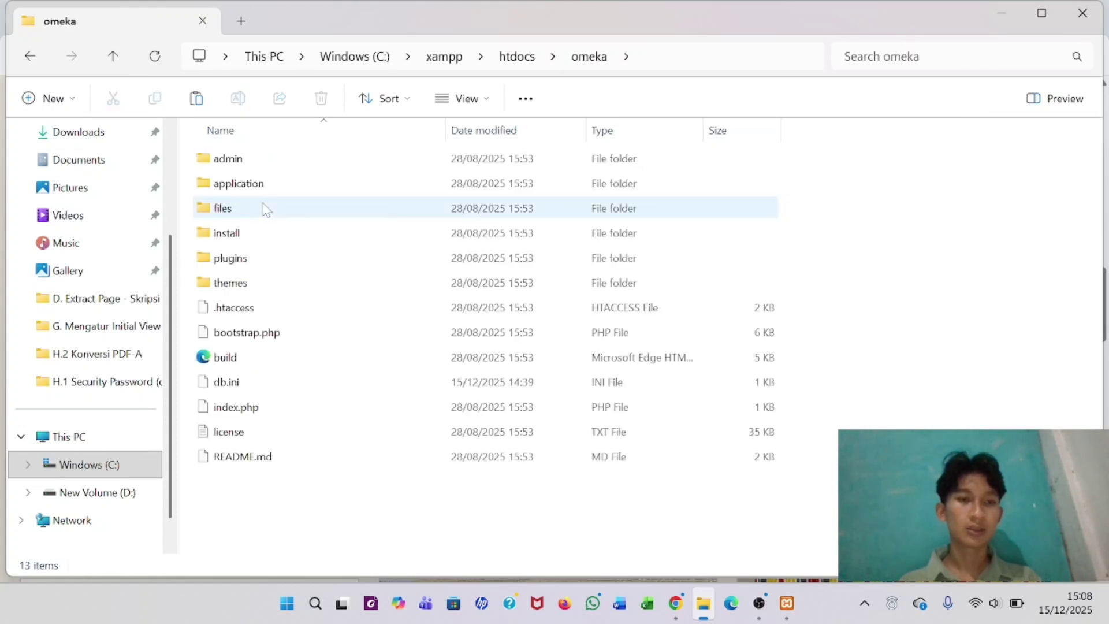
pyautogui.doubleClick(246, 283)
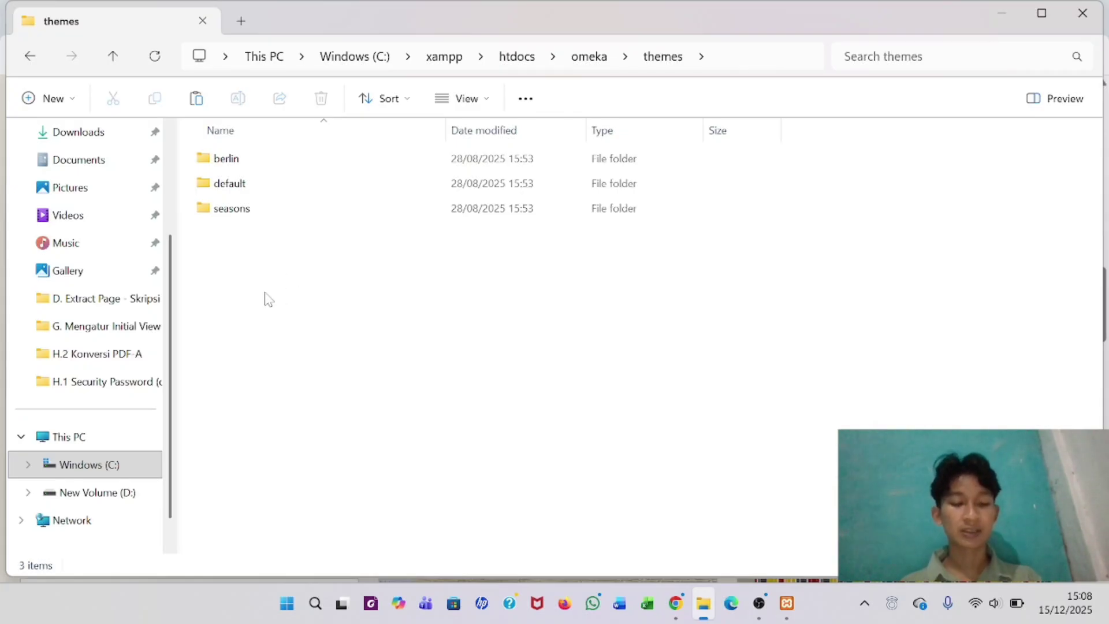
pyautogui.hotkey('ctrl', 'v')
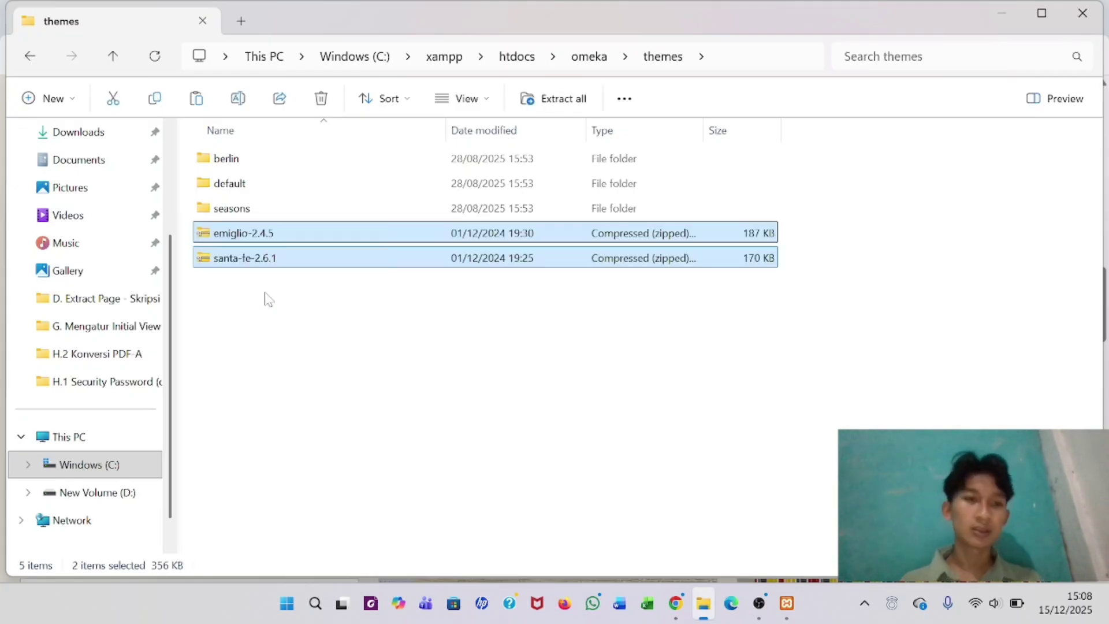
# - Extract both zips with WinRAR Extract Here into emiglio and santa-fe folders, then delete the zips
pyautogui.click(267, 299)
pyautogui.moveTo(182, 220); pyautogui.dragTo(259, 258)
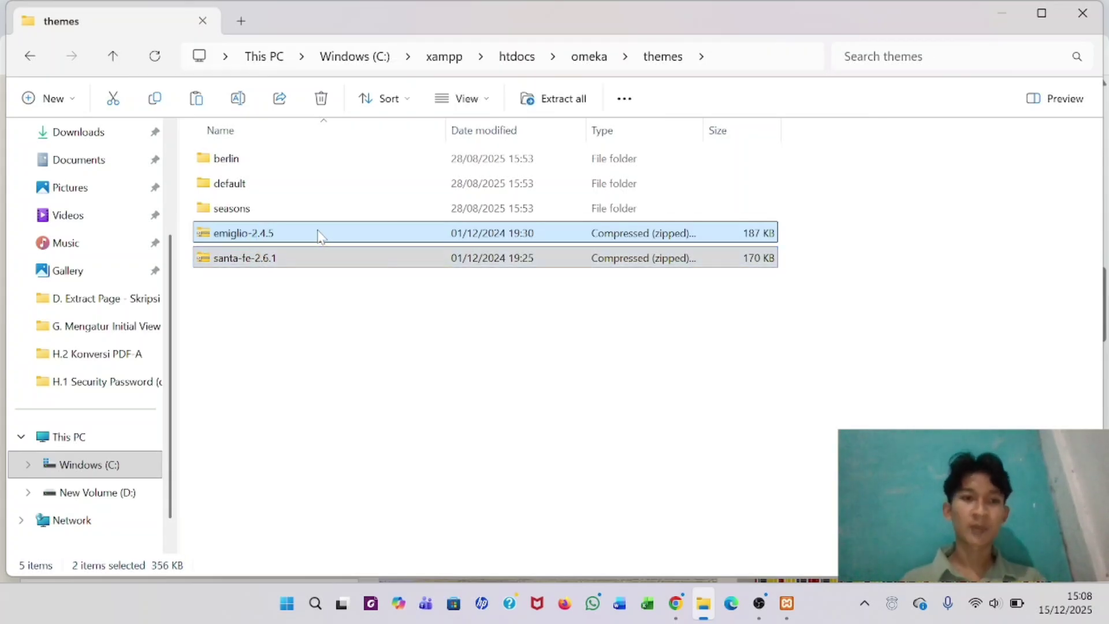
pyautogui.rightClick(319, 234)
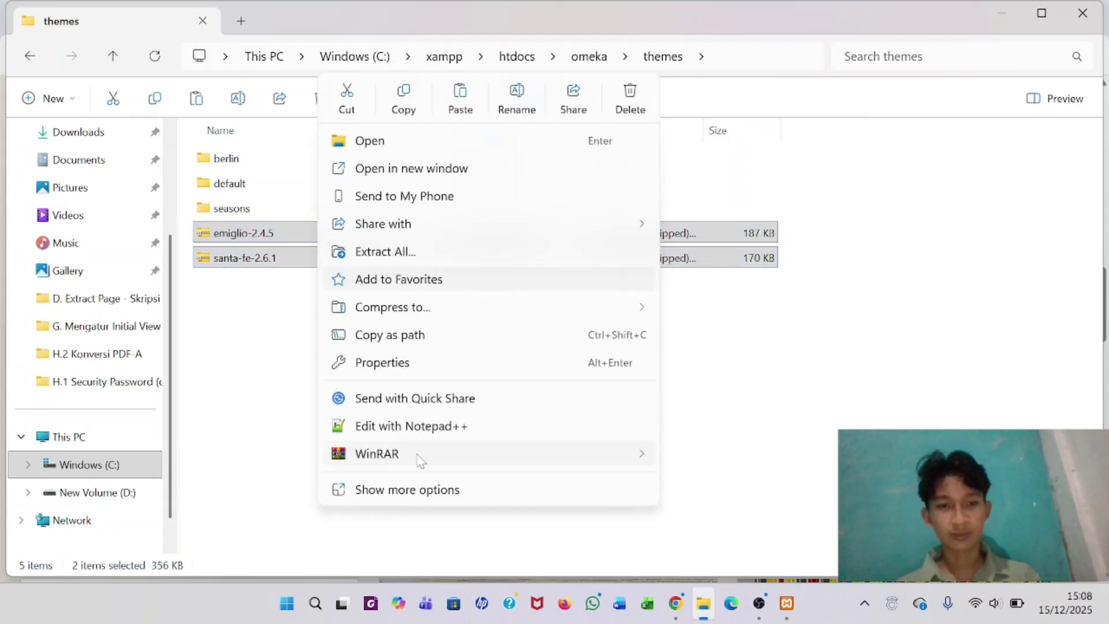
pyautogui.moveTo(417, 456)
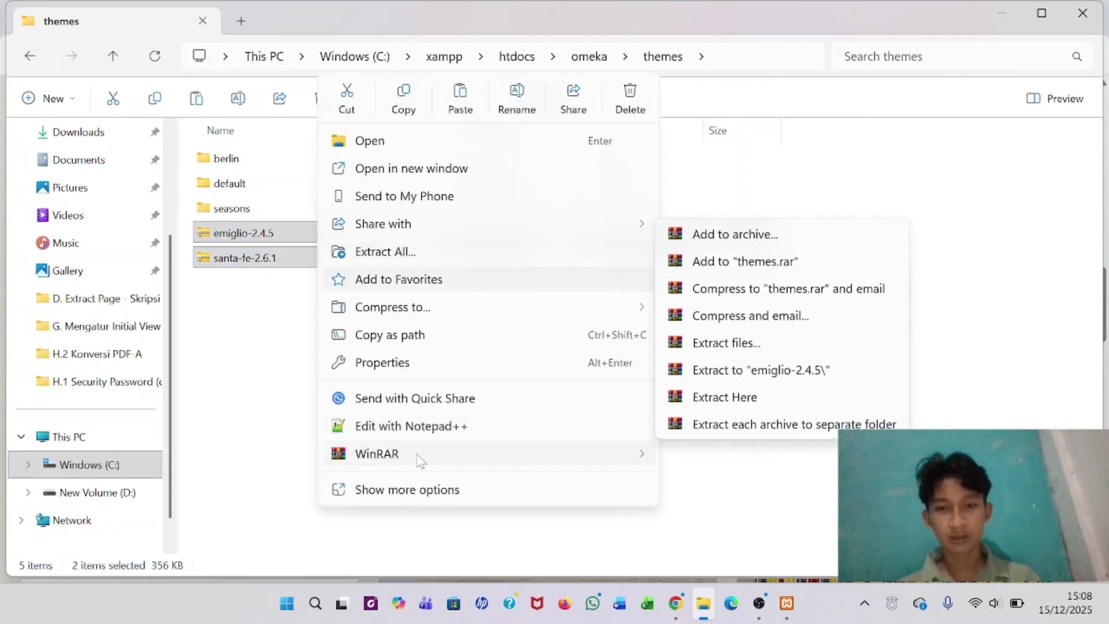
pyautogui.click(712, 397)
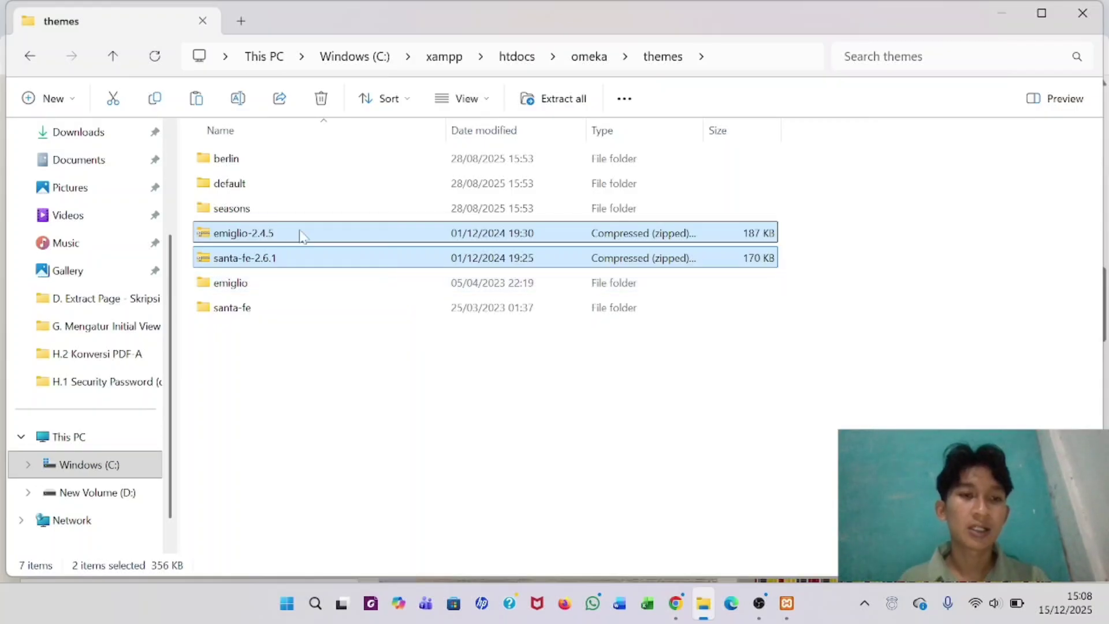
pyautogui.click(321, 99)
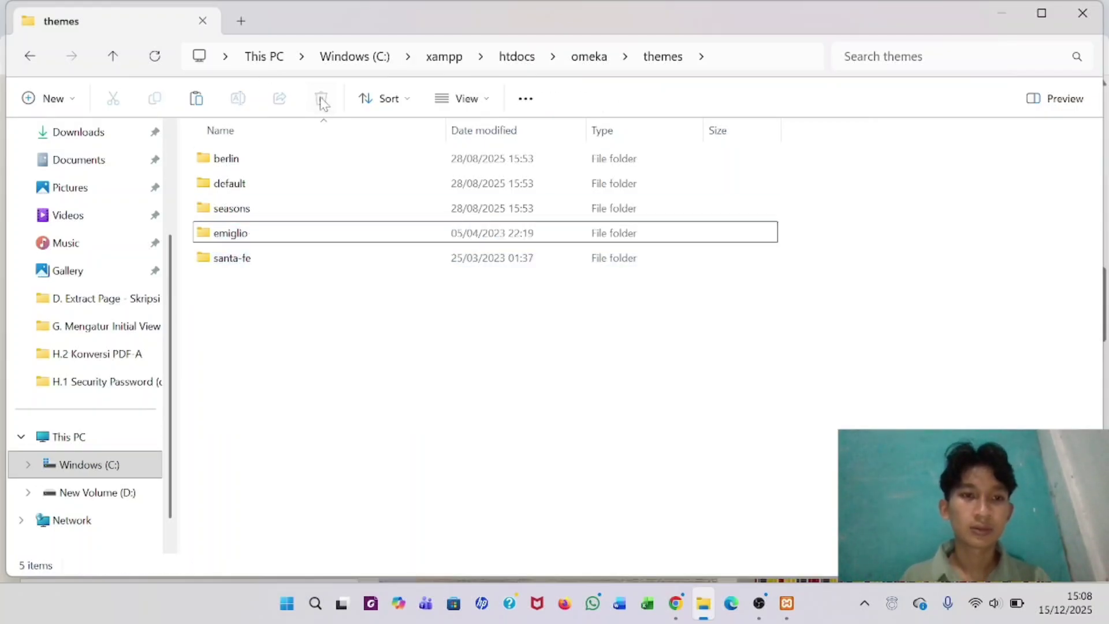
pyautogui.click(684, 617)
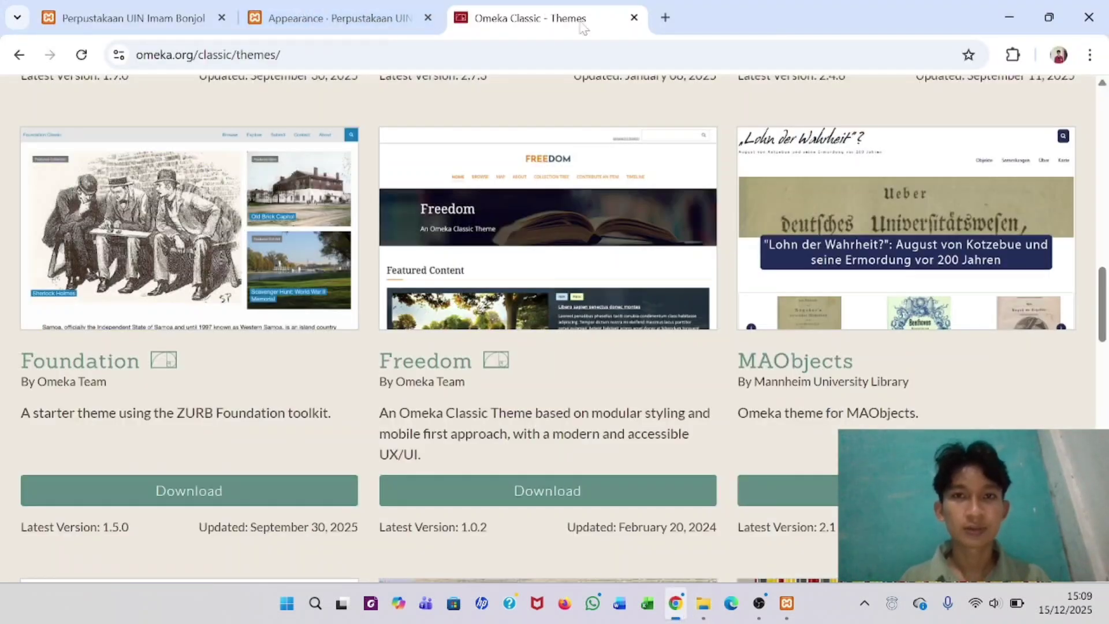
# - Close the omeka.org tab and reload the Appearance page to list Emiglio 2.4.5 and Santa Fe 2.6.1
pyautogui.click(634, 18)
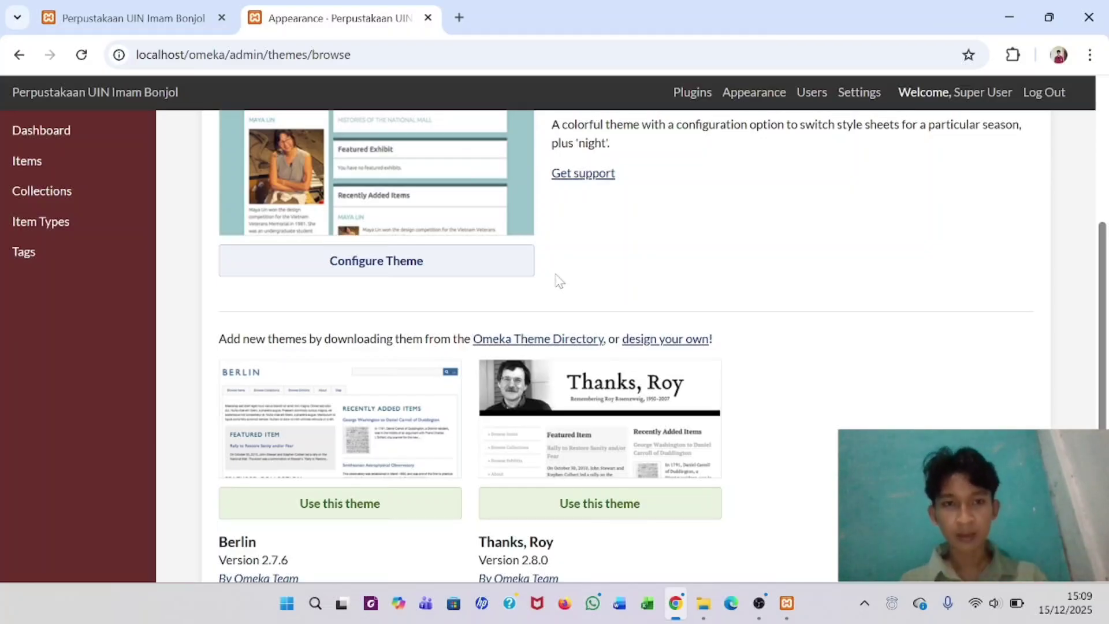
pyautogui.click(82, 55)
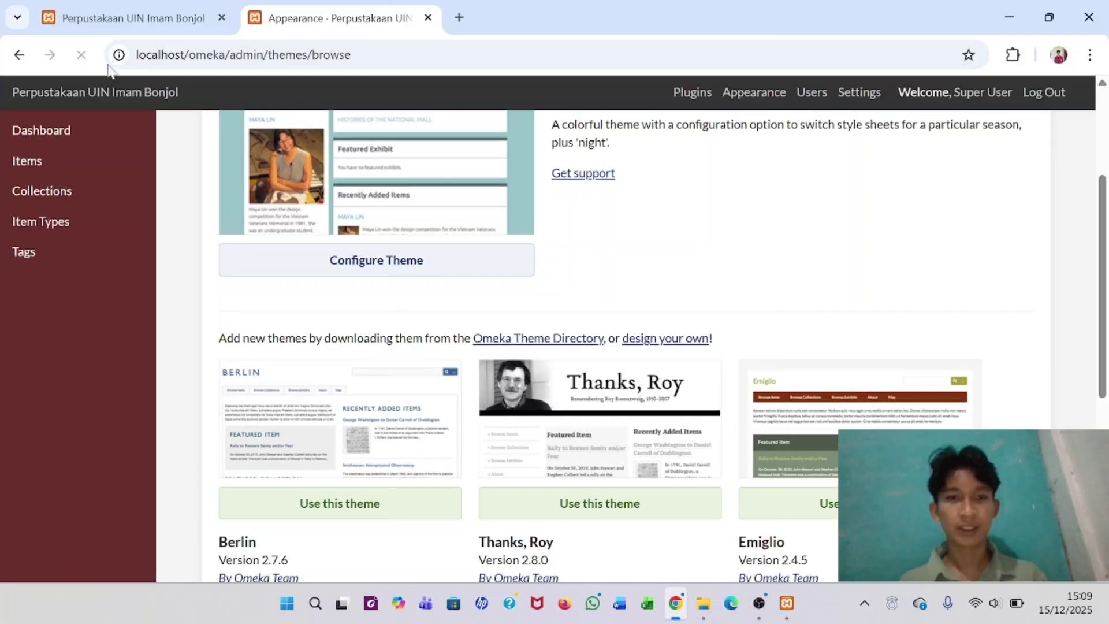
pyautogui.scroll(-2, 455, 260)
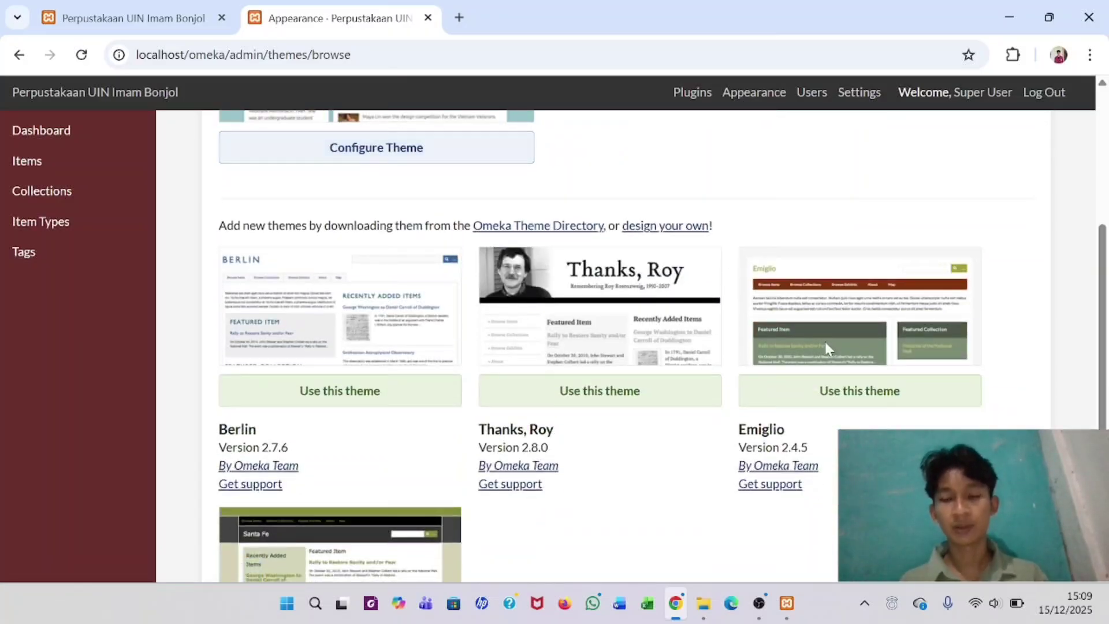
pyautogui.scroll(-2, 832, 345)
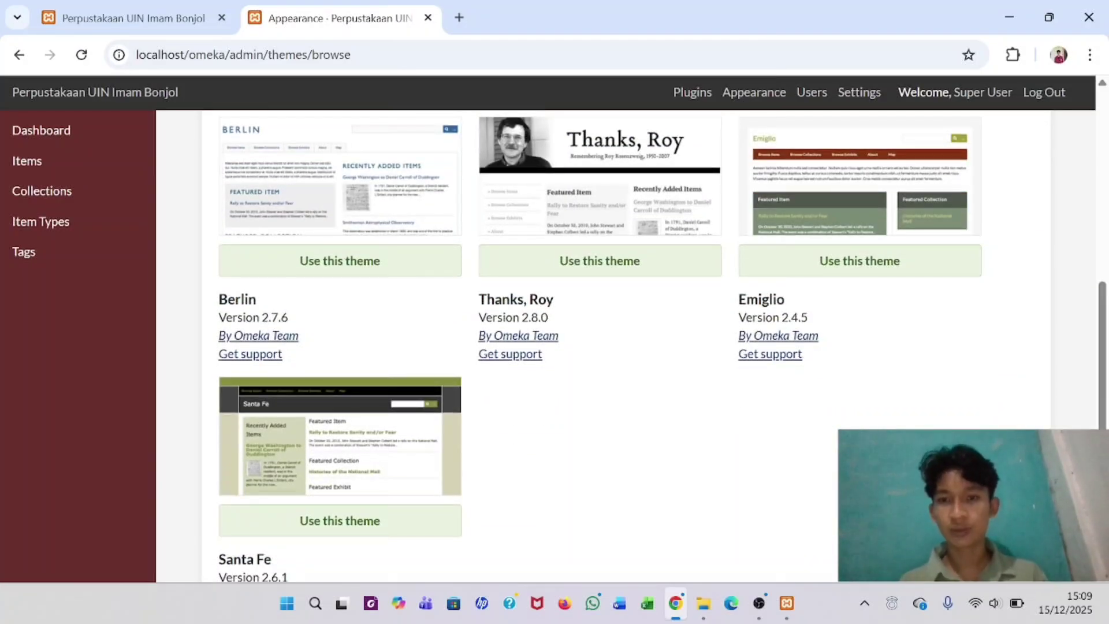
pyautogui.scroll(-2, 511, 405)
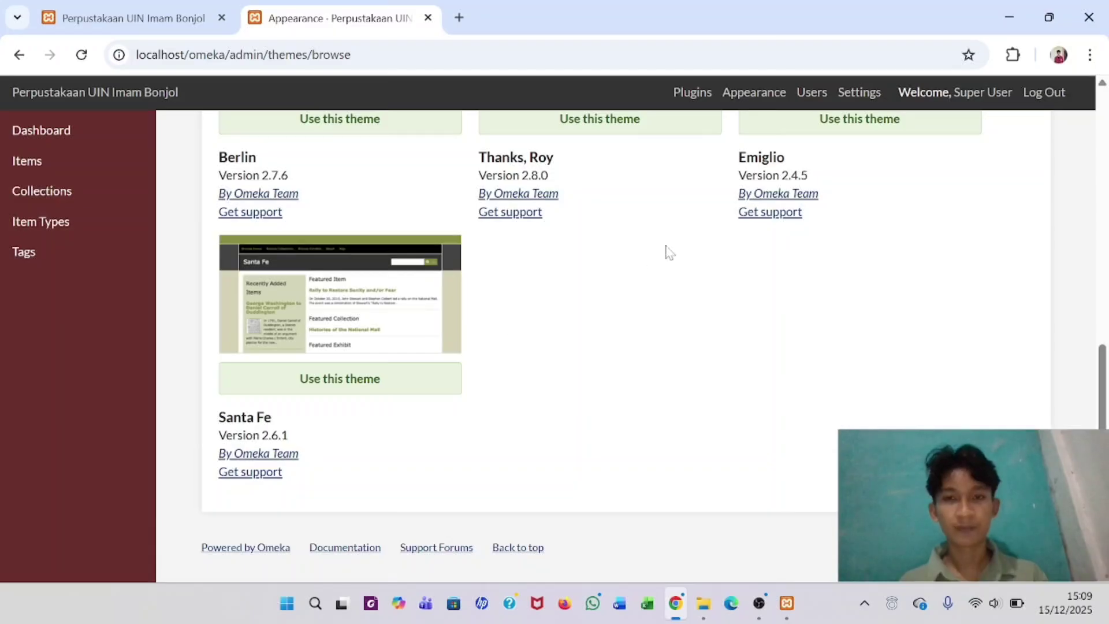
pyautogui.scroll(1, 668, 252)
pyautogui.scroll(1, 753, 294)
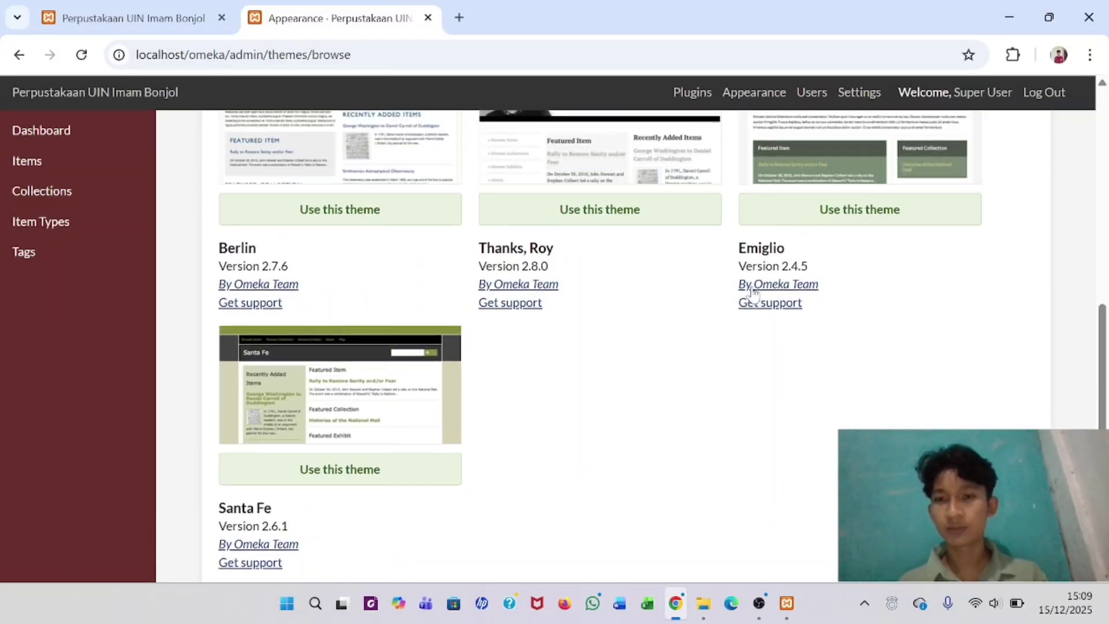
# - Make Emiglio 2.4.5 the current theme and preview its red-and-green layout on the public site
pyautogui.click(833, 216)
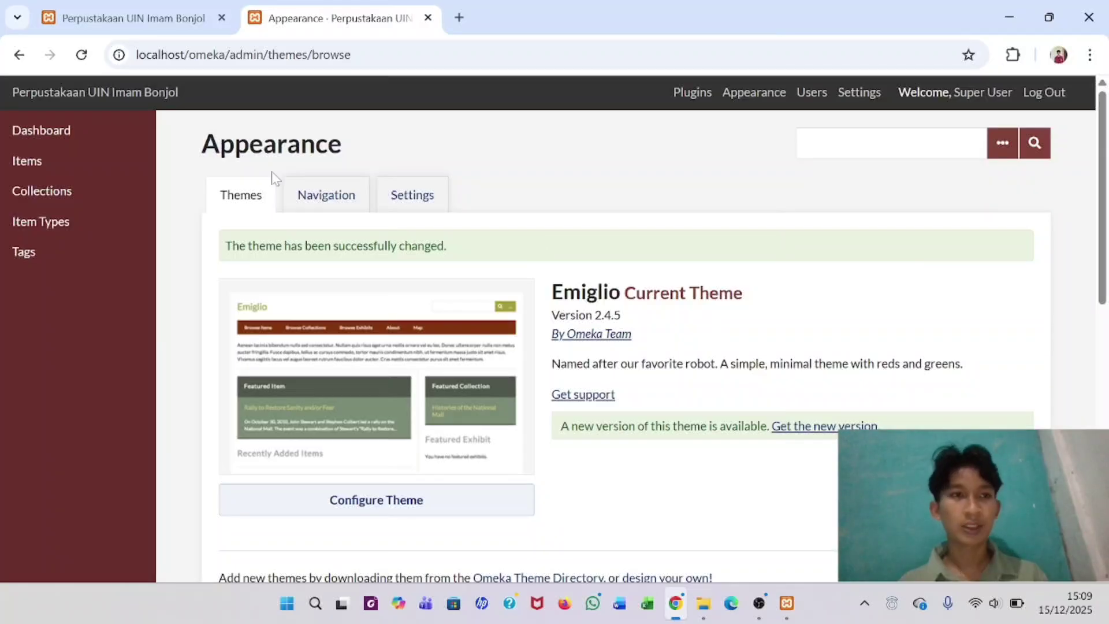
pyautogui.click(131, 8)
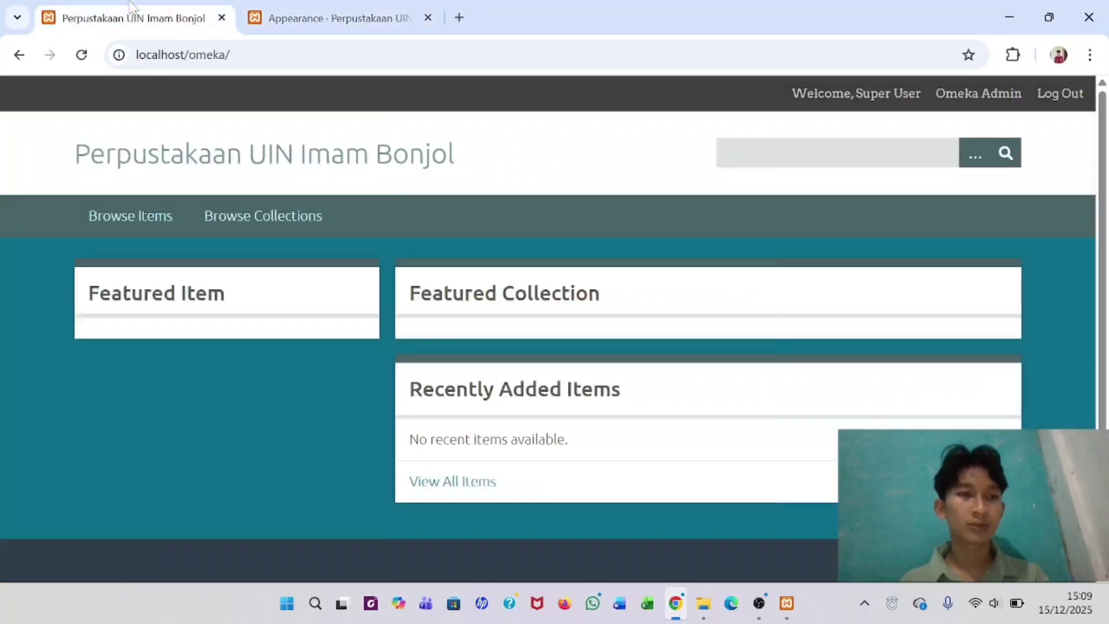
pyautogui.click(81, 55)
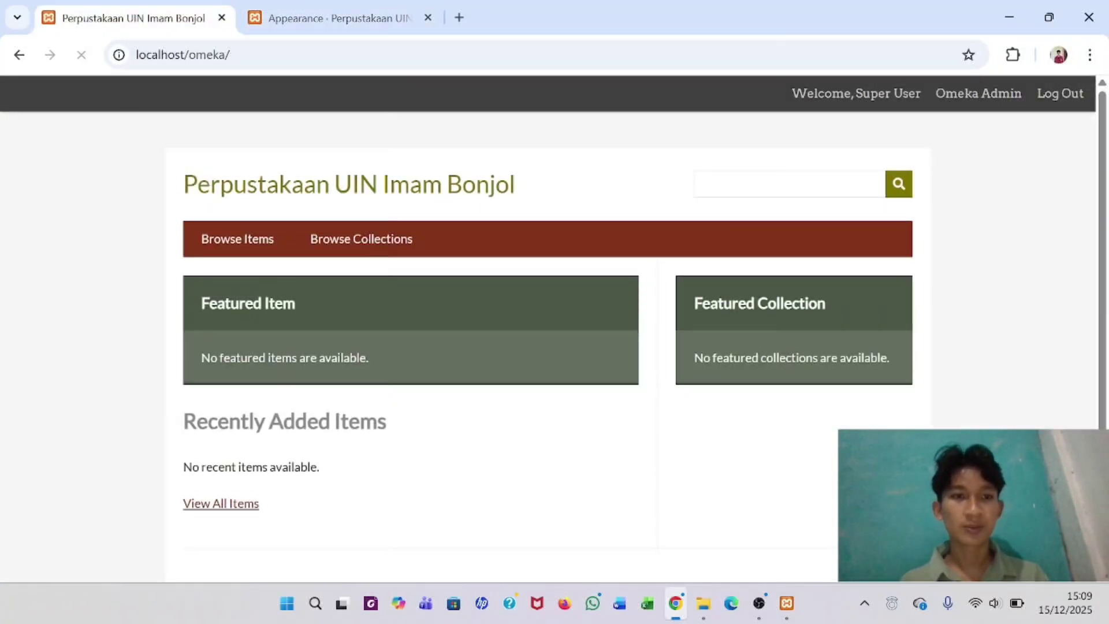
pyautogui.scroll(-3, 555, 347)
pyautogui.scroll(3, 555, 347)
pyautogui.click(330, 15)
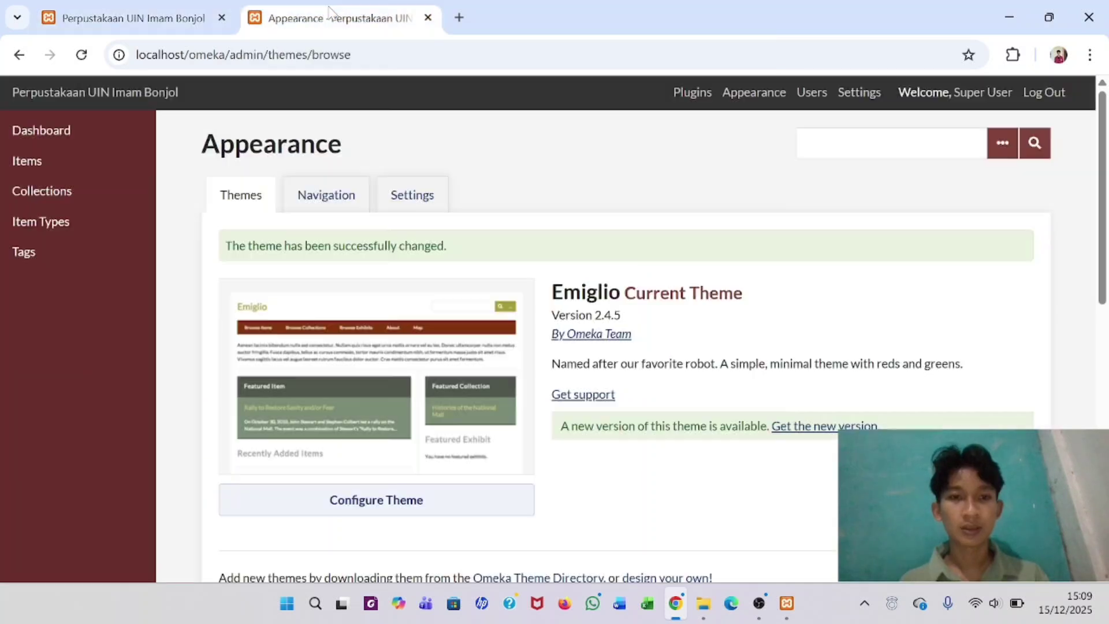
pyautogui.scroll(-10, 434, 219)
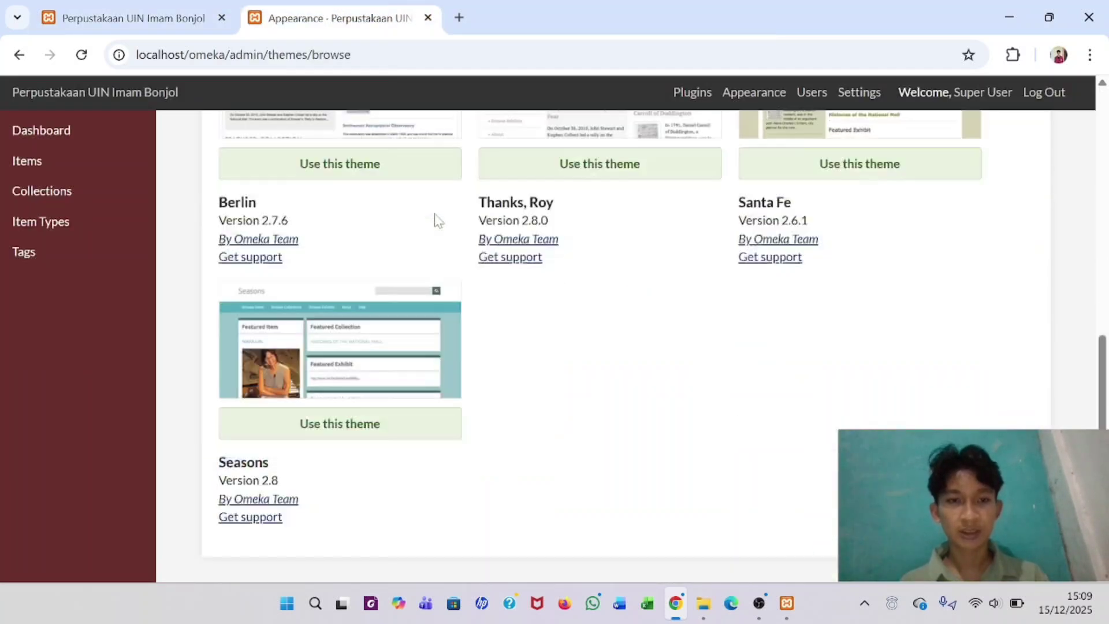
pyautogui.scroll(1, 483, 230)
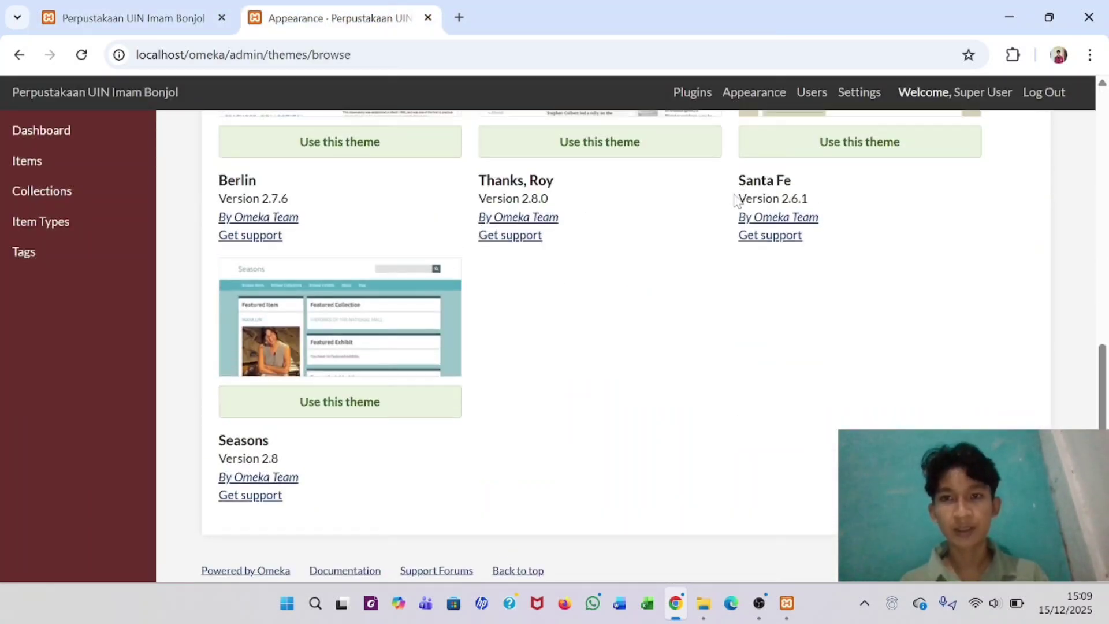
# - Activate Santa Fe 2.6.1 and reload the public homepage to preview its layout
pyautogui.click(822, 208)
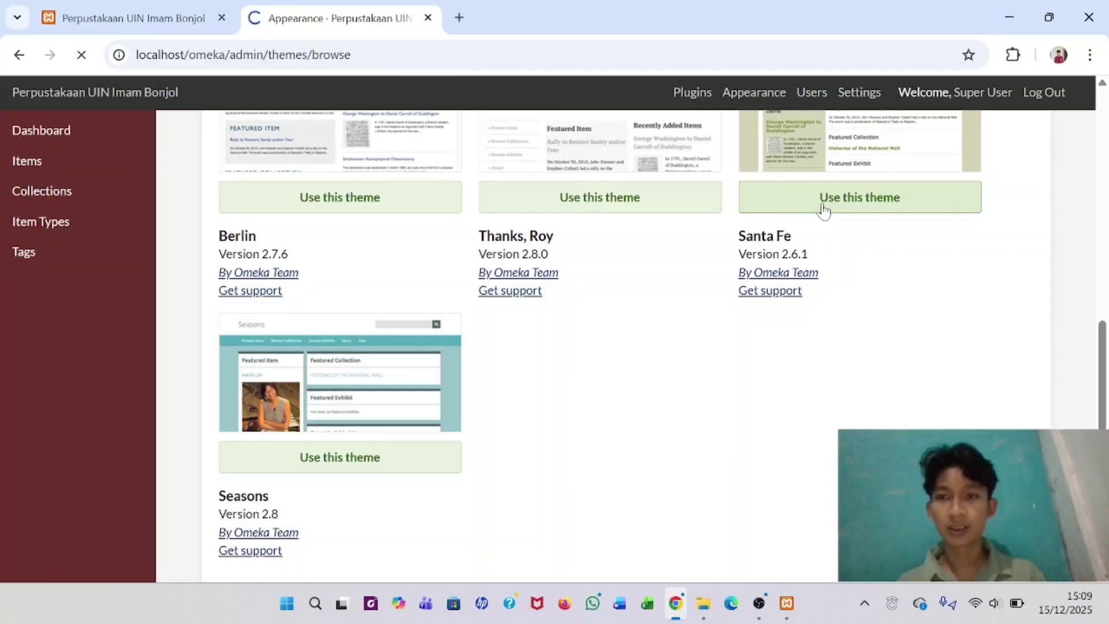
pyautogui.click(128, 6)
pyautogui.click(82, 55)
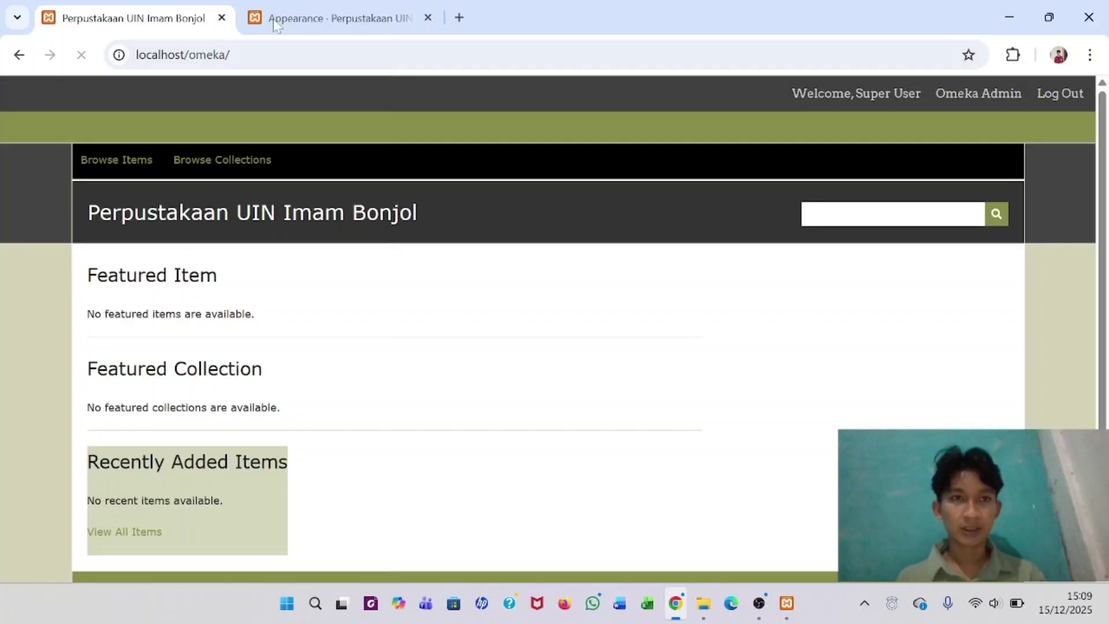
pyautogui.click(315, 20)
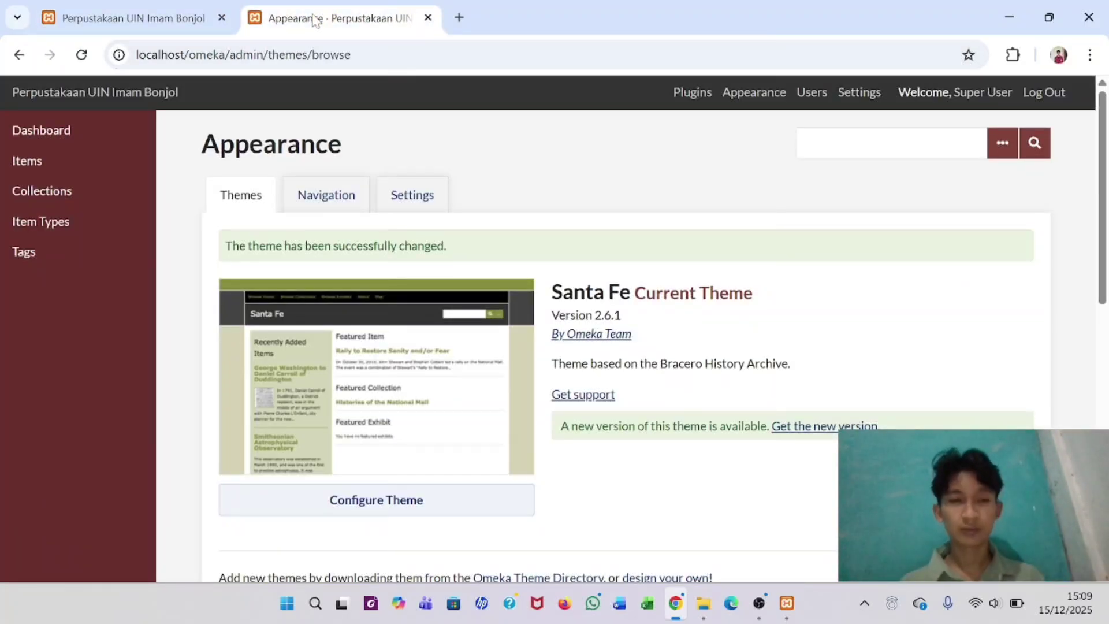
pyautogui.scroll(-10, 608, 271)
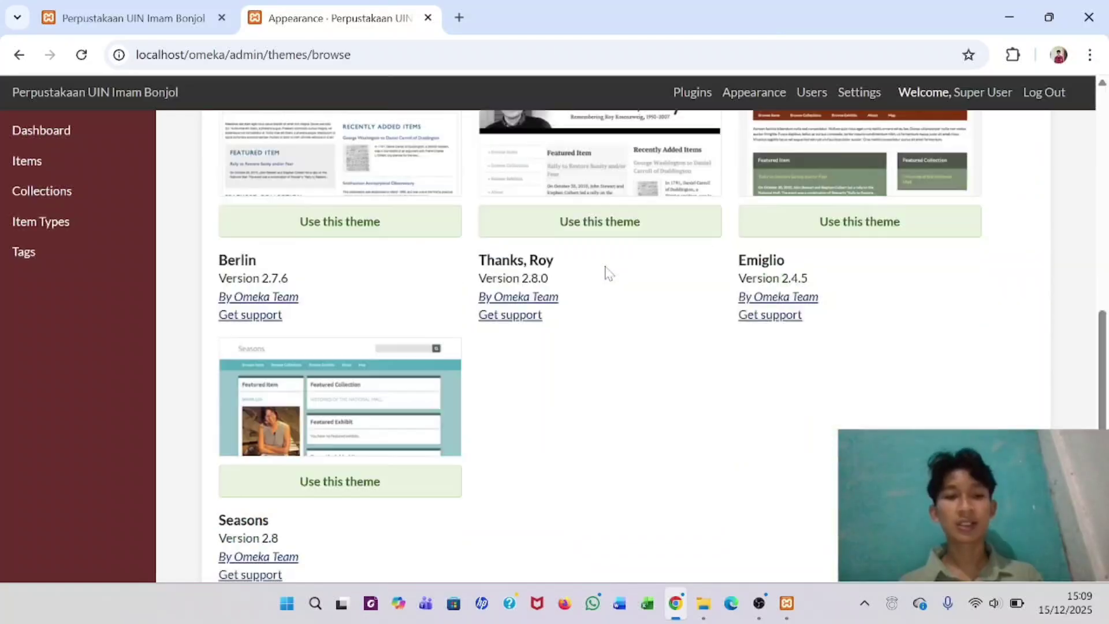
pyautogui.scroll(3, 608, 272)
pyautogui.scroll(2, 608, 271)
pyautogui.scroll(-5, 606, 272)
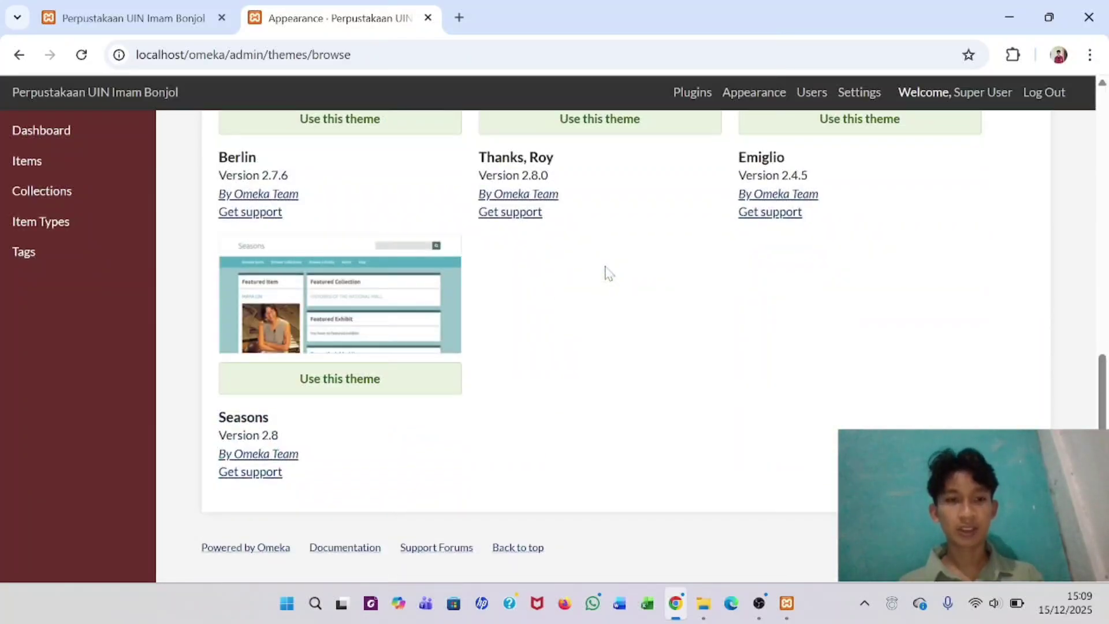
pyautogui.scroll(4, 502, 228)
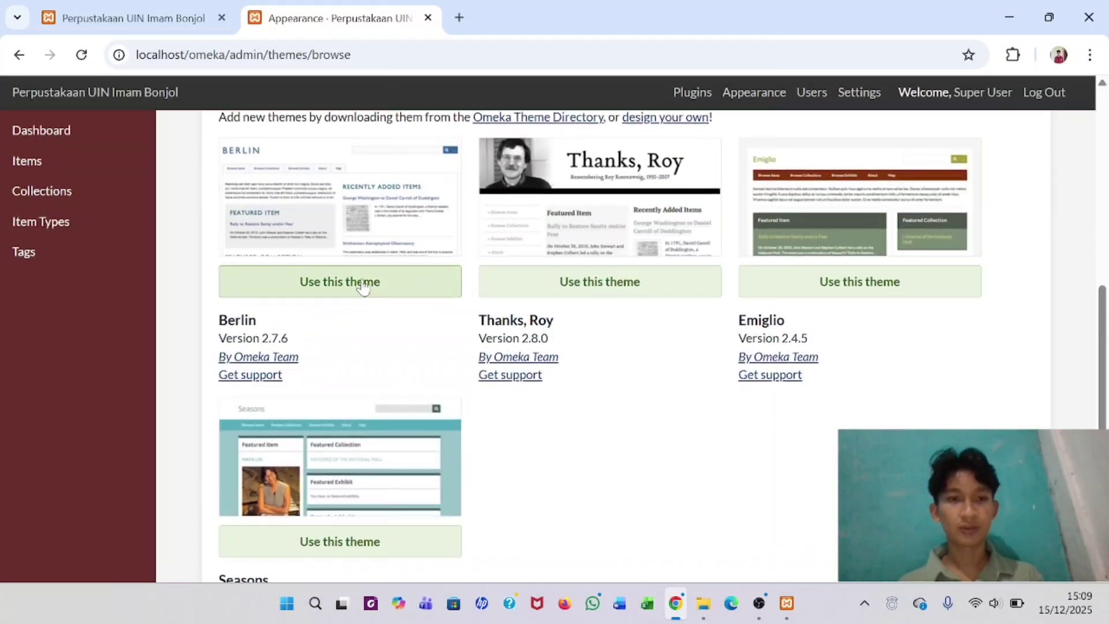
# - Activate the Berlin 2.7.6 theme and open its Configure Theme page
pyautogui.click(363, 283)
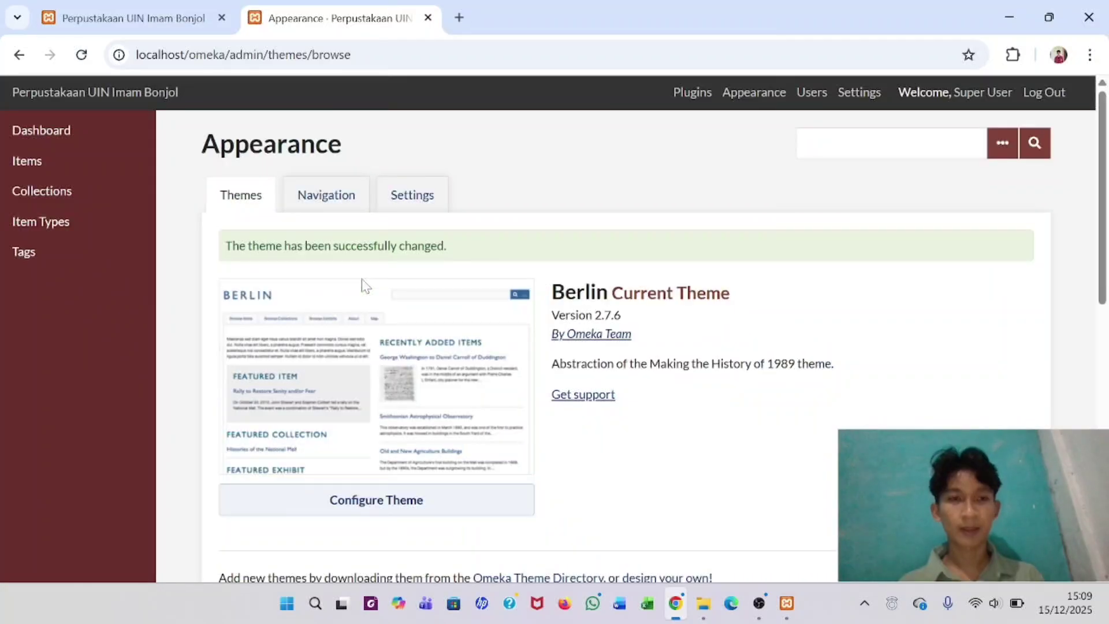
pyautogui.scroll(-2, 364, 287)
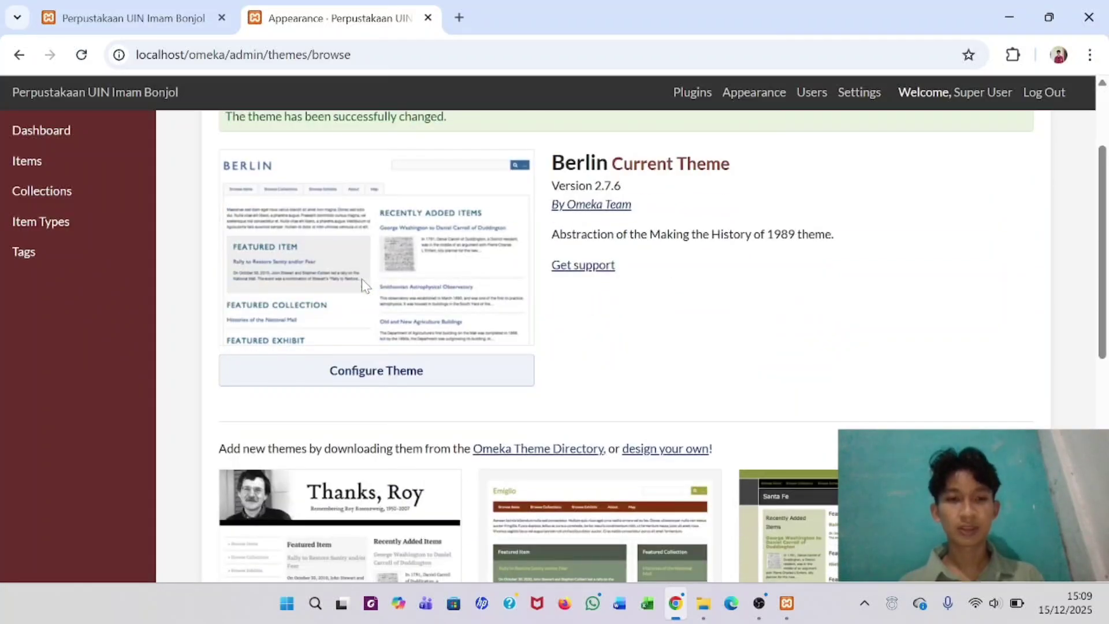
pyautogui.scroll(2, 364, 287)
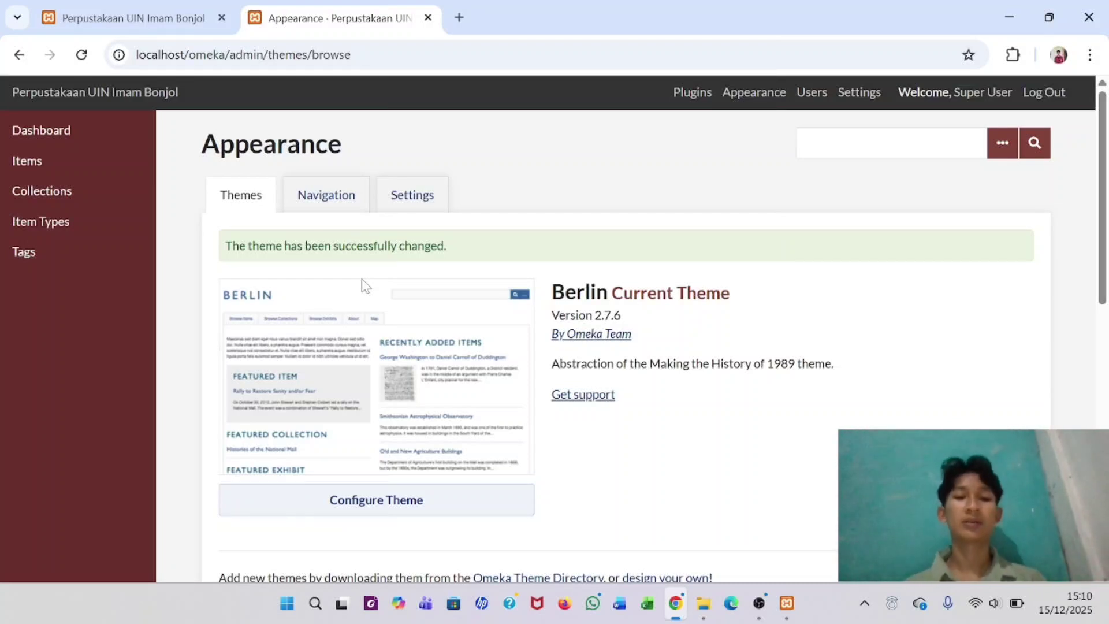
pyautogui.click(410, 511)
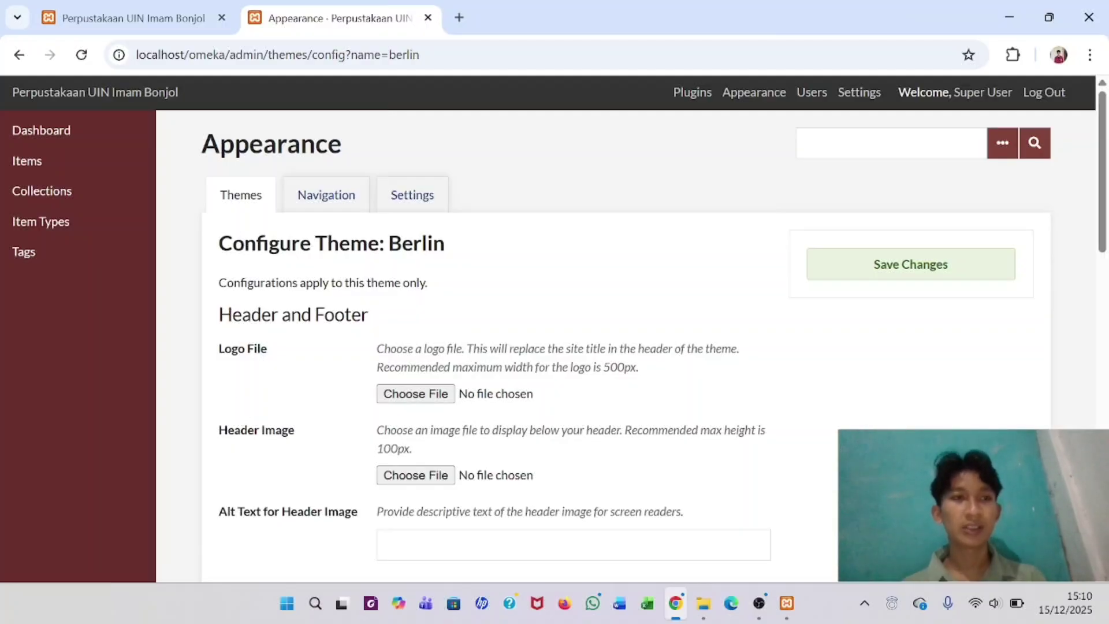
pyautogui.click(148, 17)
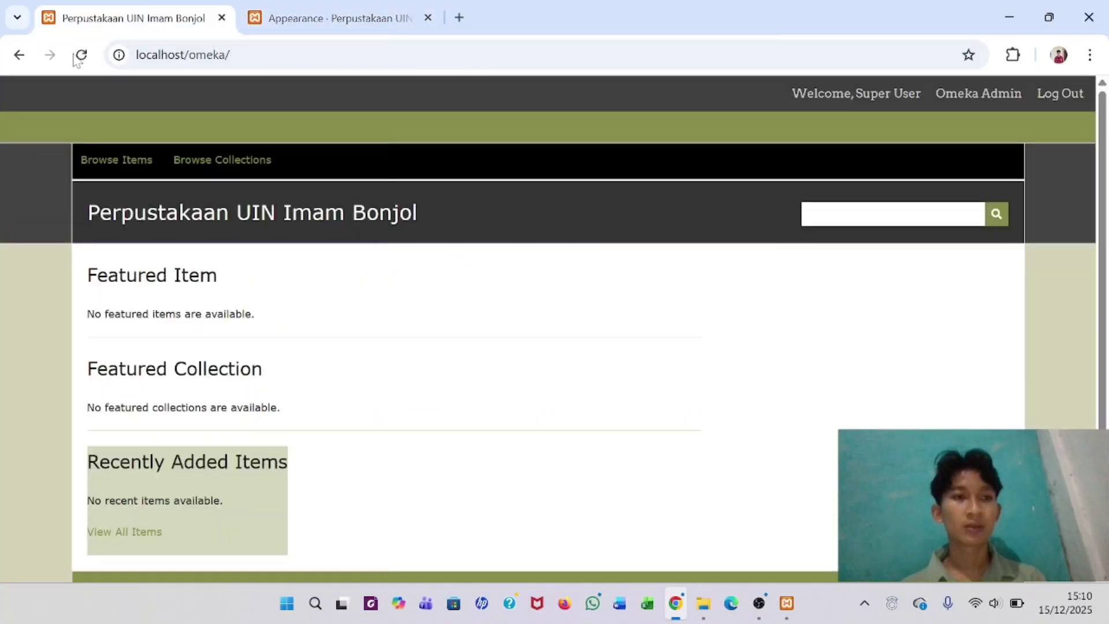
pyautogui.click(75, 57)
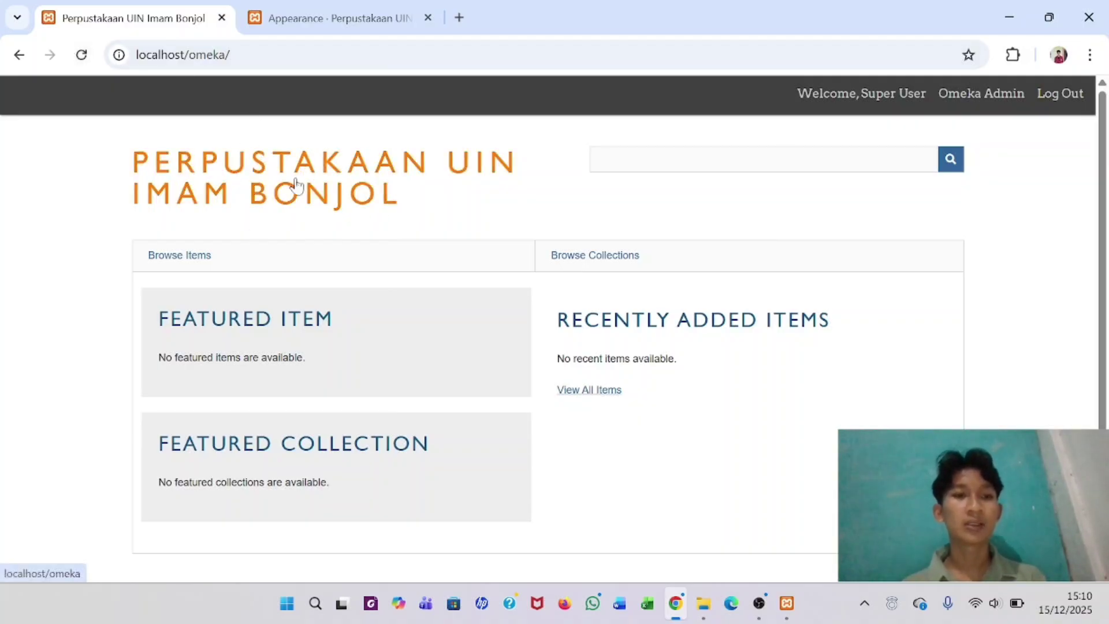
pyautogui.click(283, 9)
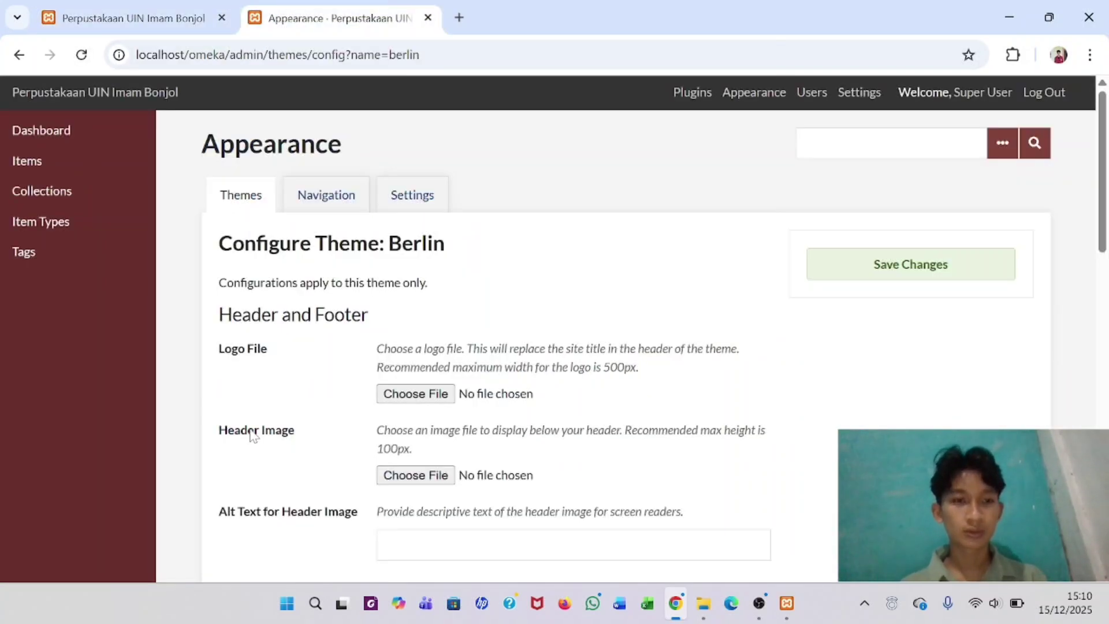
pyautogui.click(148, 12)
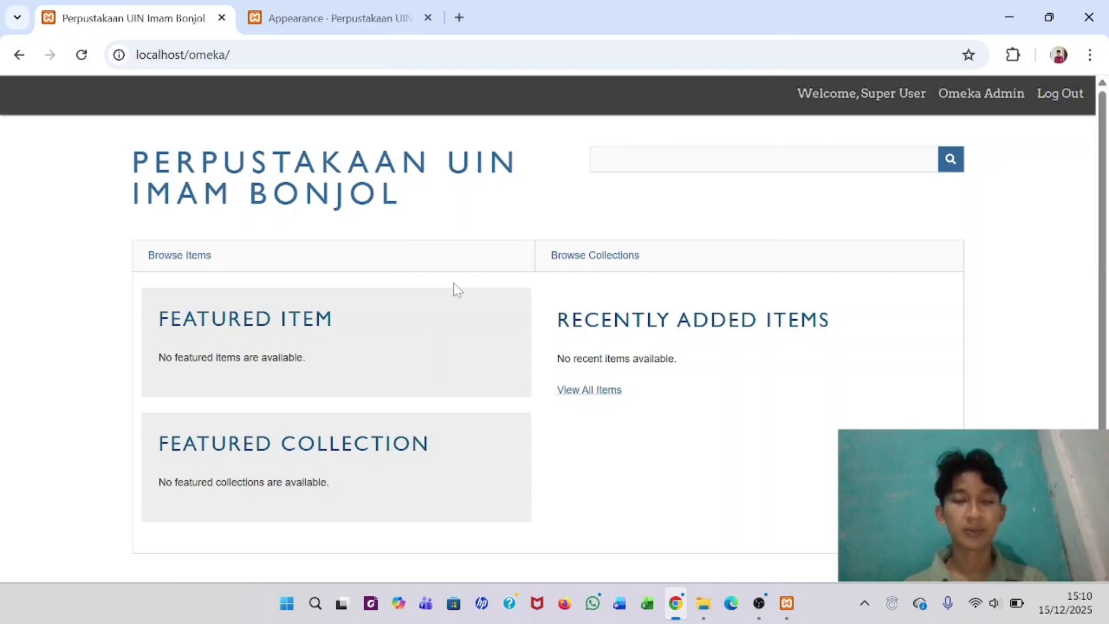
pyautogui.click(332, 18)
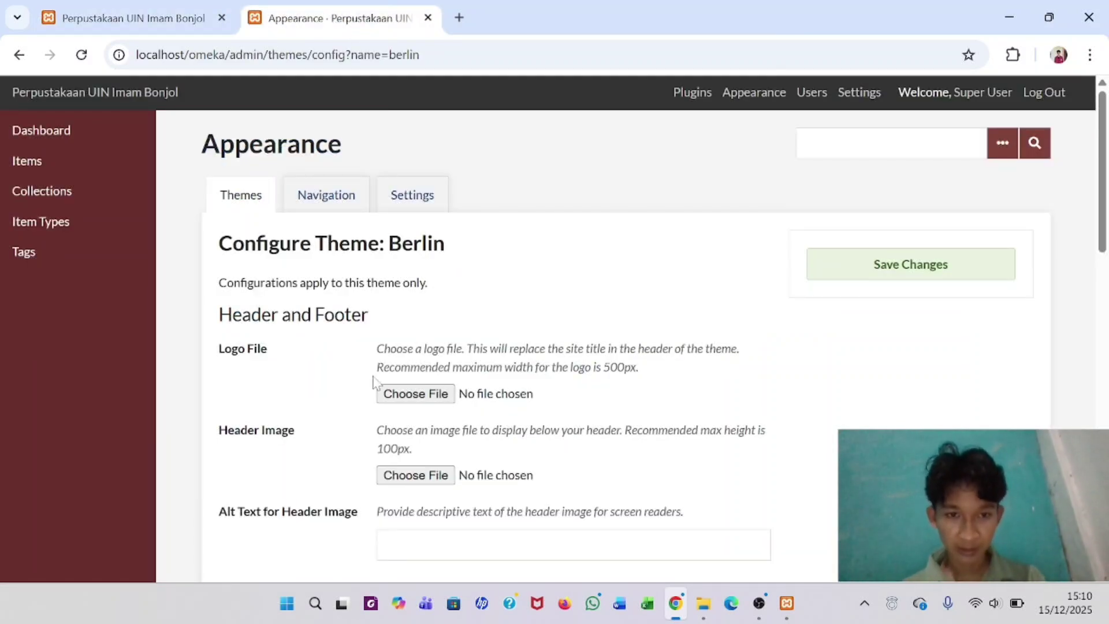
# - Browse for a logo file via D: > Bahan Latihan Penggunaan Omeka Classic > Header_logo
pyautogui.click(418, 399)
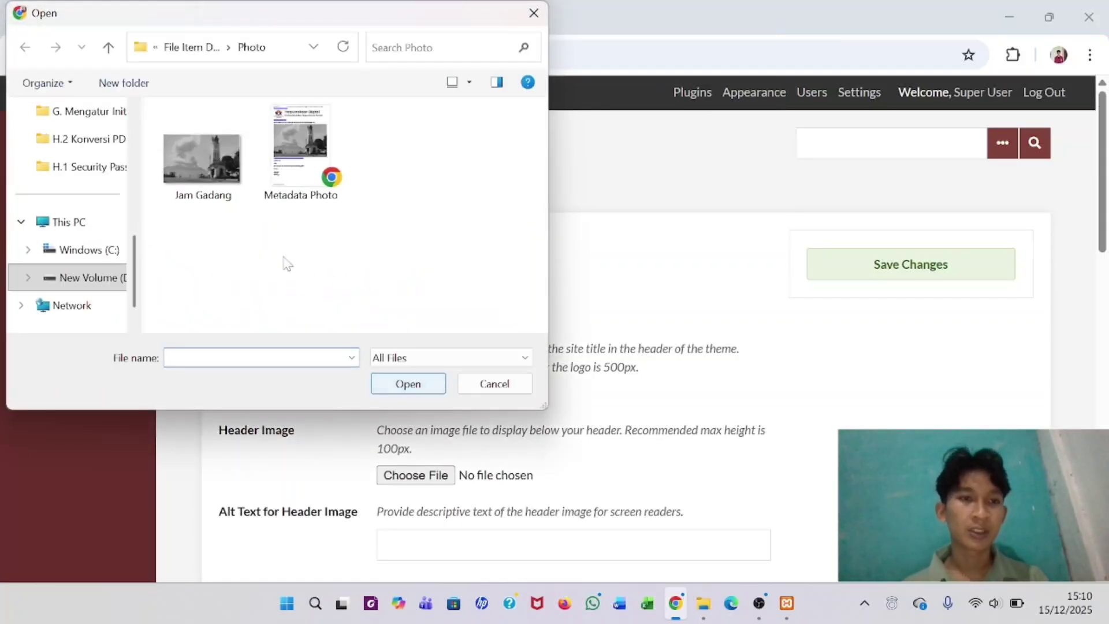
pyautogui.click(80, 279)
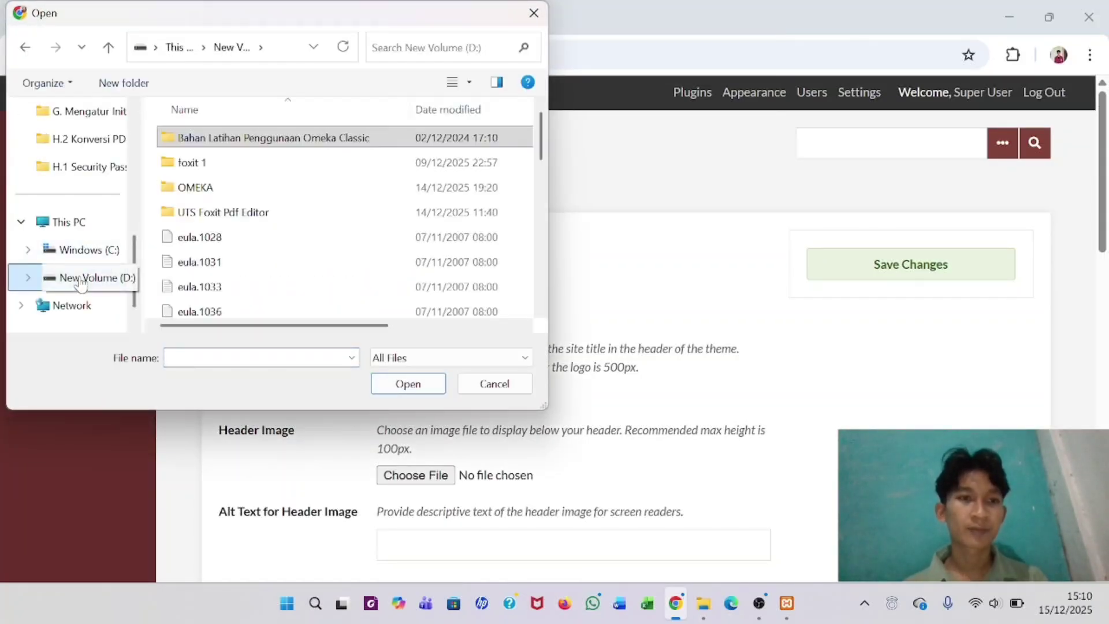
pyautogui.doubleClick(260, 139)
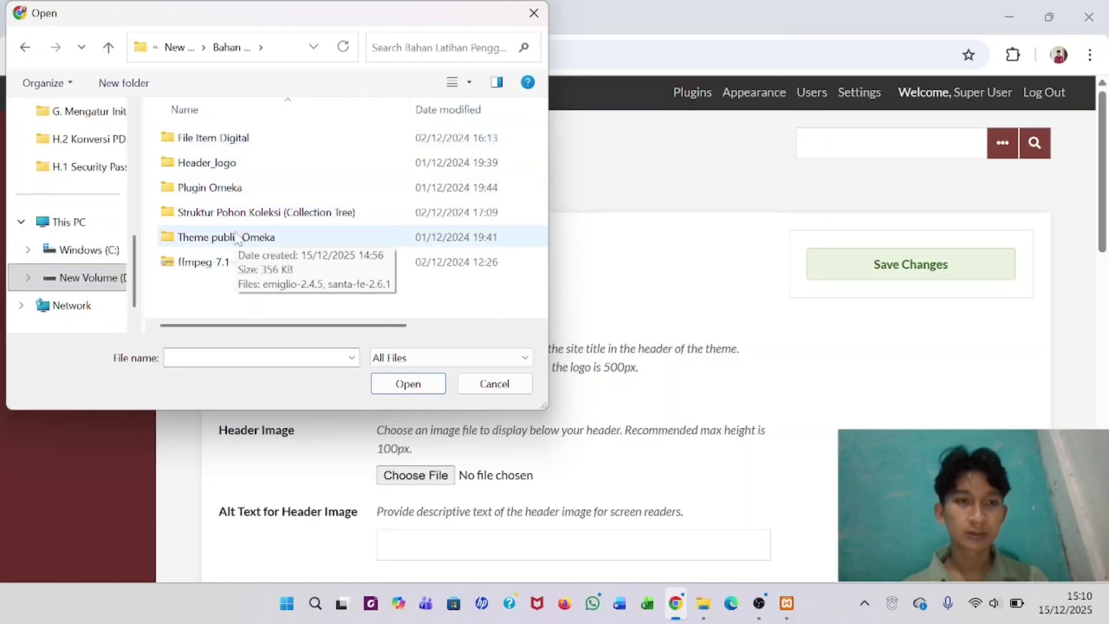
pyautogui.doubleClick(238, 164)
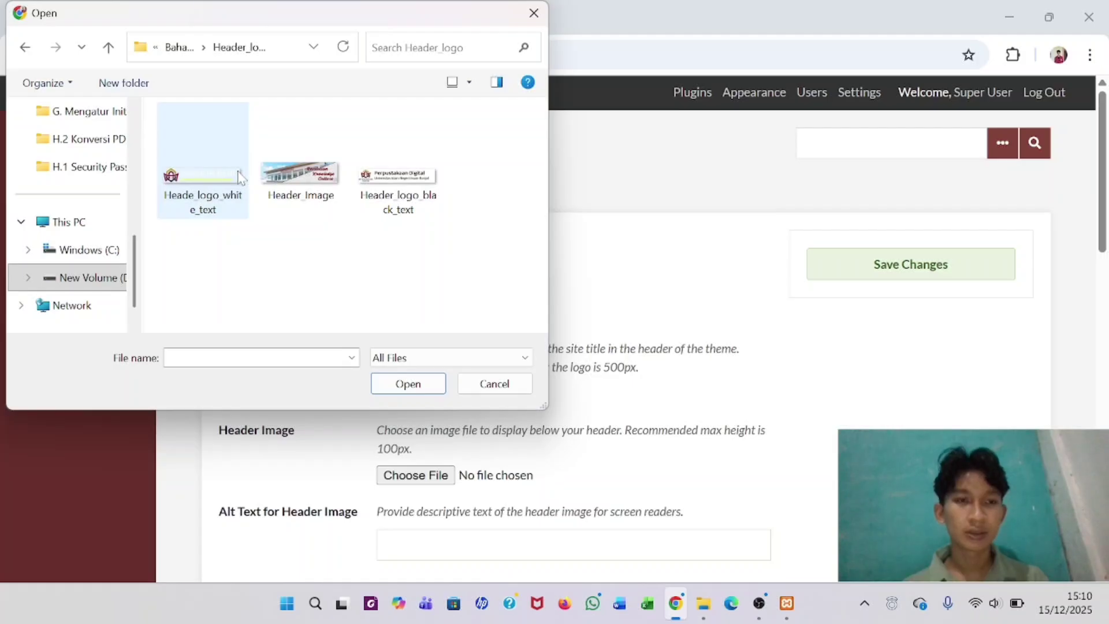
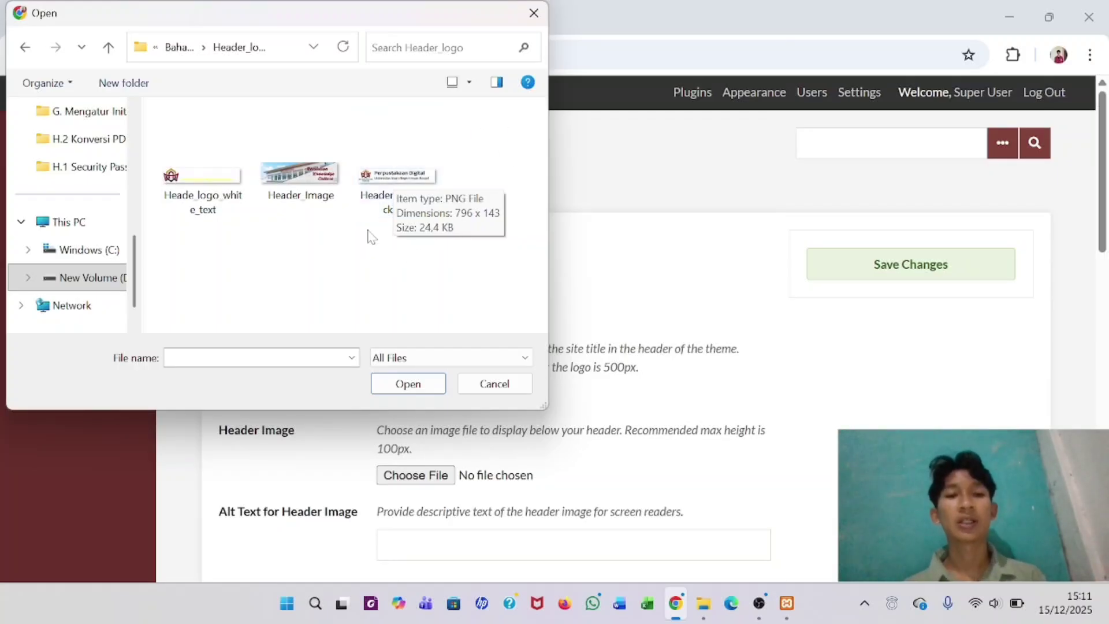
# - Upload Header_logo_black_text.png as the Berlin logo and Header_Image.png as its header image, then save
pyautogui.click(406, 179)
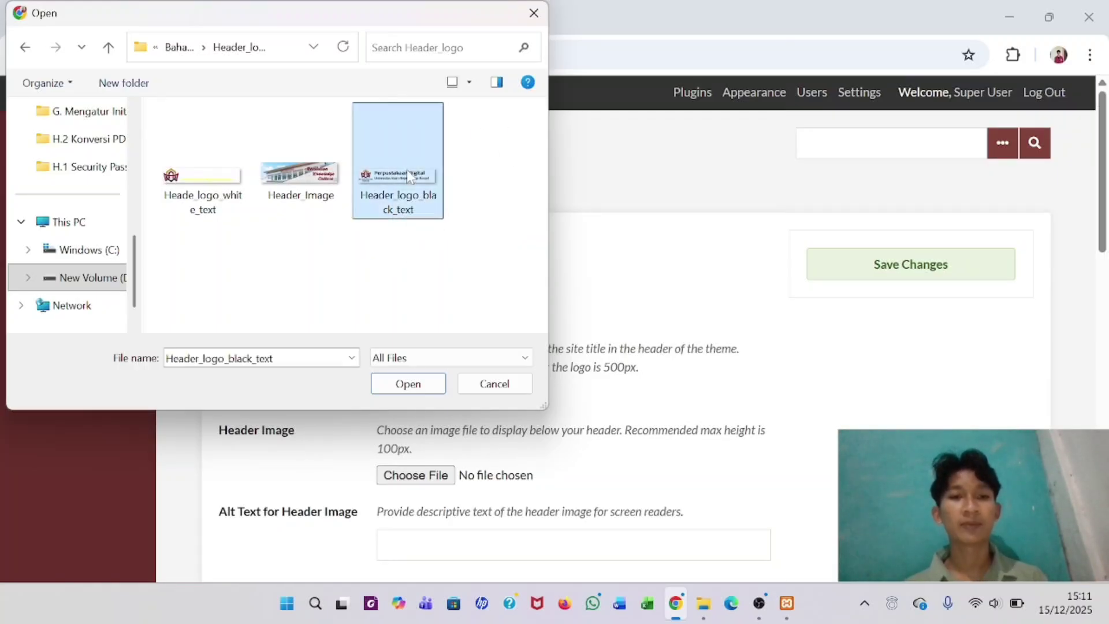
pyautogui.click(408, 384)
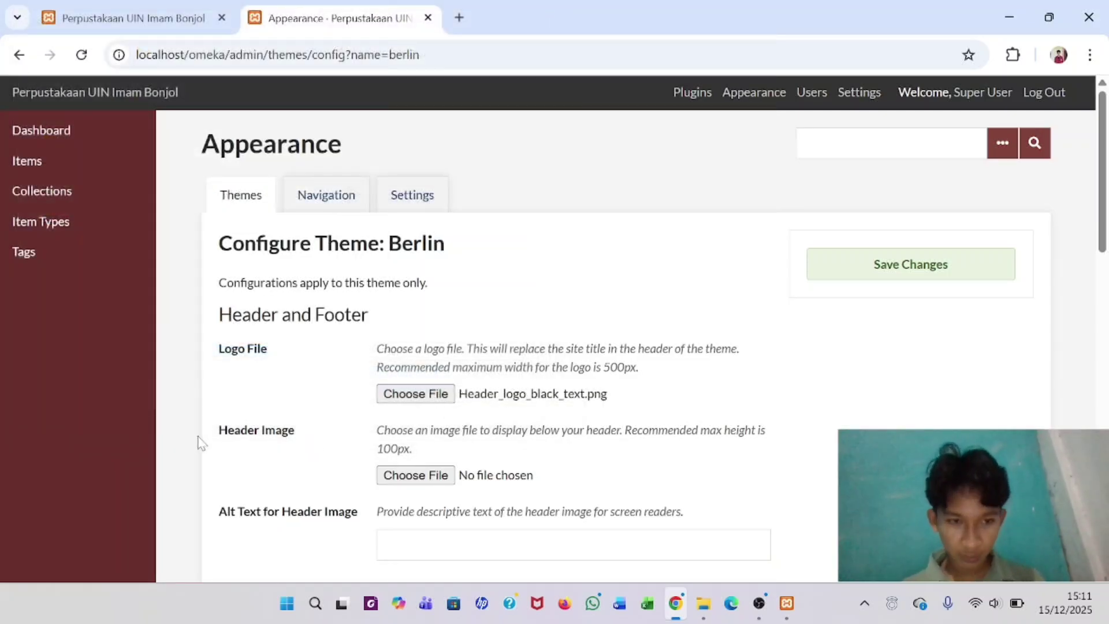
pyautogui.click(389, 469)
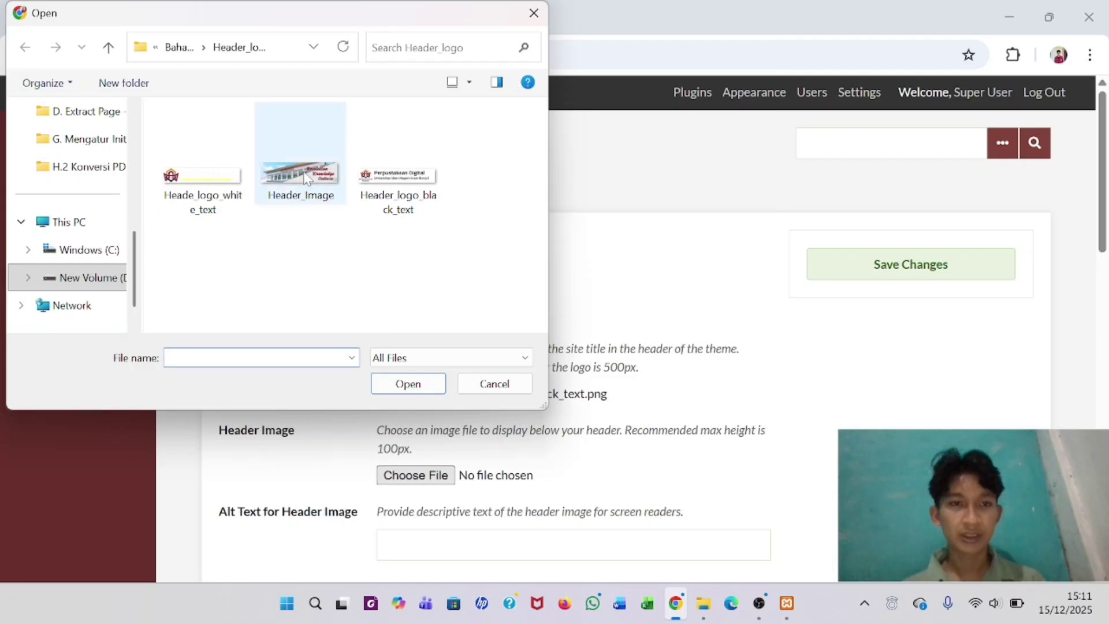
pyautogui.click(295, 184)
pyautogui.click(407, 384)
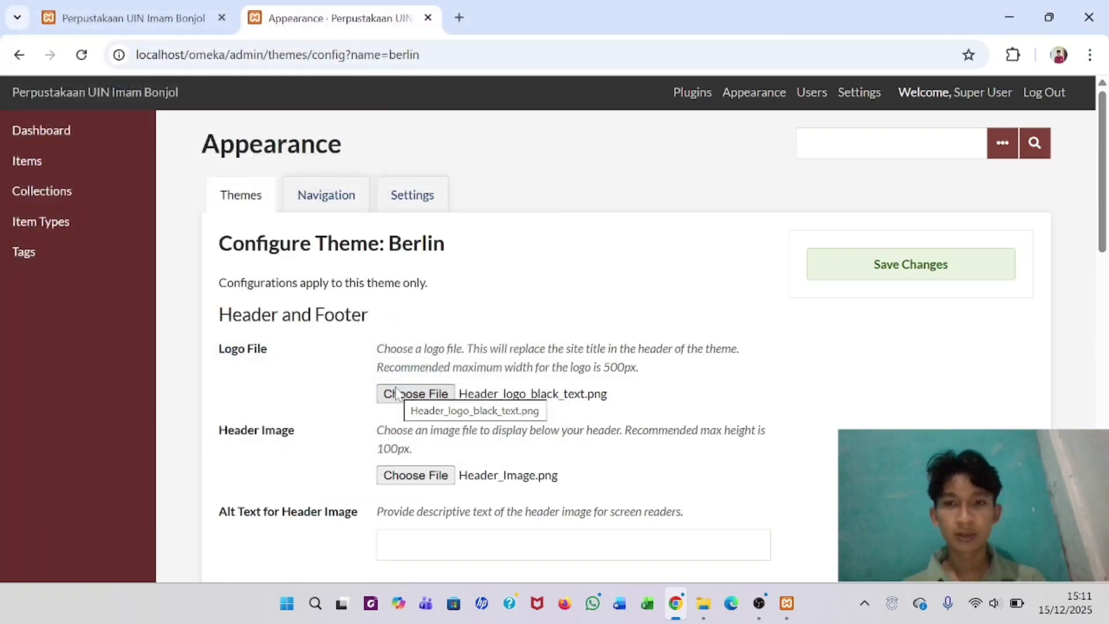
pyautogui.click(910, 276)
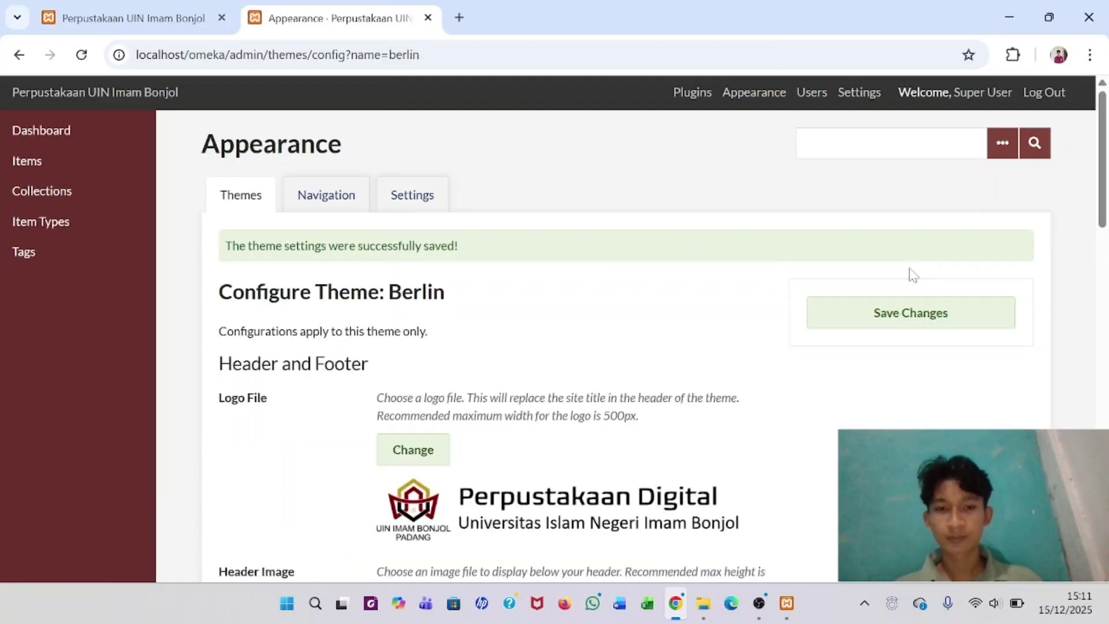
# - Scroll the saved Berlin configuration to check the Perpustakaan Digital logo and header previews
pyautogui.scroll(-5, 729, 369)
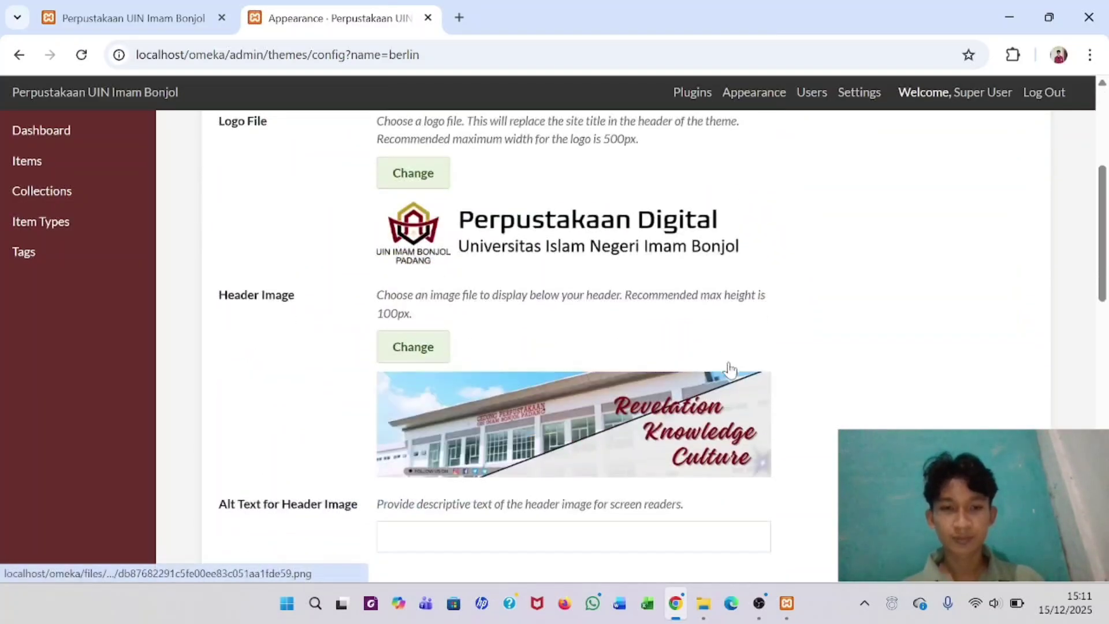
pyautogui.scroll(5, 730, 369)
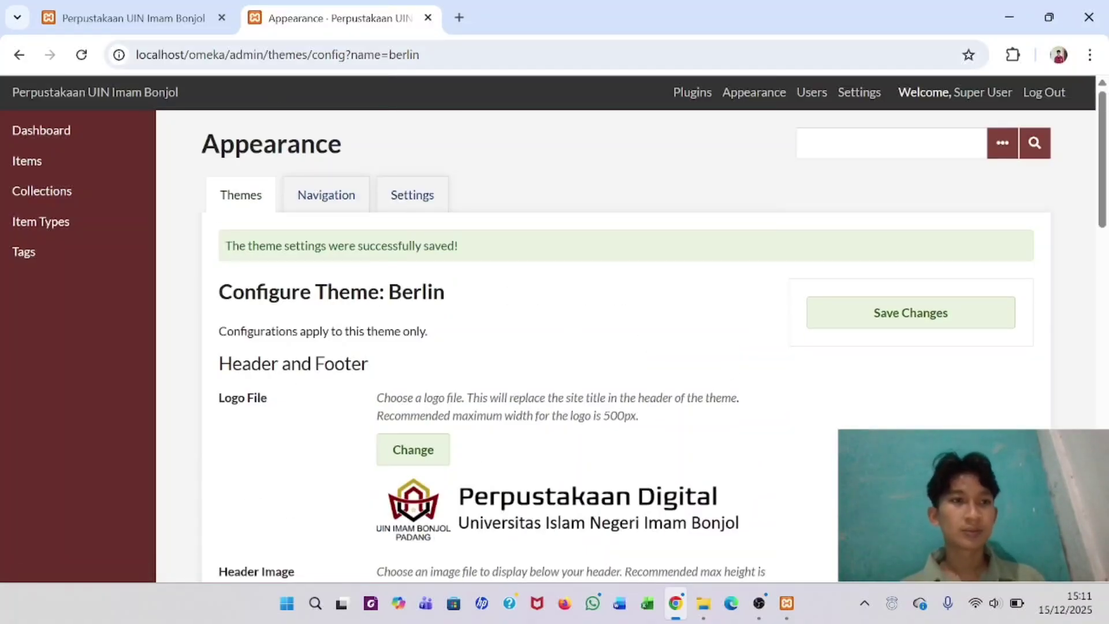
pyautogui.click(119, 15)
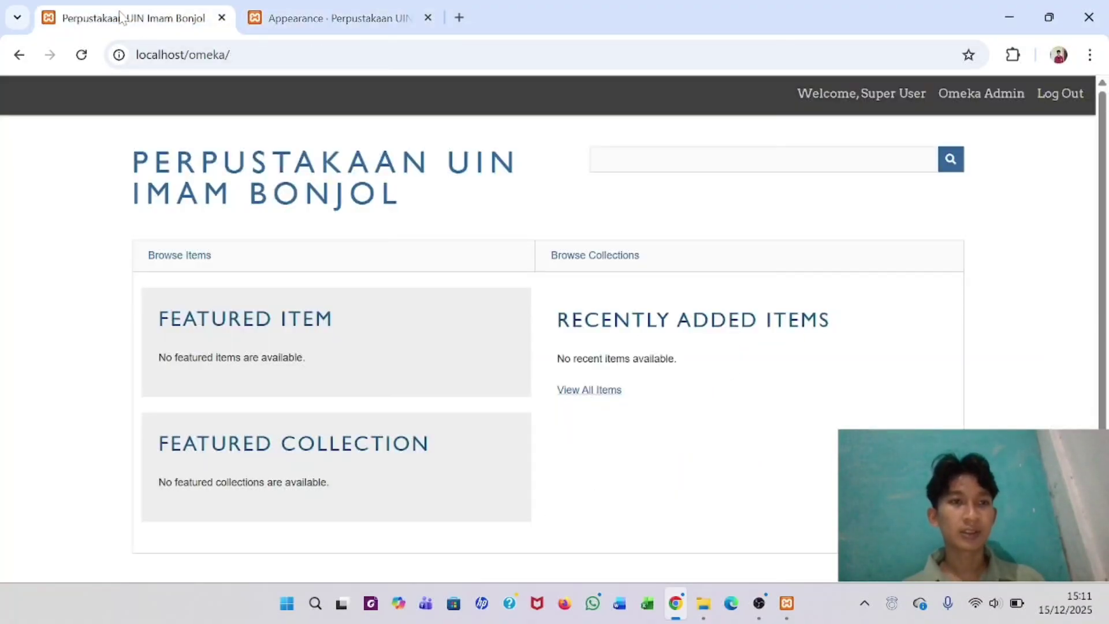
pyautogui.click(79, 56)
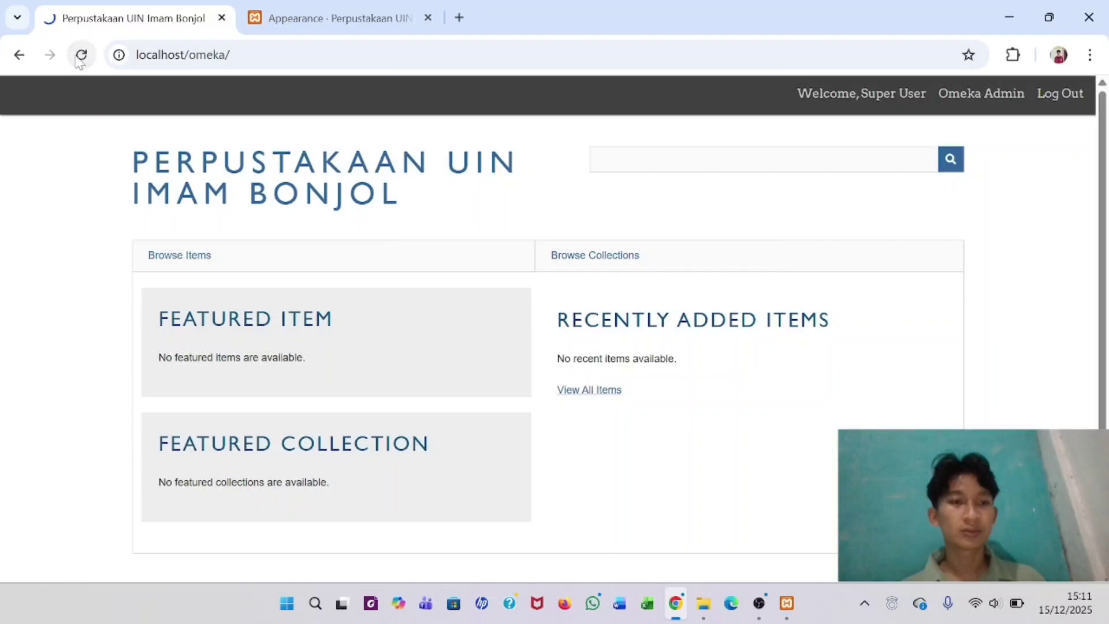
pyautogui.scroll(-2, 397, 359)
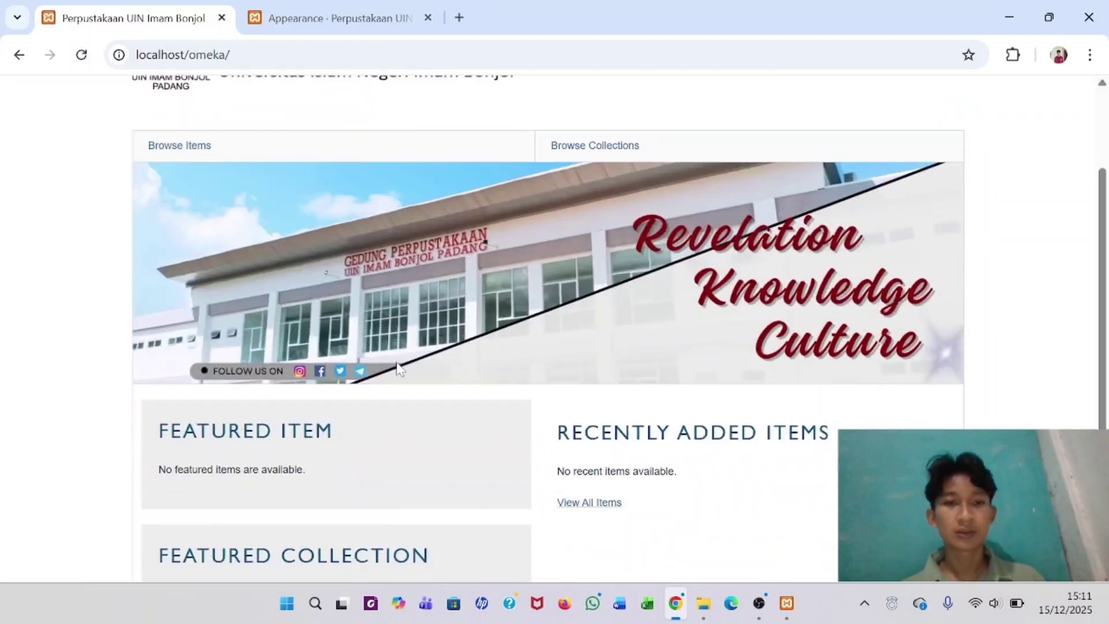
pyautogui.scroll(2, 396, 359)
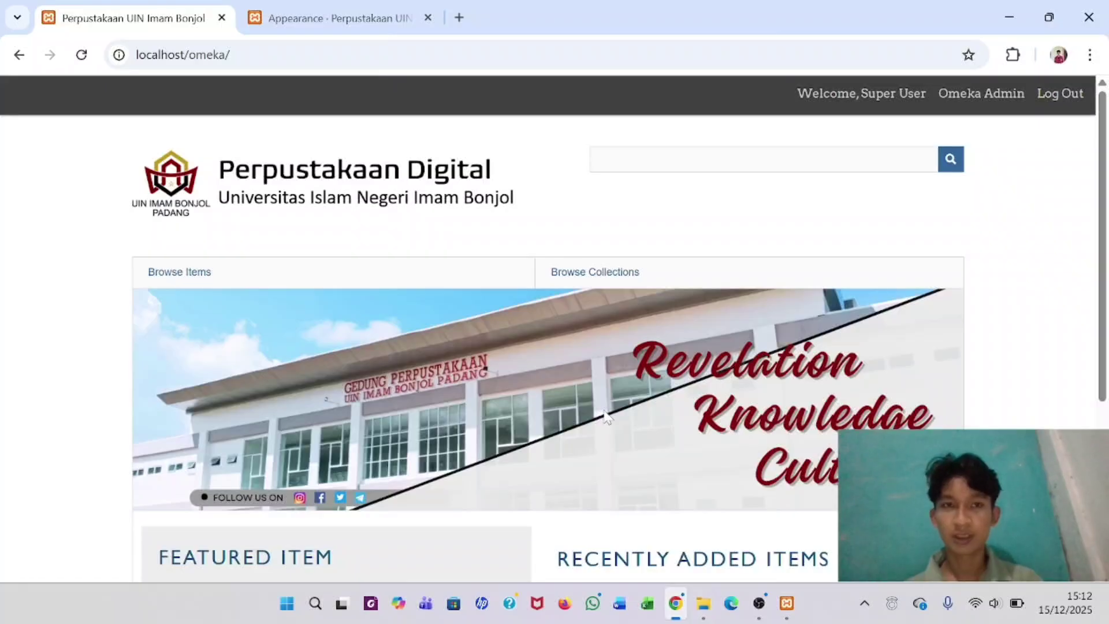
pyautogui.click(318, 8)
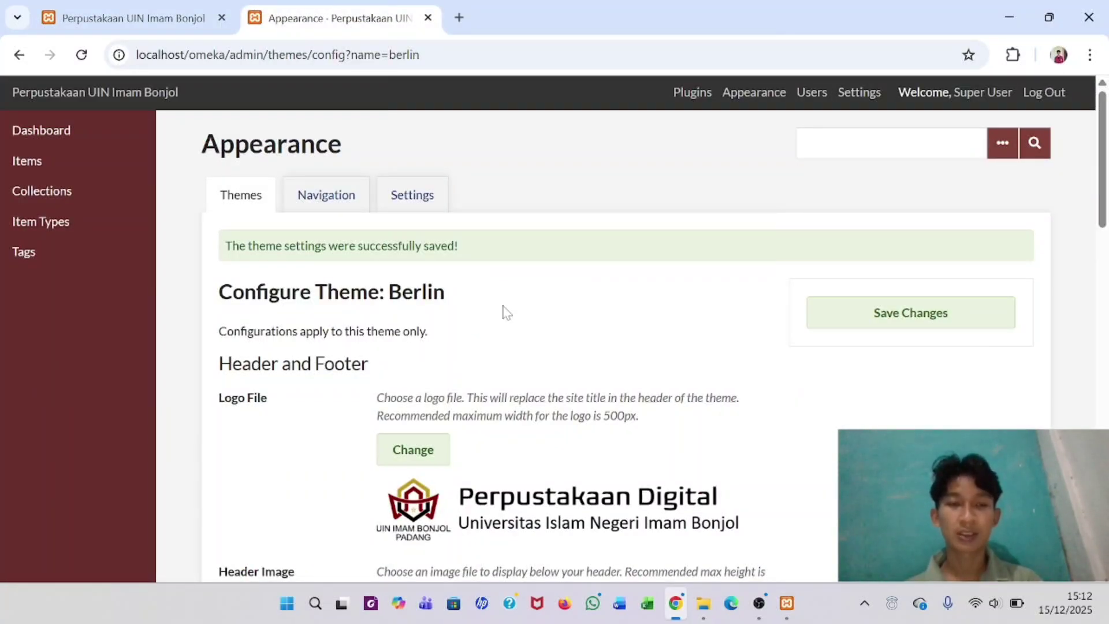
# - Open the admin Plugins page and review COinS, Exhibit Builder and Simple Pages, none installed
pyautogui.scroll(-2, 503, 312)
pyautogui.scroll(2, 503, 312)
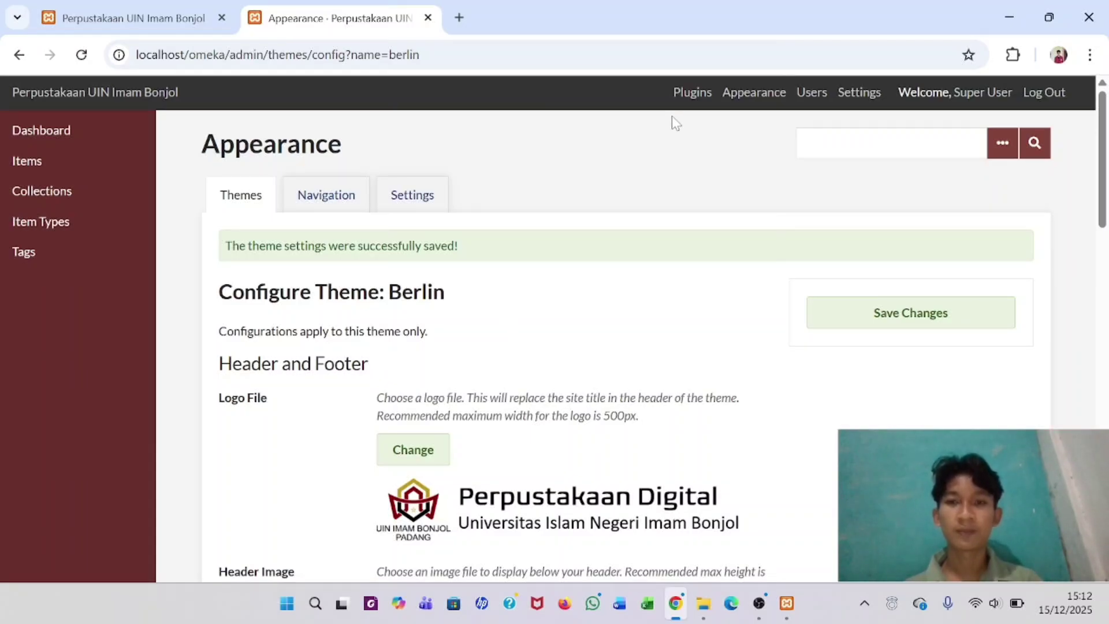
pyautogui.click(690, 96)
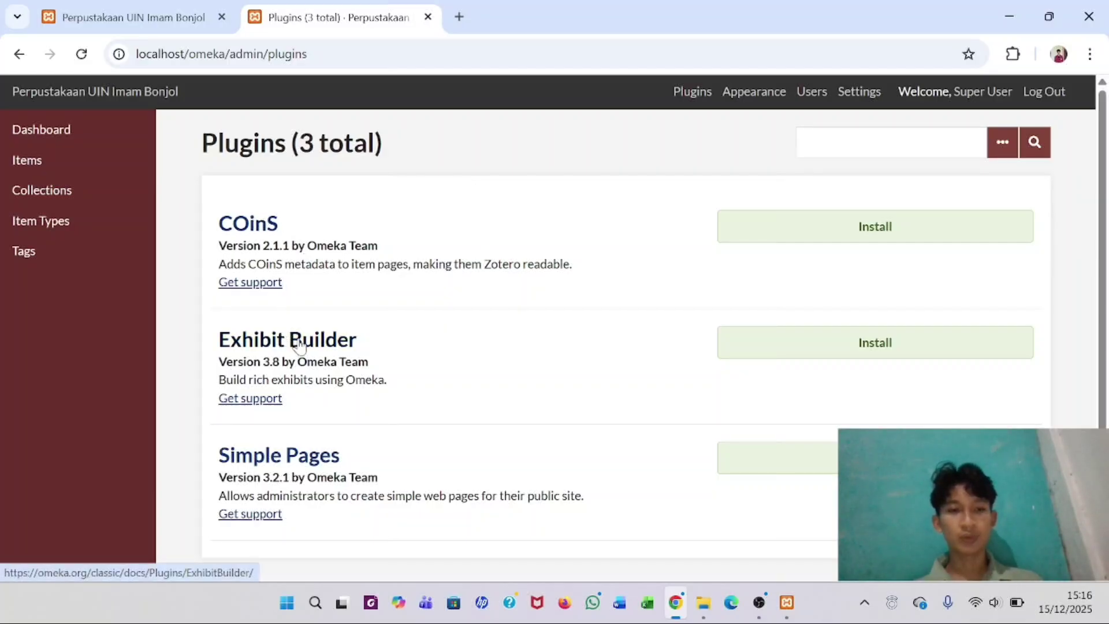
pyautogui.scroll(-2, 304, 462)
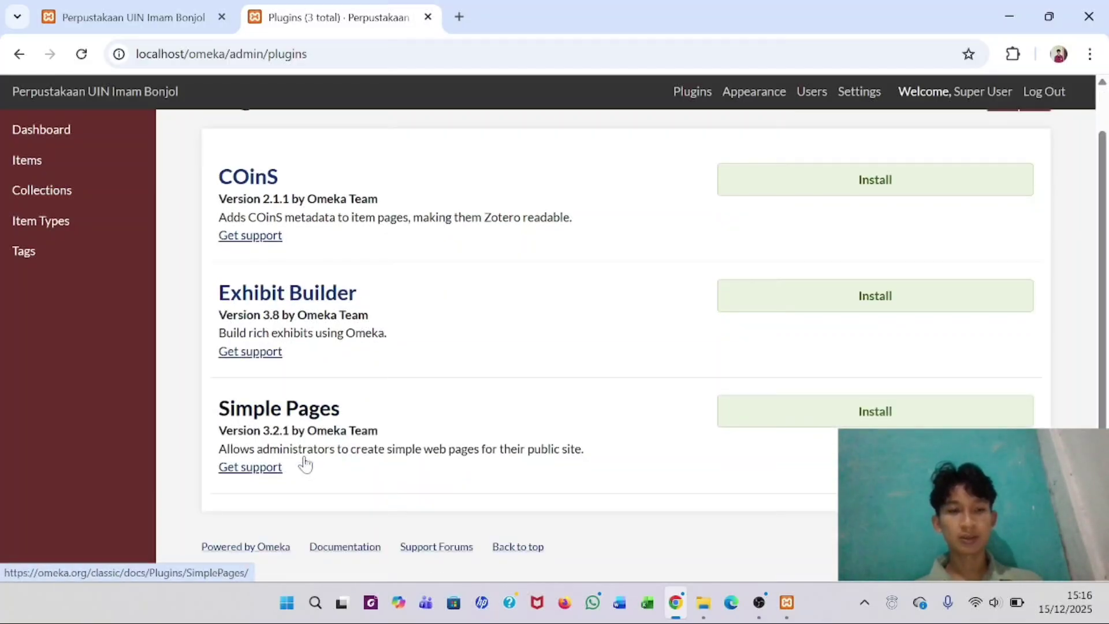
pyautogui.scroll(2, 305, 462)
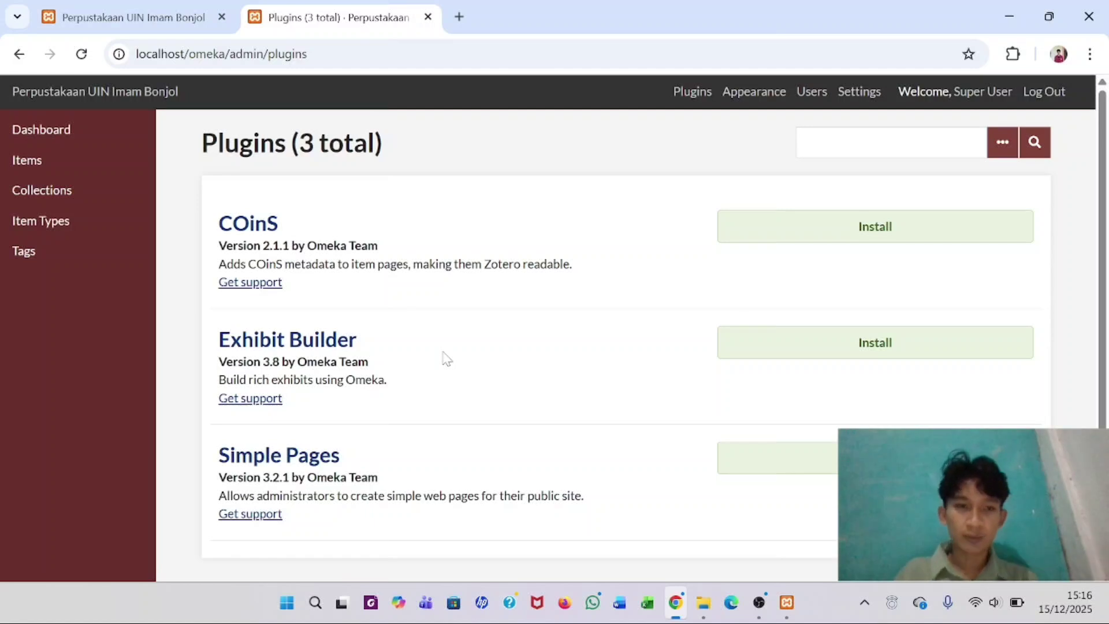
pyautogui.scroll(-1, 446, 359)
pyautogui.scroll(1, 446, 359)
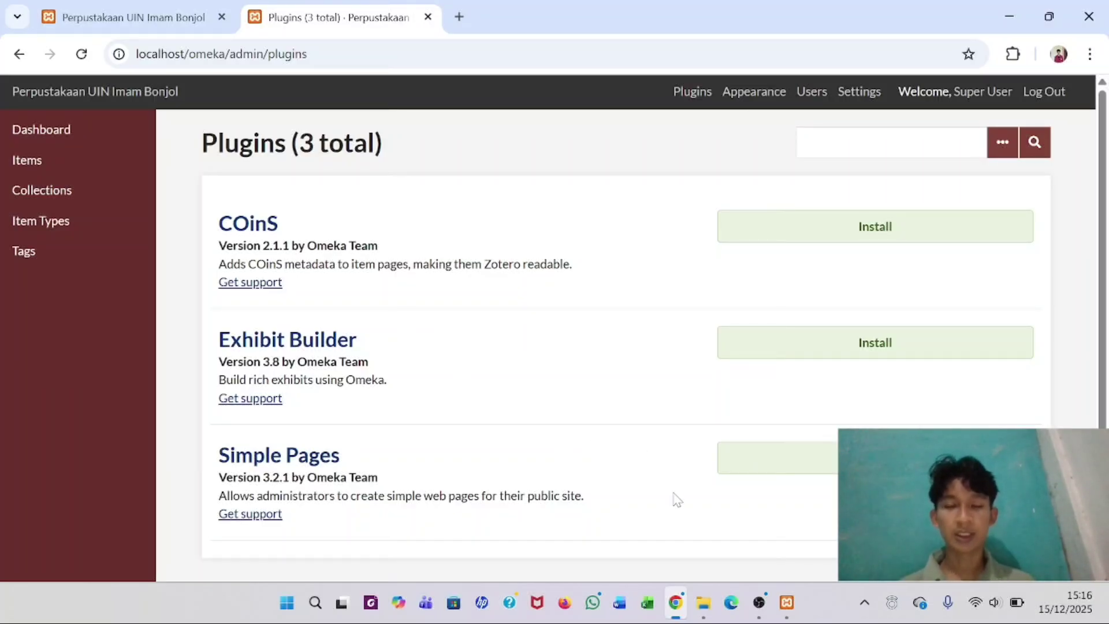
# - Open D: > Bahan Latihan Penggunaan Omeka Classic > Plugin Omeka in File Explorer, showing four zipped plugins
pyautogui.click(704, 602)
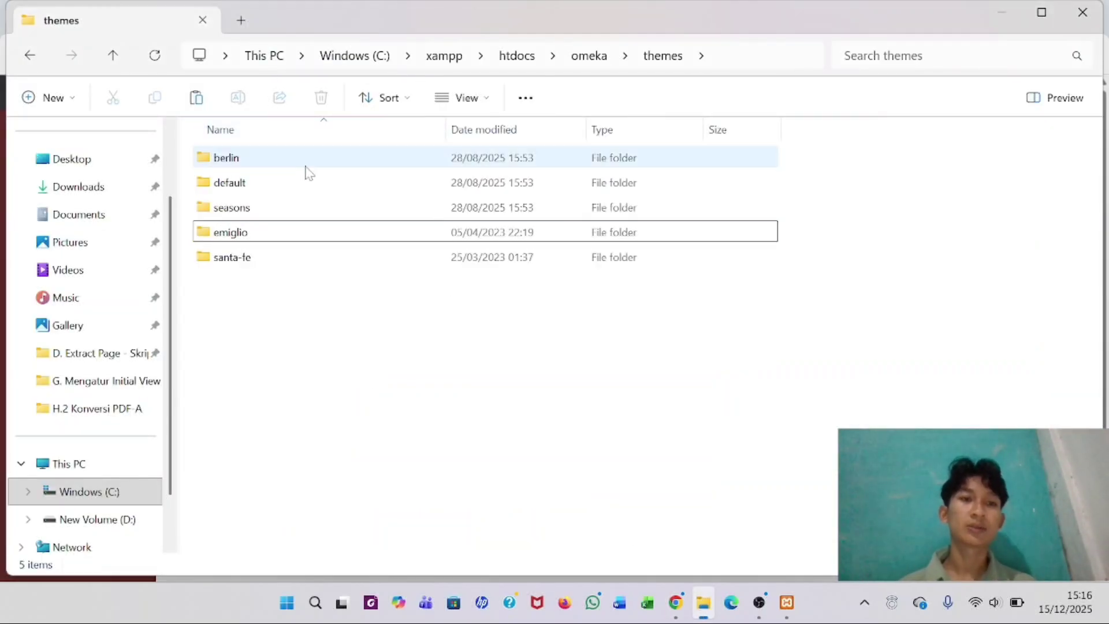
pyautogui.click(81, 518)
pyautogui.doubleClick(264, 157)
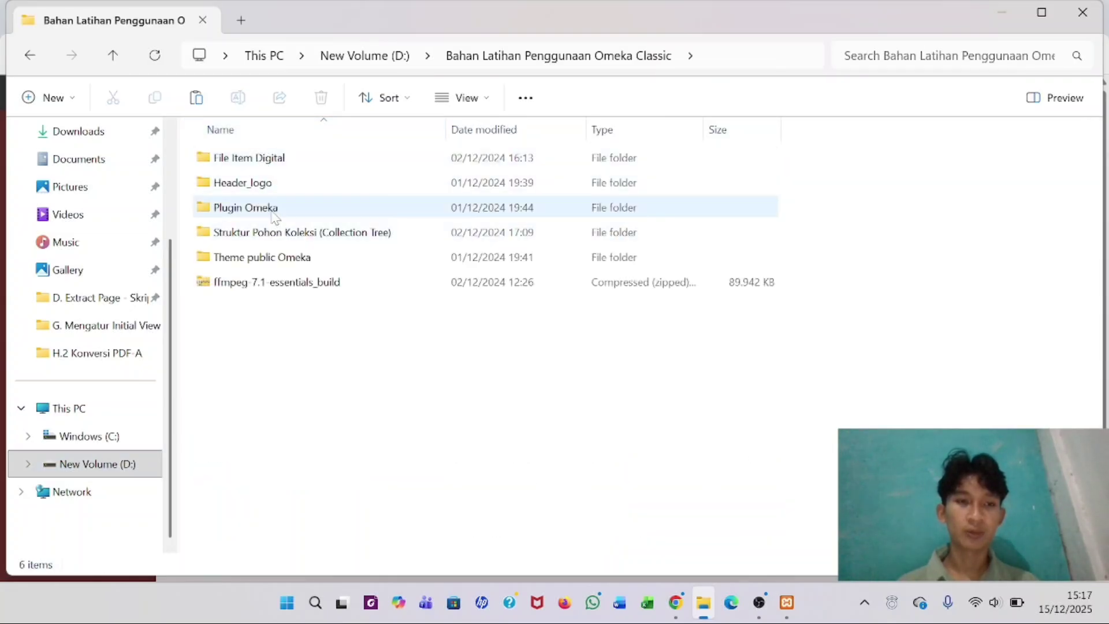
pyautogui.click(273, 212)
pyautogui.doubleClick(272, 213)
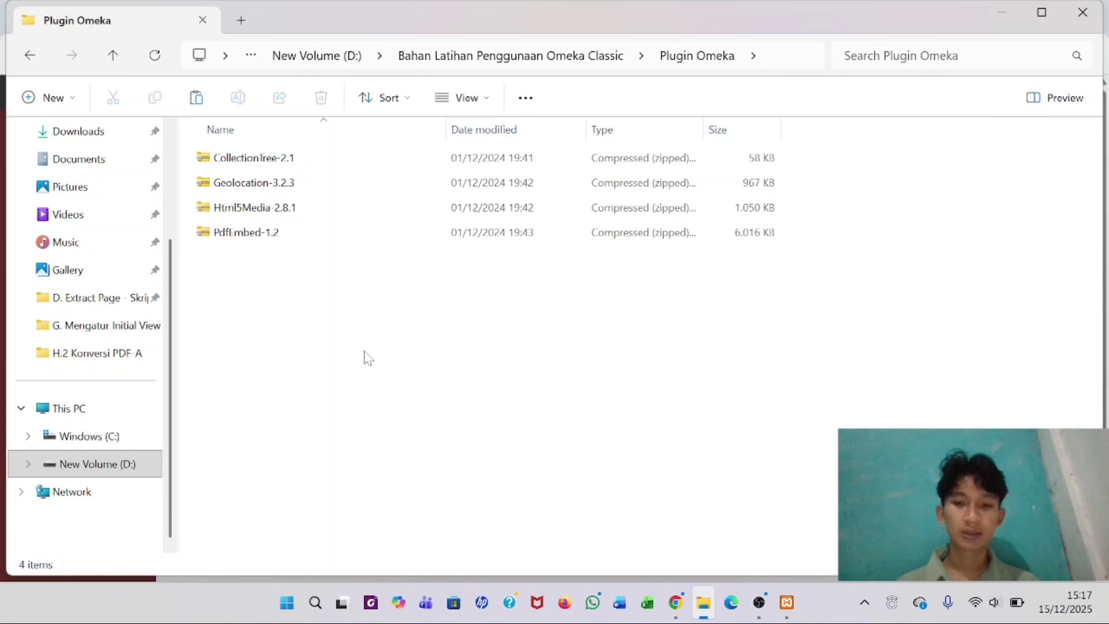
pyautogui.click(676, 602)
# - Search 'plugin' in a new tab and browse omeka.org's Omeka Classic plugins directory
pyautogui.click(459, 16)
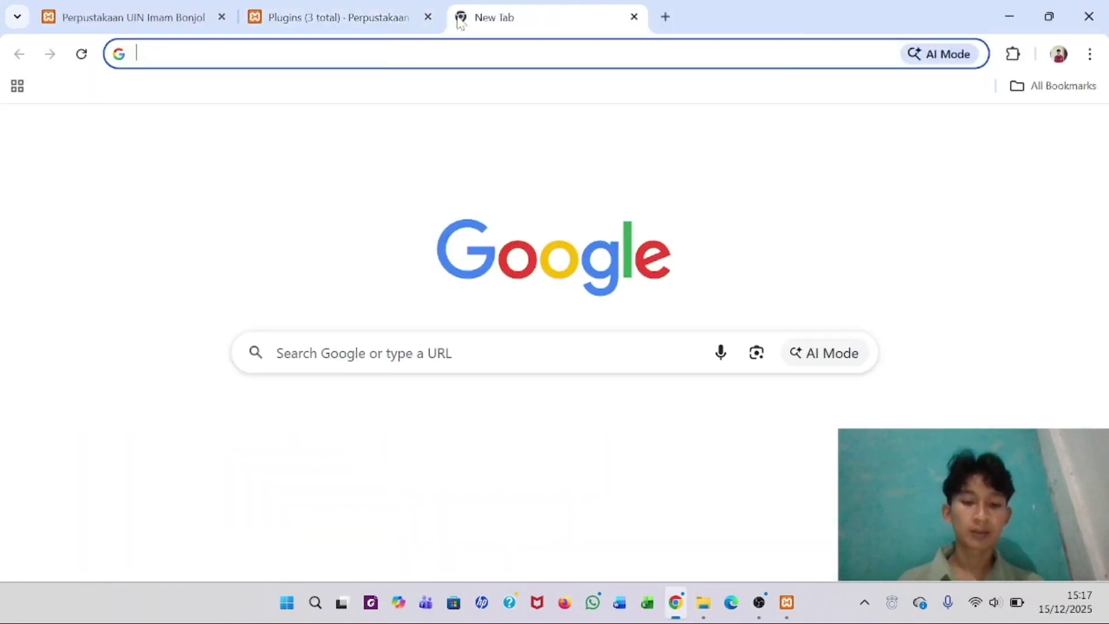
pyautogui.write('pl')
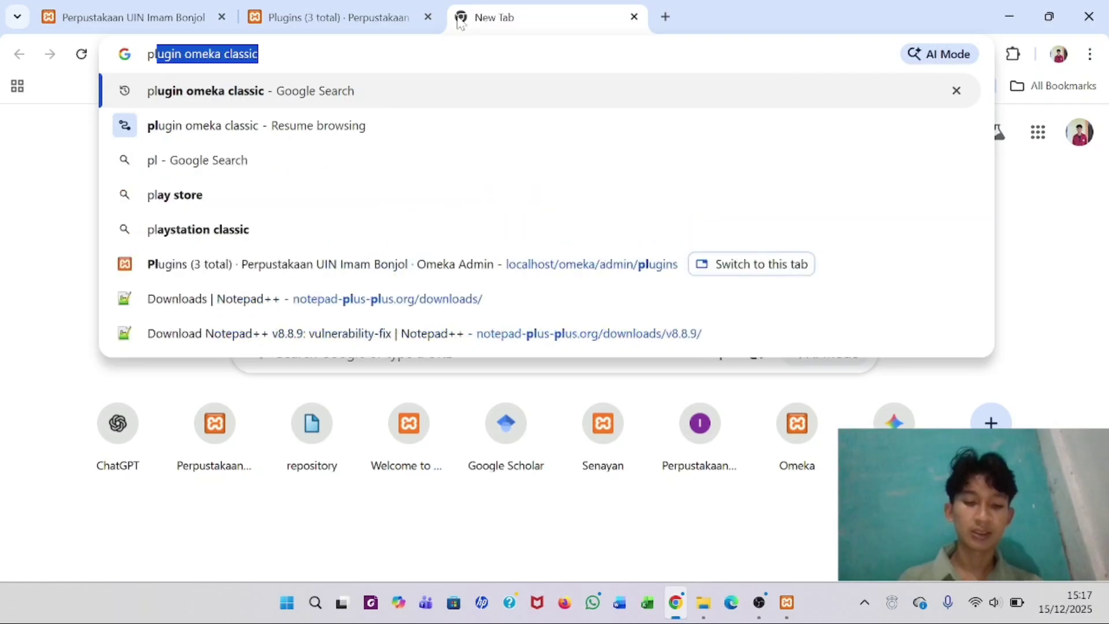
pyautogui.write('ugin')
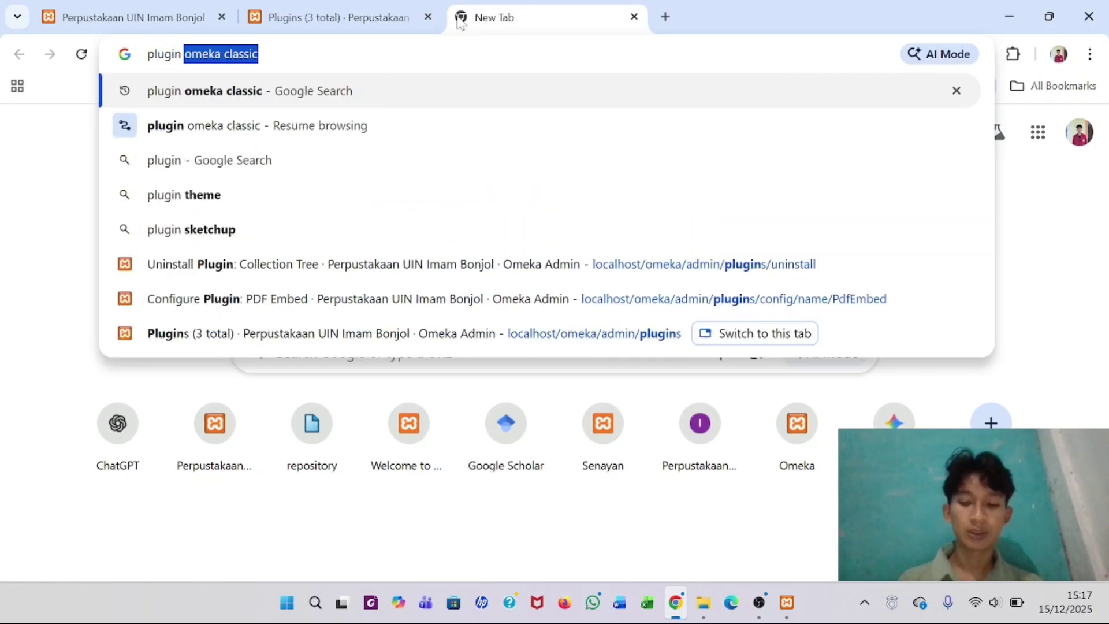
pyautogui.press('Return')
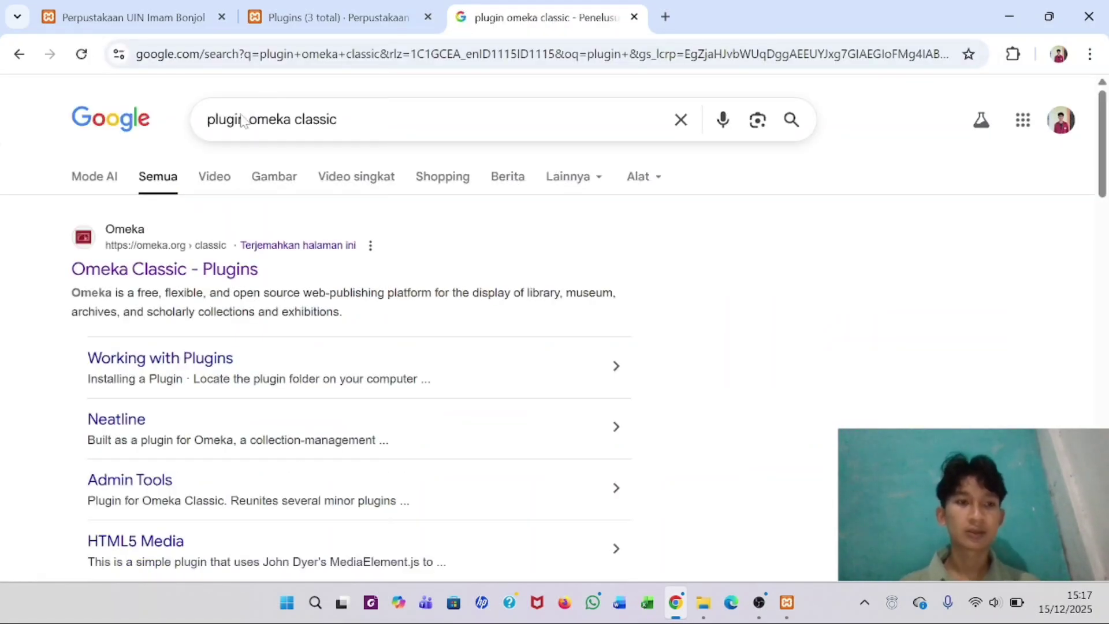
pyautogui.click(138, 277)
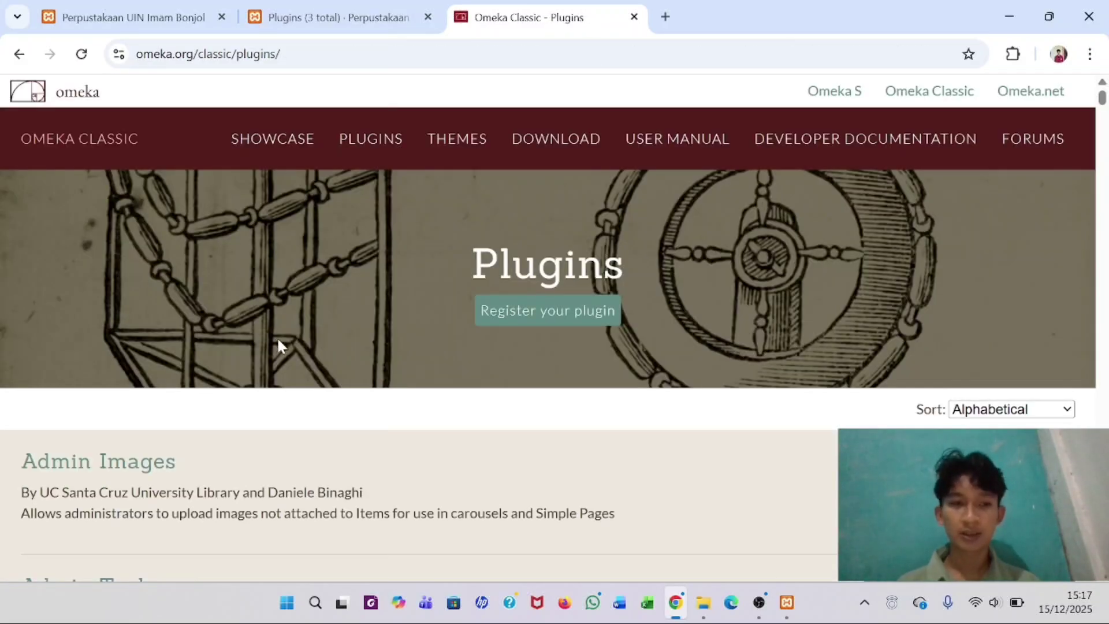
pyautogui.scroll(-2, 278, 343)
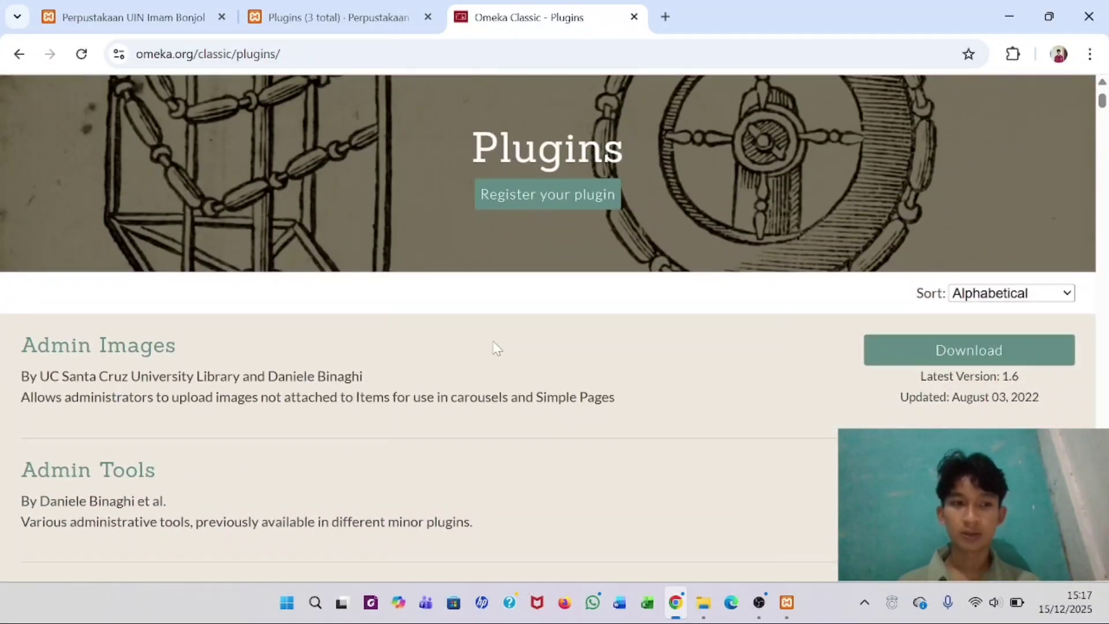
pyautogui.scroll(-20, 497, 348)
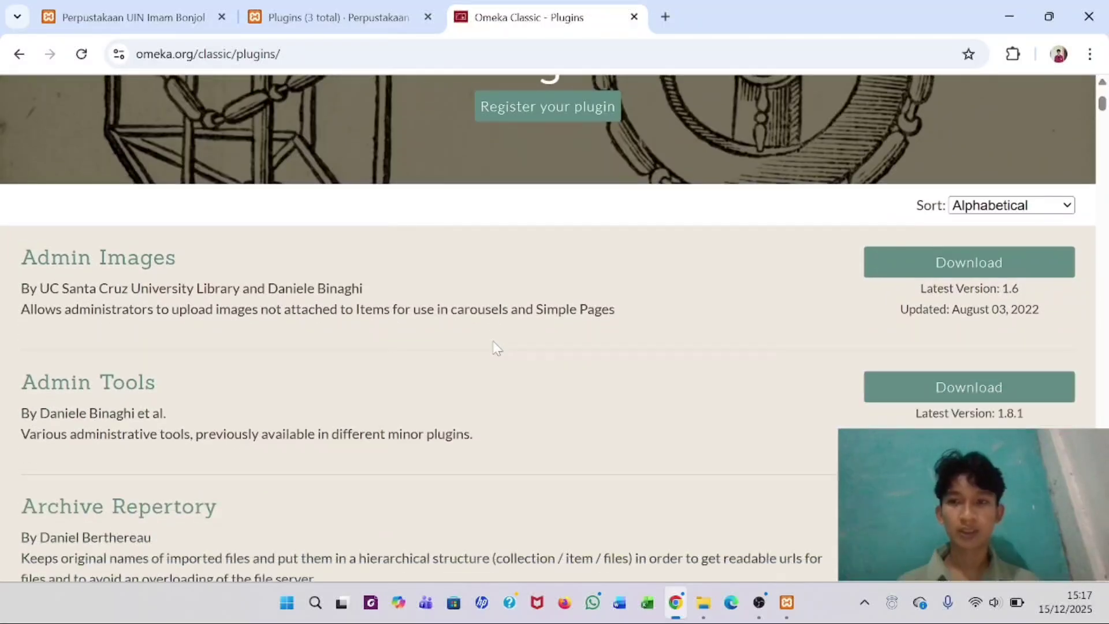
pyautogui.scroll(-7, 497, 348)
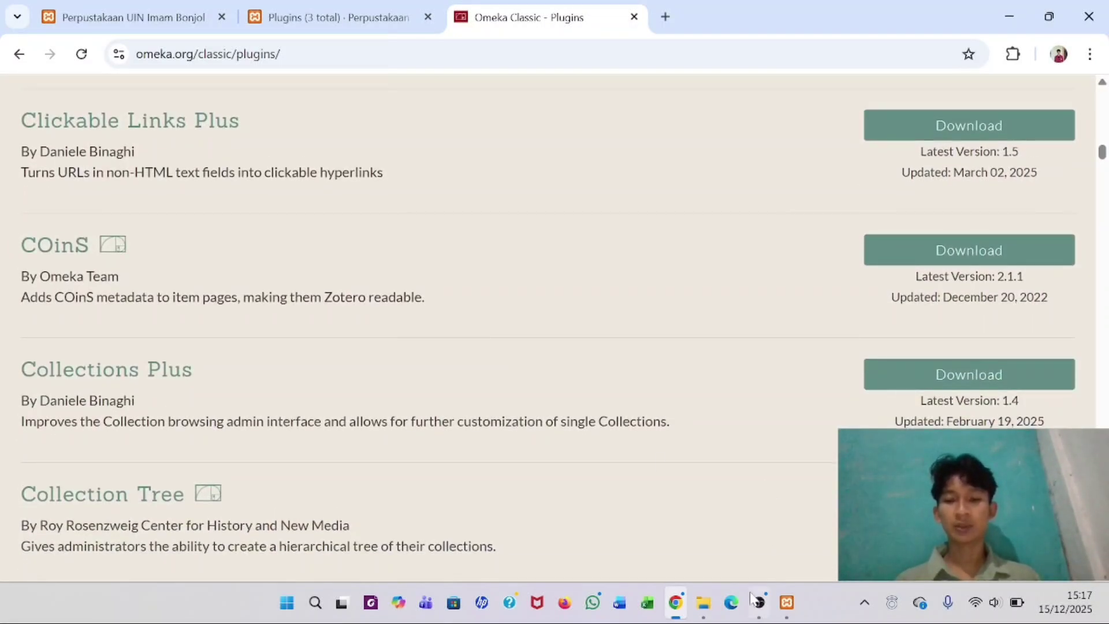
pyautogui.click(702, 604)
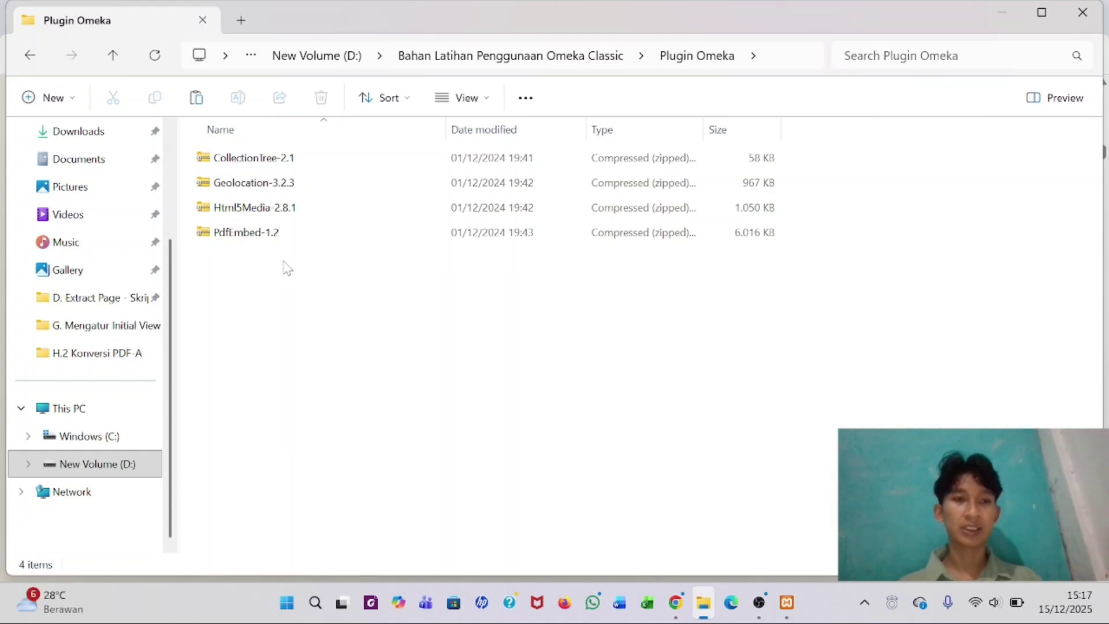
# - Paste the four plugin zip files into C:\xampp\htdocs\omeka\plugins
pyautogui.moveTo(186, 151); pyautogui.dragTo(319, 234)
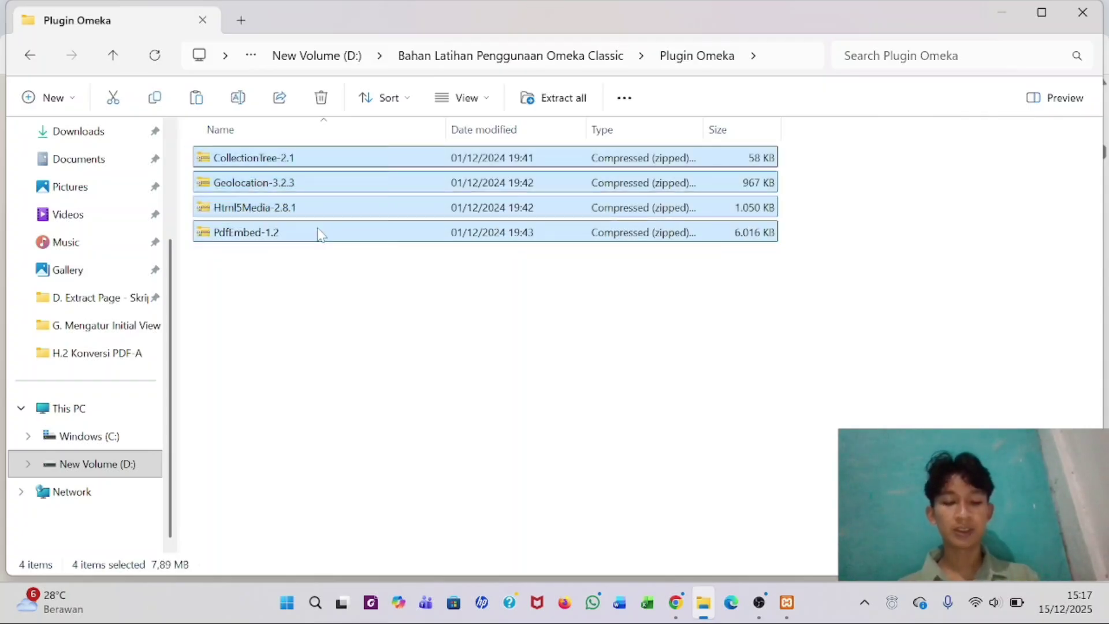
pyautogui.click(110, 436)
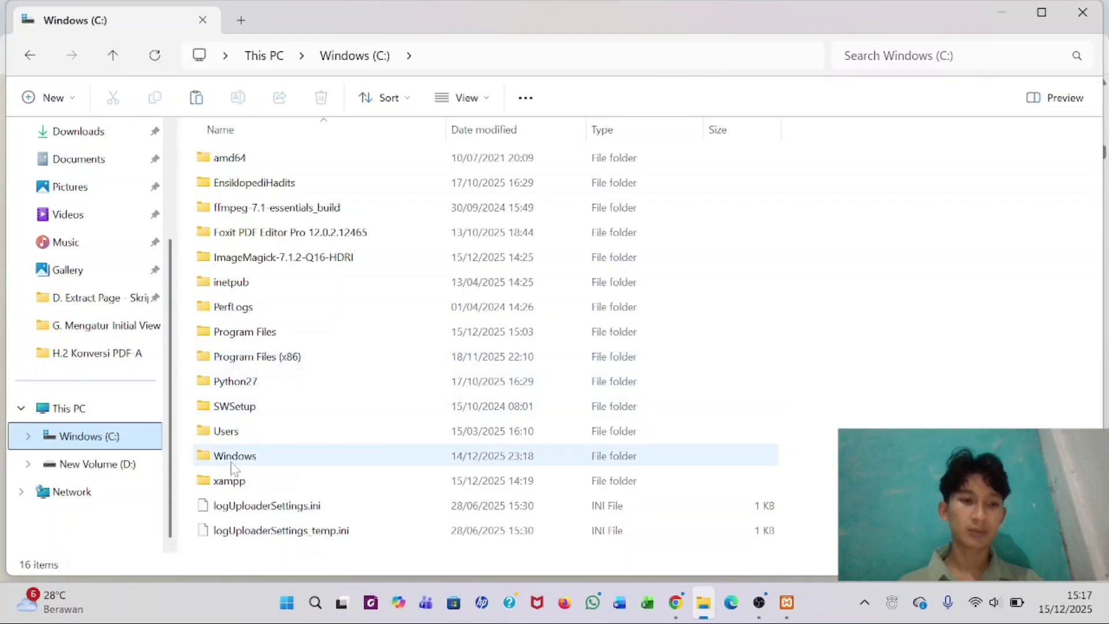
pyautogui.doubleClick(229, 480)
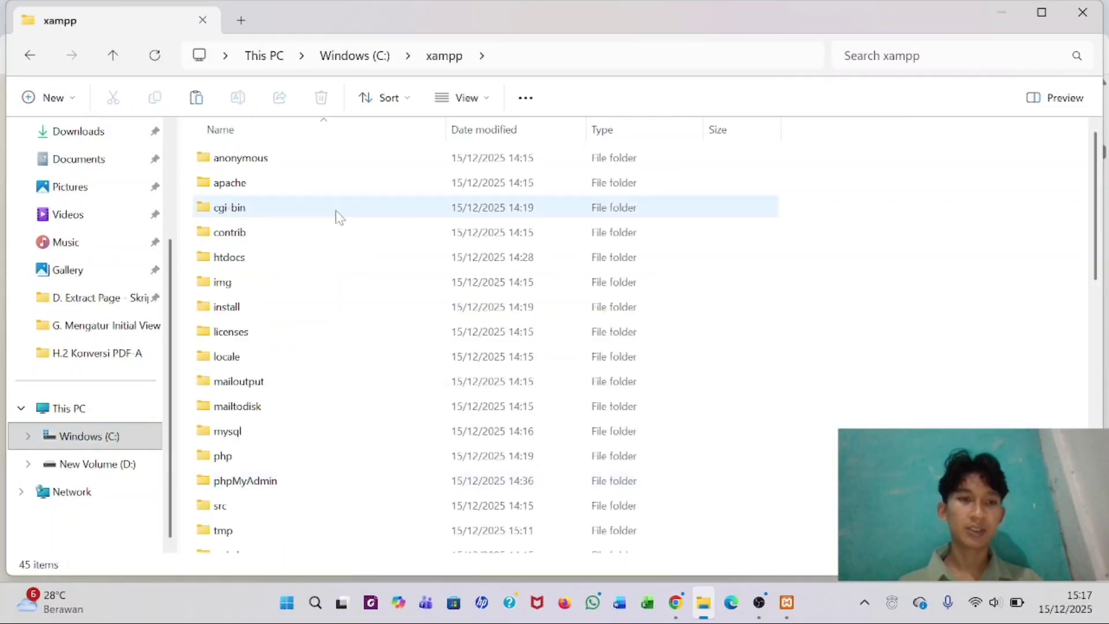
pyautogui.doubleClick(300, 256)
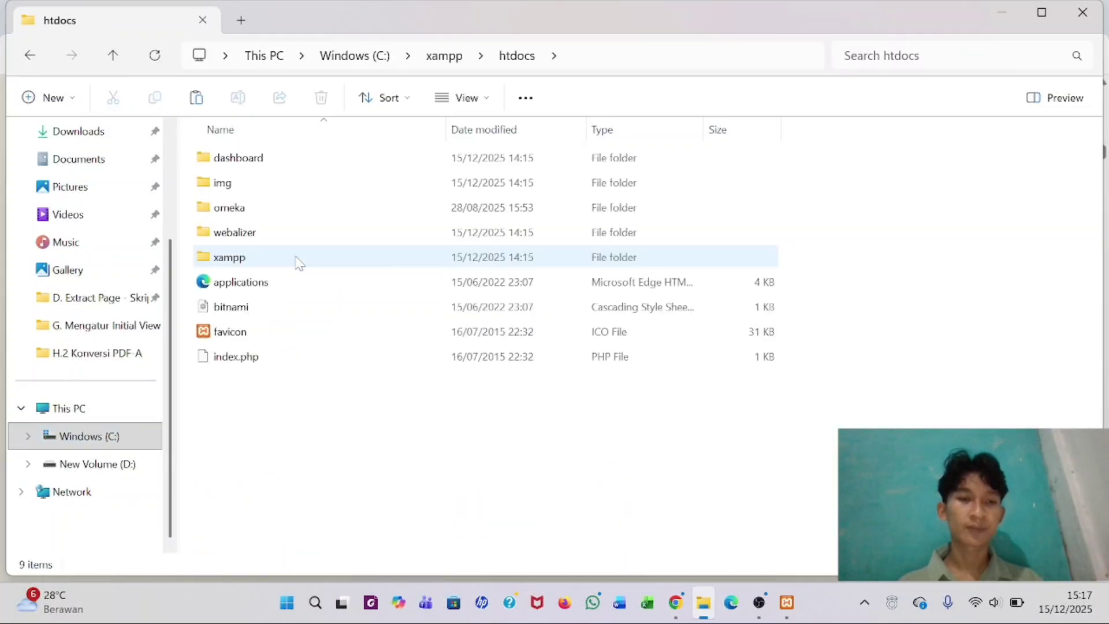
pyautogui.doubleClick(292, 209)
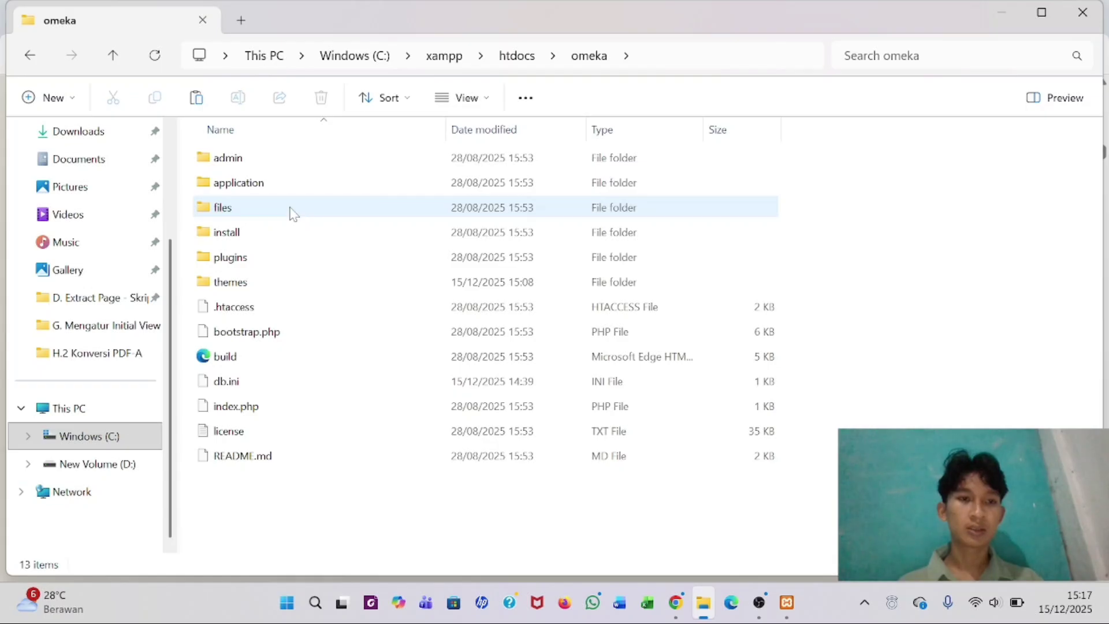
pyautogui.doubleClick(254, 261)
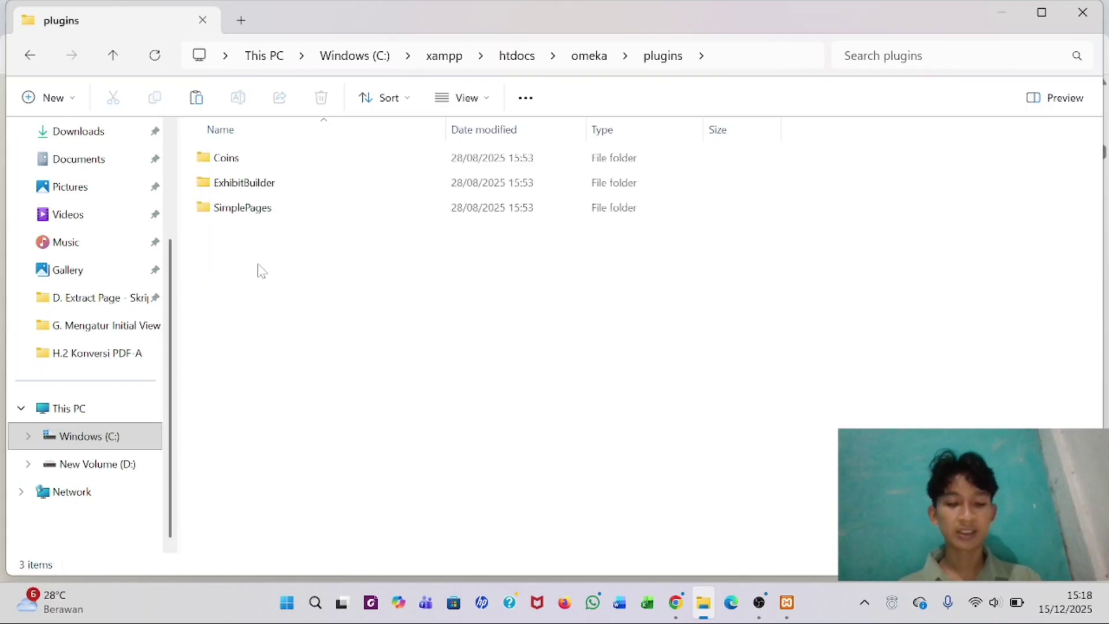
pyautogui.hotkey('ctrl', 'v')
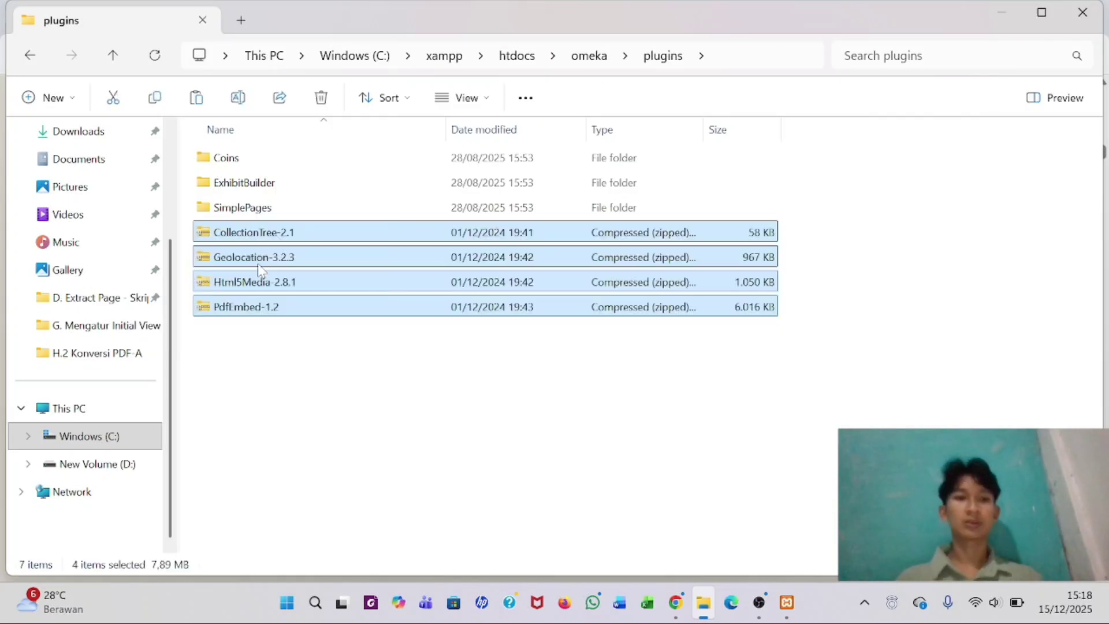
pyautogui.click(312, 385)
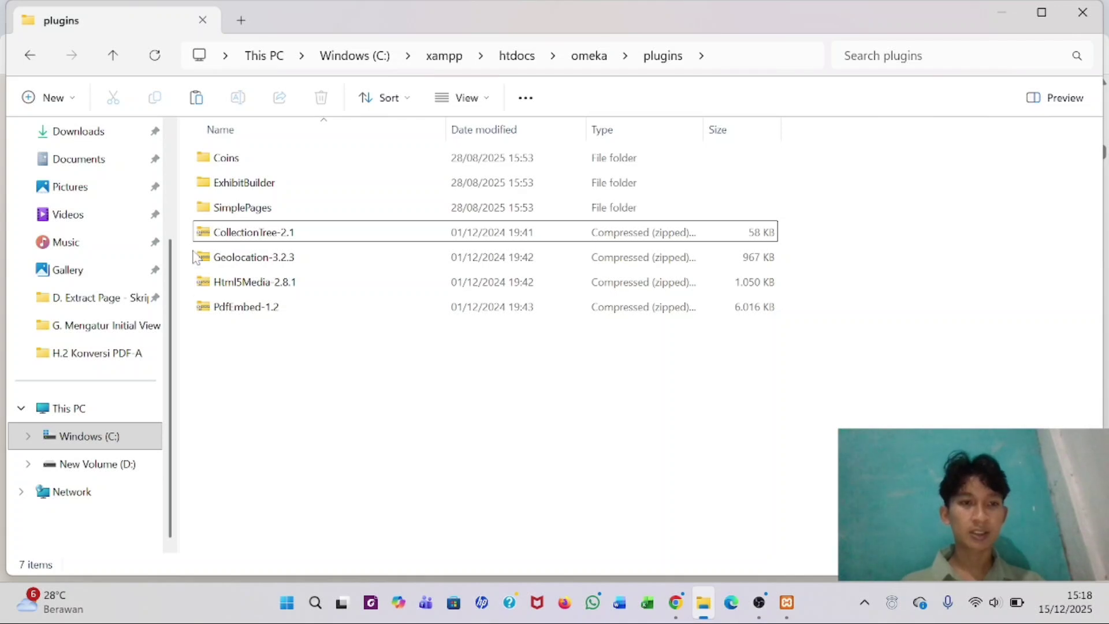
pyautogui.moveTo(186, 230); pyautogui.dragTo(290, 317)
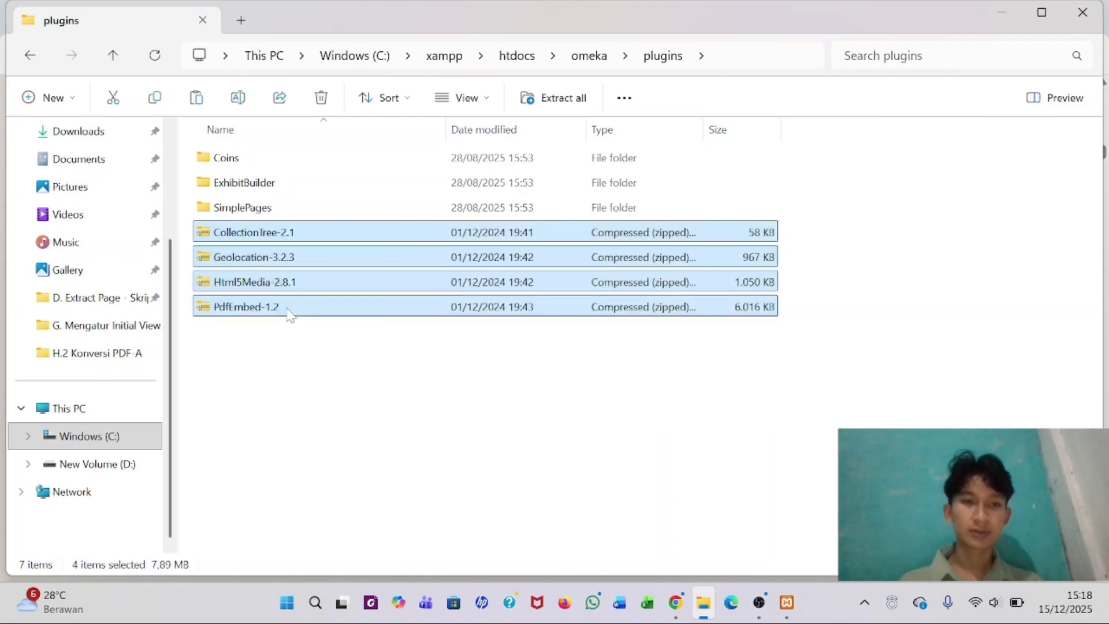
# - Extract the four plugin zips here with WinRAR Extract Here, then delete the zip files
pyautogui.rightClick(296, 287)
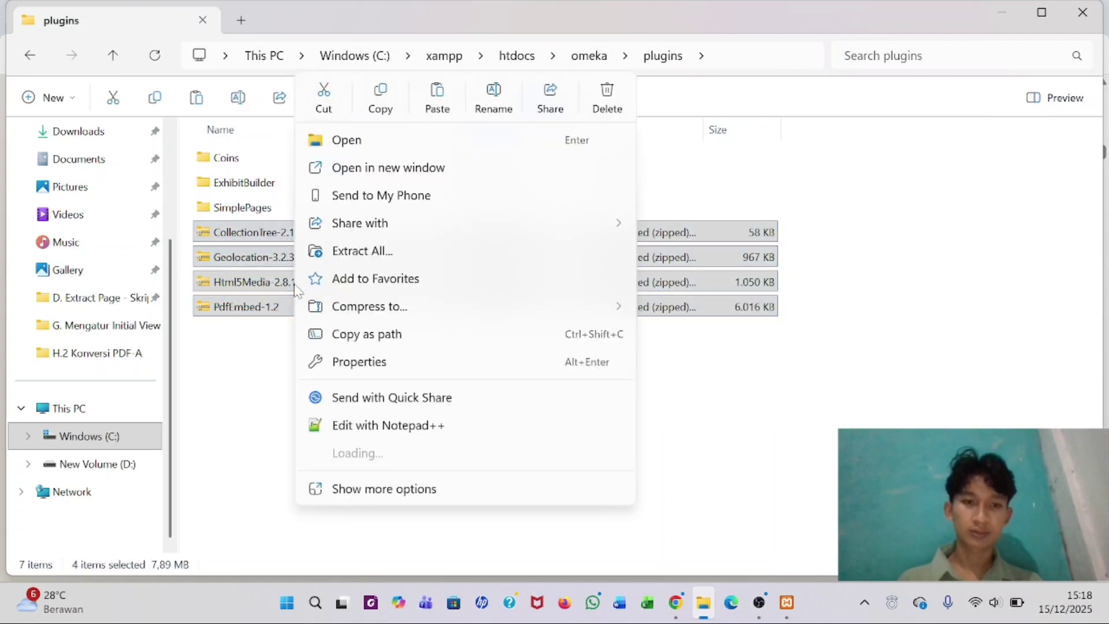
pyautogui.moveTo(368, 454)
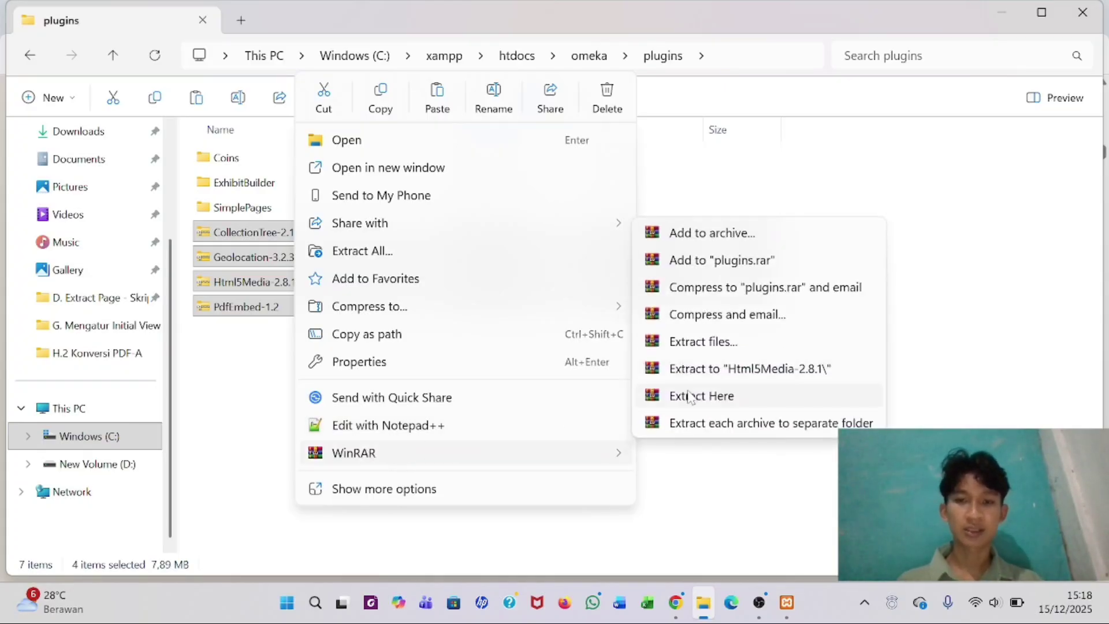
pyautogui.click(688, 395)
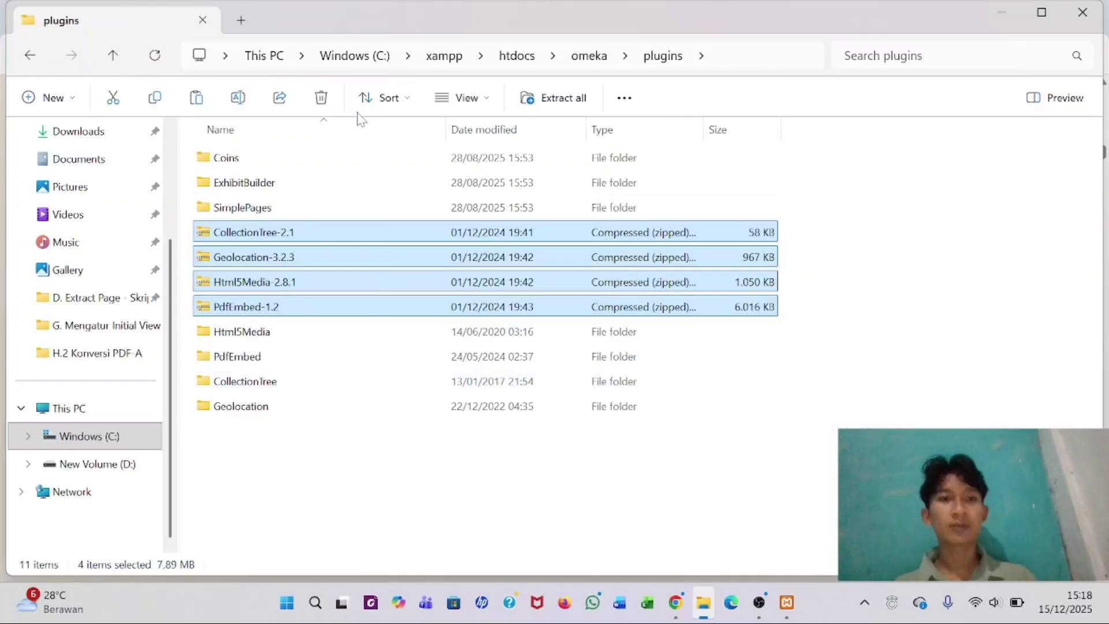
pyautogui.click(322, 99)
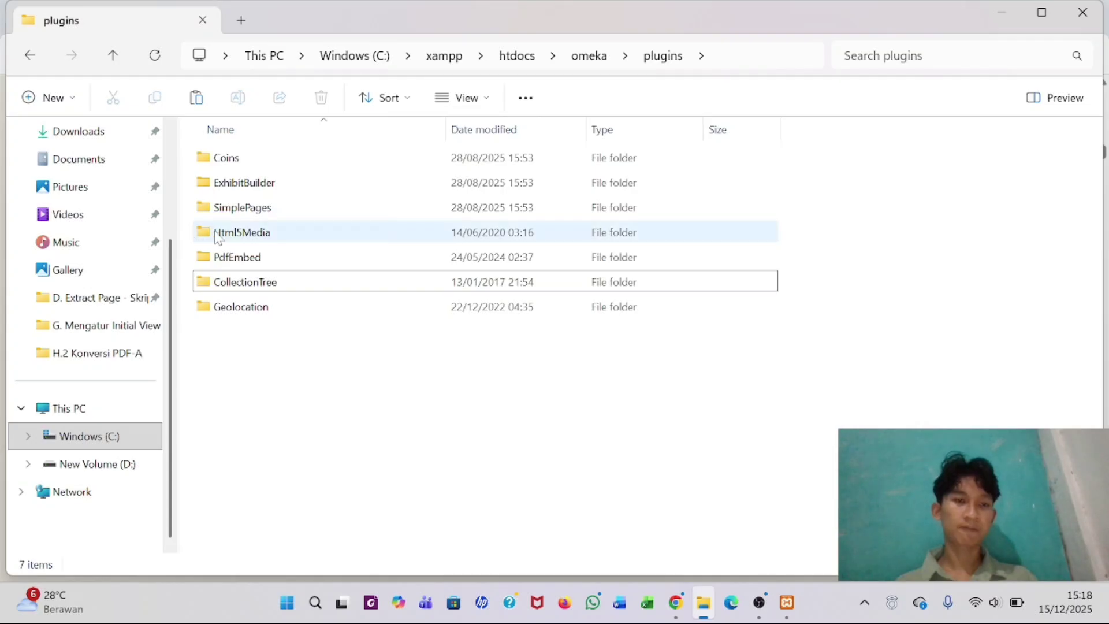
# - Check the extracted Geolocation, CollectionTree, PdfEmbed and Html5Media folders
pyautogui.click(244, 305)
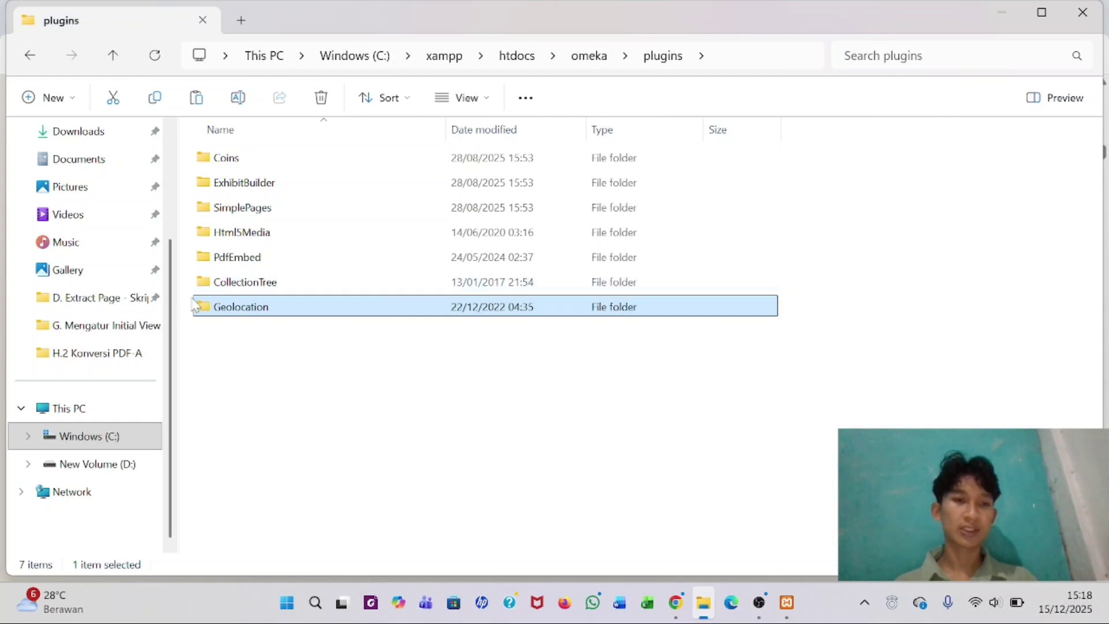
pyautogui.click(235, 287)
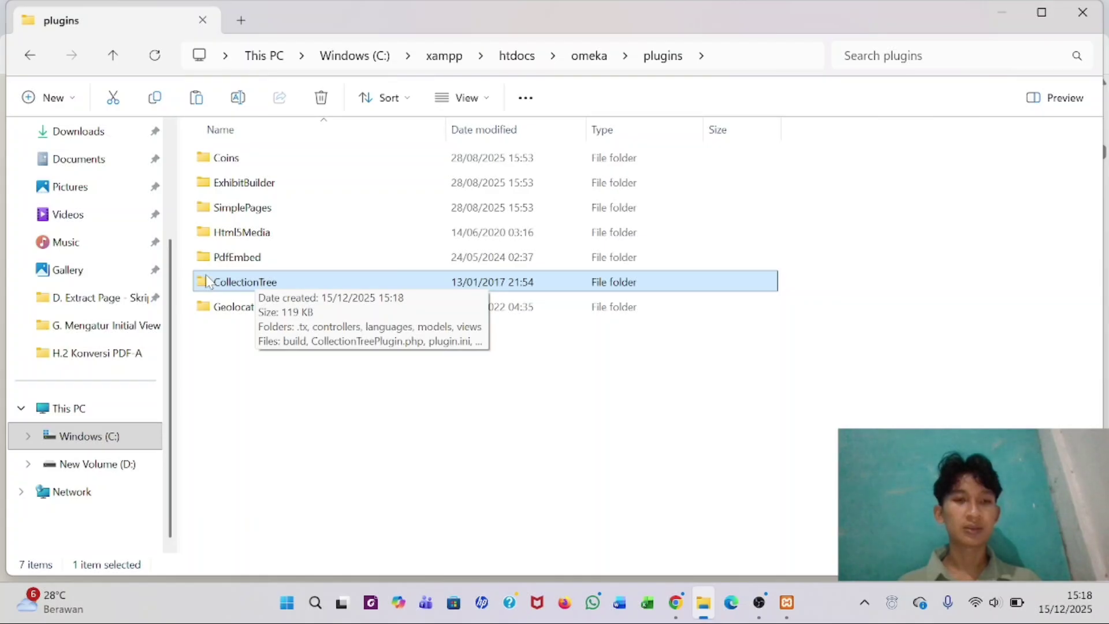
pyautogui.click(218, 258)
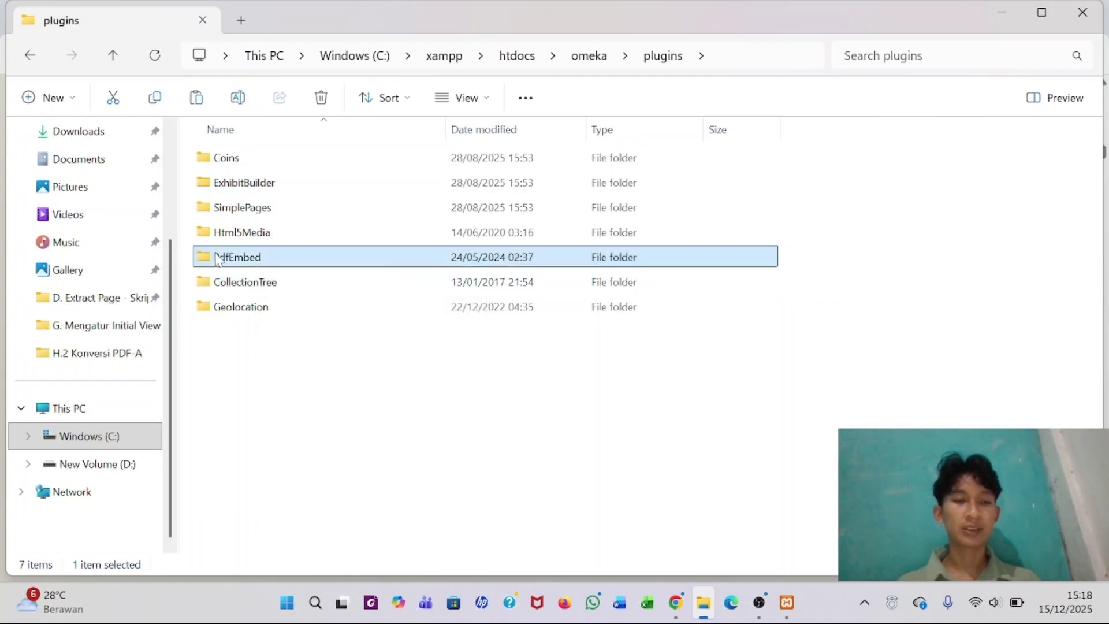
pyautogui.moveTo(274, 261)
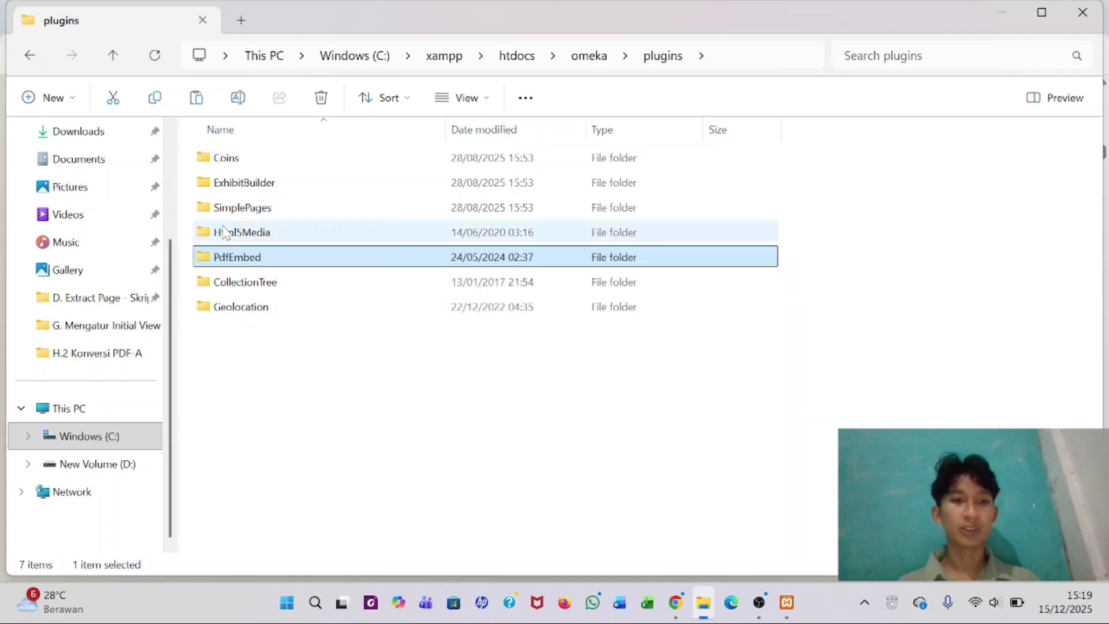
pyautogui.click(209, 236)
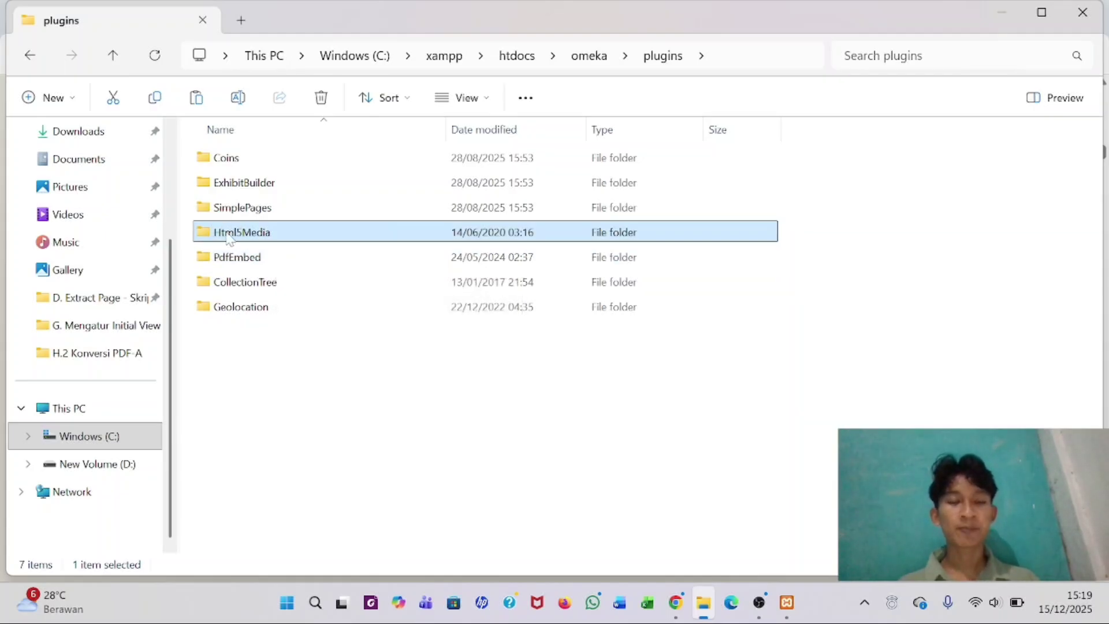
pyautogui.moveTo(236, 237)
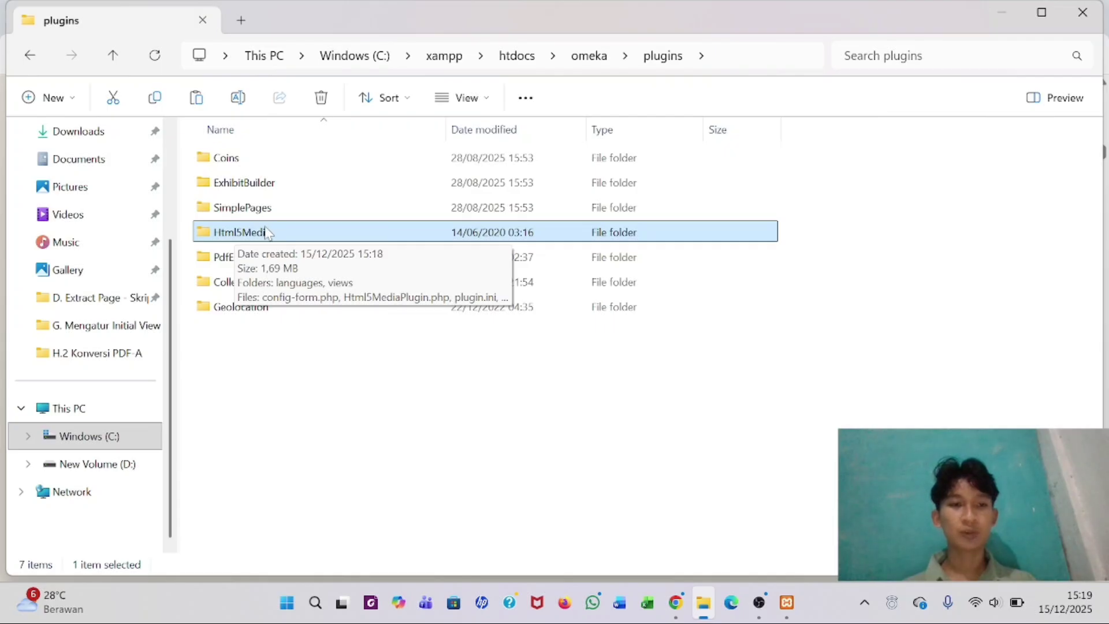
pyautogui.click(214, 261)
pyautogui.click(341, 385)
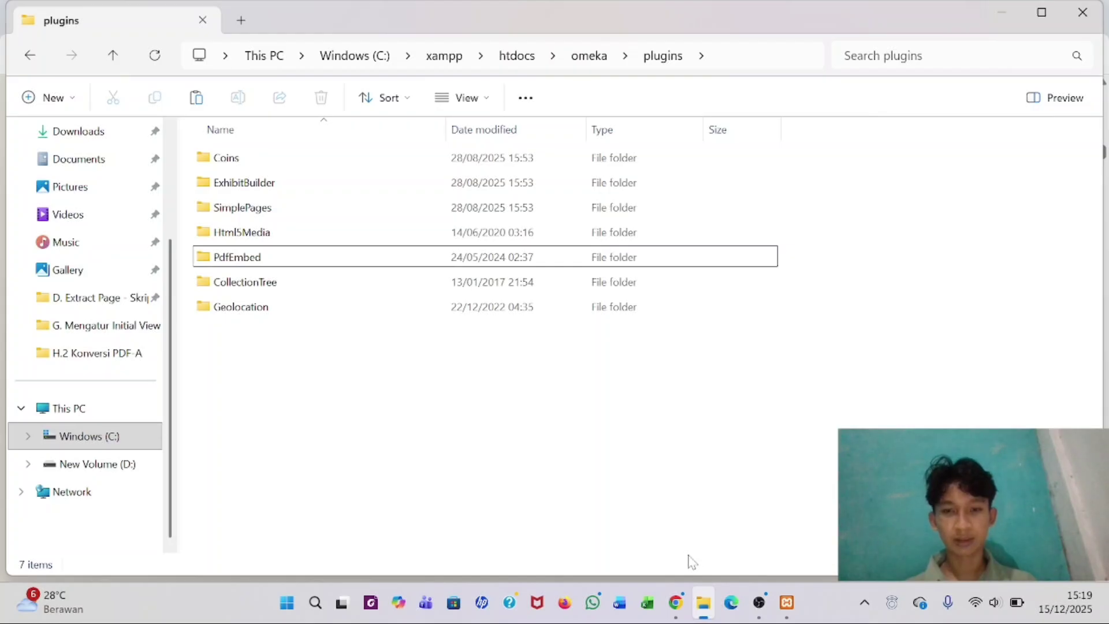
# - Close the omeka.org tab and reload the Omeka Plugins list to show the new plugins
pyautogui.click(676, 603)
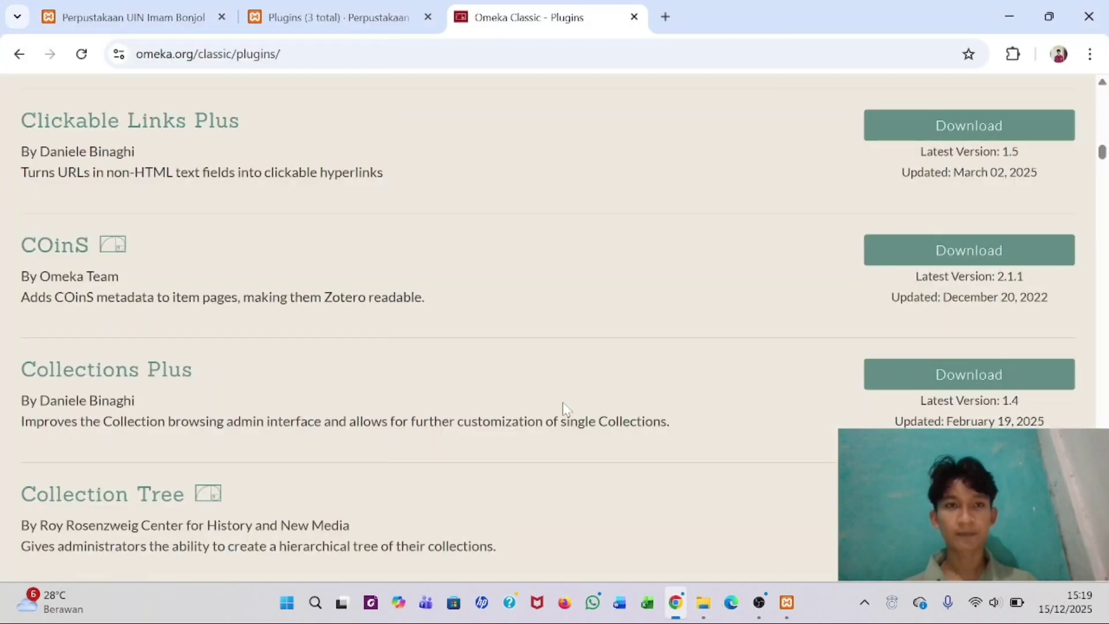
pyautogui.click(341, 18)
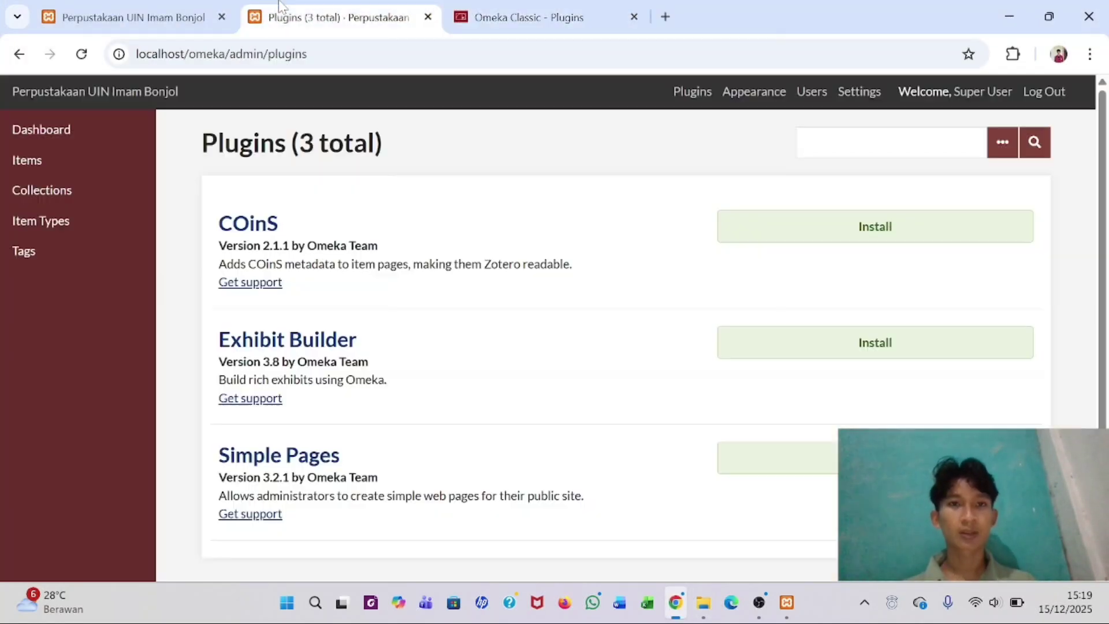
pyautogui.click(635, 16)
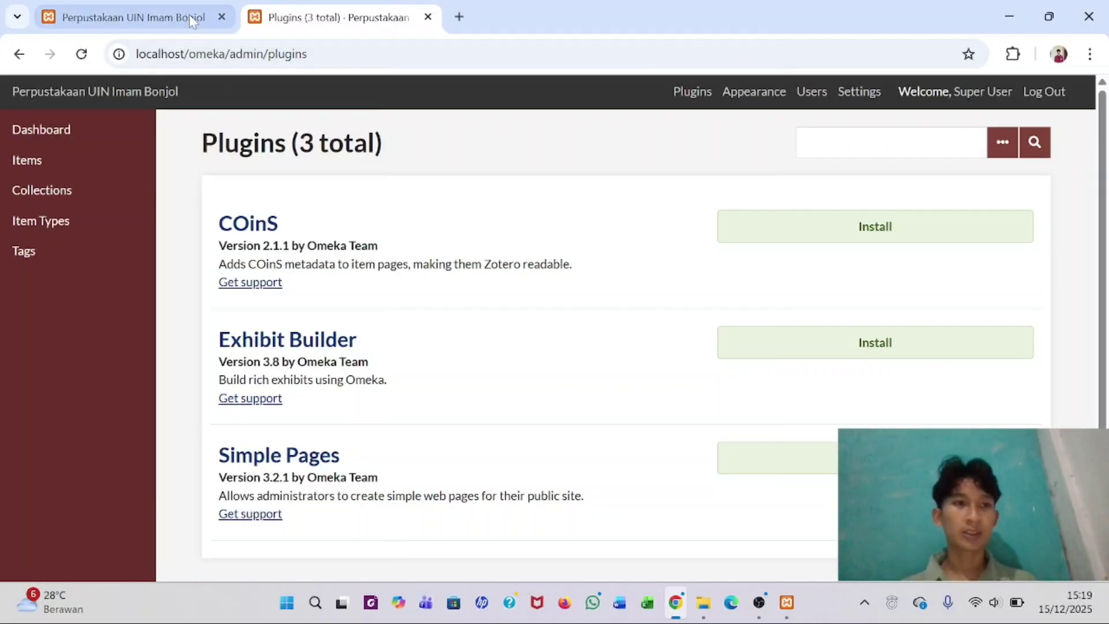
pyautogui.click(81, 54)
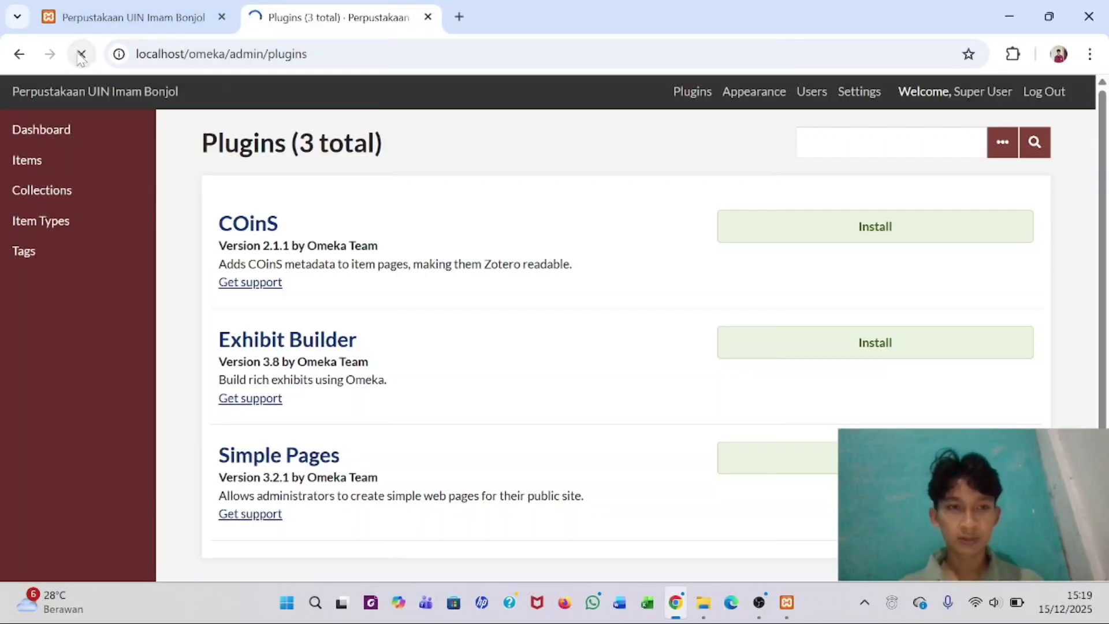
pyautogui.scroll(-2, 329, 276)
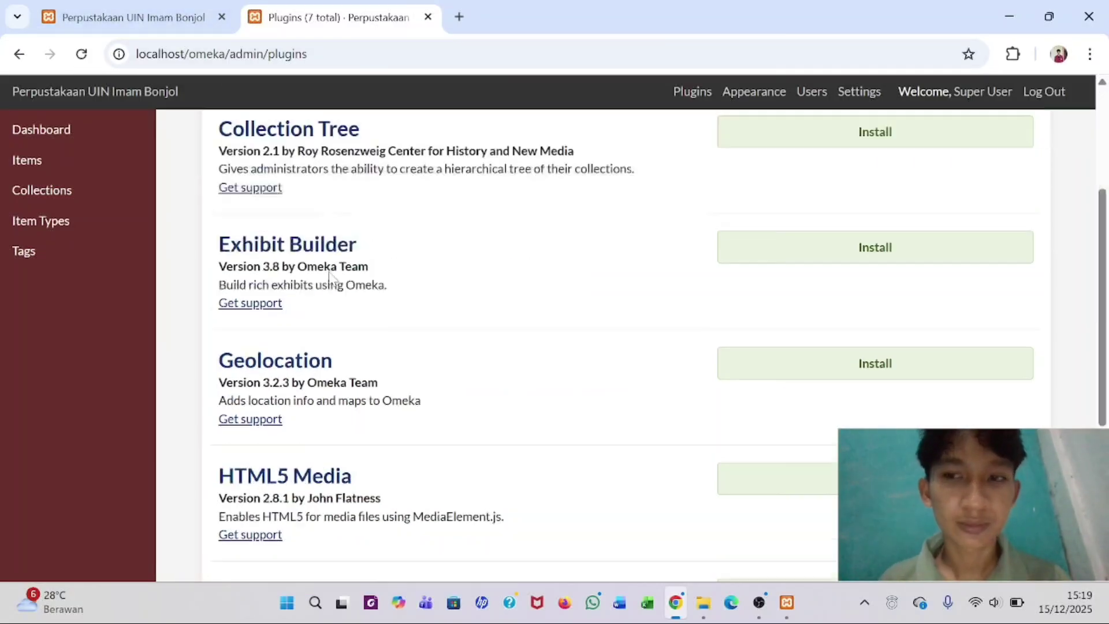
pyautogui.scroll(-5, 329, 276)
pyautogui.scroll(8, 331, 277)
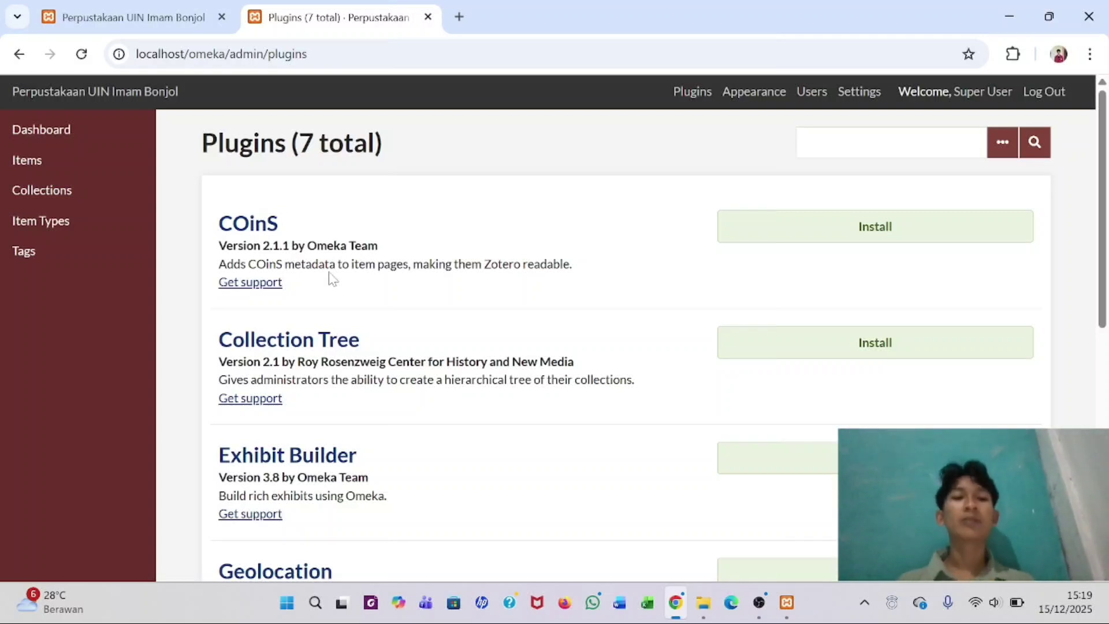
# - Install Collection Tree and Geolocation, saving each plugin's configuration
pyautogui.click(817, 357)
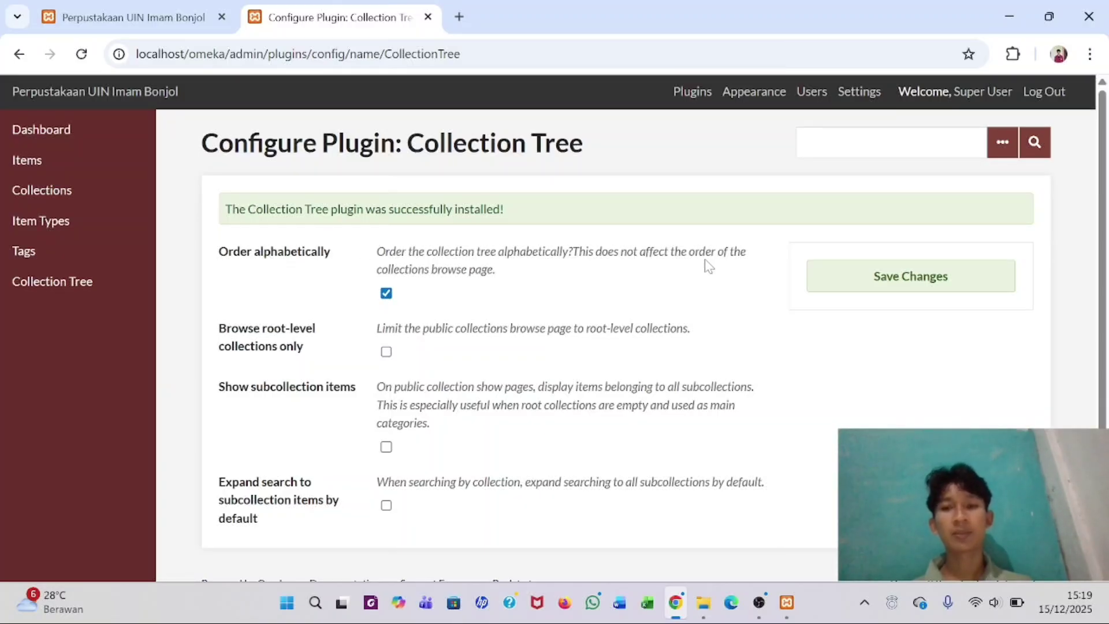
pyautogui.click(878, 282)
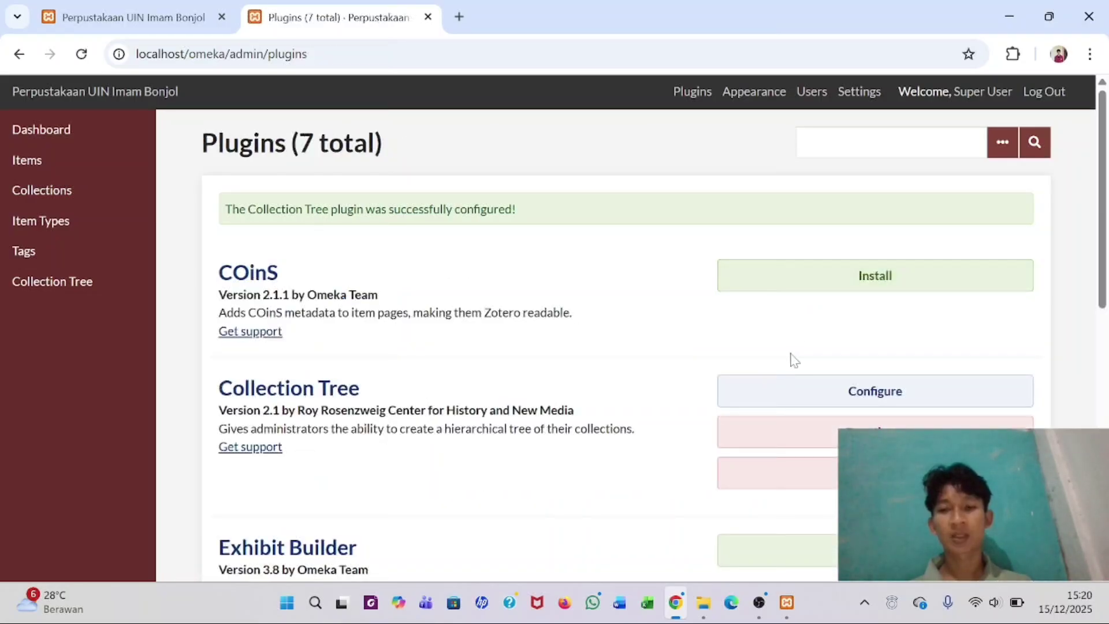
pyautogui.scroll(-3, 792, 361)
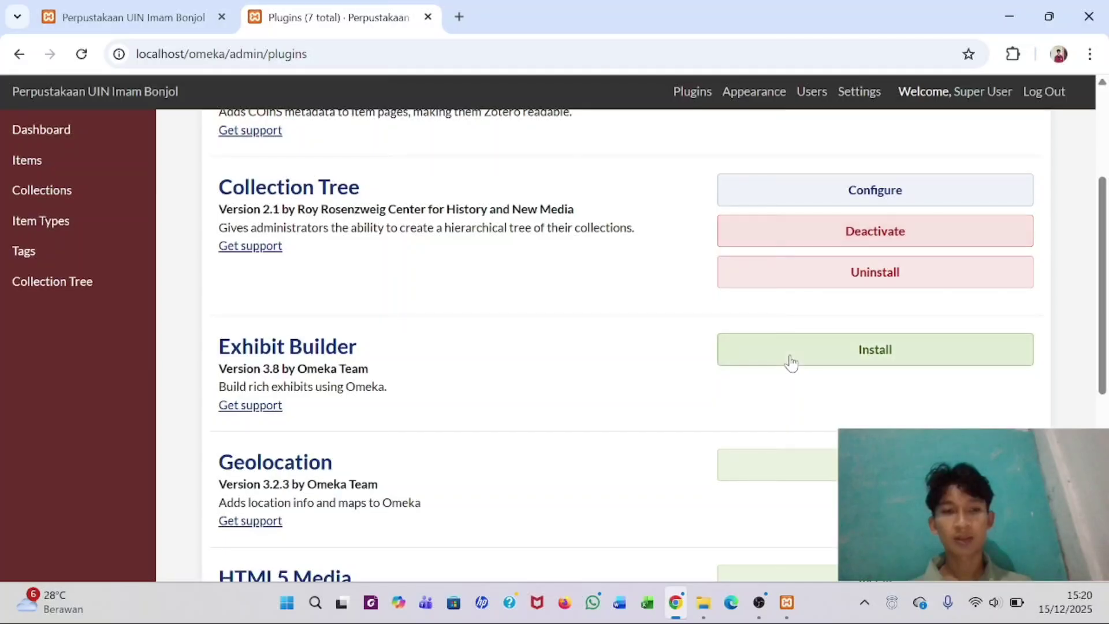
pyautogui.scroll(-3, 787, 364)
pyautogui.click(894, 306)
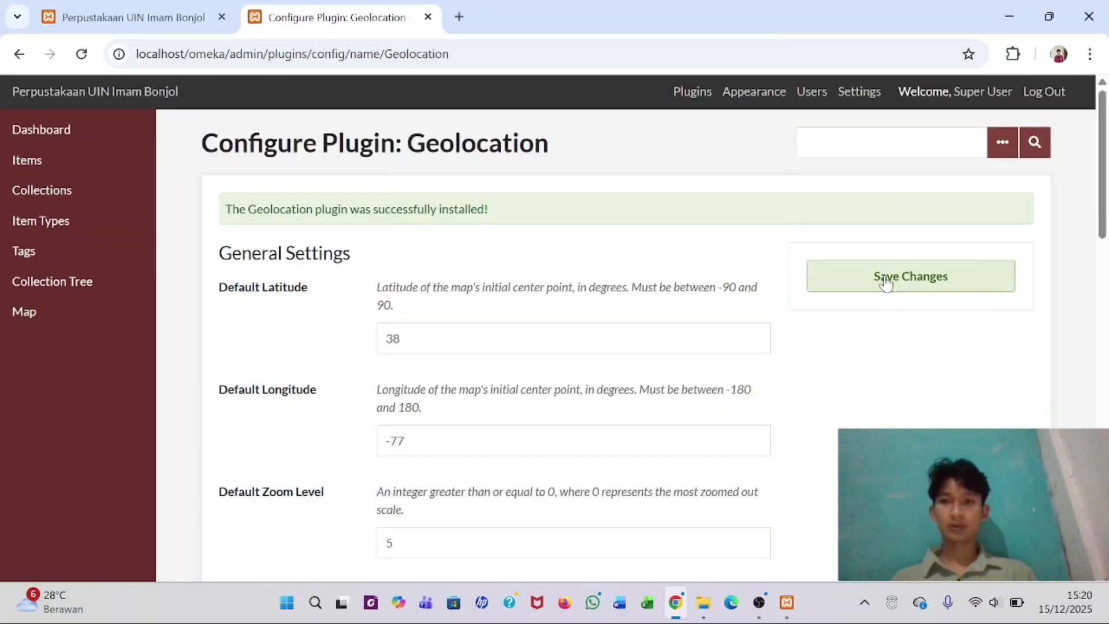
pyautogui.click(886, 282)
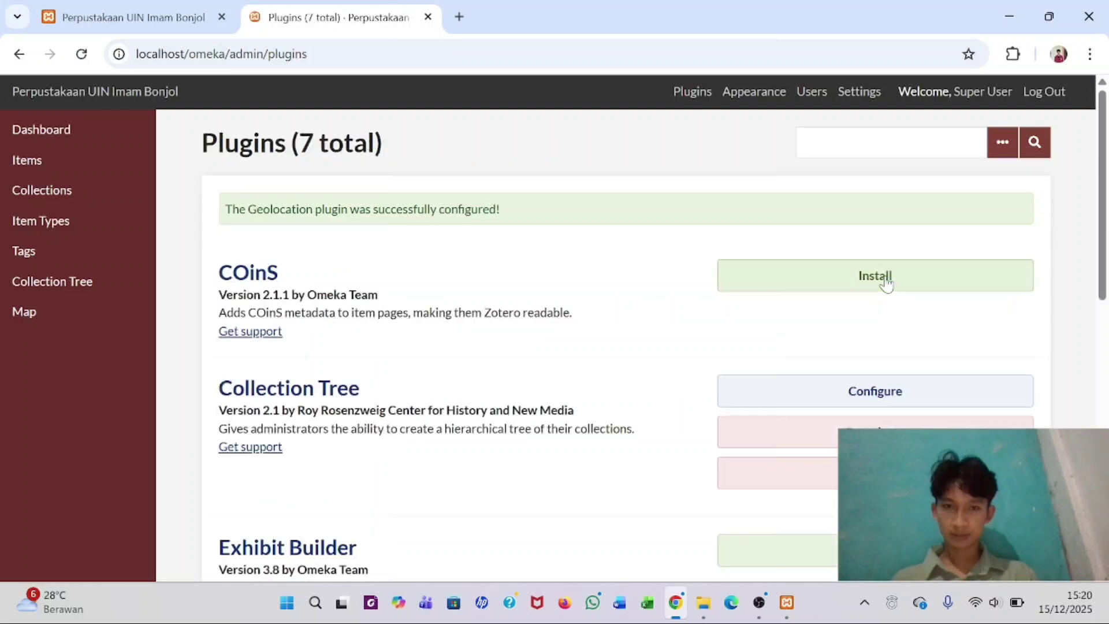
# - Install HTML5 Media and PDF Embed, saving each plugin's configuration
pyautogui.scroll(-5, 671, 412)
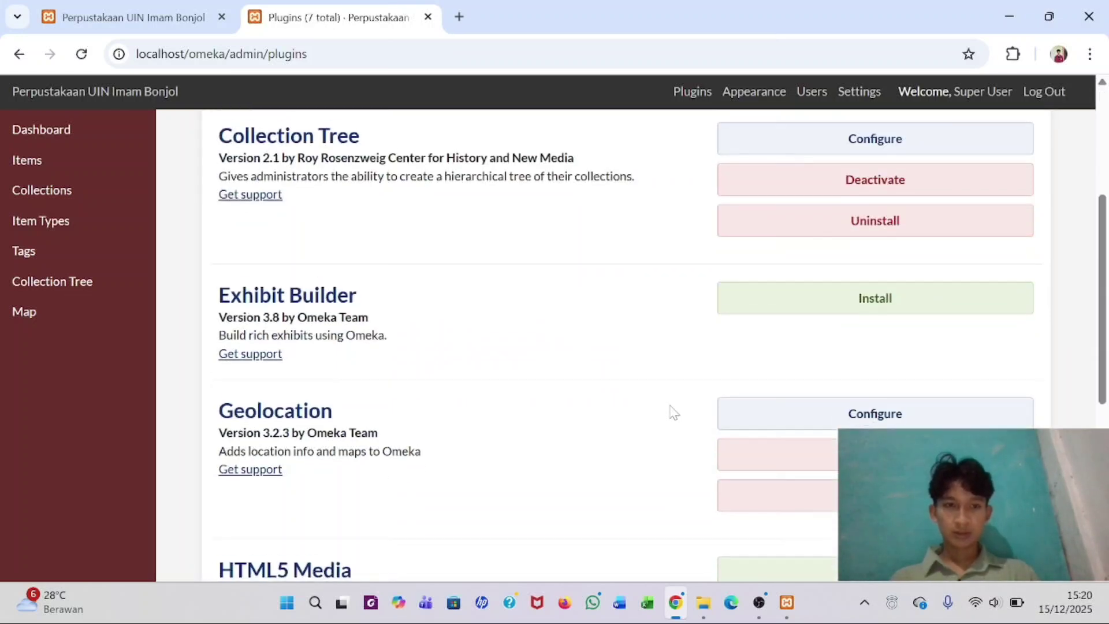
pyautogui.scroll(-3, 706, 406)
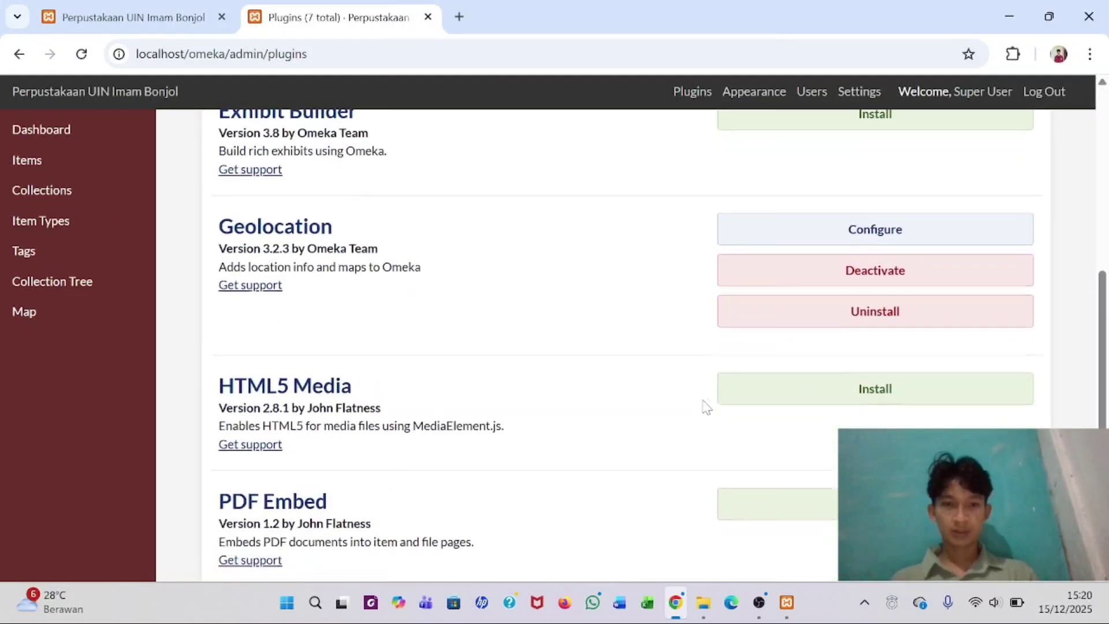
pyautogui.click(865, 388)
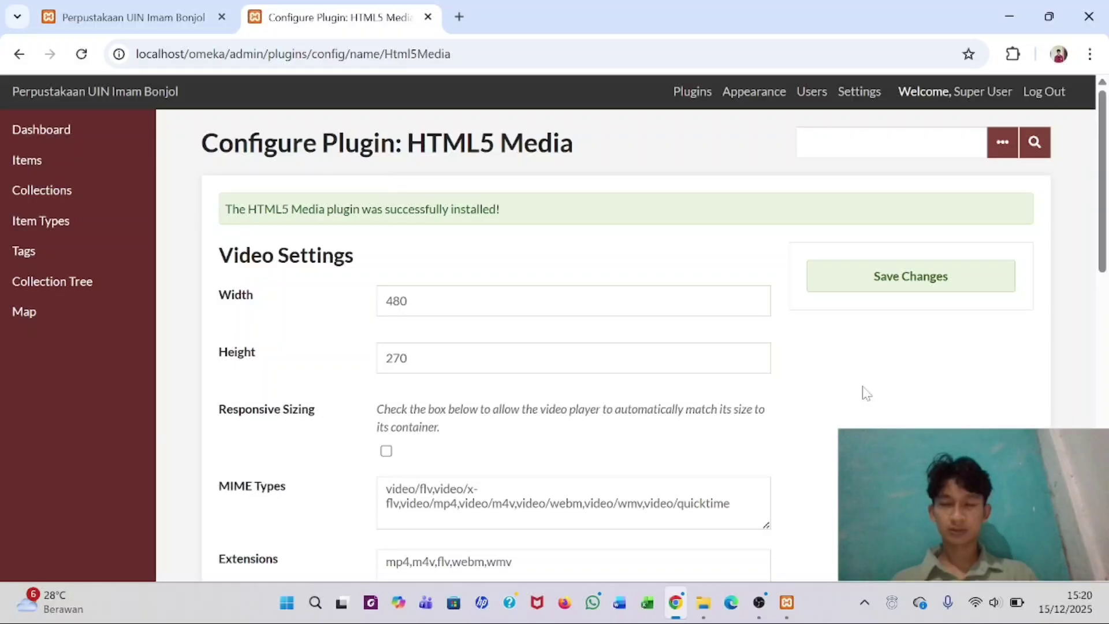
pyautogui.click(892, 294)
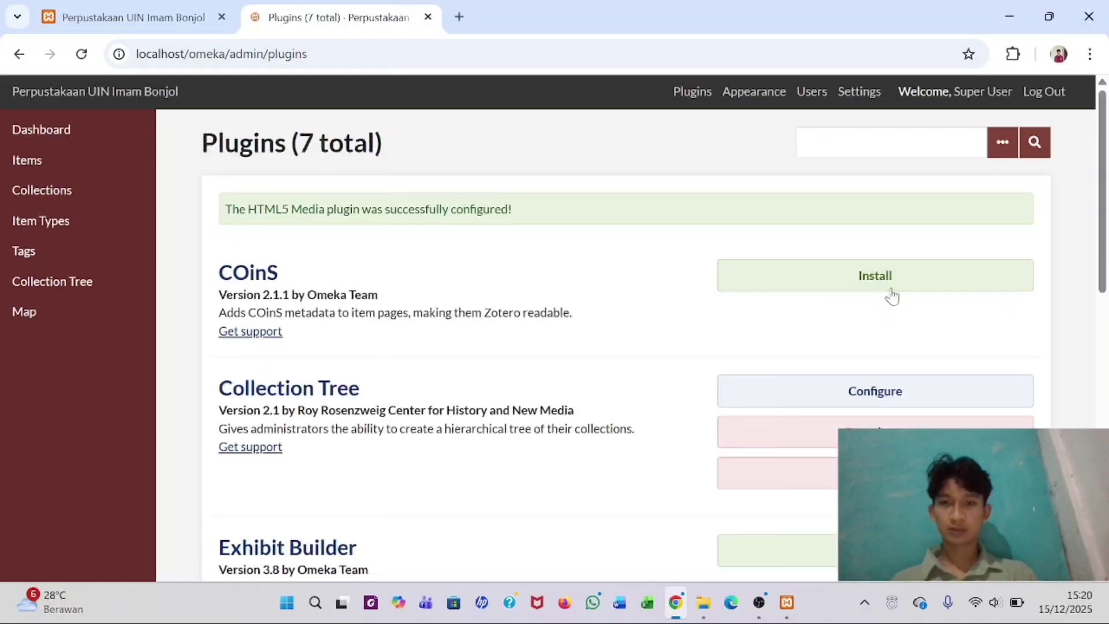
pyautogui.scroll(-12, 634, 426)
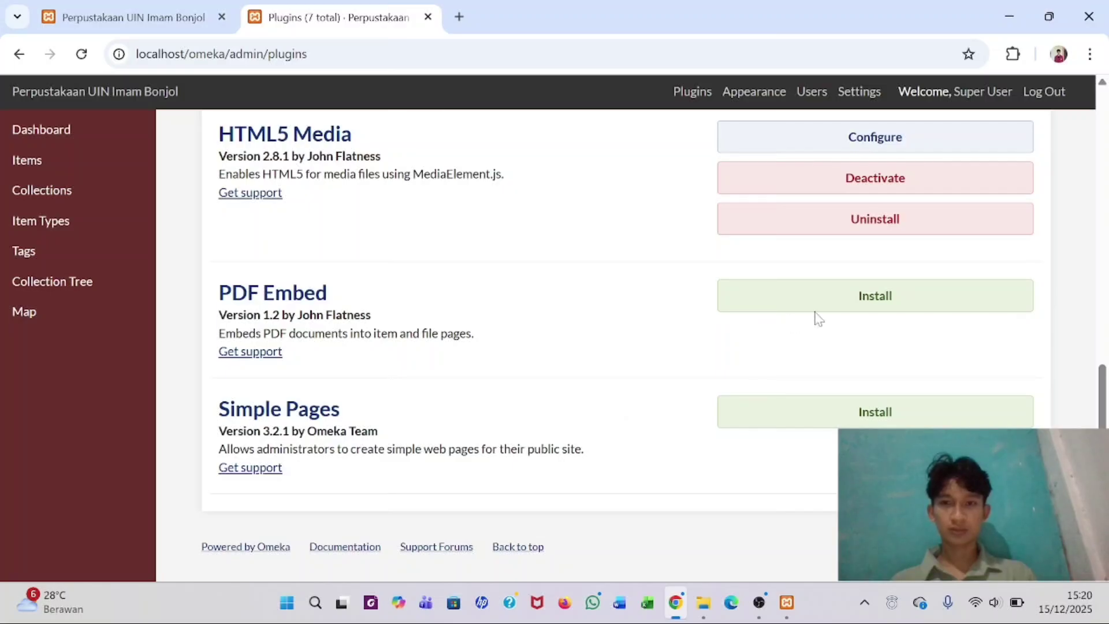
pyautogui.click(844, 304)
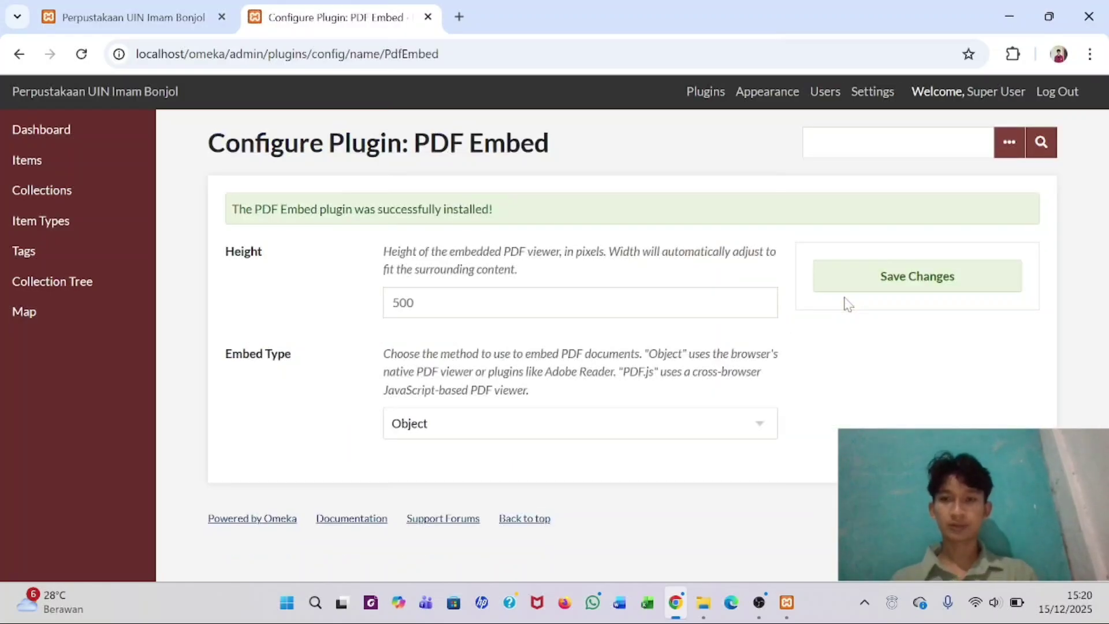
pyautogui.click(925, 276)
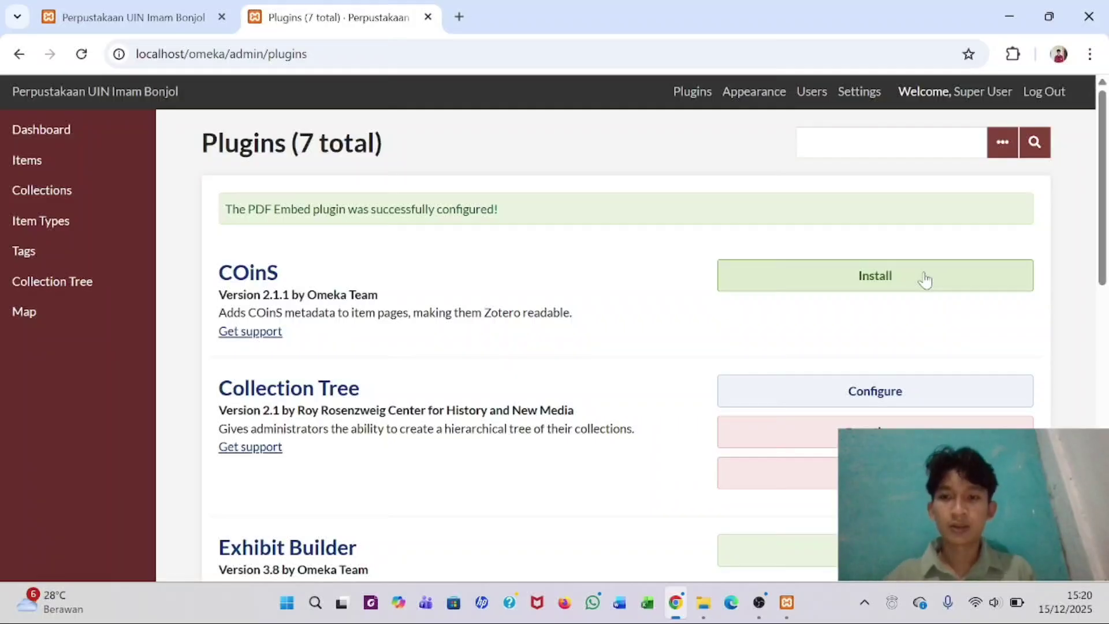
pyautogui.scroll(-10, 675, 430)
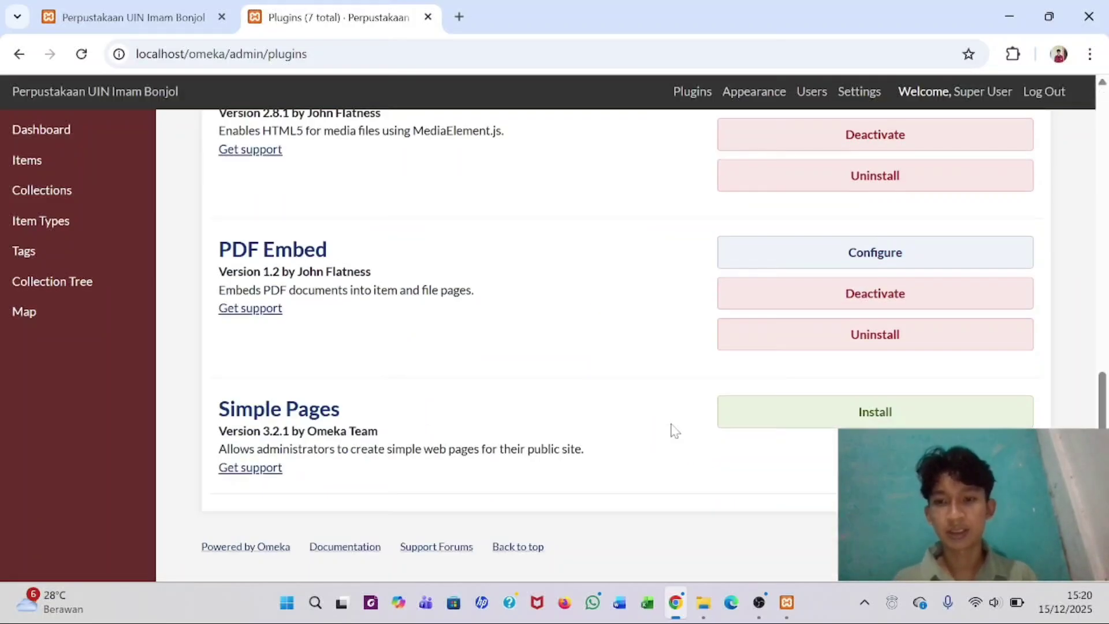
# - Go to Collections from the Plugins page, which shows the 'Omeka has encountered an error' page
pyautogui.scroll(10, 675, 430)
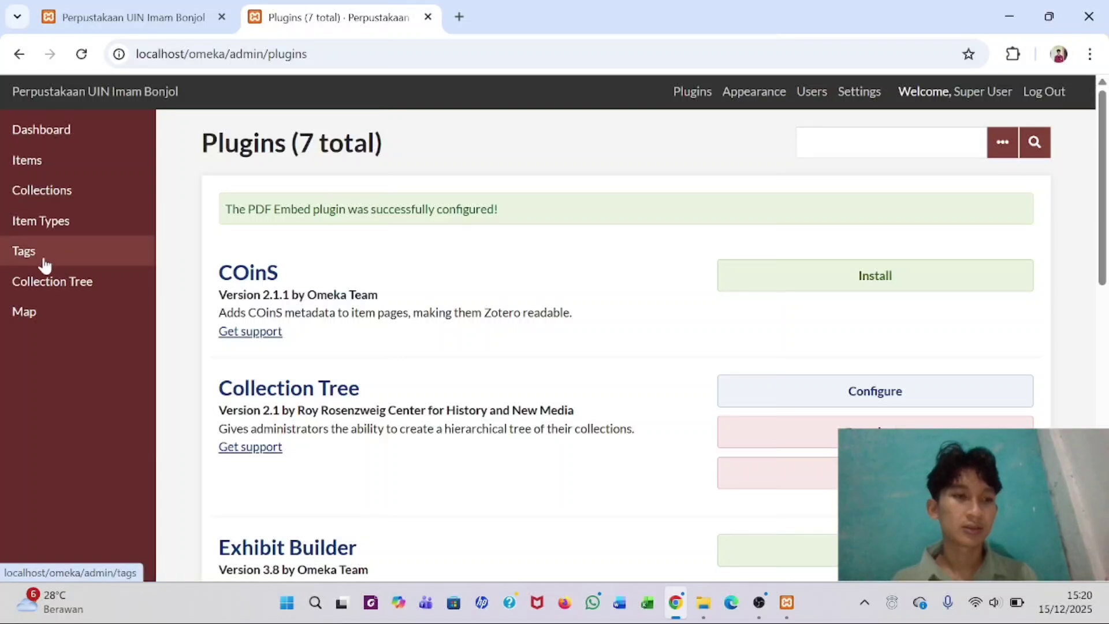
pyautogui.scroll(-6, 572, 368)
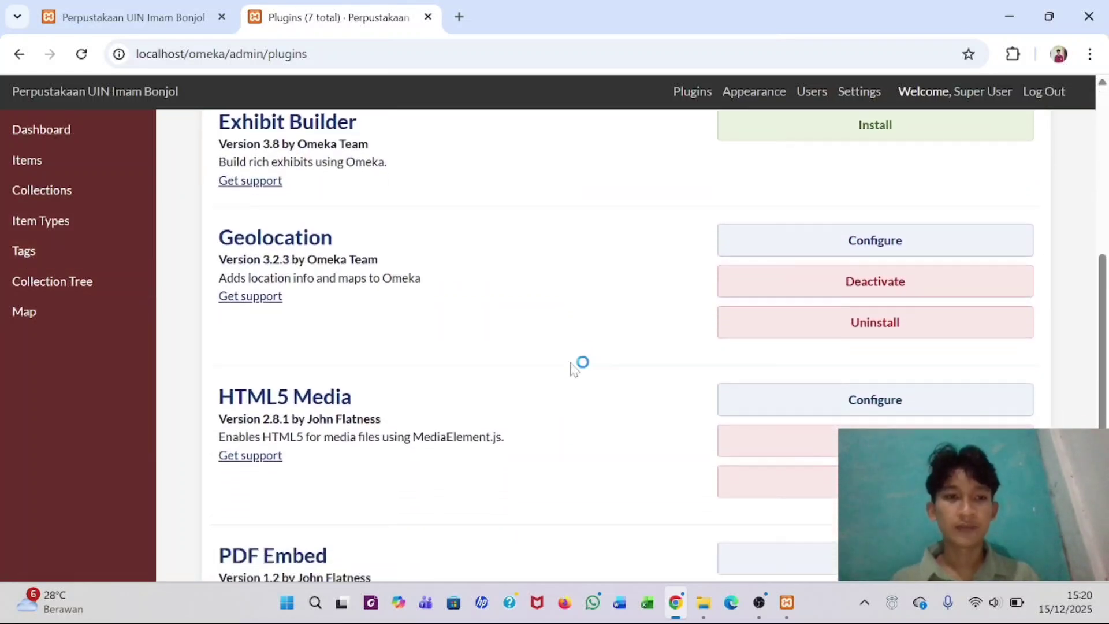
pyautogui.scroll(6, 579, 364)
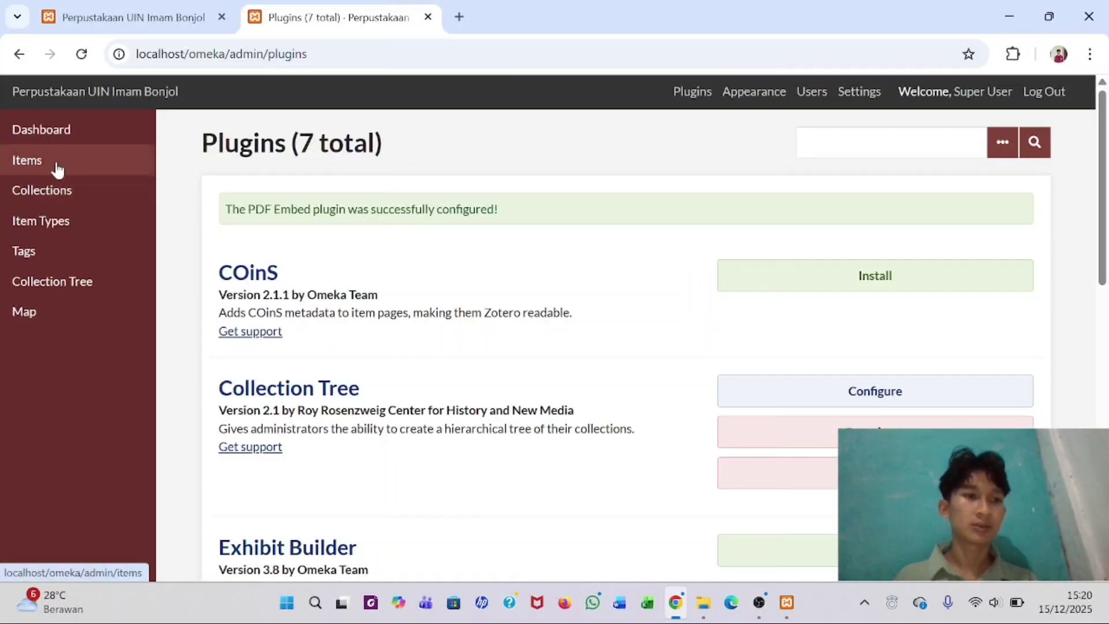
pyautogui.click(49, 202)
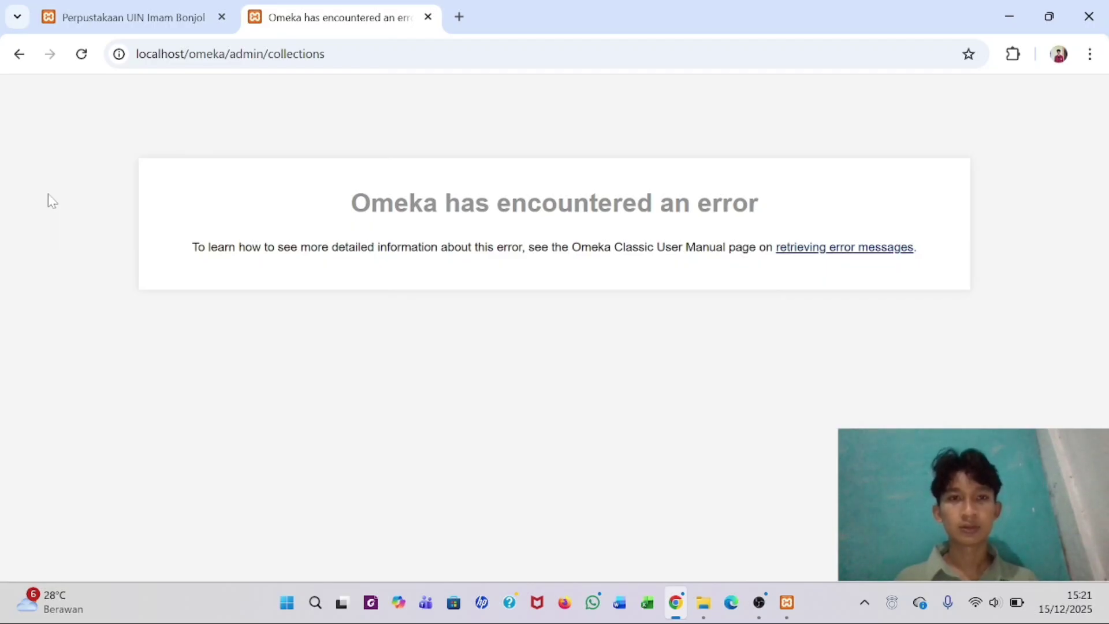
# - Start MySQL in XAMPP Control Panel and minimize the panel
pyautogui.click(787, 603)
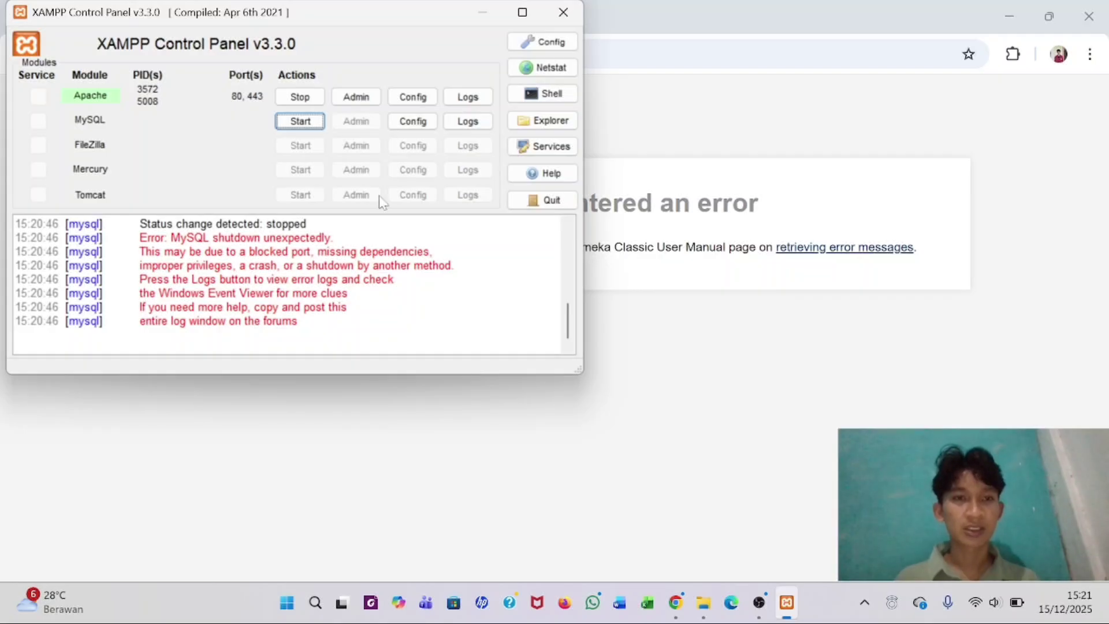
pyautogui.click(303, 123)
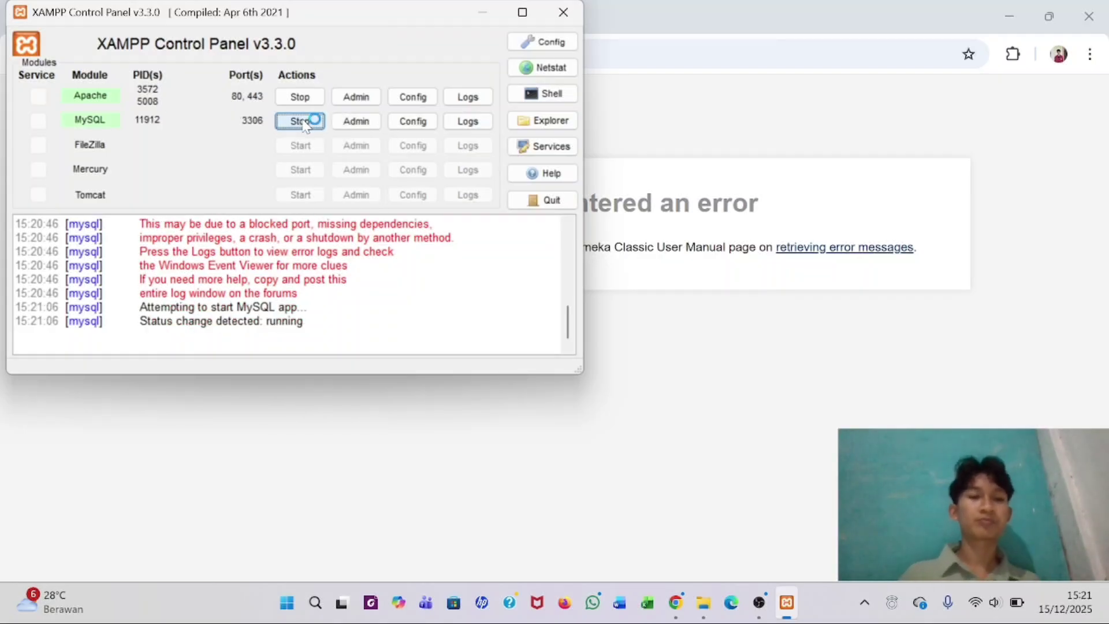
pyautogui.click(485, 18)
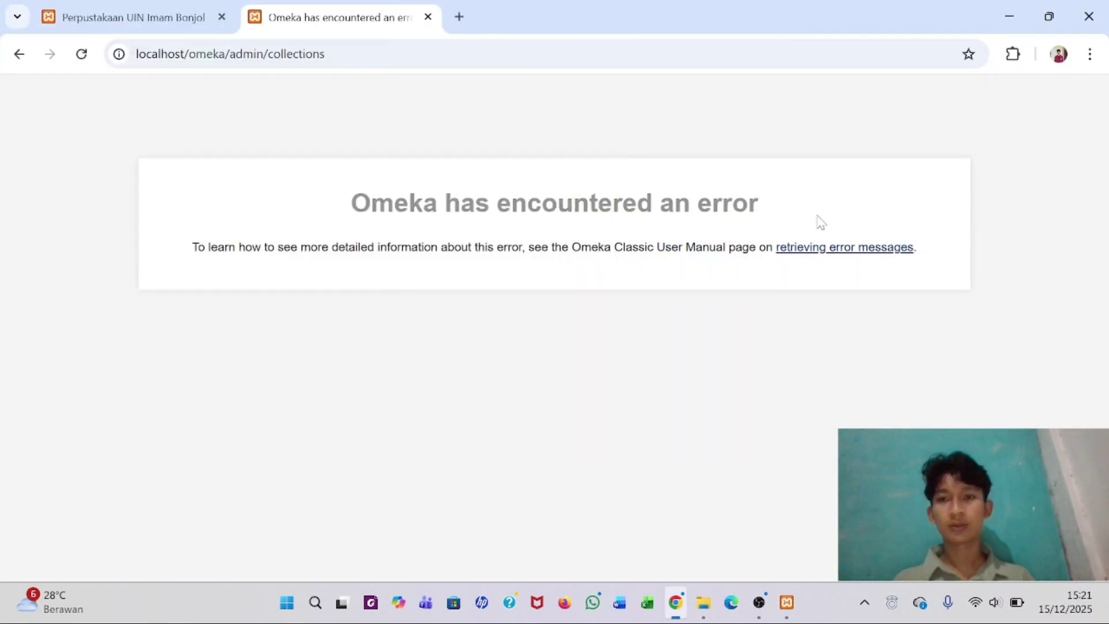
# - Reload Omeka, open the empty Collections list and a blank Add a Collection form, then bring up File Explorer
pyautogui.click(81, 55)
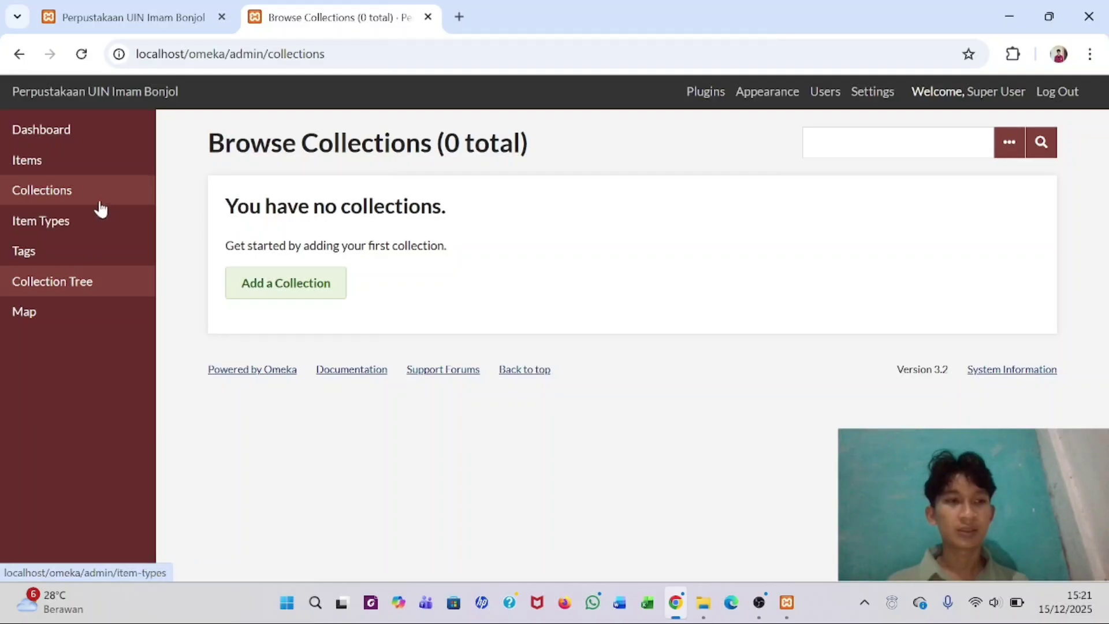
pyautogui.click(62, 195)
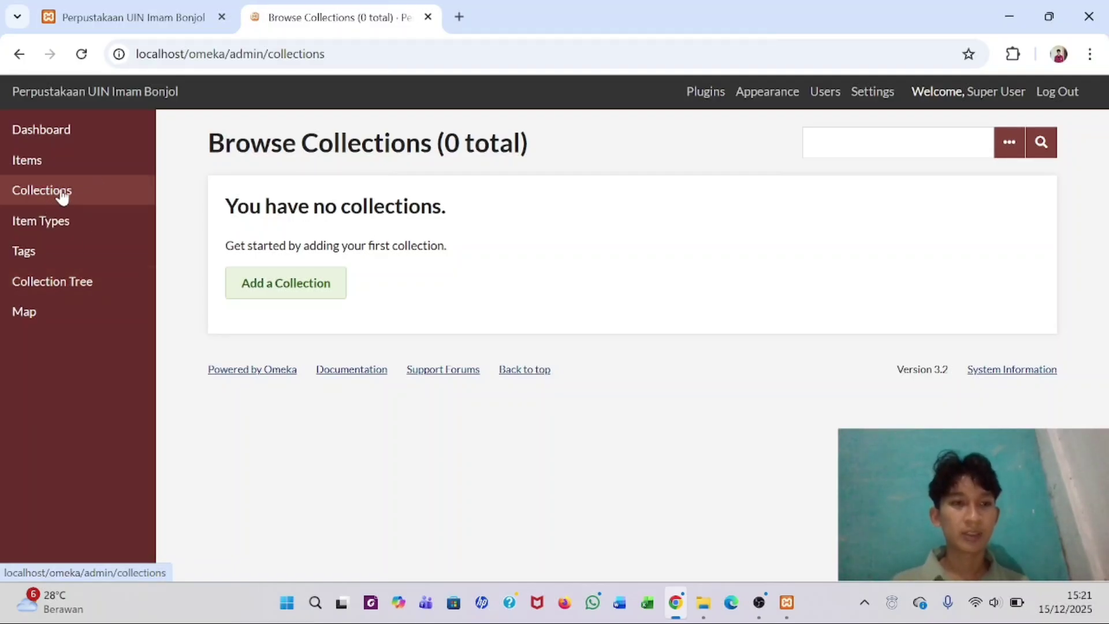
pyautogui.click(287, 292)
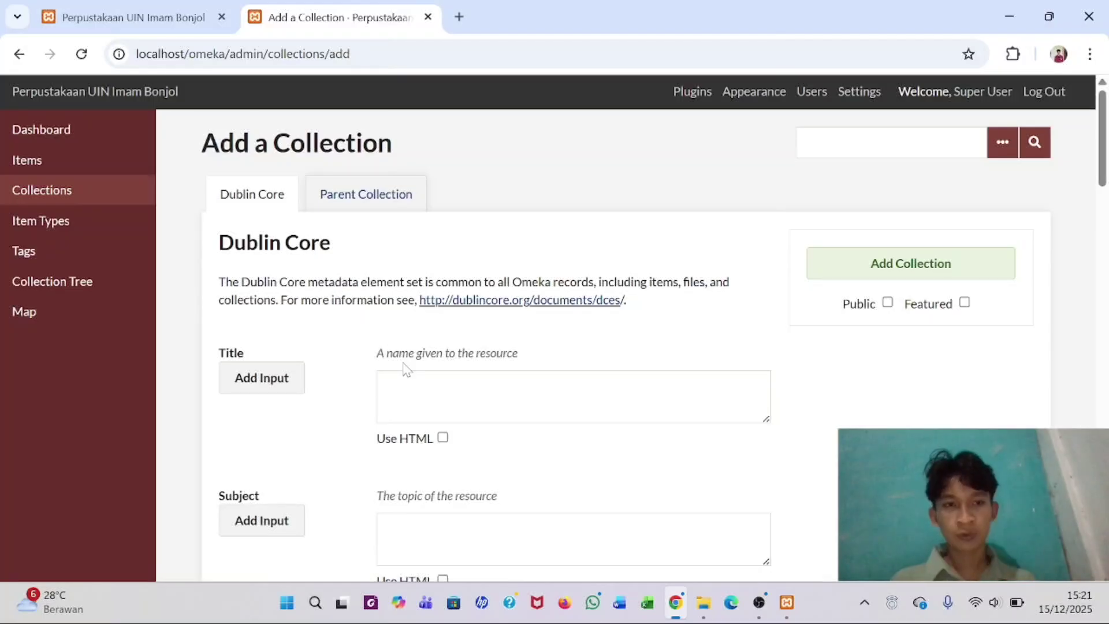
pyautogui.scroll(-3, 389, 393)
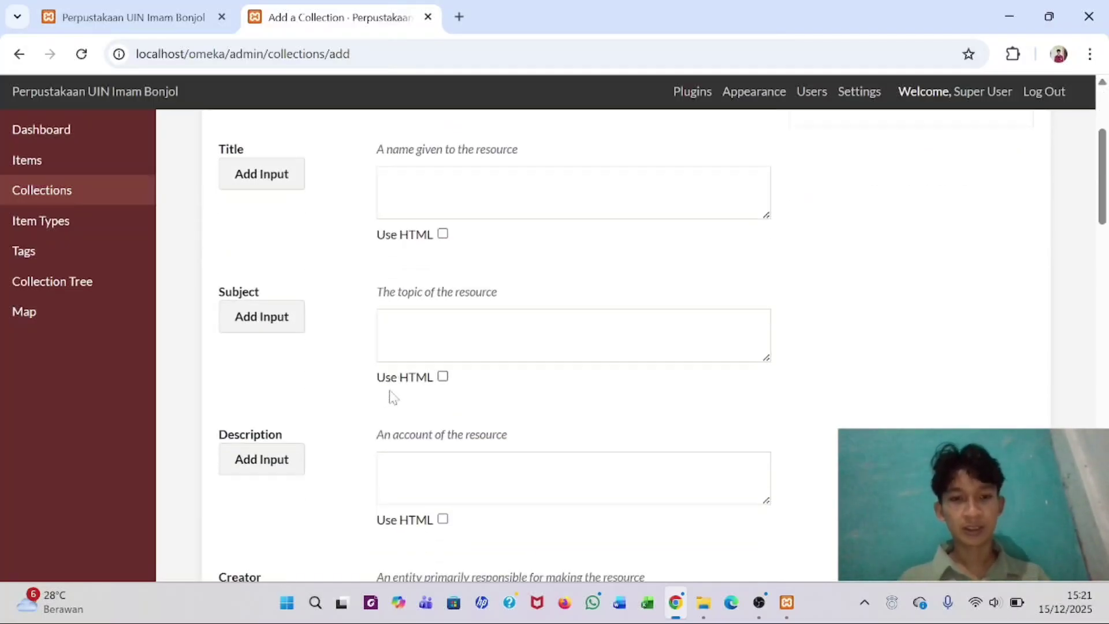
pyautogui.scroll(3, 389, 394)
pyautogui.click(705, 603)
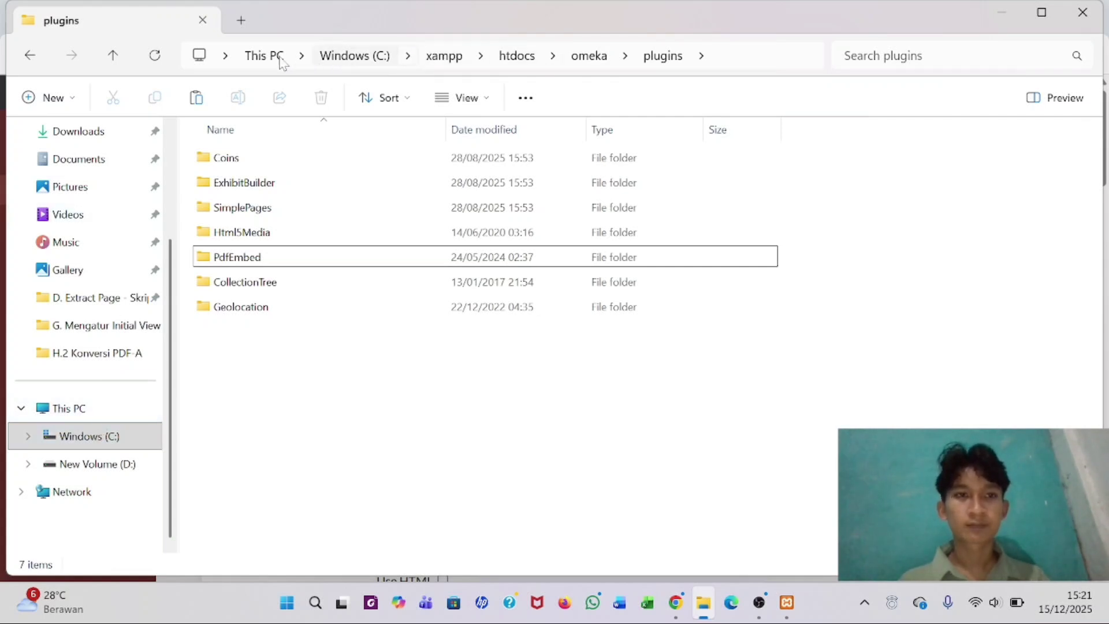
# - Open the saved Collection Tree page from D:\Bahan Latihan Penggunaan Omeka Classic\Struktur Pohon Koleksi
pyautogui.click(118, 462)
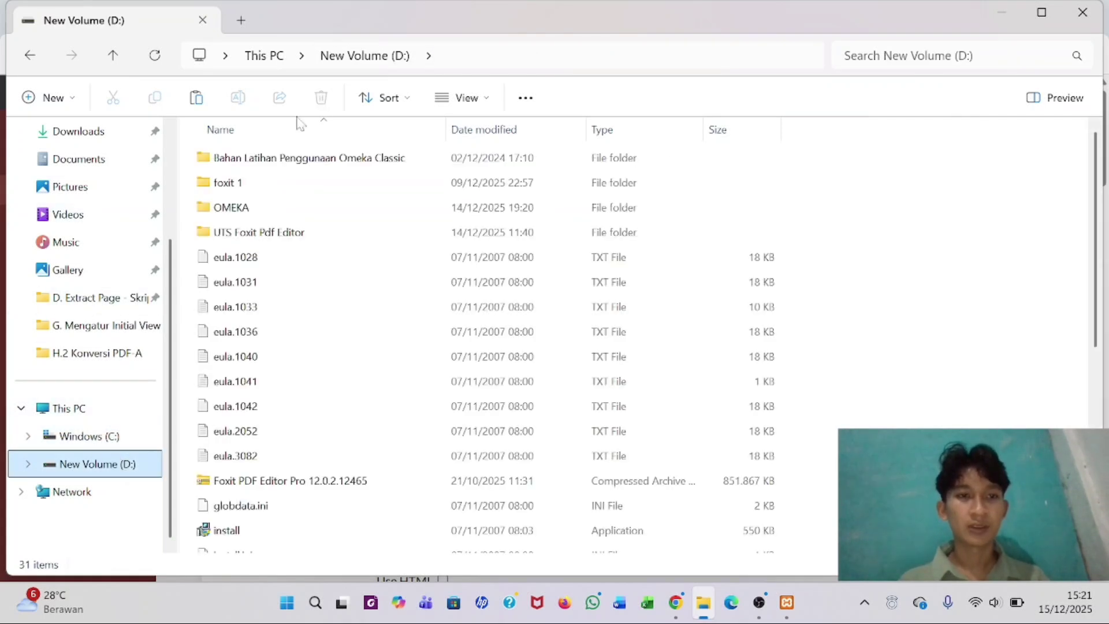
pyautogui.doubleClick(280, 157)
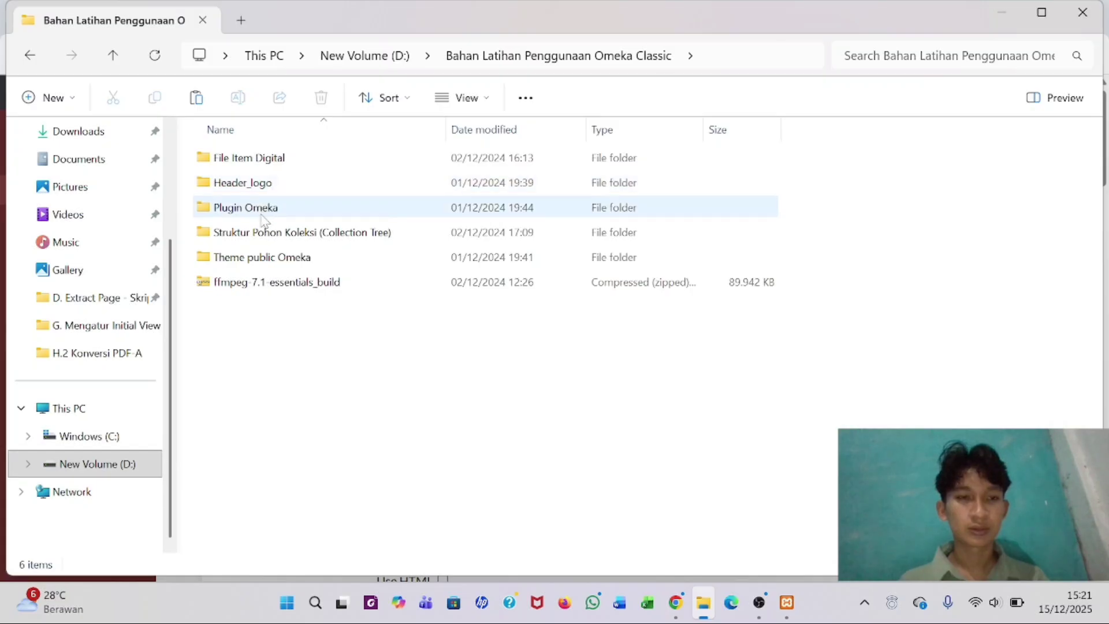
pyautogui.doubleClick(258, 237)
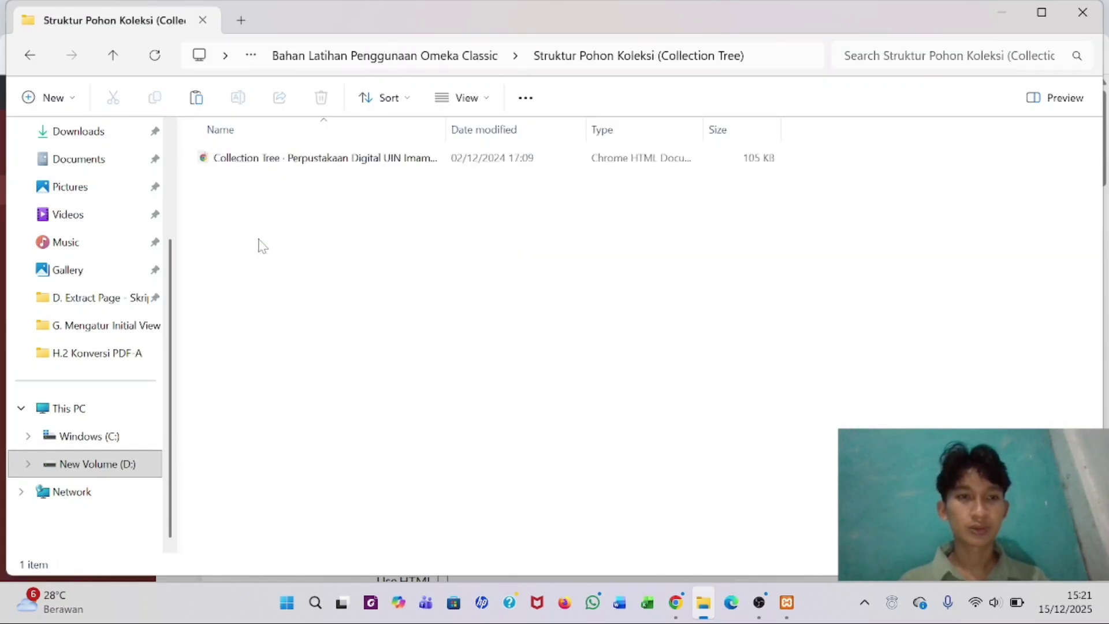
pyautogui.doubleClick(264, 160)
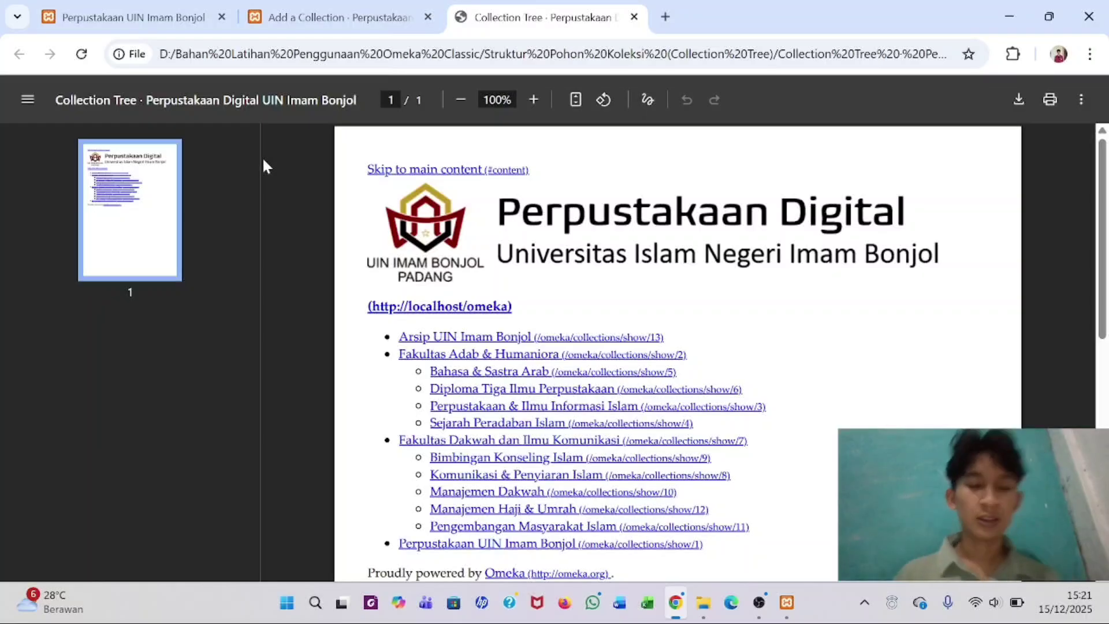
# - Scroll through the Collection Tree reference to review the faculty and study-programme hierarchy
pyautogui.scroll(-1, 491, 269)
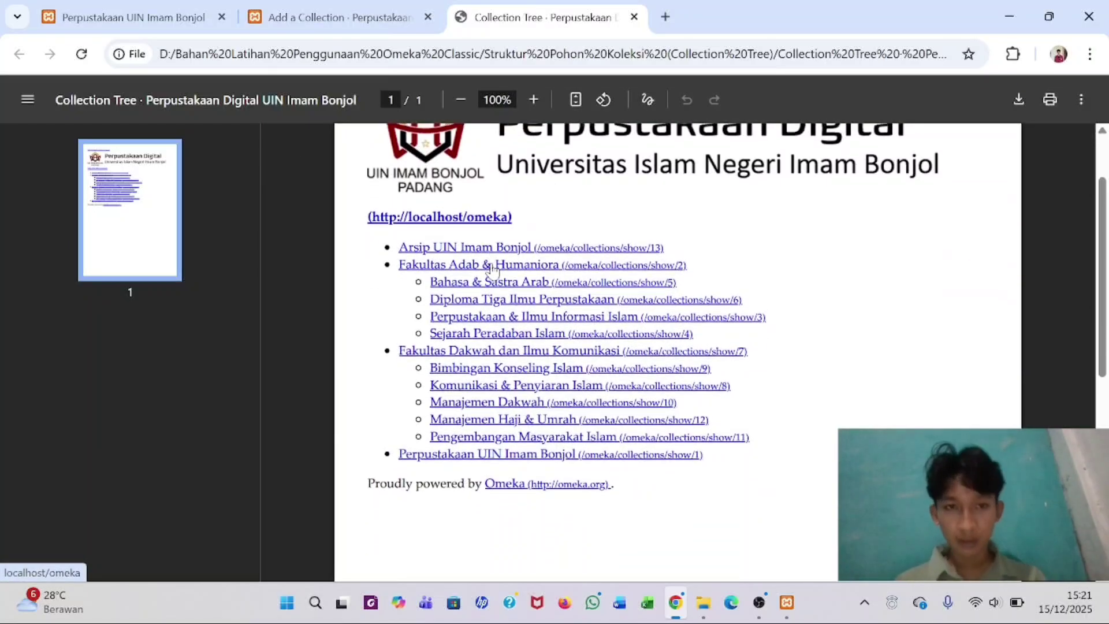
pyautogui.scroll(1, 492, 268)
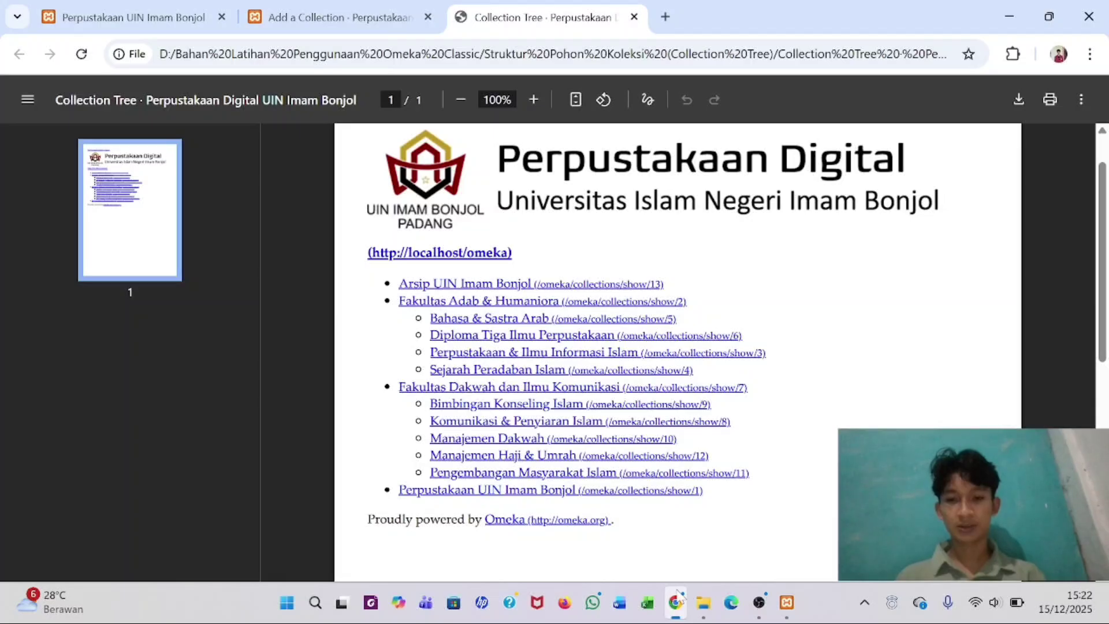
# - Back on the Add a Collection form, save a public collection titled 'Arsip UIN Imam Bonjol'
pyautogui.click(317, 7)
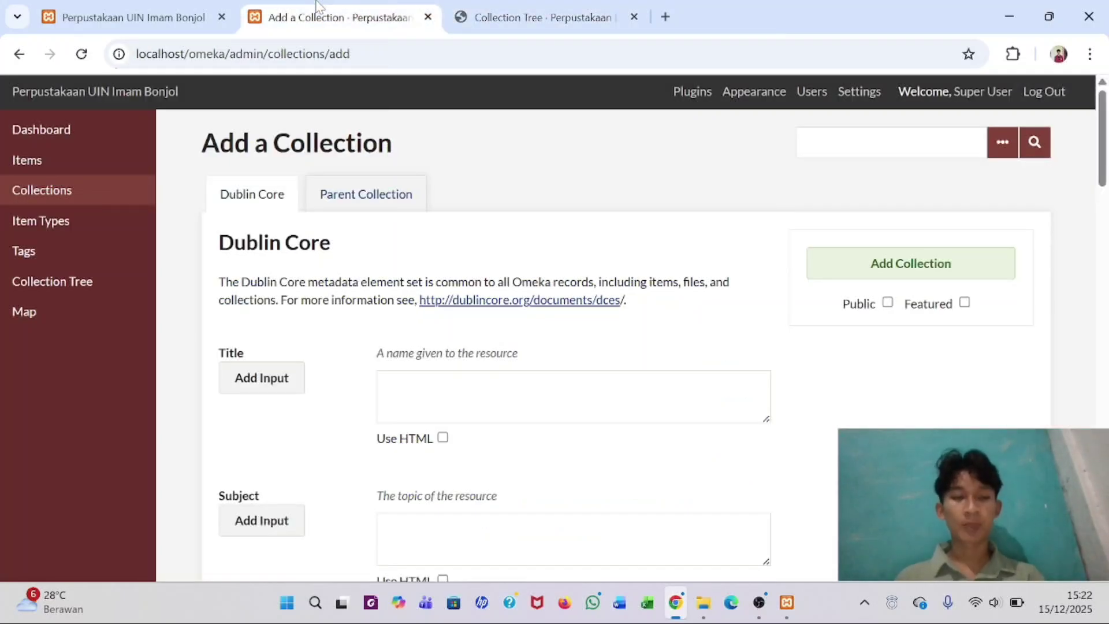
pyautogui.click(462, 390)
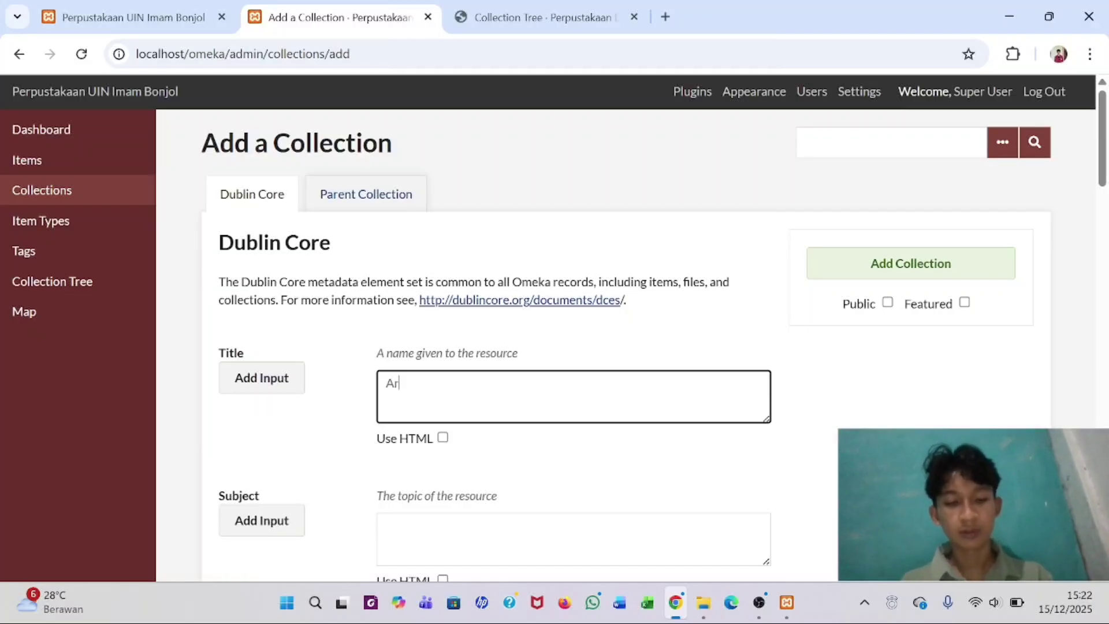
pyautogui.write('Arsip')
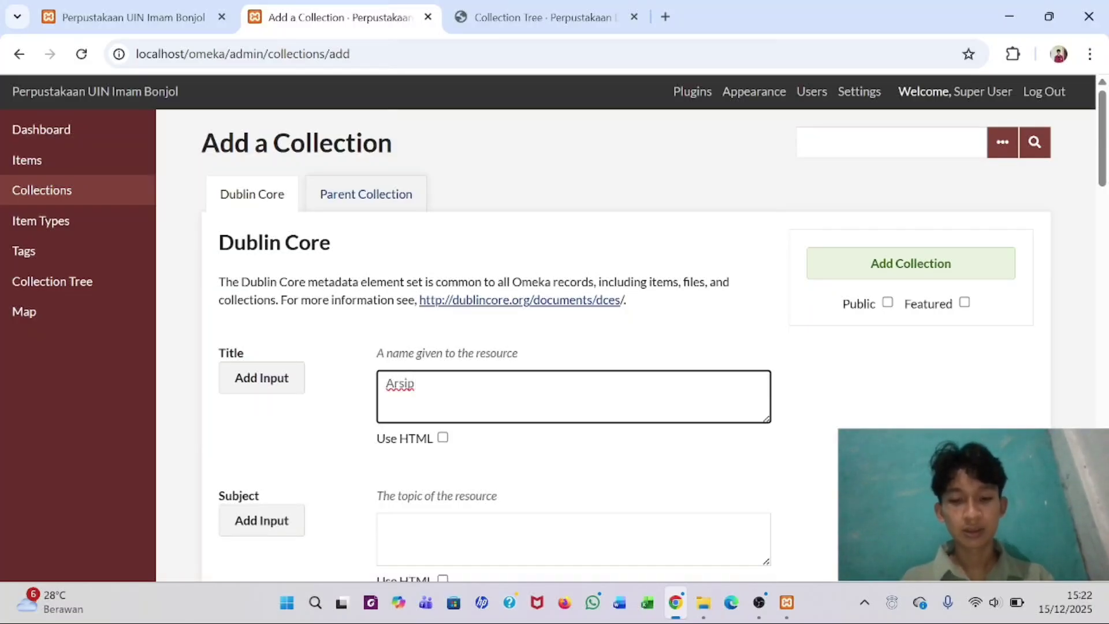
pyautogui.write(' UIN')
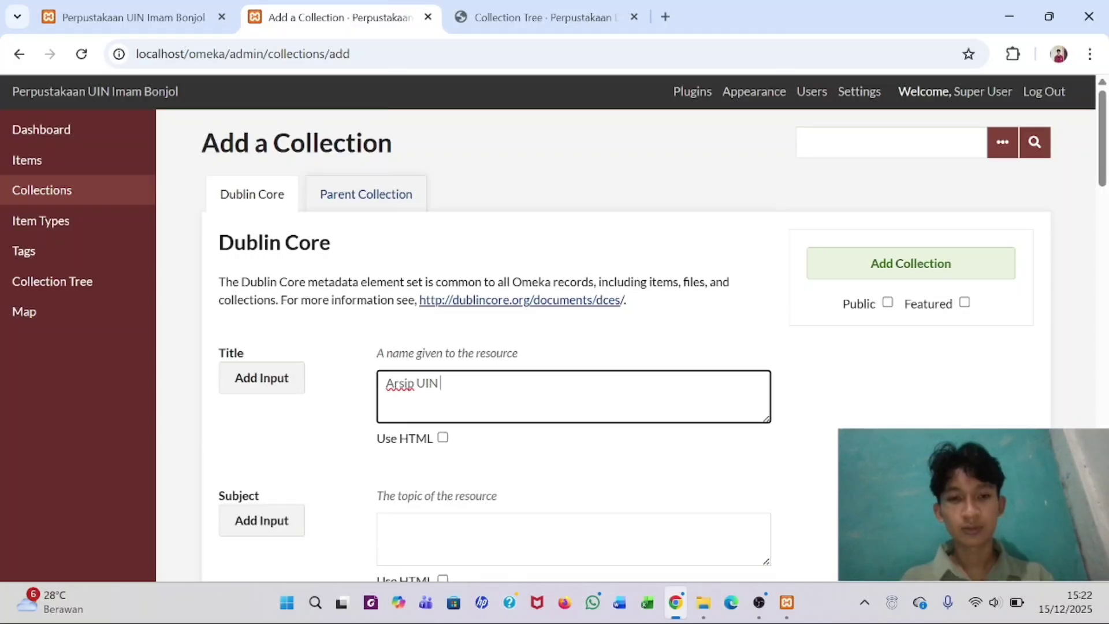
pyautogui.write(' Imam Bonjol')
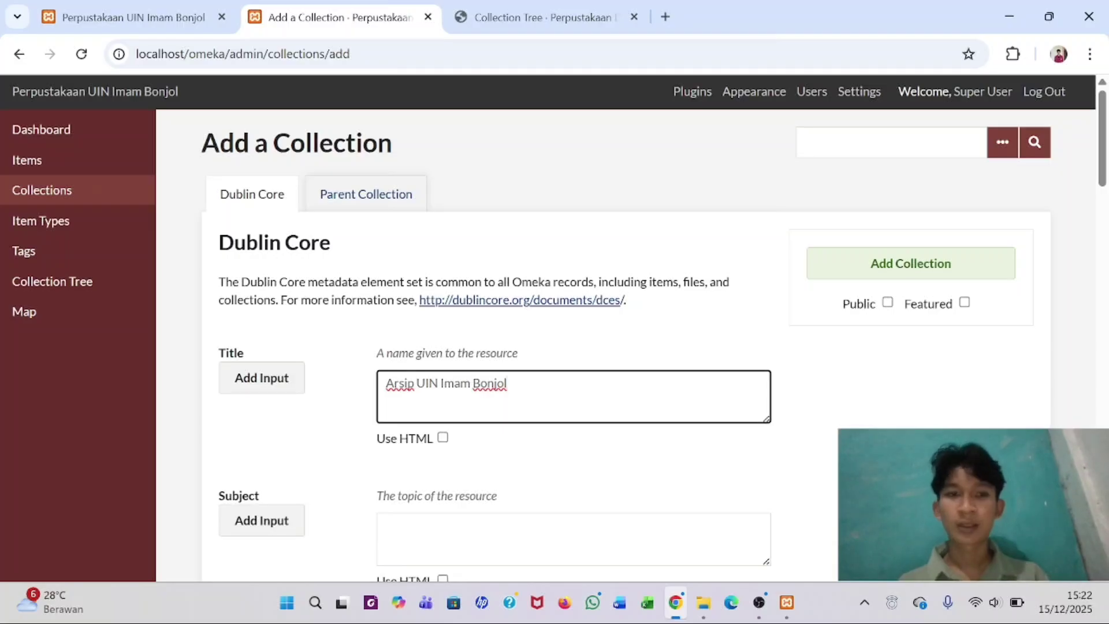
pyautogui.click(894, 394)
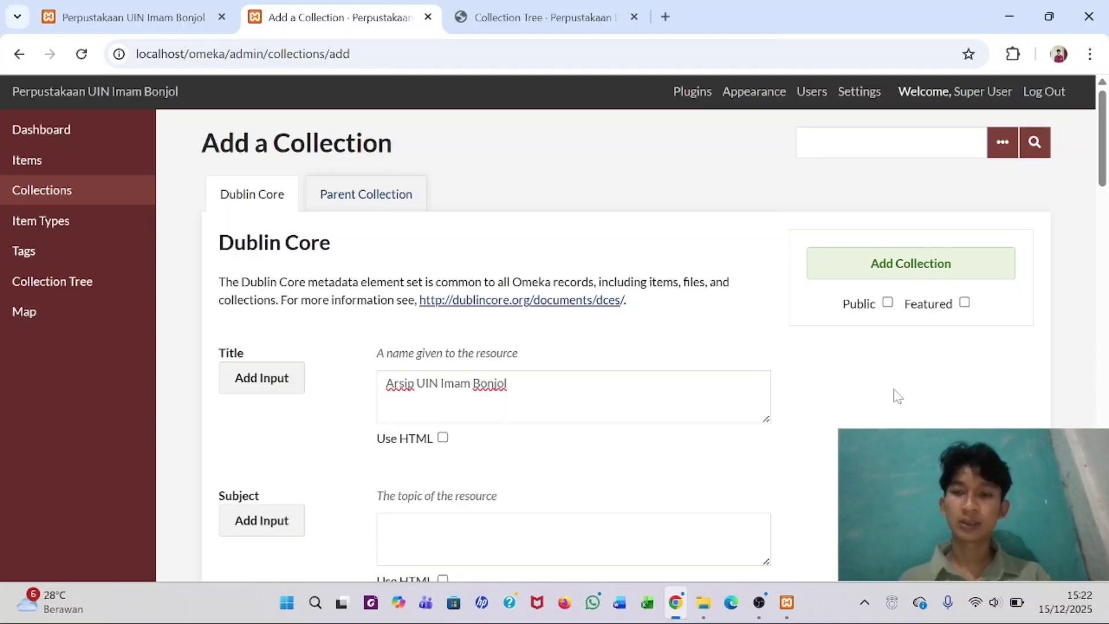
pyautogui.scroll(-1, 894, 394)
pyautogui.scroll(1, 884, 389)
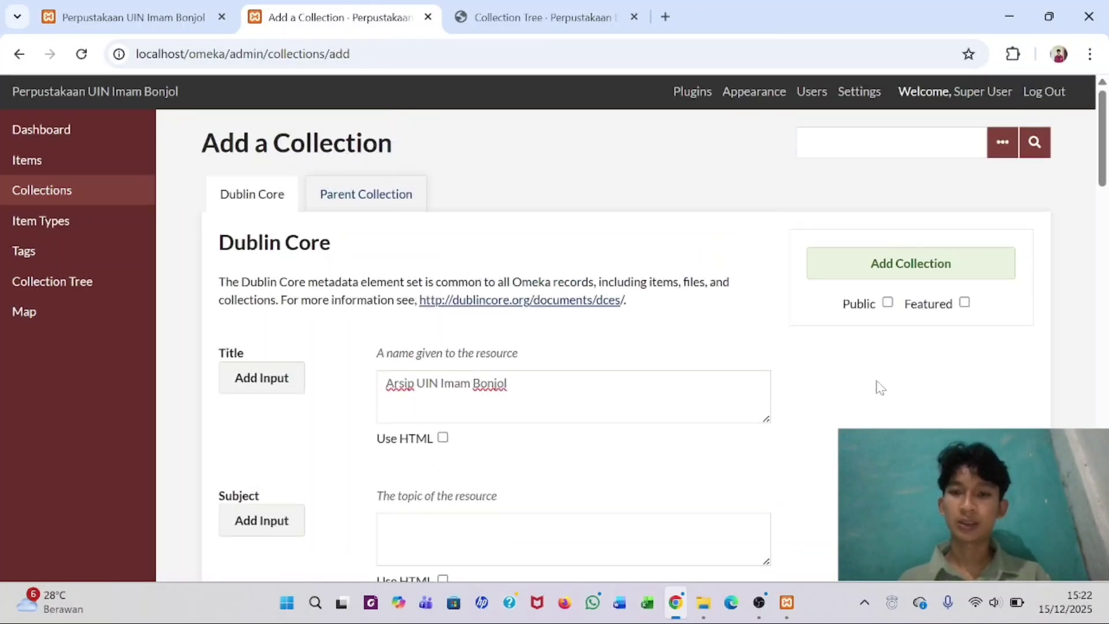
pyautogui.click(888, 302)
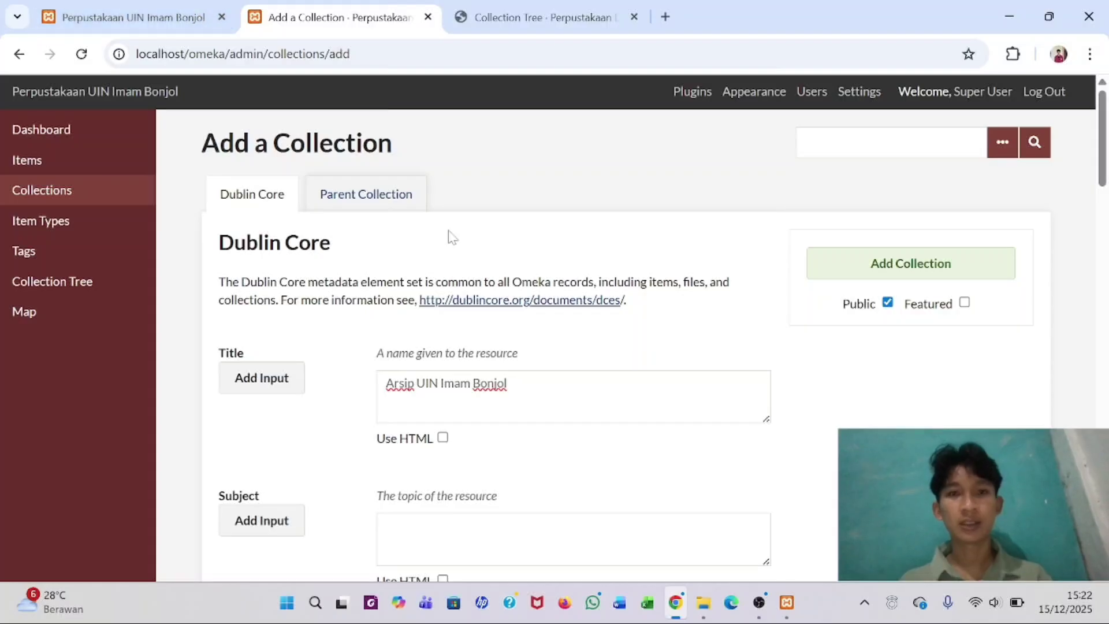
pyautogui.click(920, 270)
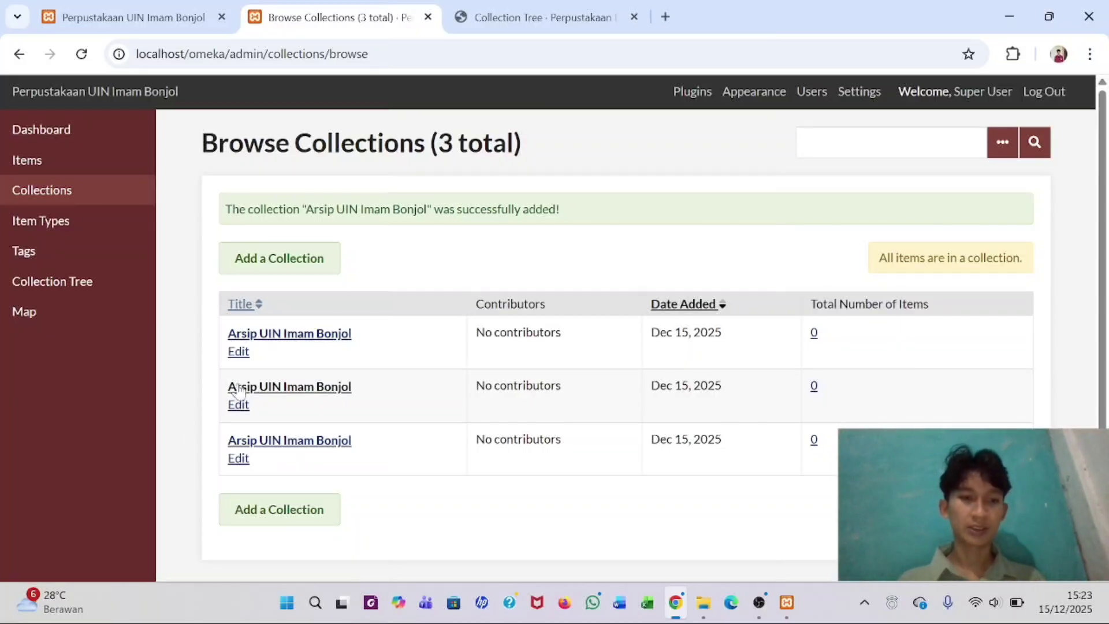
# - Delete both extra 'Arsip UIN Imam Bonjol' collections through Edit and the confirmed Delete button
pyautogui.click(239, 458)
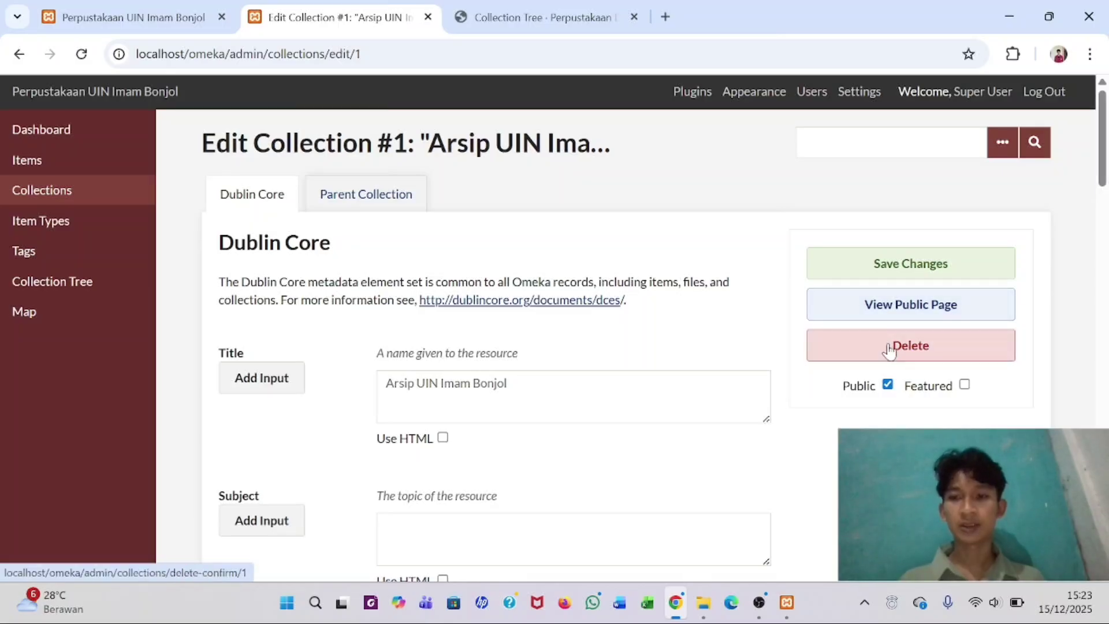
pyautogui.click(888, 346)
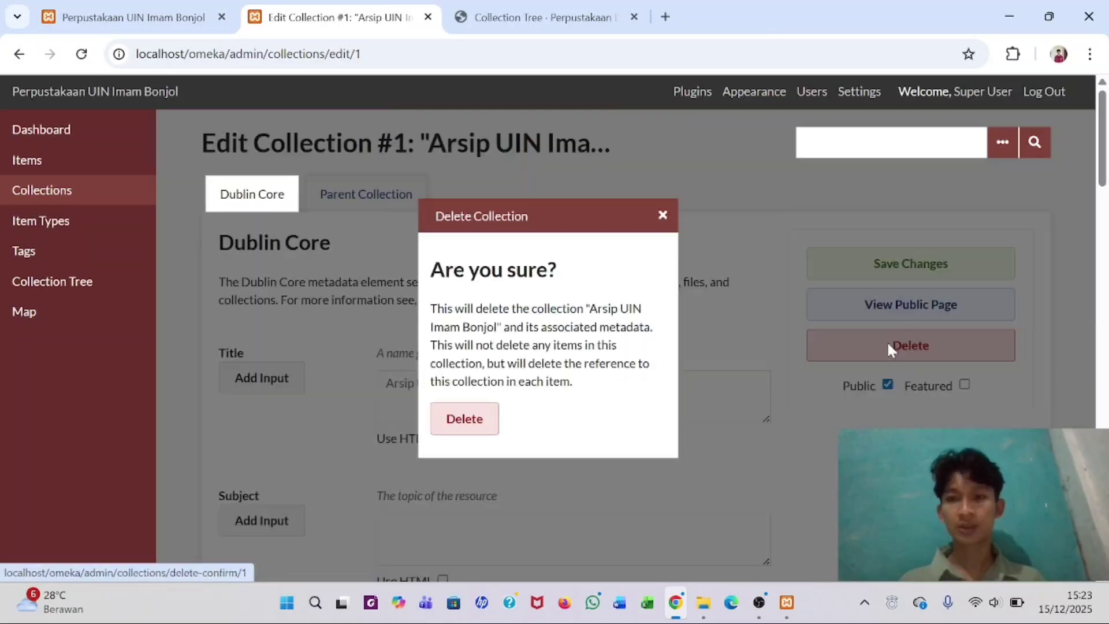
pyautogui.click(460, 428)
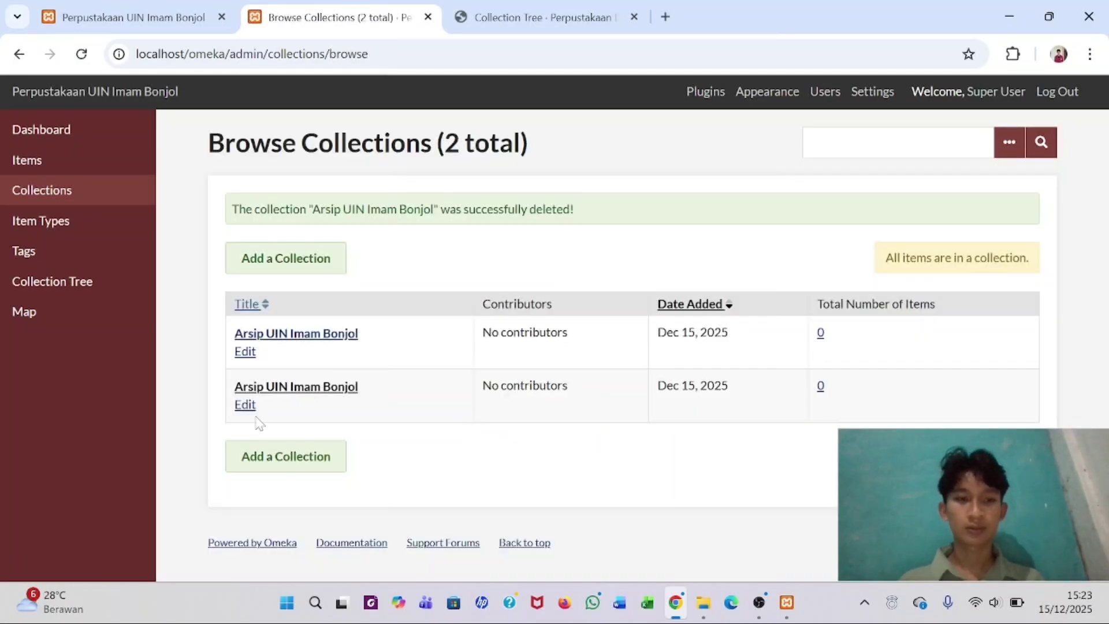
pyautogui.click(245, 407)
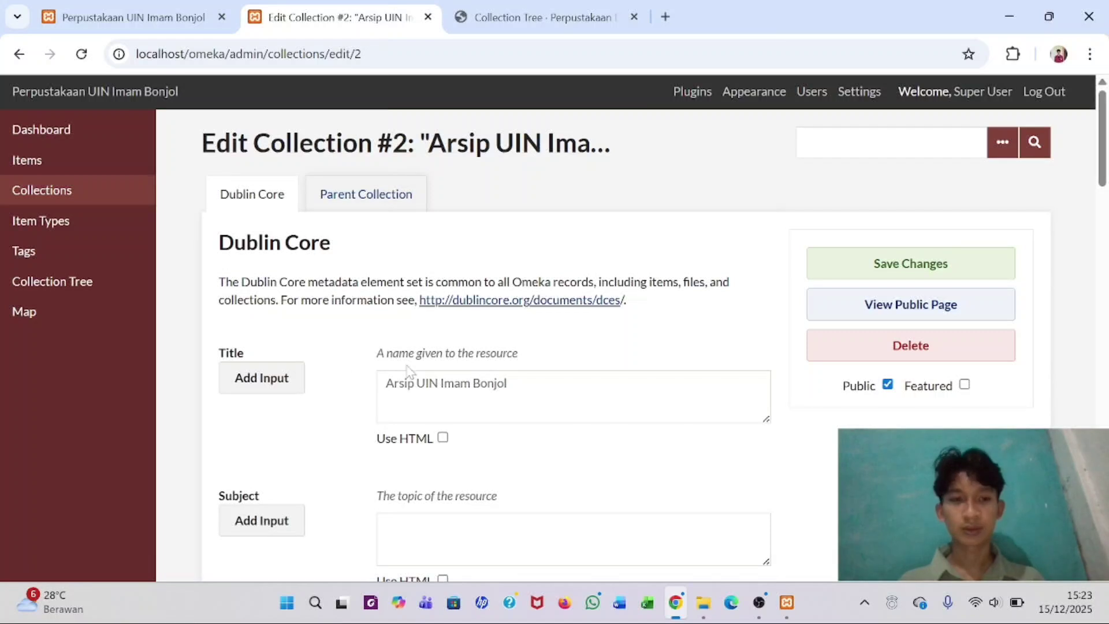
pyautogui.click(882, 352)
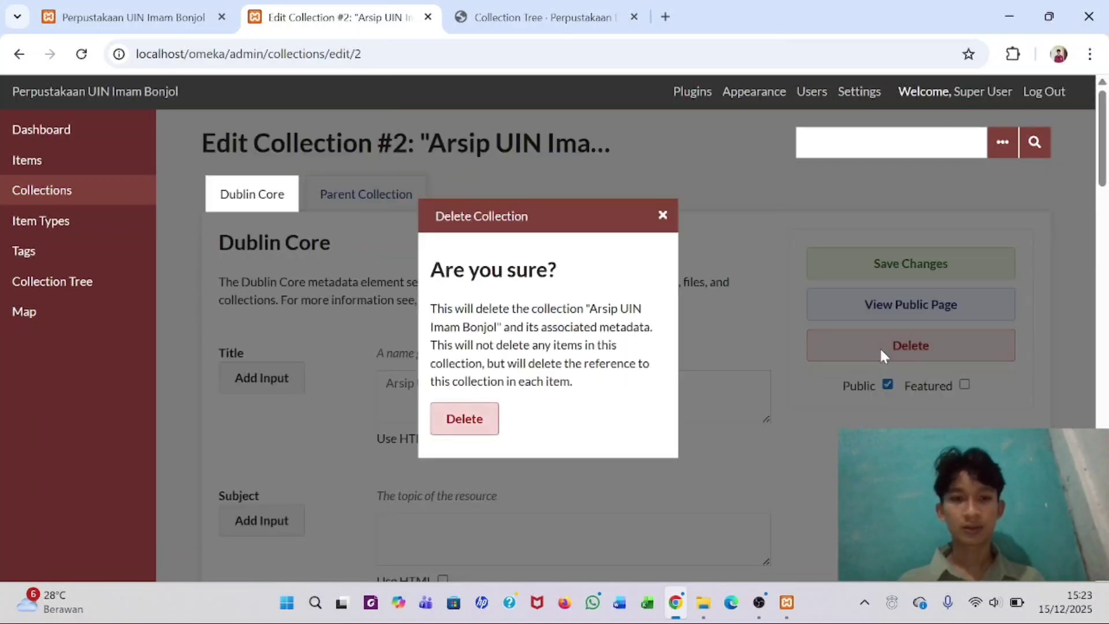
pyautogui.click(475, 419)
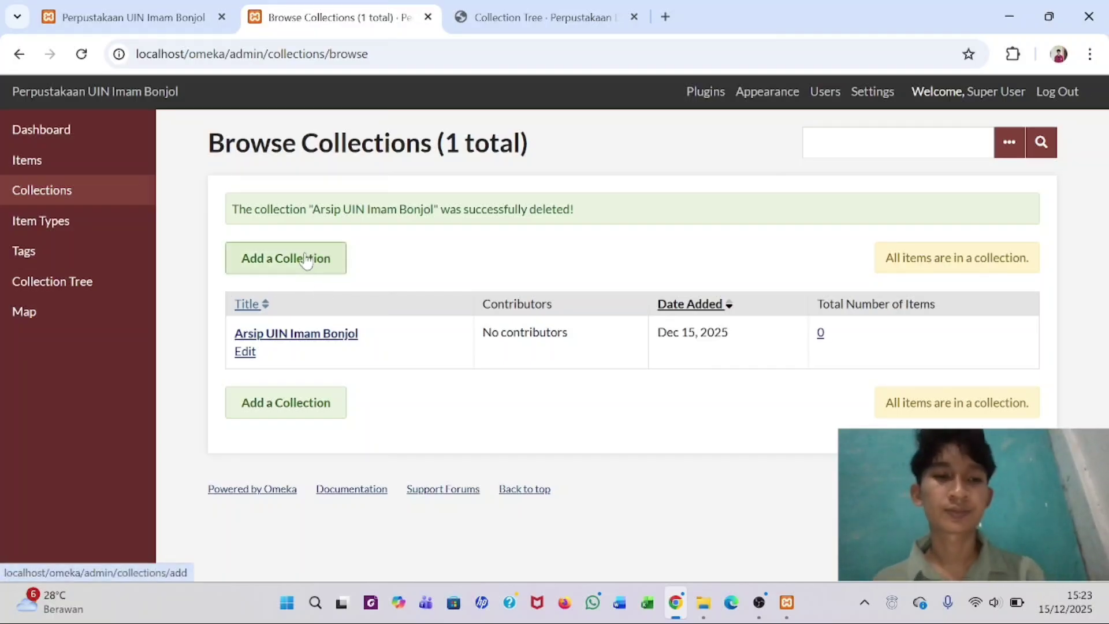
pyautogui.click(307, 260)
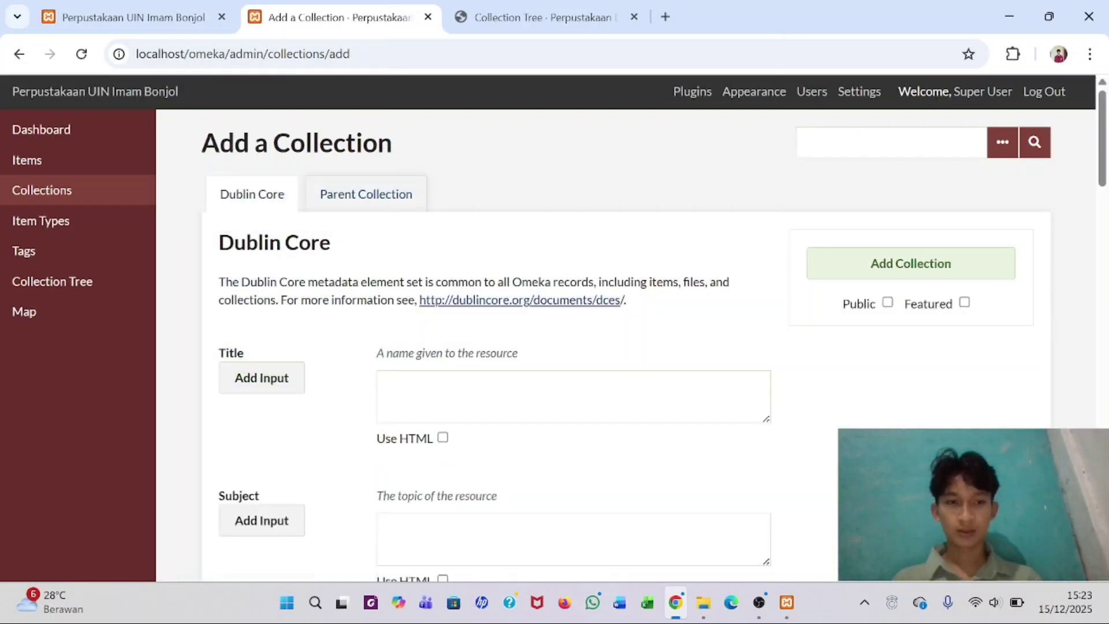
# - Save a public collection titled 'Fakultas Adab & Humaniora', checking the name against the tree PDF
pyautogui.click(468, 396)
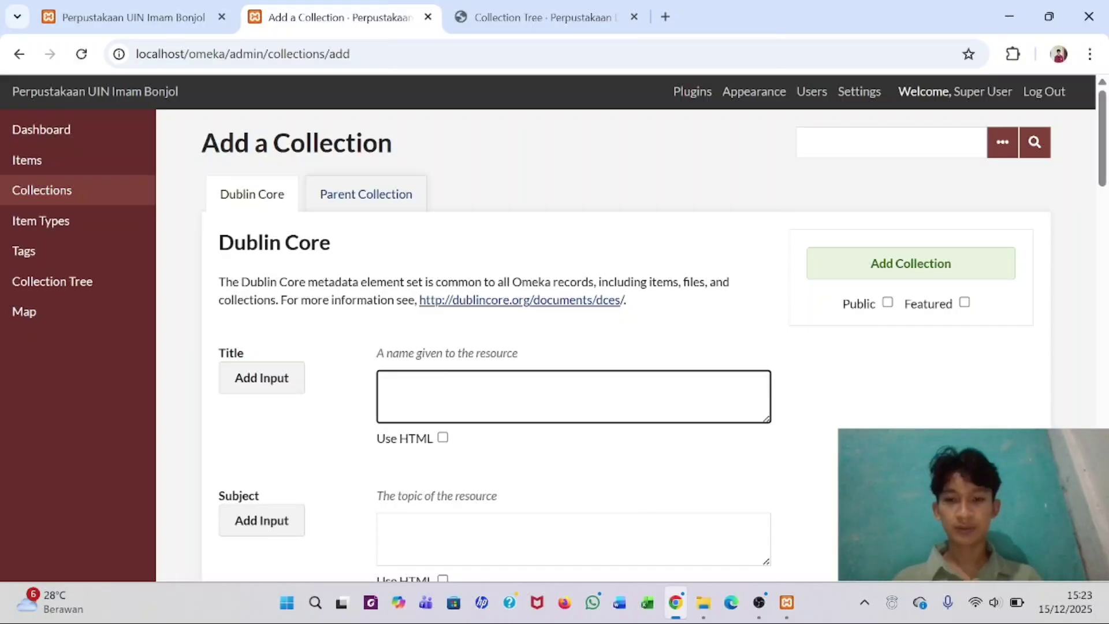
pyautogui.click(538, 11)
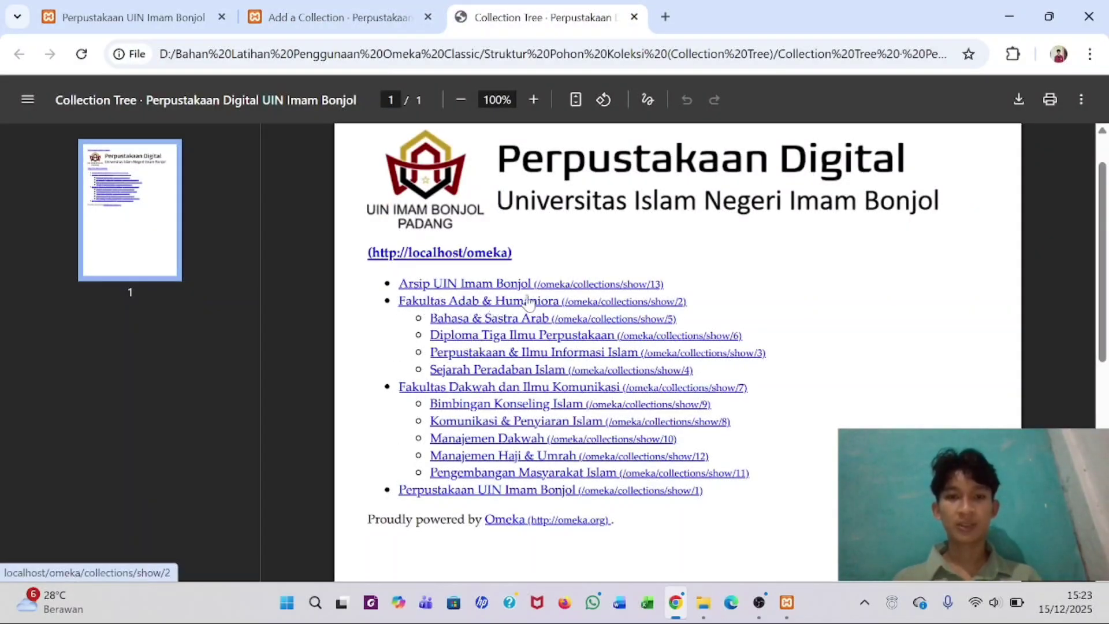
pyautogui.click(315, 16)
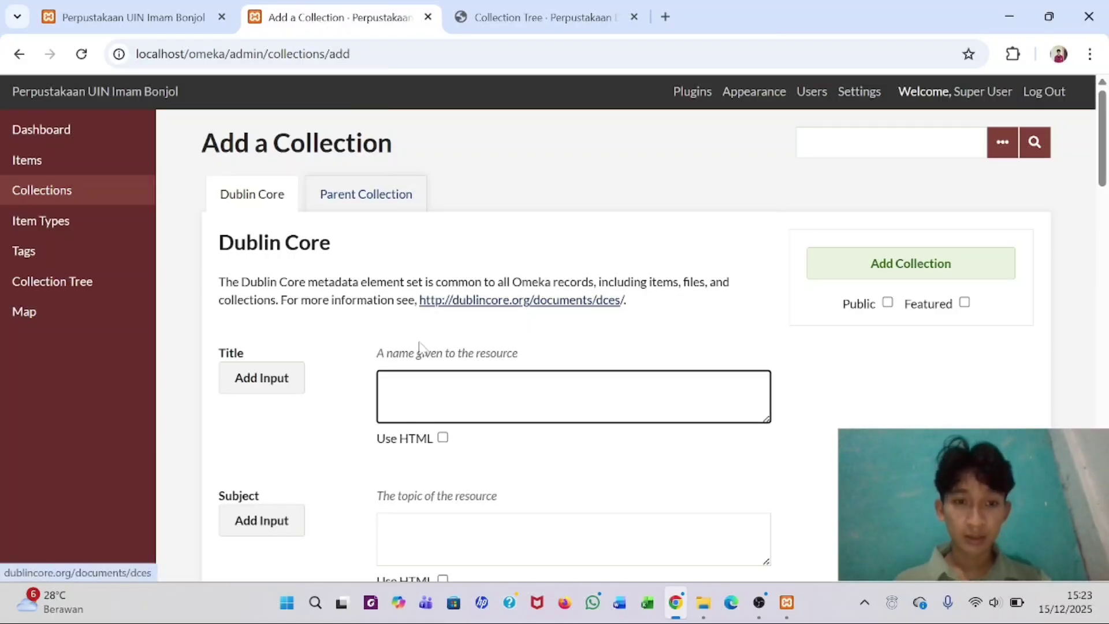
pyautogui.write('H')
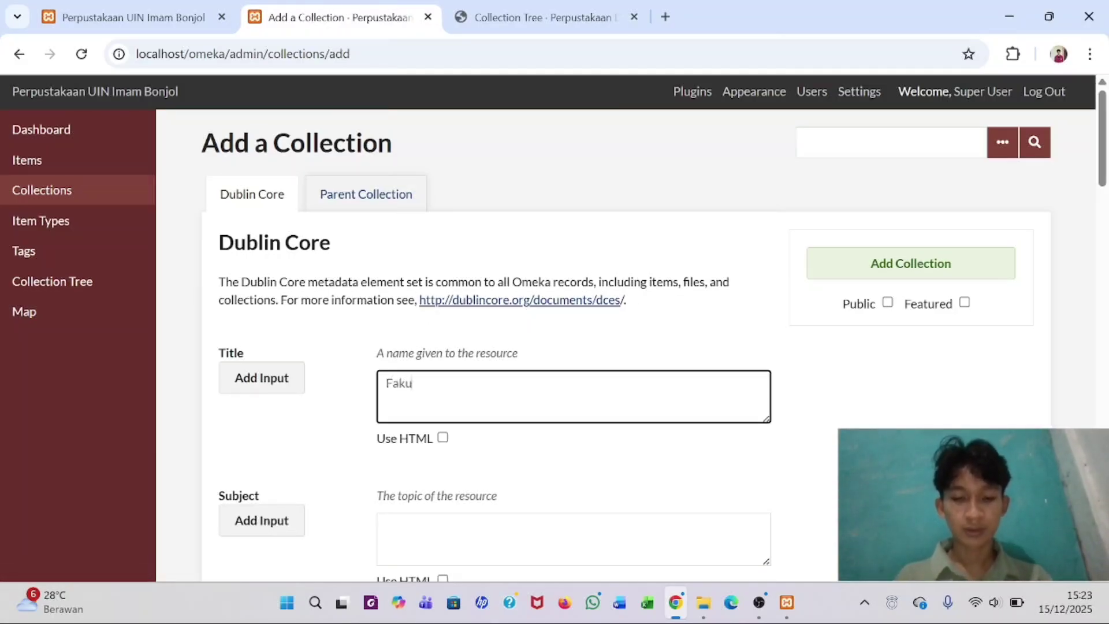
pyautogui.write('akultas')
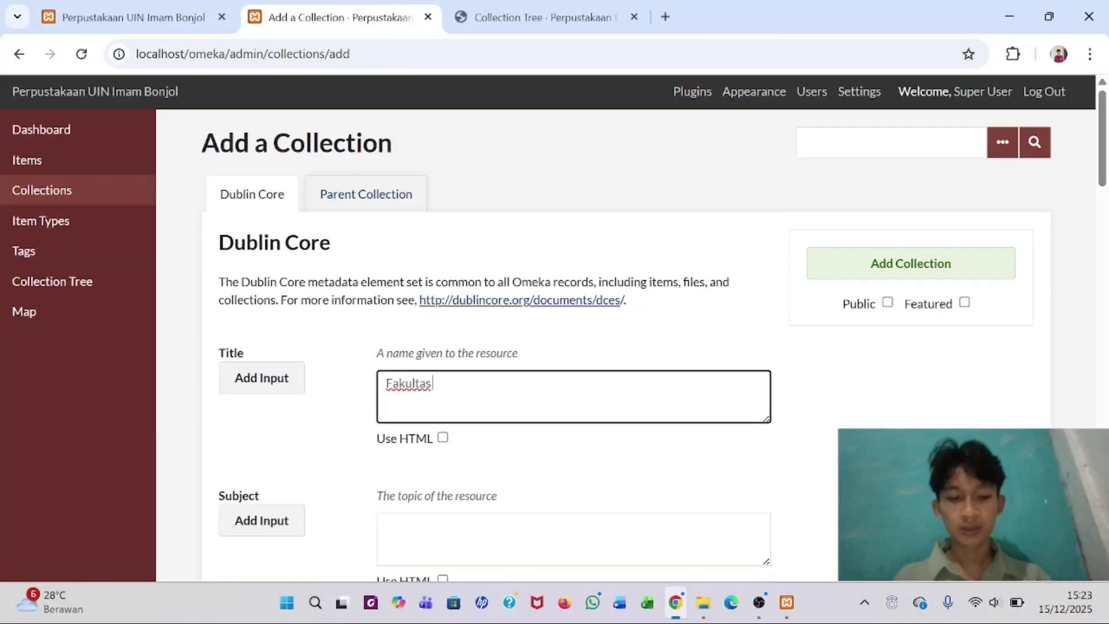
pyautogui.write(' Adab')
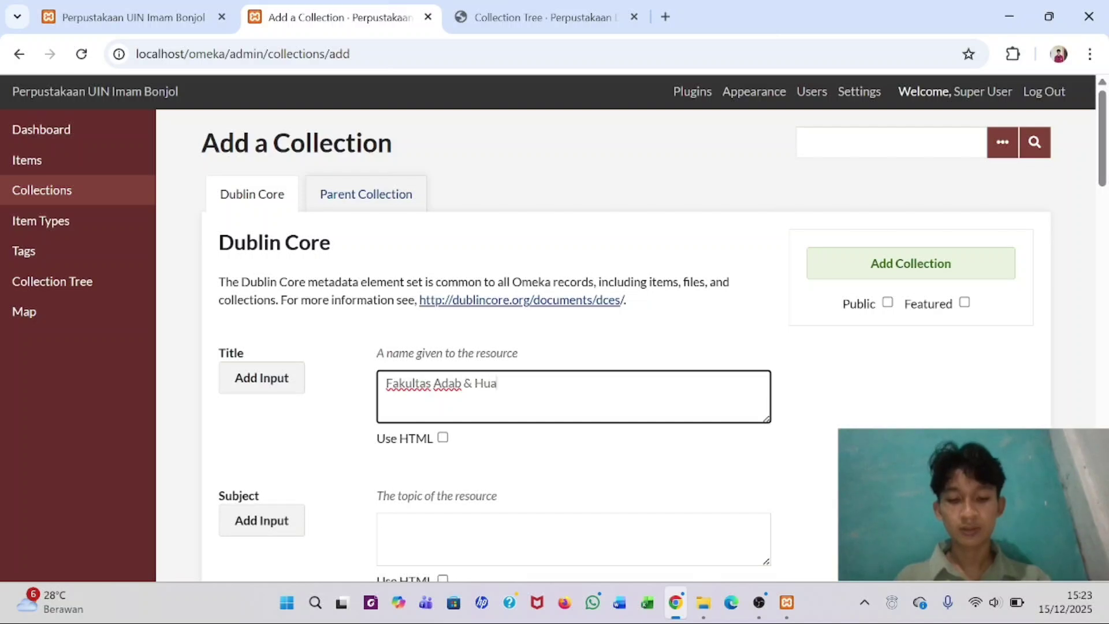
pyautogui.write('& Humaniora')
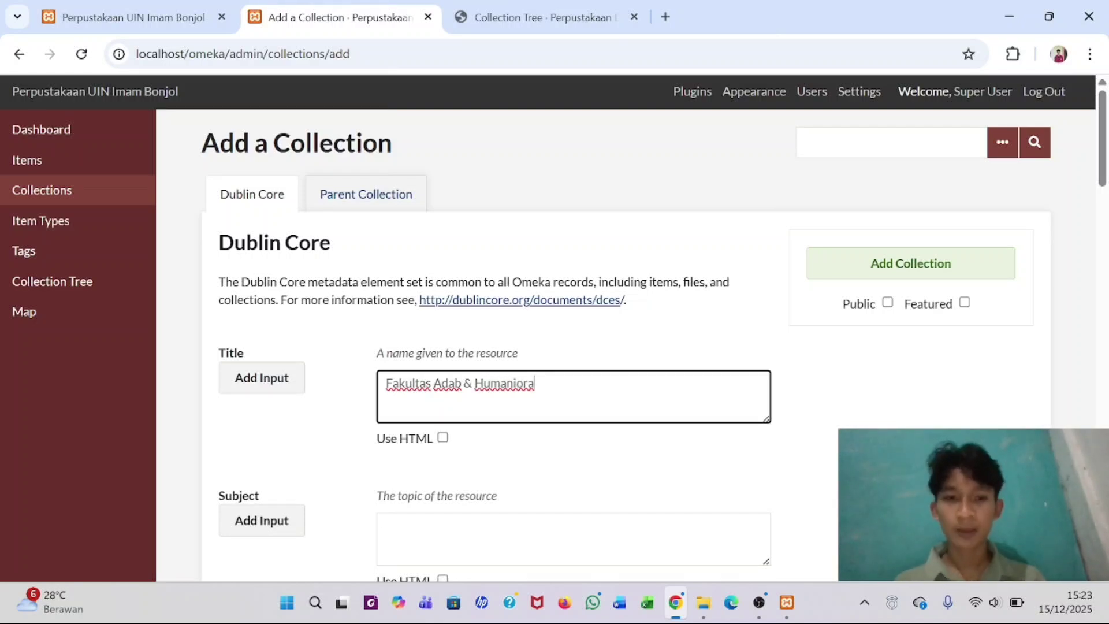
pyautogui.click(888, 303)
pyautogui.click(895, 267)
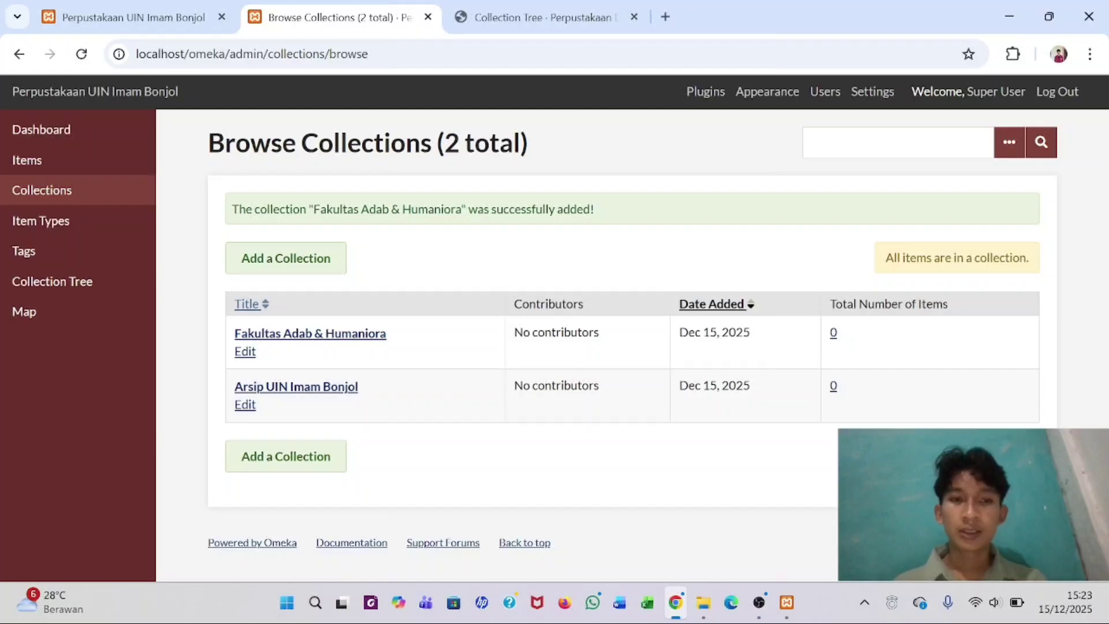
pyautogui.click(703, 603)
# - Review the collection tree PDF, then start a new collection from the collections list
pyautogui.click(676, 603)
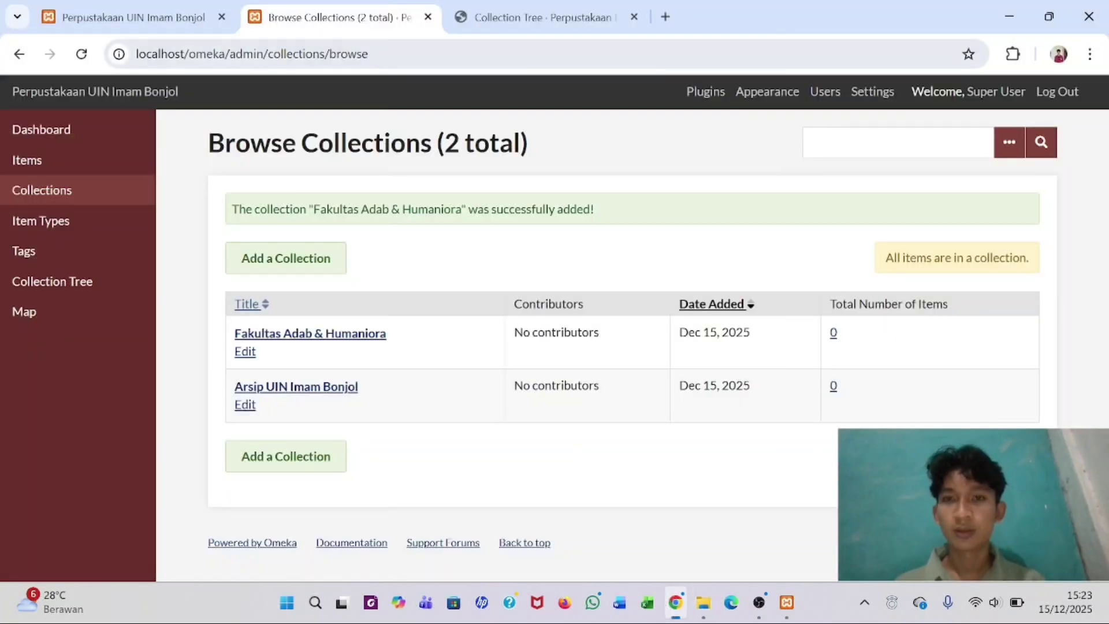
pyautogui.click(541, 11)
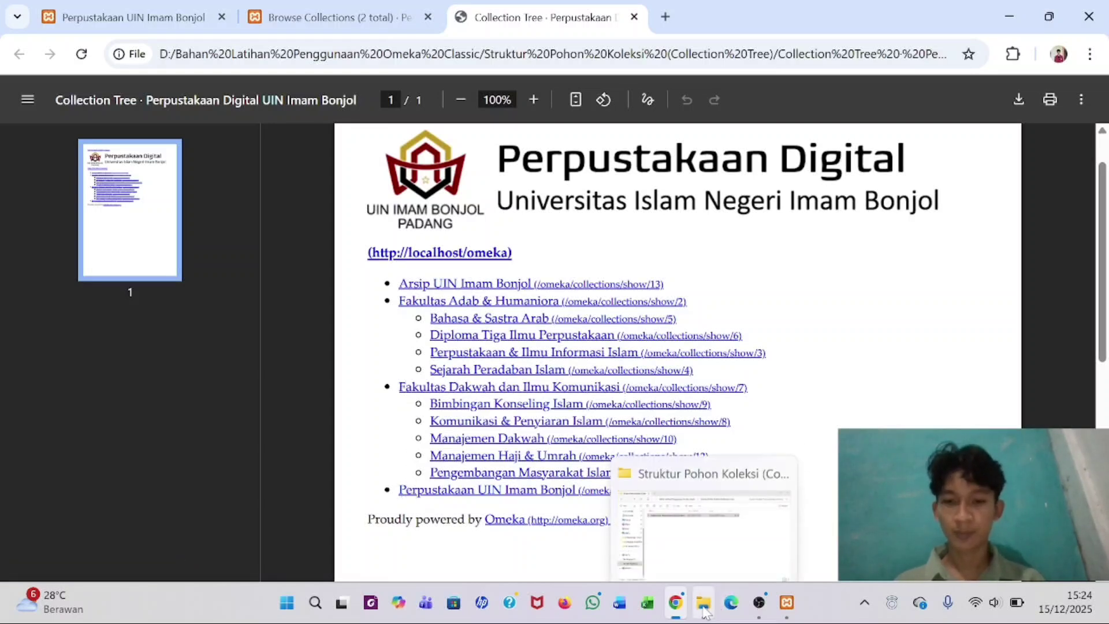
pyautogui.click(364, 14)
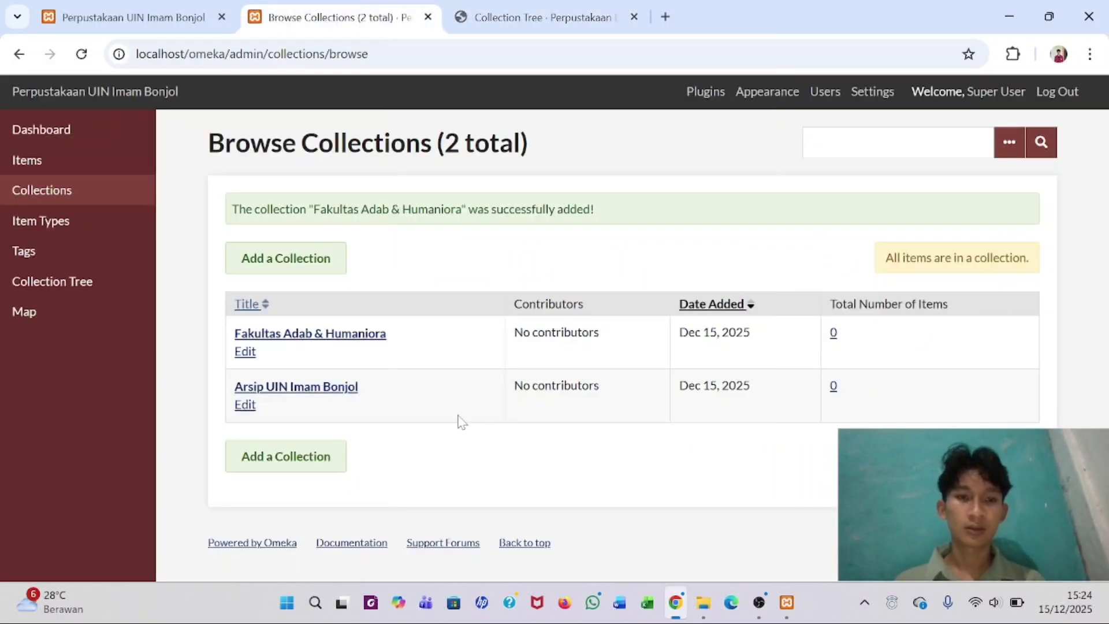
pyautogui.click(297, 263)
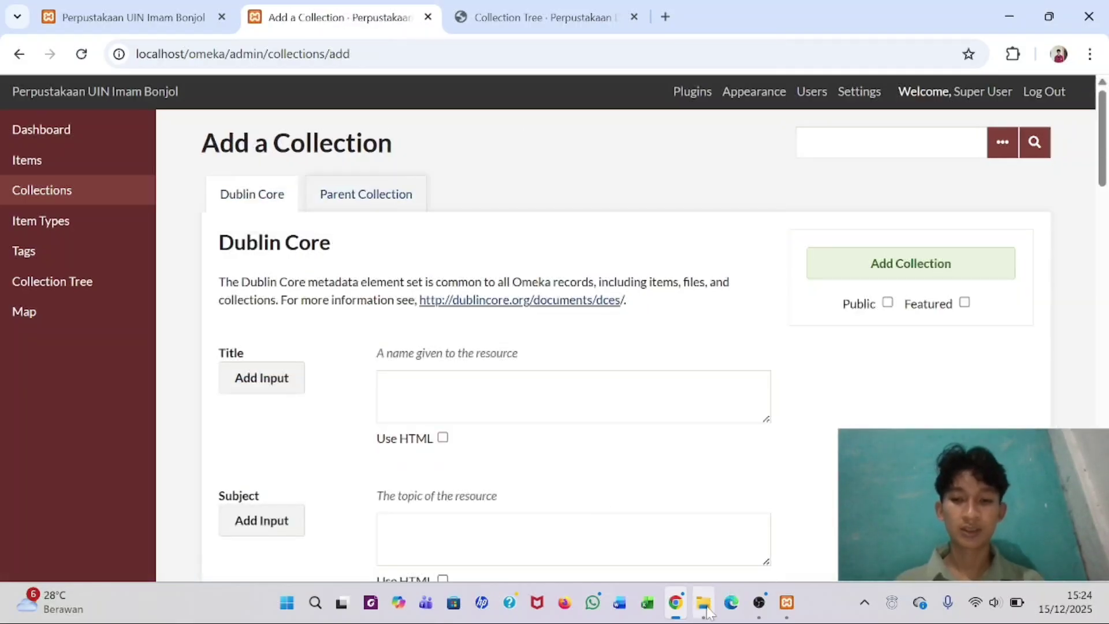
# - Save the public collection 'Fakultas Dakwah & Ilmu Komuikasi', verifying its name in the tree PDF
pyautogui.click(527, 7)
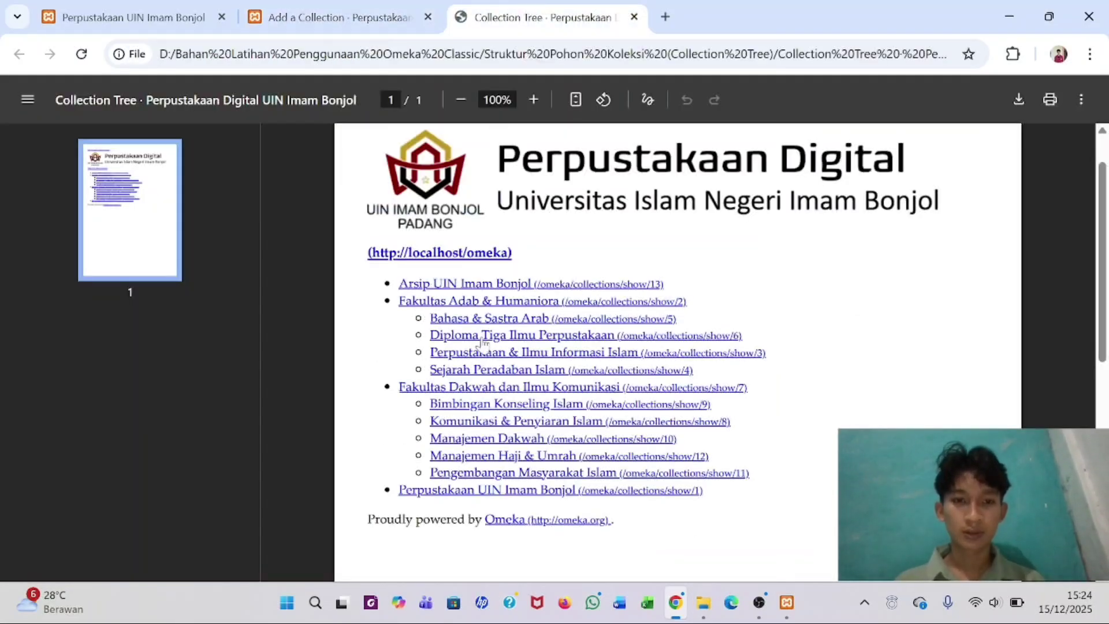
pyautogui.click(334, 17)
pyautogui.click(386, 383)
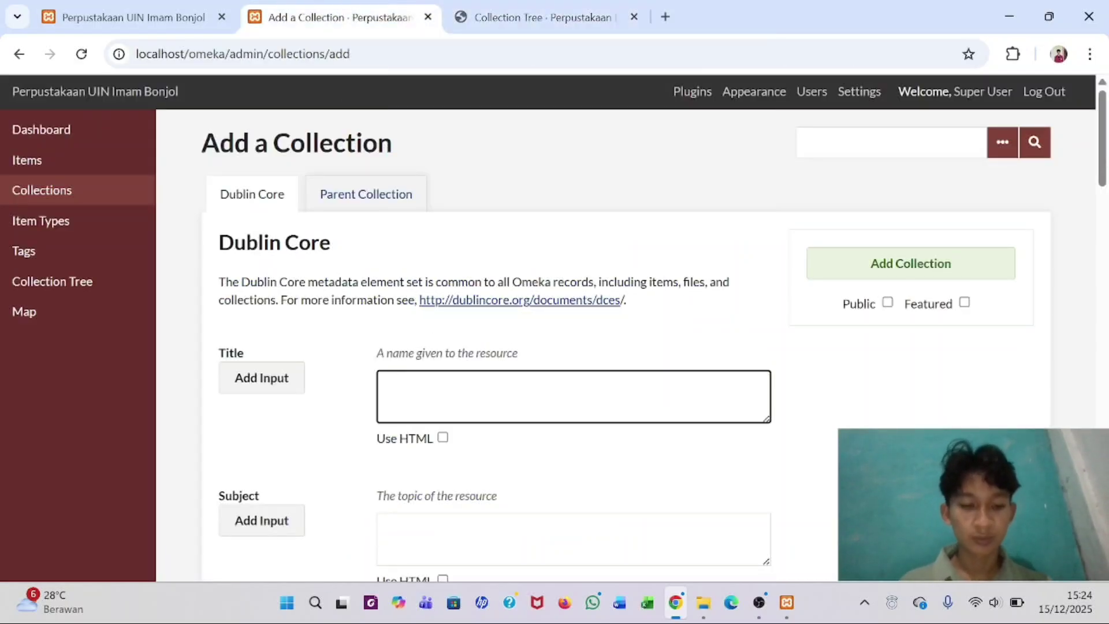
pyautogui.write('Fa')
pyautogui.write('kul')
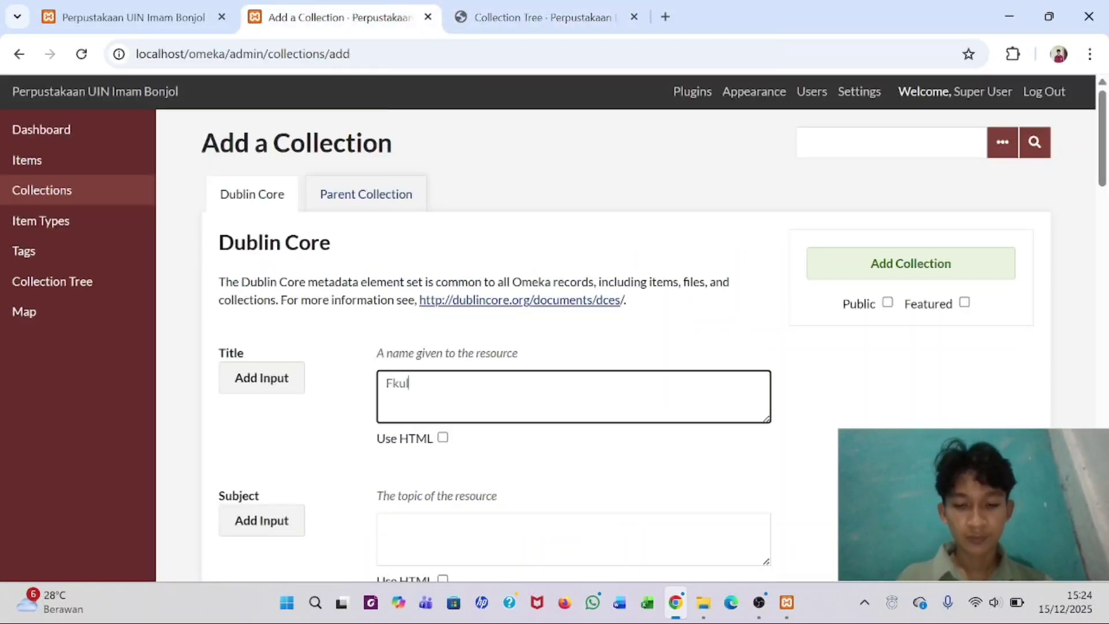
pyautogui.write('t')
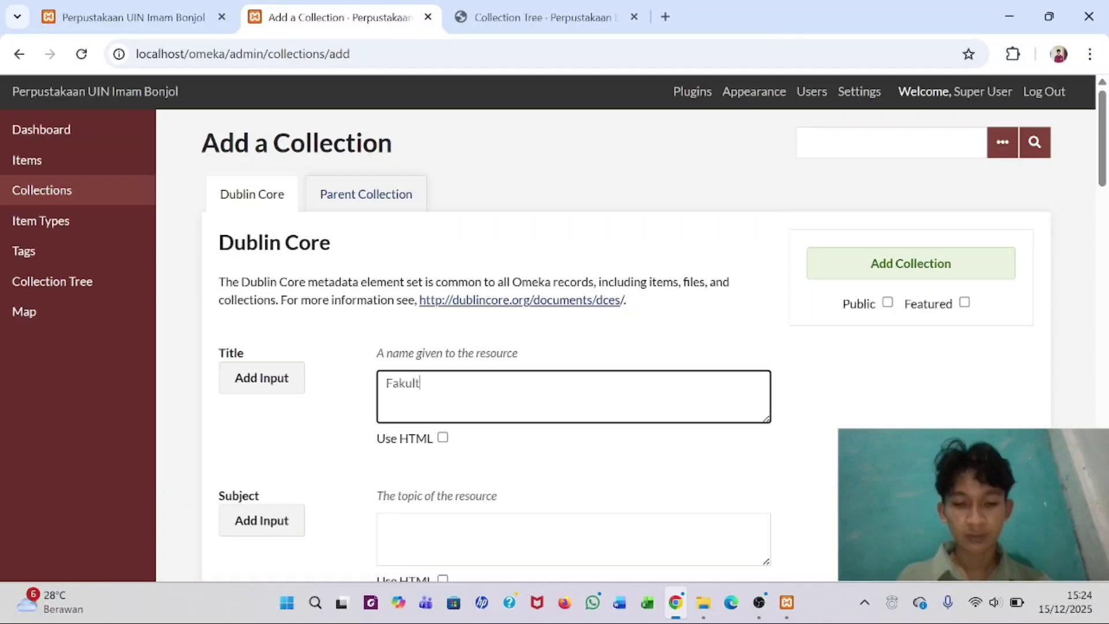
pyautogui.write('as')
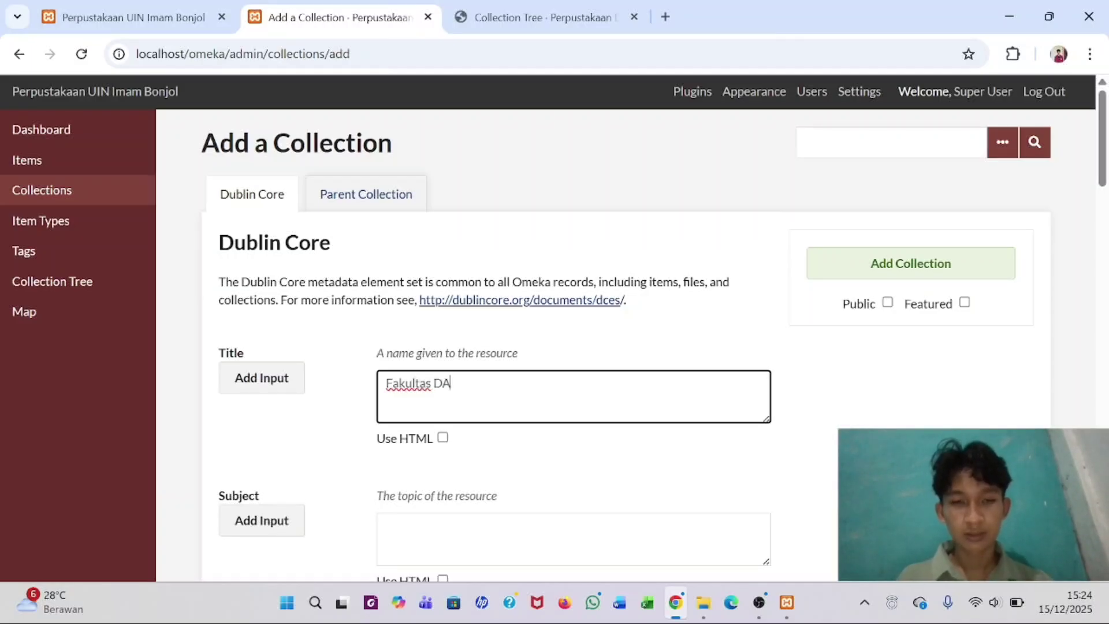
pyautogui.write(' Dakwah')
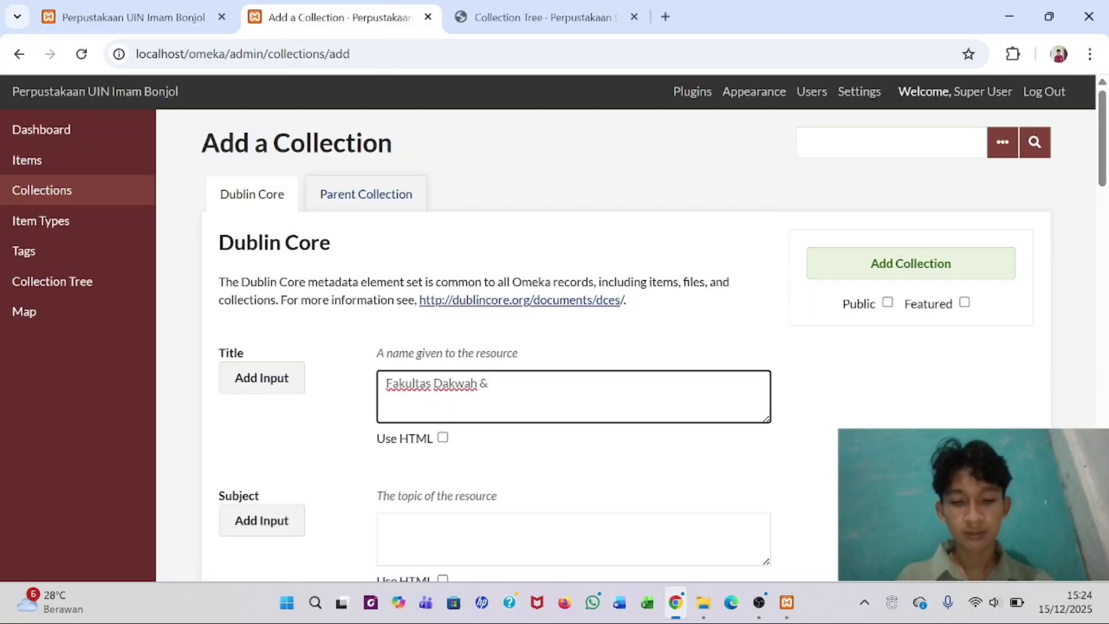
pyautogui.write('& Komuikasi')
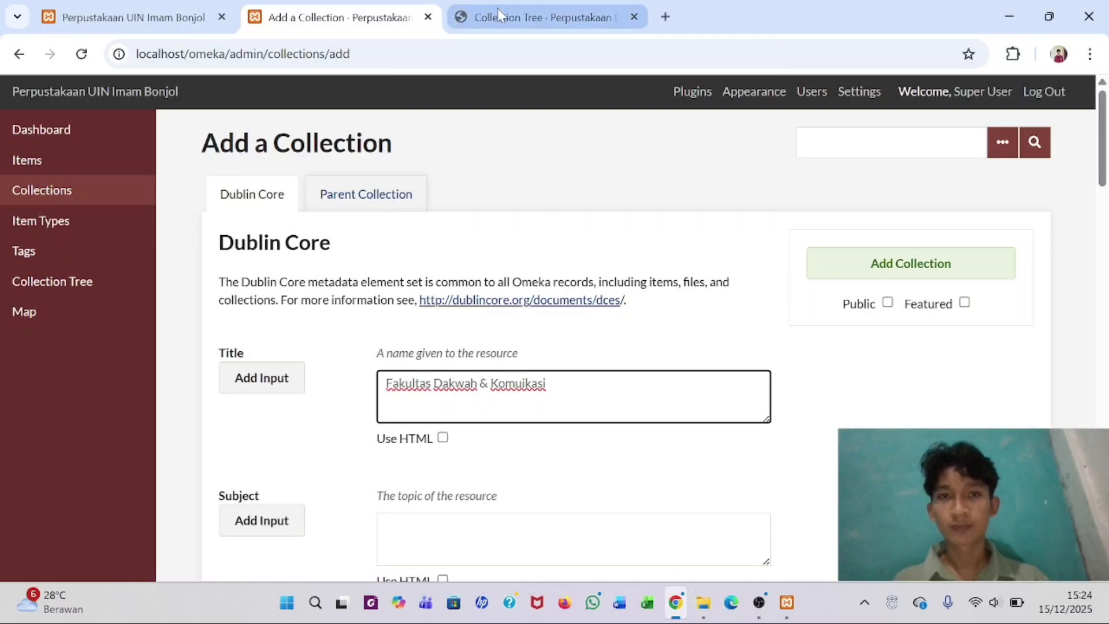
pyautogui.click(520, 19)
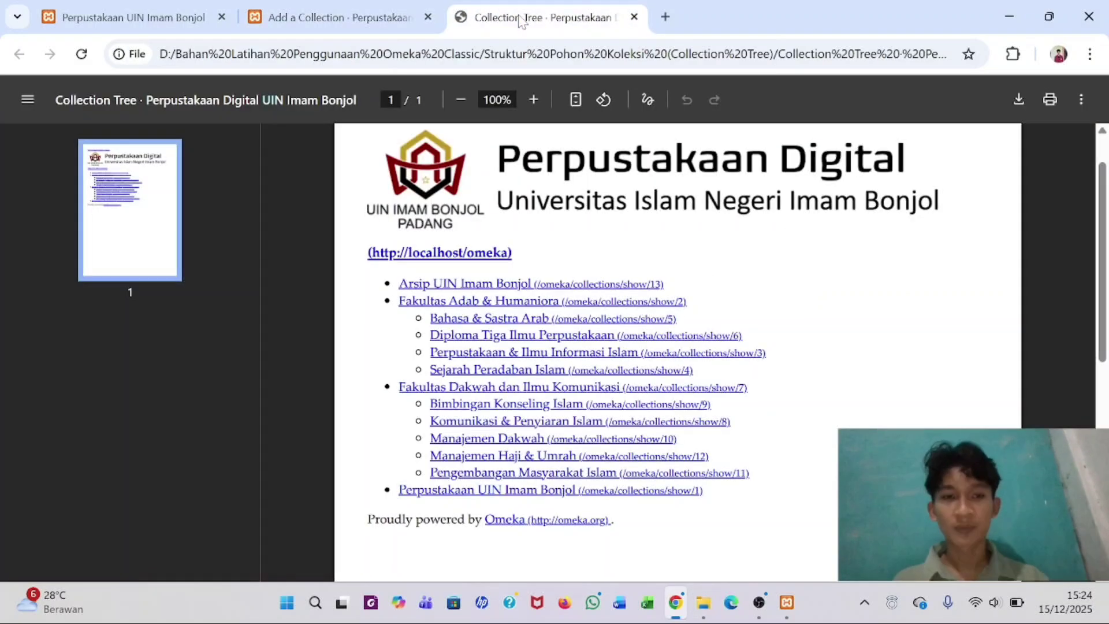
pyautogui.click(370, 16)
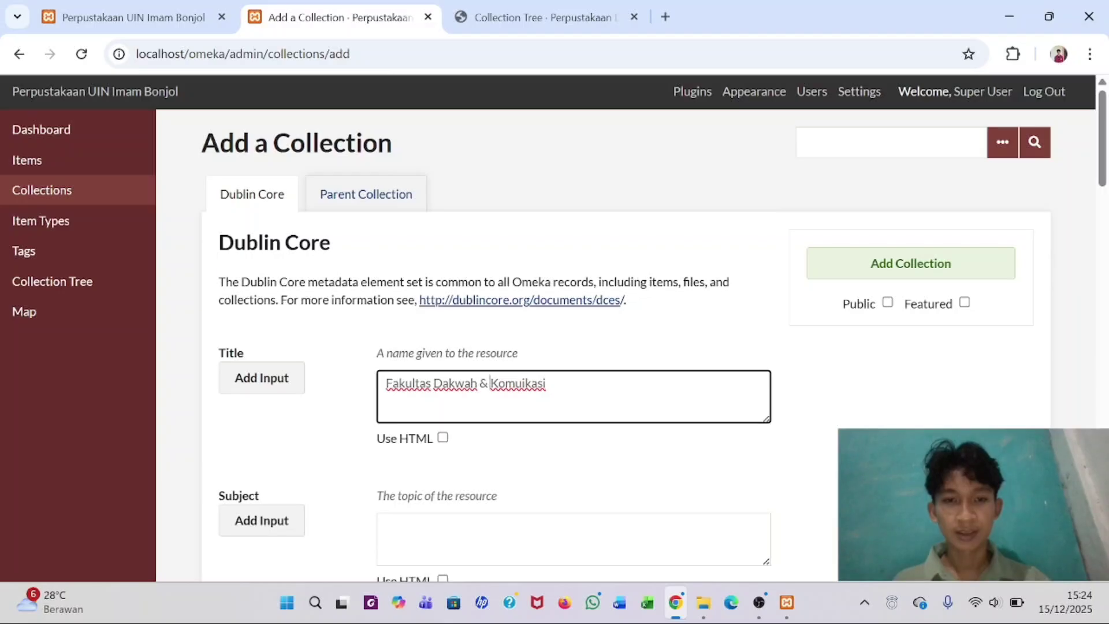
pyautogui.write('Ilmu')
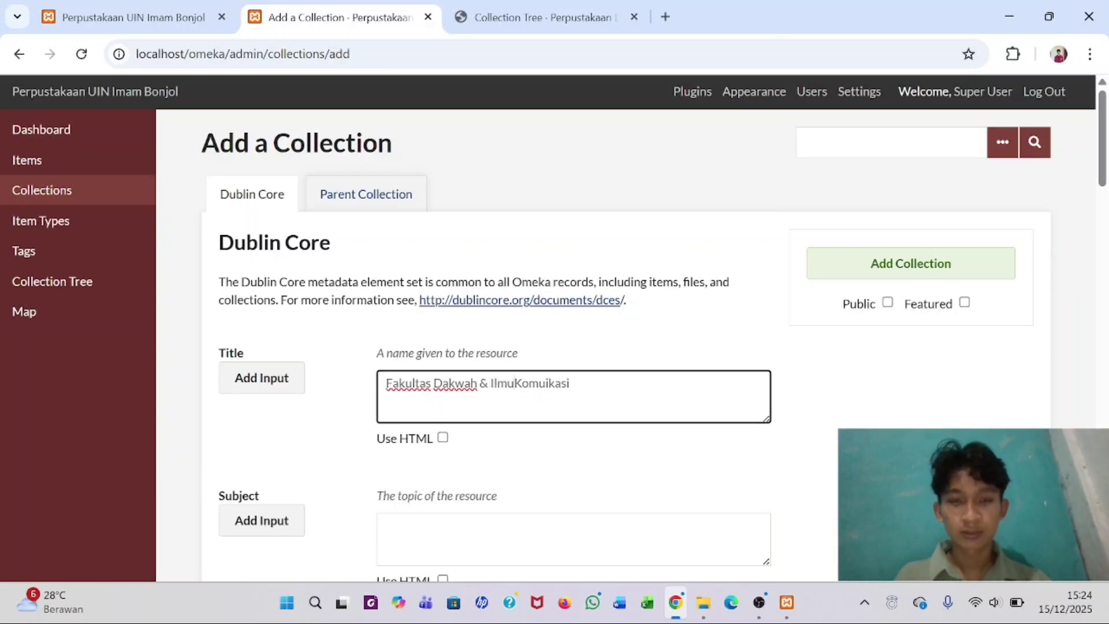
pyautogui.click(887, 302)
pyautogui.click(882, 277)
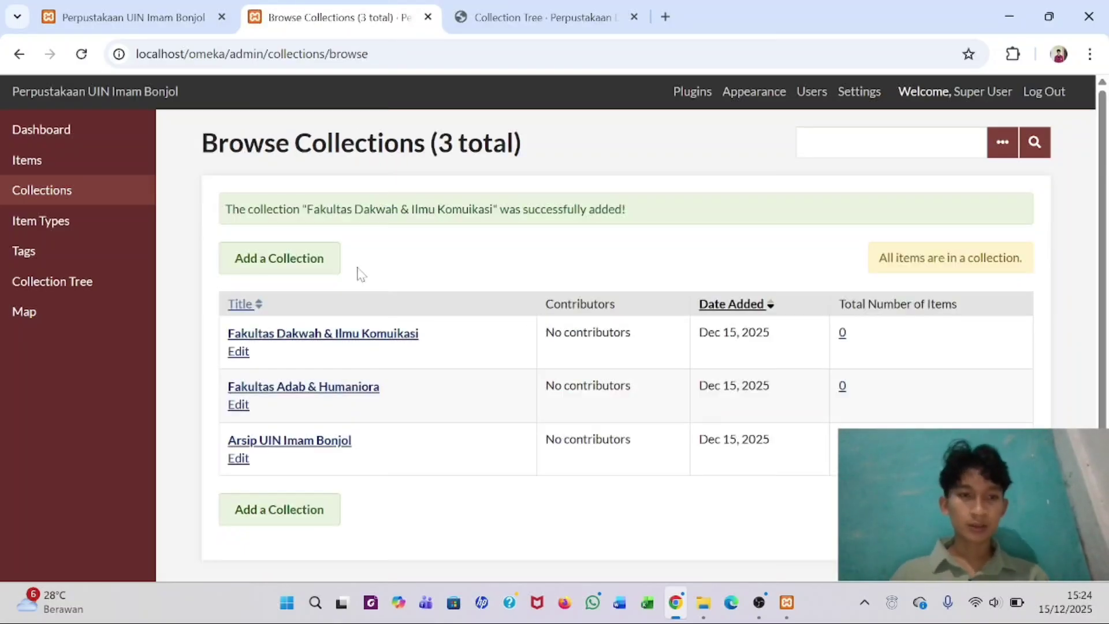
pyautogui.click(304, 268)
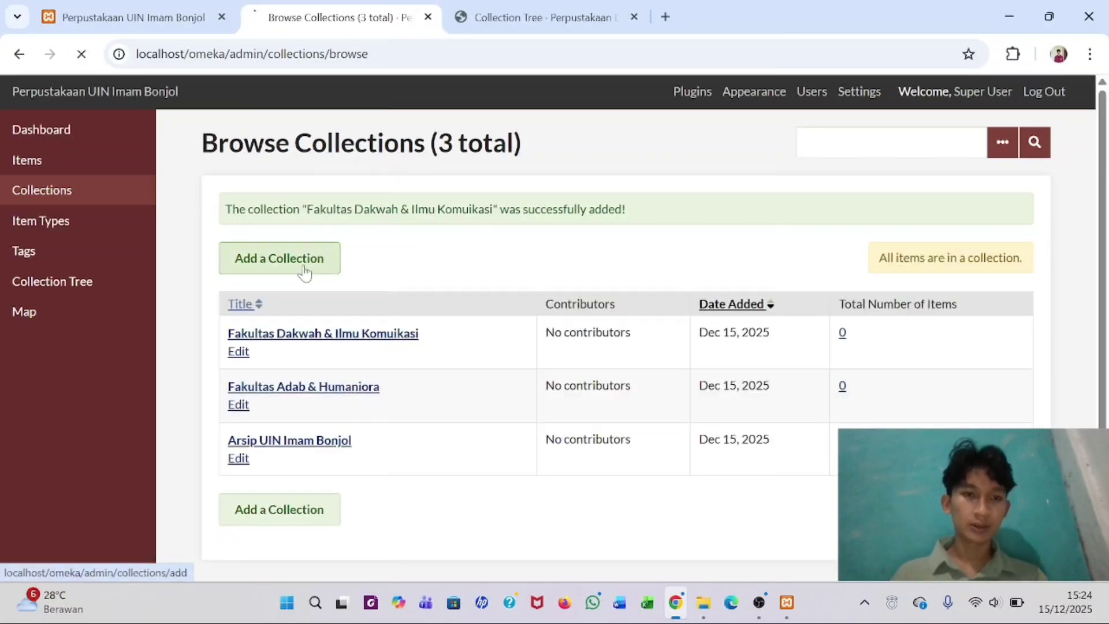
# - Save 'Perpustakaan UIN Imam Bonjol' as a public collection with no parent, after checking the tree PDF
pyautogui.click(526, 17)
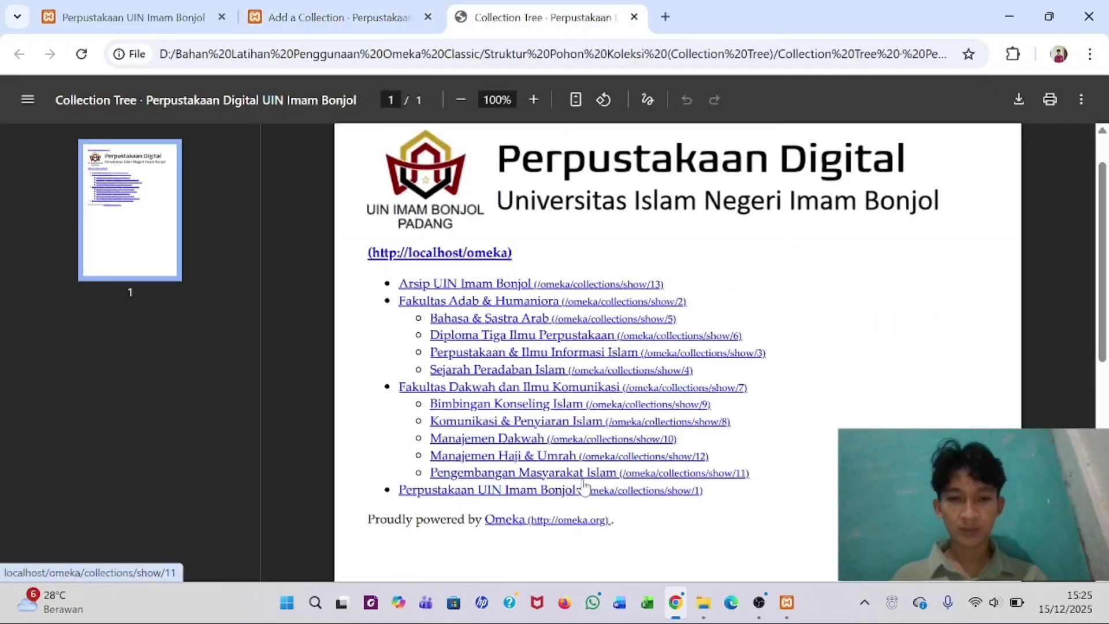
pyautogui.click(315, 12)
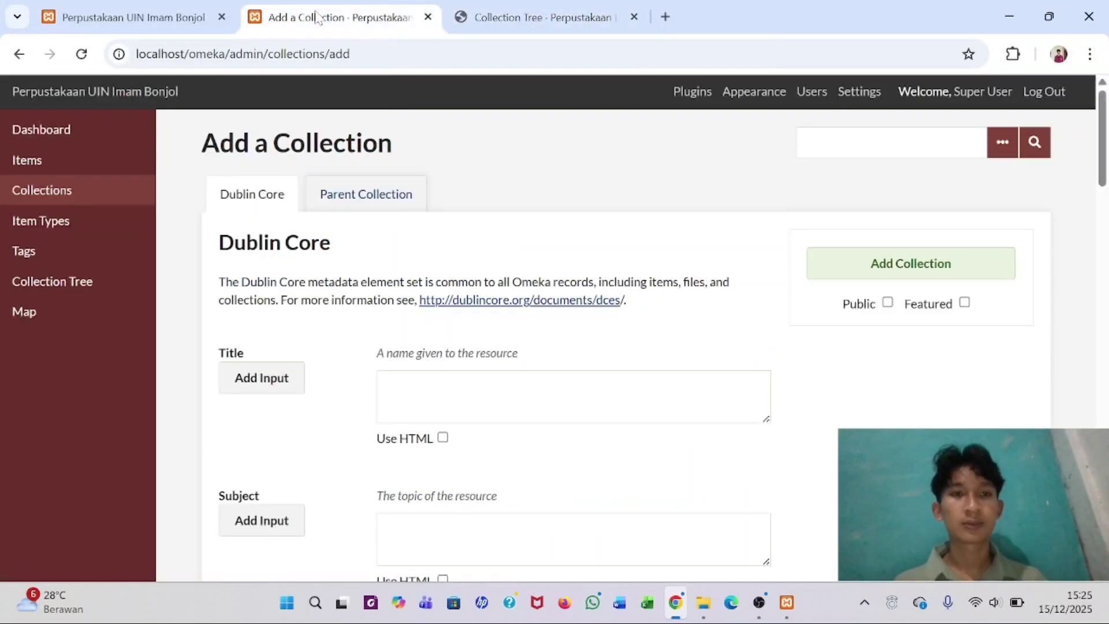
pyautogui.click(452, 373)
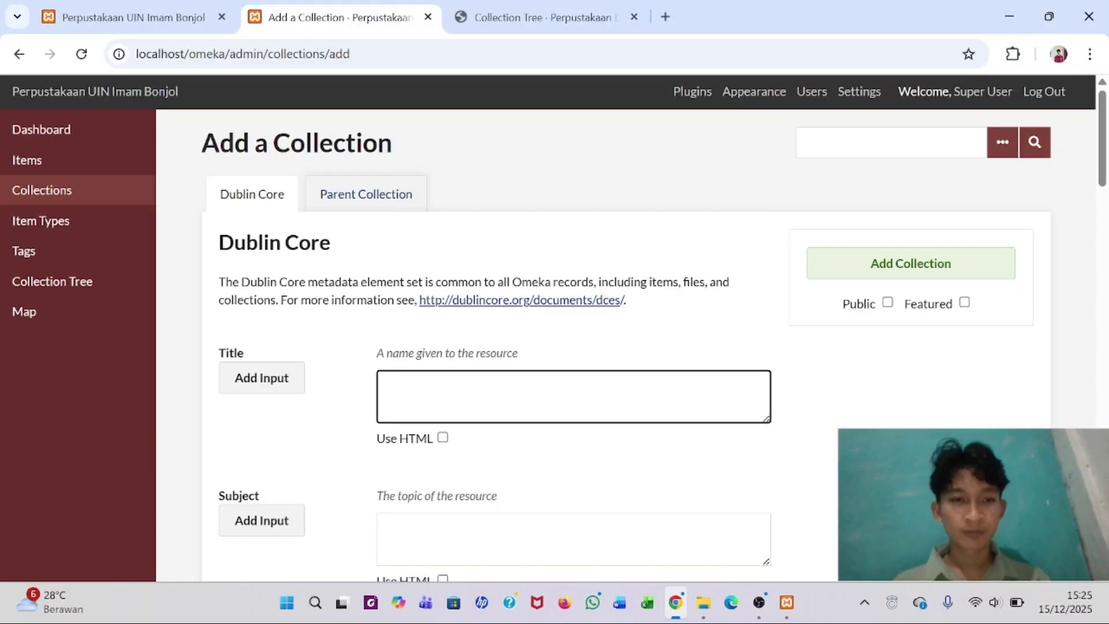
pyautogui.write('Pe')
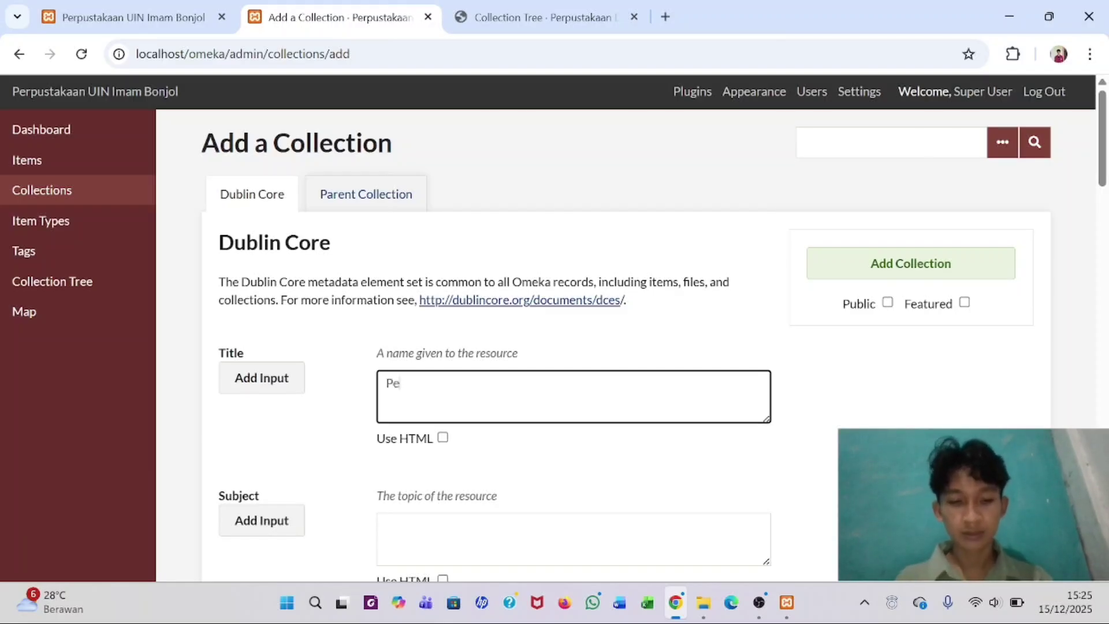
pyautogui.write('rpustakaan UIN Imam Bonjol')
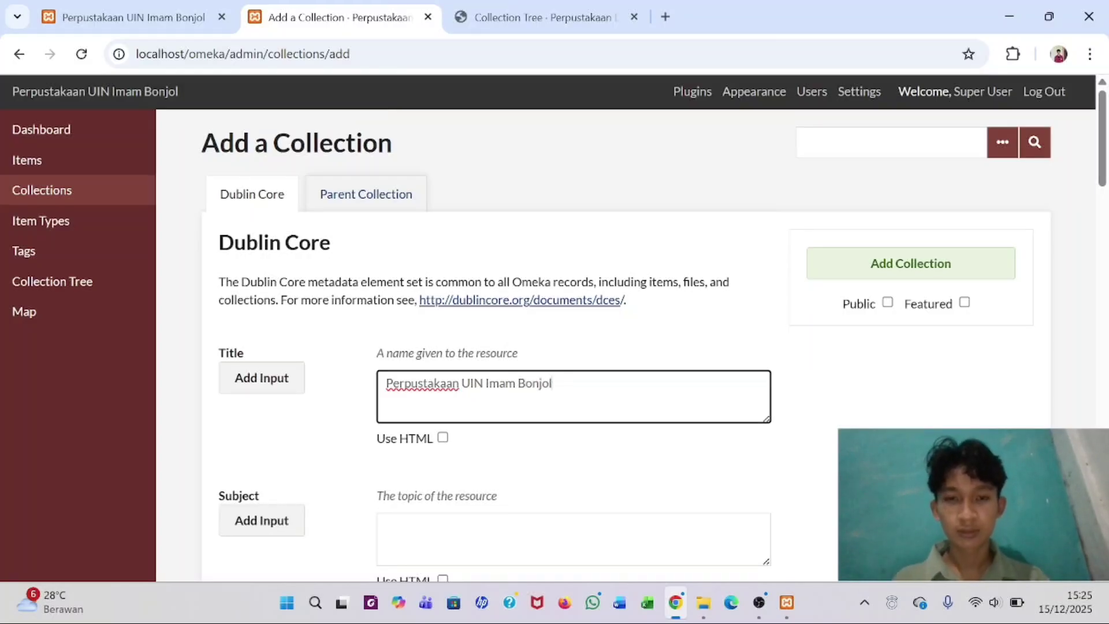
pyautogui.click(887, 302)
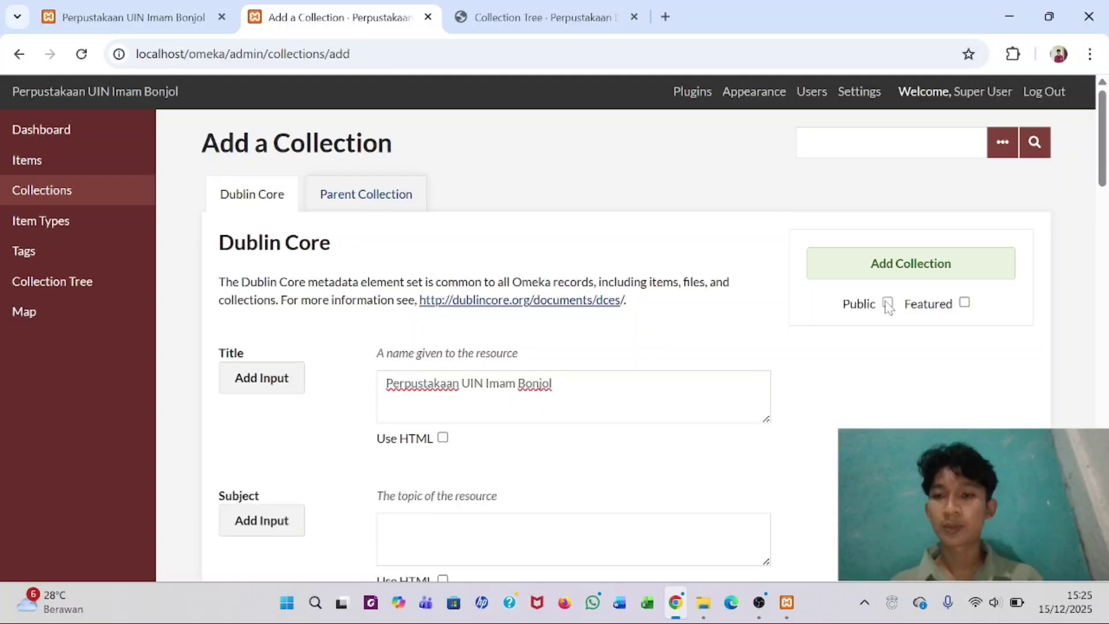
pyautogui.click(890, 264)
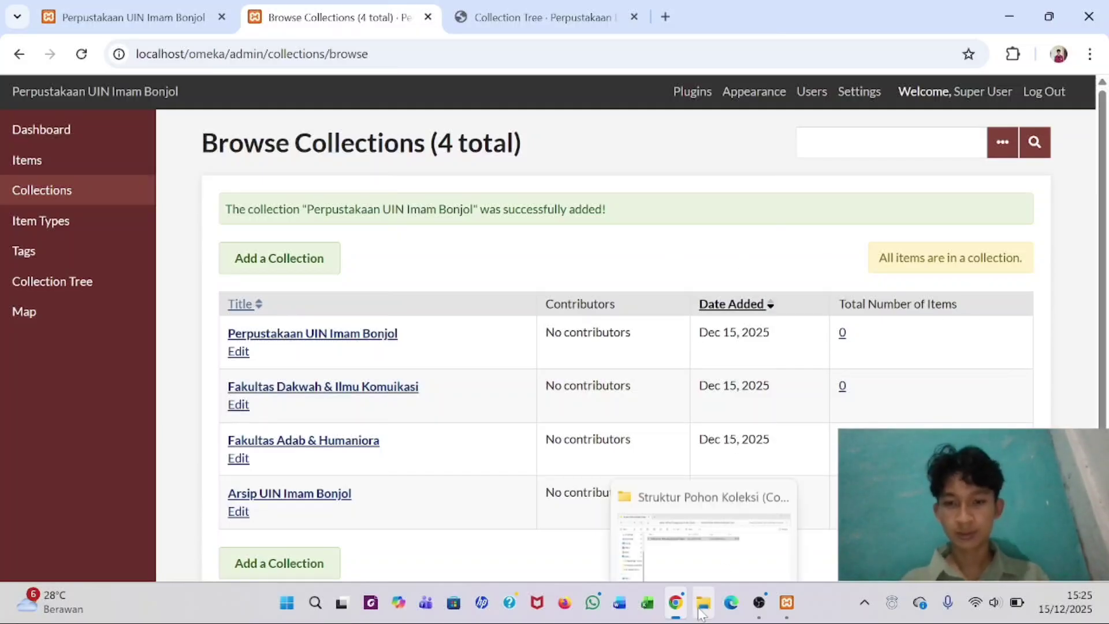
pyautogui.click(518, 7)
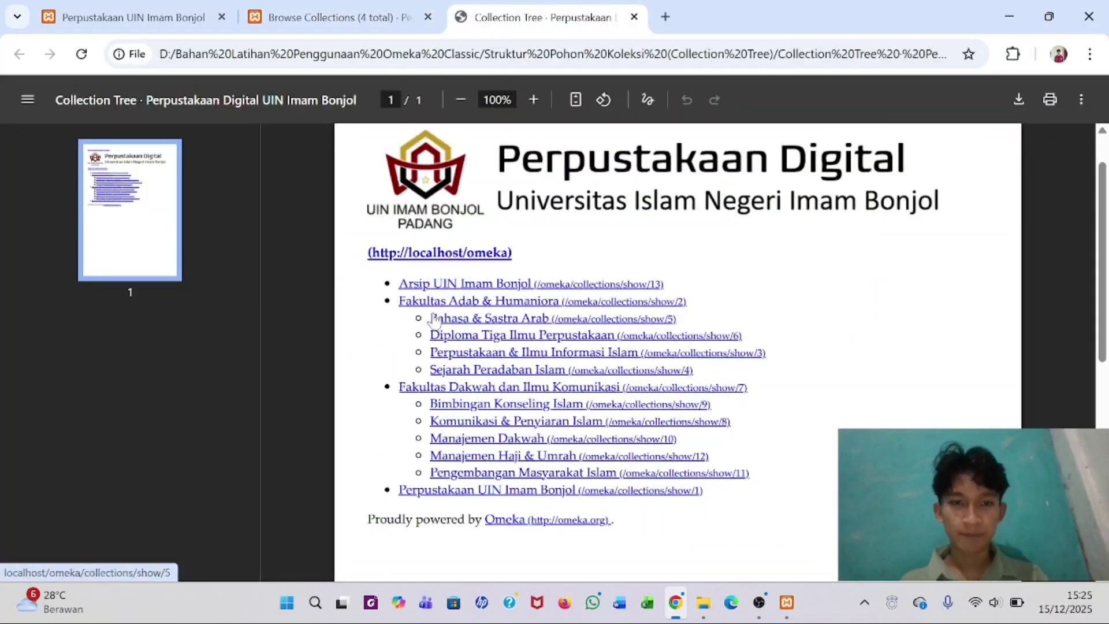
# - Title a new collection 'Bahasa & Sastra Arab', set its parent to Fakultas Adab & Humaniora, and save it public
pyautogui.click(313, 22)
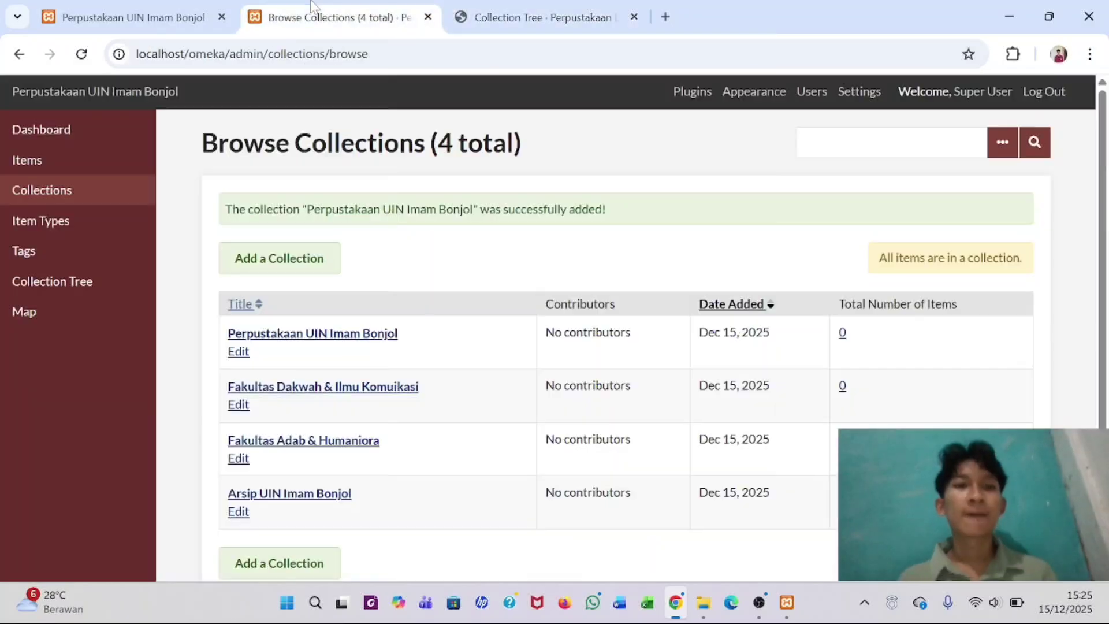
pyautogui.click(302, 269)
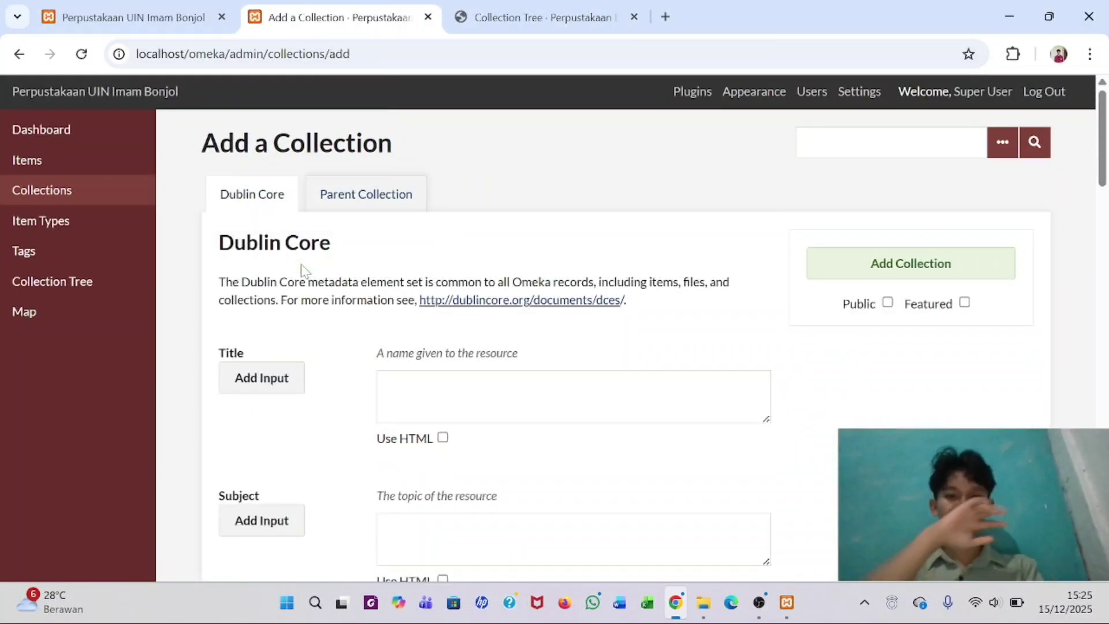
pyautogui.click(392, 384)
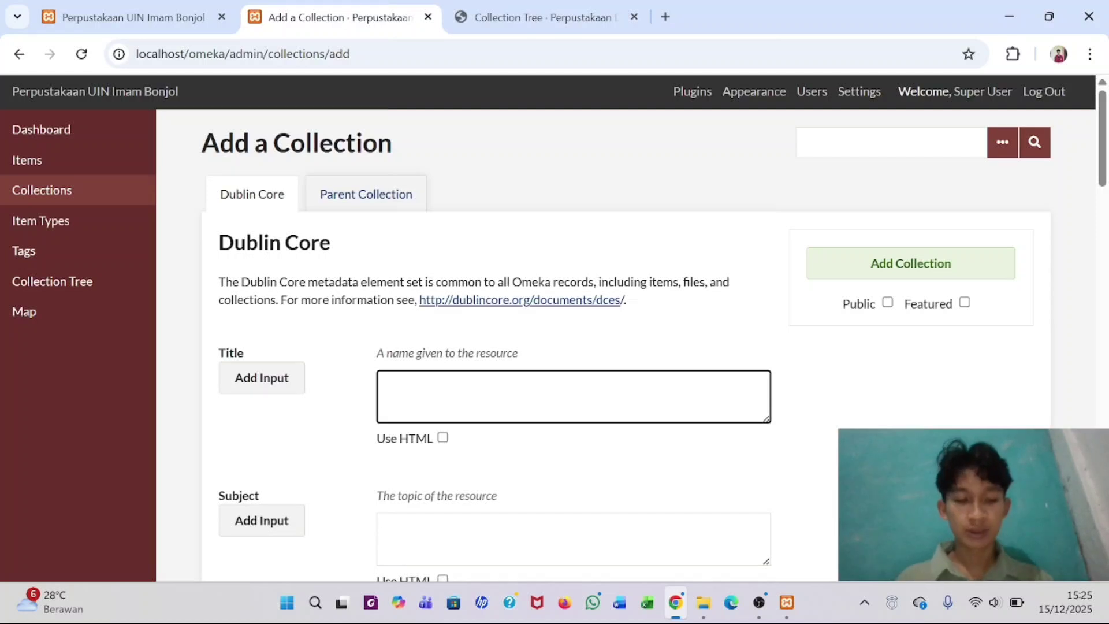
pyautogui.click(501, 17)
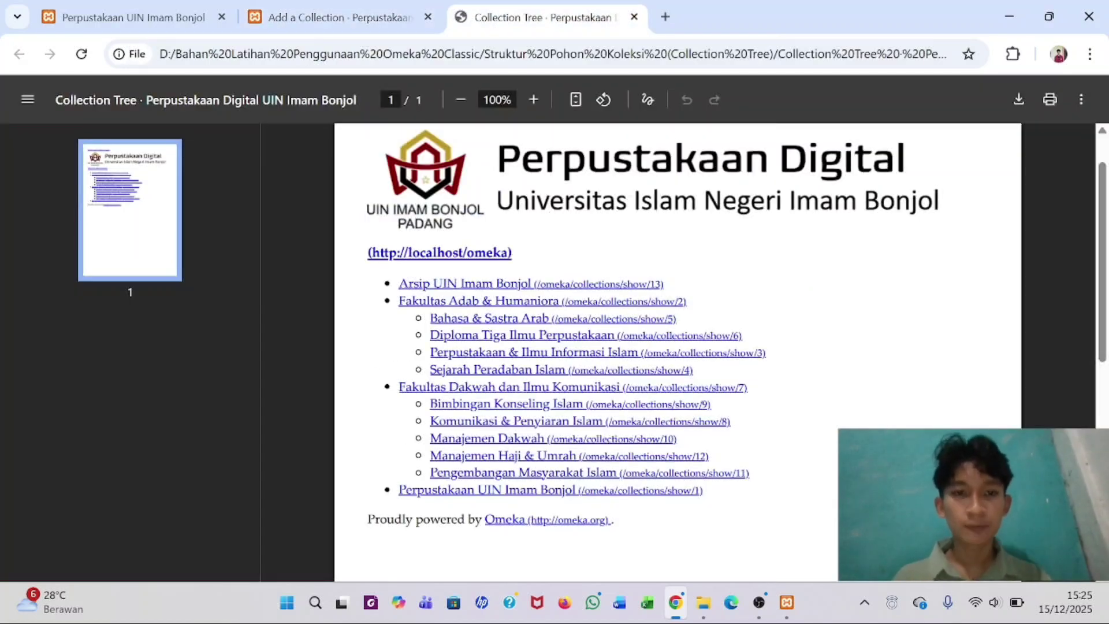
pyautogui.click(346, 31)
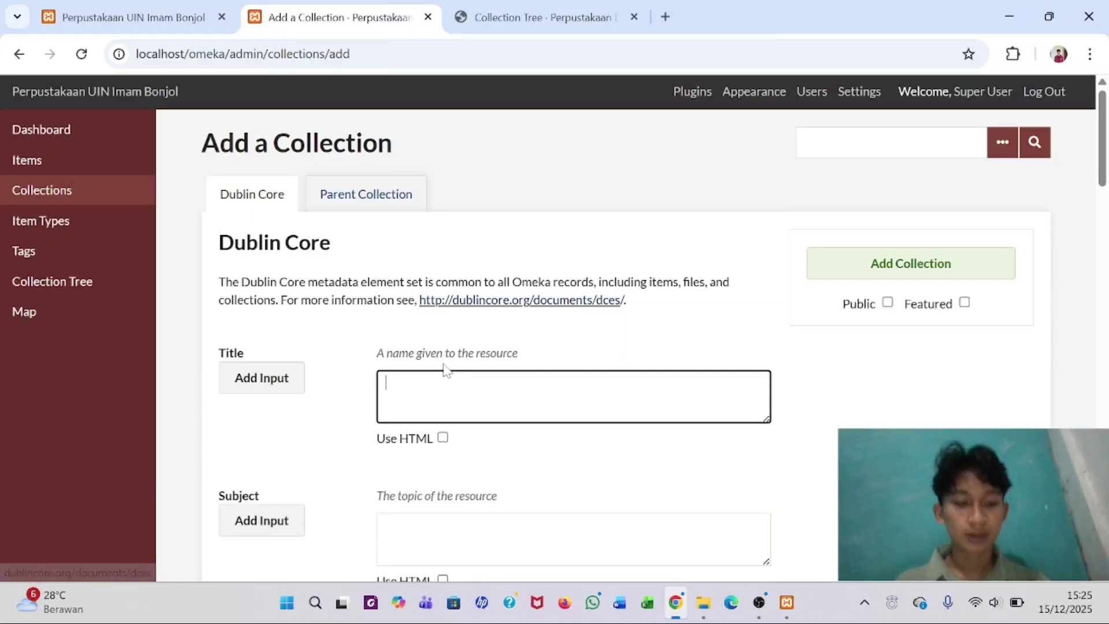
pyautogui.write('Bahasa & Sastra Arab')
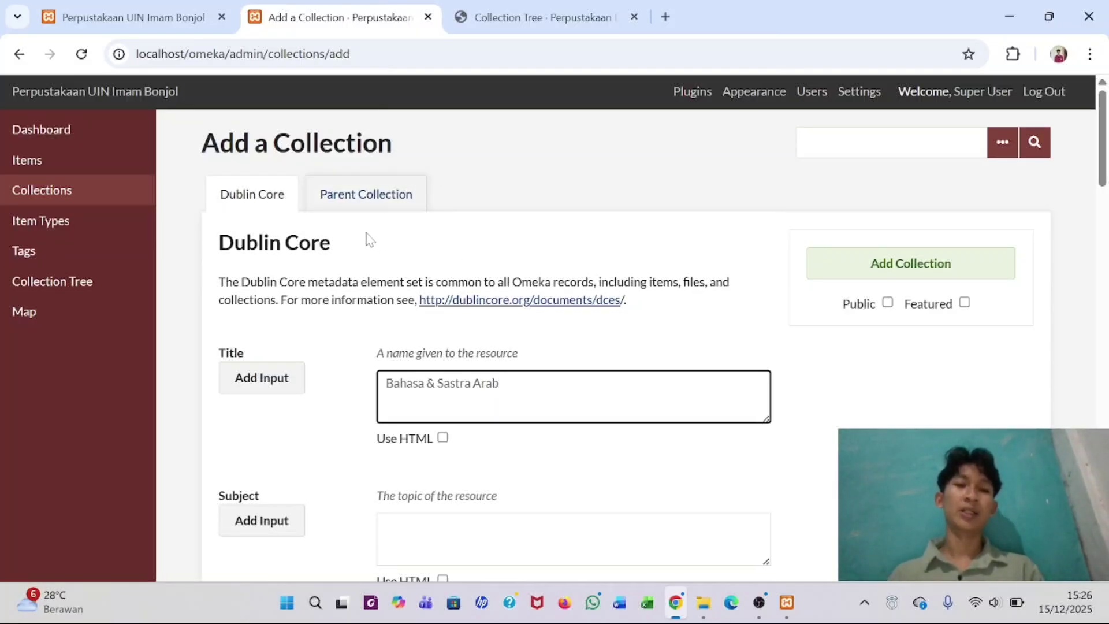
pyautogui.click(354, 203)
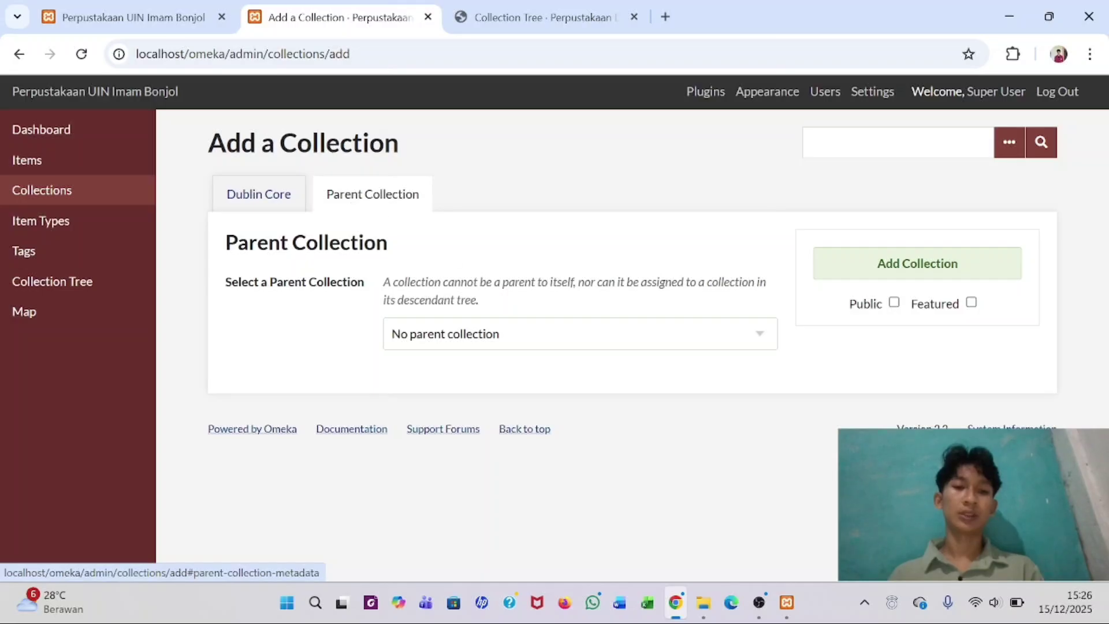
pyautogui.click(660, 334)
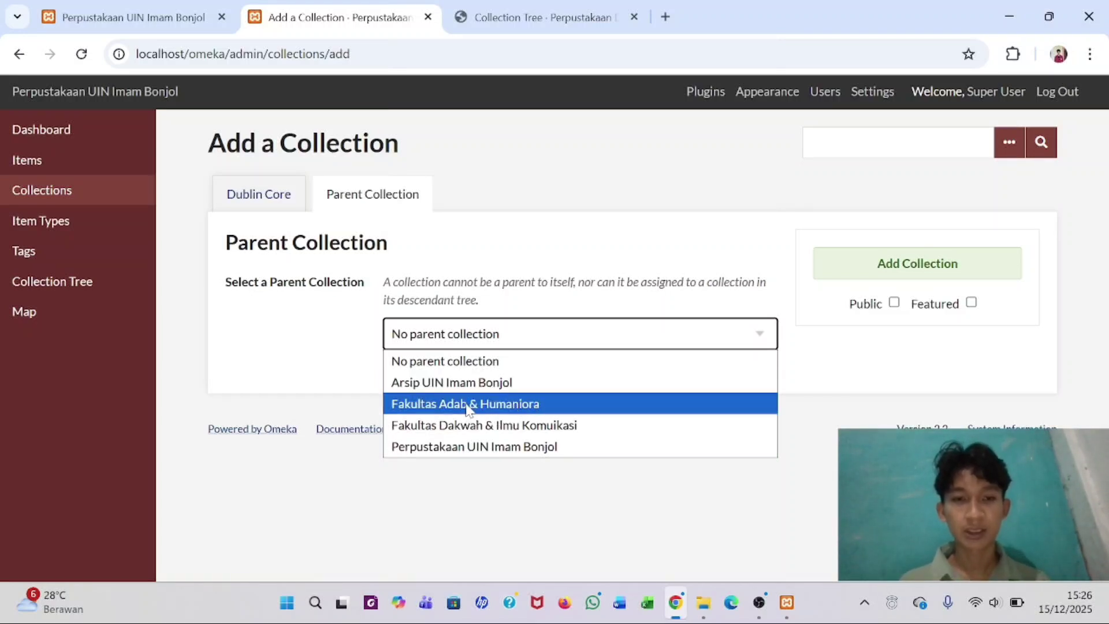
pyautogui.click(467, 405)
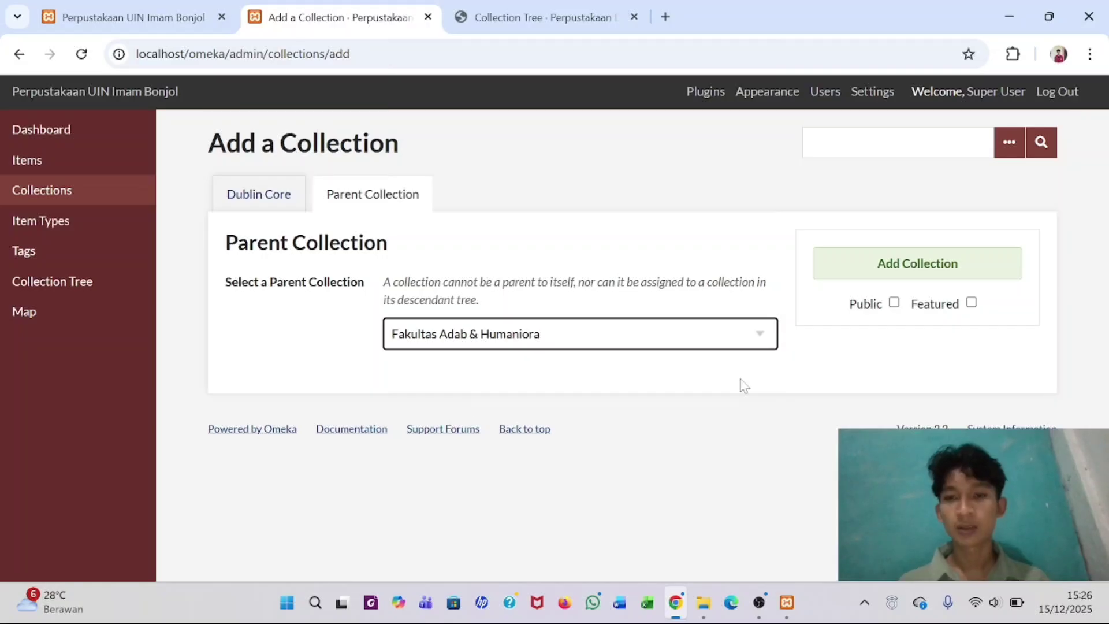
pyautogui.click(894, 304)
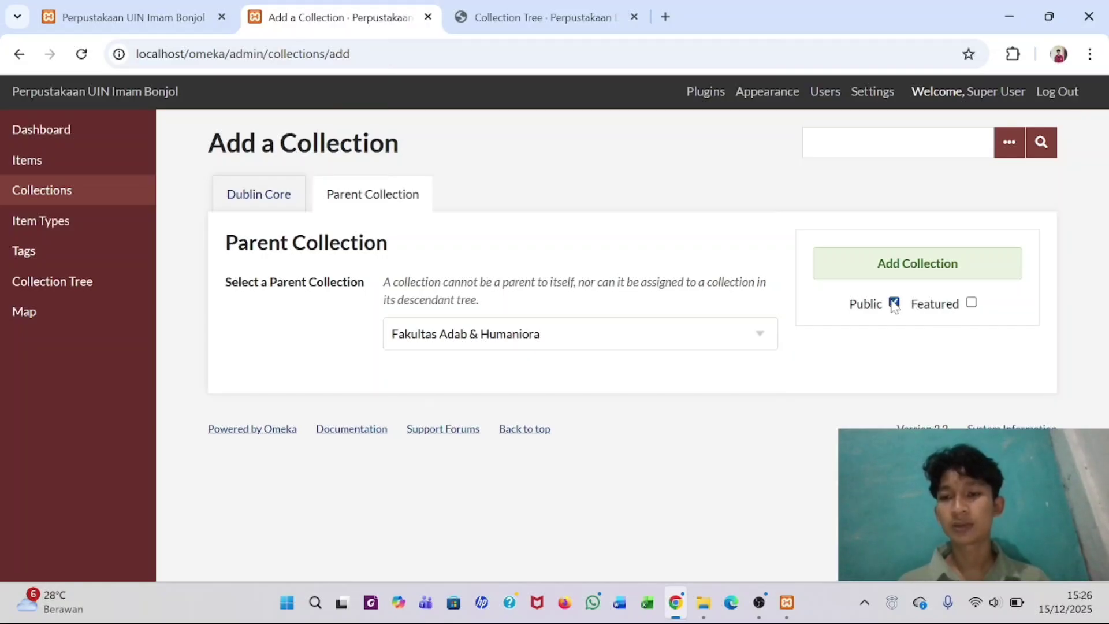
pyautogui.click(894, 263)
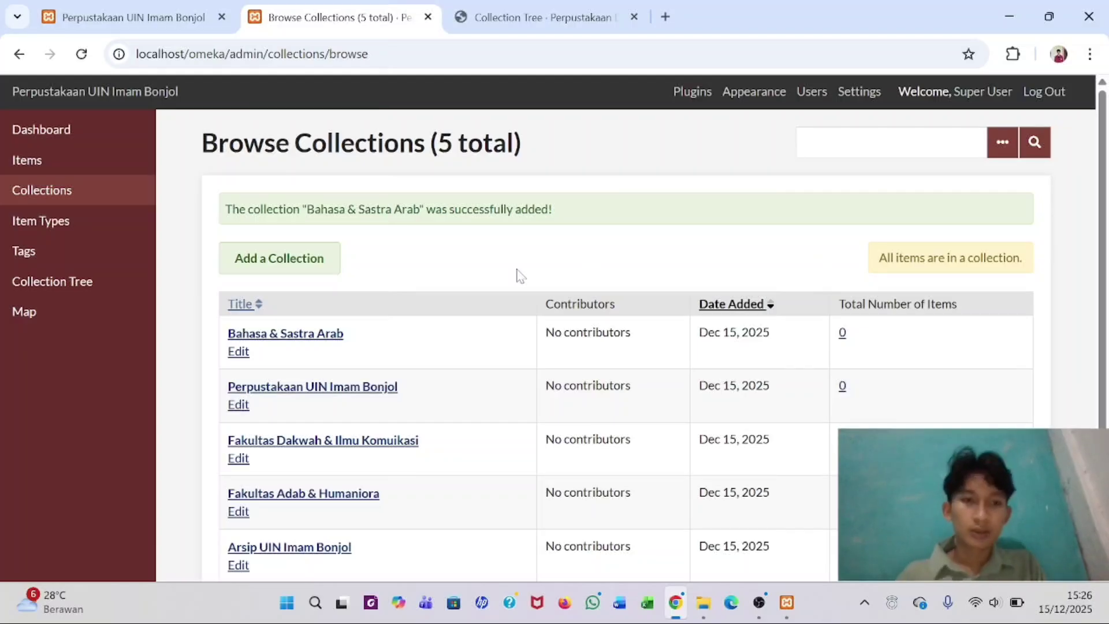
# - Title a new collection 'Diploma Tiga Ilmu Perpustakaan', parent it under Fakultas Adab & Humaniora, and save it public
pyautogui.click(296, 262)
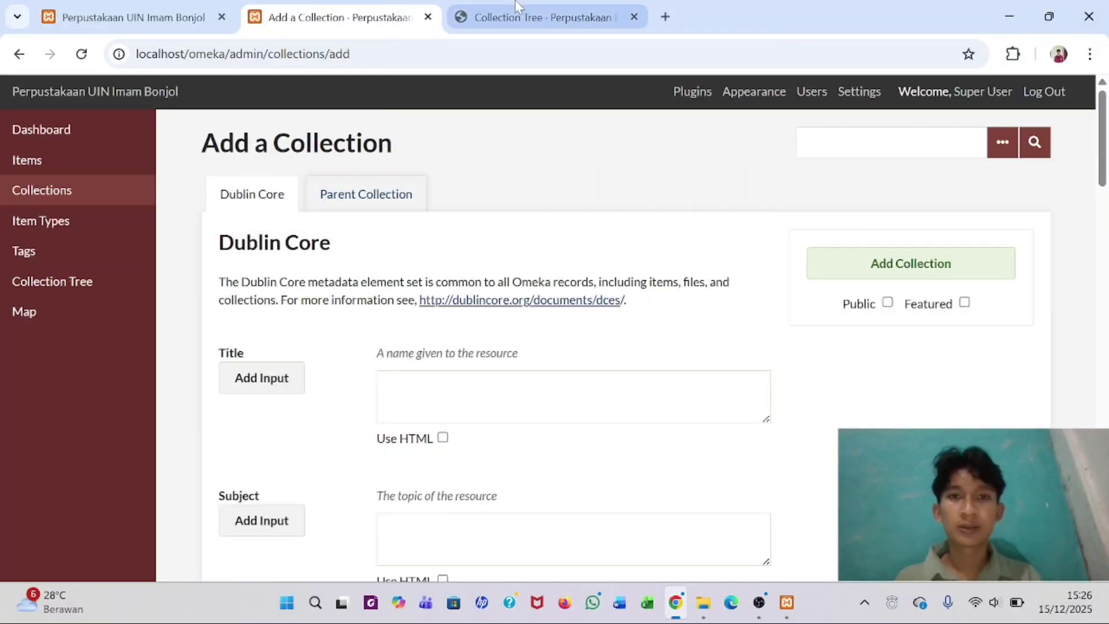
pyautogui.click(537, 17)
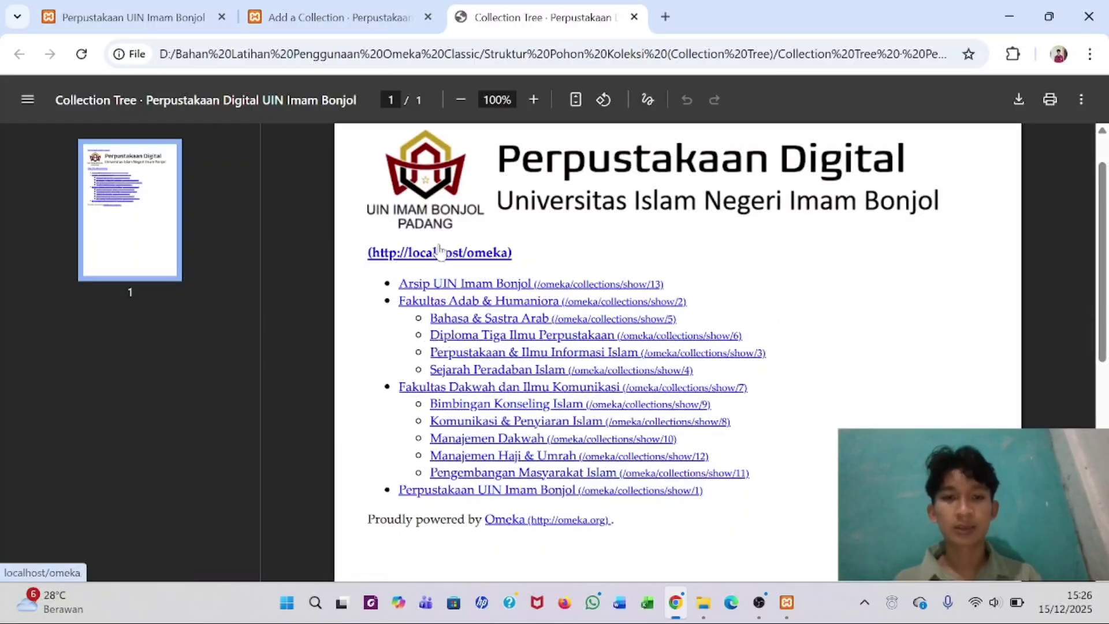
pyautogui.click(344, 18)
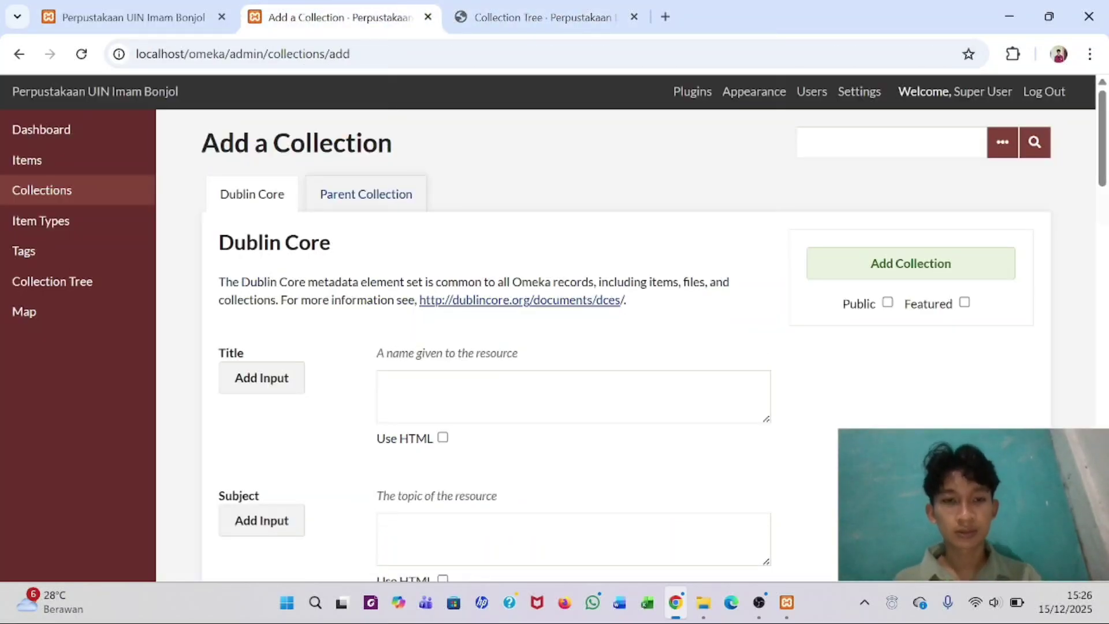
pyautogui.click(383, 383)
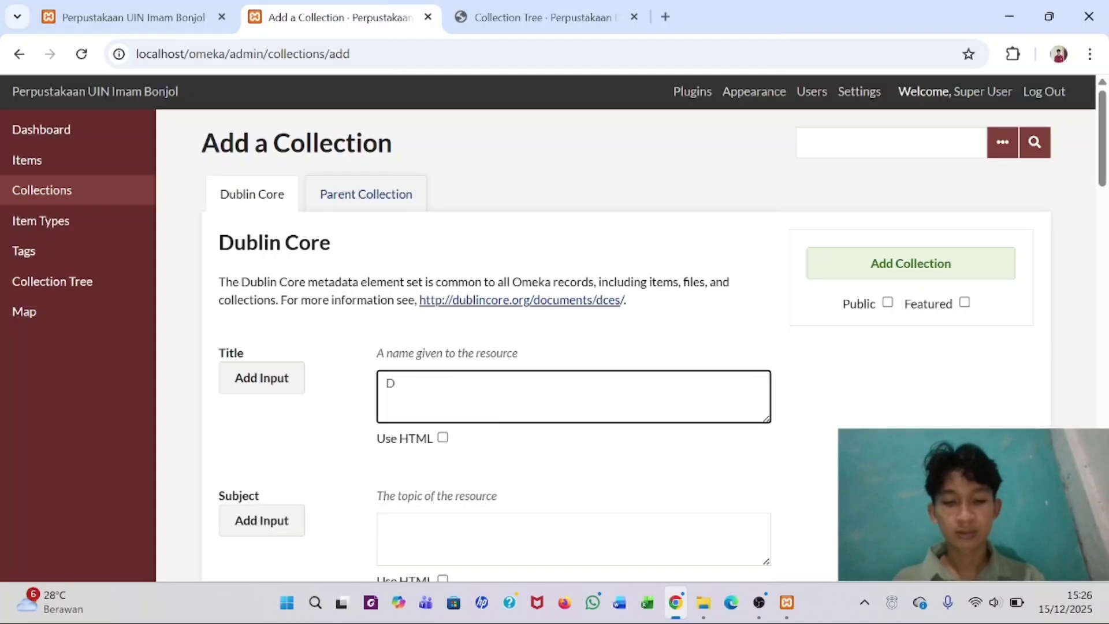
pyautogui.write('Diploma Tiga')
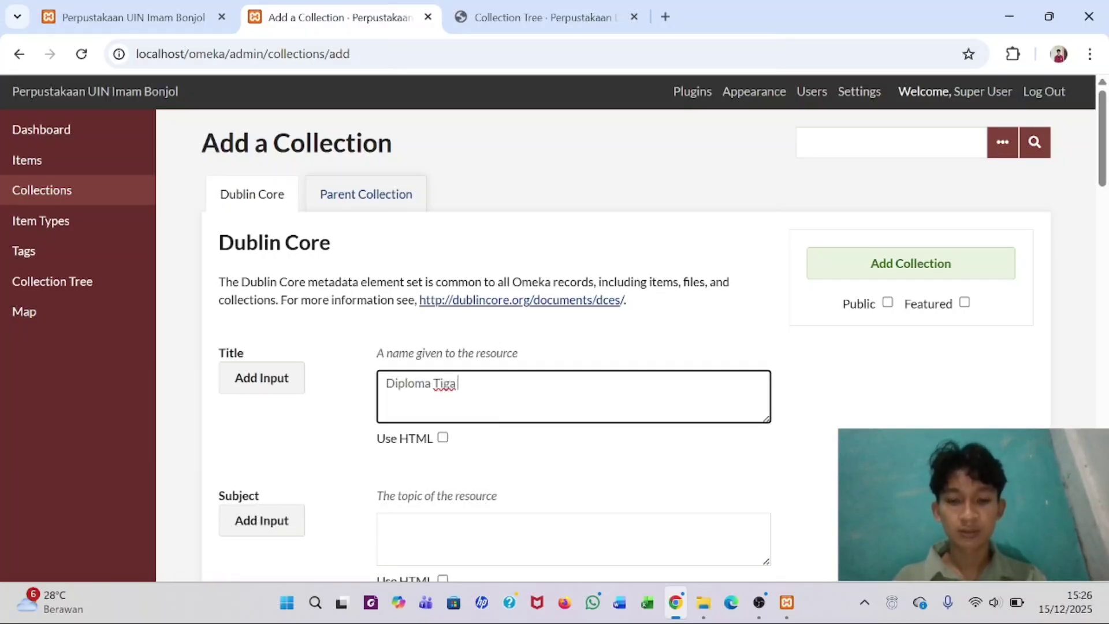
pyautogui.write(' Ilmu Perp')
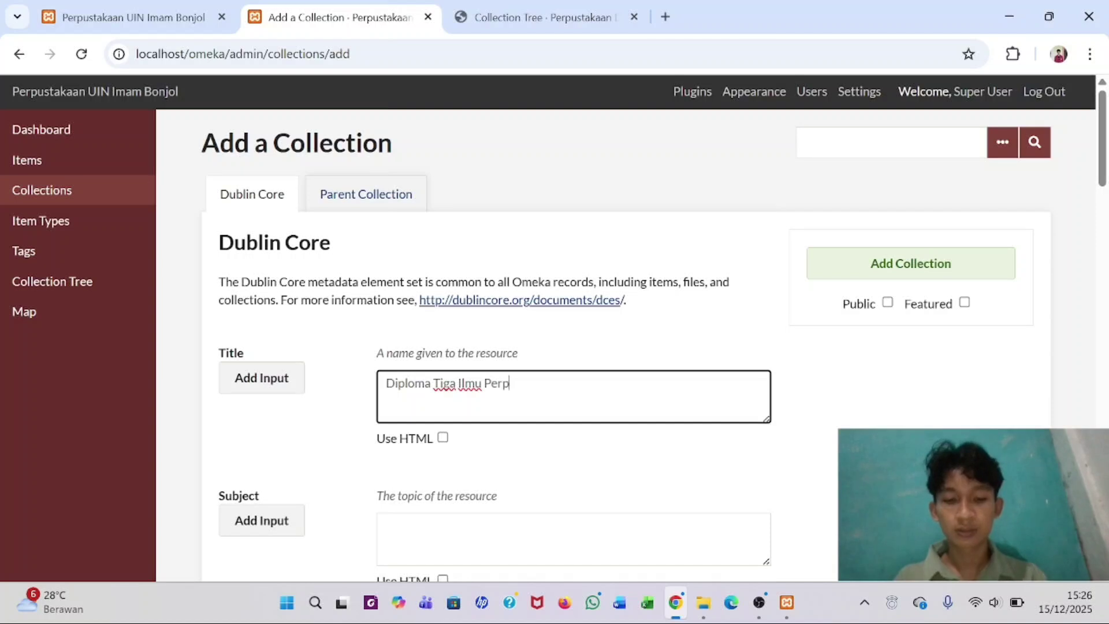
pyautogui.write('ustakaan')
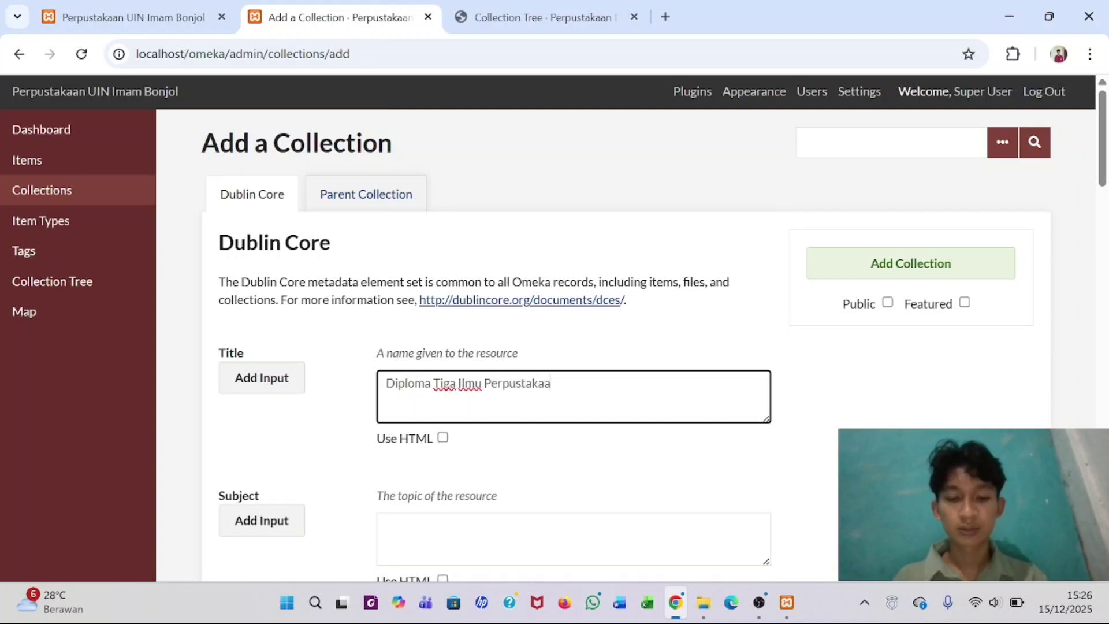
pyautogui.click(336, 198)
pyautogui.click(688, 341)
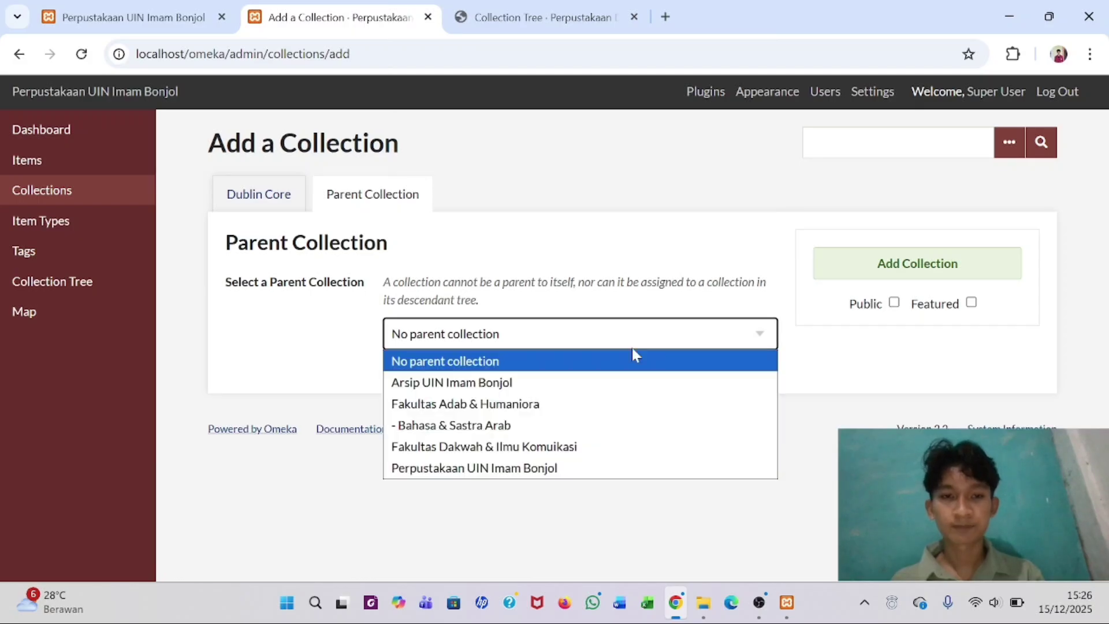
pyautogui.click(501, 408)
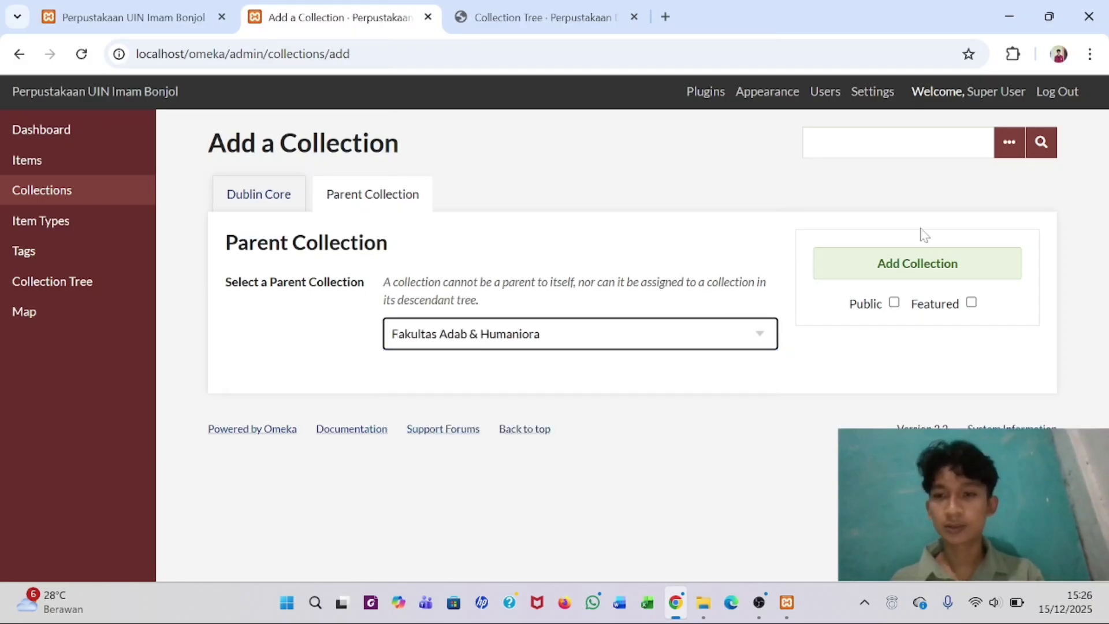
pyautogui.click(895, 303)
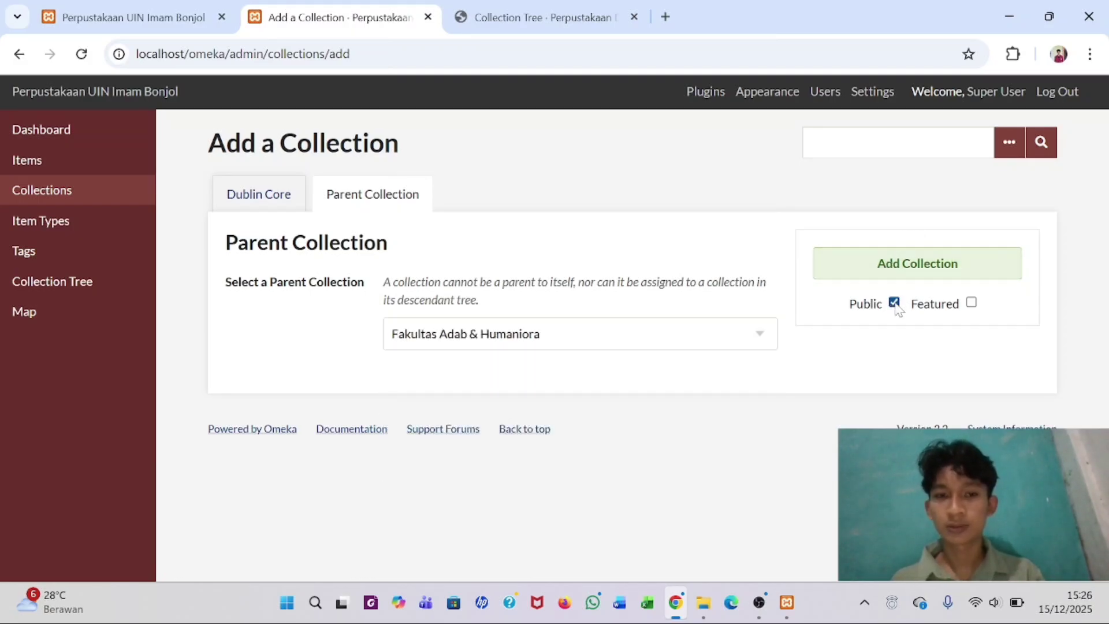
pyautogui.click(904, 260)
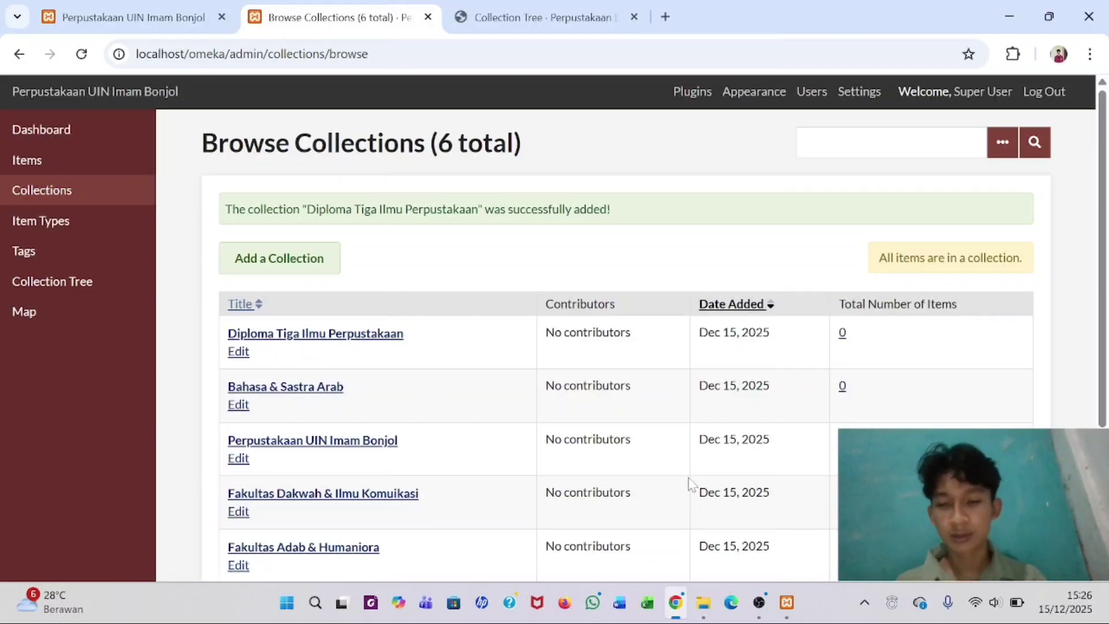
# - Reopen the saved Collection Tree reference PDF from File Explorer so it shows in Chrome
pyautogui.click(705, 604)
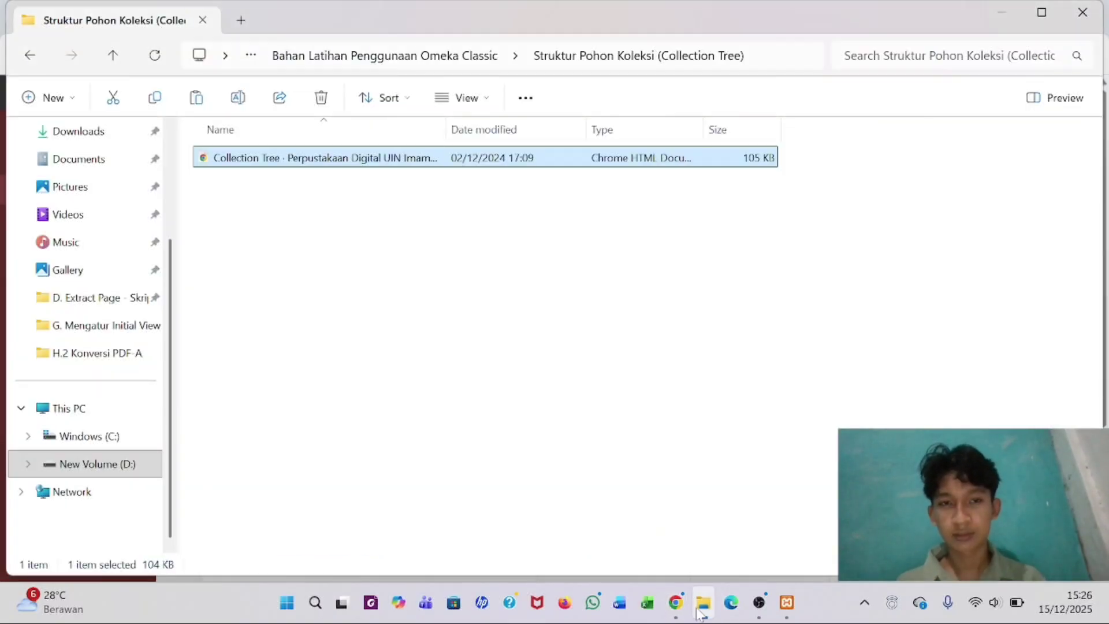
pyautogui.click(676, 603)
pyautogui.click(534, 8)
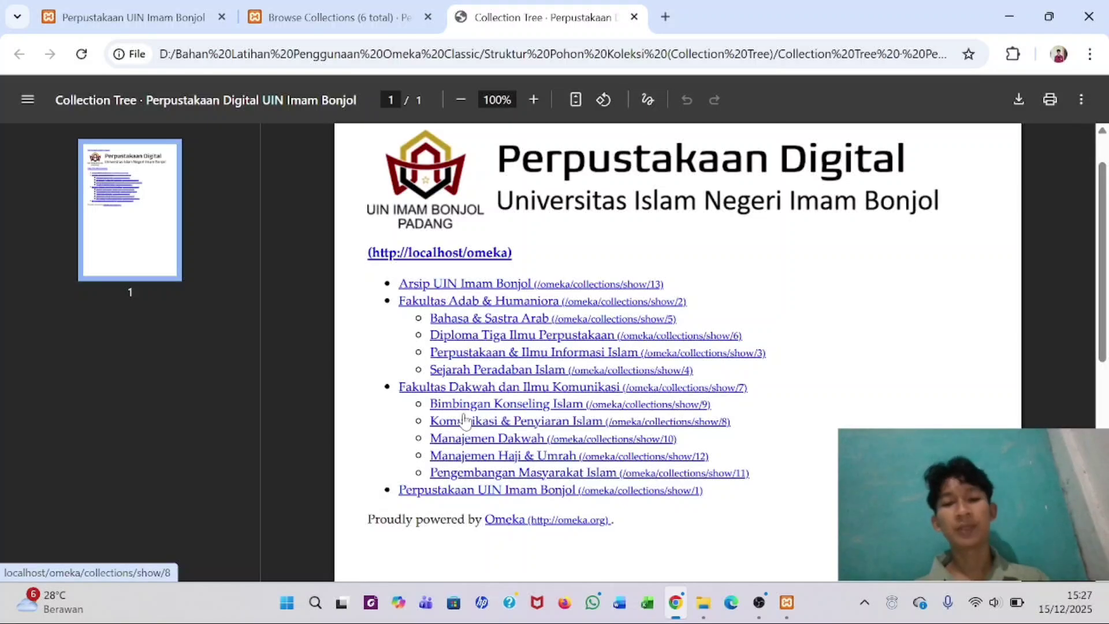
# - Add the public collection 'Bimbingan Konseling Islam' with parent Fakultas Dakwah & Ilmu Komuikasi
pyautogui.click(333, 15)
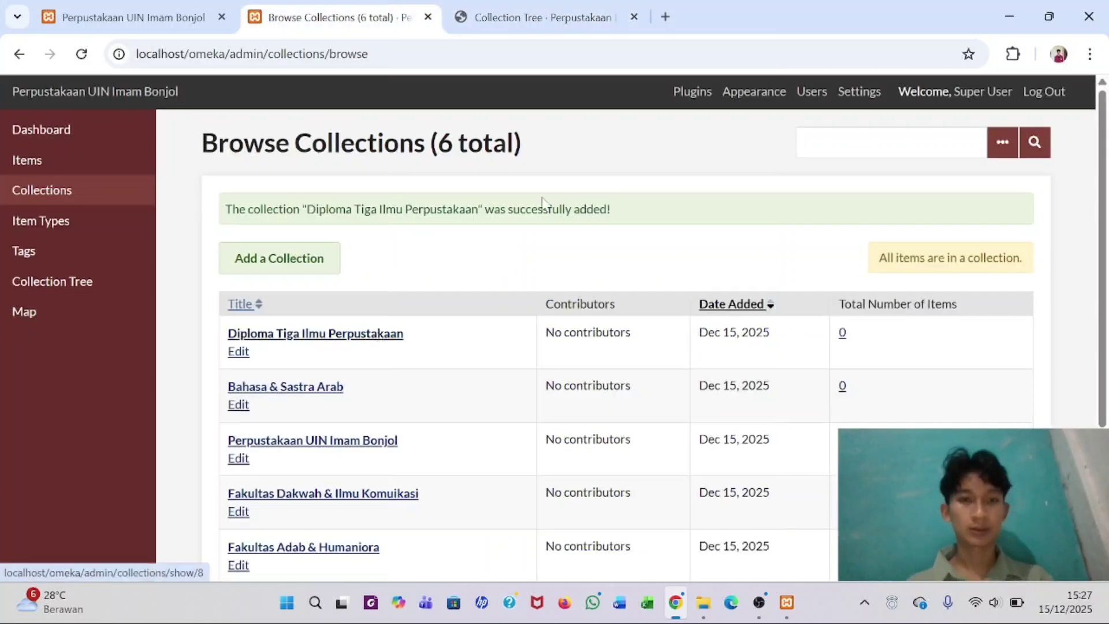
pyautogui.click(292, 263)
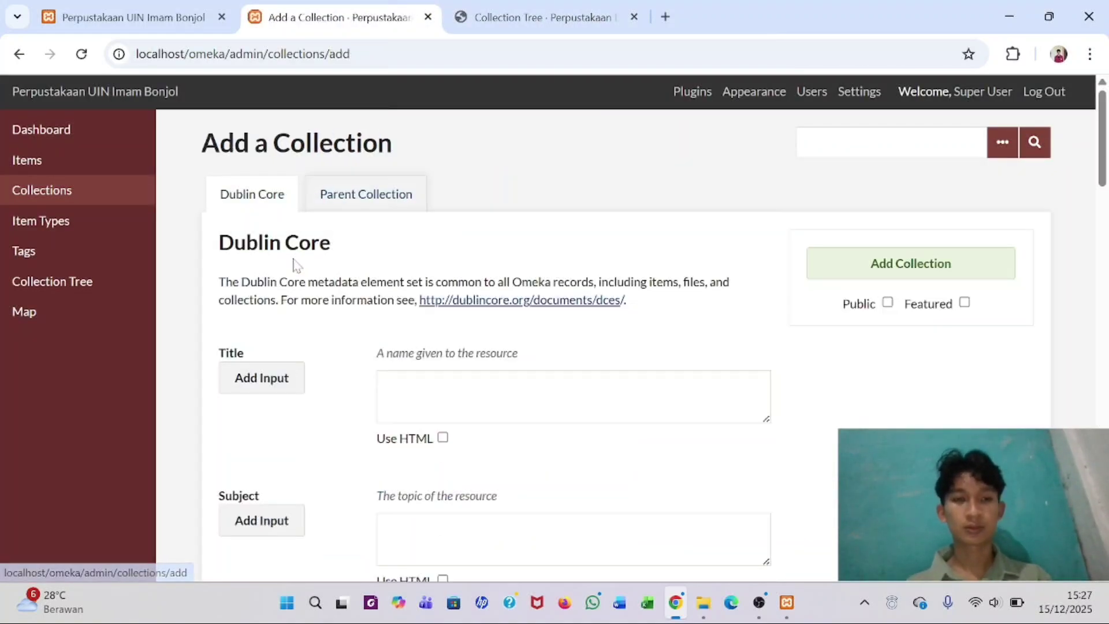
pyautogui.click(383, 383)
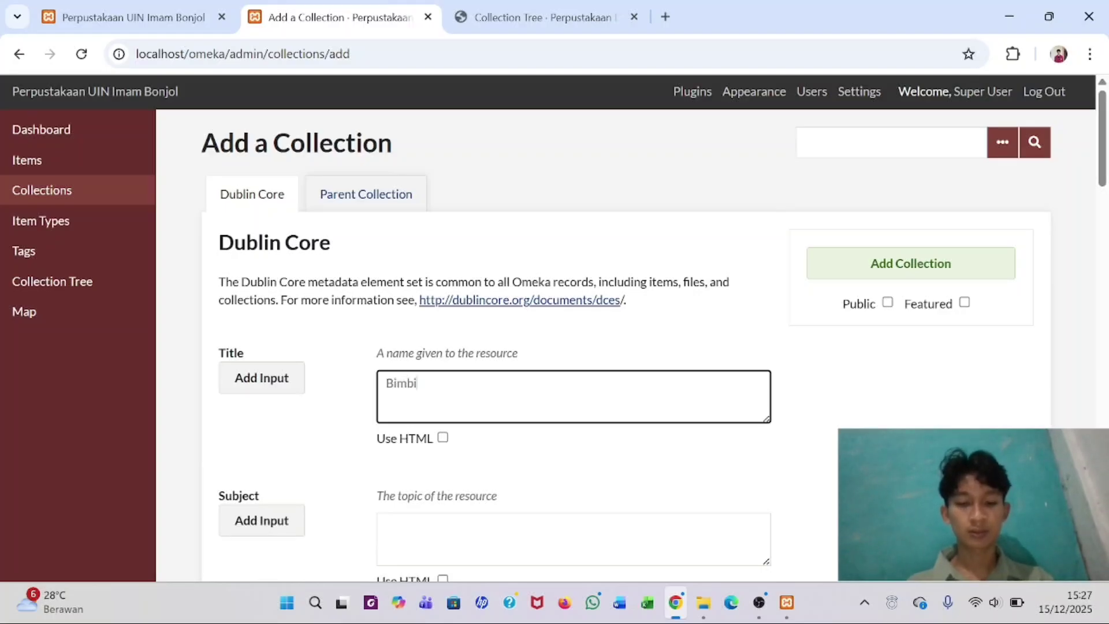
pyautogui.write('Bimbingan Kons')
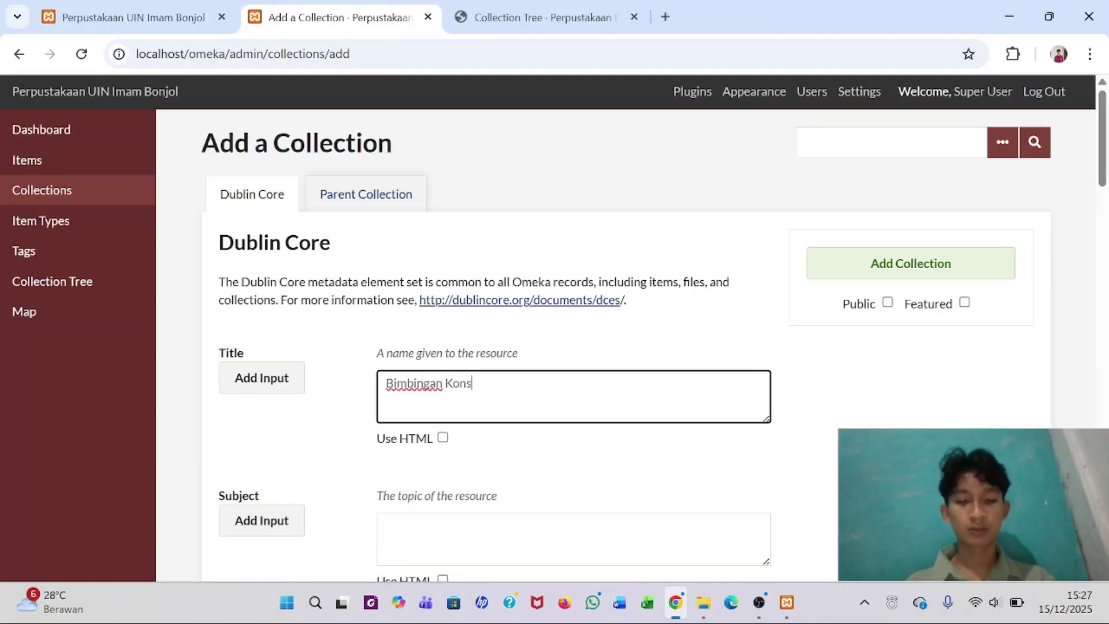
pyautogui.write('eling Islam')
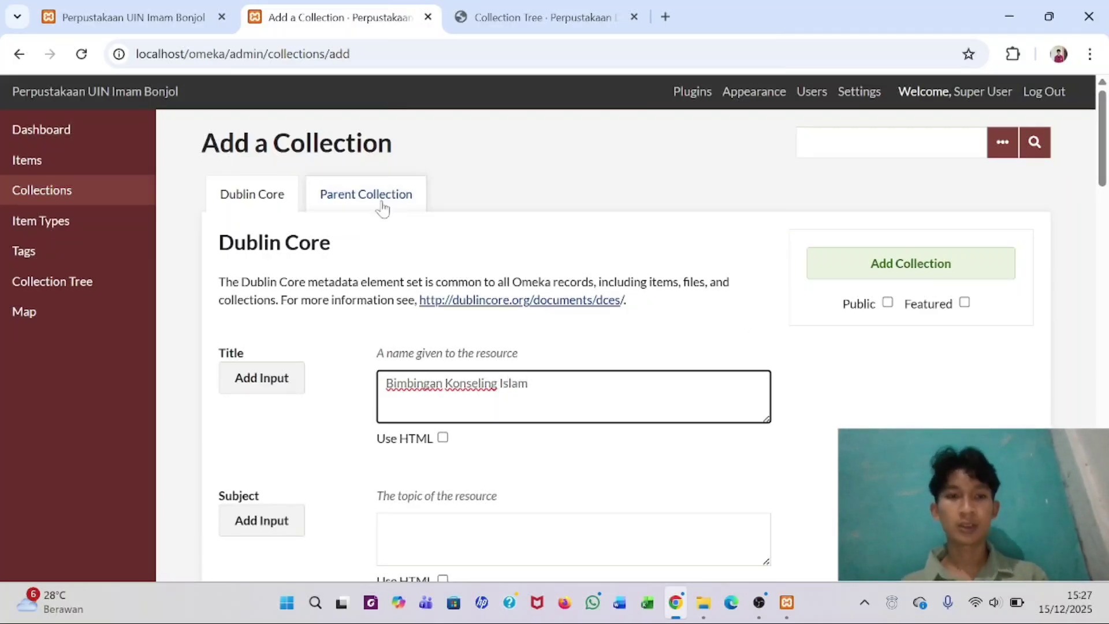
pyautogui.click(362, 197)
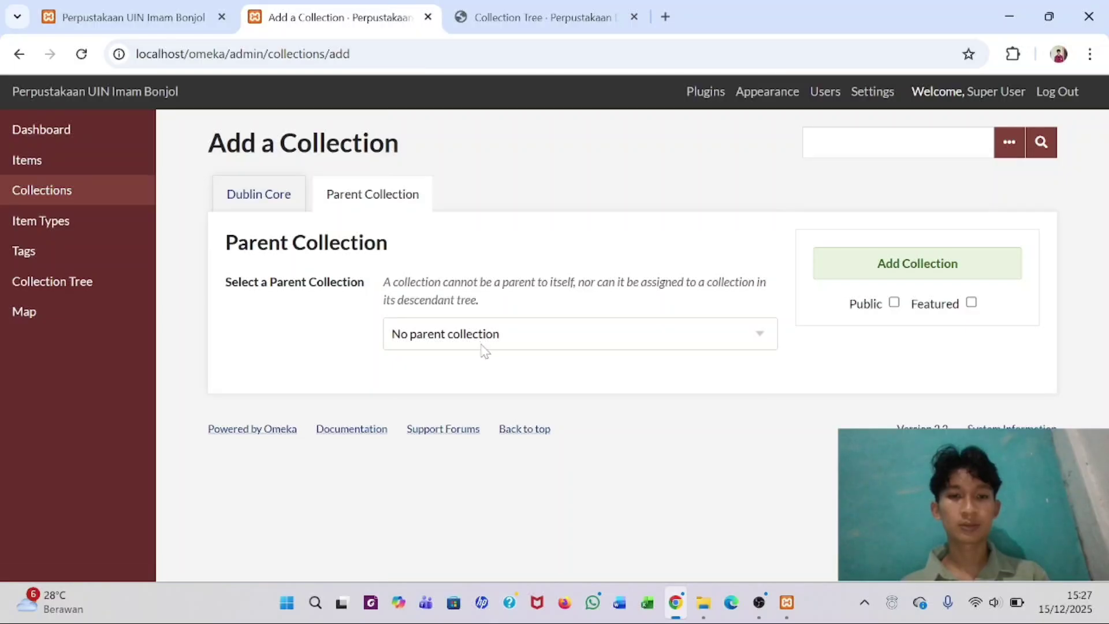
pyautogui.click(484, 342)
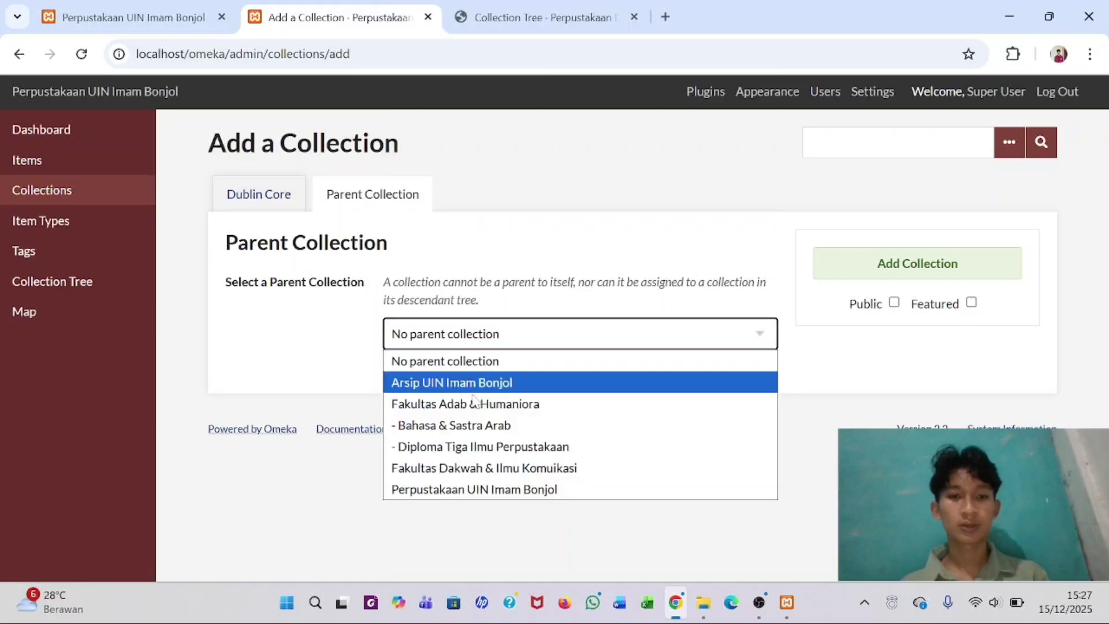
pyautogui.click(462, 467)
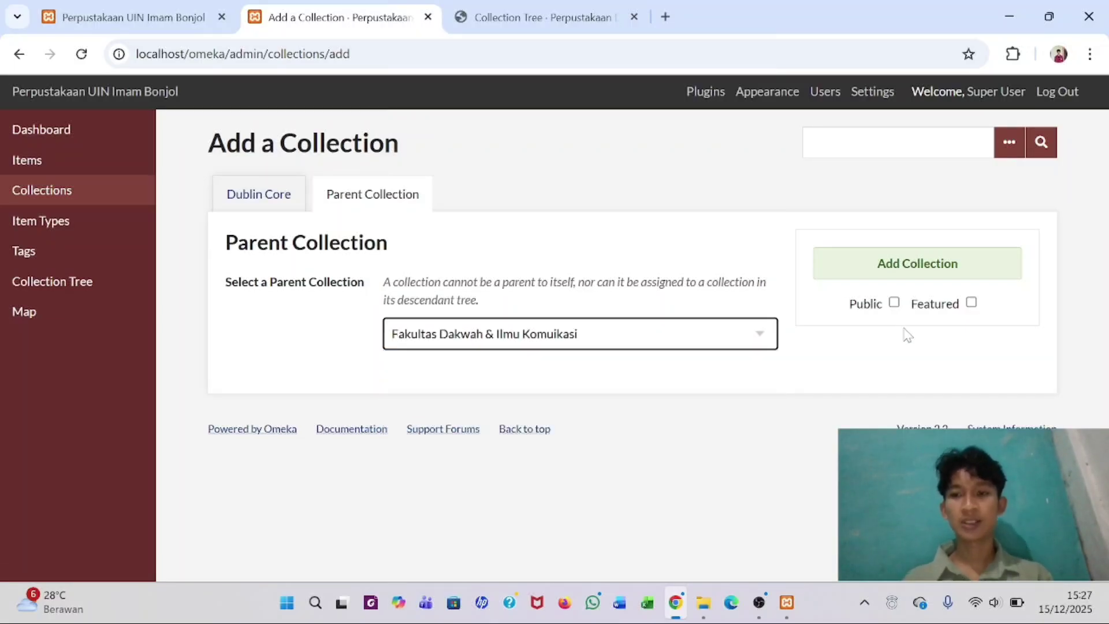
pyautogui.click(894, 304)
pyautogui.click(919, 263)
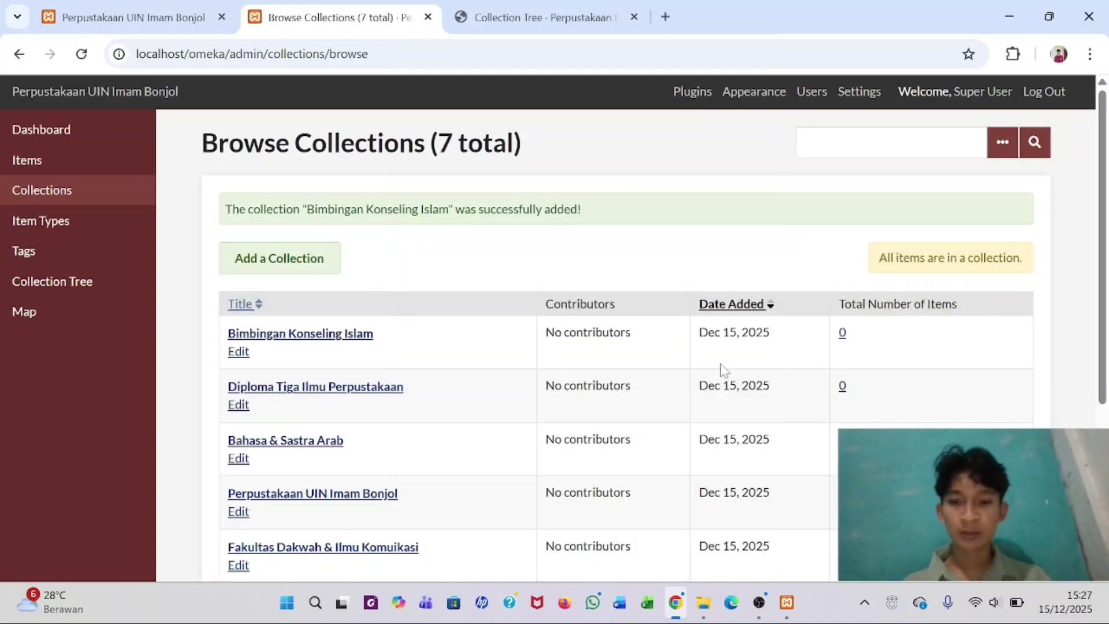
# - After checking the tree PDF, add public collection 'Komunikasi & Penyiaran Islam' under Fakultas Dakwah & Ilmu Komuikasi
pyautogui.click(525, 17)
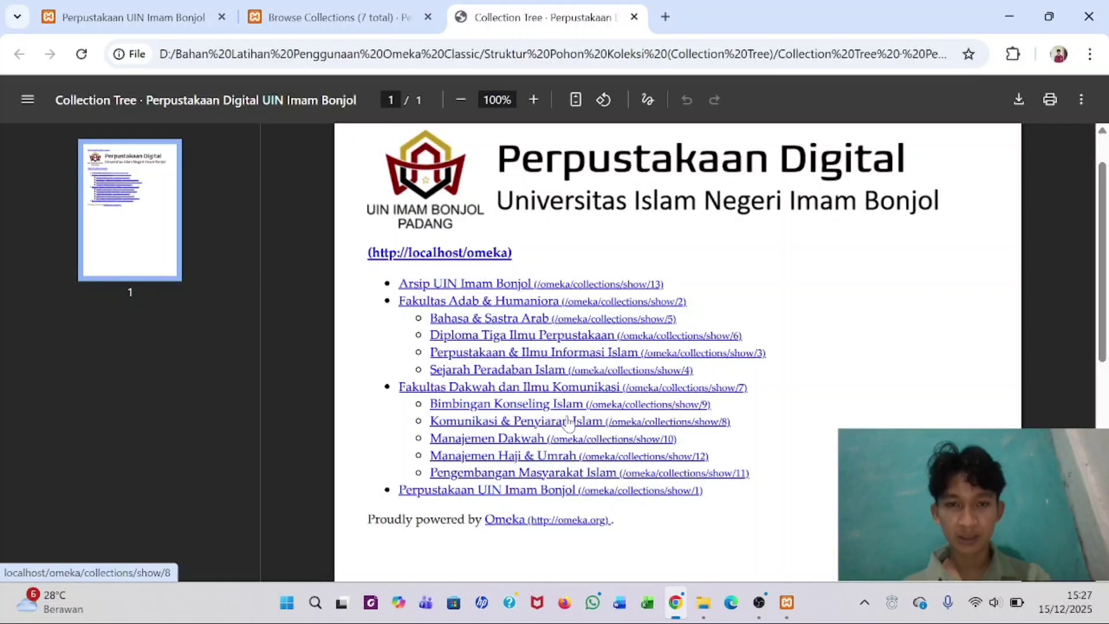
pyautogui.click(366, 6)
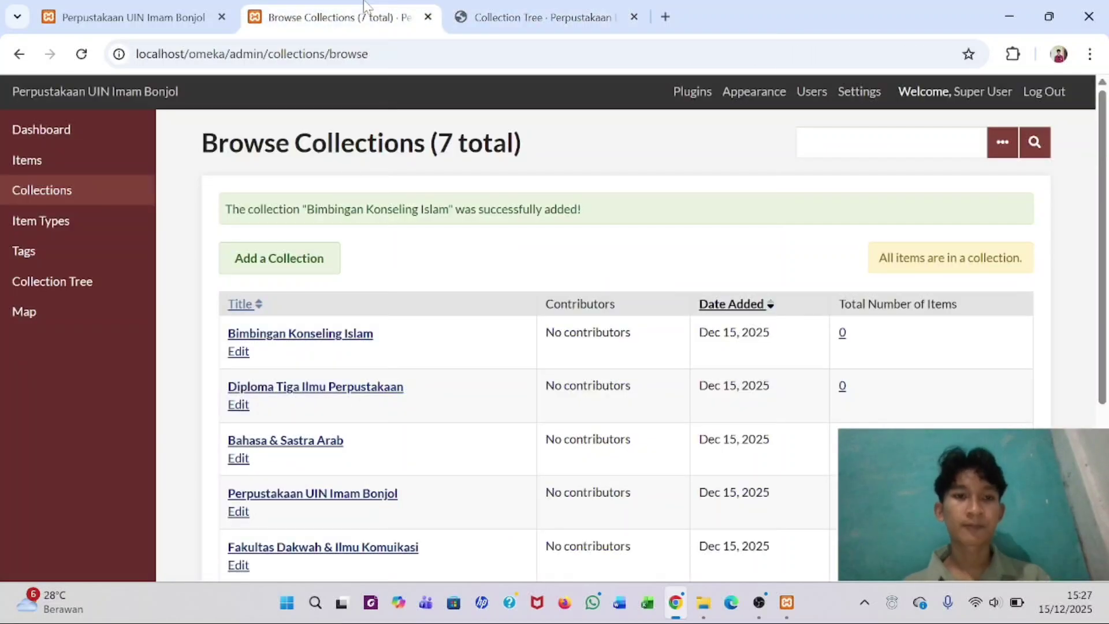
pyautogui.click(296, 267)
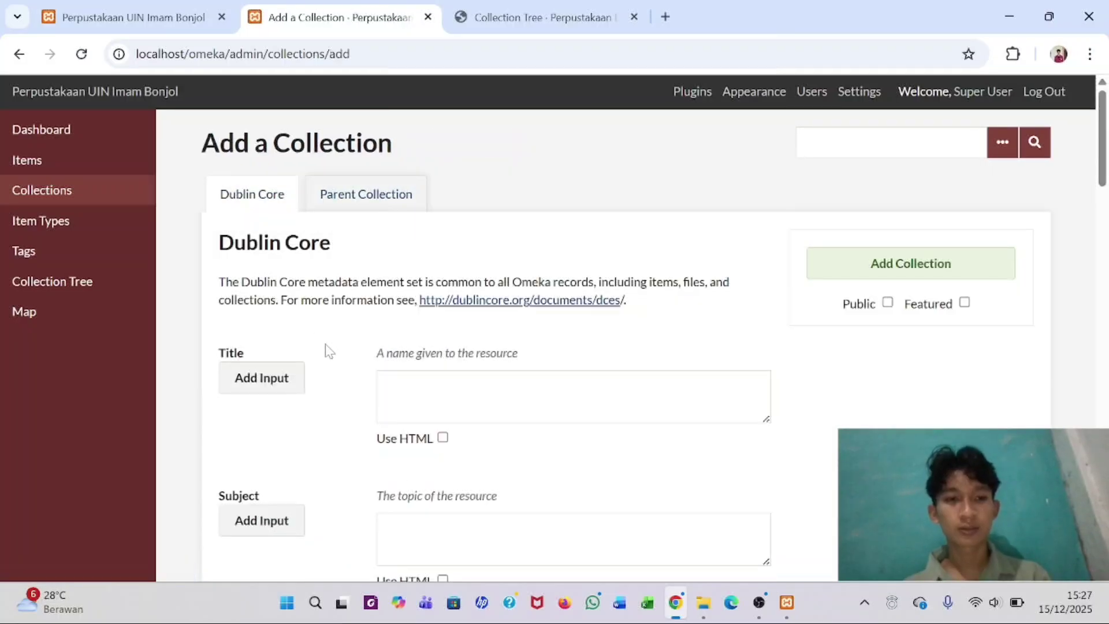
pyautogui.write('Kom')
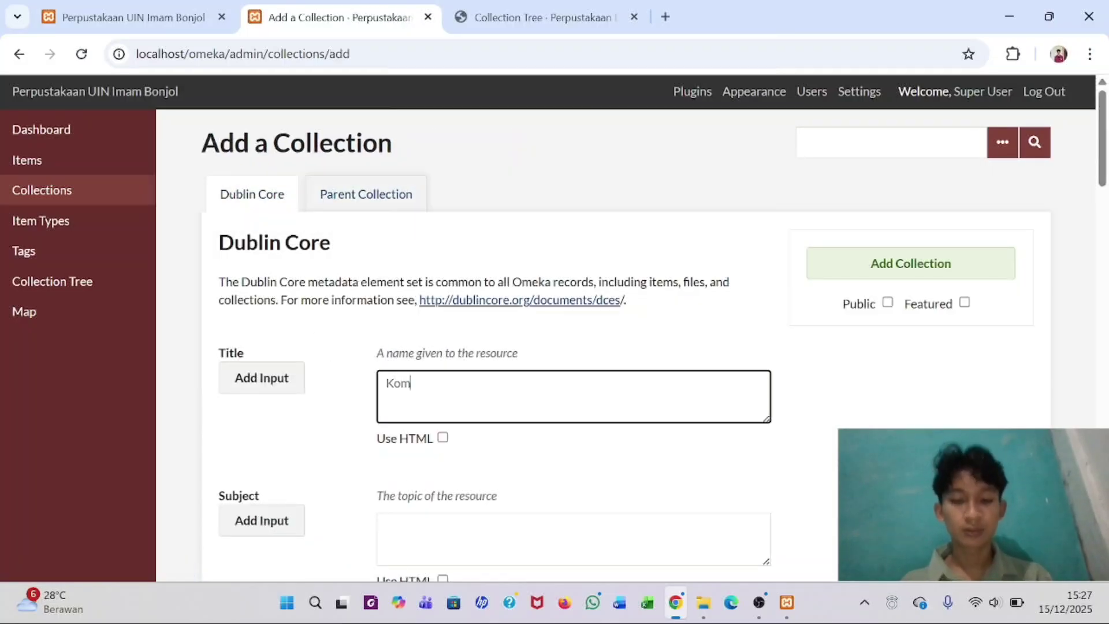
pyautogui.write('unikasi&')
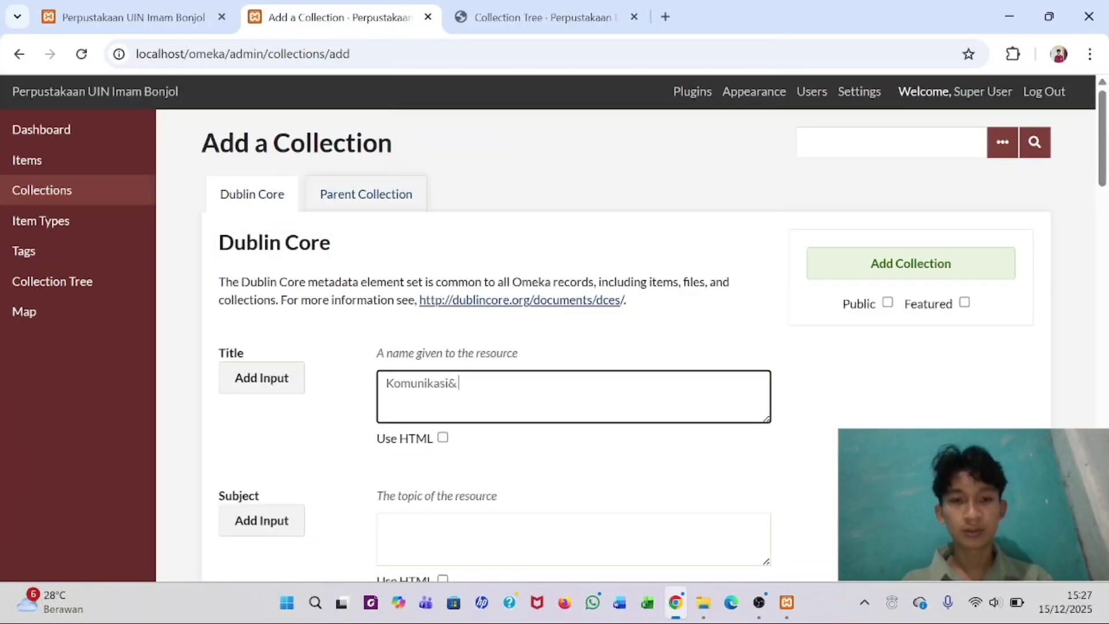
pyautogui.press('BackSpace')
pyautogui.write('& Penyiaran ')
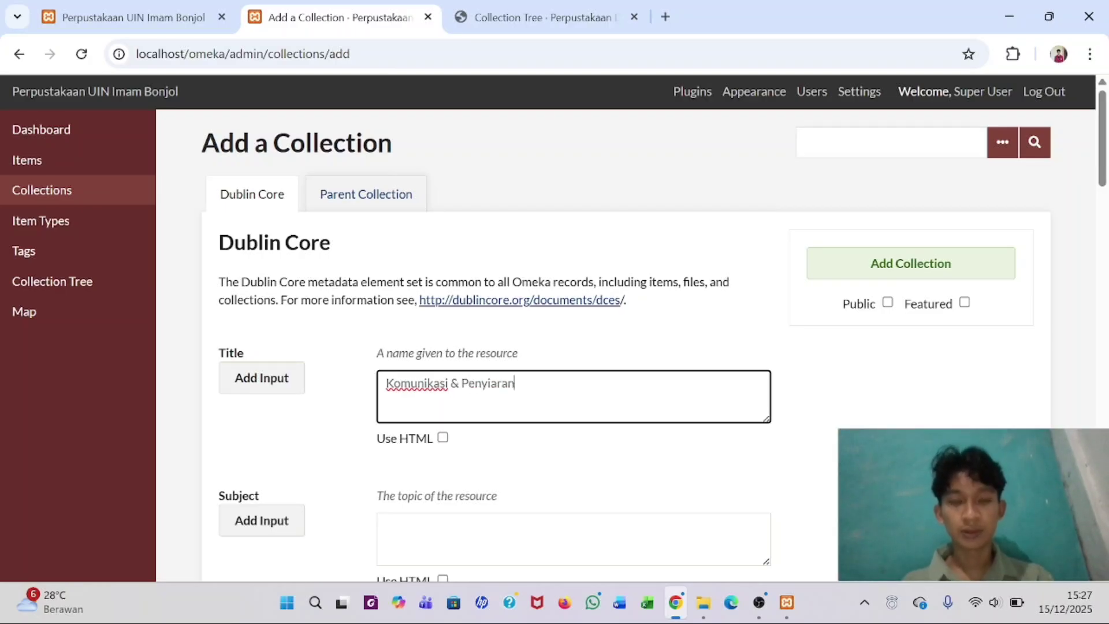
pyautogui.write('Islam')
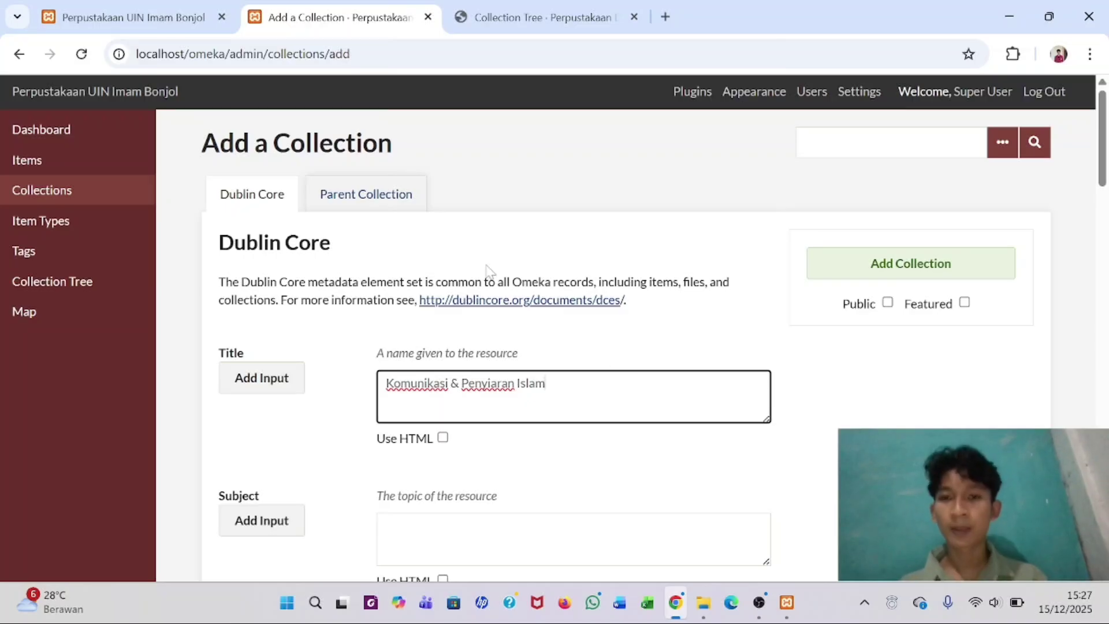
pyautogui.click(354, 207)
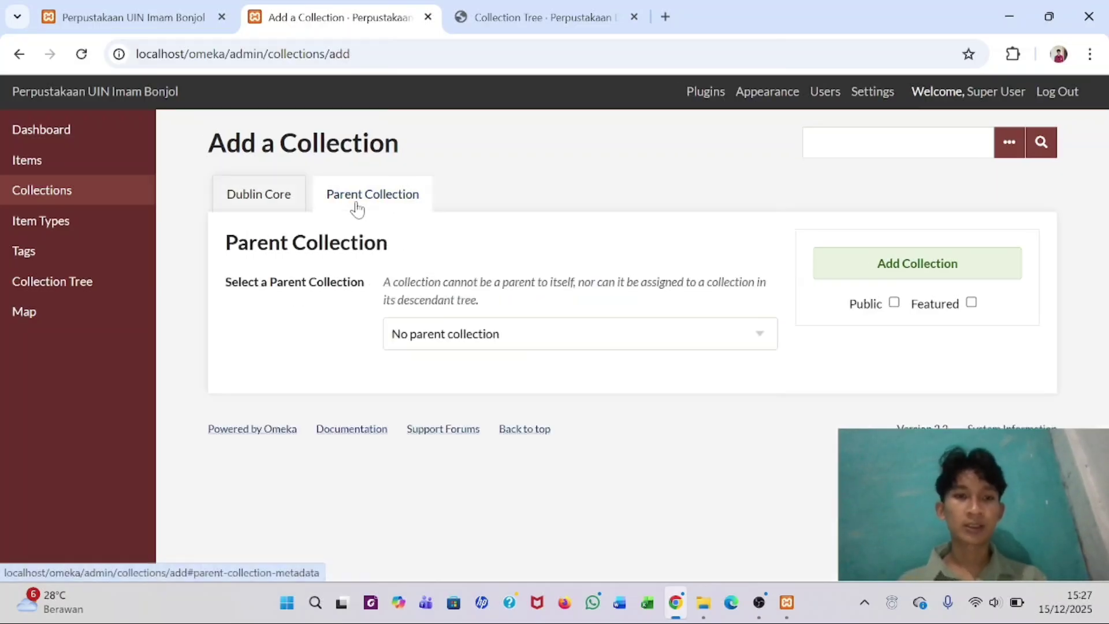
pyautogui.click(459, 336)
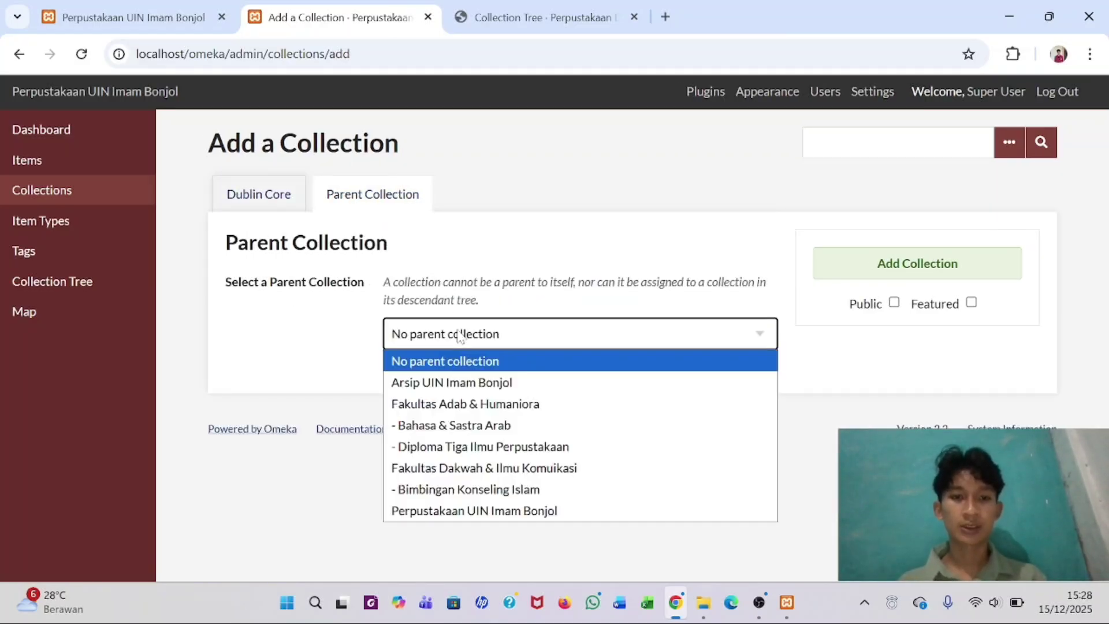
pyautogui.click(455, 468)
pyautogui.click(894, 302)
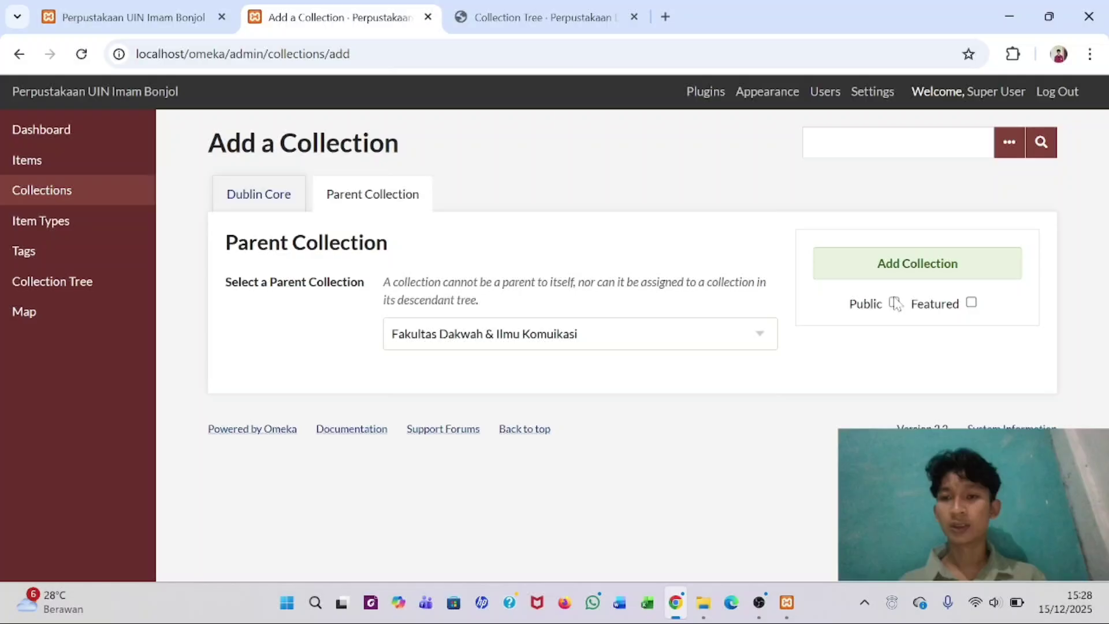
pyautogui.click(898, 263)
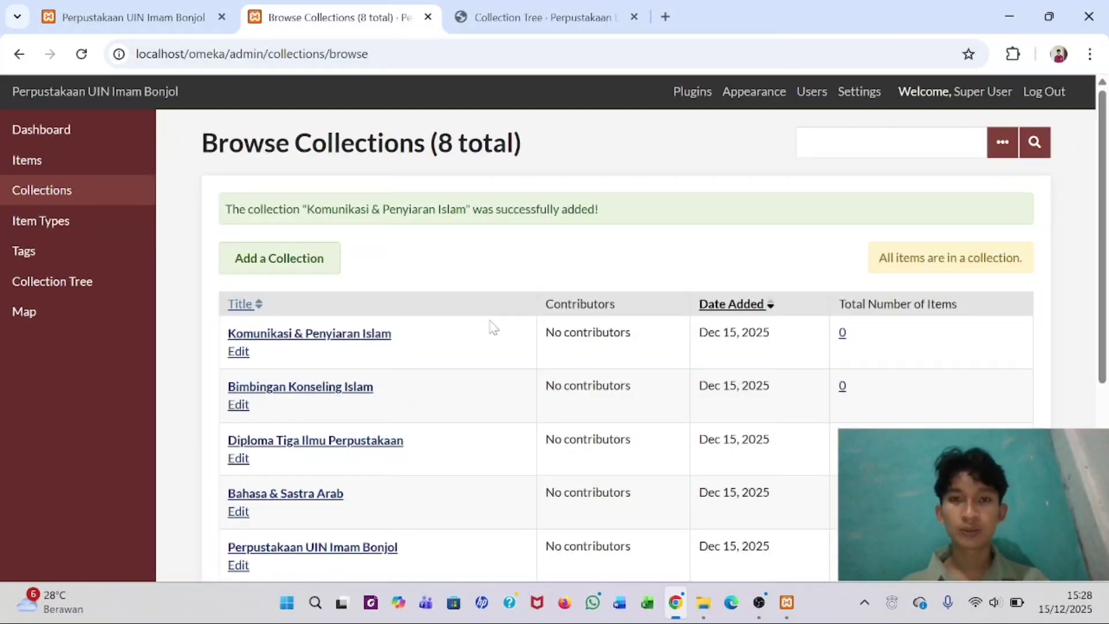
# - Compare the collections list and Collection Tree against the reference PDF, then open Browse Items
pyautogui.click(508, 17)
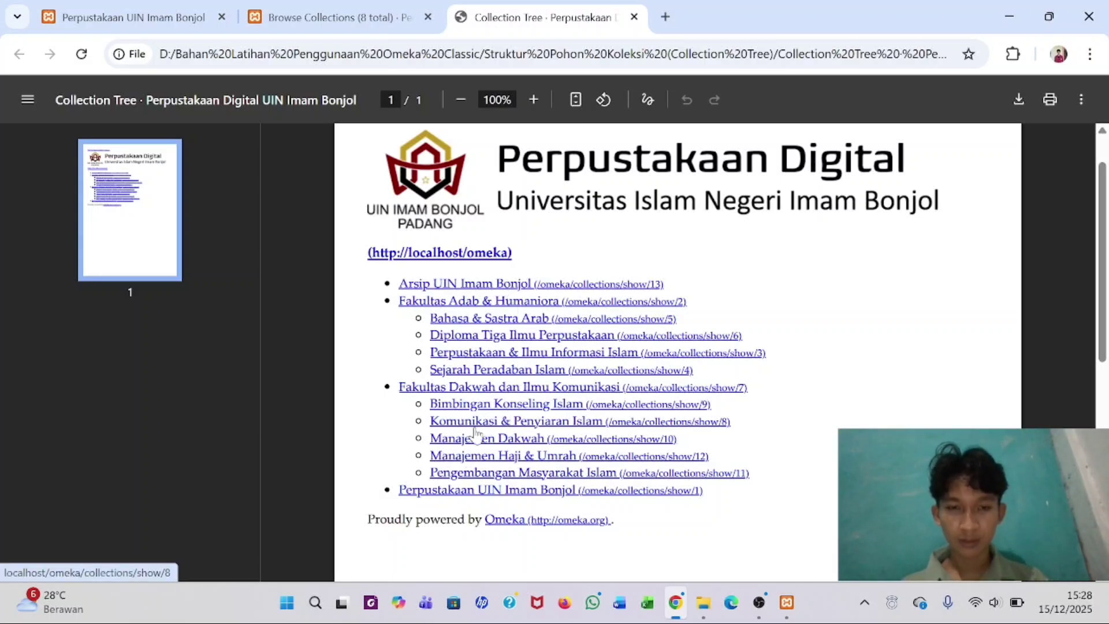
pyautogui.click(317, 6)
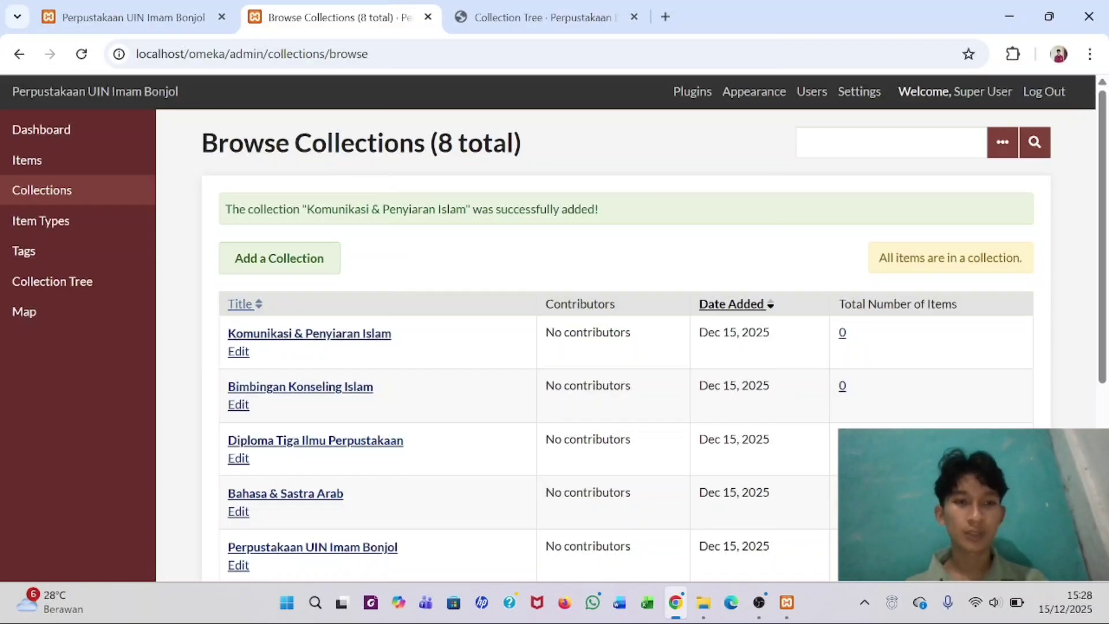
pyautogui.scroll(-5, 344, 191)
pyautogui.scroll(-2, 335, 218)
pyautogui.scroll(5, 335, 218)
pyautogui.scroll(-5, 335, 218)
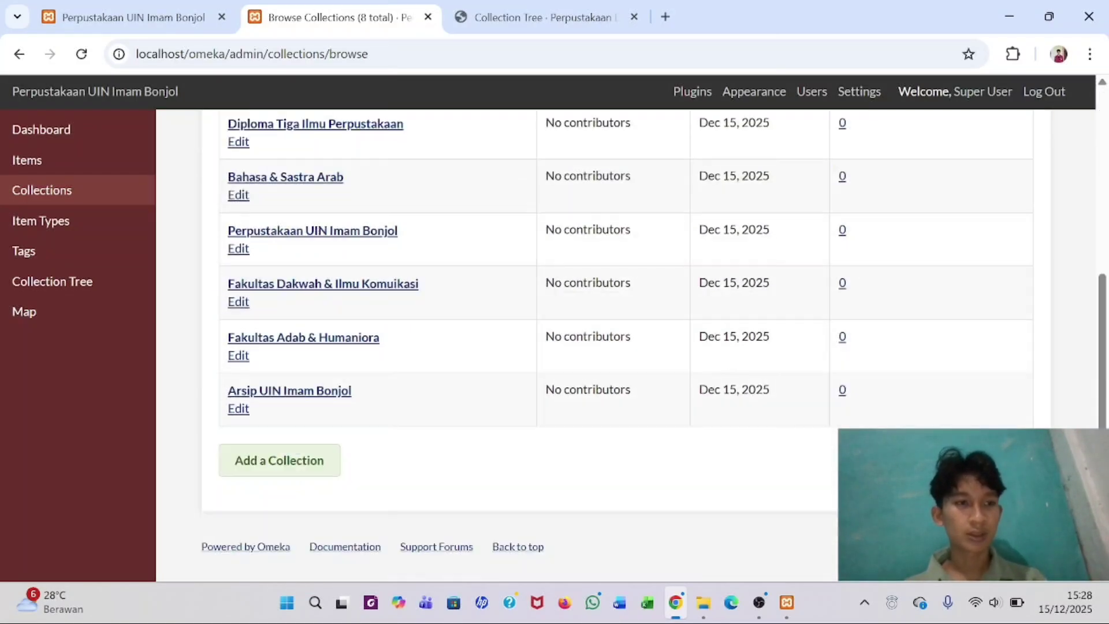
pyautogui.scroll(5, 336, 219)
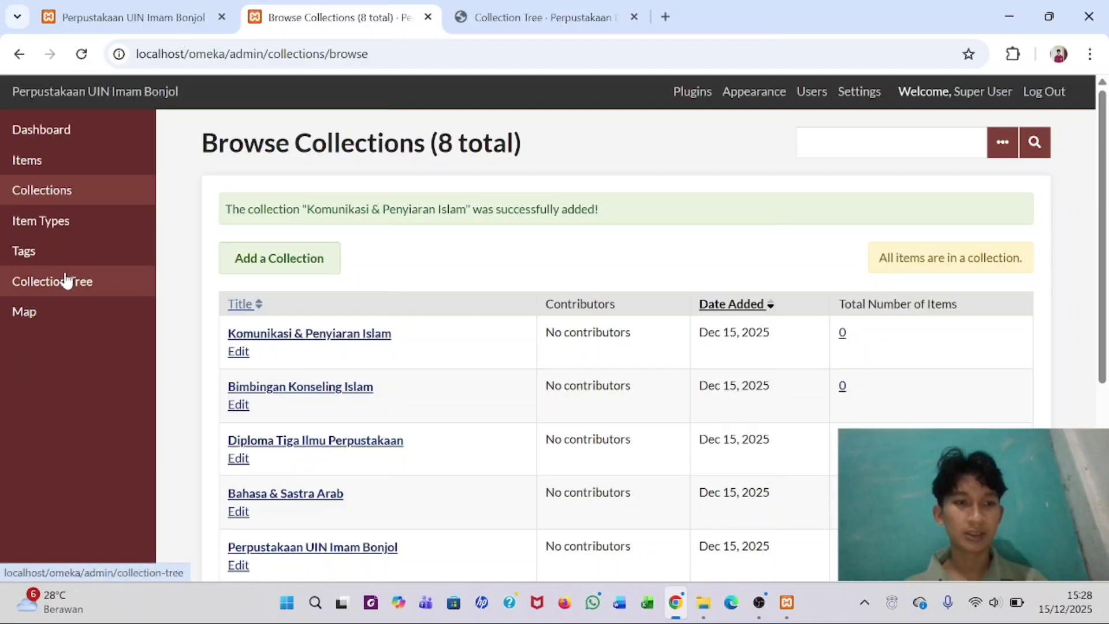
pyautogui.click(66, 280)
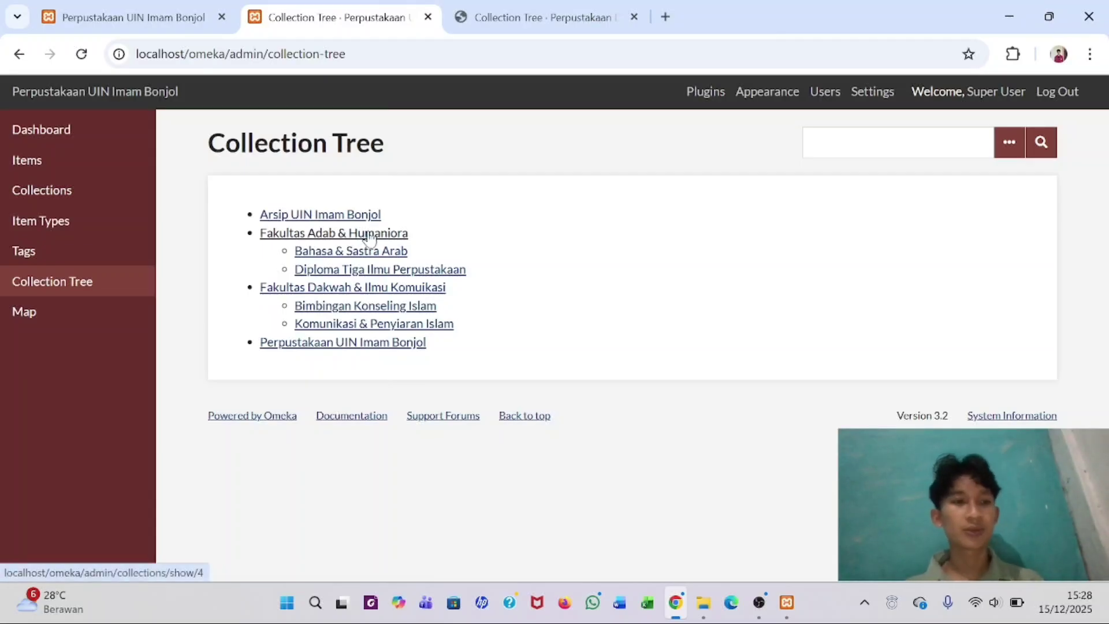
pyautogui.click(75, 172)
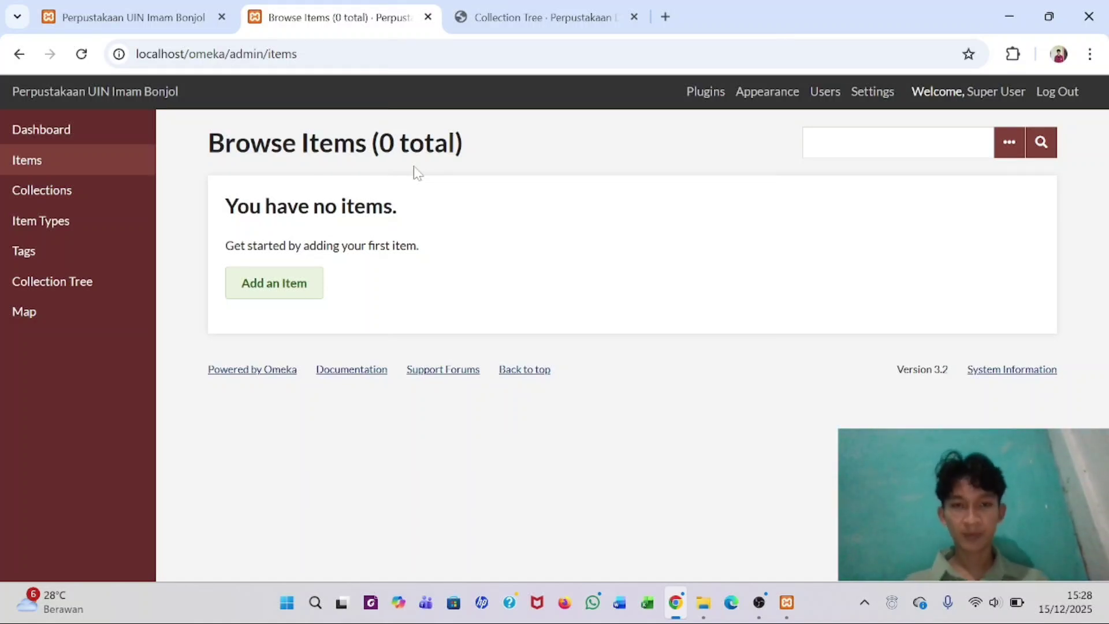
# - Open Metadata Photo from D:\Bahan Latihan Penggunaan Omeka Classic\File Item Digital\Photo
pyautogui.click(703, 603)
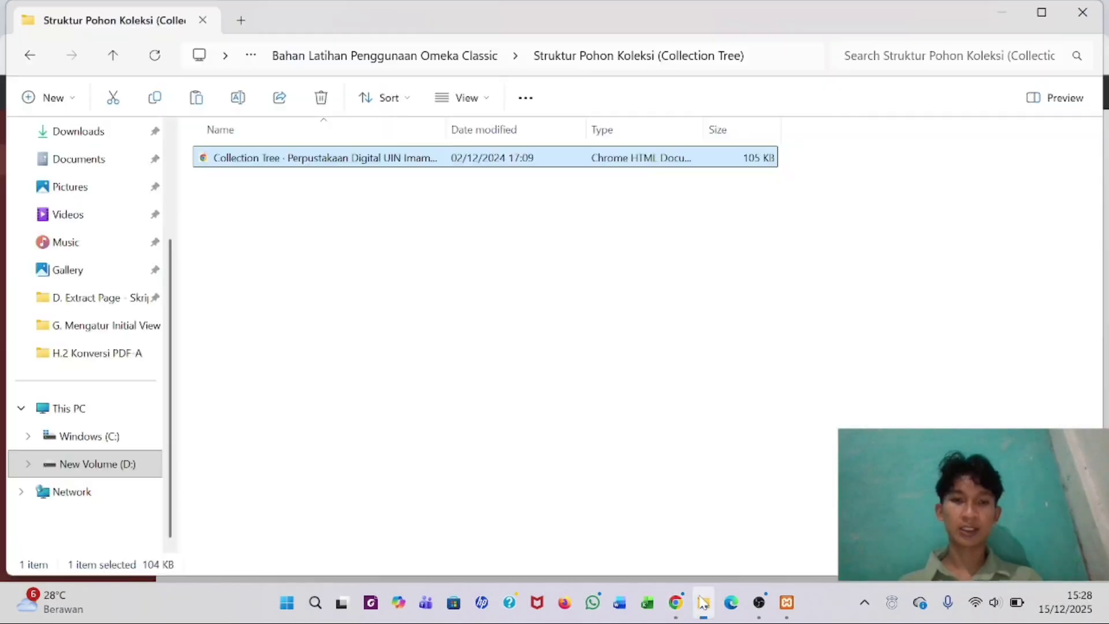
pyautogui.click(110, 467)
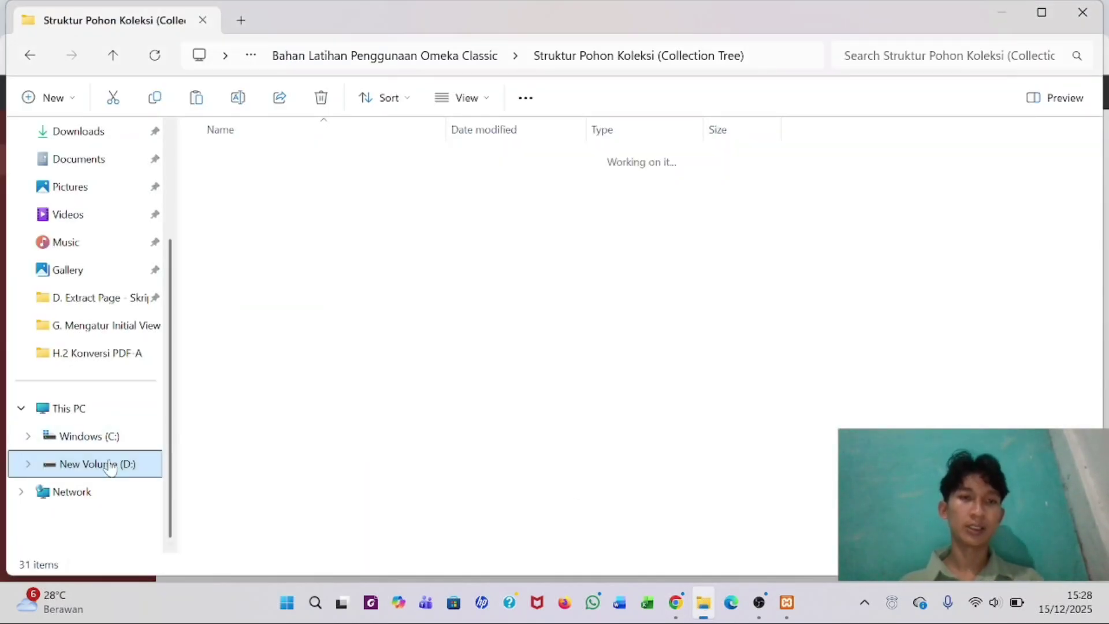
pyautogui.doubleClick(308, 160)
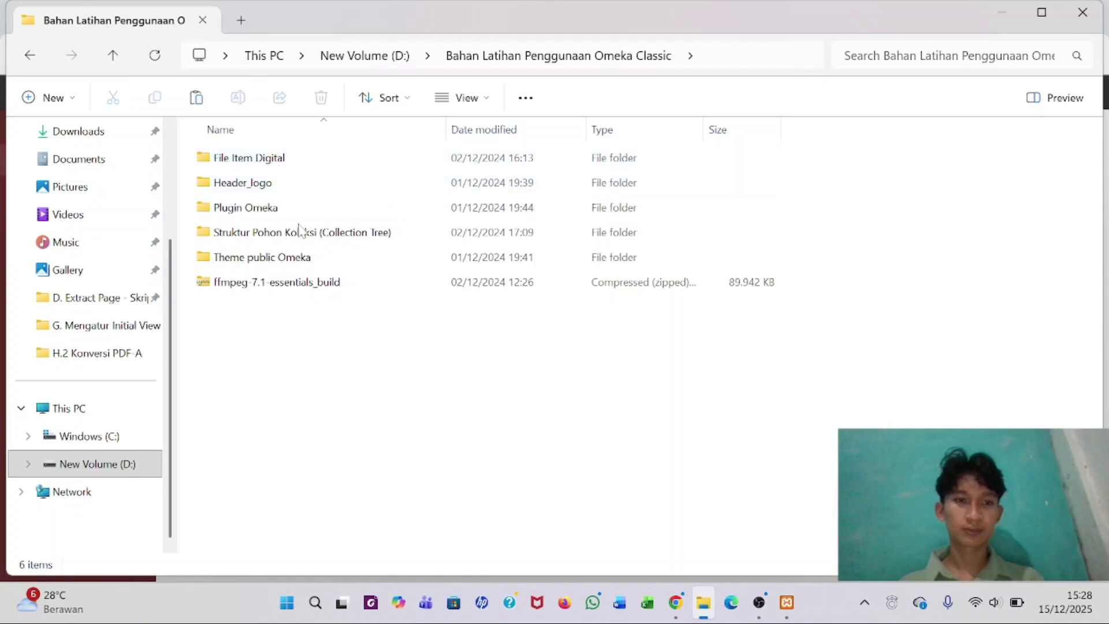
pyautogui.doubleClick(288, 168)
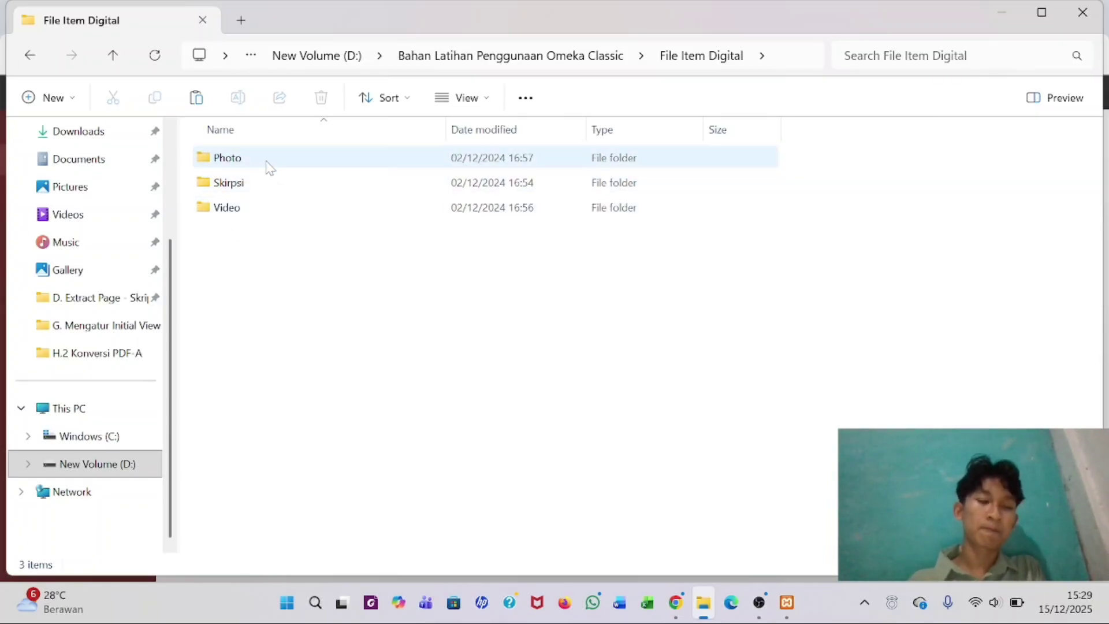
pyautogui.doubleClick(267, 165)
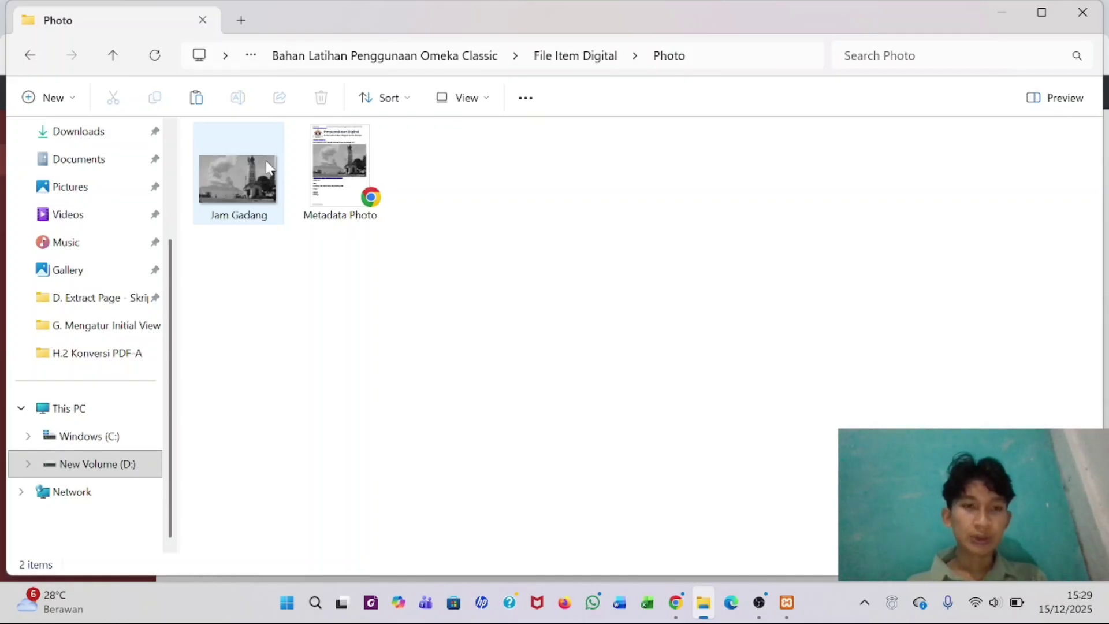
pyautogui.doubleClick(341, 186)
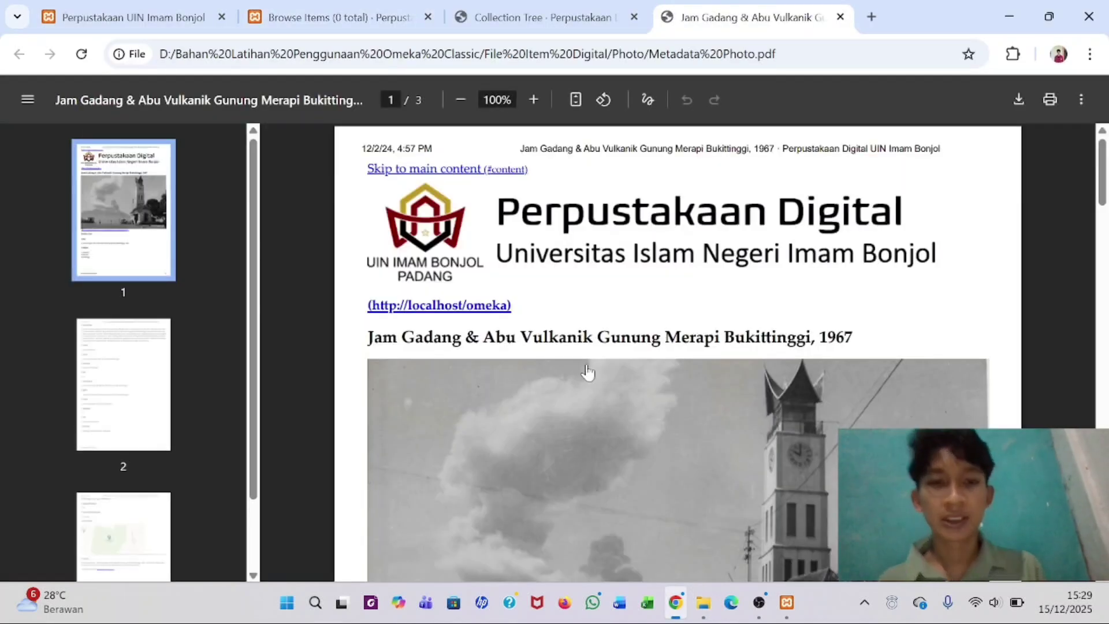
# - Close the Collection Tree page and open a blank Add an Item form in Omeka
pyautogui.scroll(-10, 588, 373)
pyautogui.scroll(2, 588, 373)
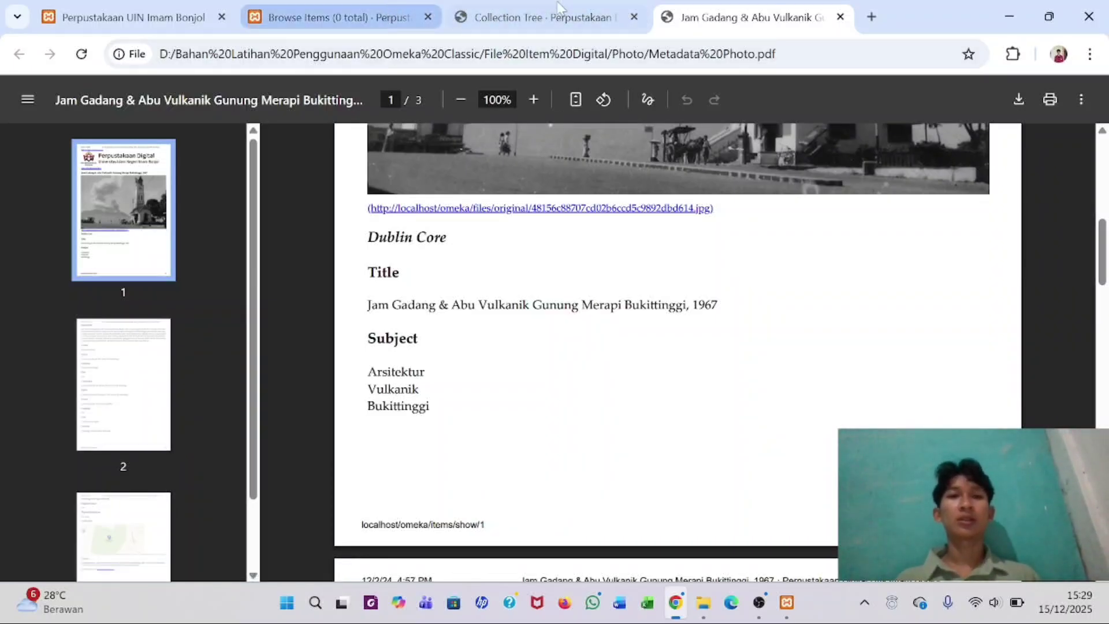
pyautogui.click(633, 17)
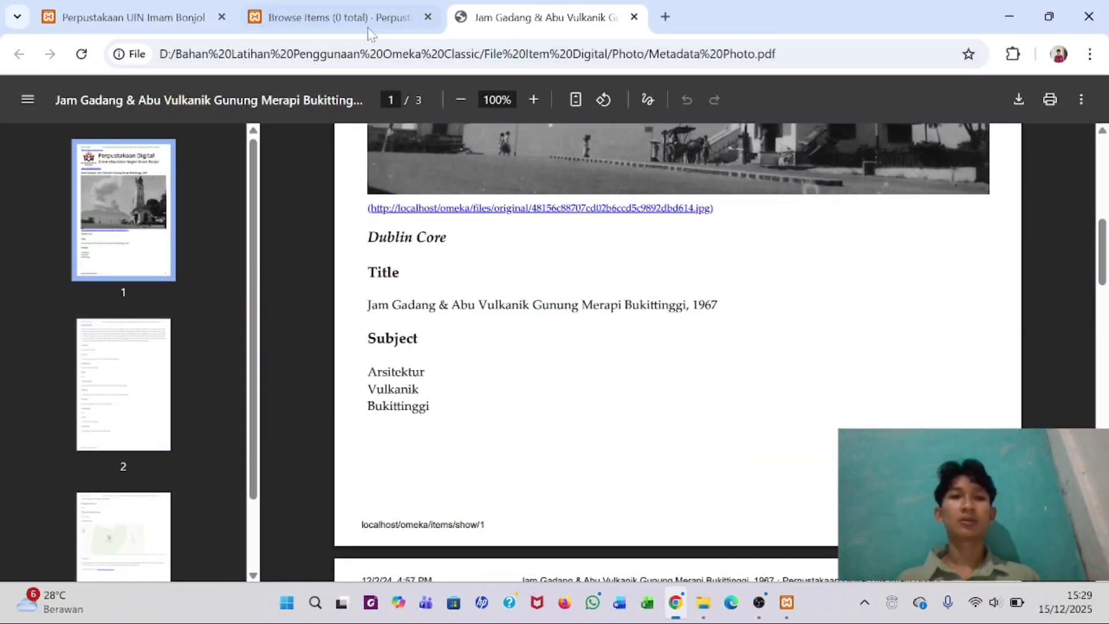
pyautogui.click(324, 11)
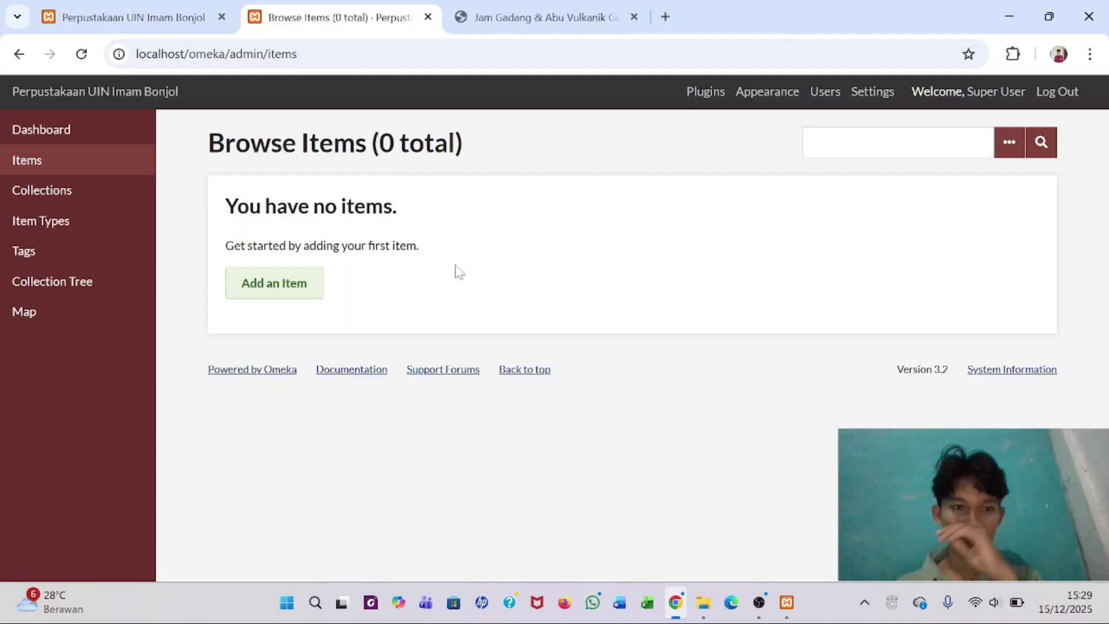
pyautogui.click(256, 295)
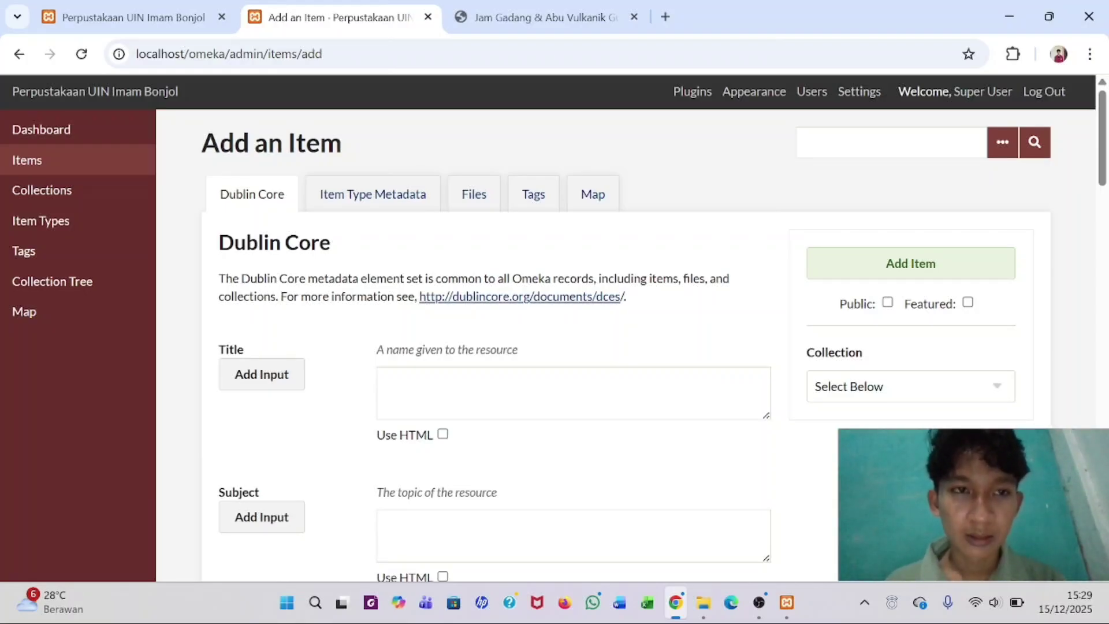
pyautogui.scroll(-3, 314, 258)
pyautogui.scroll(3, 314, 257)
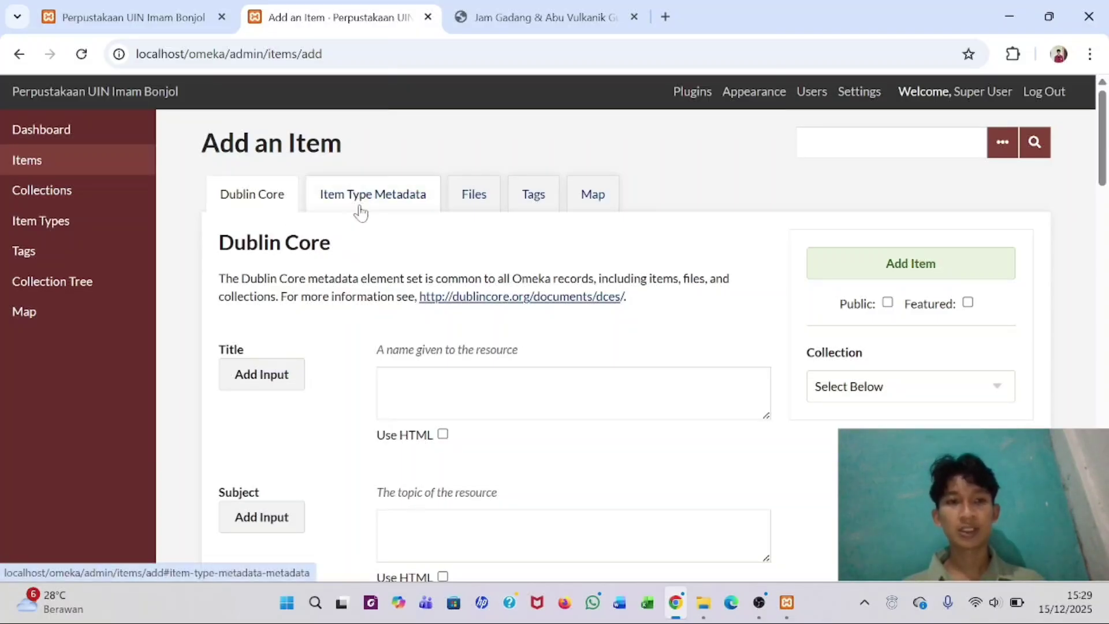
pyautogui.scroll(-3, 334, 257)
pyautogui.scroll(3, 335, 258)
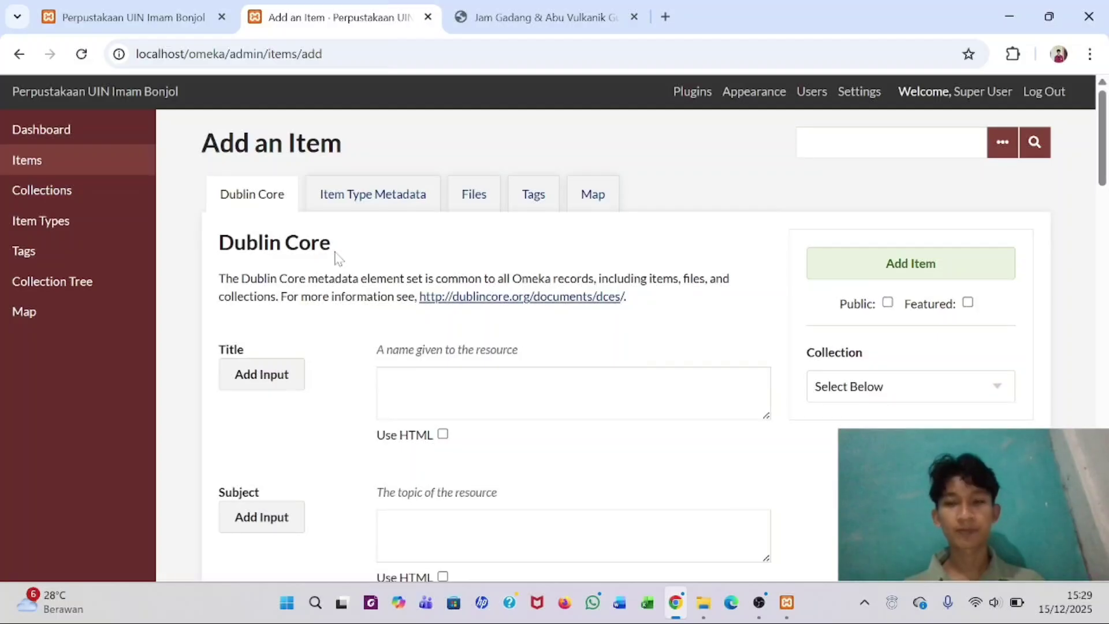
# - Select the photo's title line in the Metadata Photo PDF for copying
pyautogui.click(538, 18)
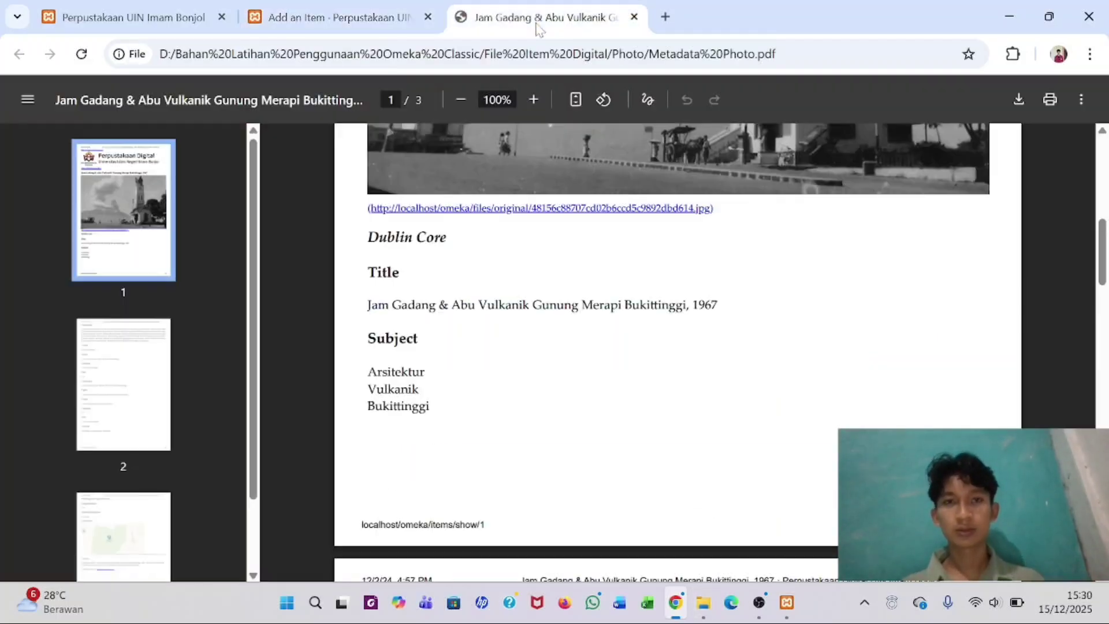
pyautogui.scroll(5, 678, 352)
pyautogui.scroll(-3, 678, 352)
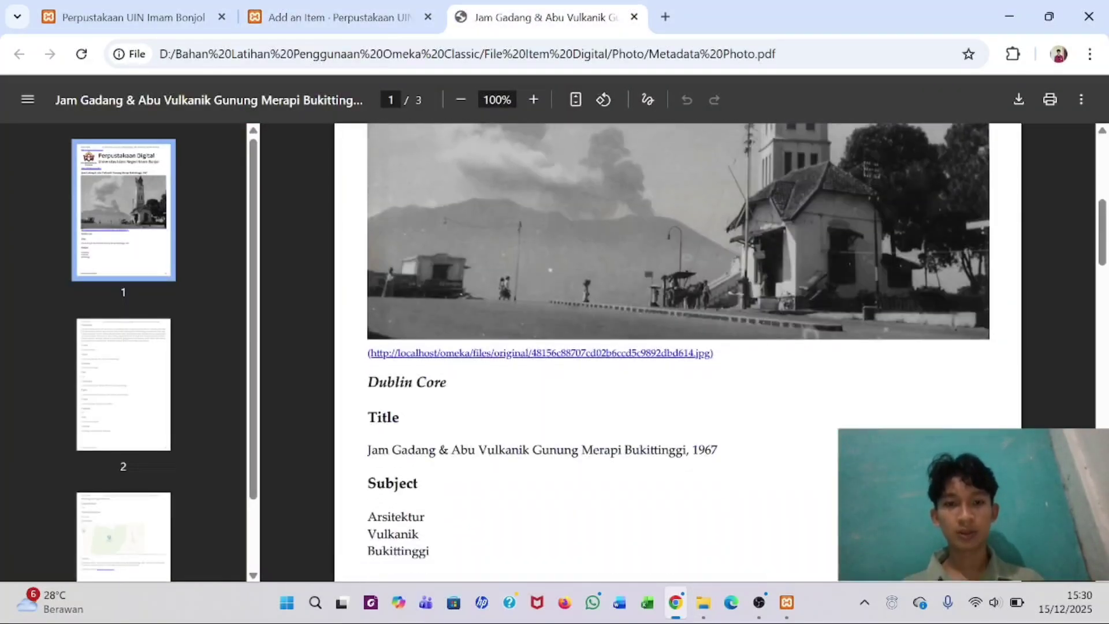
pyautogui.scroll(-3, 677, 347)
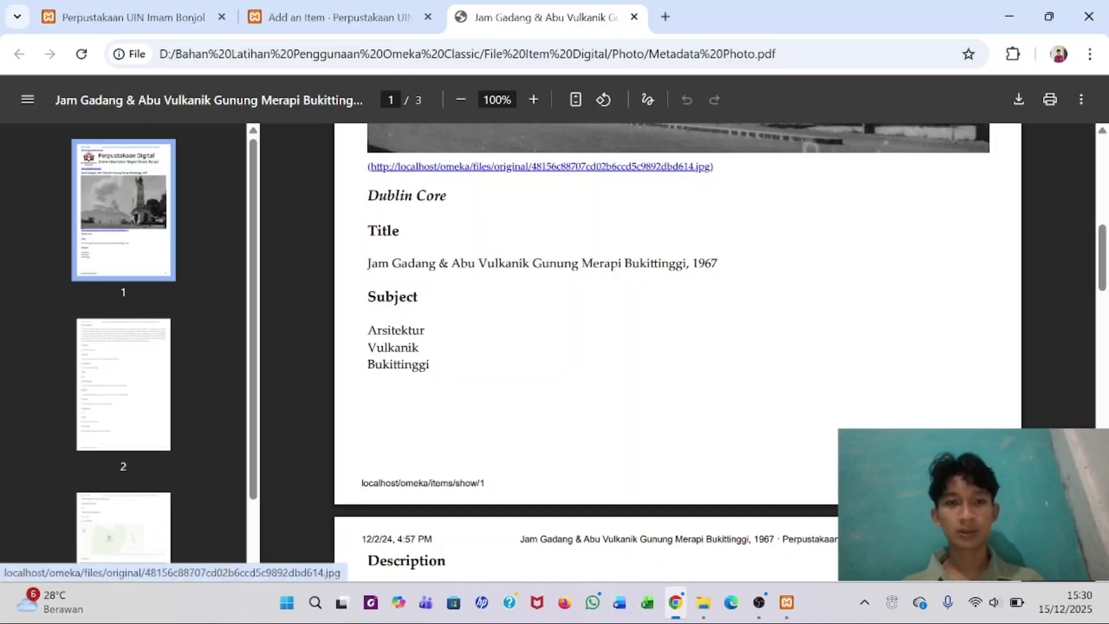
pyautogui.moveTo(368, 263); pyautogui.dragTo(718, 263)
pyautogui.hotkey('ctrl', 'c')
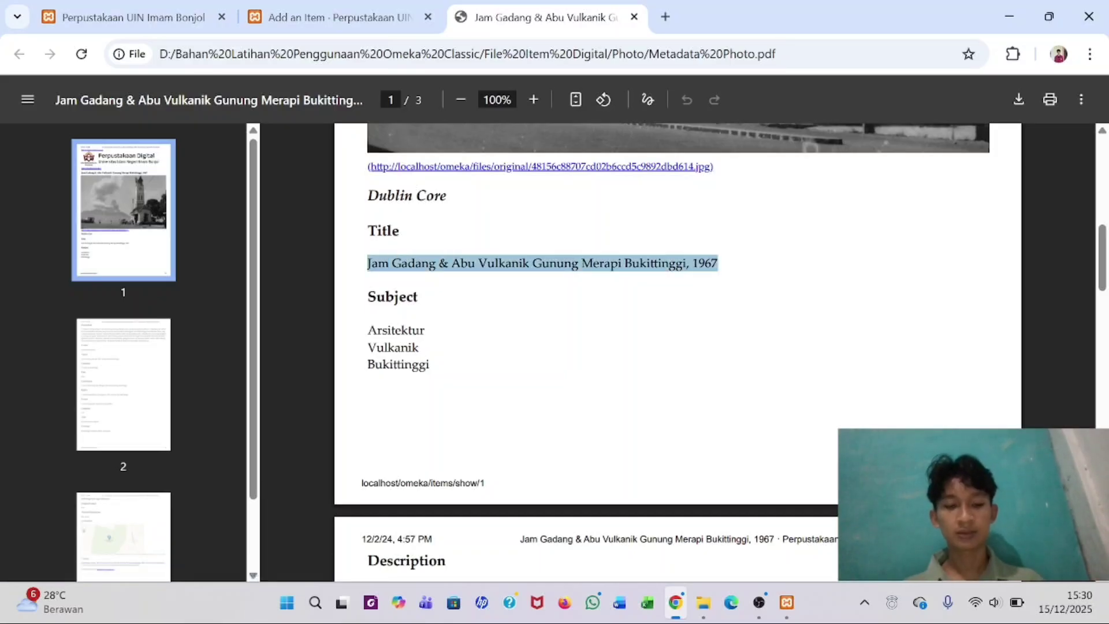
pyautogui.click(340, 17)
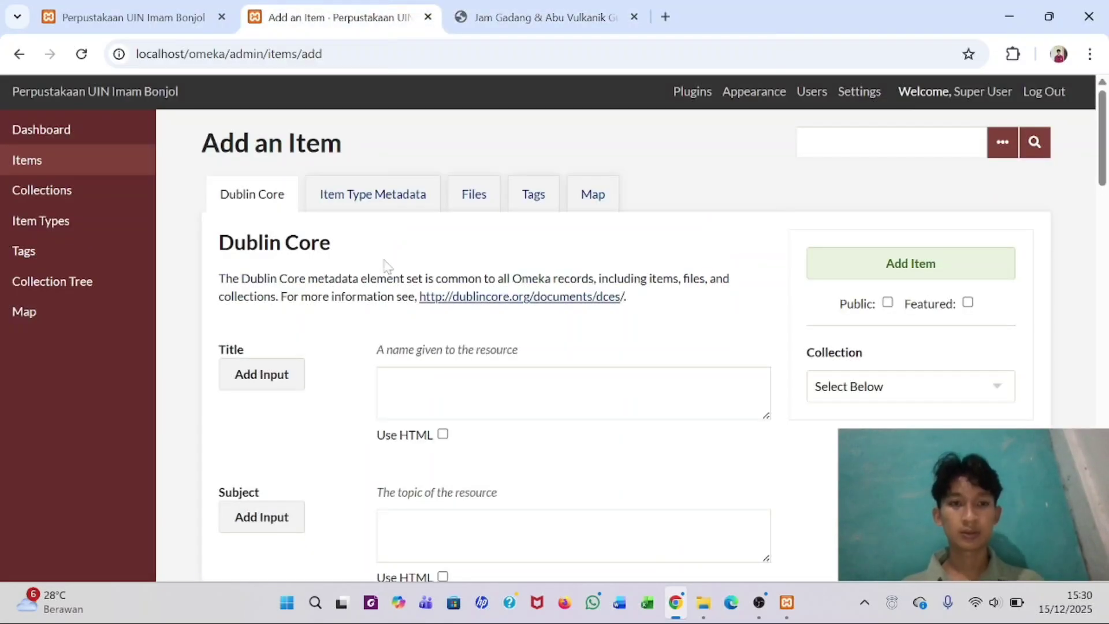
# - Paste the copied photo title into the item's Title field
pyautogui.click(572, 393)
pyautogui.hotkey('ctrl', 'v')
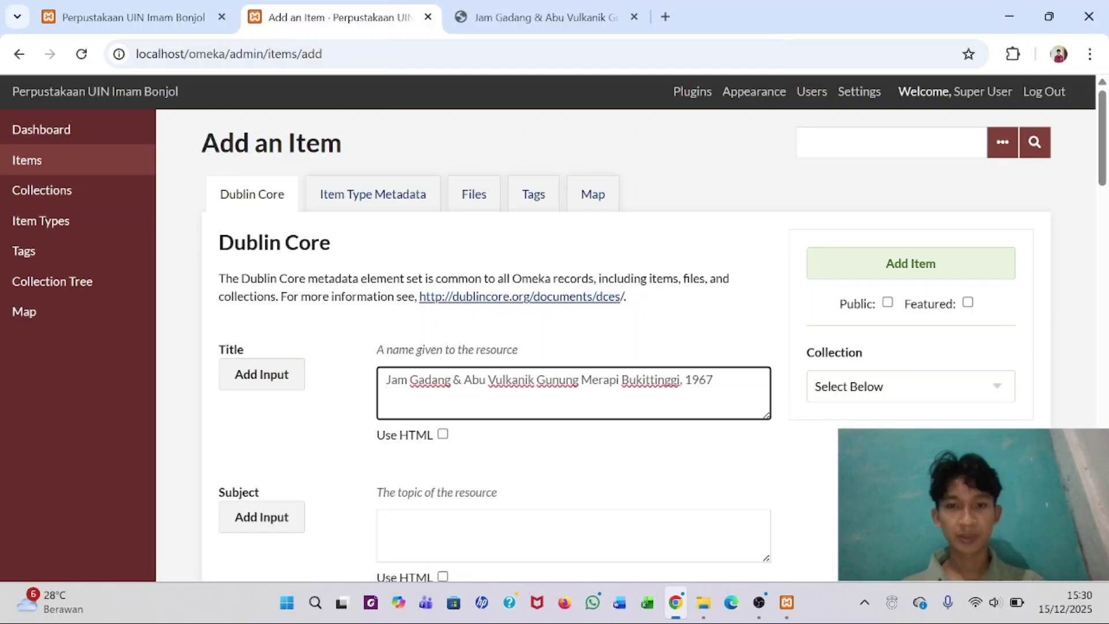
pyautogui.scroll(-3, 410, 404)
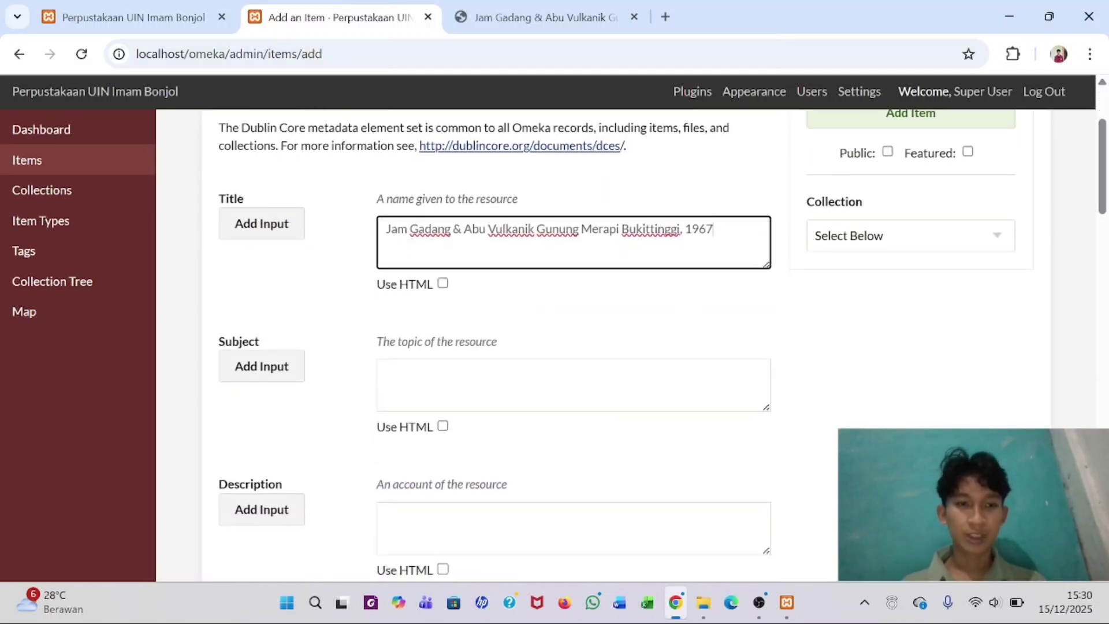
# - Copy the three subject terms from the PDF into Subject, leaving only Arsitektur there
pyautogui.click(413, 386)
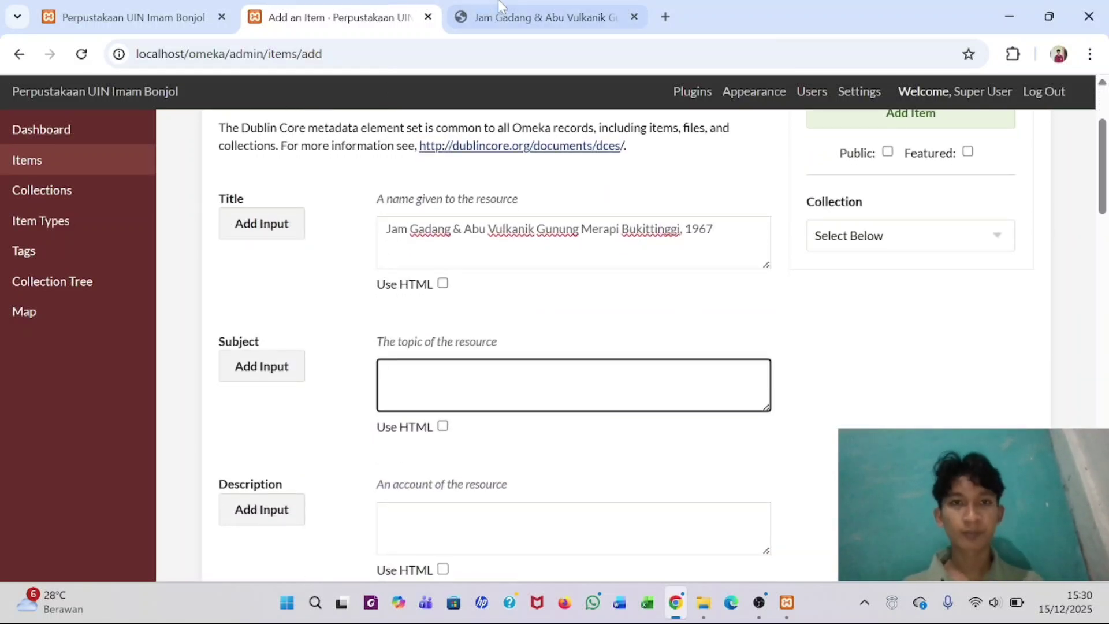
pyautogui.click(543, 18)
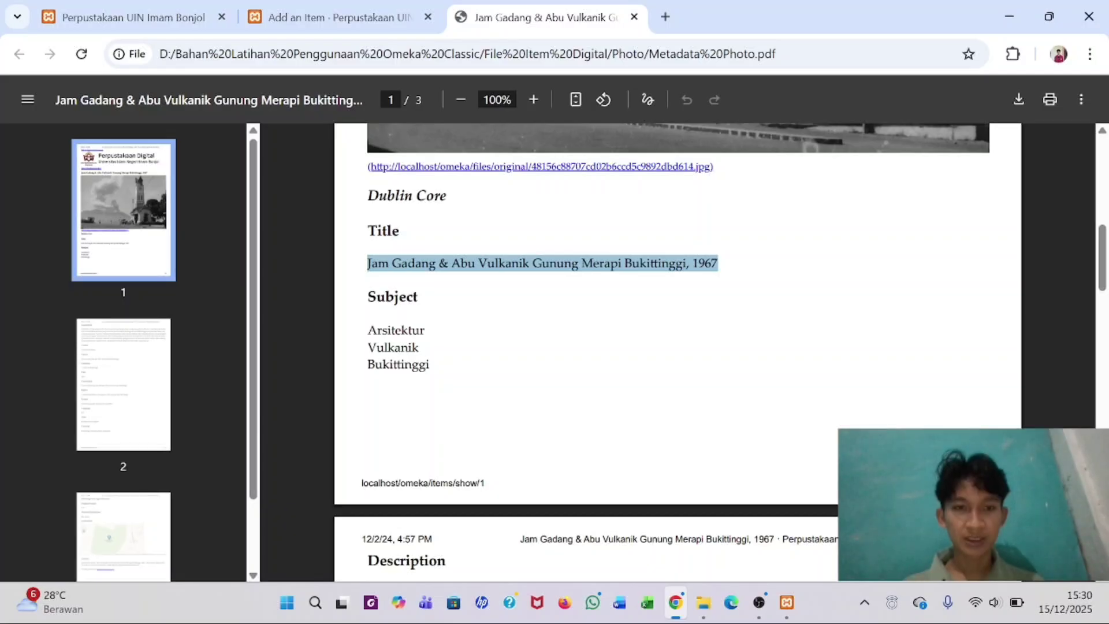
pyautogui.moveTo(368, 325); pyautogui.dragTo(430, 370)
pyautogui.hotkey('ctrl', 'c')
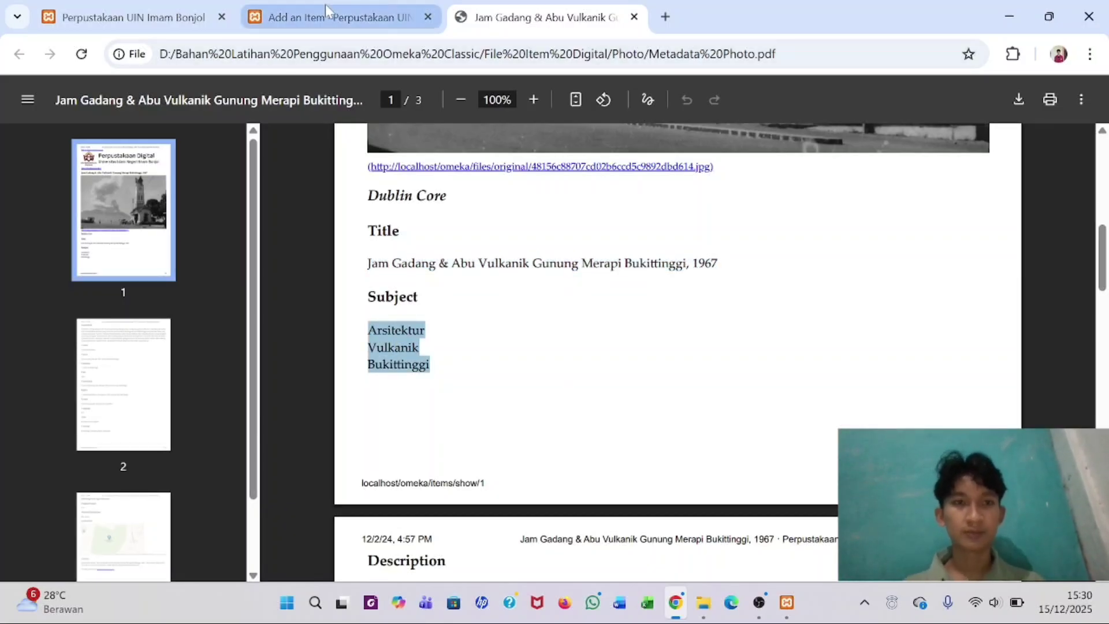
pyautogui.click(341, 18)
pyautogui.hotkey('ctrl', 'v')
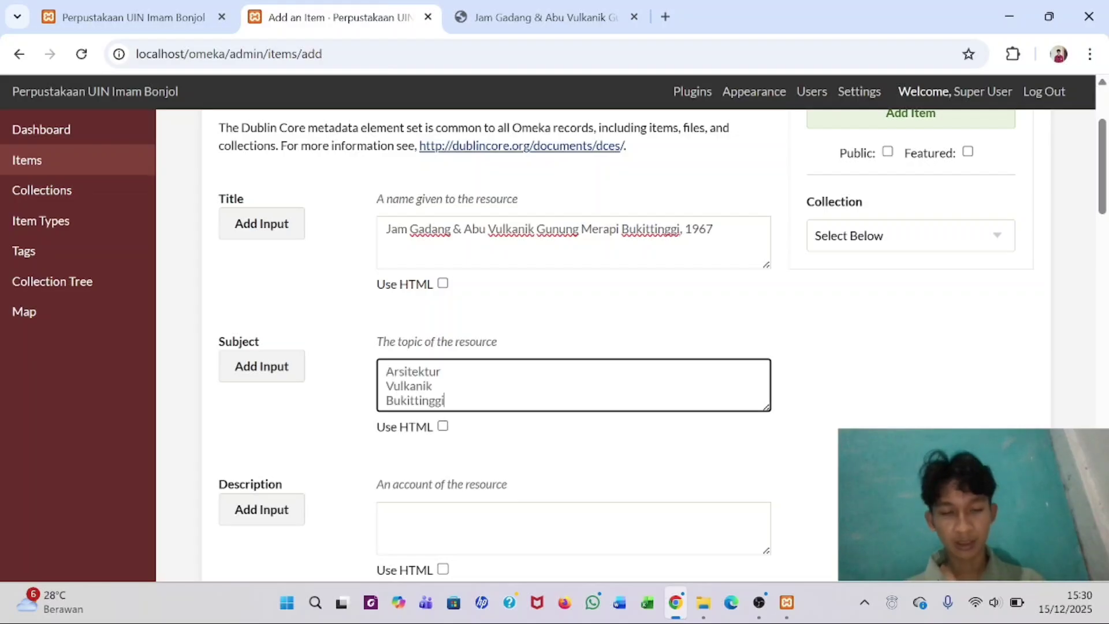
pyautogui.moveTo(387, 386); pyautogui.dragTo(445, 401)
pyautogui.hotkey('ctrl', 'x')
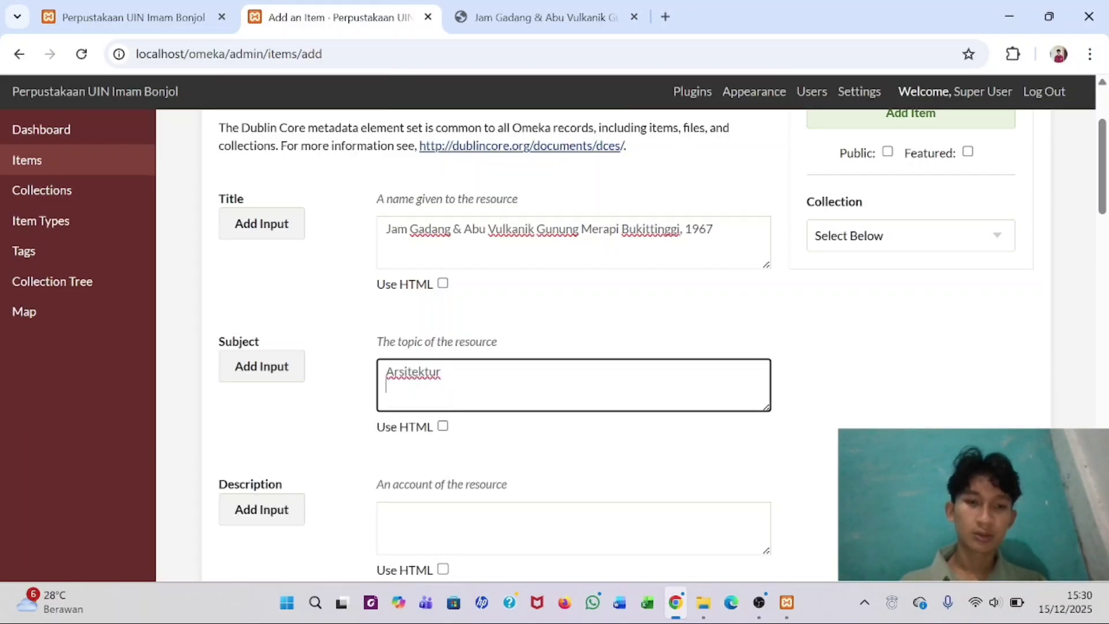
pyautogui.hotkey('ctrl', 'z')
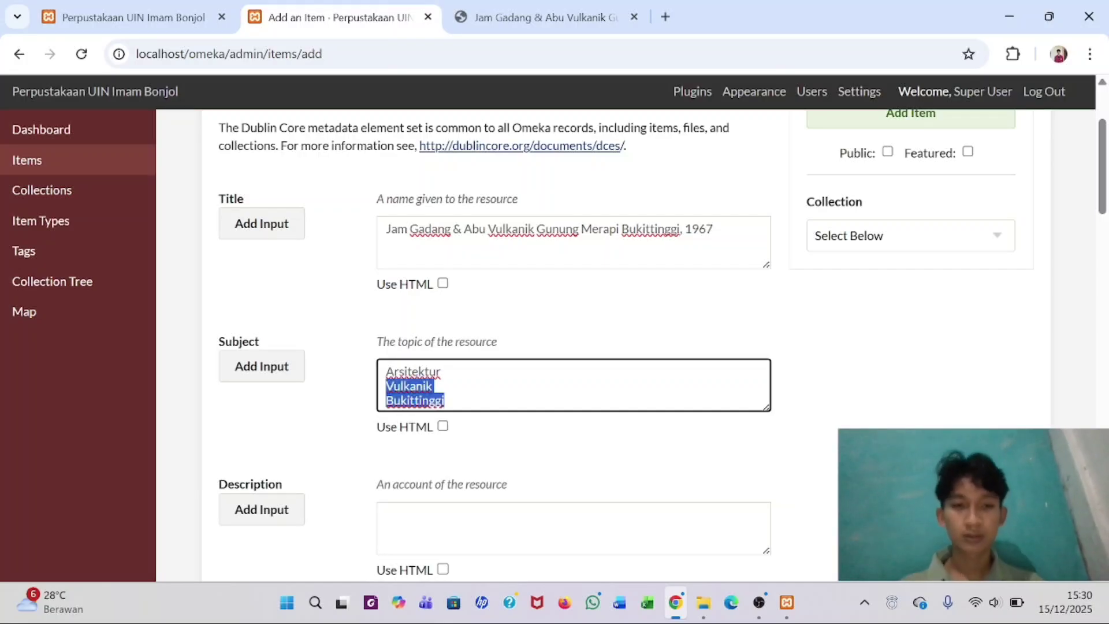
pyautogui.press('BackSpace')
pyautogui.press('BackSpace')
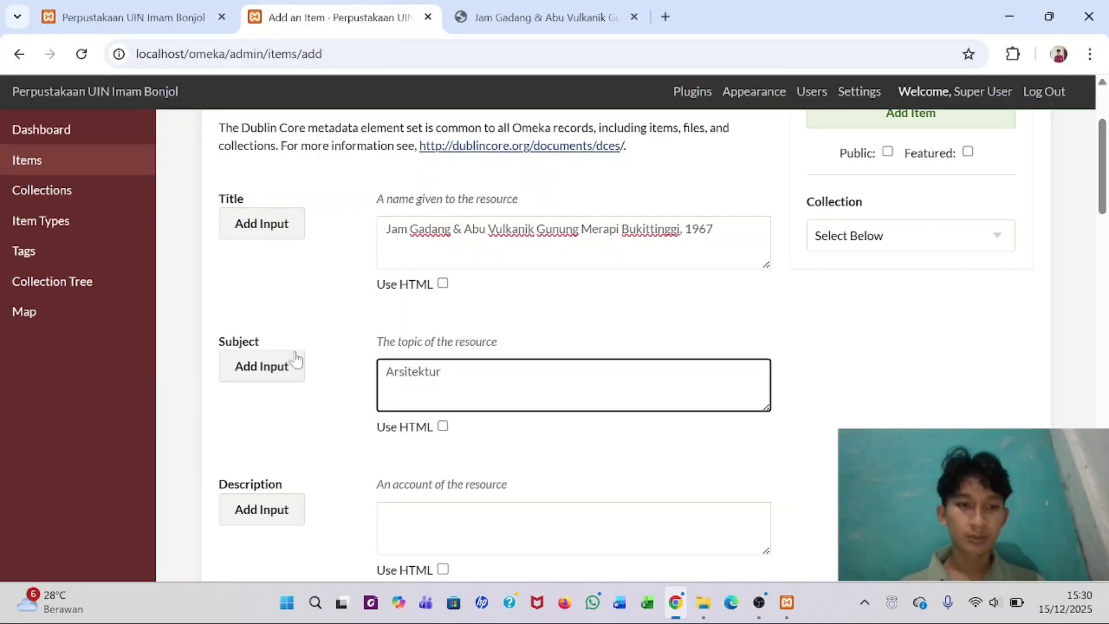
# - Add two more Subject entries holding Vulkanik and Bukittinggi
pyautogui.click(279, 368)
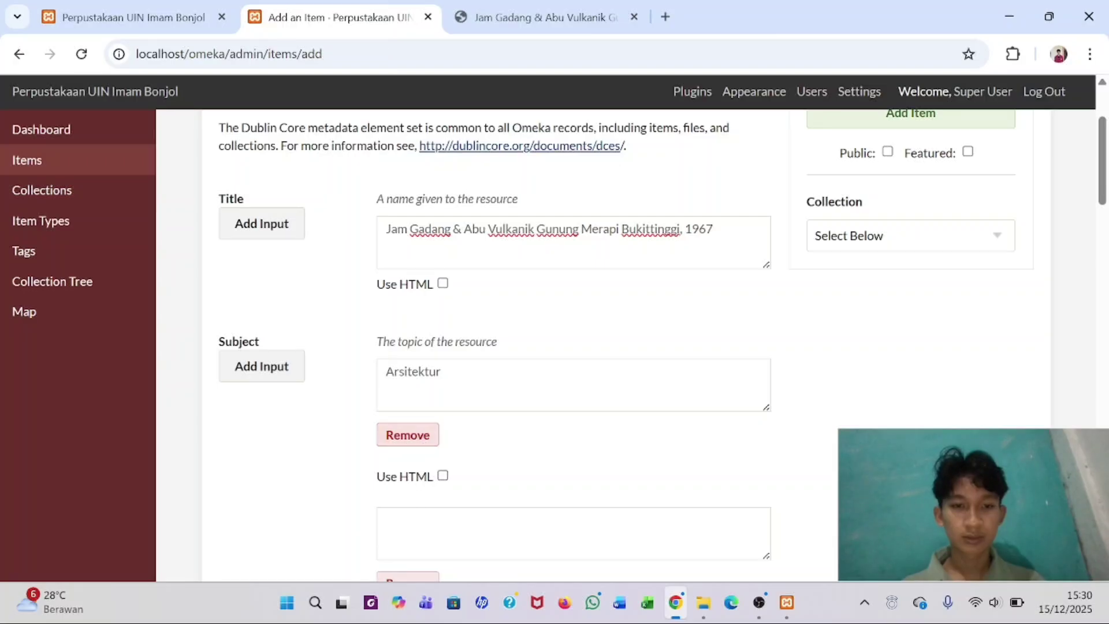
pyautogui.click(407, 527)
pyautogui.hotkey('ctrl', 'v')
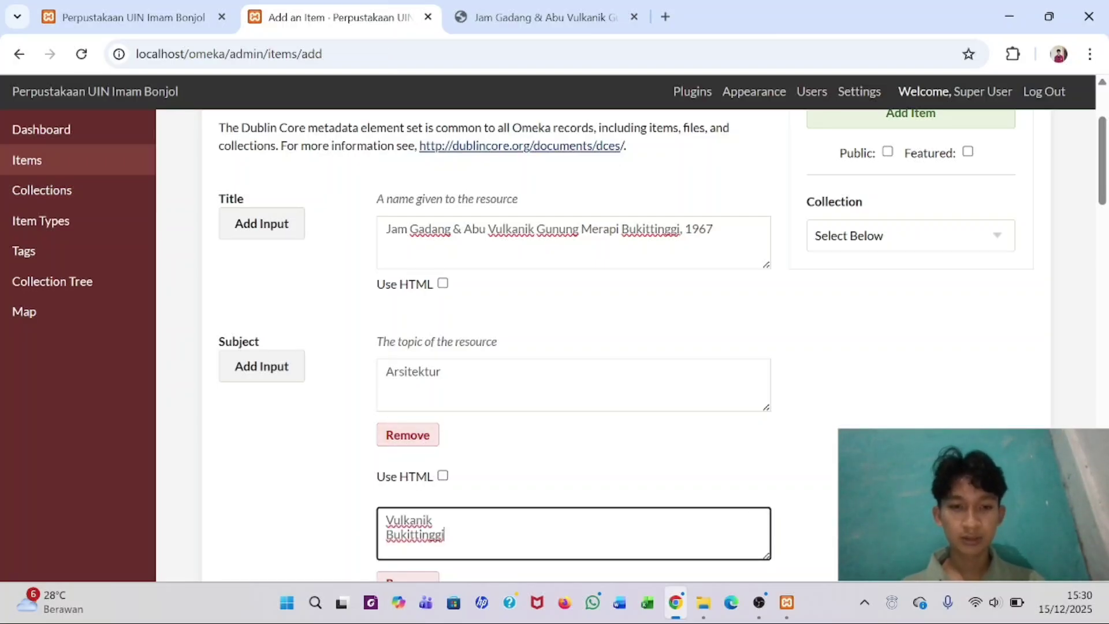
pyautogui.hotkey('shift', 'Left')
pyautogui.hotkey('shift', 'Left')
pyautogui.hotkey('shift', 'Left')
pyautogui.hotkey('shift', 'Left')
pyautogui.hotkey('shift', 'Left')
pyautogui.hotkey('shift', 'Left')
pyautogui.hotkey('shift', 'Left')
pyautogui.hotkey('shift', 'Left')
pyautogui.hotkey('shift', 'Left')
pyautogui.hotkey('shift', 'Left')
pyautogui.hotkey('shift', 'Left')
pyautogui.hotkey('ctrl', 'c')
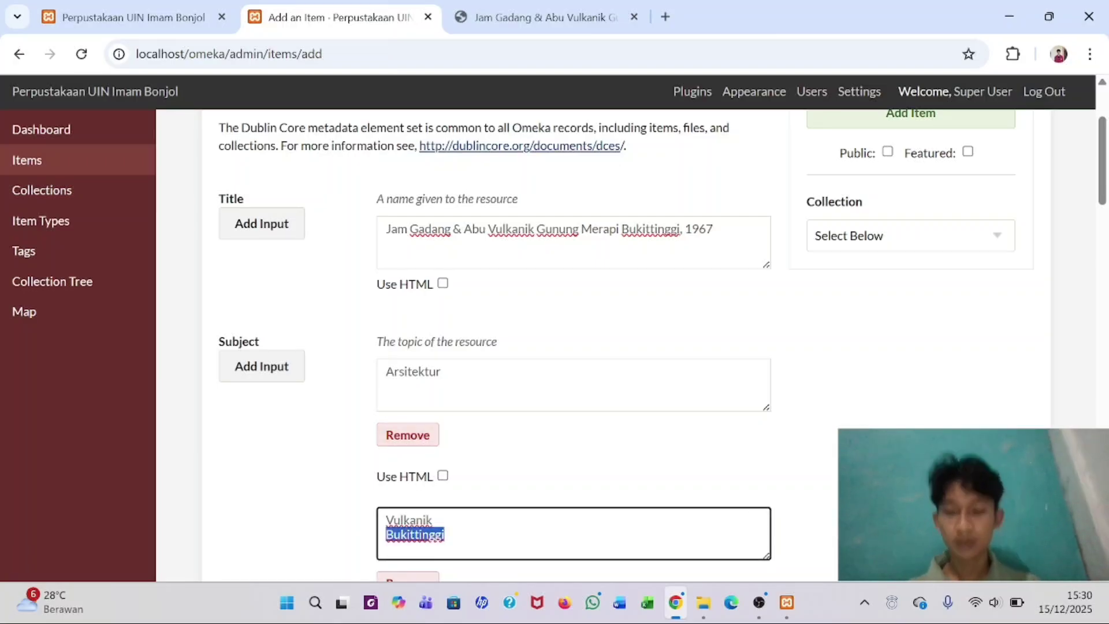
pyautogui.press('BackSpace')
pyautogui.scroll(-2, 392, 520)
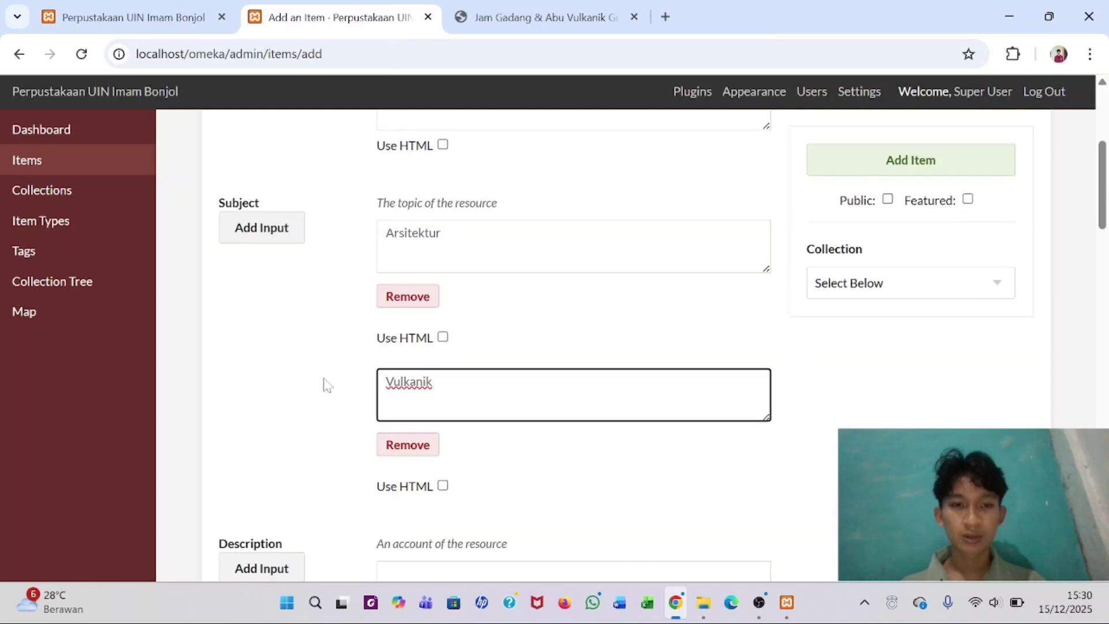
pyautogui.click(261, 229)
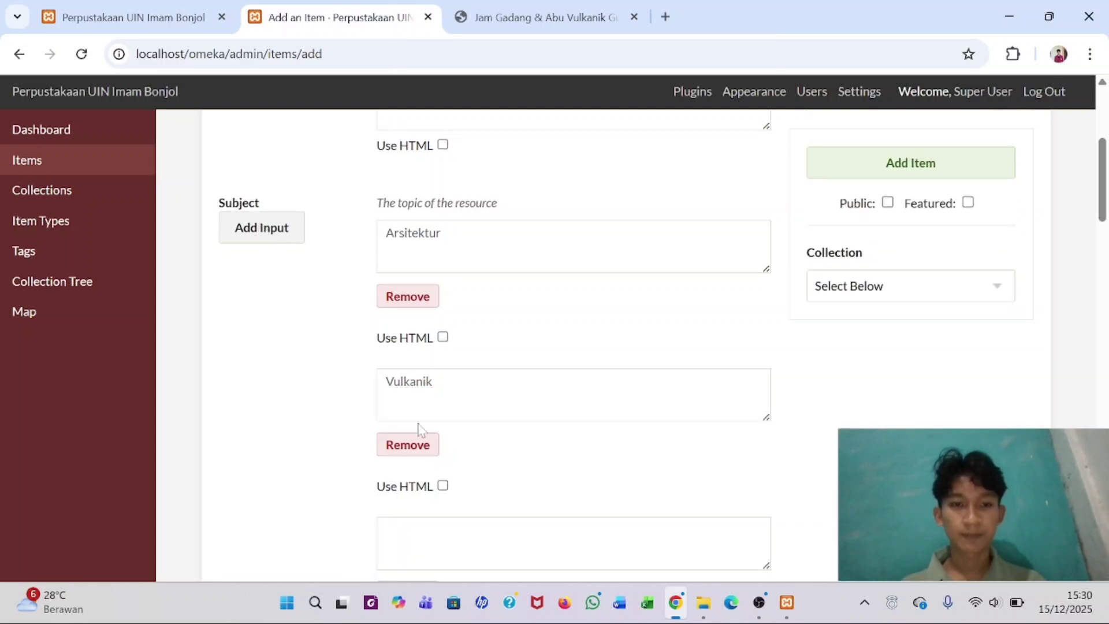
pyautogui.hotkey('ctrl', 'v')
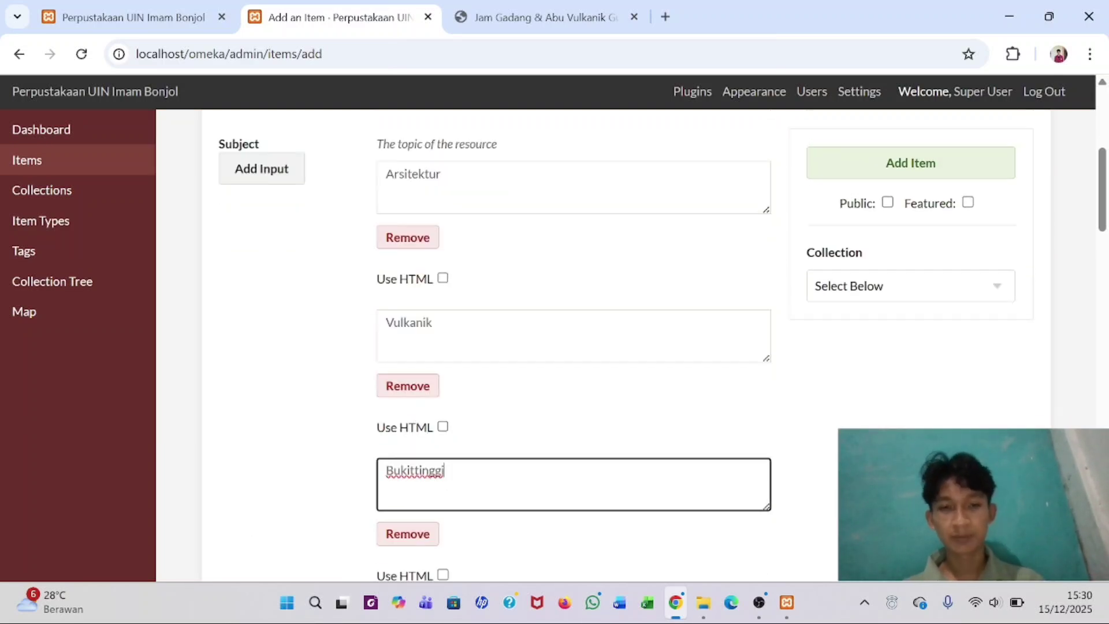
pyautogui.scroll(-4, 396, 484)
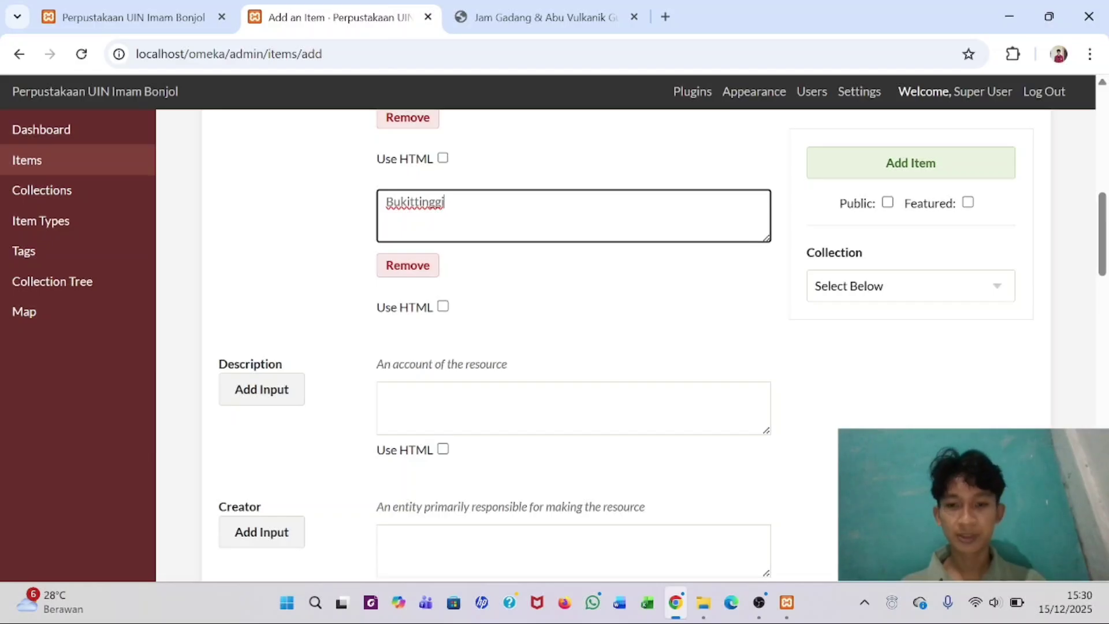
# - Copy the PDF's Description paragraph into the item's Description field, trimming the trailing blank line
pyautogui.click(490, 17)
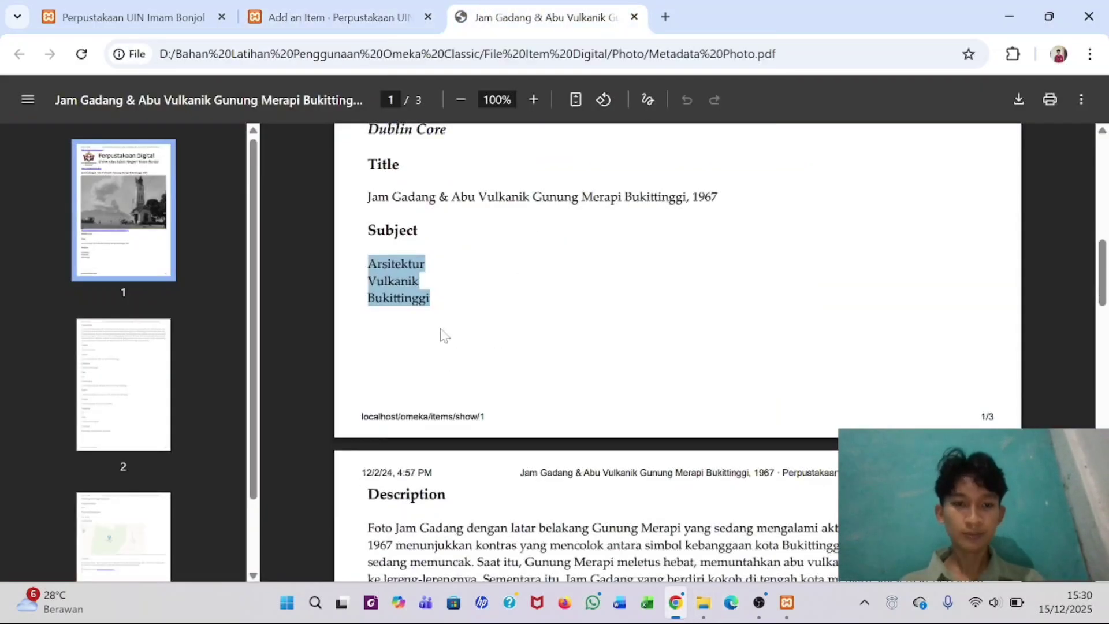
pyautogui.scroll(-4, 444, 335)
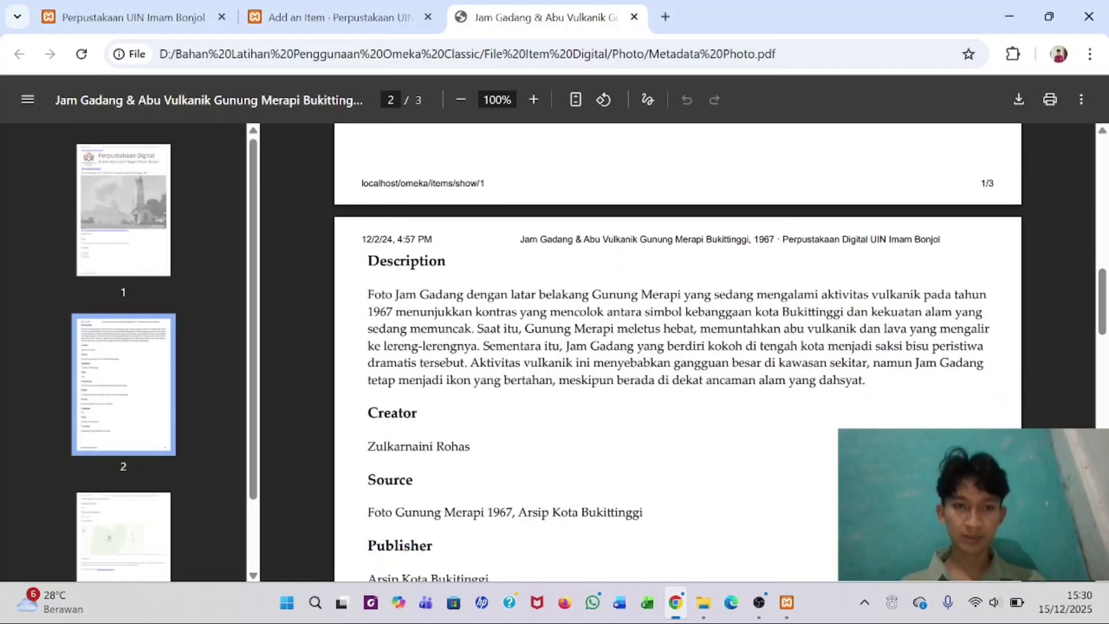
pyautogui.moveTo(368, 295); pyautogui.dragTo(866, 380)
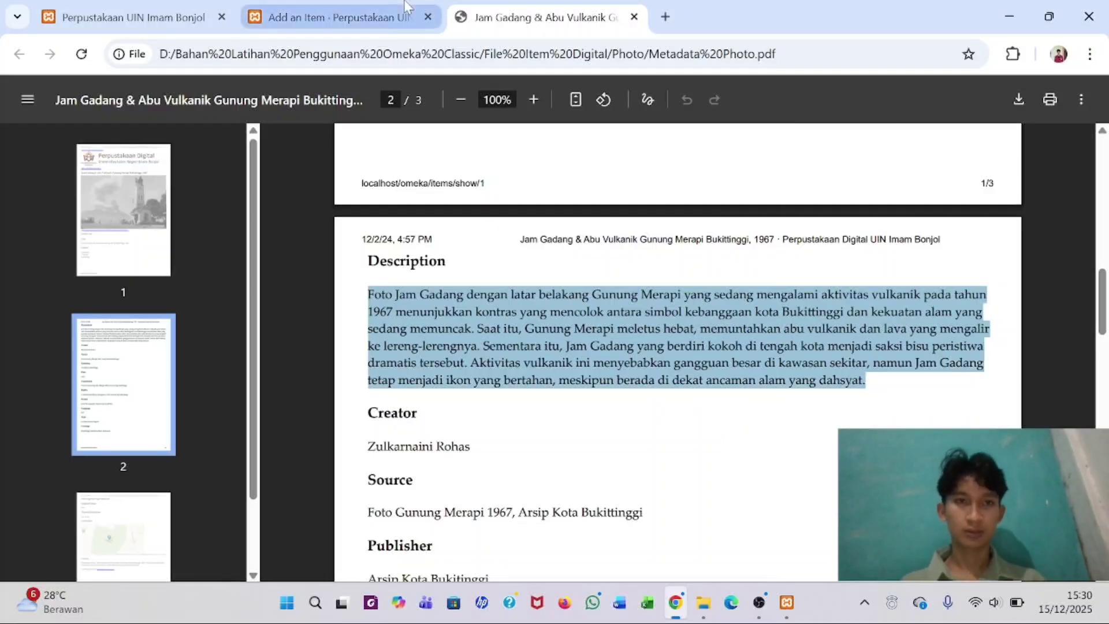
pyautogui.click(398, 17)
pyautogui.click(439, 404)
pyautogui.hotkey('ctrl', 'v')
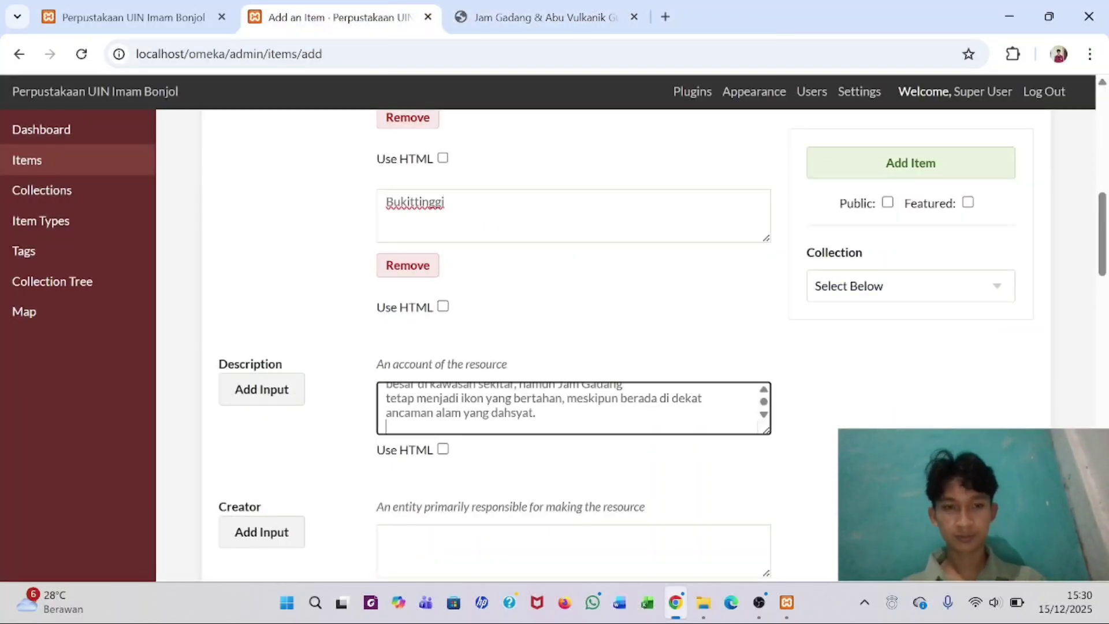
pyautogui.press('BackSpace')
pyautogui.scroll(-3, 578, 346)
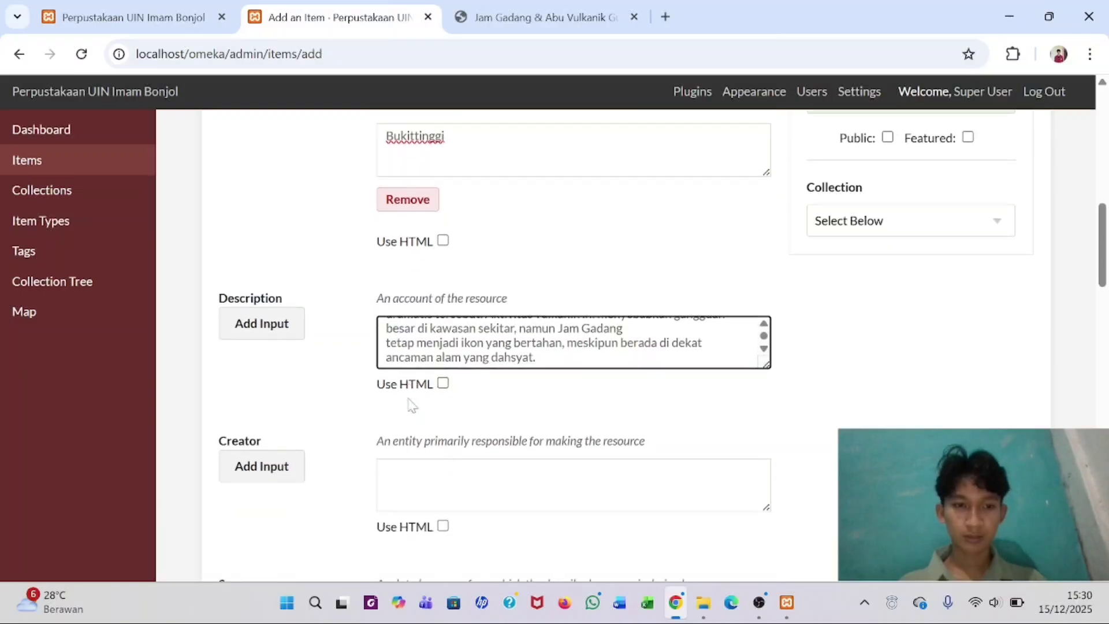
# - Copy the photographer's name from the PDF into Creator, then return to the metadata PDF
pyautogui.click(386, 363)
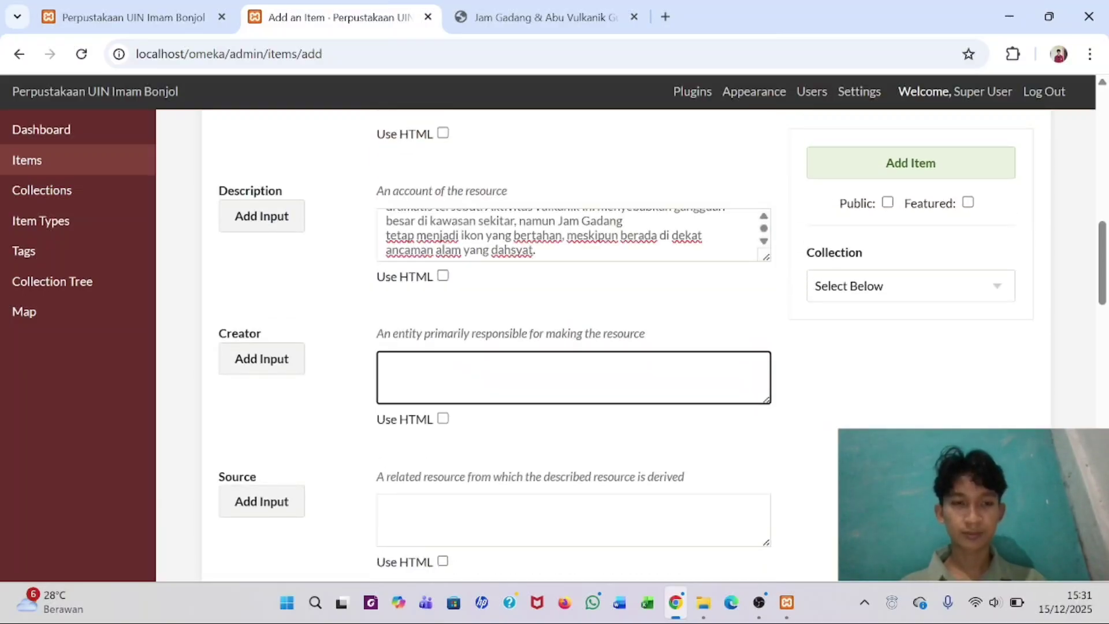
pyautogui.click(462, 21)
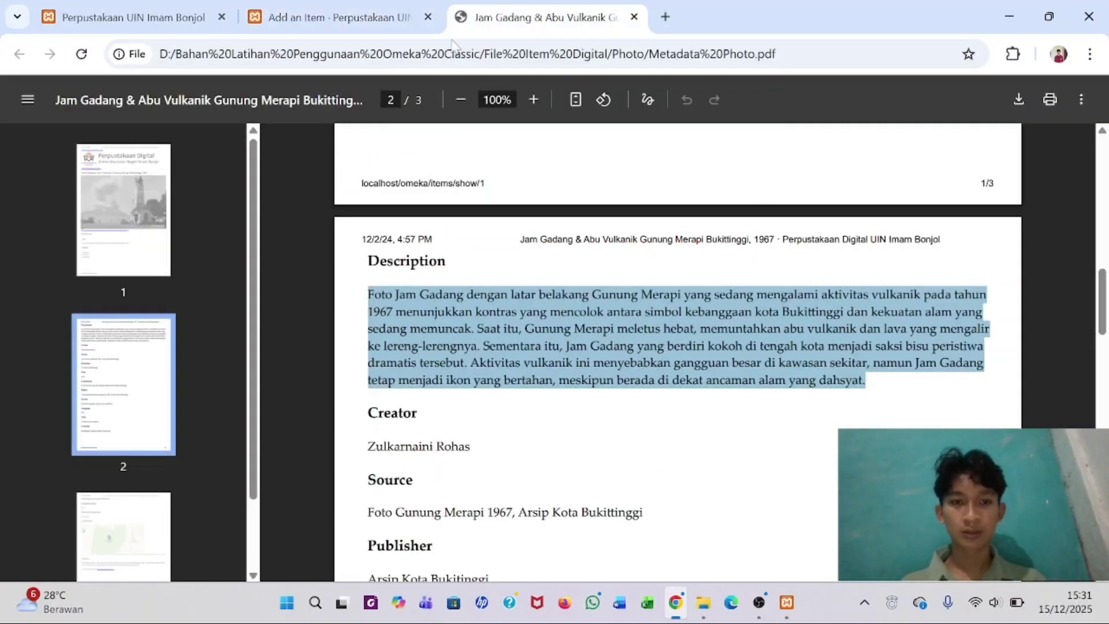
pyautogui.scroll(-3, 676, 347)
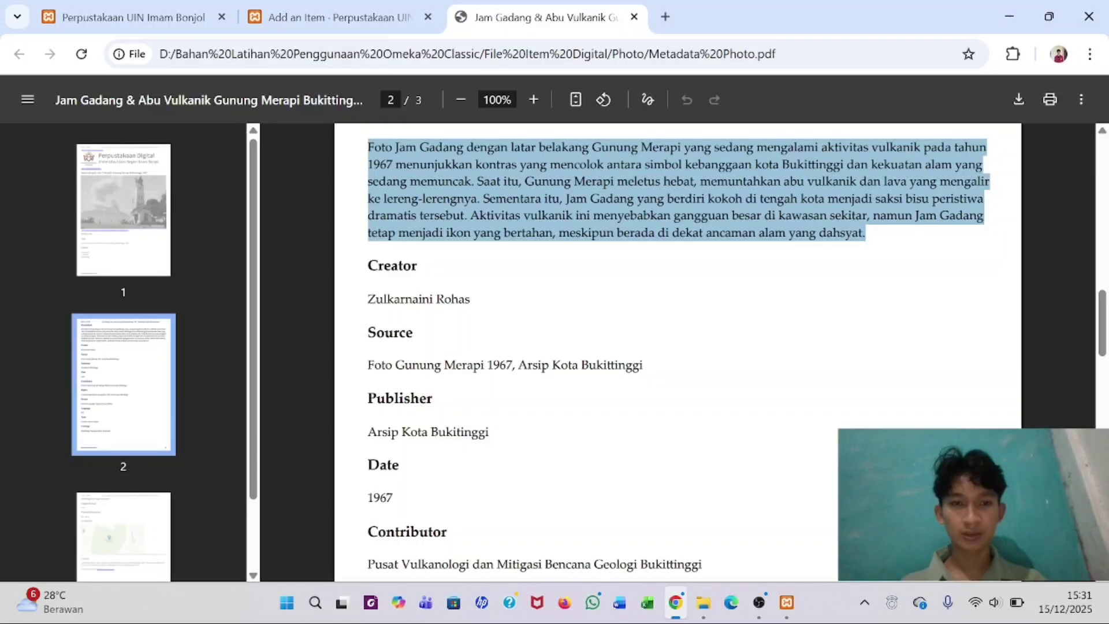
pyautogui.moveTo(368, 299); pyautogui.dragTo(471, 299)
pyautogui.hotkey('ctrl', 'c')
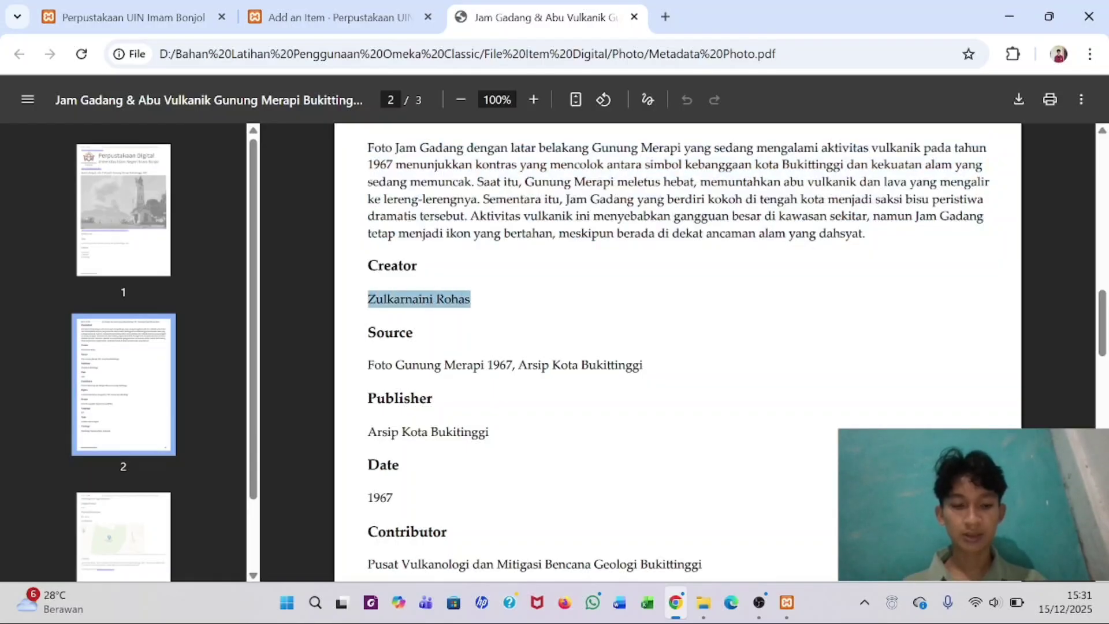
pyautogui.click(351, 8)
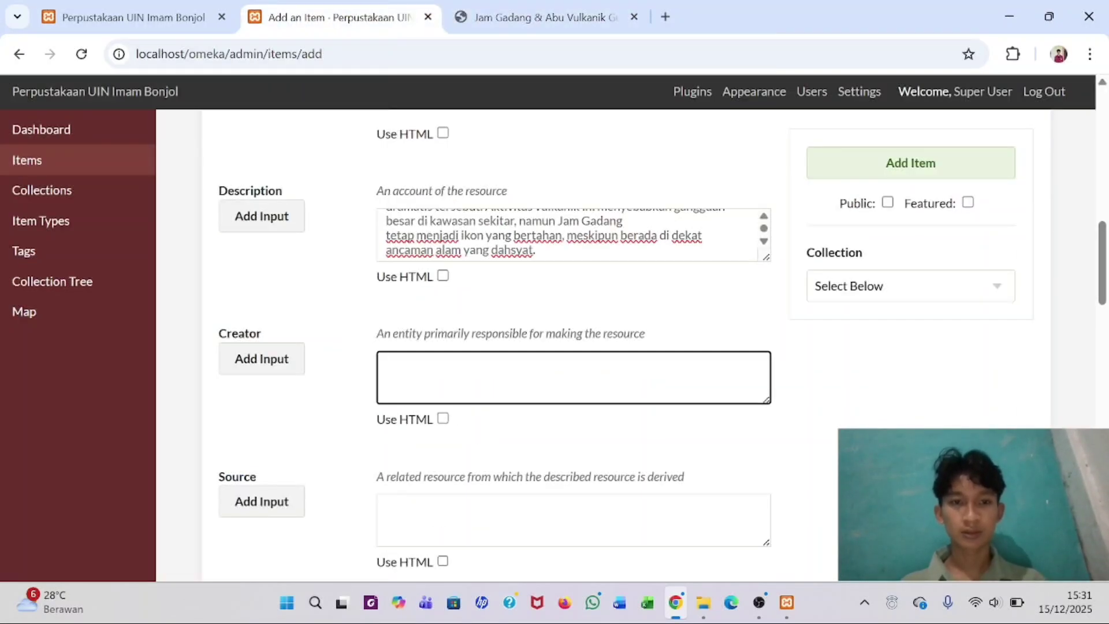
pyautogui.hotkey('ctrl', 'v')
pyautogui.scroll(-3, 409, 384)
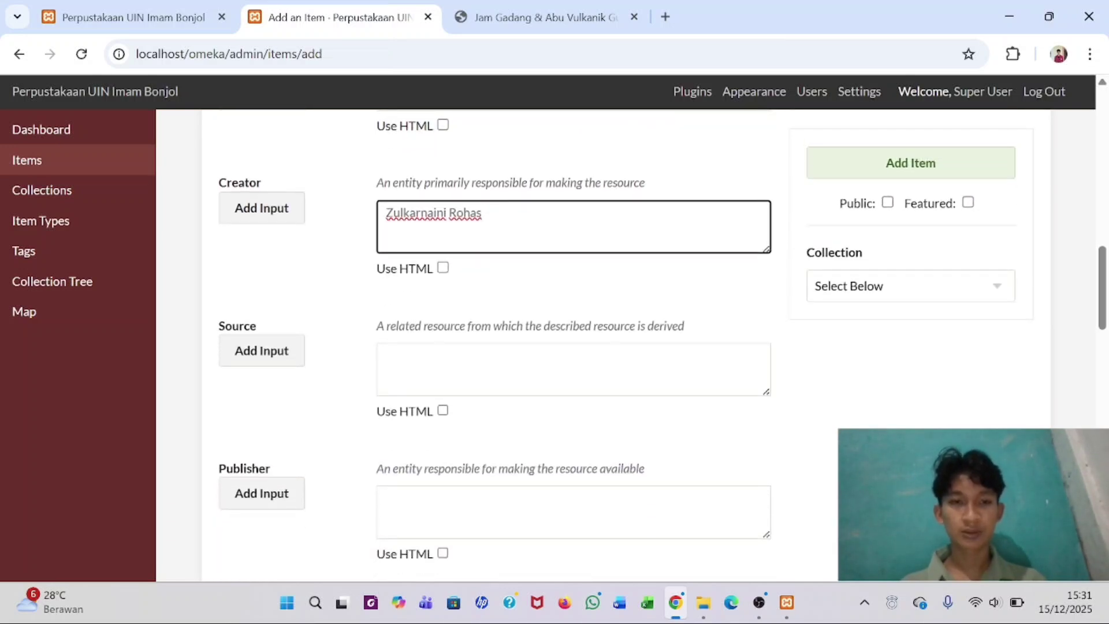
pyautogui.click(405, 370)
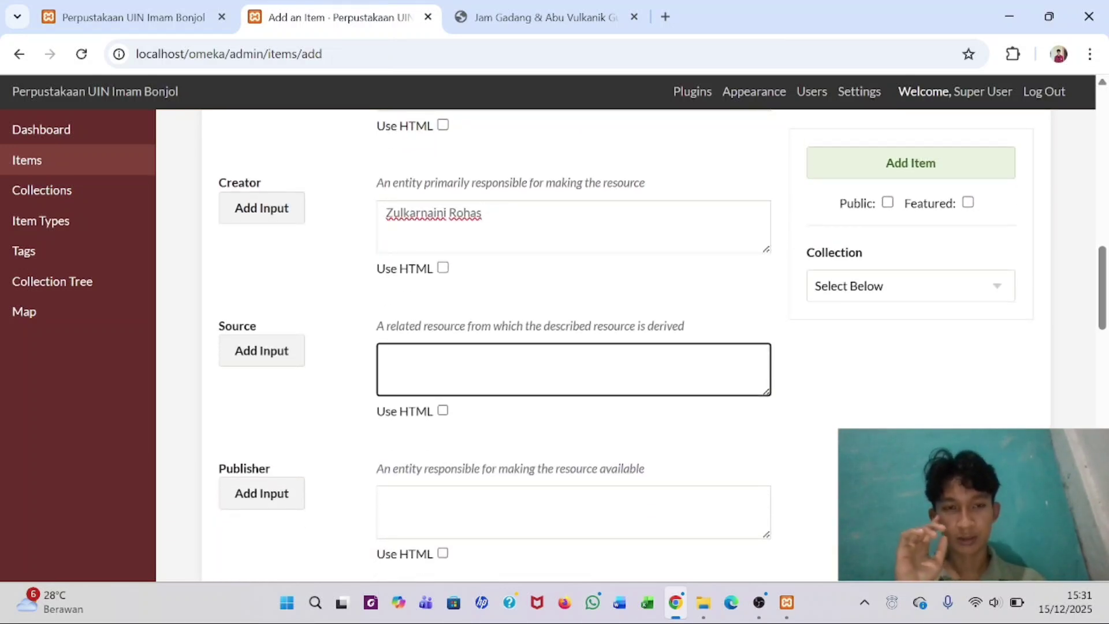
pyautogui.click(509, 15)
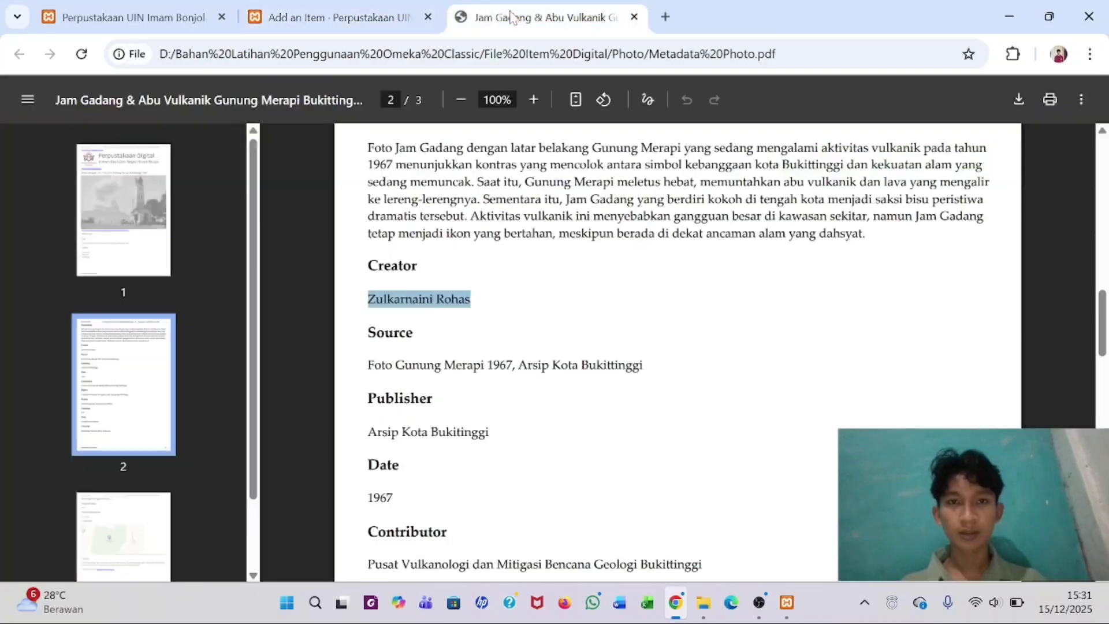
pyautogui.click(471, 348)
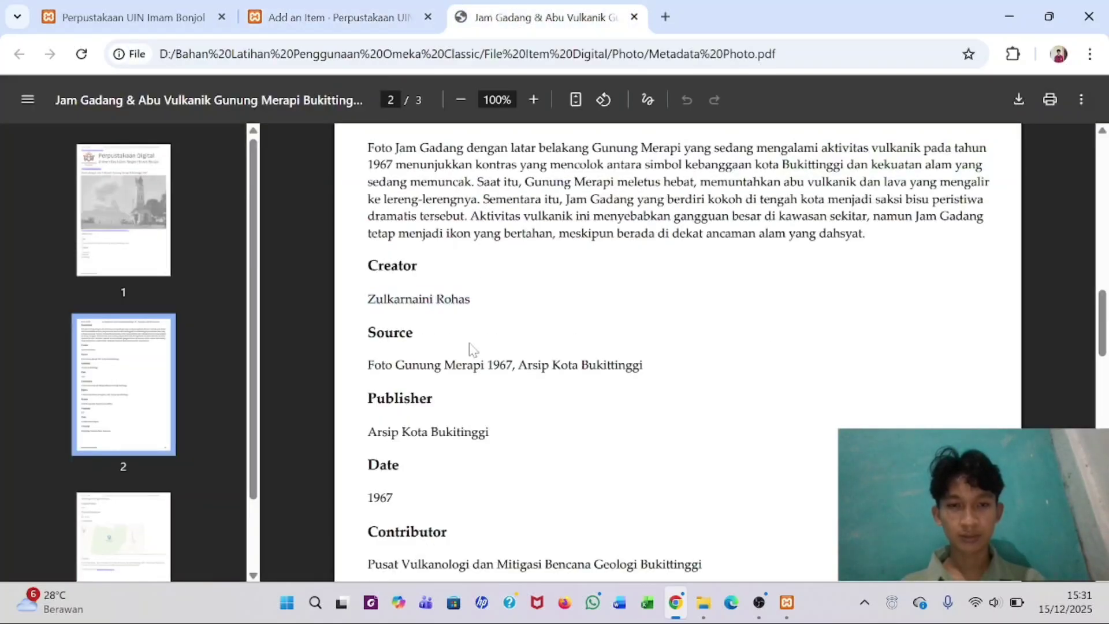
pyautogui.scroll(-1, 471, 349)
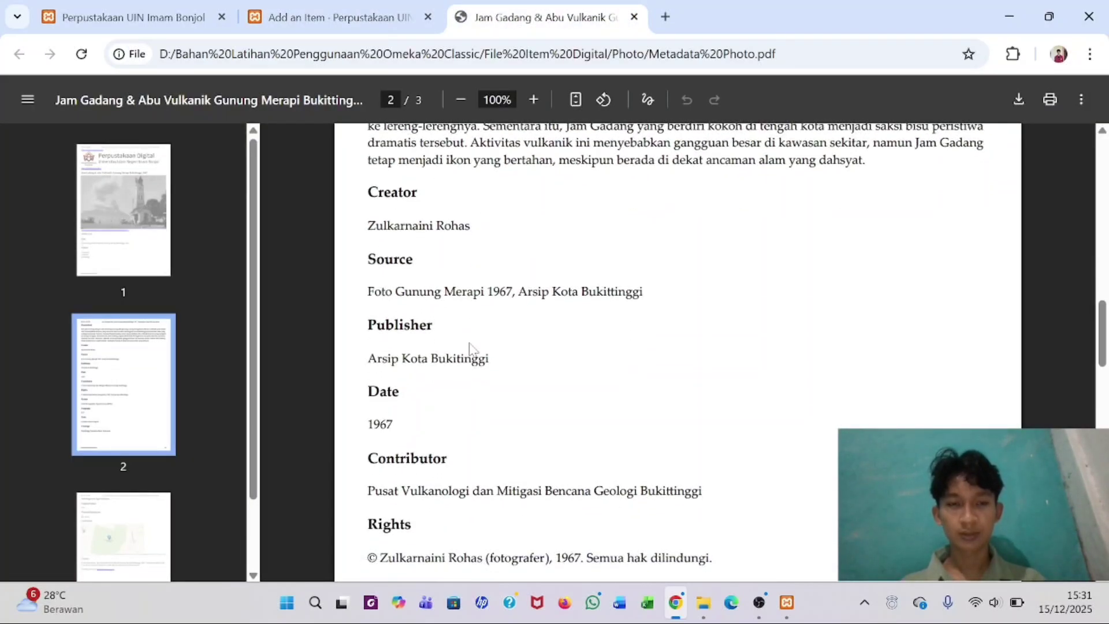
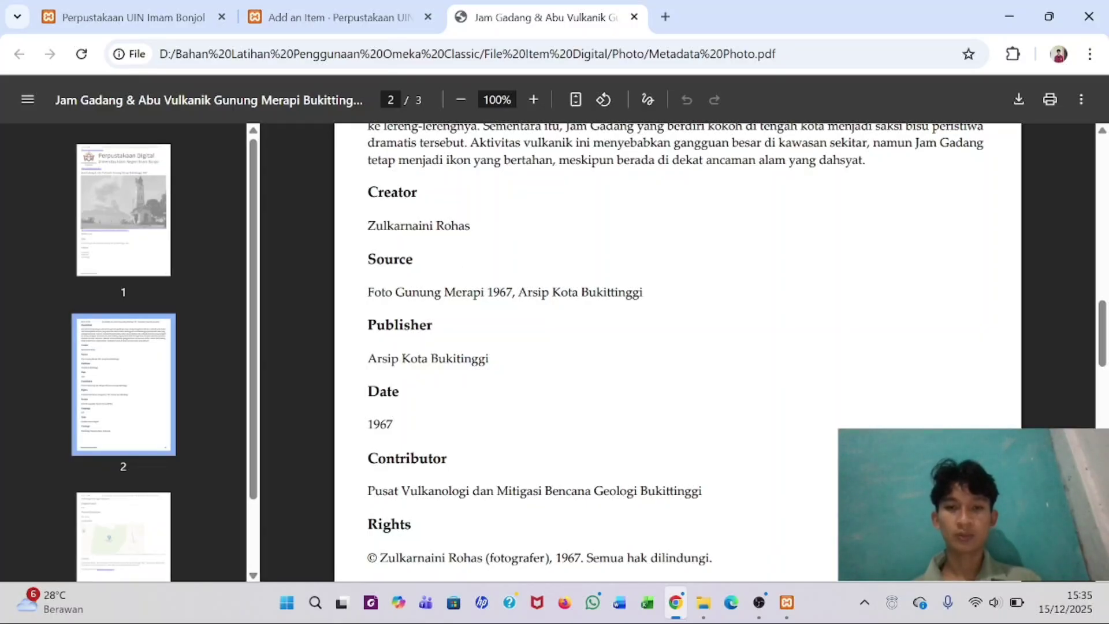
# - Copy the Source value from the metadata PDF into the item's Source field
pyautogui.moveTo(367, 292); pyautogui.dragTo(643, 291)
pyautogui.hotkey('ctrl', 'c')
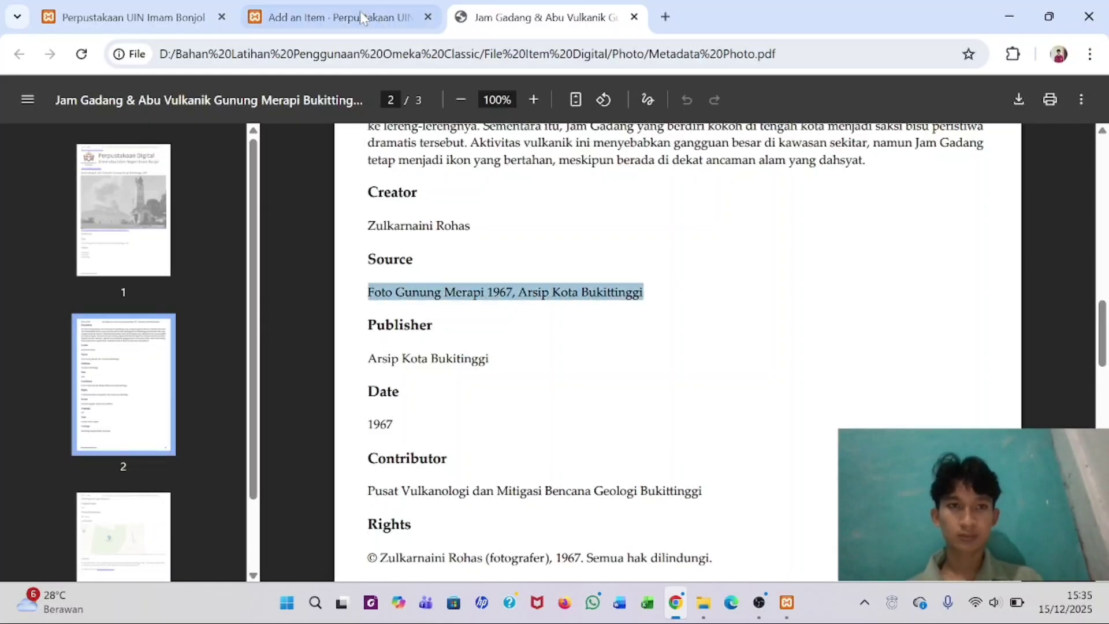
pyautogui.click(361, 16)
pyautogui.hotkey('ctrl', 'v')
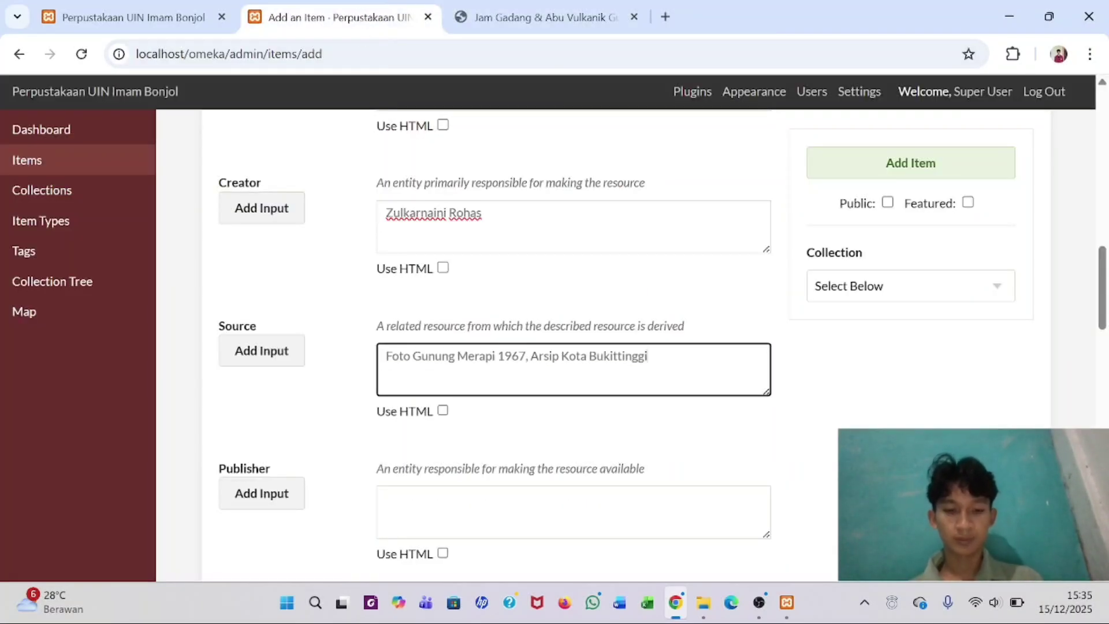
pyautogui.scroll(-1, 663, 345)
pyautogui.scroll(-1, 426, 404)
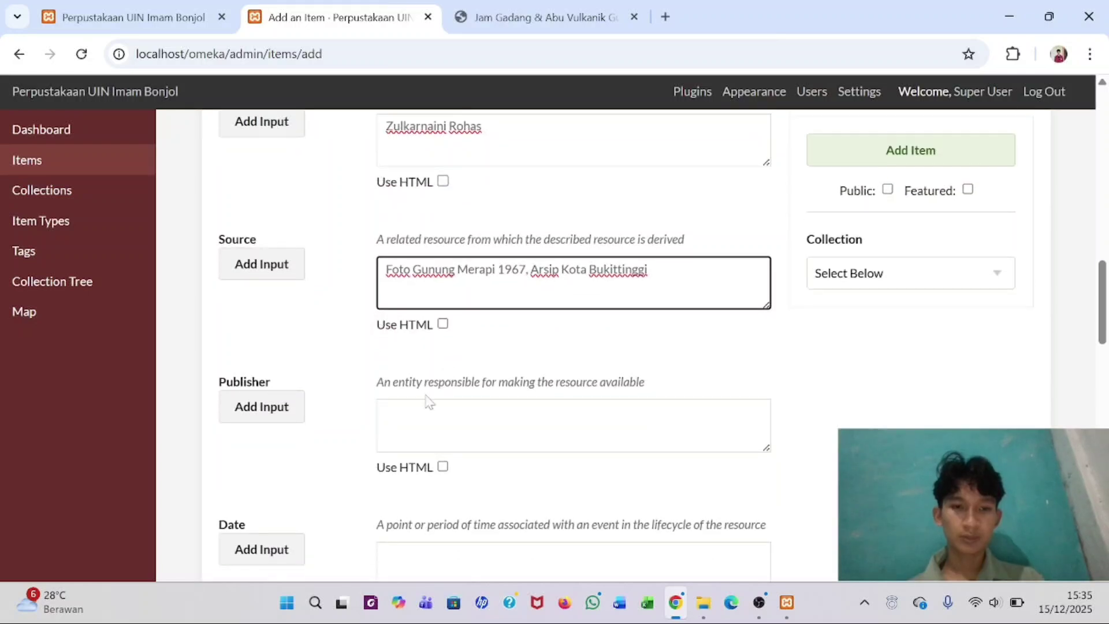
# - Fill Publisher with 'Arsip Kota Bukitinggi' copied from the PDF
pyautogui.click(426, 408)
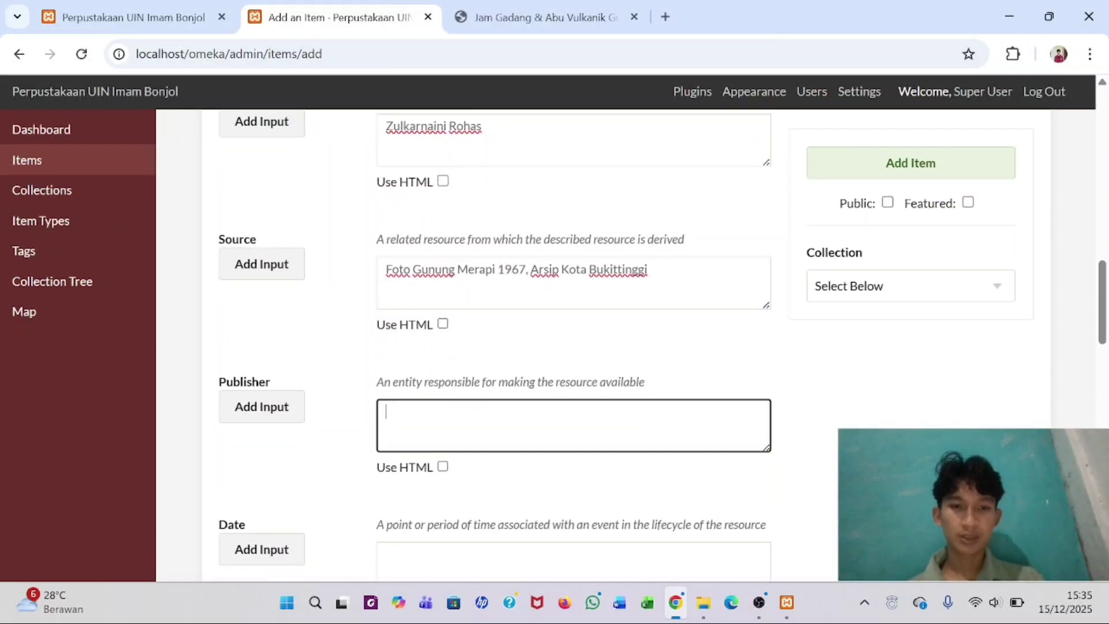
pyautogui.click(547, 12)
pyautogui.click(477, 344)
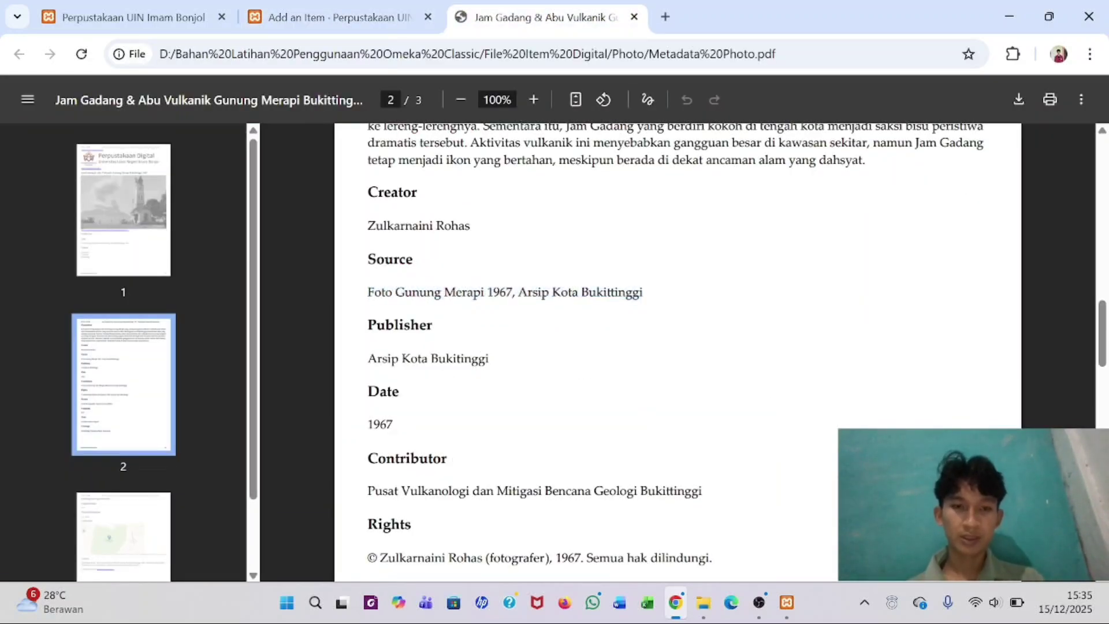
pyautogui.moveTo(367, 358); pyautogui.dragTo(511, 363)
pyautogui.hotkey('ctrl', 'c')
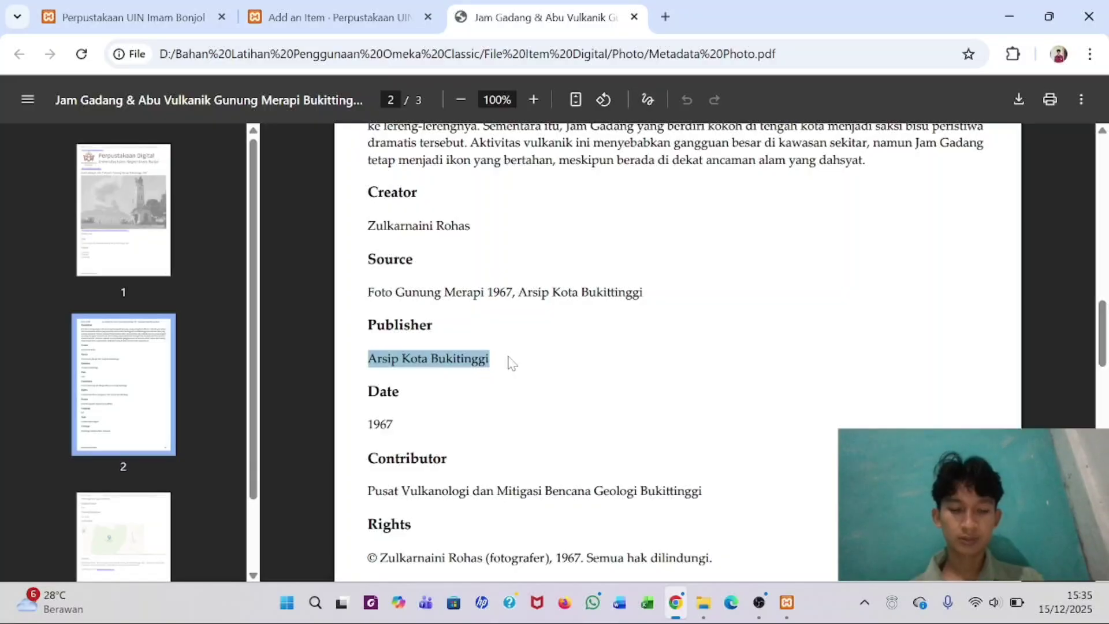
pyautogui.click(344, 13)
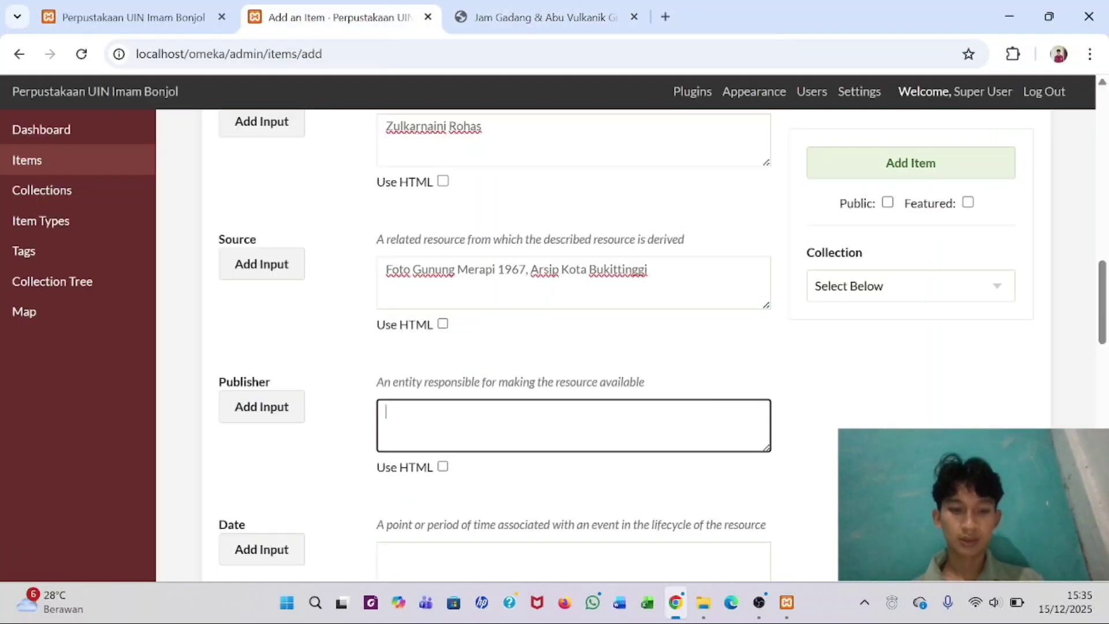
pyautogui.hotkey('ctrl', 'v')
# - Fill the Date field with 1967 from the PDF
pyautogui.scroll(-3, 410, 422)
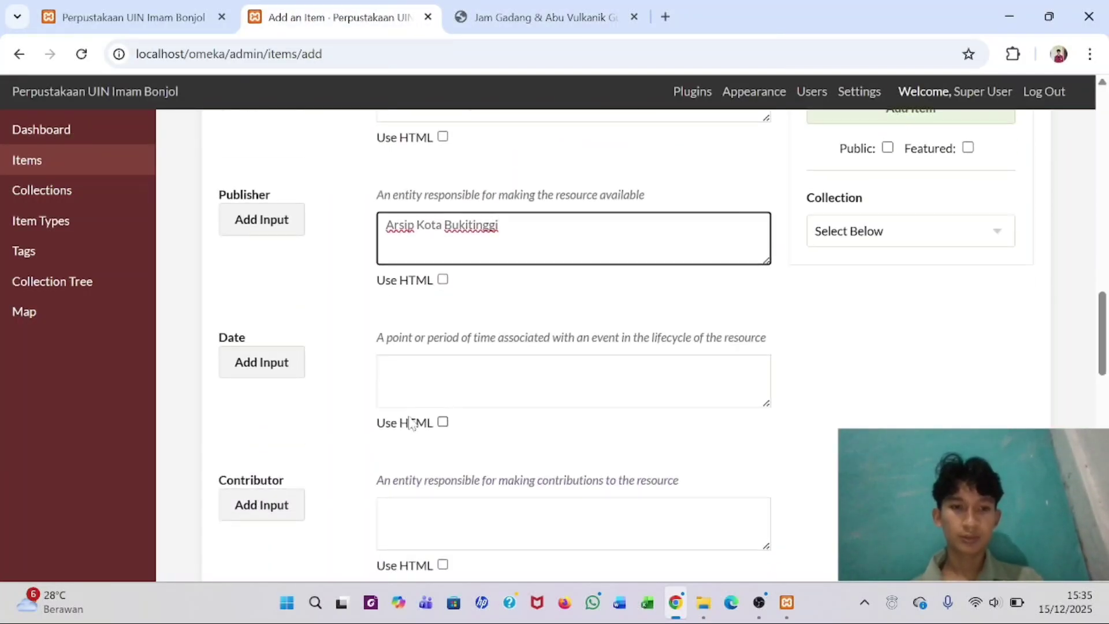
pyautogui.click(410, 384)
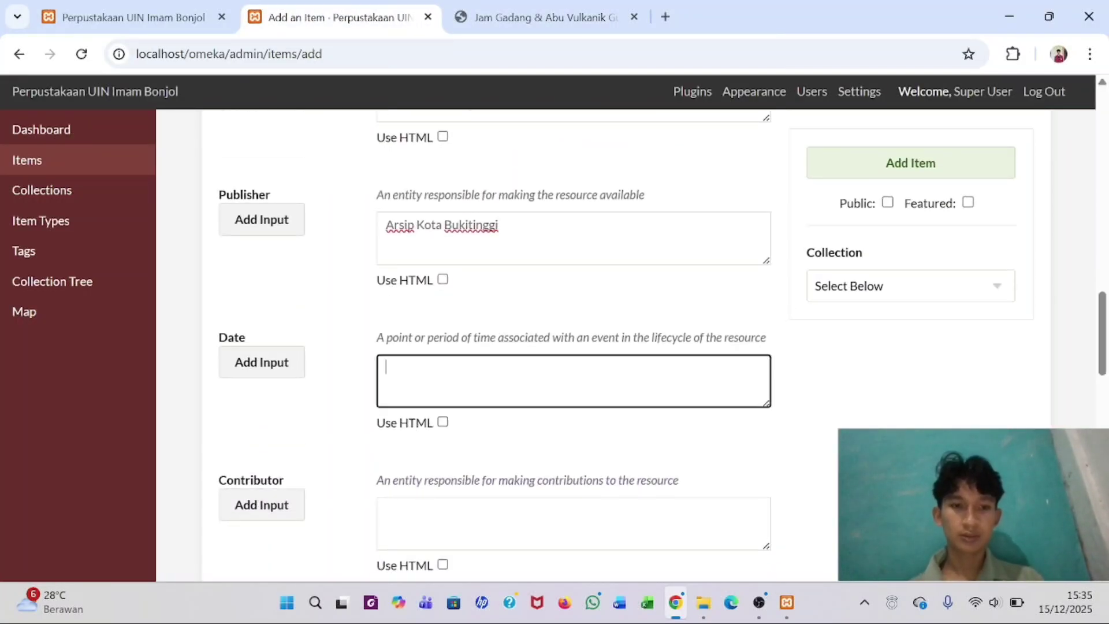
pyautogui.click(495, 7)
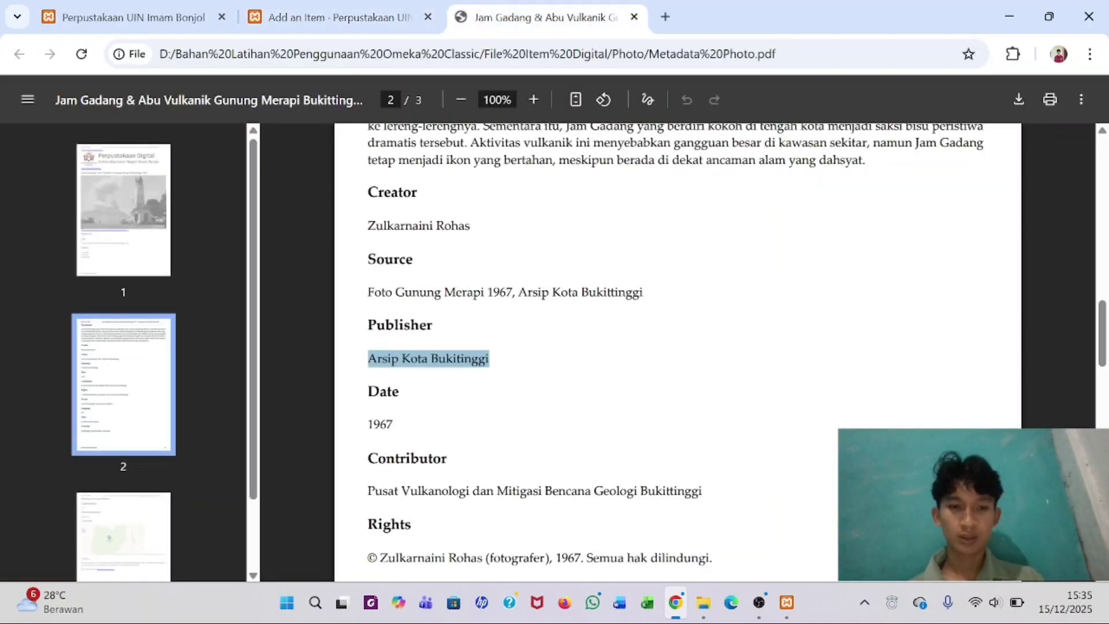
pyautogui.moveTo(368, 425); pyautogui.dragTo(411, 423)
pyautogui.hotkey('ctrl', 'c')
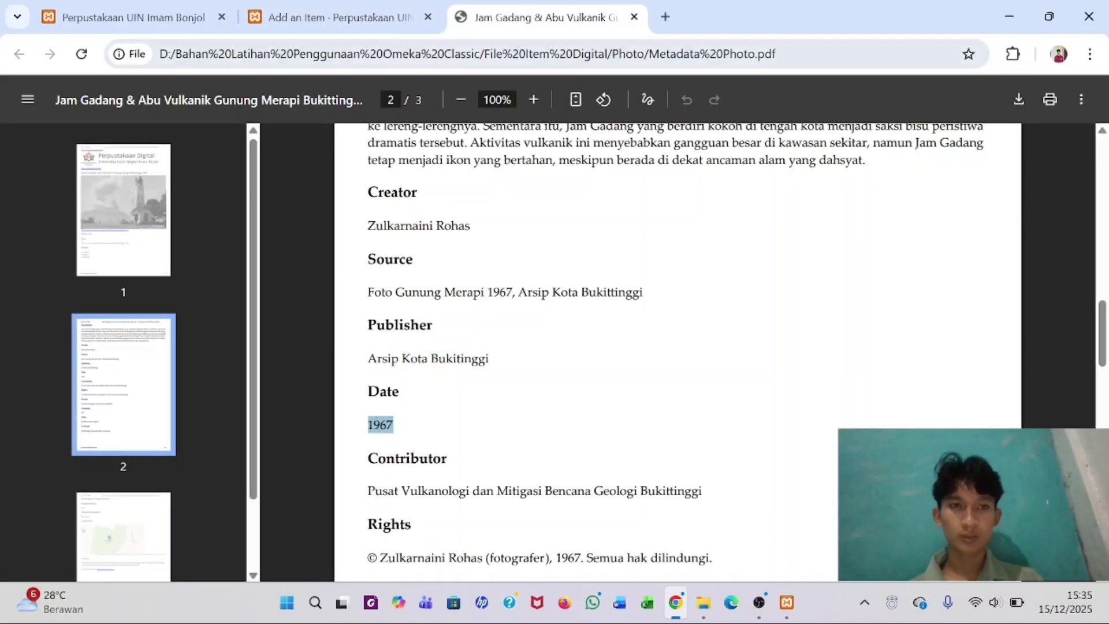
pyautogui.click(341, 16)
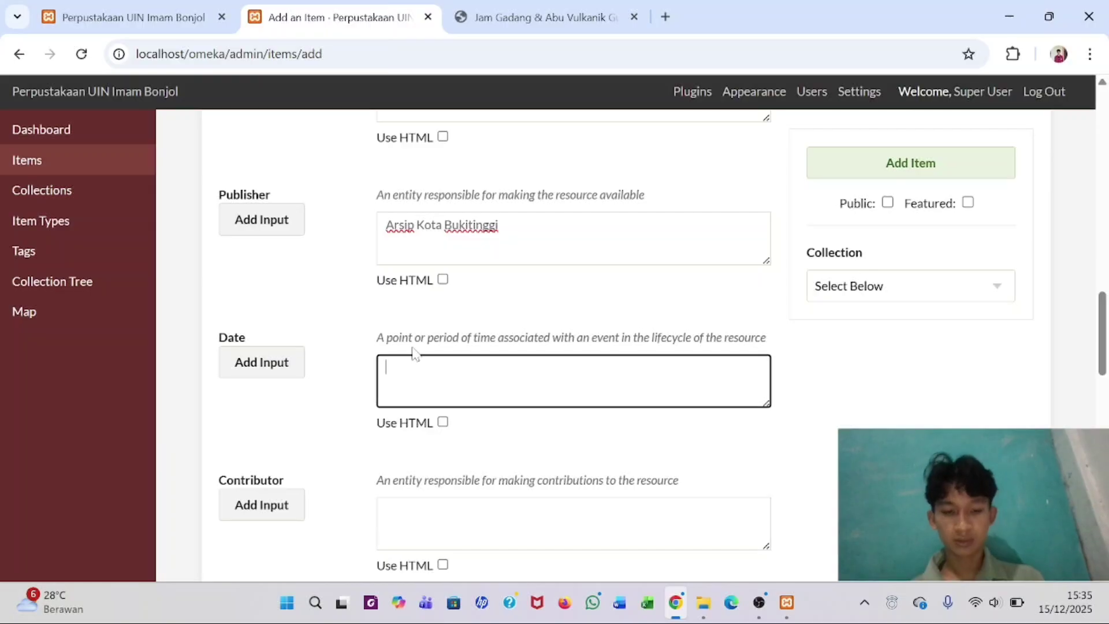
pyautogui.hotkey('ctrl', 'v')
# - Fill Contributor with 'Pusat Vulkanologi dan Mitigasi Bencana Geologi Bukittinggi' from the PDF
pyautogui.click(520, 13)
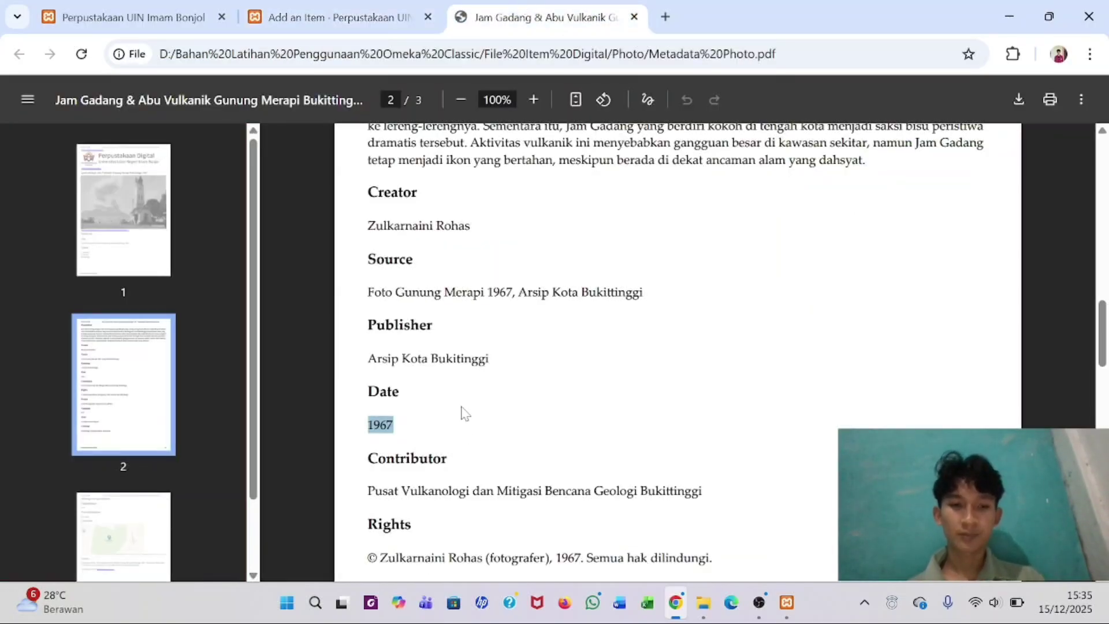
pyautogui.scroll(-2, 466, 413)
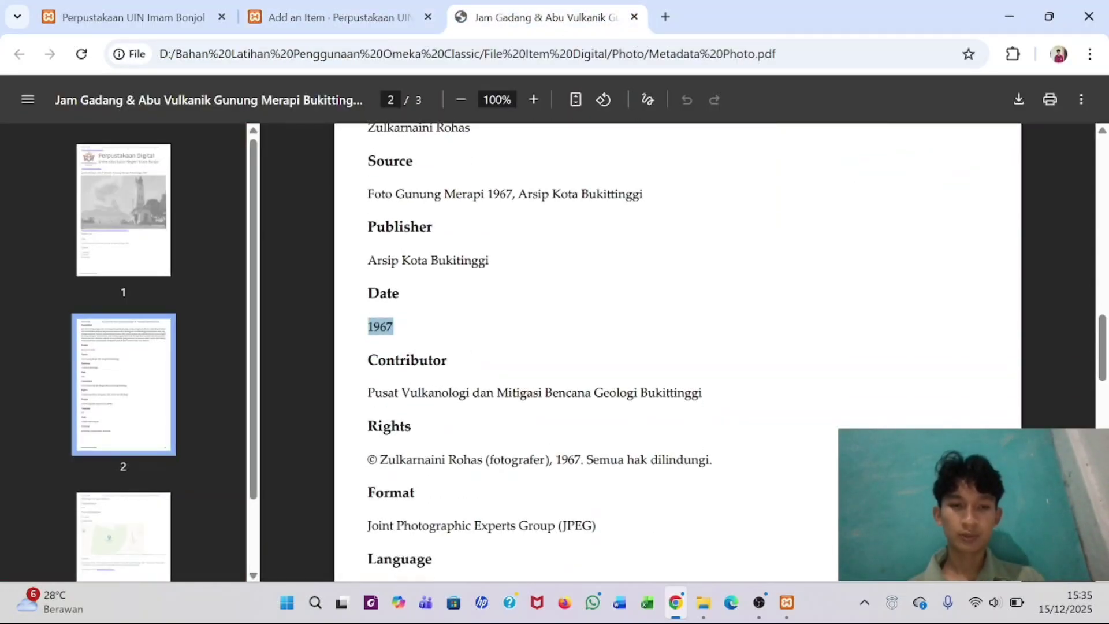
pyautogui.press('Escape')
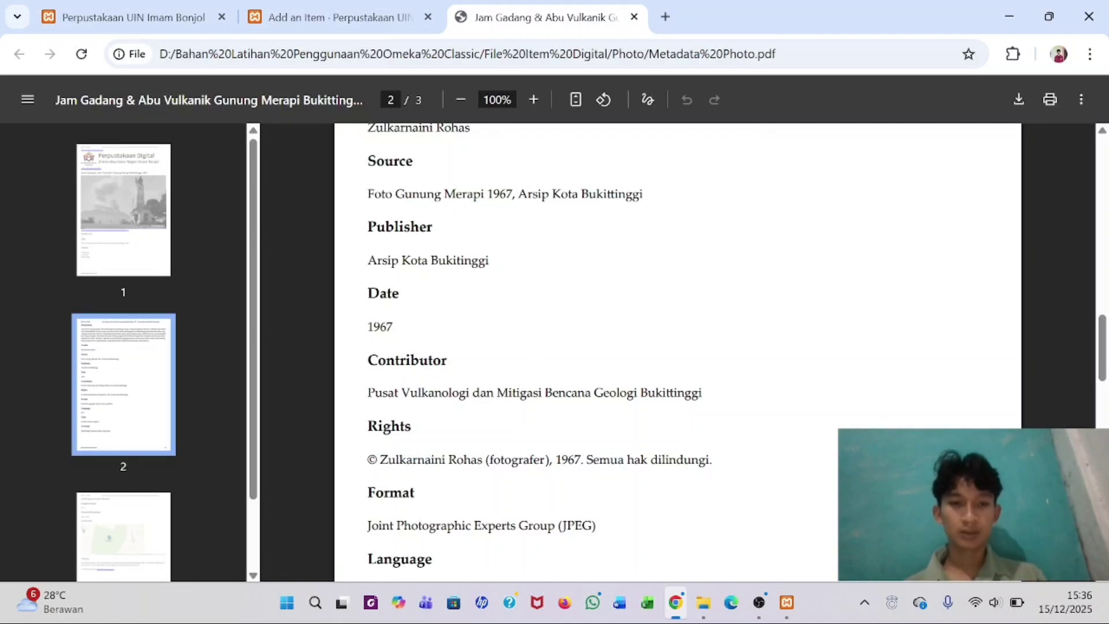
pyautogui.moveTo(367, 393); pyautogui.dragTo(720, 410)
pyautogui.hotkey('ctrl', 'c')
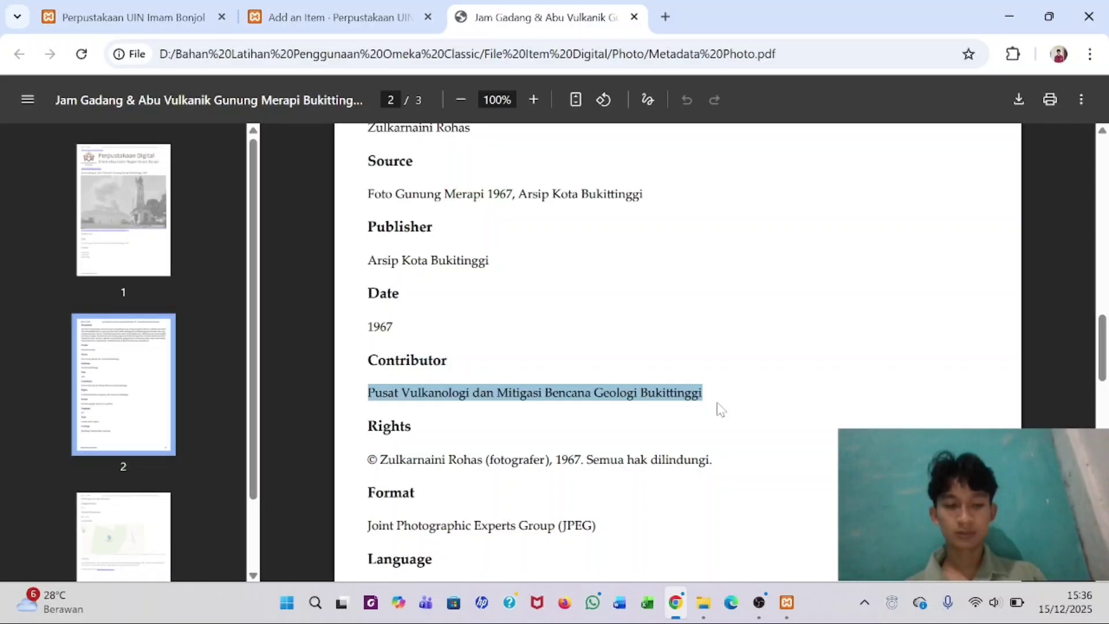
pyautogui.click(388, 17)
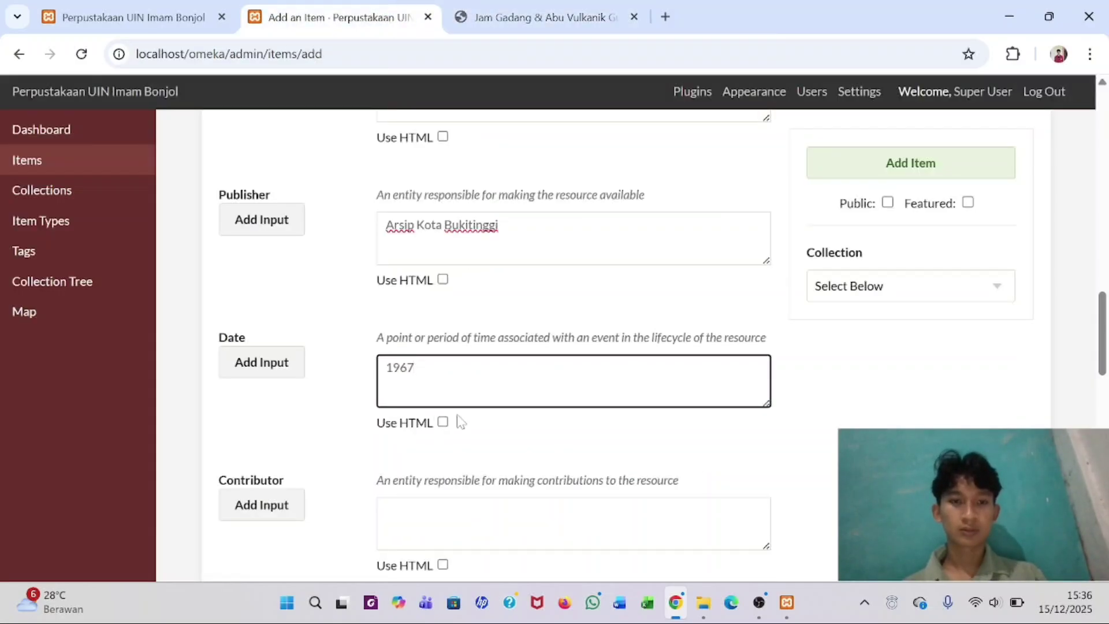
pyautogui.click(418, 509)
pyautogui.hotkey('ctrl', 'v')
pyautogui.scroll(-3, 419, 508)
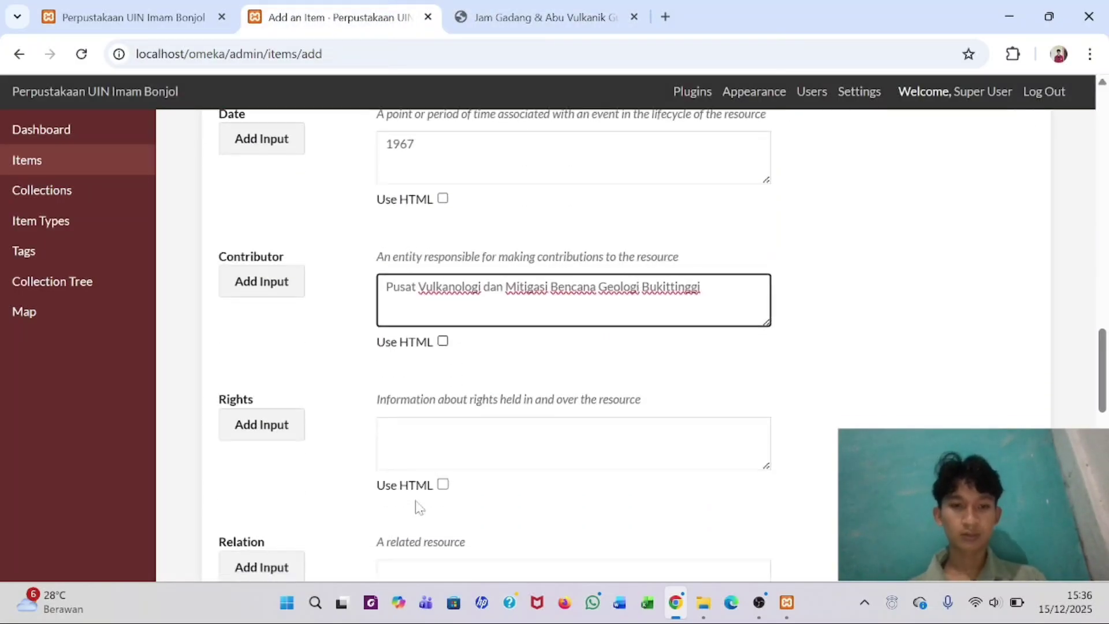
pyautogui.scroll(-1, 420, 497)
pyautogui.click(401, 351)
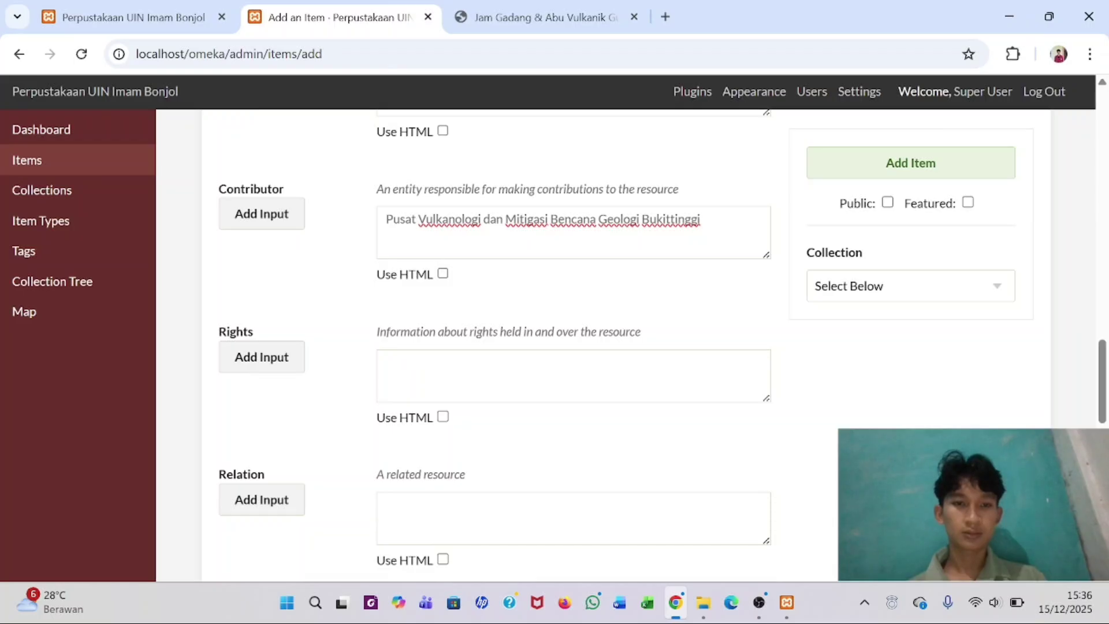
pyautogui.click(405, 370)
# - Move the PDF to its own full-screen window and paste its copyright statement into Rights
pyautogui.moveTo(537, 17); pyautogui.dragTo(439, 362)
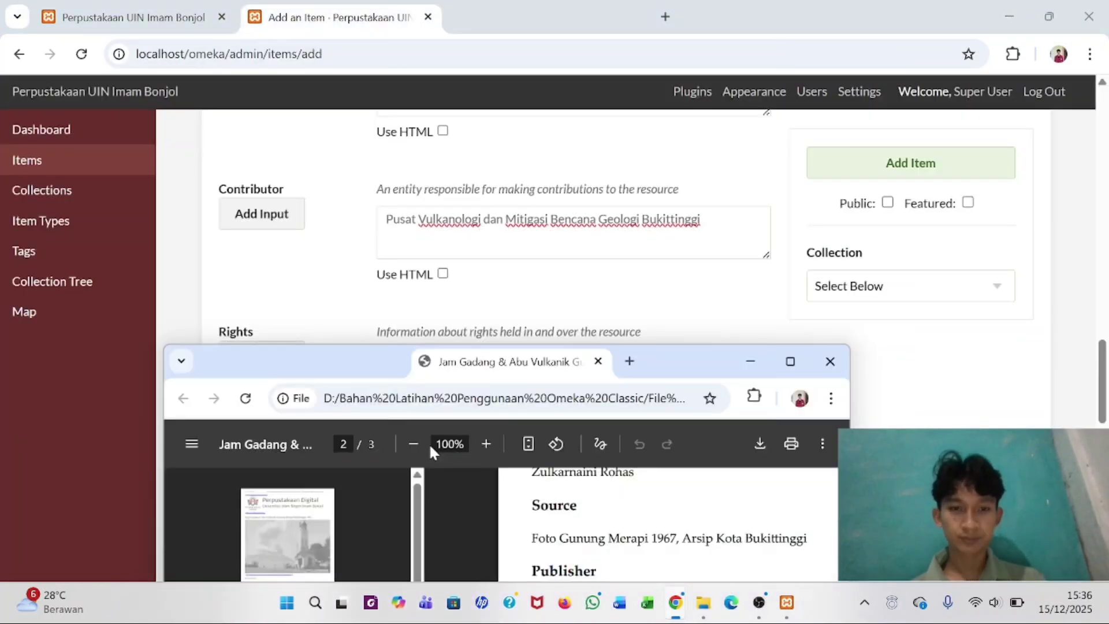
pyautogui.click(791, 362)
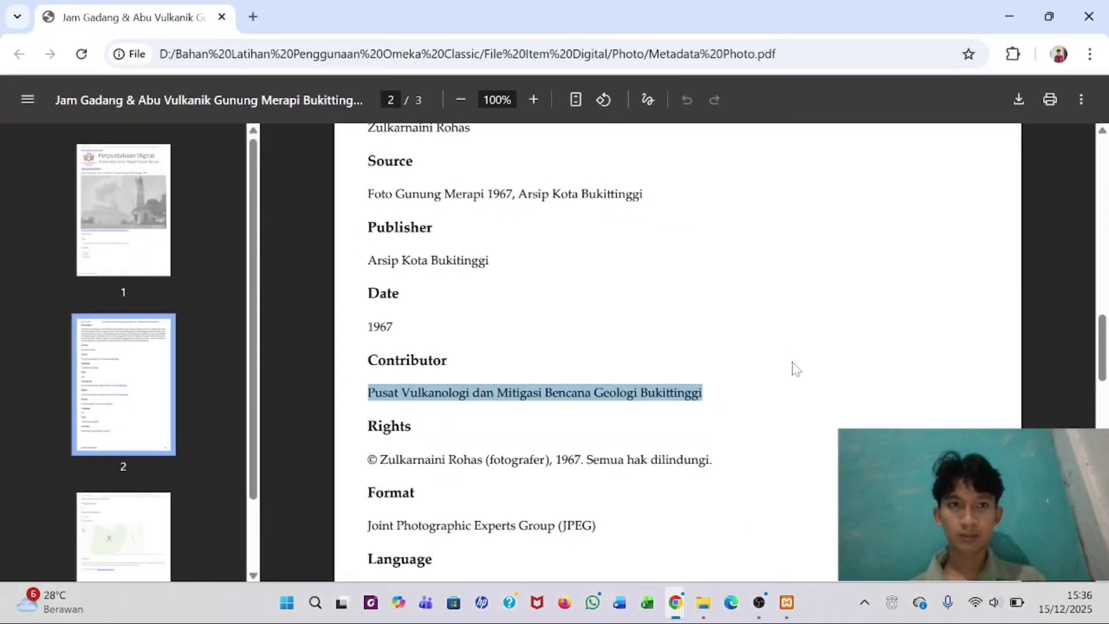
pyautogui.click(470, 442)
pyautogui.scroll(-1, 470, 442)
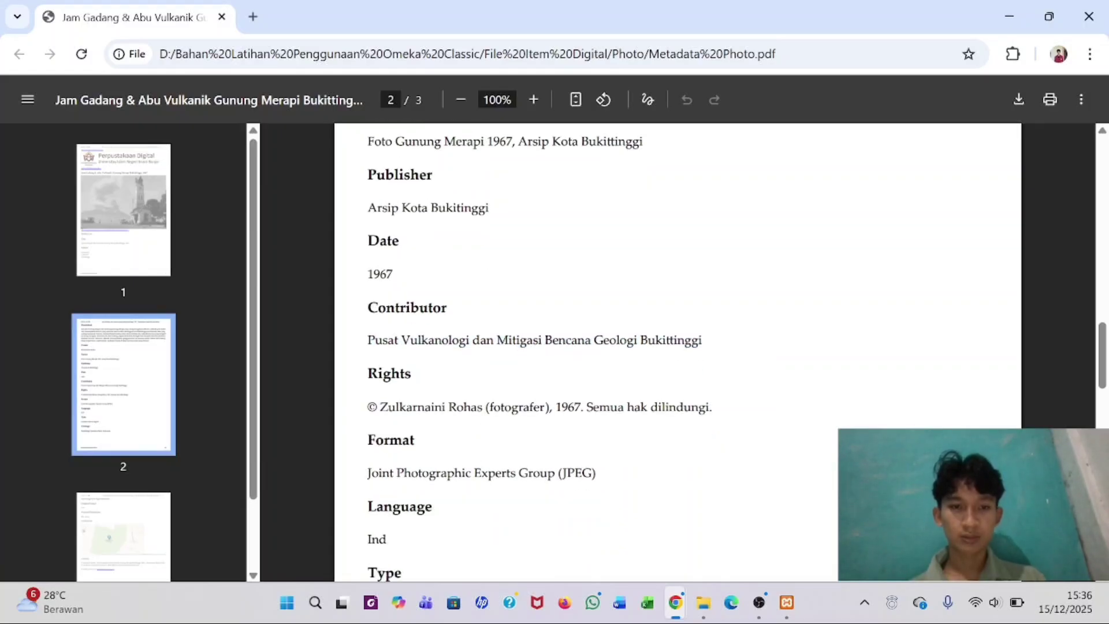
pyautogui.moveTo(368, 407); pyautogui.dragTo(709, 407)
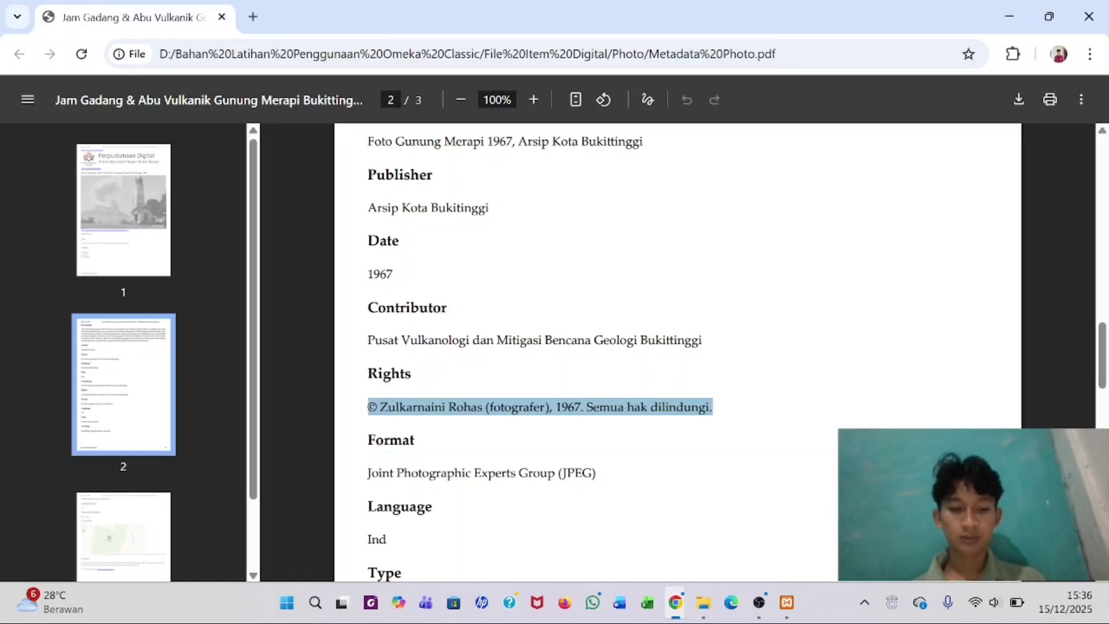
pyautogui.hotkey('alt', 'Tab')
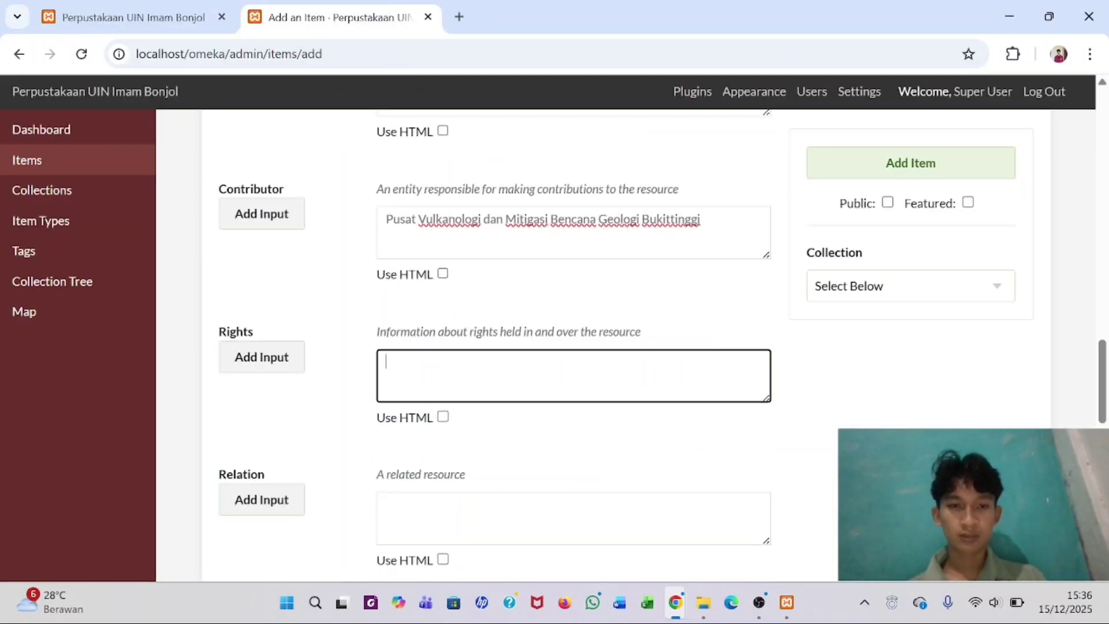
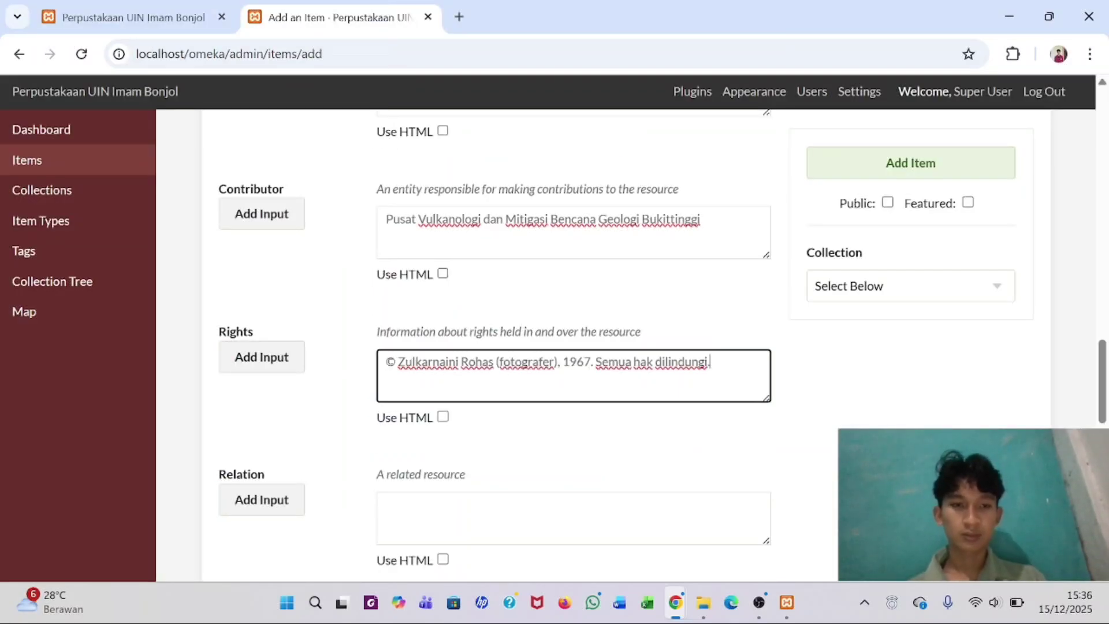
# - Move on to the Relation field, checking the metadata PDF before returning to the form
pyautogui.scroll(-3, 574, 347)
pyautogui.click(386, 368)
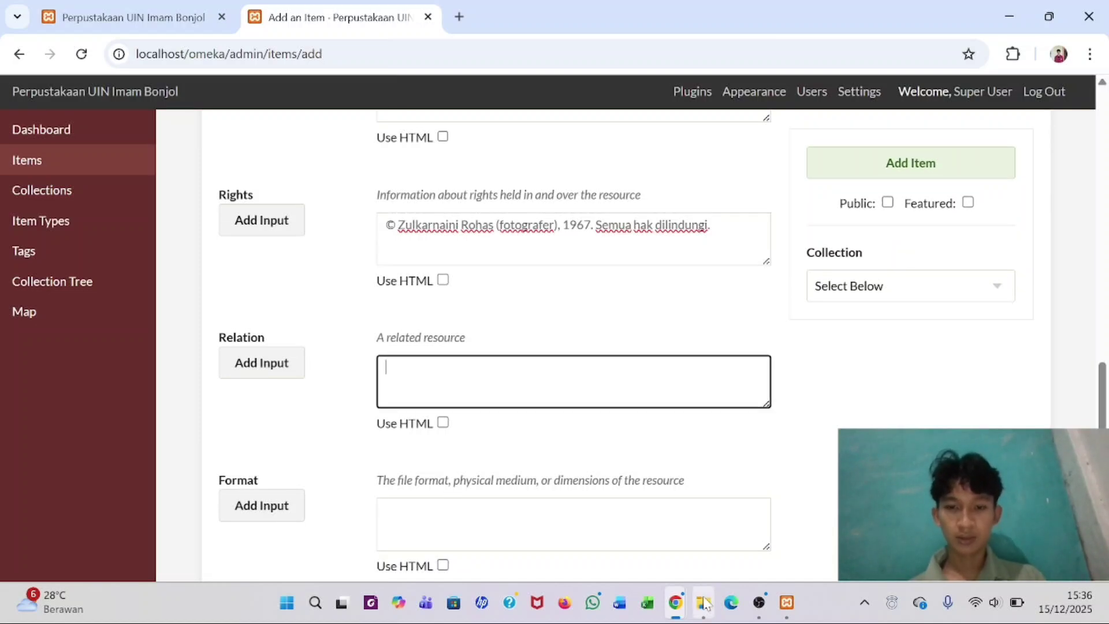
pyautogui.moveTo(682, 607)
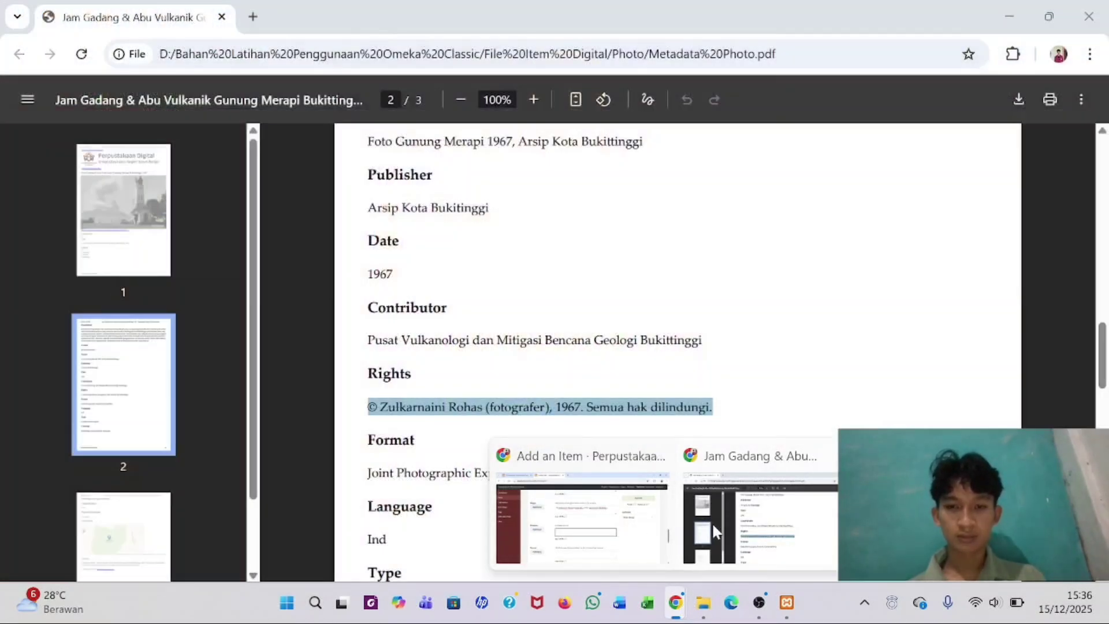
pyautogui.click(714, 528)
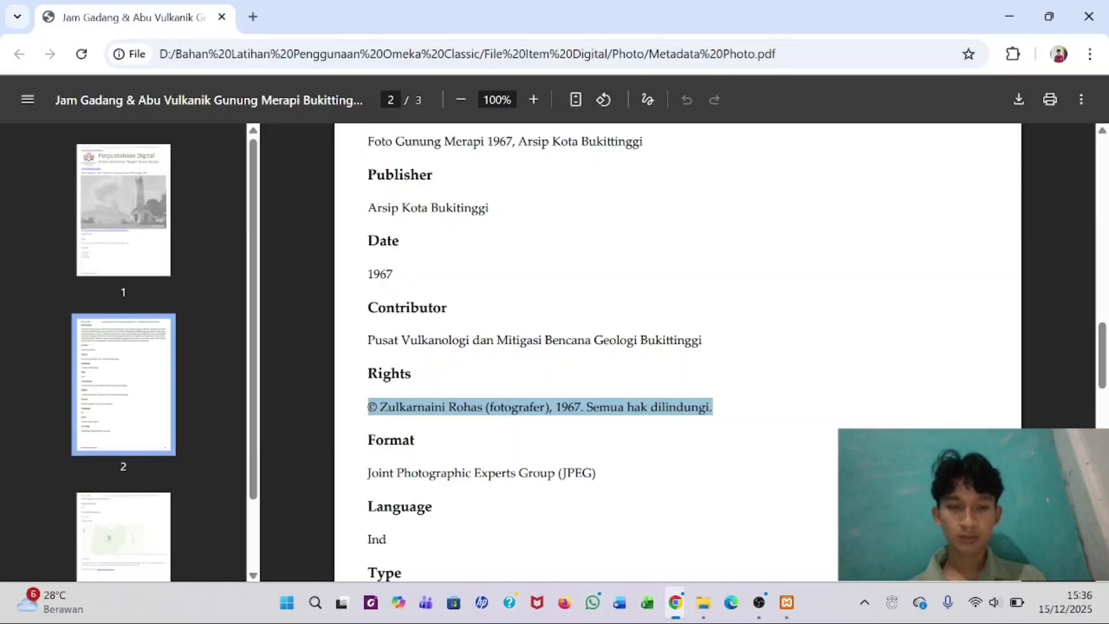
pyautogui.scroll(-1, 451, 373)
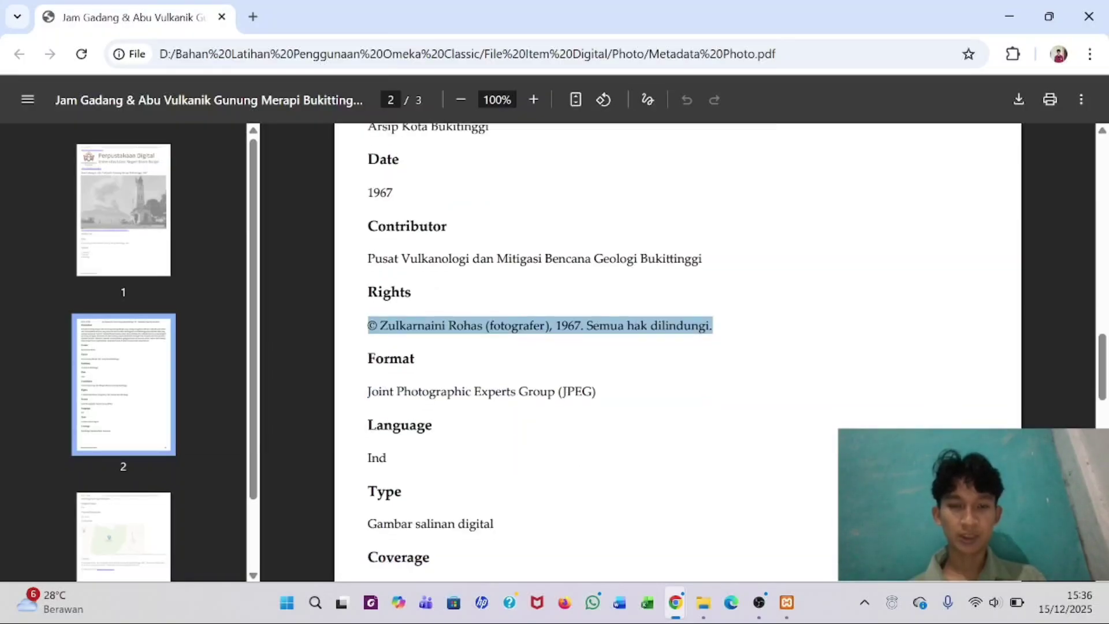
pyautogui.moveTo(676, 603)
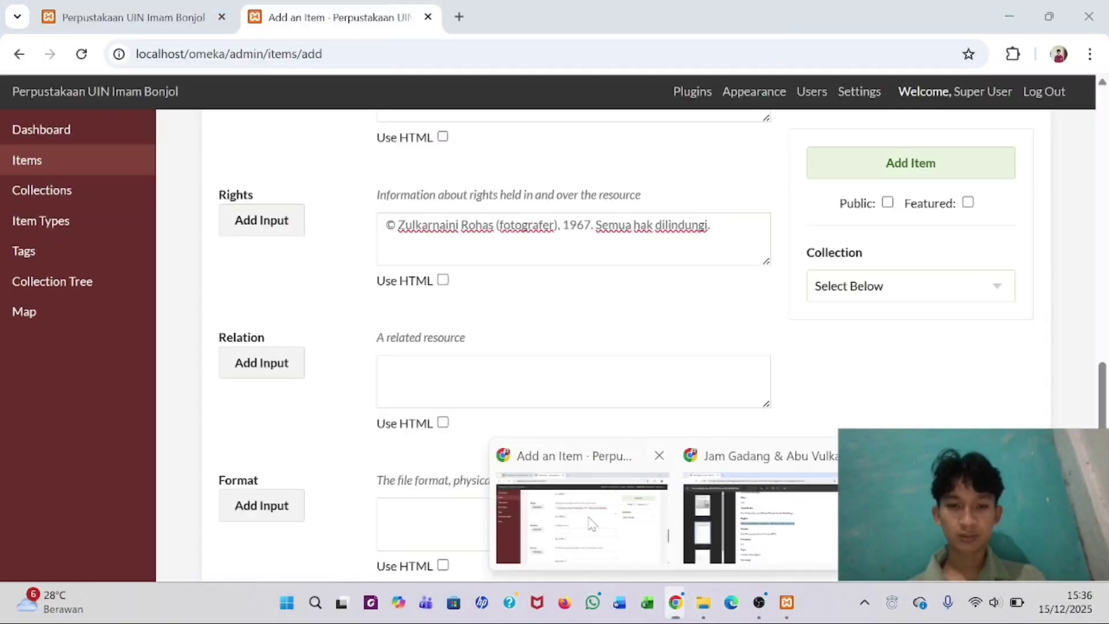
pyautogui.click(590, 523)
pyautogui.scroll(-2, 478, 416)
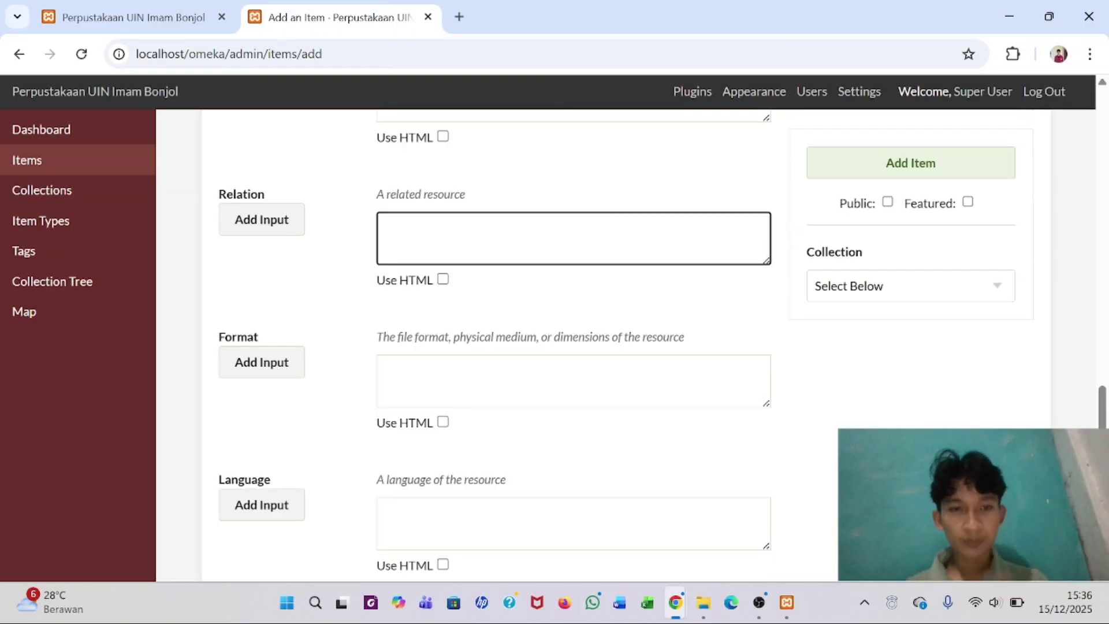
# - Fill Format with 'Joint Photographic Experts Group (JPEG)' from the PDF
pyautogui.click(393, 381)
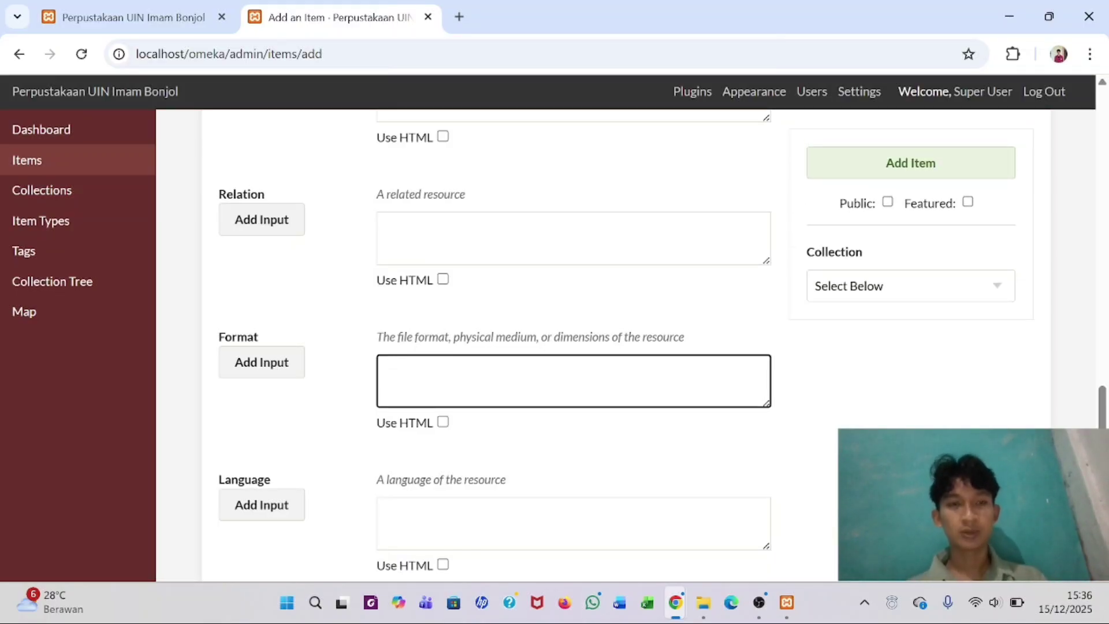
pyautogui.hotkey('alt', 'Tab')
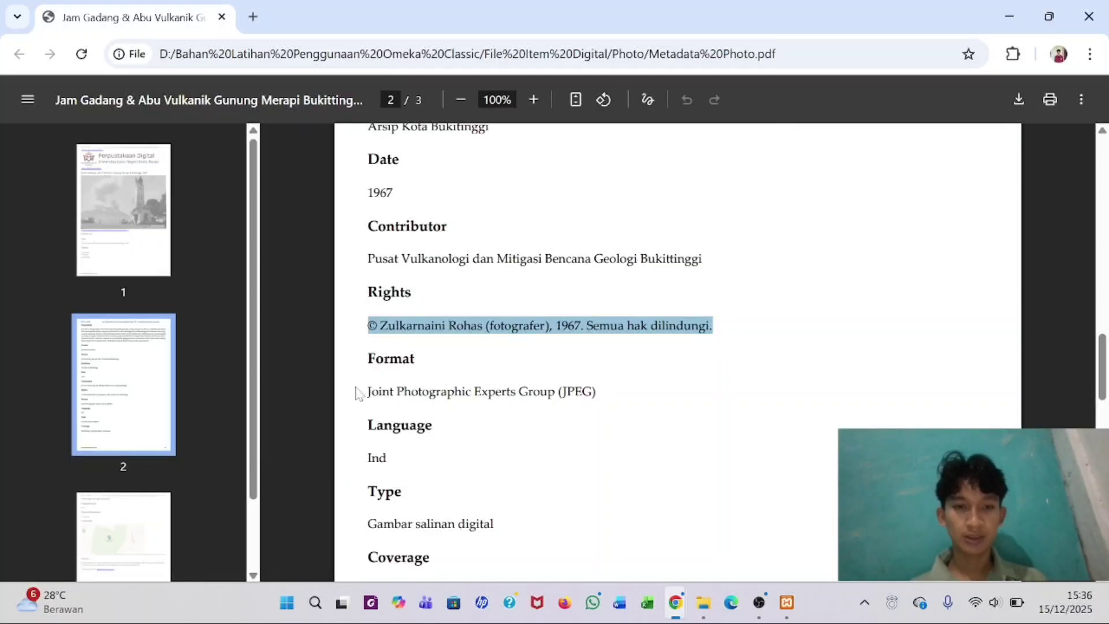
pyautogui.moveTo(367, 392); pyautogui.dragTo(597, 393)
pyautogui.hotkey('ctrl', 'c')
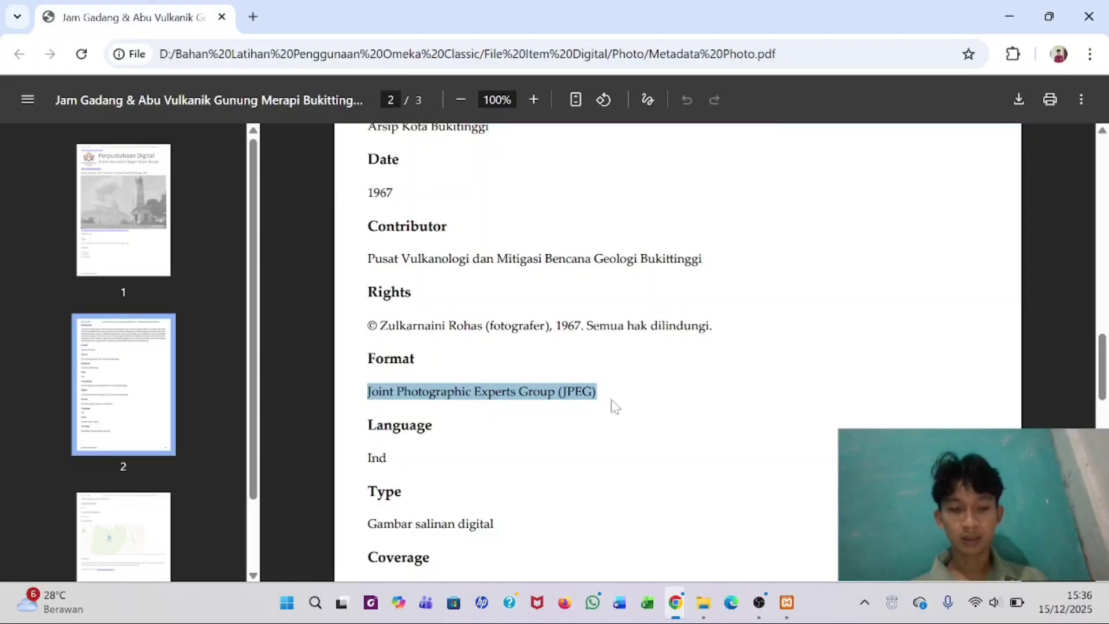
pyautogui.hotkey('alt', 'Tab')
pyautogui.click(614, 399)
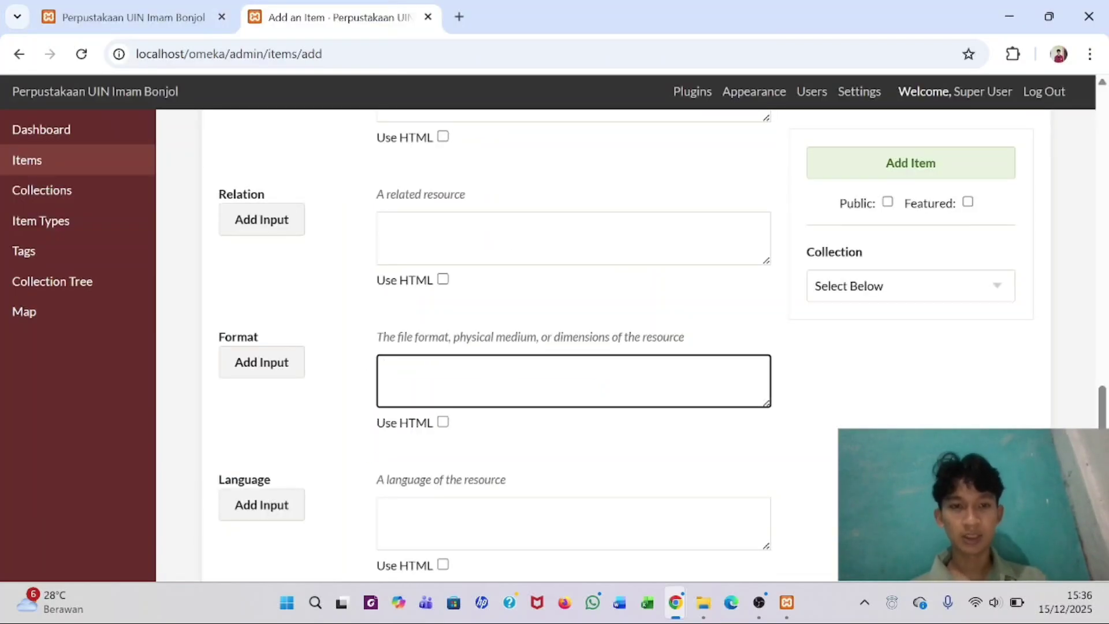
pyautogui.hotkey('ctrl', 'v')
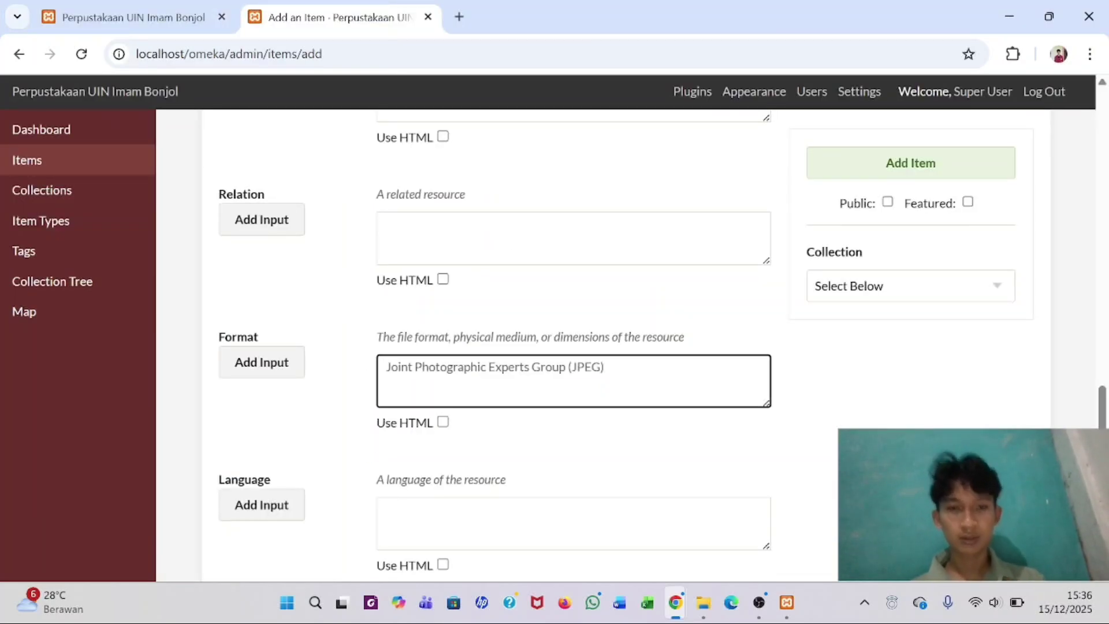
pyautogui.scroll(-4, 425, 389)
# - Fill Type with 'Gambar salinan digital' copied from the PDF
pyautogui.click(426, 301)
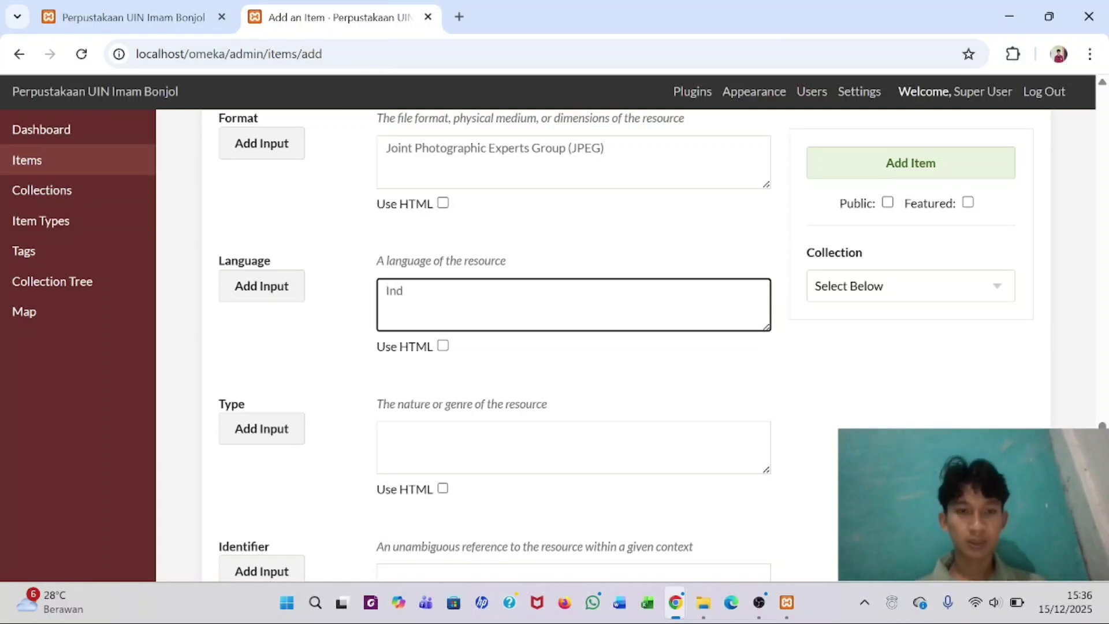
pyautogui.scroll(-2, 574, 346)
pyautogui.click(574, 333)
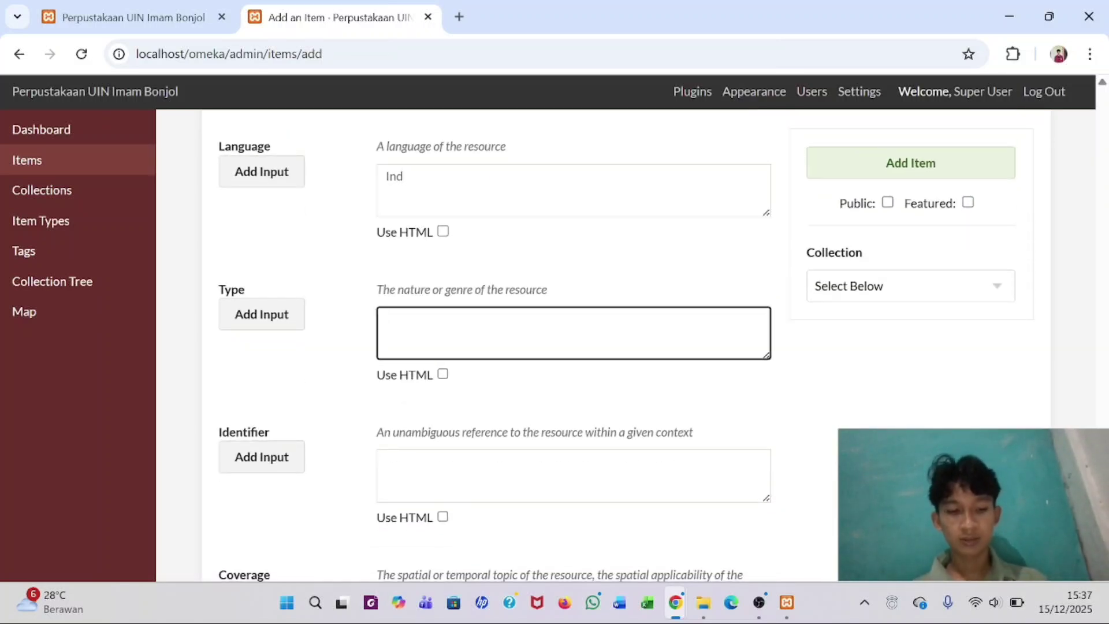
pyautogui.hotkey('alt', 'Tab')
pyautogui.scroll(-2, 676, 346)
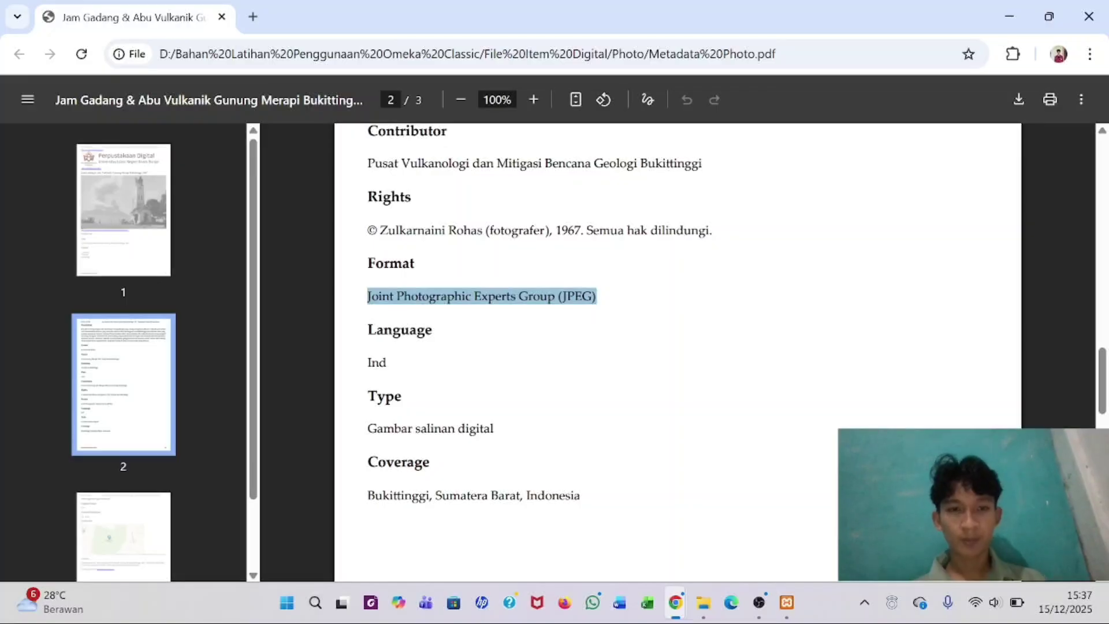
pyautogui.moveTo(367, 428); pyautogui.dragTo(530, 442)
pyautogui.hotkey('ctrl', 'c')
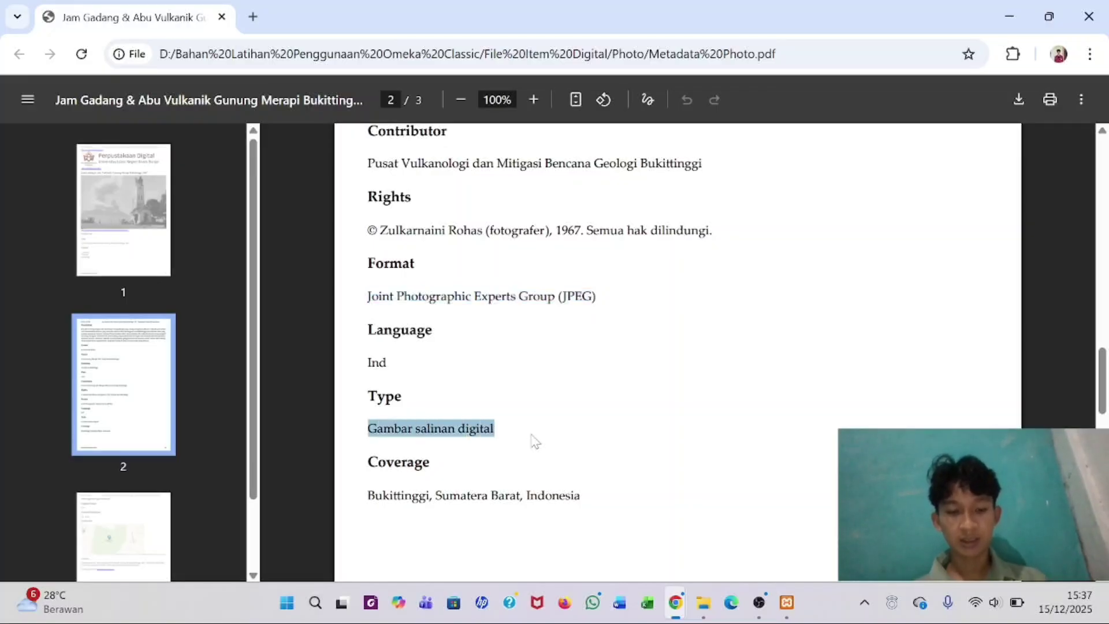
pyautogui.hotkey('alt', 'Tab')
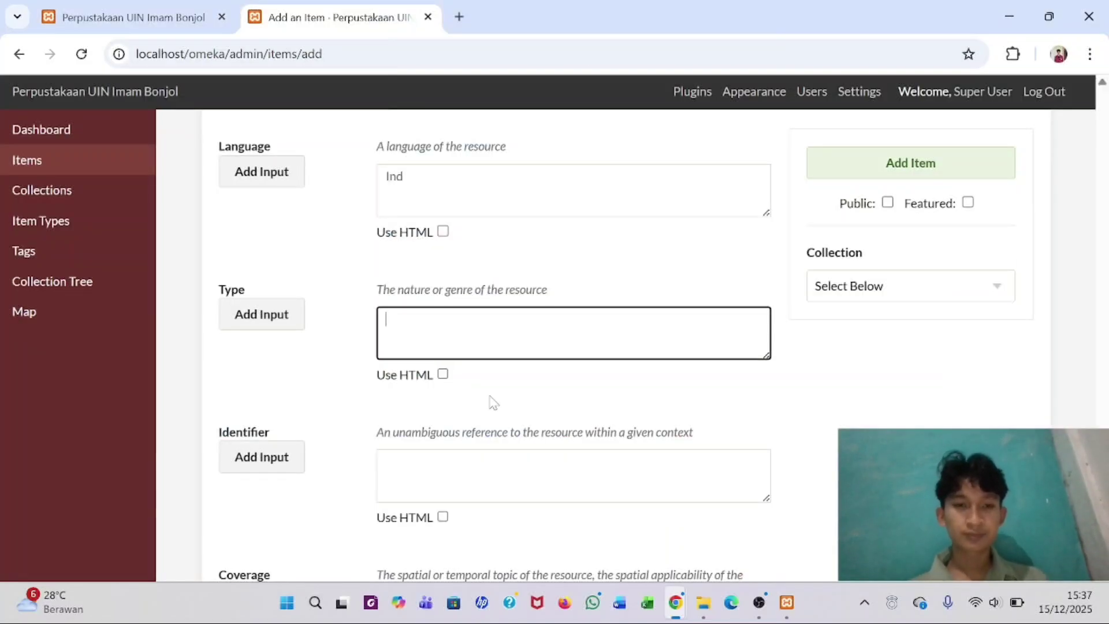
pyautogui.hotkey('ctrl', 'v')
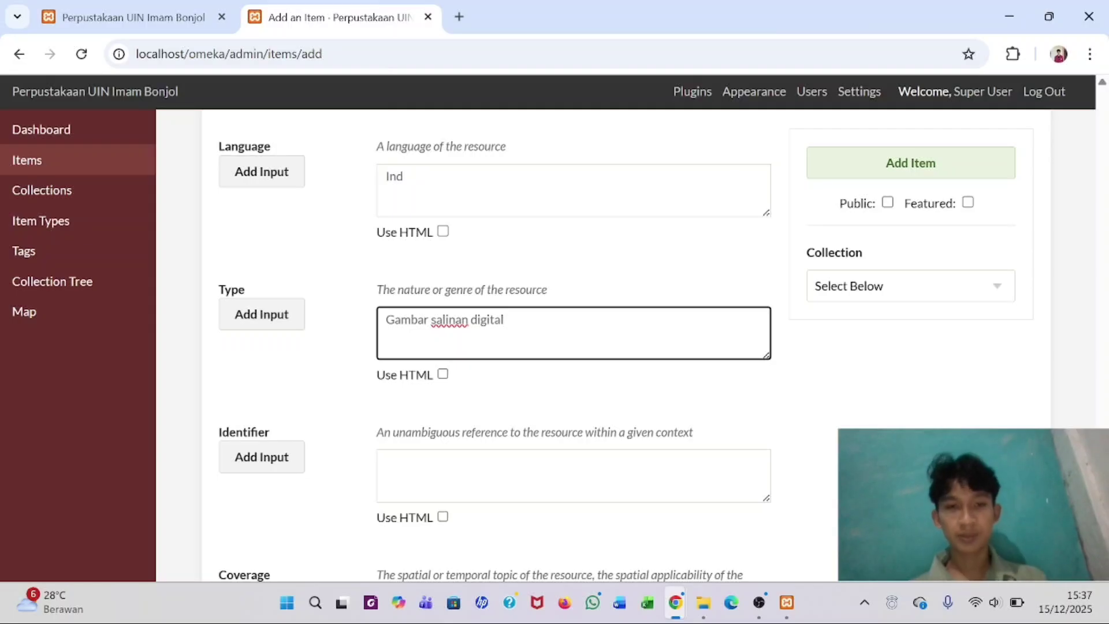
pyautogui.scroll(-3, 391, 329)
# - Fill Coverage with 'Bukittinggi, Sumatera Barat, Indonesia' and scroll back to the top
pyautogui.click(419, 271)
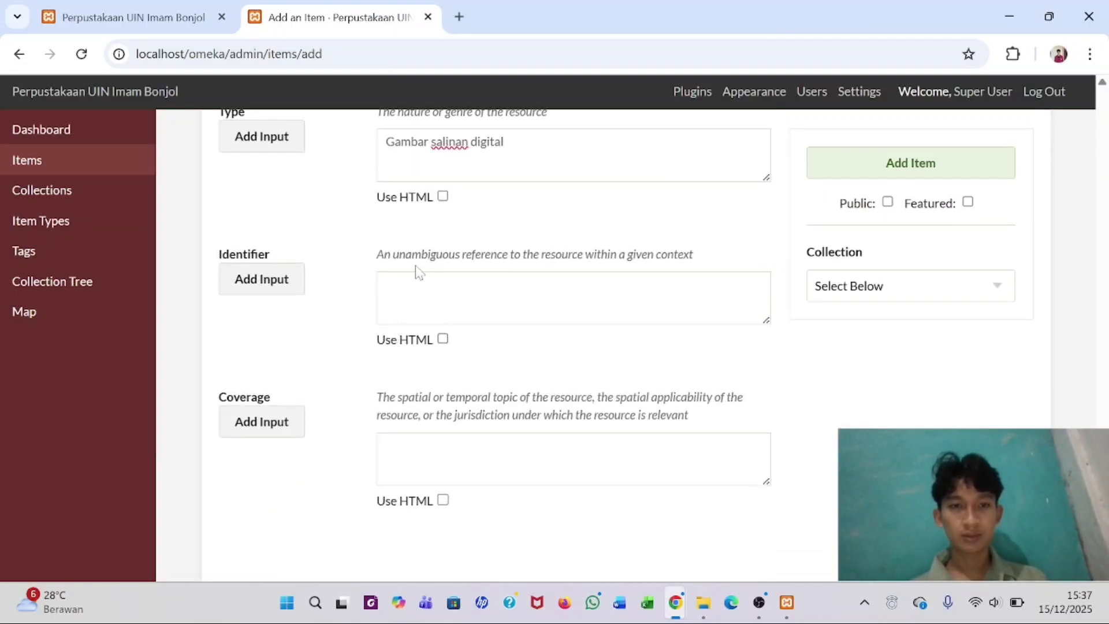
pyautogui.click(417, 278)
pyautogui.hotkey('alt', 'Tab')
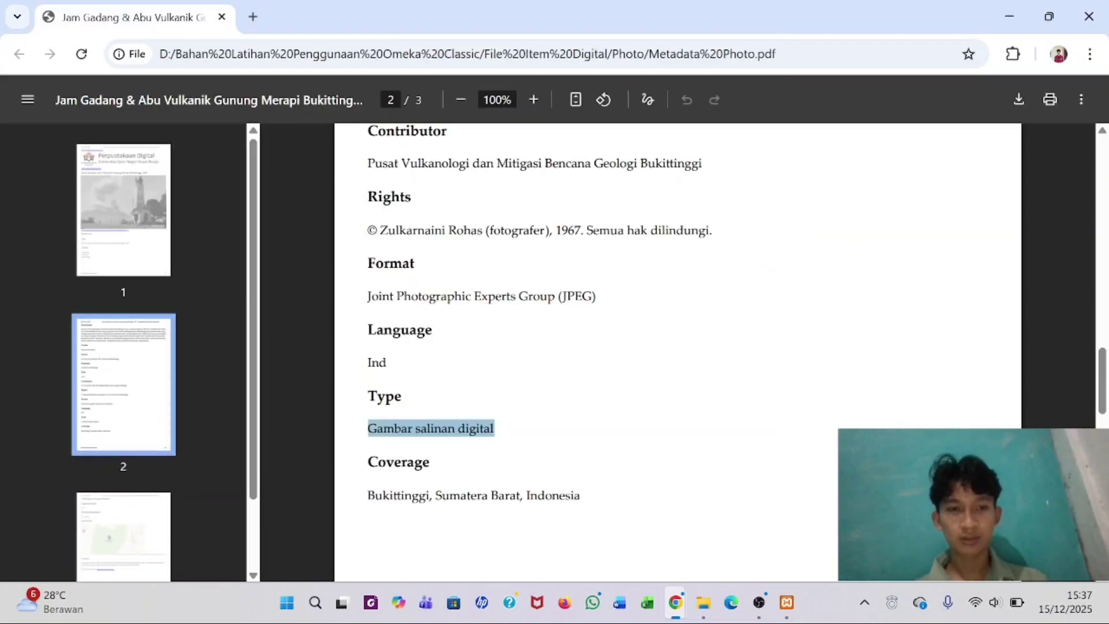
pyautogui.click(422, 373)
pyautogui.scroll(-2, 676, 346)
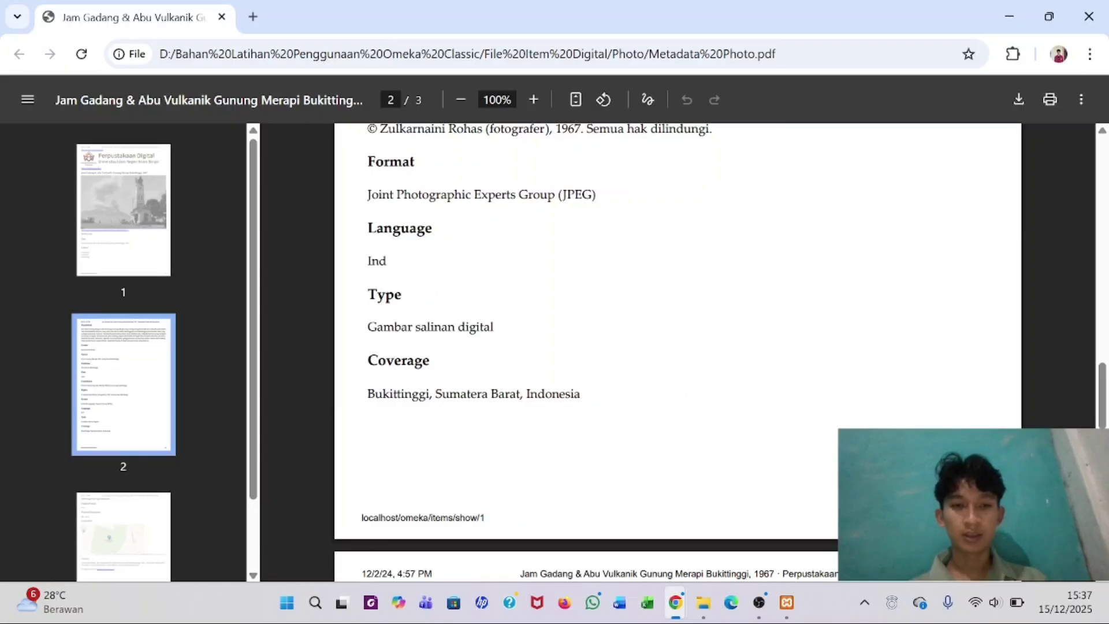
pyautogui.moveTo(368, 394); pyautogui.dragTo(583, 395)
pyautogui.hotkey('ctrl', 'c')
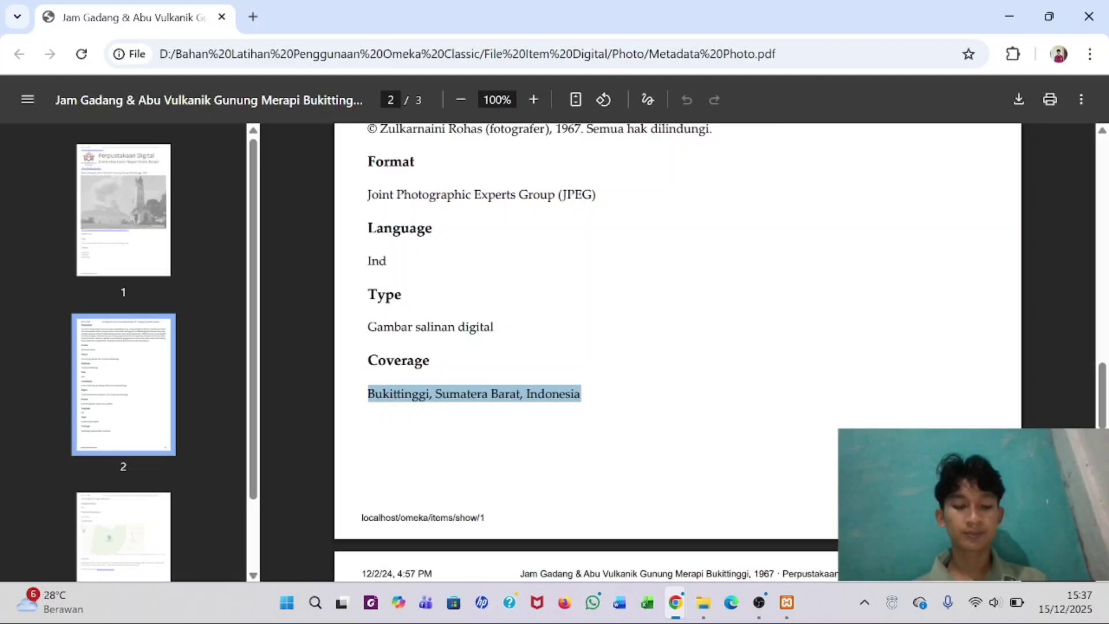
pyautogui.hotkey('alt', 'Tab')
pyautogui.click(439, 460)
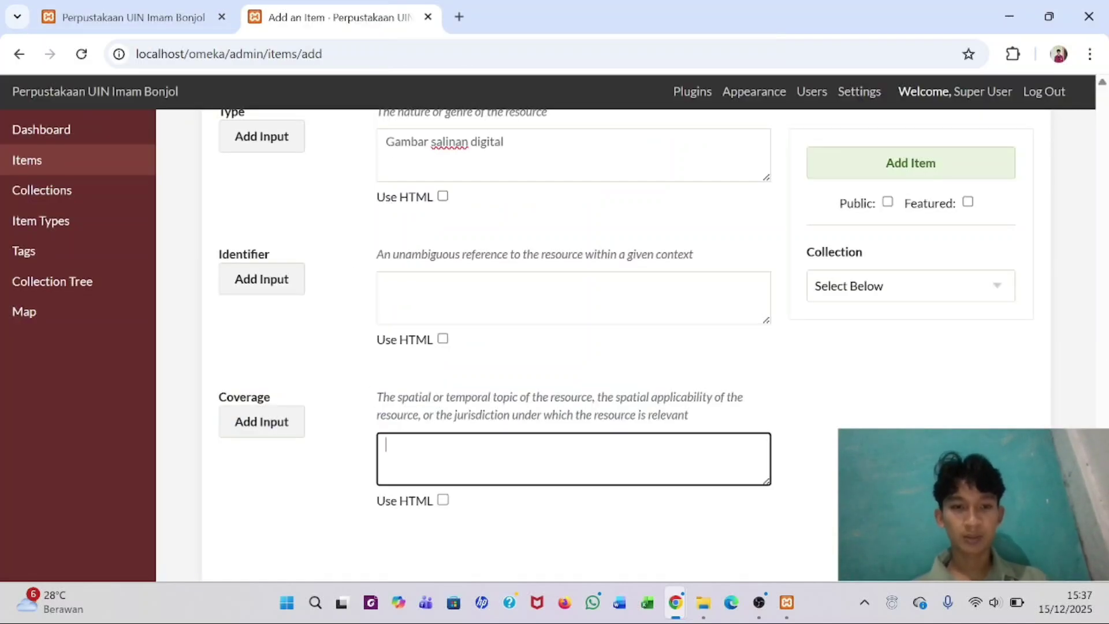
pyautogui.hotkey('ctrl', 'v')
pyautogui.scroll(-1, 388, 453)
pyautogui.scroll(4, 390, 457)
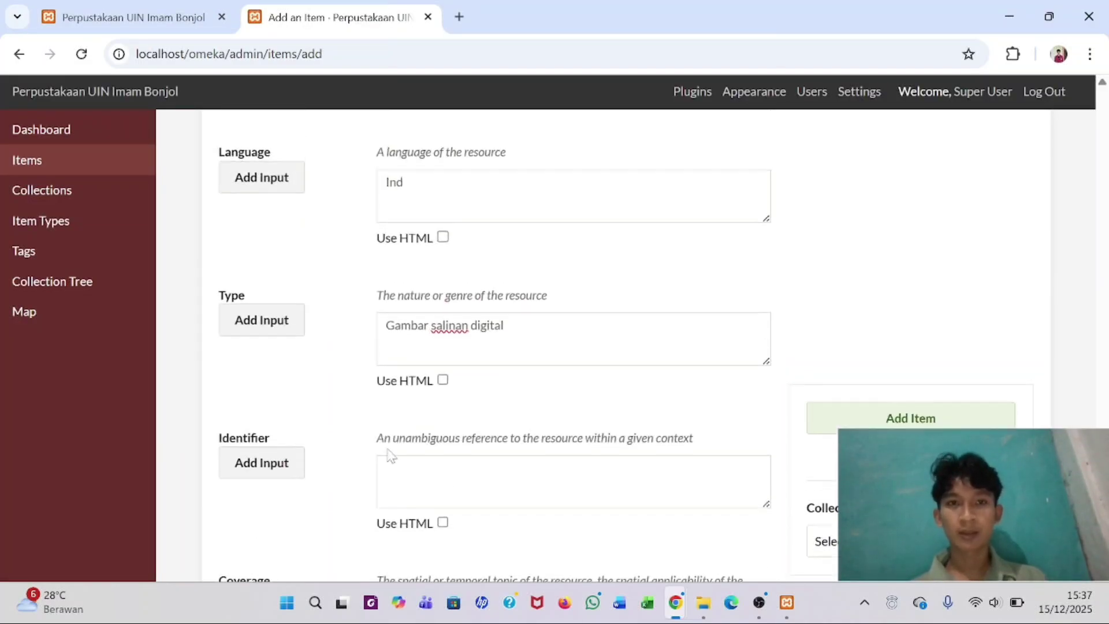
pyautogui.scroll(12, 389, 454)
pyautogui.scroll(-15, 389, 454)
pyautogui.scroll(17, 388, 455)
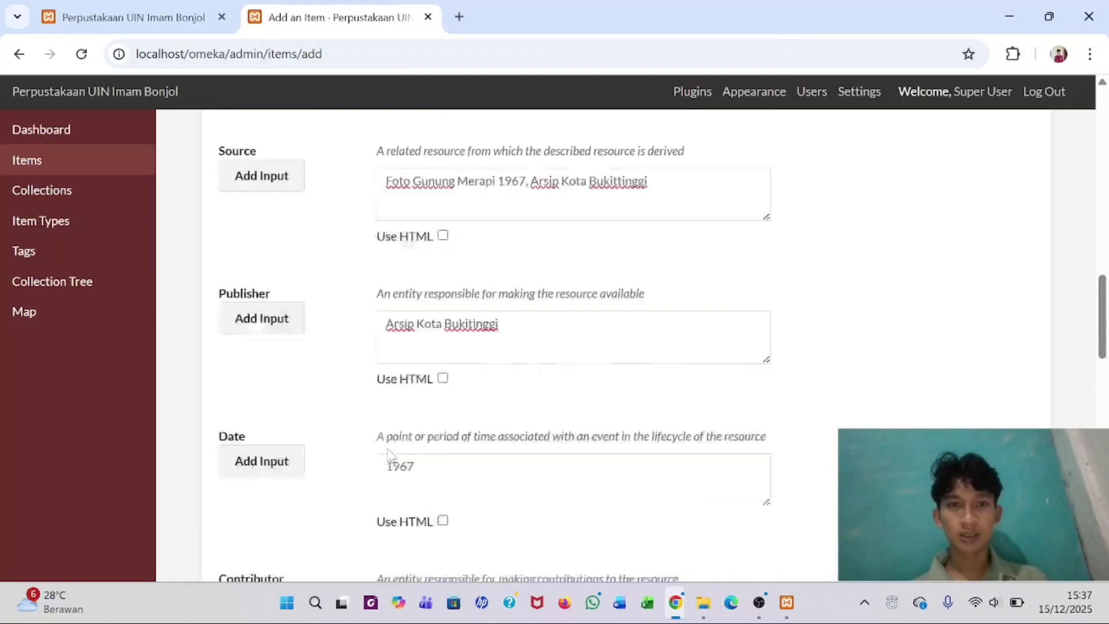
pyautogui.scroll(10, 389, 455)
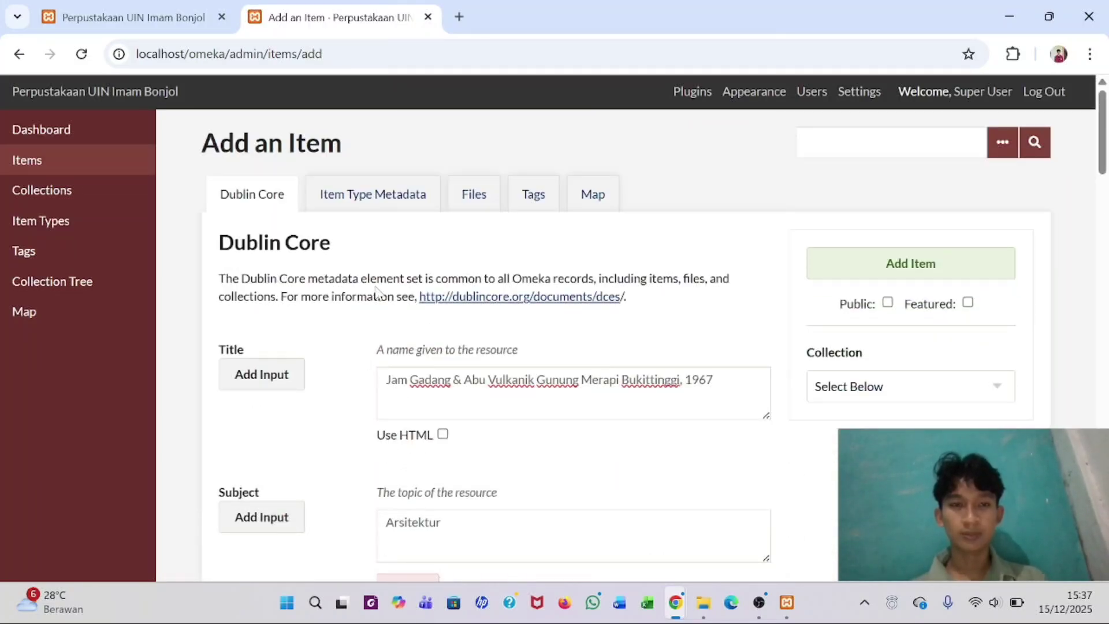
# - Search the Map tab for the address bukittinggi and dismiss the not-found error
pyautogui.click(479, 200)
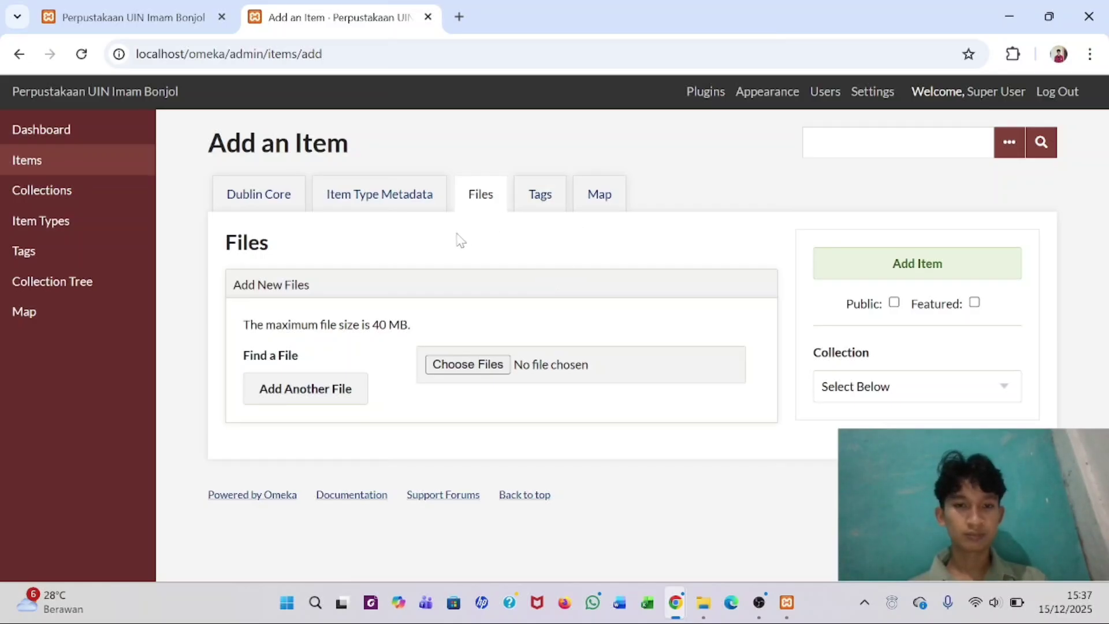
pyautogui.click(604, 203)
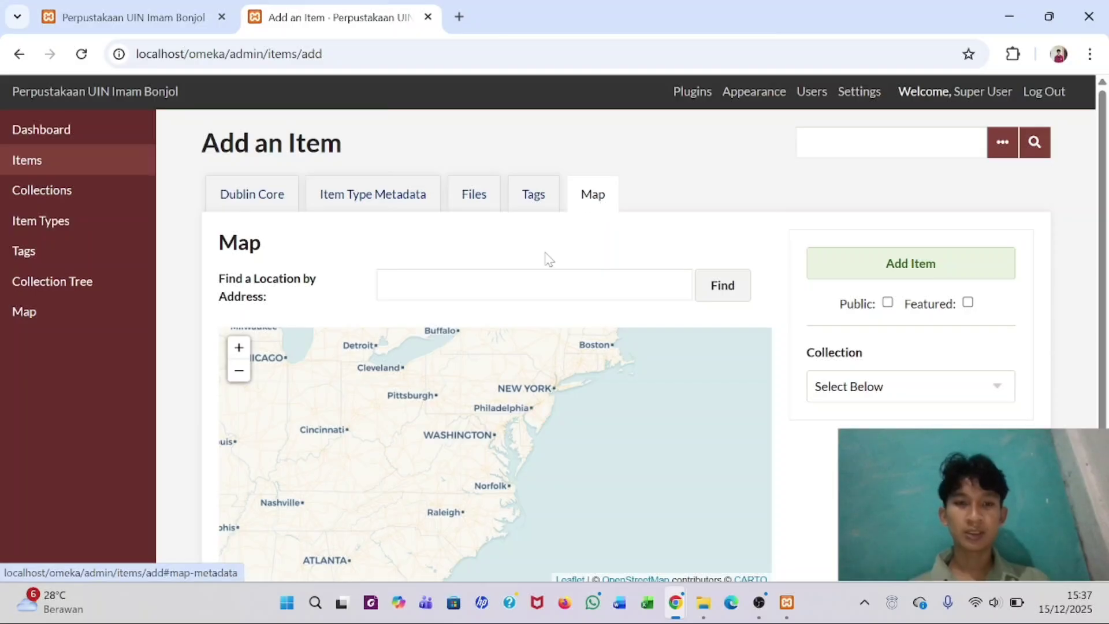
pyautogui.click(535, 285)
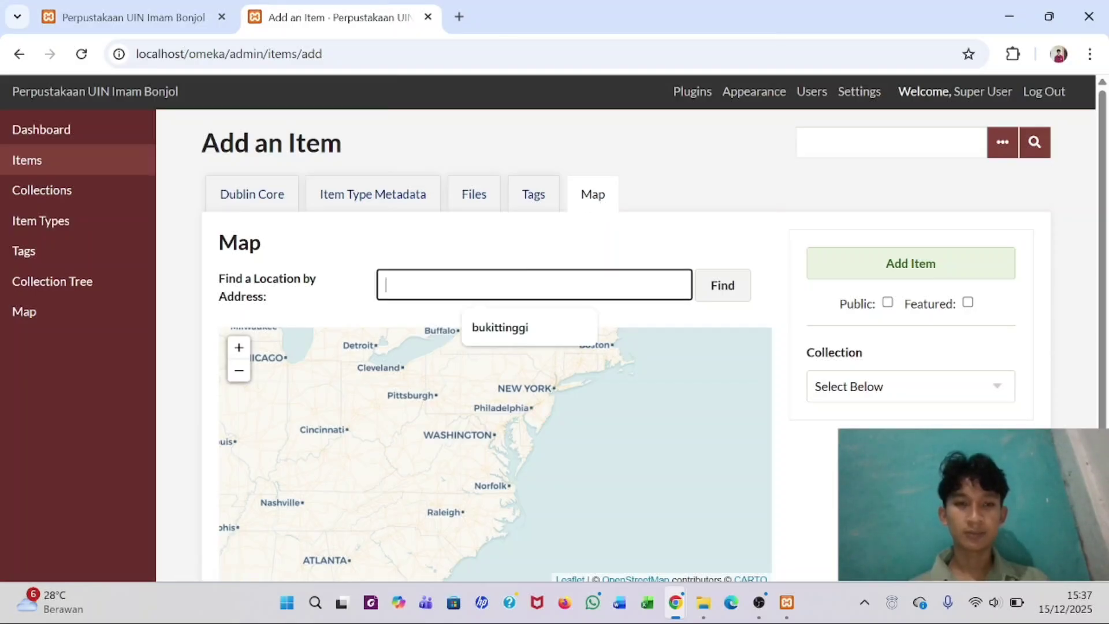
pyautogui.click(608, 317)
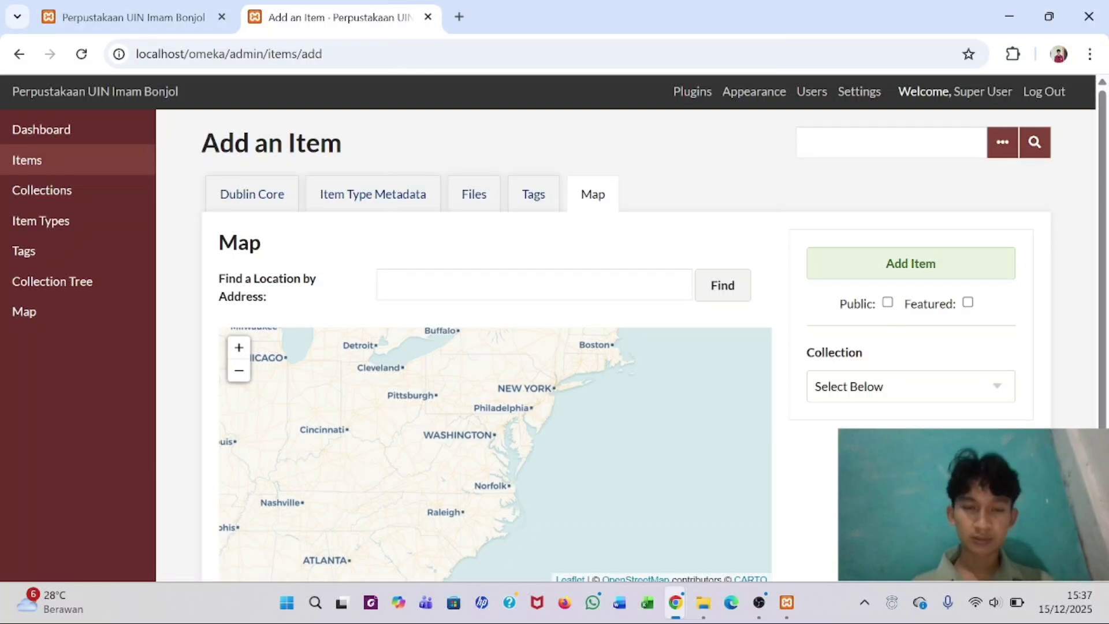
pyautogui.click(386, 285)
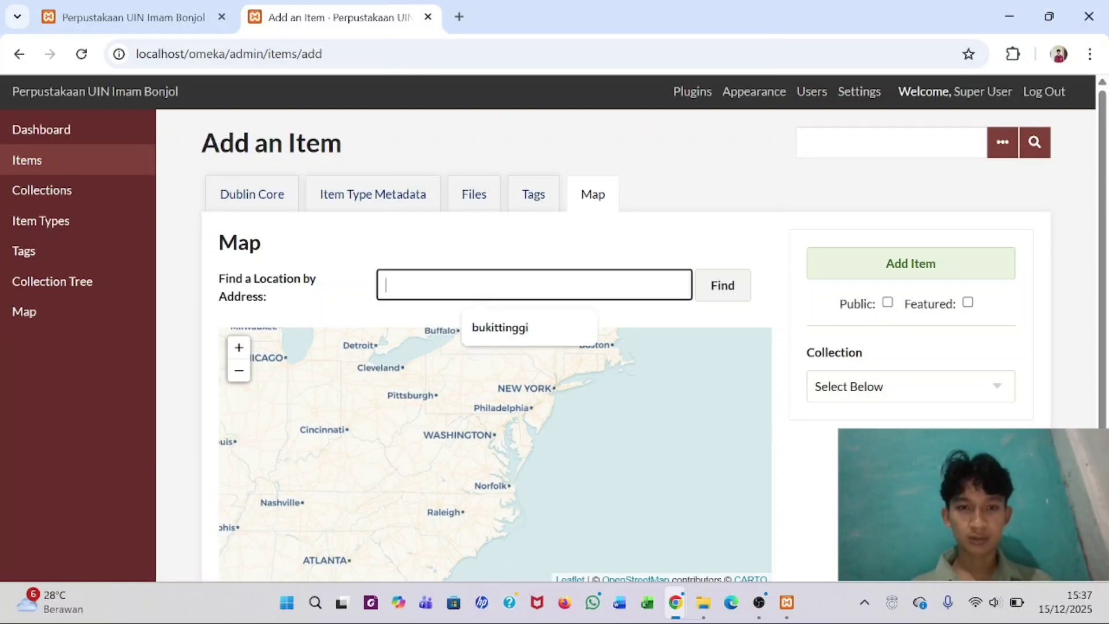
pyautogui.click(509, 326)
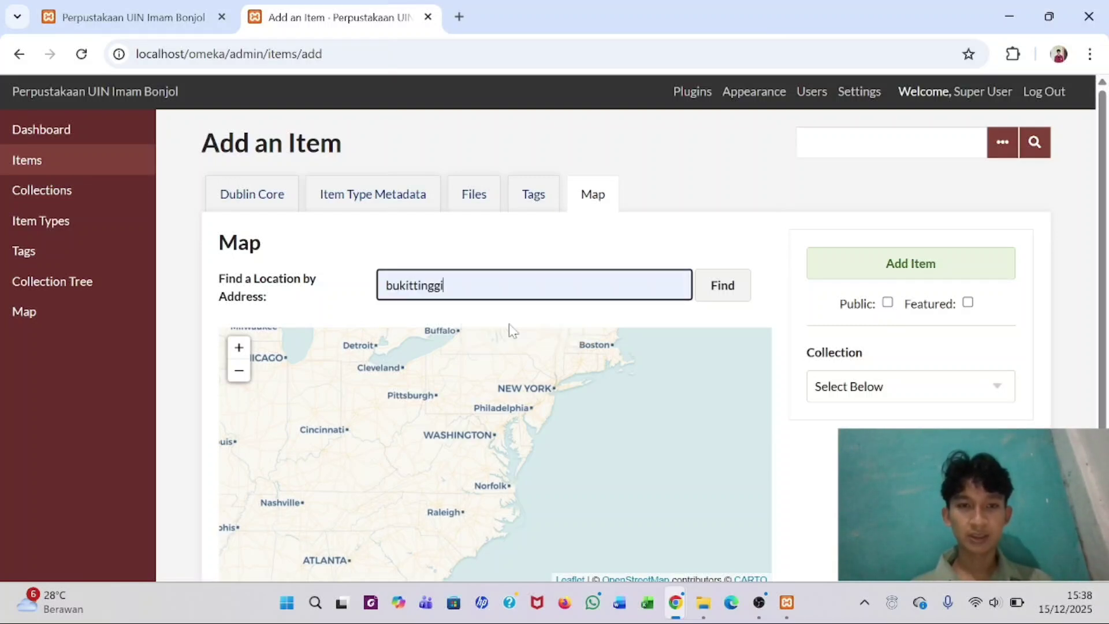
pyautogui.click(721, 299)
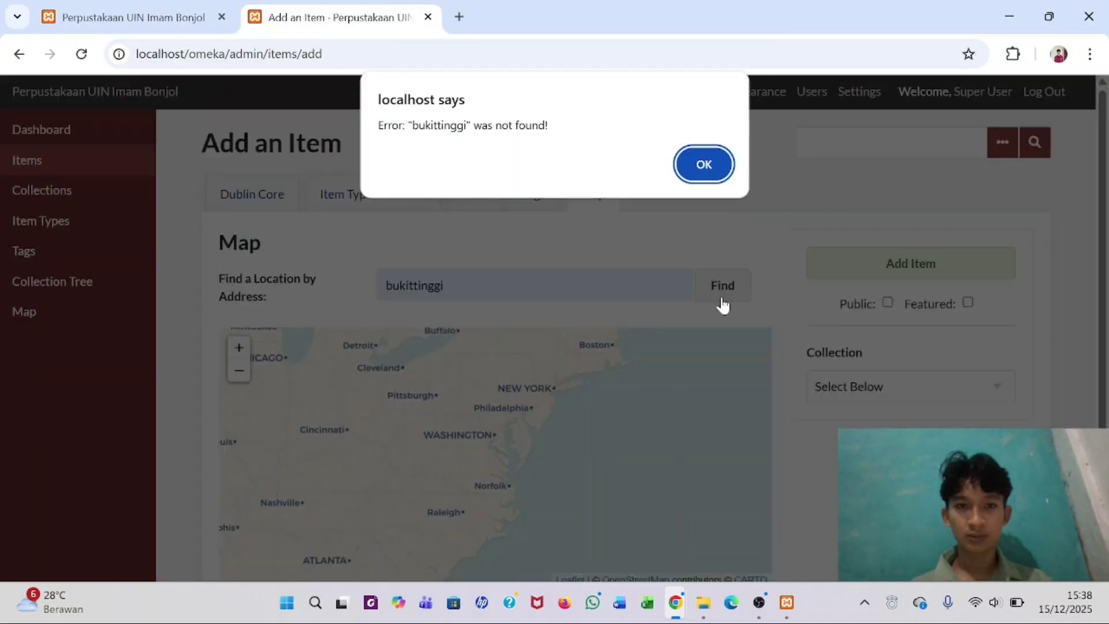
pyautogui.click(705, 161)
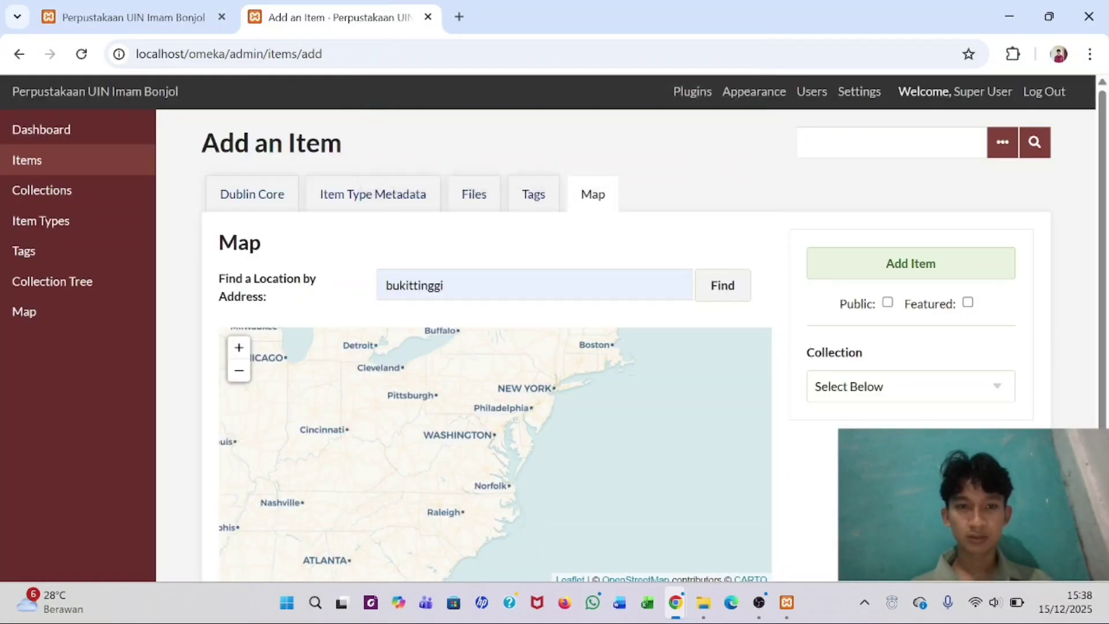
# - Retry the address search as 'Bukittinggi', then as 'Bukit tinggi'
pyautogui.click(462, 285)
pyautogui.press('Home')
pyautogui.press('Delete')
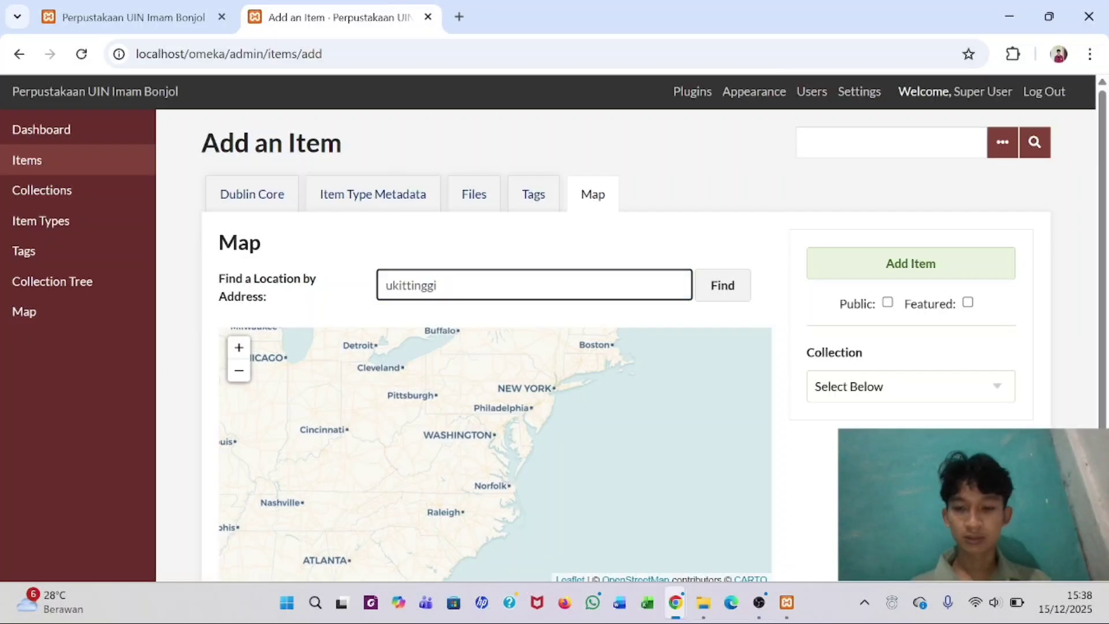
pyautogui.write('B')
pyautogui.click(725, 296)
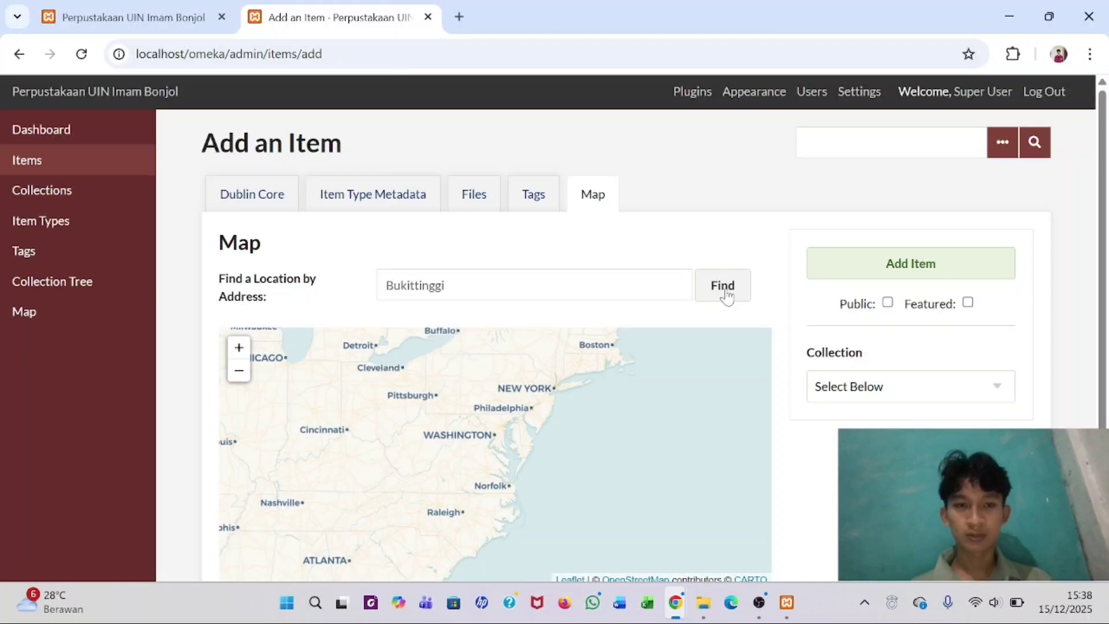
pyautogui.click(450, 287)
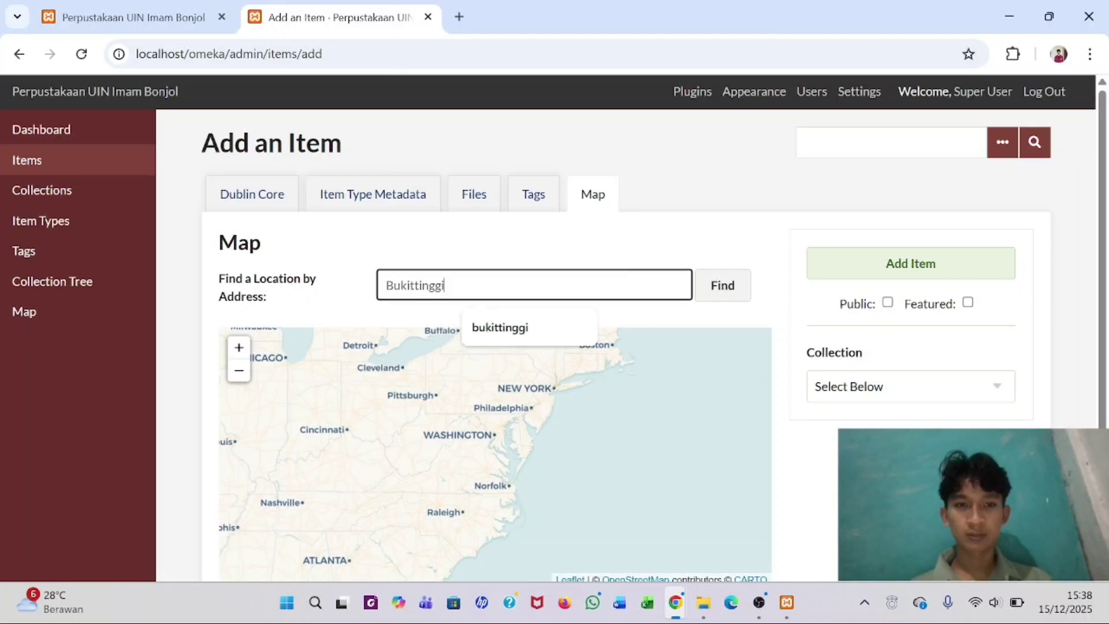
pyautogui.click(707, 292)
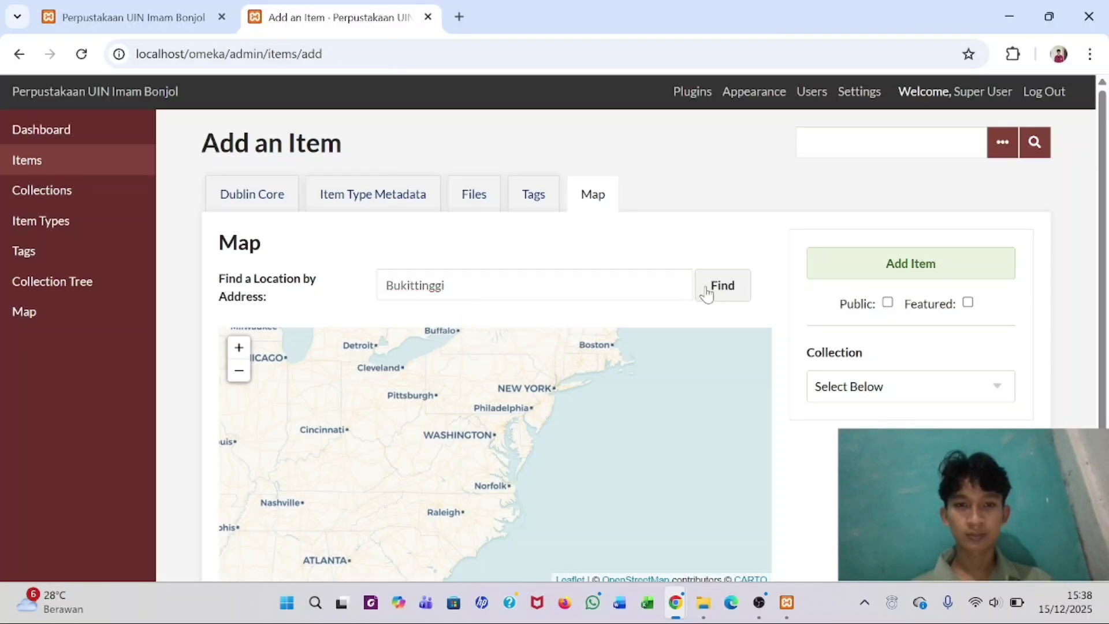
pyautogui.click(413, 286)
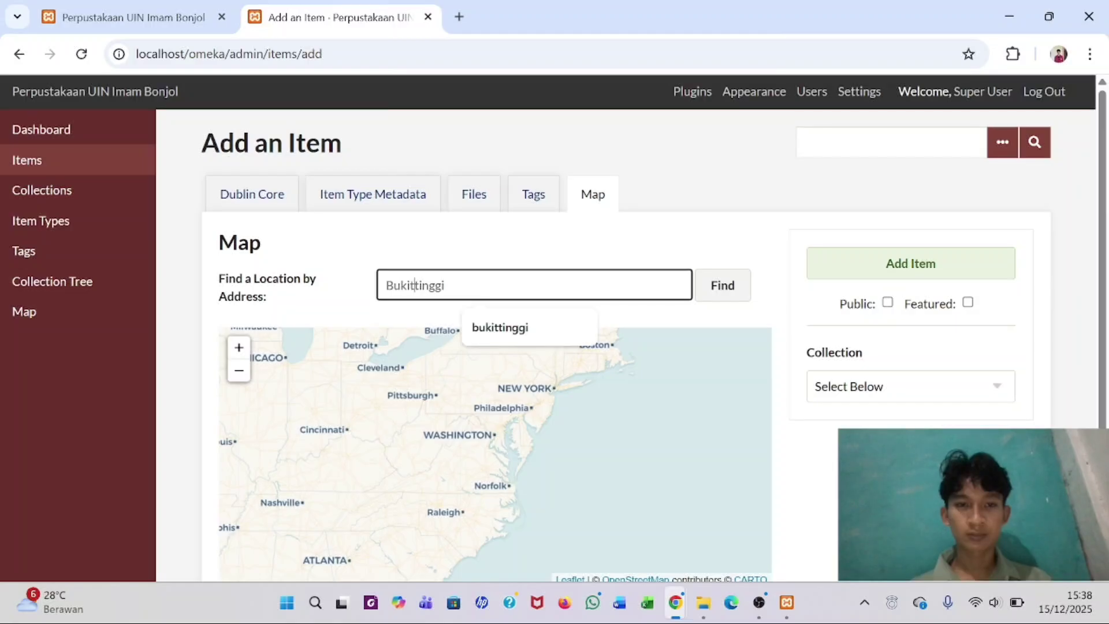
pyautogui.click(721, 292)
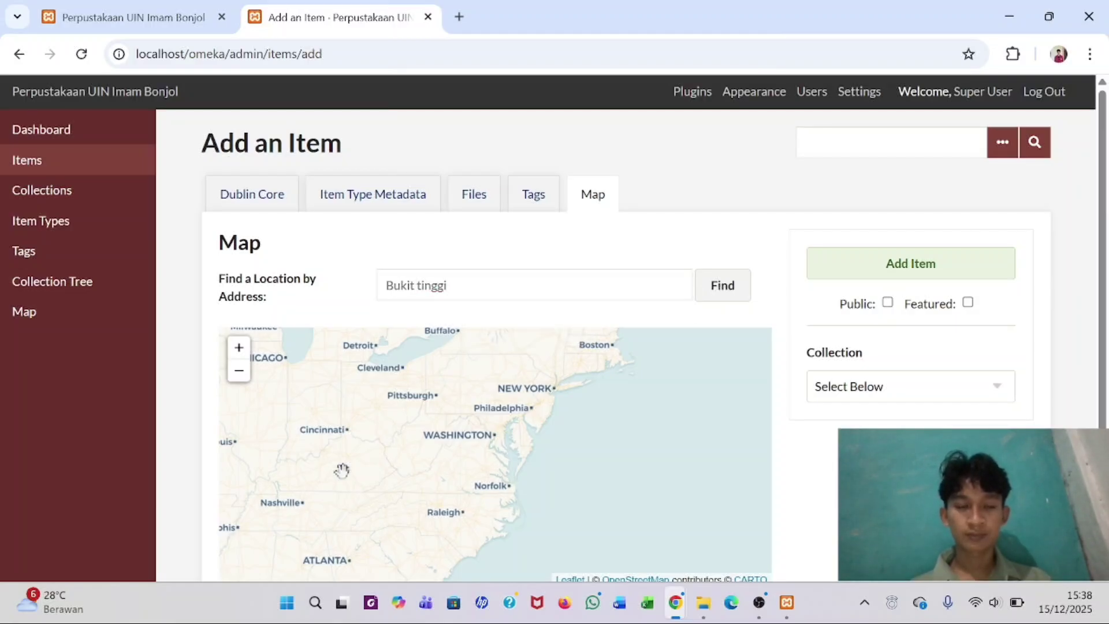
# - Pan the map toward South America and dismiss the Bukittinggi not-found alert
pyautogui.scroll(-1, 342, 471)
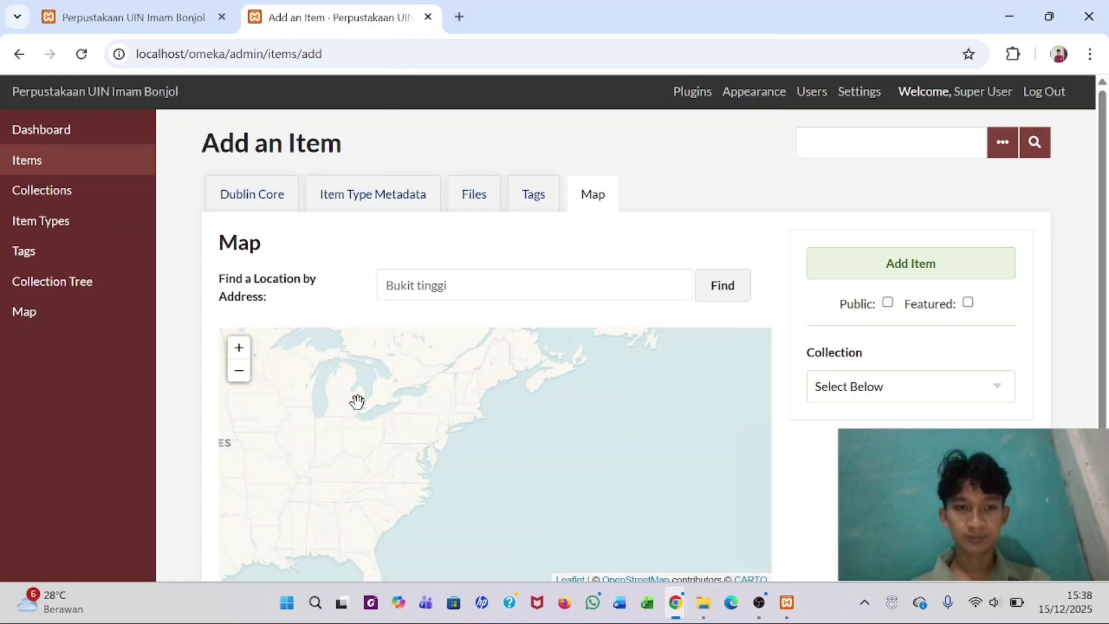
pyautogui.scroll(-1, 376, 421)
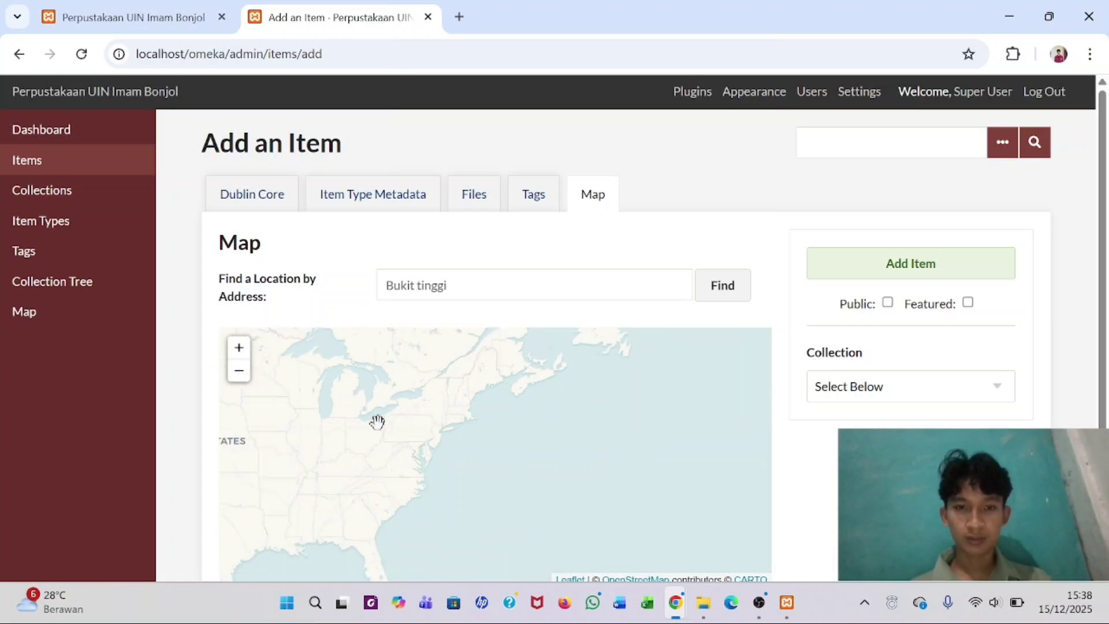
pyautogui.moveTo(331, 432); pyautogui.dragTo(385, 296)
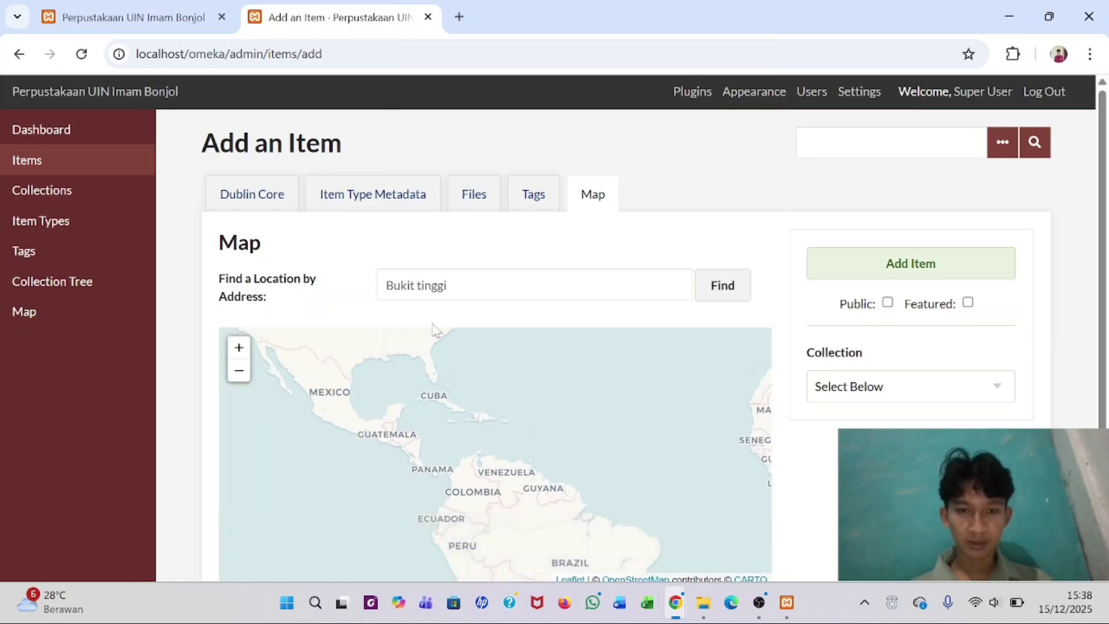
pyautogui.moveTo(545, 458); pyautogui.dragTo(544, 343)
pyautogui.moveTo(475, 404); pyautogui.dragTo(209, 201)
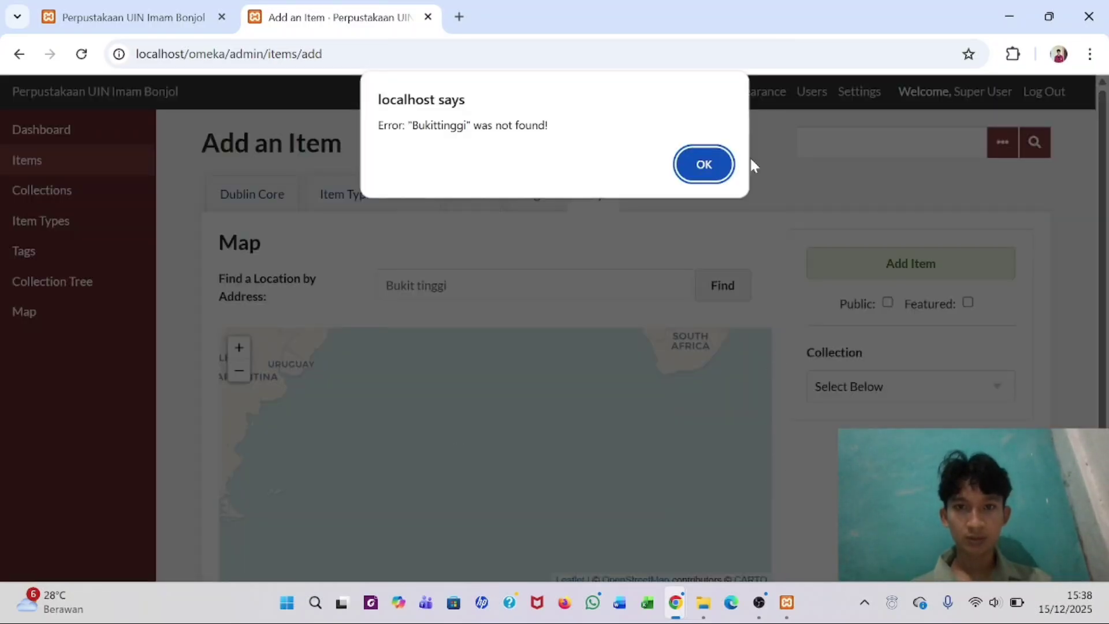
pyautogui.click(704, 159)
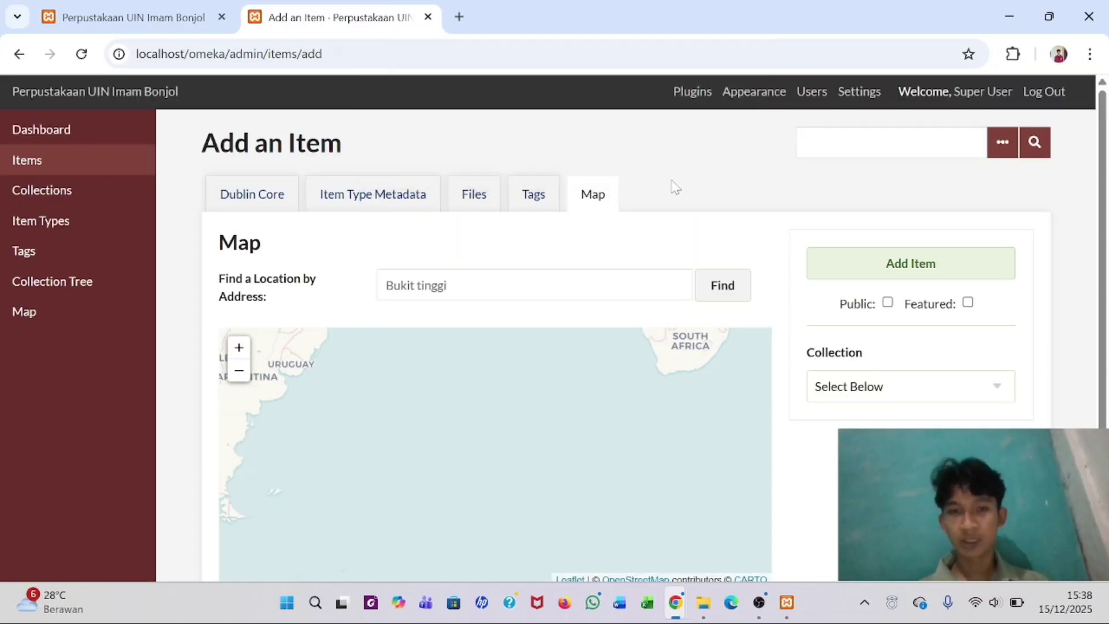
# - Pan and zoom the world map across to West Sumatra near Bukittinggi
pyautogui.moveTo(463, 393); pyautogui.dragTo(707, 383)
pyautogui.scroll(3, 636, 387)
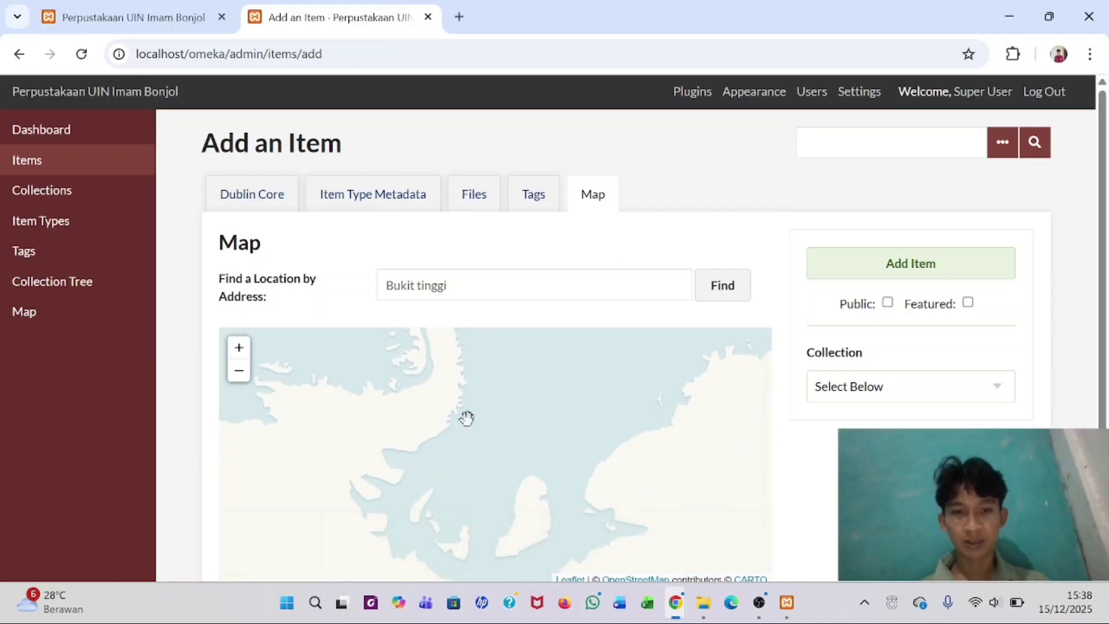
pyautogui.scroll(-3, 466, 416)
pyautogui.scroll(-3, 466, 418)
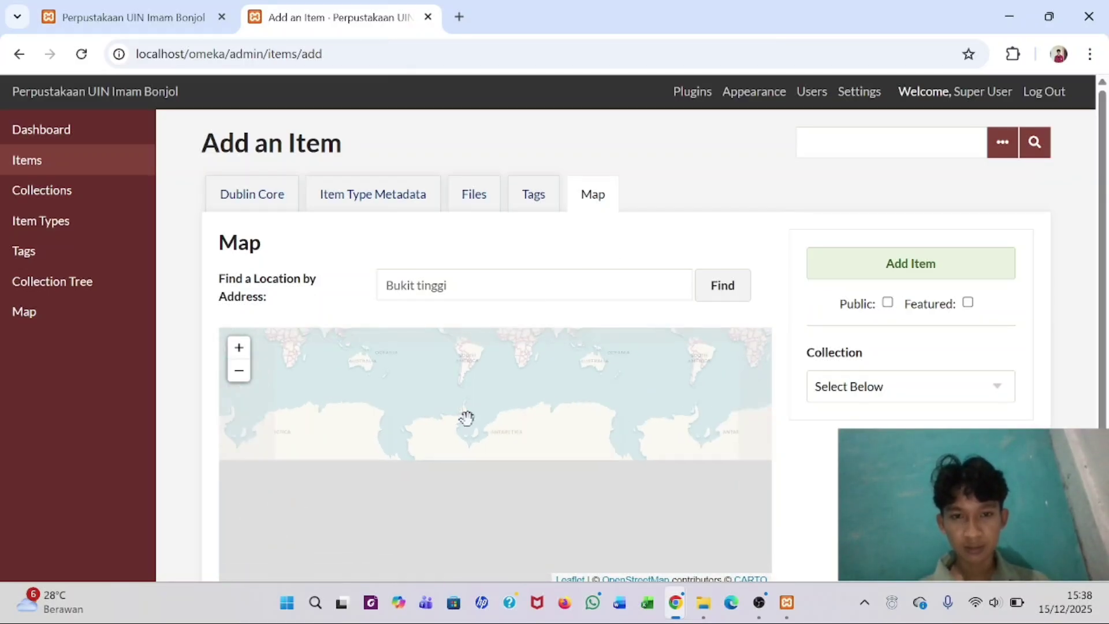
pyautogui.moveTo(465, 419); pyautogui.dragTo(477, 472)
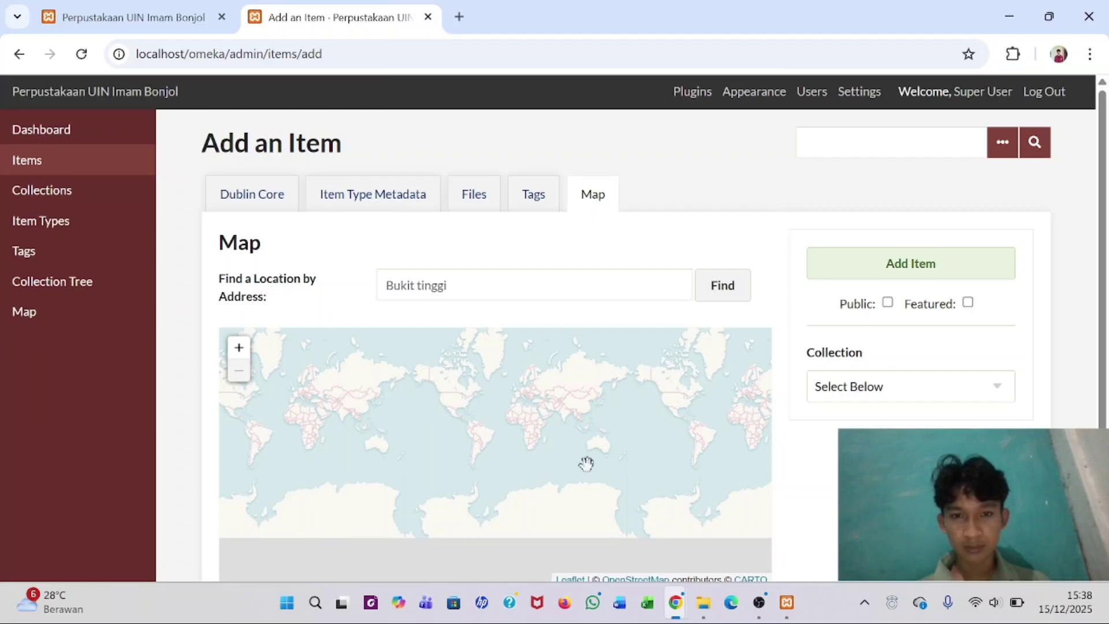
pyautogui.scroll(3, 586, 464)
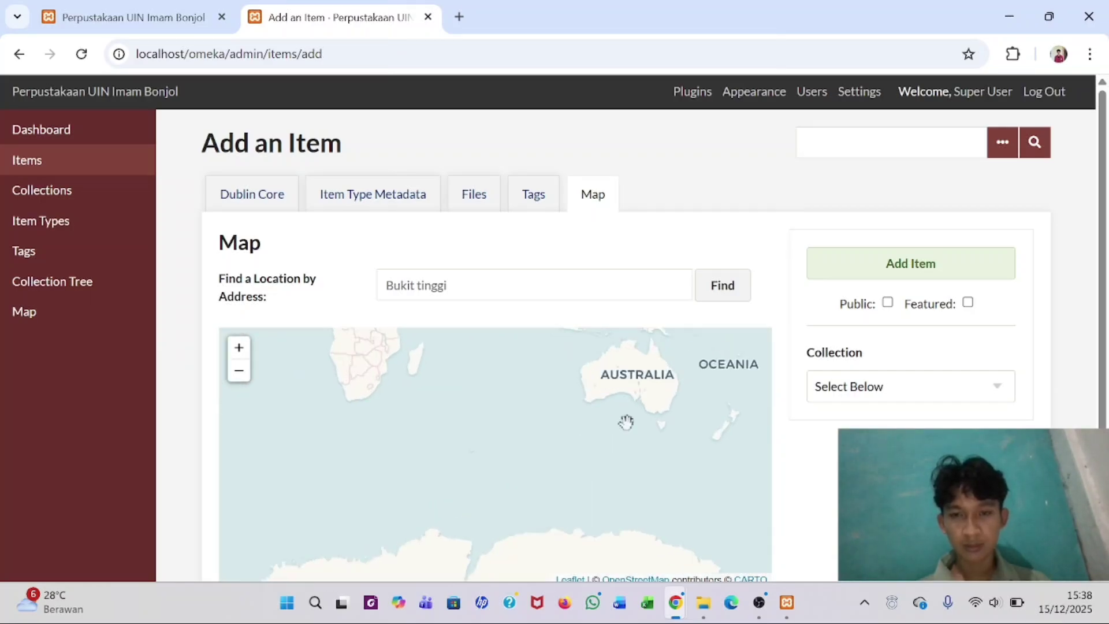
pyautogui.moveTo(627, 423); pyautogui.dragTo(335, 569)
pyautogui.scroll(1, 317, 488)
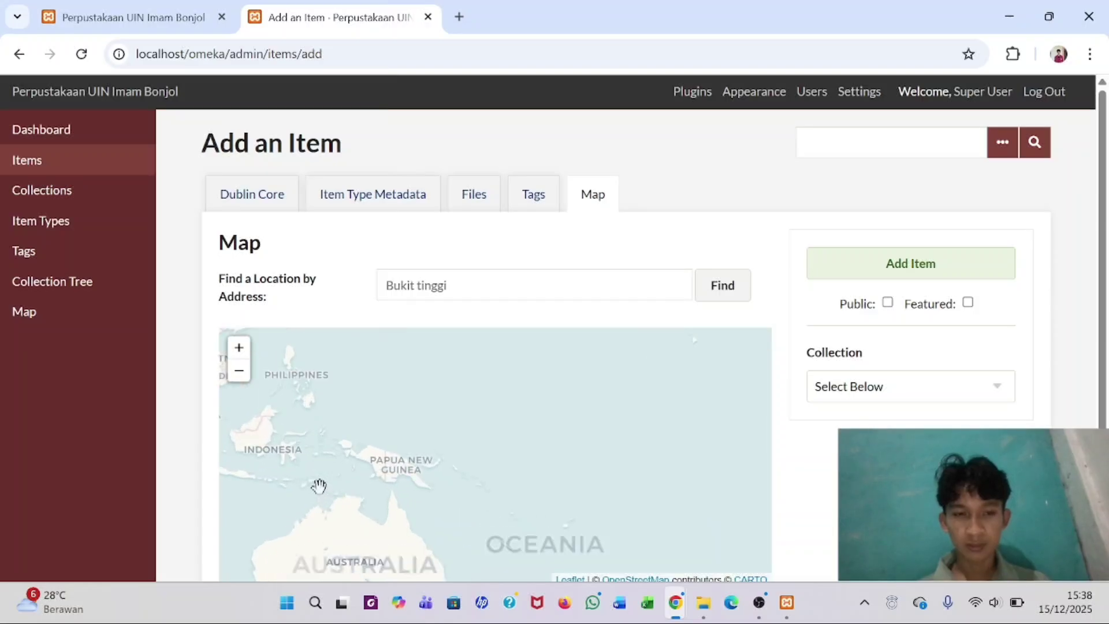
pyautogui.moveTo(276, 480); pyautogui.dragTo(463, 487)
pyautogui.scroll(2, 463, 488)
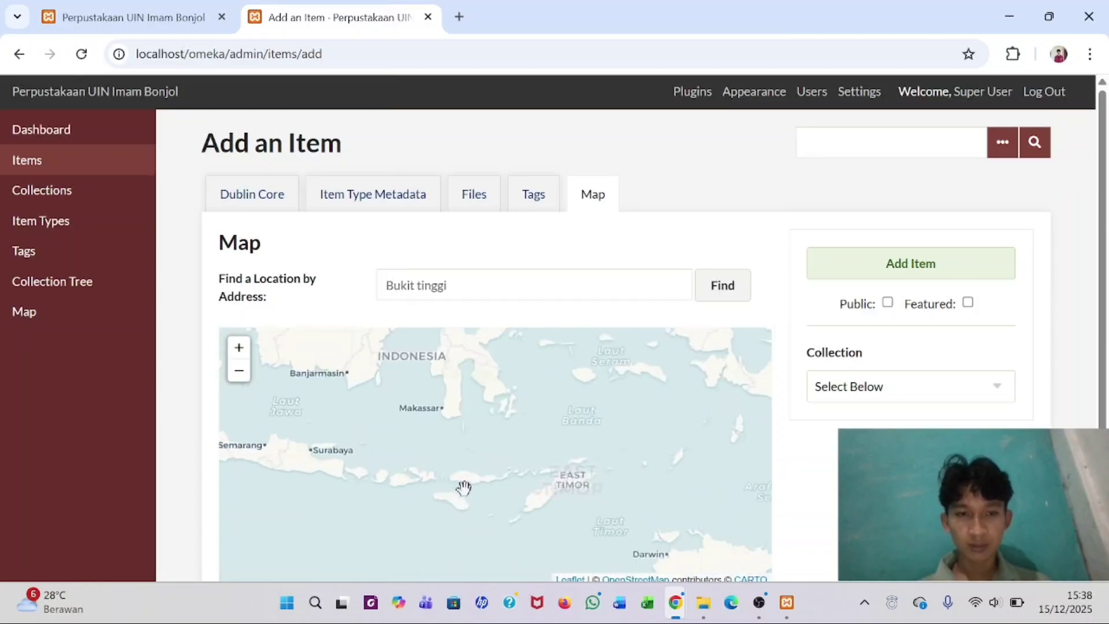
pyautogui.moveTo(298, 414); pyautogui.dragTo(565, 488)
pyautogui.scroll(1, 461, 462)
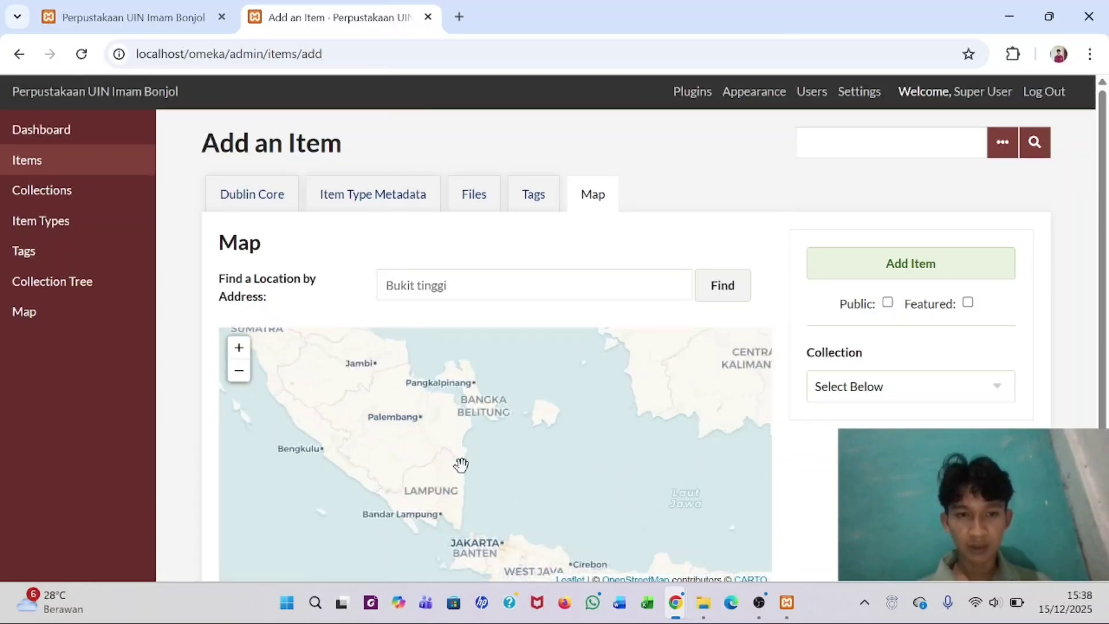
pyautogui.moveTo(319, 384); pyautogui.dragTo(495, 547)
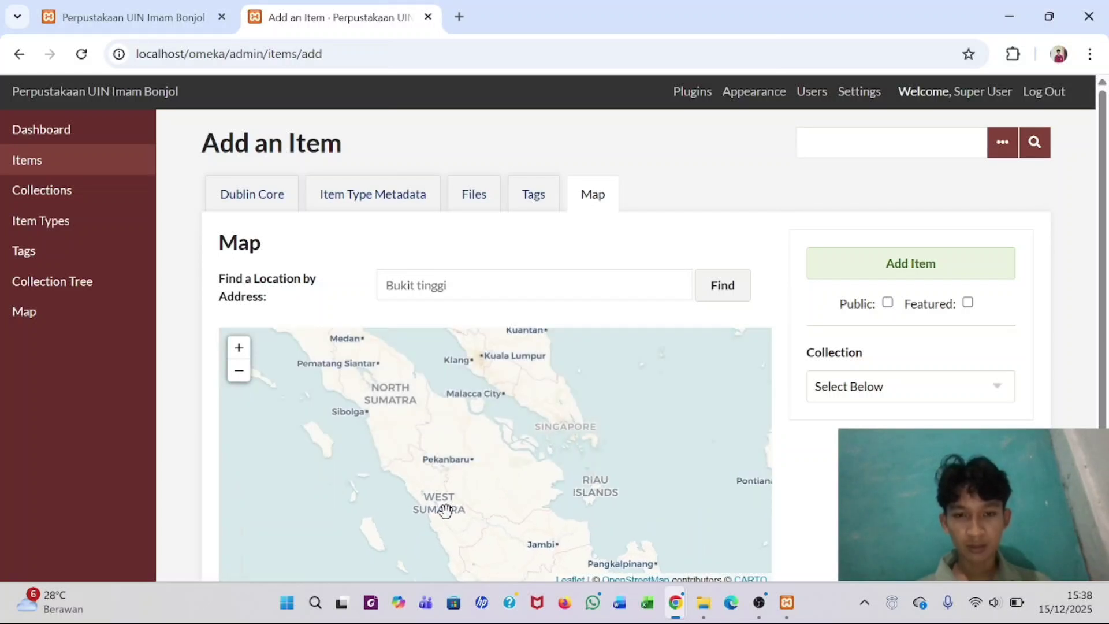
pyautogui.scroll(-1, 445, 511)
pyautogui.scroll(2, 424, 480)
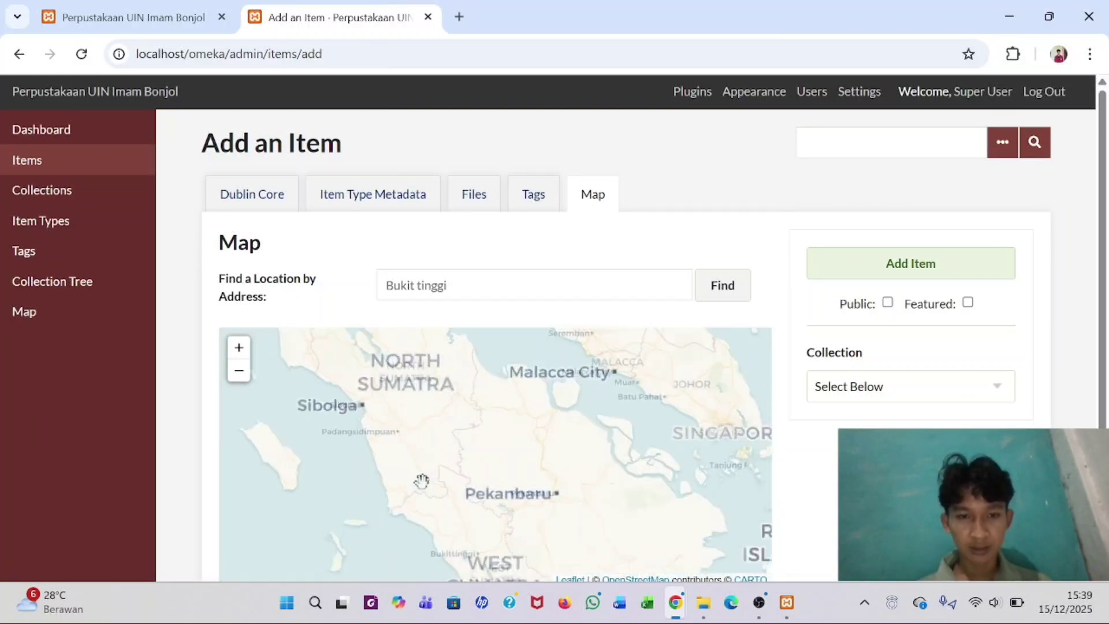
pyautogui.moveTo(434, 520); pyautogui.dragTo(330, 372)
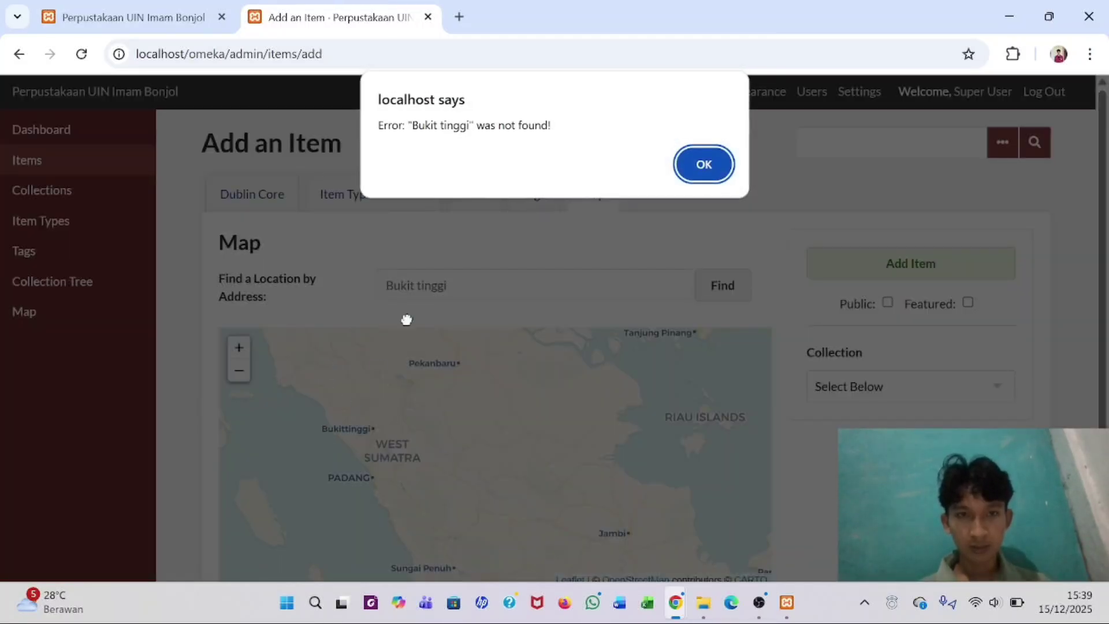
# - Dismiss the not-found alert and zoom the map in, centred on Bukittinggi
pyautogui.click(701, 164)
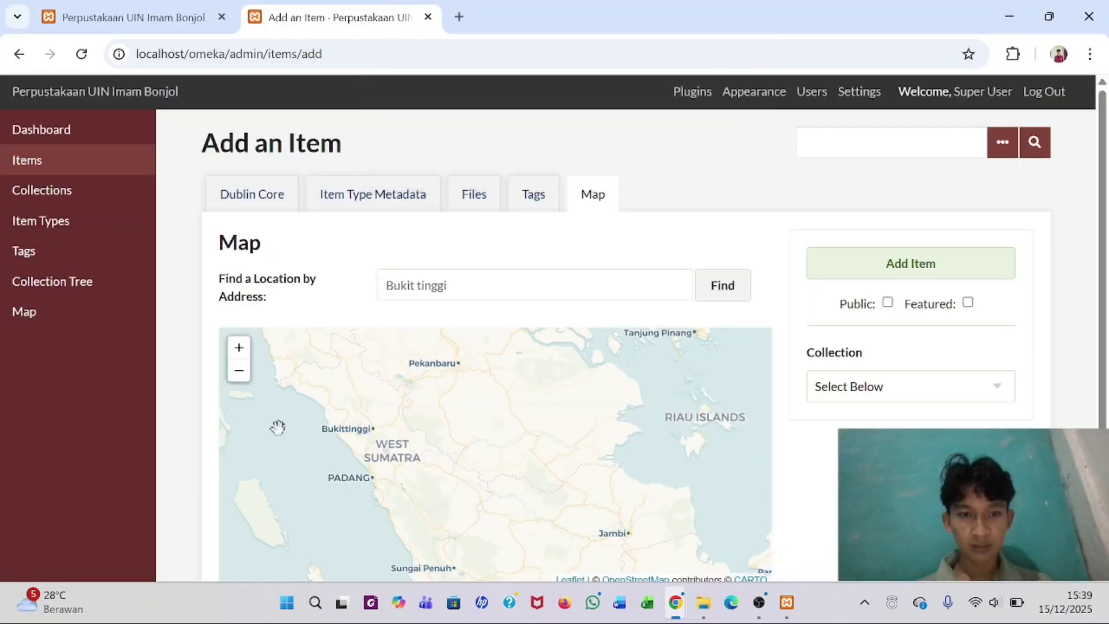
pyautogui.scroll(5, 328, 421)
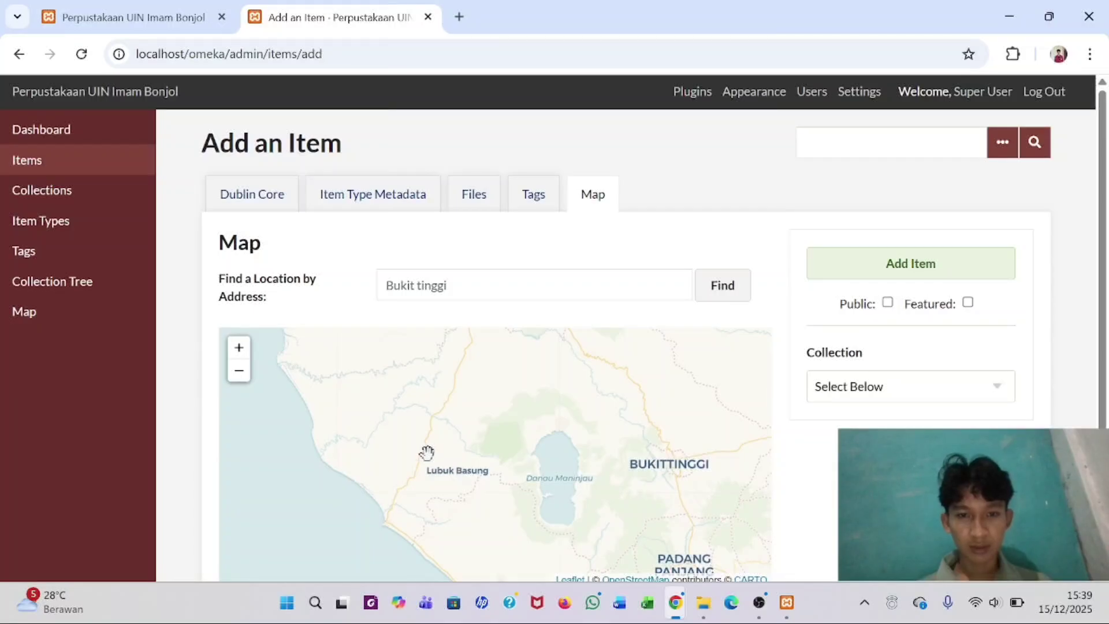
pyautogui.scroll(2, 426, 452)
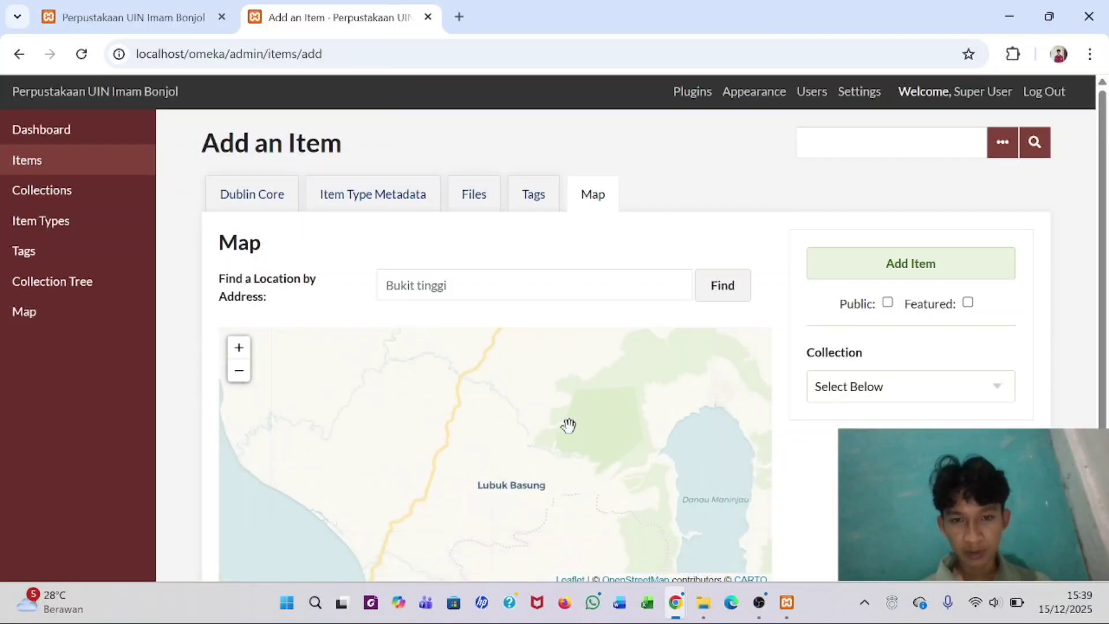
pyautogui.scroll(-2, 569, 426)
pyautogui.rightClick(570, 426)
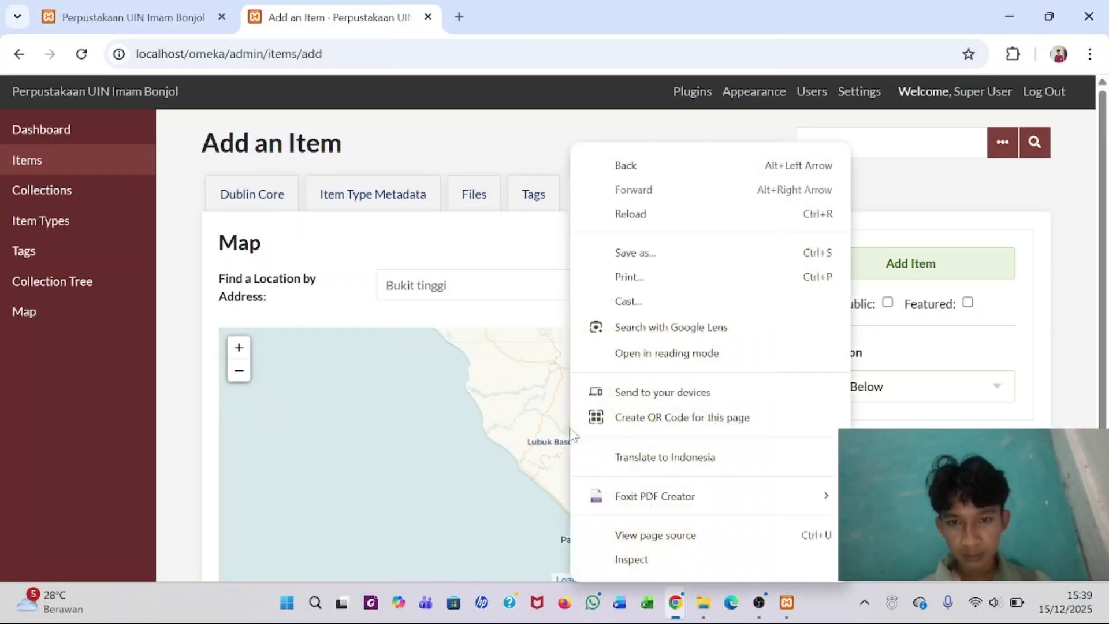
pyautogui.click(536, 397)
pyautogui.scroll(1, 653, 425)
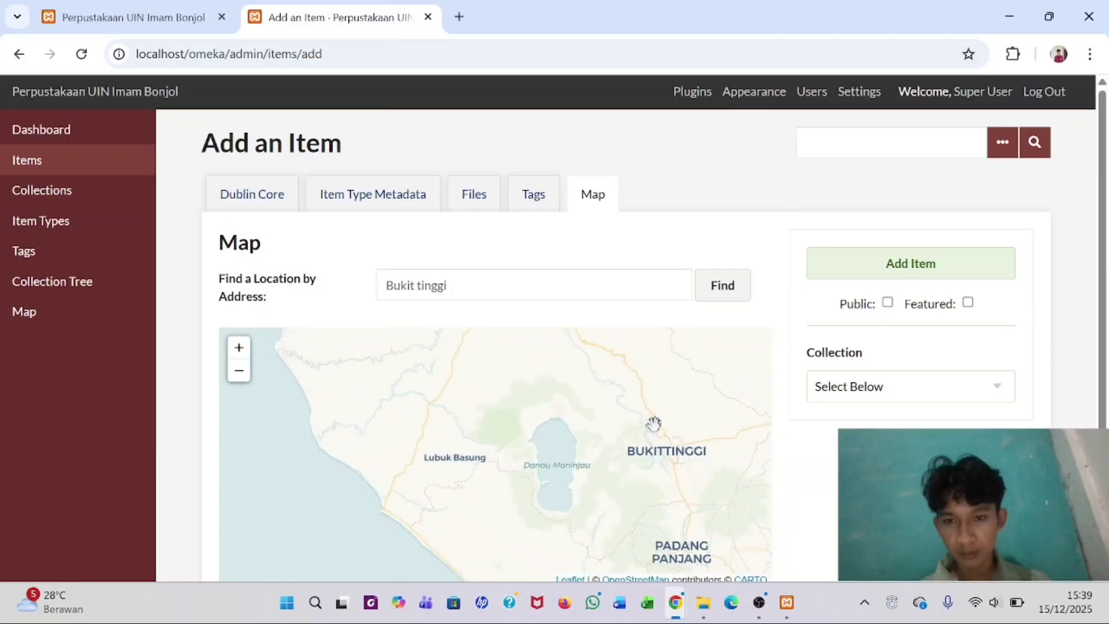
pyautogui.doubleClick(664, 449)
pyautogui.moveTo(482, 448); pyautogui.dragTo(554, 448)
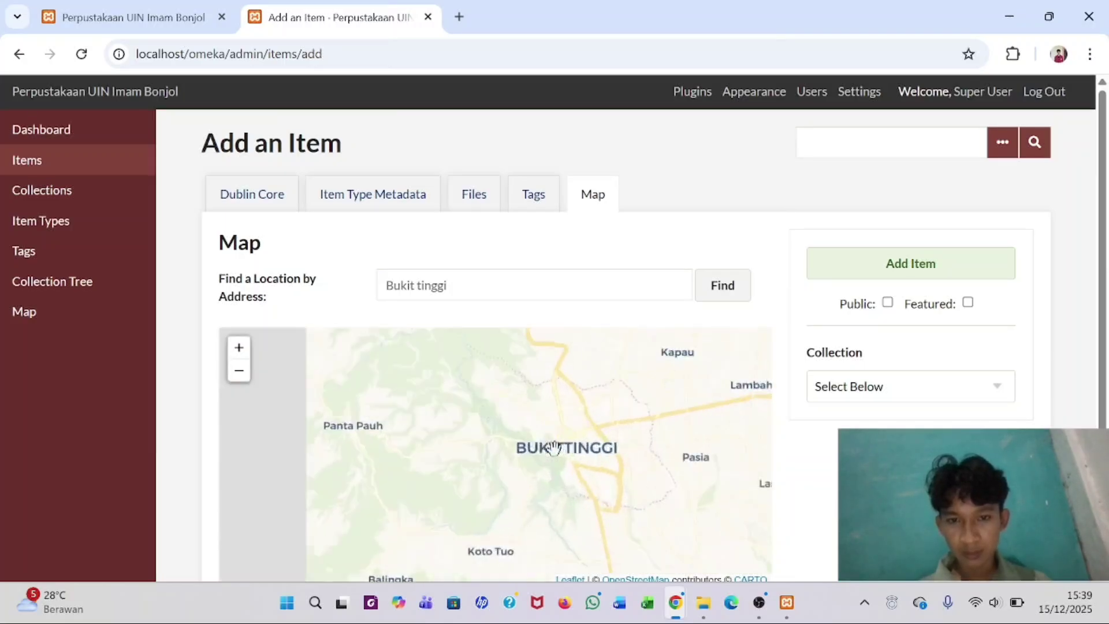
pyautogui.scroll(1, 553, 448)
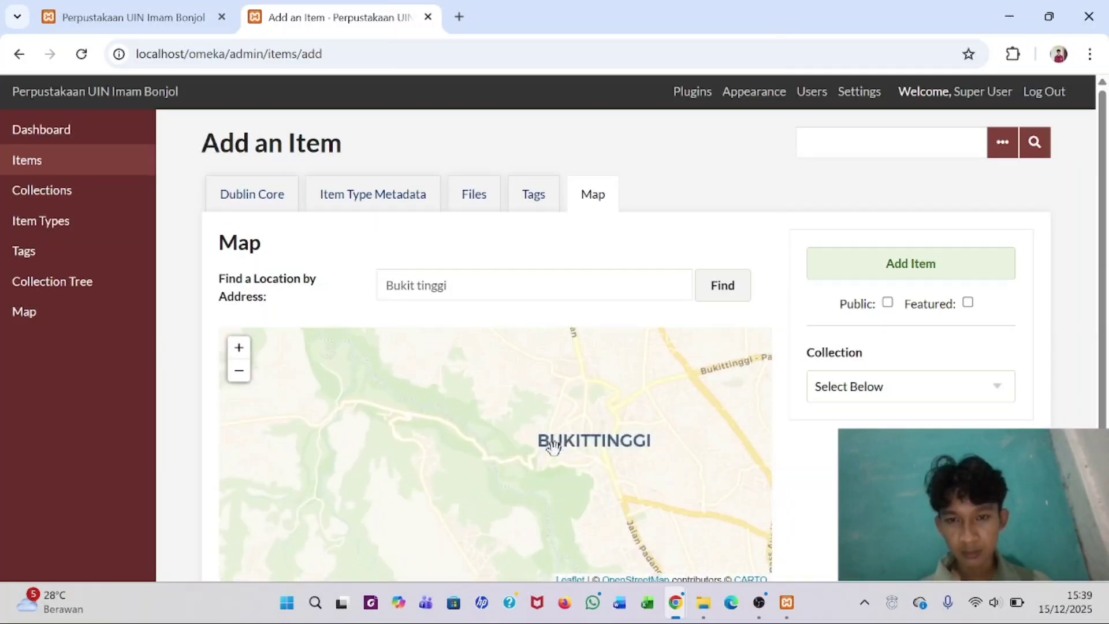
pyautogui.scroll(2, 554, 448)
pyautogui.scroll(-2, 554, 447)
pyautogui.scroll(-1, 554, 447)
# - Enter bukittinggi as the address and search to place the map marker
pyautogui.press('Return')
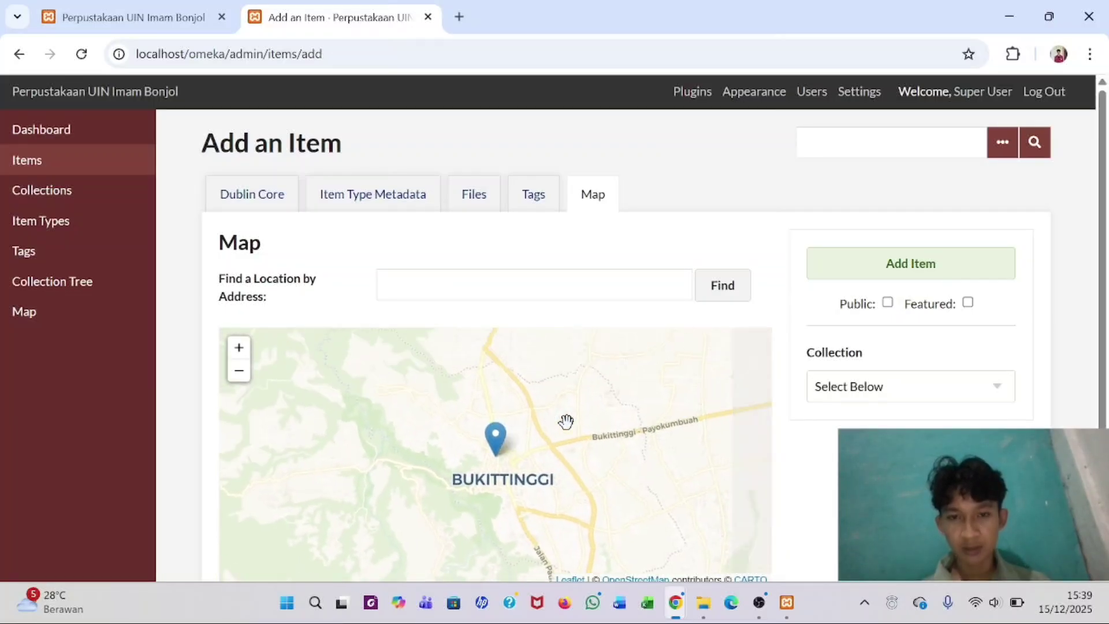
pyautogui.scroll(-2, 566, 422)
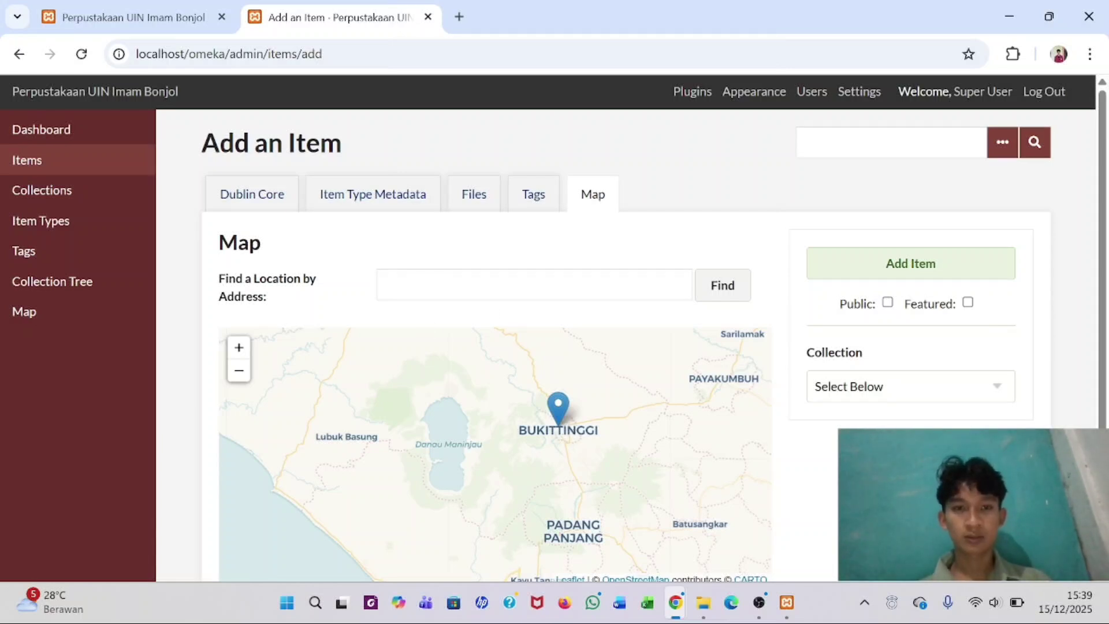
pyautogui.click(509, 285)
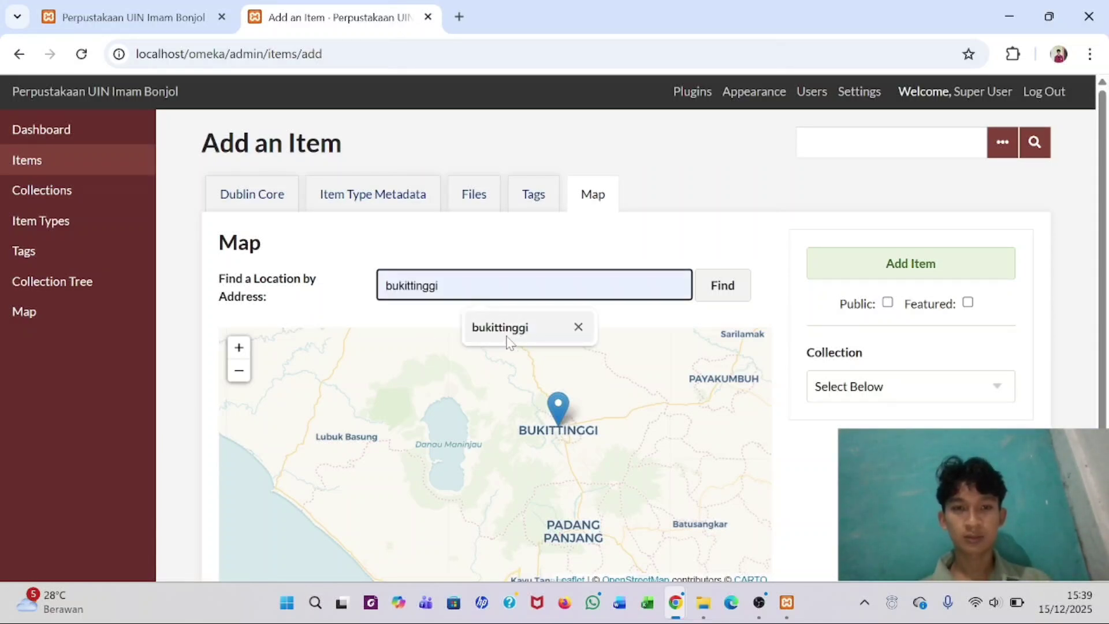
pyautogui.write('bu')
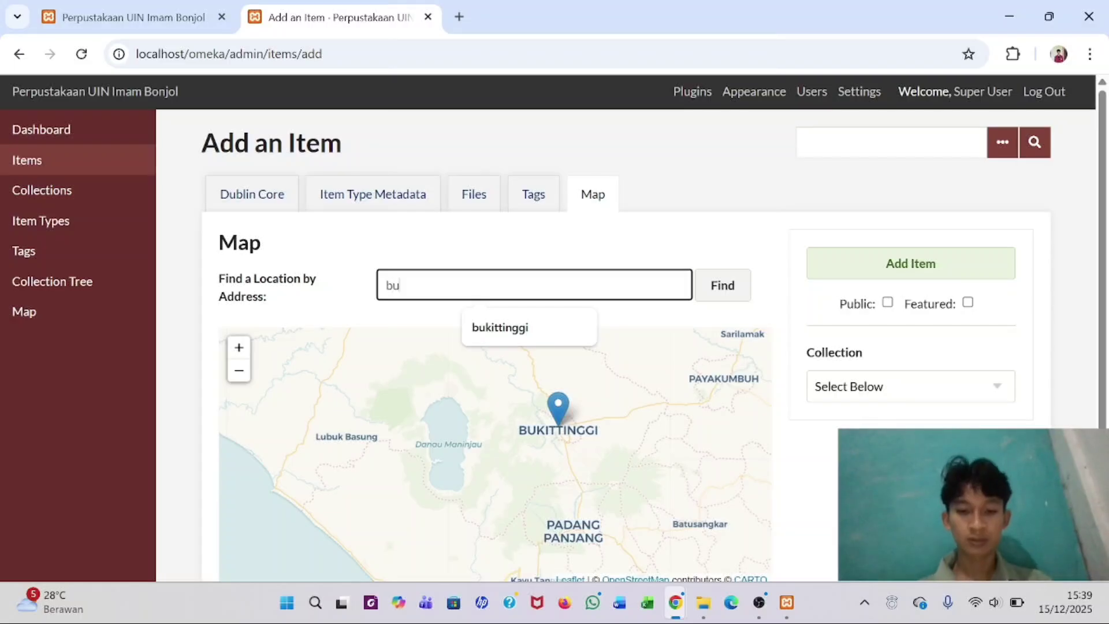
pyautogui.write('kittinggi')
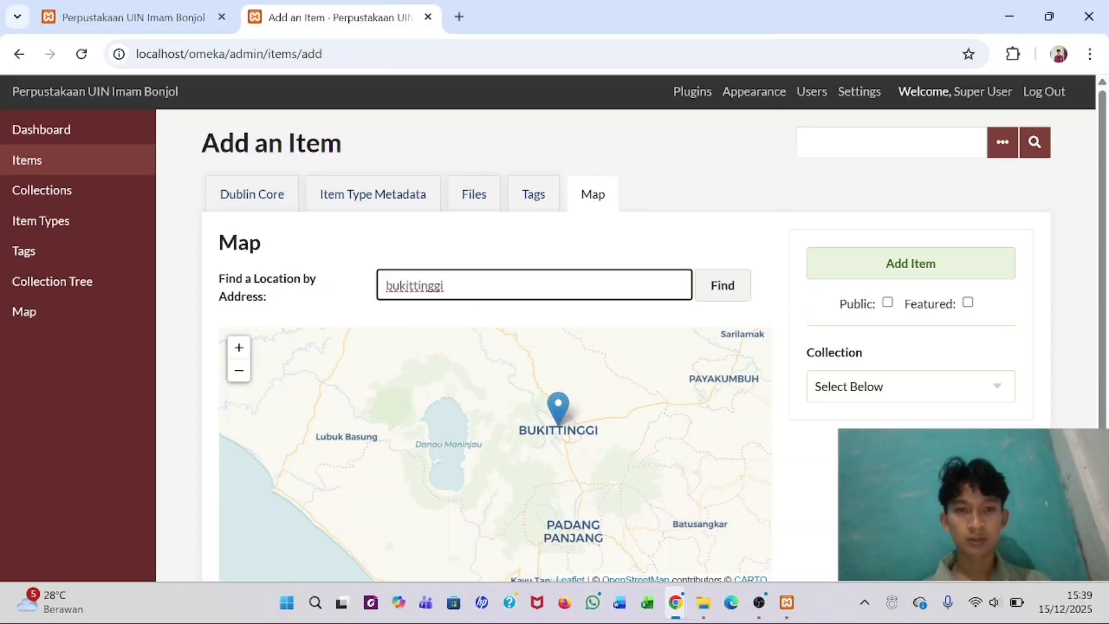
pyautogui.click(723, 287)
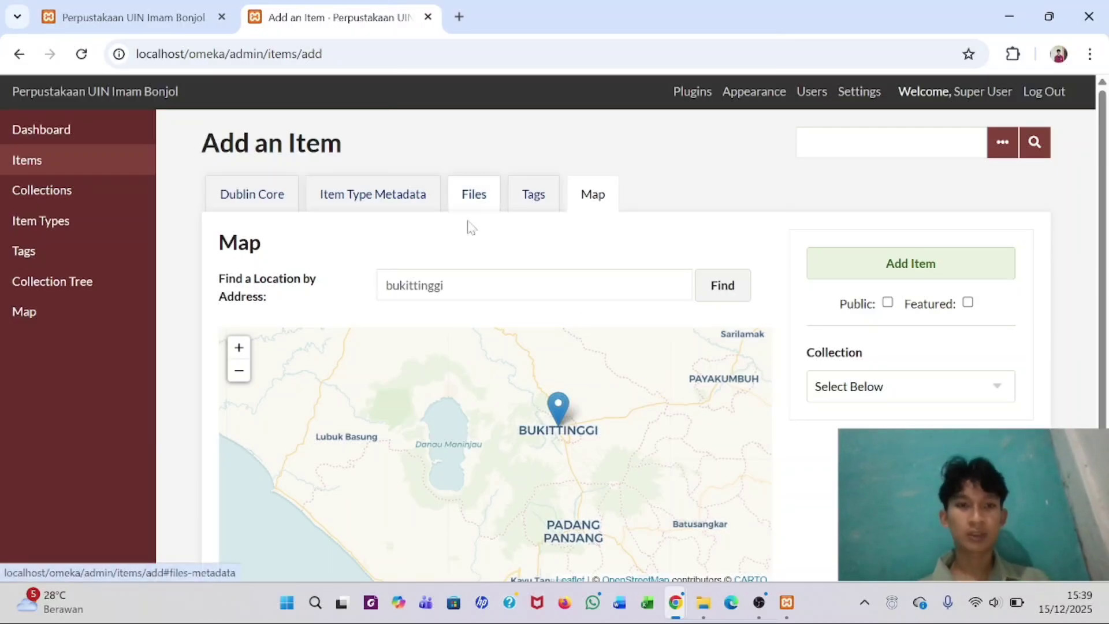
# - Choose Jam Gadang from D: > Bahan Latihan Penggunaan Omeka Classic > File Item Digital > Photo
pyautogui.click(471, 195)
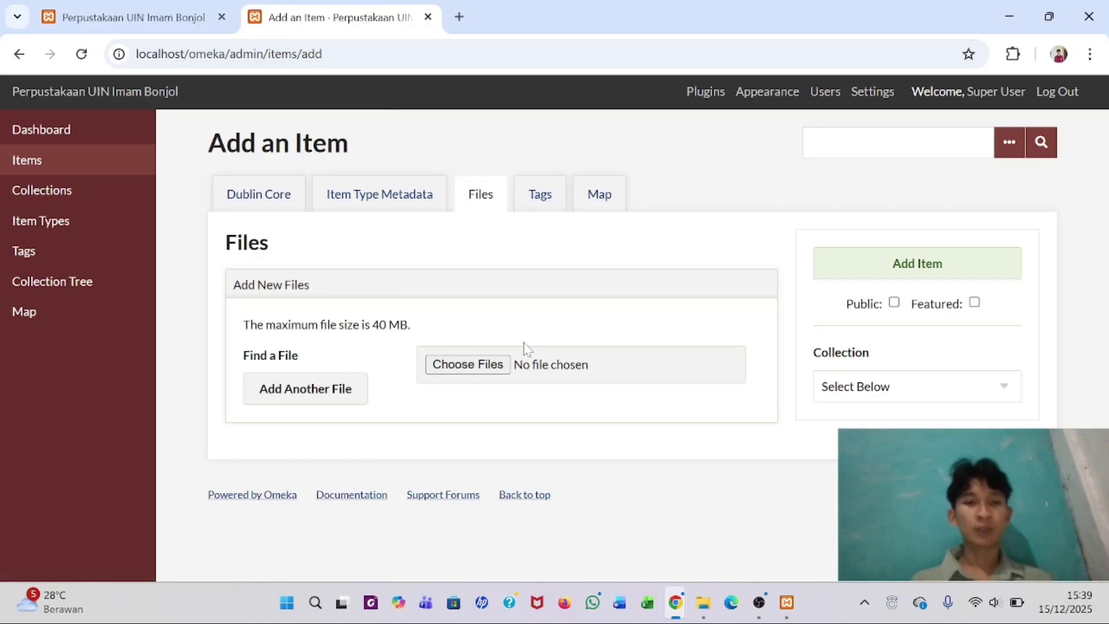
pyautogui.click(481, 364)
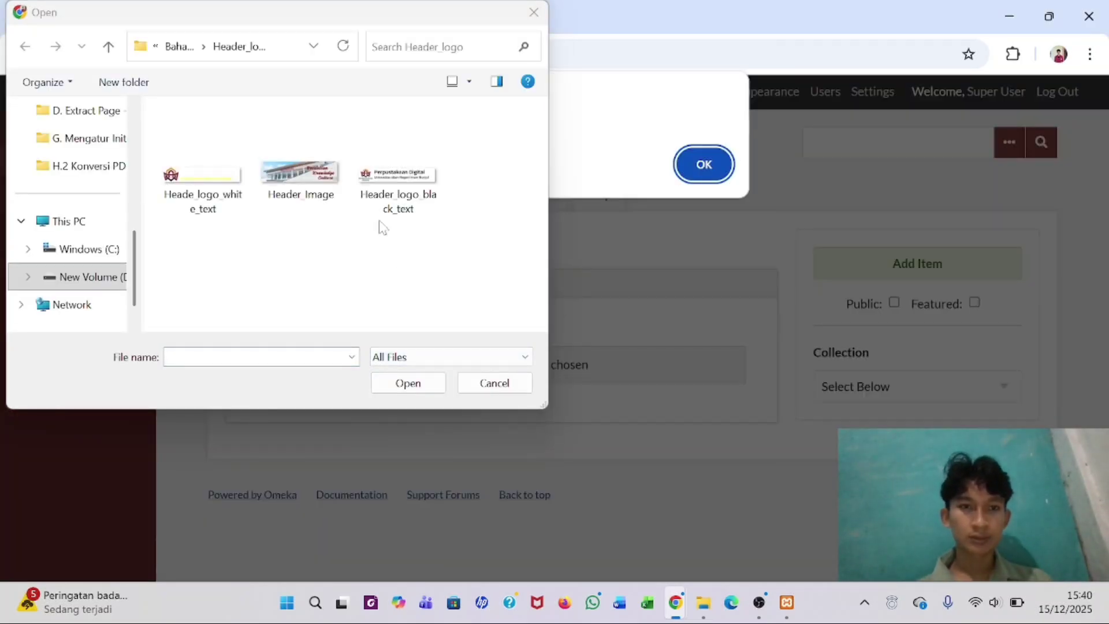
pyautogui.click(72, 285)
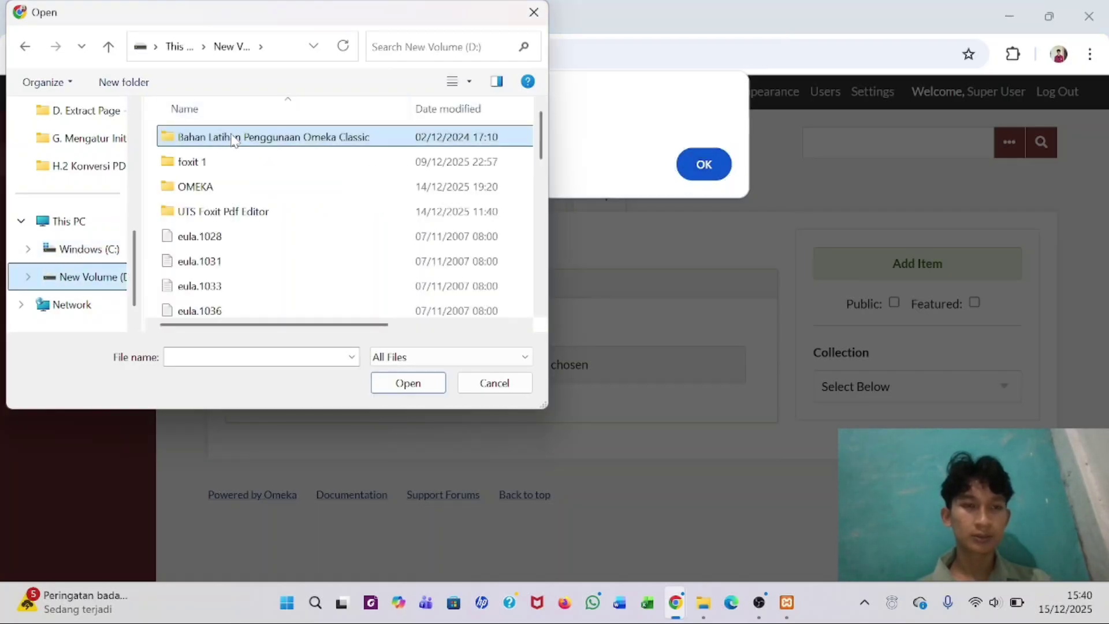
pyautogui.doubleClick(233, 141)
pyautogui.doubleClick(231, 142)
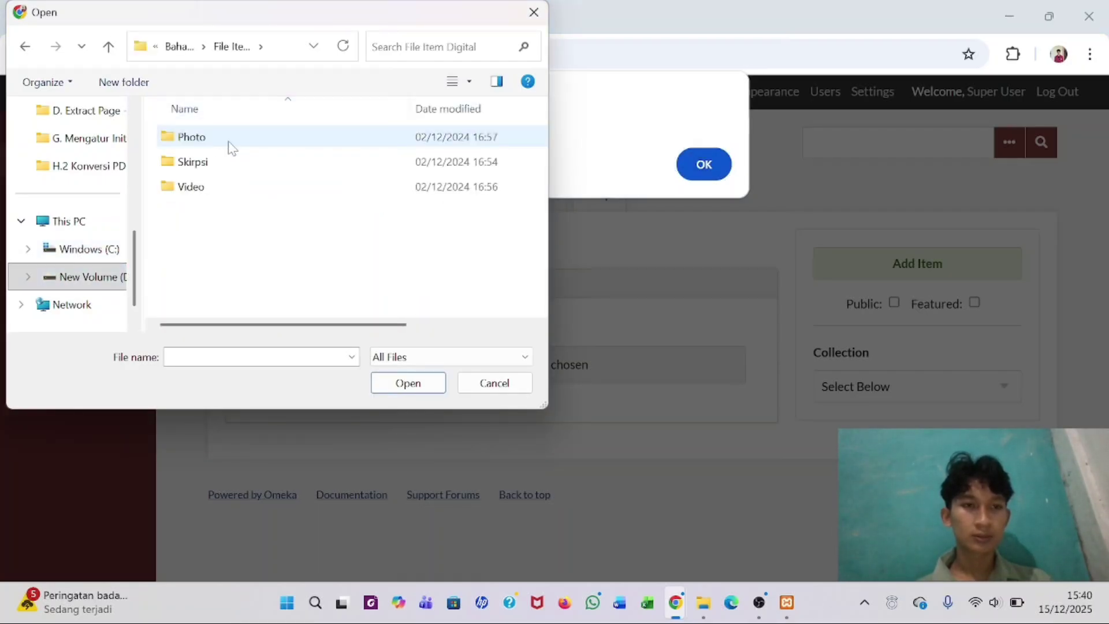
pyautogui.click(226, 136)
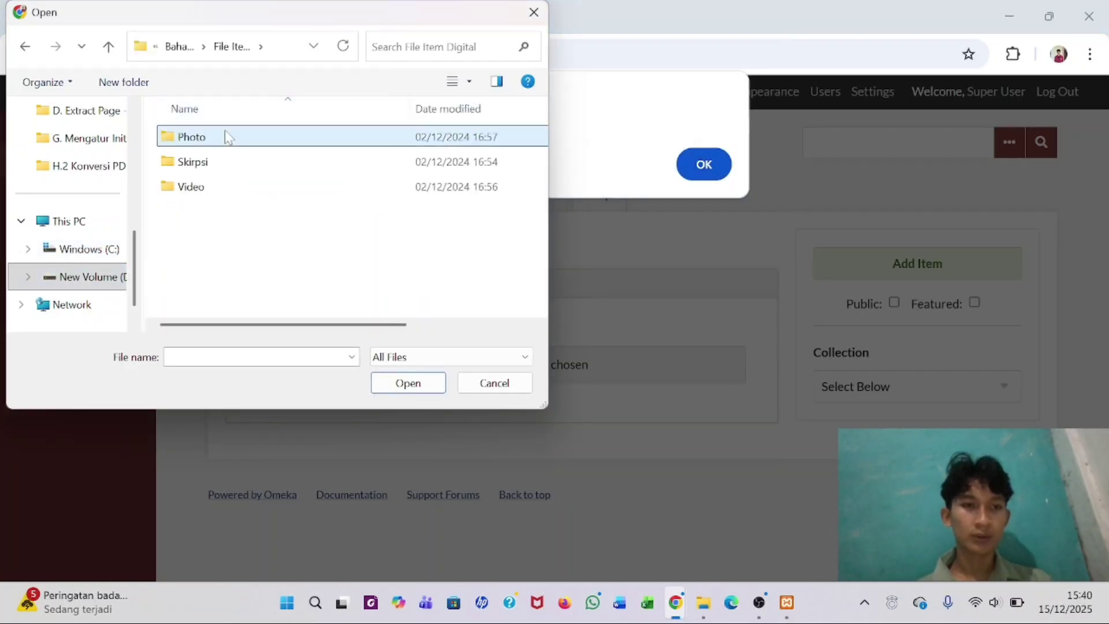
pyautogui.click(397, 383)
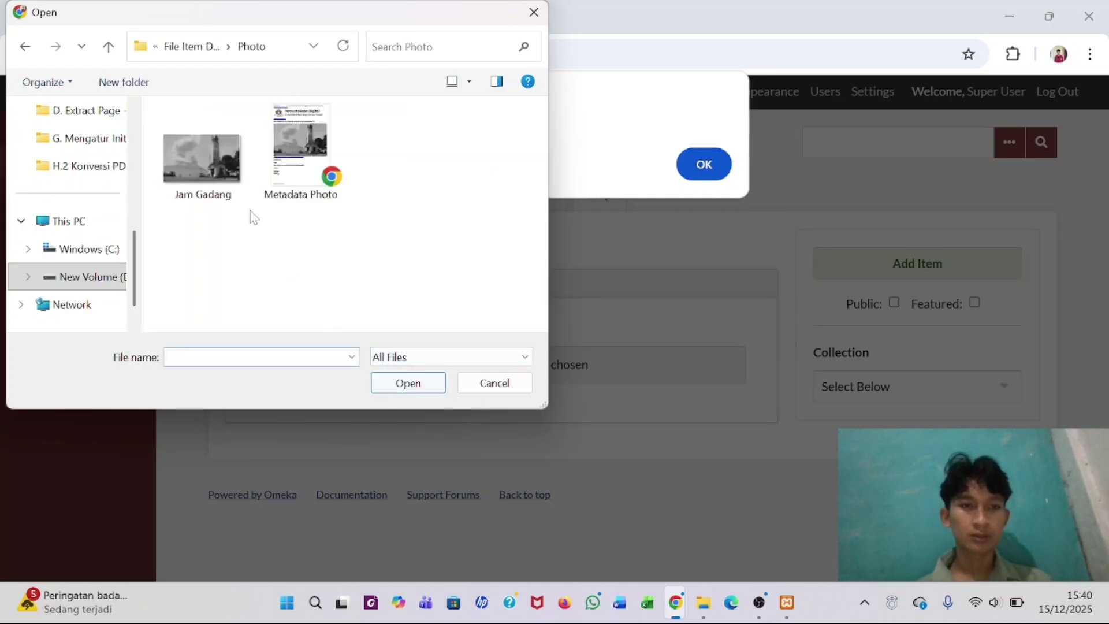
pyautogui.click(215, 184)
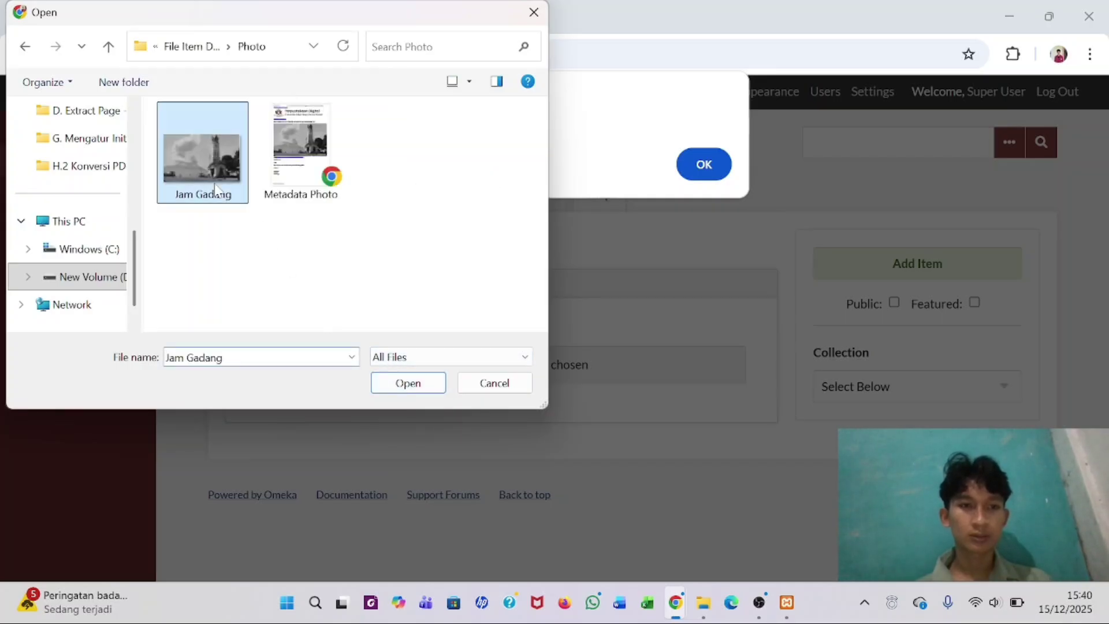
pyautogui.click(410, 384)
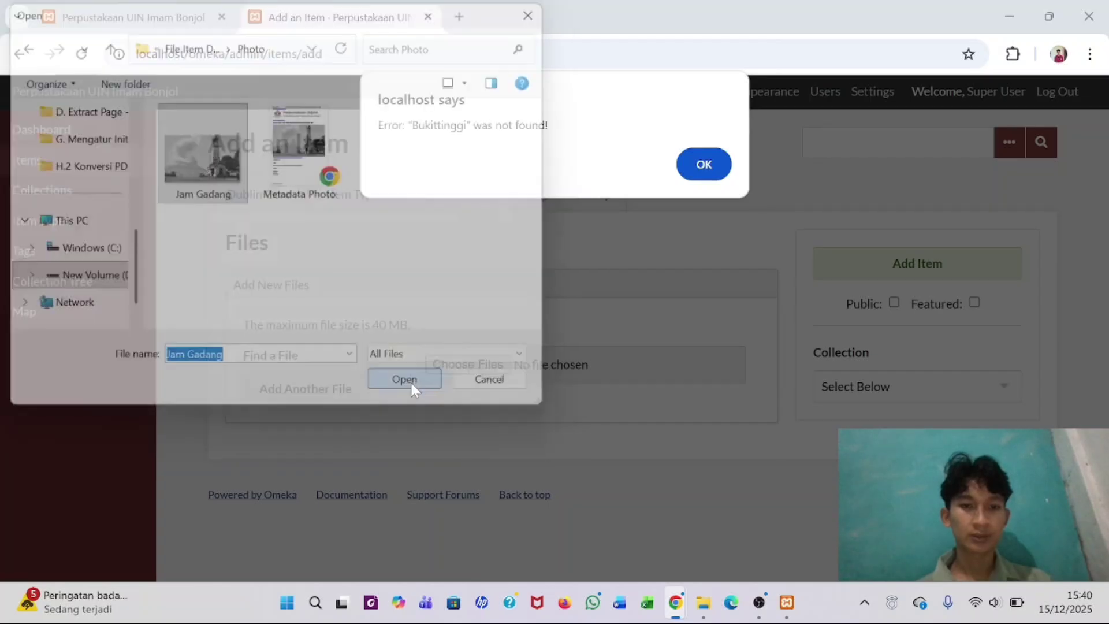
# - Dismiss the location alert, put the item in the Arsip UIN Imam Bonjol collection and mark it Public
pyautogui.click(693, 159)
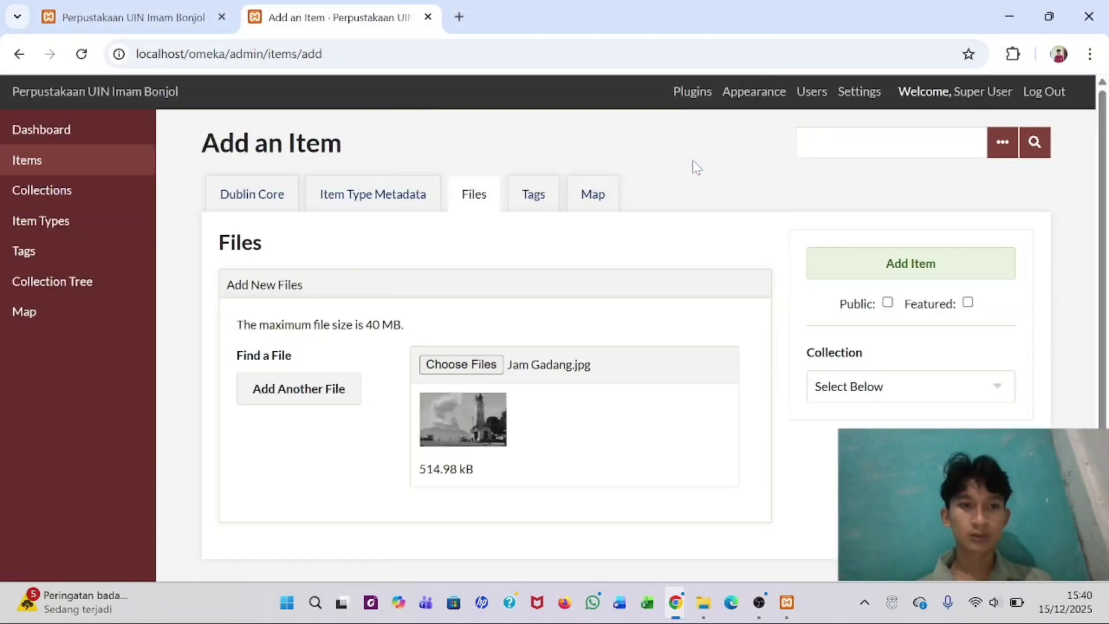
pyautogui.scroll(-1, 592, 330)
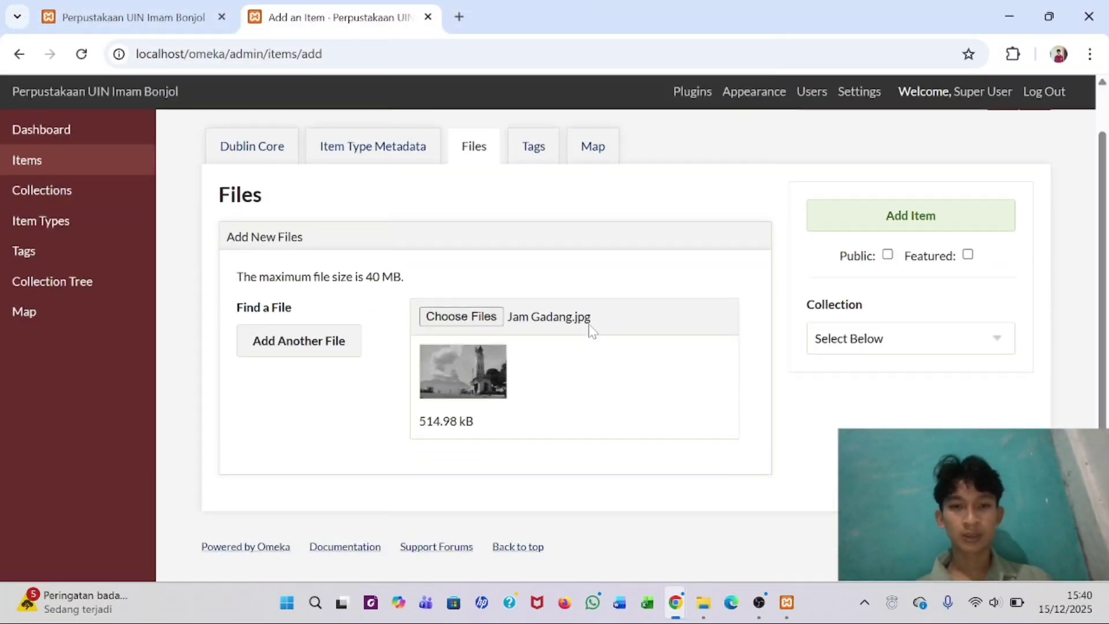
pyautogui.scroll(1, 592, 330)
pyautogui.scroll(-1, 592, 330)
pyautogui.scroll(1, 592, 330)
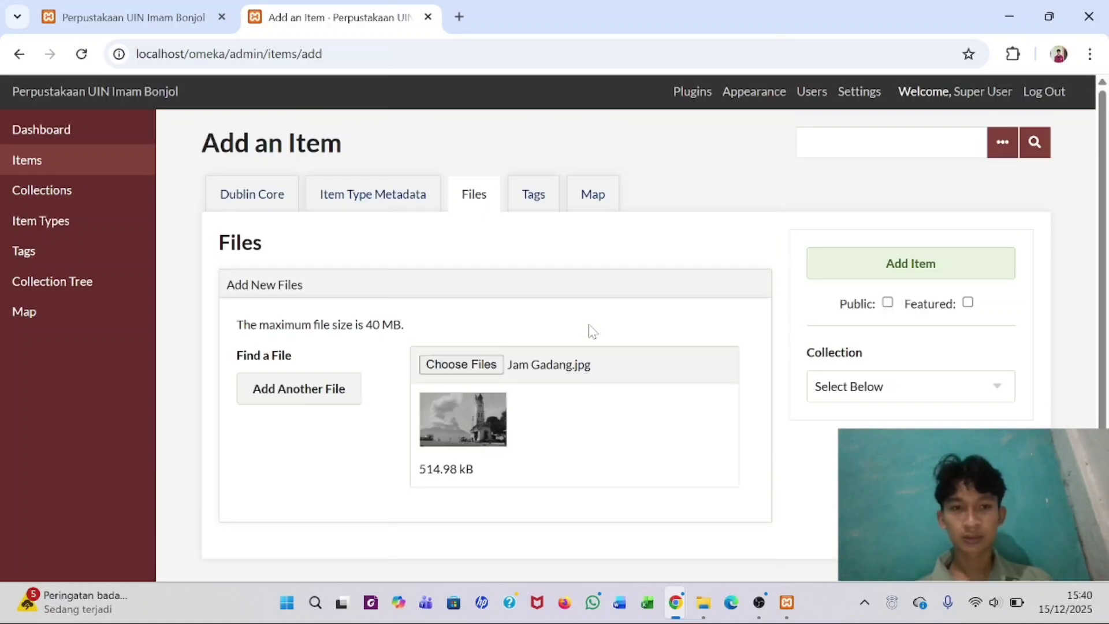
pyautogui.scroll(-1, 593, 330)
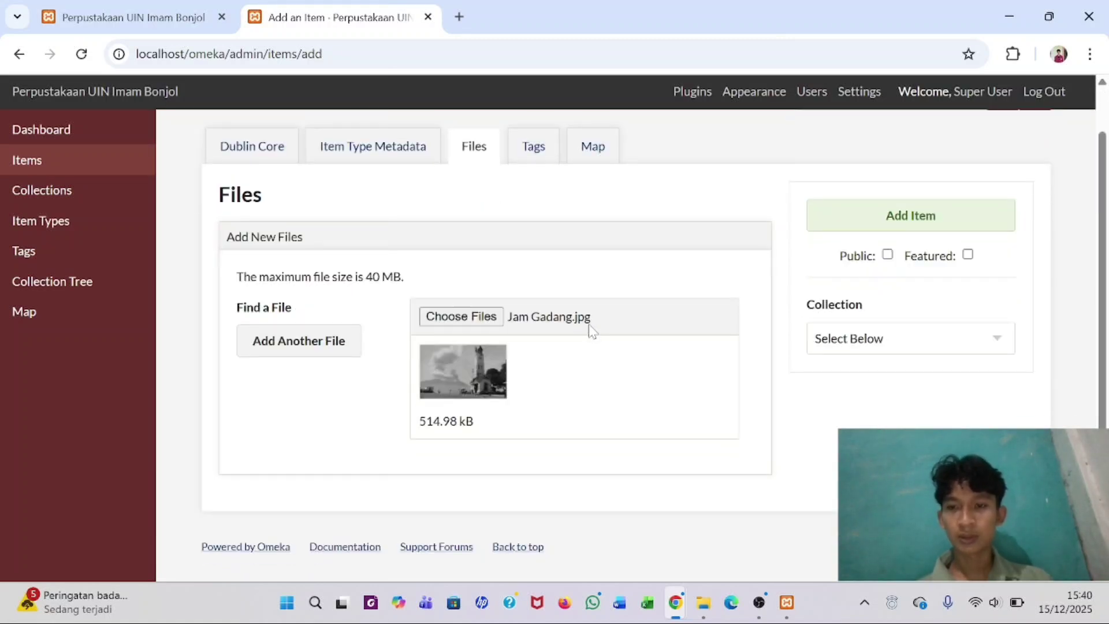
pyautogui.click(923, 344)
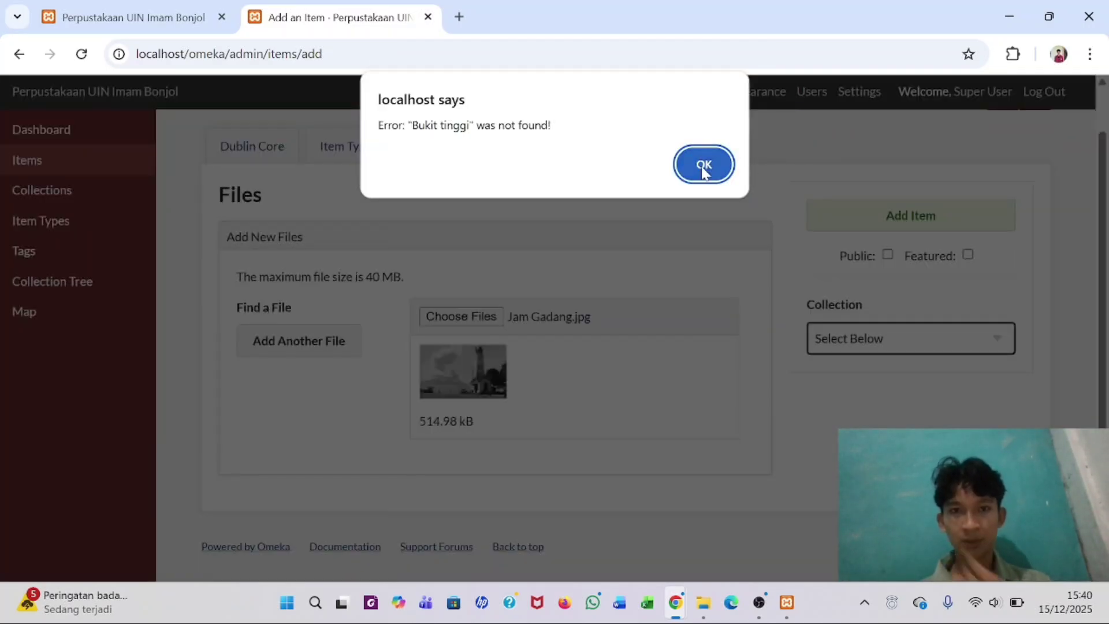
pyautogui.click(704, 166)
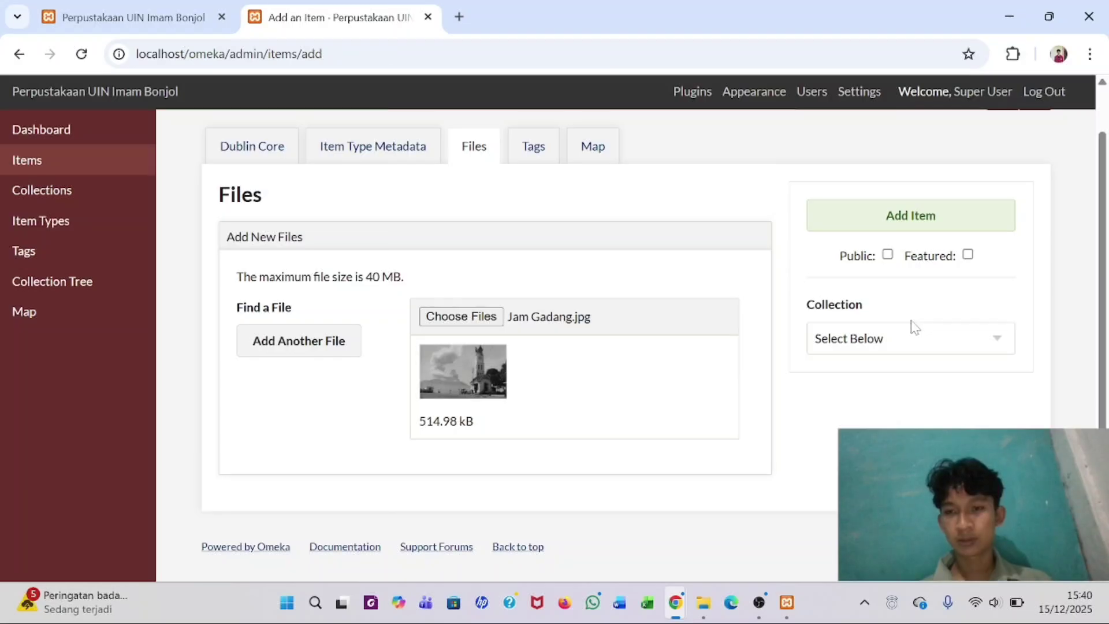
pyautogui.click(948, 341)
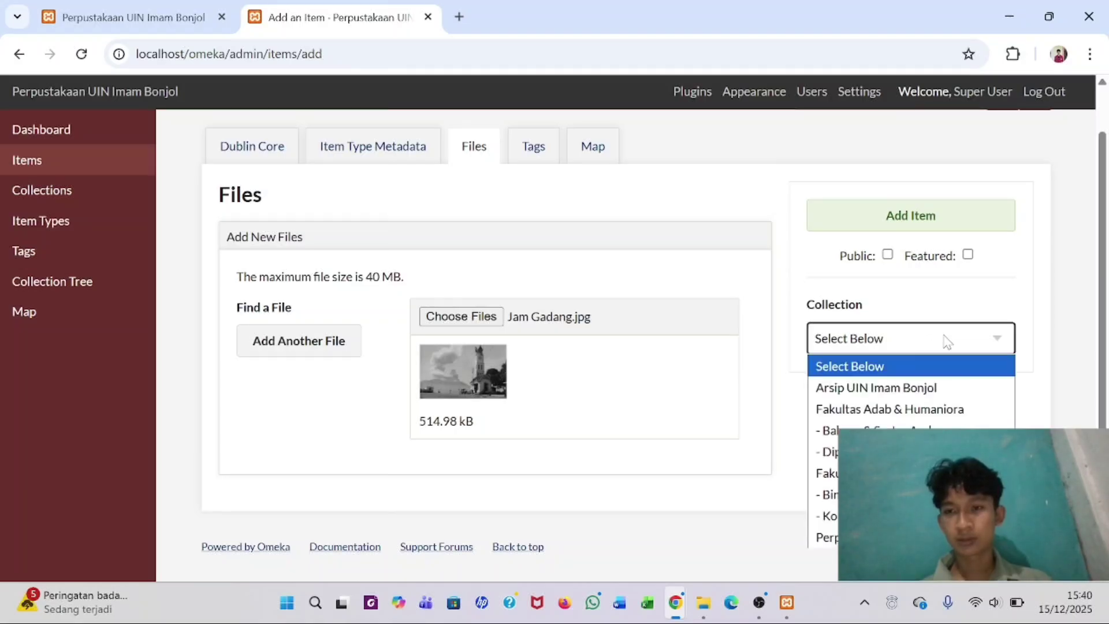
pyautogui.click(876, 389)
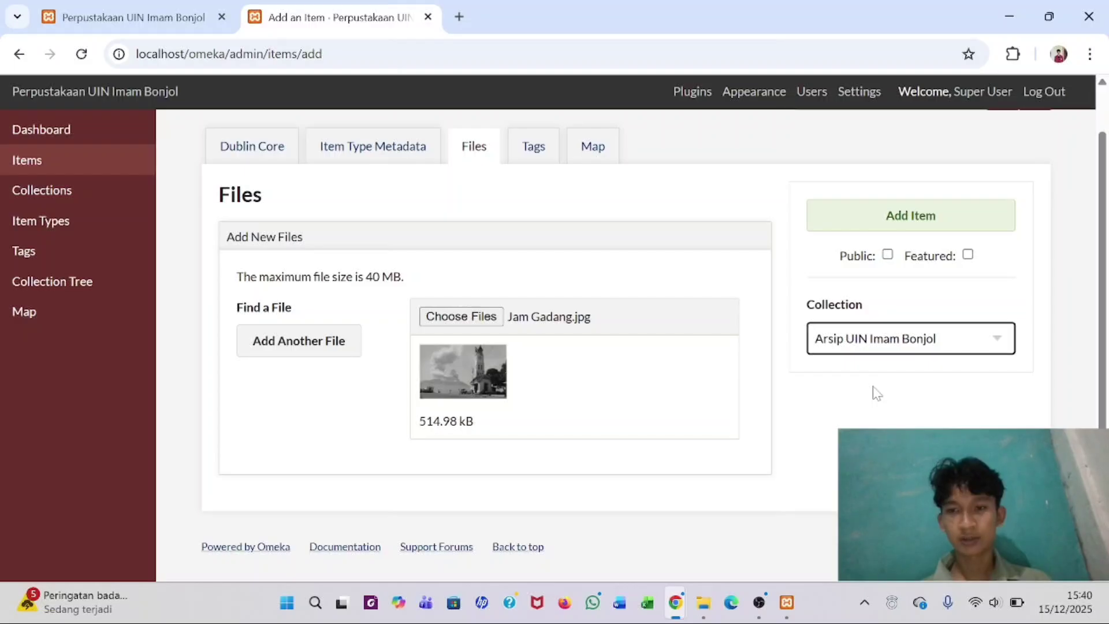
pyautogui.click(888, 256)
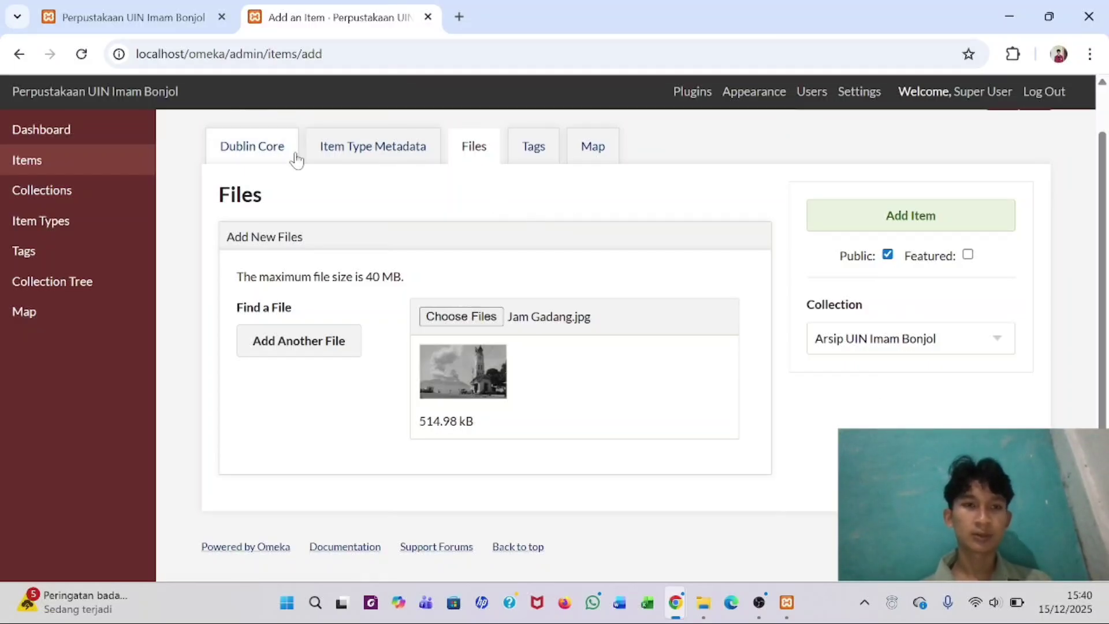
# - In Item Type Metadata, choose Still Image as the item type and dismiss the location alert
pyautogui.click(263, 151)
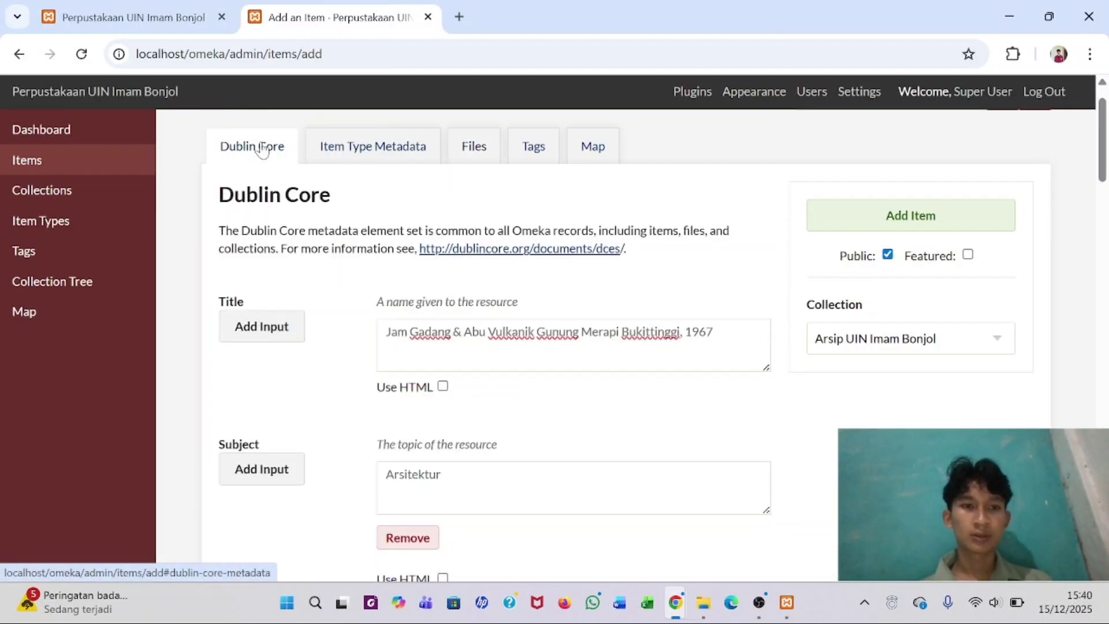
pyautogui.click(330, 146)
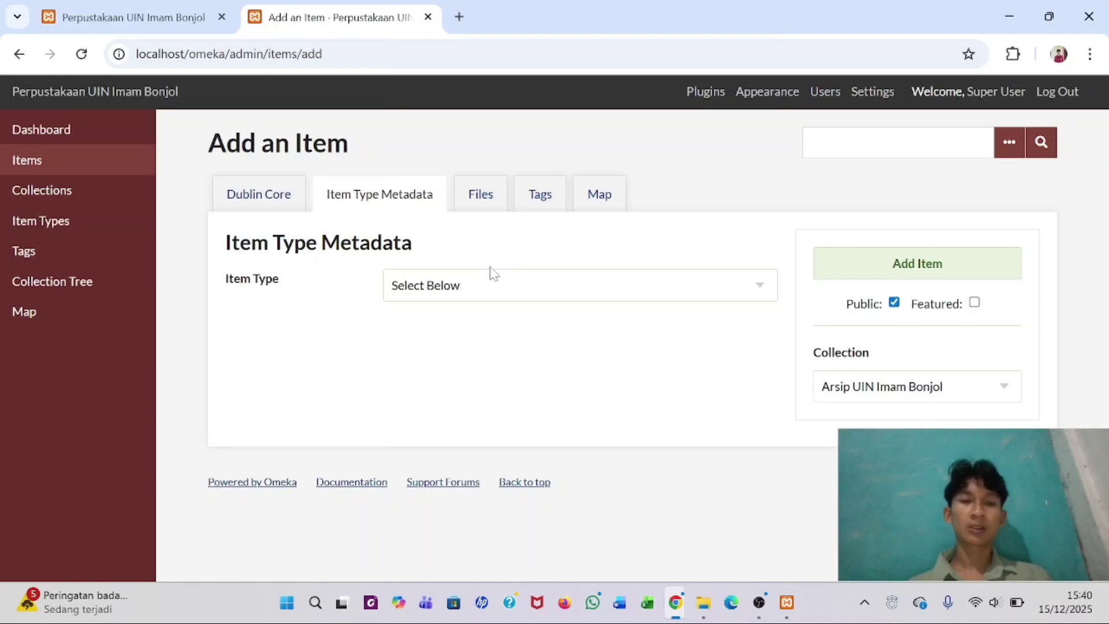
pyautogui.click(516, 288)
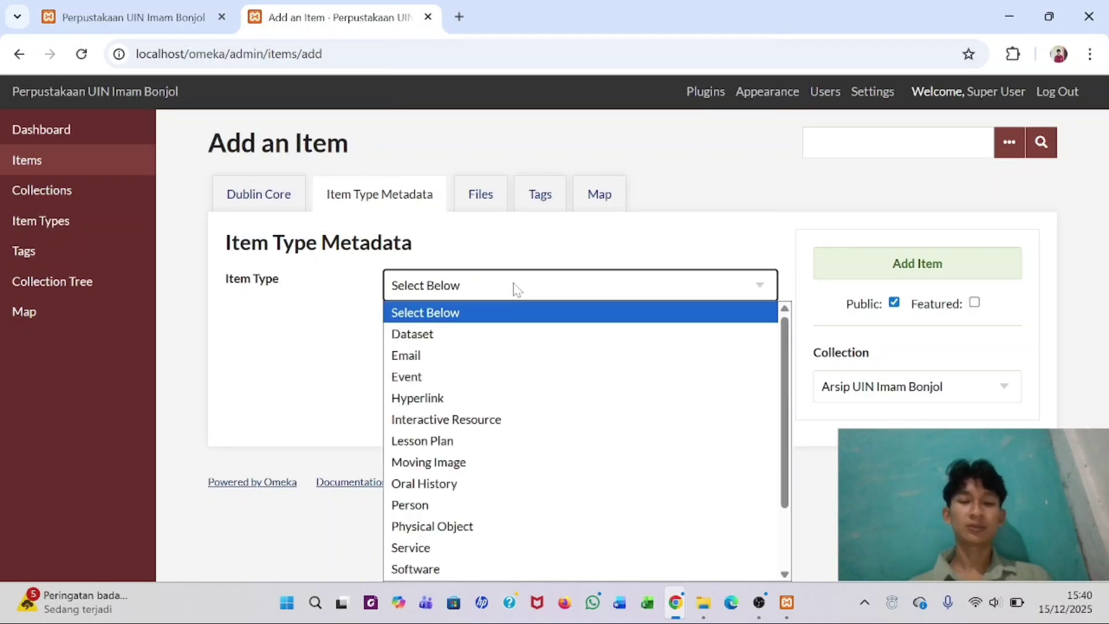
pyautogui.scroll(-2, 499, 399)
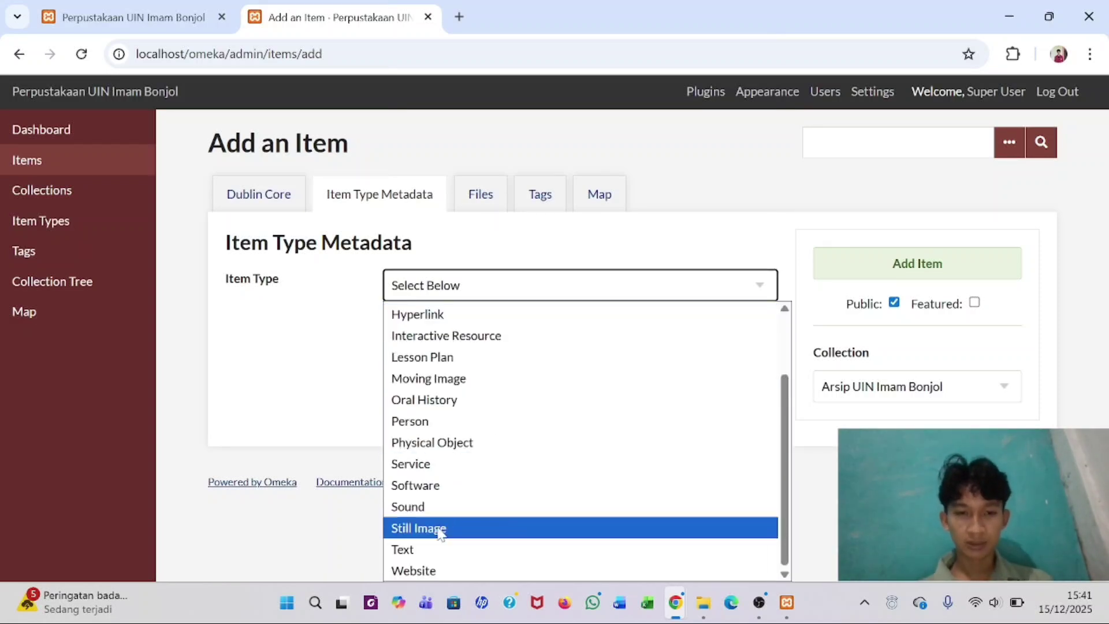
pyautogui.click(439, 529)
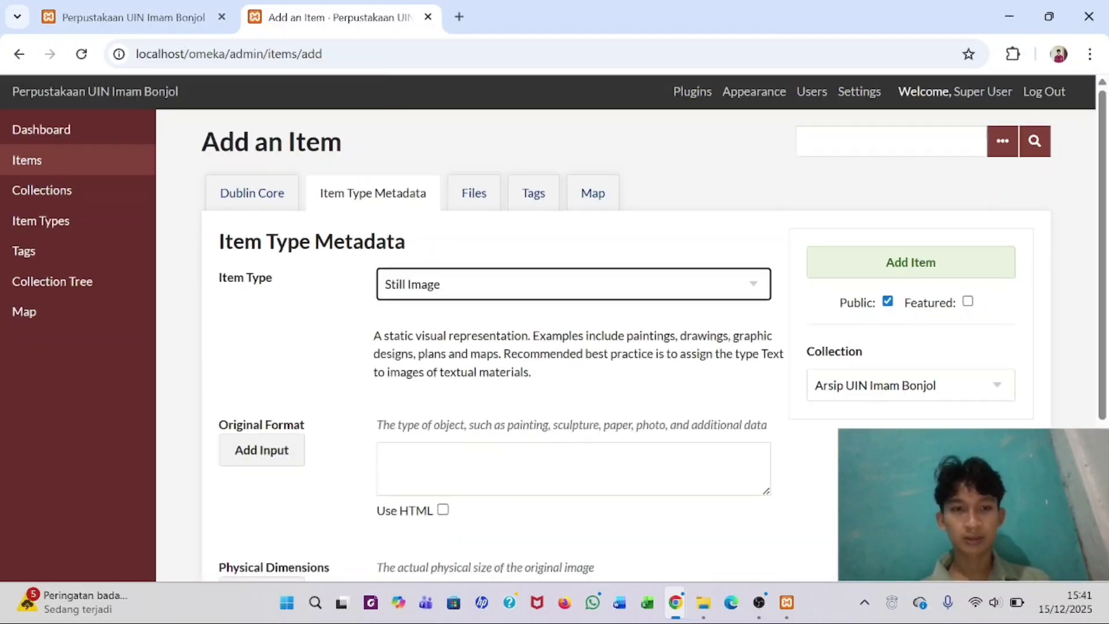
pyautogui.scroll(-2, 570, 375)
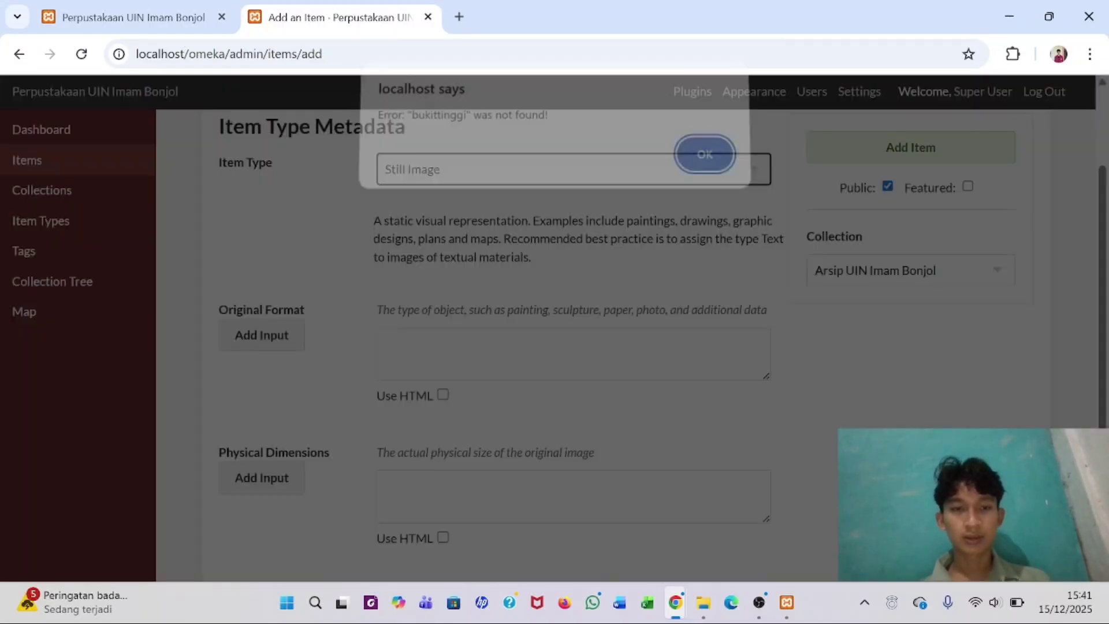
pyautogui.click(699, 167)
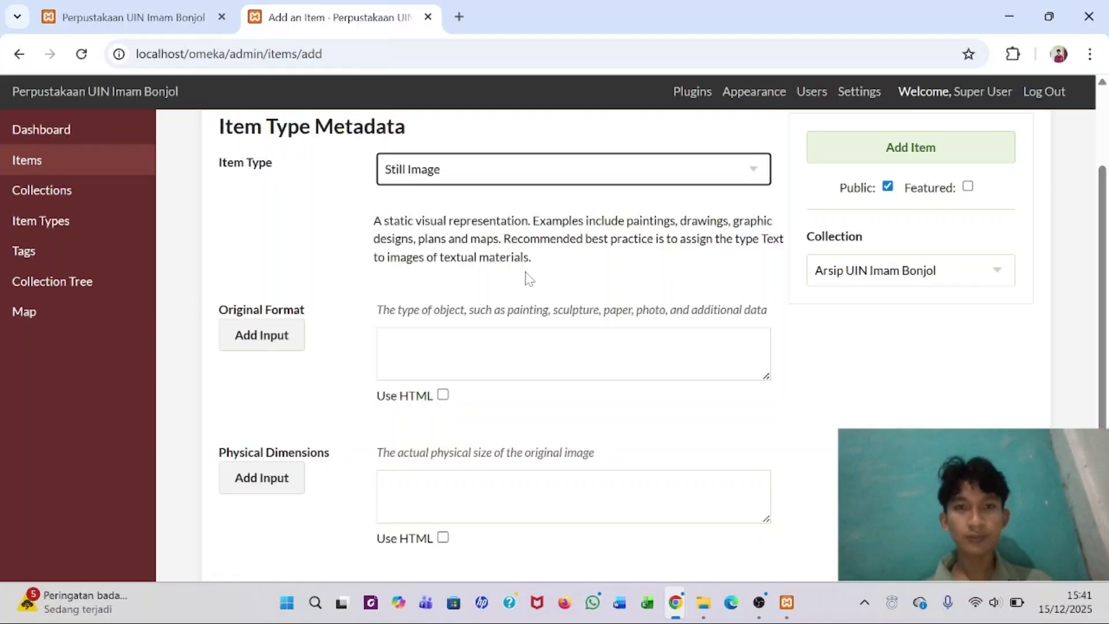
# - In the metadata PDF, select the Original Format value 'Foto' on page 3
pyautogui.moveTo(675, 603)
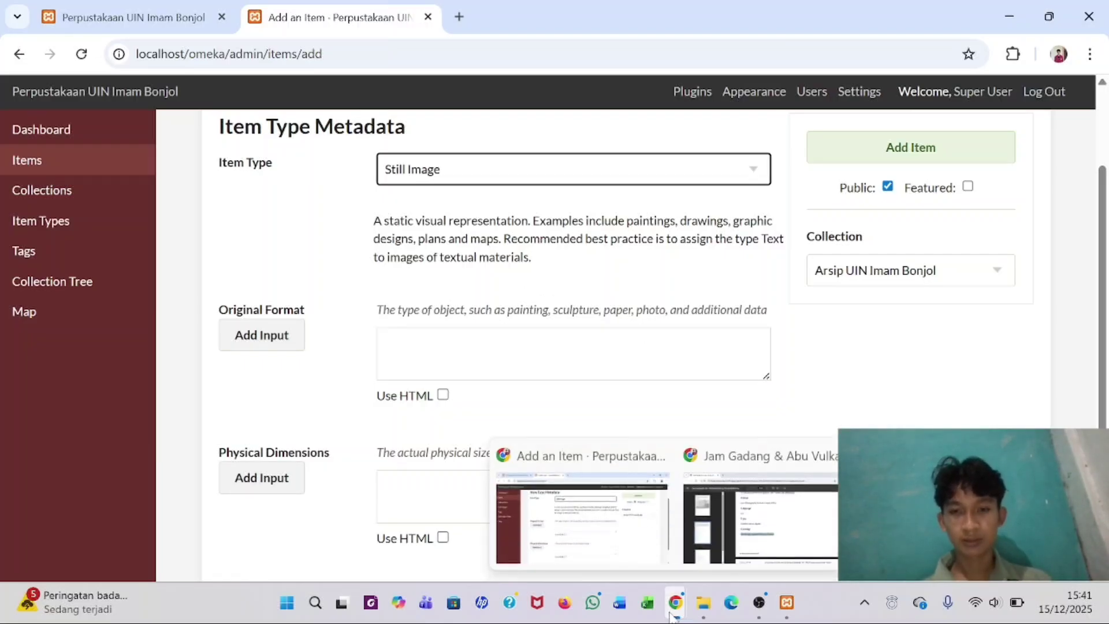
pyautogui.click(721, 515)
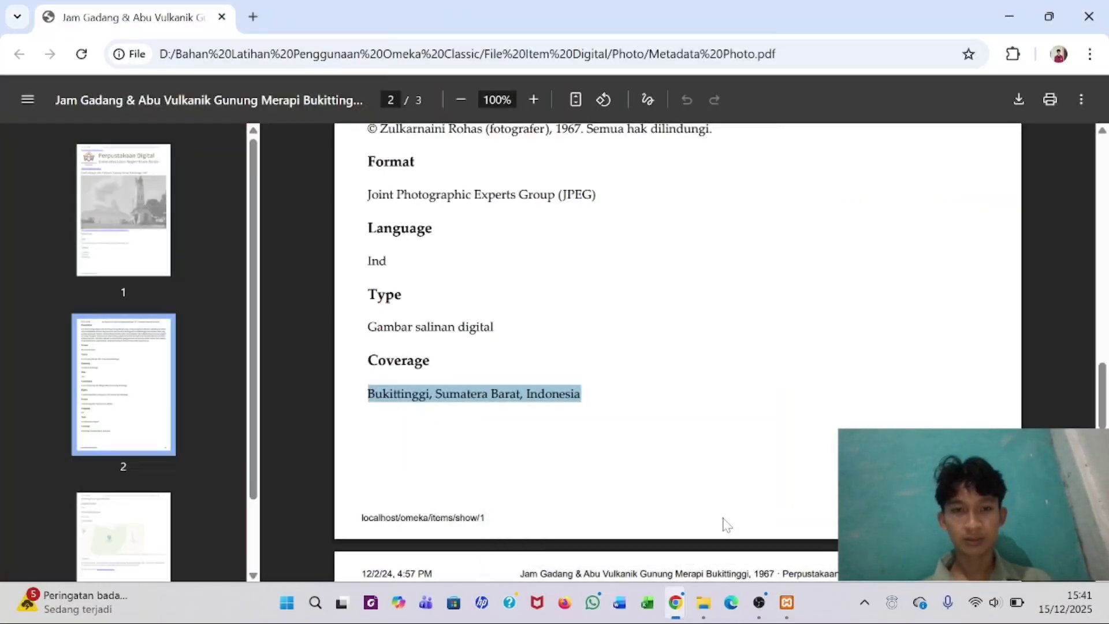
pyautogui.scroll(-3, 722, 523)
pyautogui.scroll(-3, 722, 523)
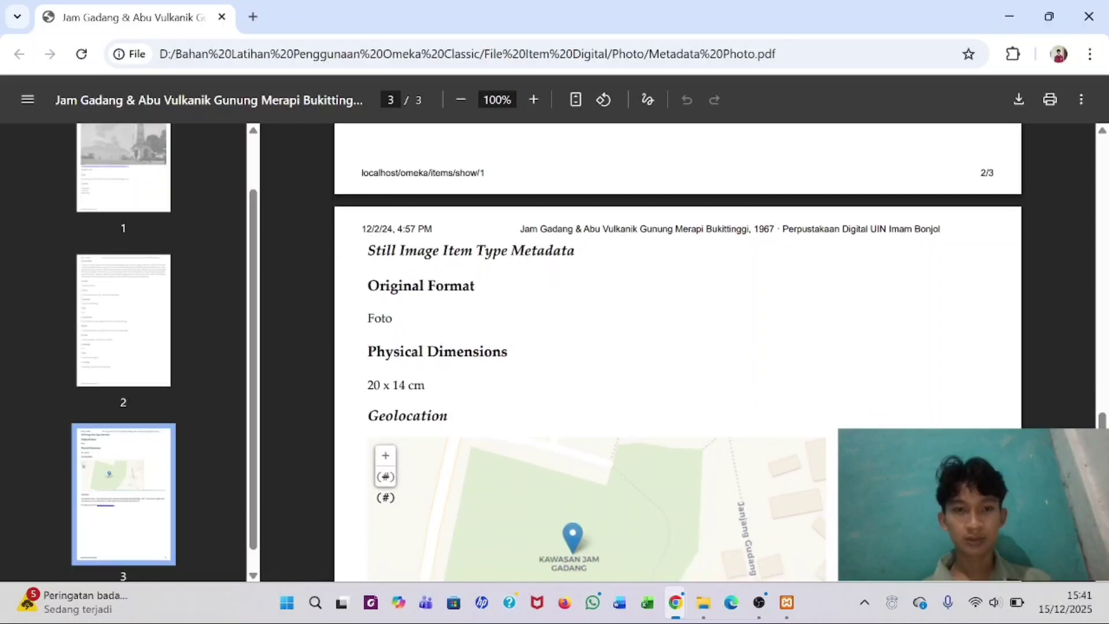
pyautogui.scroll(-2, 722, 523)
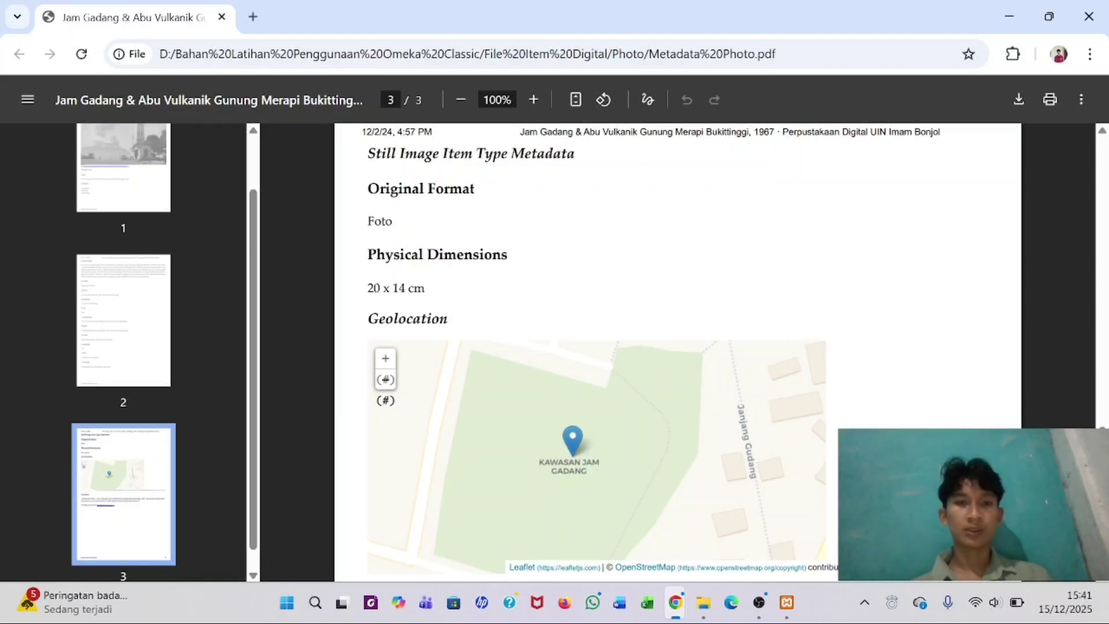
pyautogui.moveTo(368, 221); pyautogui.dragTo(393, 222)
pyautogui.hotkey('ctrl', 'c')
# - Paste 'Foto' into the item's Original Format field
pyautogui.hotkey('alt', 'Tab')
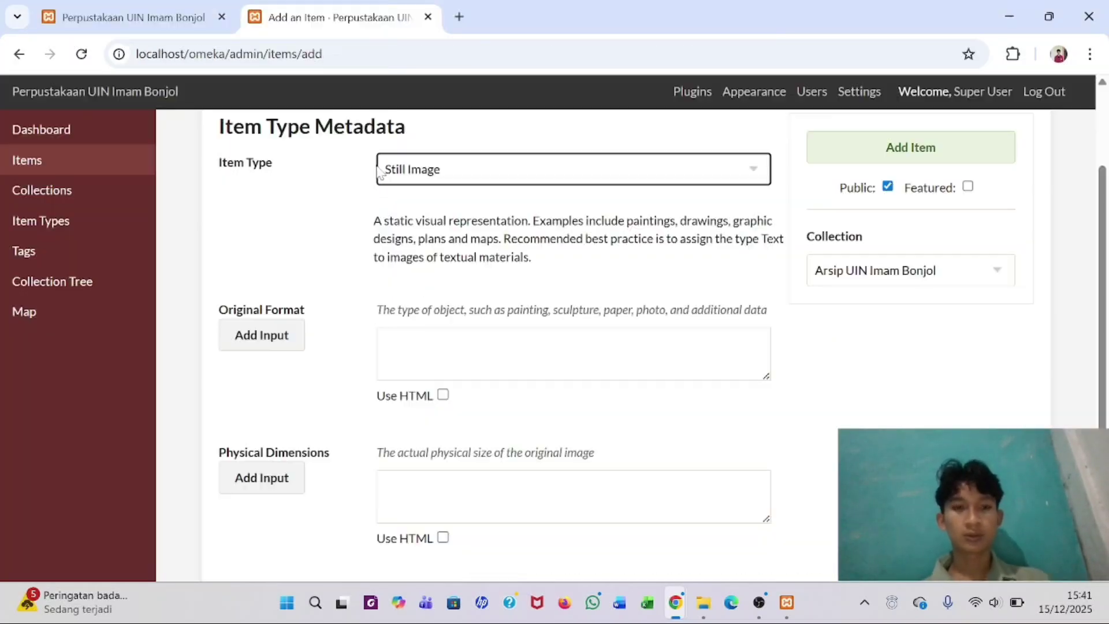
pyautogui.click(403, 336)
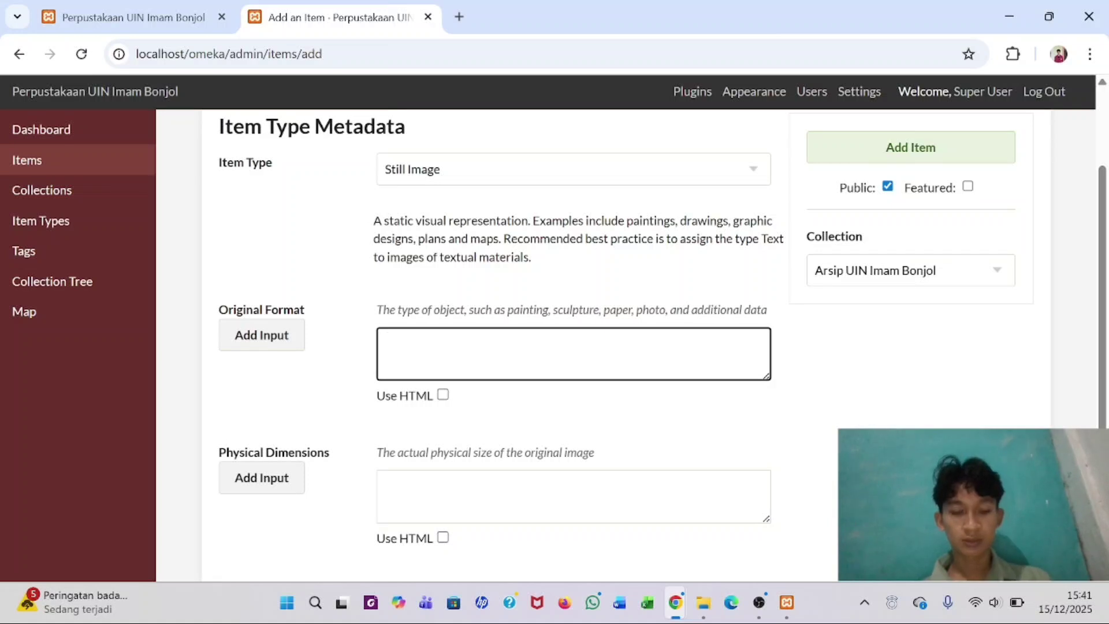
pyautogui.hotkey('ctrl', 'v')
pyautogui.scroll(-2, 578, 324)
# - Copy '20 x 14 cm' from the PDF into Physical Dimensions and dismiss the Bukittinggi alert
pyautogui.click(405, 386)
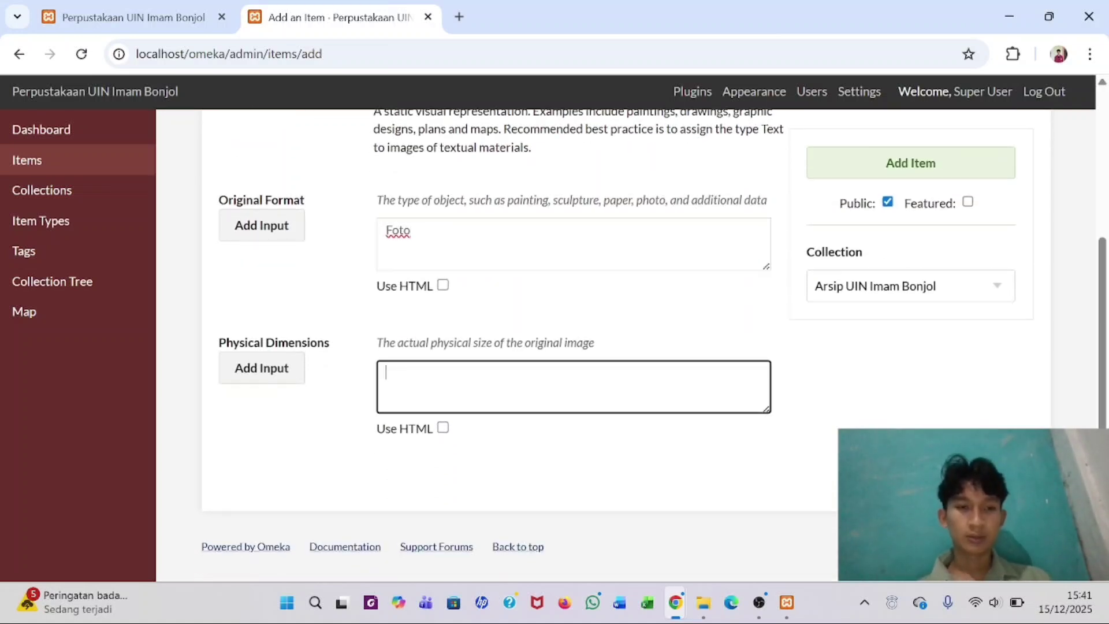
pyautogui.hotkey('alt', 'Tab')
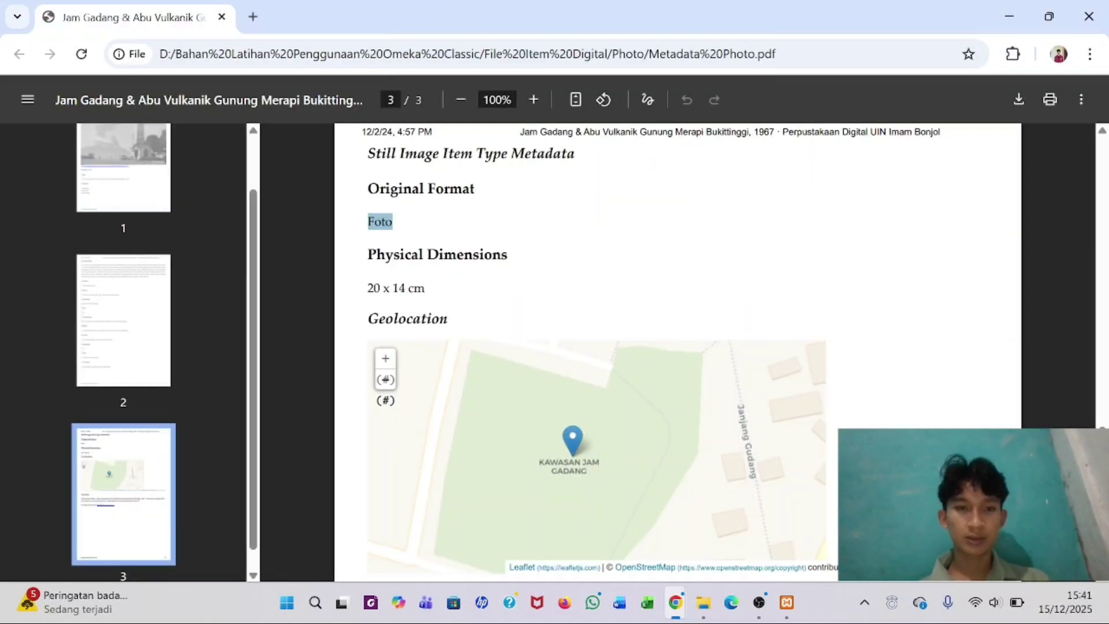
pyautogui.moveTo(369, 288); pyautogui.dragTo(425, 288)
pyautogui.hotkey('ctrl', 'c')
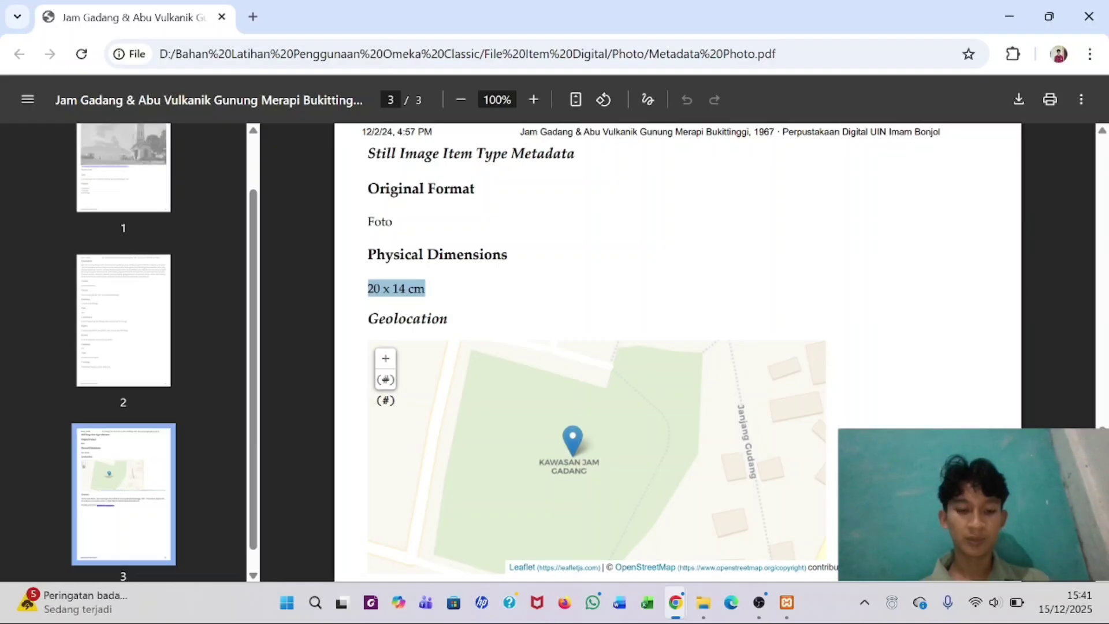
pyautogui.hotkey('alt', 'Tab')
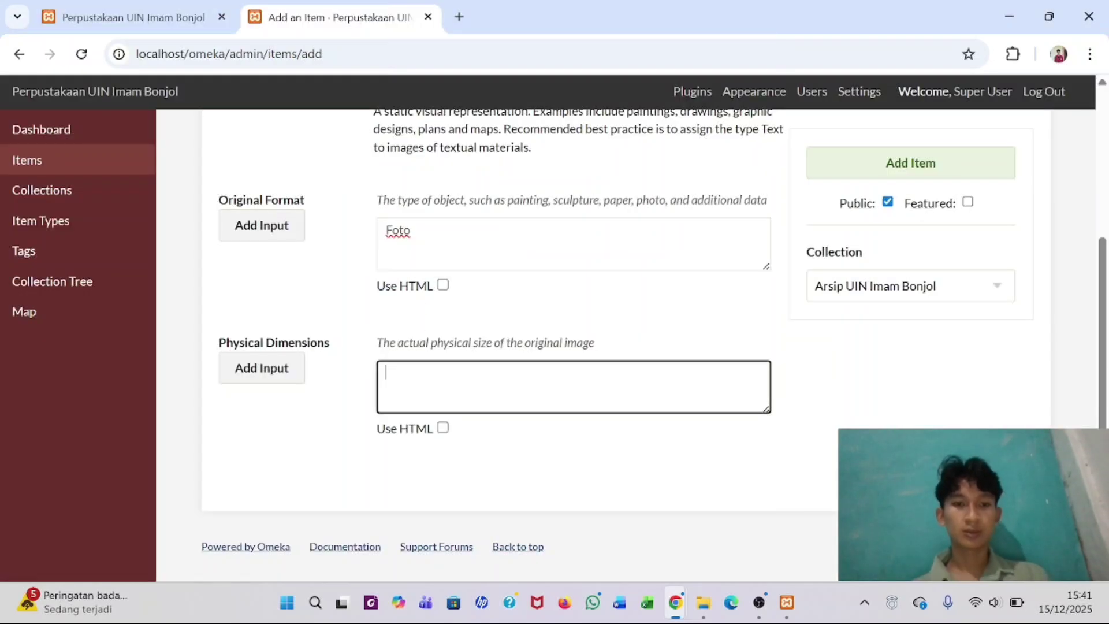
pyautogui.hotkey('ctrl', 'v')
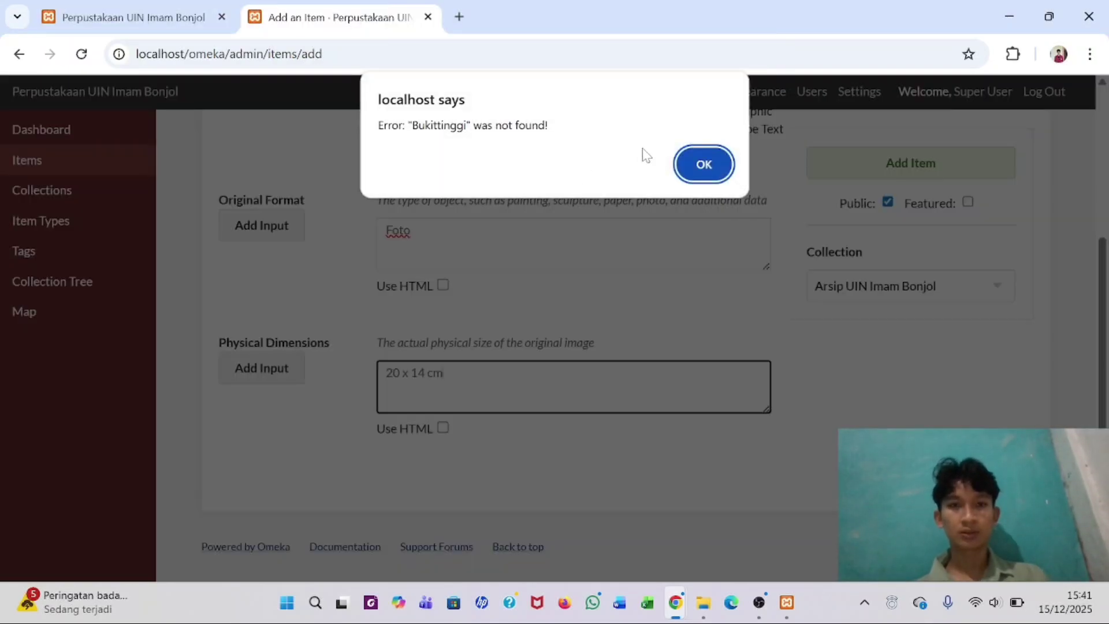
pyautogui.click(702, 166)
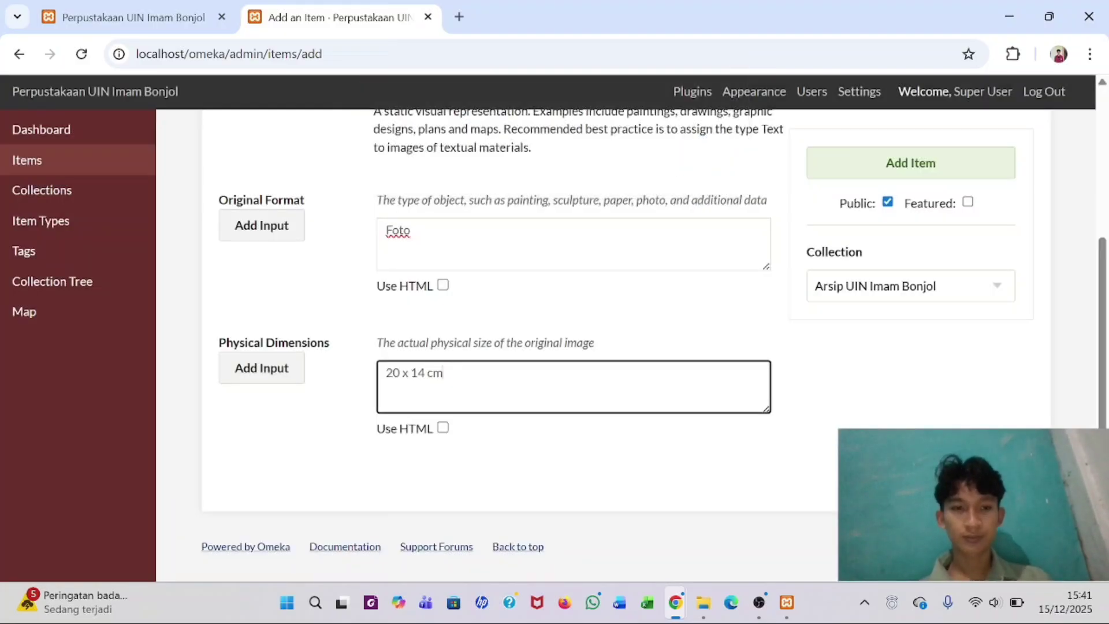
pyautogui.scroll(1, 502, 255)
pyautogui.scroll(-1, 501, 254)
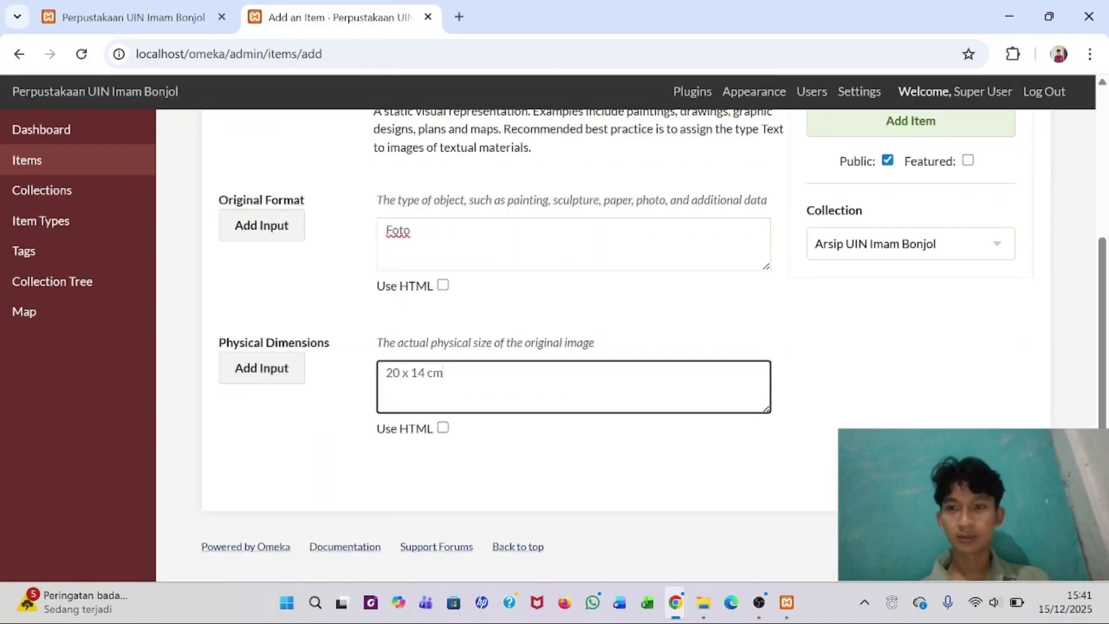
pyautogui.scroll(4, 501, 255)
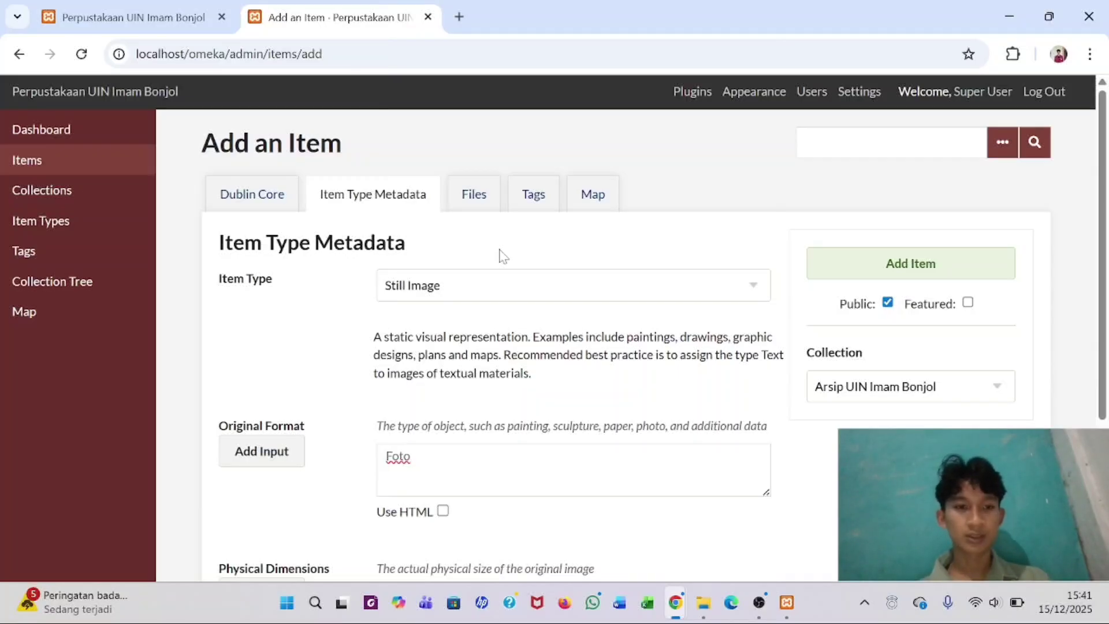
# - Save the item, reload the public site and open the Jam Gadang item from Recently Added Items
pyautogui.click(889, 270)
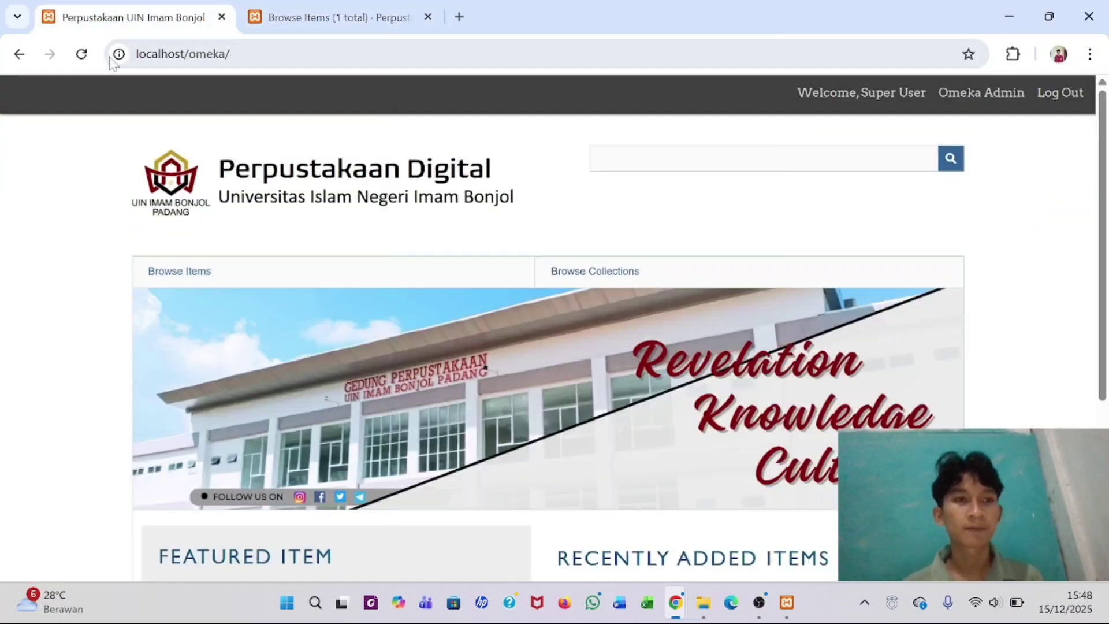
pyautogui.click(83, 55)
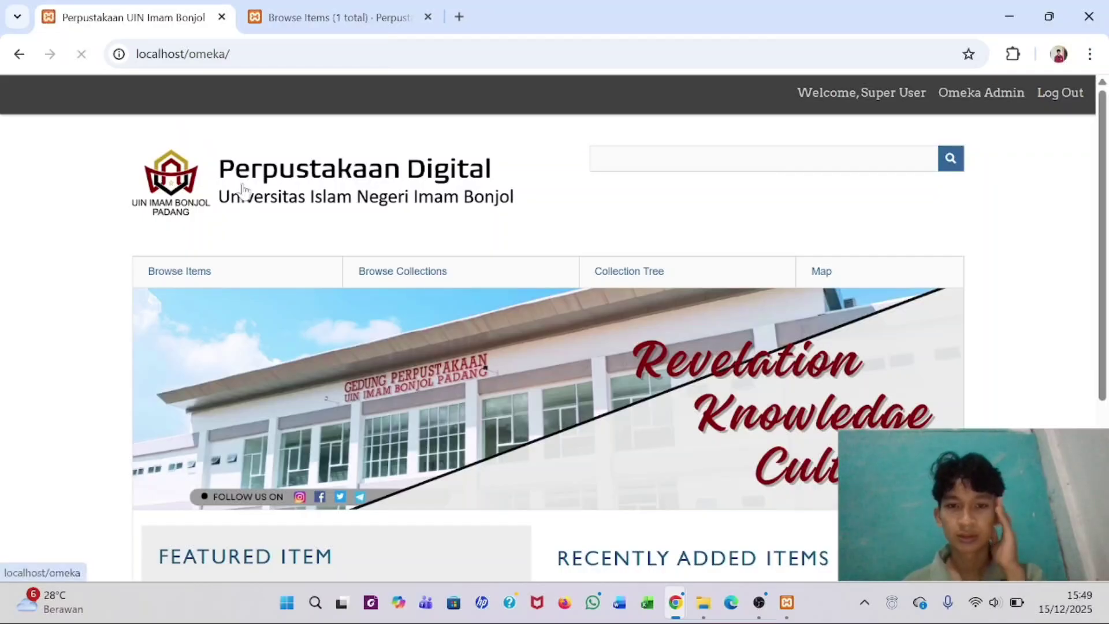
pyautogui.scroll(-5, 322, 244)
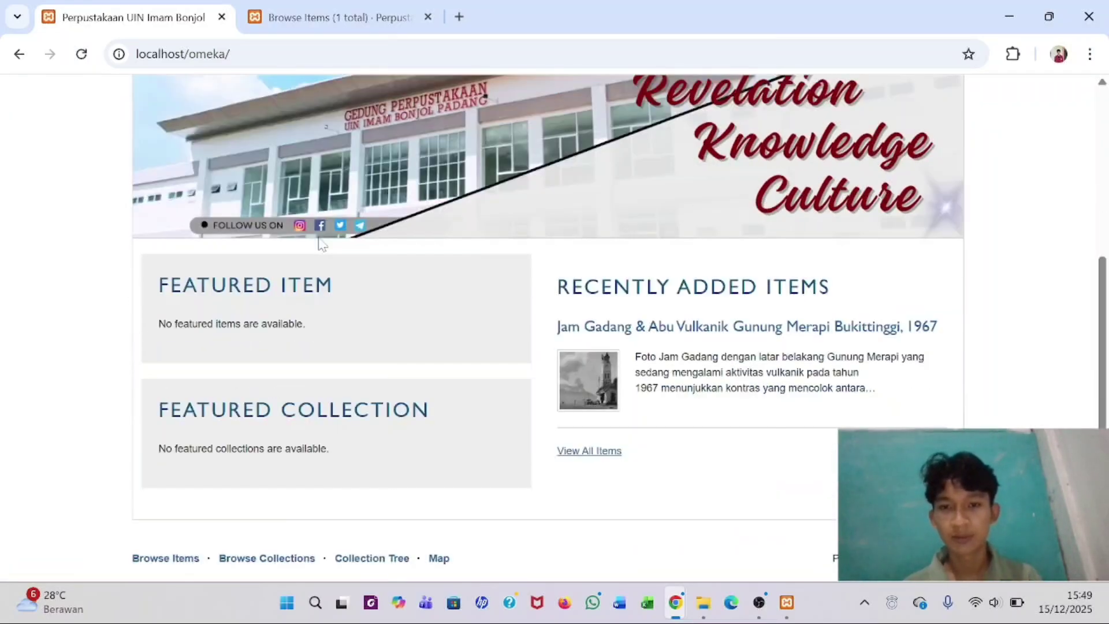
pyautogui.click(647, 336)
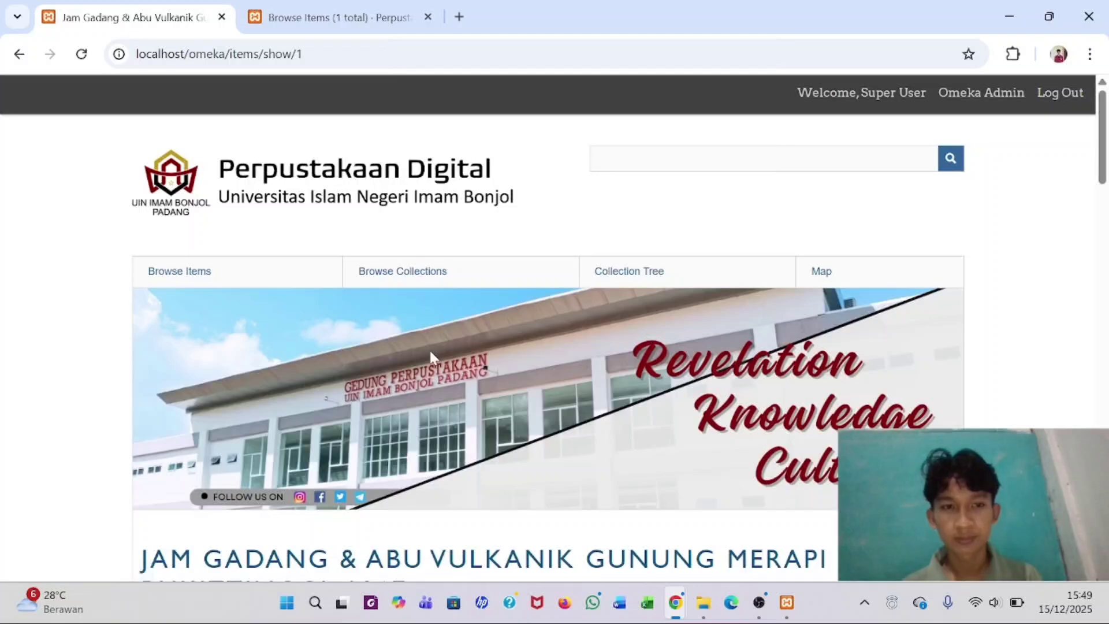
# - Scroll through the Jam Gadang item's public fields and view its photo at full size
pyautogui.scroll(-8, 430, 355)
pyautogui.scroll(8, 430, 354)
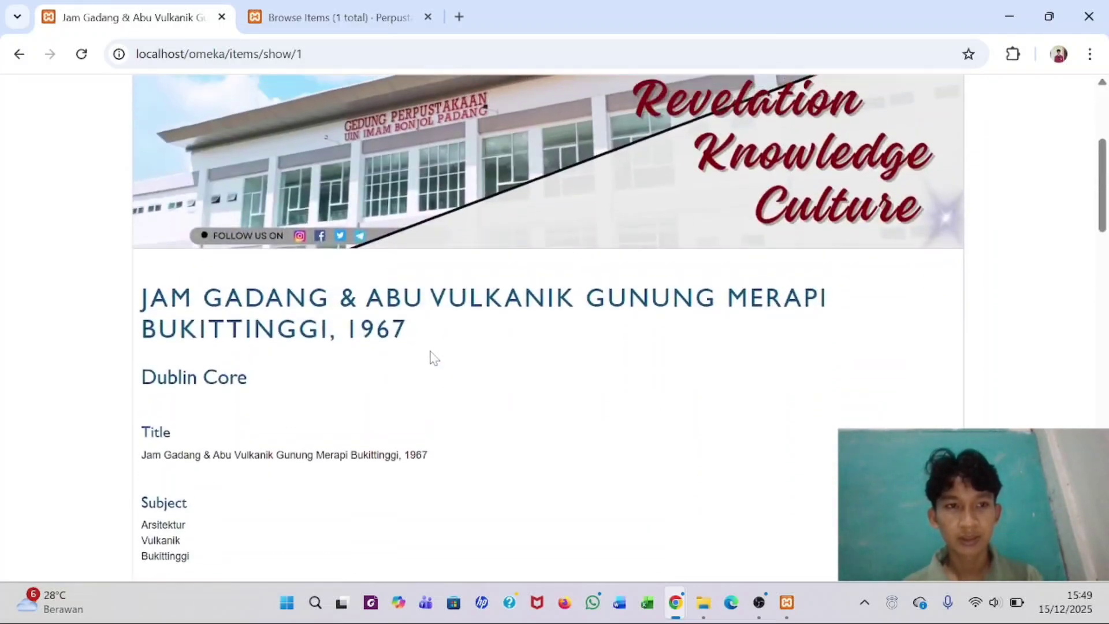
pyautogui.scroll(-7, 431, 354)
pyautogui.scroll(-4, 431, 354)
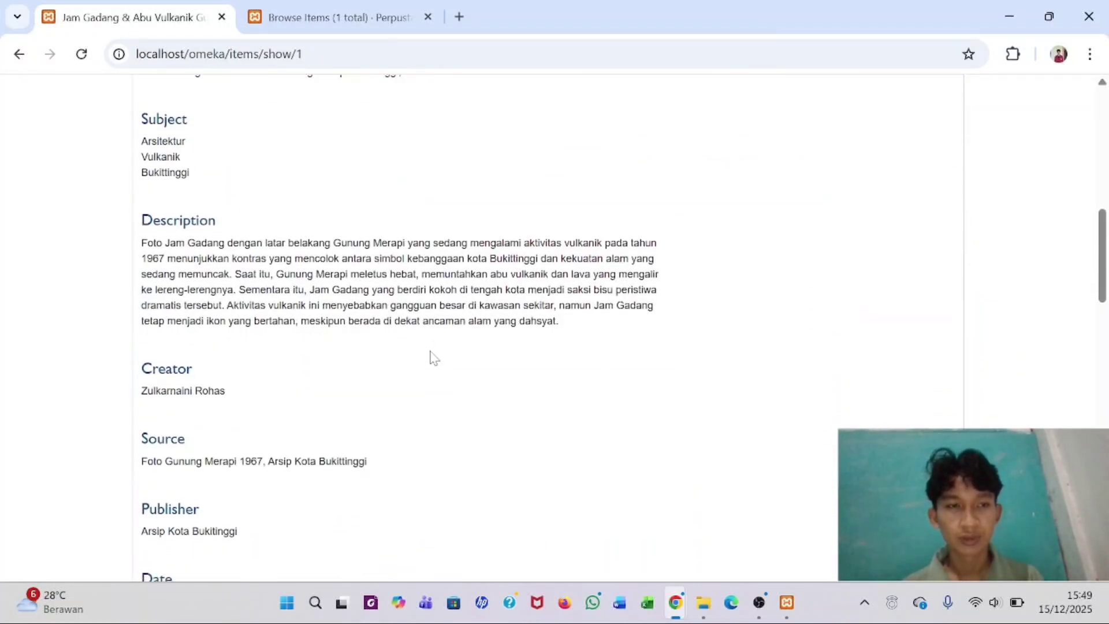
pyautogui.scroll(-10, 219, 138)
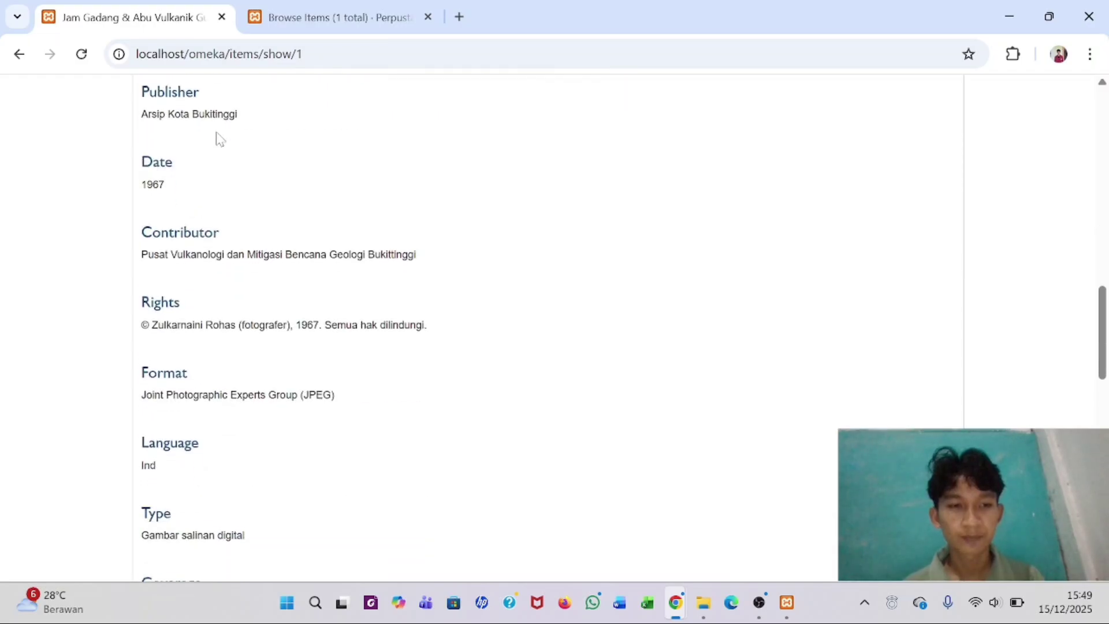
pyautogui.scroll(-6, 218, 139)
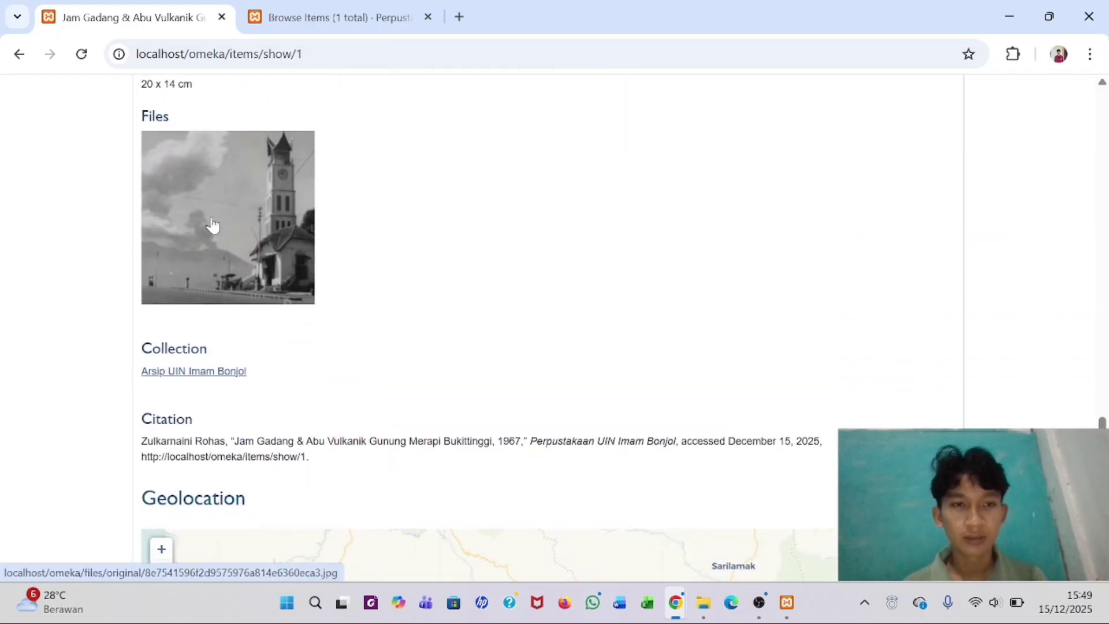
pyautogui.click(211, 225)
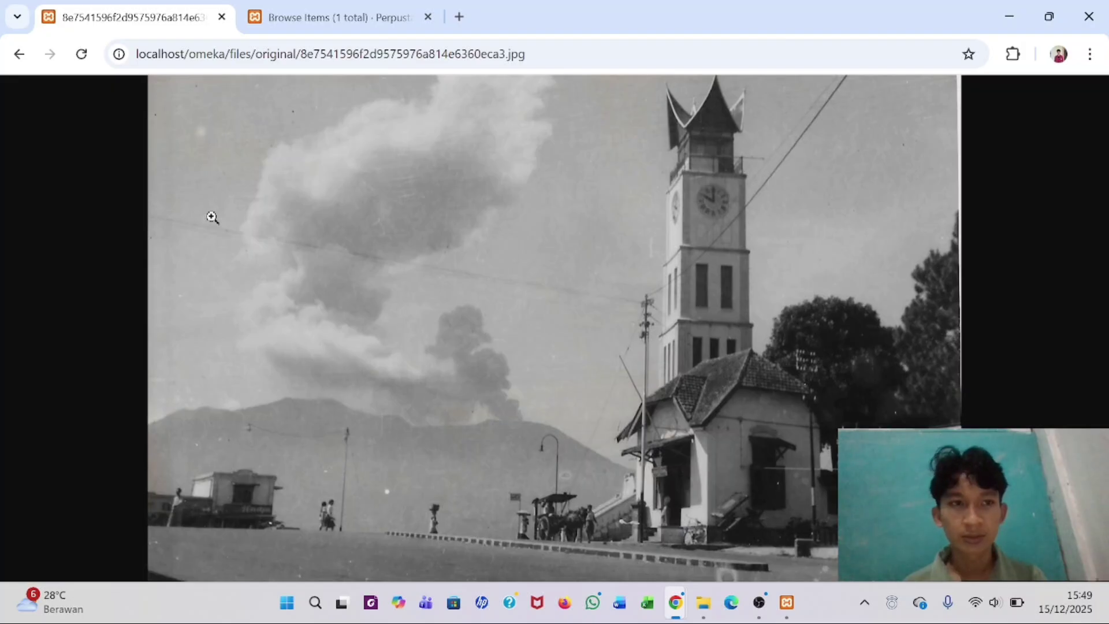
pyautogui.click(19, 54)
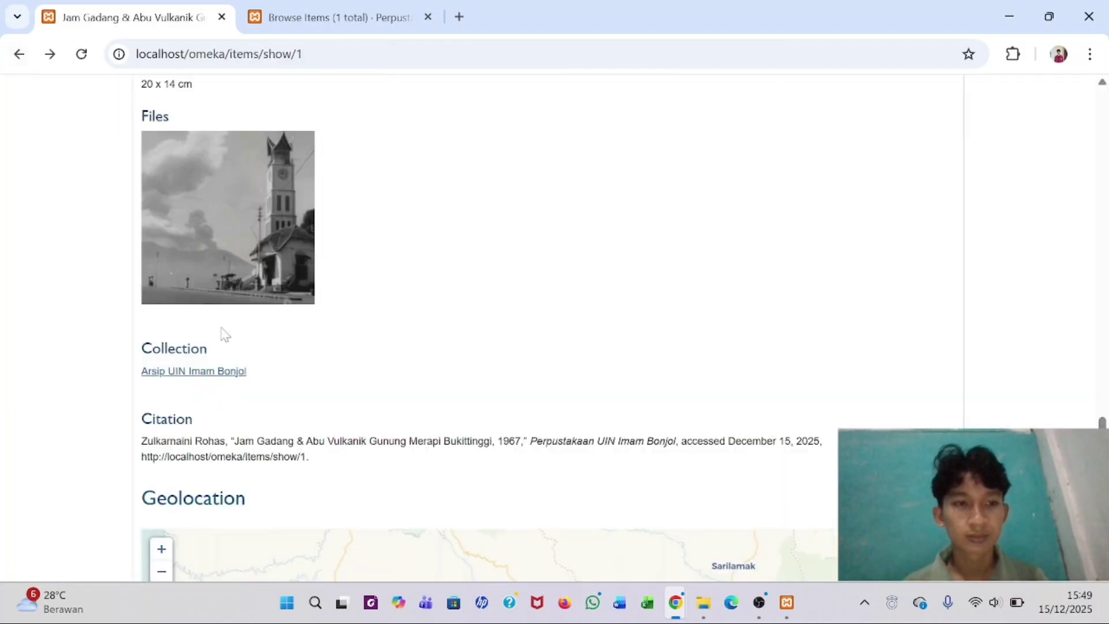
# - Scroll down to the Bukittinggi geolocation map, then back to the top of the page
pyautogui.scroll(-3, 223, 334)
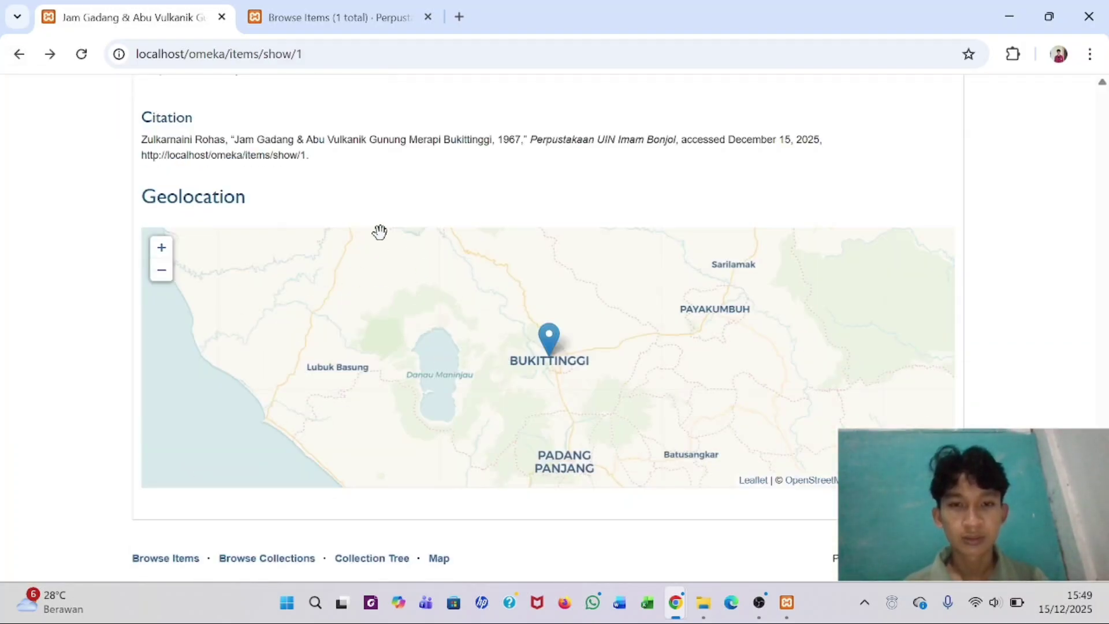
pyautogui.scroll(5, 376, 233)
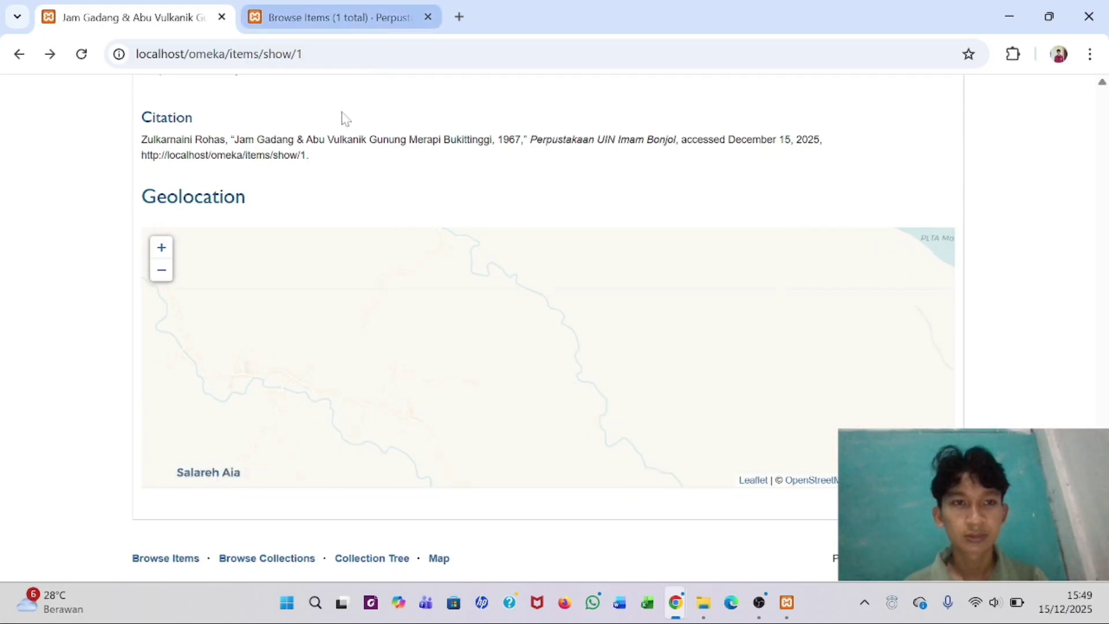
pyautogui.scroll(5, 344, 152)
pyautogui.scroll(15, 344, 152)
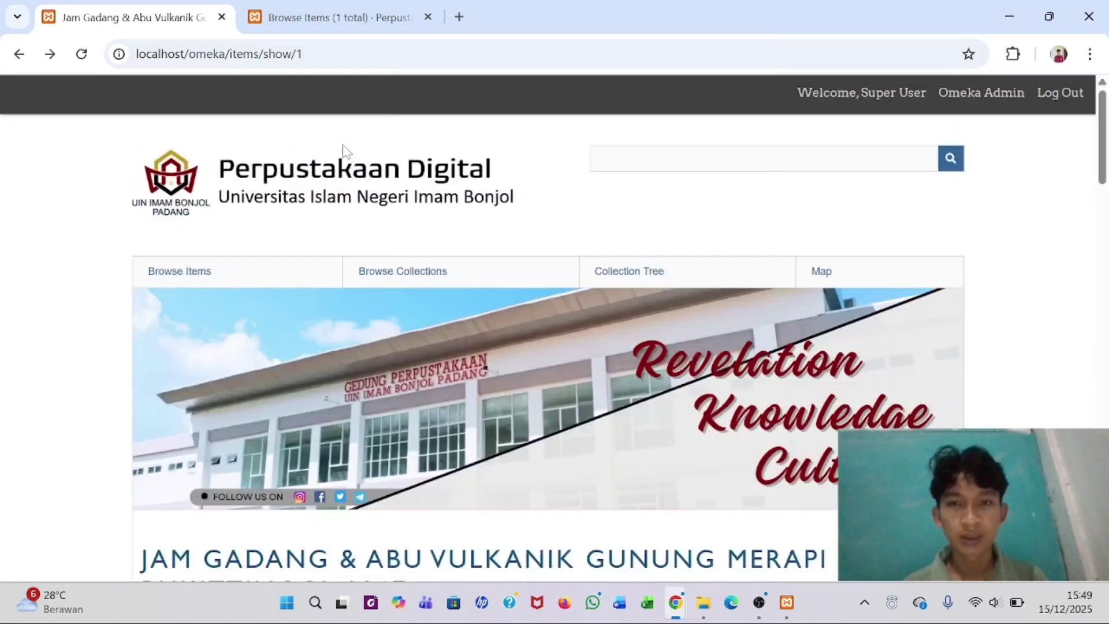
# - From the reloaded admin Browse Items list, open a blank Add an Item form
pyautogui.click(310, 18)
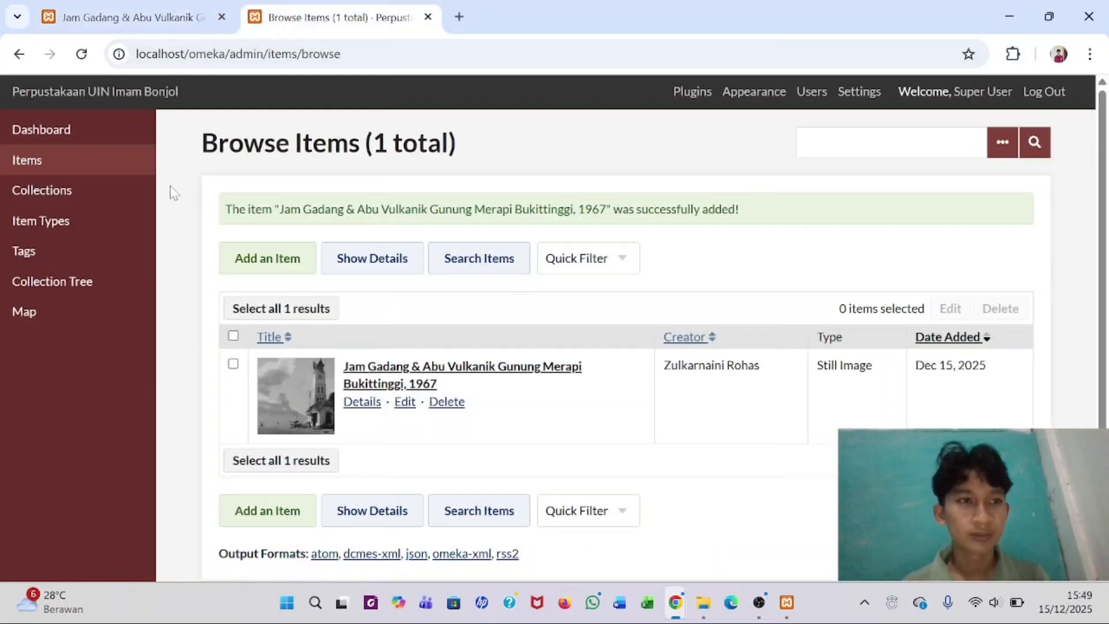
pyautogui.click(81, 165)
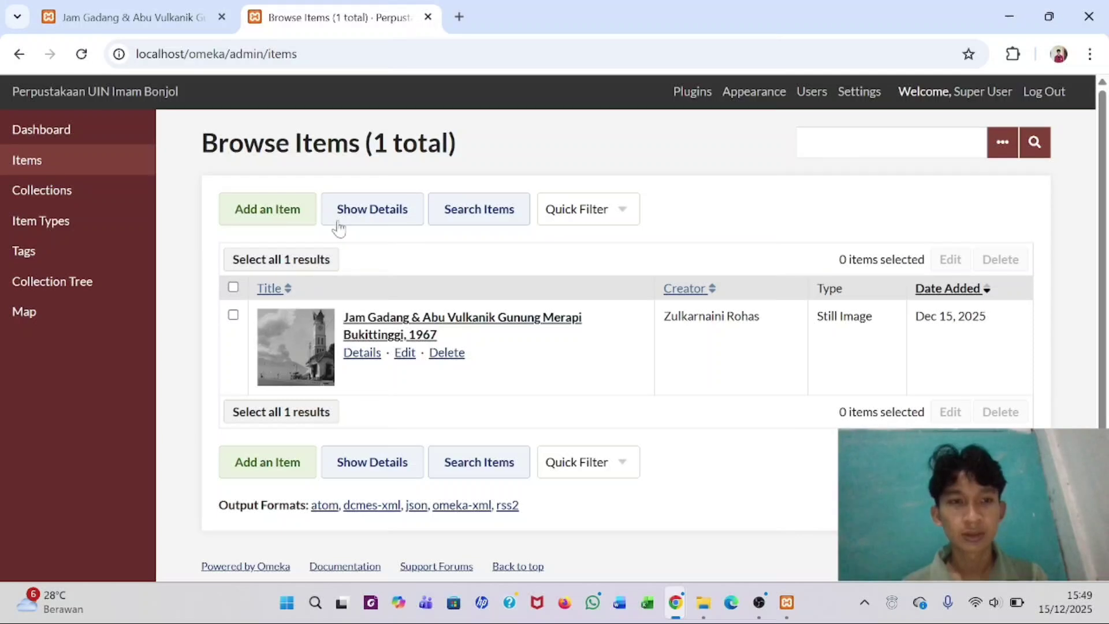
pyautogui.click(277, 213)
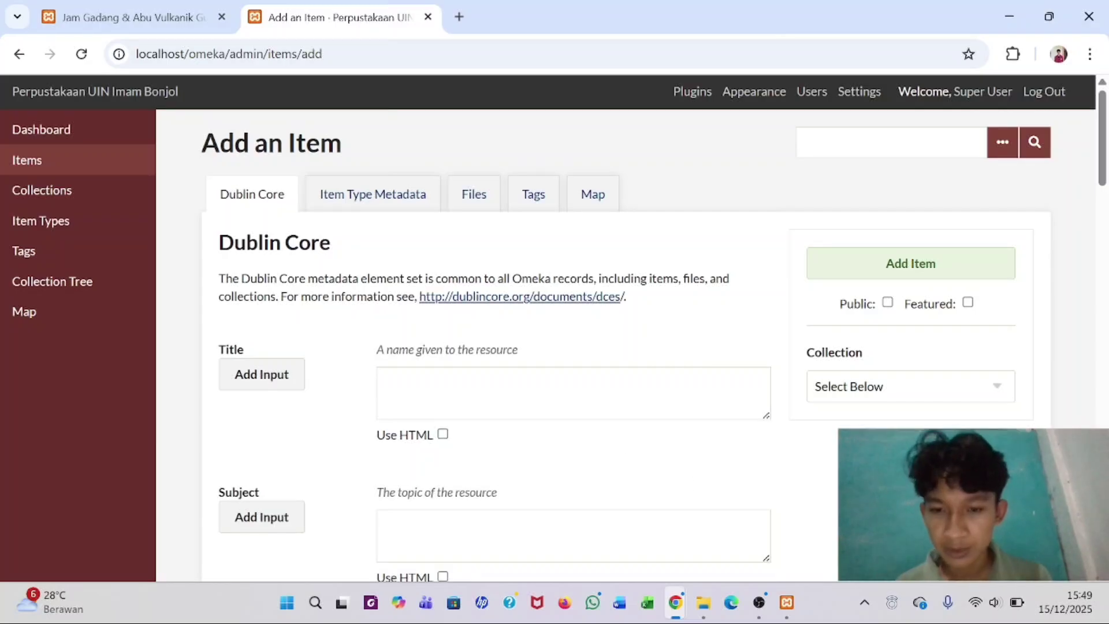
# - Open the Metadata Skripsi PDF from the Skirpsi folder under File Item Digital
pyautogui.moveTo(702, 610)
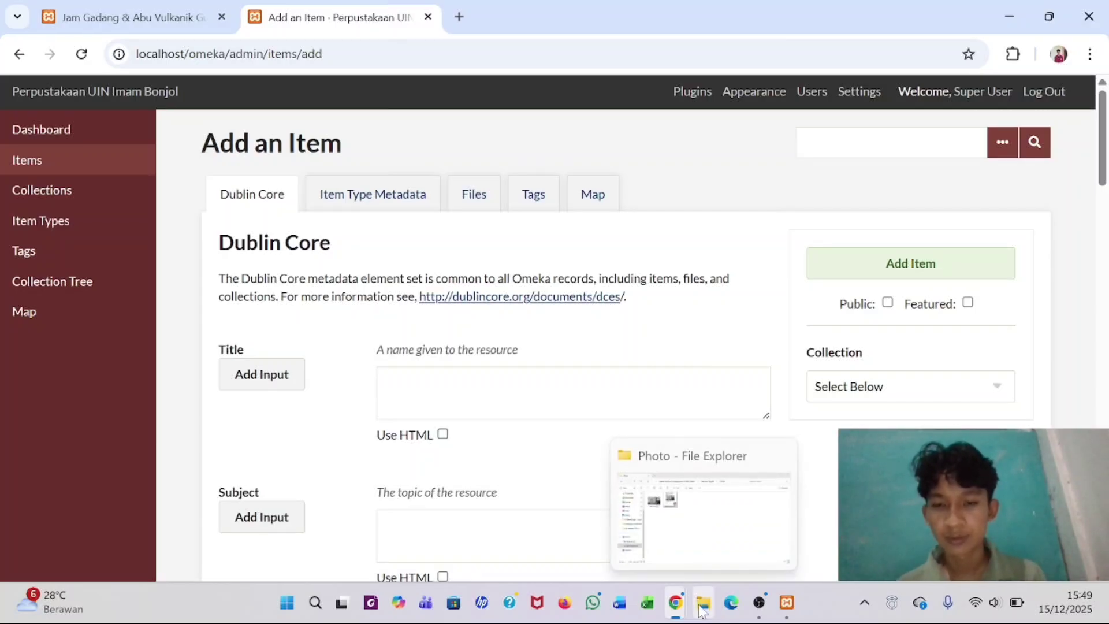
pyautogui.click(694, 528)
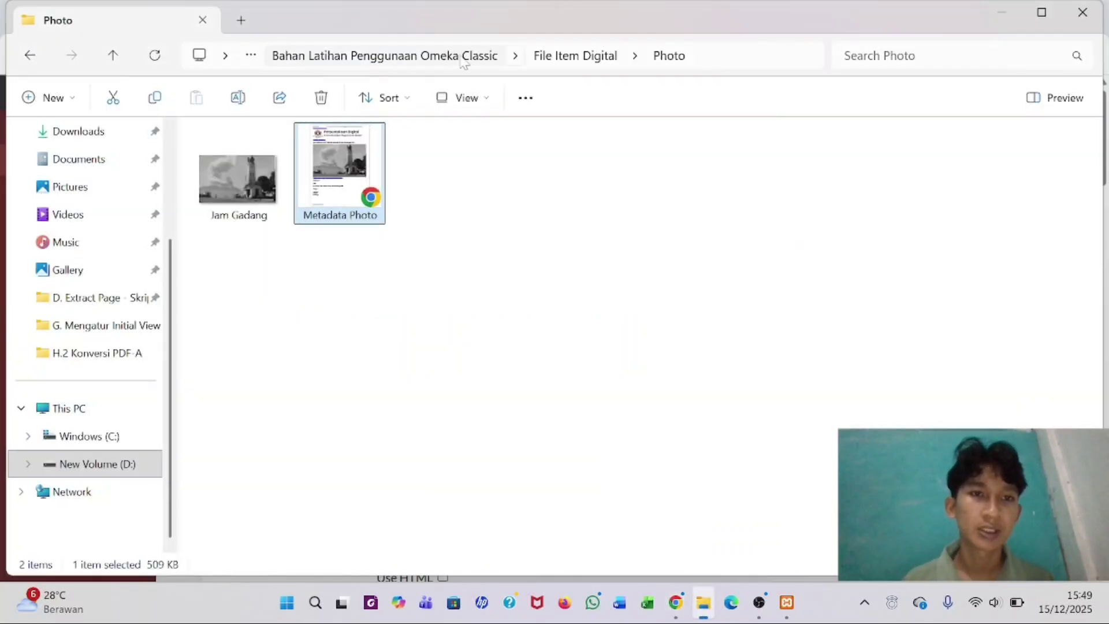
pyautogui.click(546, 60)
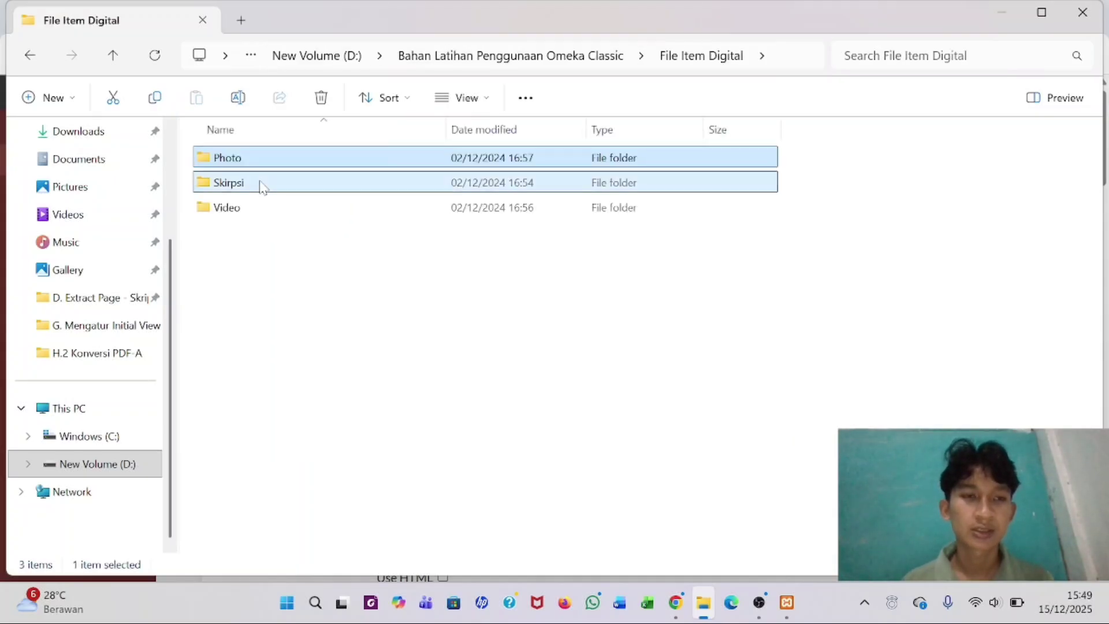
pyautogui.doubleClick(263, 184)
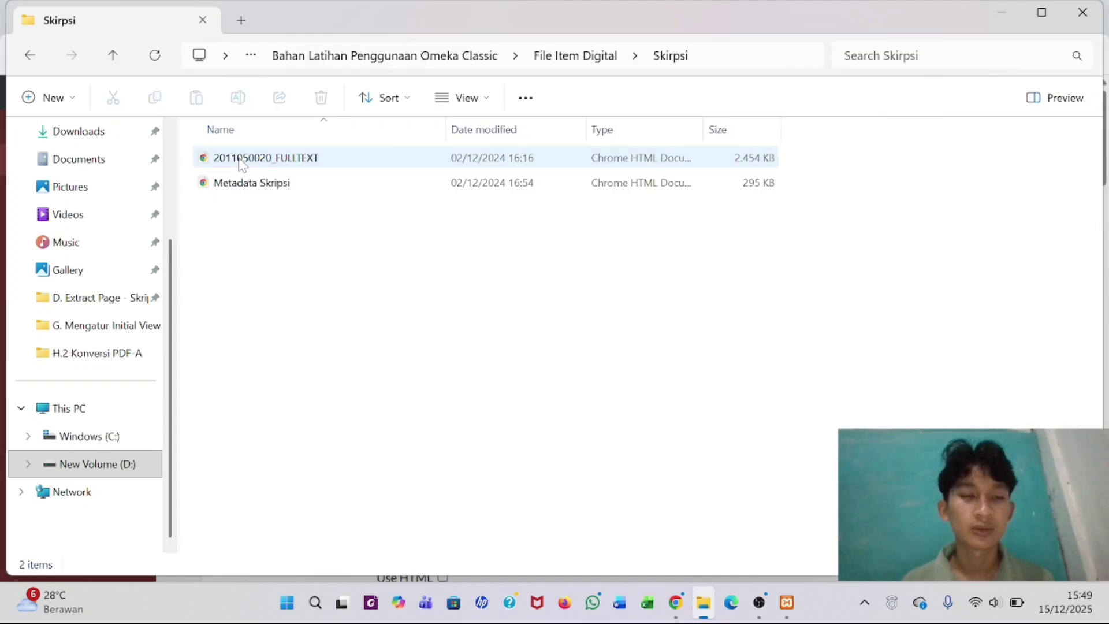
pyautogui.click(227, 188)
pyautogui.hotkey('alt', 'Tab')
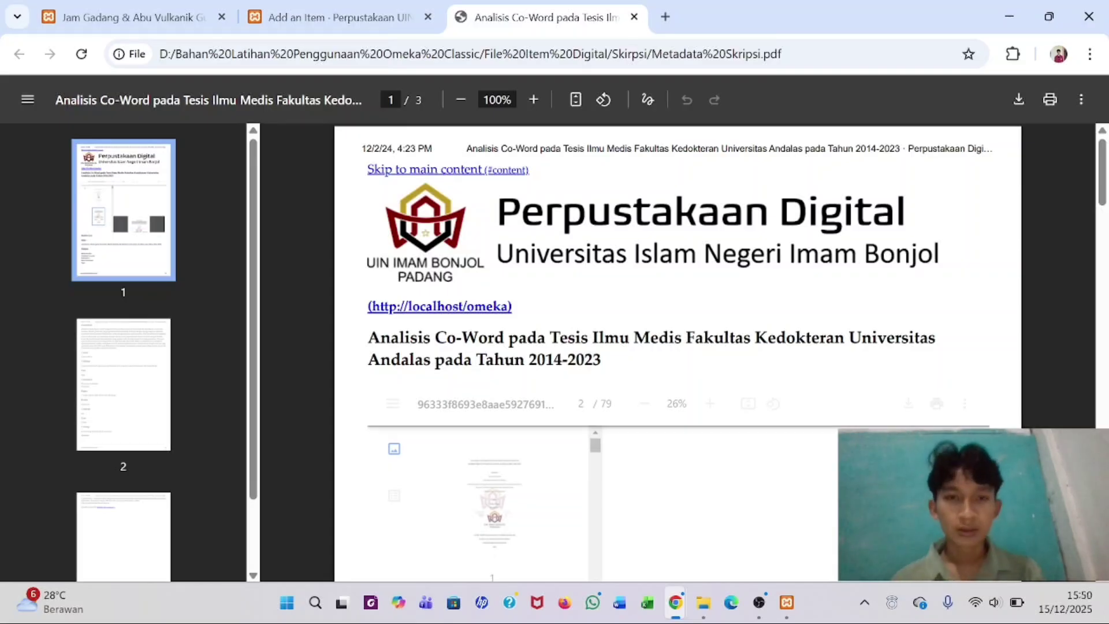
# - Review the thesis Title and Subject entries in the PDF, then return to the Add an Item form
pyautogui.scroll(-2, 592, 310)
pyautogui.scroll(-15, 592, 311)
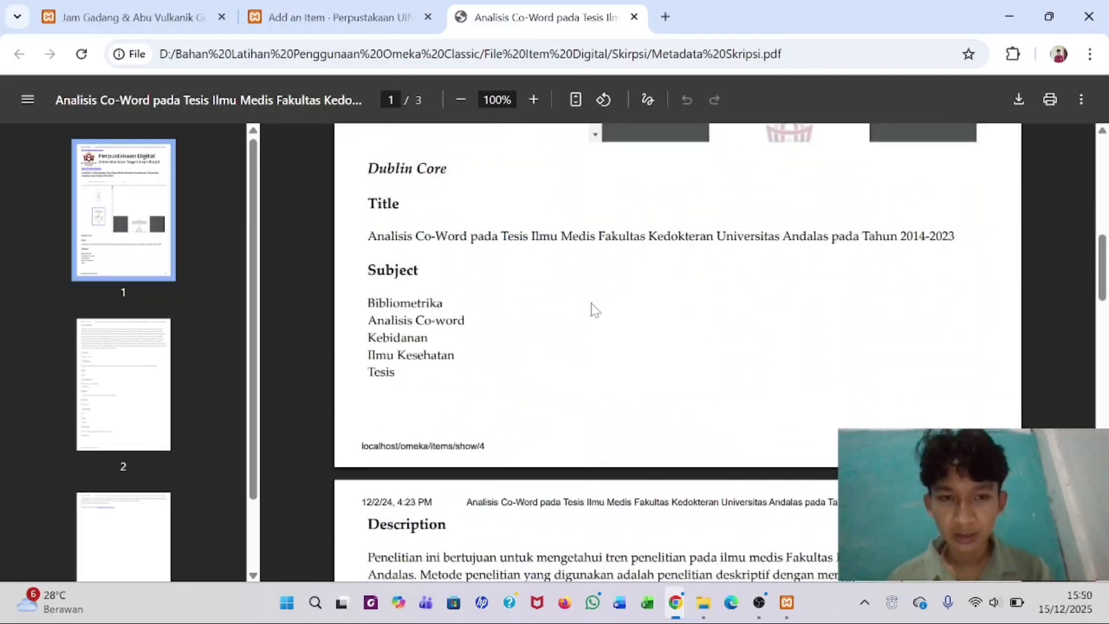
pyautogui.scroll(18, 595, 310)
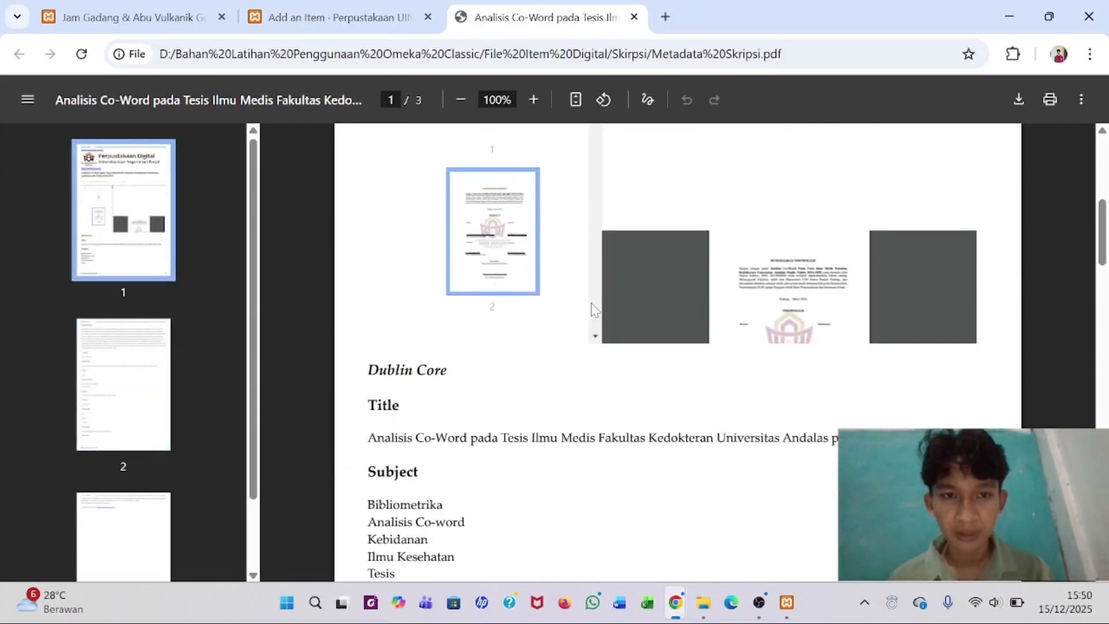
pyautogui.click(370, 18)
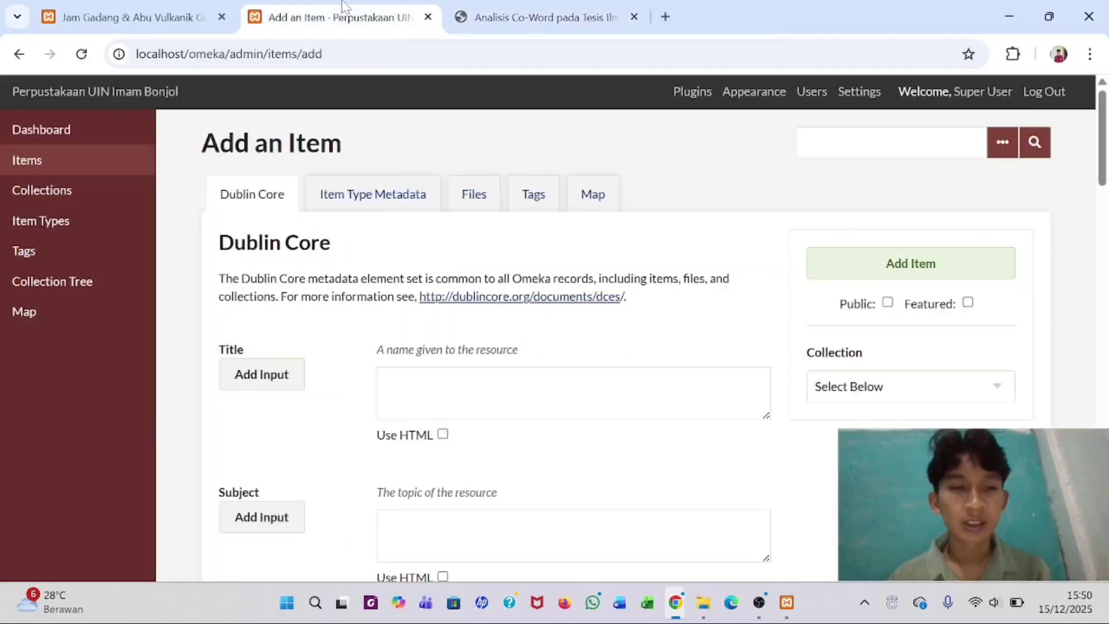
# - Copy the thesis title from the metadata PDF into the item's Title field
pyautogui.click(363, 196)
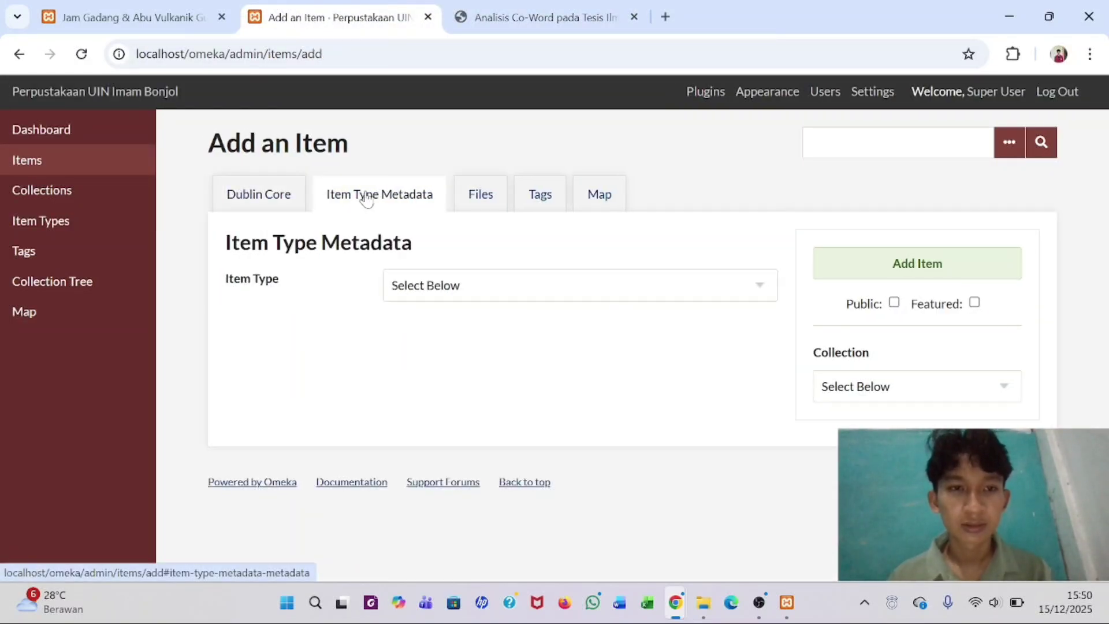
pyautogui.click(281, 196)
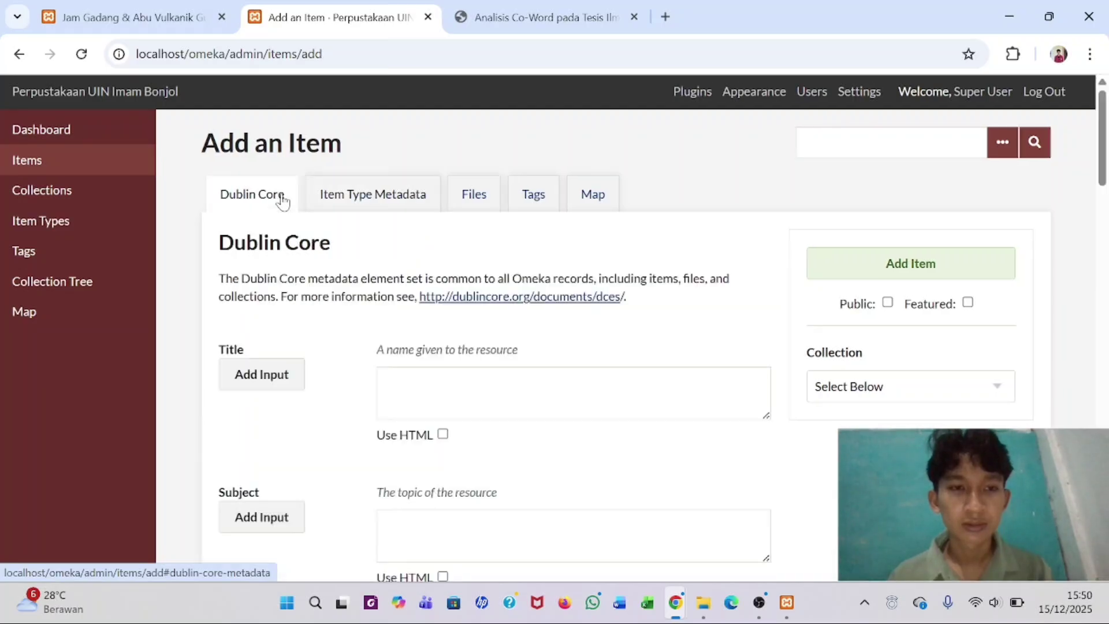
pyautogui.click(572, 393)
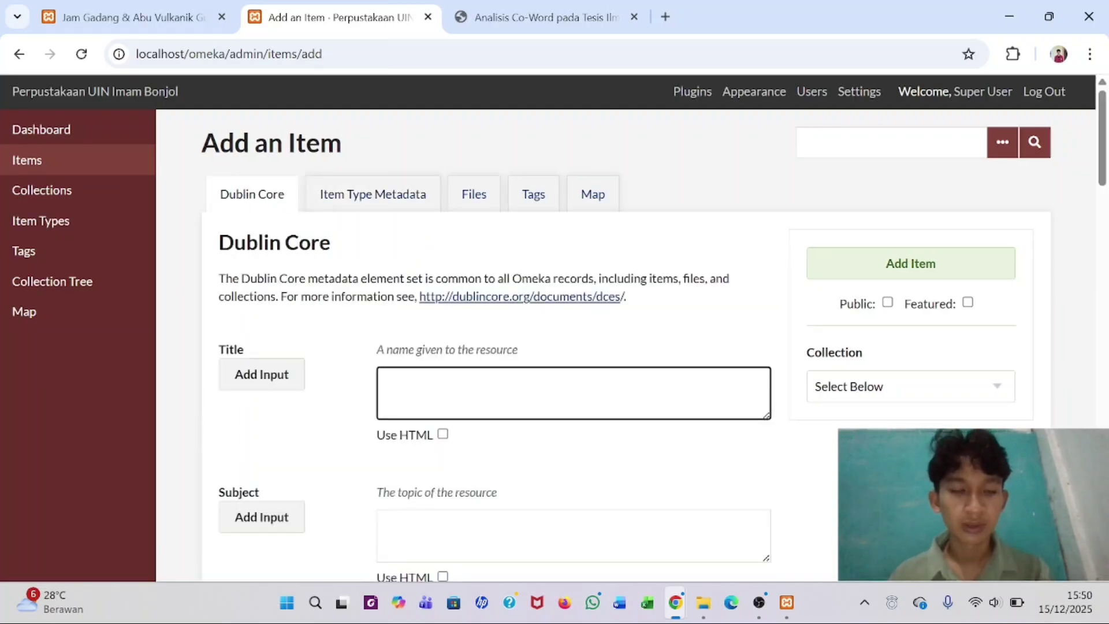
pyautogui.click(497, 17)
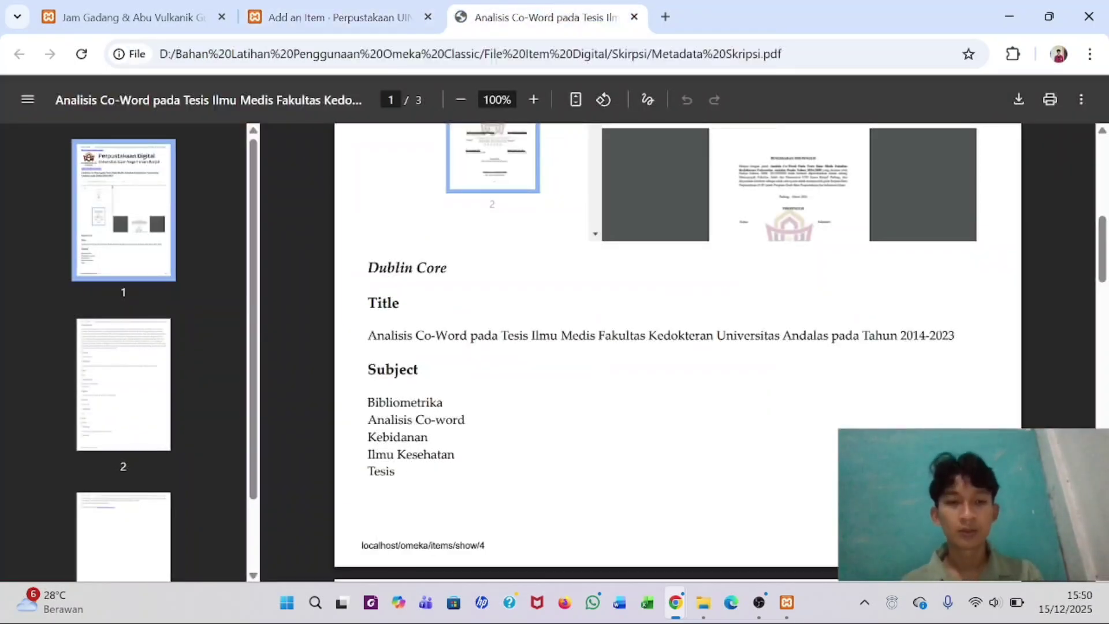
pyautogui.moveTo(368, 335); pyautogui.dragTo(956, 336)
pyautogui.hotkey('ctrl', 'c')
pyautogui.hotkey('ctrl', 'shift', 'Tab')
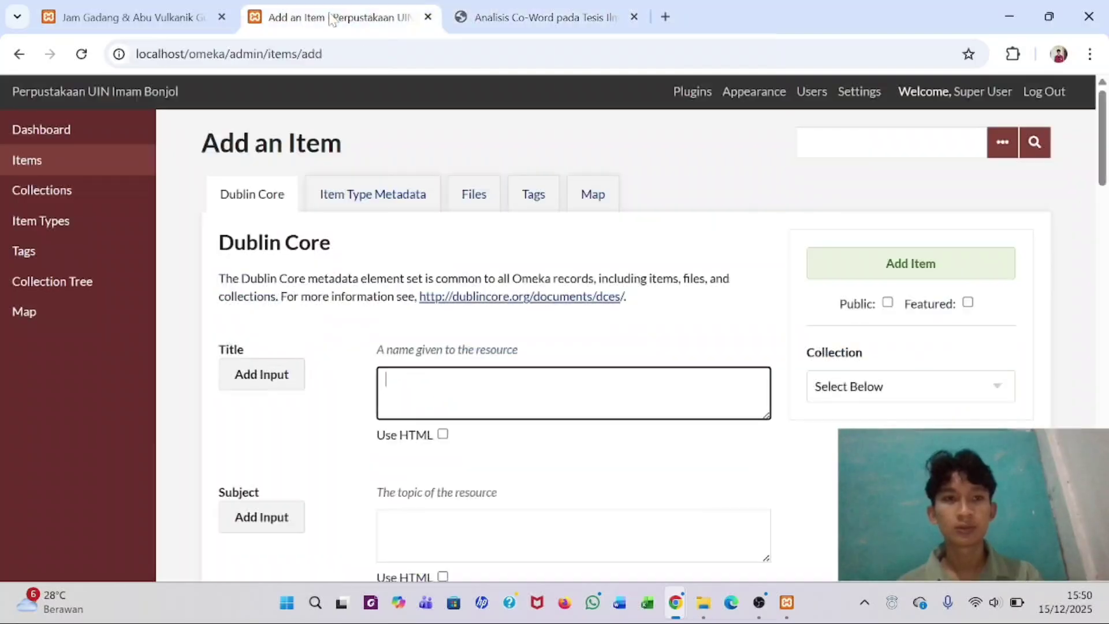
pyautogui.hotkey('ctrl', 'v')
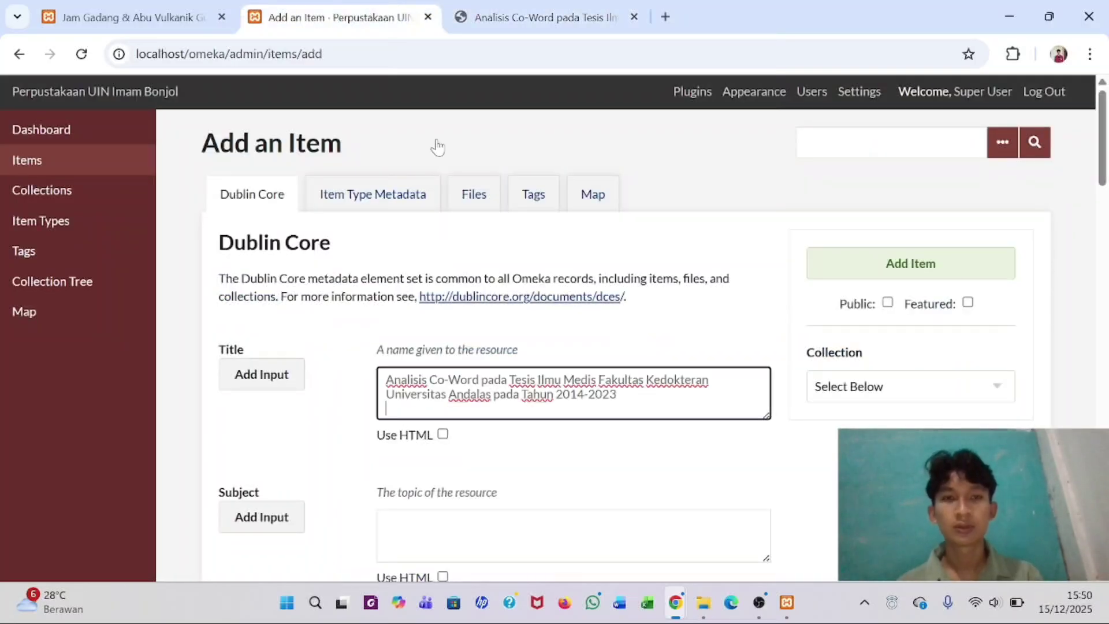
# - Paste the five PDF subject terms into Subject, keeping only Bibliometrika in the first entry
pyautogui.click(555, 7)
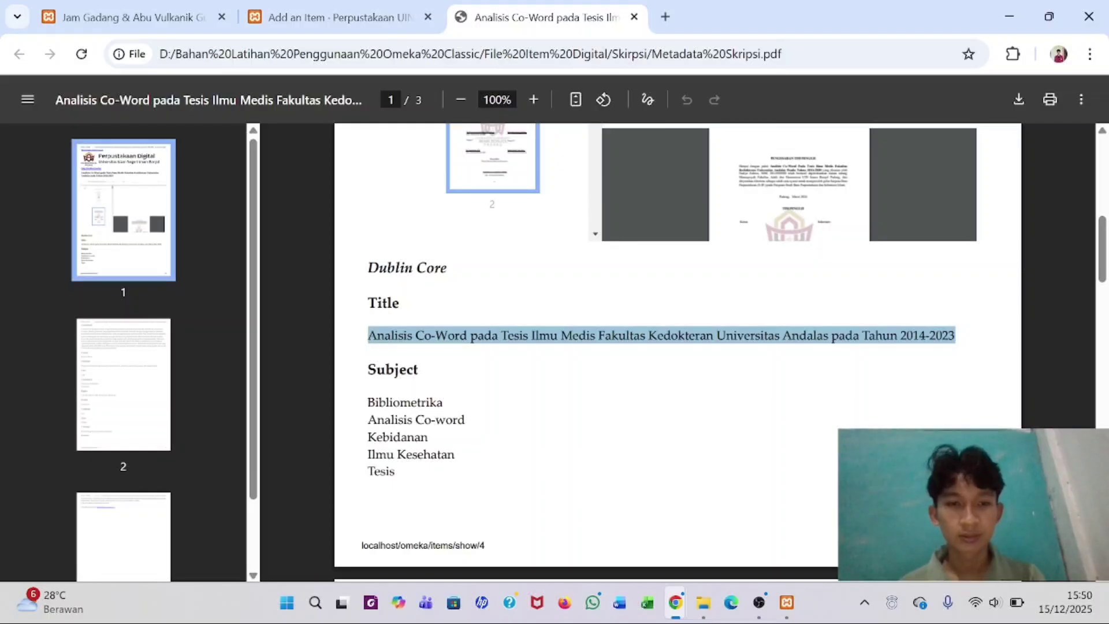
pyautogui.moveTo(368, 403); pyautogui.dragTo(395, 471)
pyautogui.hotkey('ctrl', 'c')
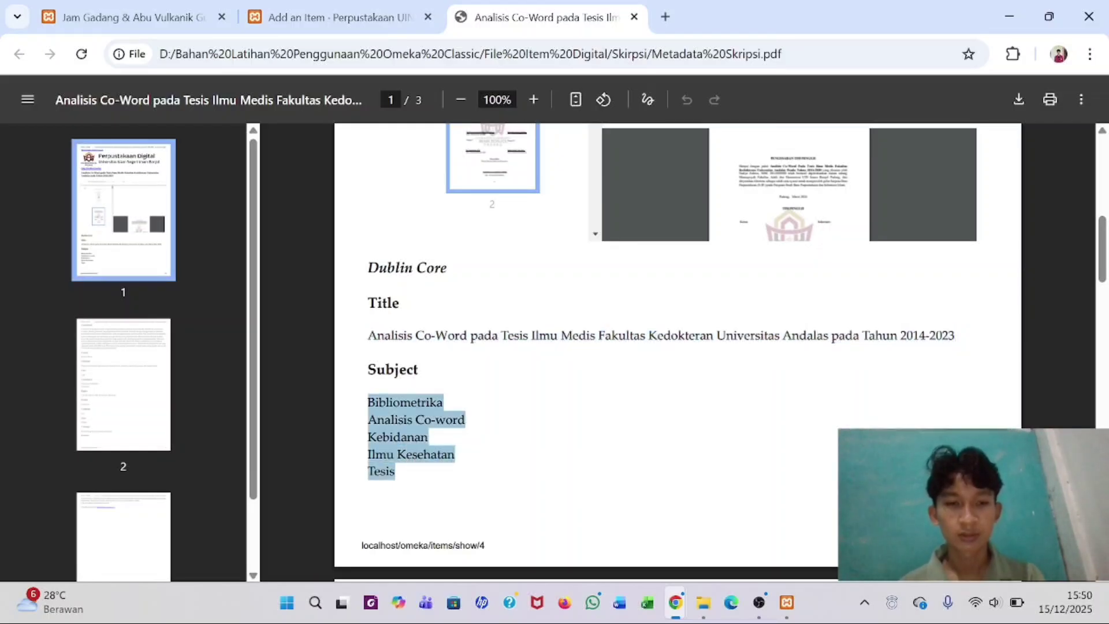
pyautogui.scroll(-3, 676, 347)
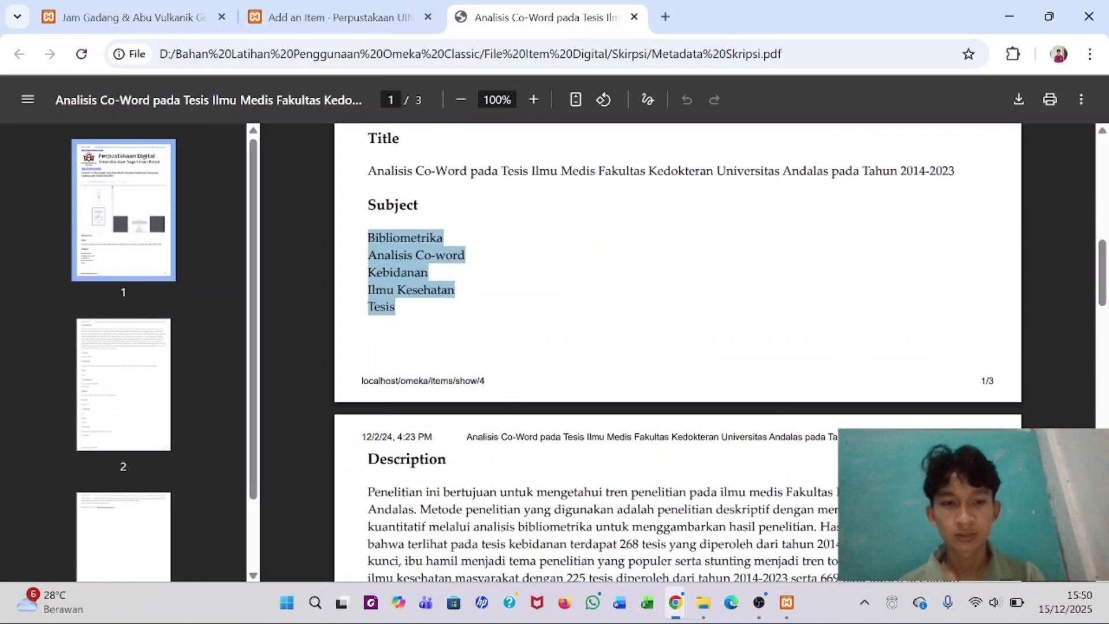
pyautogui.click(324, 7)
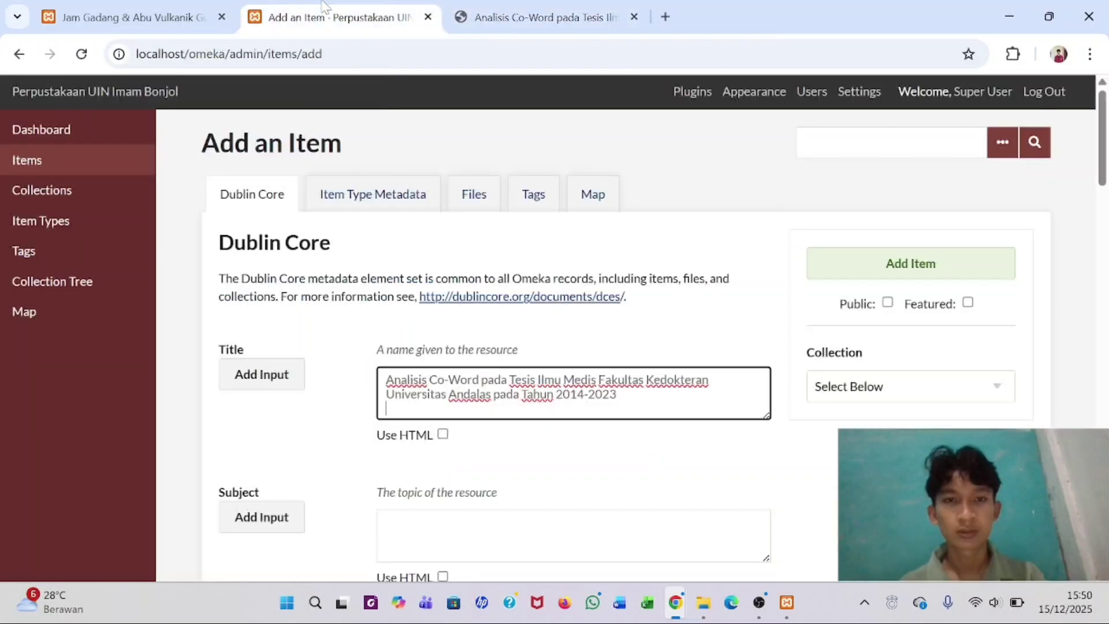
pyautogui.scroll(-2, 419, 448)
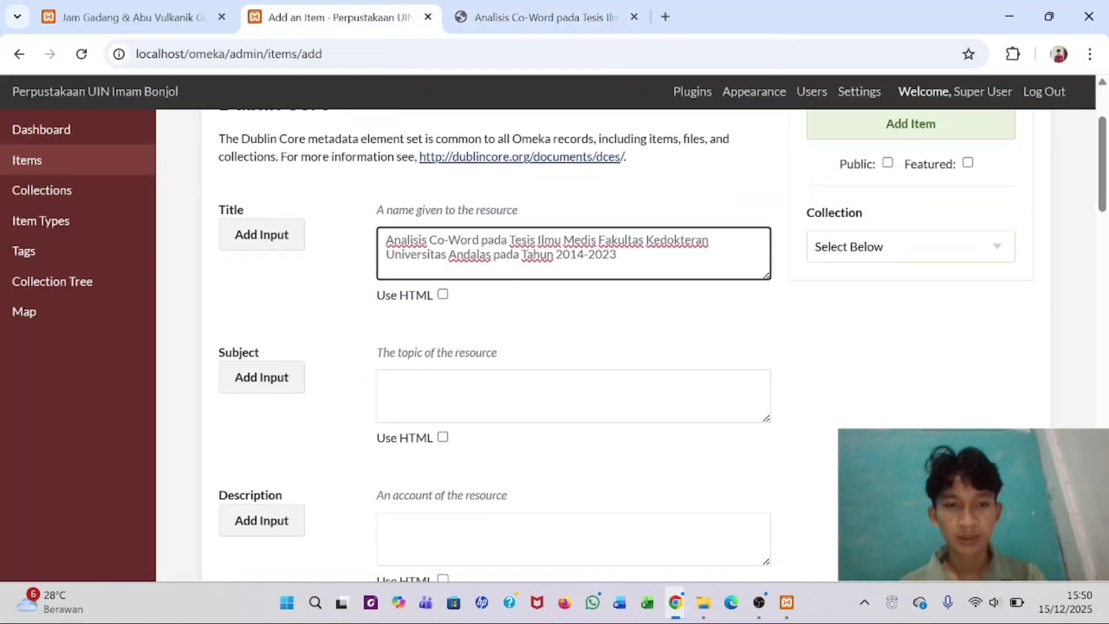
pyautogui.click(404, 393)
pyautogui.hotkey('ctrl', 'v')
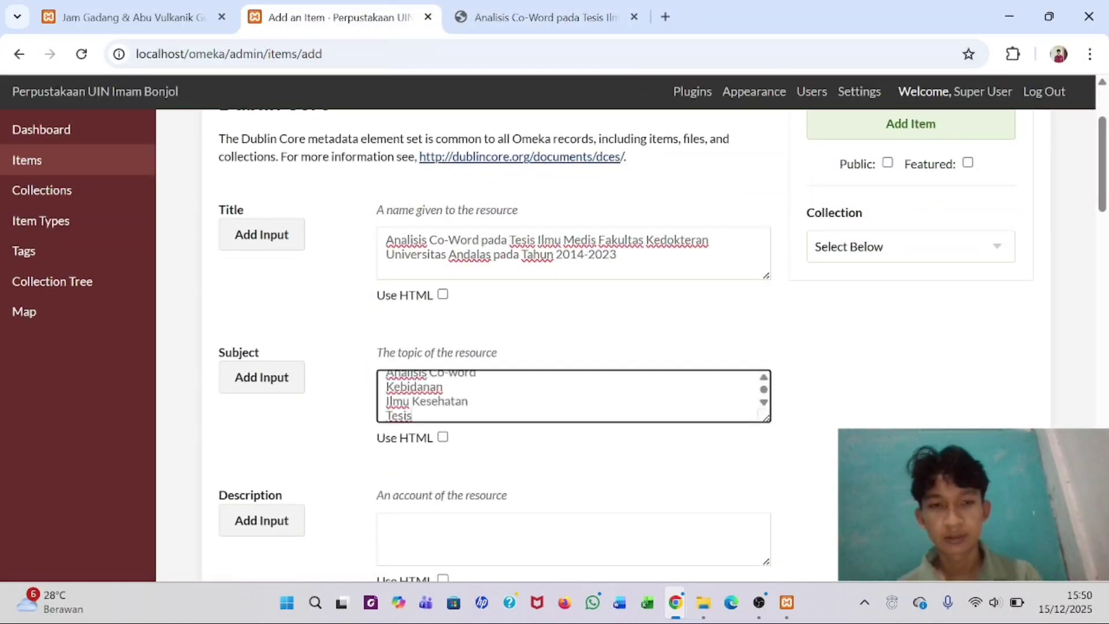
pyautogui.press('Up')
pyautogui.press('Up')
pyautogui.press('Up')
pyautogui.hotkey('ctrl', 'a')
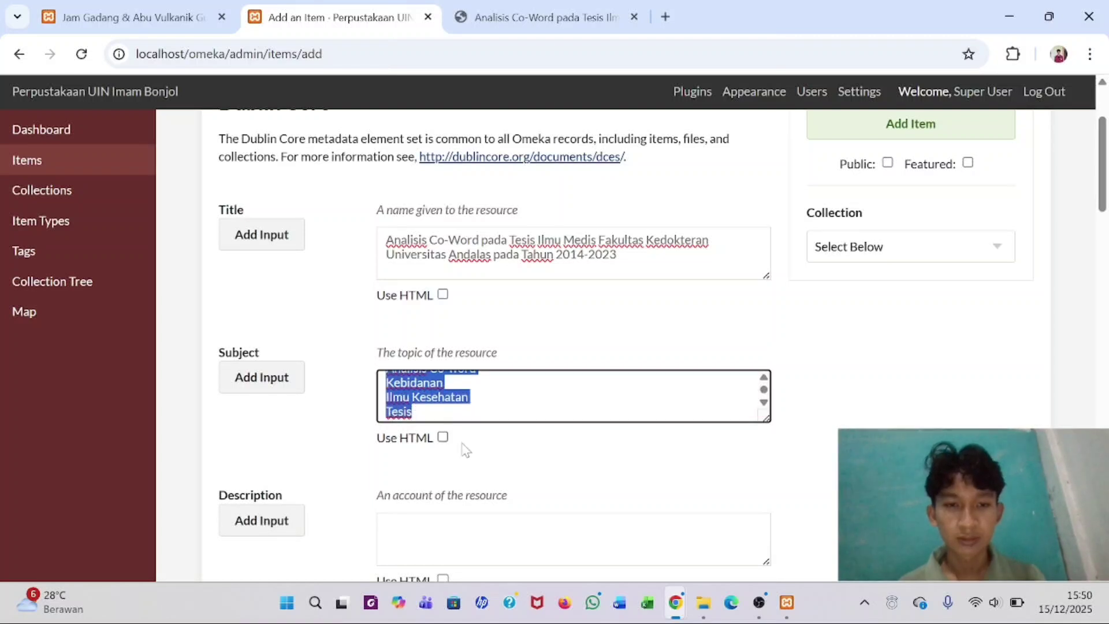
pyautogui.press('BackSpace')
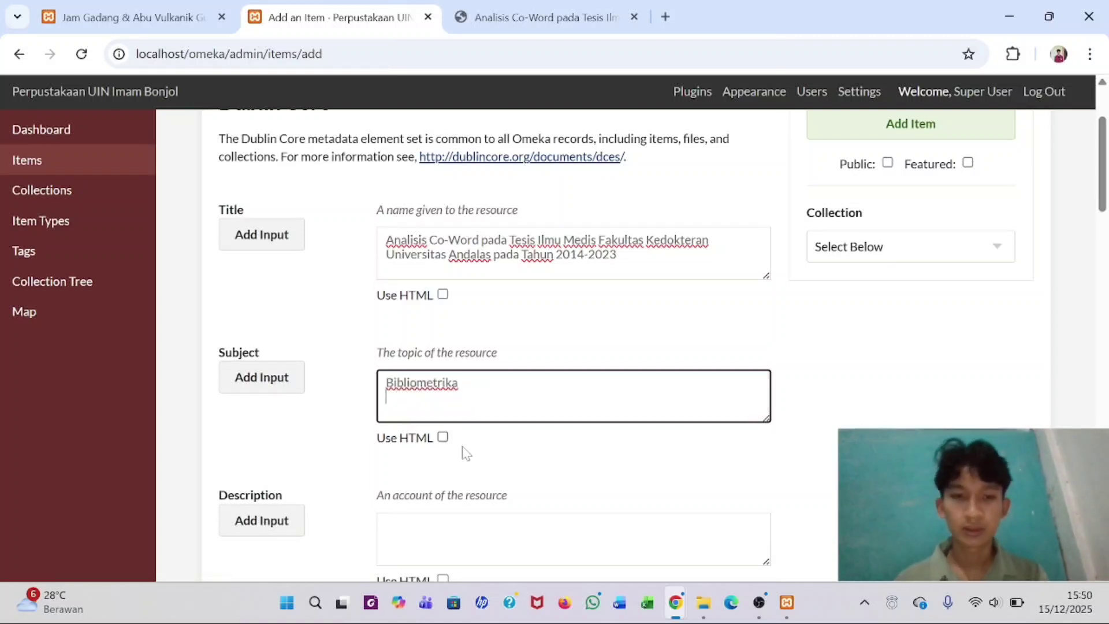
# - Add a second Subject entry holding Analisis Co-word
pyautogui.click(285, 377)
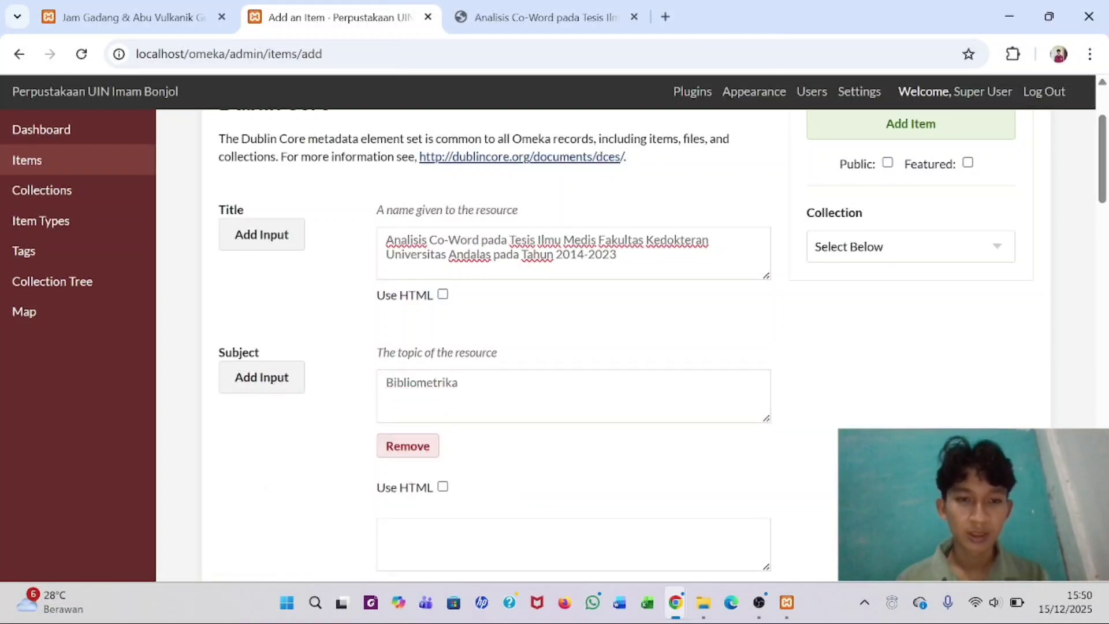
pyautogui.click(463, 544)
pyautogui.write('Analisis Co-word Kebidanan Ilmu Kesehatan Tesis')
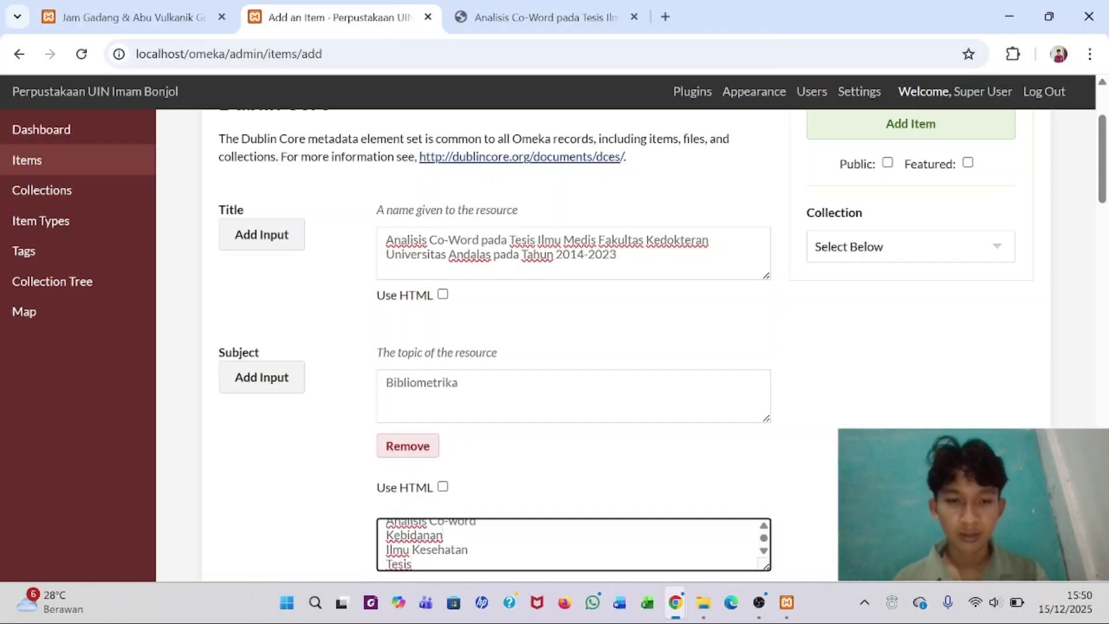
pyautogui.doubleClick(413, 536)
pyautogui.moveTo(413, 536); pyautogui.dragTo(412, 564)
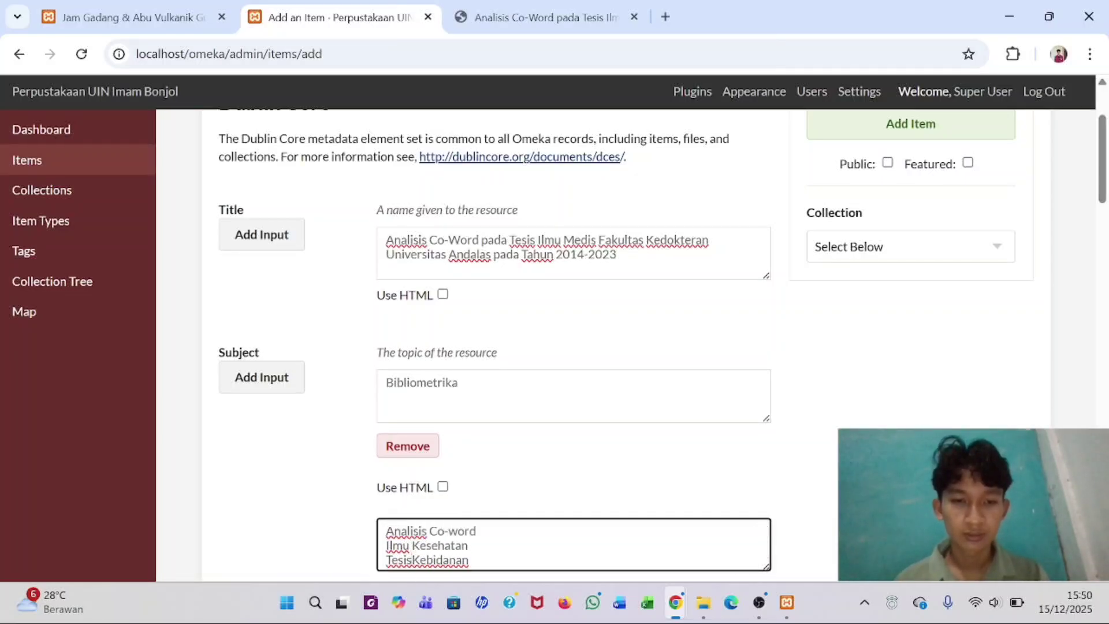
pyautogui.hotkey('ctrl', 'z')
pyautogui.click(410, 560)
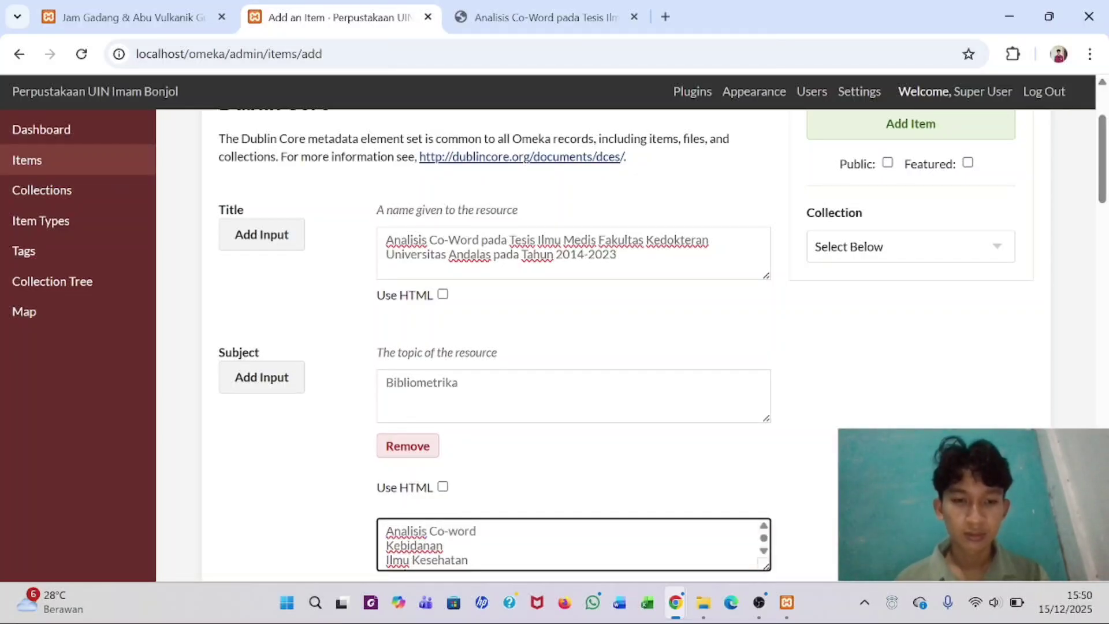
pyautogui.moveTo(386, 546); pyautogui.dragTo(451, 587)
pyautogui.hotkey('ctrl', 'c')
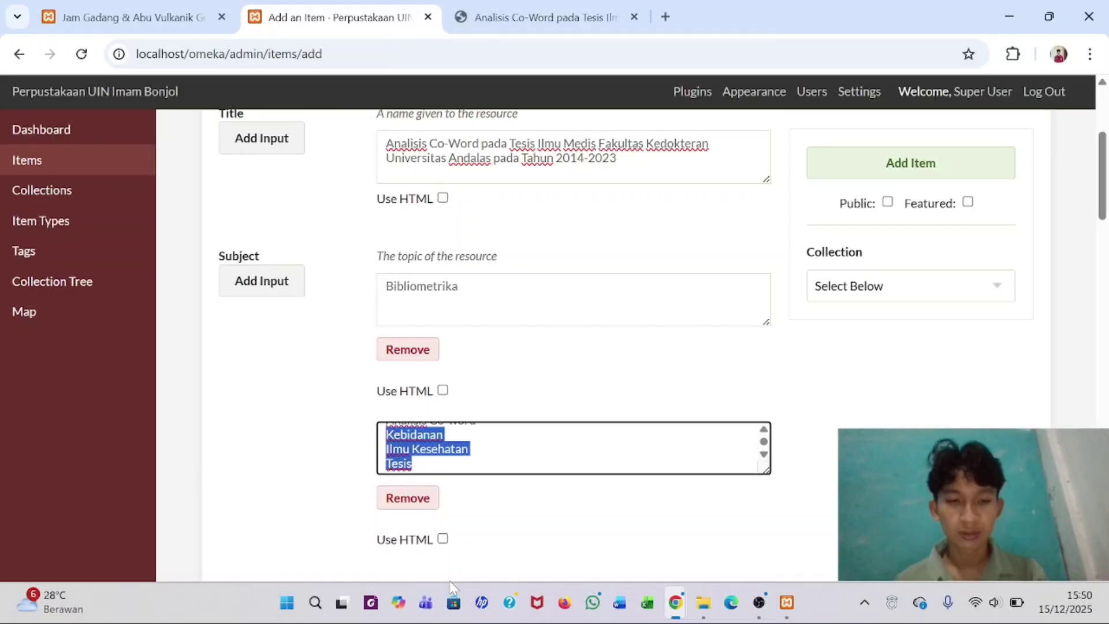
pyautogui.press('BackSpace')
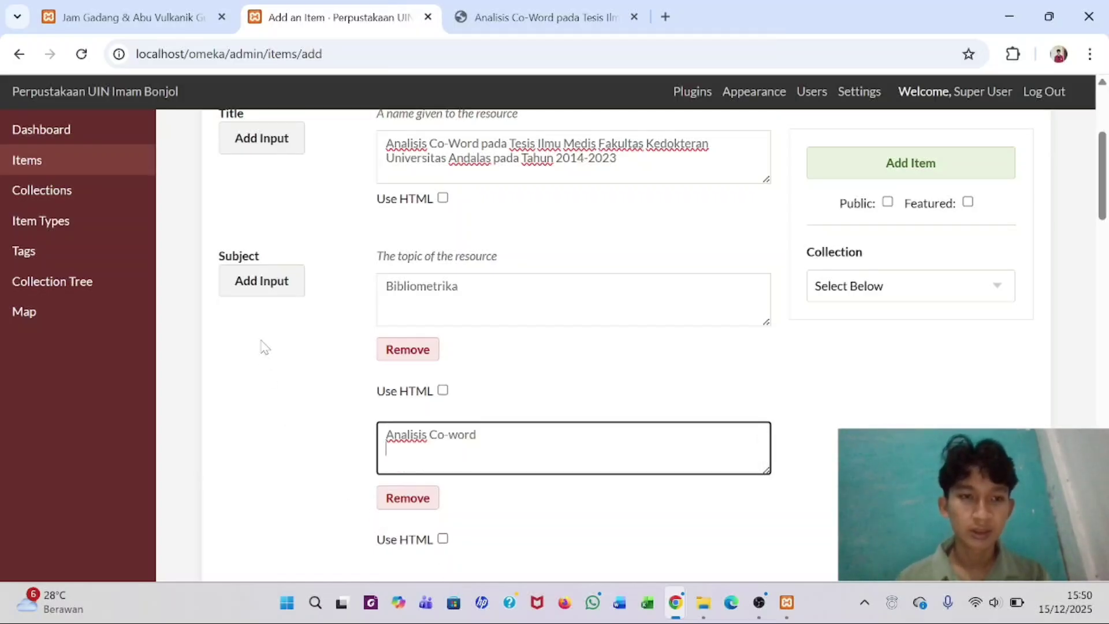
# - Add a third Subject entry for Kebidanan, cutting Ilmu Kesehatan and Tesis out of it
pyautogui.click(261, 283)
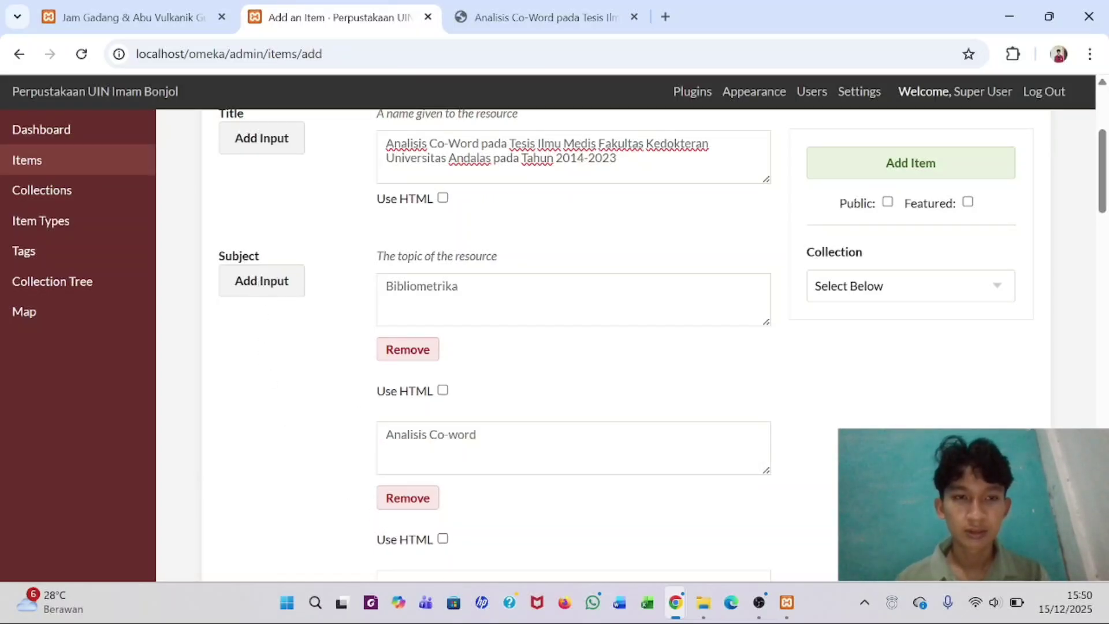
pyautogui.scroll(-3, 393, 344)
pyautogui.click(416, 445)
pyautogui.hotkey('ctrl', 'v')
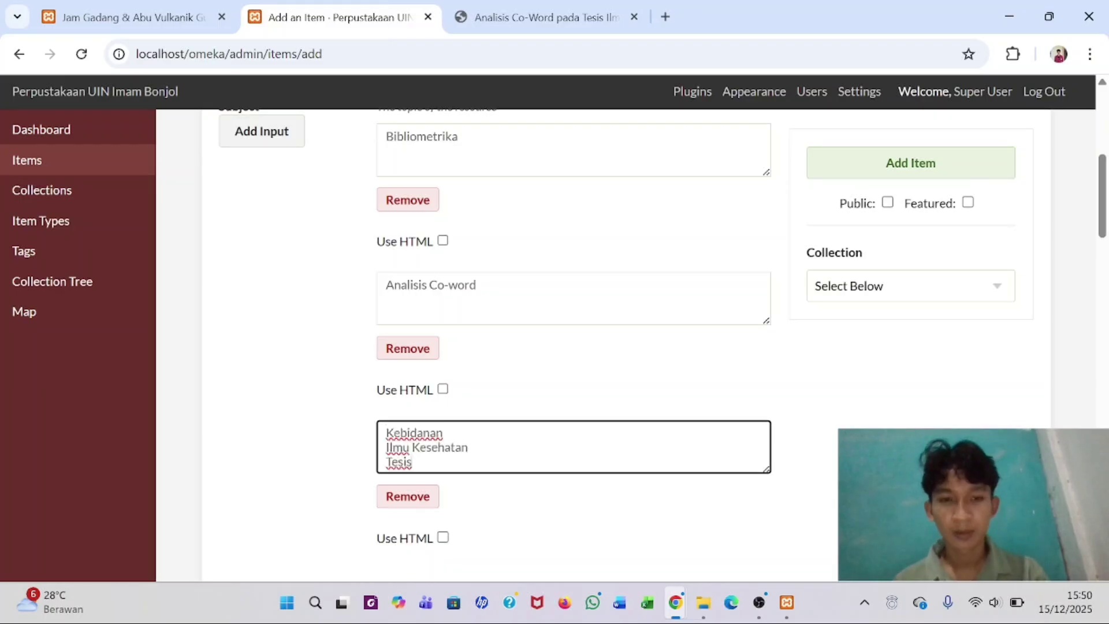
pyautogui.hotkey('shift', 'Up')
pyautogui.hotkey('shift', 'Home')
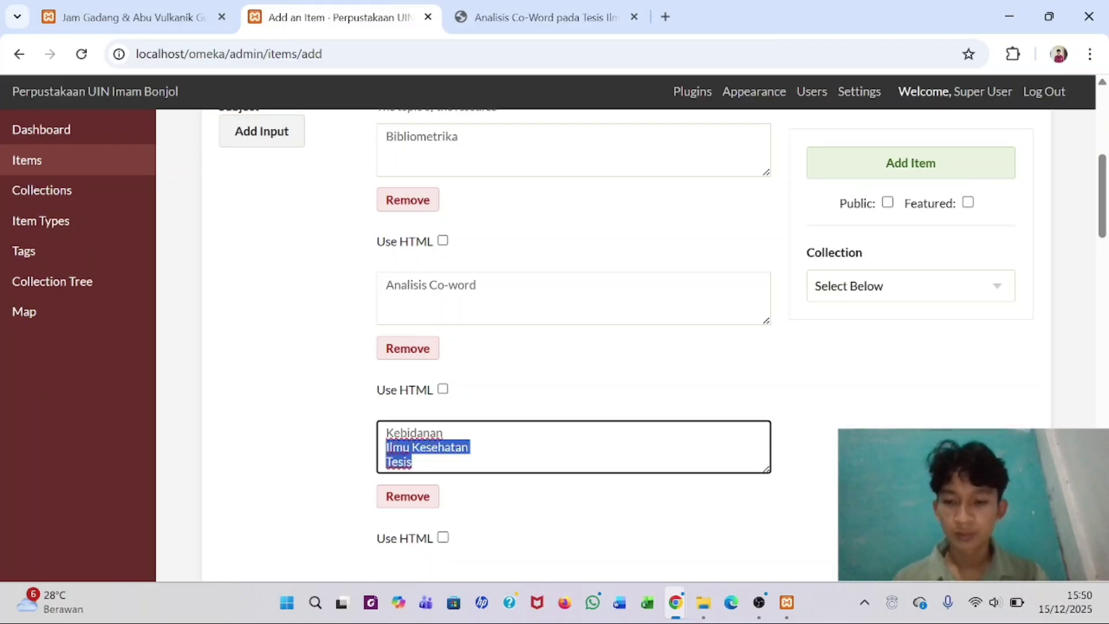
pyautogui.hotkey('ctrl', 'x')
pyautogui.scroll(1, 354, 370)
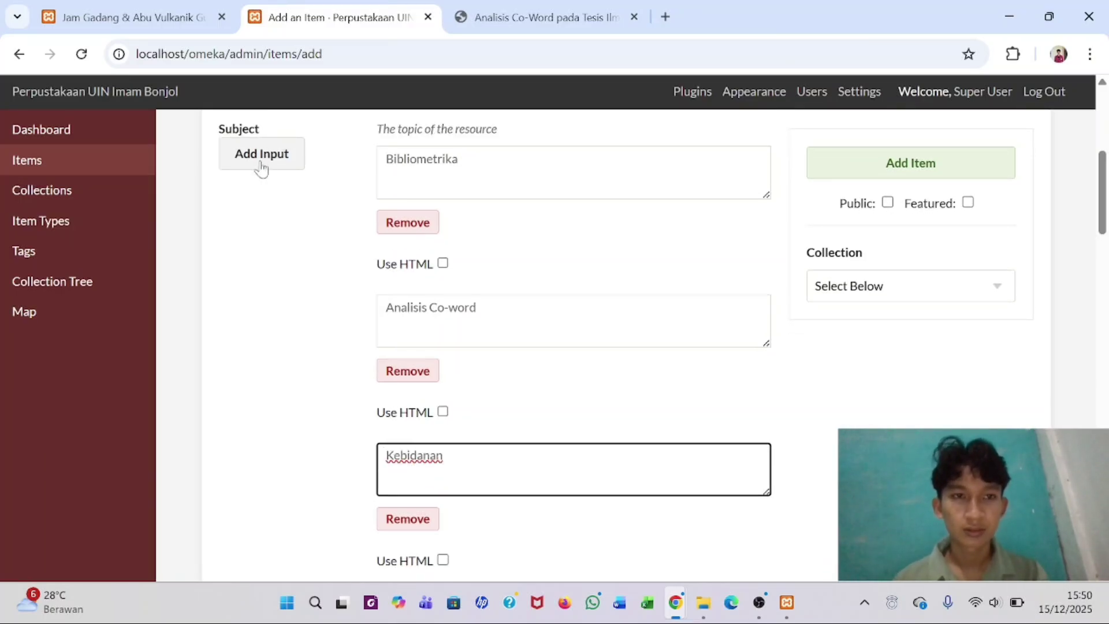
pyautogui.hotkey('ctrl', 'z')
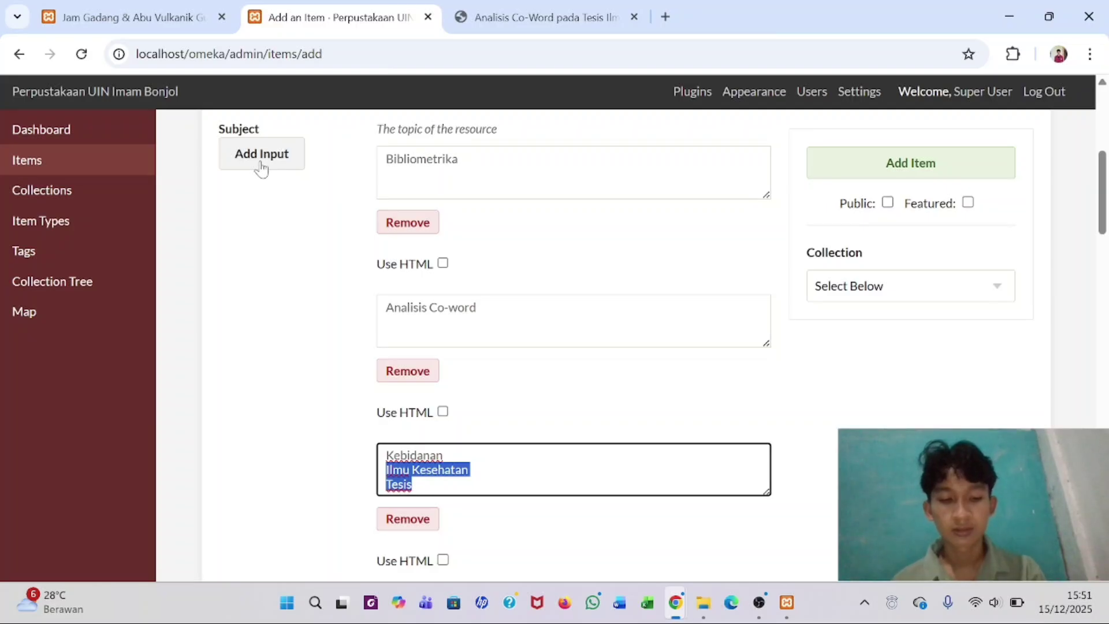
pyautogui.hotkey('ctrl', 'x')
# - Add separate Subject entries for Ilmu Kesehatan and Tesis
pyautogui.click(260, 166)
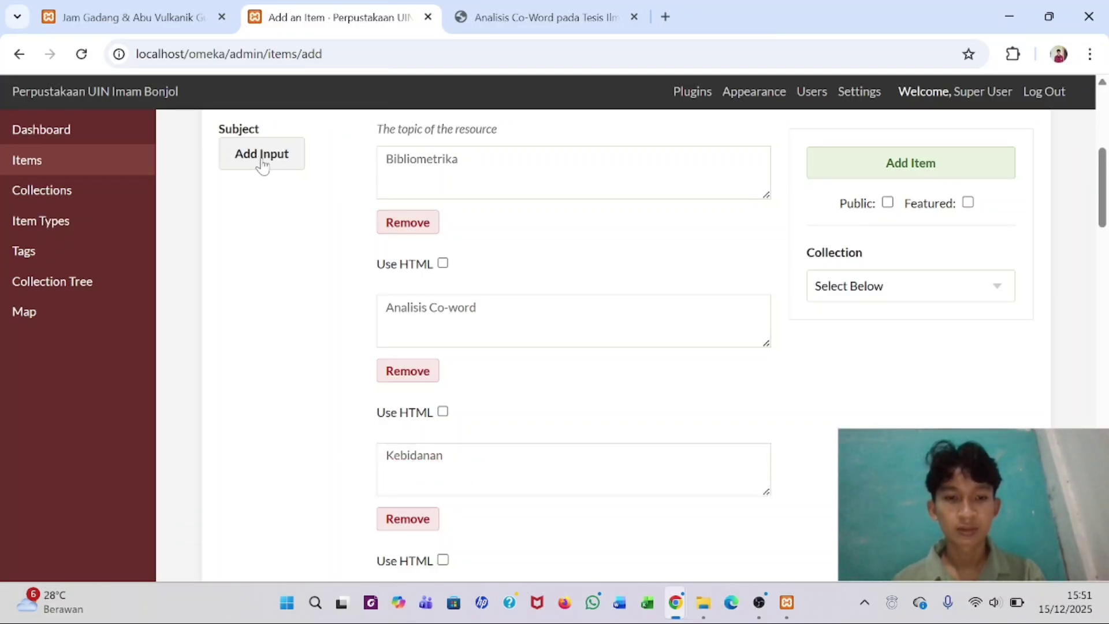
pyautogui.scroll(-4, 261, 166)
pyautogui.click(437, 370)
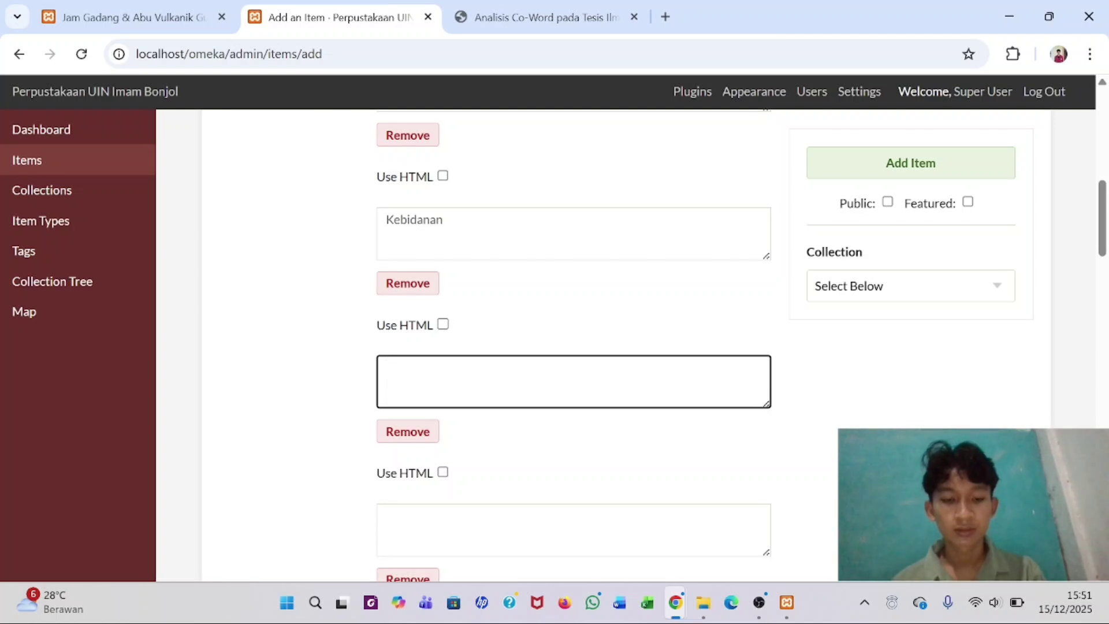
pyautogui.hotkey('ctrl', 'v')
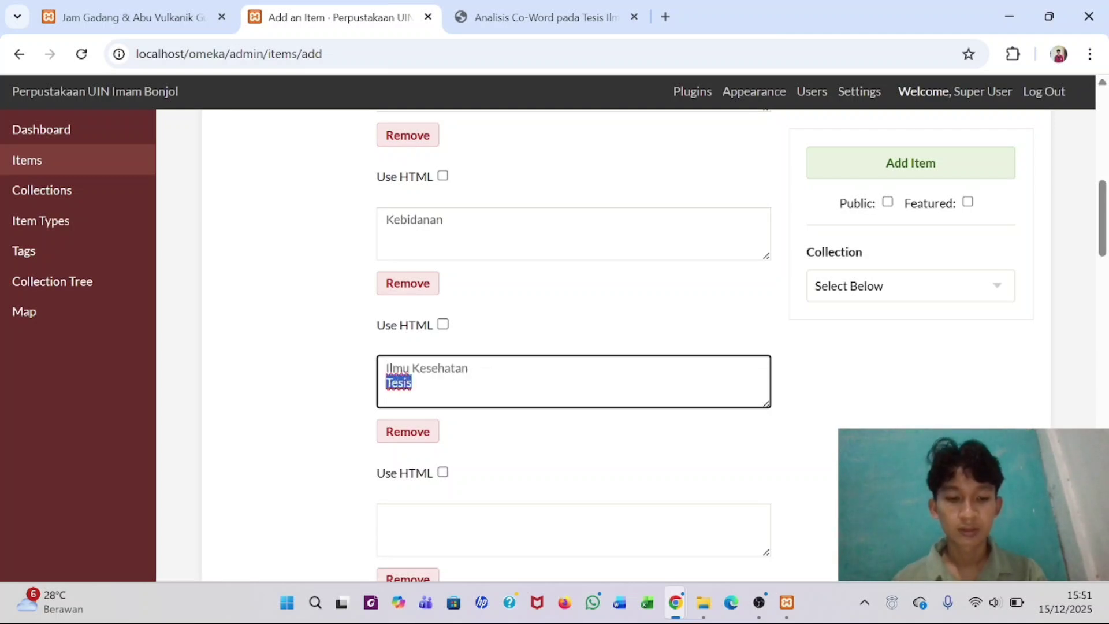
pyautogui.hotkey('ctrl', 'x')
pyautogui.scroll(-2, 384, 392)
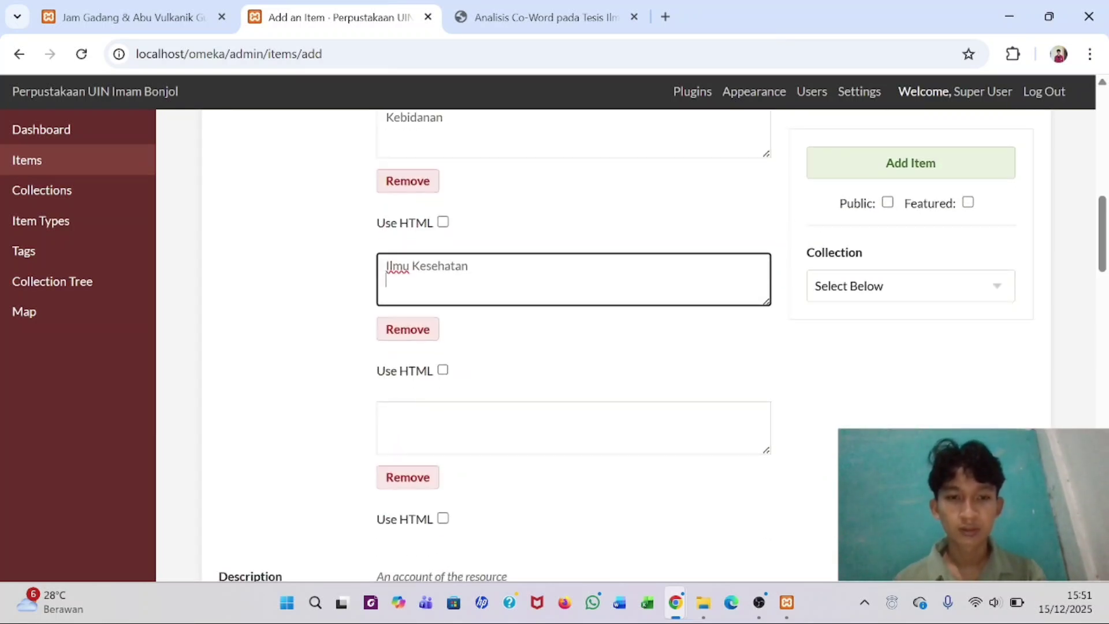
pyautogui.click(386, 414)
pyautogui.hotkey('ctrl', 'v')
pyautogui.scroll(-5, 396, 420)
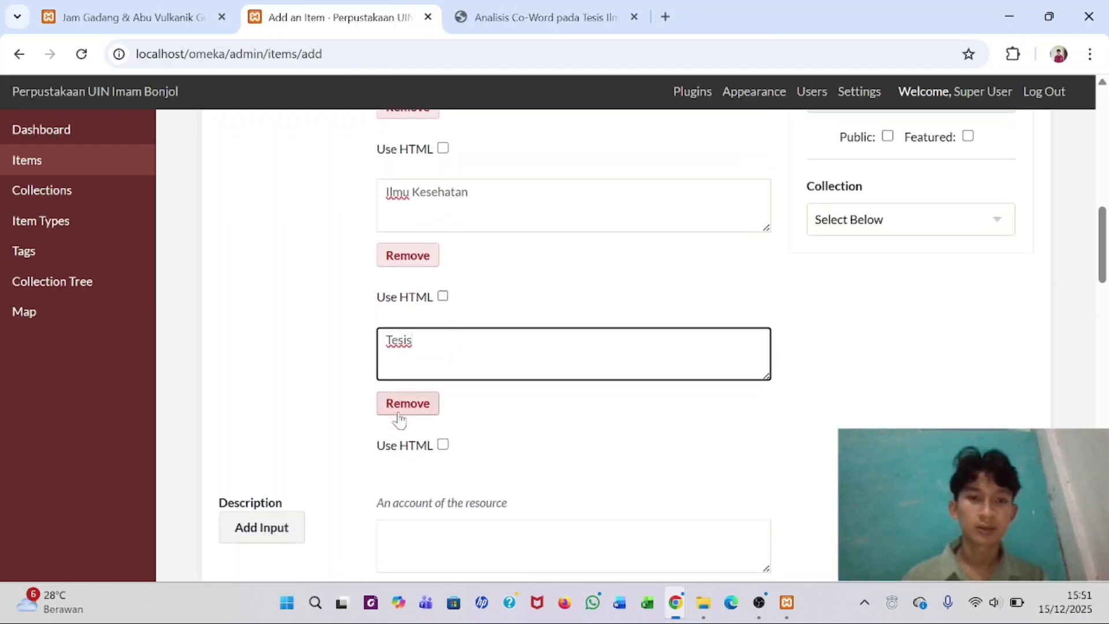
# - Copy the abstract paragraph from the metadata PDF and paste it into the item's Description
pyautogui.click(537, 17)
pyautogui.scroll(-5, 467, 161)
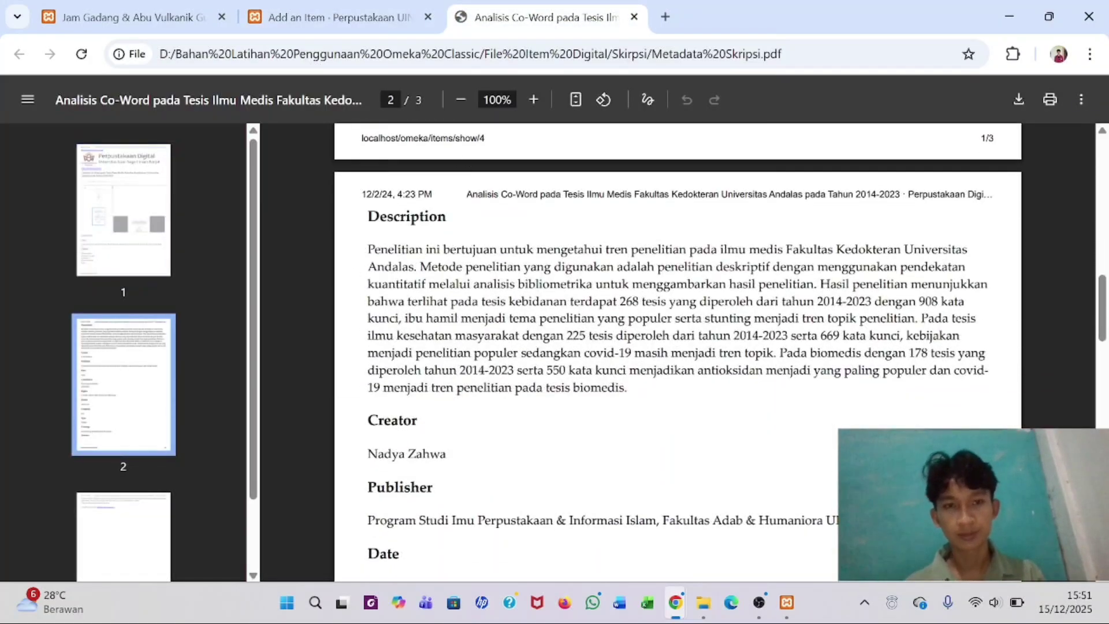
pyautogui.moveTo(368, 249); pyautogui.dragTo(608, 387)
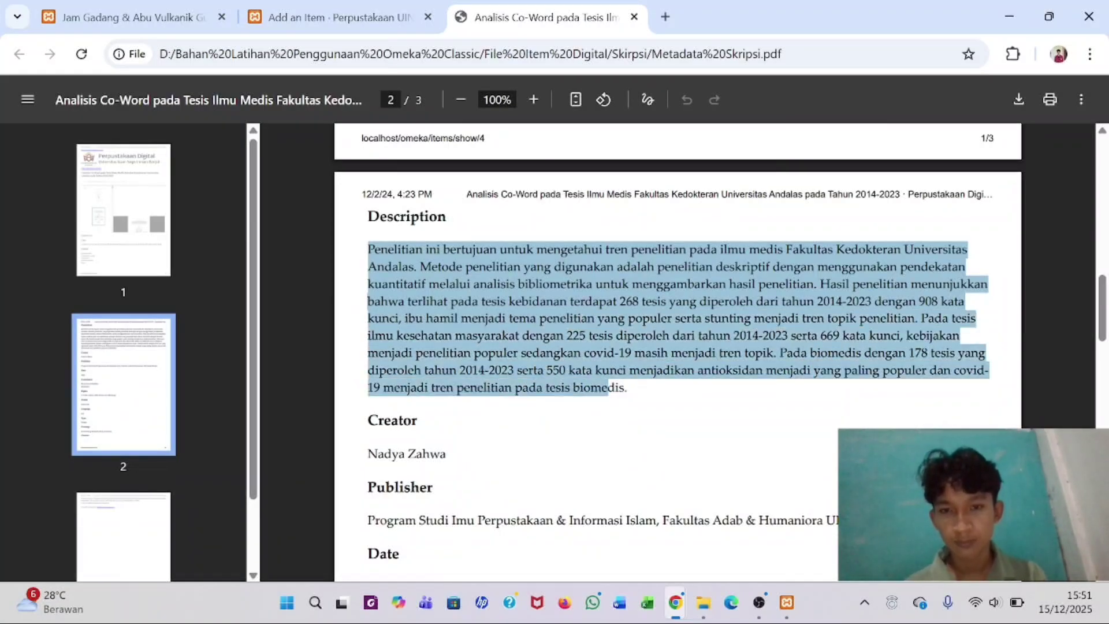
pyautogui.click(656, 436)
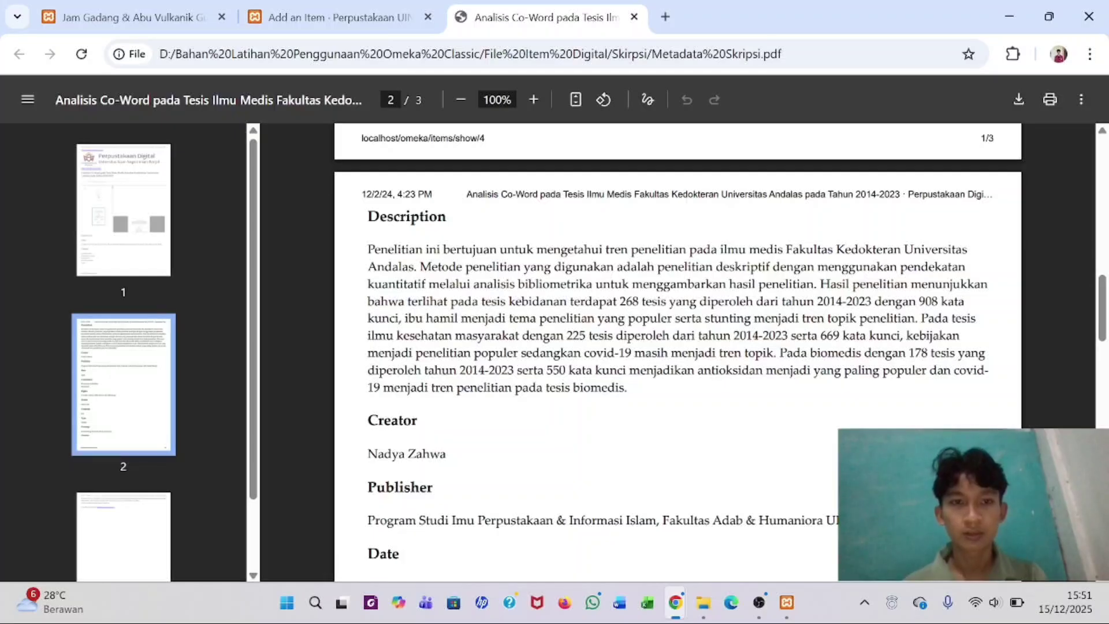
pyautogui.moveTo(368, 249); pyautogui.dragTo(626, 388)
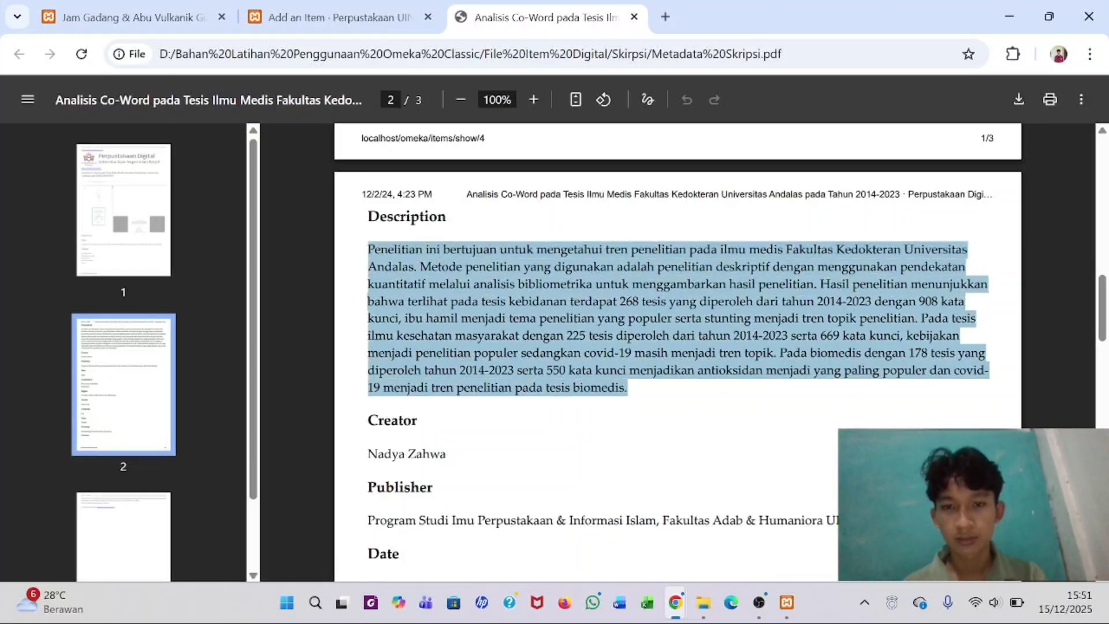
pyautogui.moveTo(338, 16); pyautogui.dragTo(254, 295)
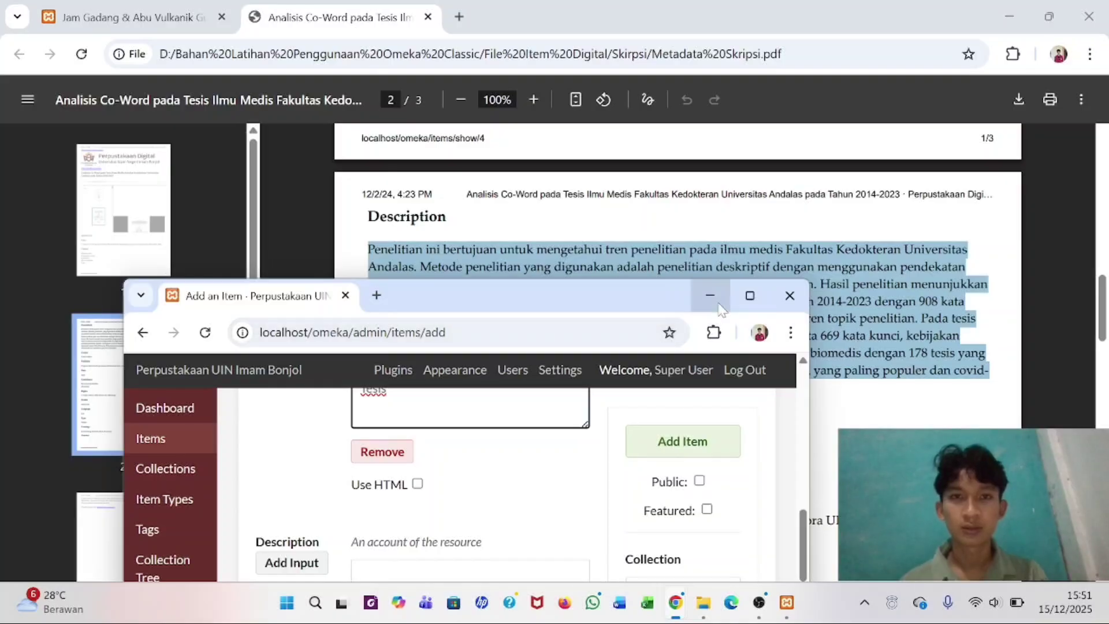
pyautogui.click(750, 296)
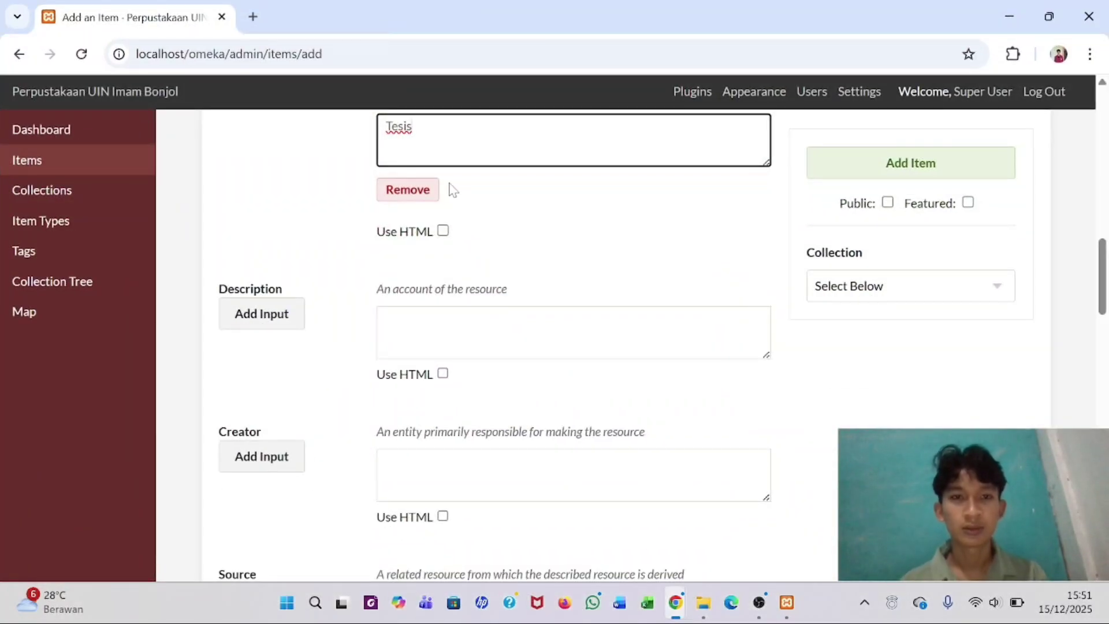
pyautogui.scroll(2, 447, 284)
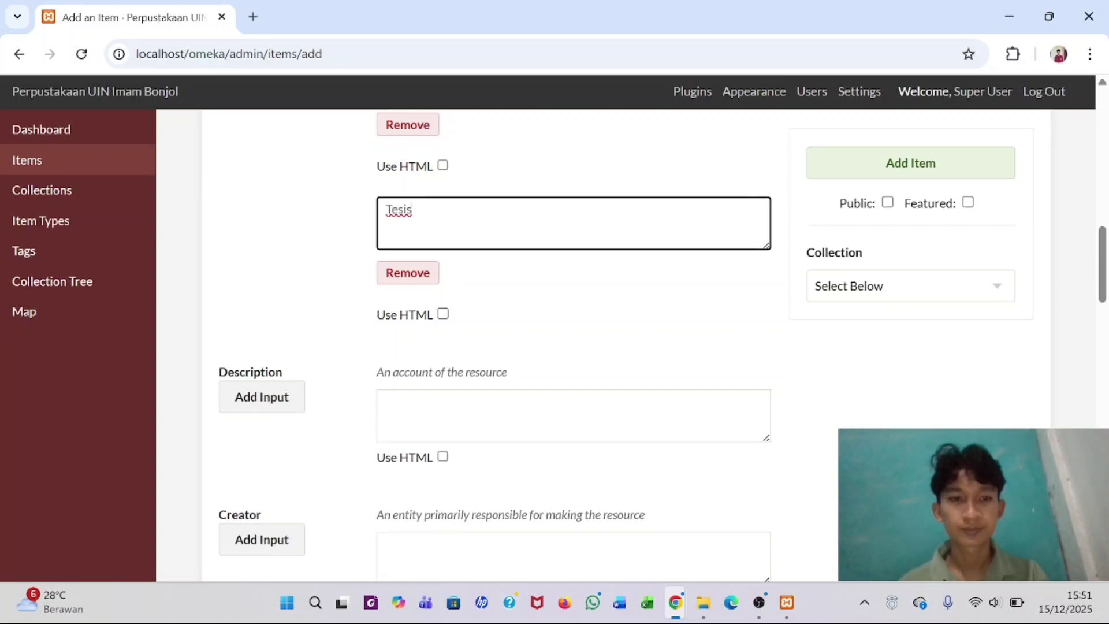
pyautogui.click(462, 413)
pyautogui.hotkey('ctrl', 'v')
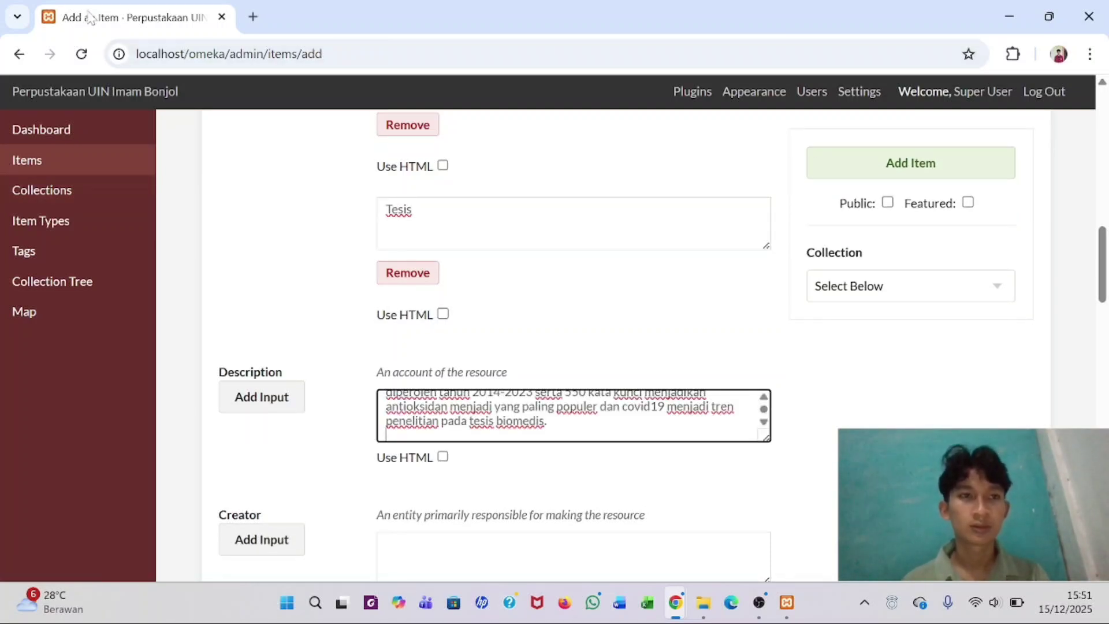
pyautogui.moveTo(88, 17); pyautogui.dragTo(310, 11)
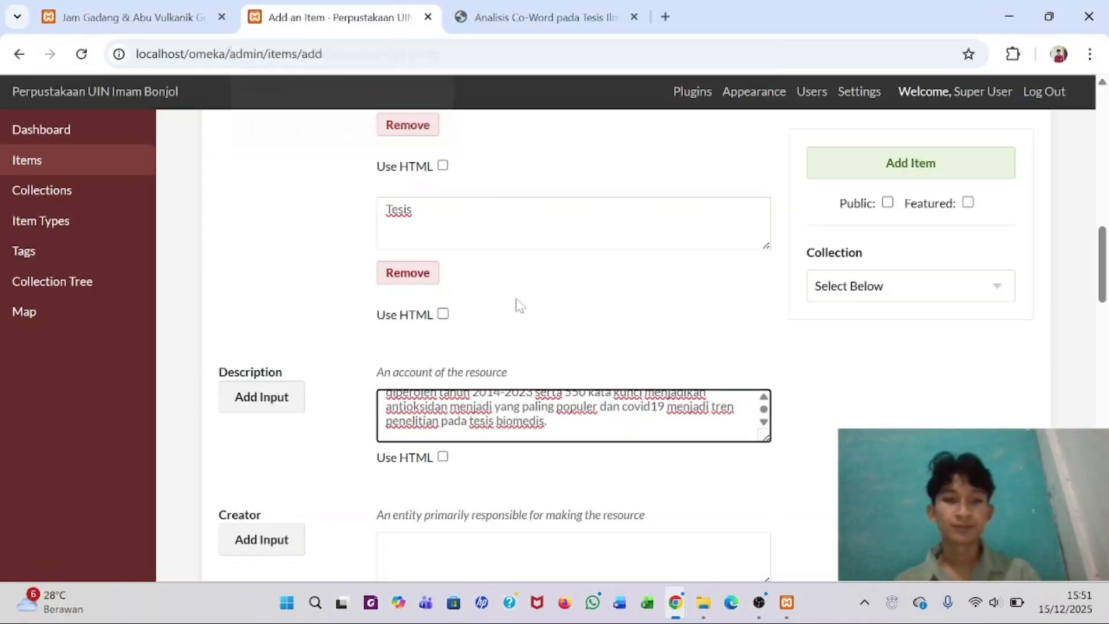
# - Copy the author's name under Creator from the metadata PDF
pyautogui.click(505, 7)
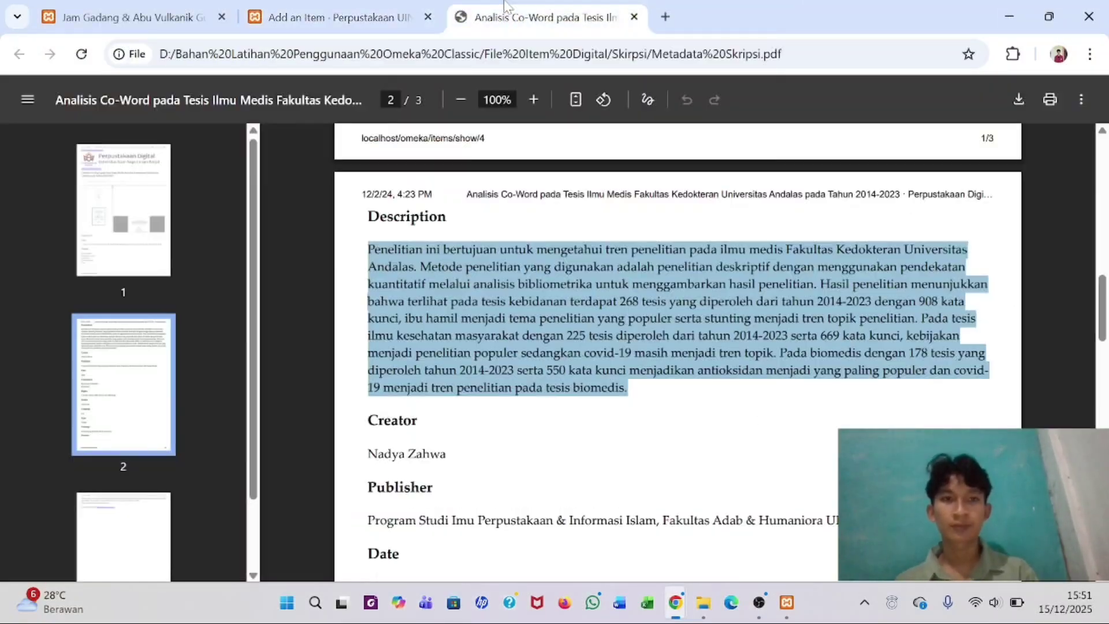
pyautogui.click(498, 411)
pyautogui.scroll(-2, 498, 412)
pyautogui.moveTo(368, 353); pyautogui.dragTo(446, 353)
pyautogui.hotkey('ctrl', 'c')
pyautogui.click(332, 17)
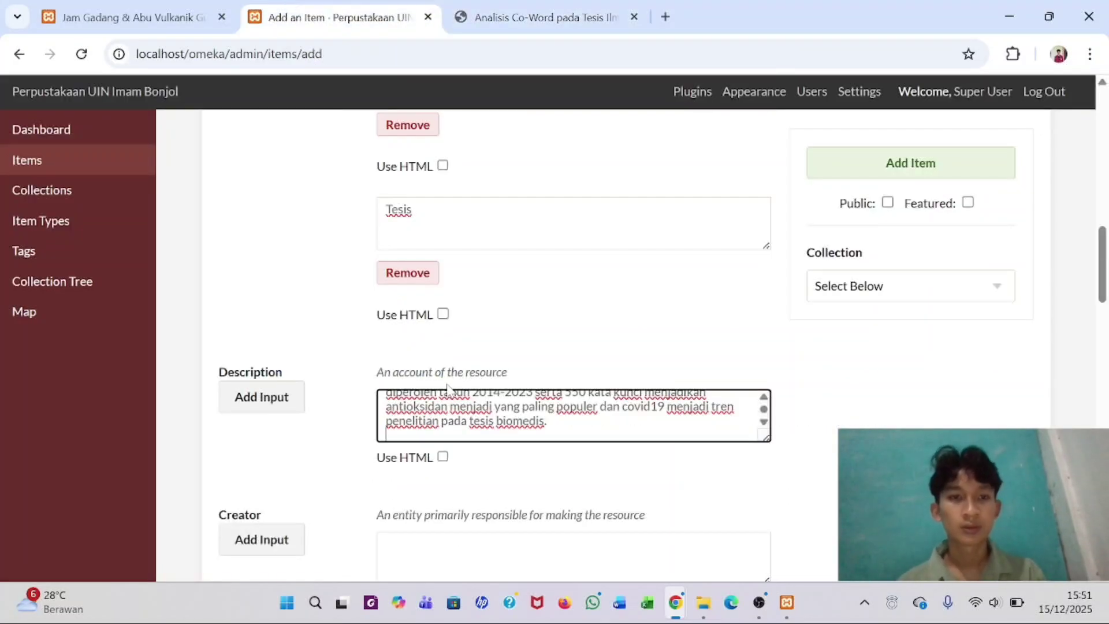
pyautogui.scroll(-2, 414, 520)
# - Paste the author's name into the item's Creator field
pyautogui.click(404, 425)
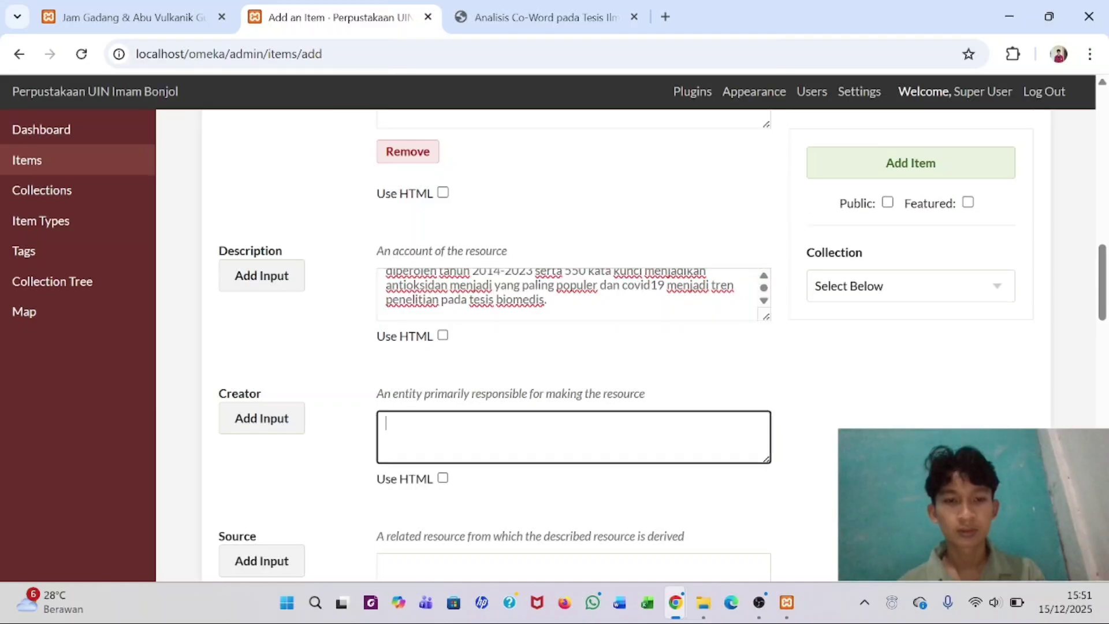
pyautogui.hotkey('ctrl', 'v')
pyautogui.scroll(-2, 427, 439)
pyautogui.click(428, 451)
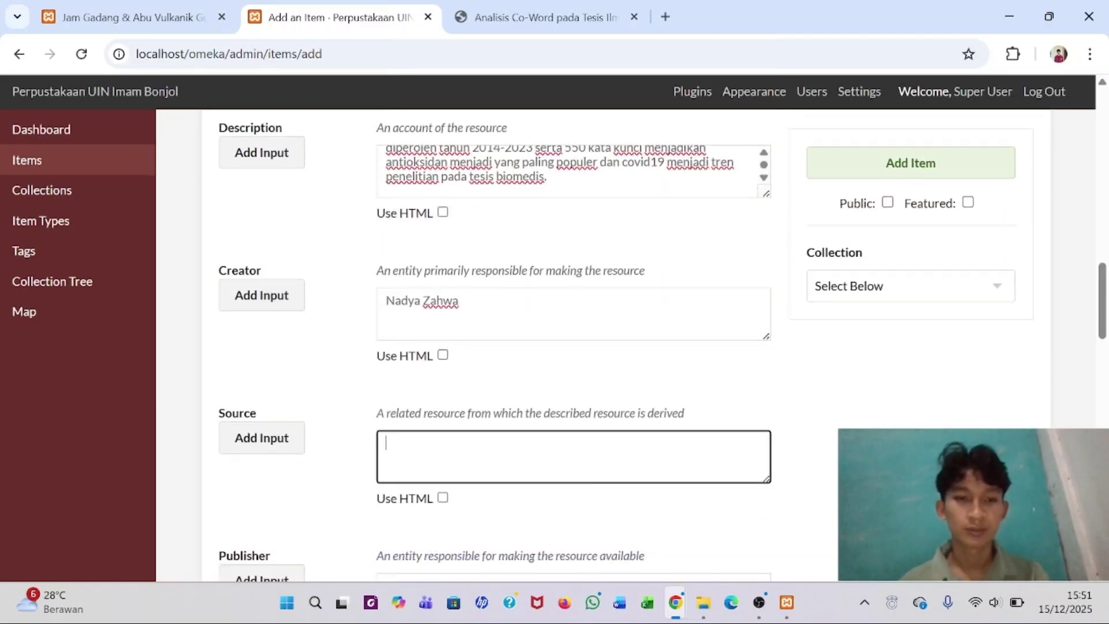
# - Copy the Publisher line from the PDF into the item's Publisher field
pyautogui.click(506, 8)
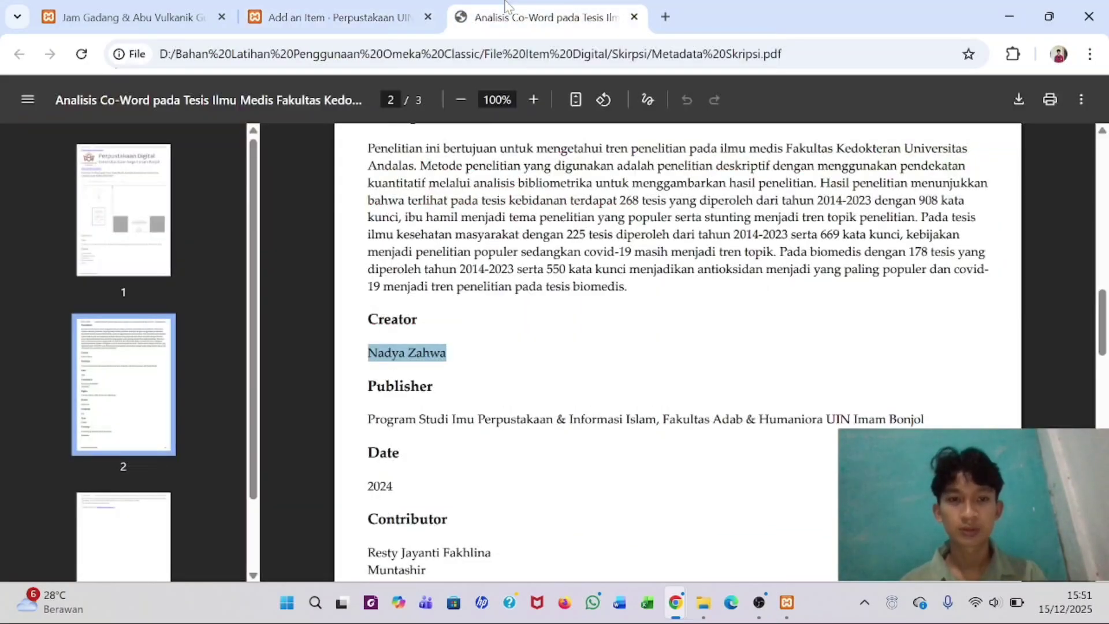
pyautogui.click(468, 450)
pyautogui.scroll(-2, 468, 451)
pyautogui.scroll(-1, 468, 451)
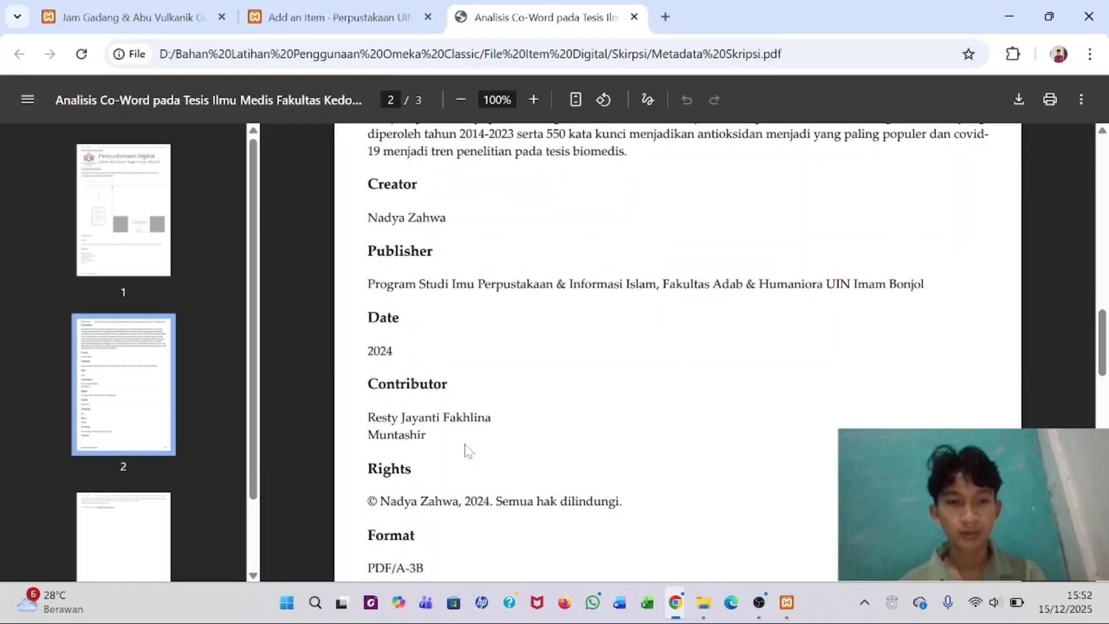
pyautogui.scroll(1, 468, 451)
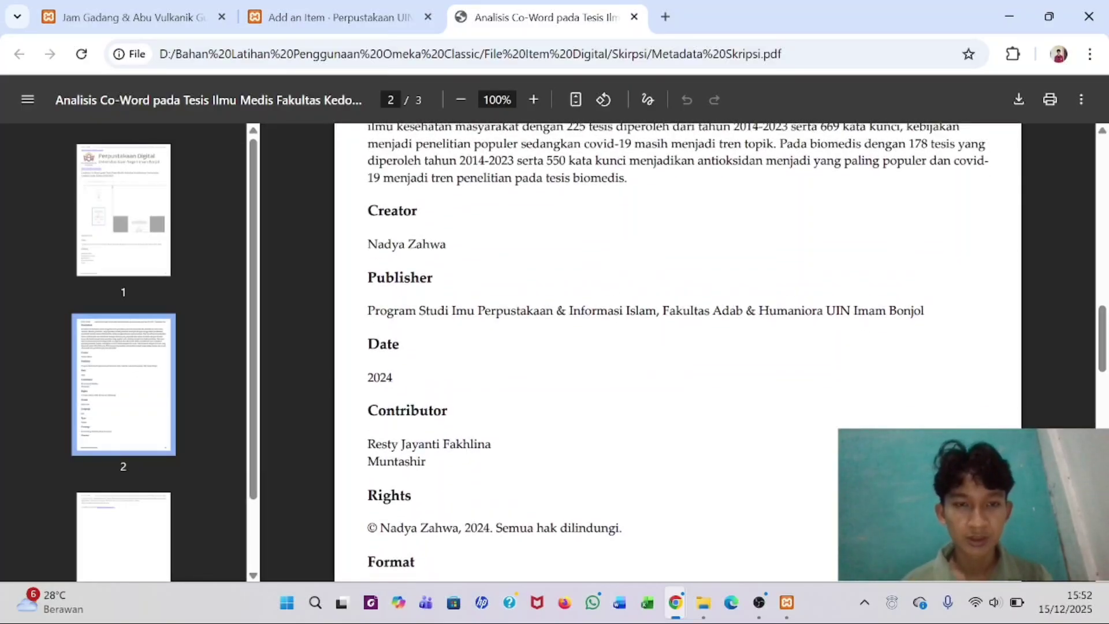
pyautogui.moveTo(369, 310); pyautogui.dragTo(925, 310)
pyautogui.hotkey('ctrl', 'c')
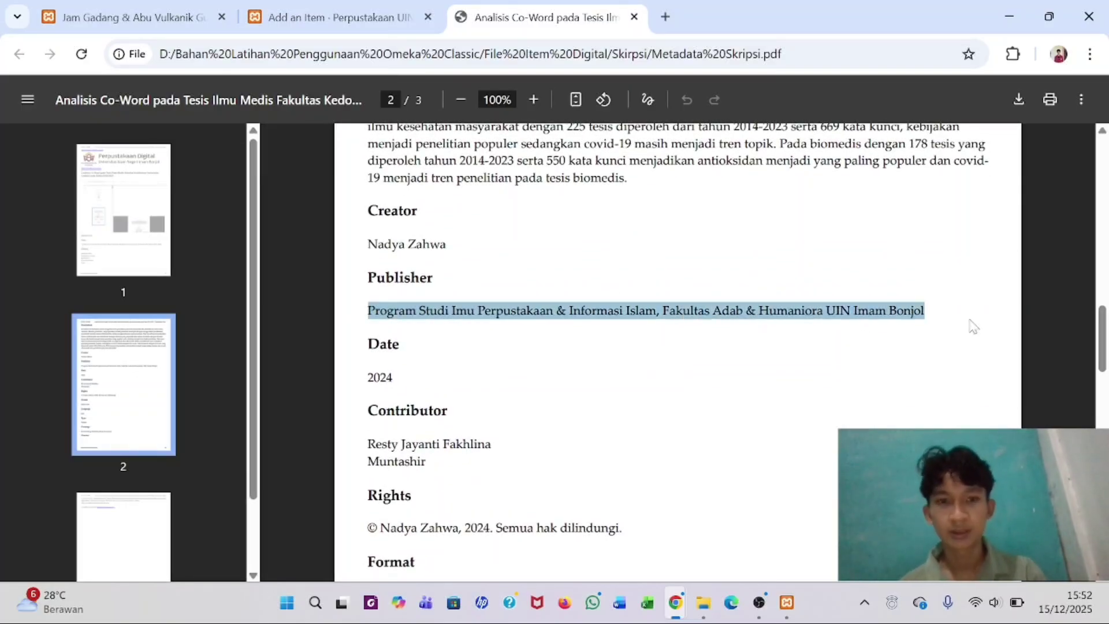
pyautogui.click(361, 9)
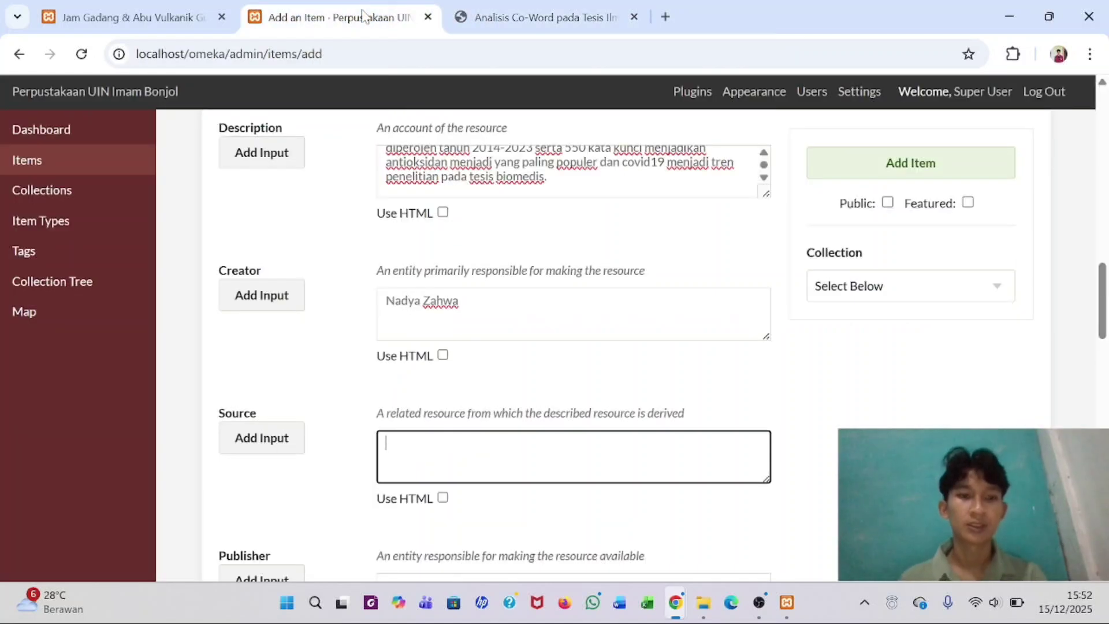
pyautogui.scroll(-3, 578, 347)
pyautogui.click(491, 441)
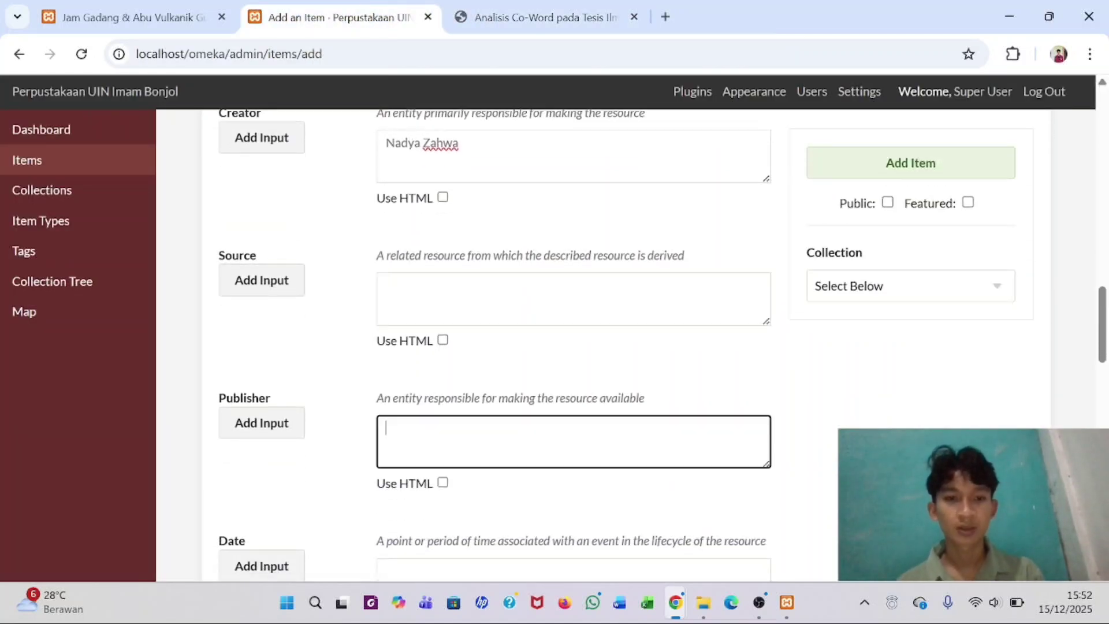
pyautogui.hotkey('ctrl', 'v')
# - Enter 2024 as the item's Date
pyautogui.click(488, 10)
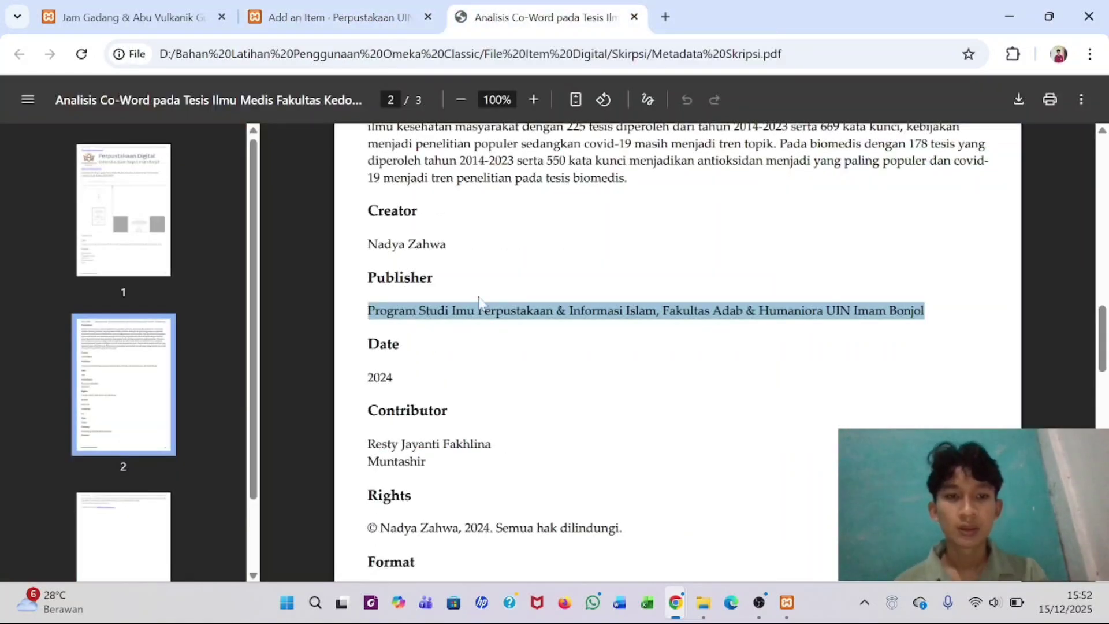
pyautogui.doubleClick(380, 378)
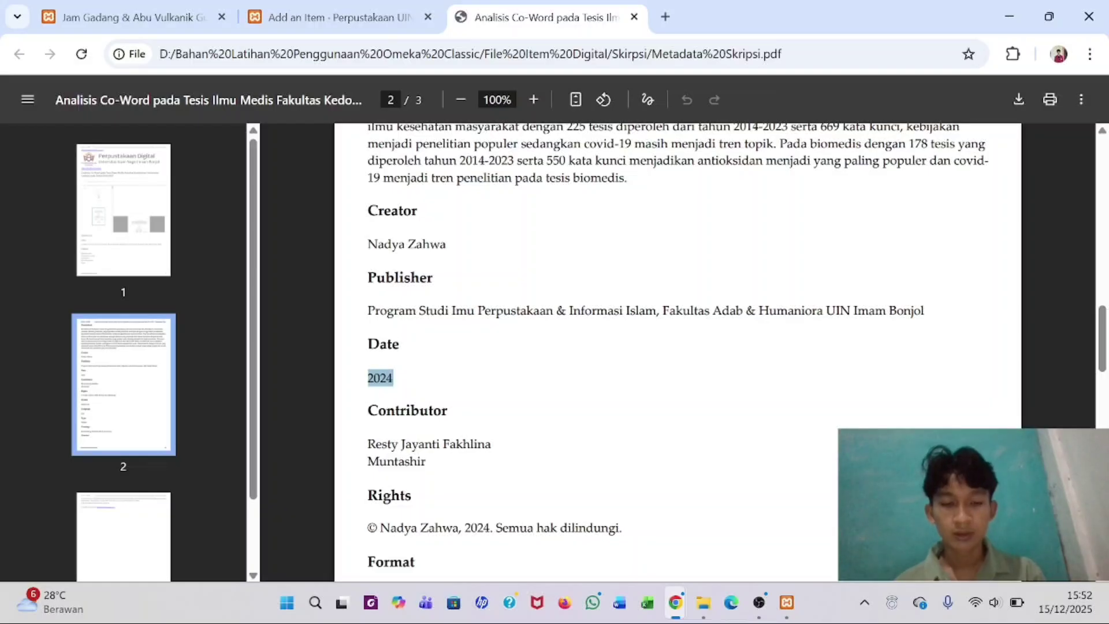
pyautogui.moveTo(289, 14); pyautogui.dragTo(347, 10)
pyautogui.click(572, 297)
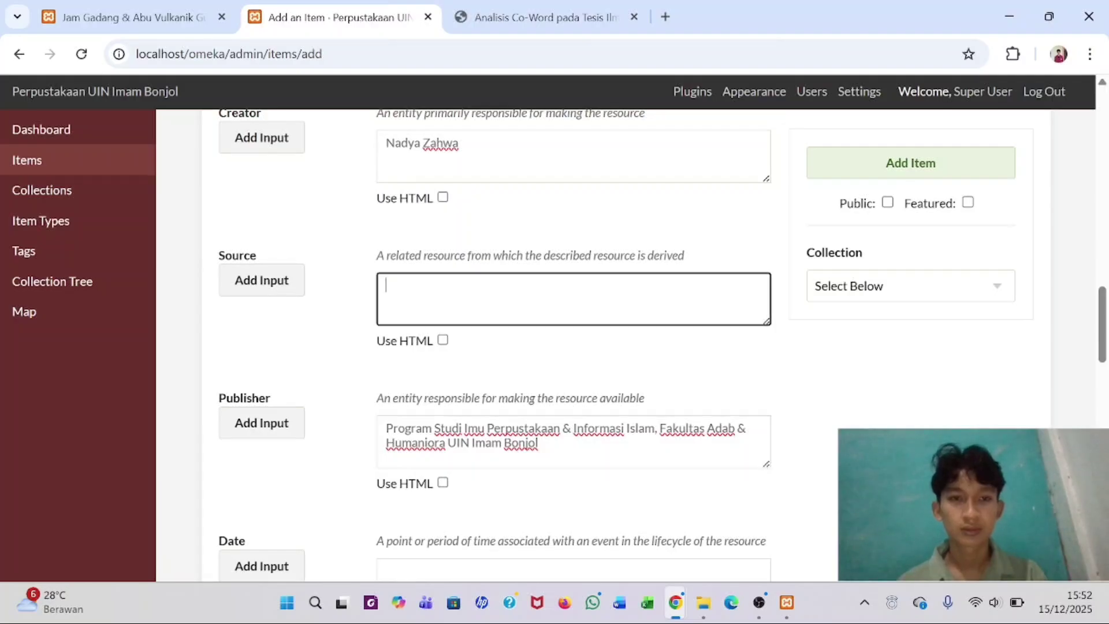
pyautogui.scroll(-1, 573, 347)
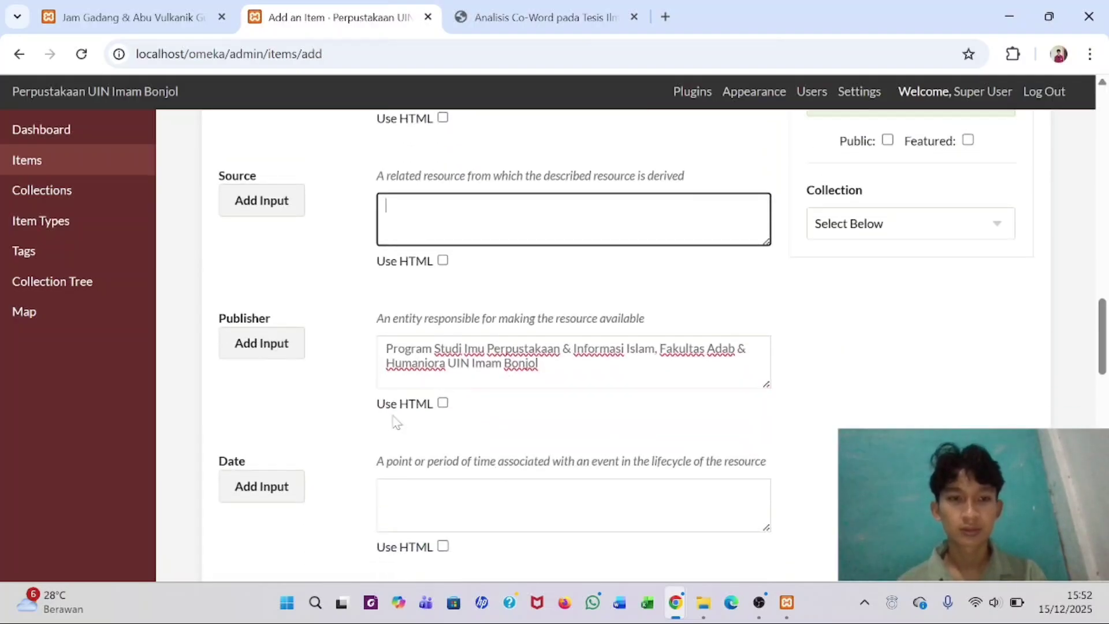
pyautogui.click(403, 485)
pyautogui.write('2024')
pyautogui.scroll(-5, 393, 496)
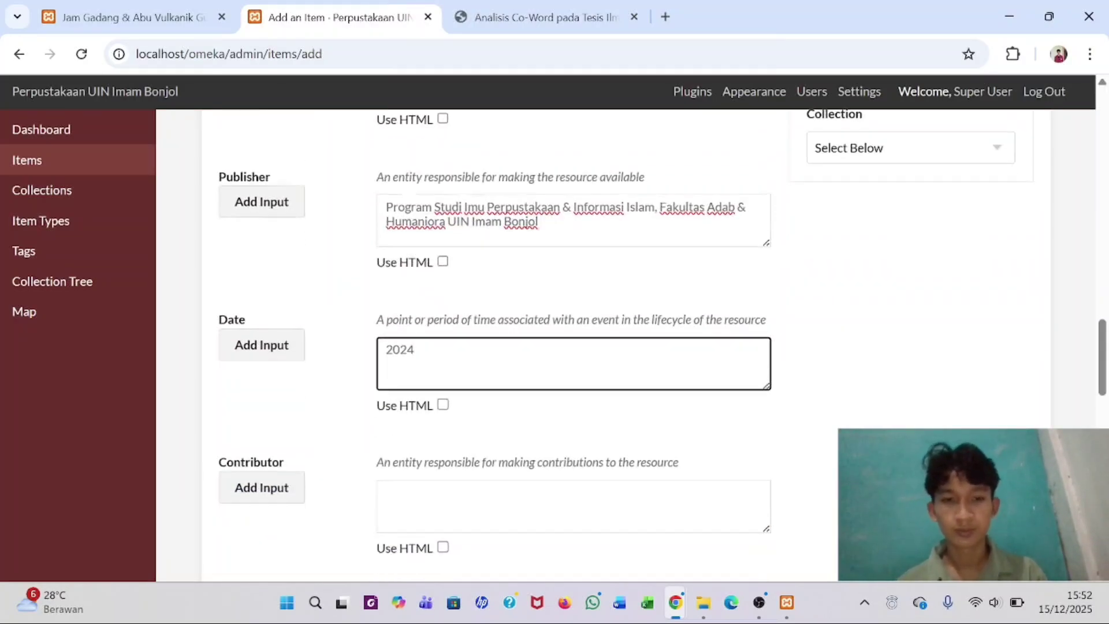
# - Paste the two contributor names from the PDF and split them into two Contributor entries
pyautogui.hotkey('alt', 'Tab')
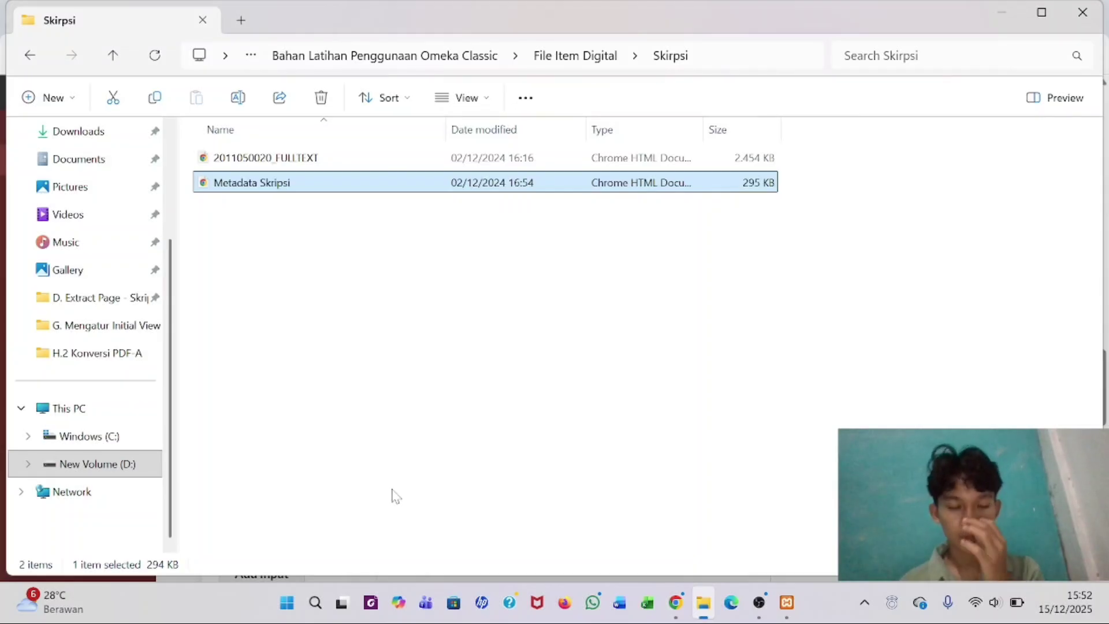
pyautogui.hotkey('alt', 'Tab')
pyautogui.click(533, 12)
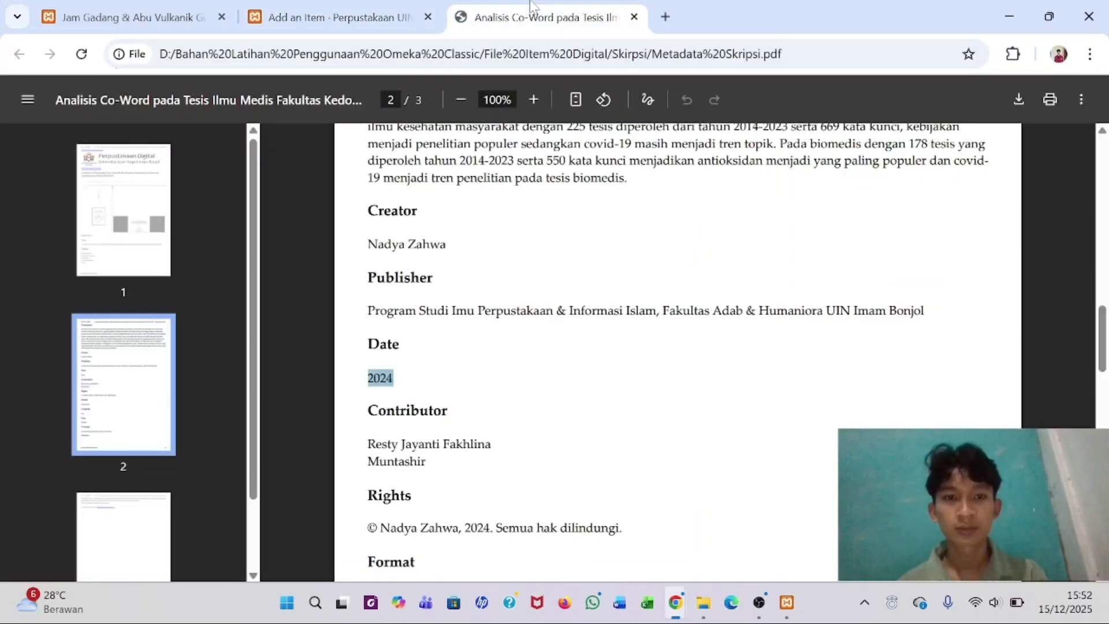
pyautogui.scroll(-1, 678, 352)
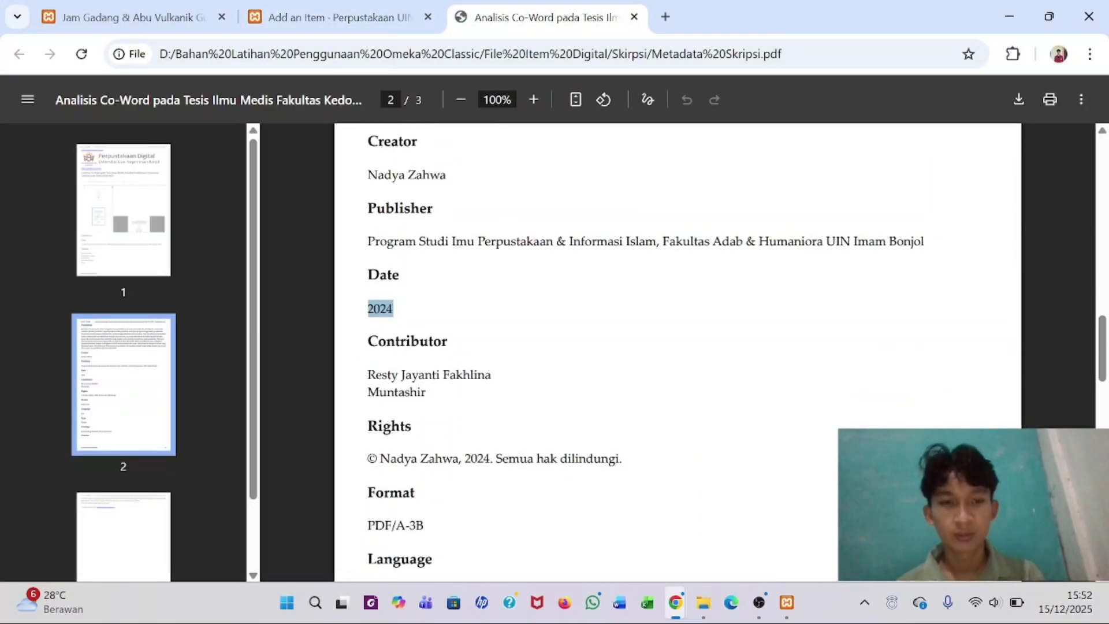
pyautogui.moveTo(368, 374); pyautogui.dragTo(425, 393)
pyautogui.hotkey('ctrl', 'c')
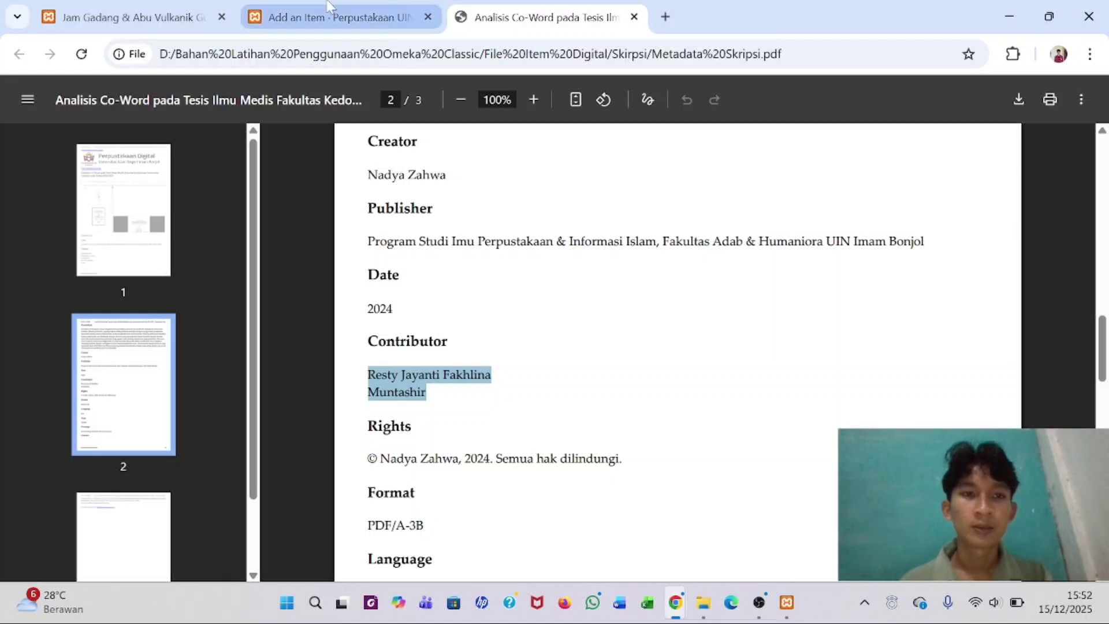
pyautogui.click(334, 17)
pyautogui.click(405, 294)
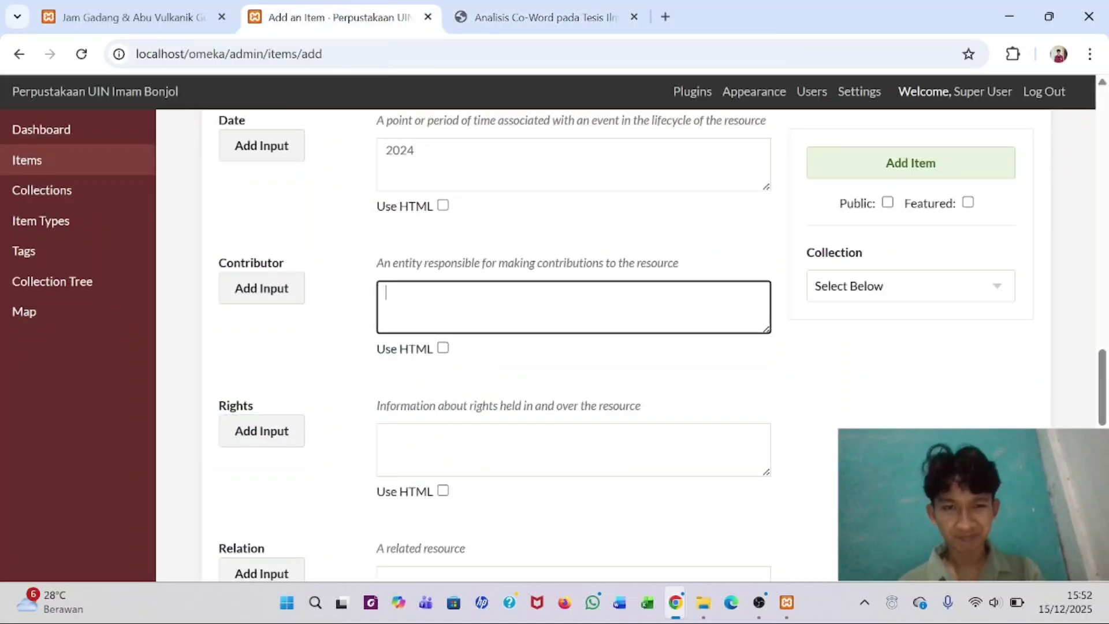
pyautogui.hotkey('ctrl', 'v')
pyautogui.click(249, 290)
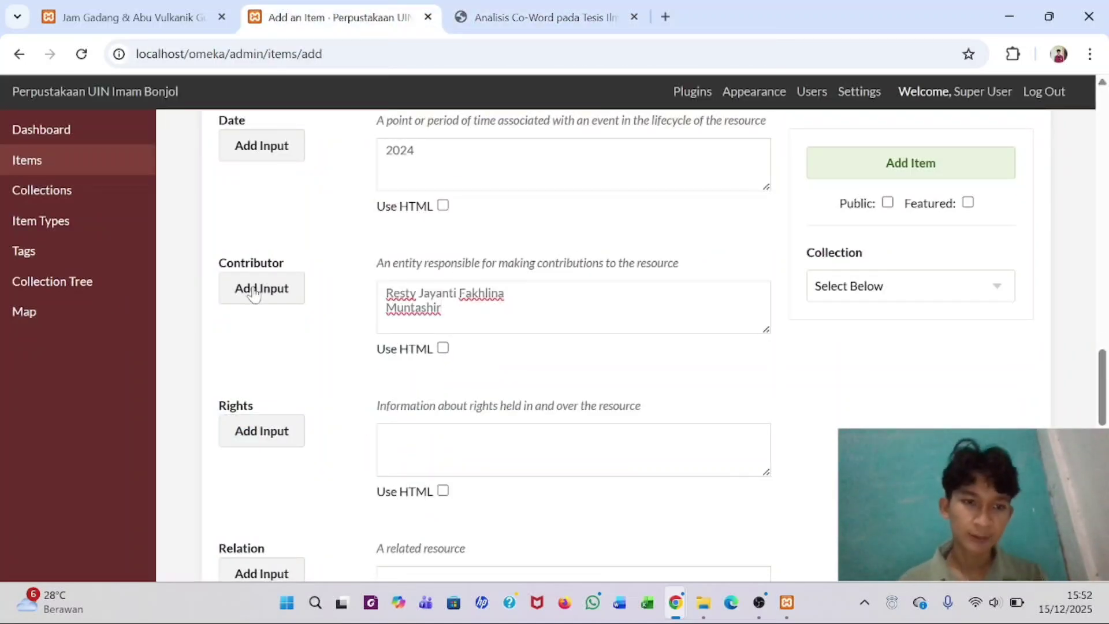
pyautogui.doubleClick(413, 308)
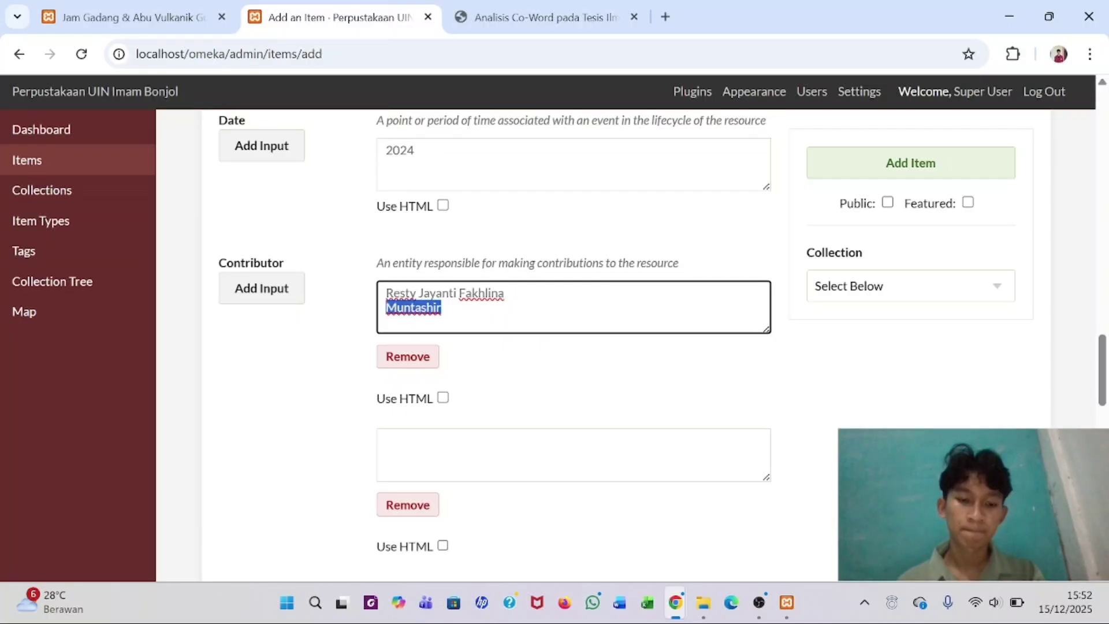
pyautogui.hotkey('ctrl', 'x')
pyautogui.click(404, 445)
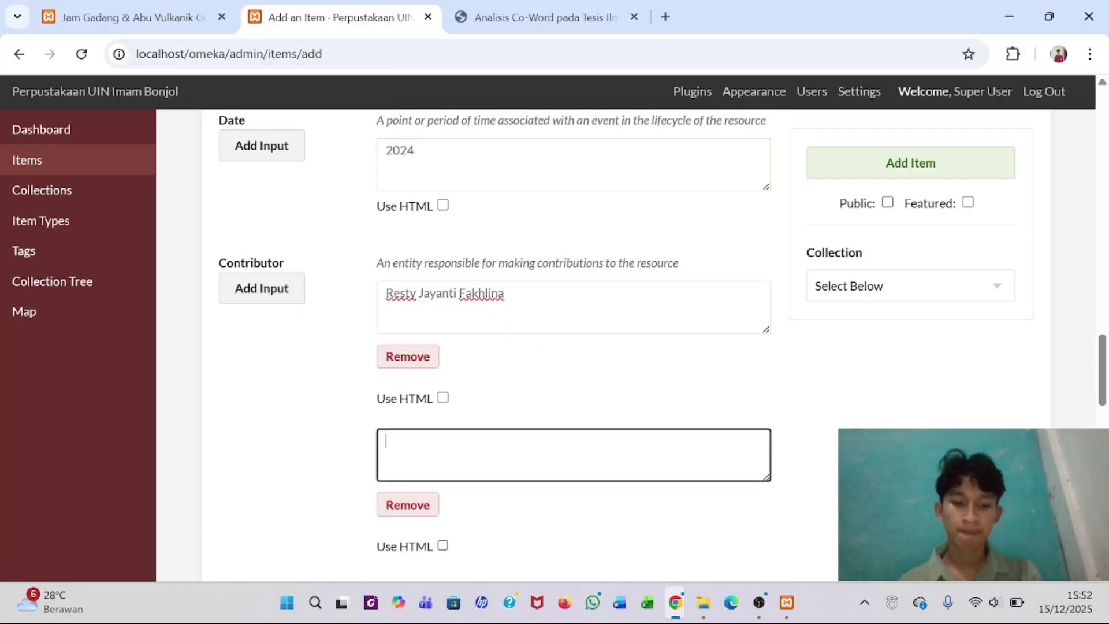
pyautogui.hotkey('ctrl', 'v')
# - Copy the copyright line under Rights from the metadata PDF
pyautogui.scroll(-4, 572, 347)
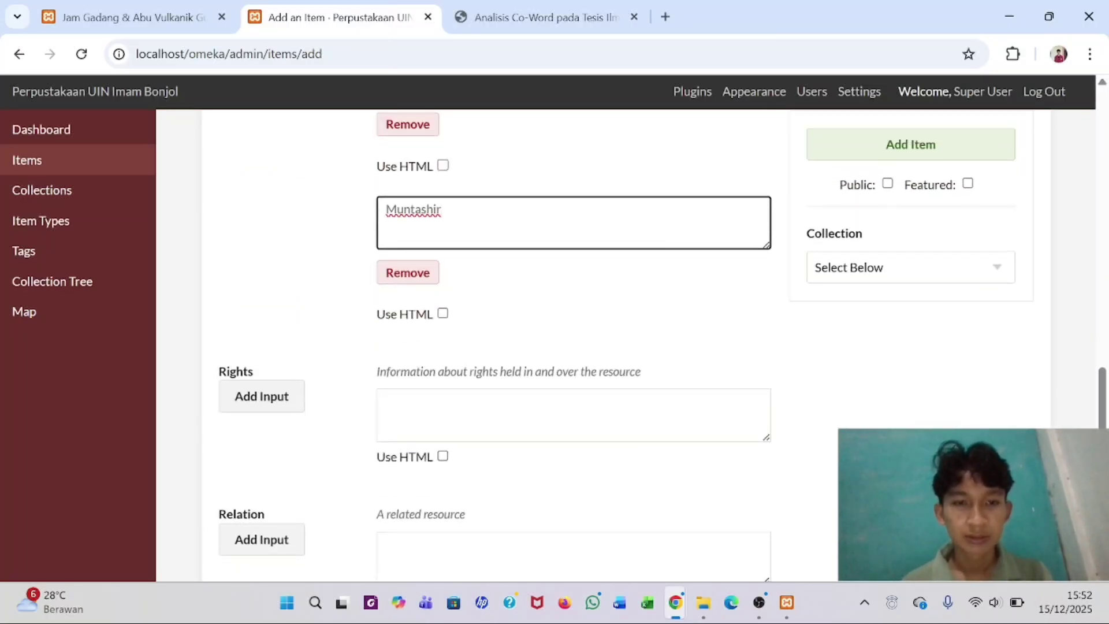
pyautogui.click(405, 411)
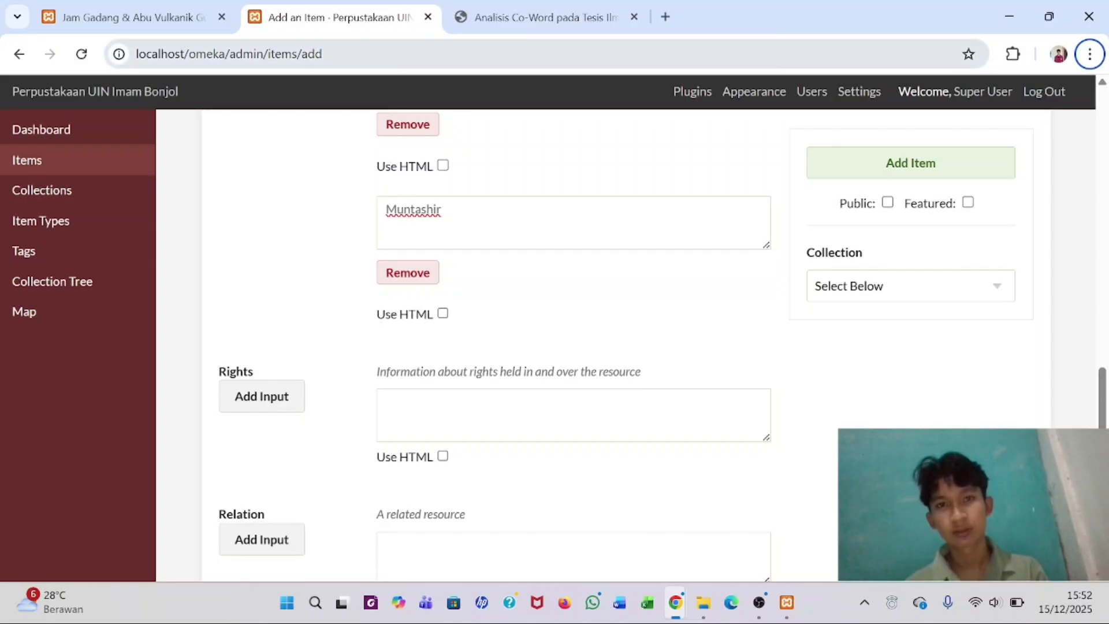
pyautogui.click(520, 16)
pyautogui.click(534, 336)
pyautogui.scroll(-2, 535, 337)
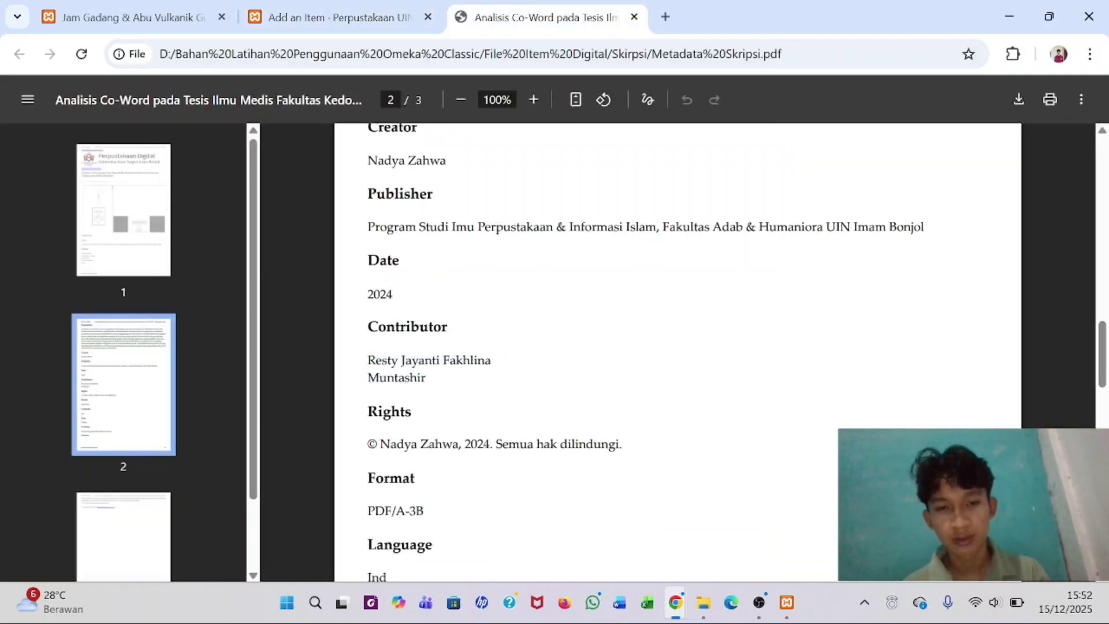
pyautogui.moveTo(369, 372); pyautogui.dragTo(623, 373)
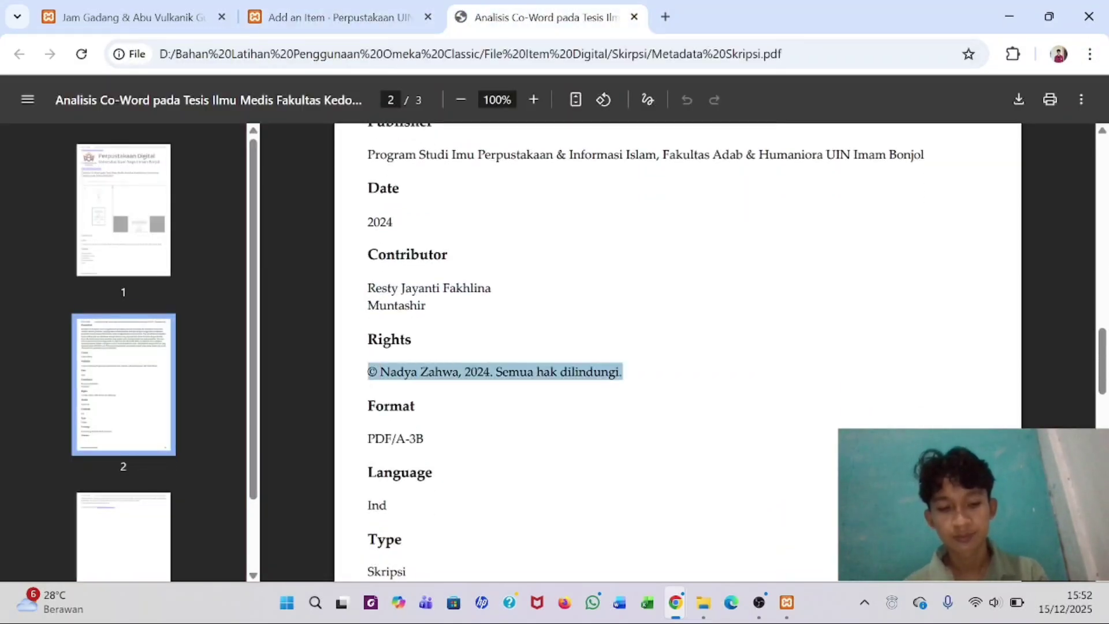
# - Paste the copyright line into the item's Rights field
pyautogui.click(335, 17)
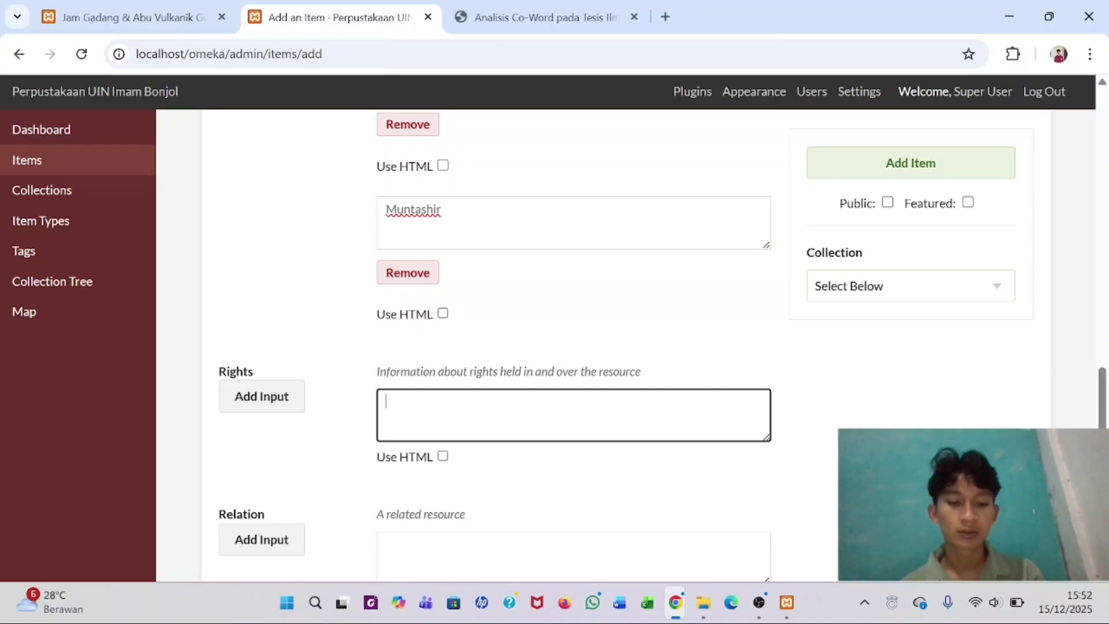
pyautogui.hotkey('ctrl', 'v')
pyautogui.scroll(-2, 572, 347)
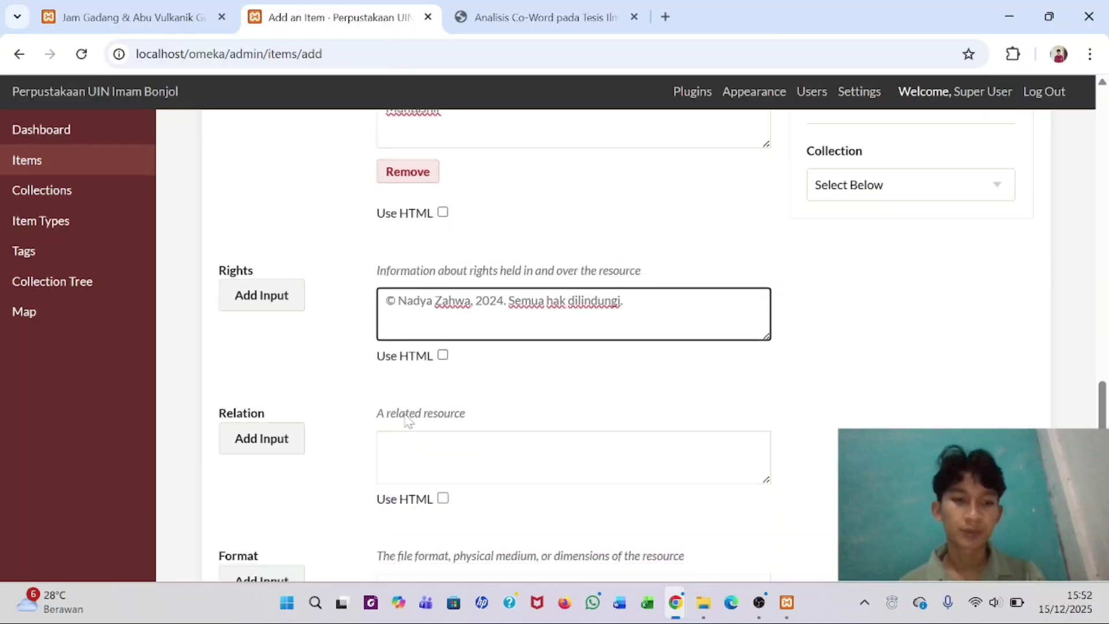
# - Set Format to PDF/A-3B from the PDF and type 'Ind' in Language
pyautogui.click(460, 8)
pyautogui.scroll(-2, 529, 268)
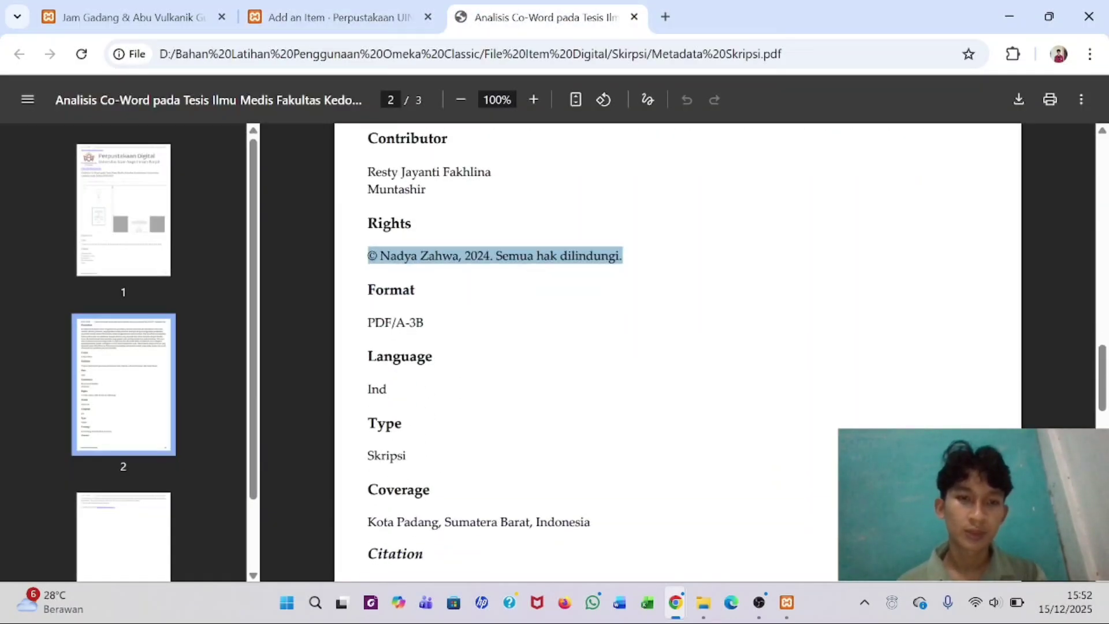
pyautogui.moveTo(368, 323); pyautogui.dragTo(424, 322)
pyautogui.hotkey('ctrl', 'c')
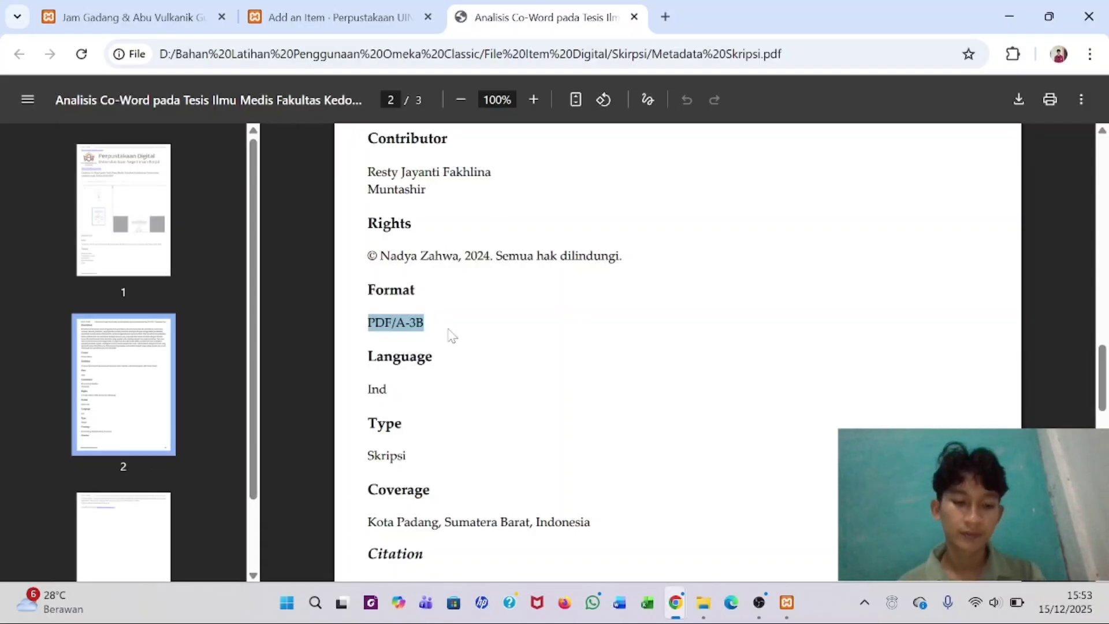
pyautogui.click(330, 10)
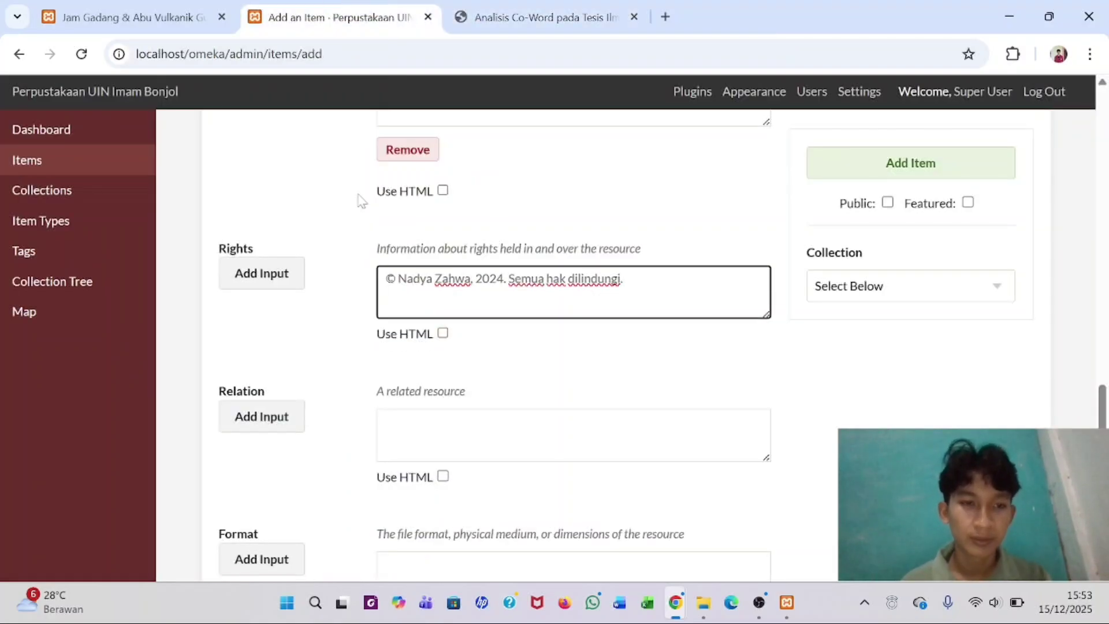
pyautogui.scroll(-3, 572, 347)
pyautogui.click(405, 393)
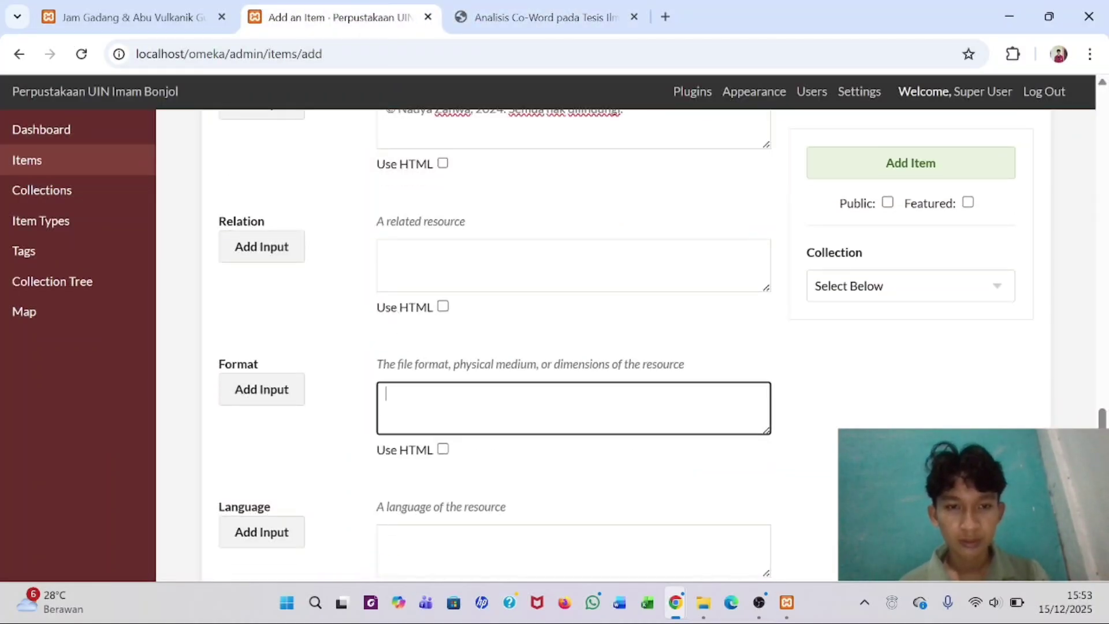
pyautogui.hotkey('ctrl', 'v')
pyautogui.scroll(-3, 572, 347)
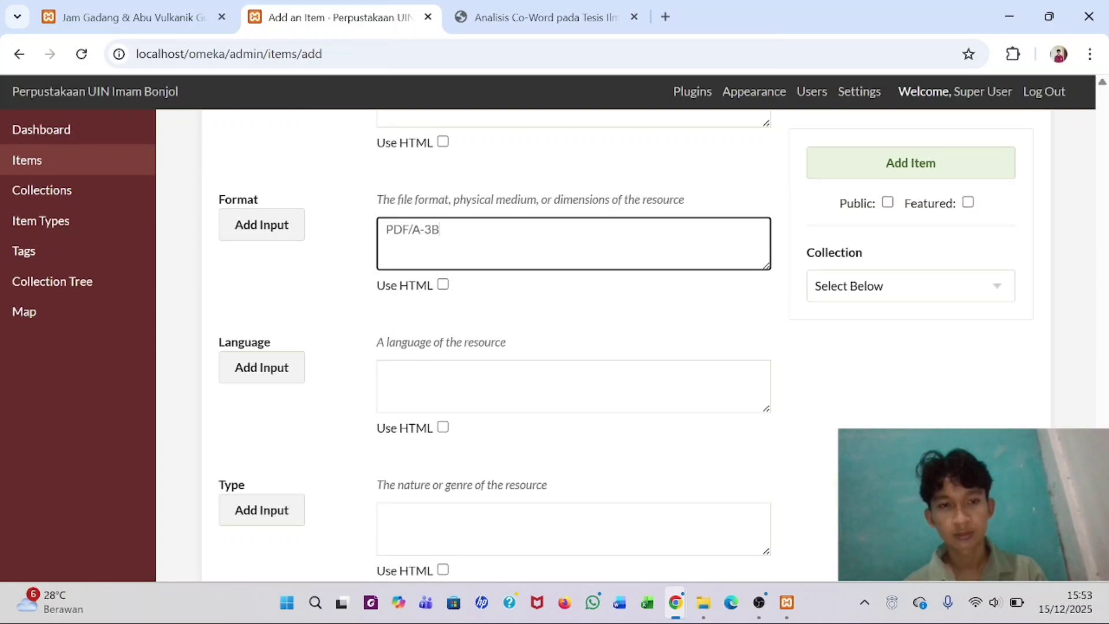
pyautogui.click(404, 372)
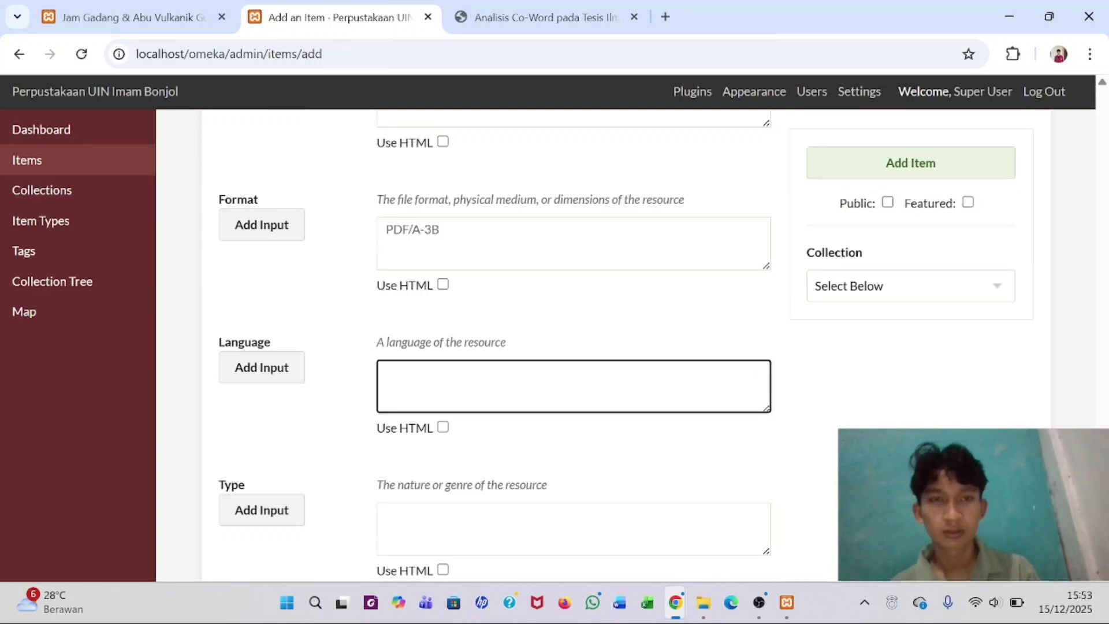
pyautogui.write('I')
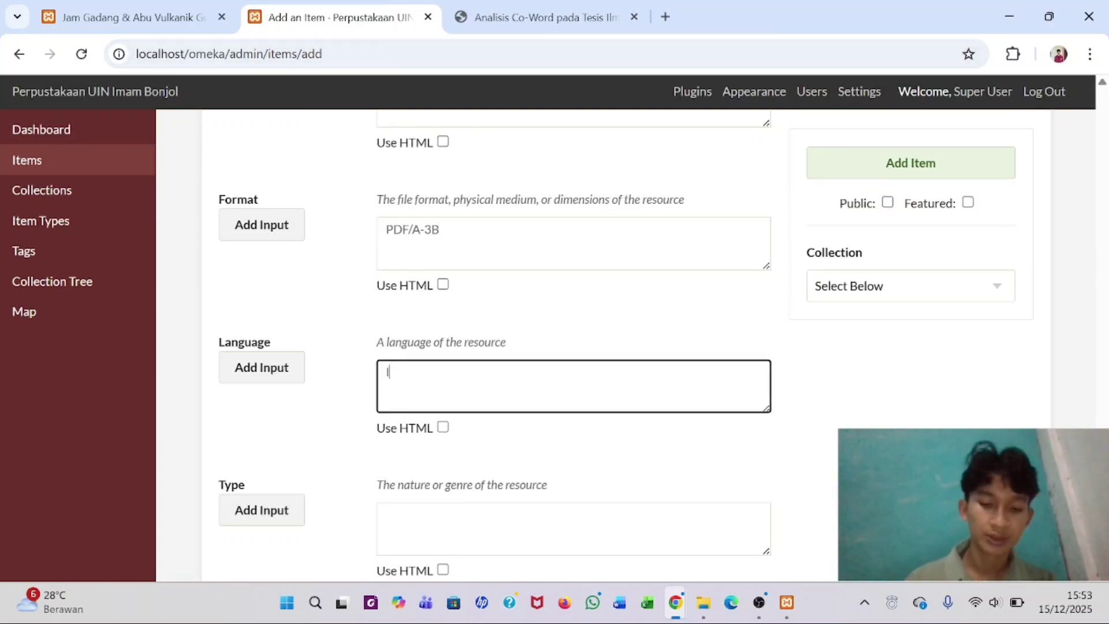
pyautogui.write('nd')
# - Copy 'Skripsi' from the PDF into the item's Type field
pyautogui.click(572, 529)
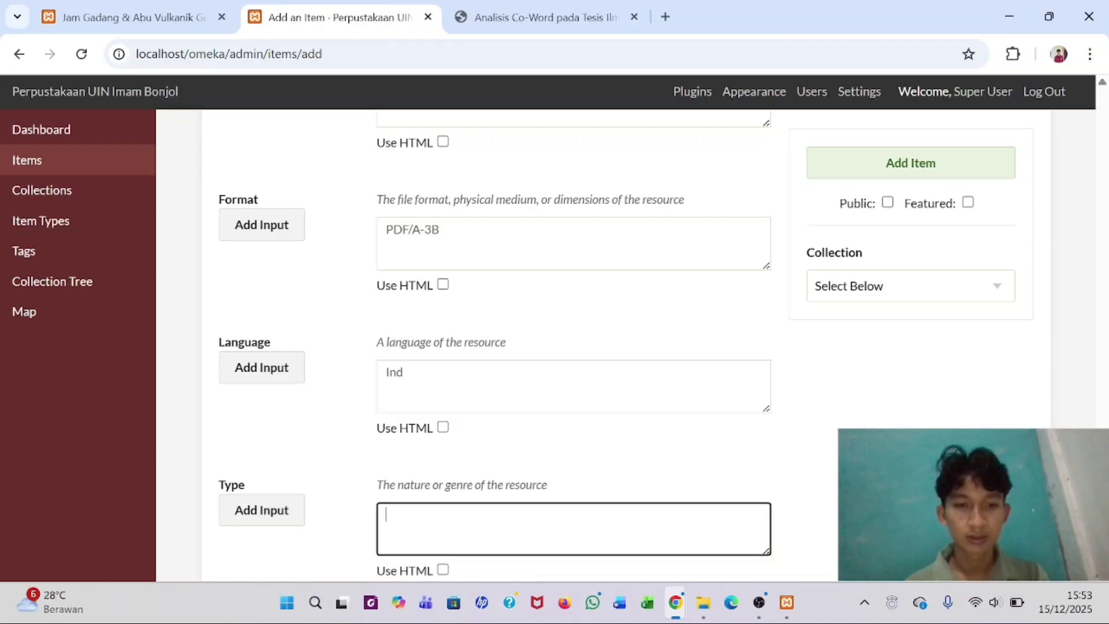
pyautogui.click(595, 5)
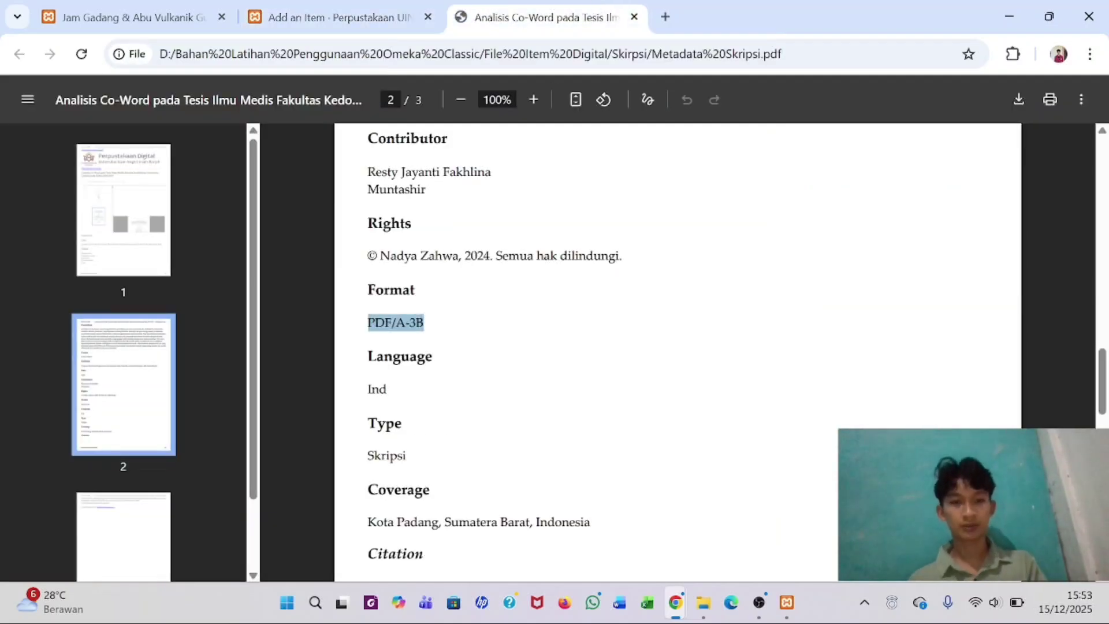
pyautogui.scroll(-1, 676, 347)
pyautogui.doubleClick(387, 429)
pyautogui.hotkey('ctrl', 'c')
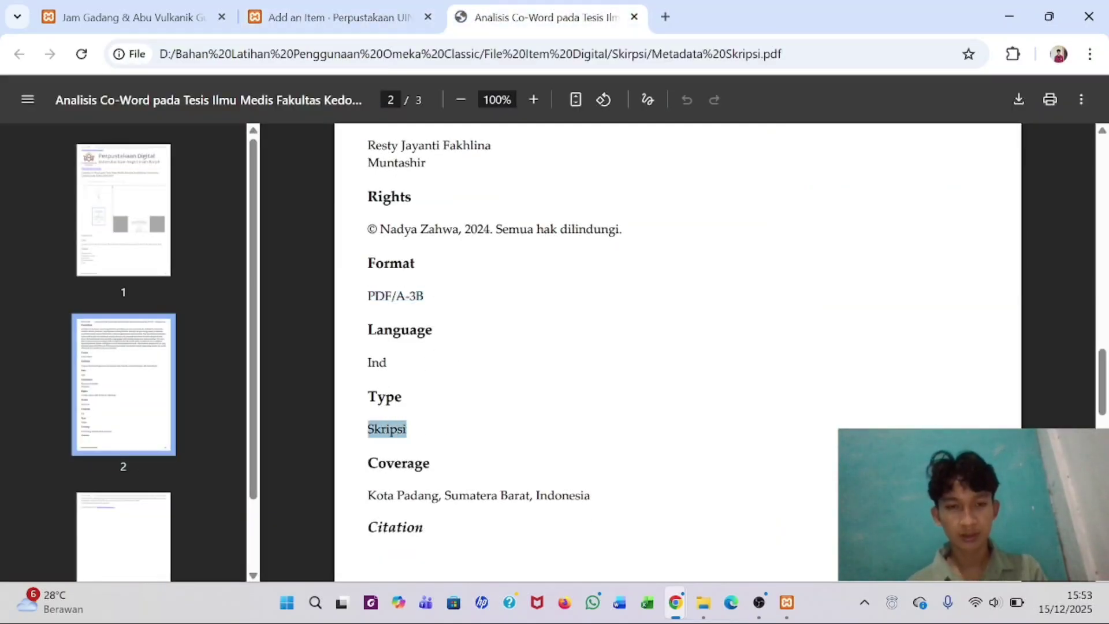
pyautogui.click(340, 17)
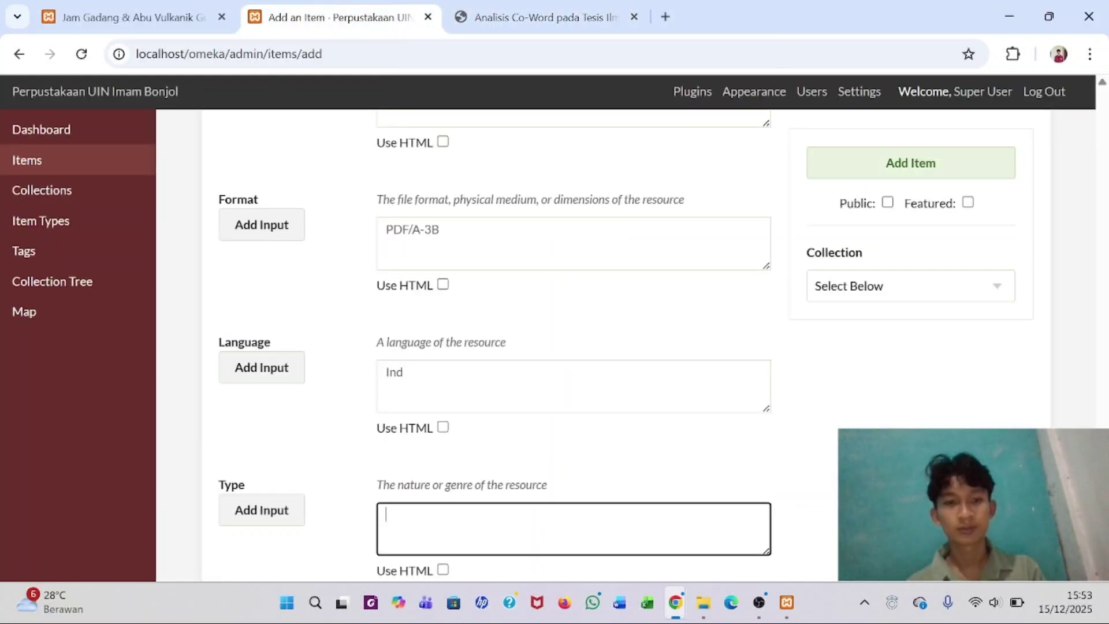
pyautogui.scroll(-3, 453, 347)
pyautogui.hotkey('ctrl', 'v')
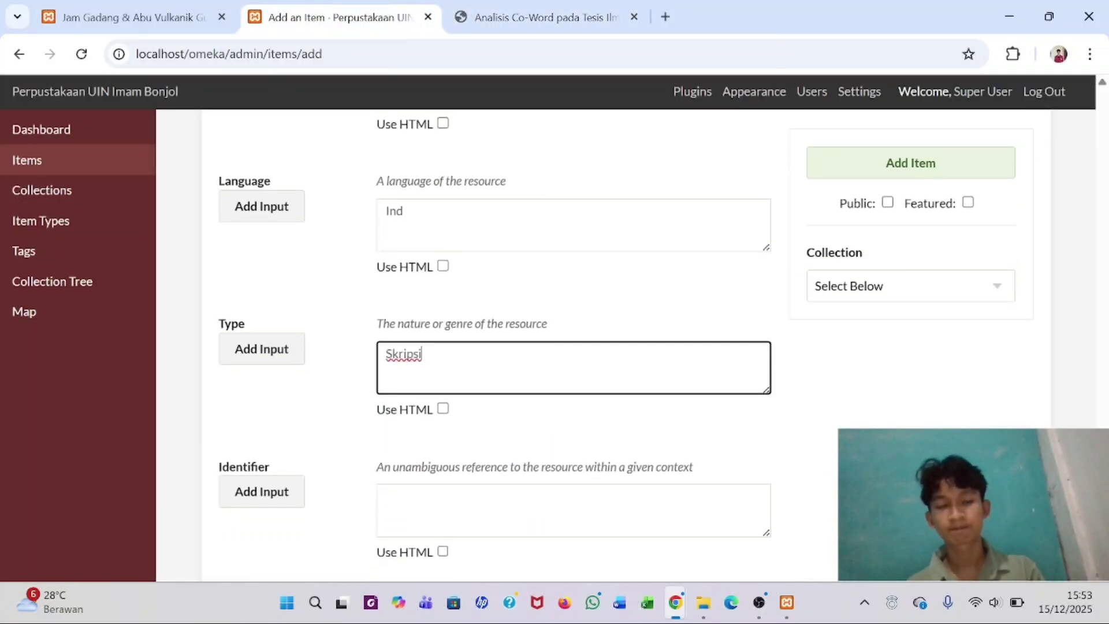
pyautogui.scroll(-3, 617, 343)
pyautogui.click(405, 347)
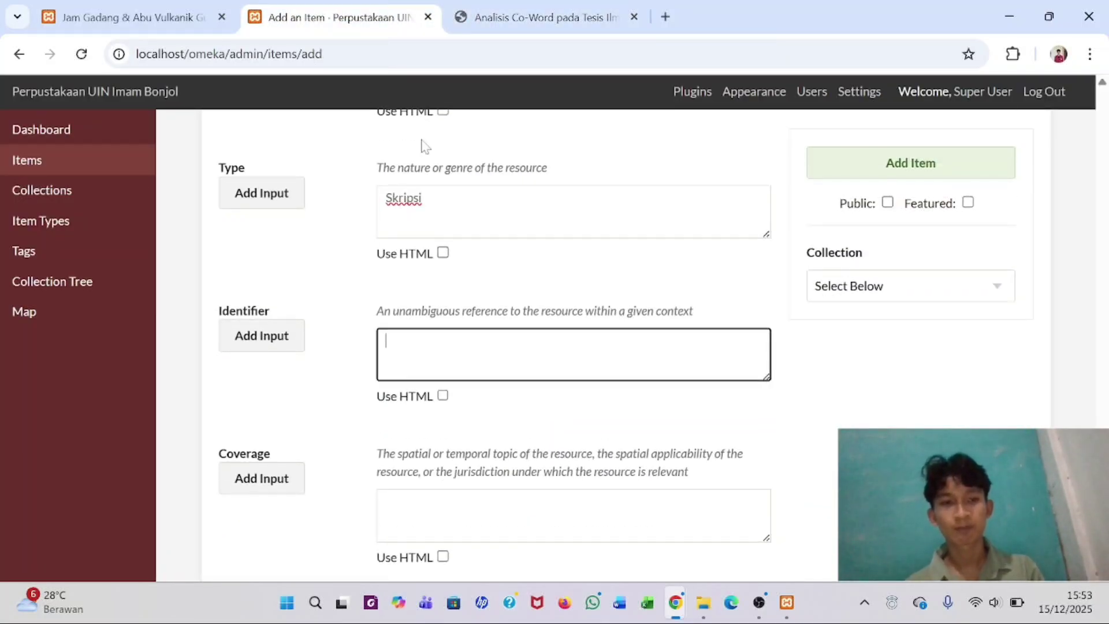
# - Copy 'Kota Padang, Sumatera Barat, Indonesia' from the PDF into Coverage
pyautogui.click(509, 15)
pyautogui.scroll(-2, 483, 320)
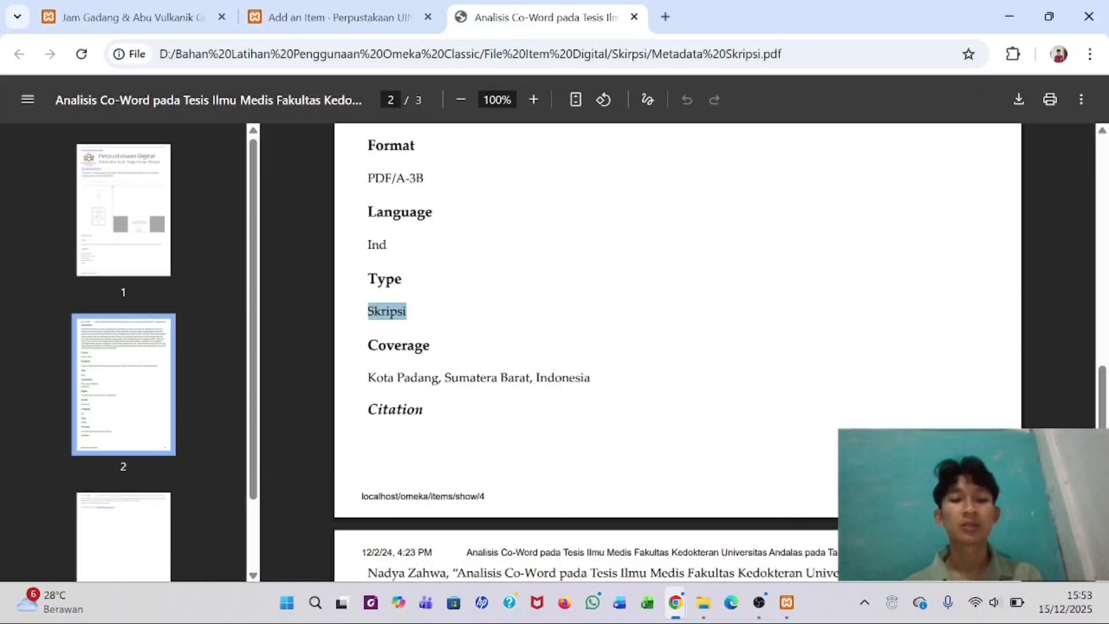
pyautogui.moveTo(368, 377); pyautogui.dragTo(590, 378)
pyautogui.hotkey('ctrl', 'c')
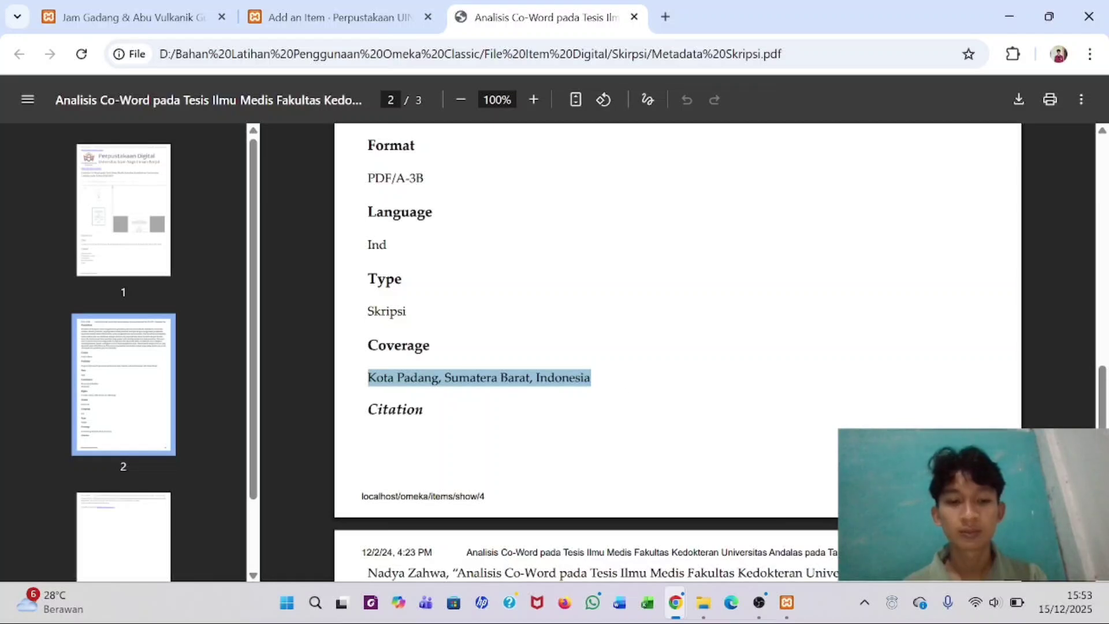
pyautogui.click(309, 19)
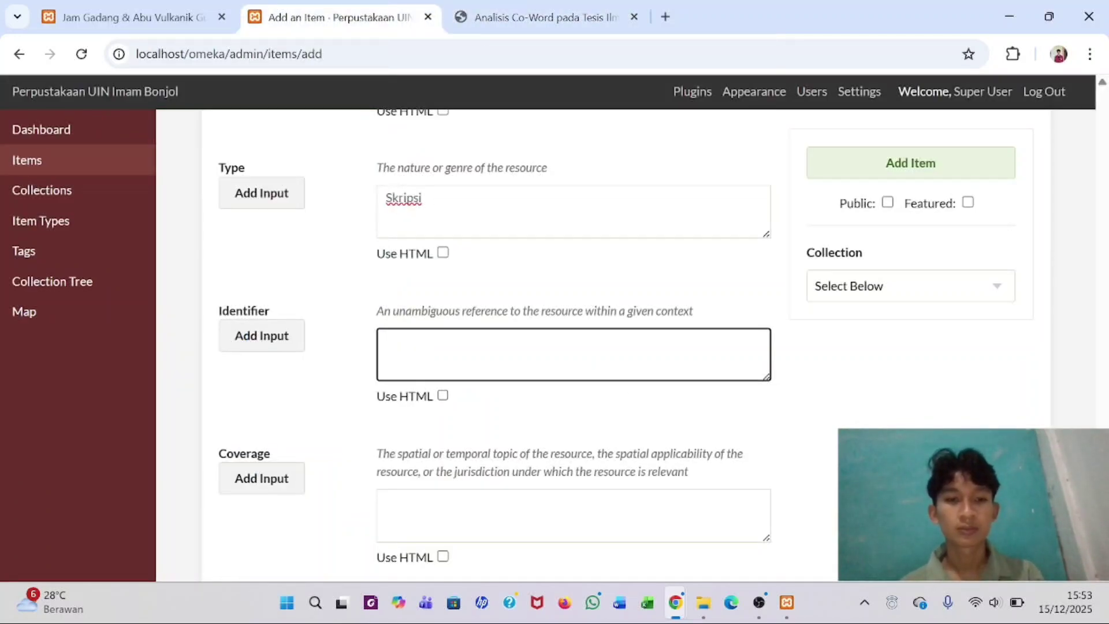
pyautogui.click(397, 497)
pyautogui.hotkey('ctrl', 'v')
pyautogui.scroll(-2, 397, 497)
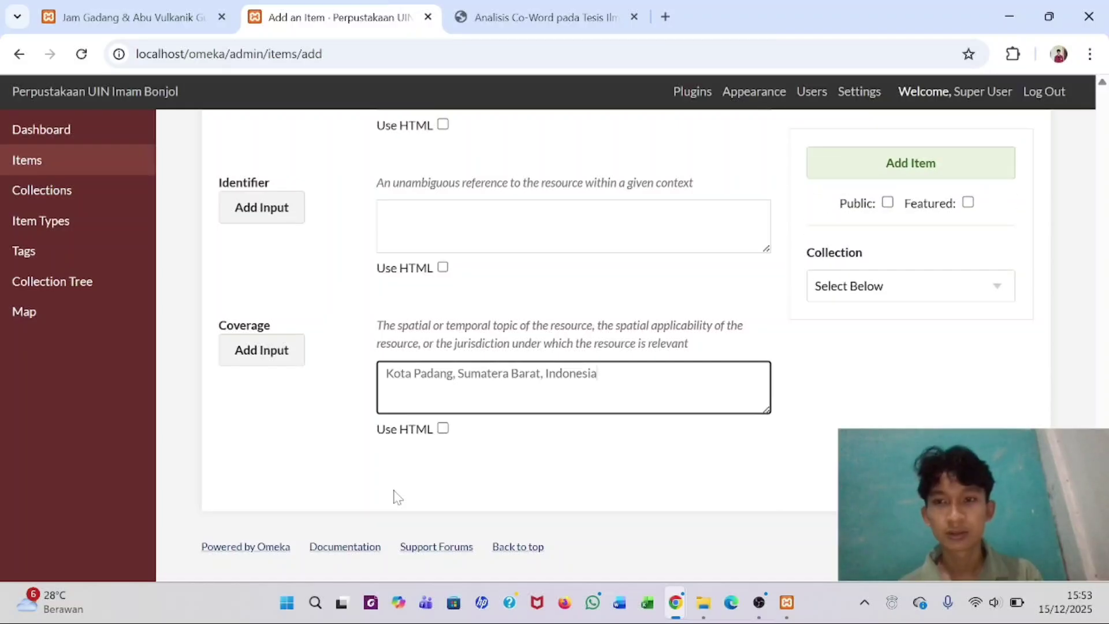
pyautogui.scroll(20, 396, 497)
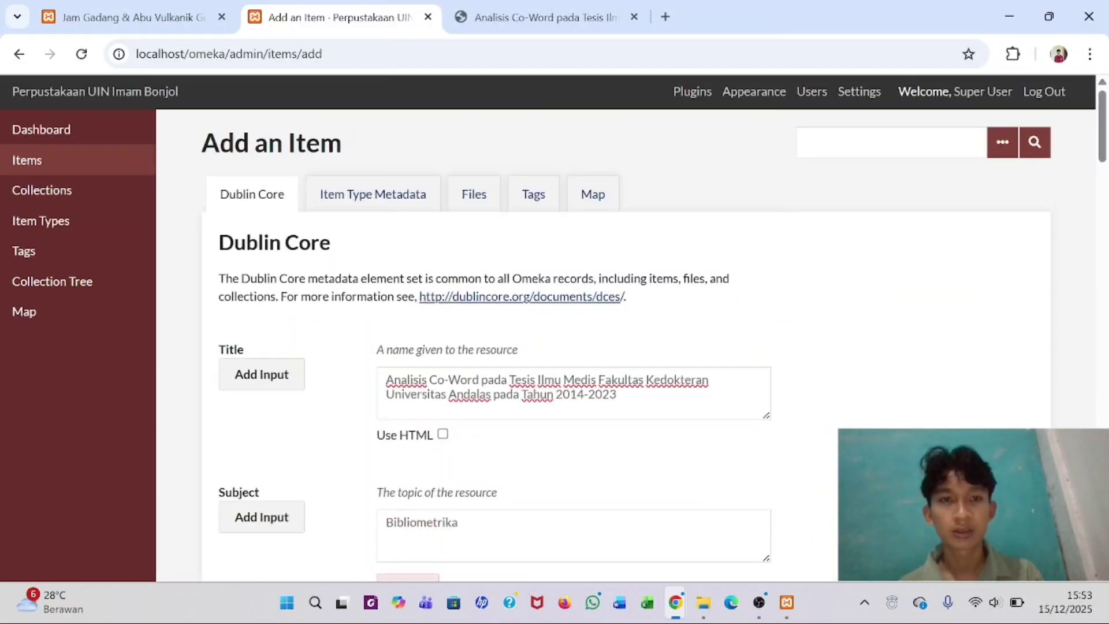
# - Choose Text in the Item Type Metadata dropdown to reveal the Text and Original Format fields
pyautogui.click(386, 196)
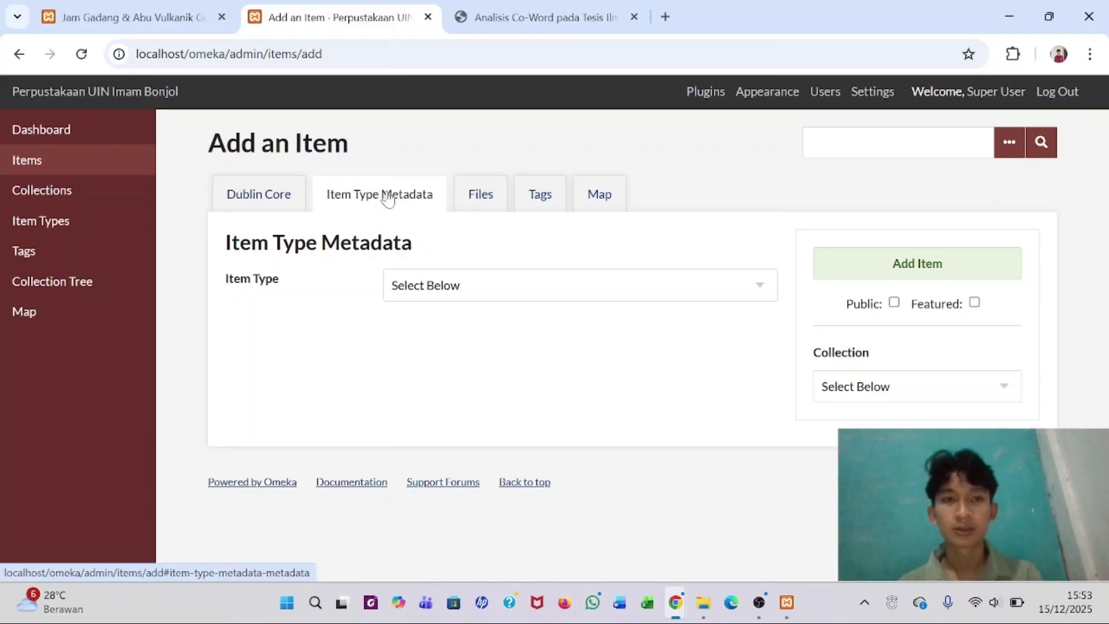
pyautogui.click(578, 18)
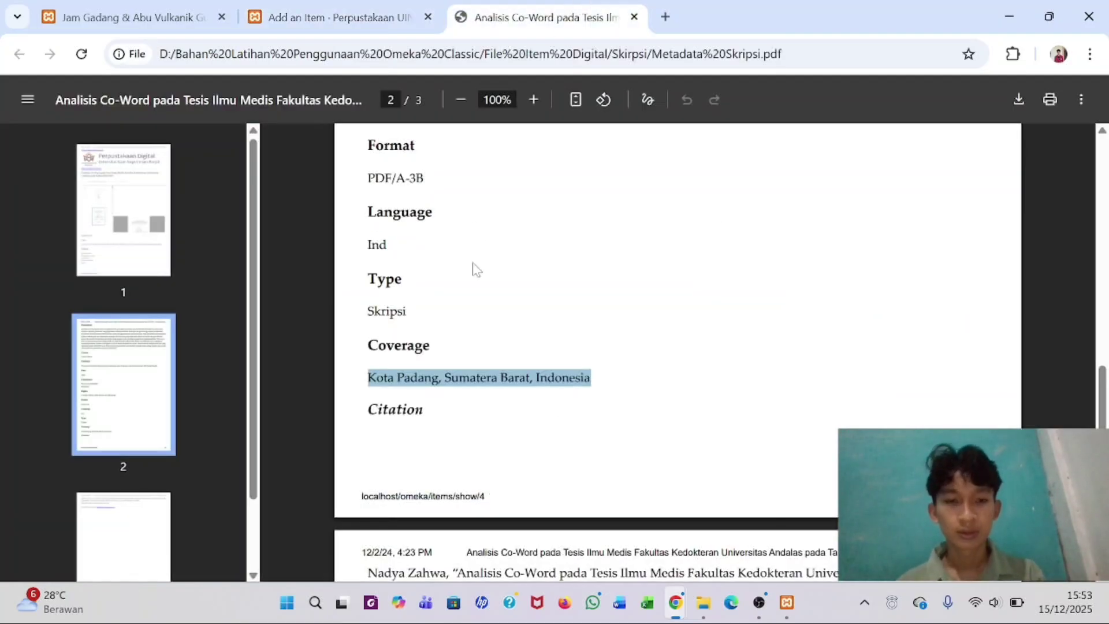
pyautogui.scroll(-10, 475, 268)
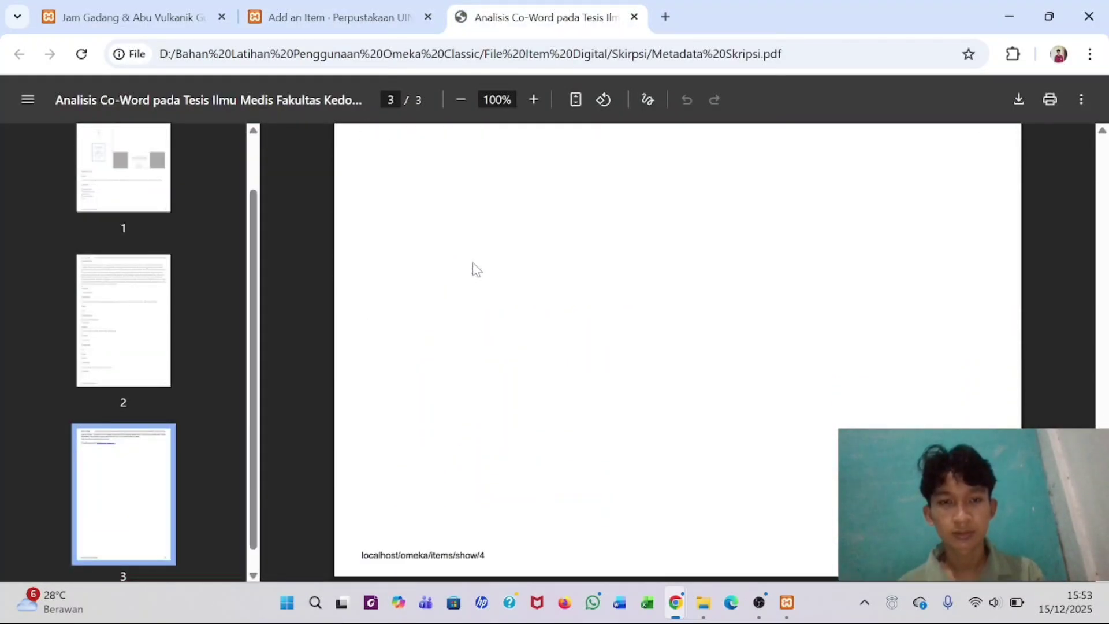
pyautogui.scroll(10, 474, 269)
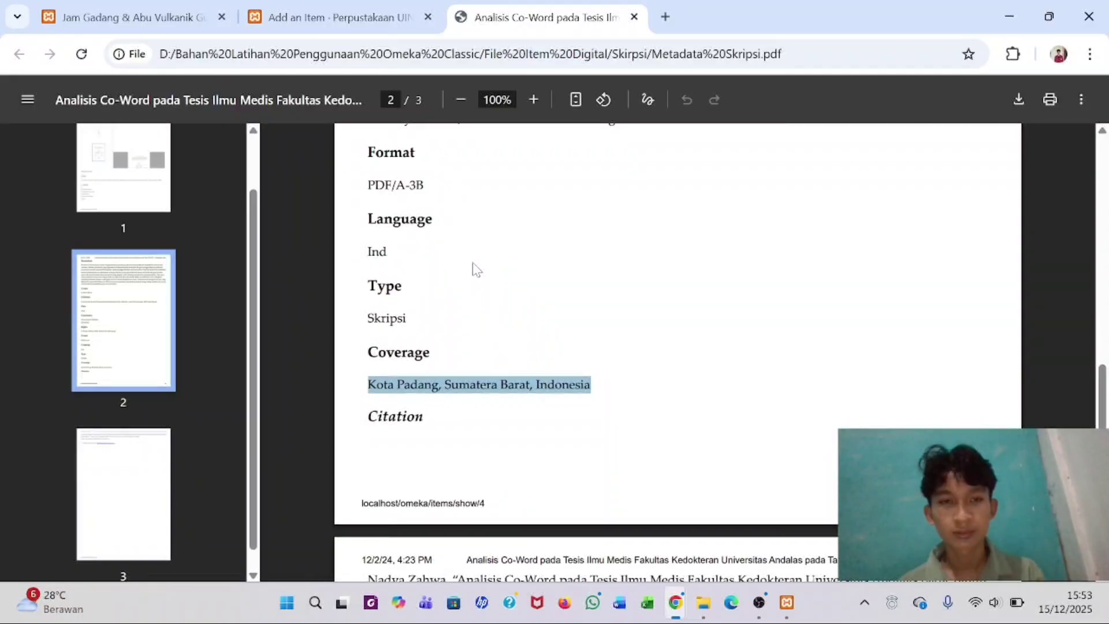
pyautogui.scroll(8, 474, 267)
pyautogui.scroll(-5, 474, 266)
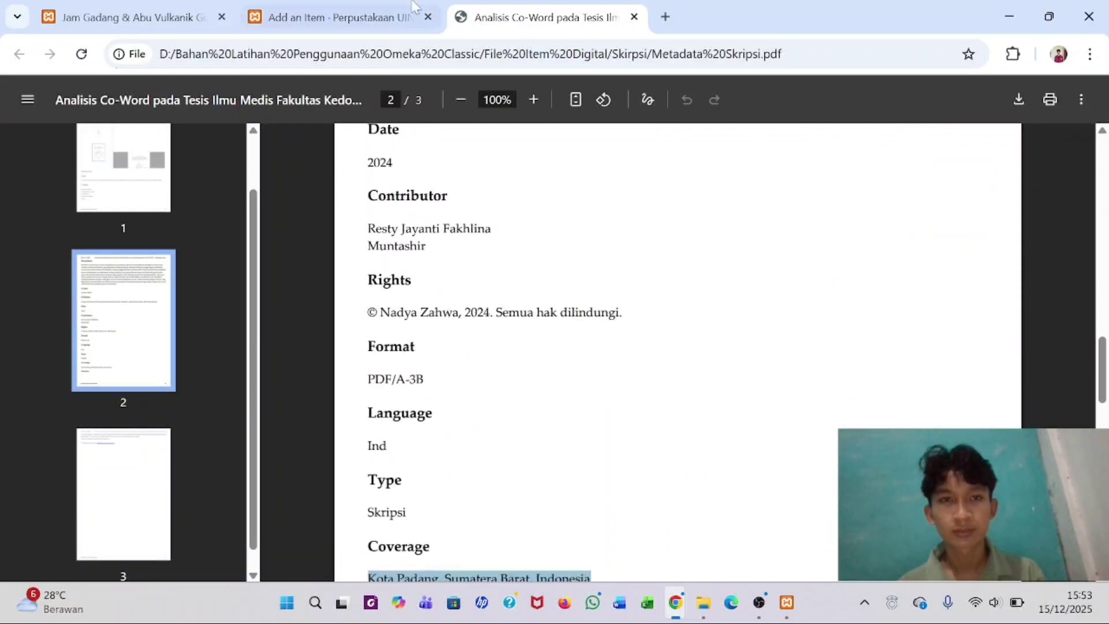
pyautogui.click(370, 17)
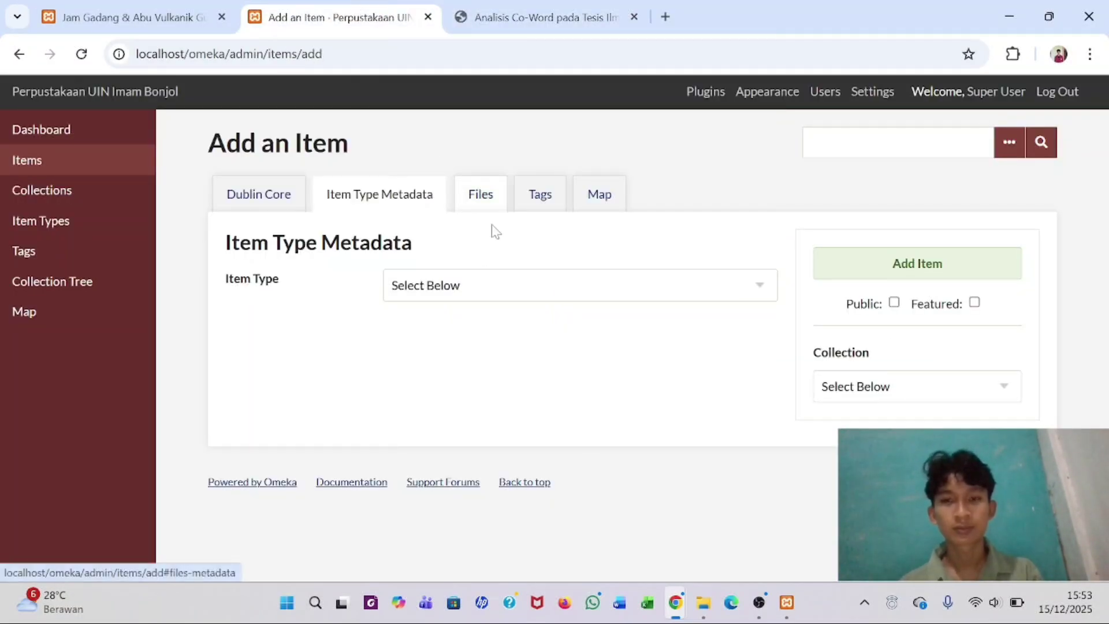
pyautogui.click(557, 296)
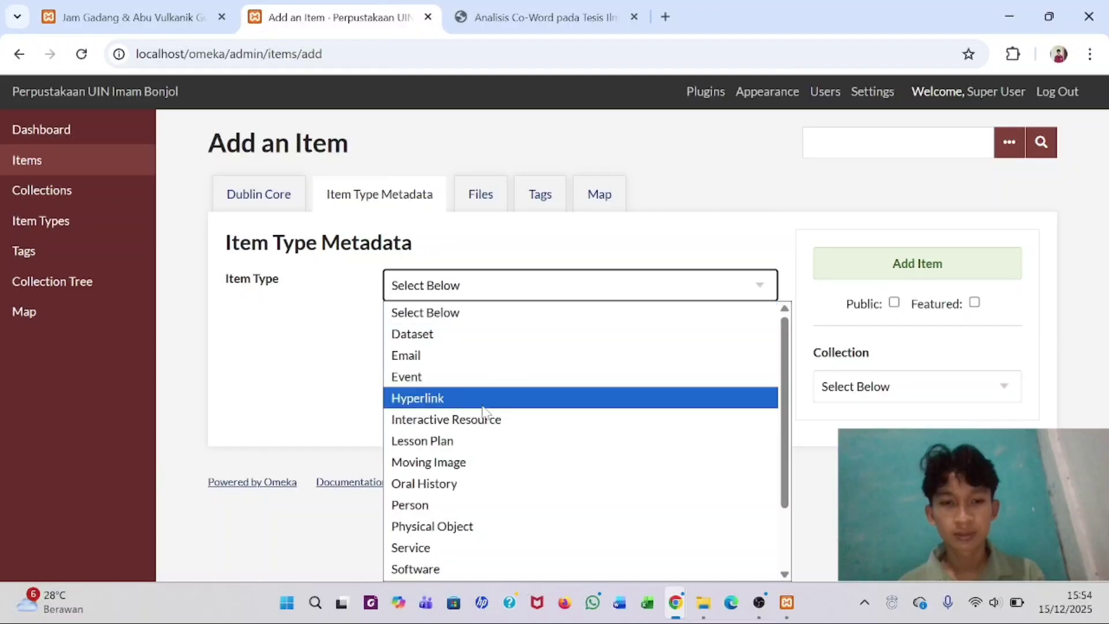
pyautogui.scroll(-2, 486, 408)
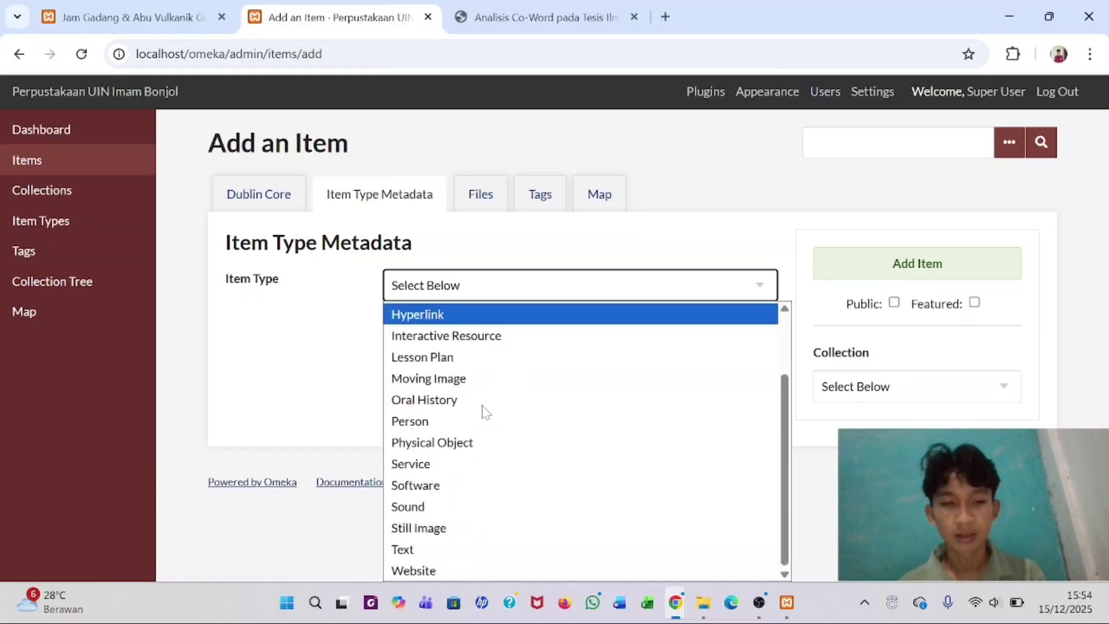
pyautogui.click(406, 550)
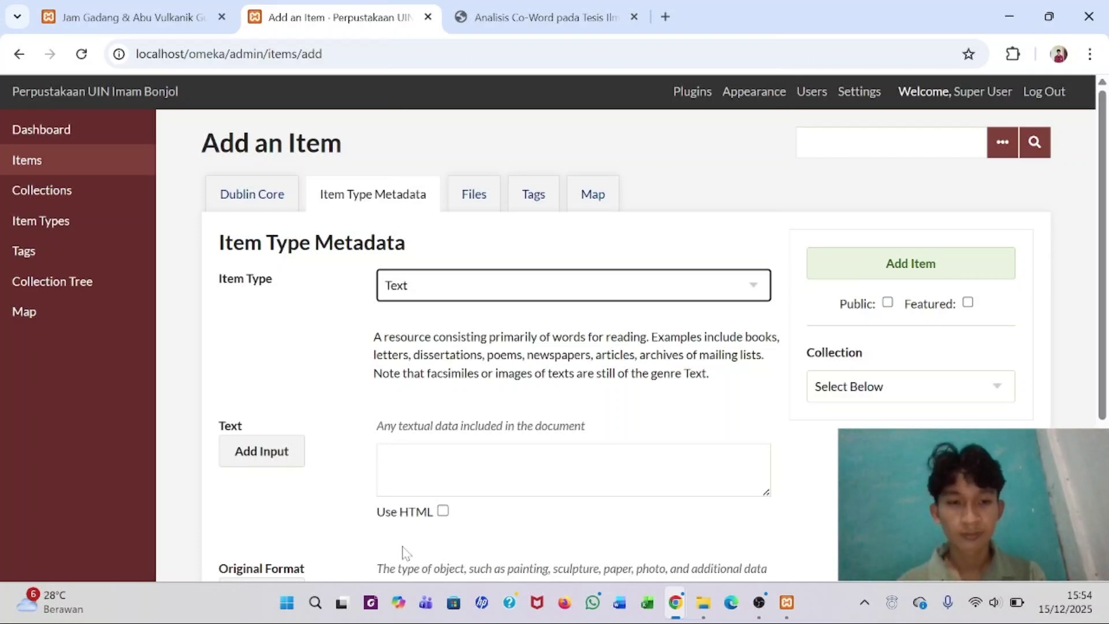
pyautogui.scroll(-4, 572, 346)
pyautogui.scroll(4, 572, 347)
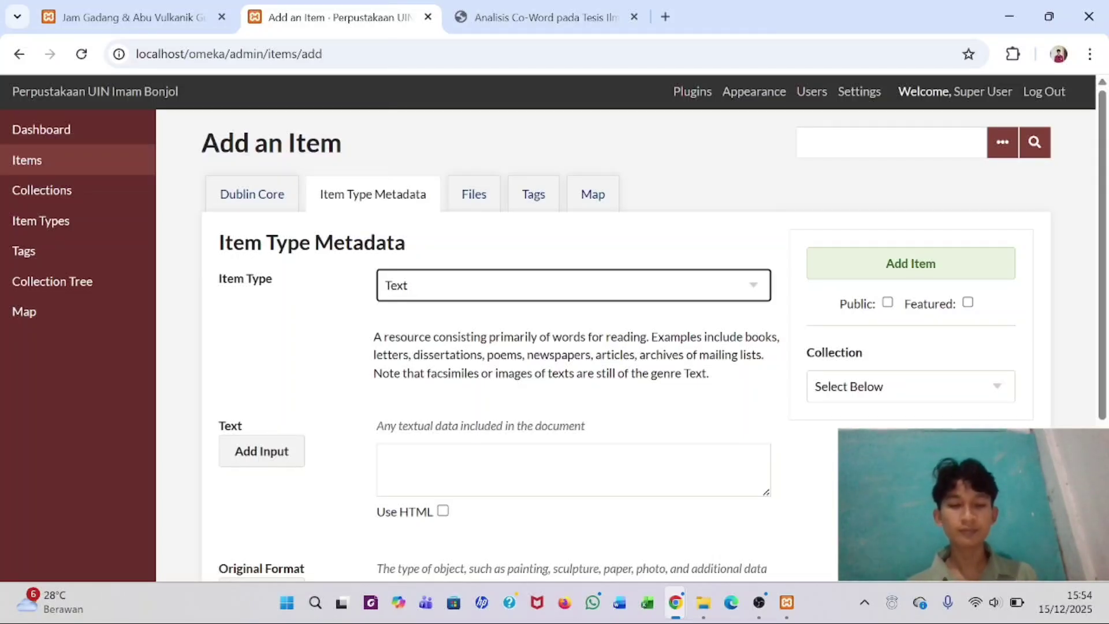
pyautogui.scroll(-2, 444, 425)
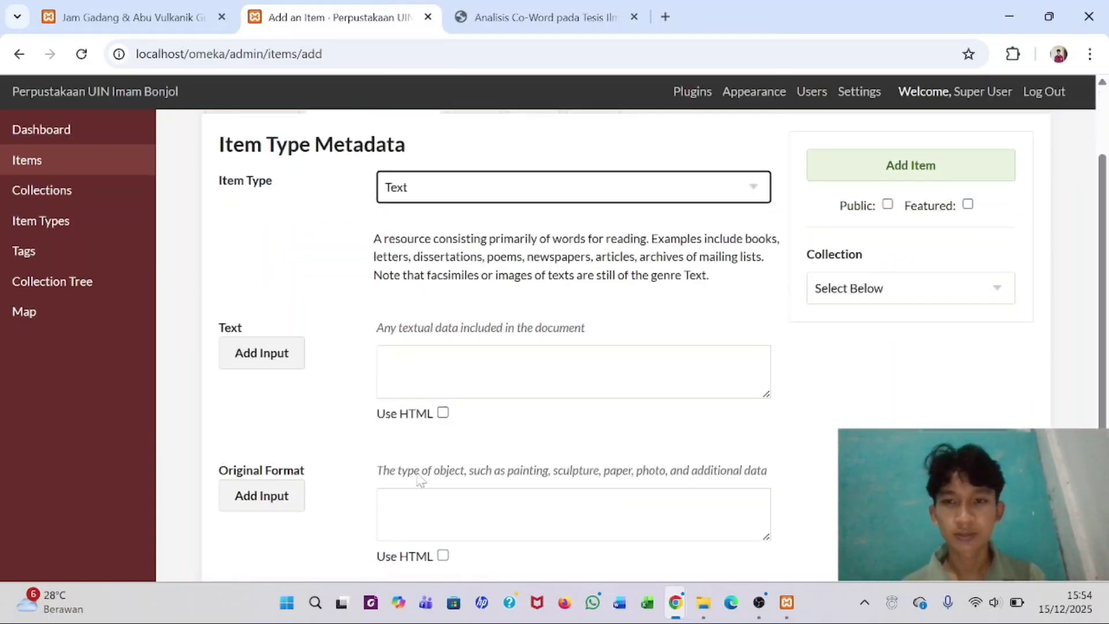
pyautogui.scroll(2, 461, 419)
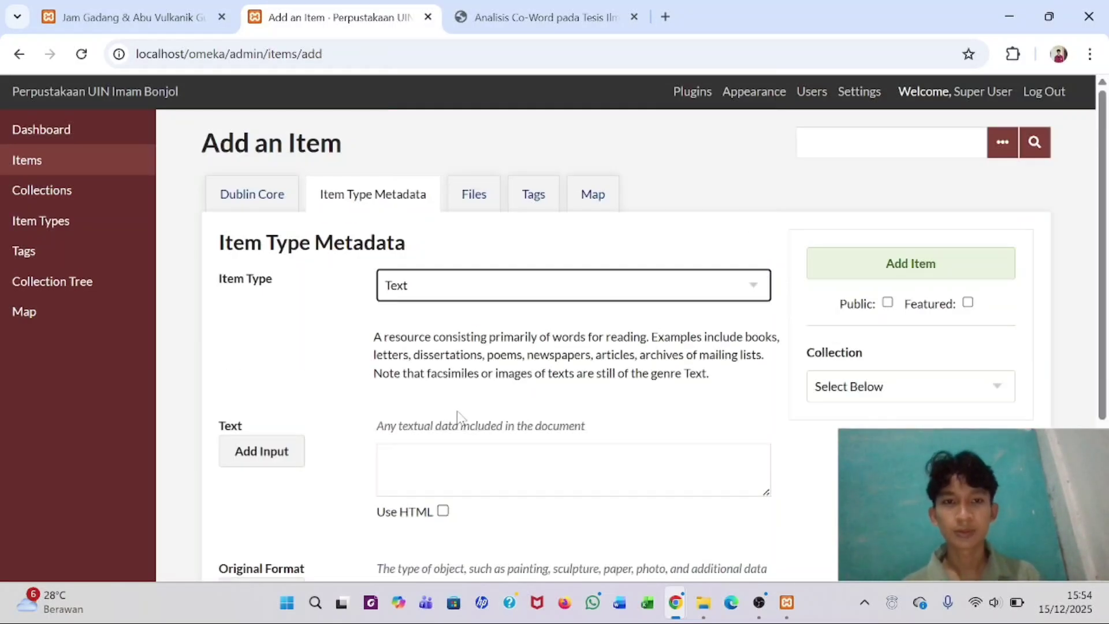
pyautogui.click(478, 201)
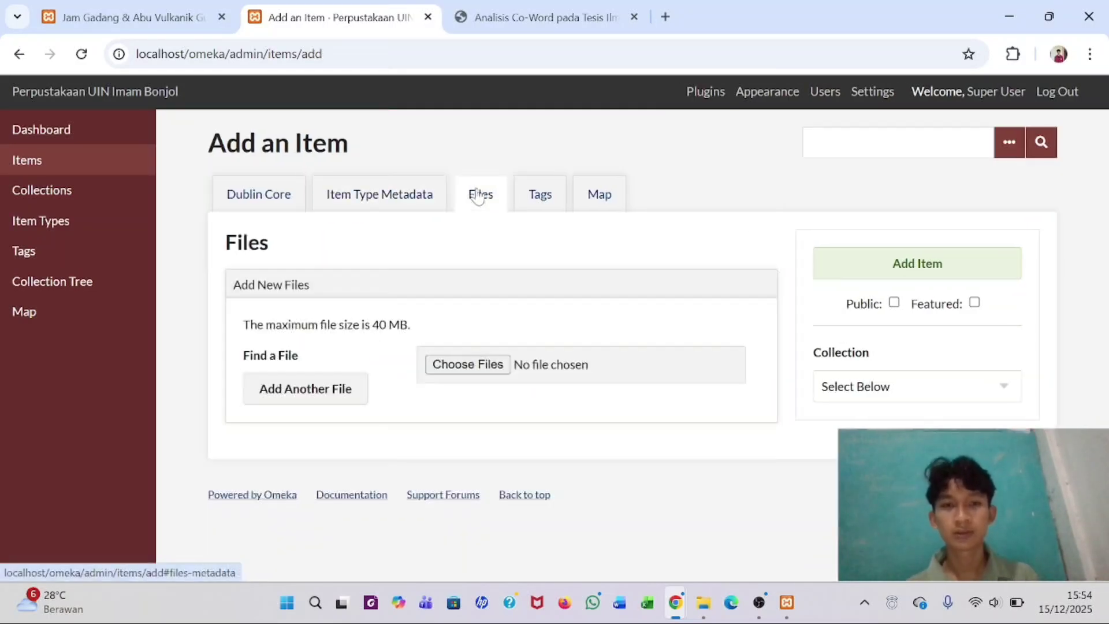
pyautogui.click(481, 366)
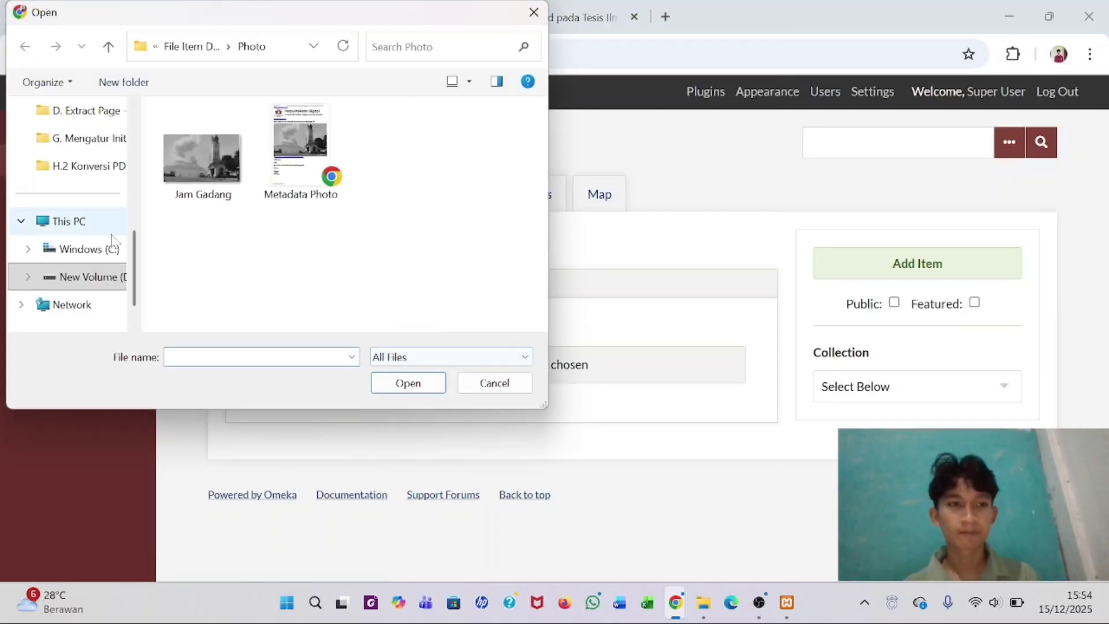
pyautogui.click(219, 56)
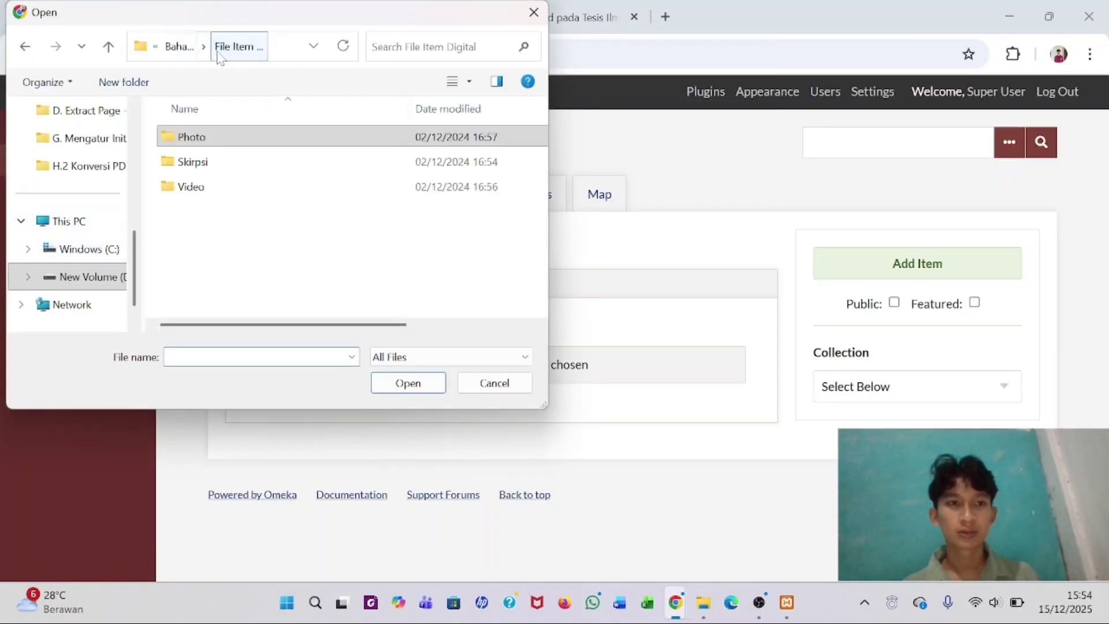
pyautogui.doubleClick(213, 164)
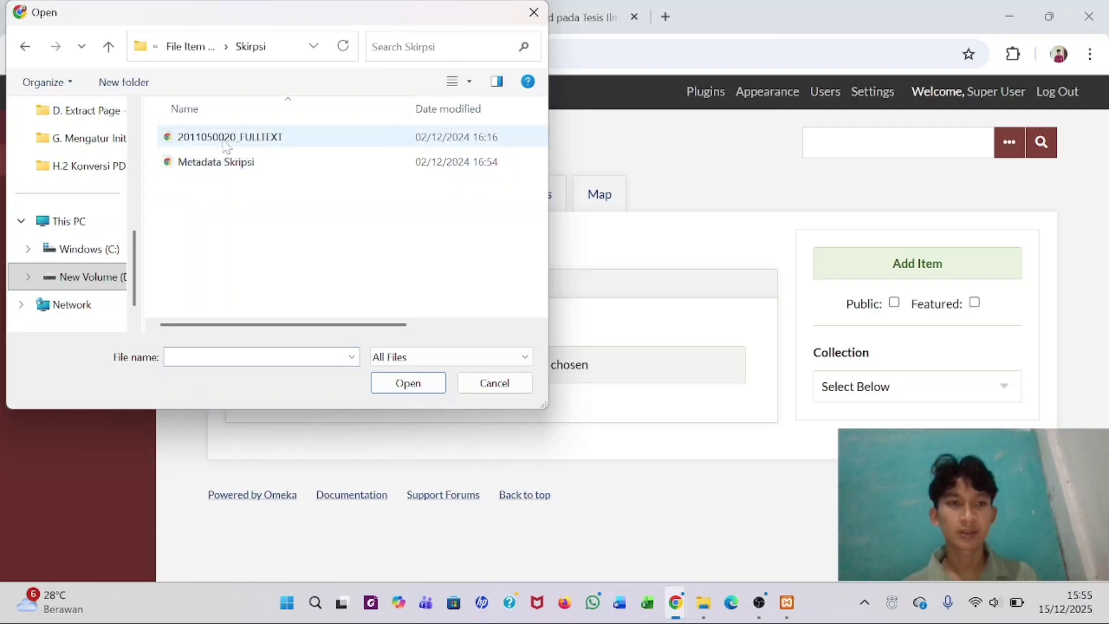
pyautogui.click(225, 146)
pyautogui.click(408, 383)
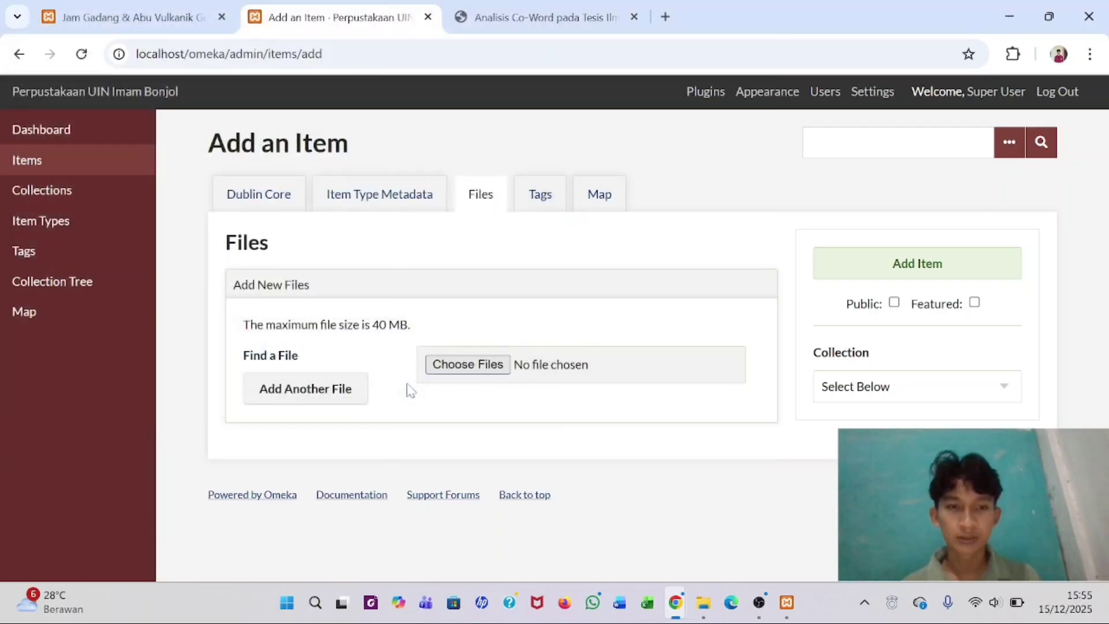
# - Look at the Map section, then open the collection list
pyautogui.click(594, 203)
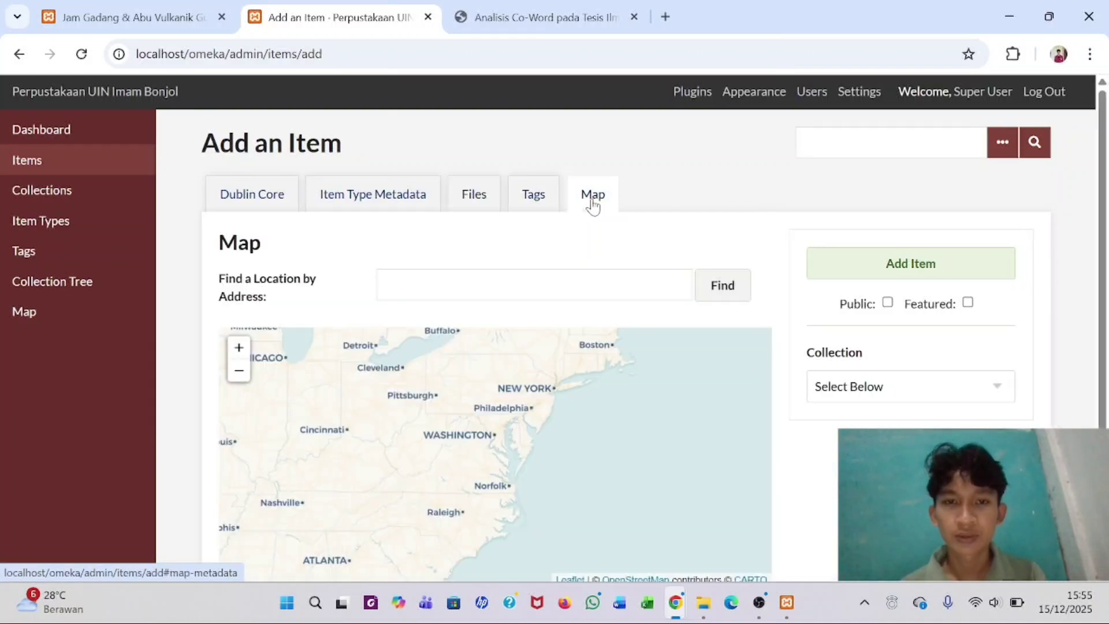
pyautogui.click(463, 198)
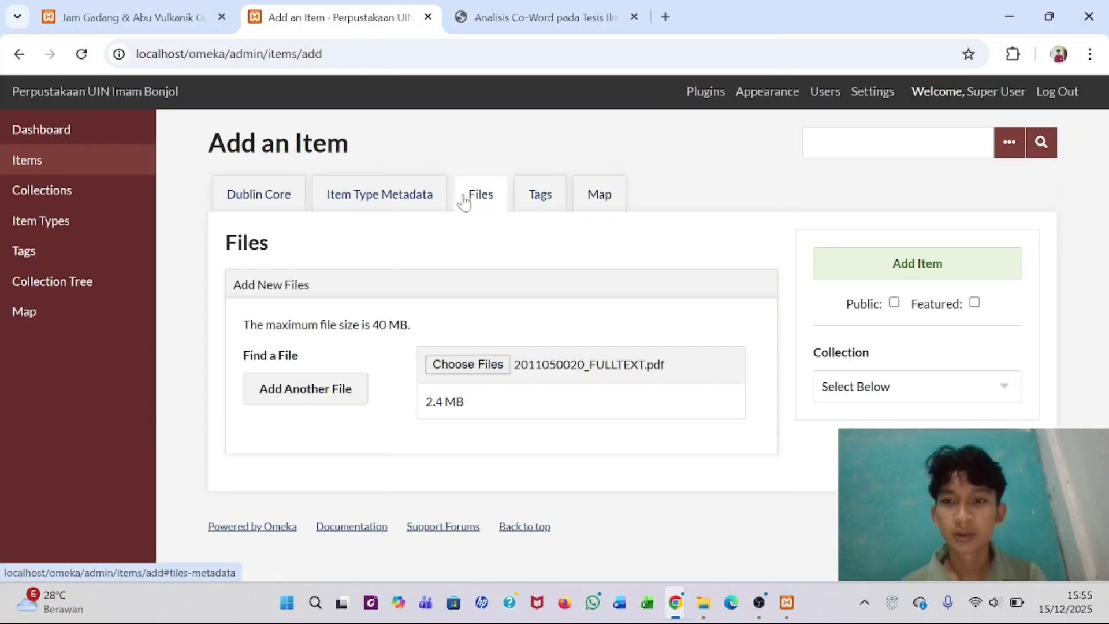
pyautogui.click(917, 391)
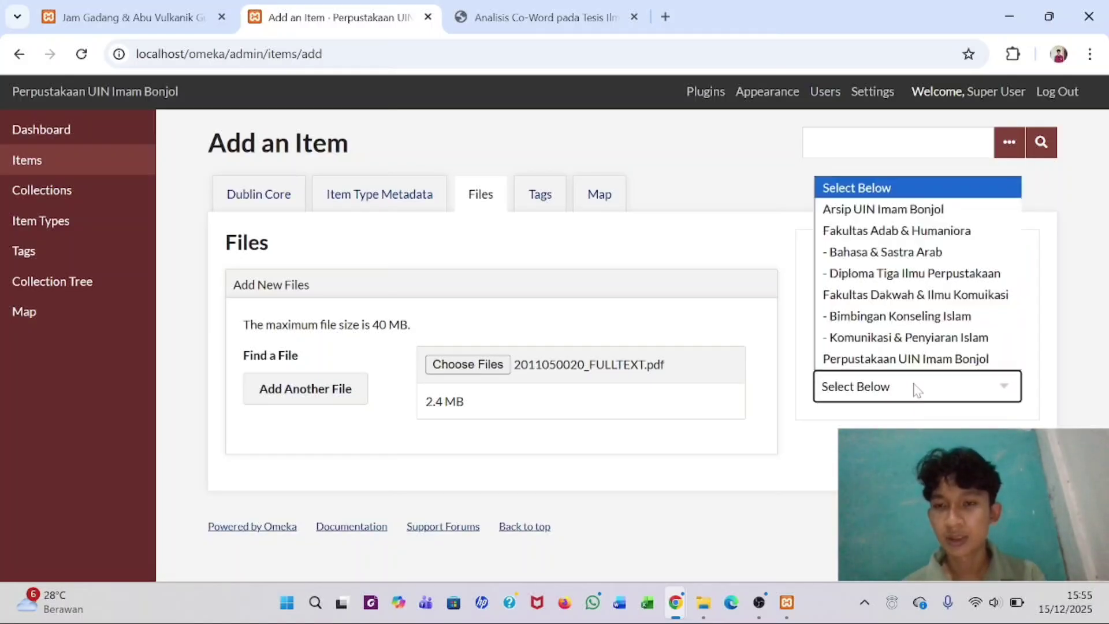
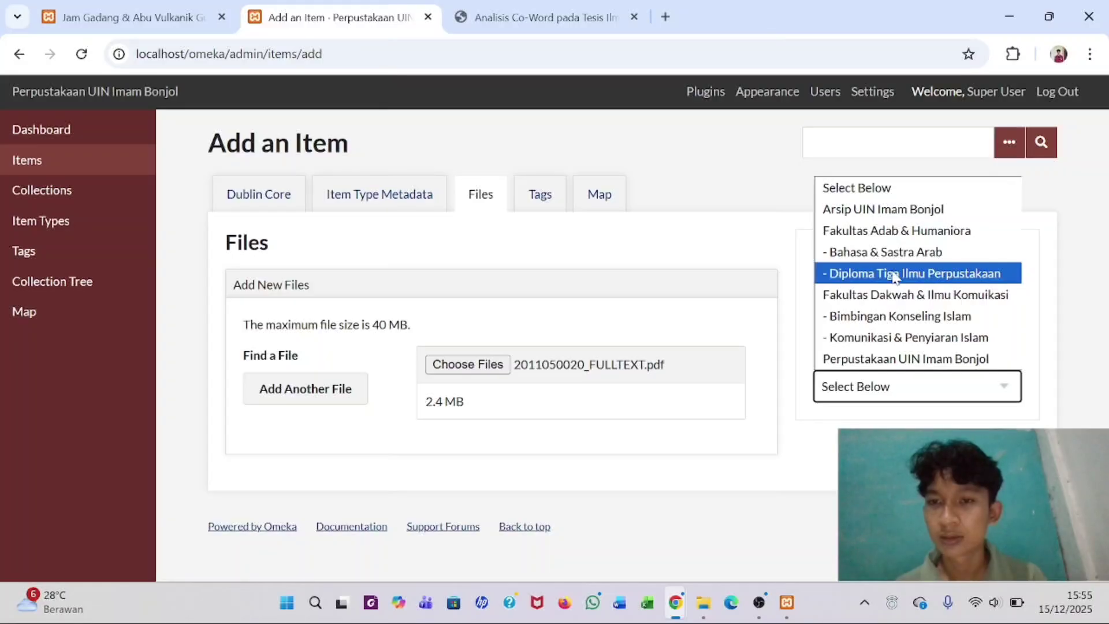
# - Assign the thesis to '- Diploma Tiga Ilmu Perpustakaan', mark it Public, and add the item
pyautogui.click(867, 275)
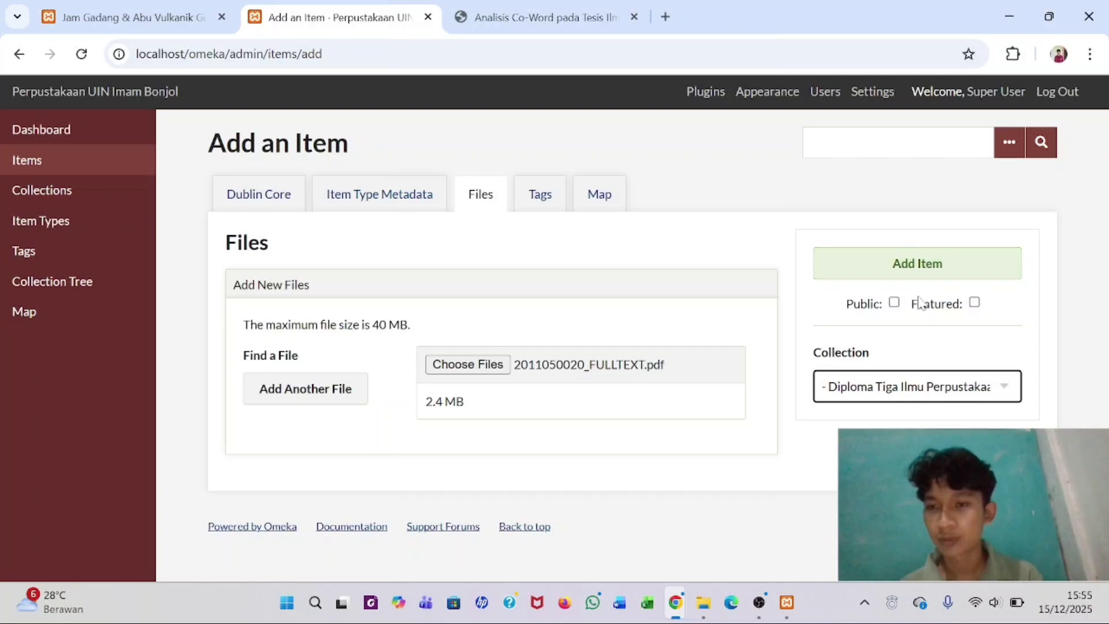
pyautogui.click(895, 303)
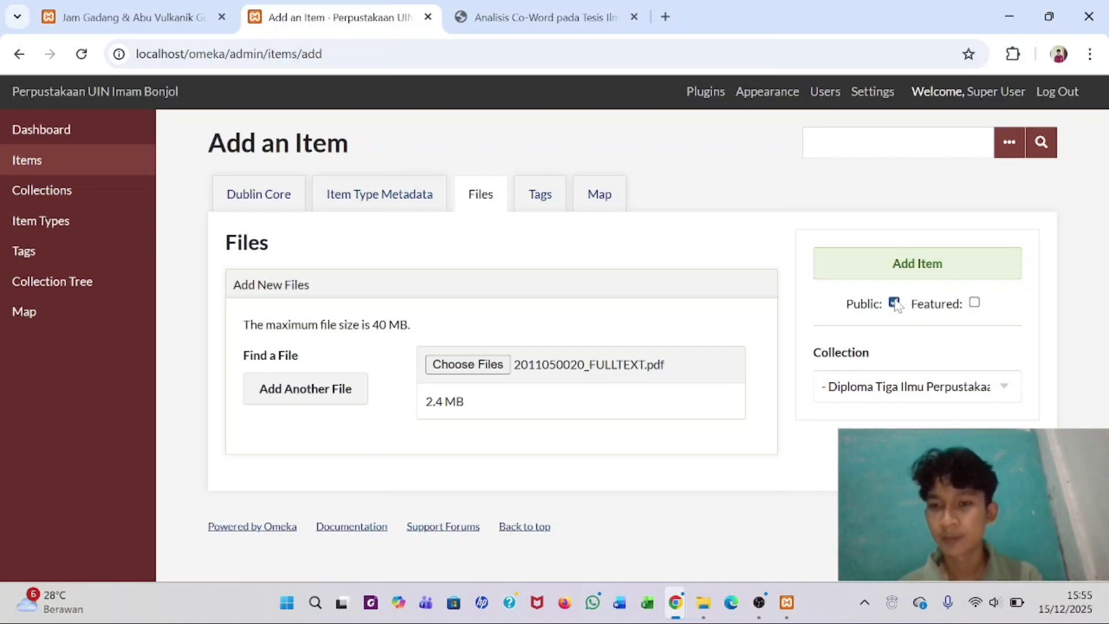
pyautogui.click(918, 267)
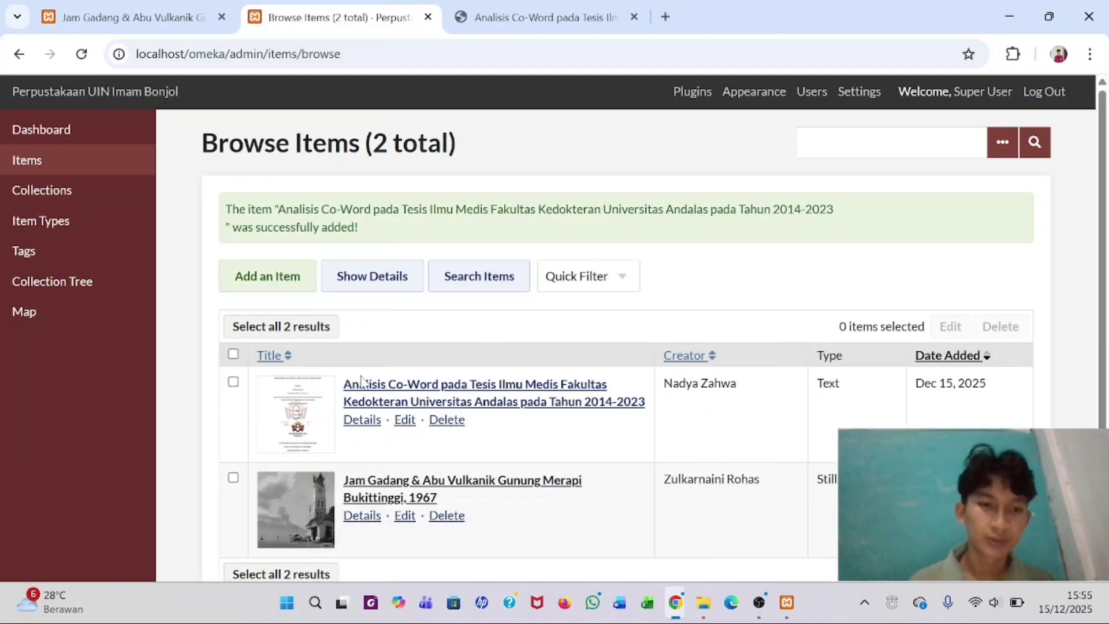
# - Reload the Jam Gadang public item page, then go back to the public home page
pyautogui.scroll(-3, 452, 386)
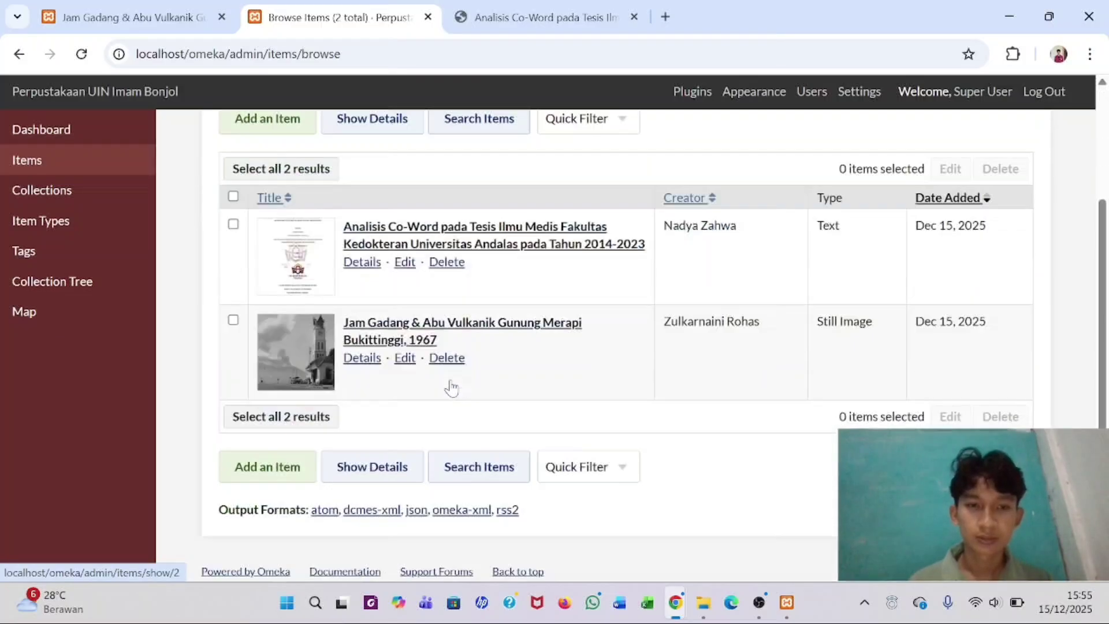
pyautogui.scroll(2, 449, 386)
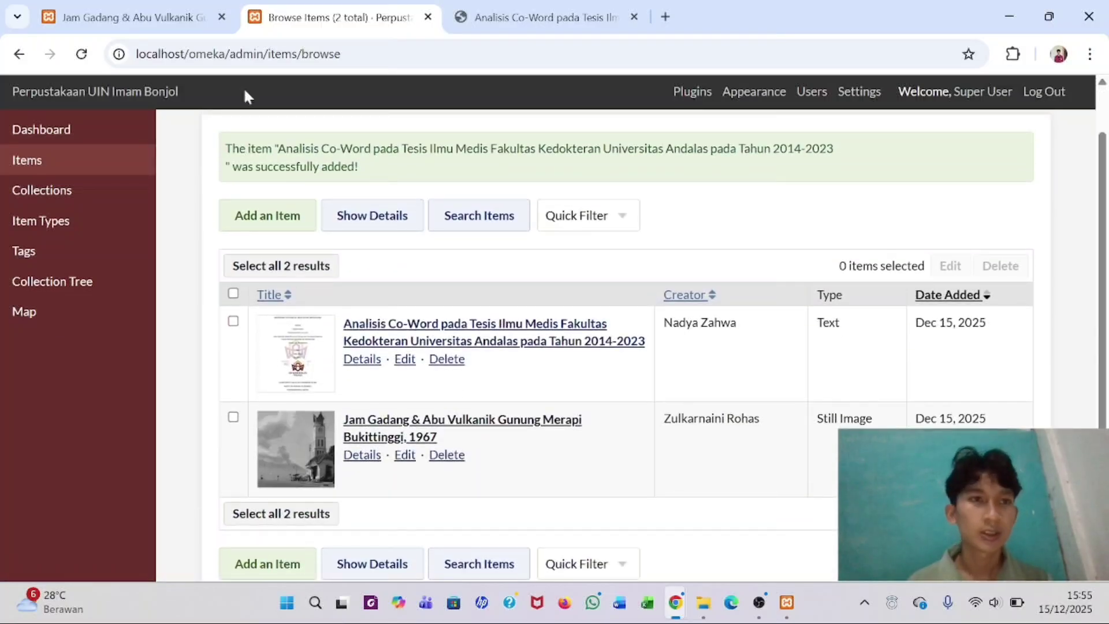
pyautogui.click(133, 16)
pyautogui.click(85, 54)
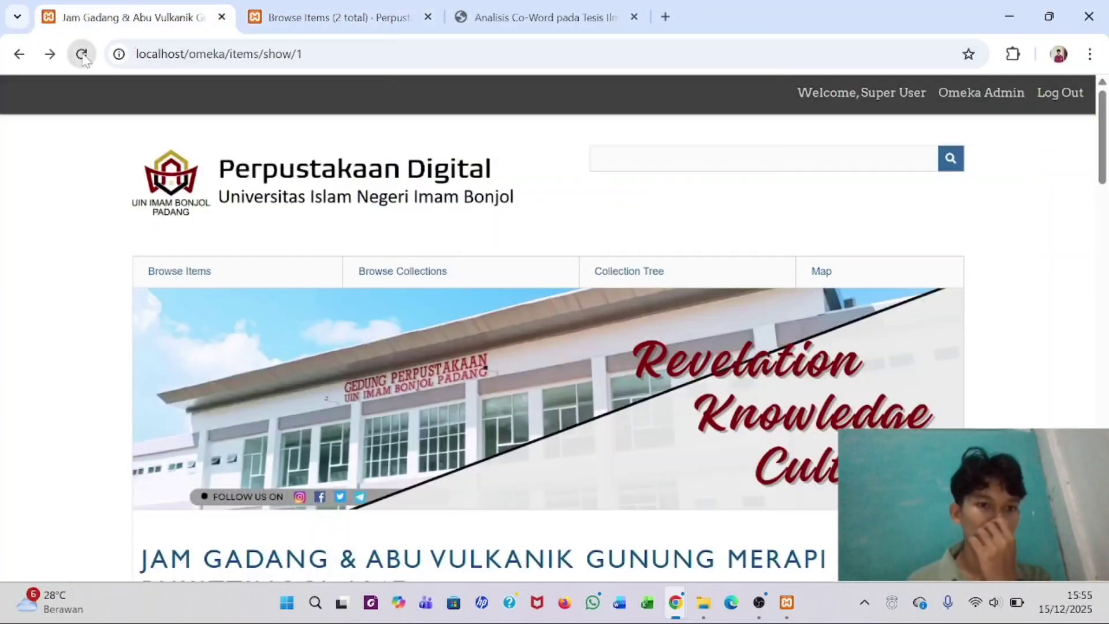
pyautogui.scroll(-10, 338, 264)
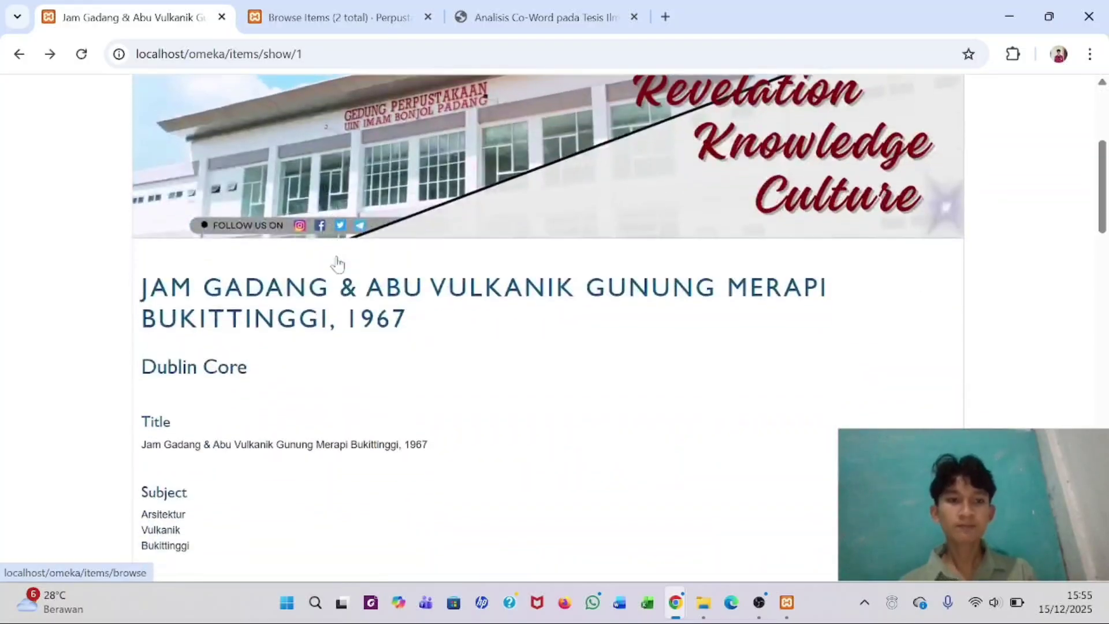
pyautogui.scroll(4, 341, 264)
pyautogui.scroll(10, 338, 260)
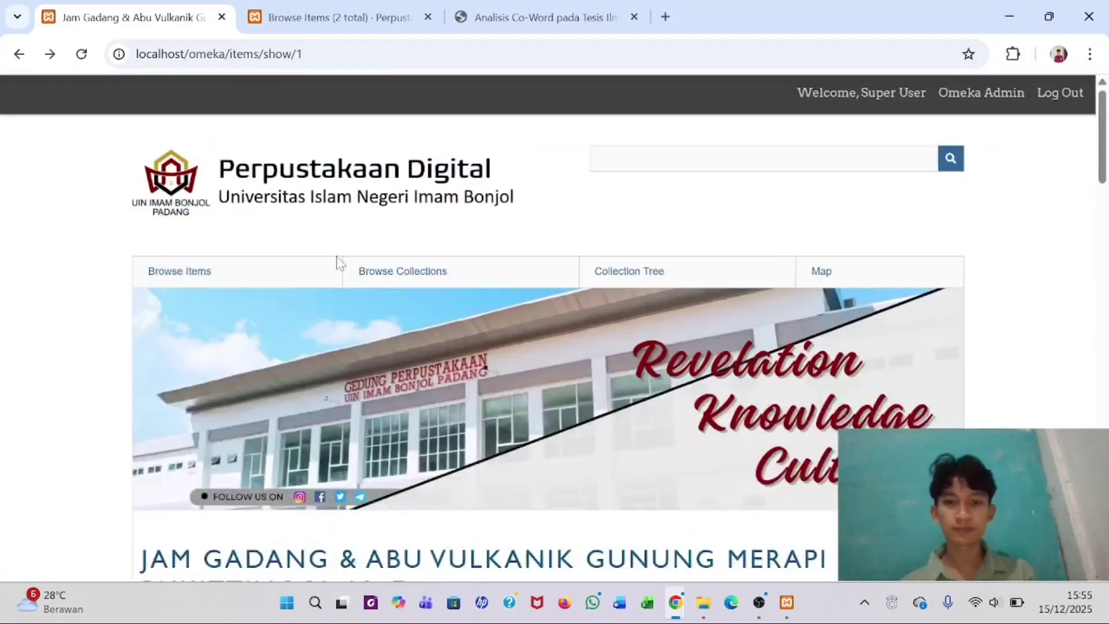
pyautogui.click(19, 57)
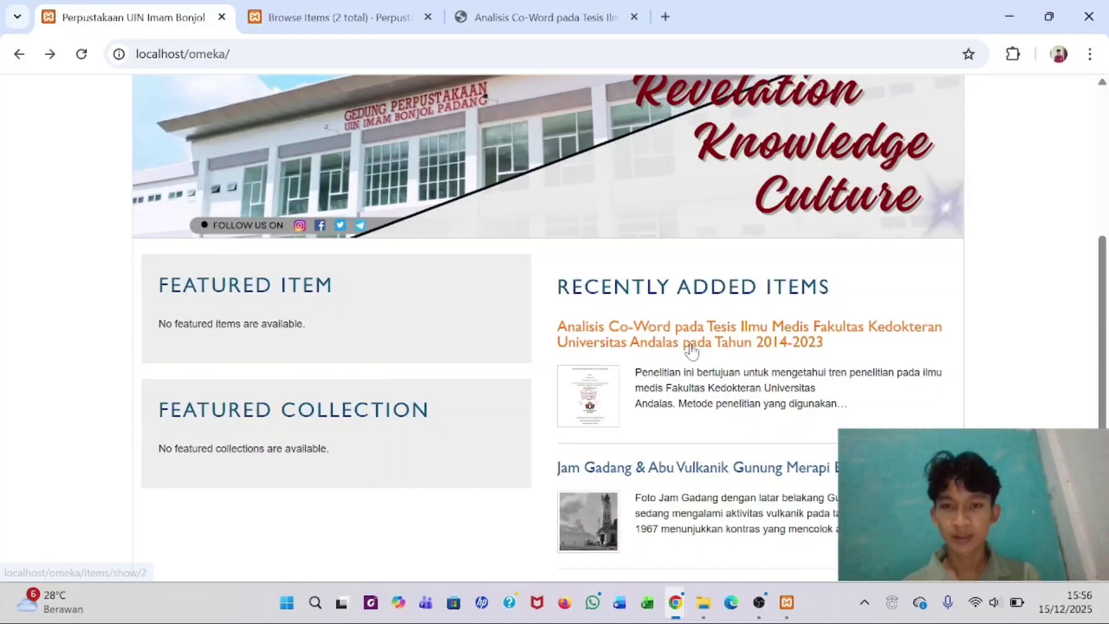
# - Open the Analisis Co-Word thesis's public page and scroll through its metadata fields
pyautogui.click(668, 333)
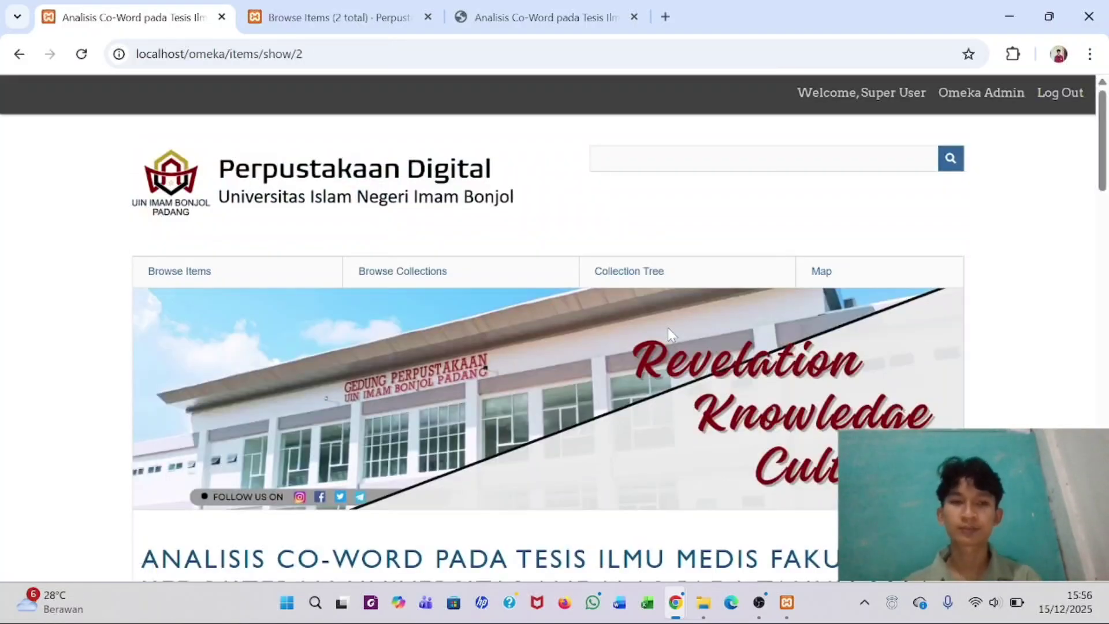
pyautogui.scroll(-6, 670, 334)
pyautogui.scroll(-8, 273, 356)
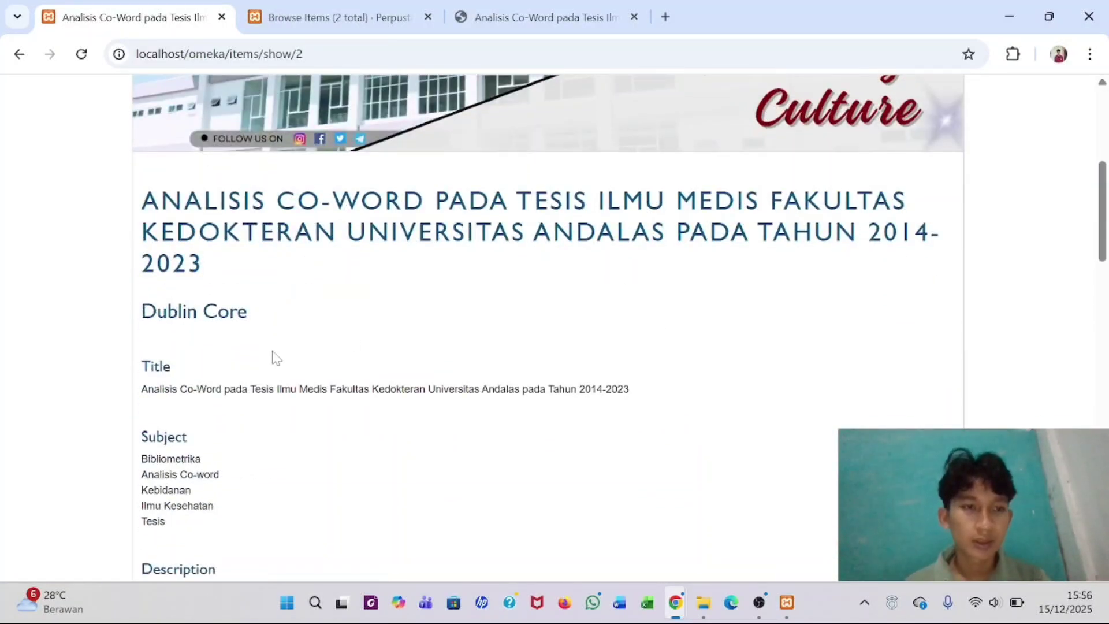
pyautogui.scroll(-6, 275, 356)
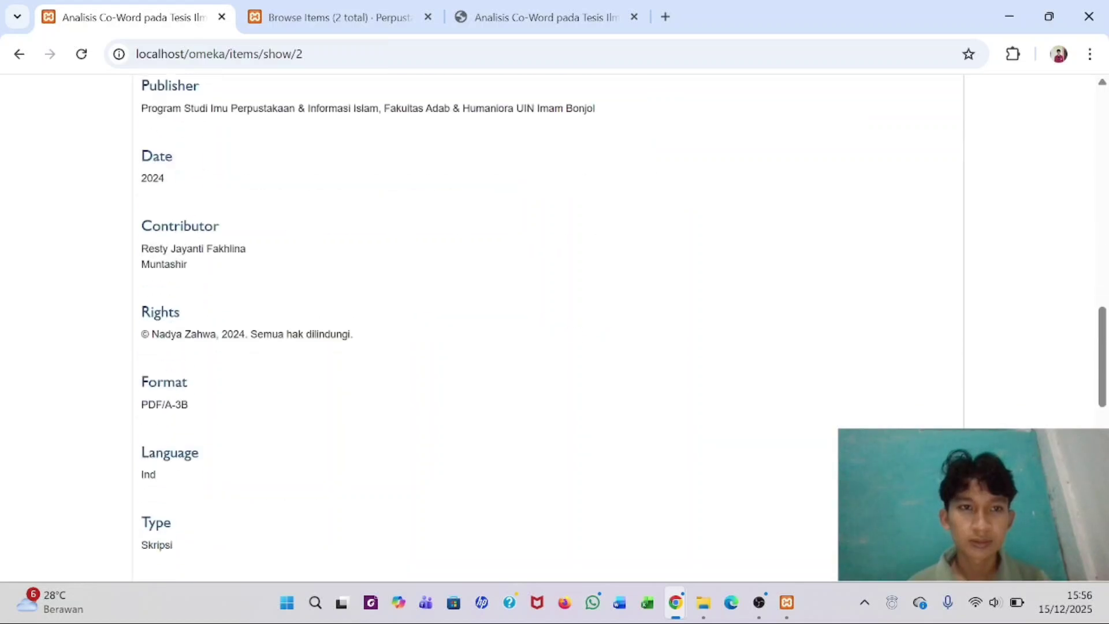
pyautogui.scroll(-2, 276, 356)
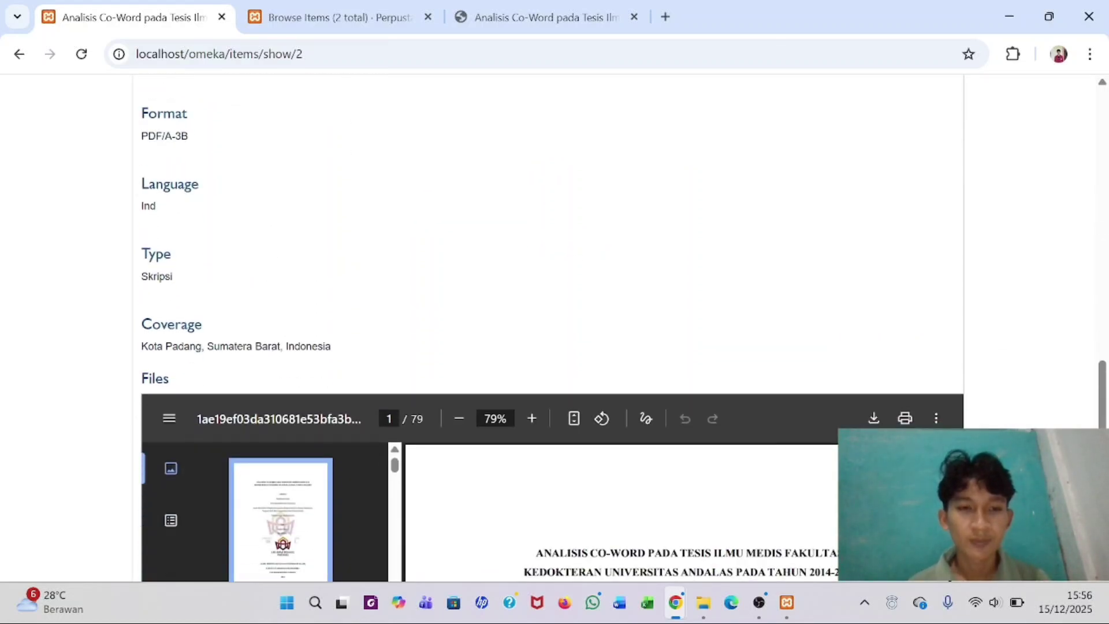
pyautogui.scroll(-5, 341, 353)
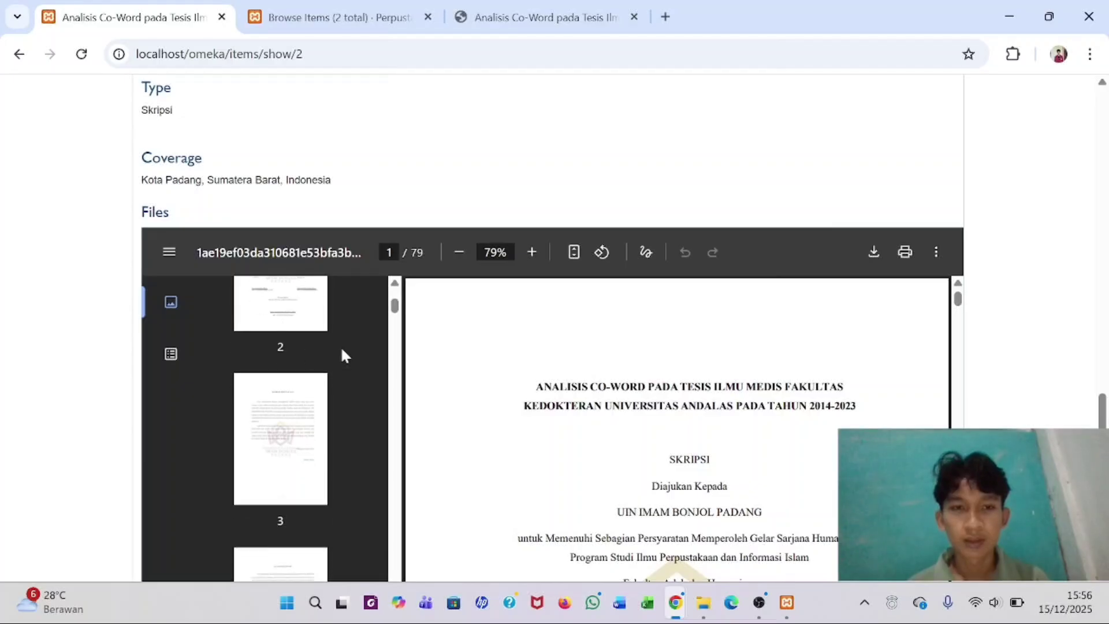
pyautogui.scroll(-3, 609, 358)
pyautogui.scroll(1, 605, 324)
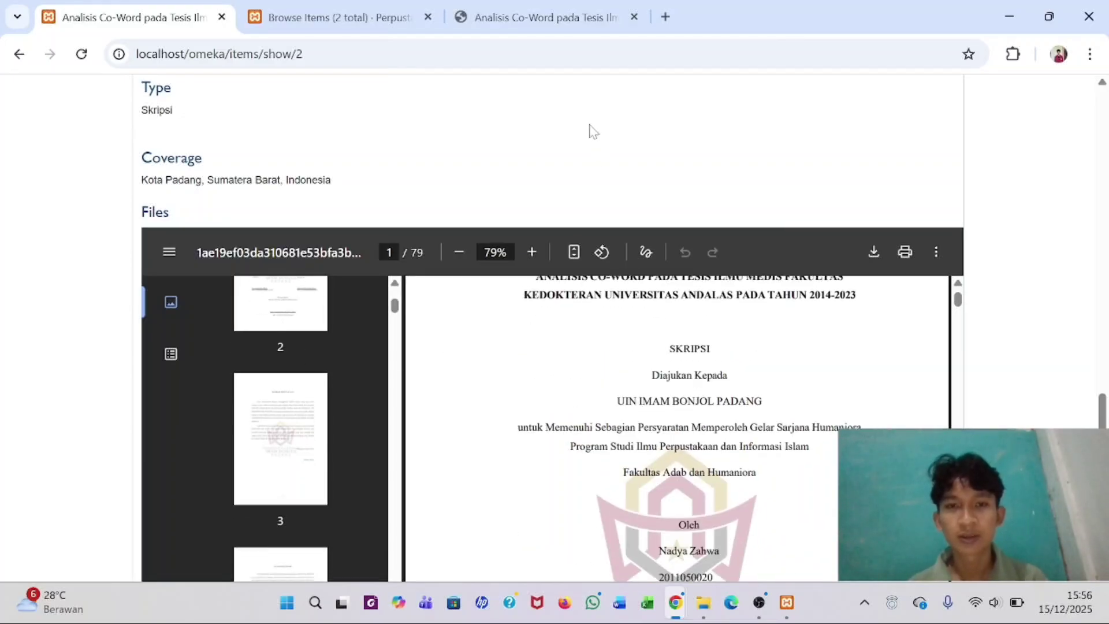
pyautogui.scroll(-2, 590, 129)
# - Scroll through the embedded PDF viewer, then return to the admin Browse Items list
pyautogui.scroll(-1, 590, 129)
pyautogui.scroll(2, 631, 201)
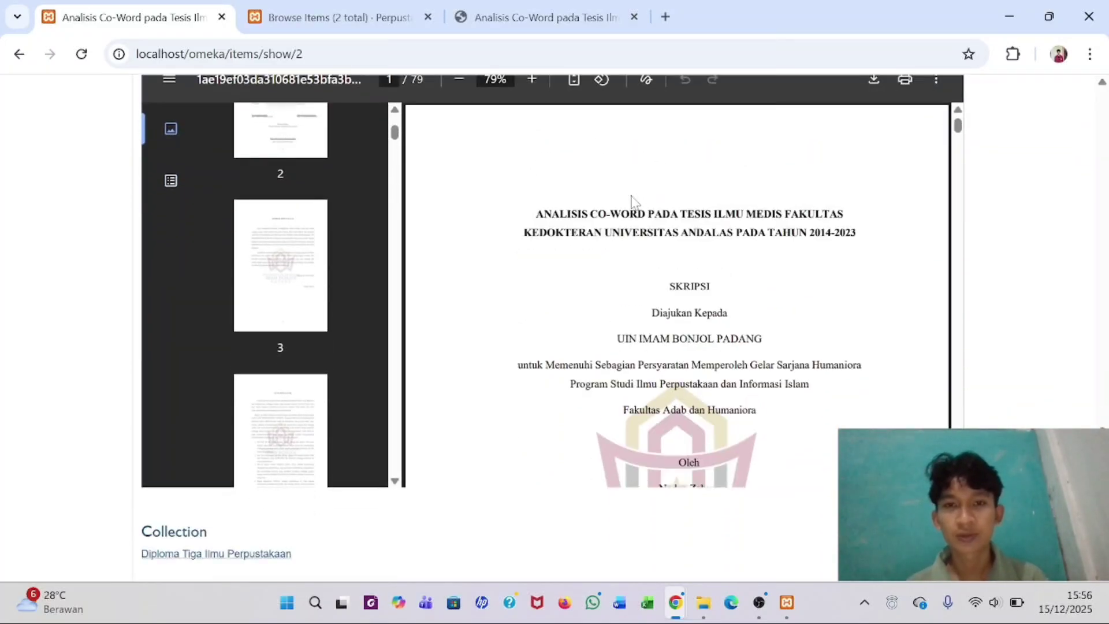
pyautogui.scroll(-20, 632, 201)
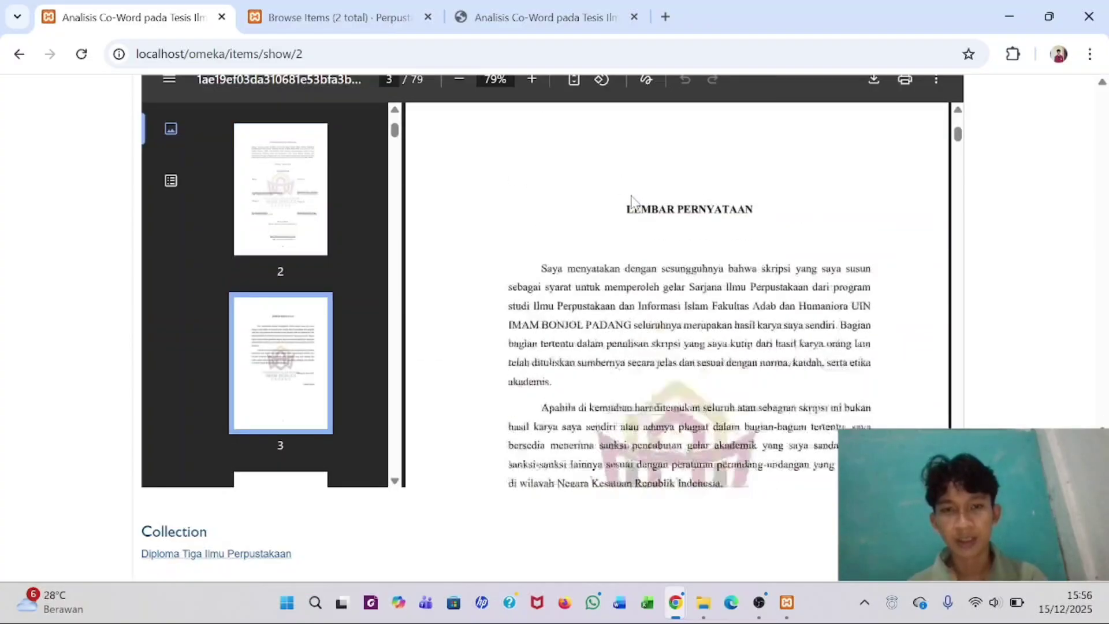
pyautogui.scroll(-20, 632, 201)
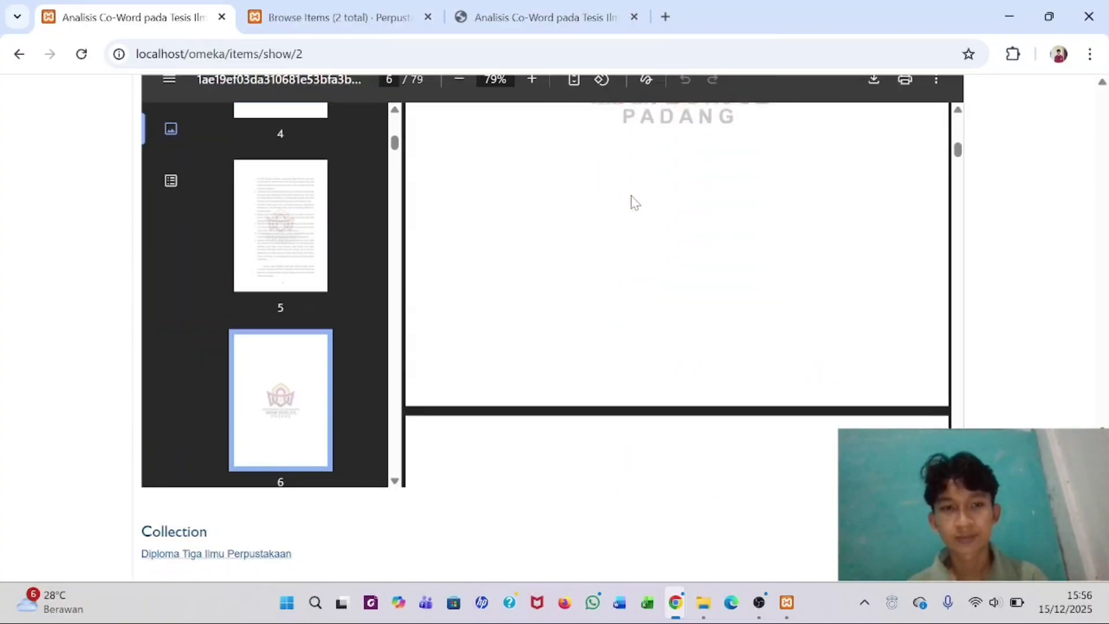
pyautogui.scroll(-5, 478, 359)
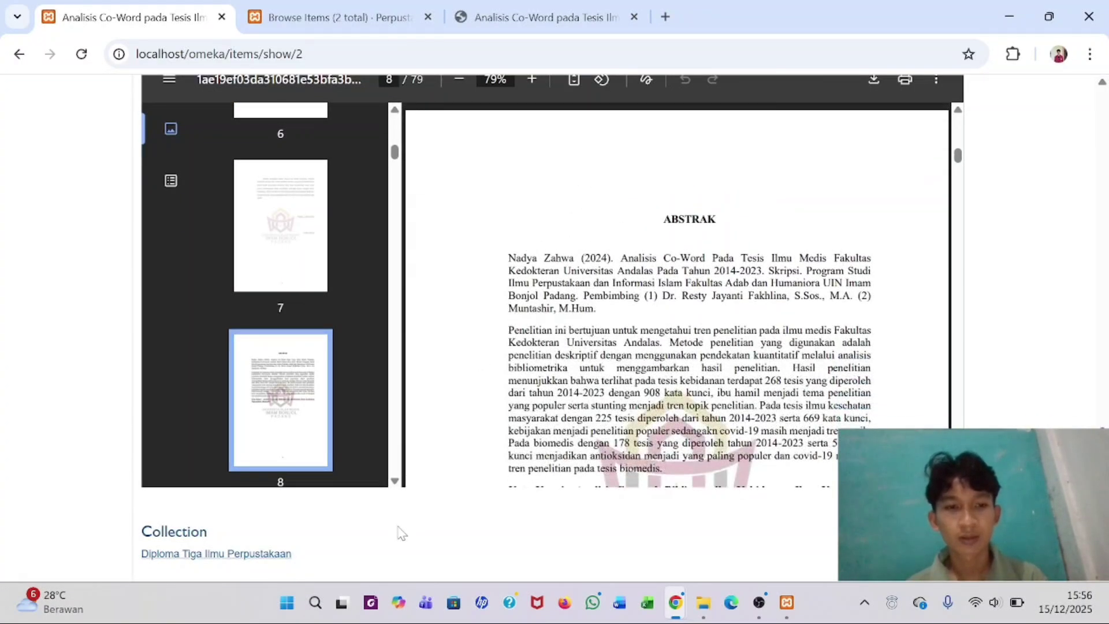
pyautogui.scroll(-3, 398, 533)
pyautogui.scroll(15, 399, 532)
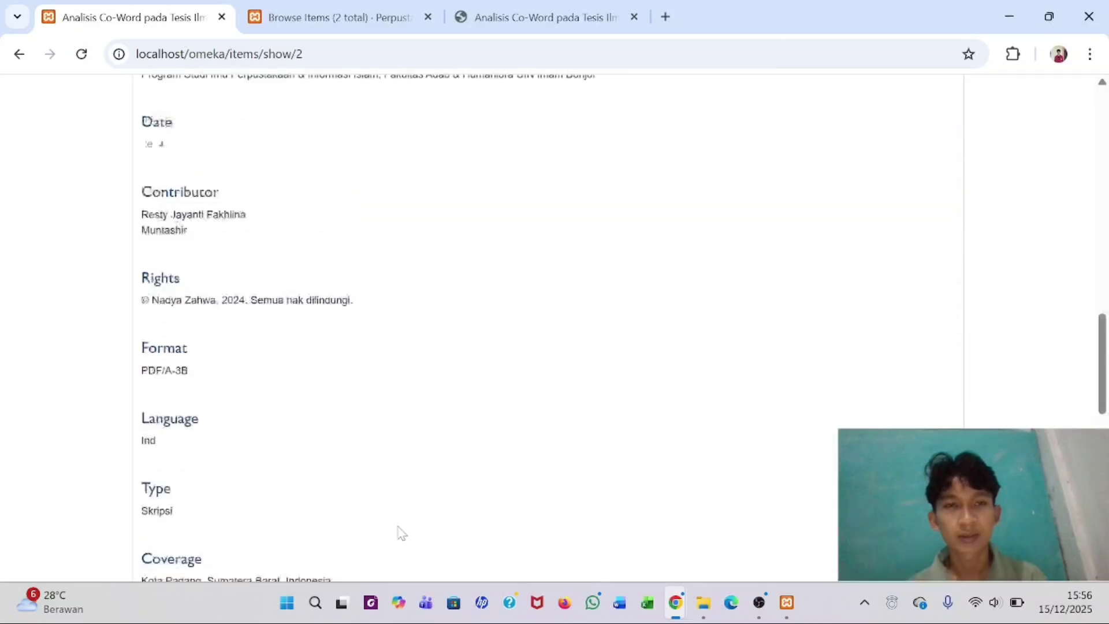
pyautogui.scroll(-12, 688, 520)
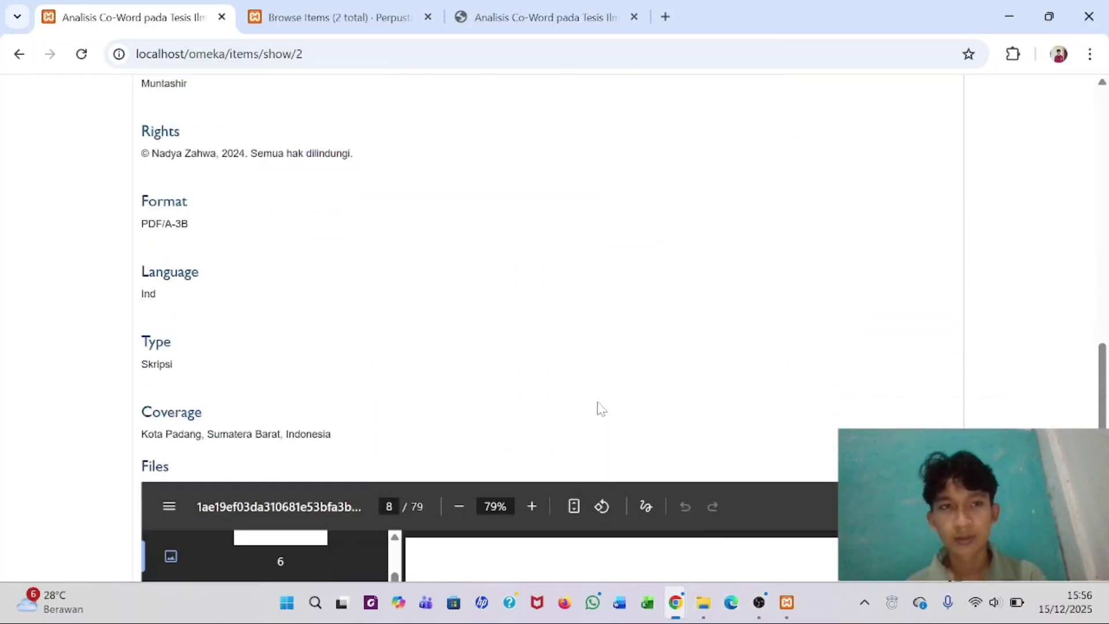
pyautogui.click(334, 8)
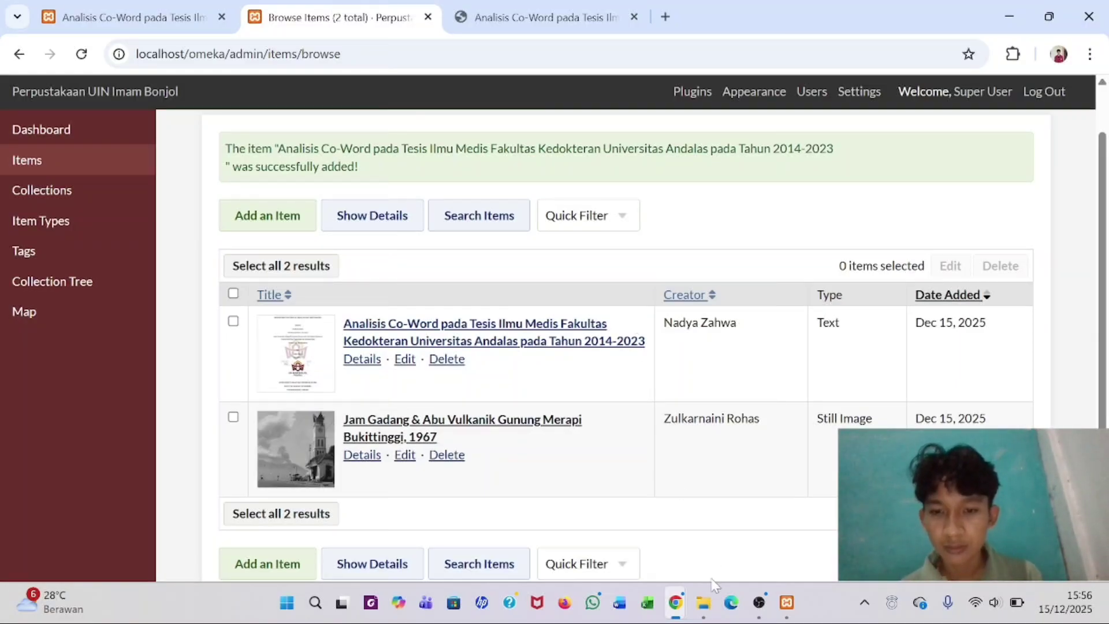
# - Open Metadata Video.pdf from File Item Digital > Video in the browser, closing the old thesis tab
pyautogui.click(703, 603)
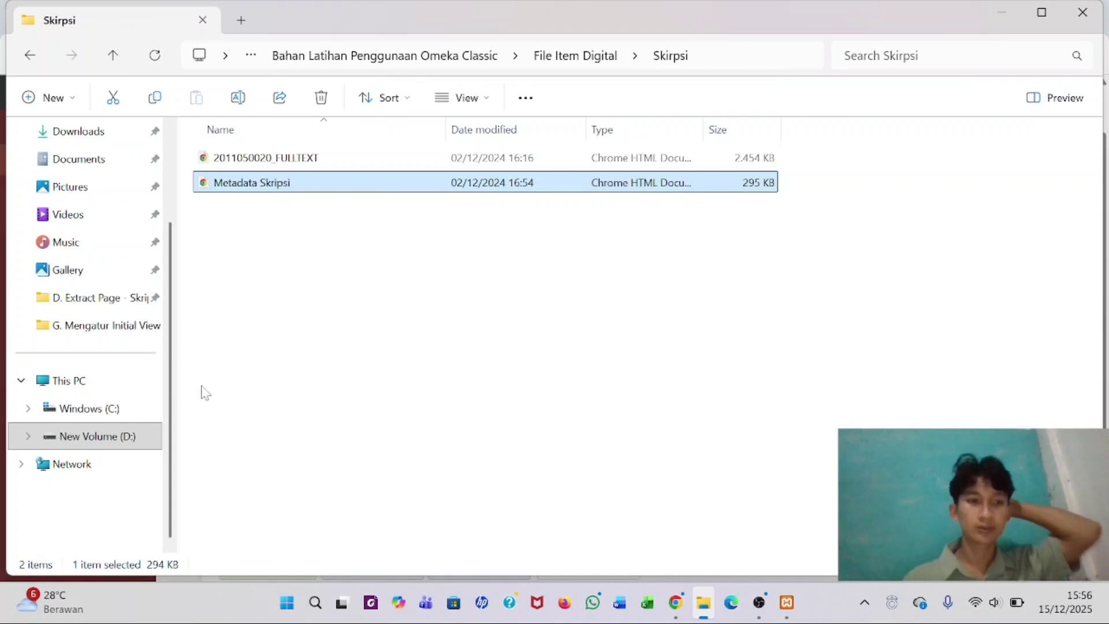
pyautogui.click(582, 66)
pyautogui.doubleClick(295, 209)
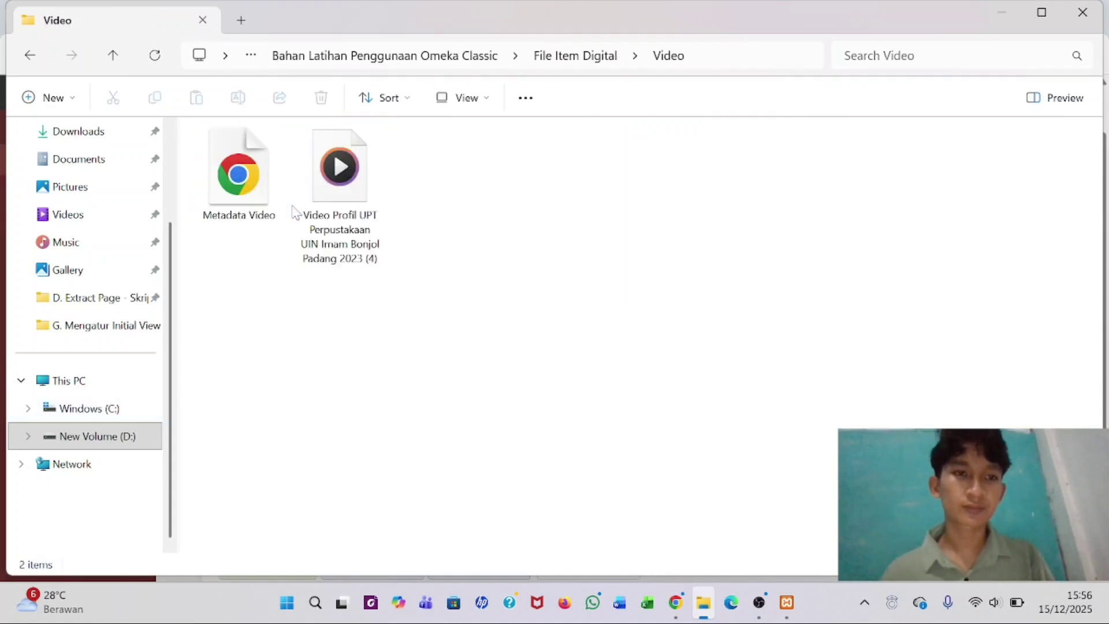
pyautogui.doubleClick(233, 198)
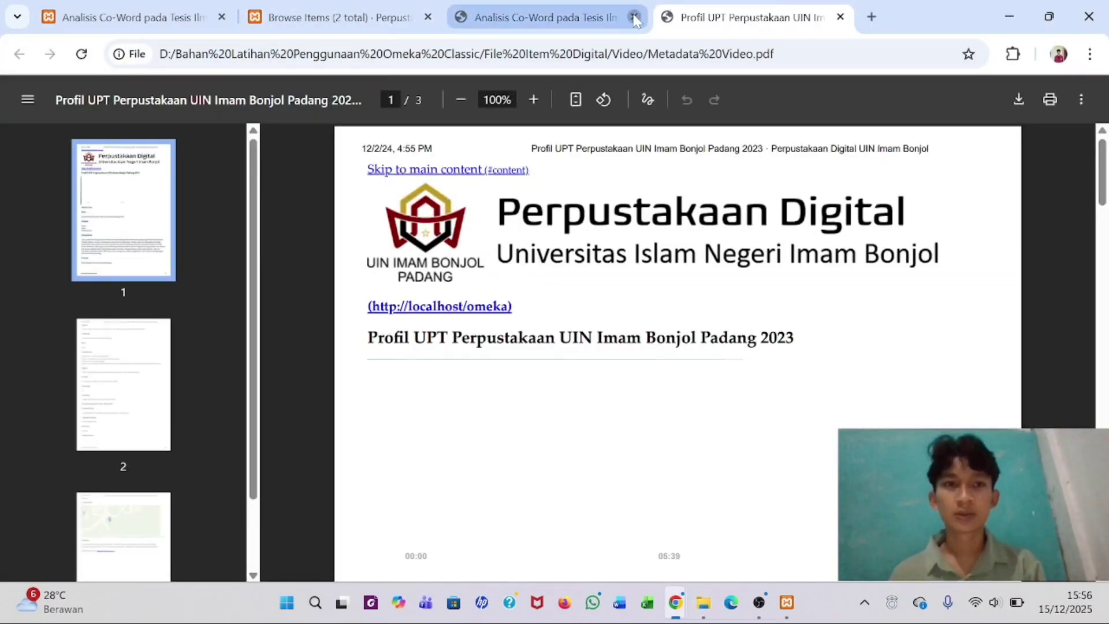
pyautogui.click(635, 19)
pyautogui.click(399, 22)
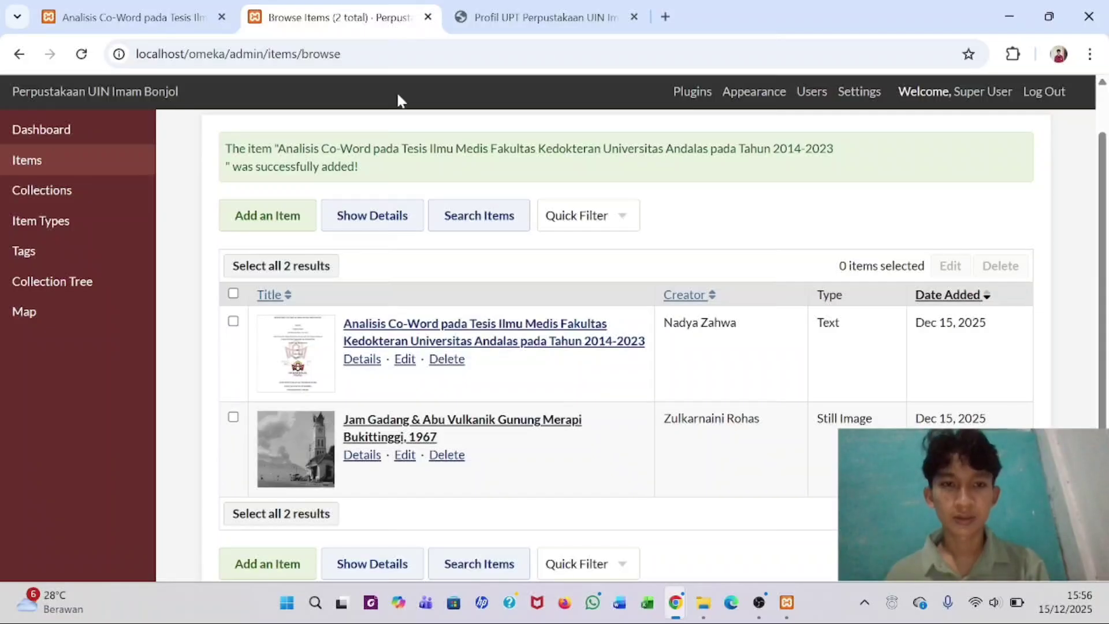
# - Start a new item and paste the title 'Profil UPT Perpustakaan UIN Imam Bonjol Padang 2023' from the PDF
pyautogui.click(272, 219)
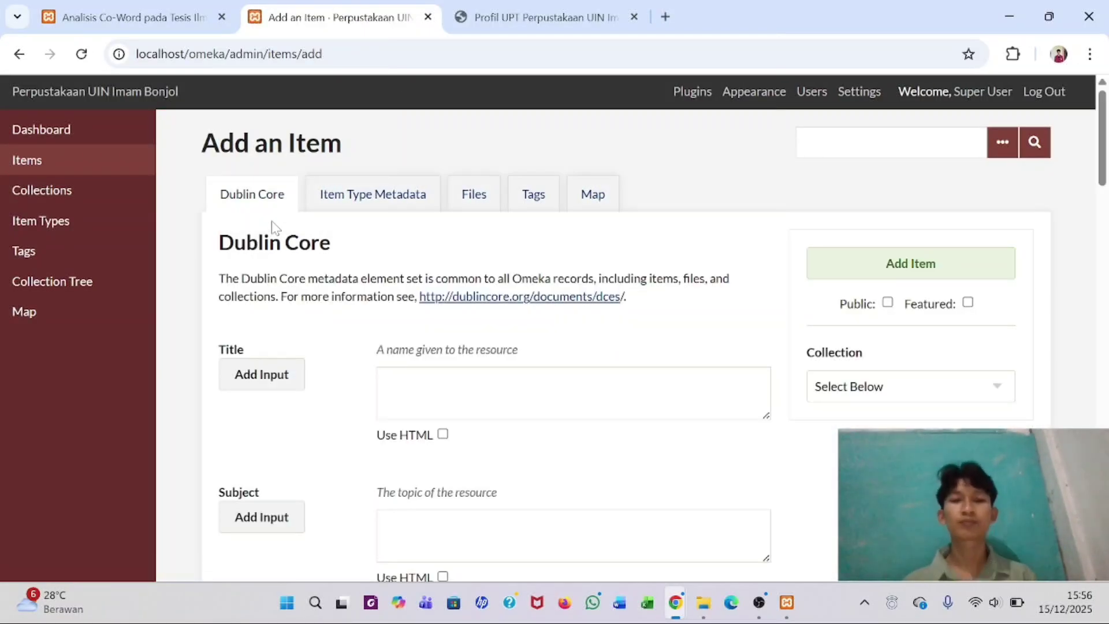
pyautogui.click(415, 384)
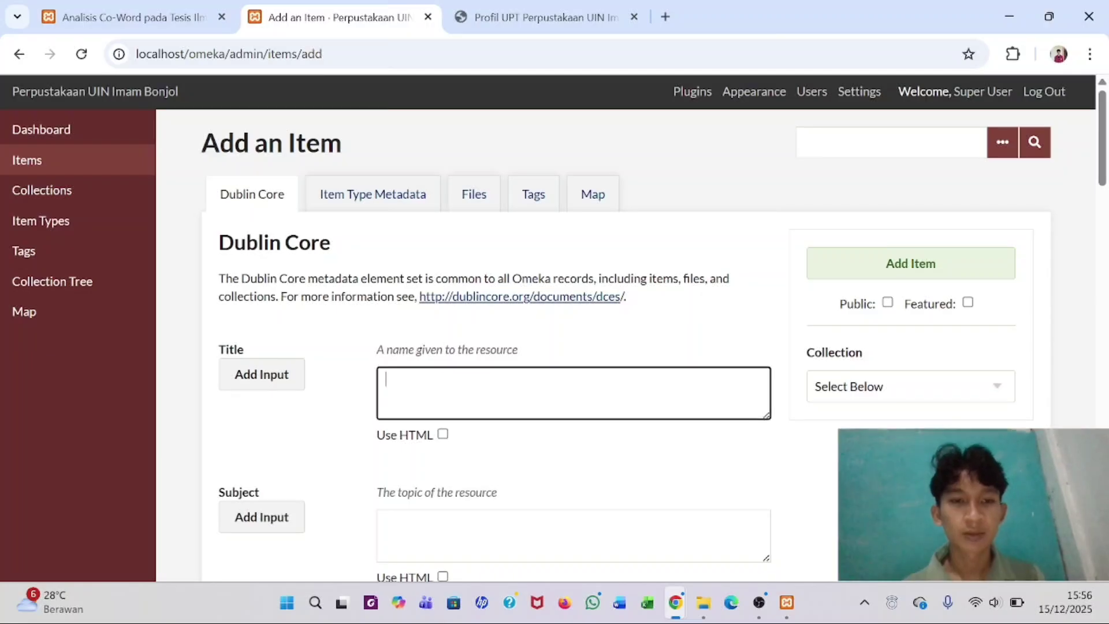
pyautogui.hotkey('ctrl', 'Tab')
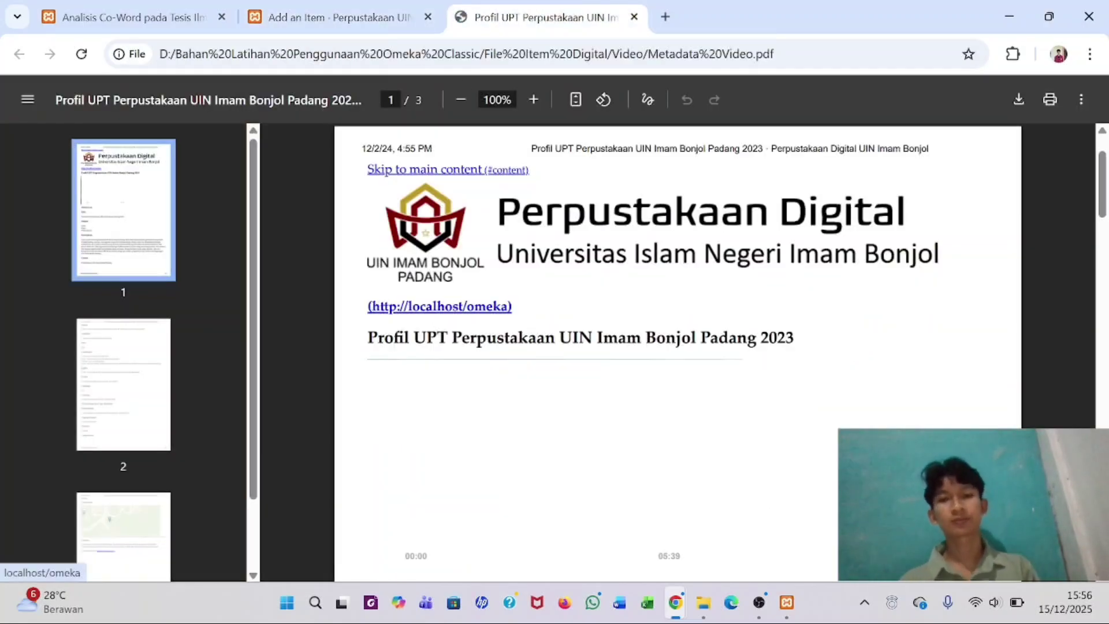
pyautogui.scroll(-1, 677, 346)
pyautogui.tripleClick(467, 210)
pyautogui.hotkey('ctrl', 'c')
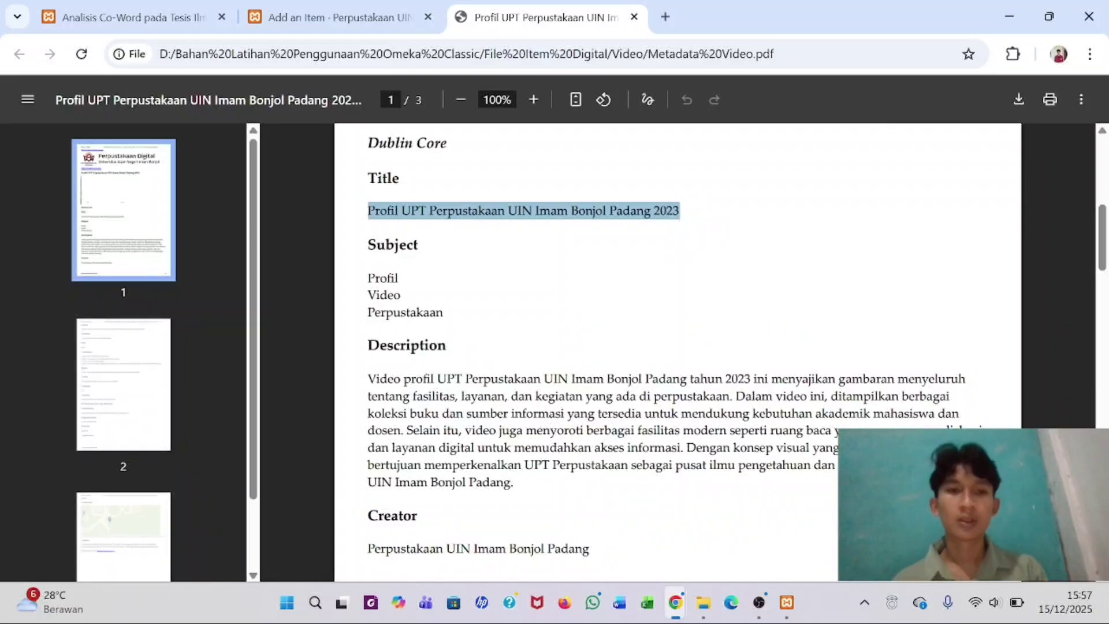
pyautogui.hotkey('ctrl', 'shift', 'Tab')
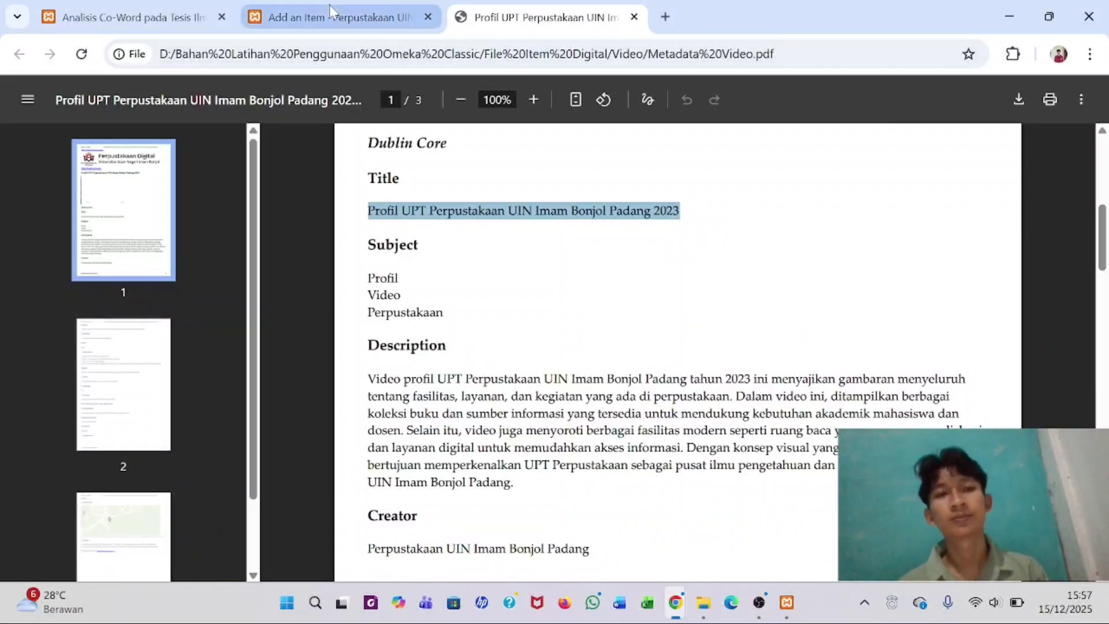
pyautogui.hotkey('ctrl', 'v')
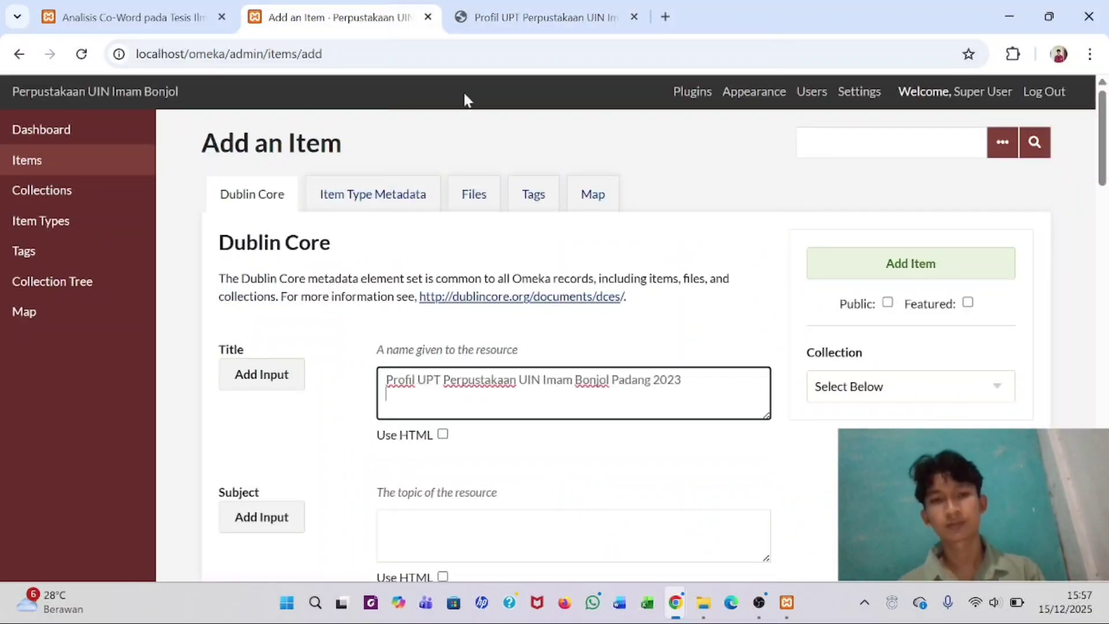
# - Paste the PDF's subject terms into Subject, keeping only 'Profil' in the first field
pyautogui.click(503, 12)
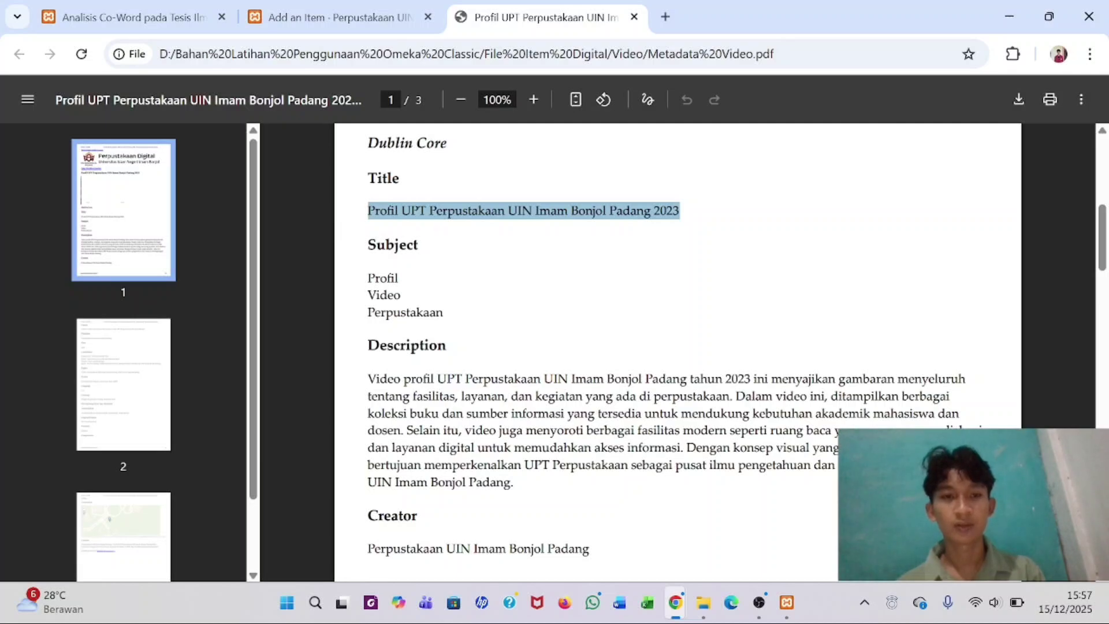
pyautogui.moveTo(368, 273); pyautogui.dragTo(444, 312)
pyautogui.hotkey('ctrl', 'c')
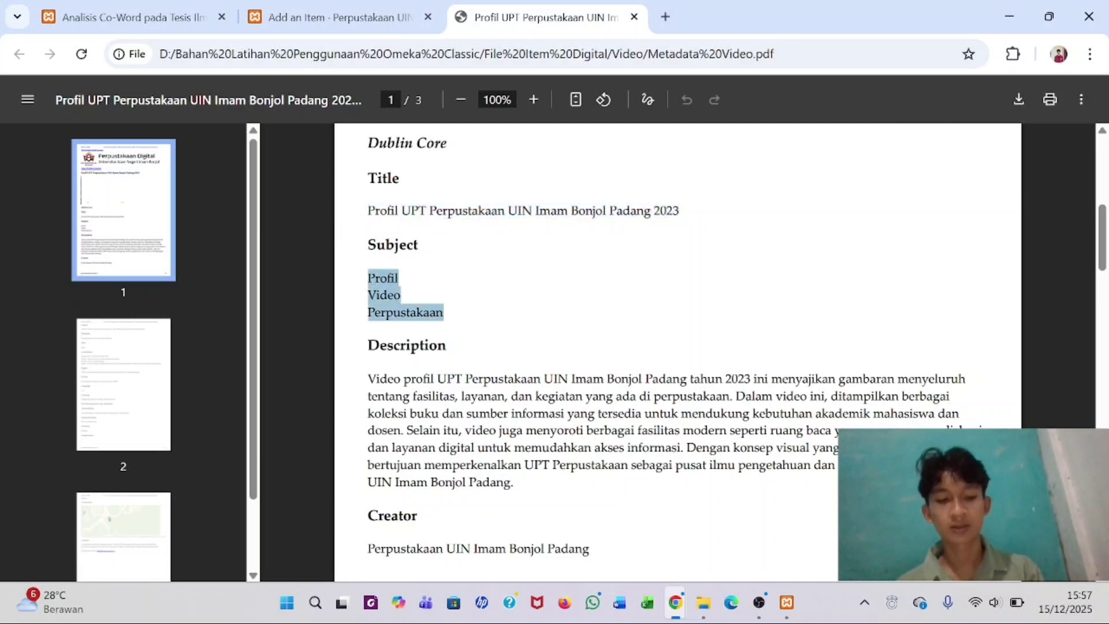
pyautogui.click(335, 17)
pyautogui.click(393, 526)
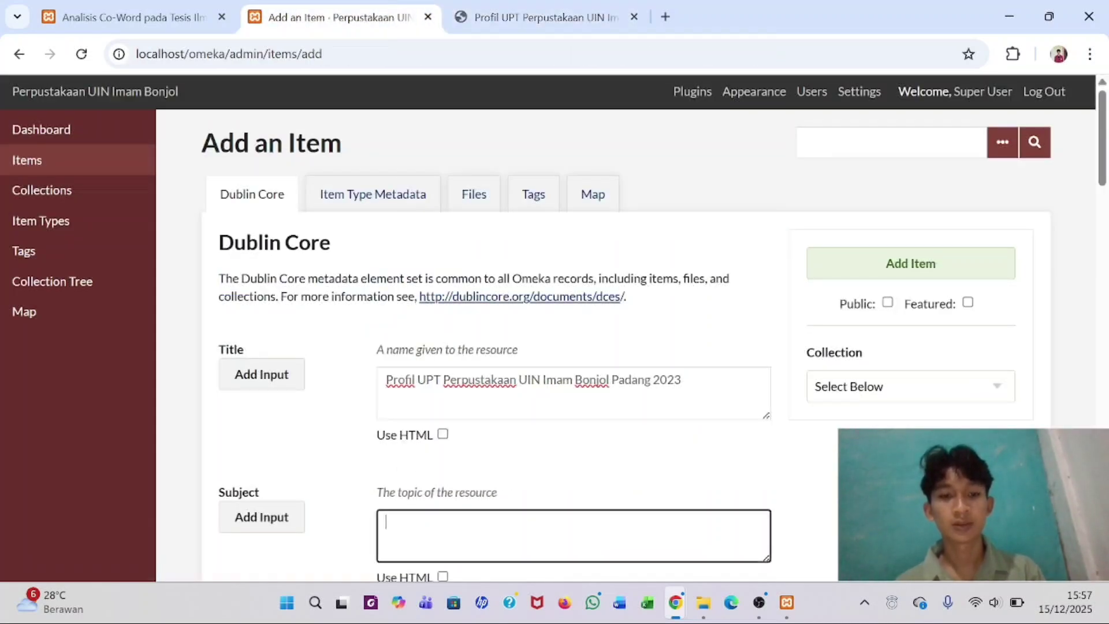
pyautogui.hotkey('ctrl', 'v')
pyautogui.scroll(-2, 404, 520)
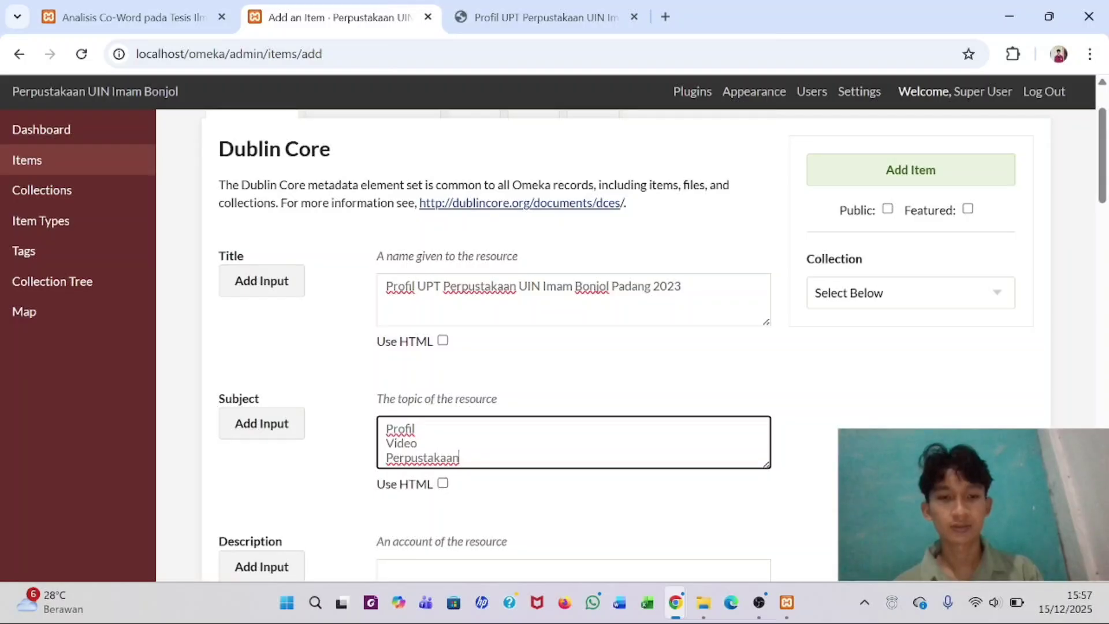
pyautogui.moveTo(440, 458); pyautogui.dragTo(386, 443)
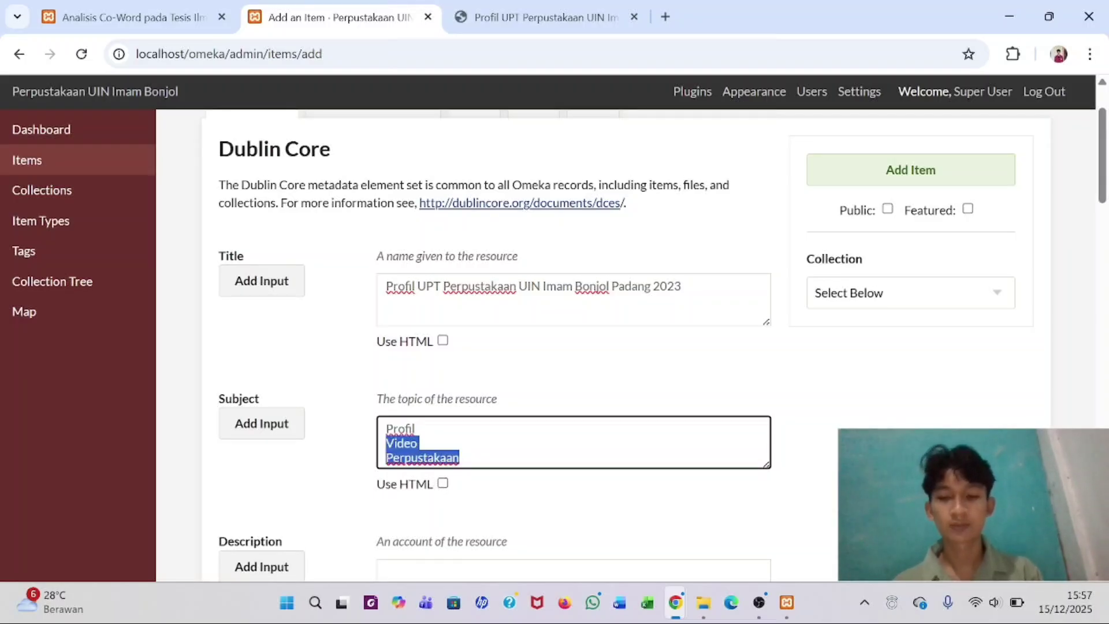
pyautogui.hotkey('ctrl', 'x')
# - Add second and third Subject fields holding 'Video' and 'Perpustakaan'
pyautogui.scroll(-1, 364, 440)
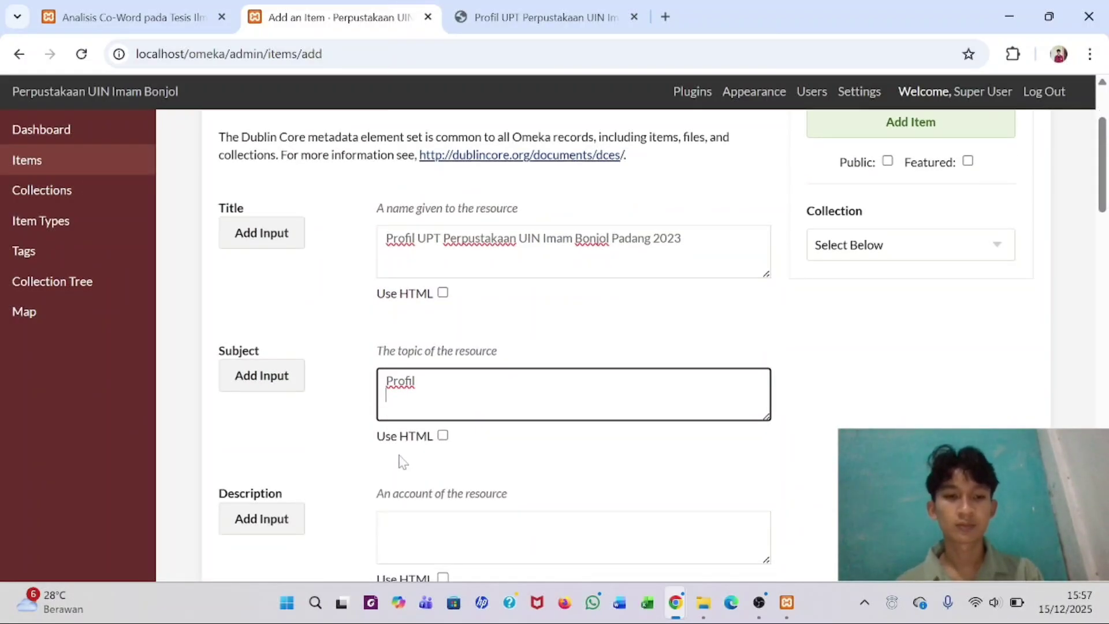
pyautogui.click(274, 381)
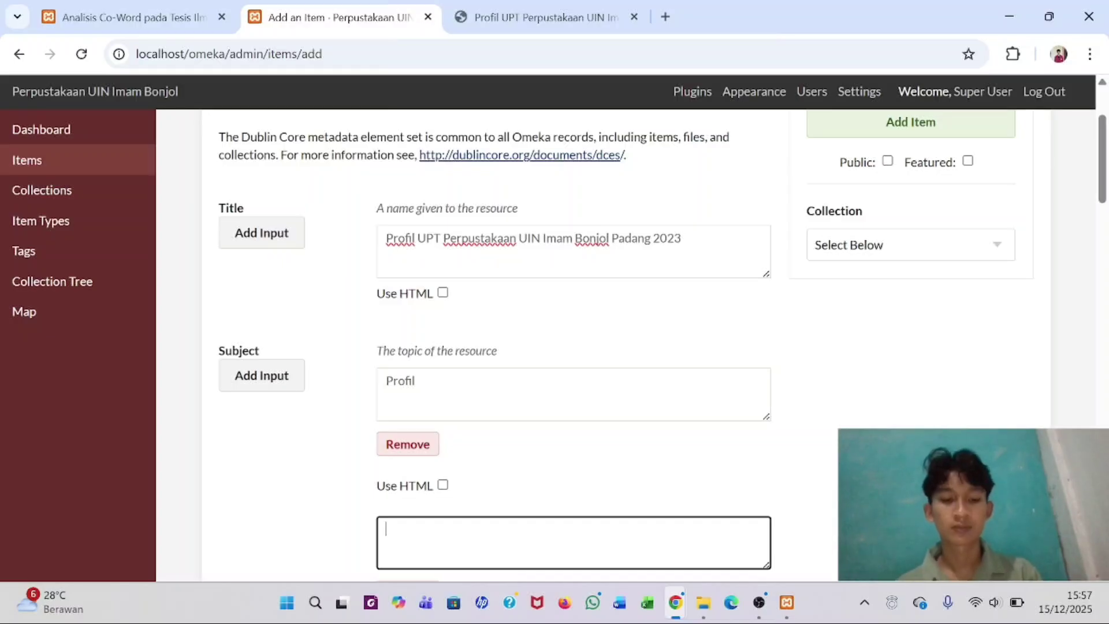
pyautogui.hotkey('ctrl', 'v')
pyautogui.scroll(-2, 440, 463)
pyautogui.moveTo(459, 417); pyautogui.dragTo(386, 417)
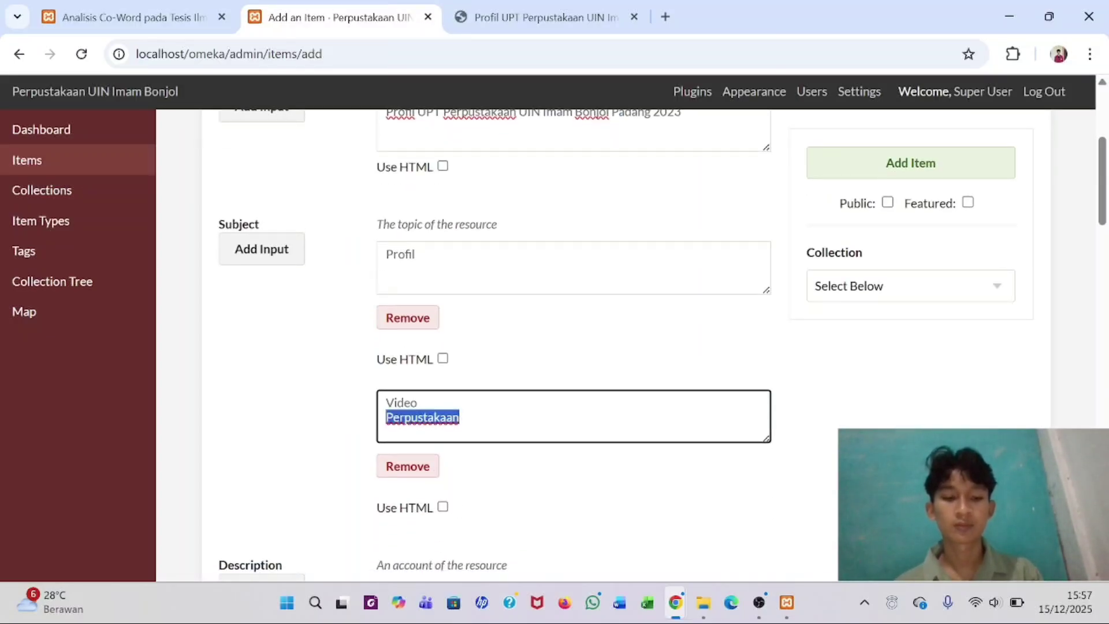
pyautogui.press('BackSpace')
pyautogui.click(265, 247)
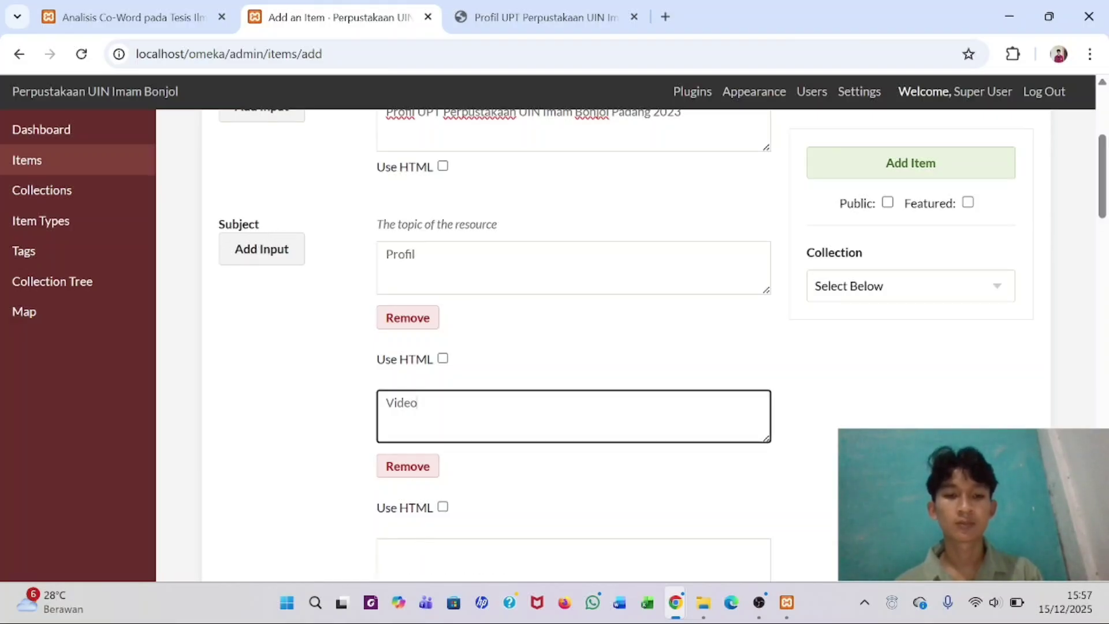
pyautogui.click(572, 557)
pyautogui.hotkey('ctrl', 'v')
# - Select the description paragraph in the metadata PDF for the Description field
pyautogui.scroll(-6, 577, 347)
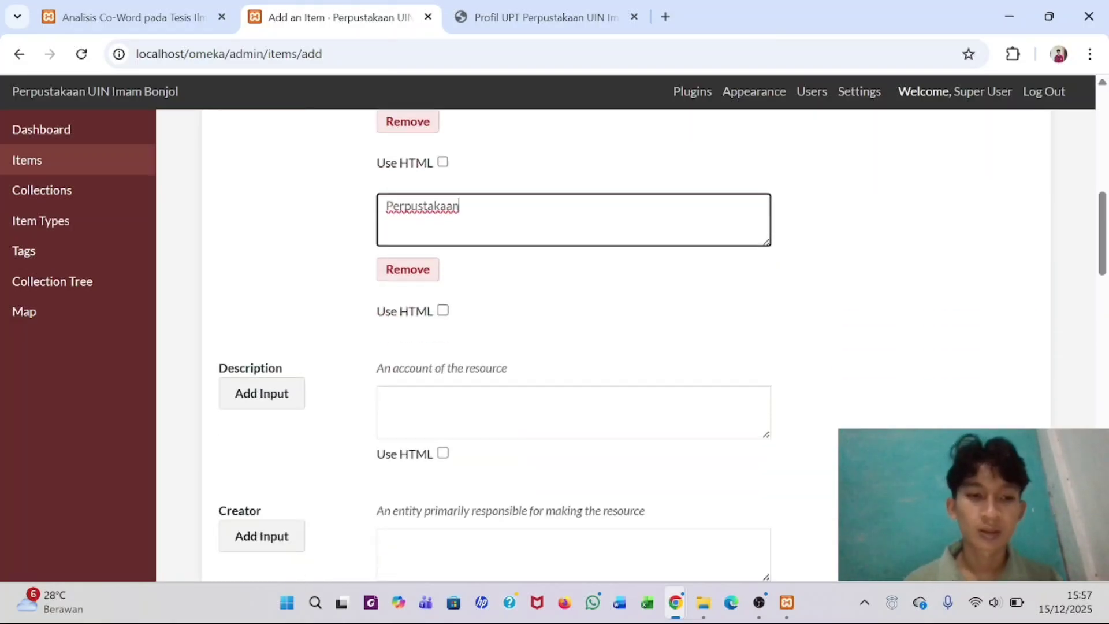
pyautogui.click(384, 375)
pyautogui.click(559, 8)
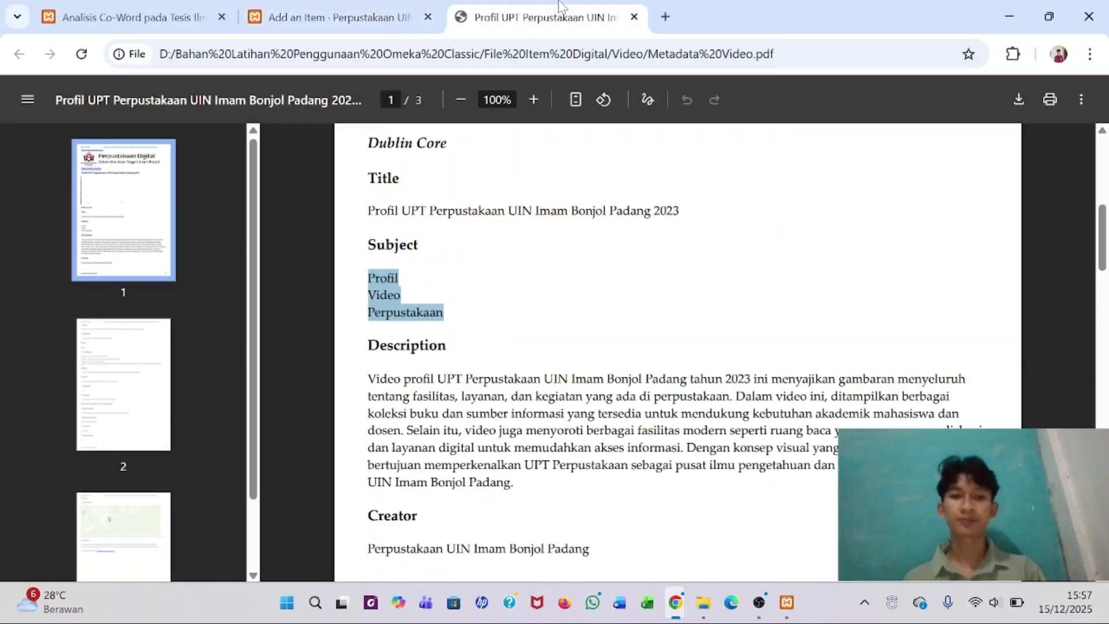
pyautogui.scroll(-1, 676, 347)
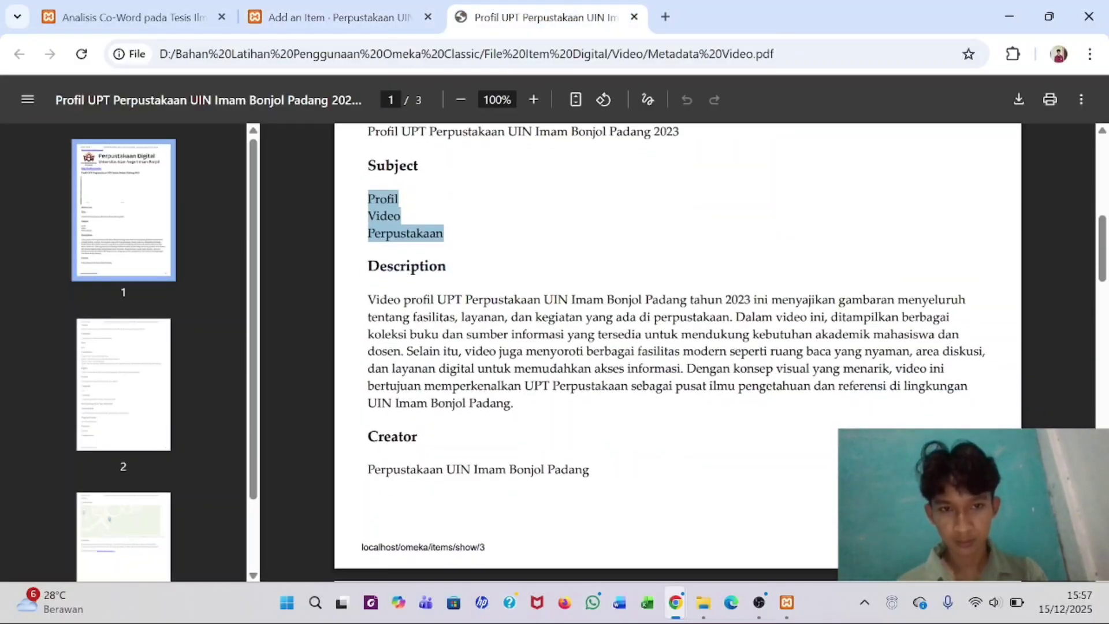
pyautogui.moveTo(368, 300); pyautogui.dragTo(513, 403)
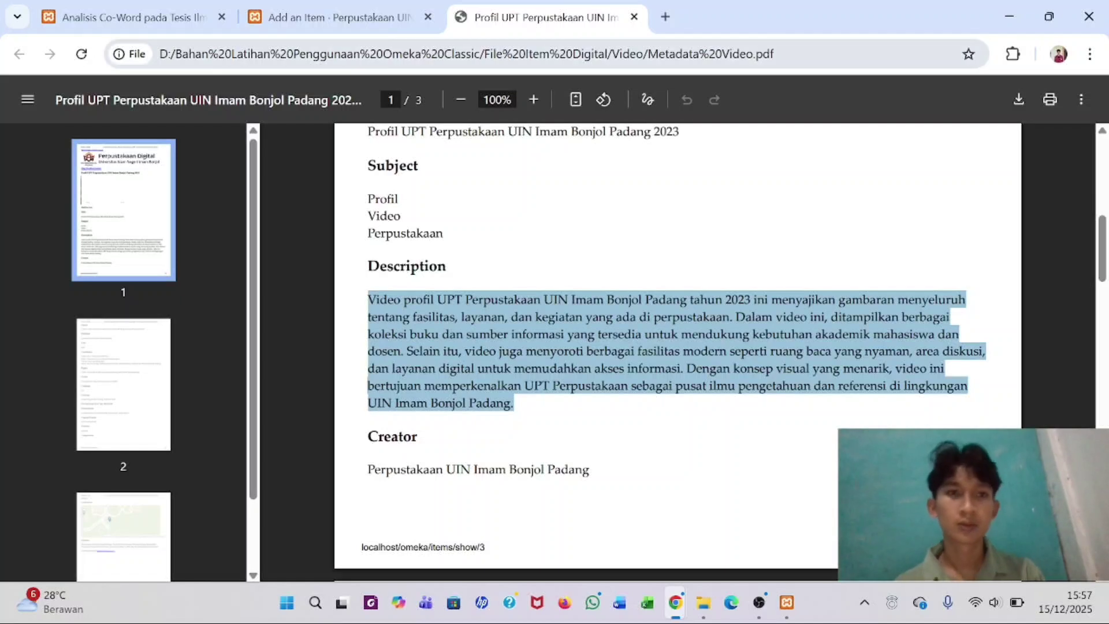
# - Paste the library profile paragraph into Description and enlarge the text box
pyautogui.click(324, 17)
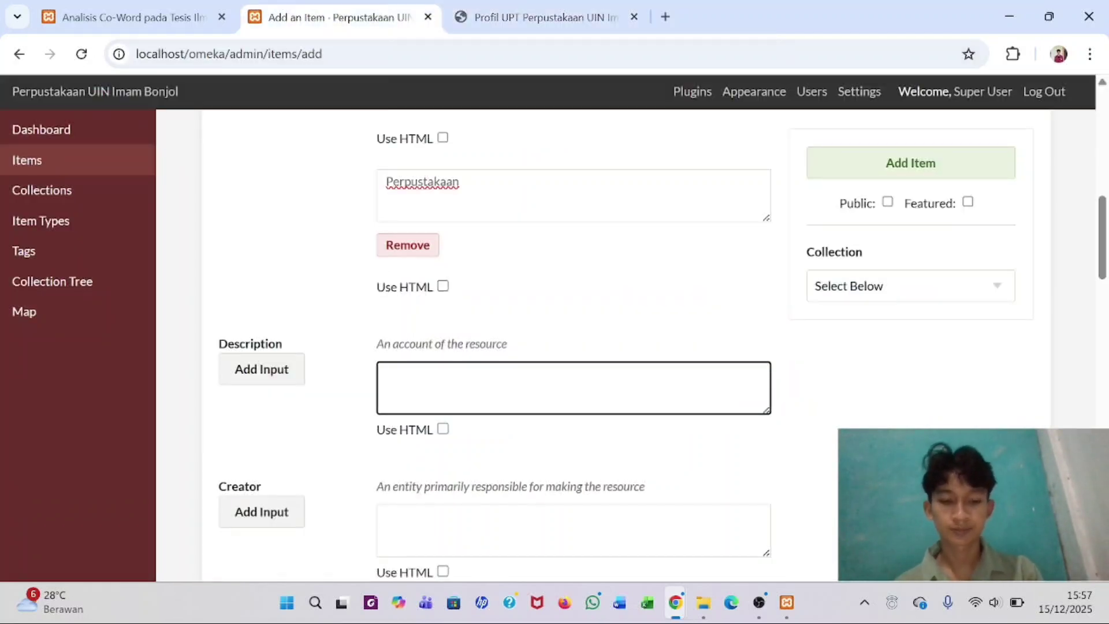
pyautogui.hotkey('ctrl', 'v')
pyautogui.hotkey('ctrl', 'Home')
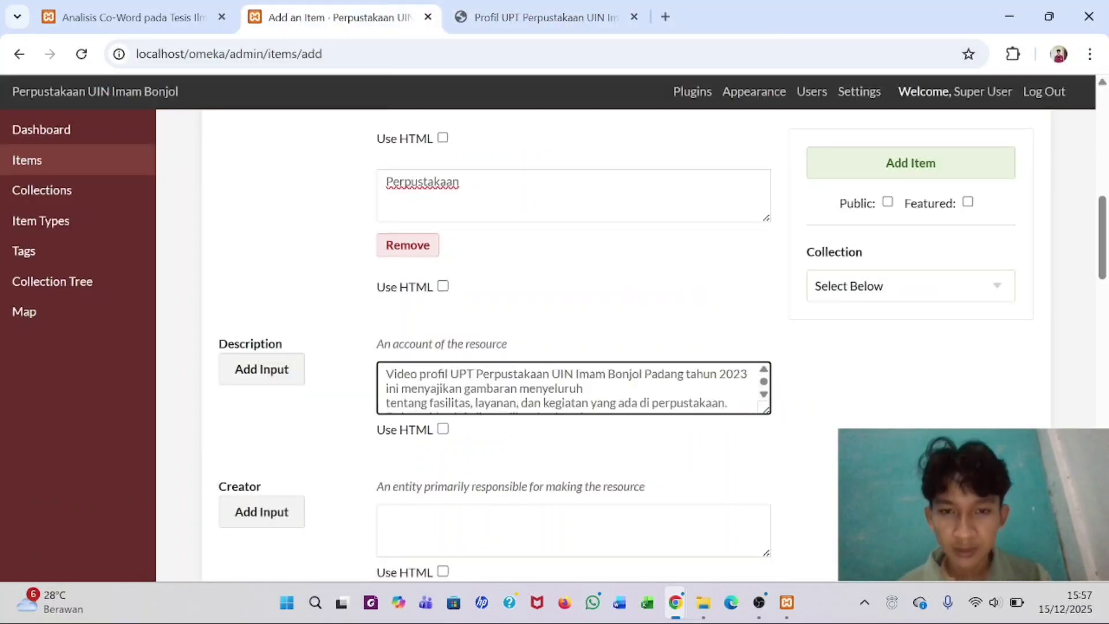
pyautogui.moveTo(771, 416); pyautogui.dragTo(814, 515)
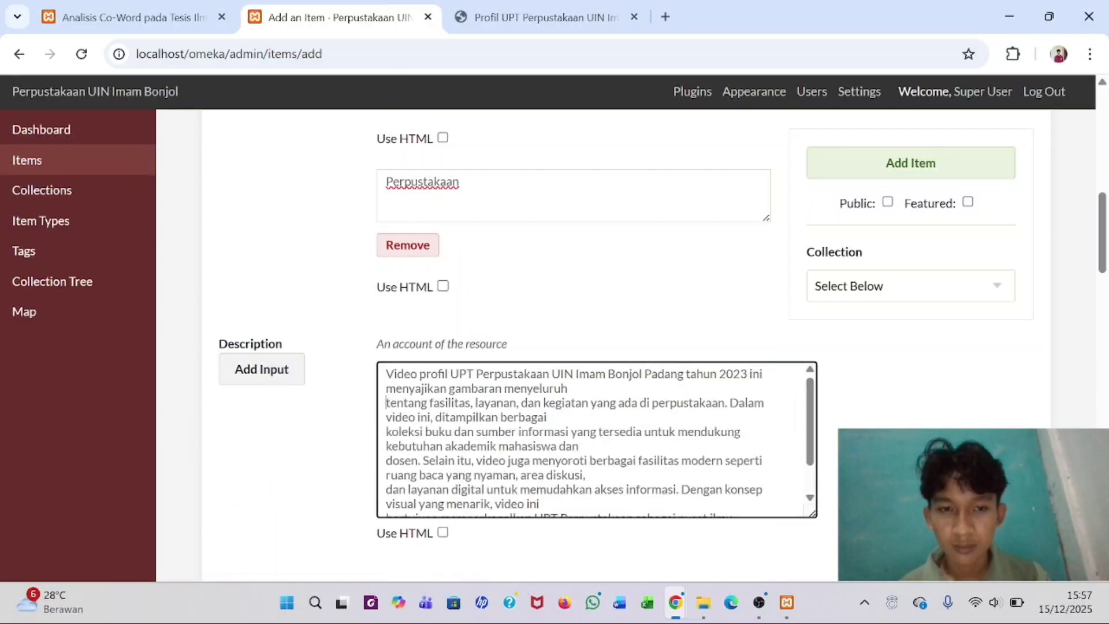
# - Remove the six stray line breaks so the description reads as one paragraph
pyautogui.press('BackSpace')
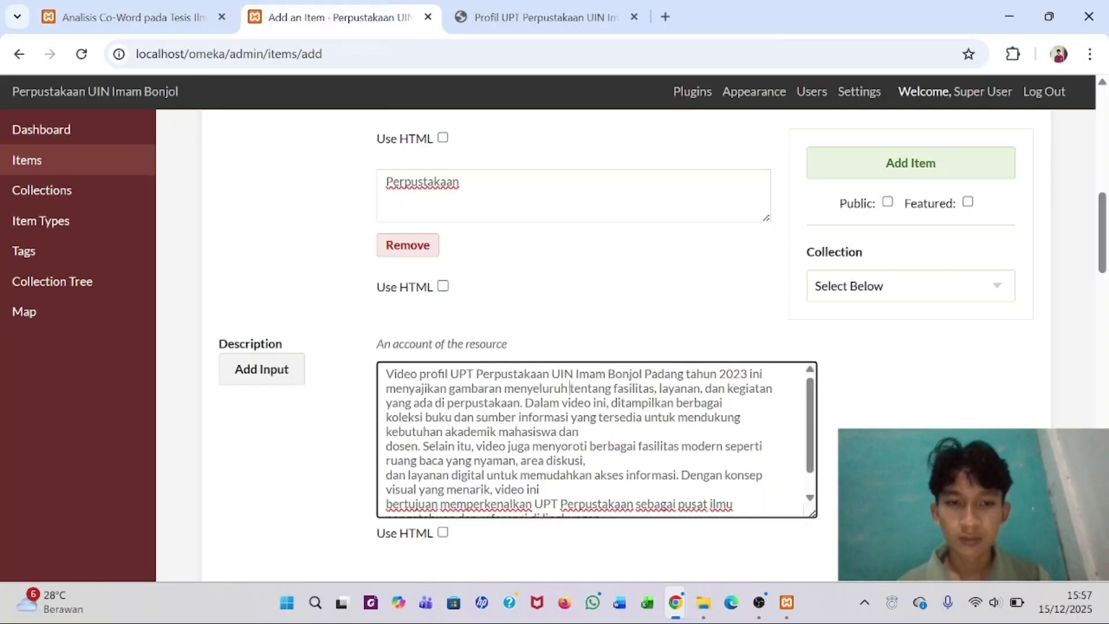
pyautogui.press('BackSpace')
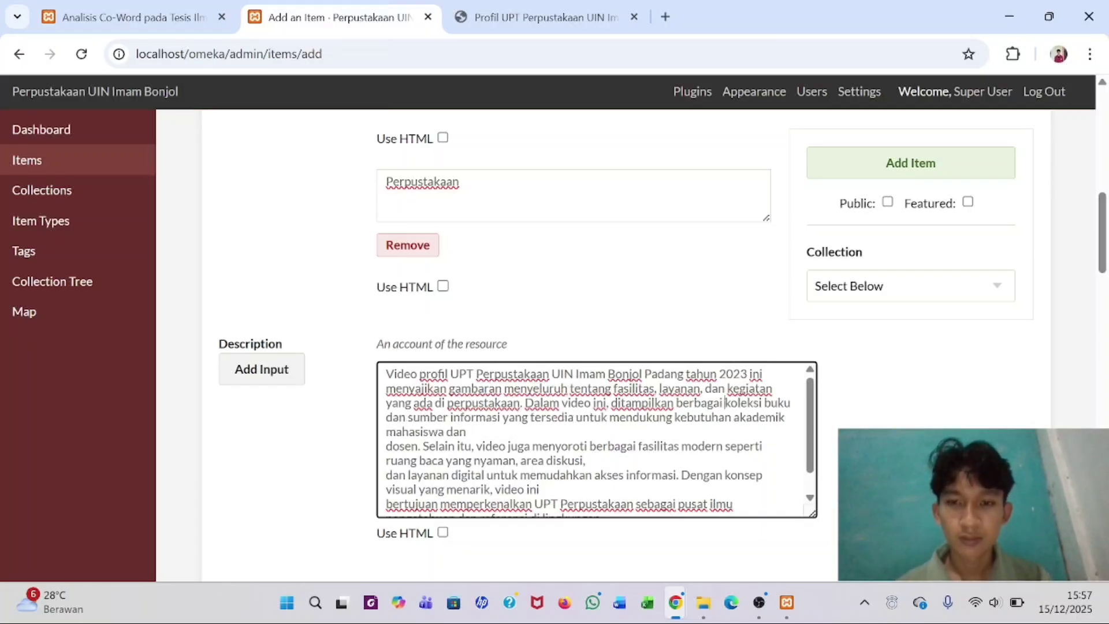
pyautogui.press('BackSpace')
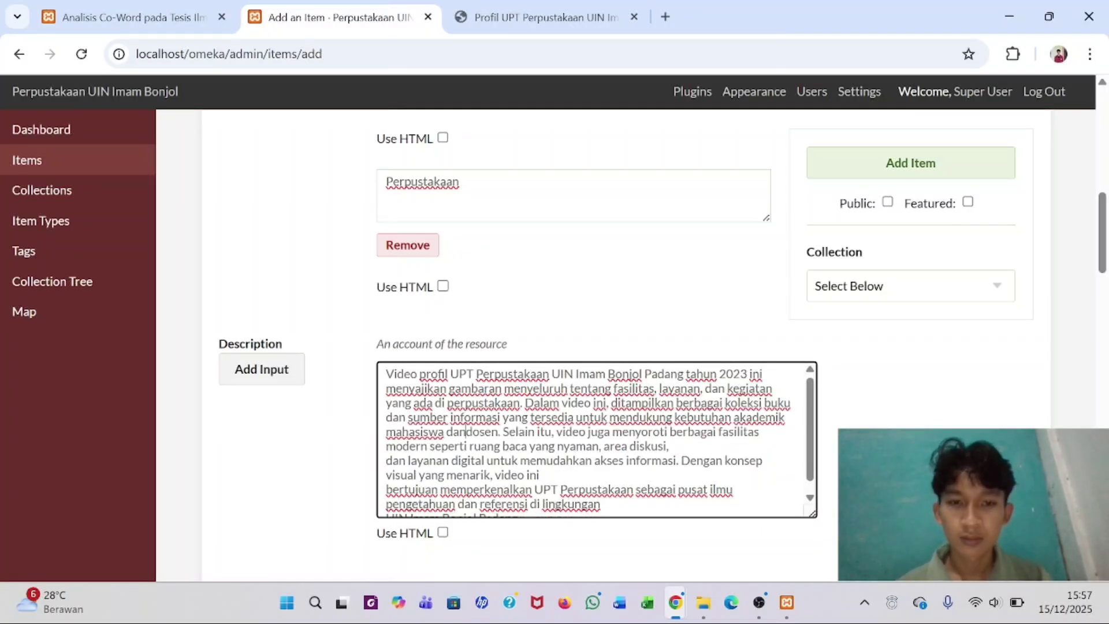
pyautogui.click(386, 461)
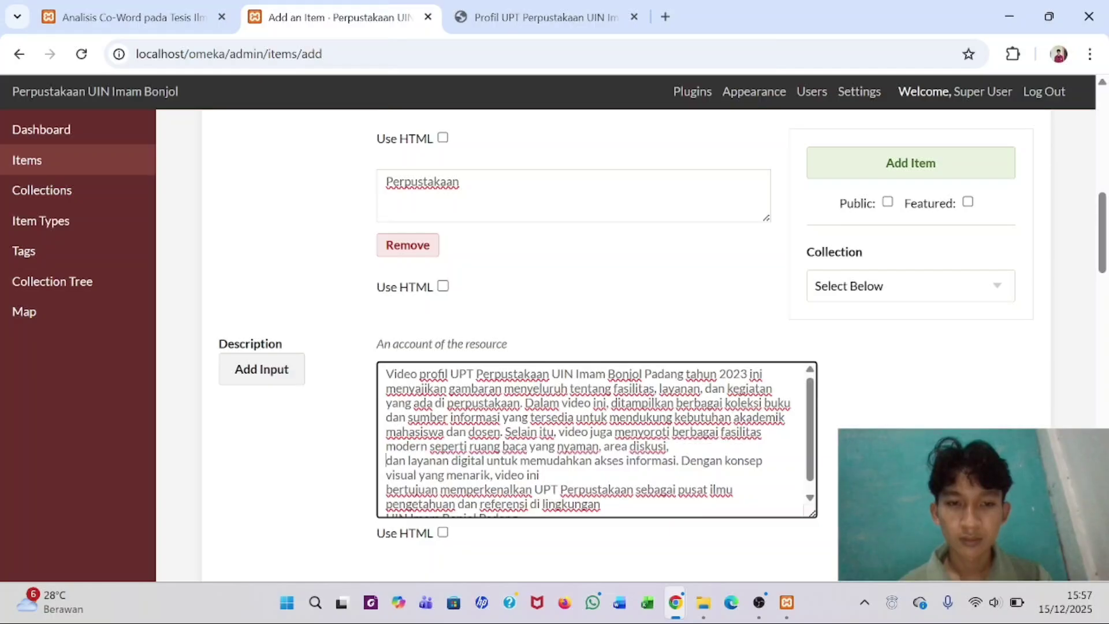
pyautogui.press('BackSpace')
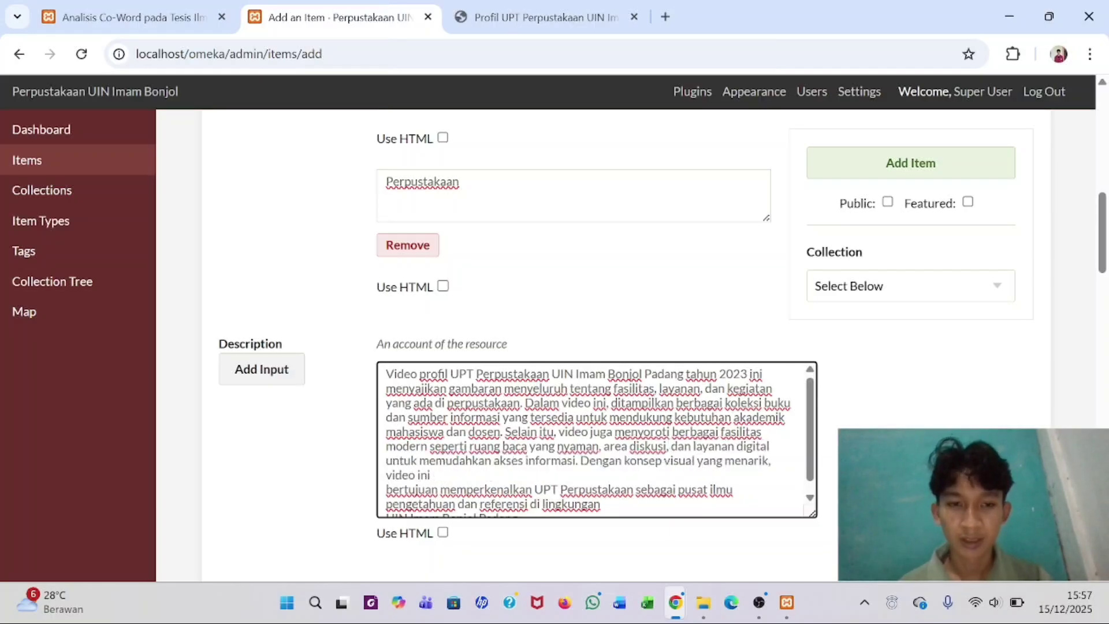
pyautogui.press('BackSpace')
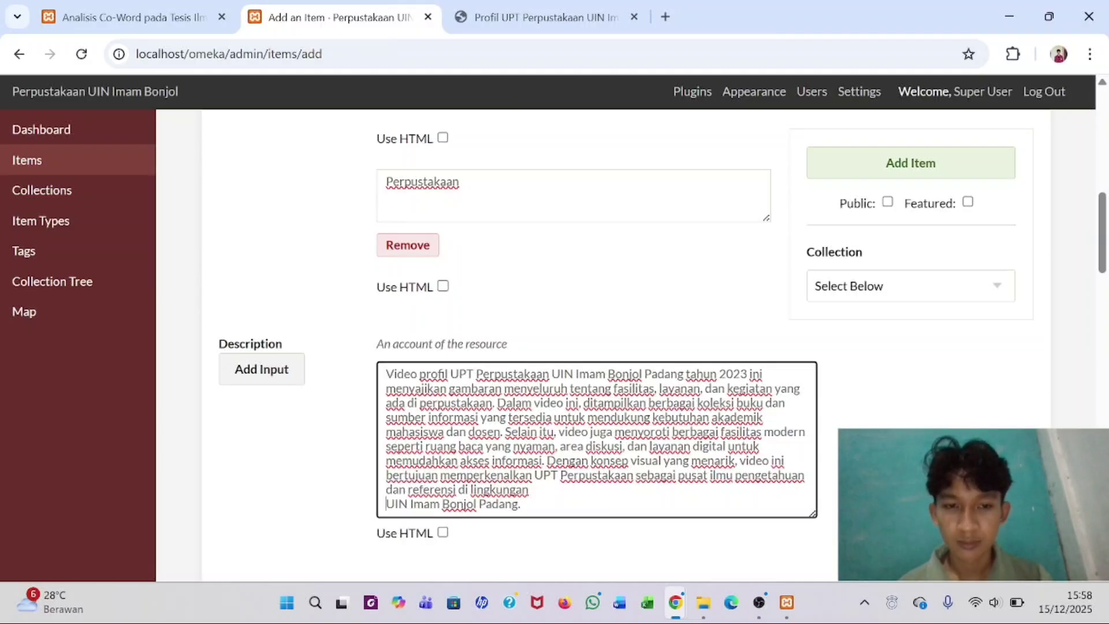
pyautogui.press('BackSpace')
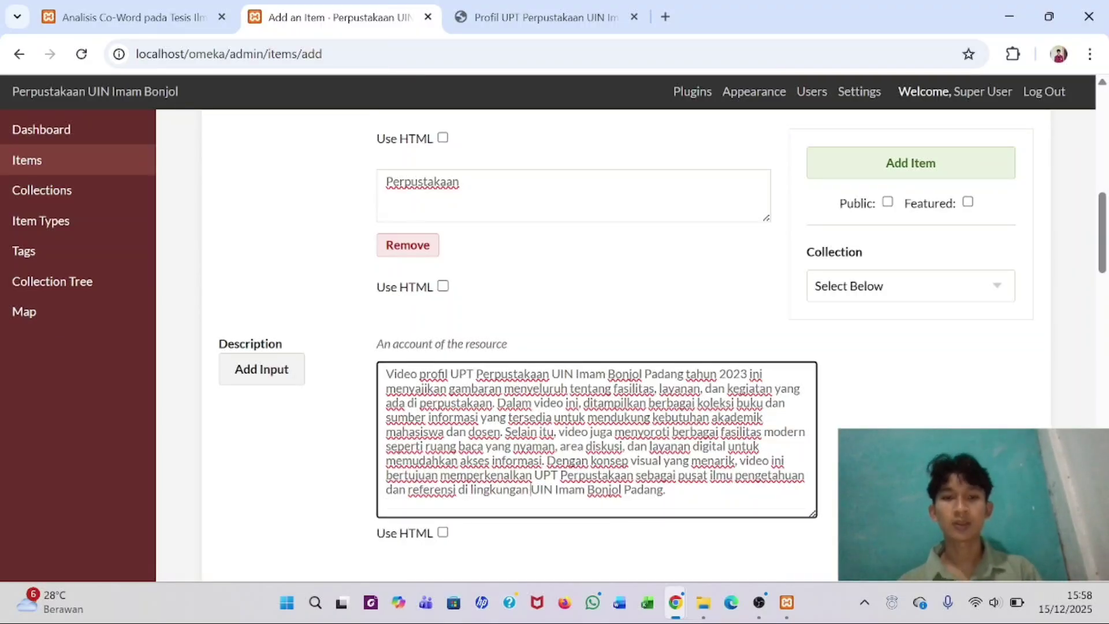
pyautogui.scroll(-4, 597, 347)
pyautogui.scroll(2, 597, 346)
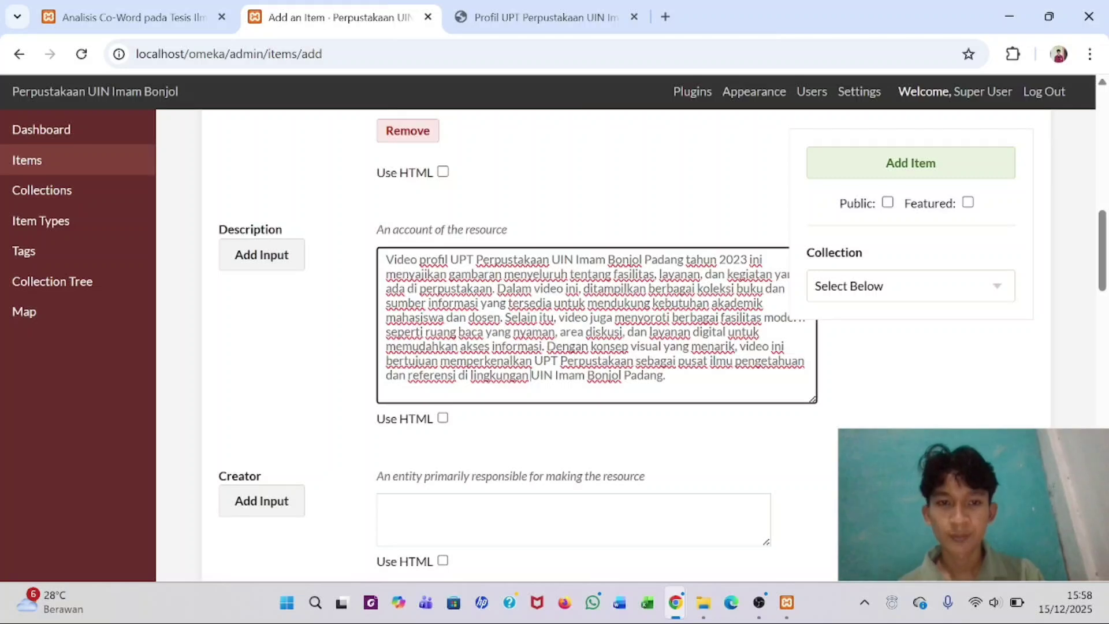
pyautogui.scroll(-2, 453, 317)
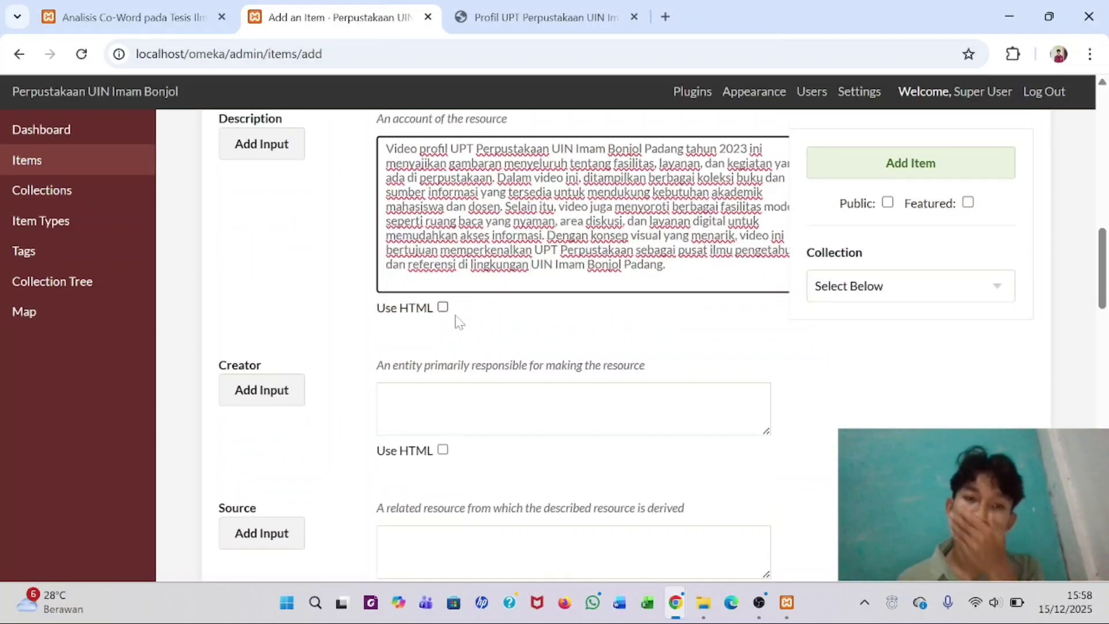
# - Copy 'Perpustakaan UIN Imam Bonjol Padang' from the PDF into Creator
pyautogui.click(391, 387)
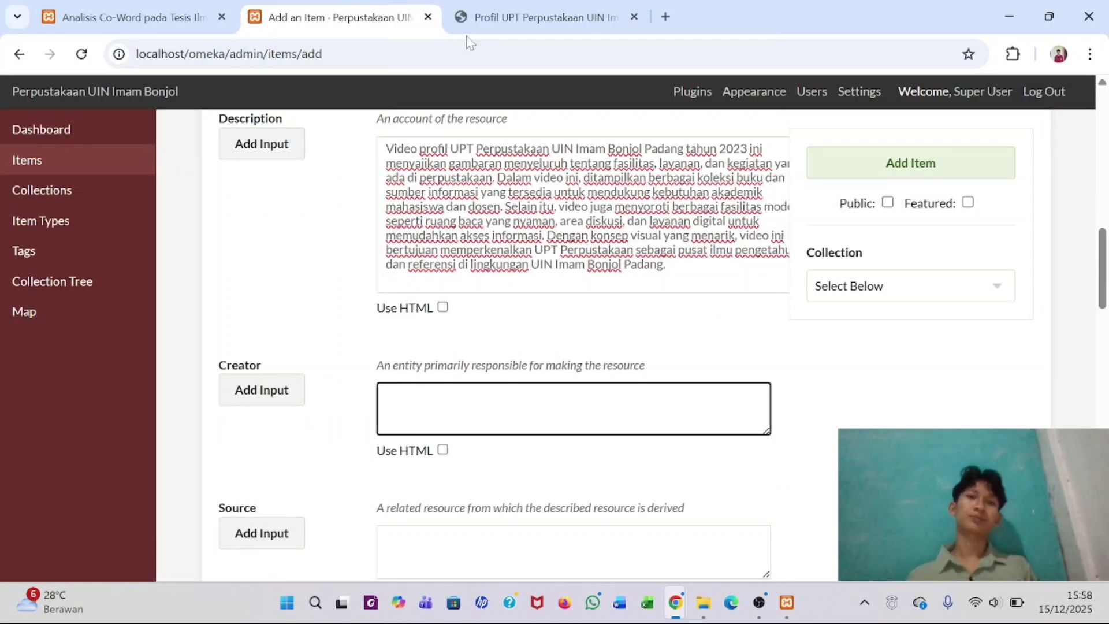
pyautogui.click(484, 6)
pyautogui.scroll(-3, 417, 305)
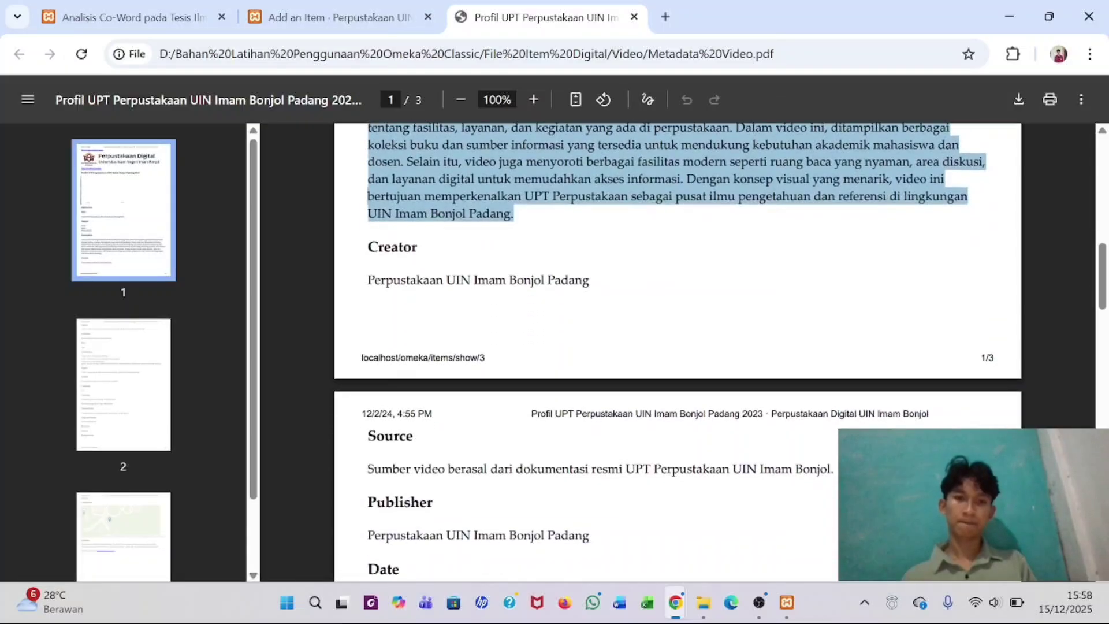
pyautogui.moveTo(369, 280); pyautogui.dragTo(589, 280)
pyautogui.hotkey('ctrl', 'c')
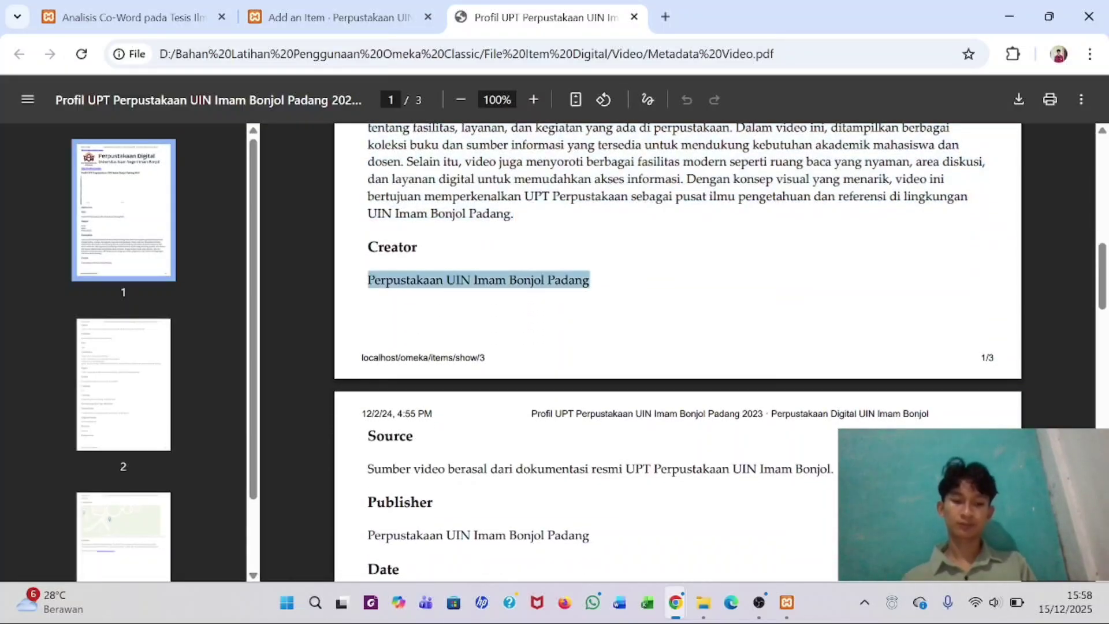
pyautogui.moveTo(341, 6); pyautogui.dragTo(294, 3)
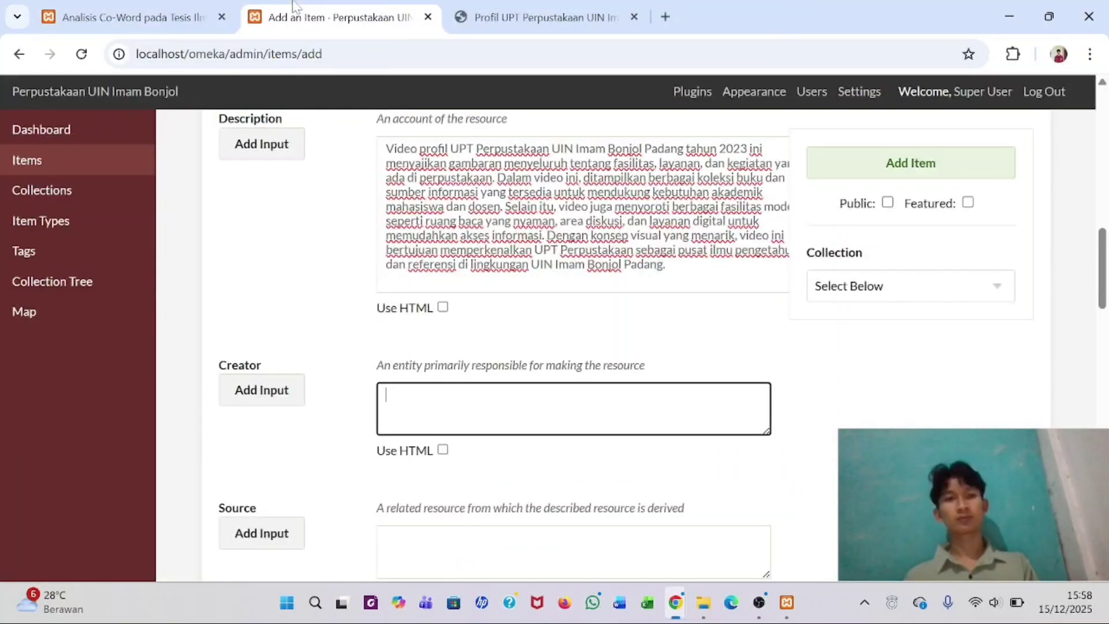
pyautogui.hotkey('ctrl', 'v')
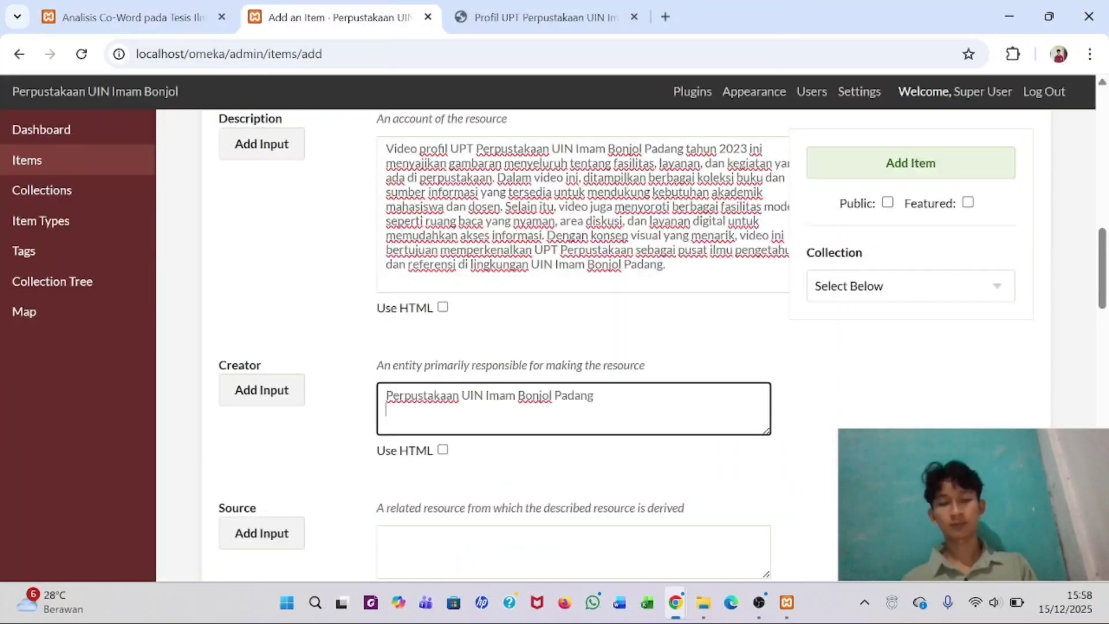
pyautogui.scroll(-2, 429, 421)
# - Copy the PDF's Source sentence into the Source field
pyautogui.click(428, 425)
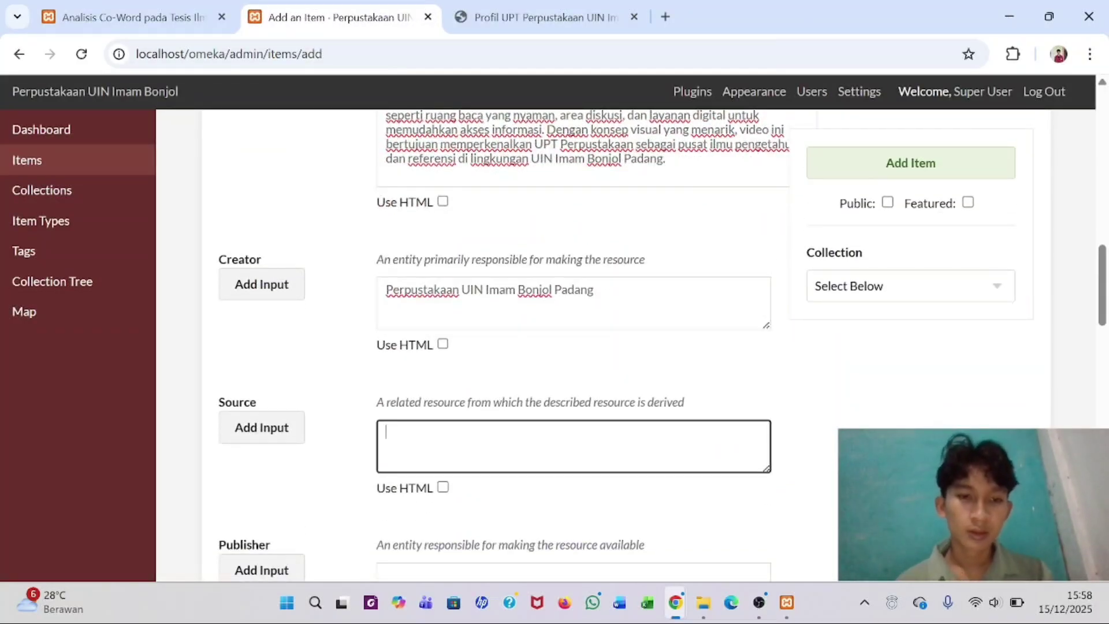
pyautogui.click(543, 16)
pyautogui.scroll(-3, 517, 332)
pyautogui.tripleClick(430, 347)
pyautogui.hotkey('ctrl', 'c')
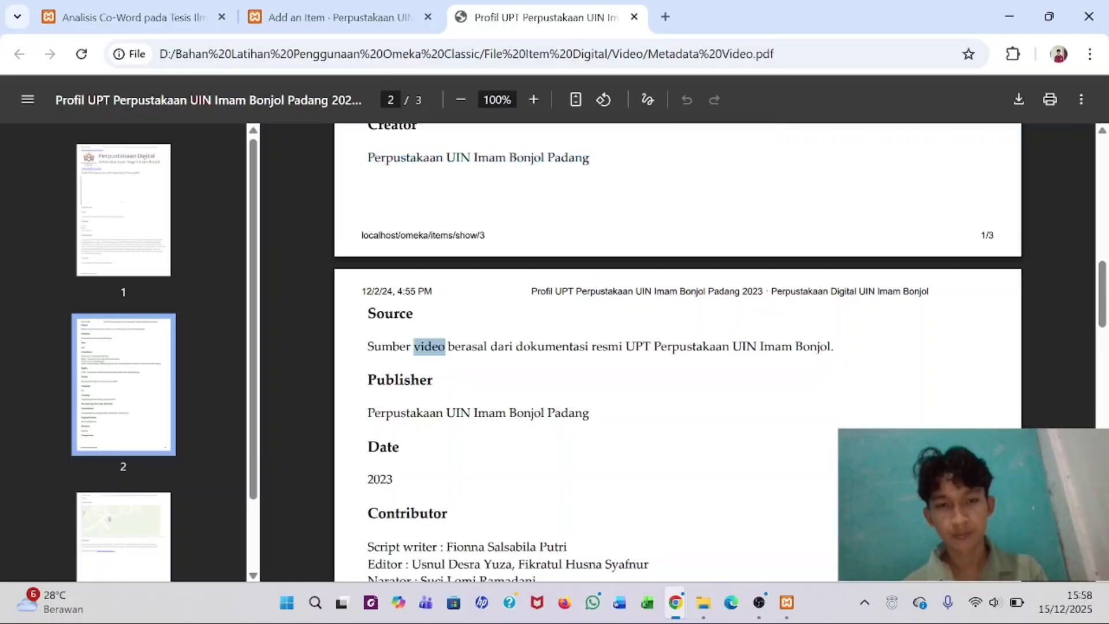
pyautogui.hotkey('alt', 'Tab')
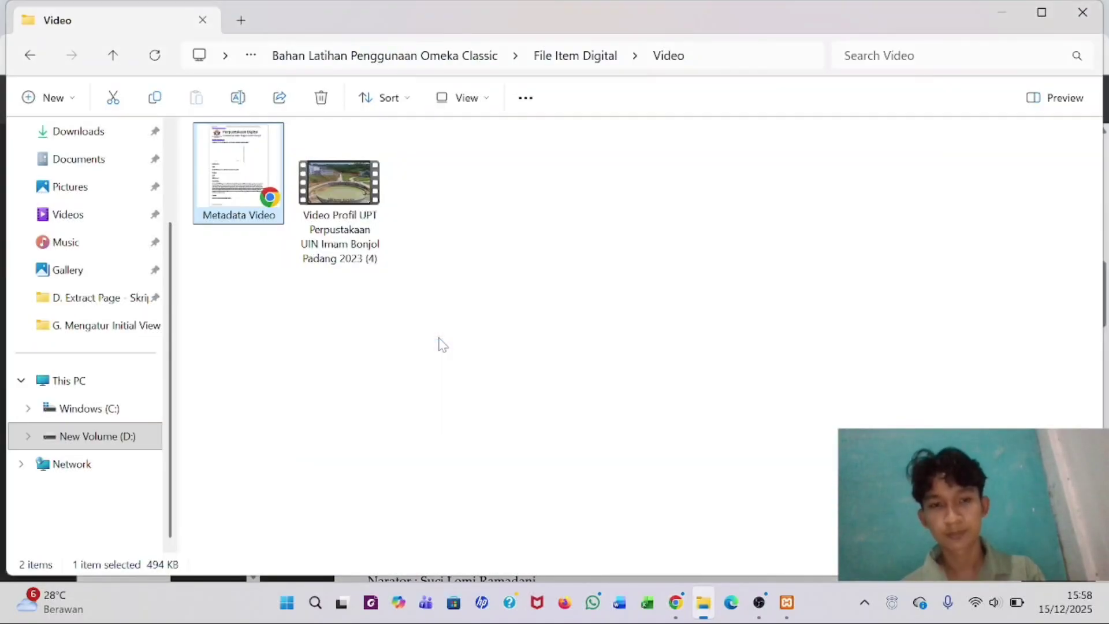
pyautogui.hotkey('alt', 'Tab')
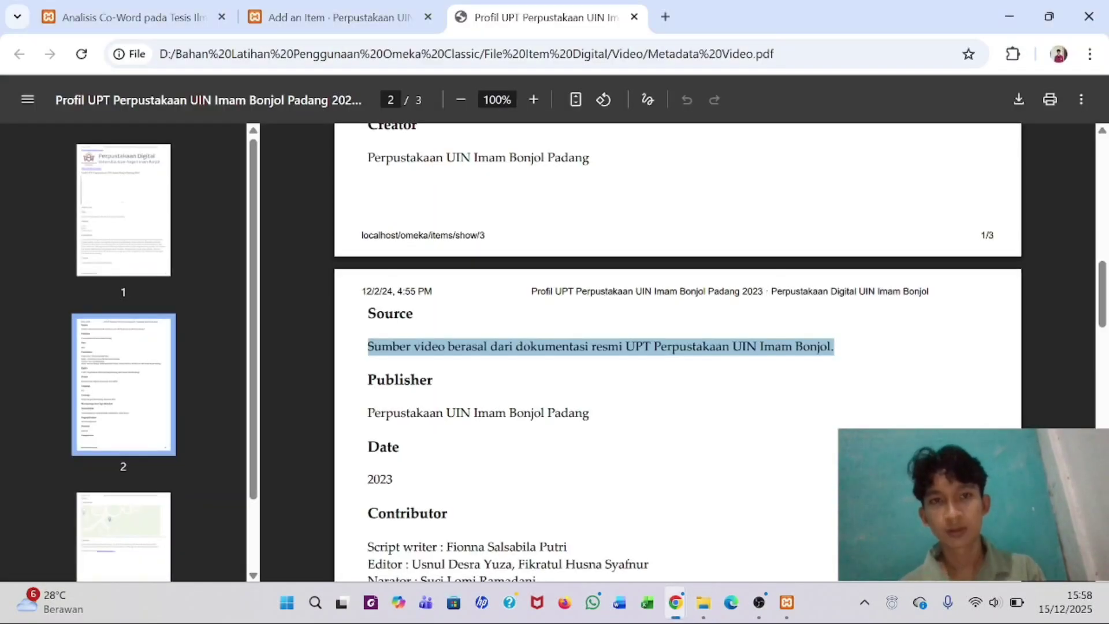
pyautogui.click(366, 17)
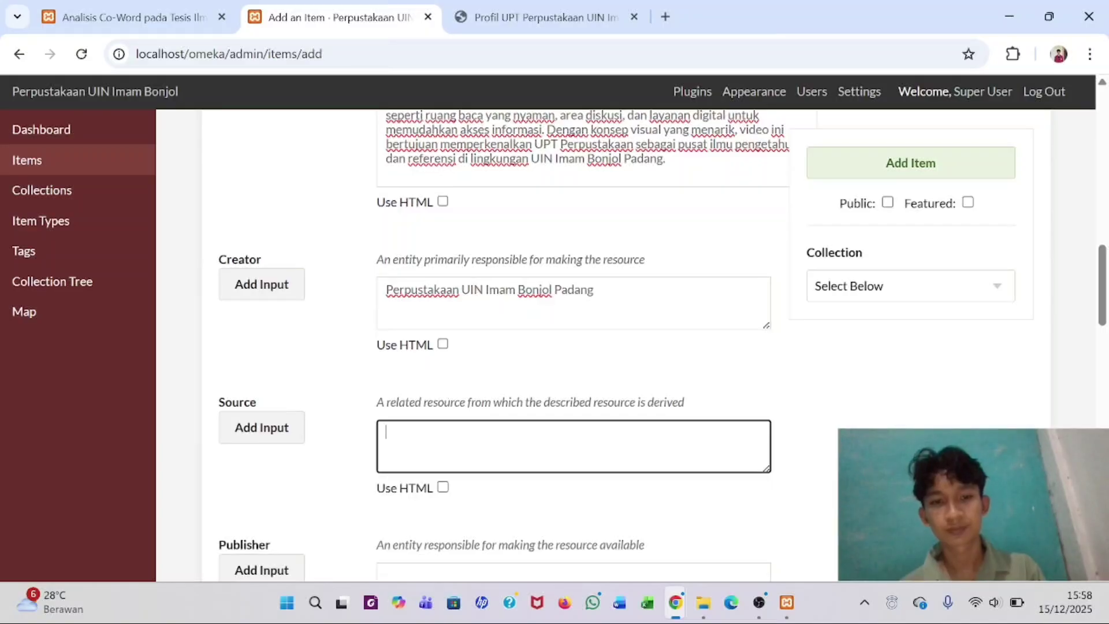
pyautogui.hotkey('ctrl', 'v')
pyautogui.scroll(-2, 572, 346)
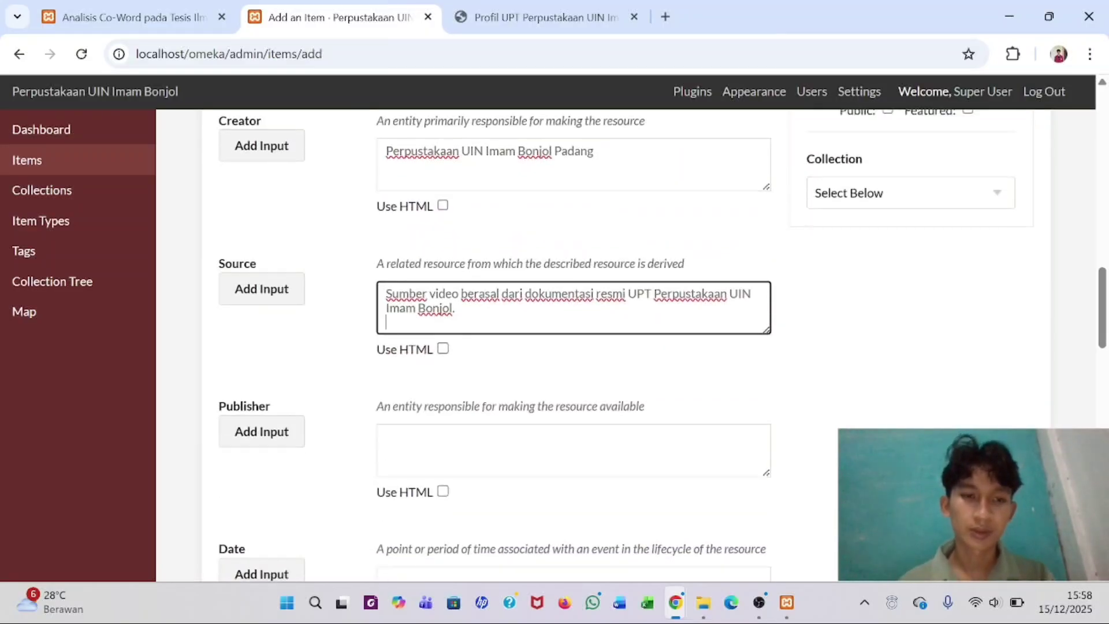
# - Copy 'Perpustakaan UIN Imam Bonjol Padang' from the PDF into Publisher
pyautogui.click(572, 450)
pyautogui.click(571, 7)
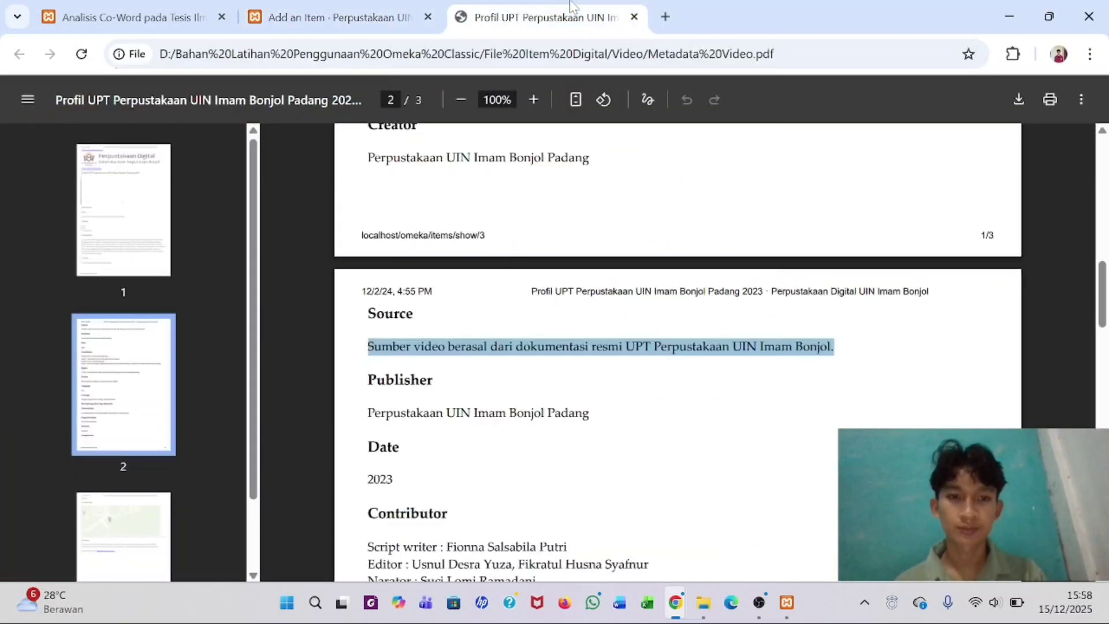
pyautogui.moveTo(368, 413); pyautogui.dragTo(589, 413)
pyautogui.hotkey('ctrl', 'c')
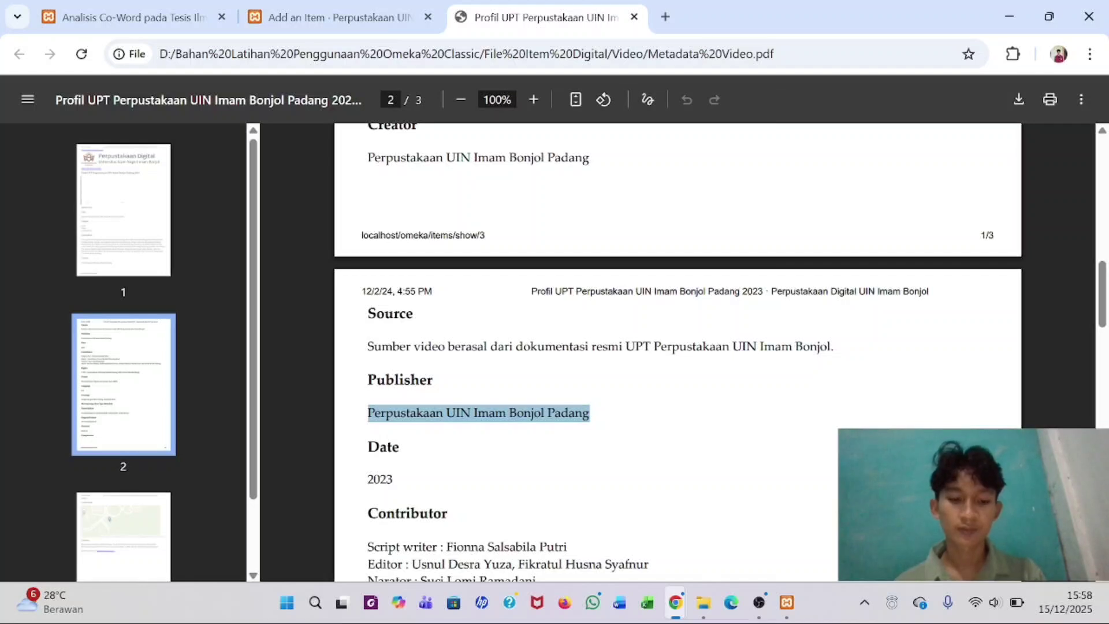
pyautogui.click(357, 7)
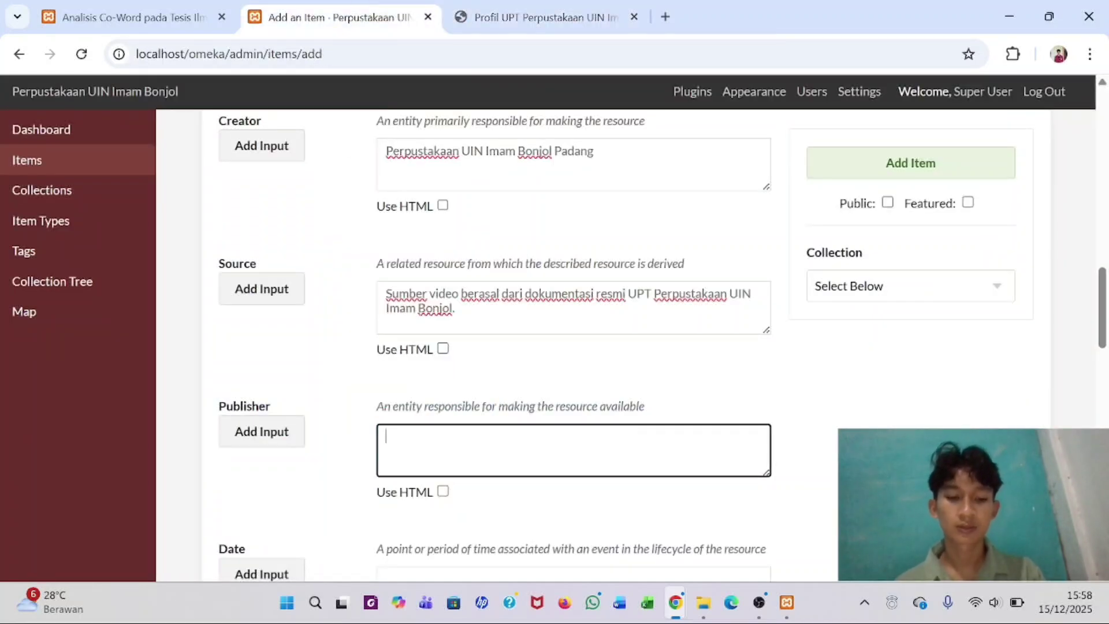
pyautogui.hotkey('ctrl', 'v')
# - Copy the Date value 2023 from the PDF into the Date field
pyautogui.click(490, 7)
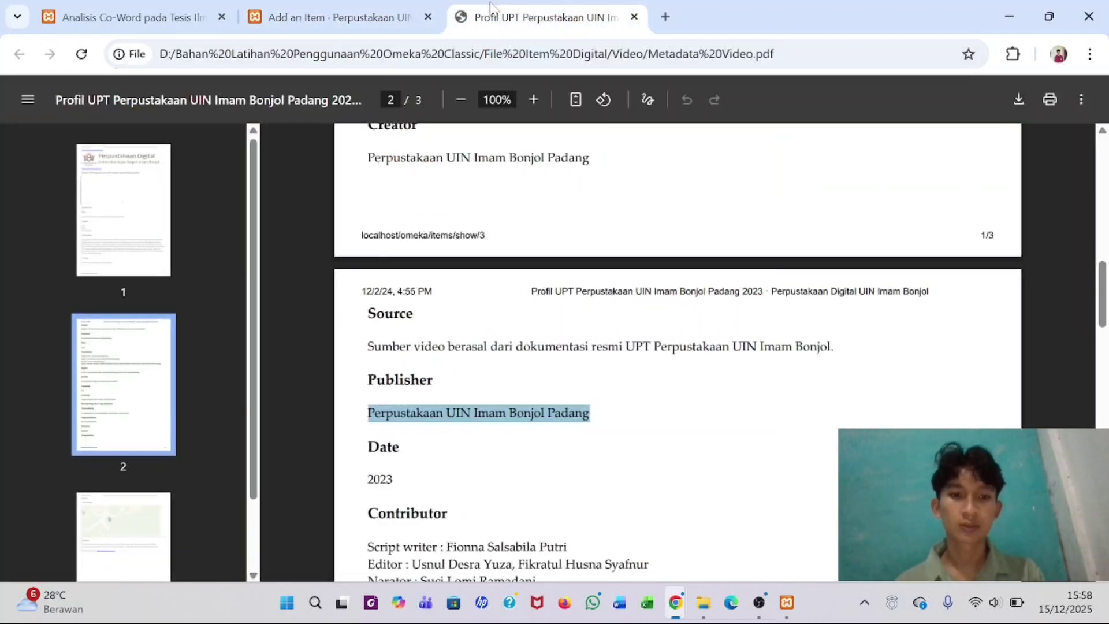
pyautogui.scroll(-3, 477, 261)
pyautogui.doubleClick(380, 342)
pyautogui.hotkey('ctrl', 'c')
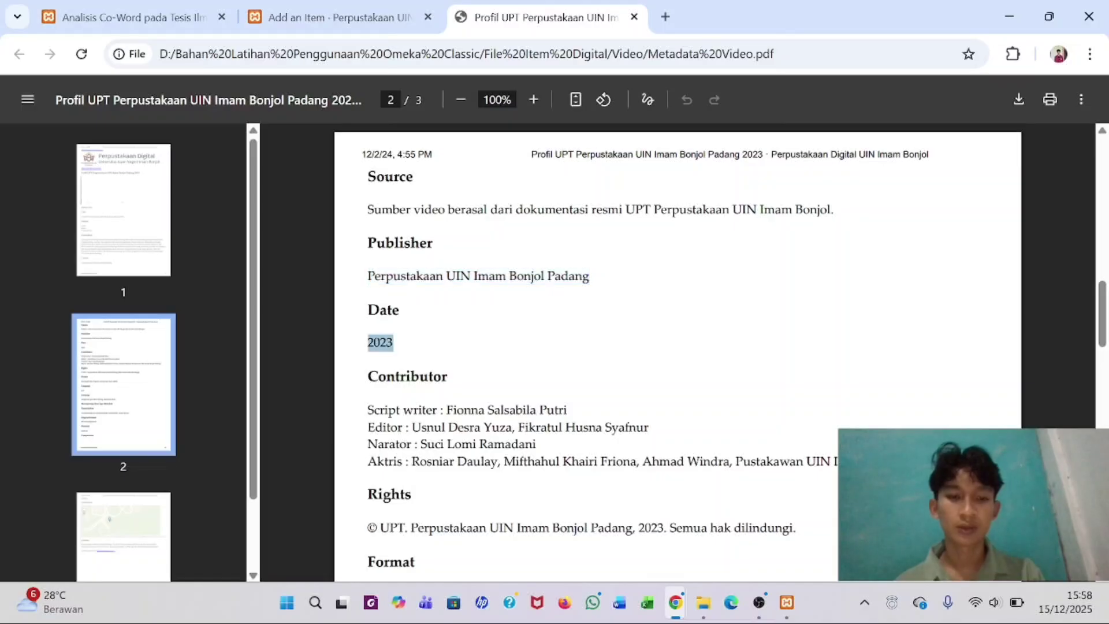
pyautogui.click(341, 18)
pyautogui.scroll(-1, 578, 347)
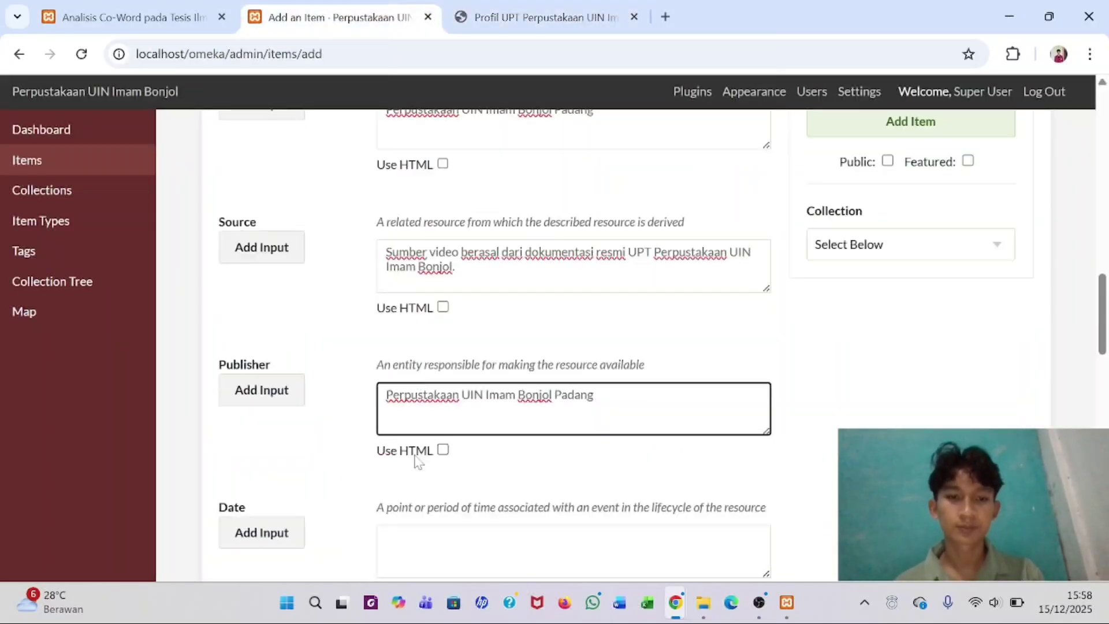
pyautogui.click(405, 485)
pyautogui.hotkey('ctrl', 'v')
pyautogui.scroll(-5, 405, 485)
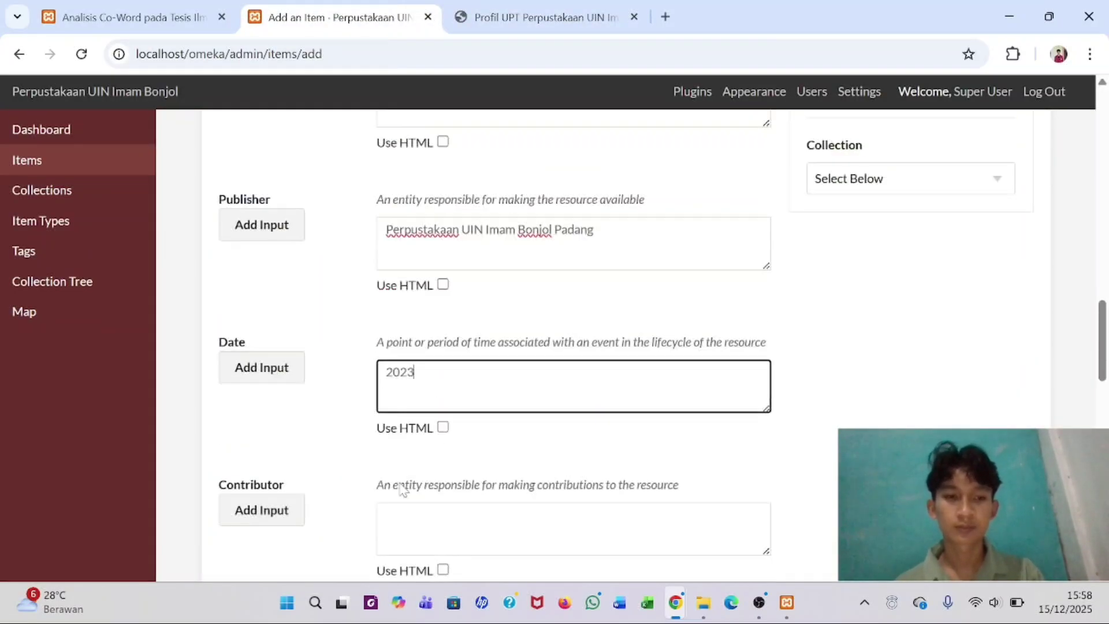
# - Copy the contributor credit lines from the metadata PDF into the Contributor field
pyautogui.click(572, 347)
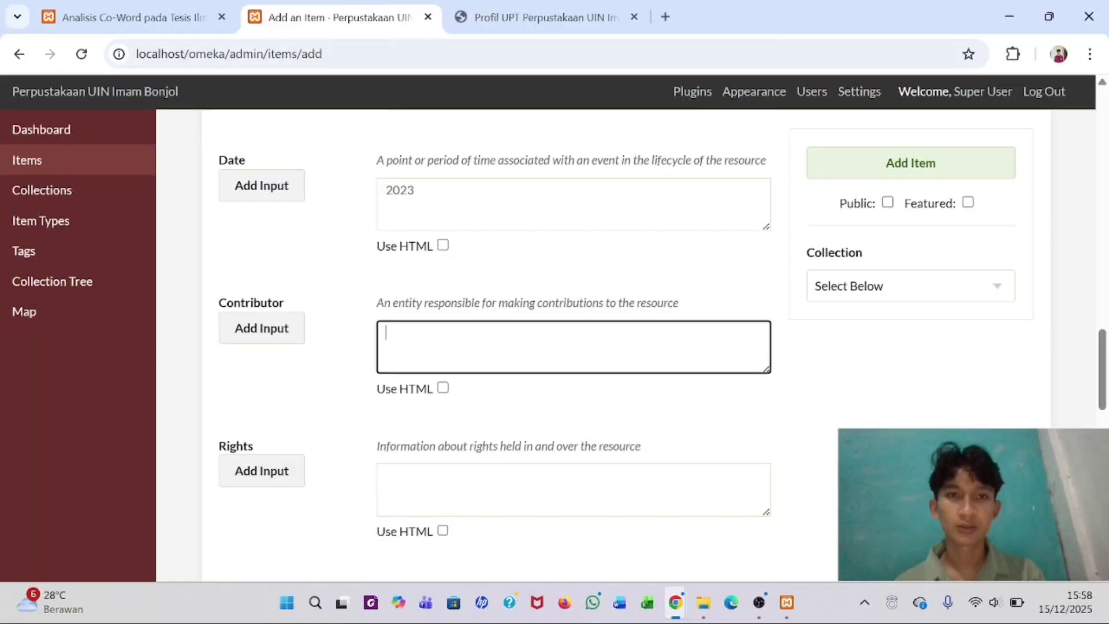
pyautogui.click(538, 17)
pyautogui.scroll(-1, 477, 354)
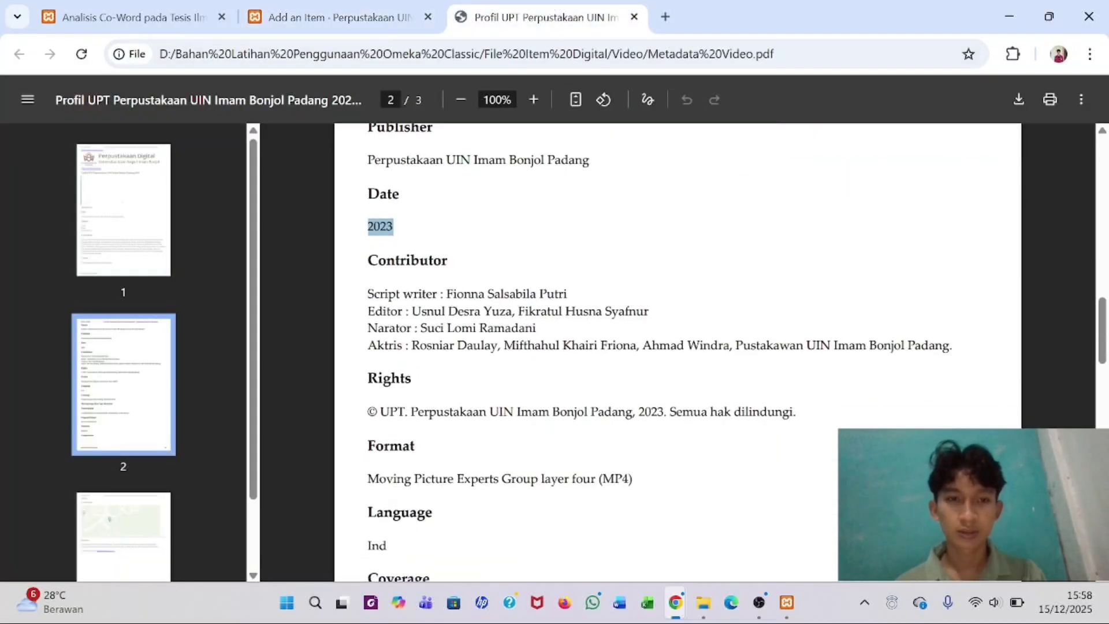
pyautogui.moveTo(368, 294); pyautogui.dragTo(832, 346)
pyautogui.click(832, 346)
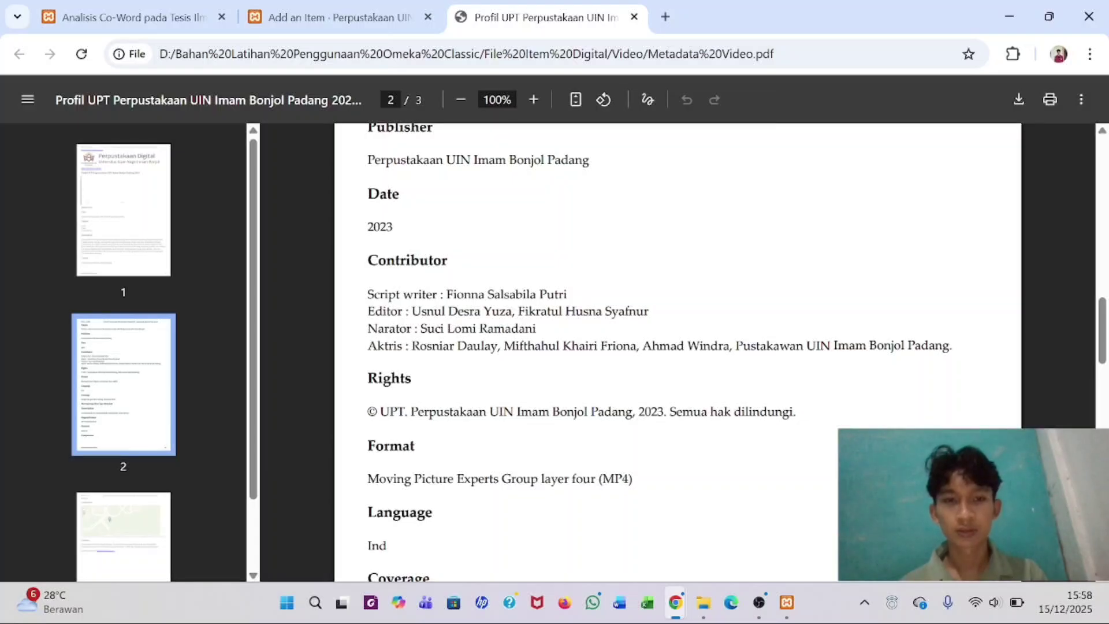
pyautogui.moveTo(538, 328); pyautogui.dragTo(952, 345)
pyautogui.click(367, 329)
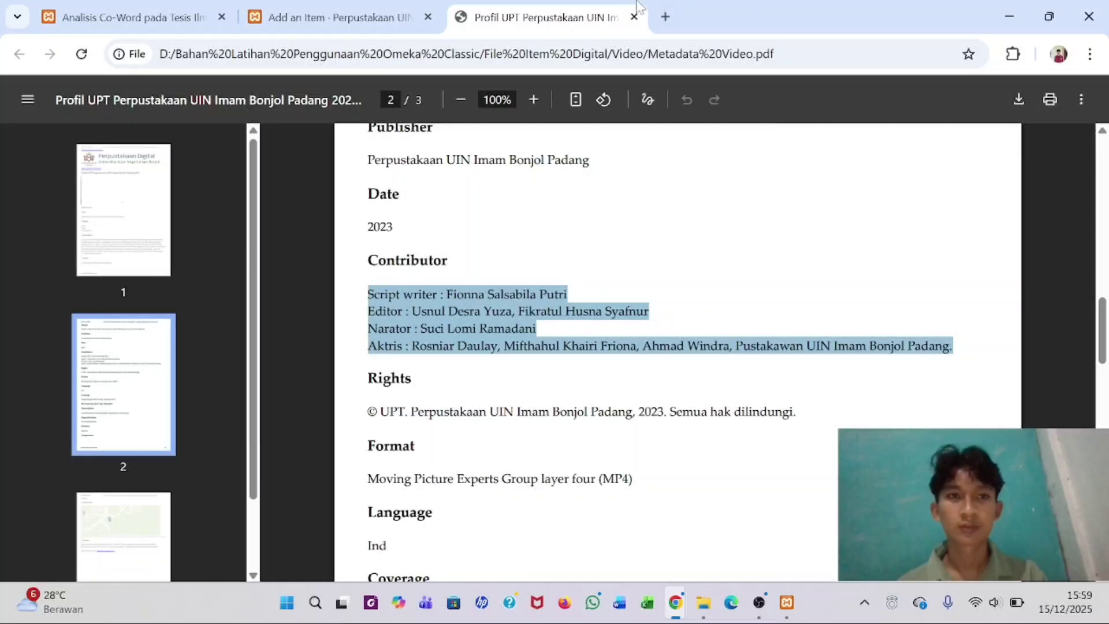
pyautogui.click(336, 17)
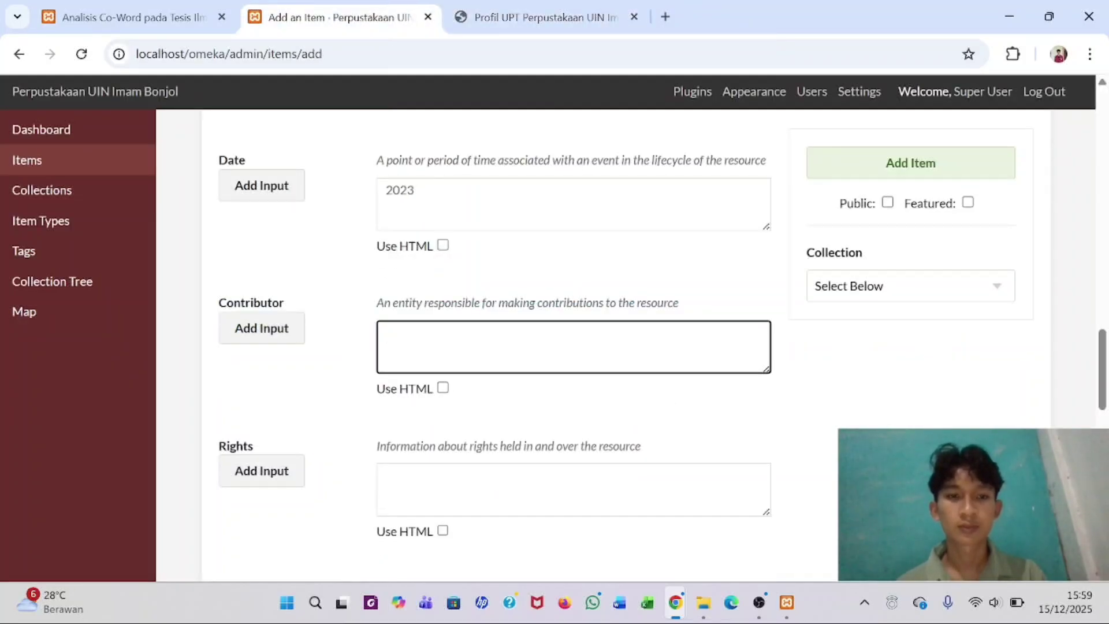
pyautogui.hotkey('ctrl', 'v')
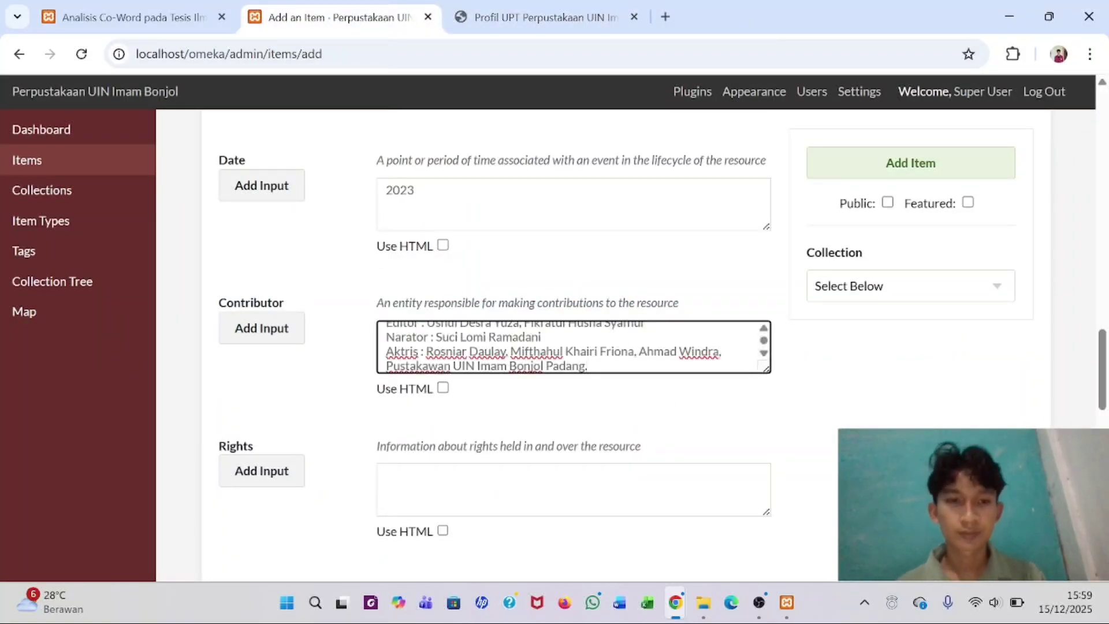
# - Copy the rights statement from the PDF into the Rights field
pyautogui.scroll(1, 573, 347)
pyautogui.scroll(-1, 573, 347)
pyautogui.scroll(1, 573, 347)
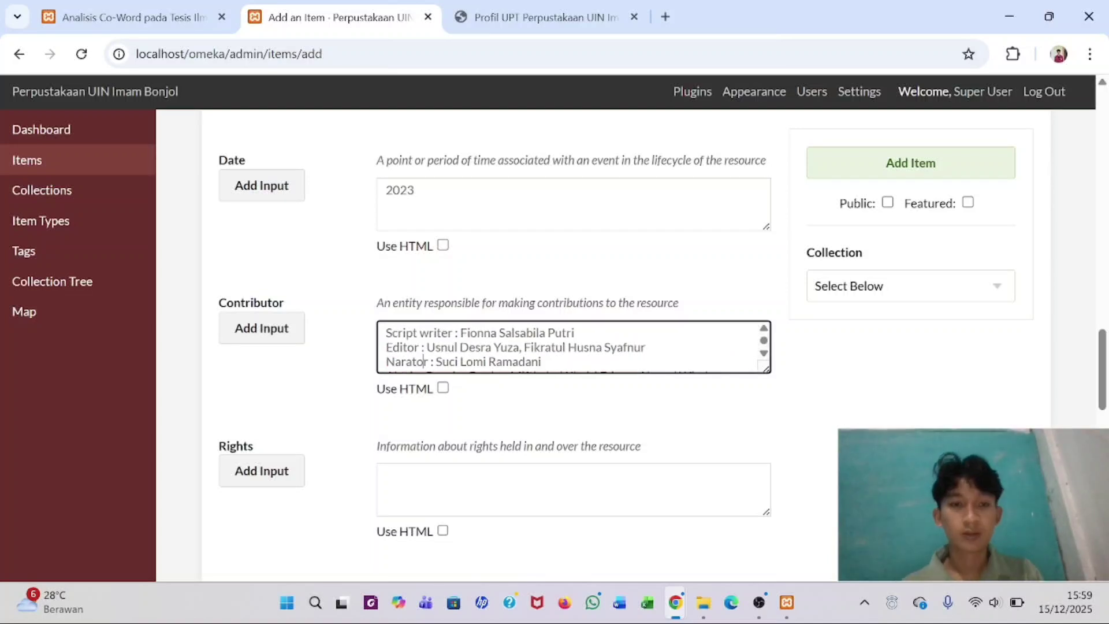
pyautogui.scroll(-1, 426, 333)
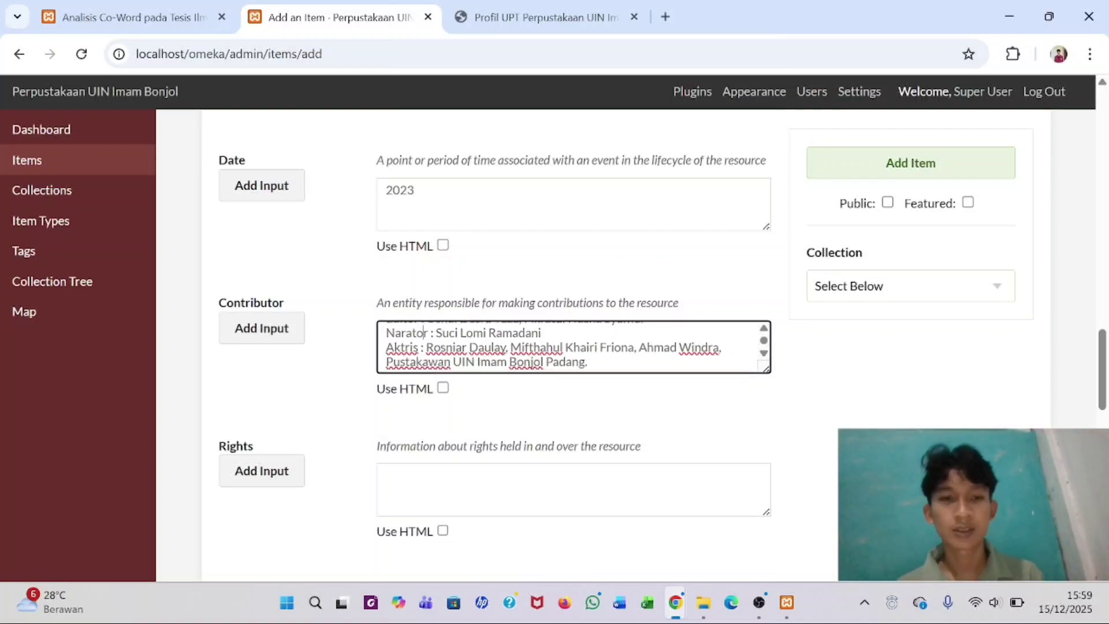
pyautogui.scroll(-3, 574, 347)
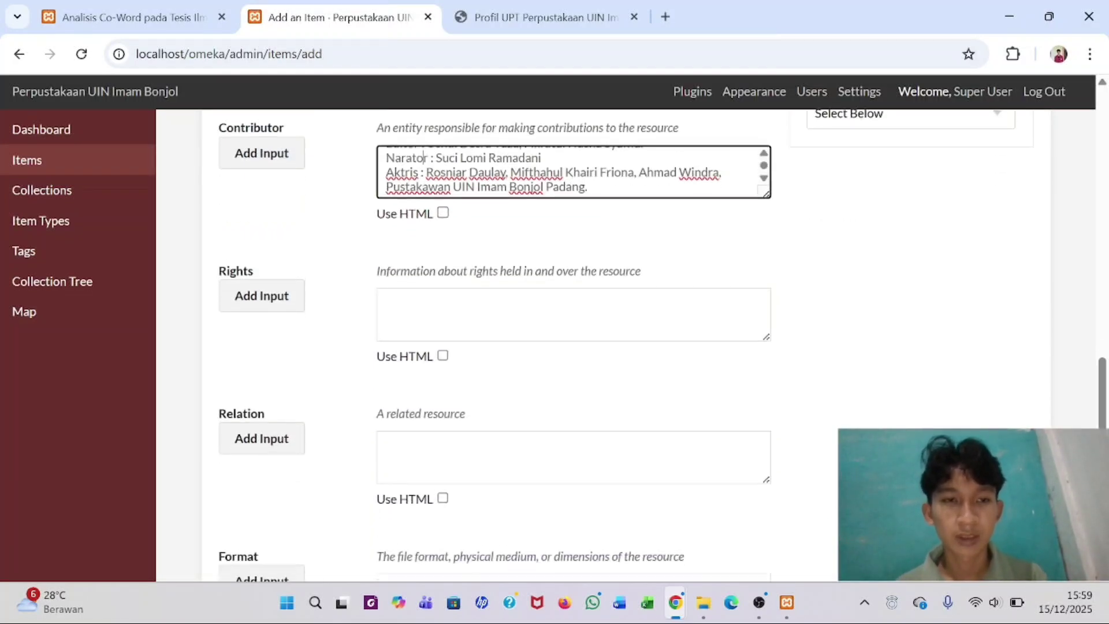
pyautogui.click(574, 294)
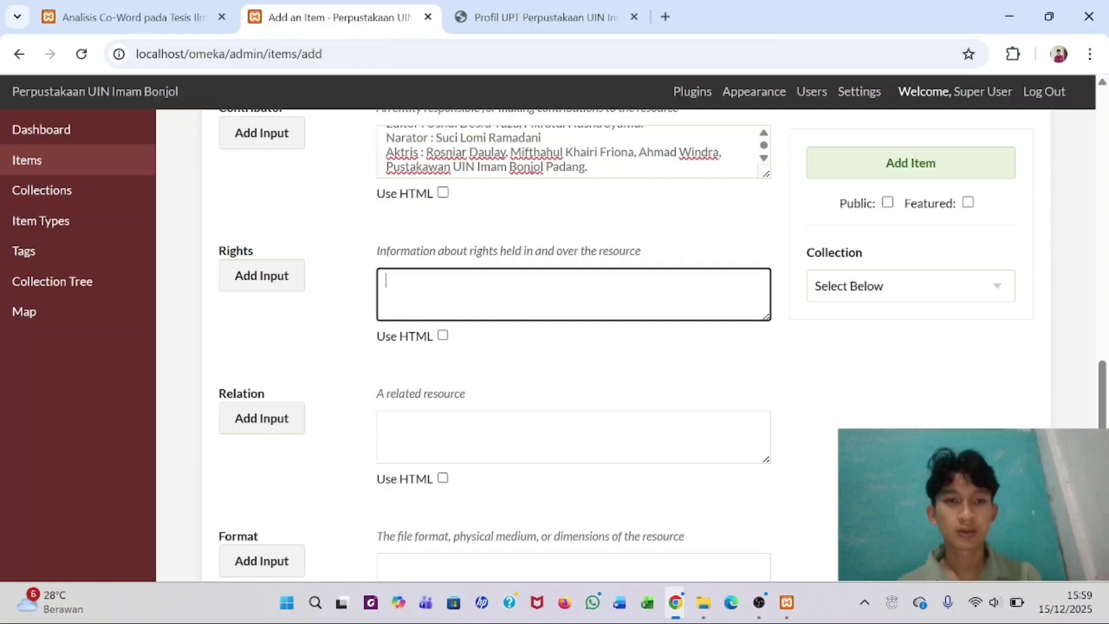
pyautogui.click(494, 6)
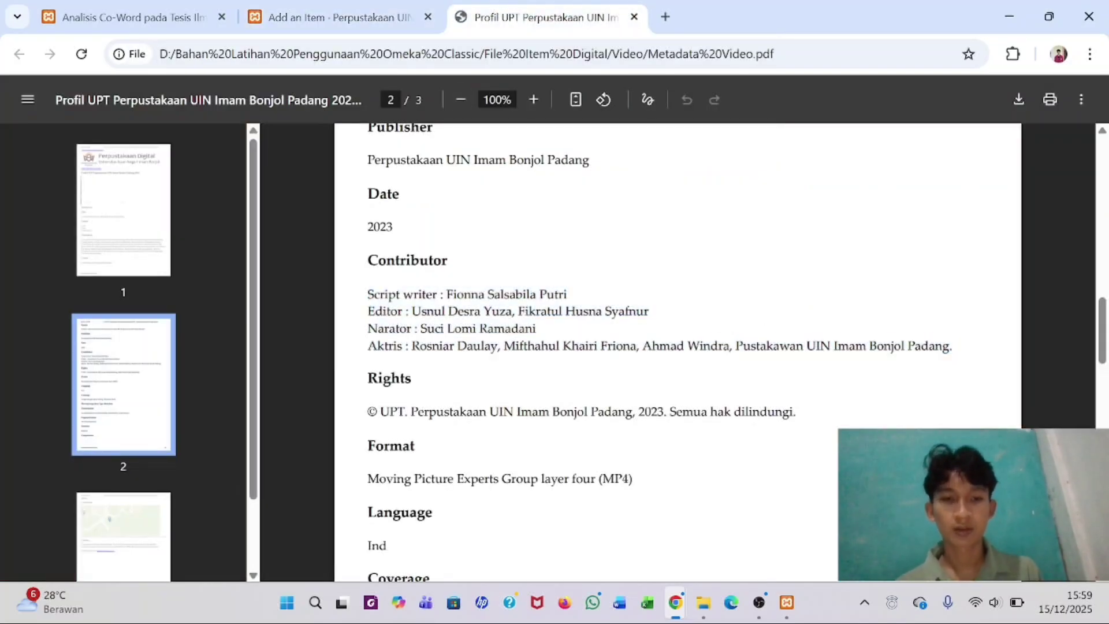
pyautogui.tripleClick(393, 412)
pyautogui.hotkey('ctrl', 'c')
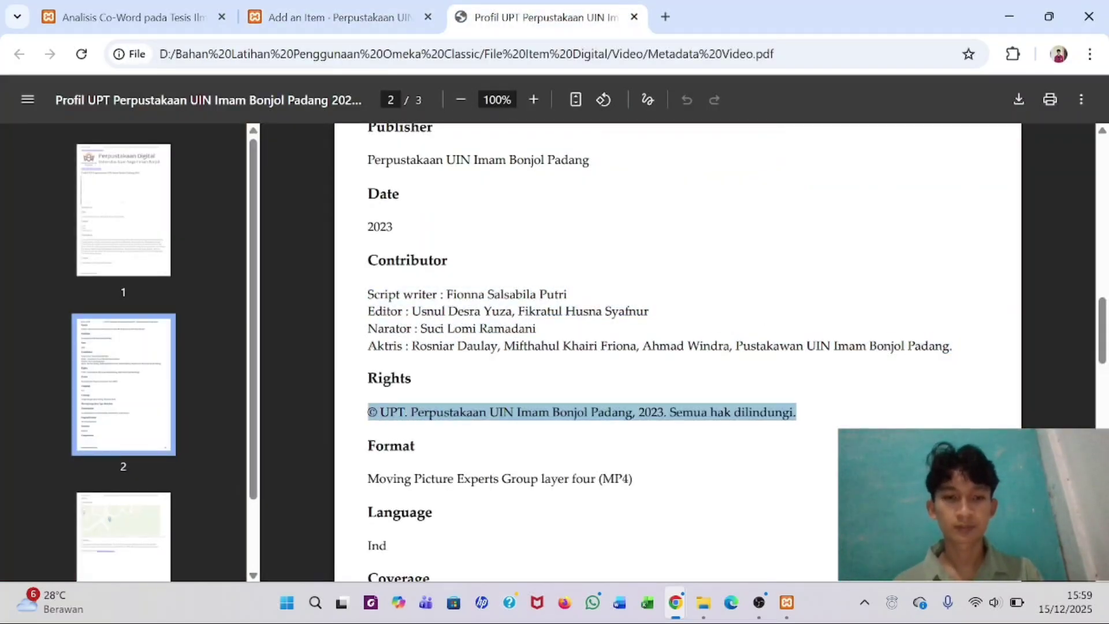
pyautogui.moveTo(340, 17); pyautogui.dragTo(315, 19)
pyautogui.click(397, 371)
pyautogui.hotkey('ctrl', 'v')
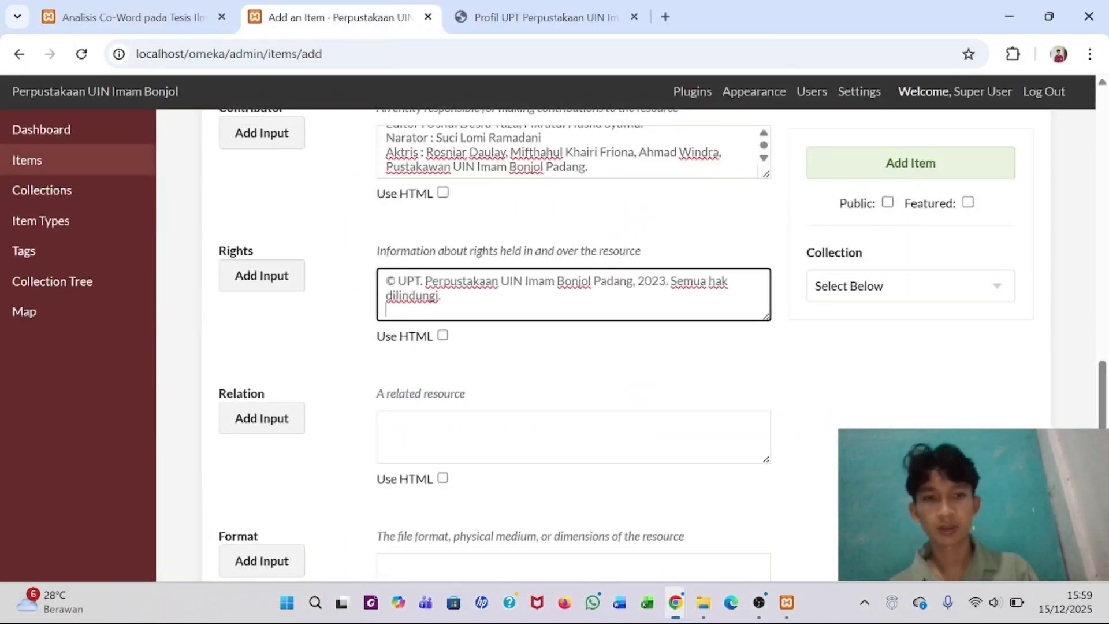
# - Set Format to 'Moving Picture Experts Group layer four (MP4)' from the PDF
pyautogui.click(484, 22)
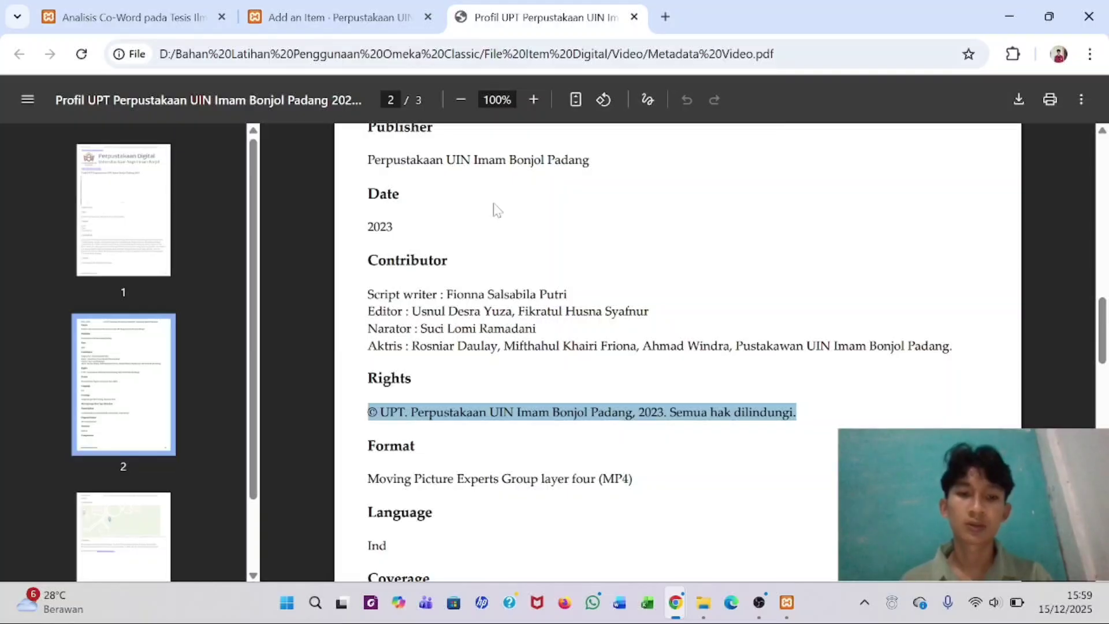
pyautogui.scroll(-2, 677, 353)
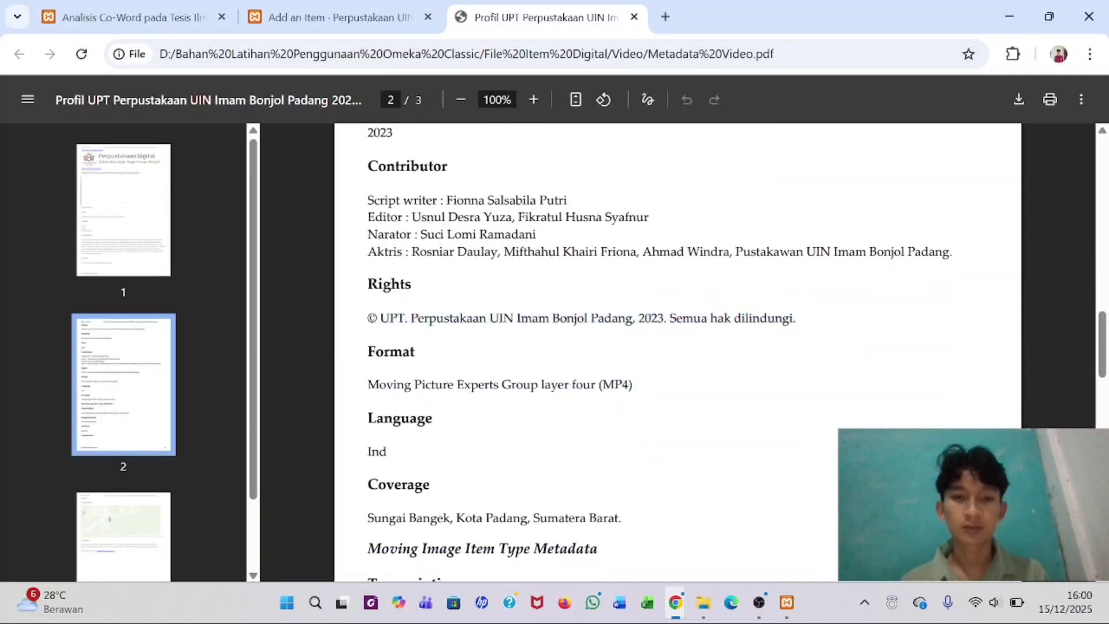
pyautogui.tripleClick(500, 384)
pyautogui.hotkey('ctrl', 'c')
pyautogui.click(378, 6)
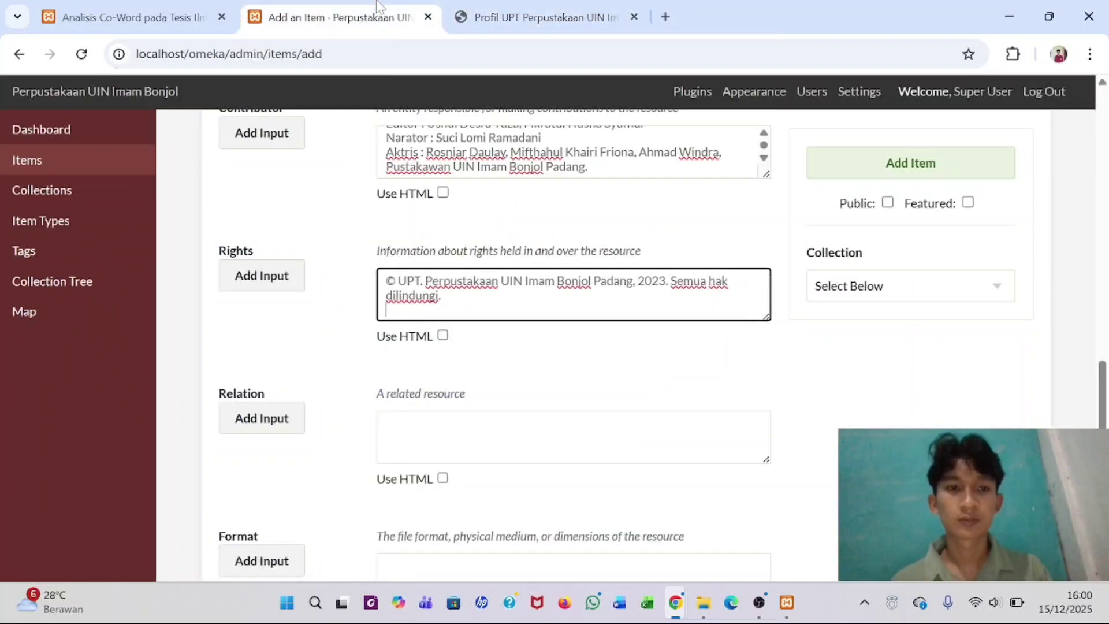
pyautogui.scroll(-2, 397, 411)
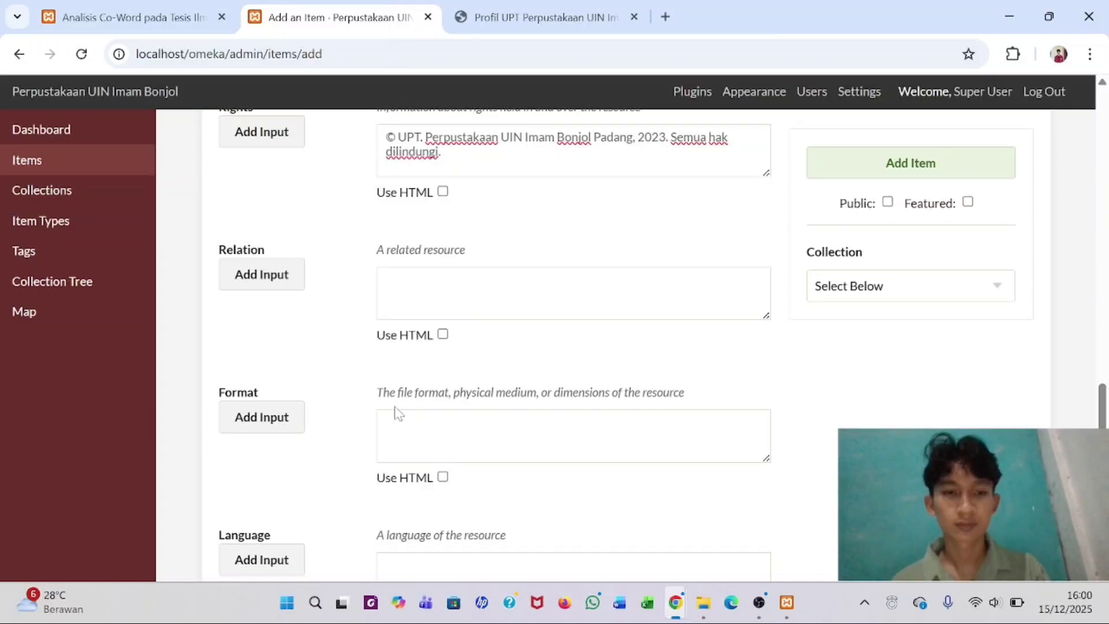
pyautogui.click(396, 414)
pyautogui.hotkey('ctrl', 'v')
# - Enter 'Ind' as the Language, then check the PDF for remaining fields
pyautogui.scroll(-3, 396, 404)
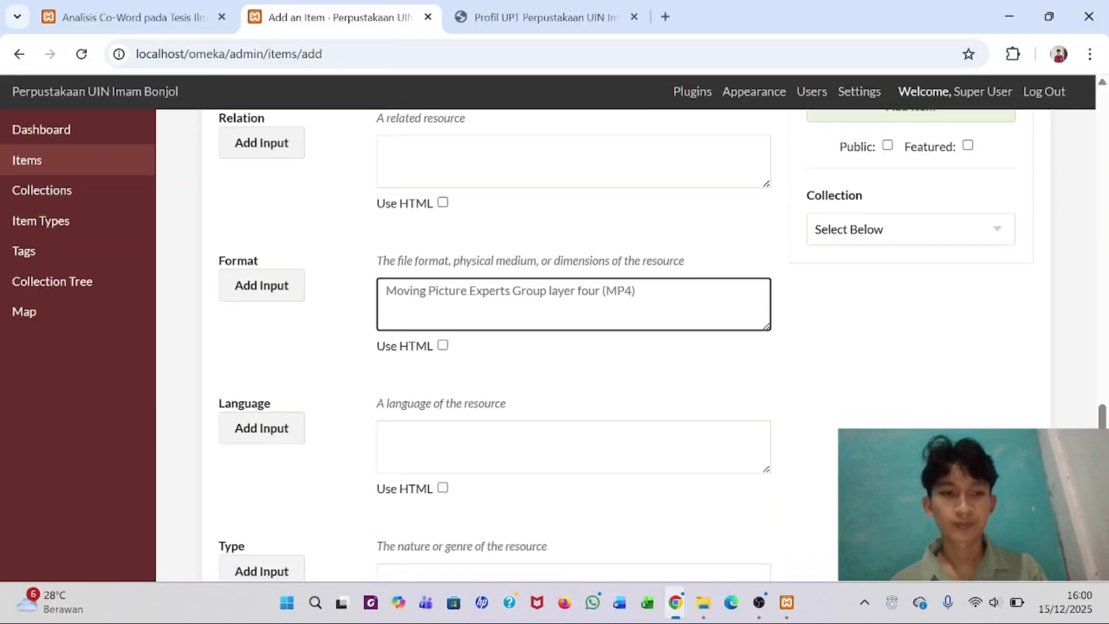
pyautogui.click(390, 399)
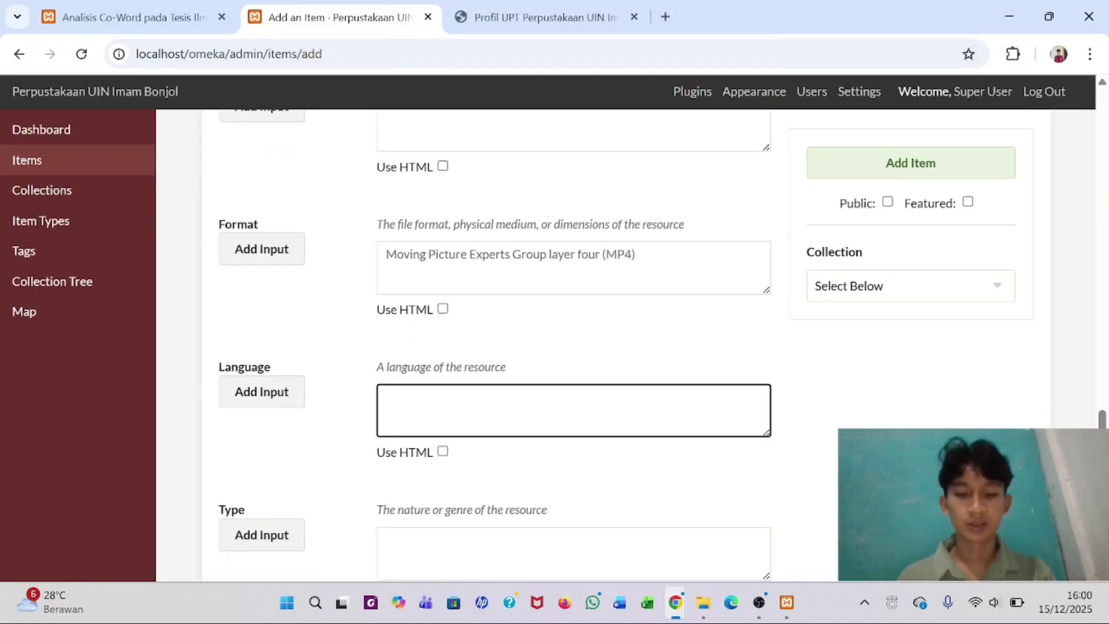
pyautogui.write('INd')
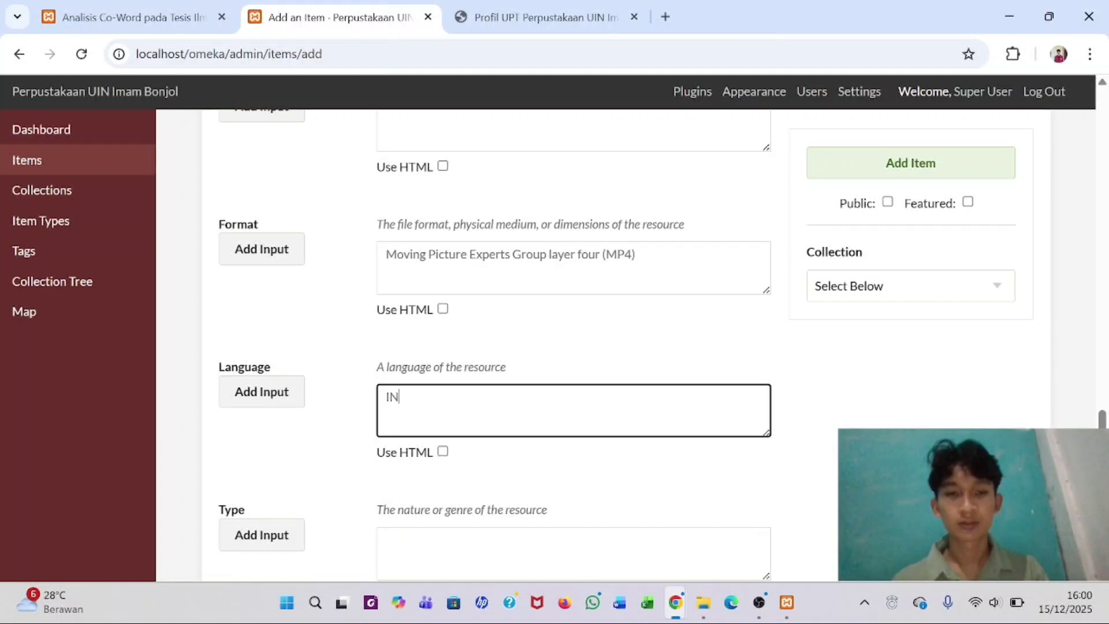
pyautogui.press('BackSpace')
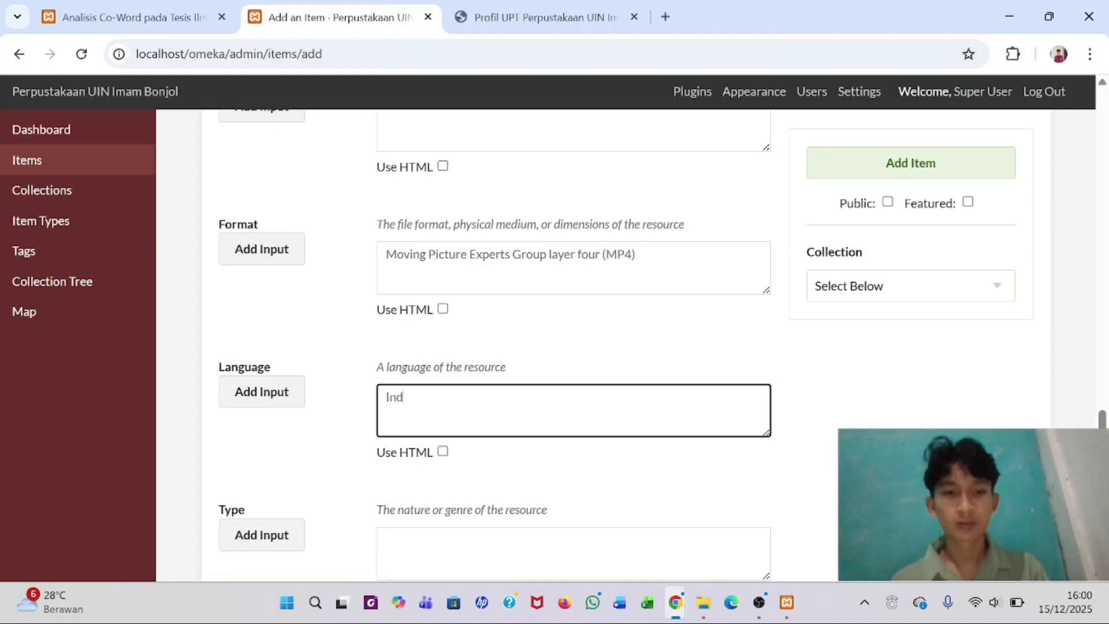
pyautogui.click(535, 4)
pyautogui.scroll(-2, 676, 347)
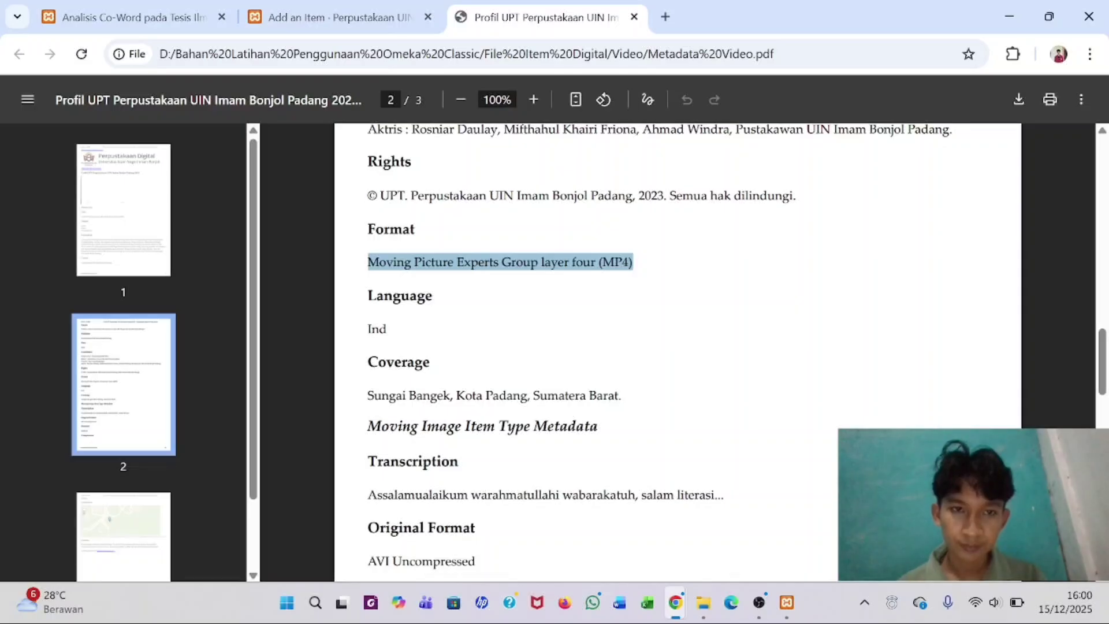
pyautogui.scroll(2, 676, 347)
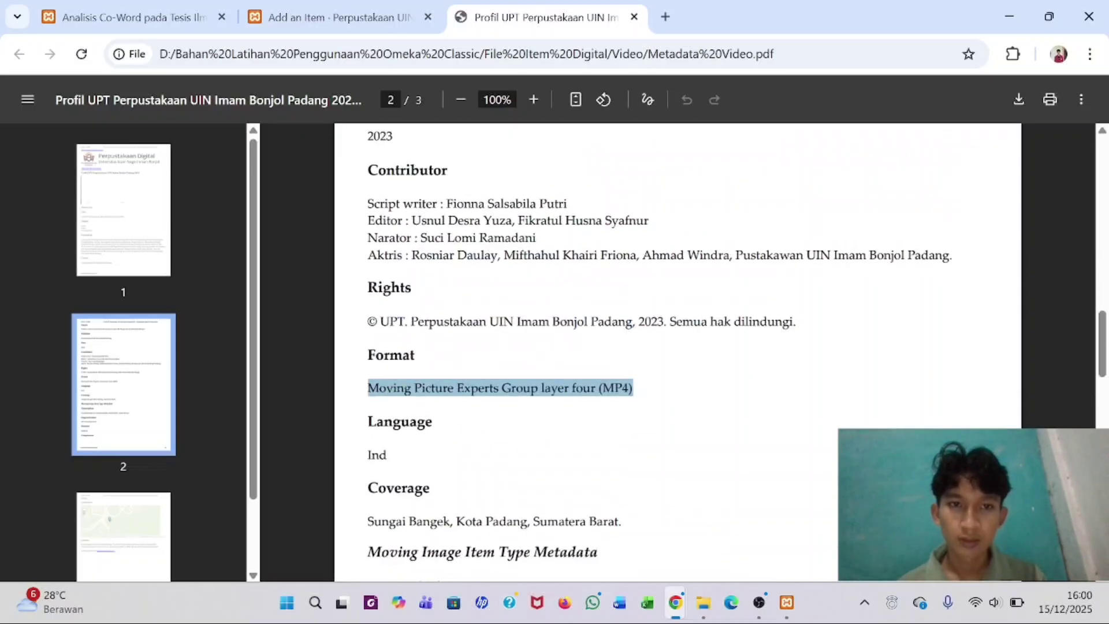
pyautogui.scroll(1, 676, 347)
pyautogui.scroll(-3, 676, 347)
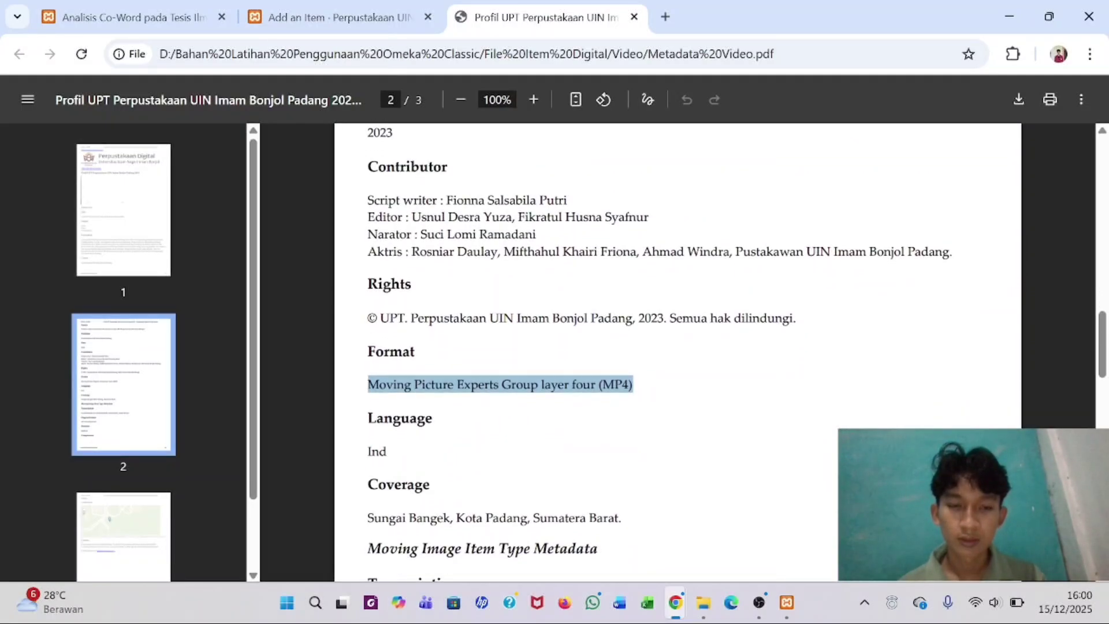
pyautogui.scroll(-1, 676, 347)
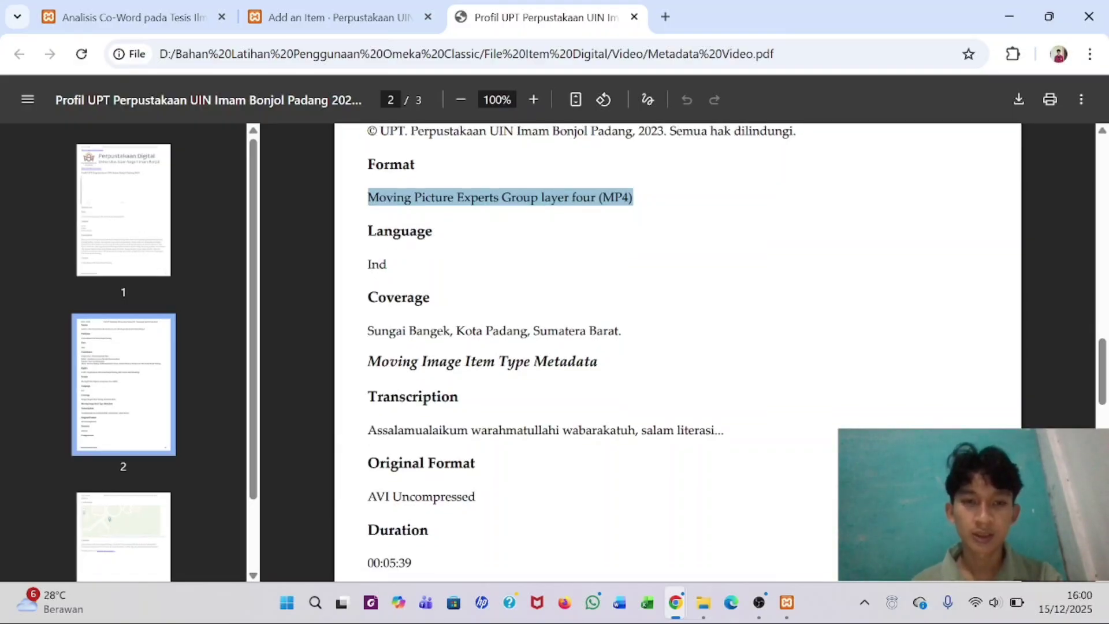
pyautogui.click(320, 8)
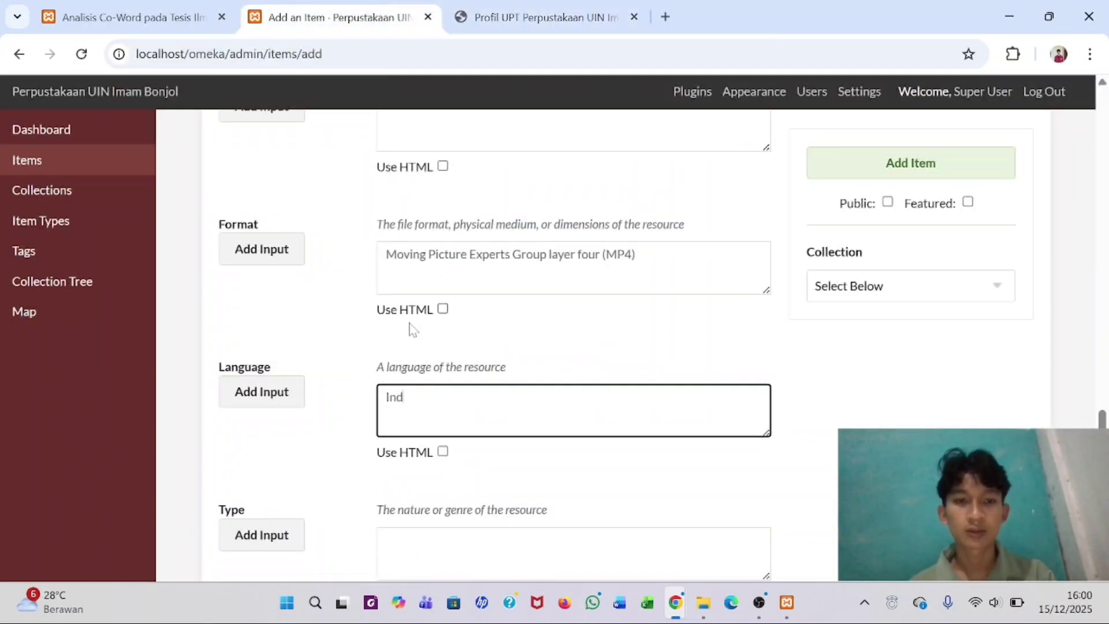
pyautogui.scroll(-2, 427, 384)
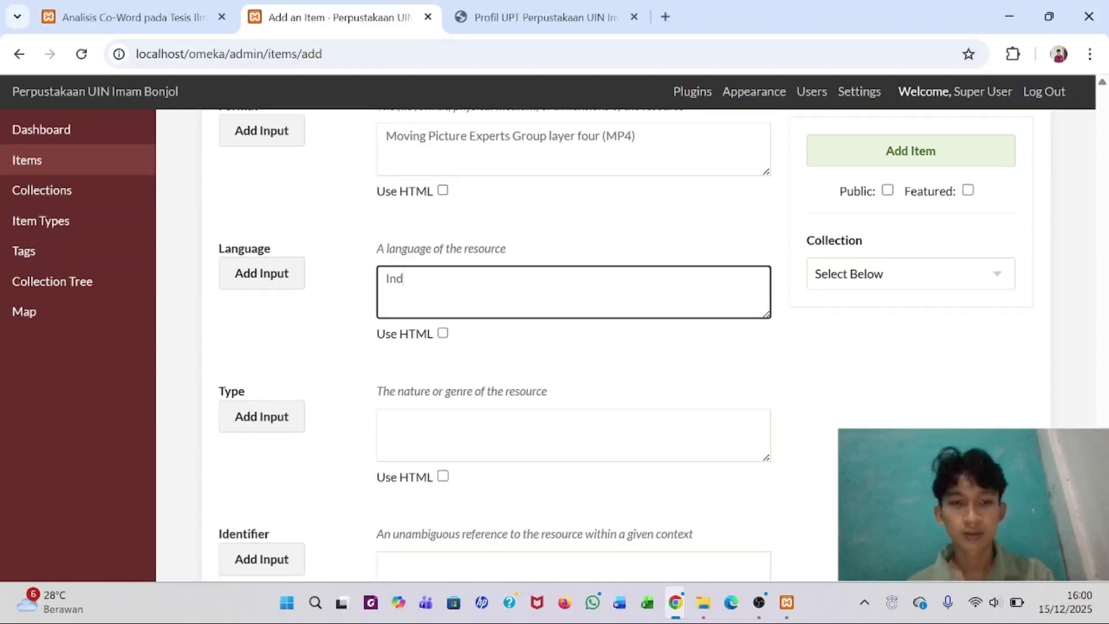
# - Undo the mistaken MP4 text pasted into the Coverage field
pyautogui.click(425, 428)
pyautogui.scroll(-5, 409, 428)
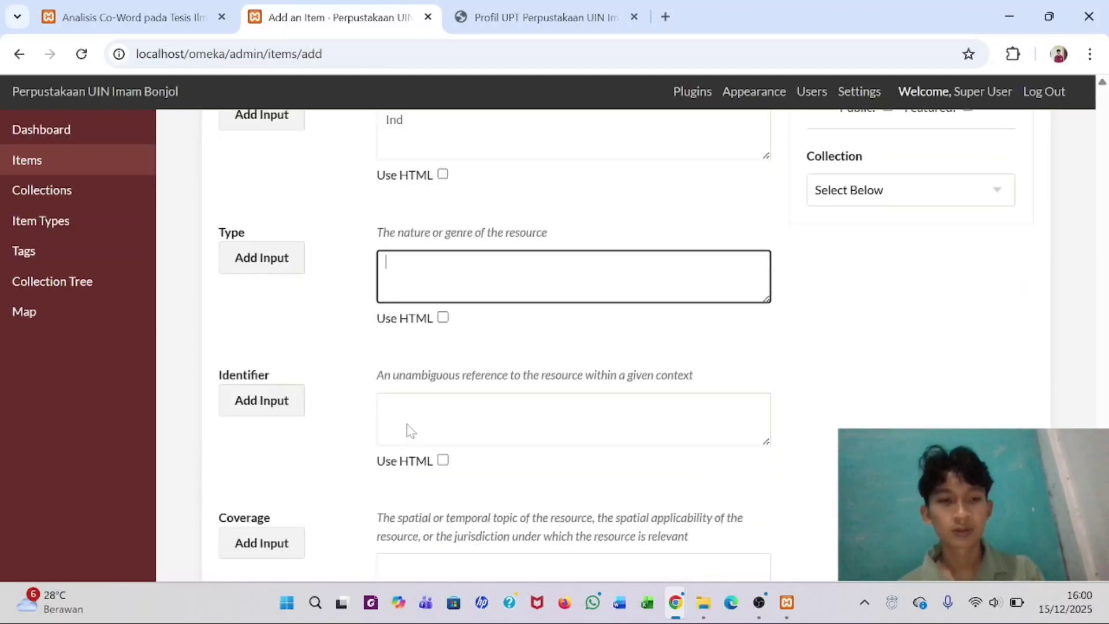
pyautogui.click(409, 431)
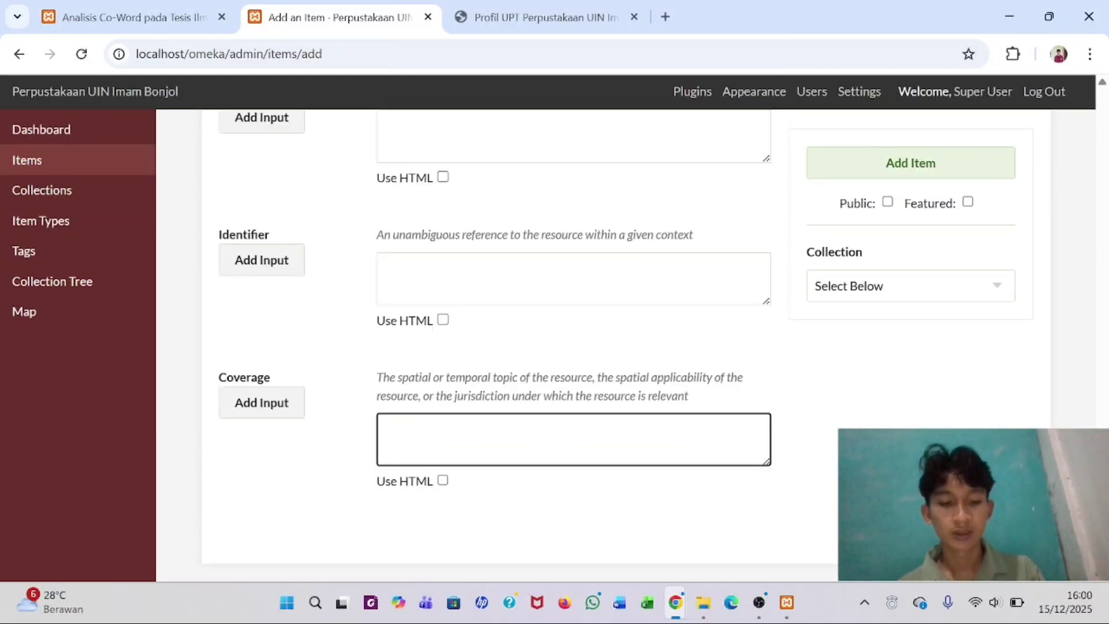
pyautogui.write('Moving Picture Experts Group layer four (MP4)')
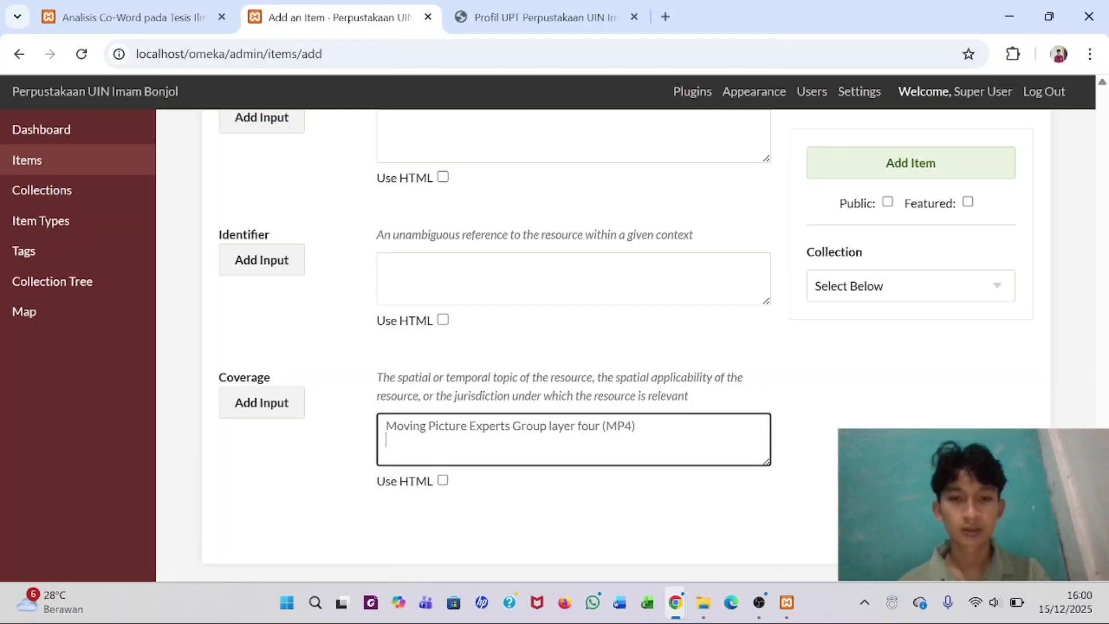
pyautogui.hotkey('ctrl', 'z')
# - Set Coverage to 'Sungai Bangek, Kota Padang, Sumatera Barat.' copied from the PDF
pyautogui.click(511, 6)
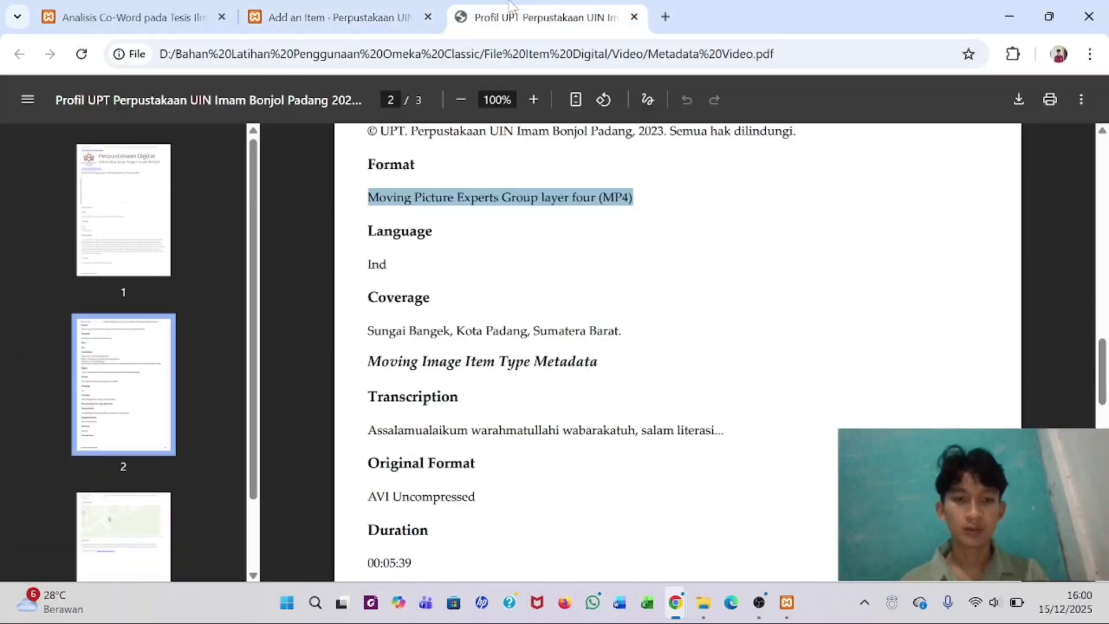
pyautogui.moveTo(511, 6); pyautogui.dragTo(454, 333)
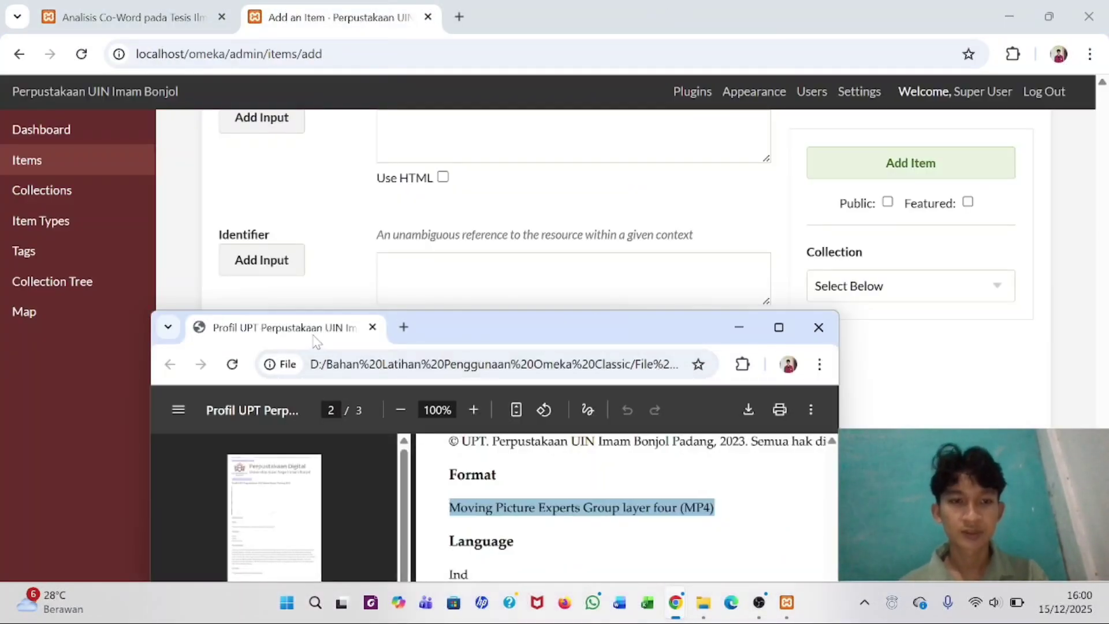
pyautogui.moveTo(319, 326); pyautogui.dragTo(546, 17)
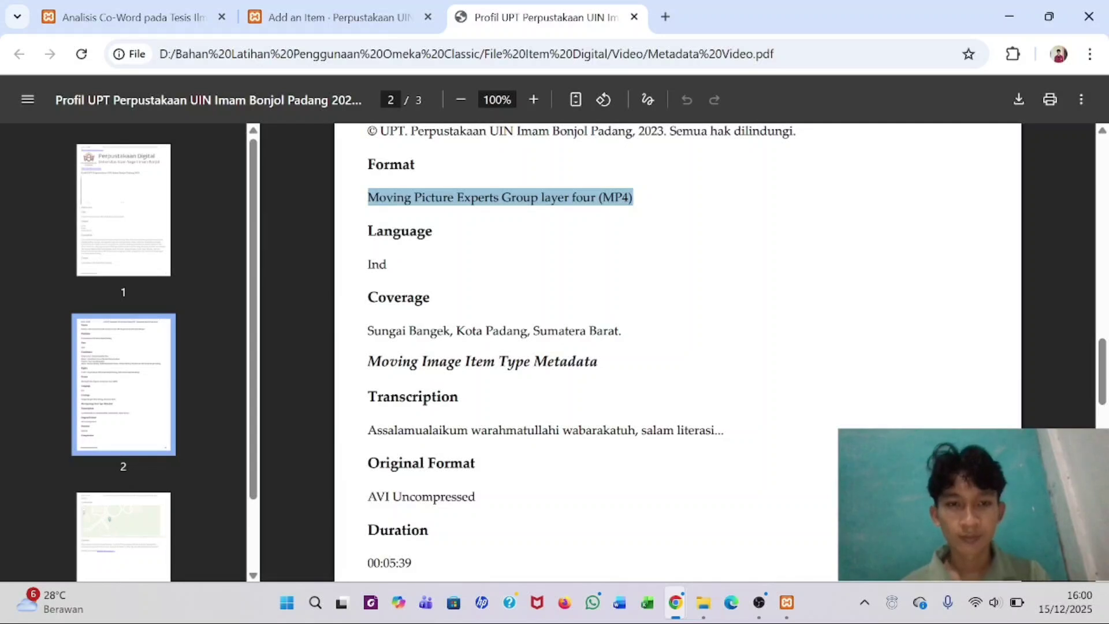
pyautogui.scroll(-1, 581, 345)
pyautogui.tripleClick(494, 318)
pyautogui.hotkey('ctrl', 'c')
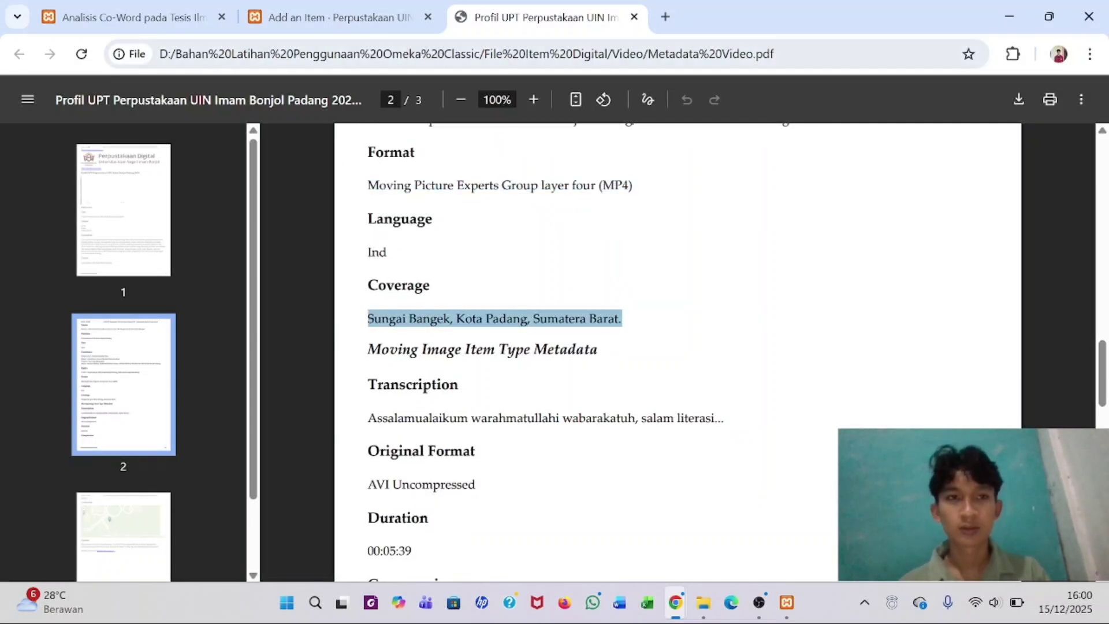
pyautogui.hotkey('ctrl', 'shift', 'Tab')
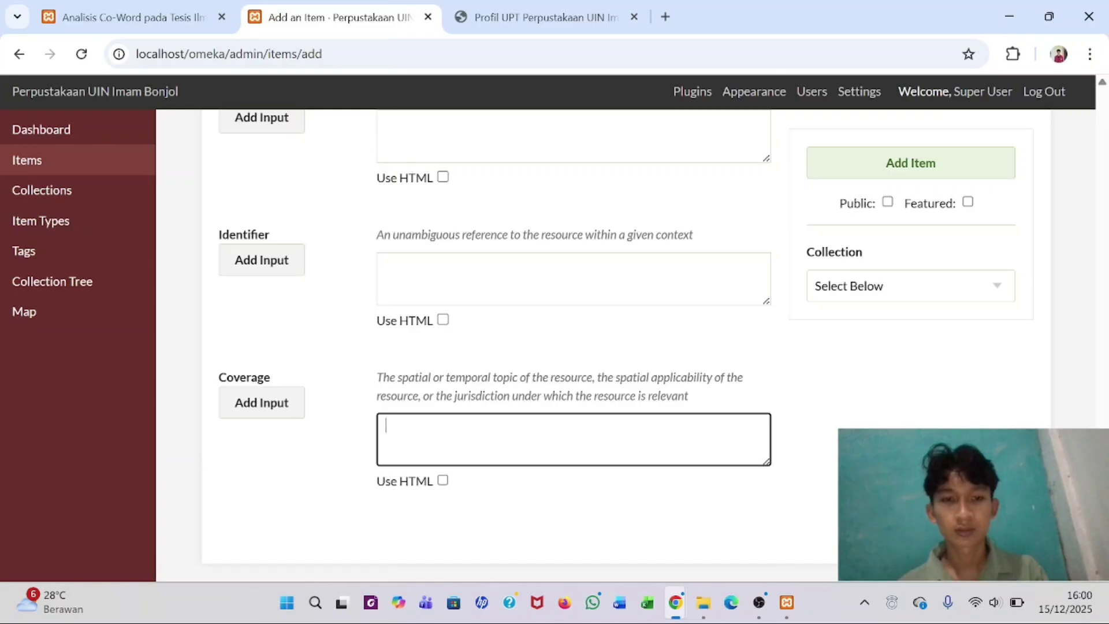
pyautogui.hotkey('ctrl', 'v')
pyautogui.press('BackSpace')
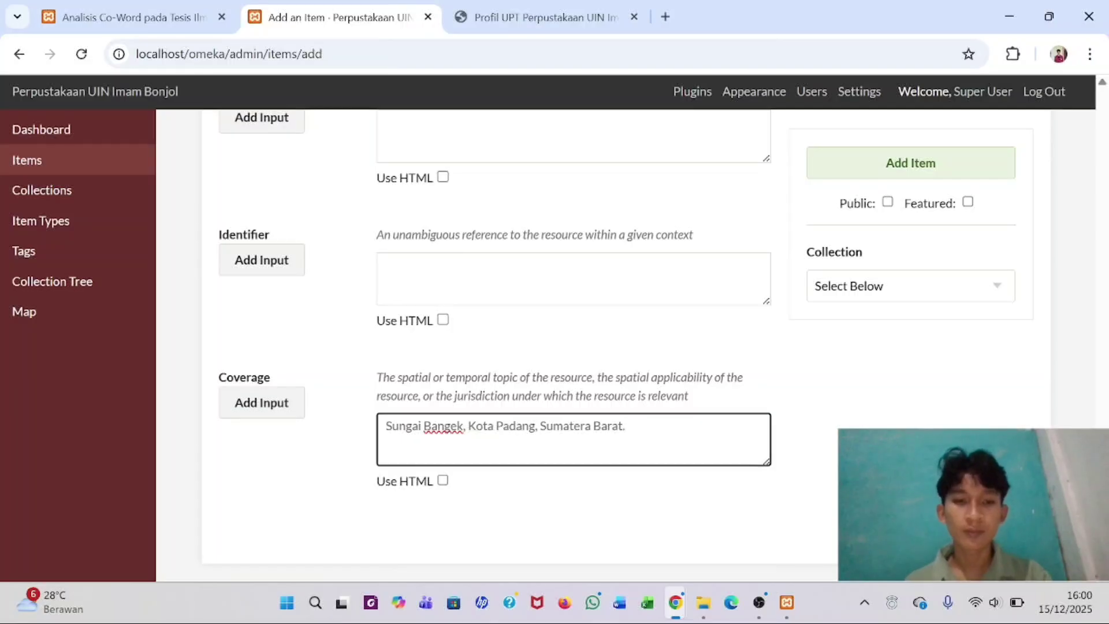
# - Clear the PDF selection and scroll back to the top of the Add an Item form
pyautogui.scroll(-1, 615, 344)
pyautogui.click(506, 6)
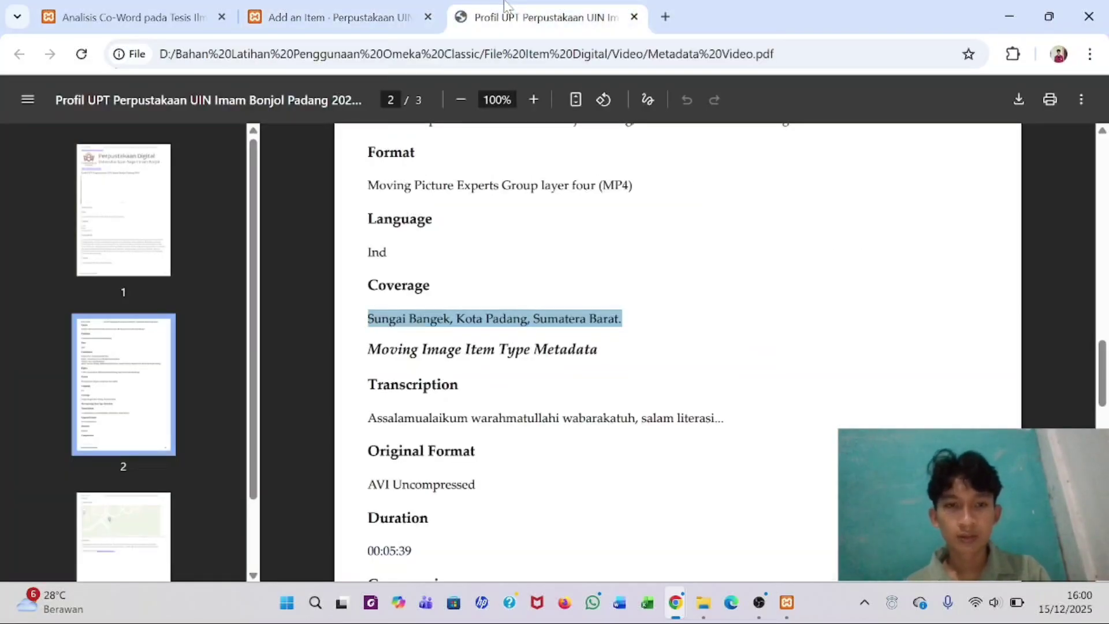
pyautogui.scroll(-1, 500, 294)
pyautogui.click(502, 300)
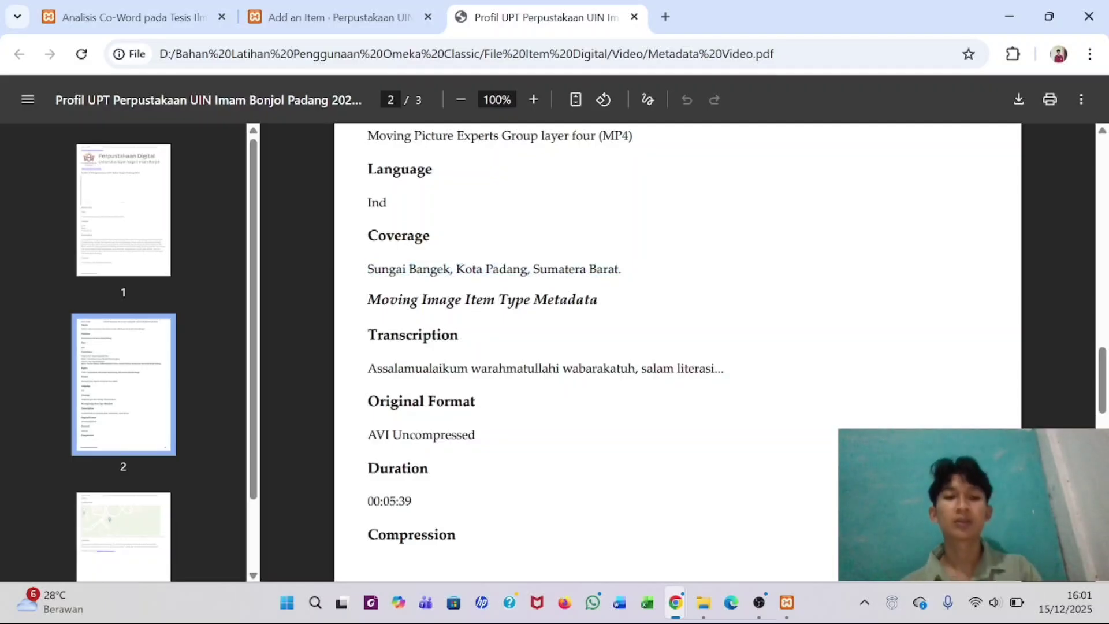
pyautogui.click(376, 14)
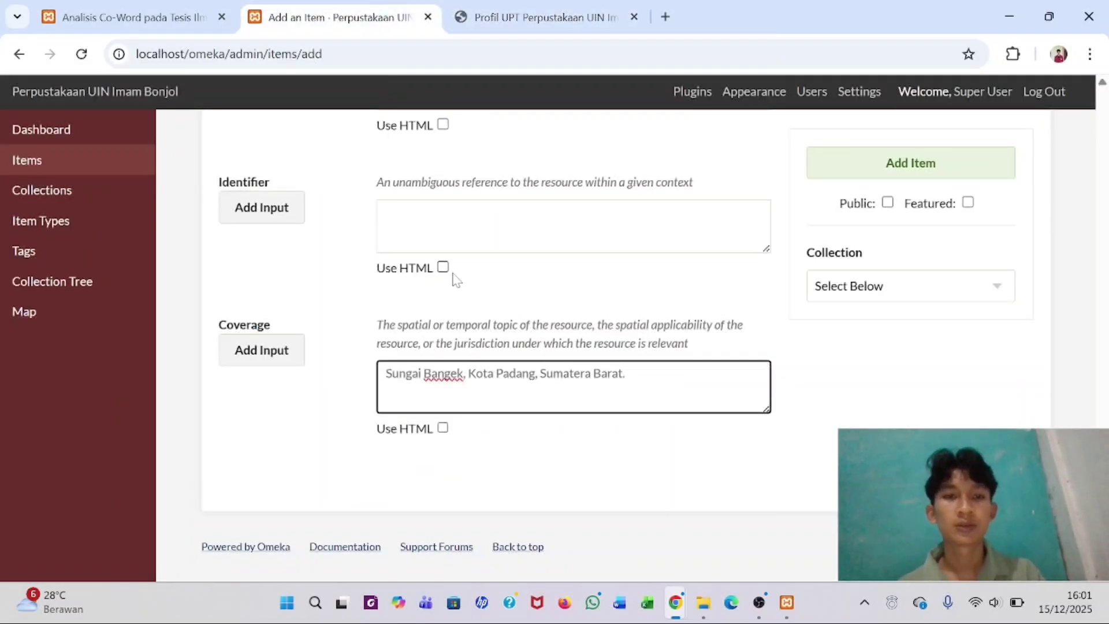
pyautogui.scroll(15, 456, 281)
pyautogui.scroll(15, 456, 281)
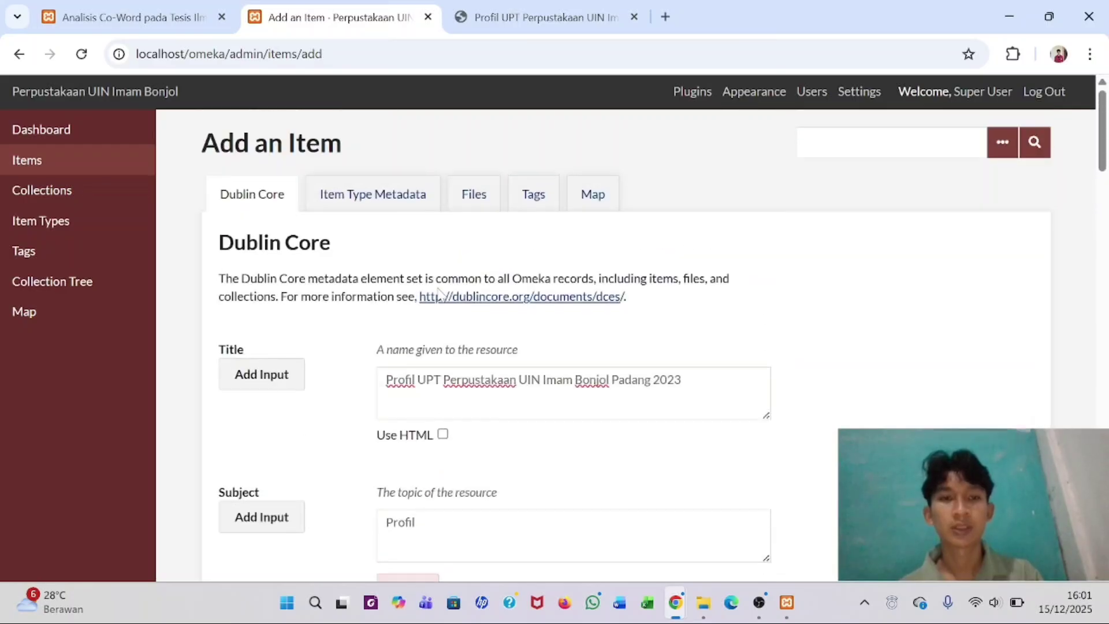
# - Set the item type to Moving Image in Item Type Metadata
pyautogui.click(376, 193)
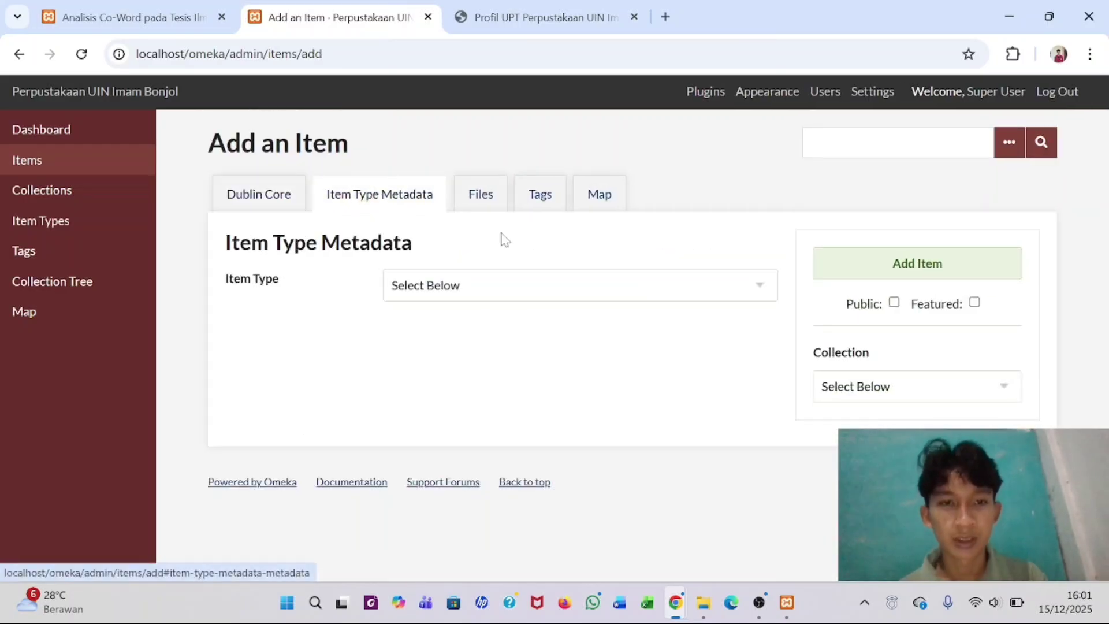
pyautogui.click(518, 284)
pyautogui.scroll(-2, 490, 403)
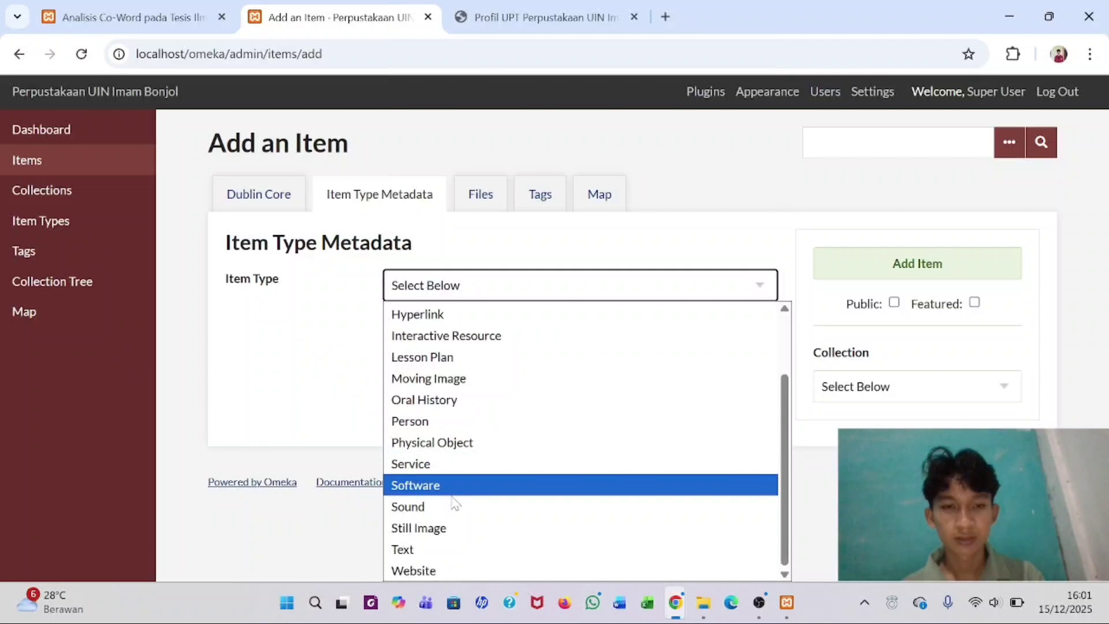
pyautogui.scroll(2, 467, 364)
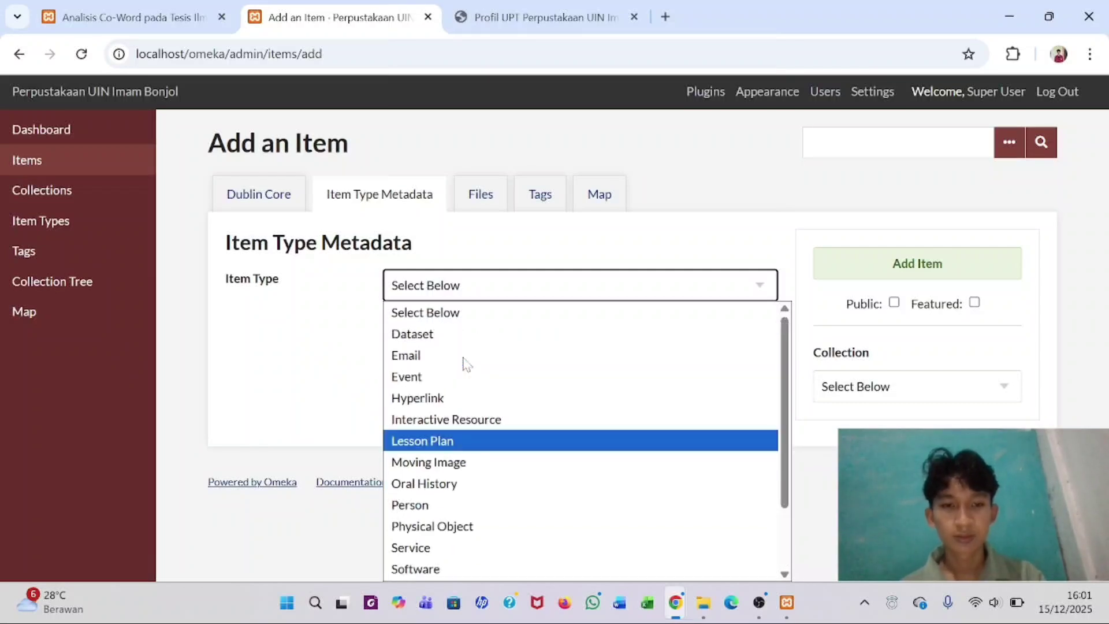
pyautogui.click(456, 462)
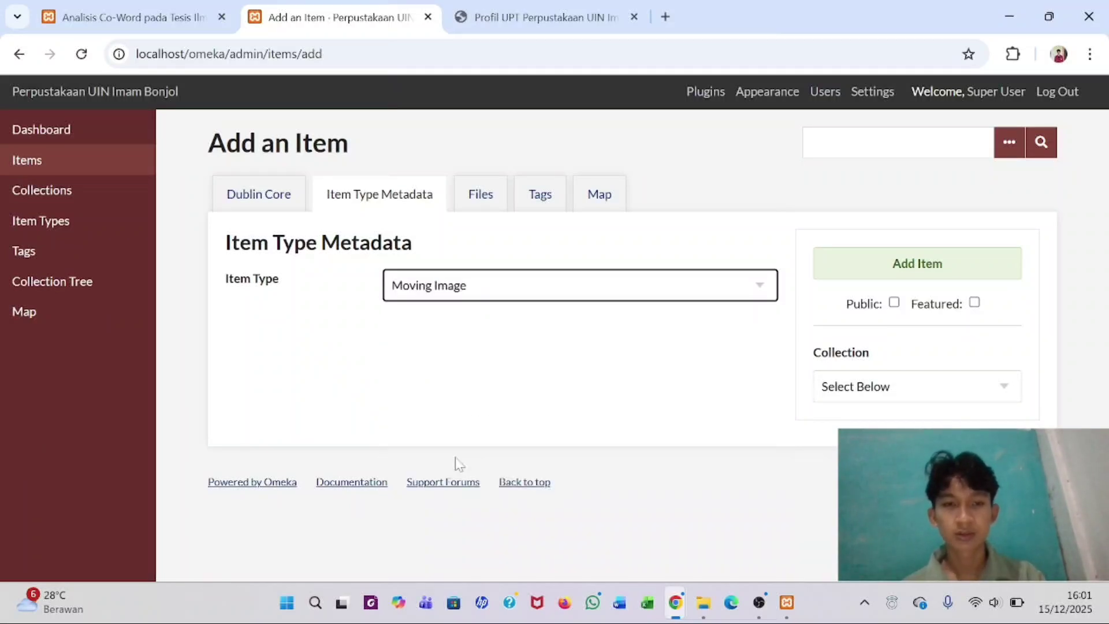
pyautogui.scroll(-3, 454, 413)
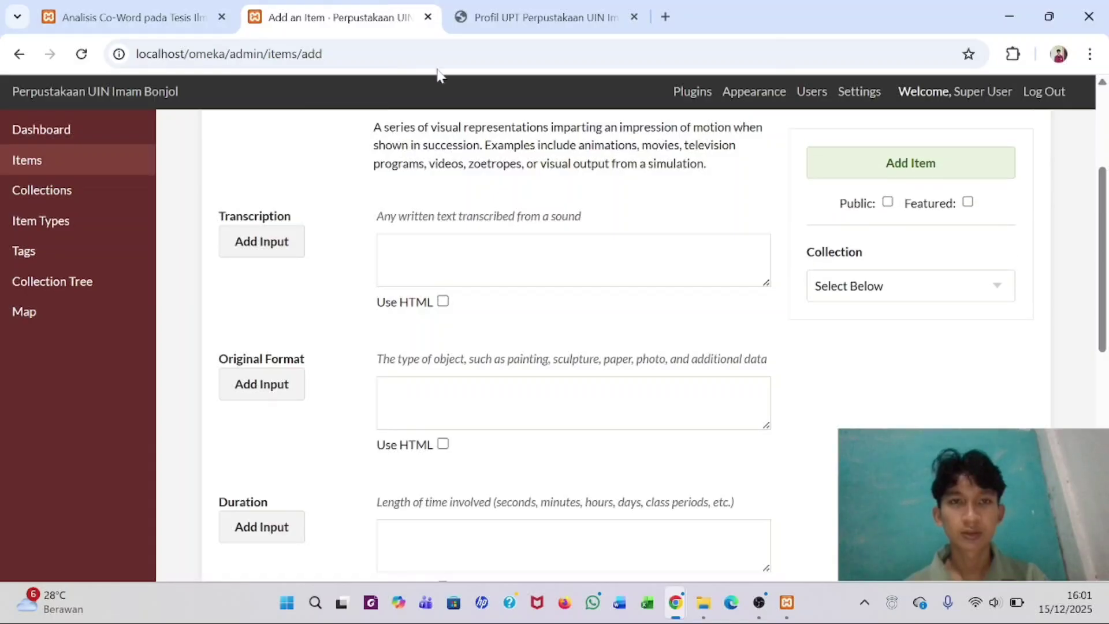
# - Fill Transcription with the video's opening greeting line from the PDF
pyautogui.click(515, 17)
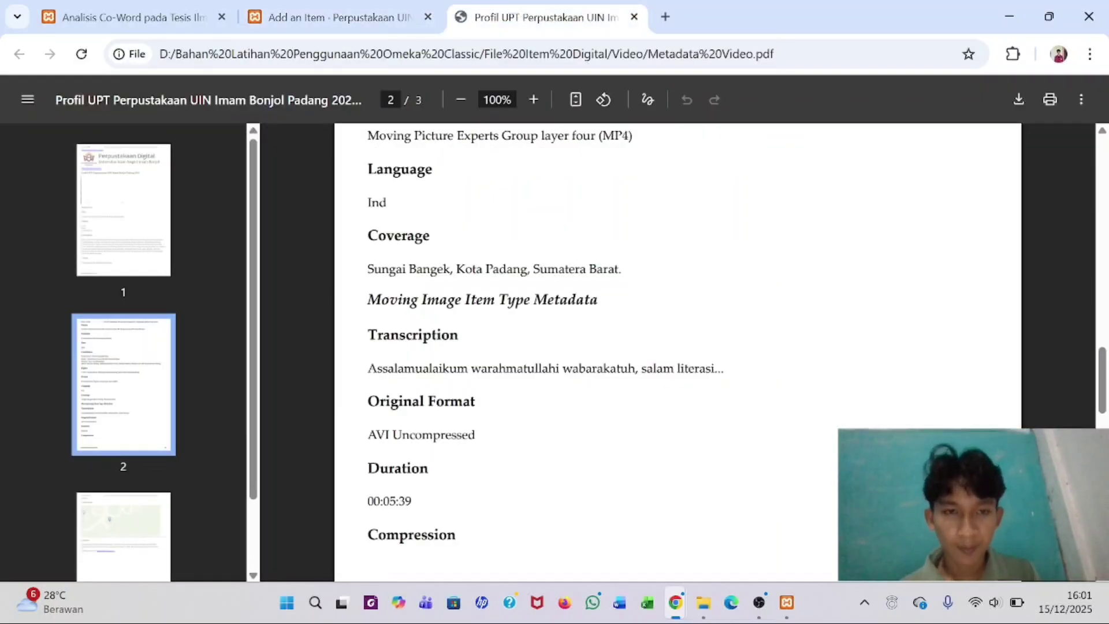
pyautogui.scroll(-2, 676, 353)
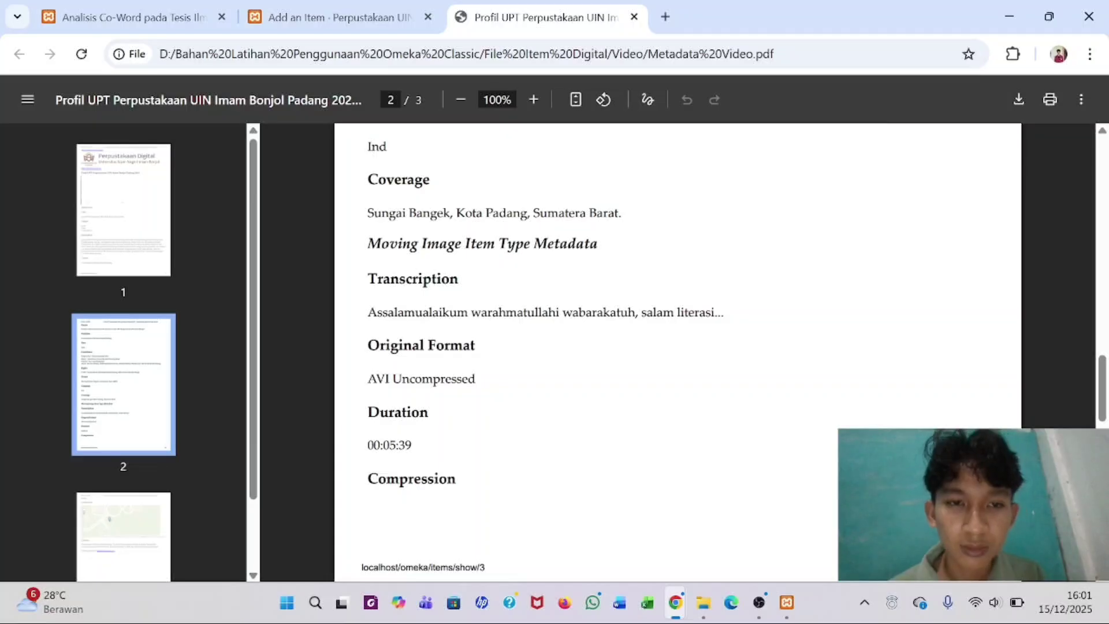
pyautogui.click(363, 7)
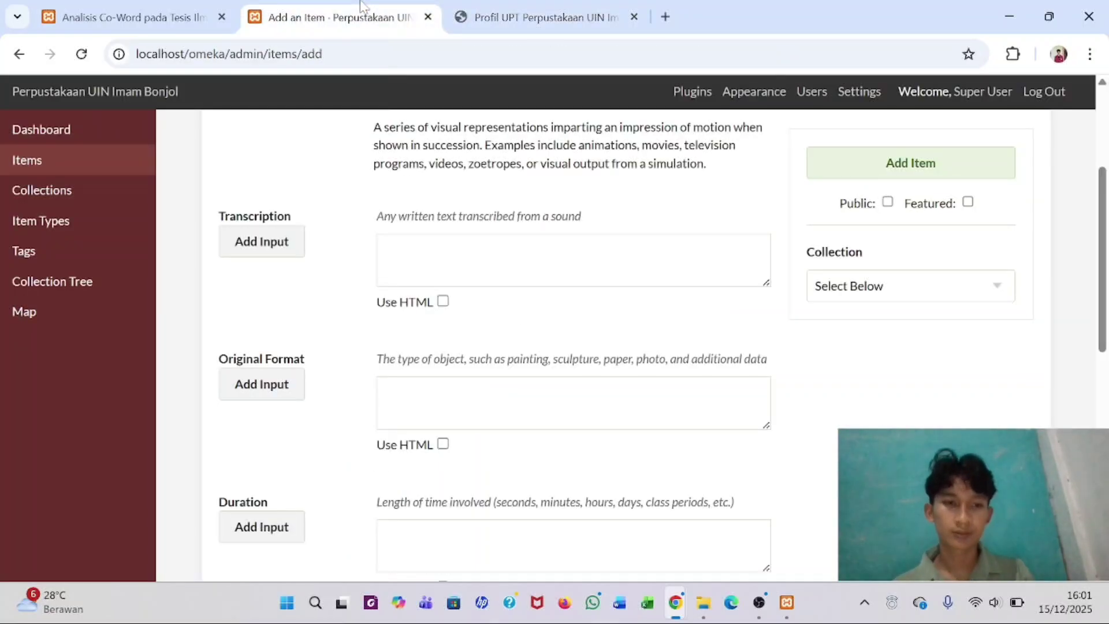
pyautogui.click(556, 8)
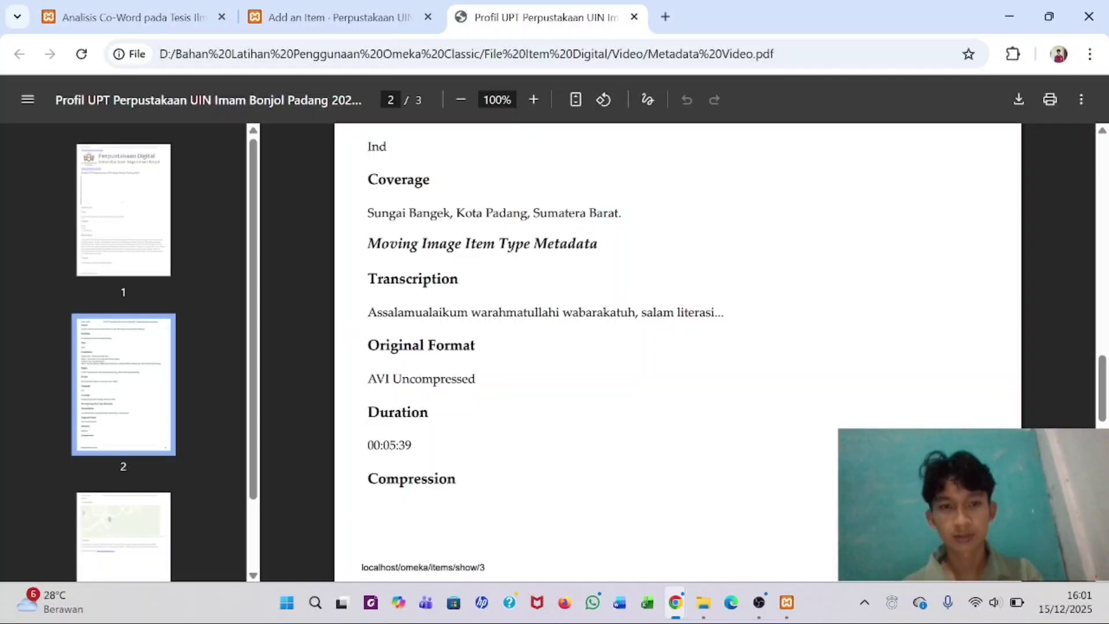
pyautogui.moveTo(368, 312); pyautogui.dragTo(724, 312)
pyautogui.hotkey('ctrl', 'c')
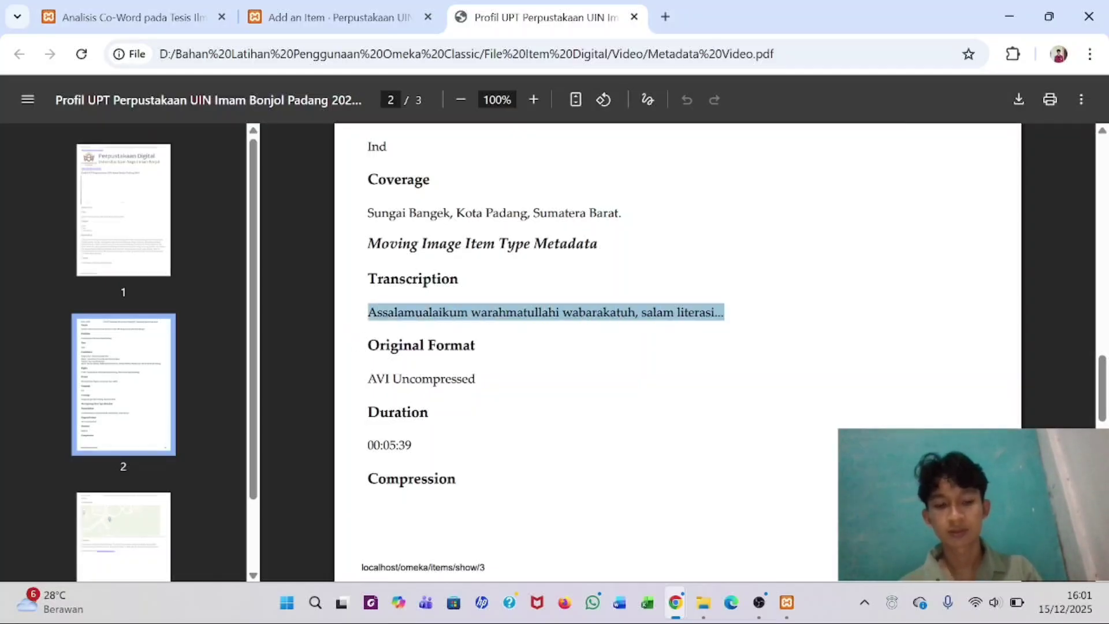
pyautogui.click(363, 9)
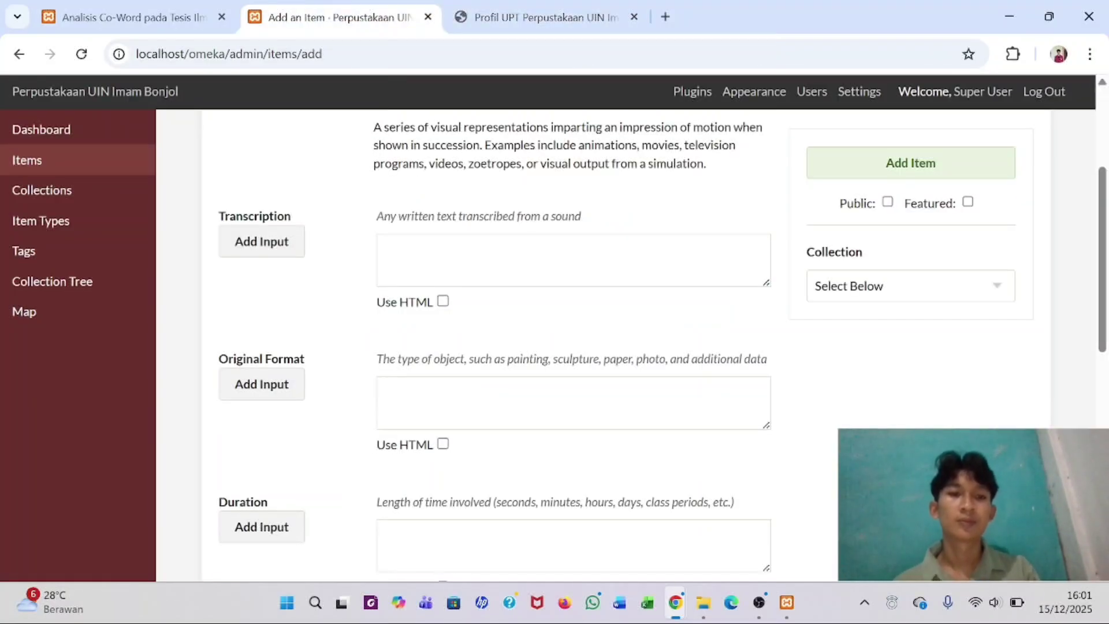
pyautogui.click(572, 260)
pyautogui.hotkey('ctrl', 'v')
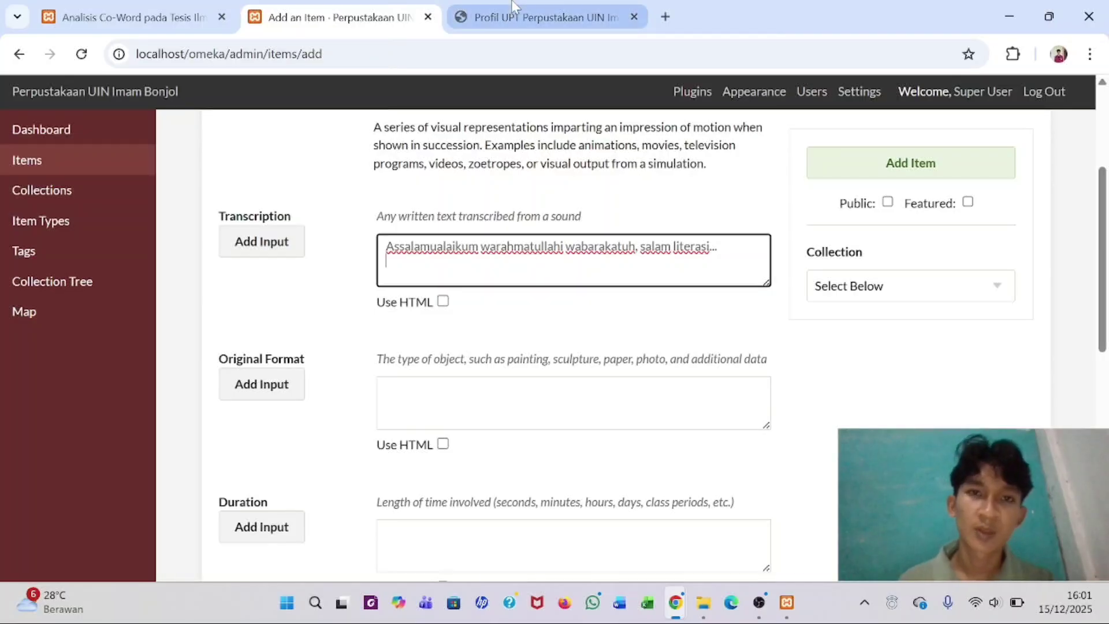
# - Set Original Format to 'AVI Uncompressed'
pyautogui.click(512, 8)
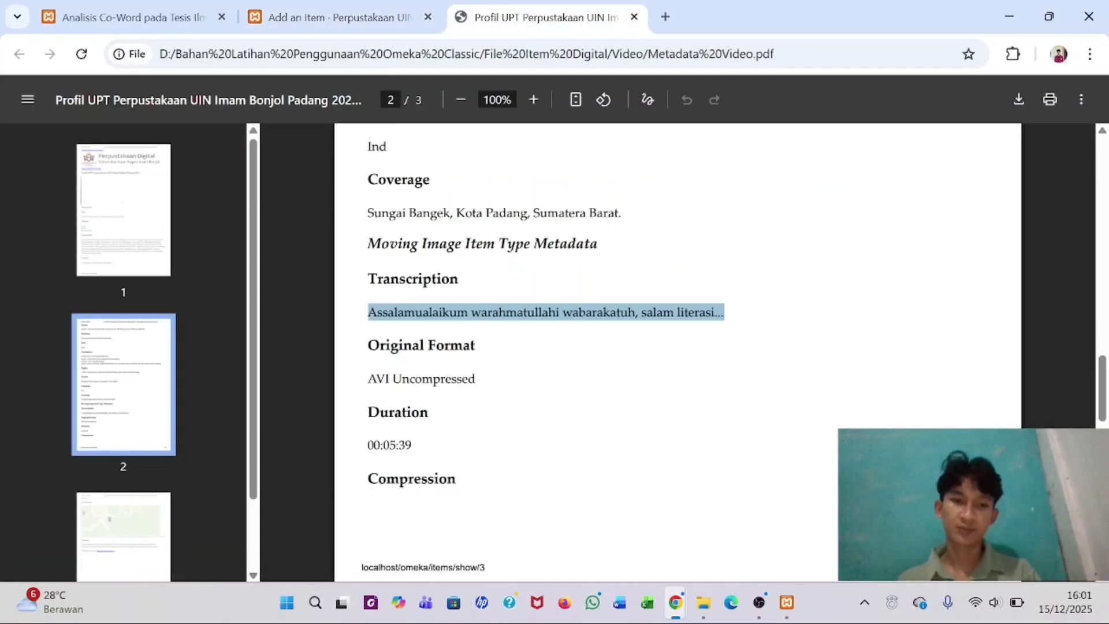
pyautogui.moveTo(366, 380); pyautogui.dragTo(503, 386)
pyautogui.hotkey('ctrl', 'c')
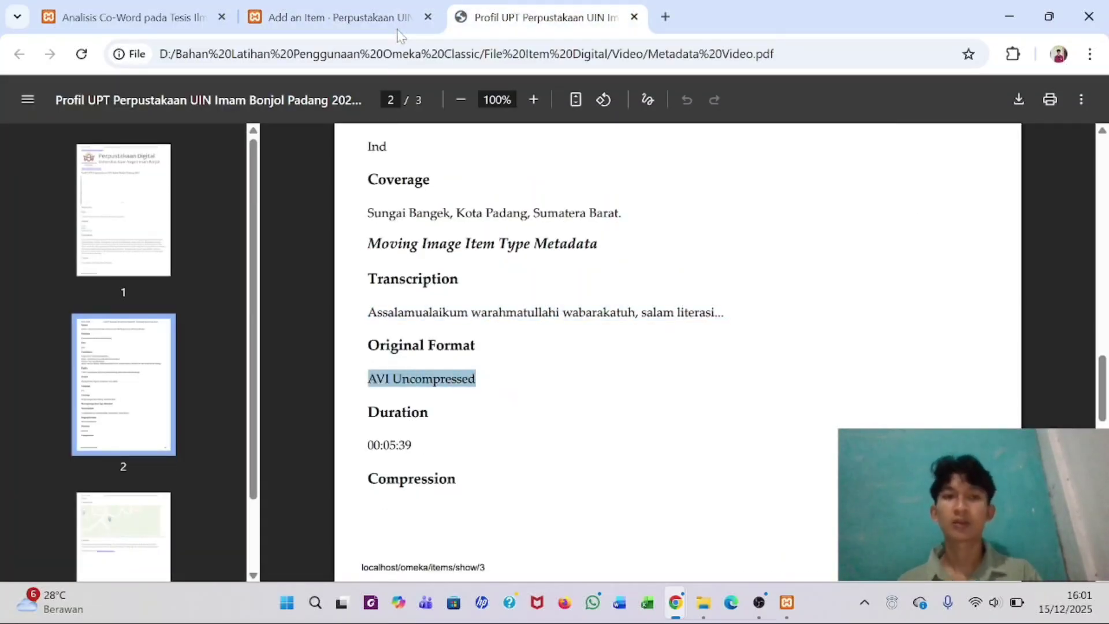
pyautogui.click(400, 24)
pyautogui.click(572, 403)
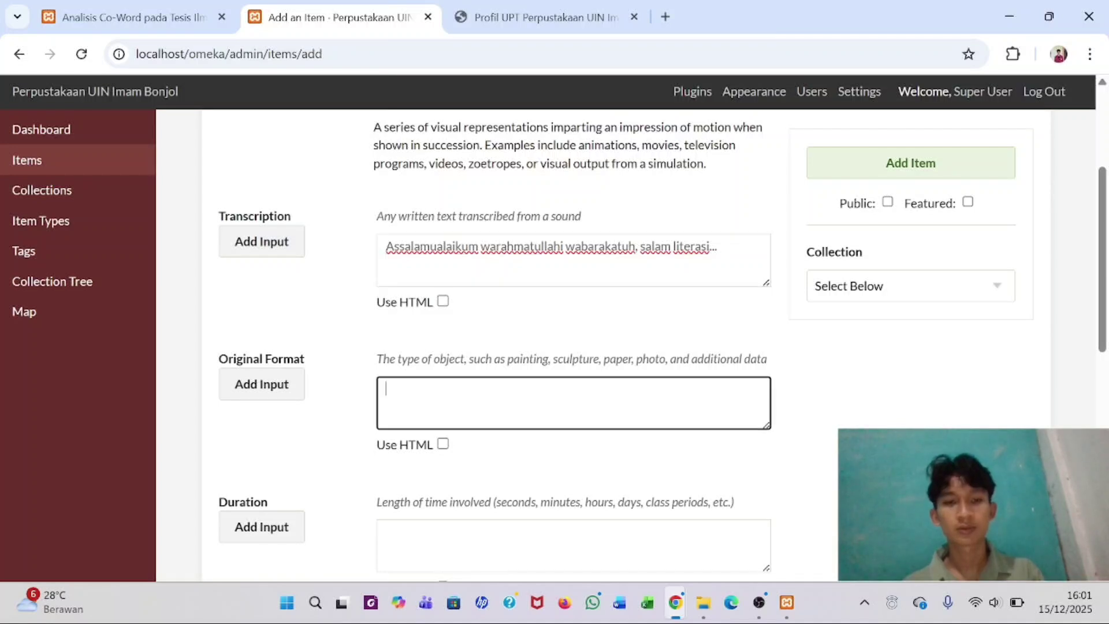
pyautogui.hotkey('ctrl', 'v')
pyautogui.scroll(-3, 572, 403)
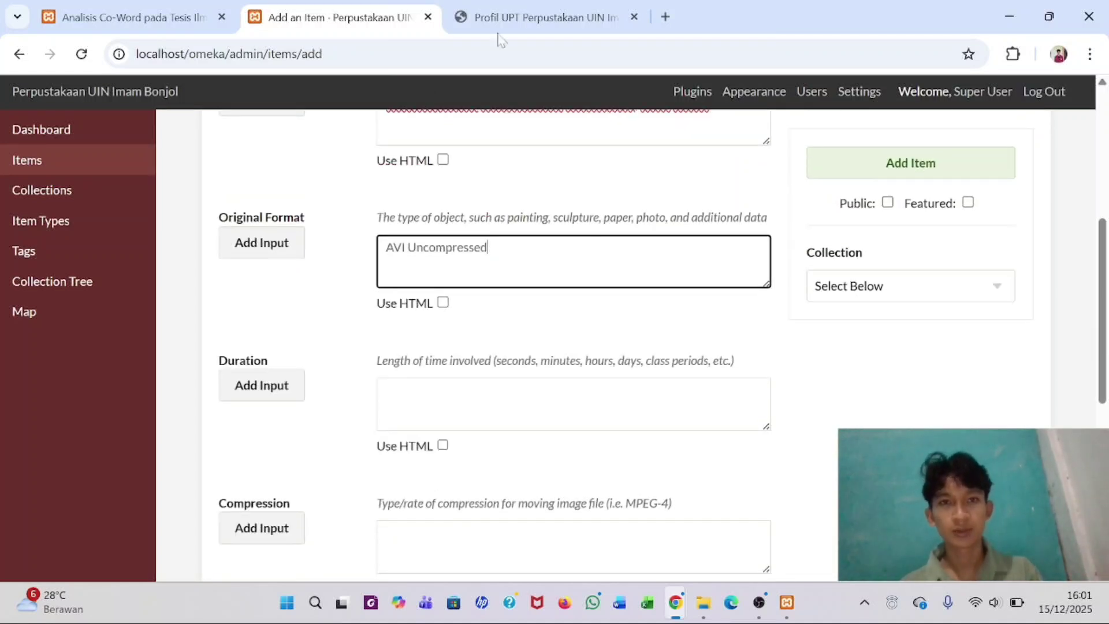
# - Set Duration to 00:05:39
pyautogui.click(519, 19)
pyautogui.moveTo(368, 445); pyautogui.dragTo(413, 445)
pyautogui.hotkey('ctrl', 'c')
pyautogui.click(300, 9)
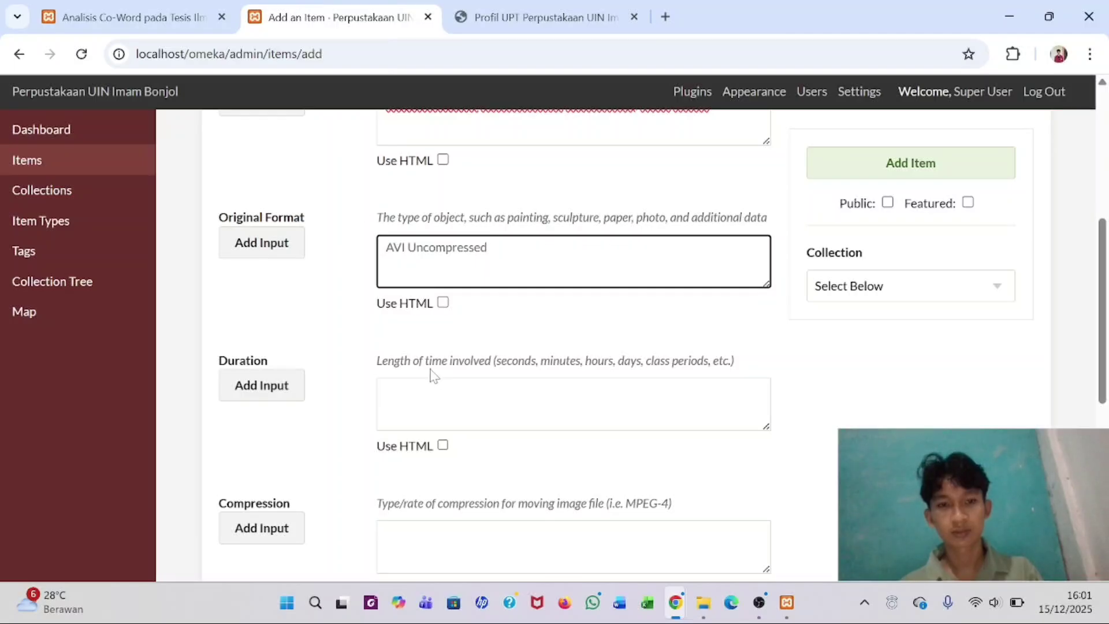
pyautogui.click(398, 399)
pyautogui.hotkey('ctrl', 'v')
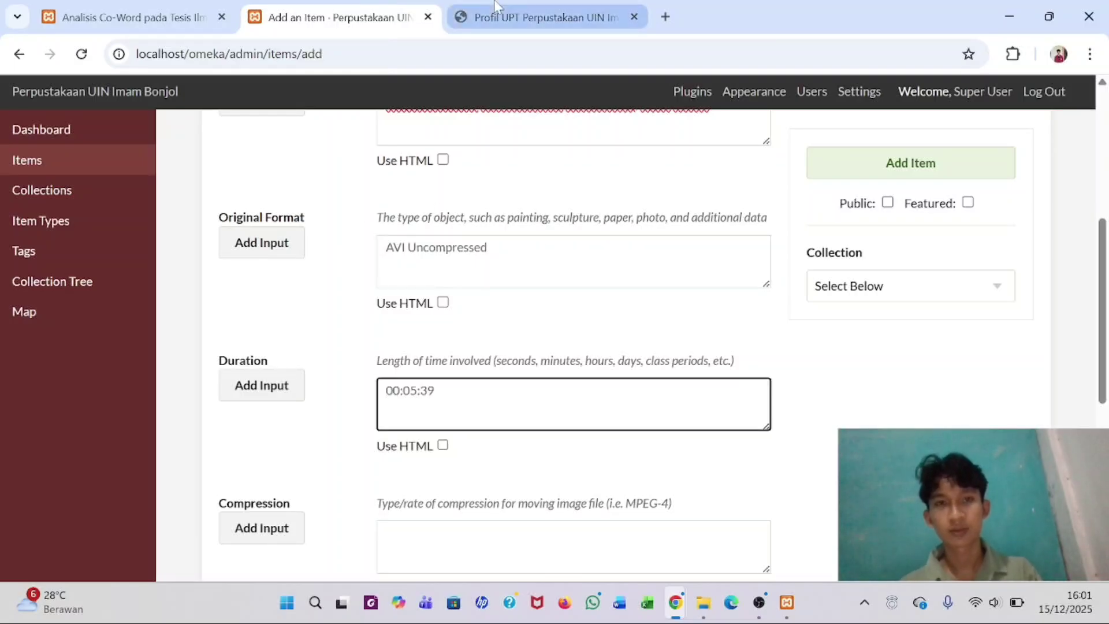
# - Set Compression to 'MPEG-4', copied from the PDF in its own window
pyautogui.click(496, 8)
pyautogui.scroll(-4, 676, 347)
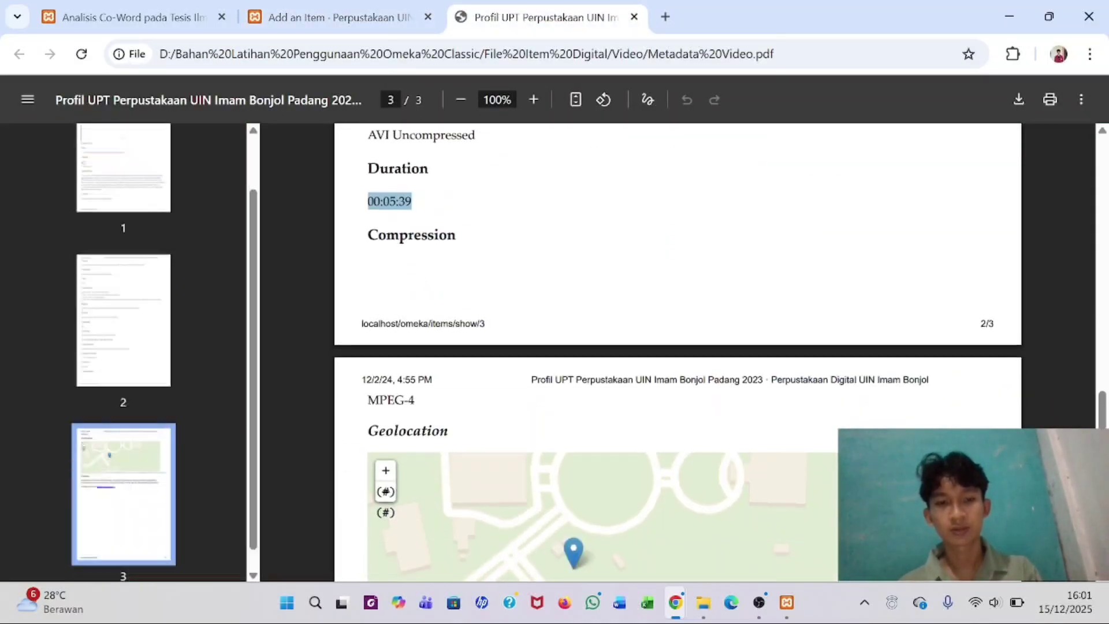
pyautogui.click(364, 12)
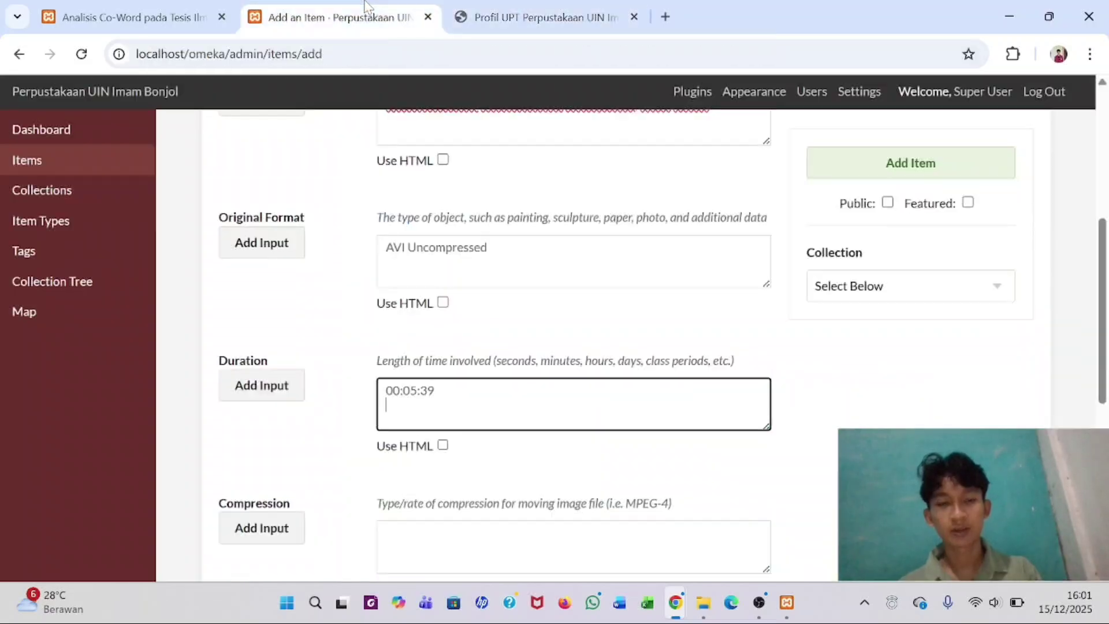
pyautogui.scroll(-2, 393, 353)
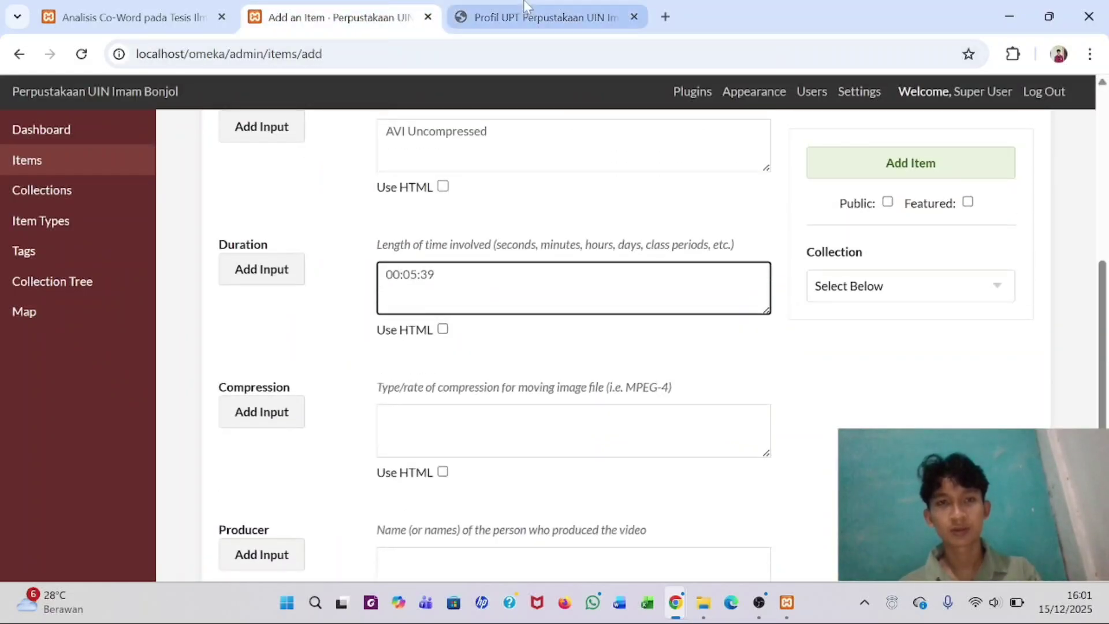
pyautogui.click(495, 17)
pyautogui.moveTo(382, 53); pyautogui.dragTo(336, 284)
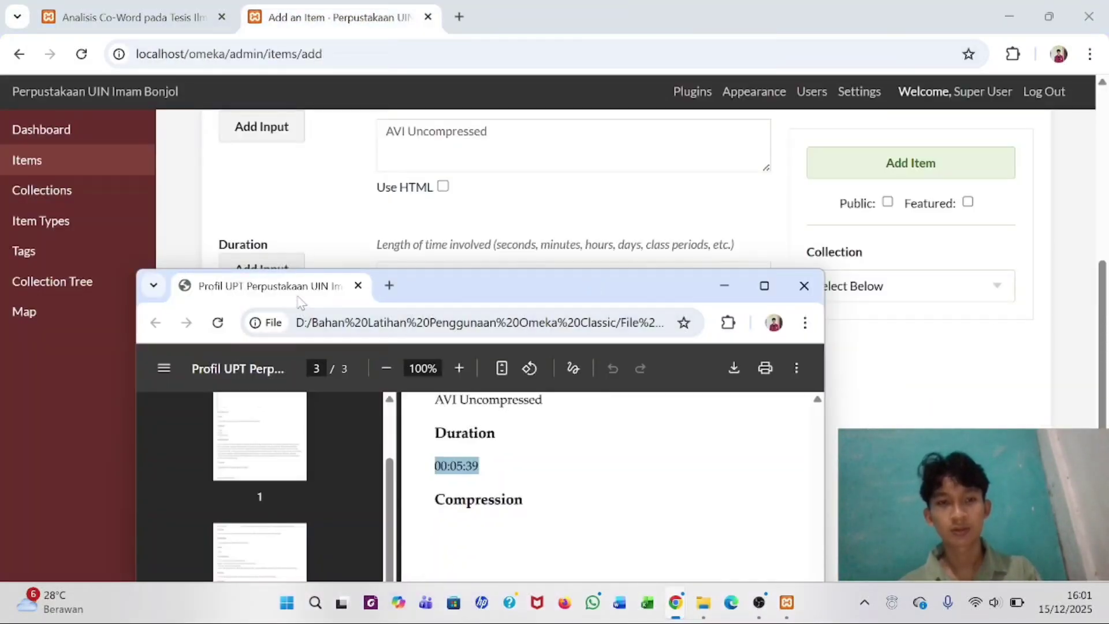
pyautogui.click(765, 285)
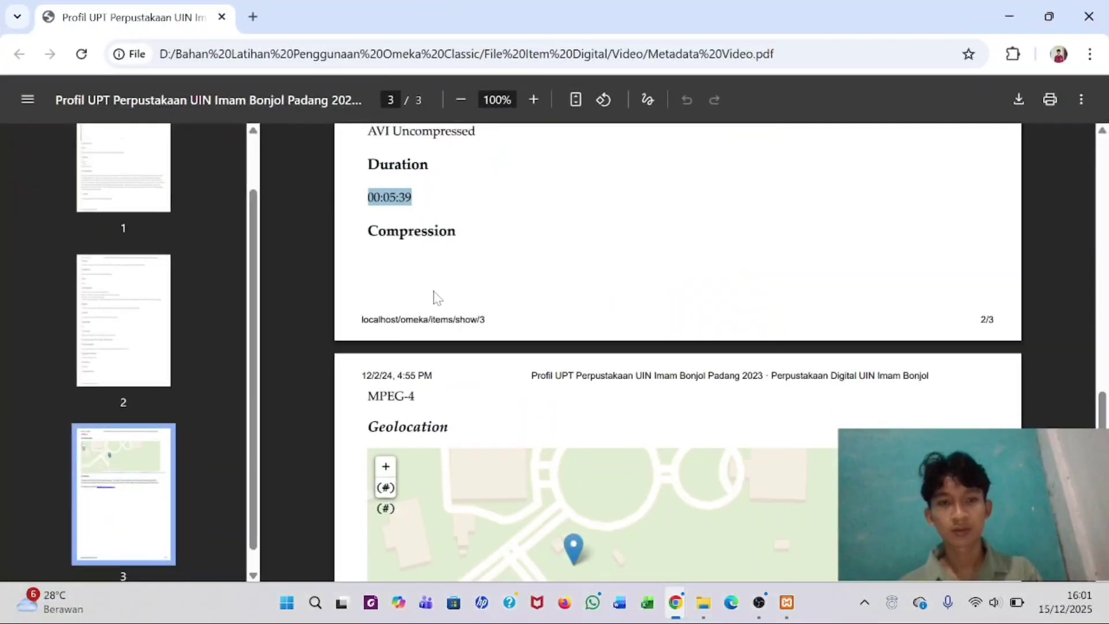
pyautogui.scroll(-1, 434, 297)
pyautogui.moveTo(368, 354); pyautogui.dragTo(416, 355)
pyautogui.hotkey('ctrl', 'c')
pyautogui.hotkey('alt', 'Tab')
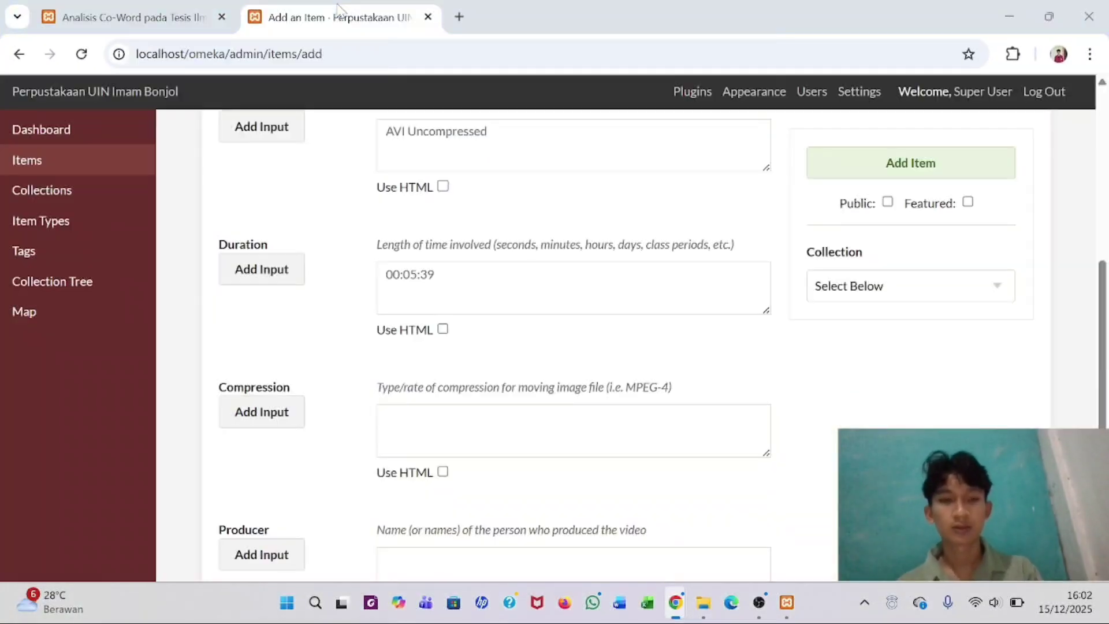
pyautogui.click(404, 430)
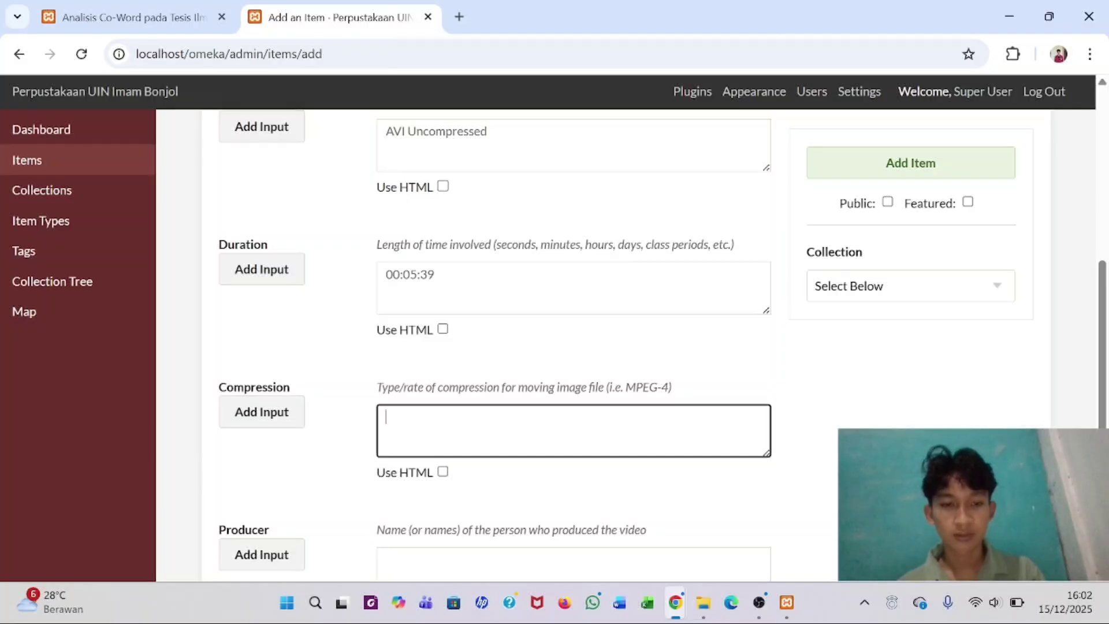
pyautogui.hotkey('ctrl', 'v')
# - Check the PDF for a Producer value and return to the top of the form
pyautogui.scroll(-4, 404, 416)
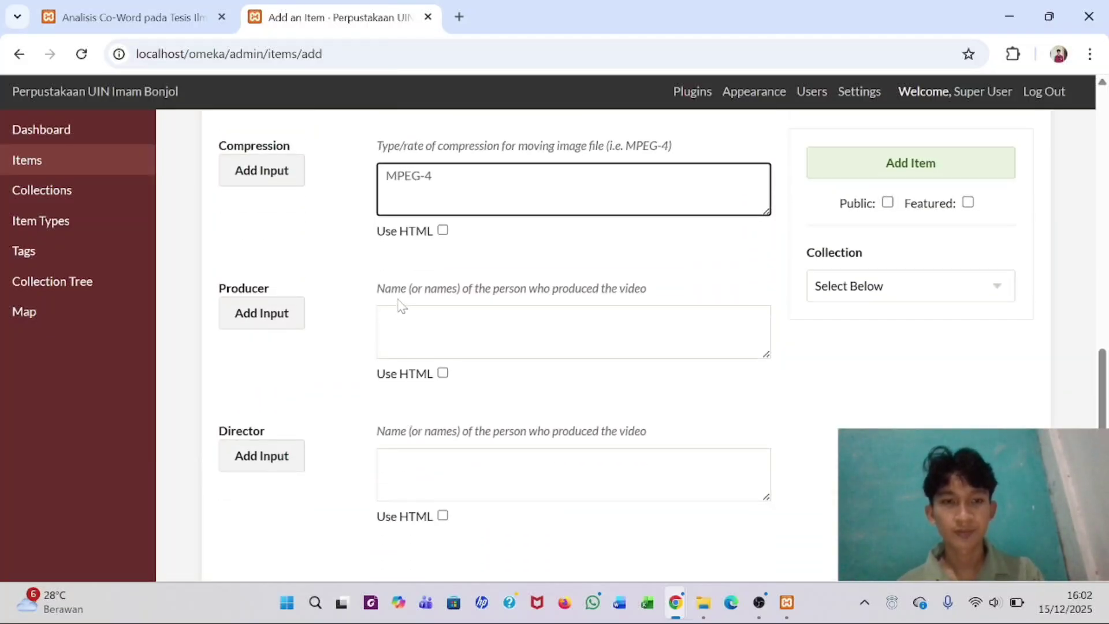
pyautogui.click(403, 312)
pyautogui.hotkey('alt', 'Tab')
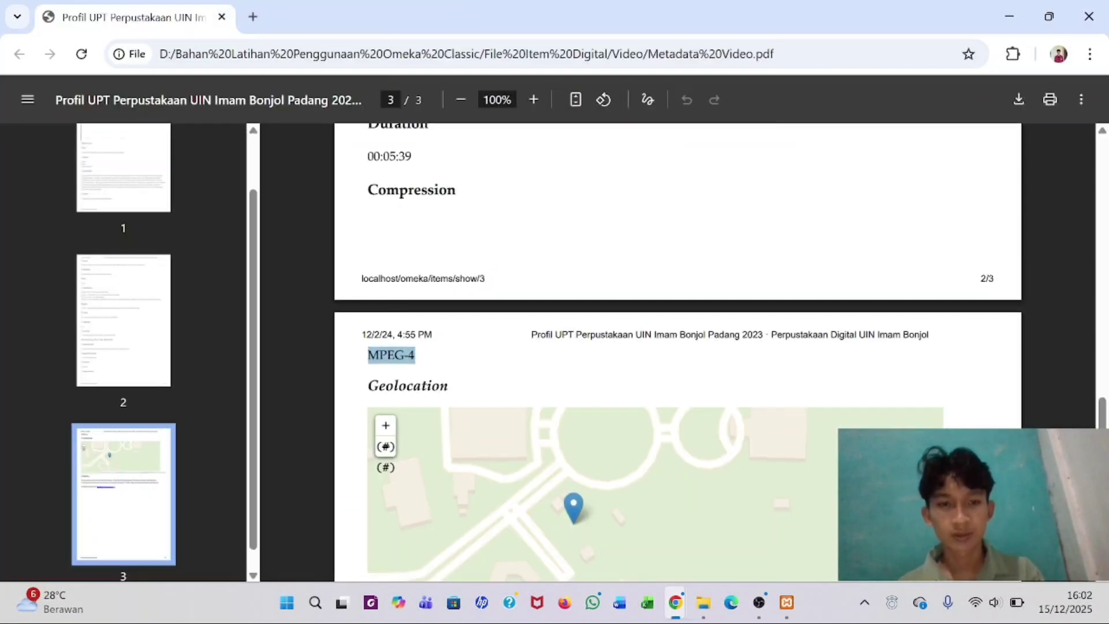
pyautogui.scroll(-3, 676, 347)
pyautogui.scroll(2, 676, 347)
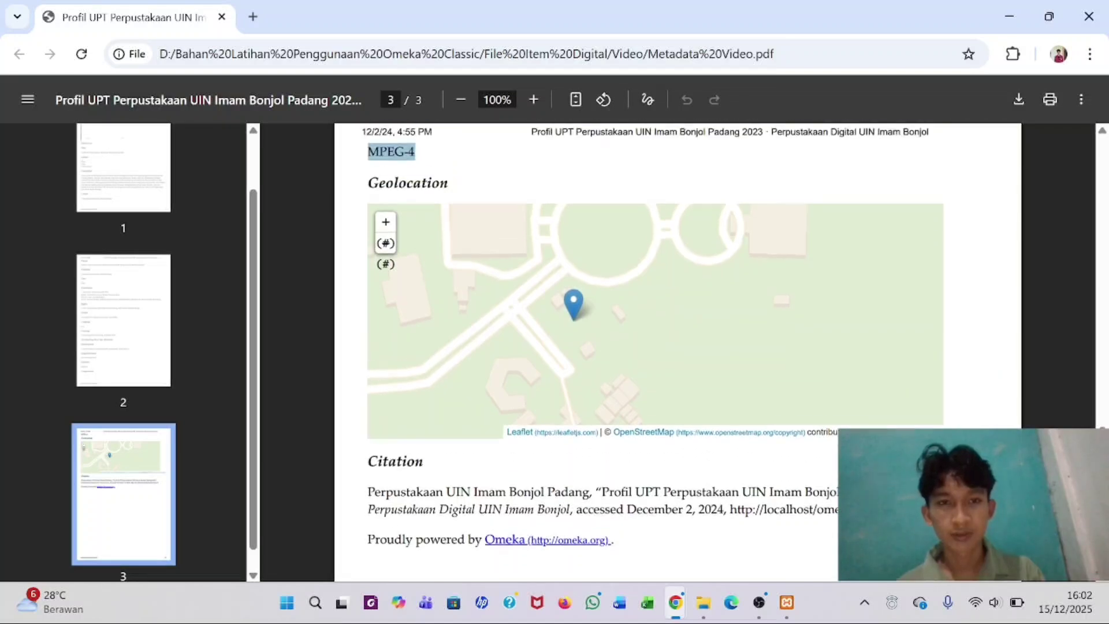
pyautogui.scroll(-1, 418, 328)
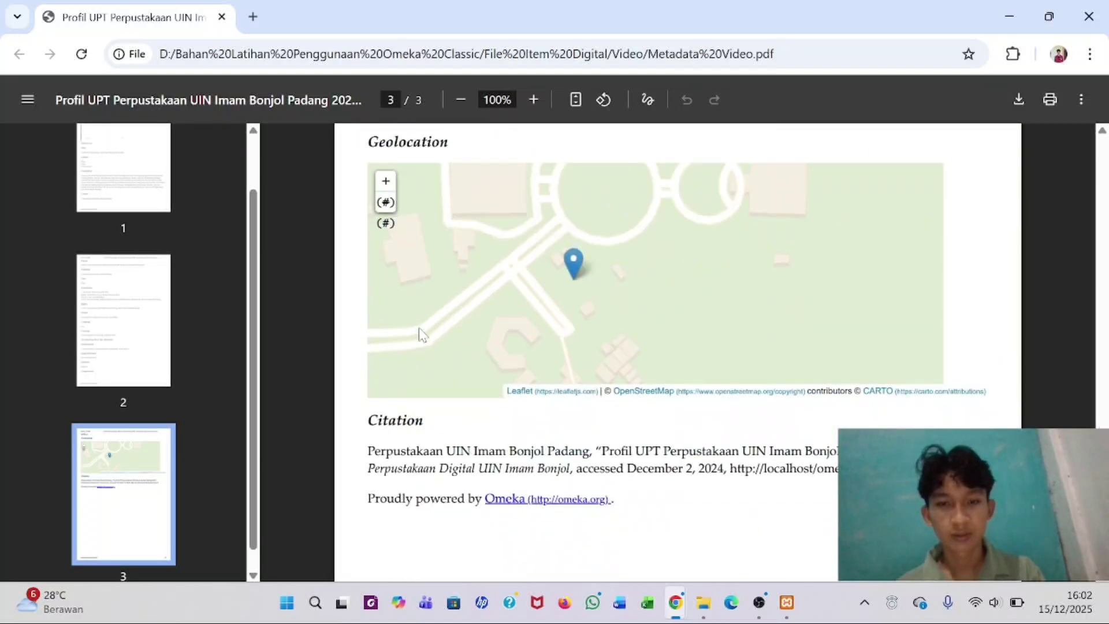
pyautogui.scroll(1, 421, 334)
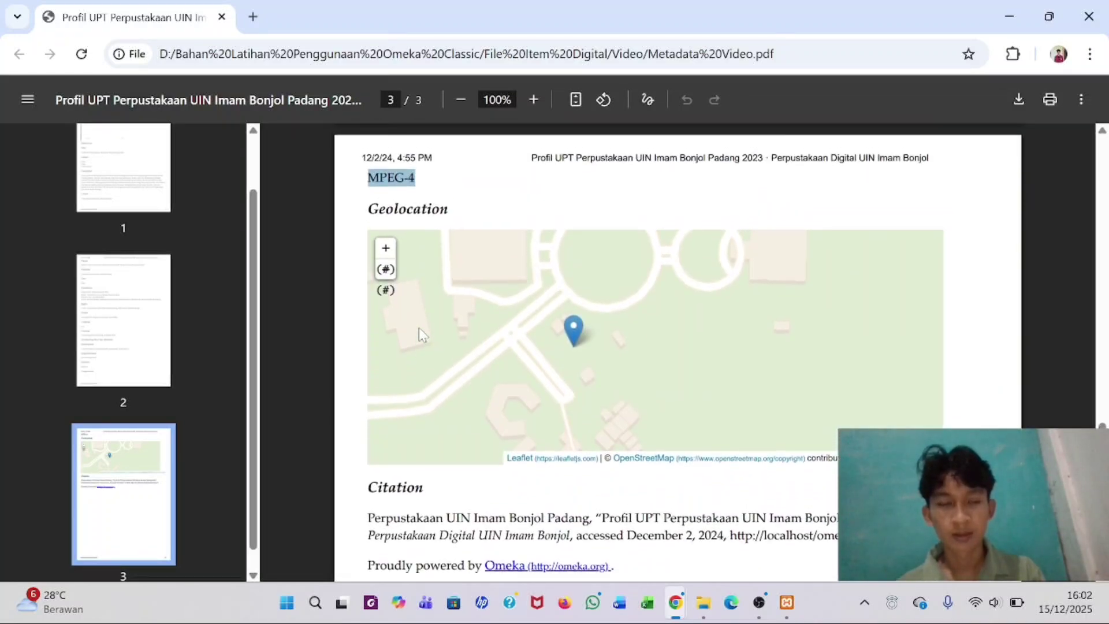
pyautogui.scroll(1, 418, 328)
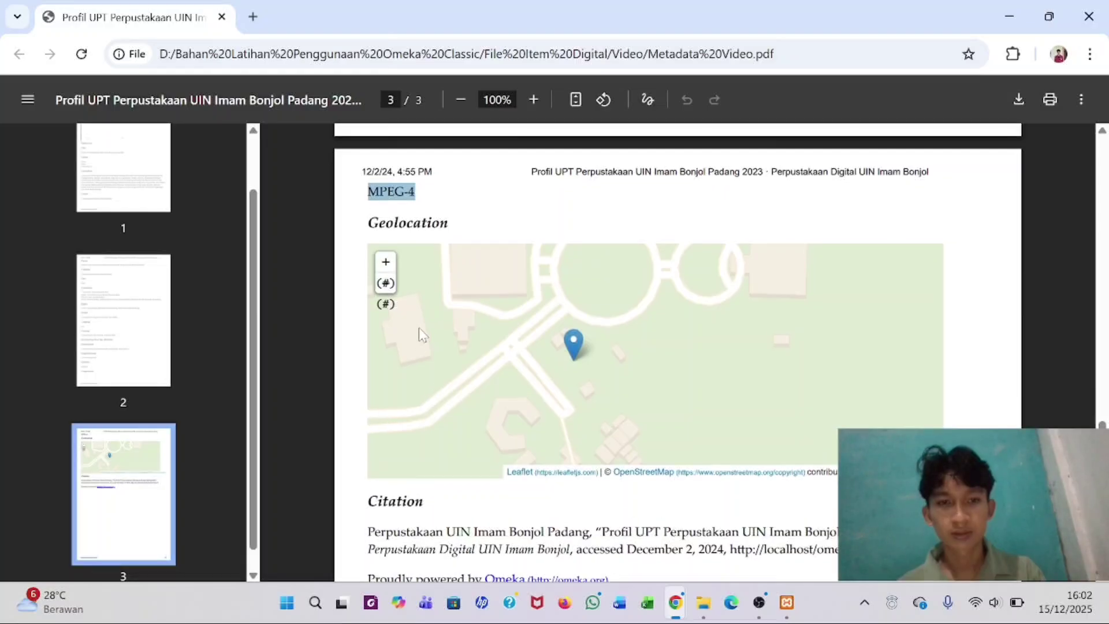
pyautogui.scroll(1, 419, 328)
pyautogui.scroll(-2, 418, 327)
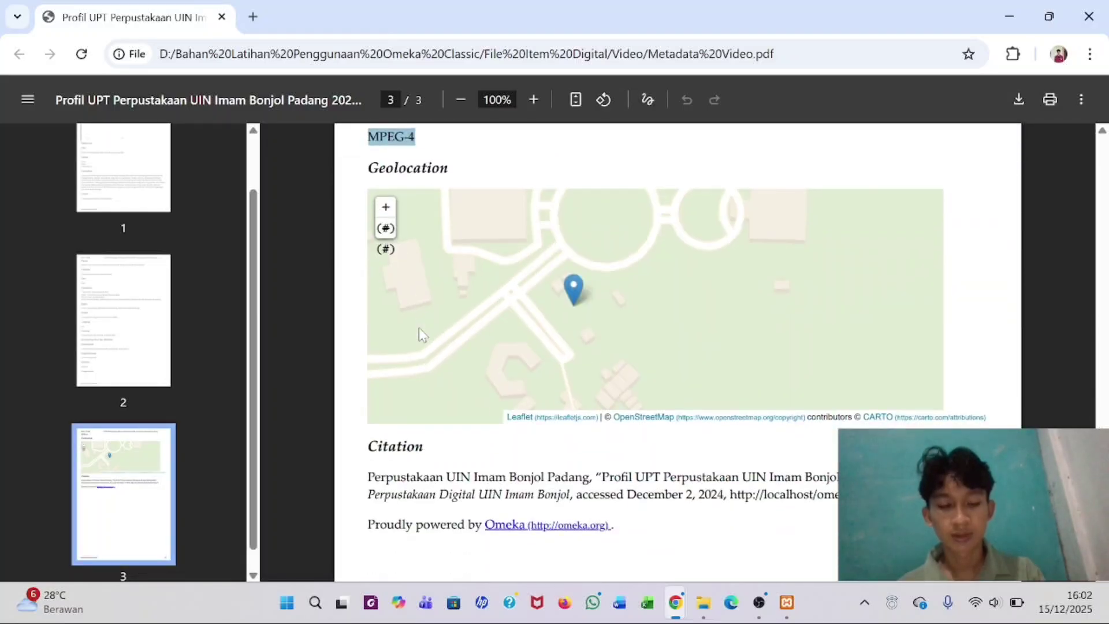
pyautogui.hotkey('alt', 'Tab')
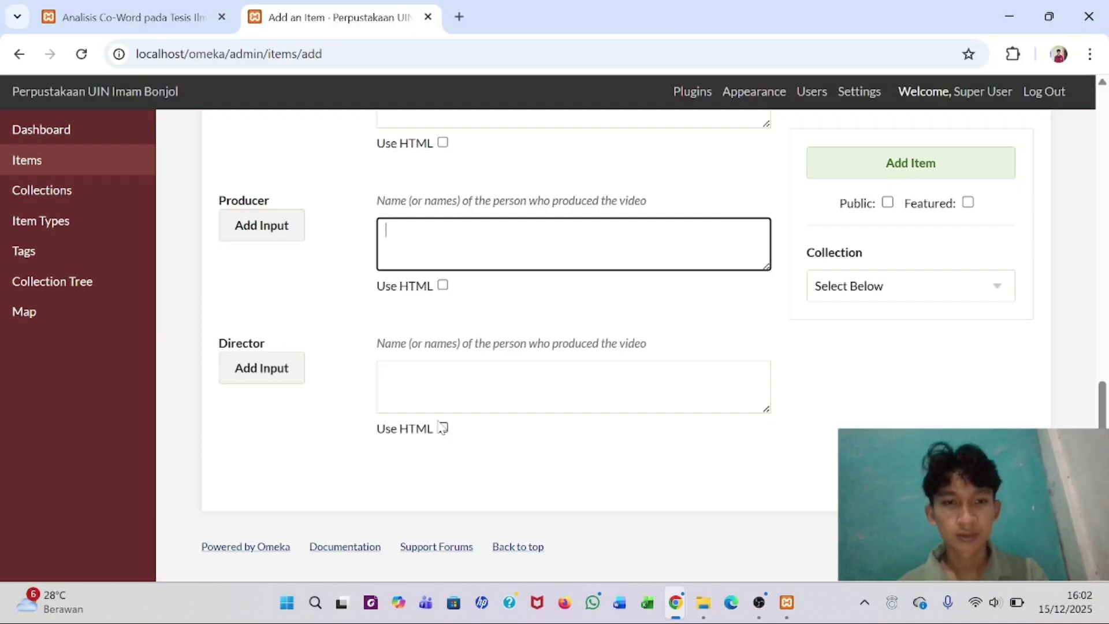
pyautogui.scroll(5, 442, 428)
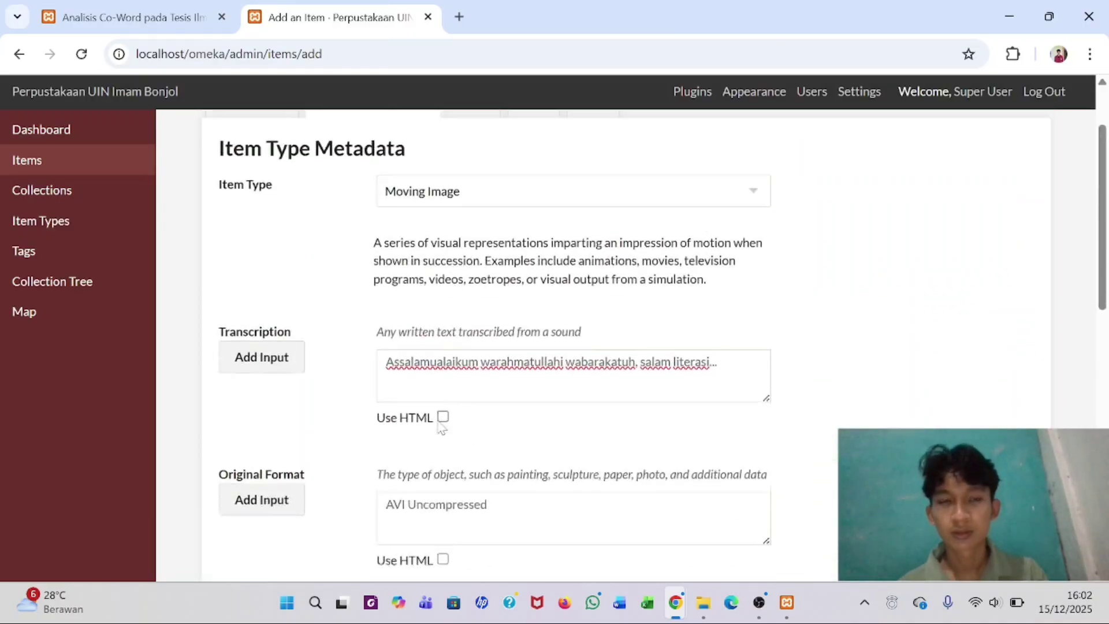
pyautogui.scroll(-5, 442, 428)
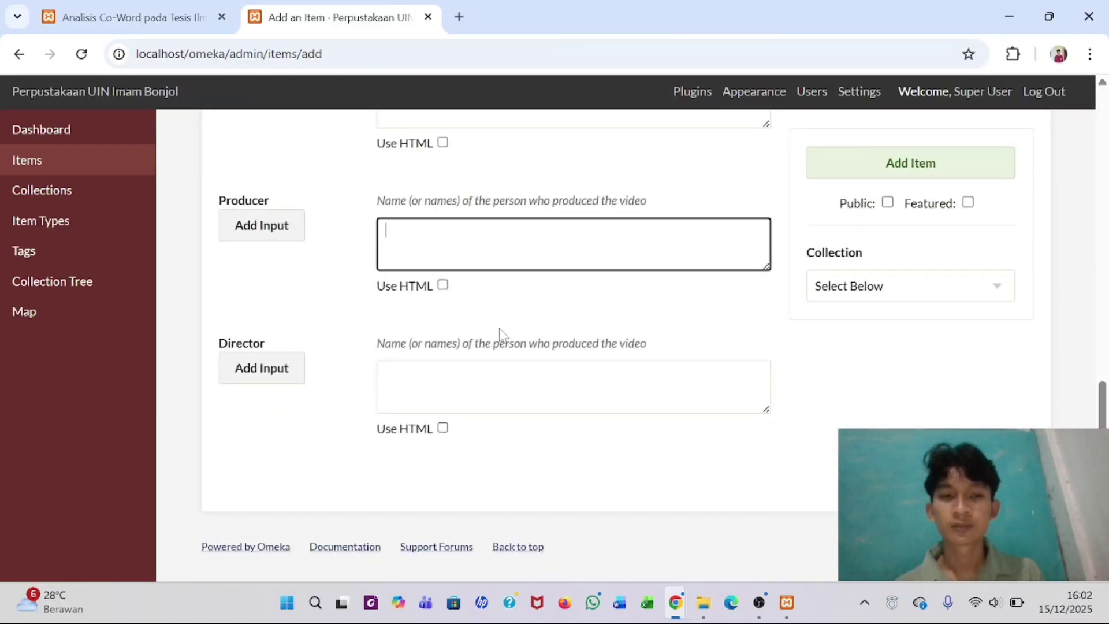
pyautogui.scroll(5, 501, 332)
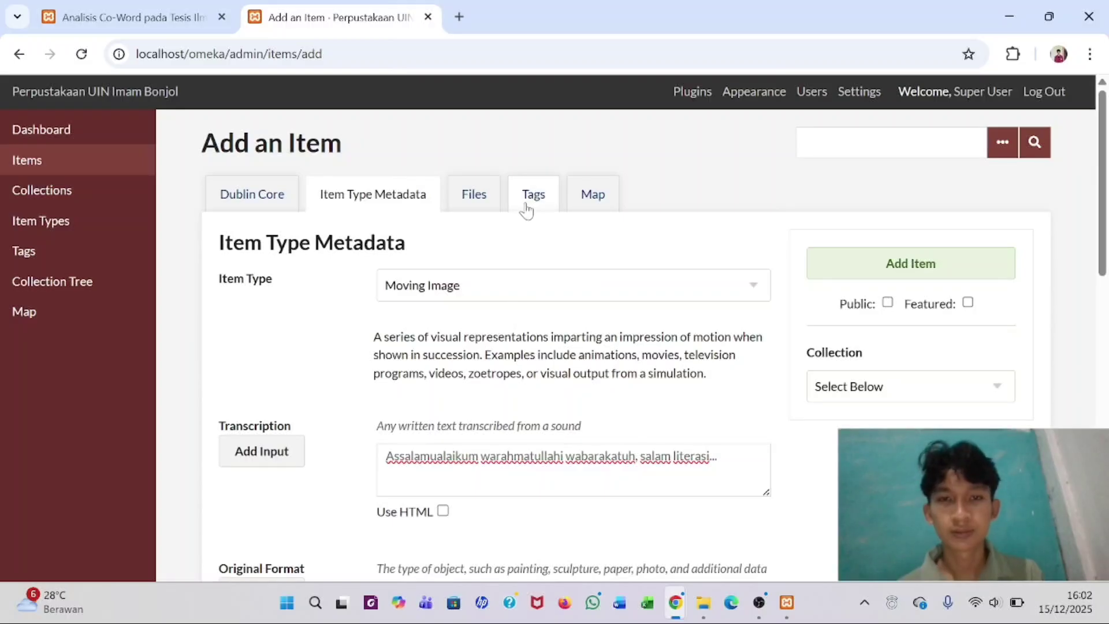
# - Locate 'padang' on the item's map using the address search
pyautogui.click(588, 192)
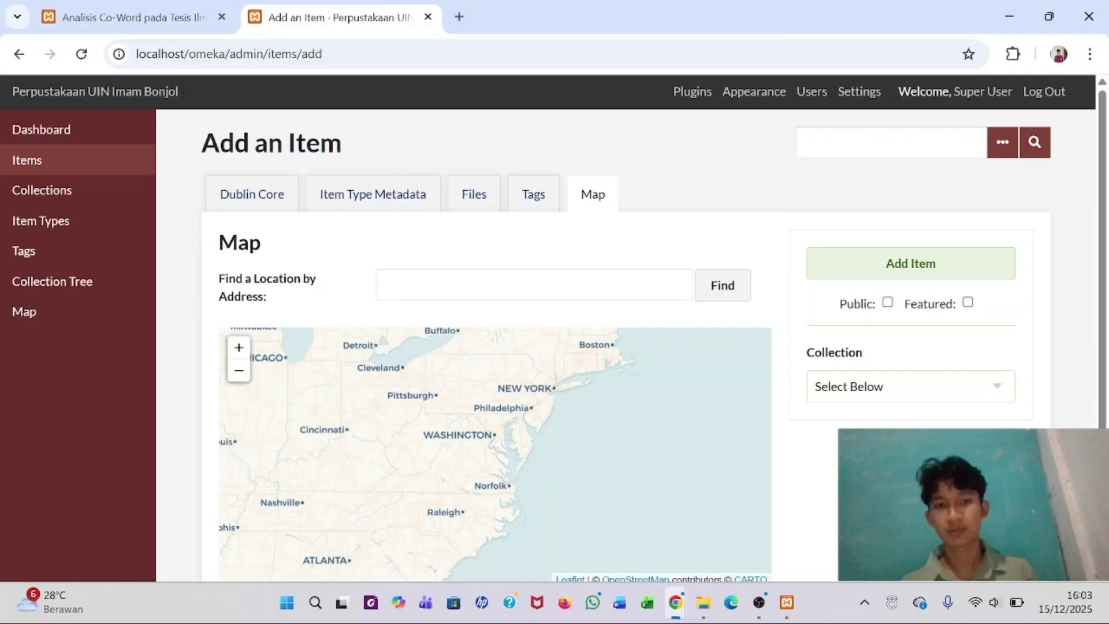
pyautogui.click(534, 284)
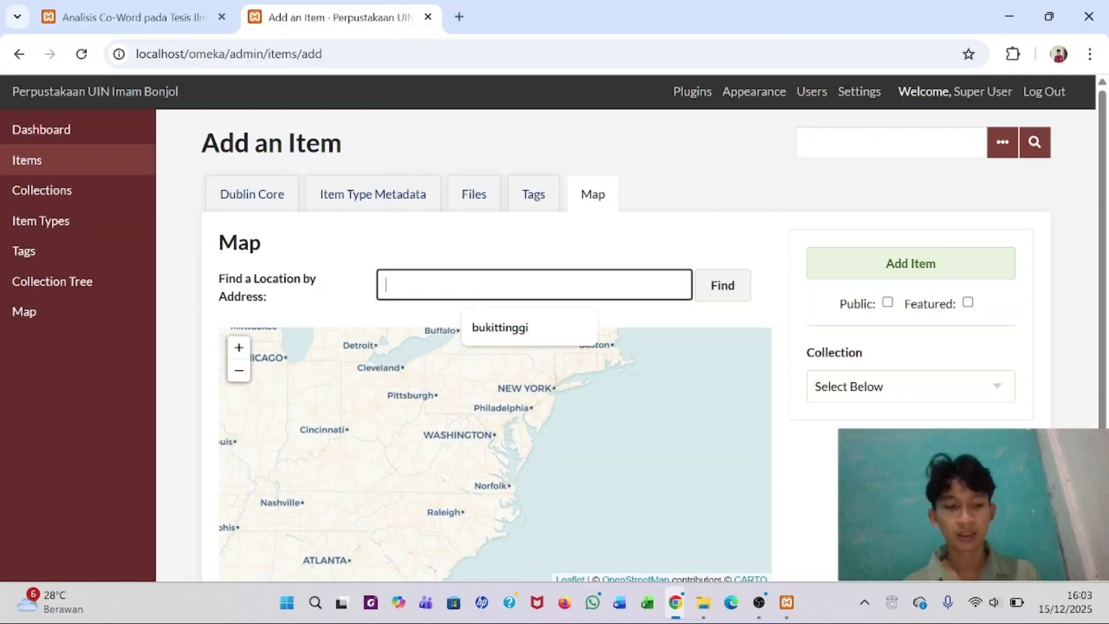
pyautogui.write('padang')
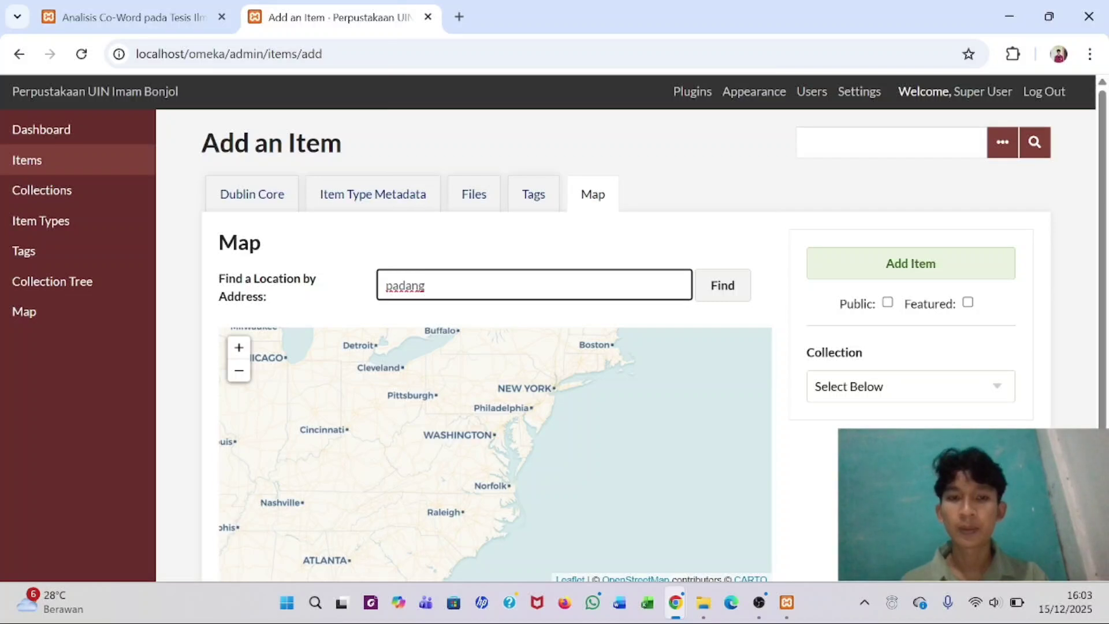
pyautogui.press('Return')
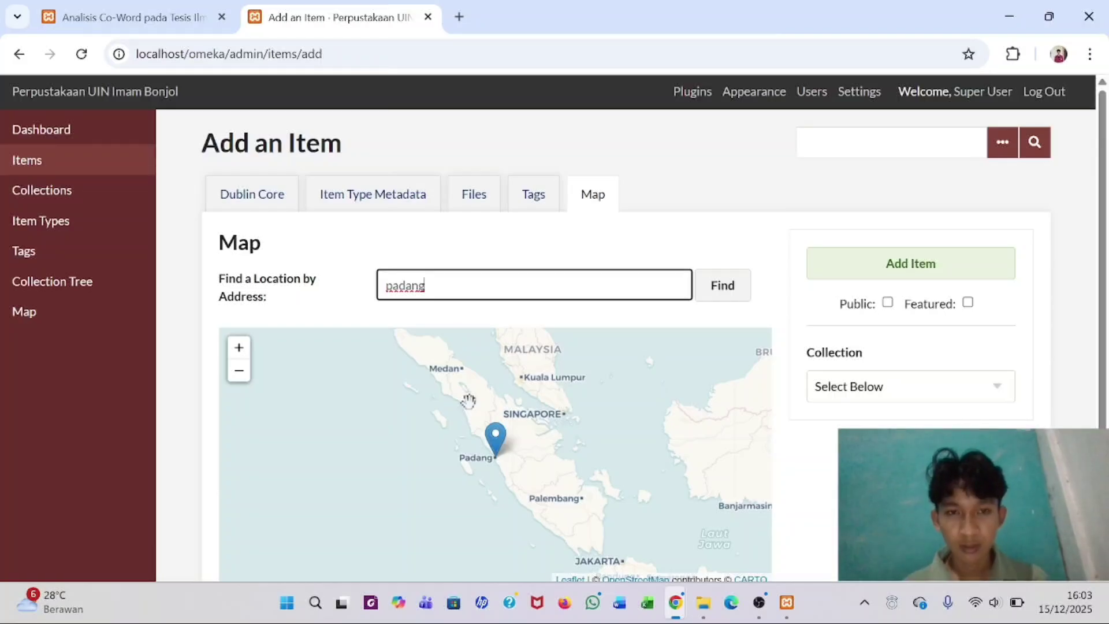
# - Search the map for 'kampus 3 uin imam bonjol', which returns not found
pyautogui.scroll(1, 468, 401)
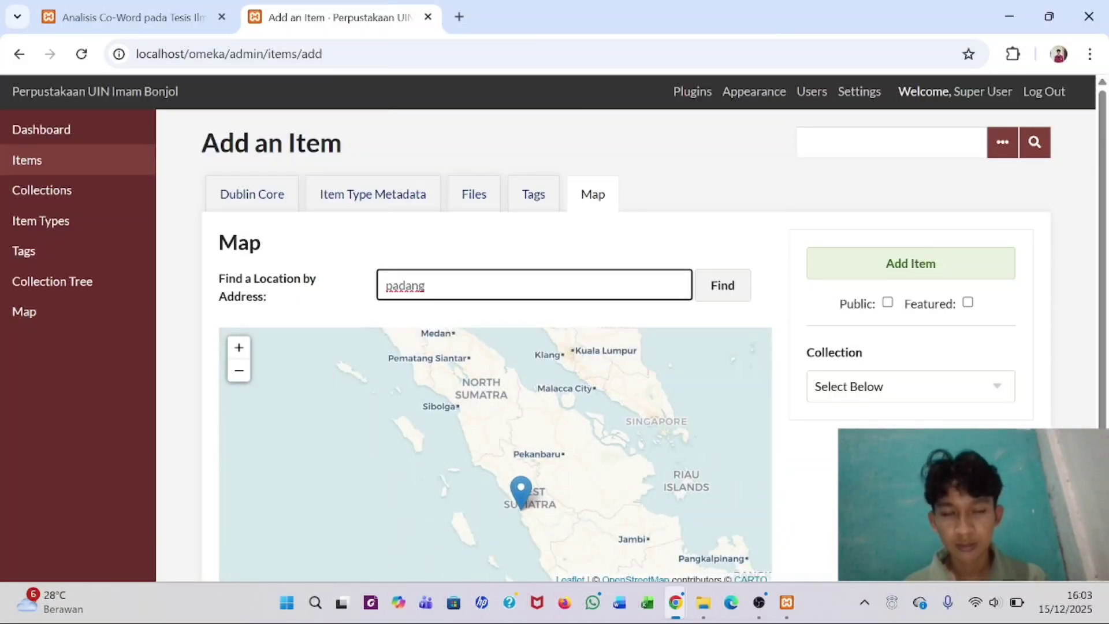
pyautogui.press('BackSpace')
pyautogui.press('BackSpace')
pyautogui.press('BackSpace')
pyautogui.press('BackSpace')
pyautogui.press('BackSpace')
pyautogui.press('BackSpace')
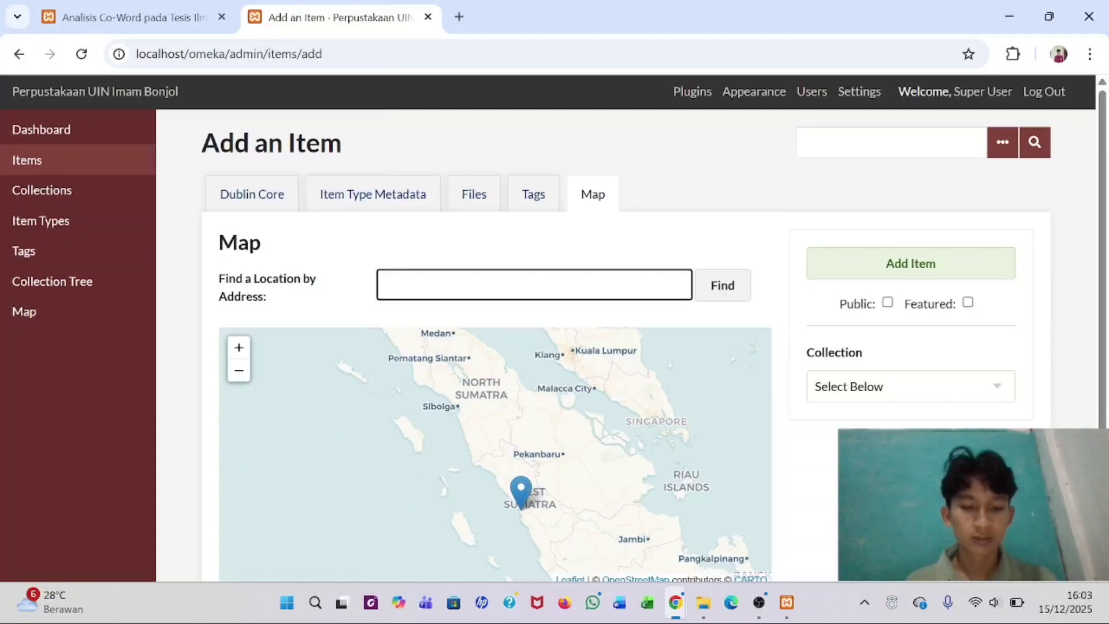
pyautogui.write('kampus')
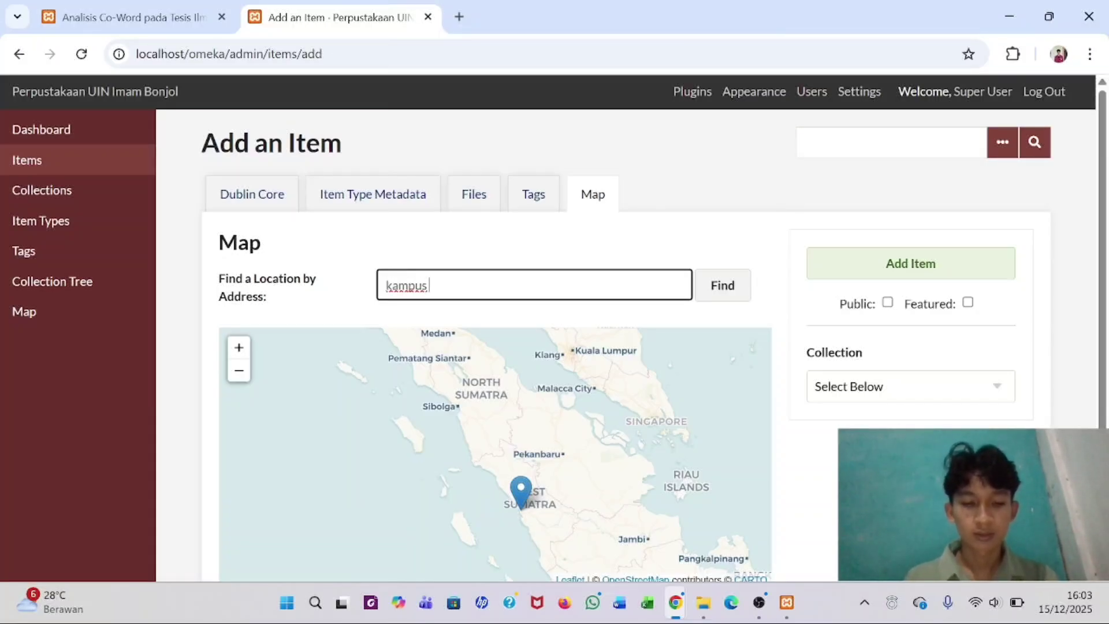
pyautogui.write(' 3 u')
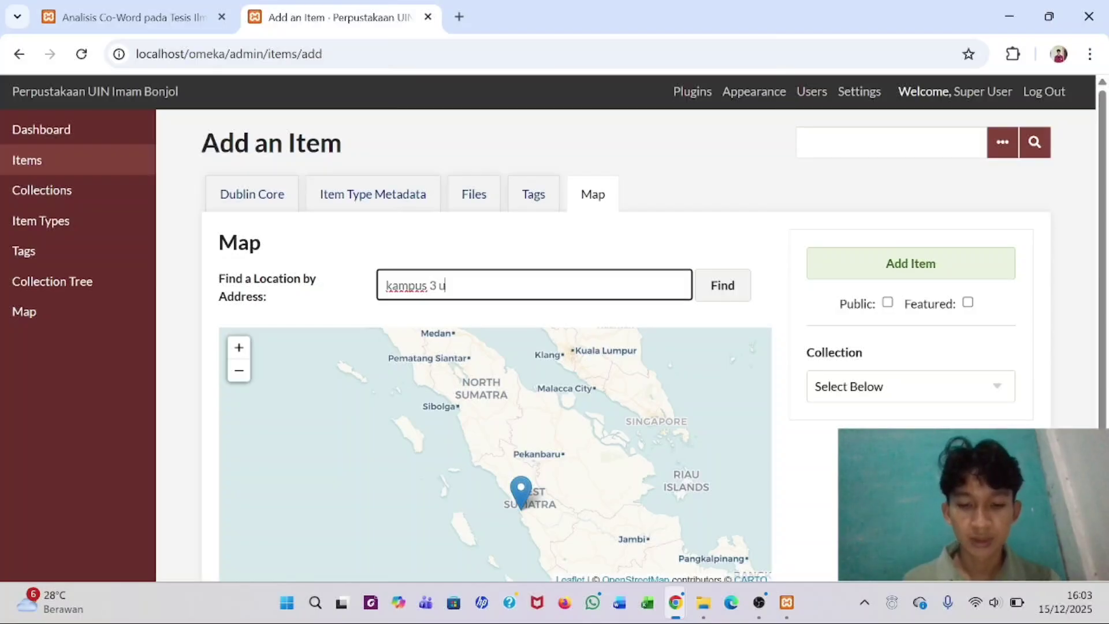
pyautogui.write('in')
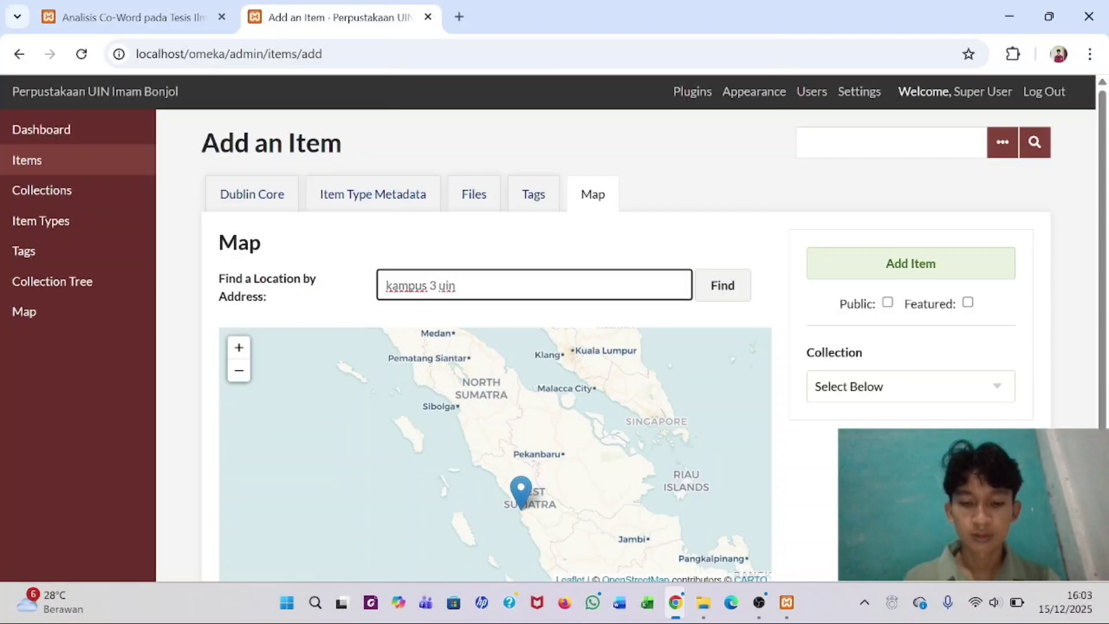
pyautogui.write(' imam bonjol')
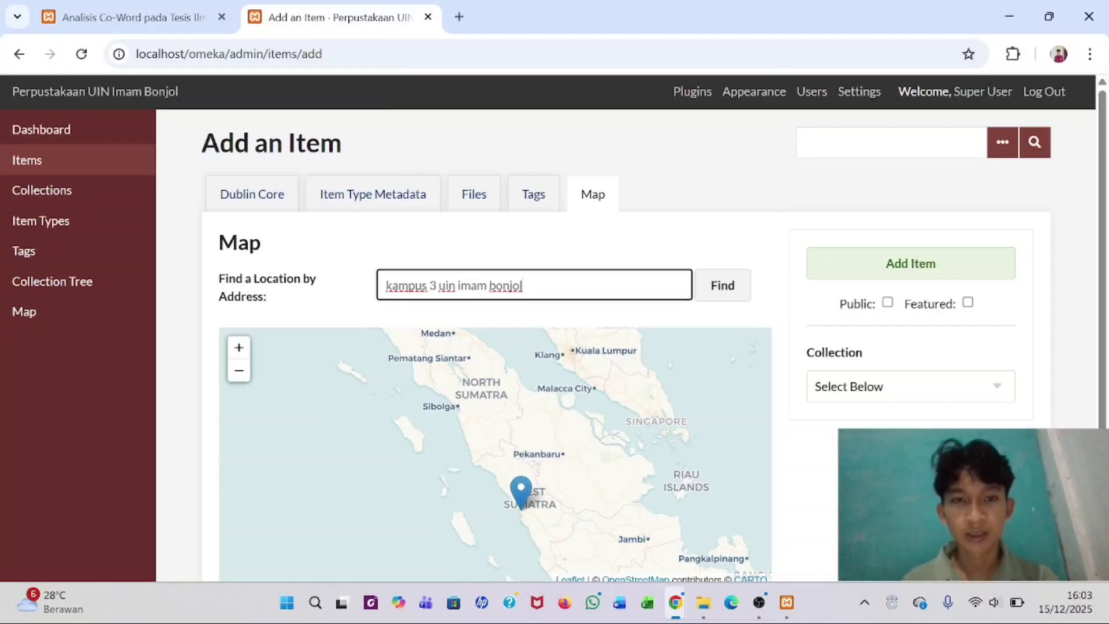
pyautogui.press('Return')
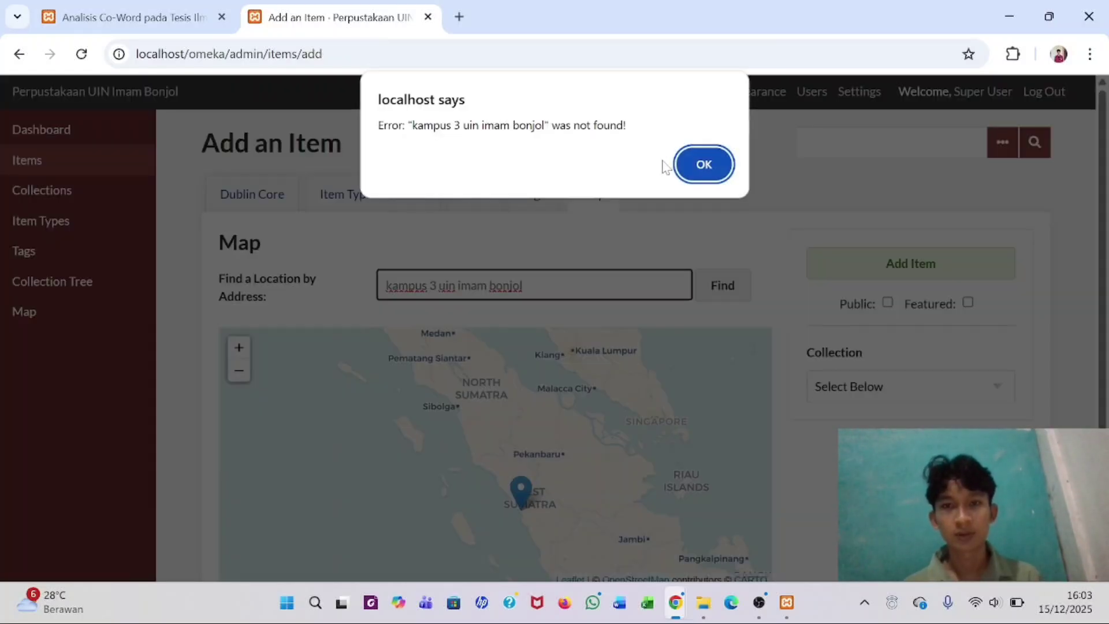
# - Retry as 'kampus uin imam bonjol', then shorten the query to 'uin imam bonjol'
pyautogui.click(703, 168)
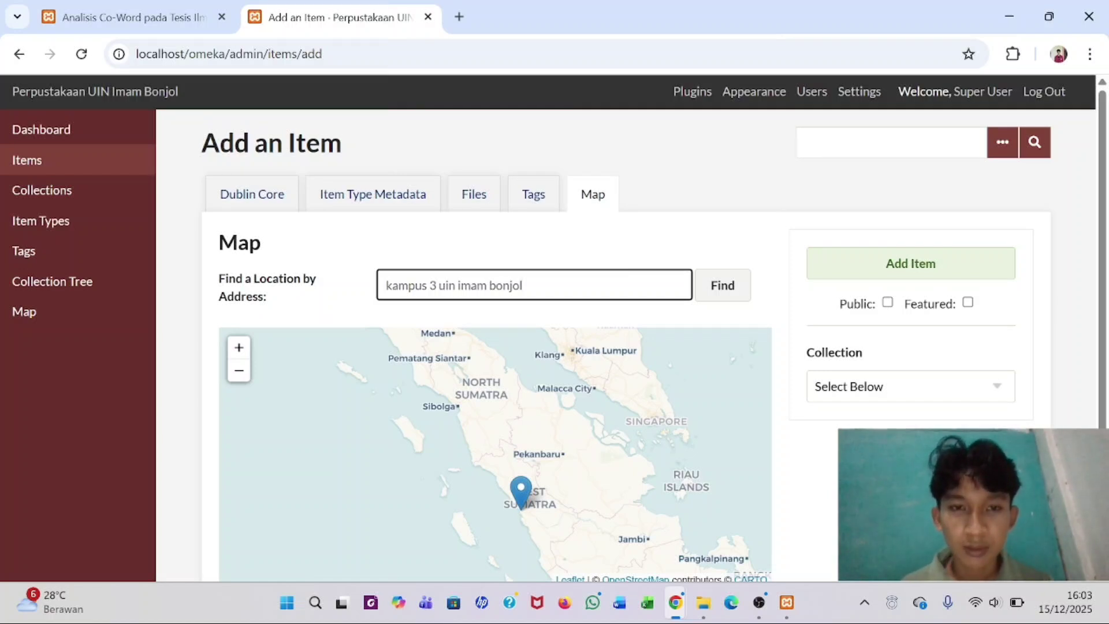
pyautogui.click(436, 285)
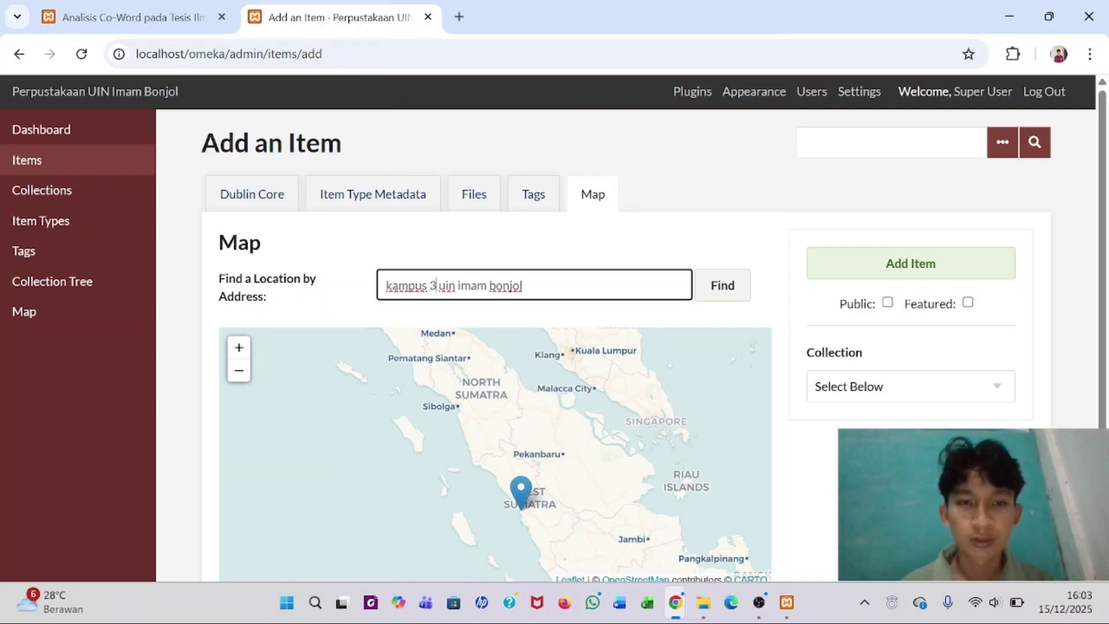
pyautogui.press('BackSpace')
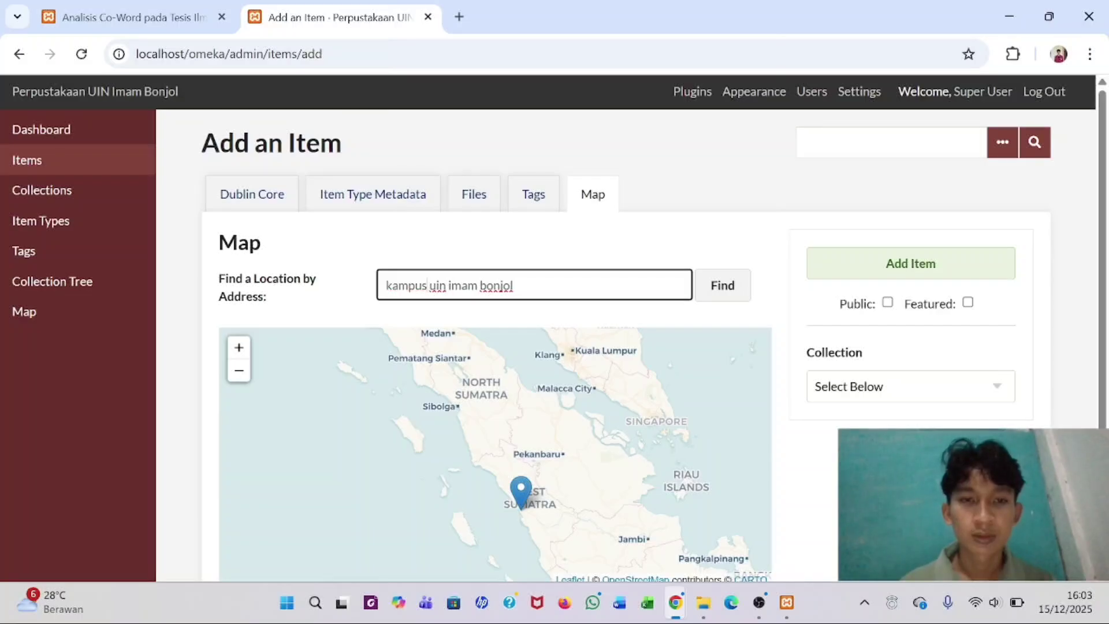
pyautogui.press('Return')
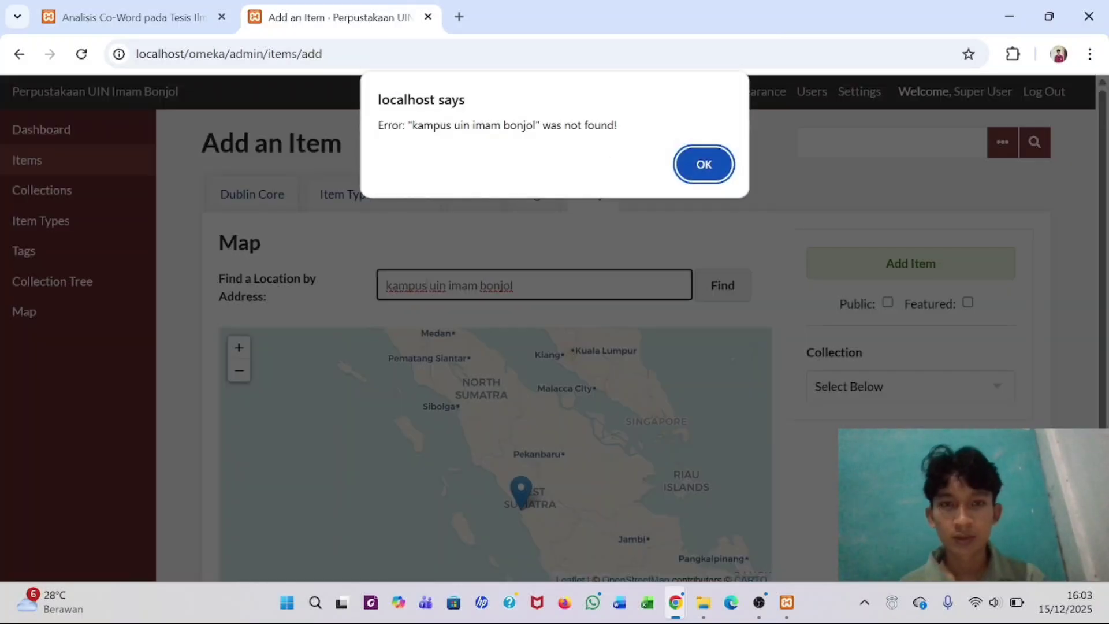
pyautogui.click(702, 169)
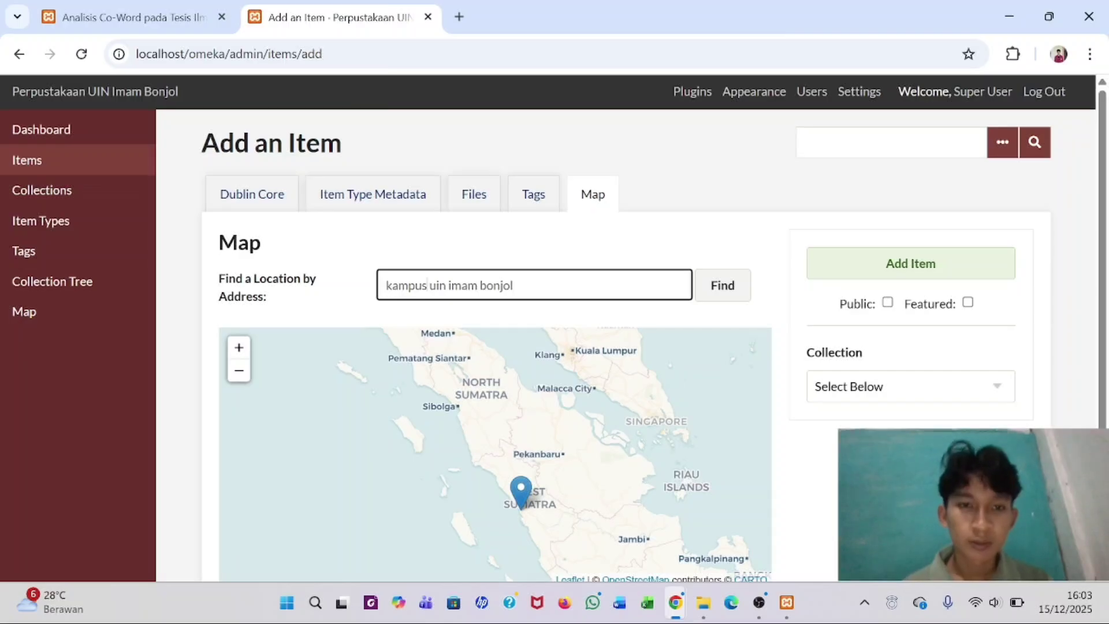
pyautogui.press('BackSpace')
pyautogui.press('BackSpace')
pyautogui.press('BackSpace')
pyautogui.press('BackSpace')
pyautogui.press('BackSpace')
pyautogui.press('BackSpace')
pyautogui.press('BackSpace')
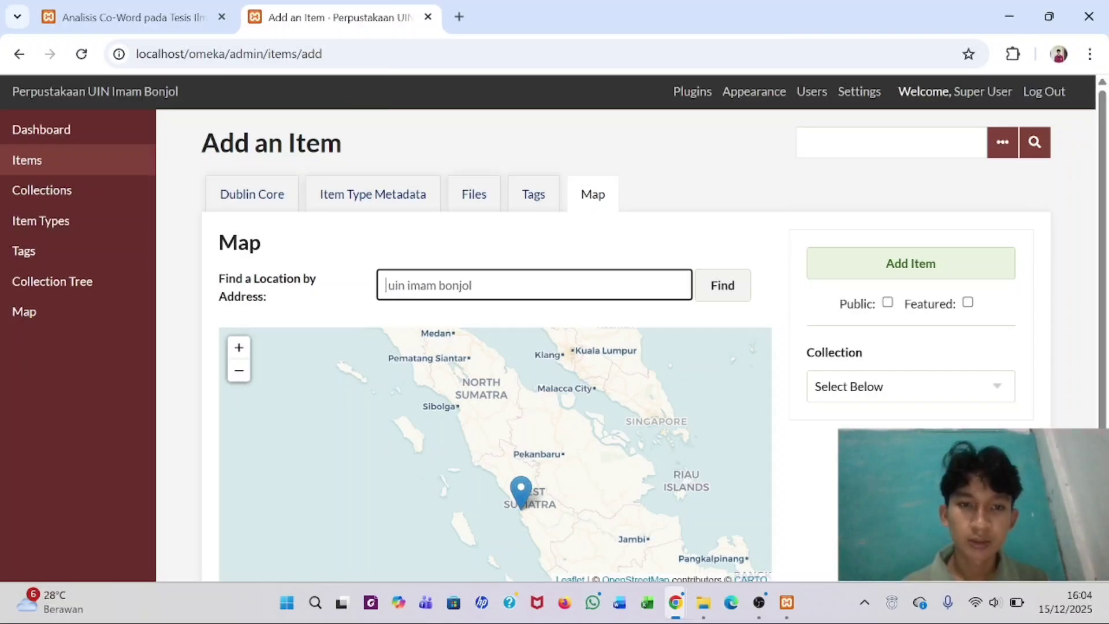
# - Search the map for 'uin imam bonjol' and confirm moving the item's location to the result
pyautogui.press('Return')
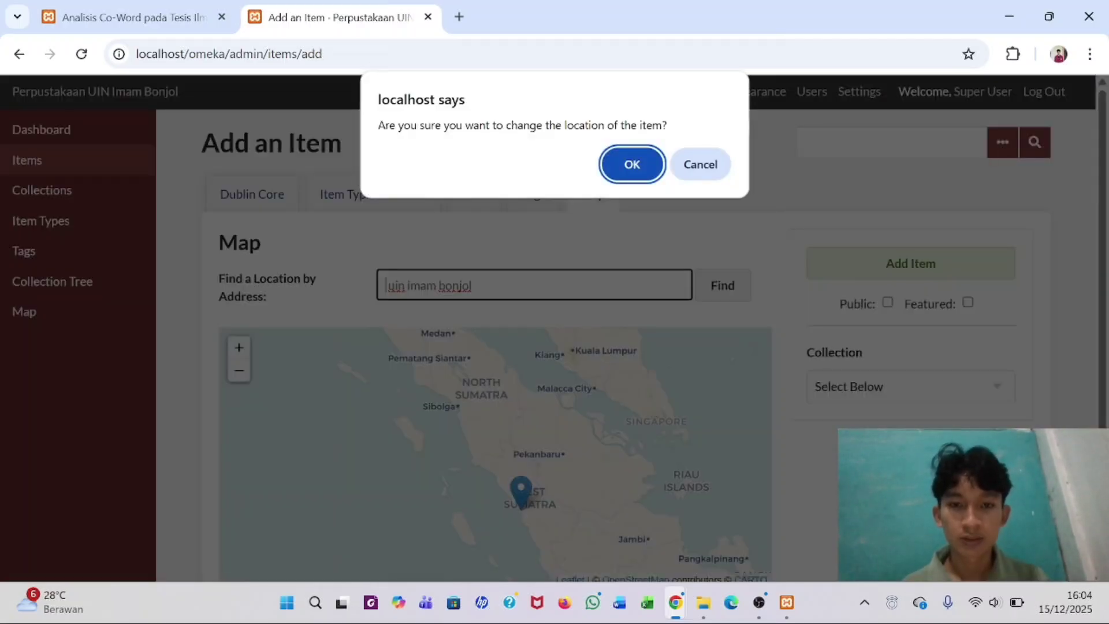
pyautogui.click(630, 174)
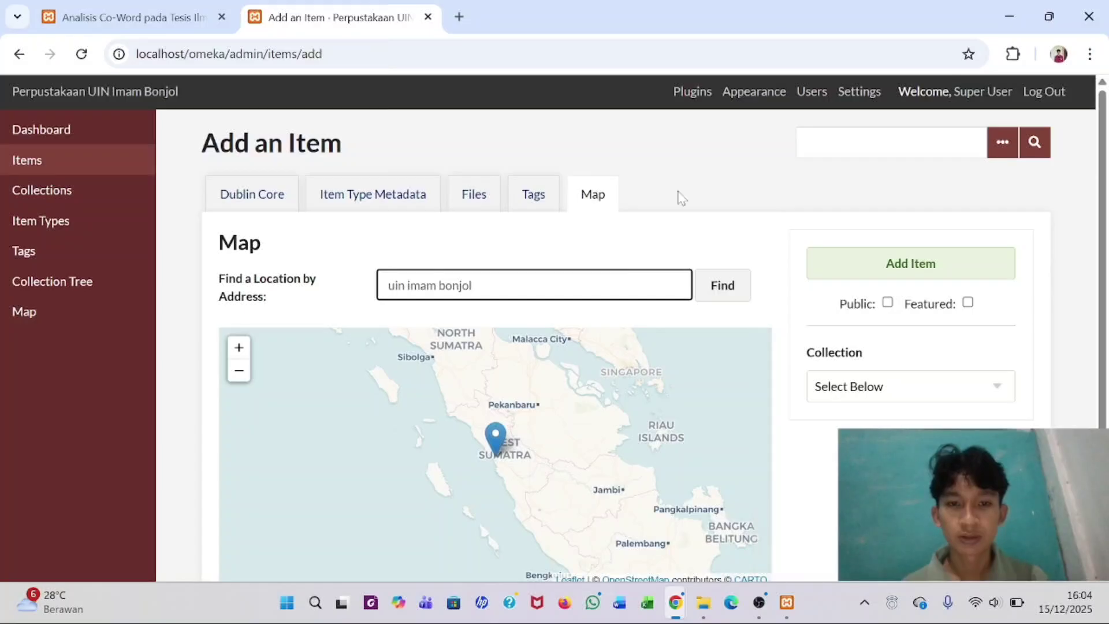
pyautogui.click(713, 300)
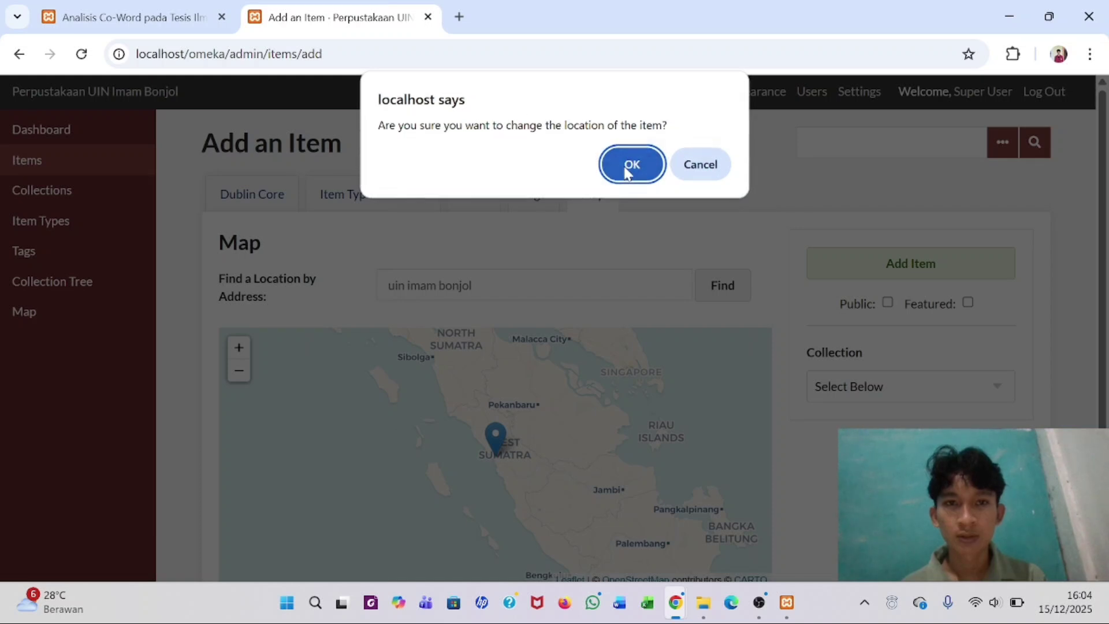
pyautogui.click(628, 171)
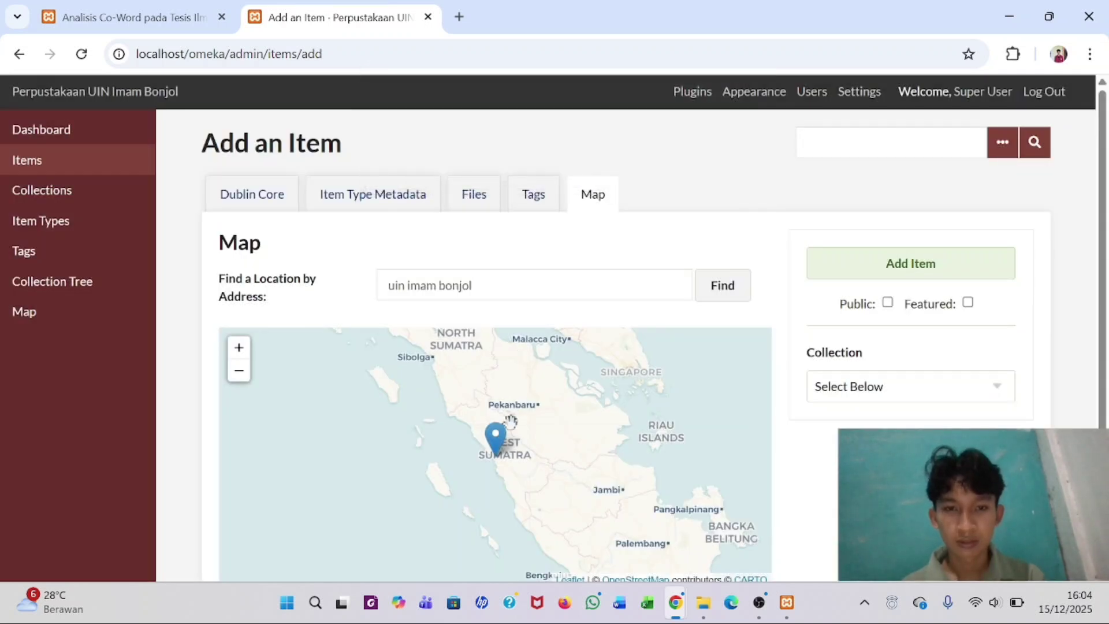
pyautogui.scroll(3, 503, 457)
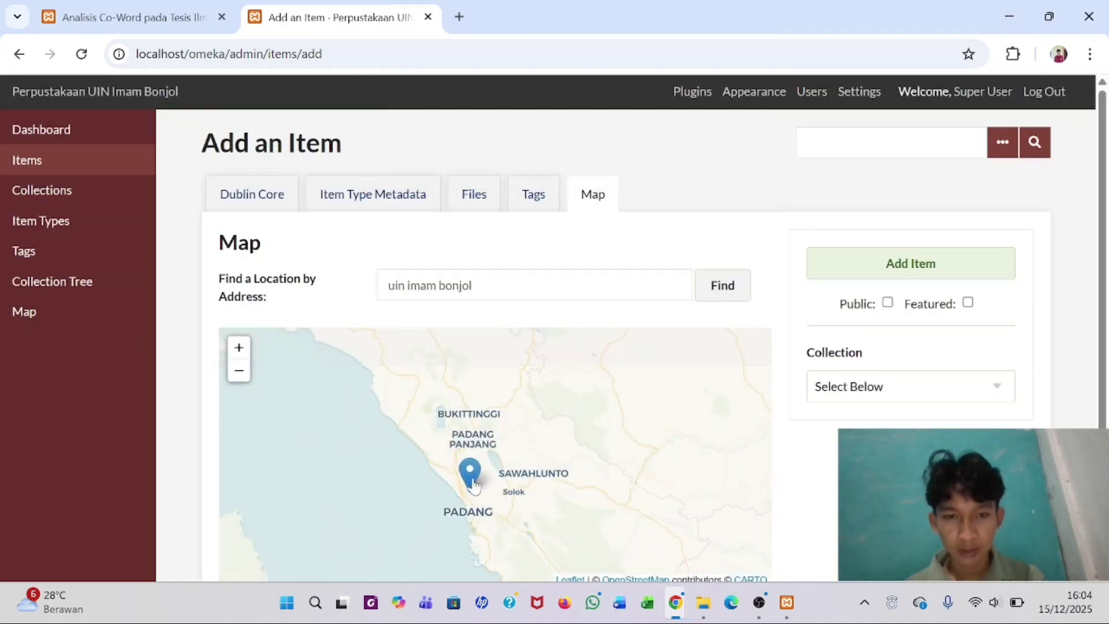
pyautogui.scroll(3, 488, 468)
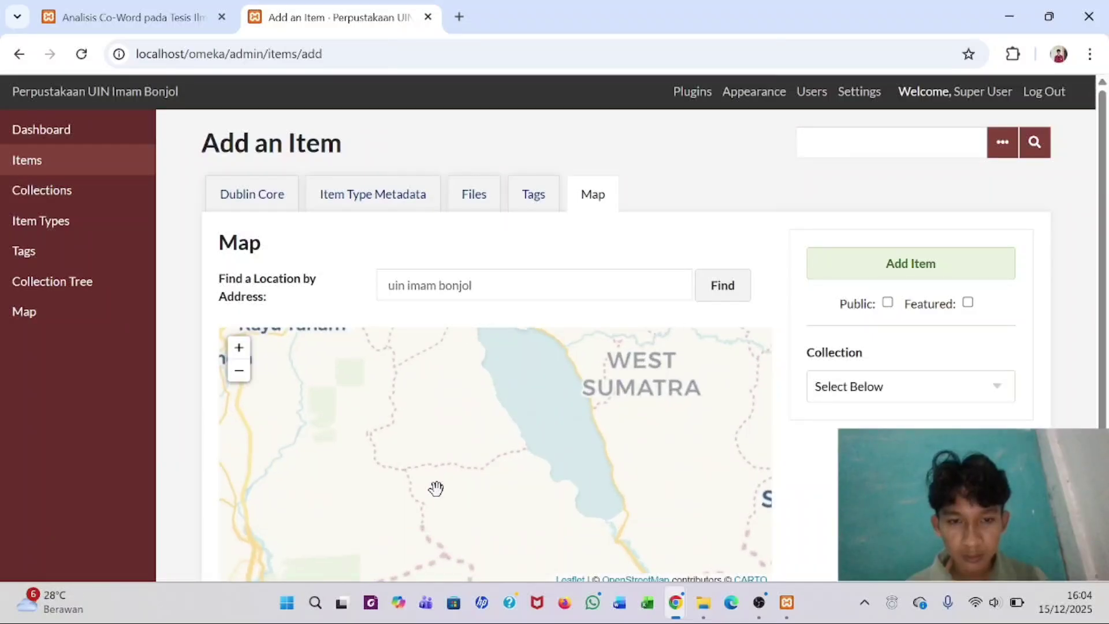
pyautogui.scroll(-3, 414, 476)
pyautogui.scroll(2, 530, 359)
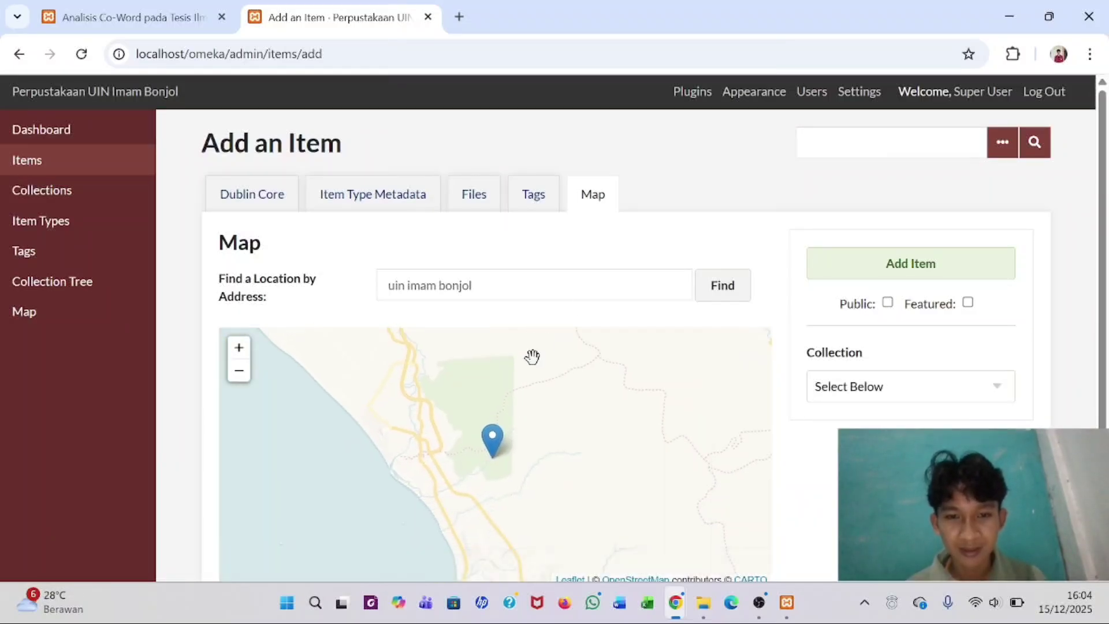
pyautogui.click(498, 409)
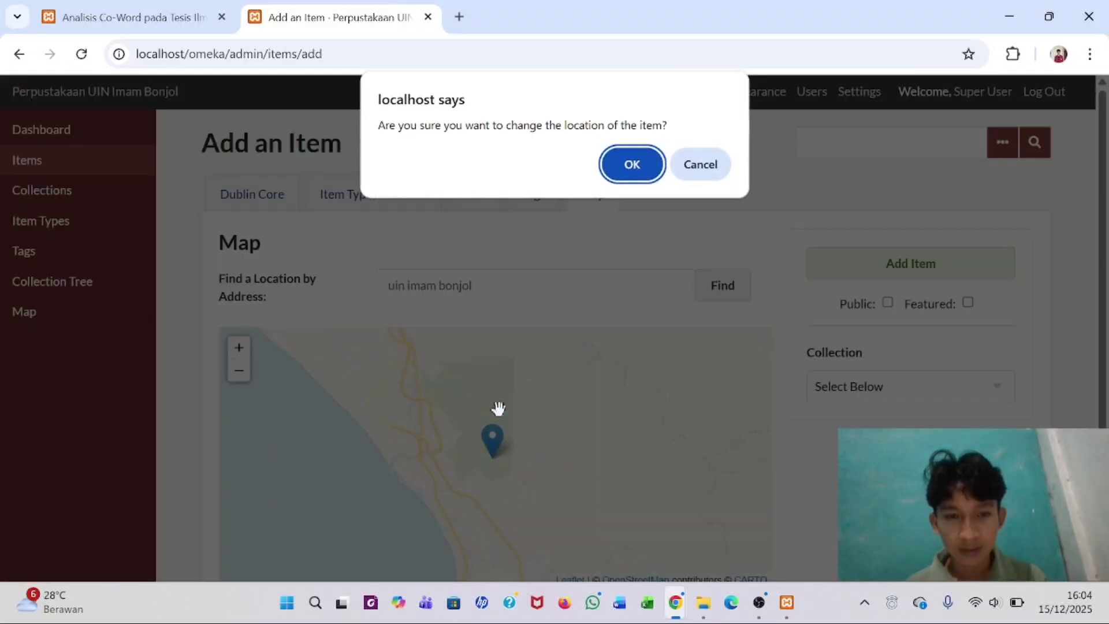
pyautogui.click(700, 166)
# - Pan the map past the toll road and Lubuak Aluang until the blue pin is centred near Jalan Bypass
pyautogui.scroll(2, 515, 417)
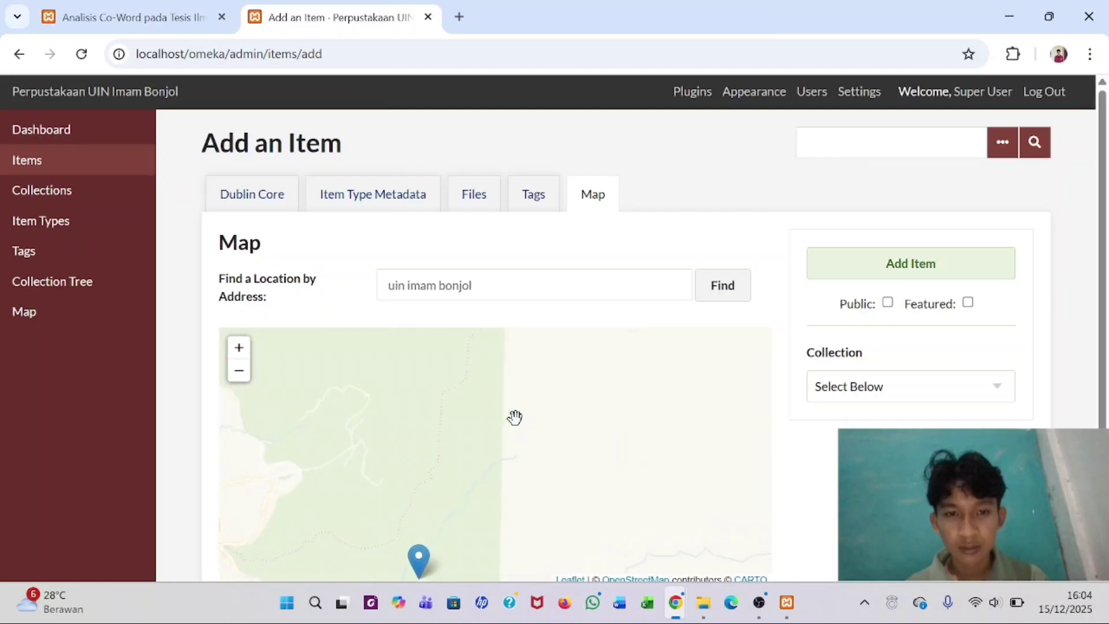
pyautogui.scroll(-1, 515, 417)
pyautogui.scroll(1, 515, 416)
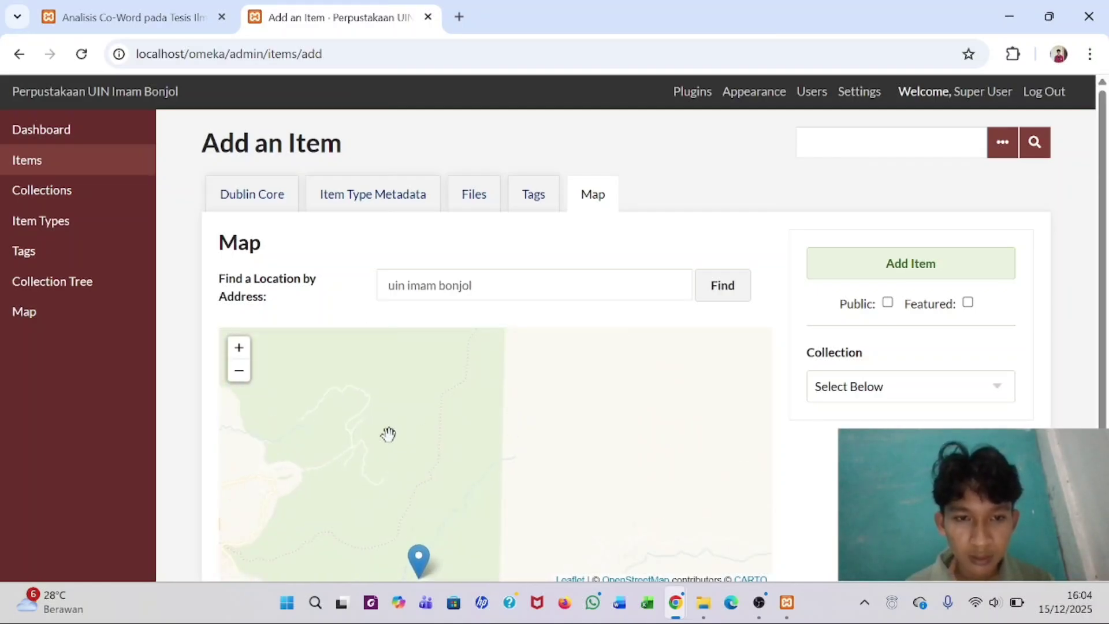
pyautogui.scroll(-1, 396, 466)
pyautogui.moveTo(396, 465)
pyautogui.mouseDown()
pyautogui.moveTo(514, 304)
pyautogui.moveTo(508, 312)
pyautogui.moveTo(575, 347)
pyautogui.moveTo(598, 291)
pyautogui.moveTo(725, 512)
pyautogui.mouseUp()
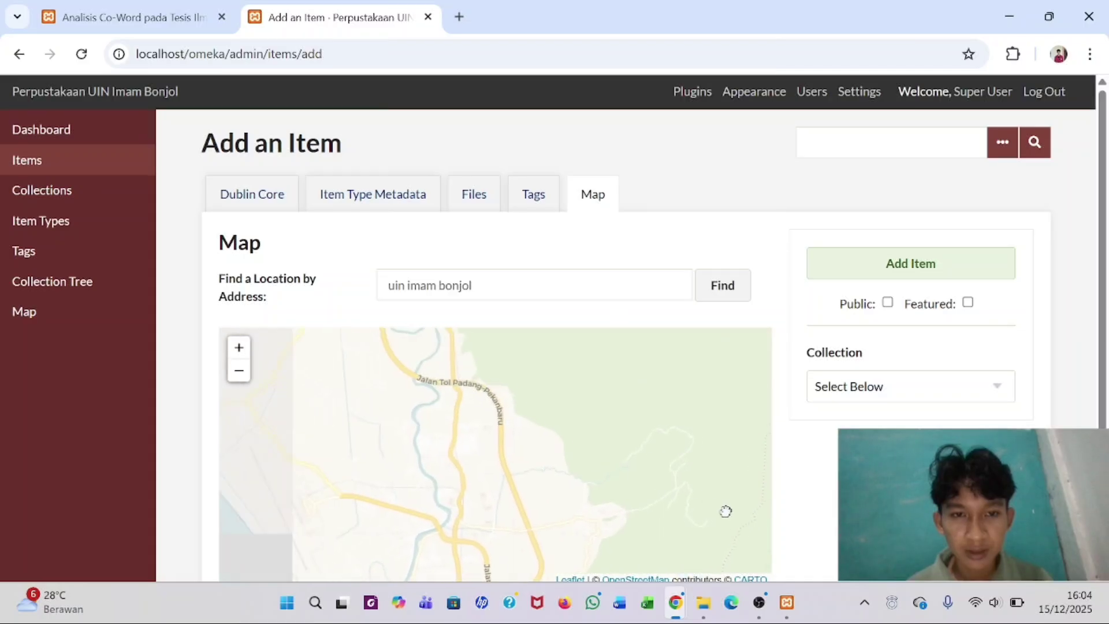
pyautogui.moveTo(611, 505); pyautogui.dragTo(558, 621)
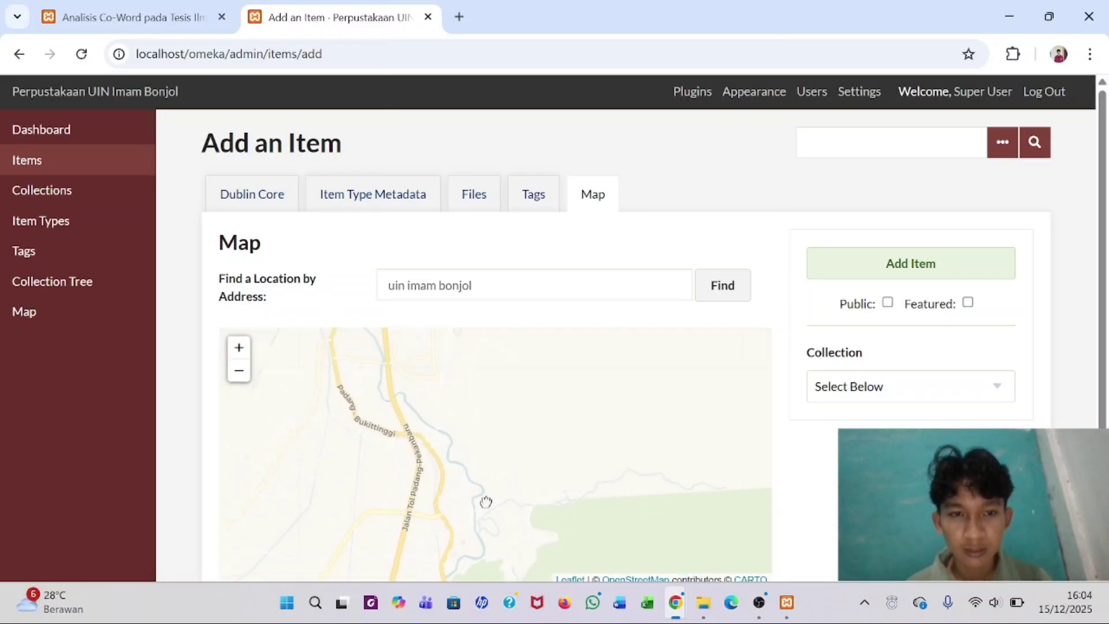
pyautogui.moveTo(485, 503); pyautogui.dragTo(501, 620)
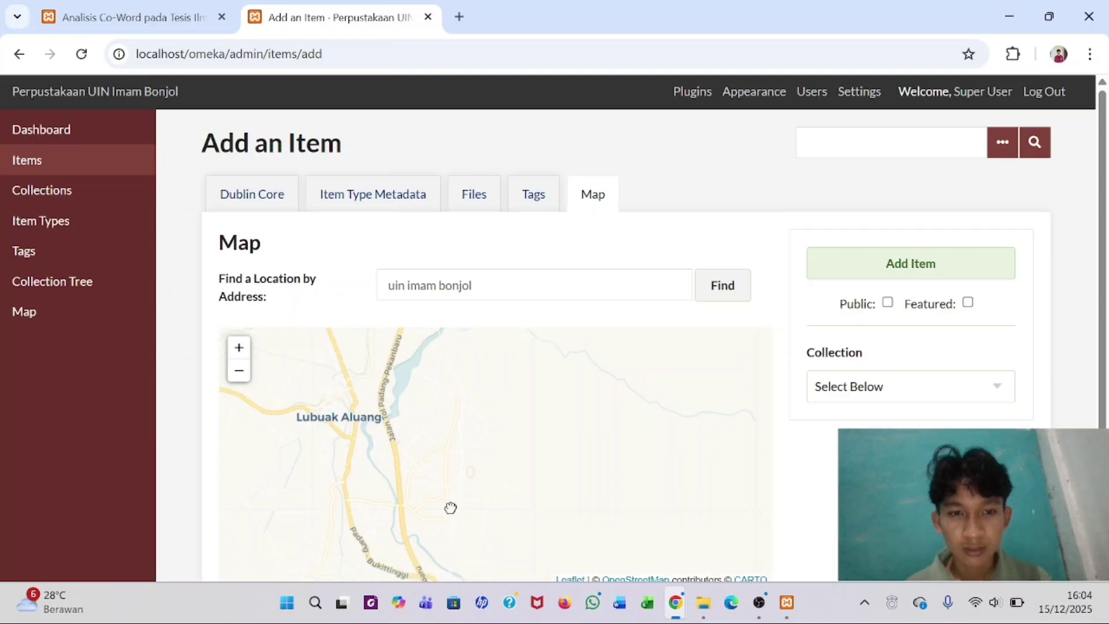
pyautogui.moveTo(448, 508); pyautogui.dragTo(406, 372)
pyautogui.moveTo(479, 426); pyautogui.dragTo(468, 248)
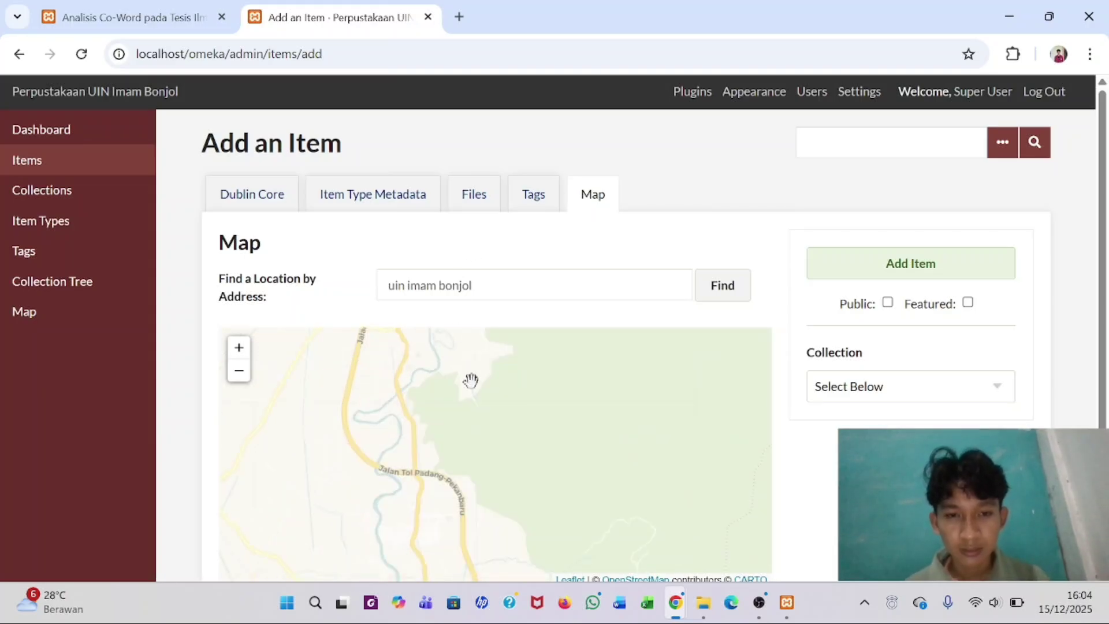
pyautogui.moveTo(471, 379); pyautogui.dragTo(488, 262)
pyautogui.moveTo(475, 396); pyautogui.dragTo(426, 318)
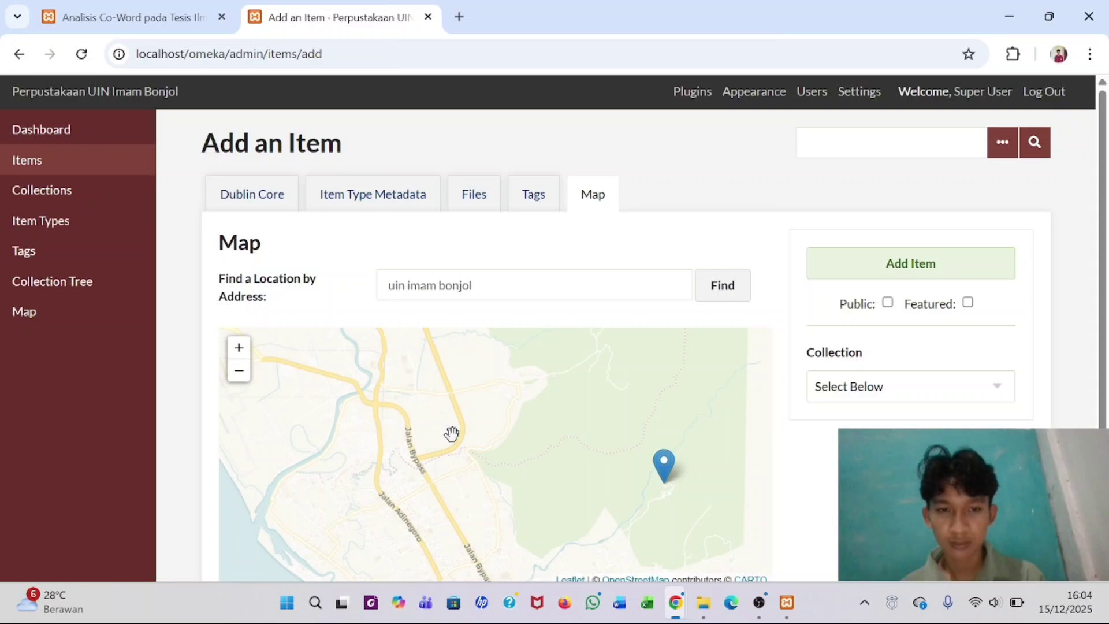
pyautogui.moveTo(451, 436); pyautogui.dragTo(426, 375)
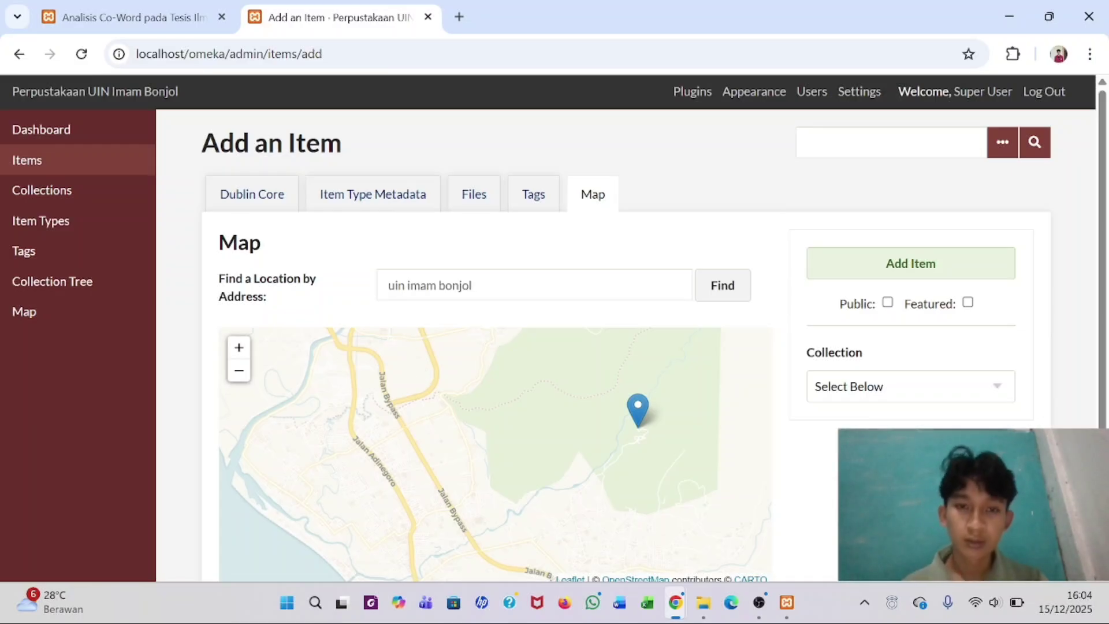
# - Search the address 'uin imam' again, accept the location change, and zoom in on the marker
pyautogui.click(472, 286)
pyautogui.press('BackSpace')
pyautogui.press('BackSpace')
pyautogui.press('BackSpace')
pyautogui.press('BackSpace')
pyautogui.press('BackSpace')
pyautogui.press('BackSpace')
pyautogui.press('BackSpace')
pyautogui.press('BackSpace')
pyautogui.press('BackSpace')
pyautogui.press('BackSpace')
pyautogui.press('BackSpace')
pyautogui.press('BackSpace')
pyautogui.press('BackSpace')
pyautogui.press('BackSpace')
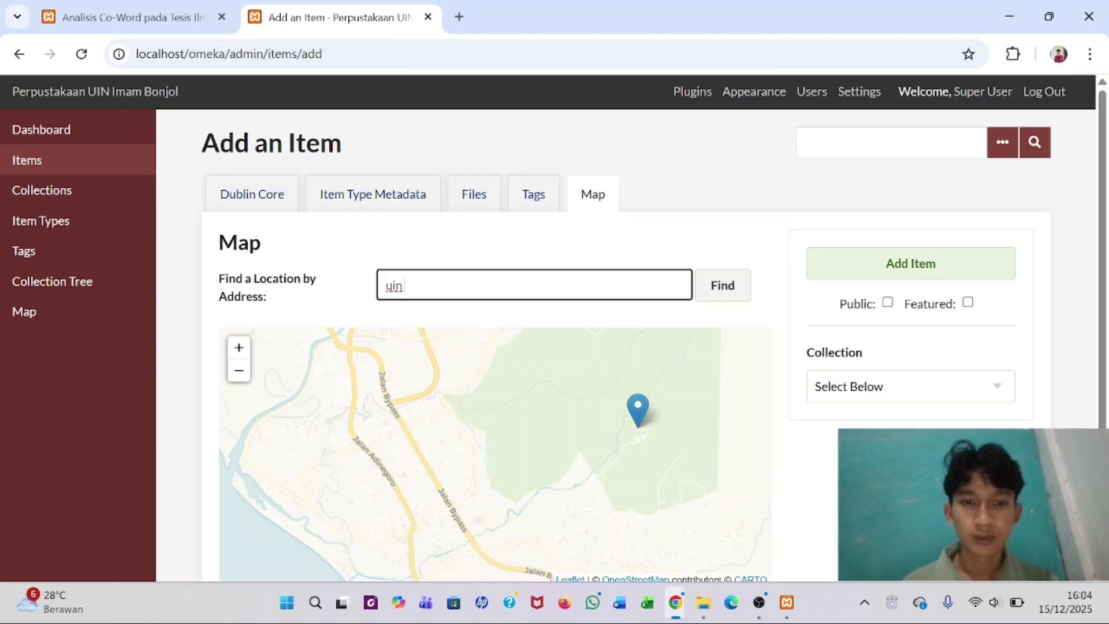
pyautogui.write('uin imam bonjol')
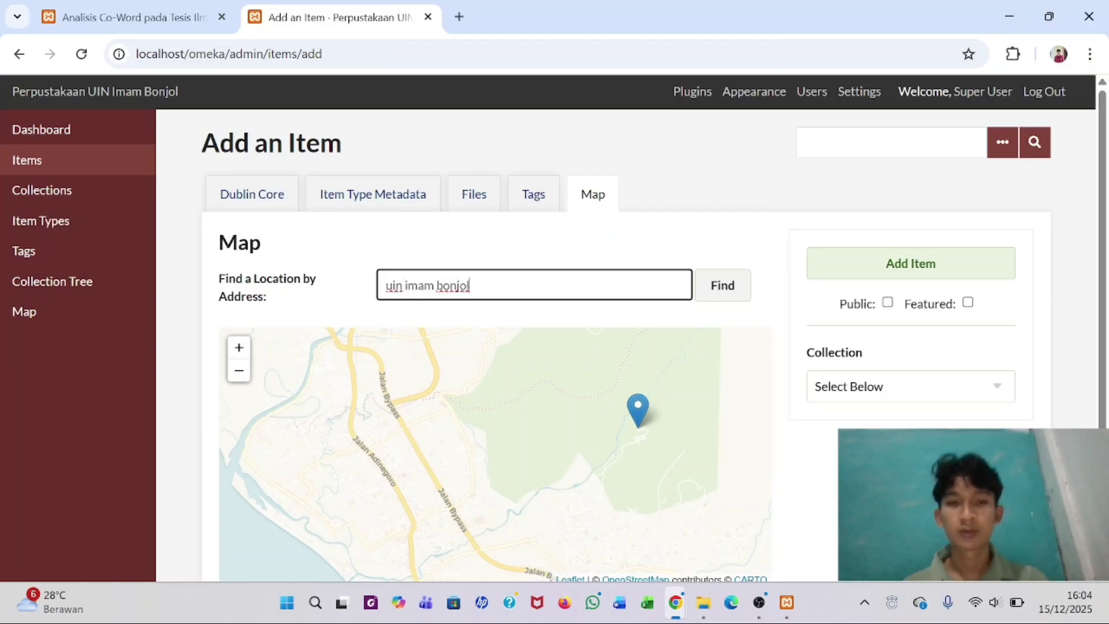
pyautogui.press('Return')
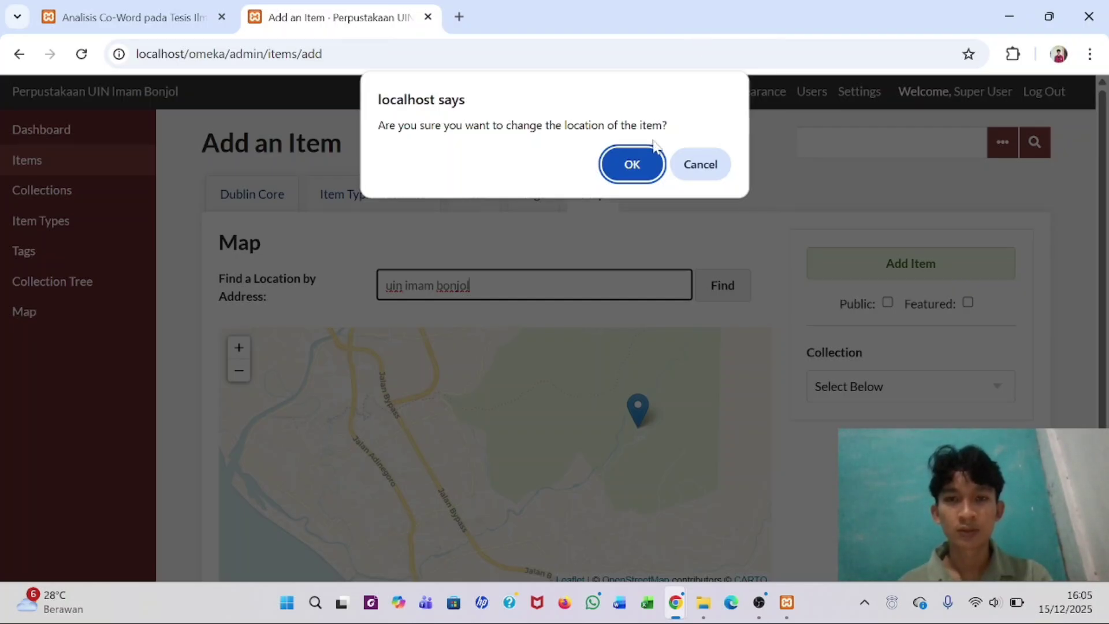
pyautogui.click(654, 172)
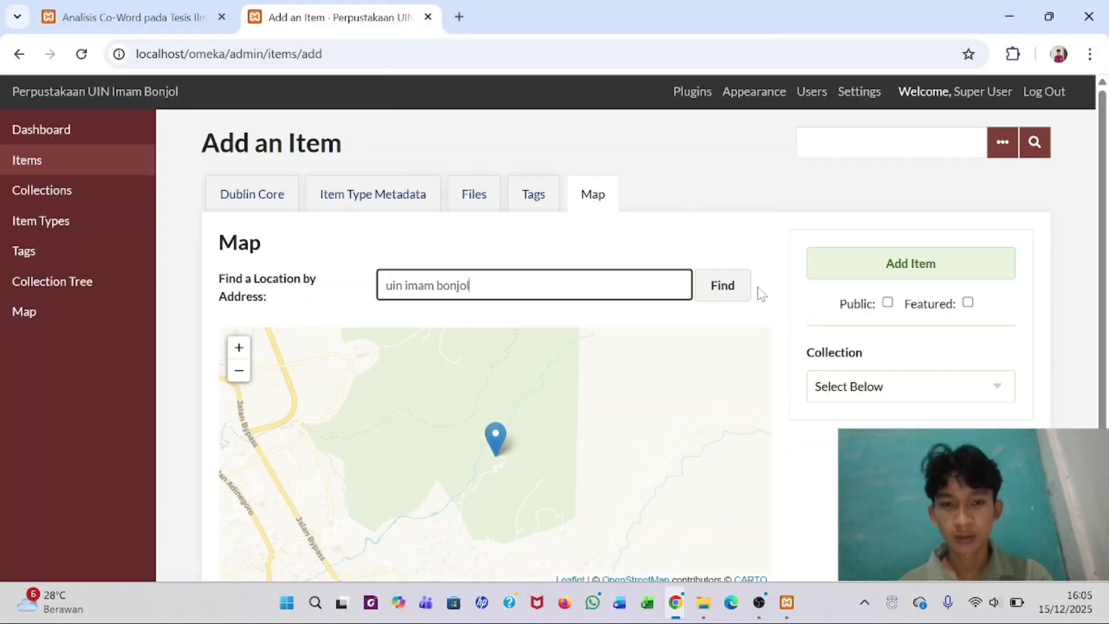
pyautogui.scroll(-2, 547, 443)
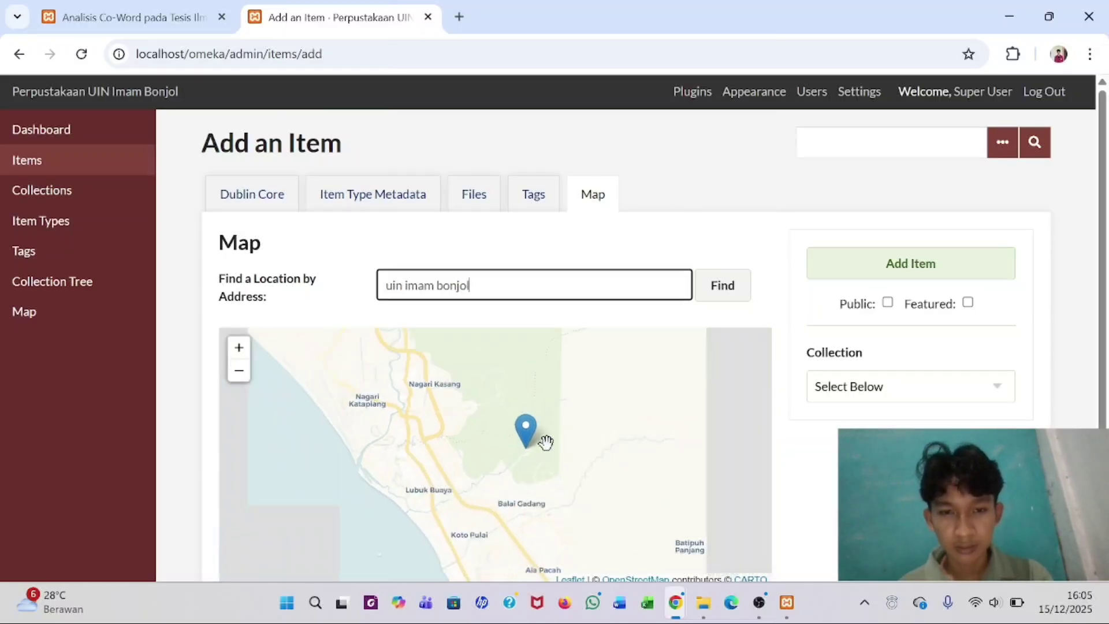
pyautogui.scroll(3, 546, 442)
pyautogui.scroll(1, 546, 442)
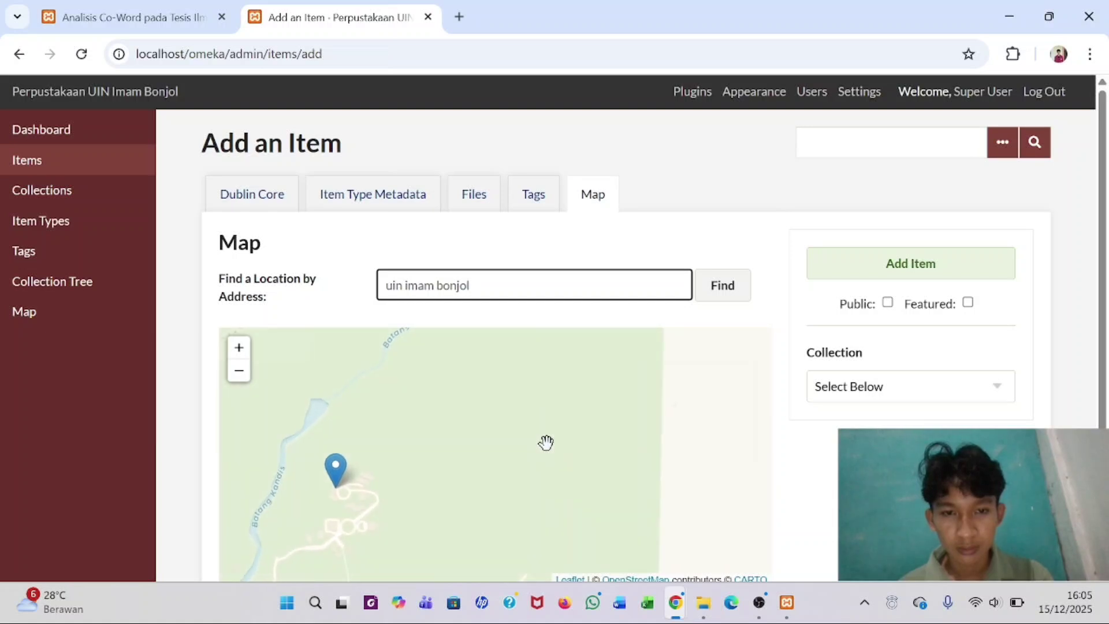
pyautogui.scroll(-1, 545, 446)
pyautogui.moveTo(448, 509); pyautogui.dragTo(508, 460)
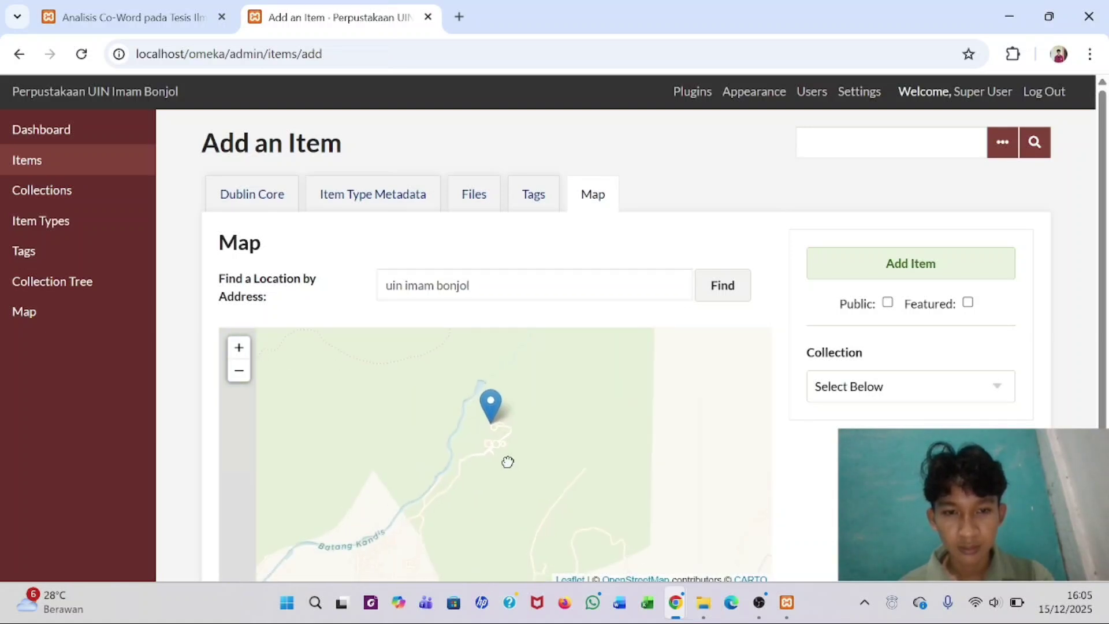
pyautogui.scroll(-1, 507, 461)
pyautogui.scroll(-1, 507, 460)
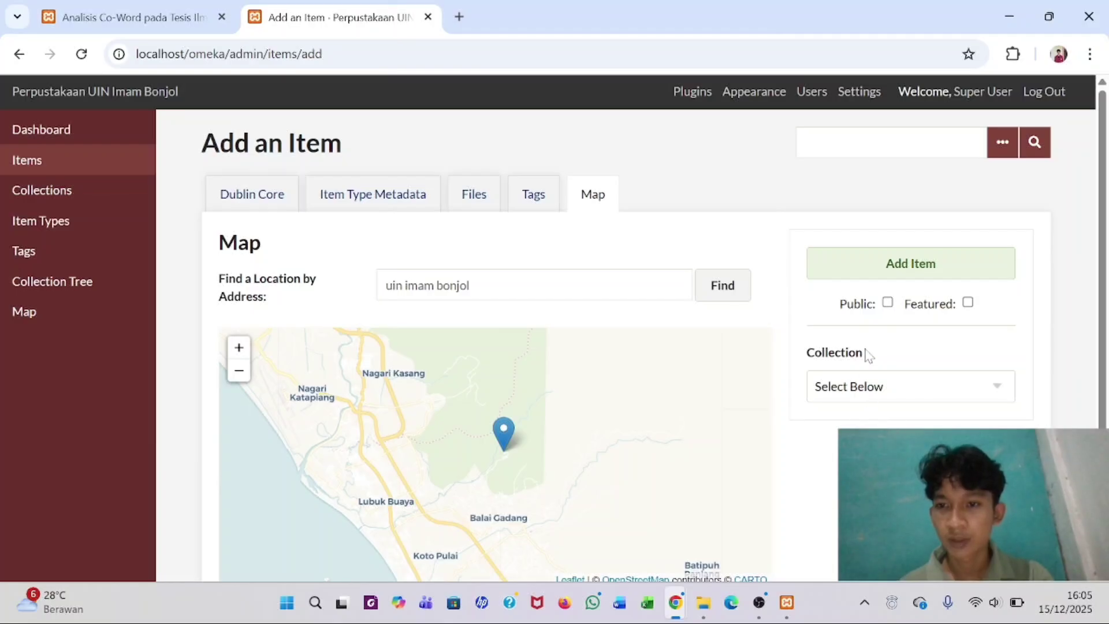
# - Tick Public, show the Files section, and check the video metadata PDF before returning to Add an Item
pyautogui.click(889, 304)
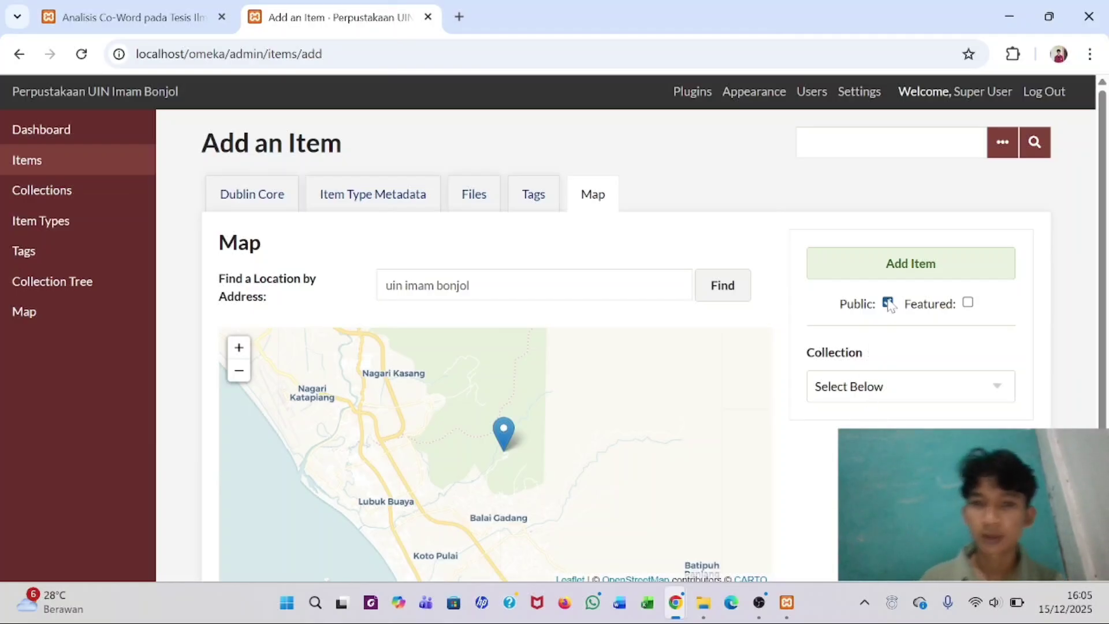
pyautogui.click(482, 202)
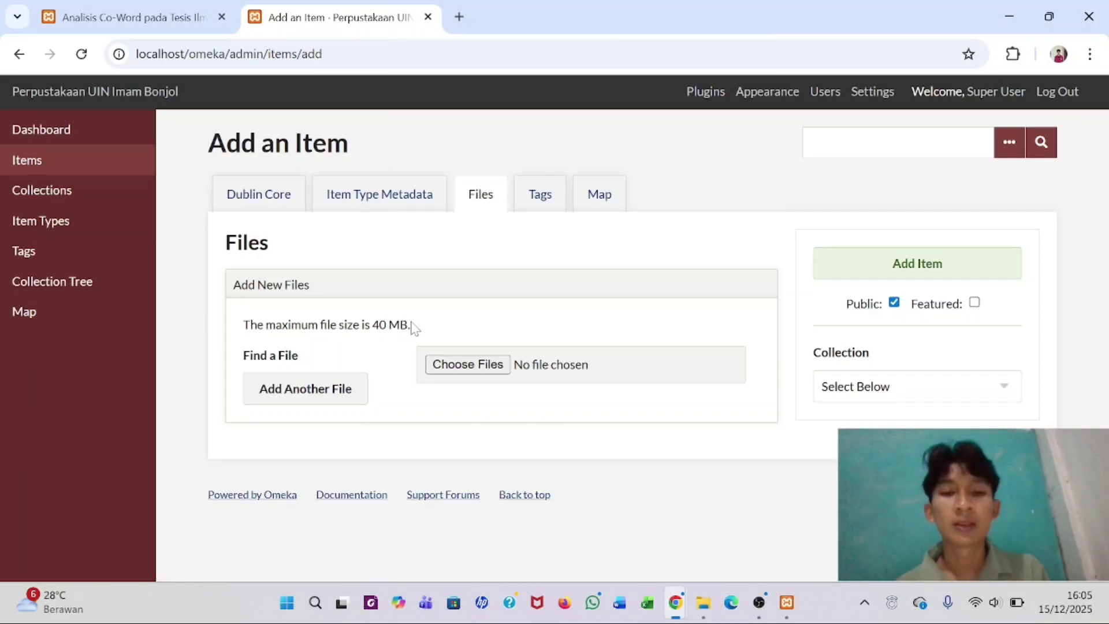
pyautogui.click(712, 607)
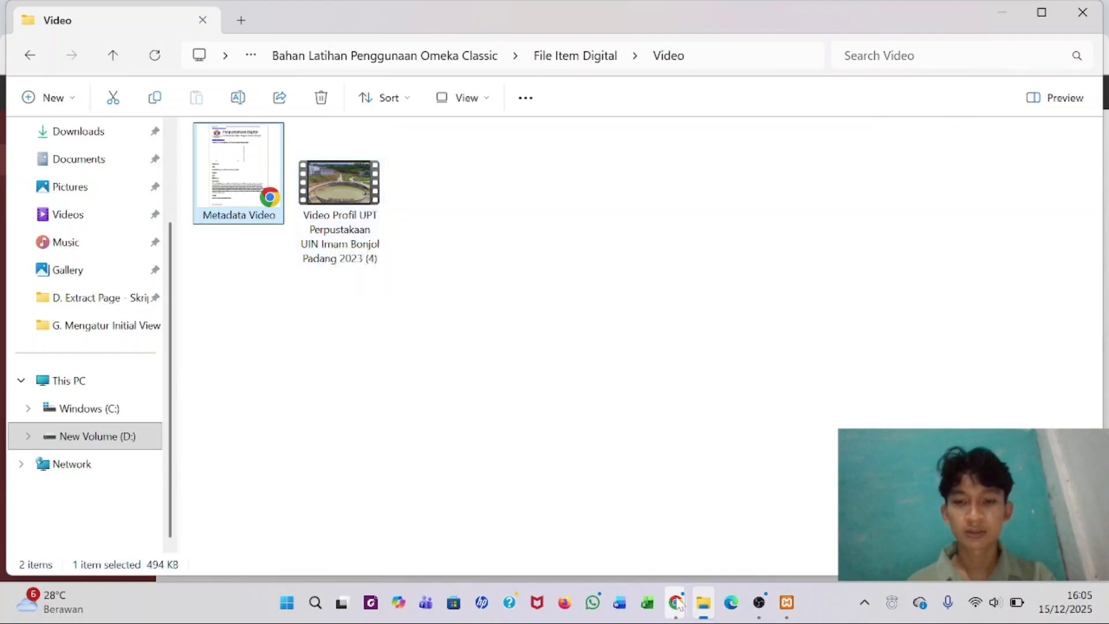
pyautogui.moveTo(679, 604)
pyautogui.moveTo(664, 527)
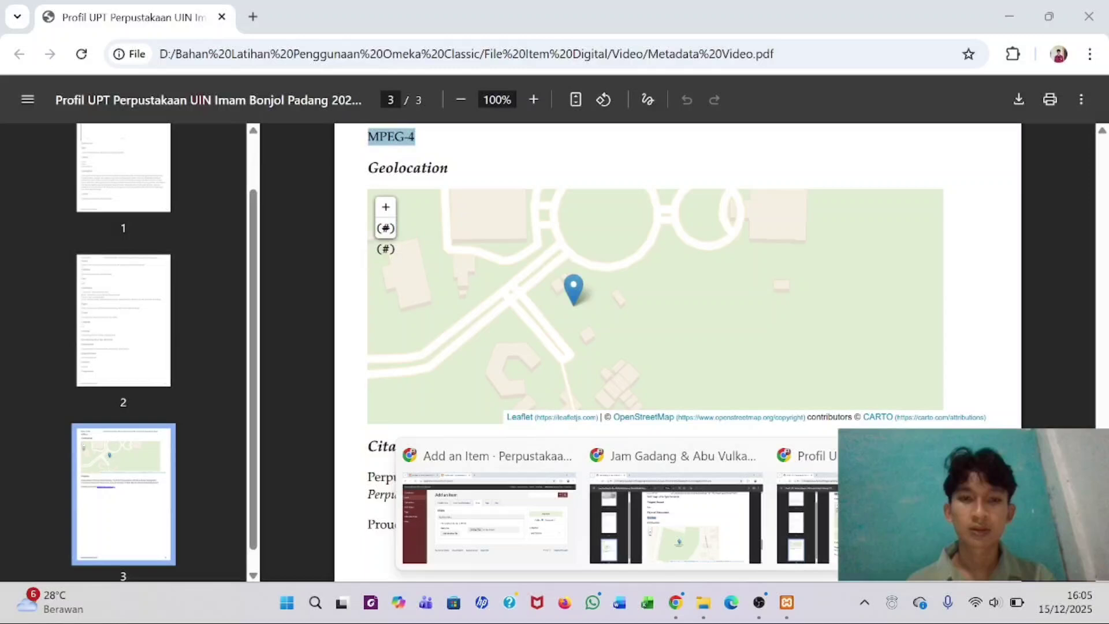
pyautogui.click(806, 519)
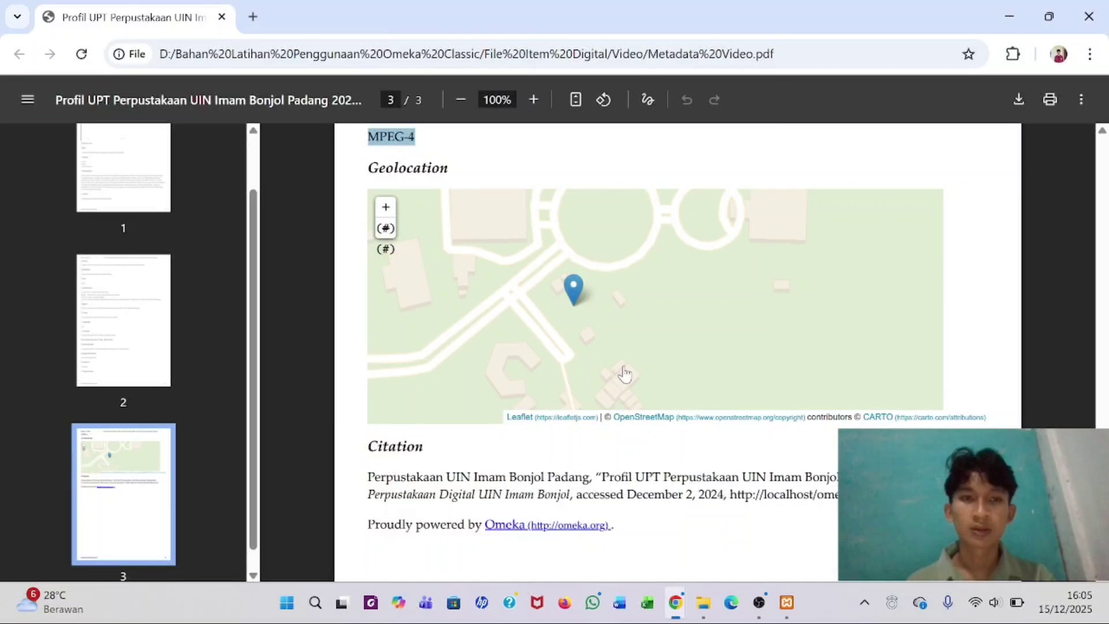
pyautogui.moveTo(676, 604)
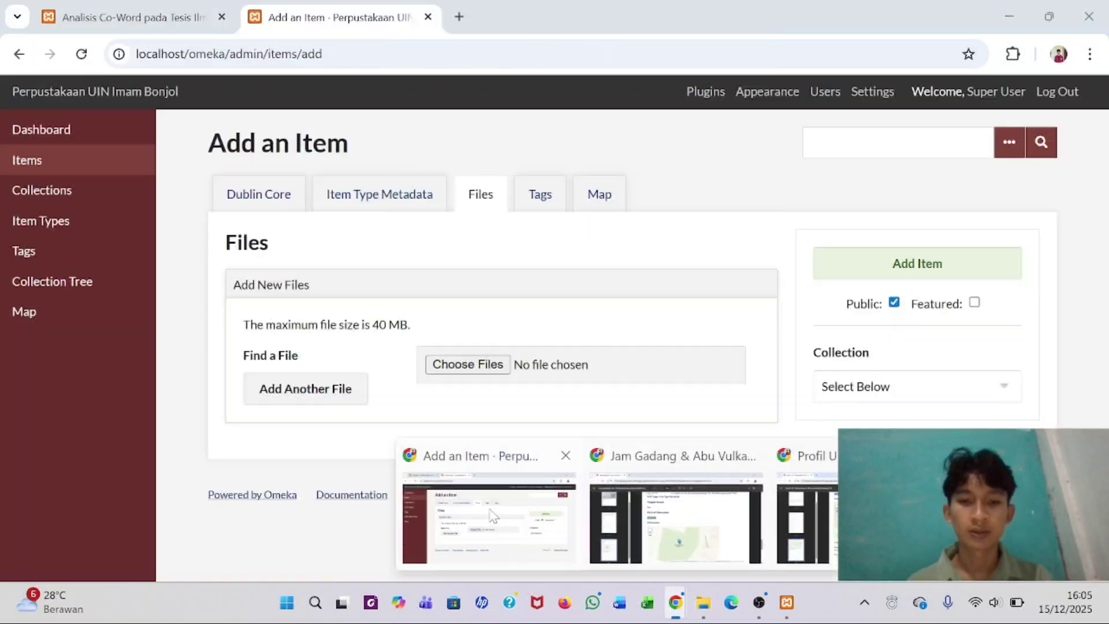
pyautogui.click(493, 516)
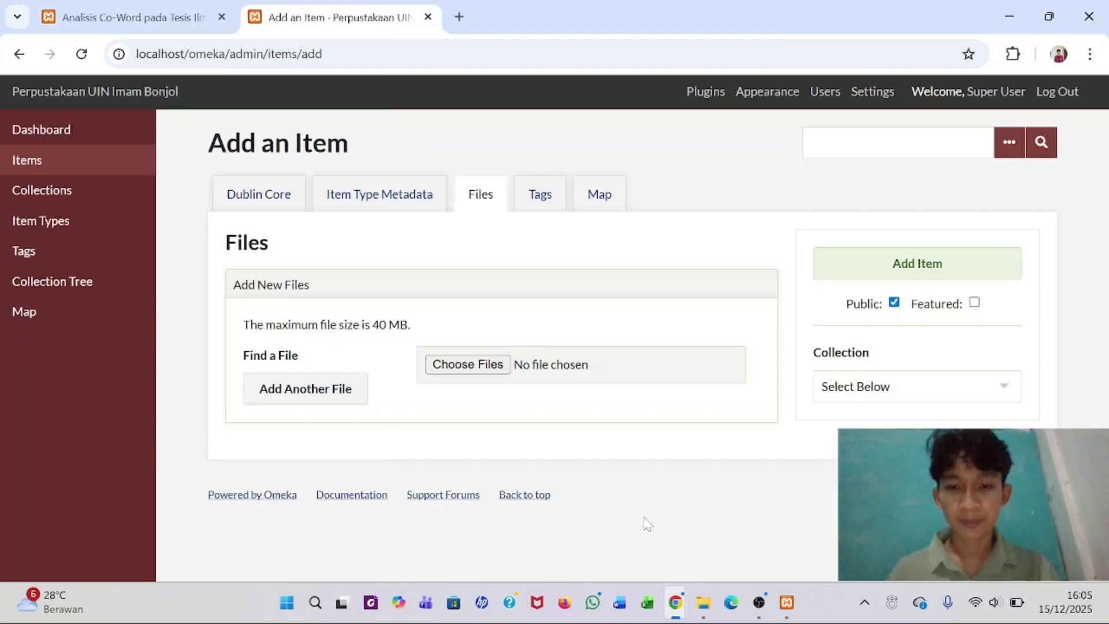
# - Browse File Explorer to C:\xampp\php and right-click php.ini for its actions
pyautogui.click(704, 607)
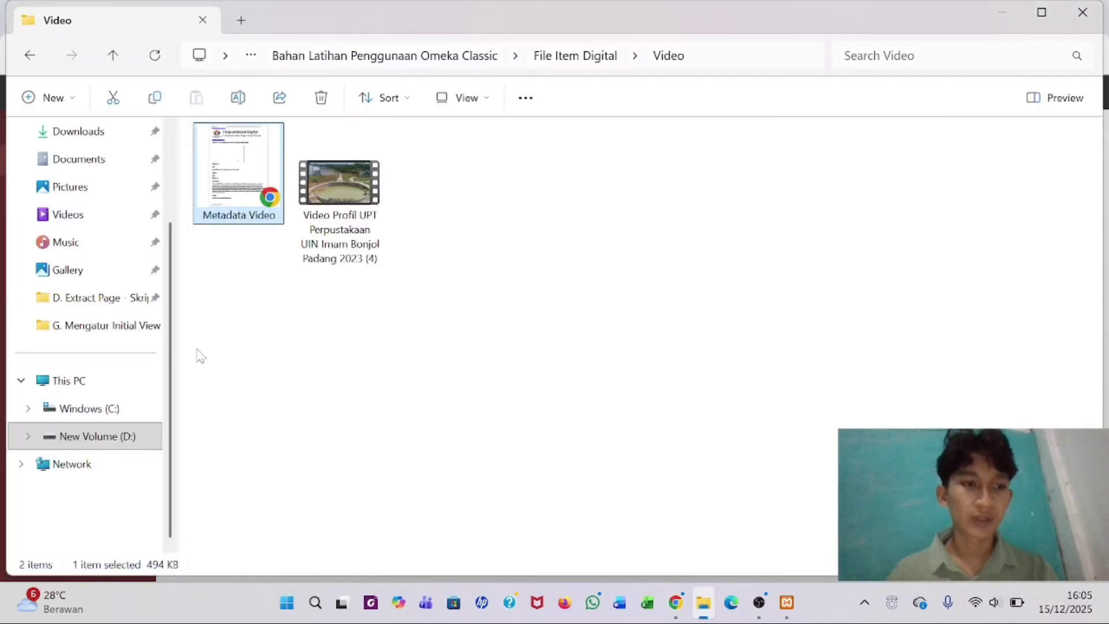
pyautogui.click(111, 408)
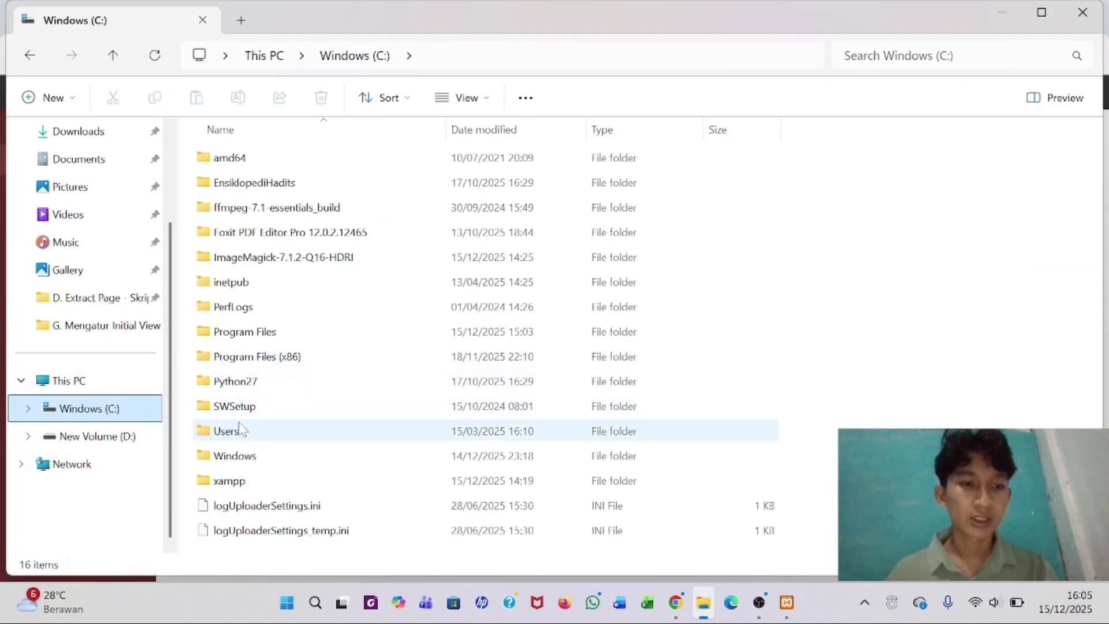
pyautogui.doubleClick(242, 482)
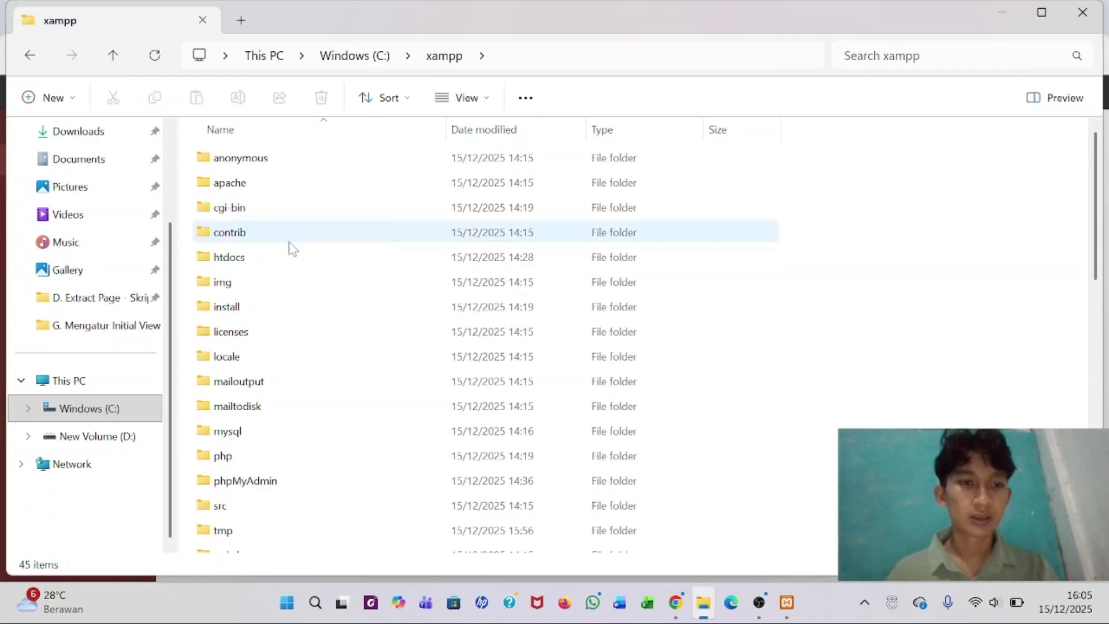
pyautogui.moveTo(283, 263); pyautogui.dragTo(246, 306)
pyautogui.doubleClick(261, 457)
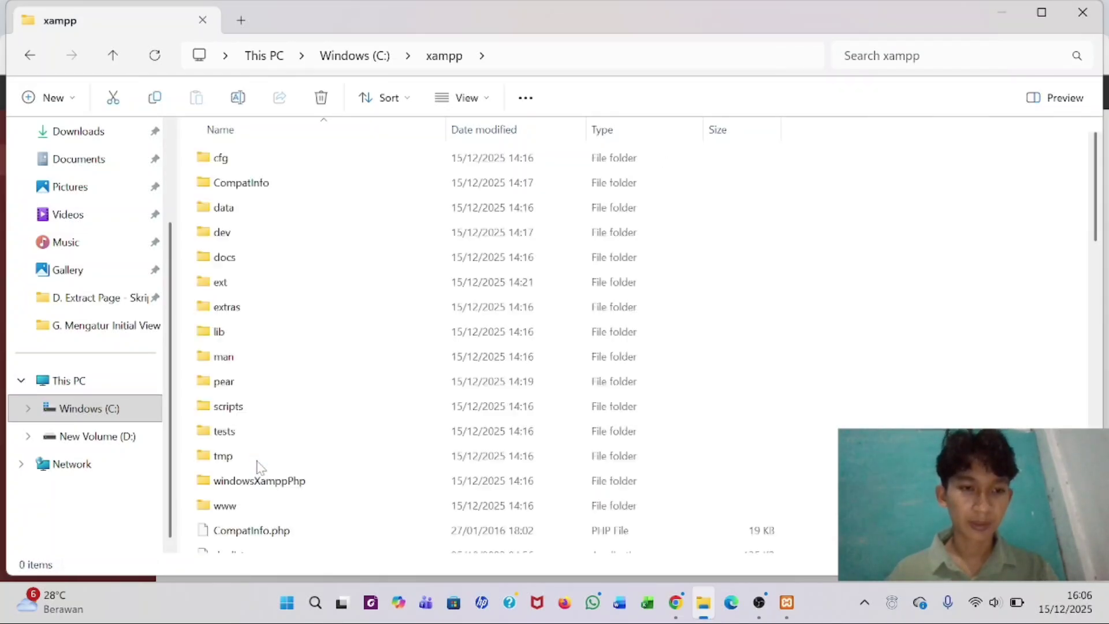
pyautogui.scroll(-2, 274, 391)
pyautogui.scroll(-9, 274, 391)
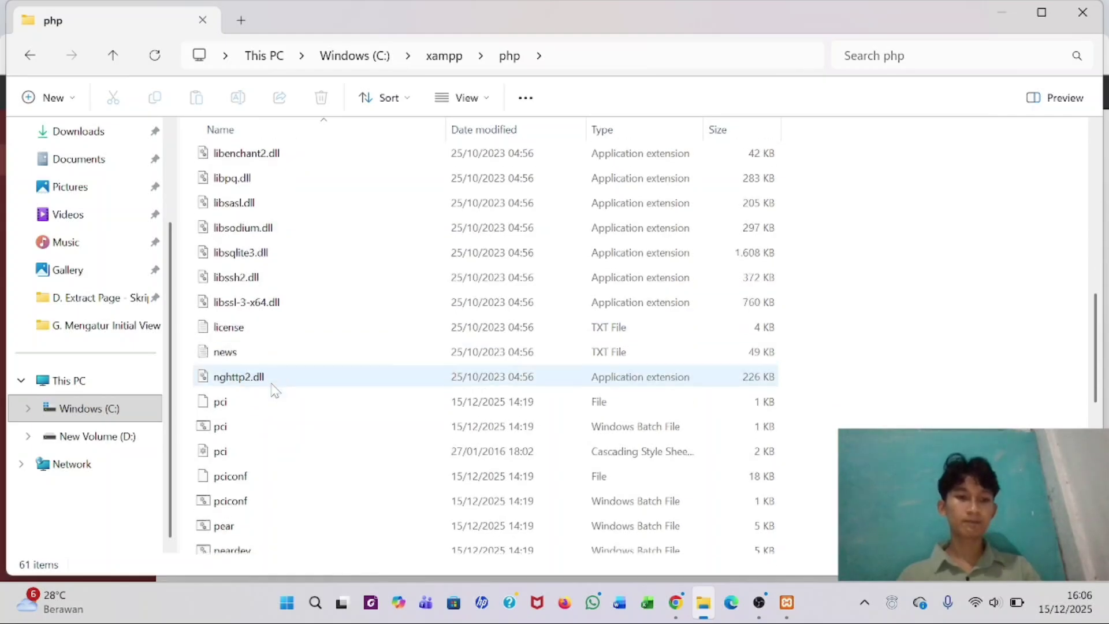
pyautogui.scroll(-4, 274, 391)
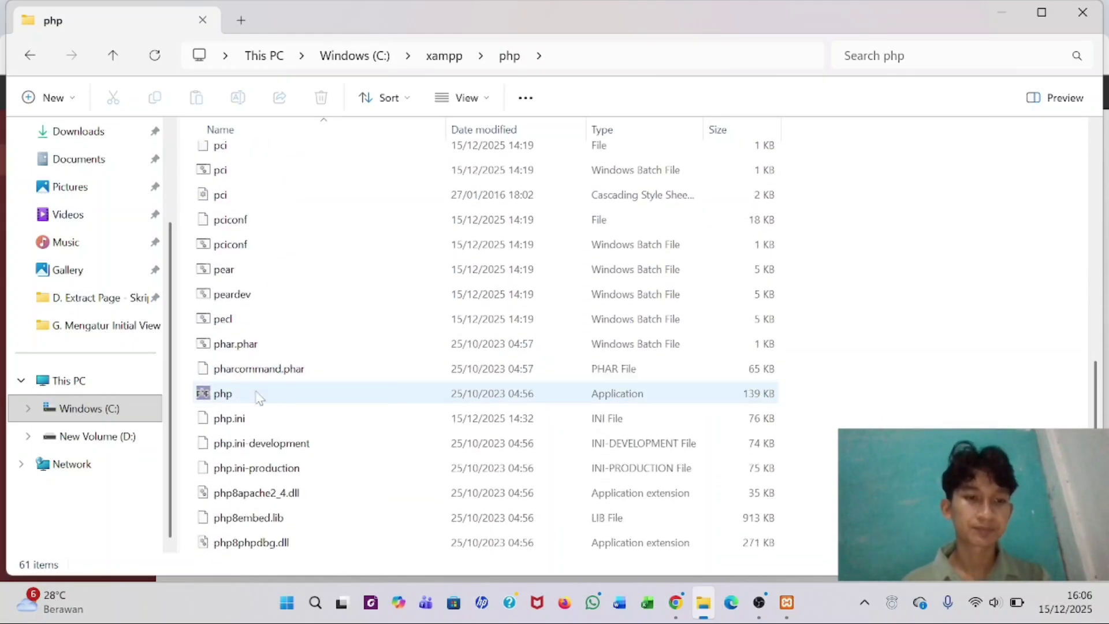
pyautogui.click(245, 421)
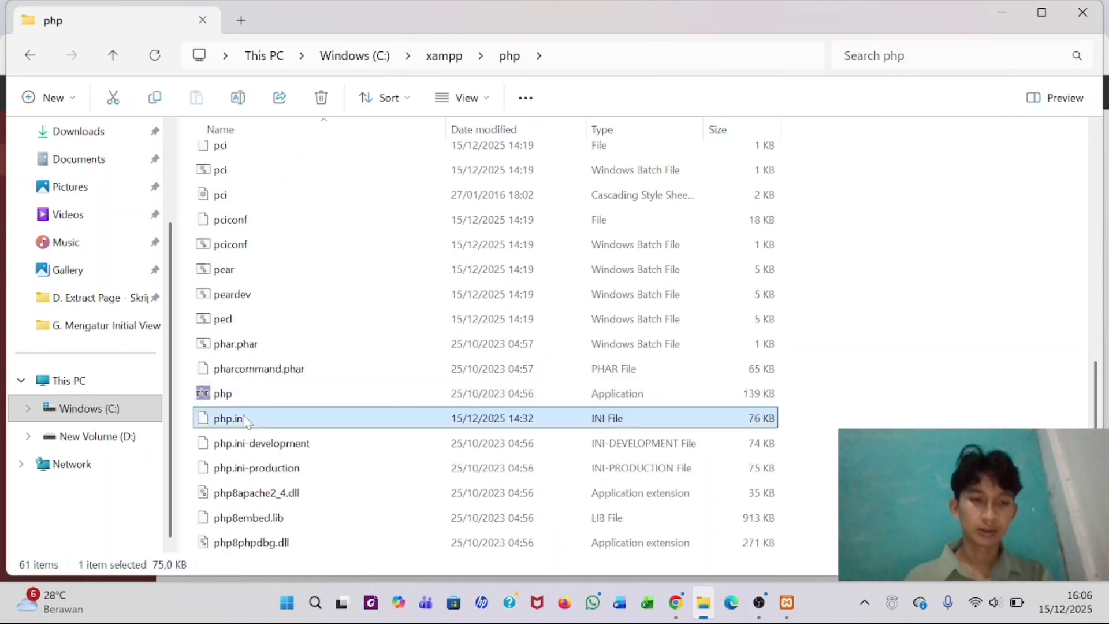
pyautogui.rightClick(245, 421)
# - Open php.ini in Notepad++ and start a Find for 'max'
pyautogui.click(312, 442)
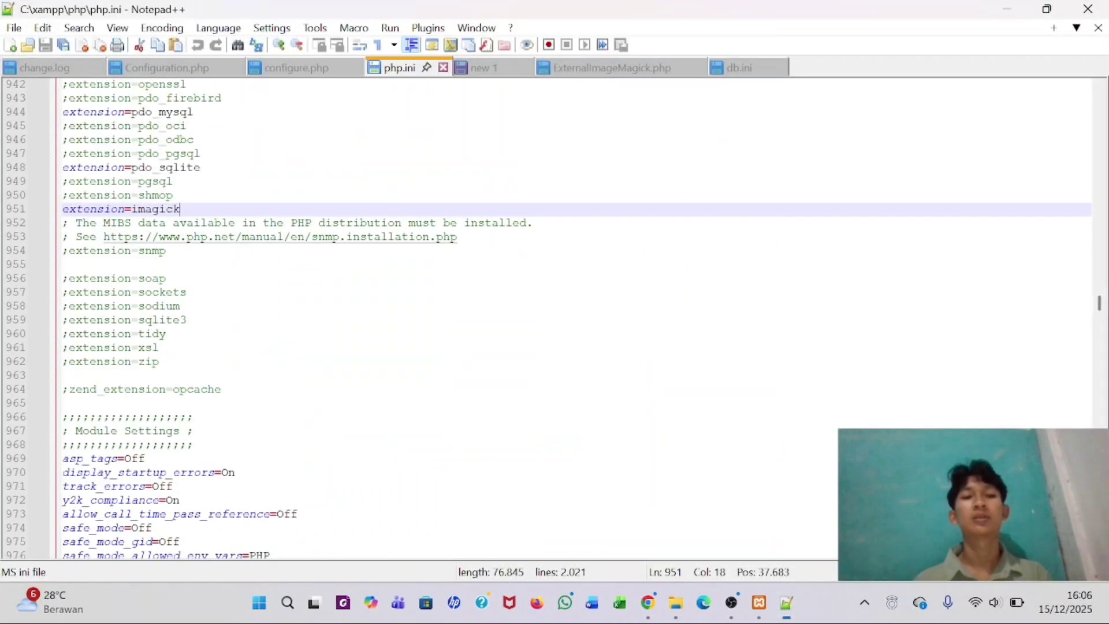
pyautogui.hotkey('ctrl', 'f')
pyautogui.press('Return')
pyautogui.hotkey('ctrl', 'a')
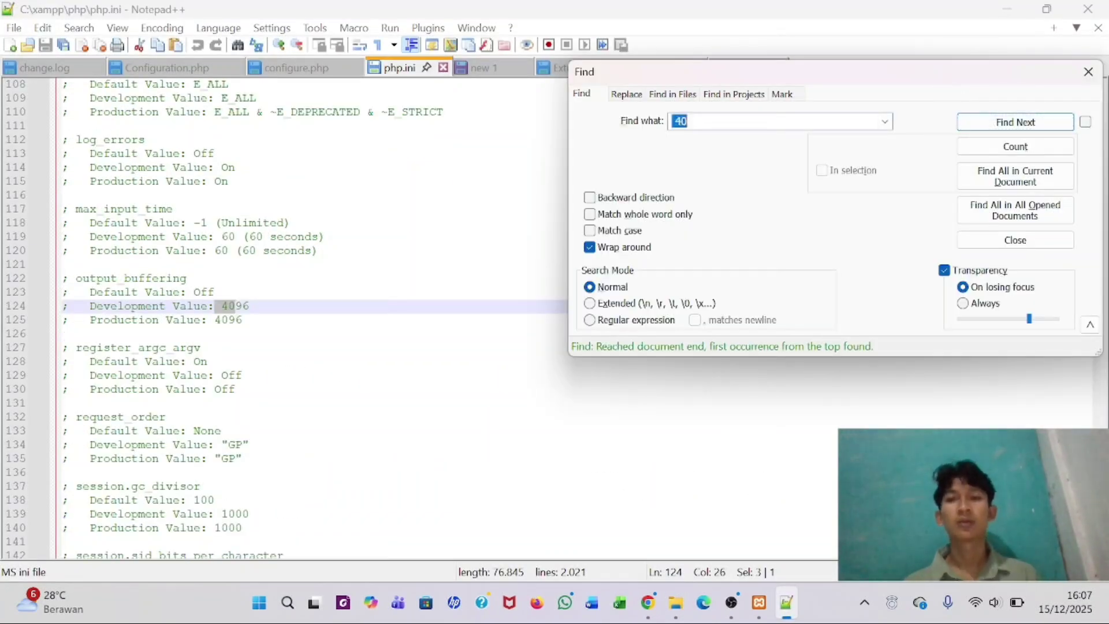
pyautogui.press('BackSpace')
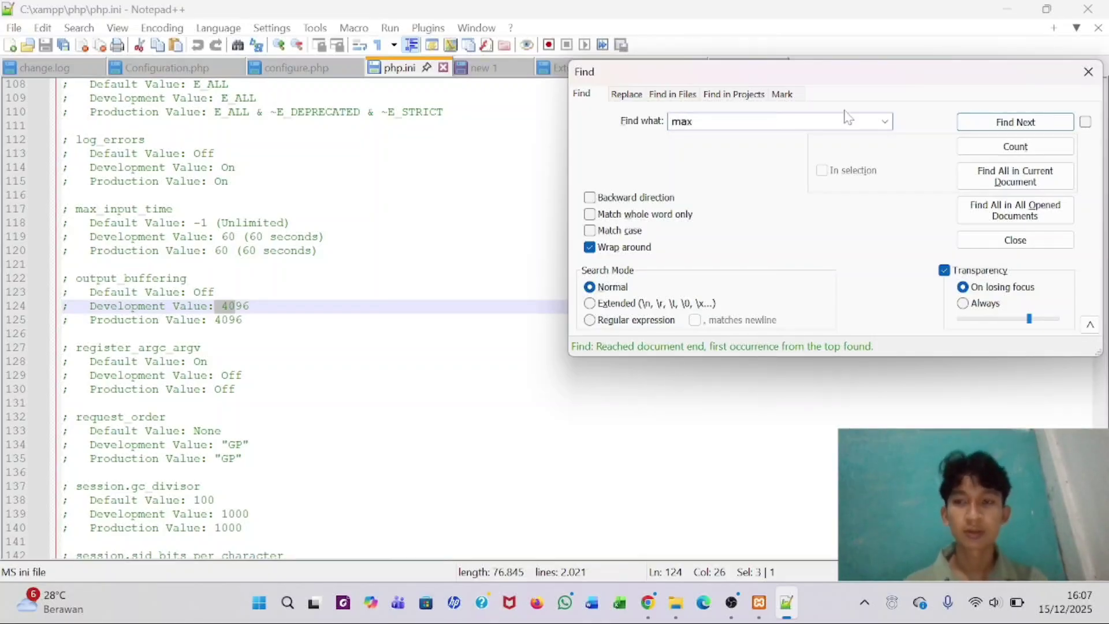
pyautogui.write('max')
# - Step through the 'max' matches until reaching post_max_size=40M on line 701
pyautogui.click(992, 123)
pyautogui.click(992, 123)
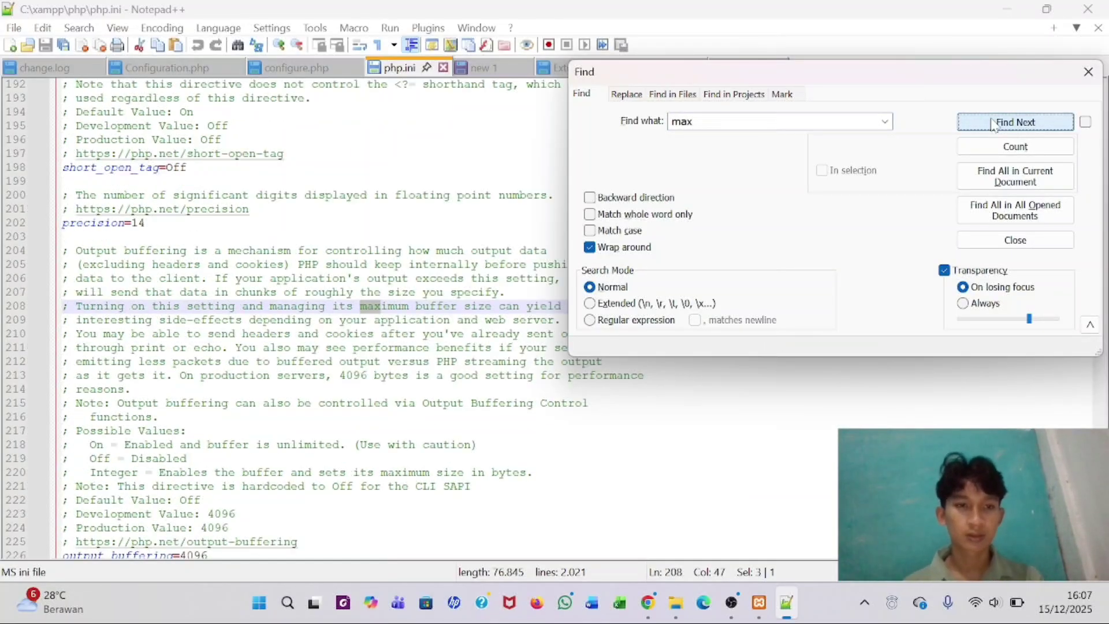
pyautogui.click(992, 123)
pyautogui.click(993, 122)
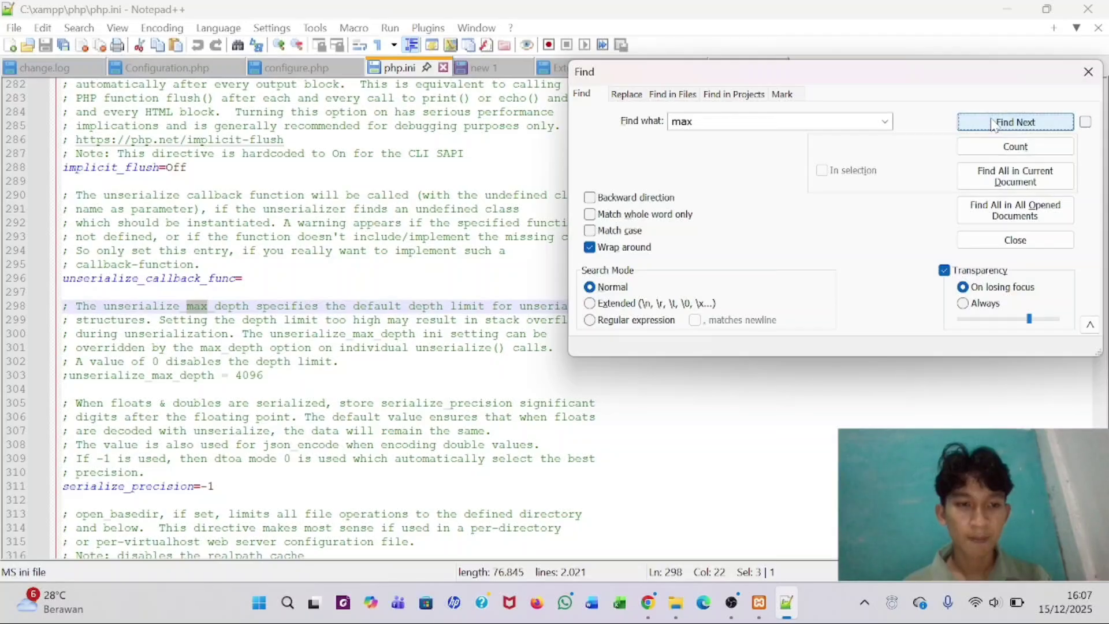
pyautogui.click(993, 122)
pyautogui.click(993, 123)
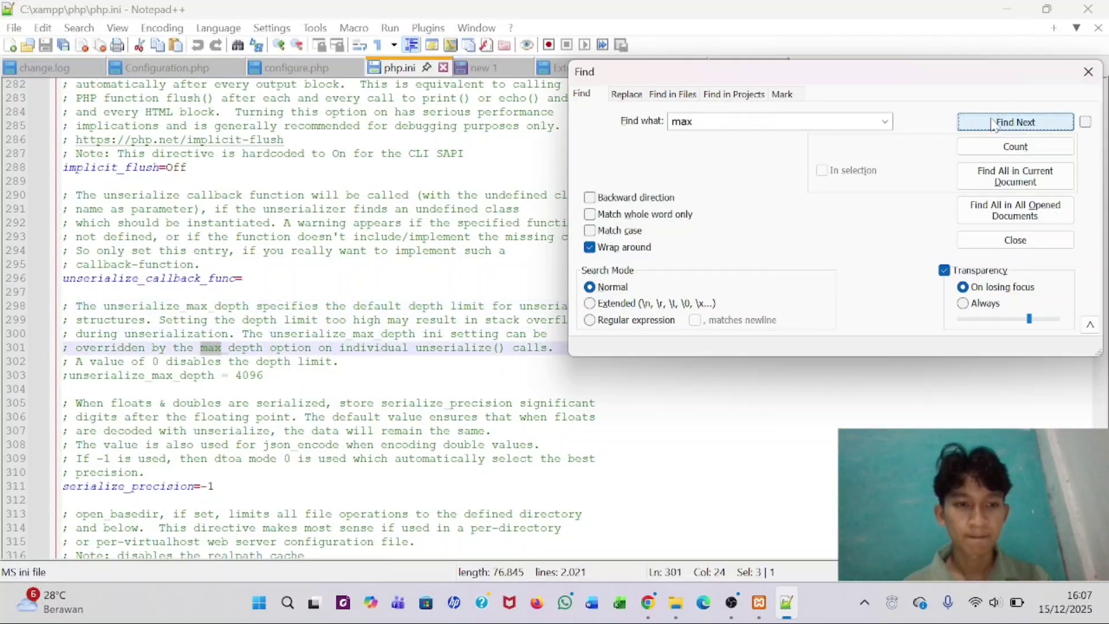
pyautogui.click(992, 122)
pyautogui.click(993, 122)
pyautogui.click(992, 122)
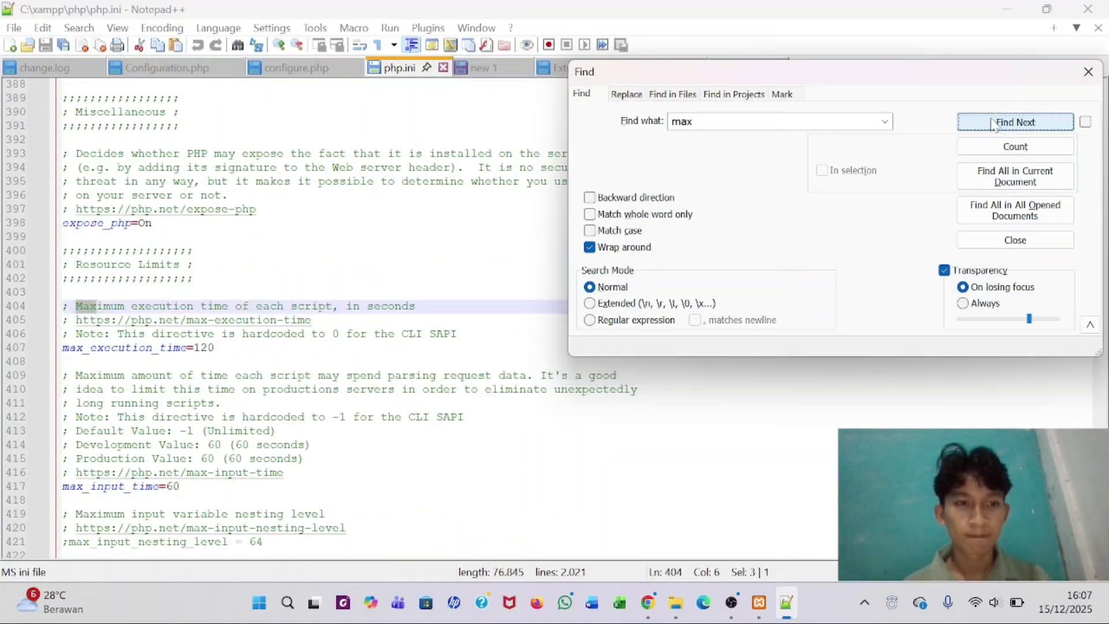
pyautogui.click(993, 123)
pyautogui.click(993, 123)
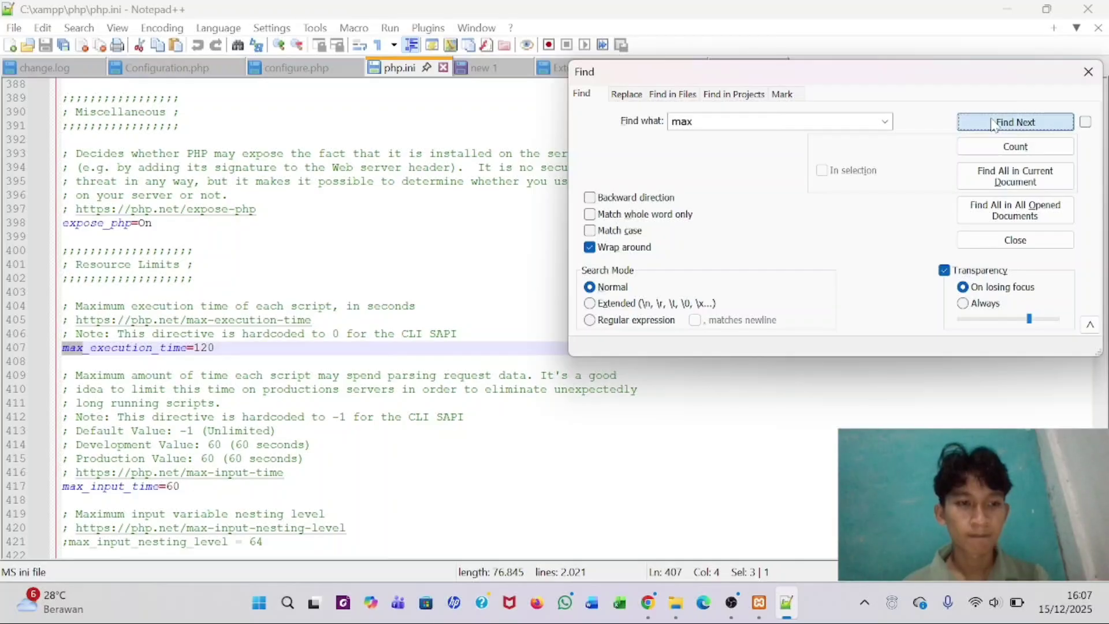
pyautogui.click(993, 123)
pyautogui.click(993, 123)
pyautogui.click(992, 122)
pyautogui.click(993, 122)
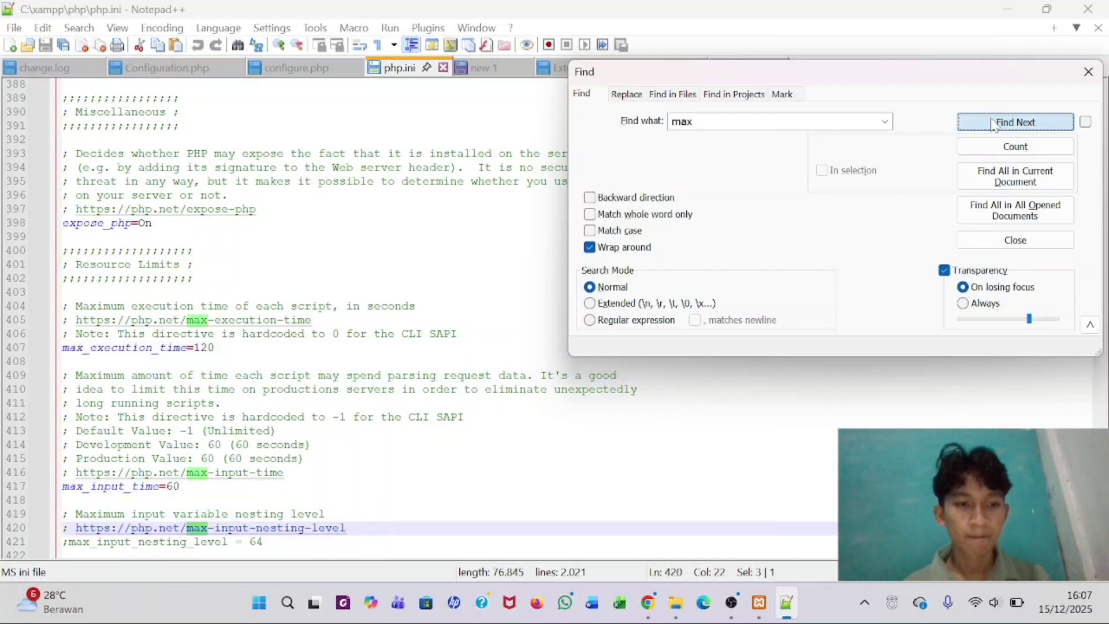
pyautogui.click(992, 122)
pyautogui.click(992, 123)
pyautogui.click(992, 122)
pyautogui.click(993, 123)
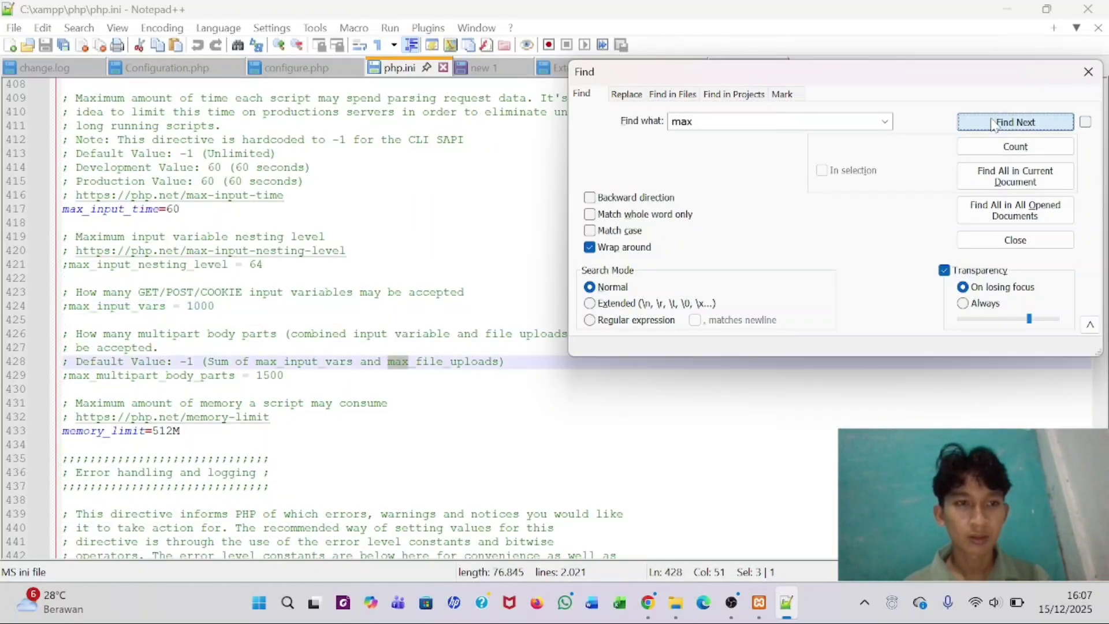
pyautogui.click(993, 123)
pyautogui.click(993, 123)
pyautogui.click(993, 122)
pyautogui.click(992, 122)
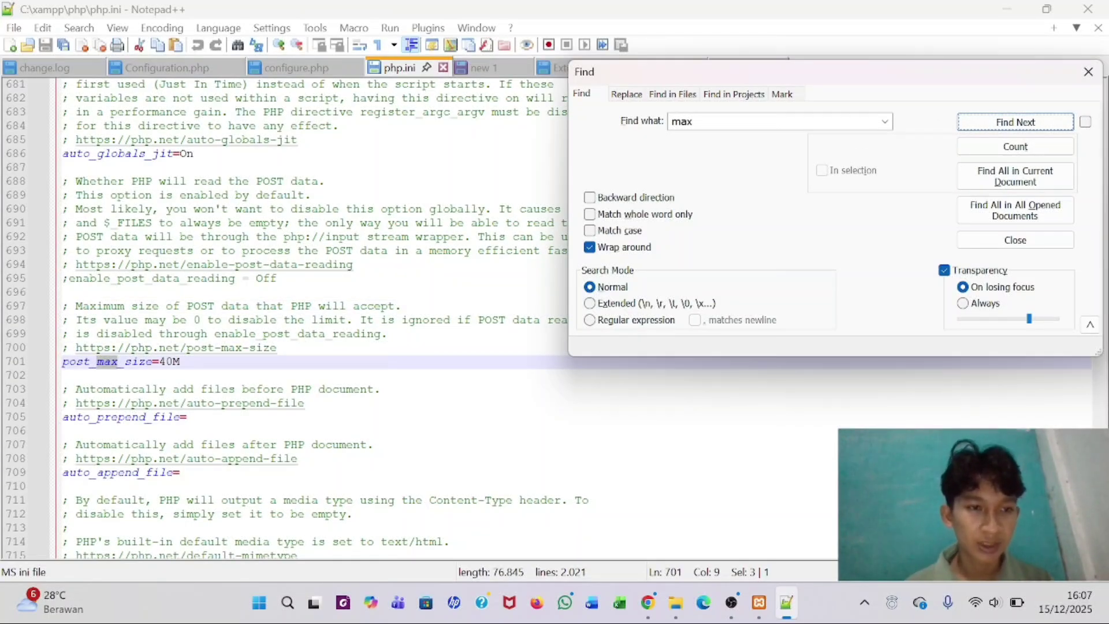
# - Change post_max_size from 40M to 70M
pyautogui.click(162, 361)
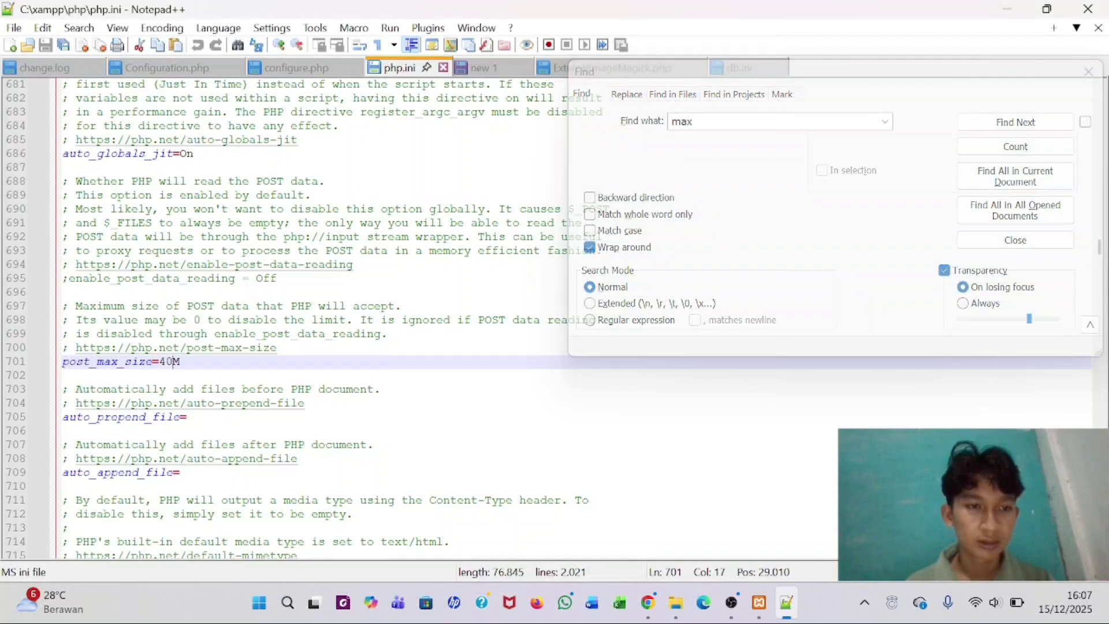
pyautogui.press('Delete')
pyautogui.press('Delete')
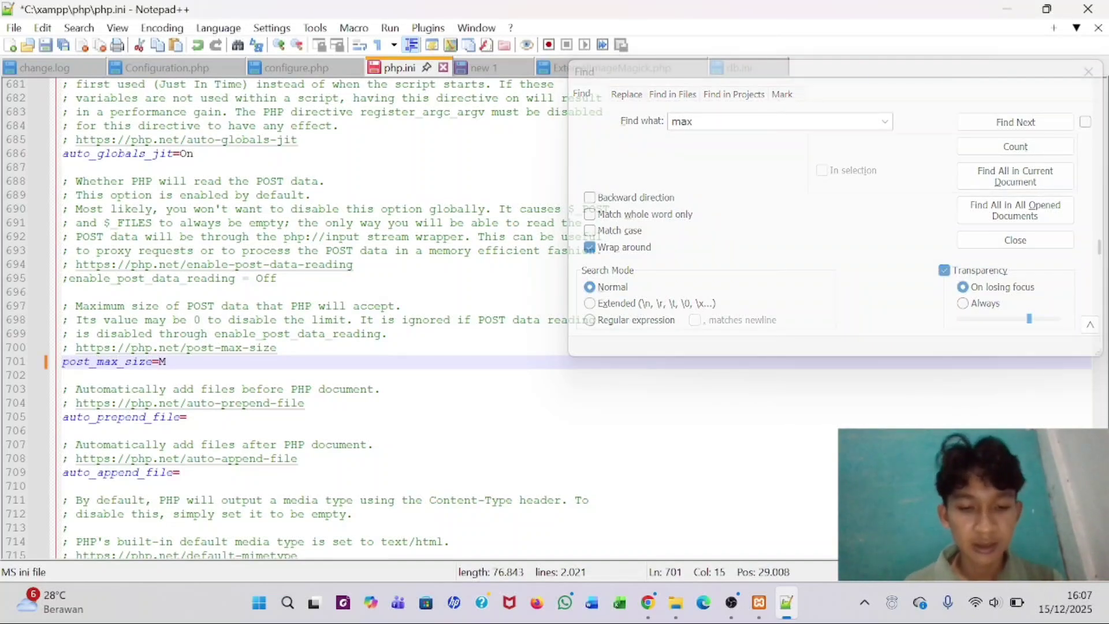
pyautogui.write('70')
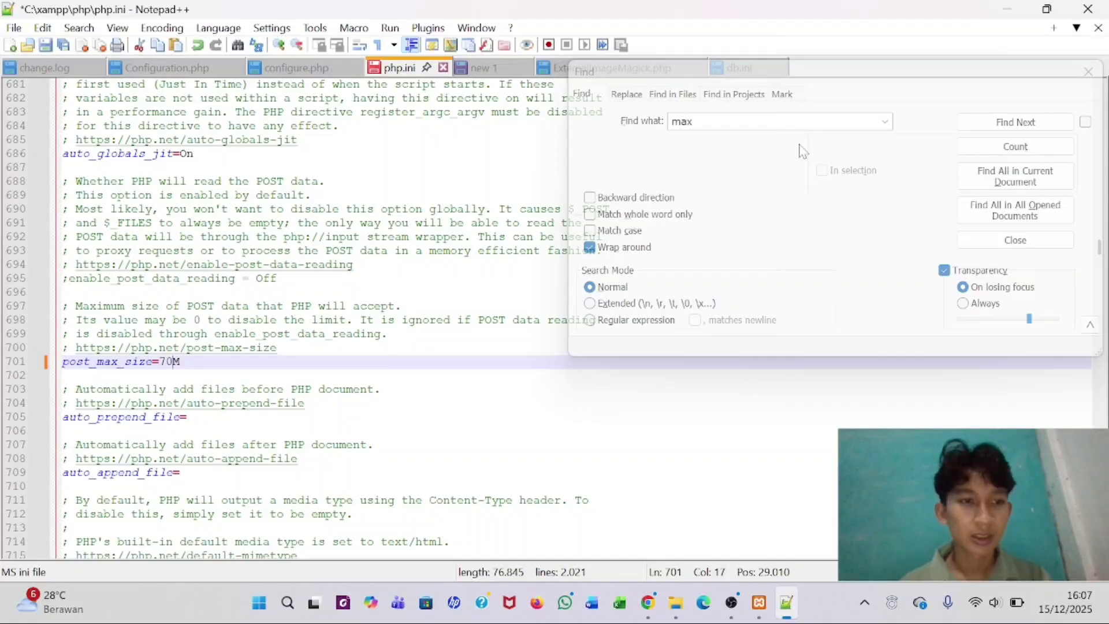
# - Set upload_max_filesize to 70M on line 853 and save php.ini
pyautogui.click(1005, 134)
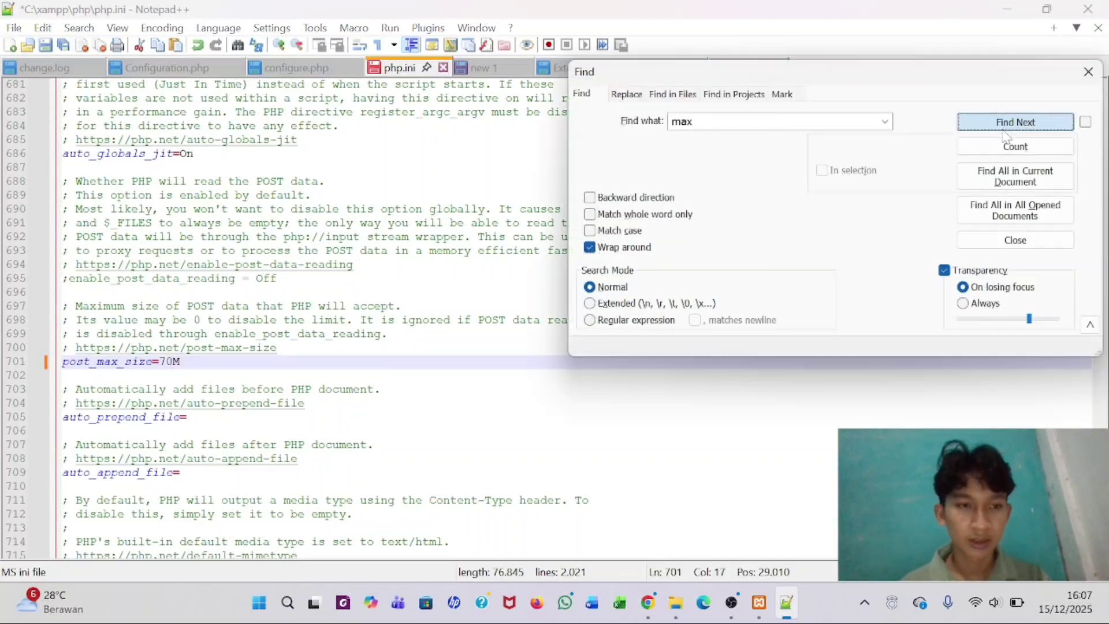
pyautogui.click(1005, 135)
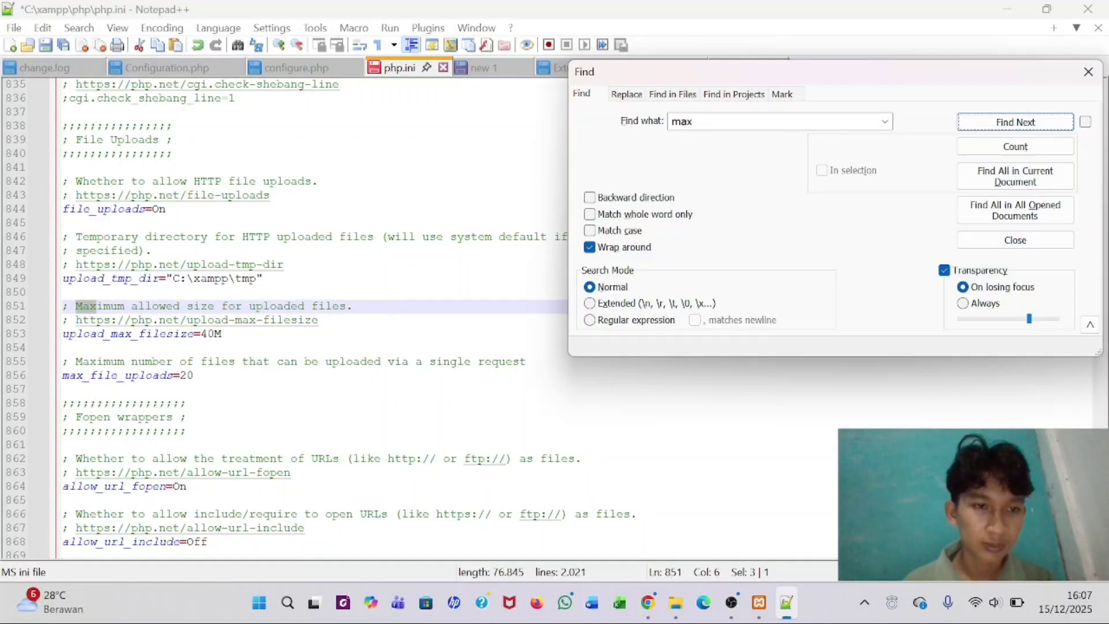
pyautogui.click(215, 334)
pyautogui.press('BackSpace')
pyautogui.press('BackSpace')
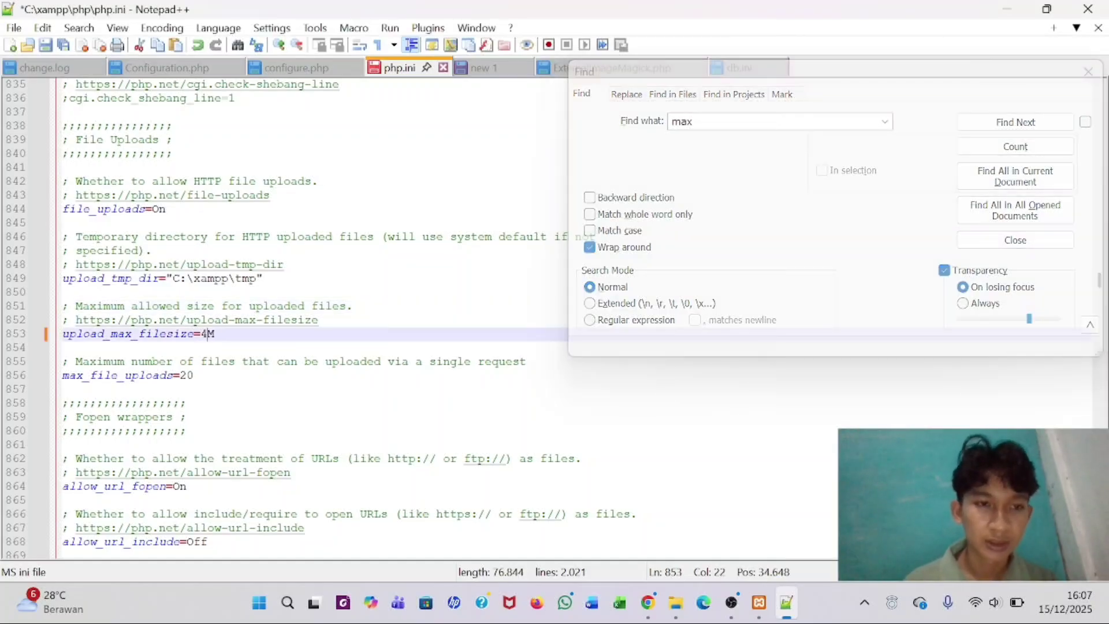
pyautogui.write('70')
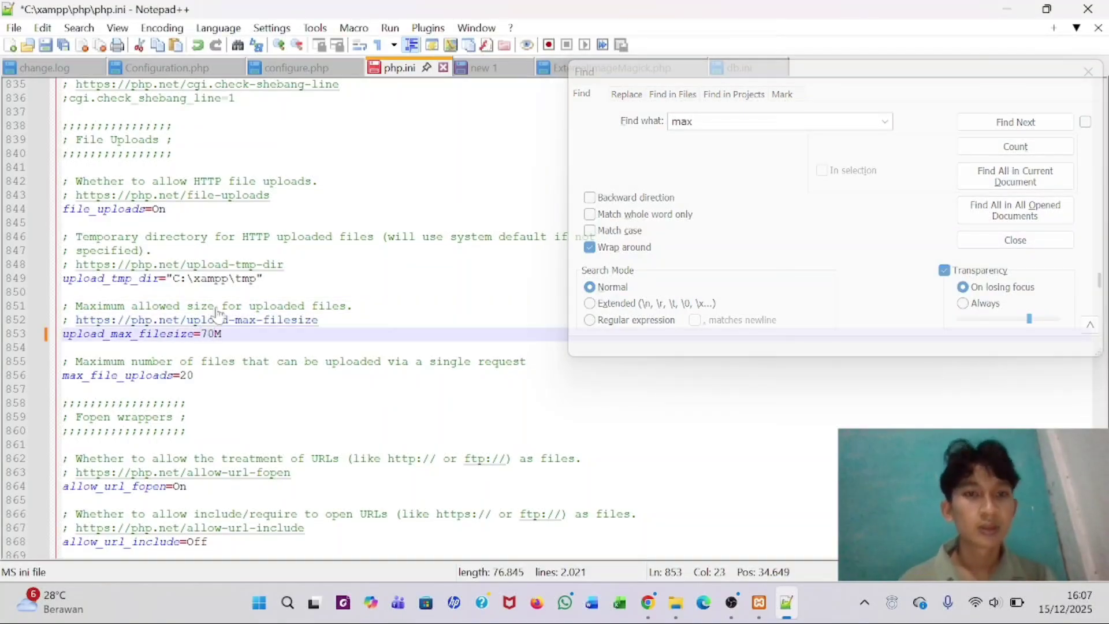
pyautogui.click(45, 46)
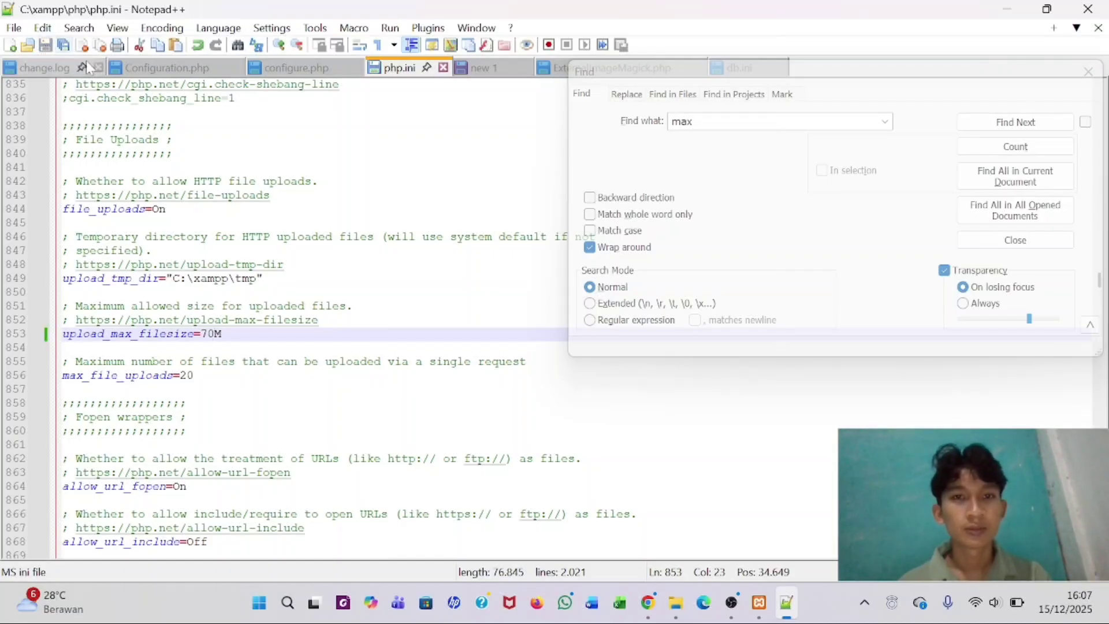
pyautogui.click(1089, 74)
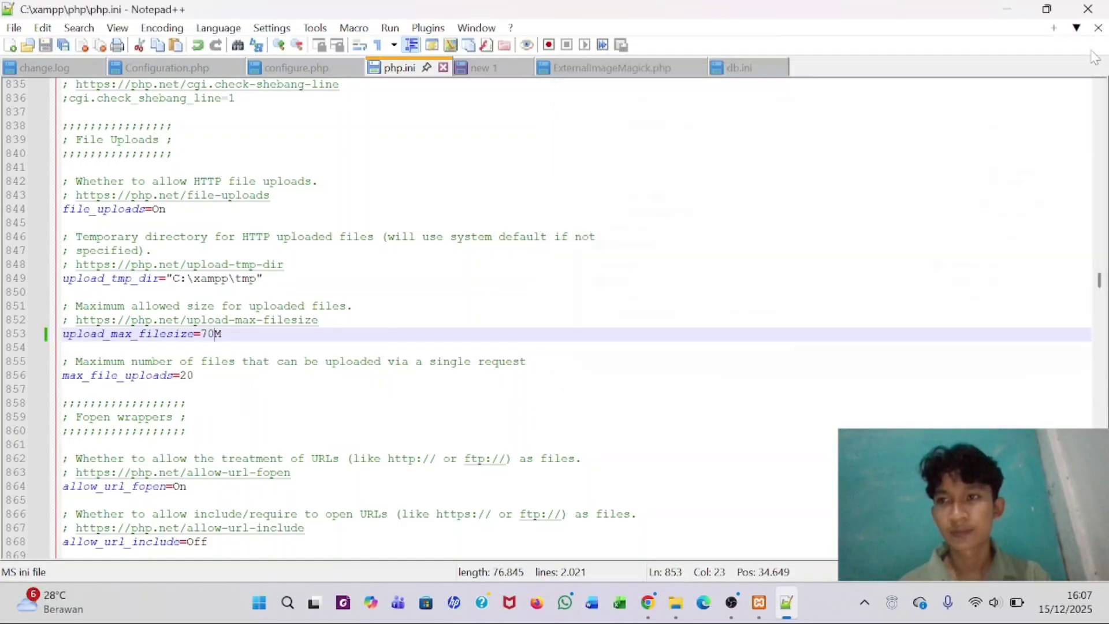
# - Stop and start Apache in the XAMPP Control Panel, then minimize the panel
pyautogui.click(759, 603)
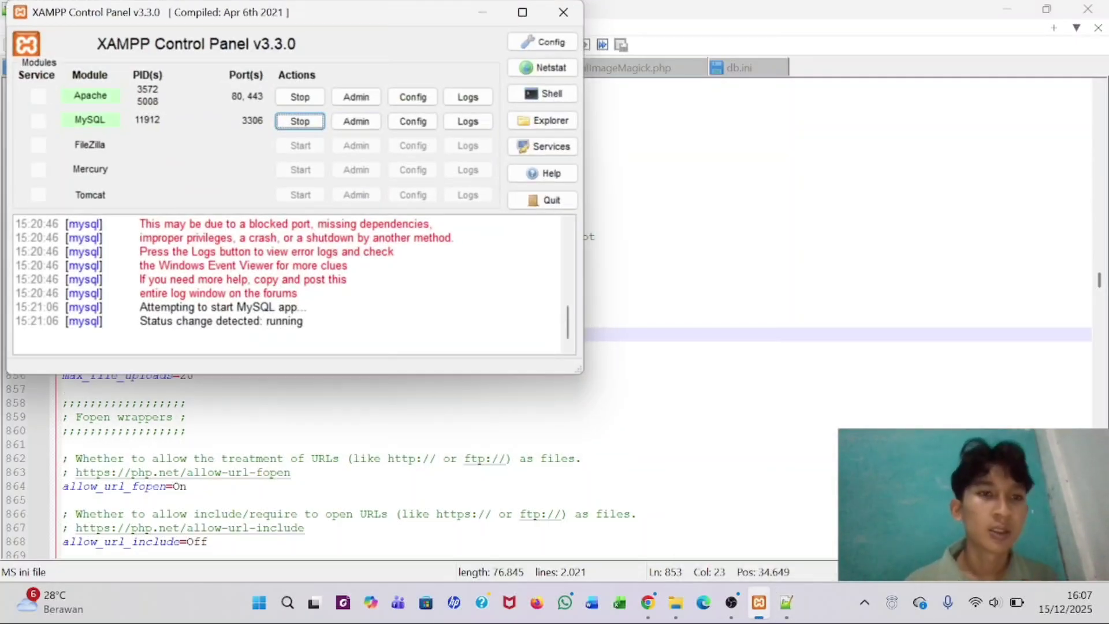
pyautogui.click(300, 97)
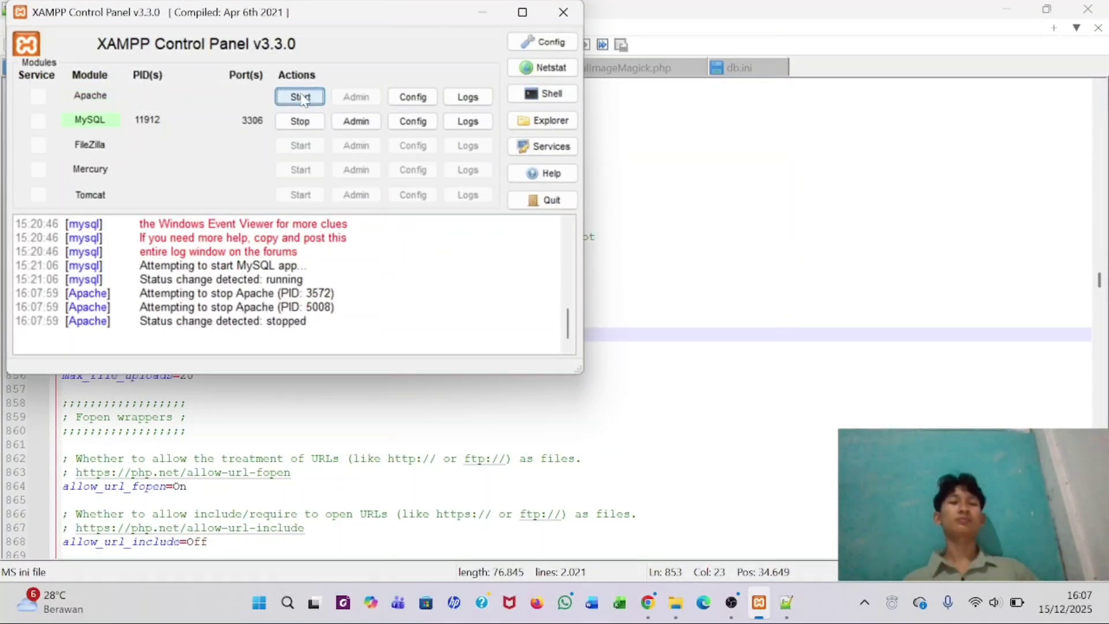
pyautogui.click(301, 97)
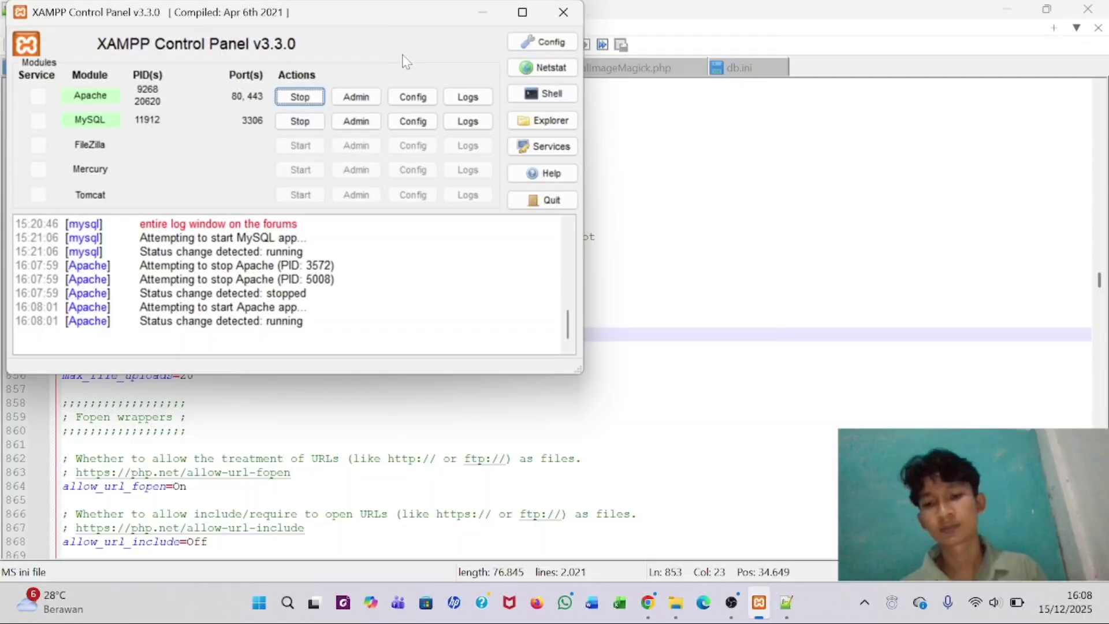
pyautogui.click(471, 10)
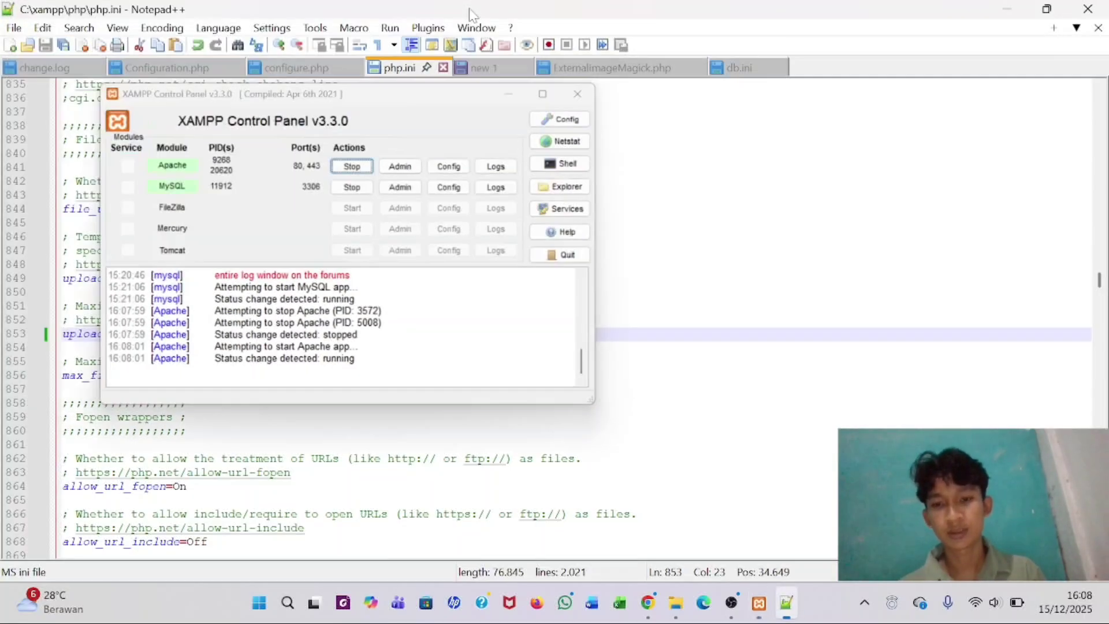
# - Reload the Omeka Add an Item page and confirm the reload
pyautogui.moveTo(659, 614)
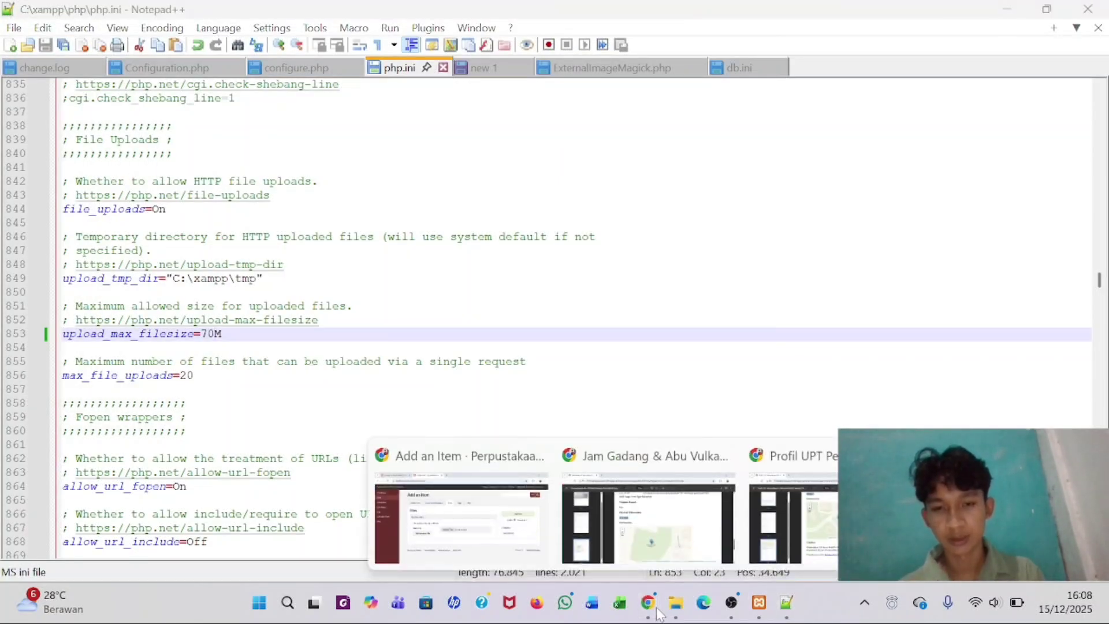
pyautogui.click(461, 508)
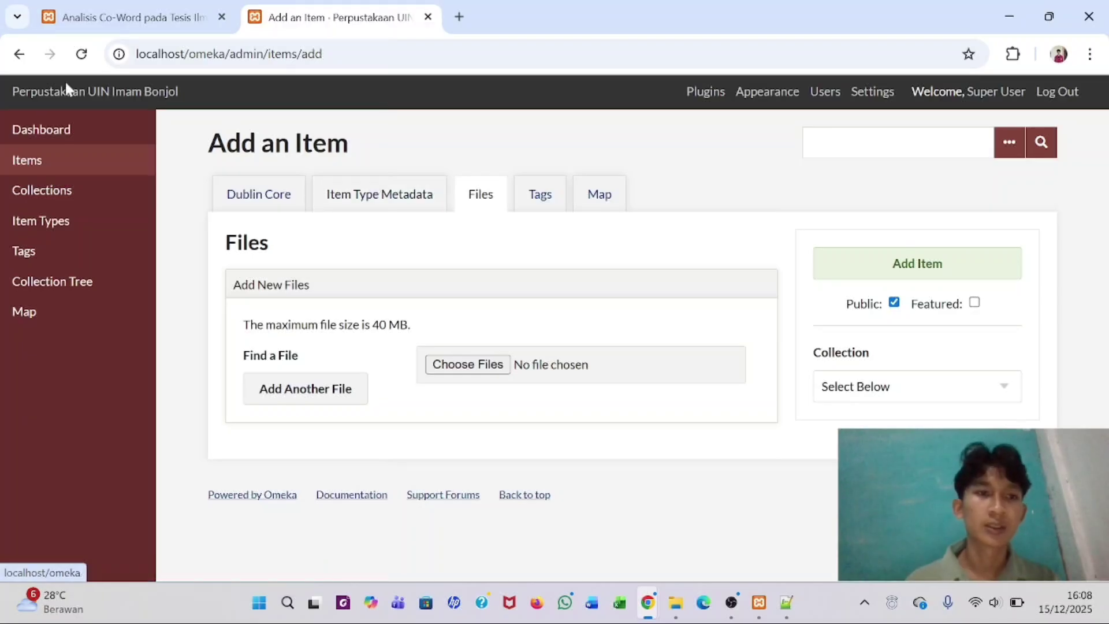
pyautogui.click(81, 54)
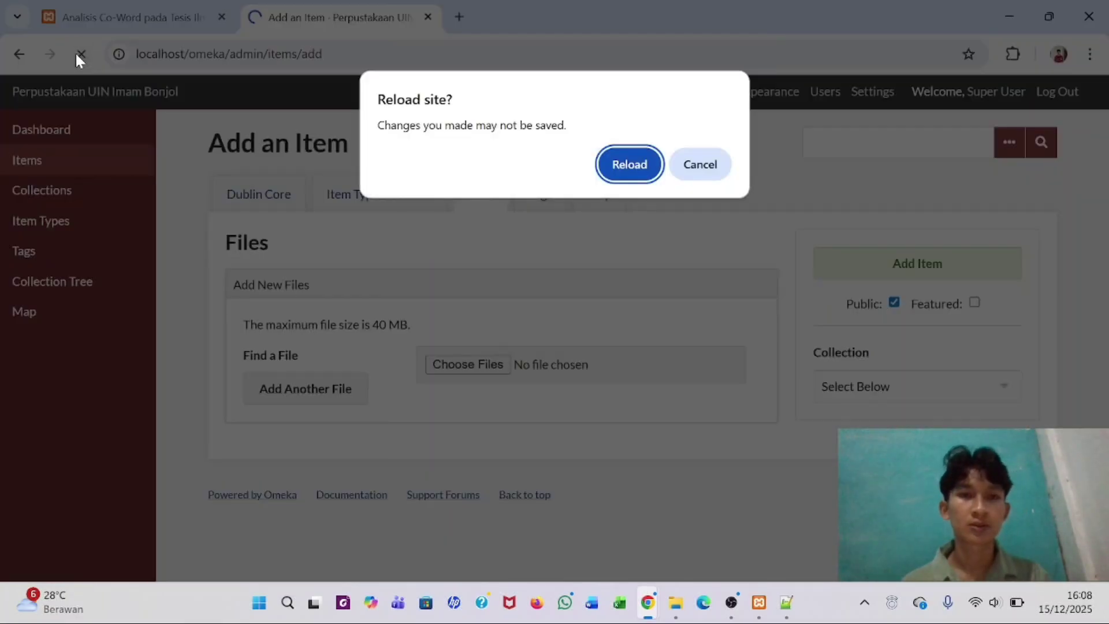
pyautogui.click(617, 166)
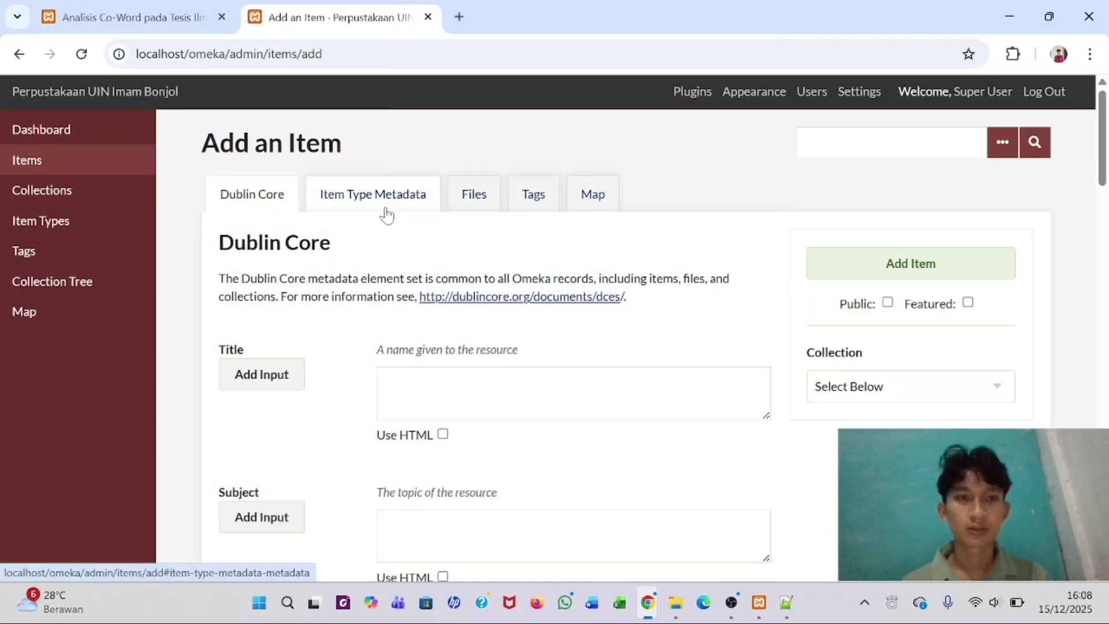
pyautogui.scroll(-9, 387, 215)
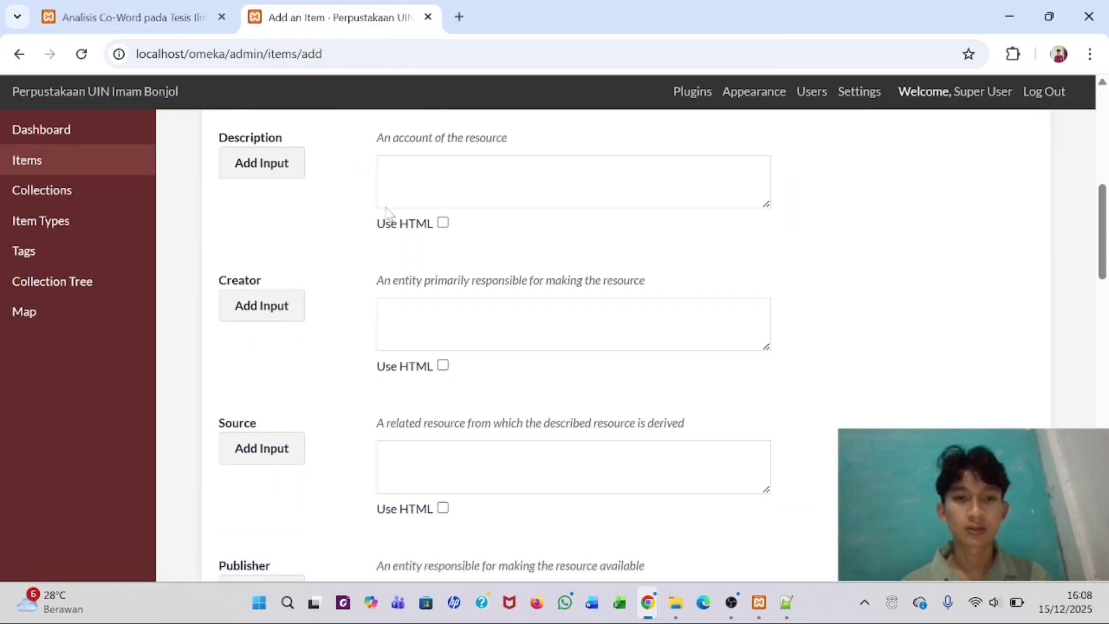
pyautogui.scroll(9, 387, 215)
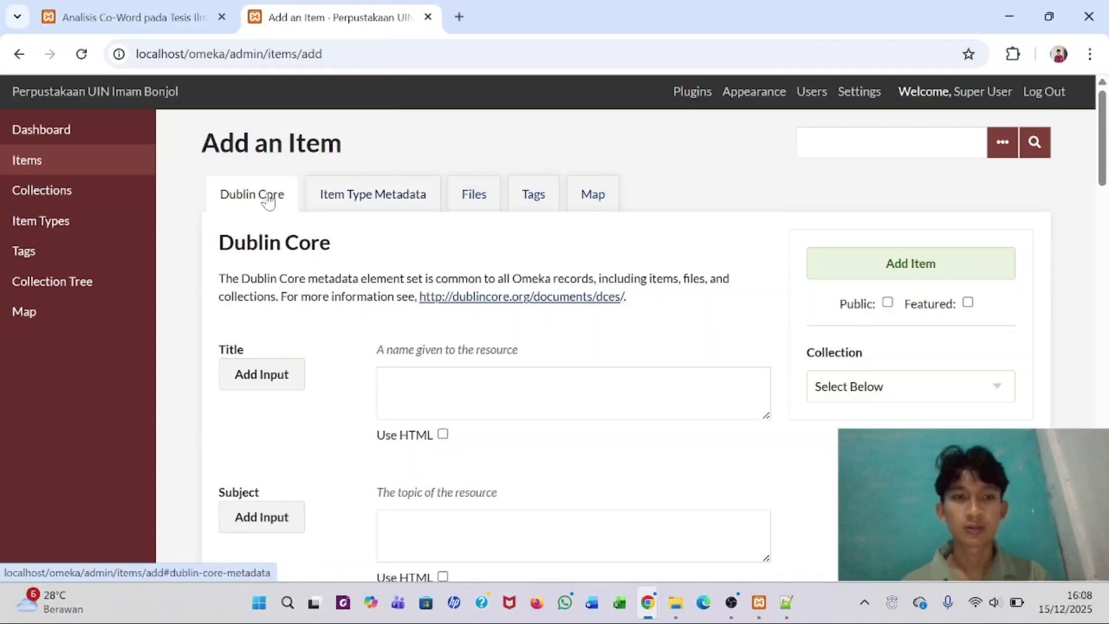
# - Check the Files tab's upload size limit, then return to Dublin Core and focus the empty Title field
pyautogui.click(385, 196)
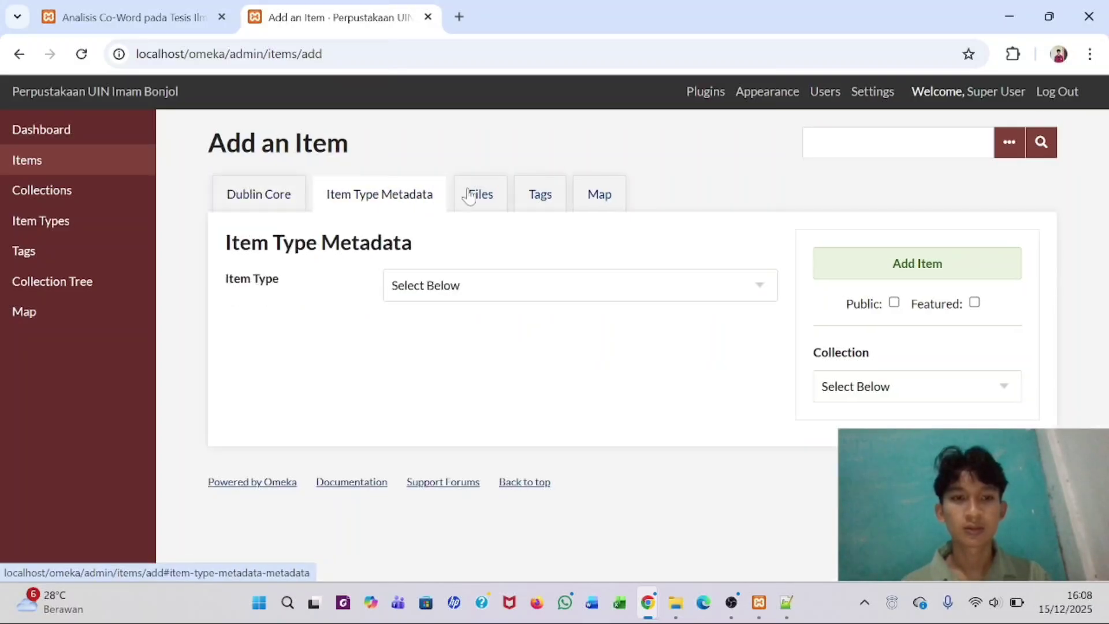
pyautogui.click(487, 194)
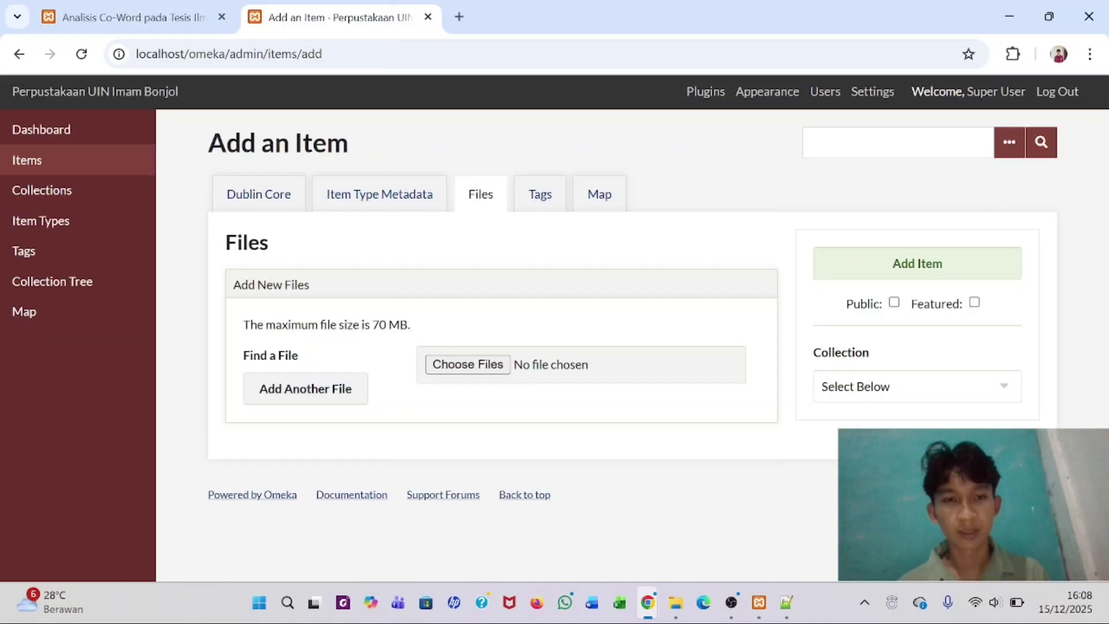
pyautogui.click(263, 203)
pyautogui.scroll(-20, 381, 370)
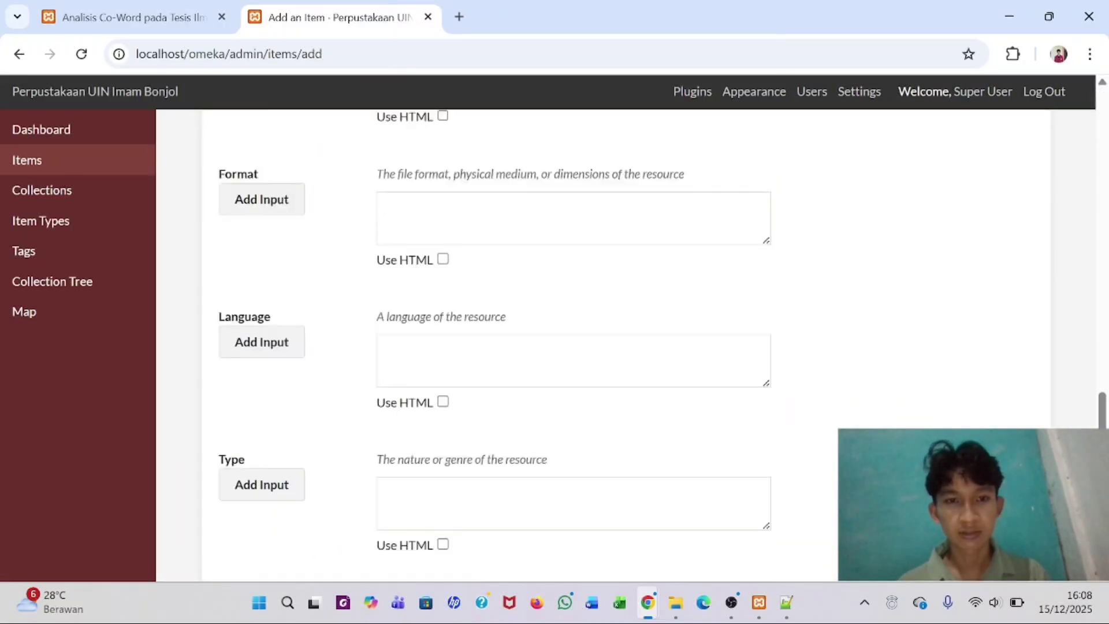
pyautogui.scroll(12, 381, 370)
pyautogui.scroll(10, 381, 370)
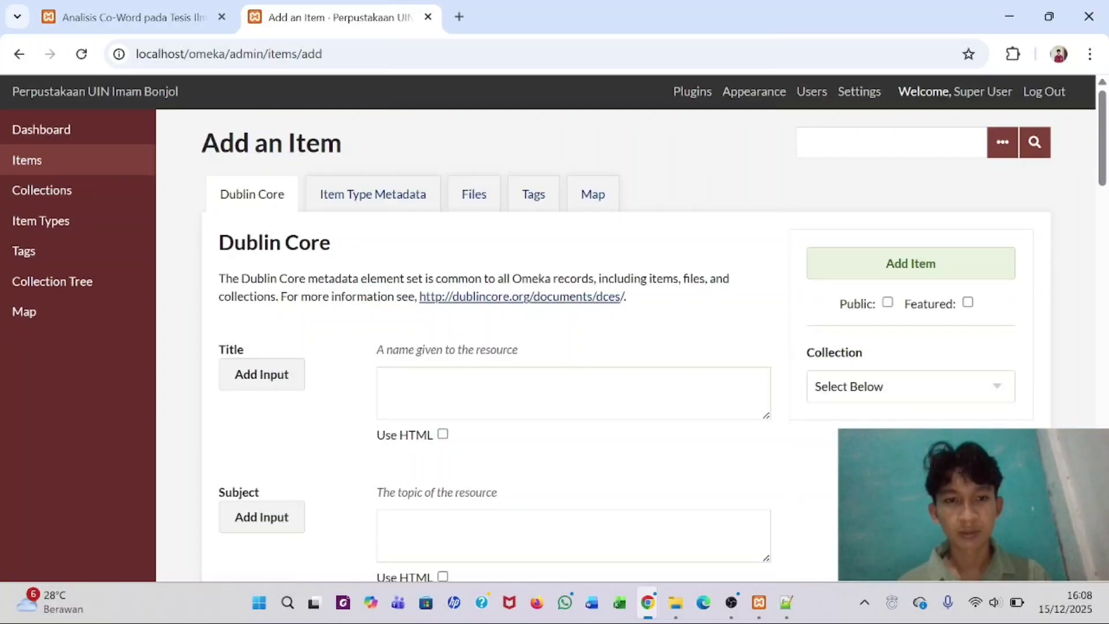
pyautogui.click(383, 376)
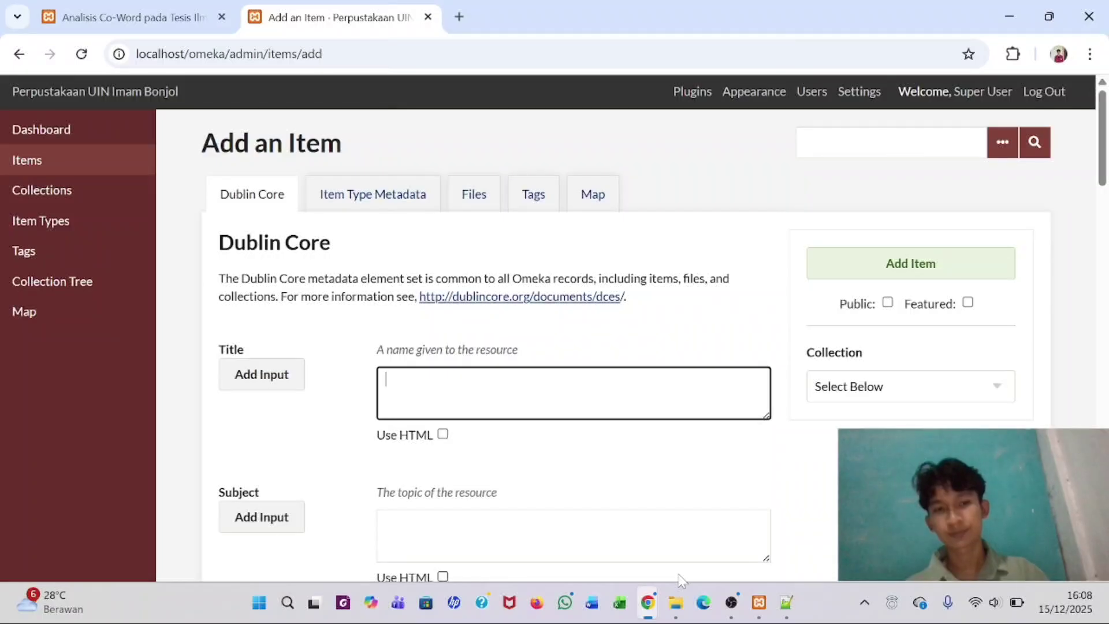
pyautogui.moveTo(676, 602)
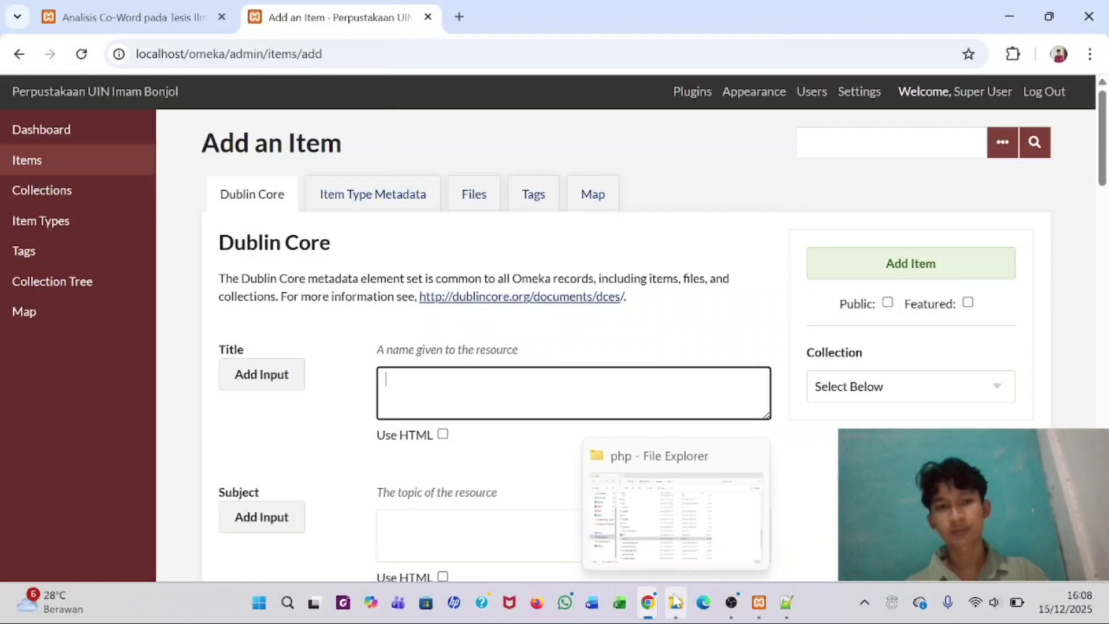
pyautogui.click(706, 254)
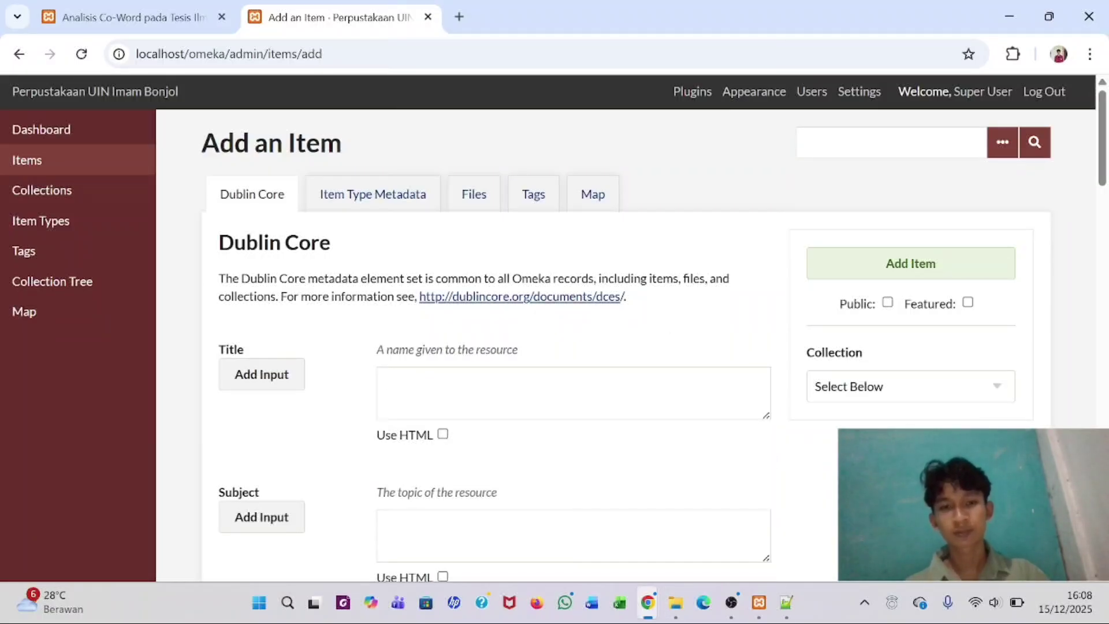
pyautogui.click(573, 392)
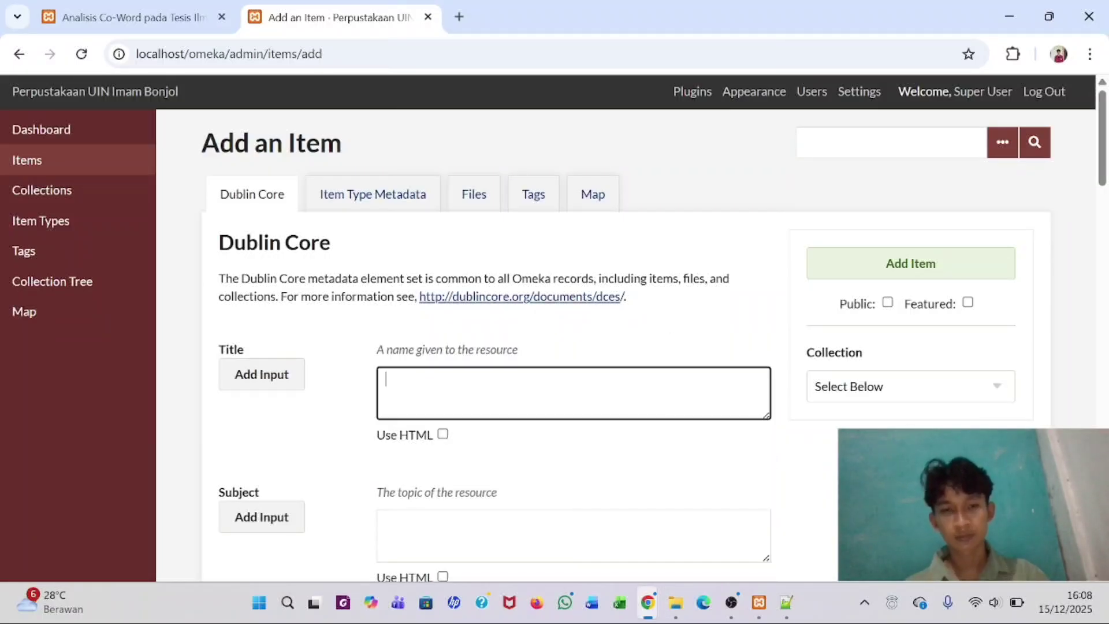
pyautogui.click(675, 605)
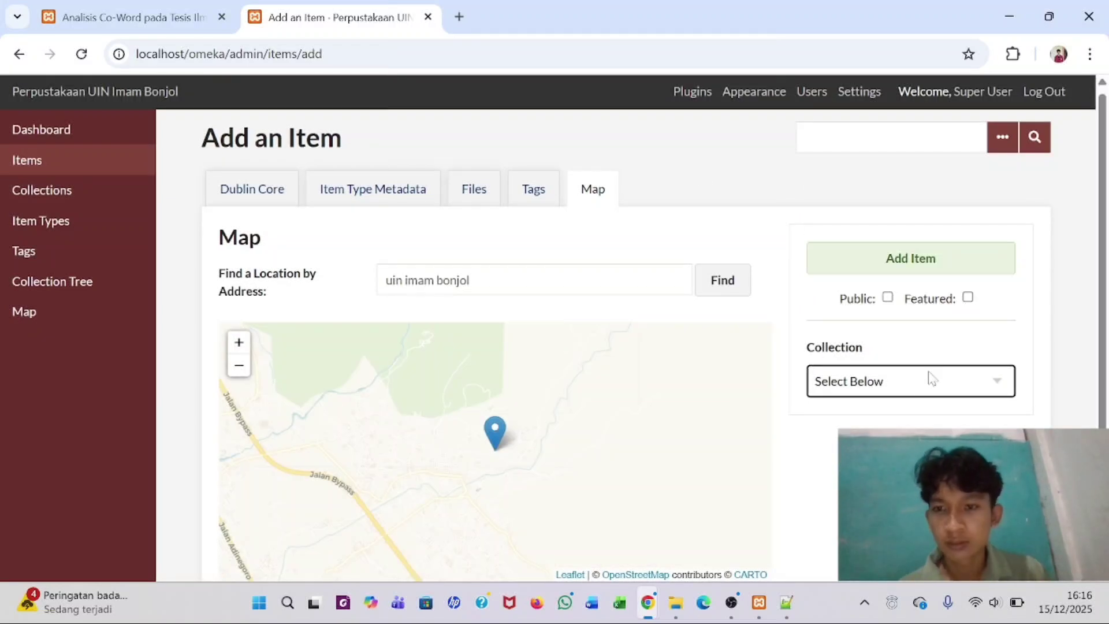
# - Assign the item to Perpustakaan UIN Imam Bonjol and attach the library profile MP4 from the Video folder
pyautogui.click(924, 384)
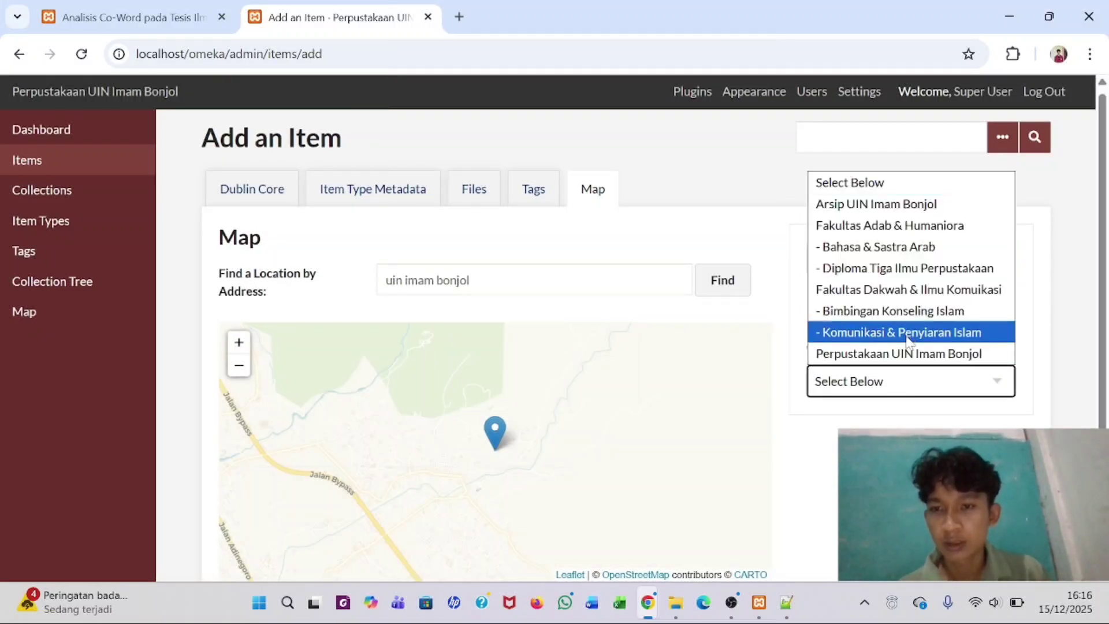
pyautogui.click(911, 353)
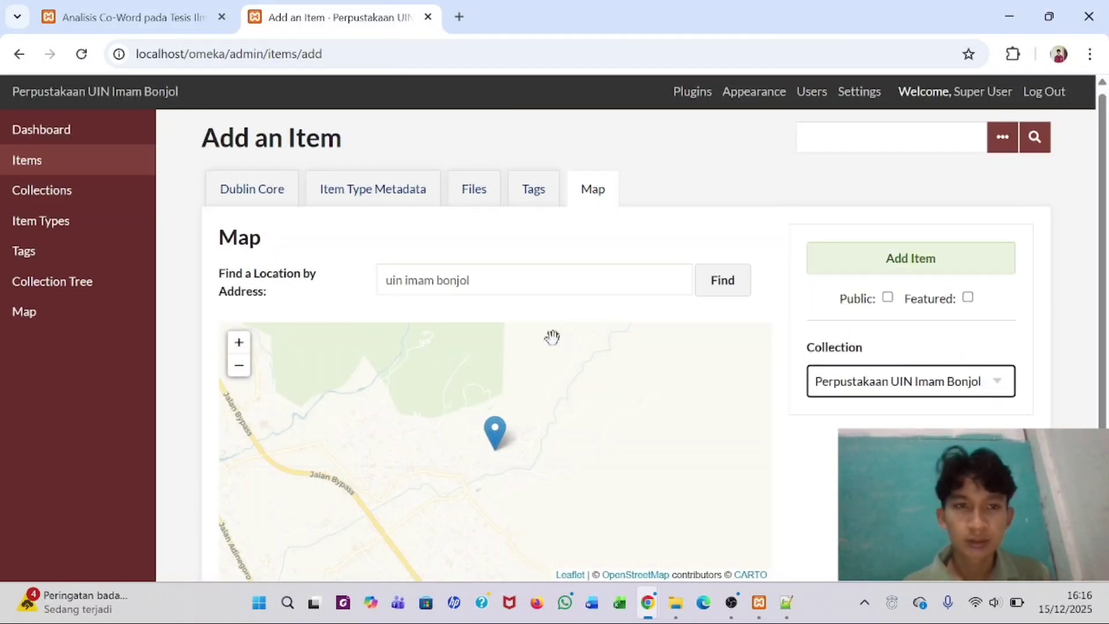
pyautogui.click(478, 186)
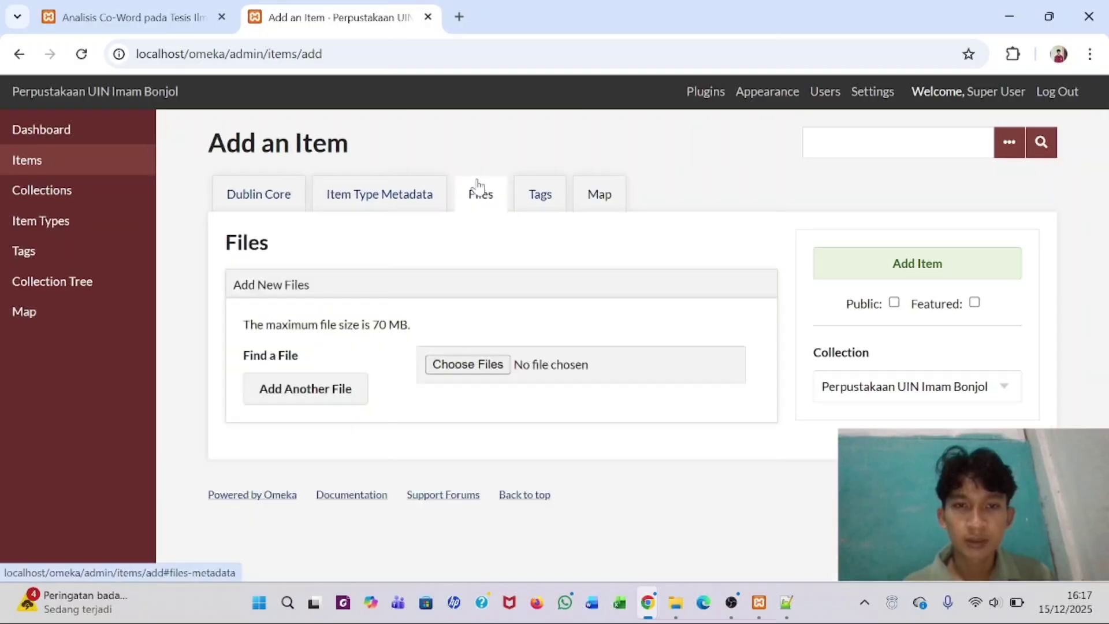
pyautogui.click(468, 364)
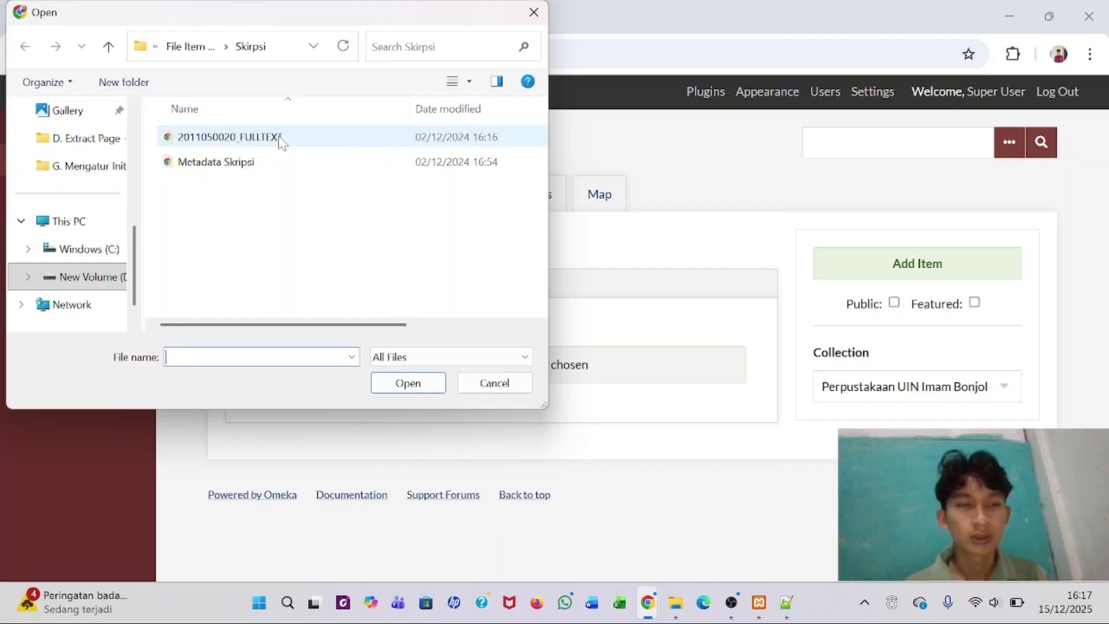
pyautogui.click(205, 49)
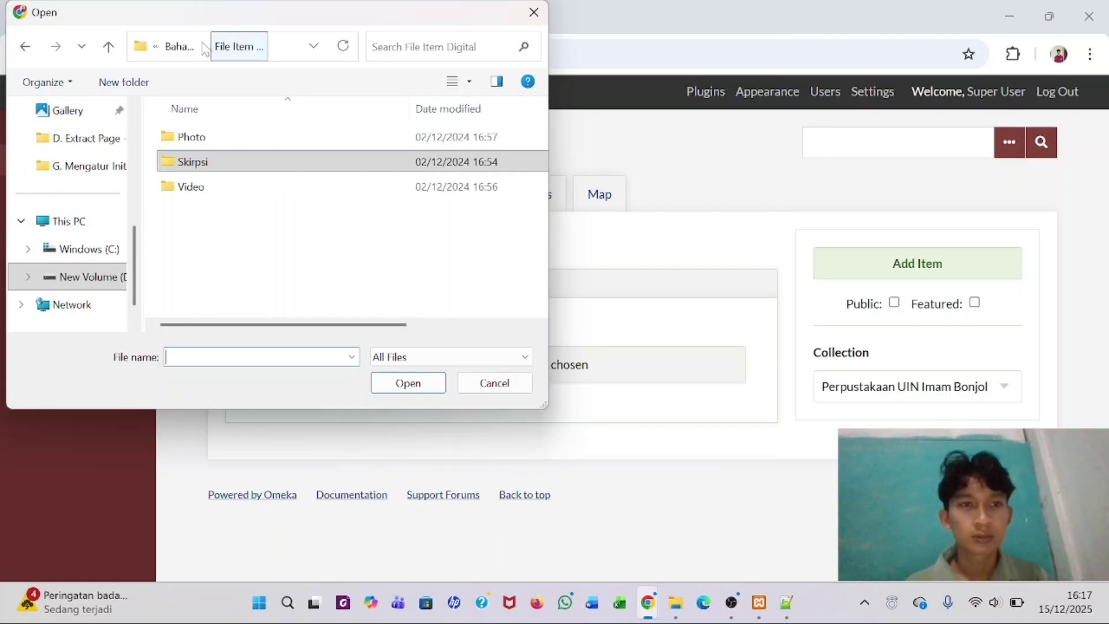
pyautogui.doubleClick(191, 187)
pyautogui.click(277, 179)
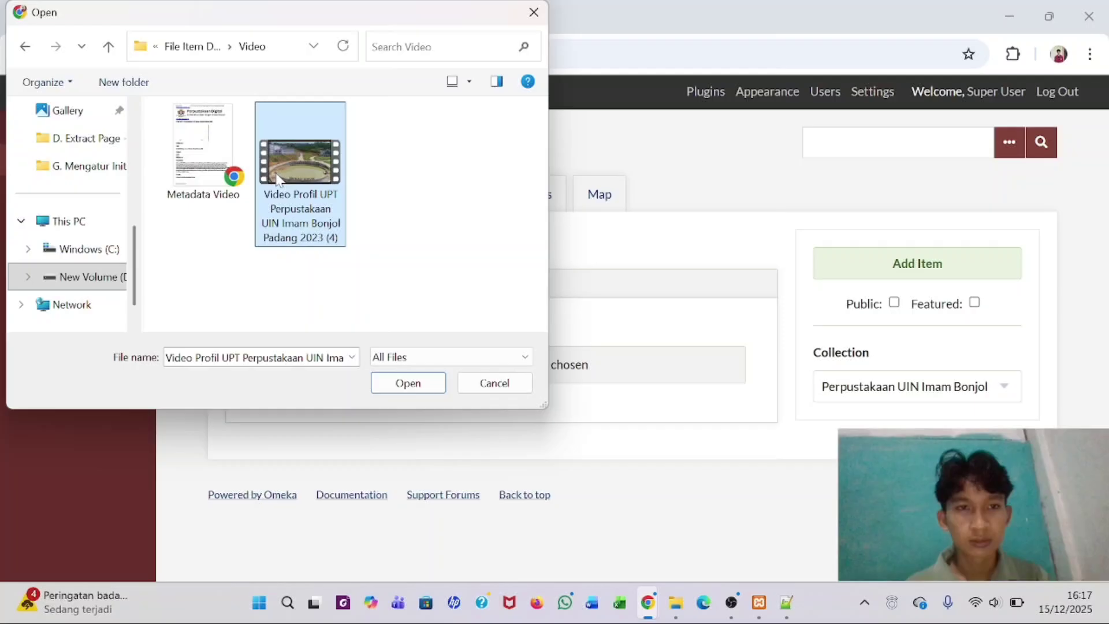
pyautogui.click(408, 384)
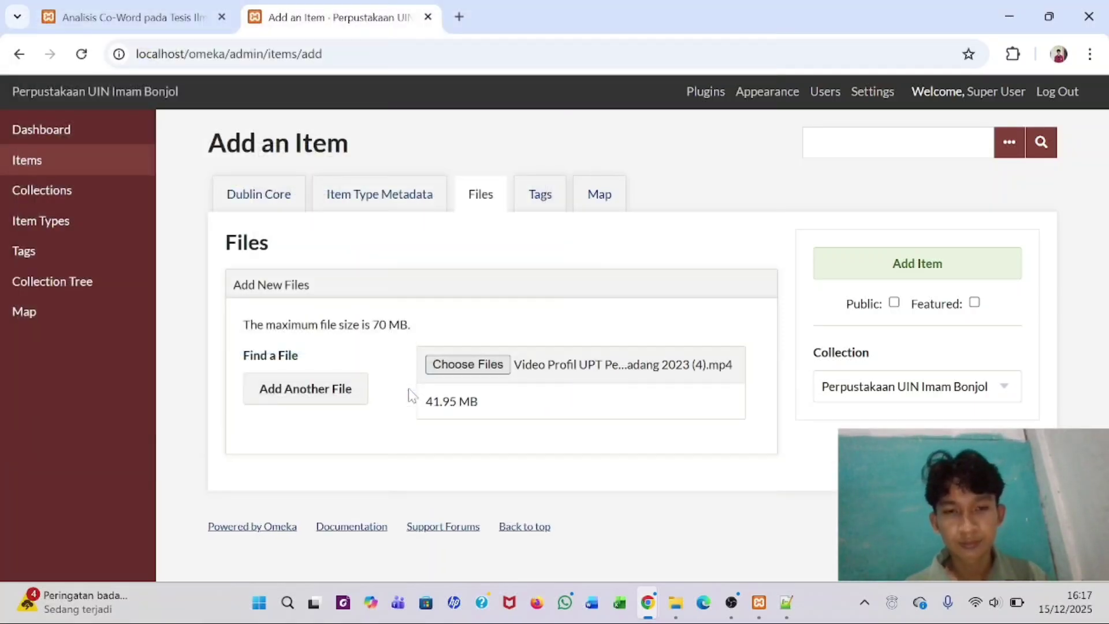
# - Make the item public and save it with Add Item
pyautogui.click(894, 303)
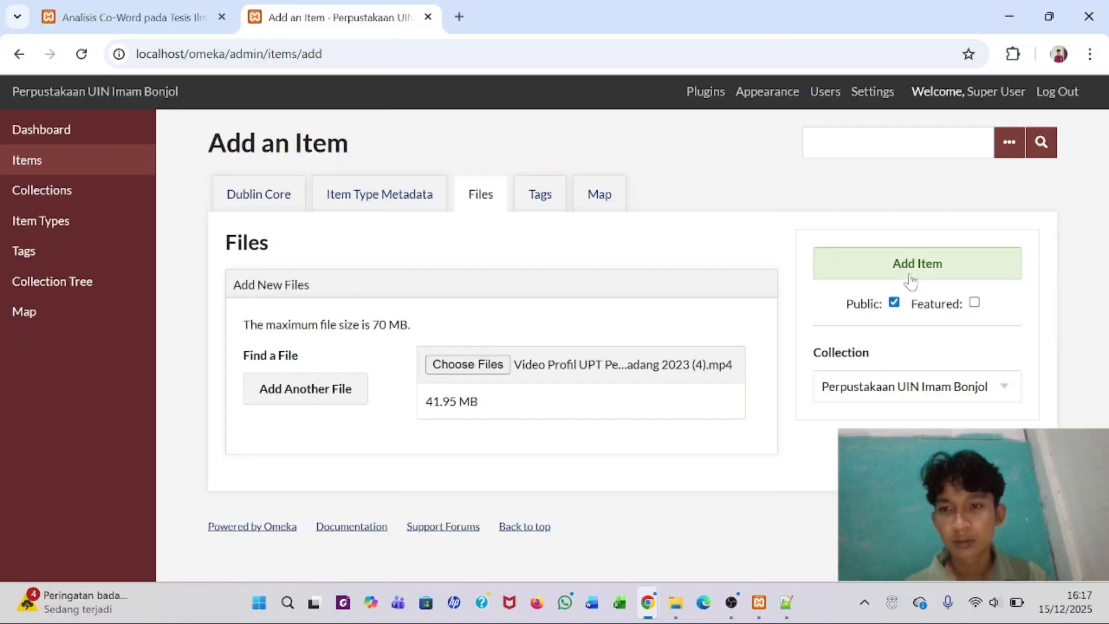
pyautogui.click(911, 267)
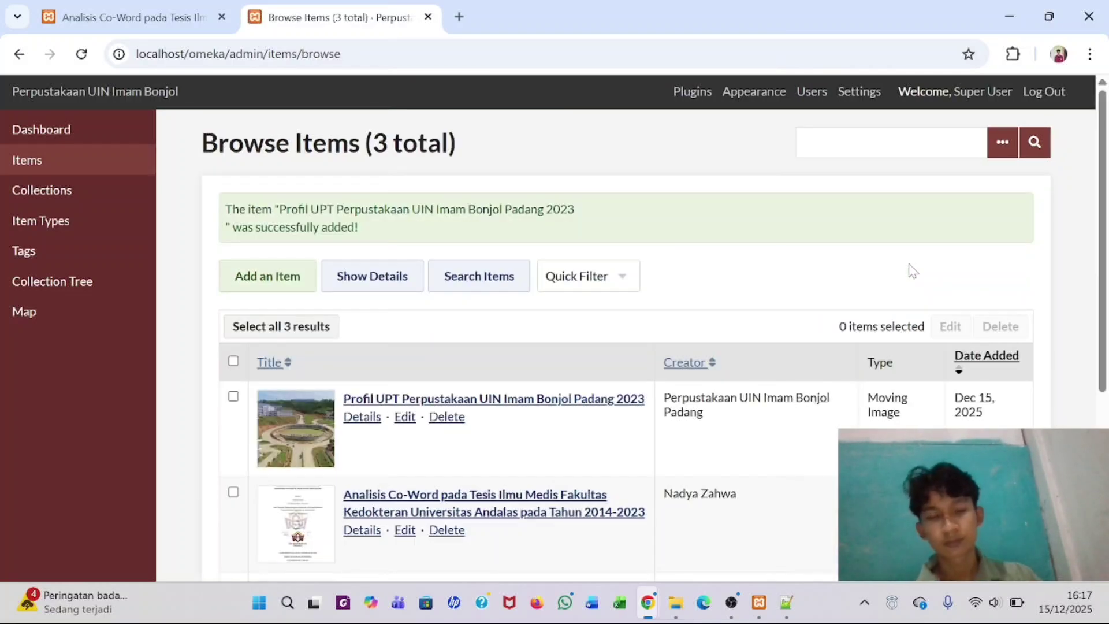
pyautogui.scroll(-3, 434, 422)
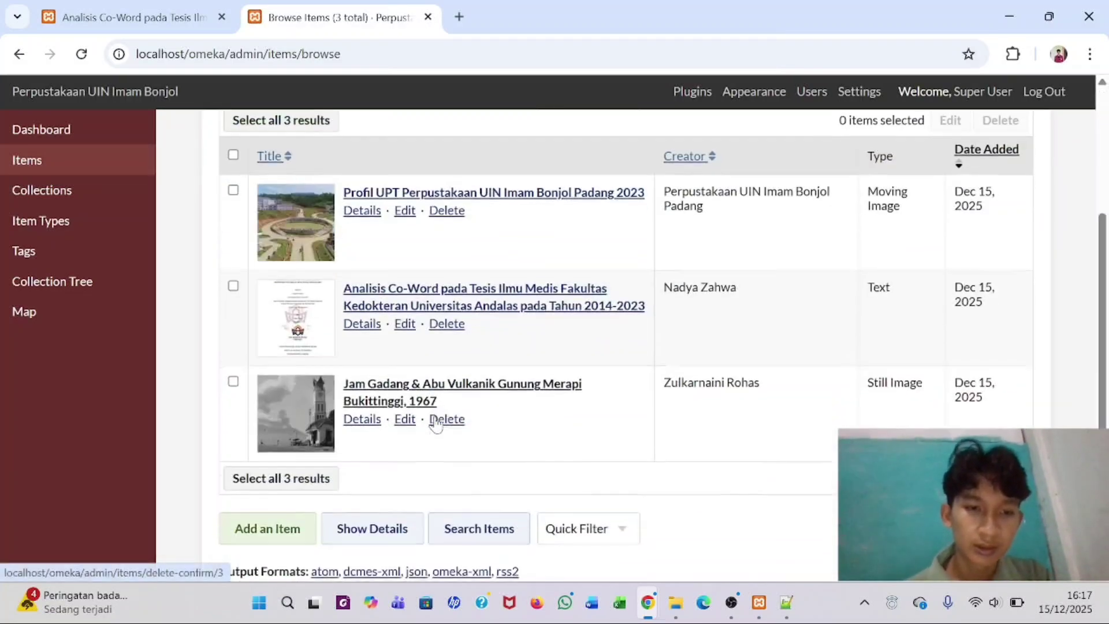
pyautogui.scroll(3, 437, 425)
# - Open Profil UPT Perpustakaan UIN Imam Bonjol Padang 2023 from the public home page and play its video
pyautogui.click(99, 7)
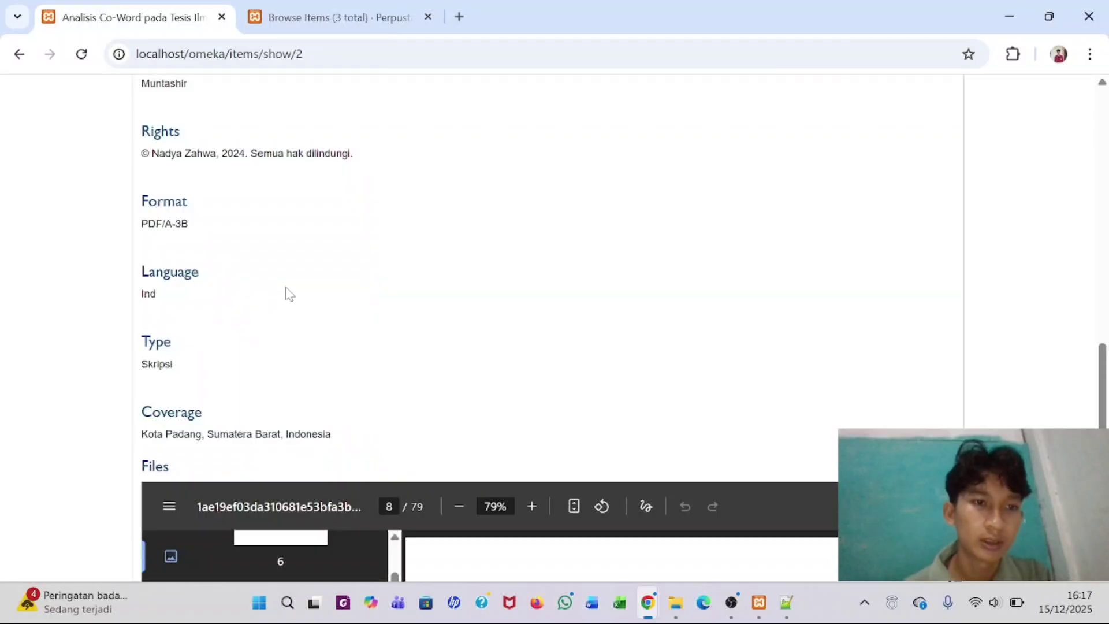
pyautogui.click(24, 55)
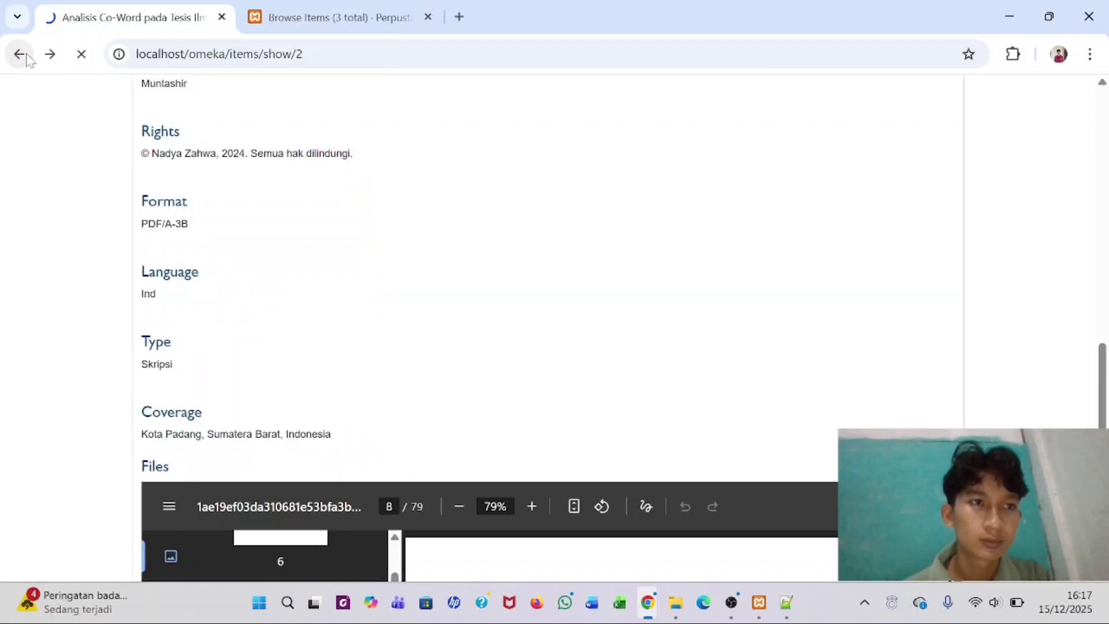
pyautogui.scroll(-2, 276, 219)
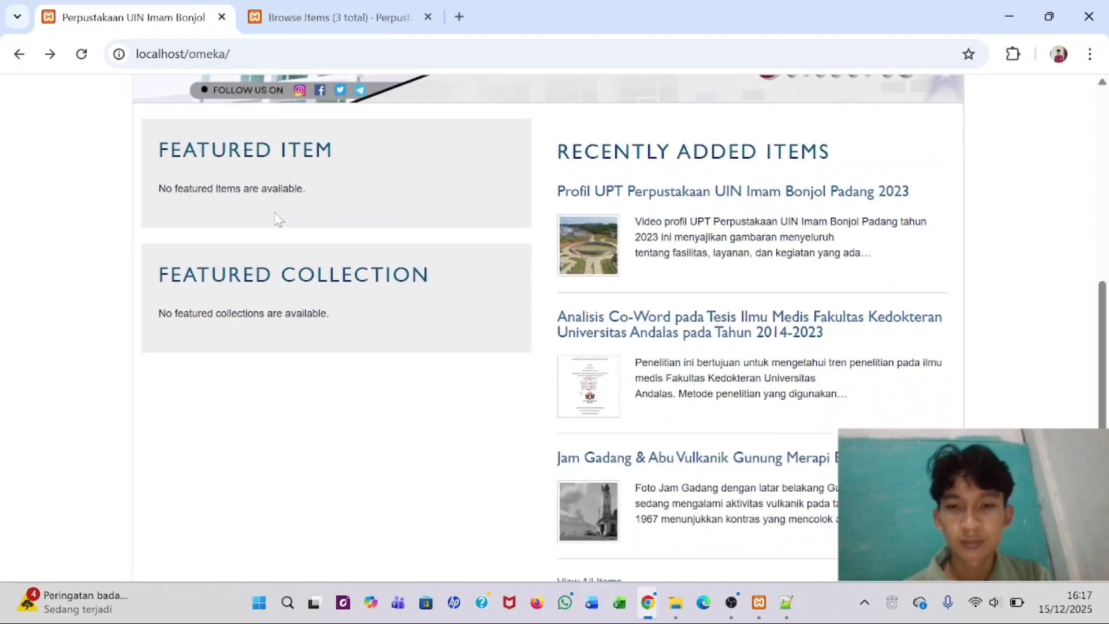
pyautogui.click(636, 185)
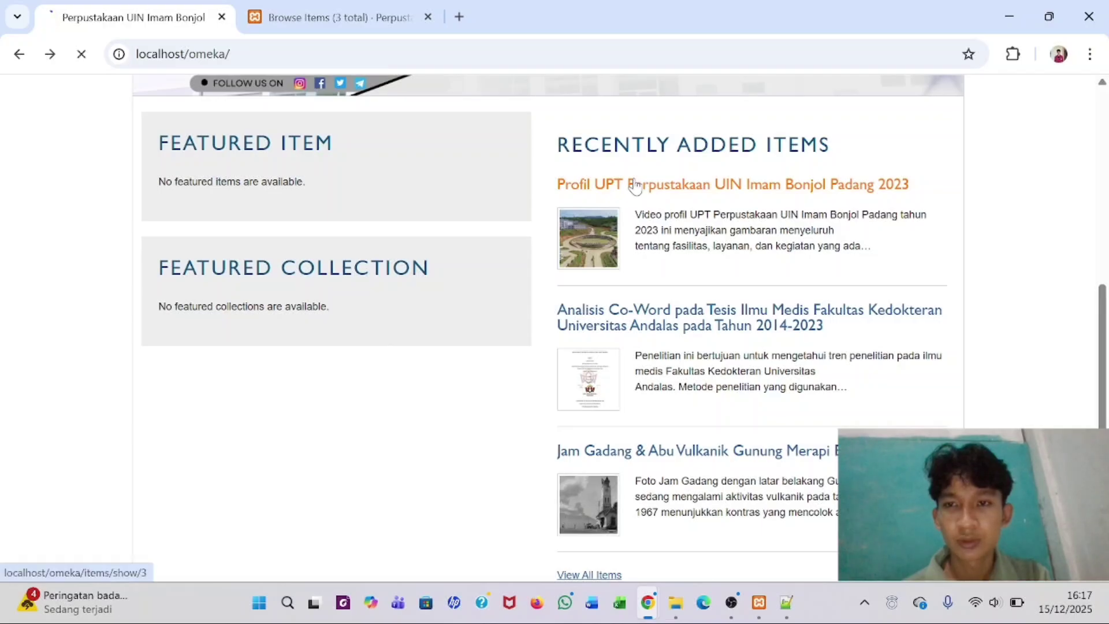
pyautogui.scroll(-20, 387, 402)
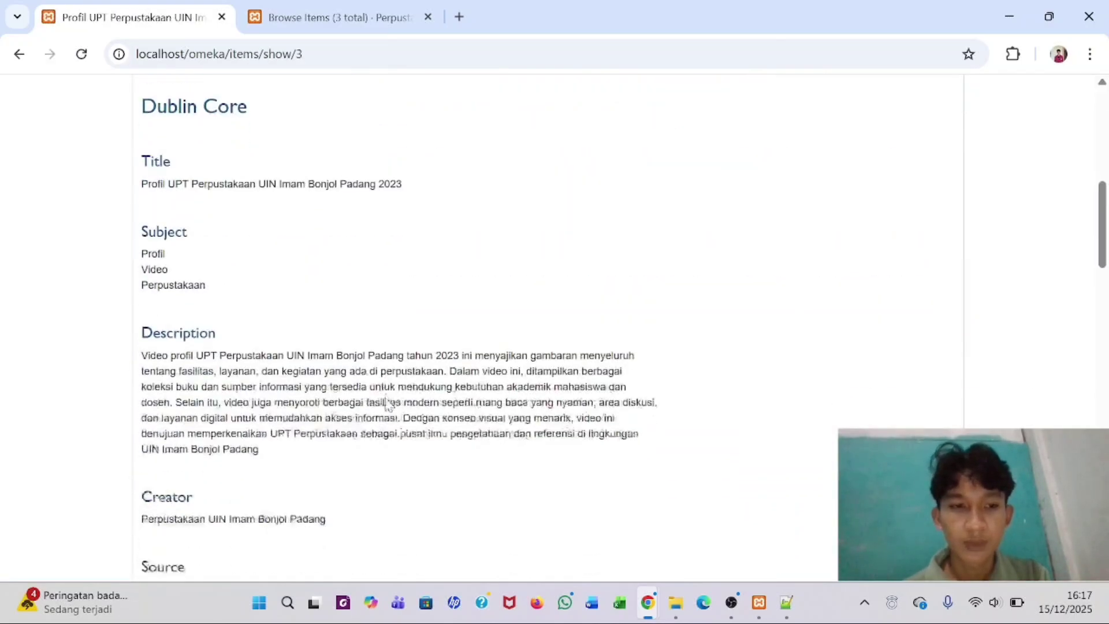
pyautogui.scroll(-4, 386, 403)
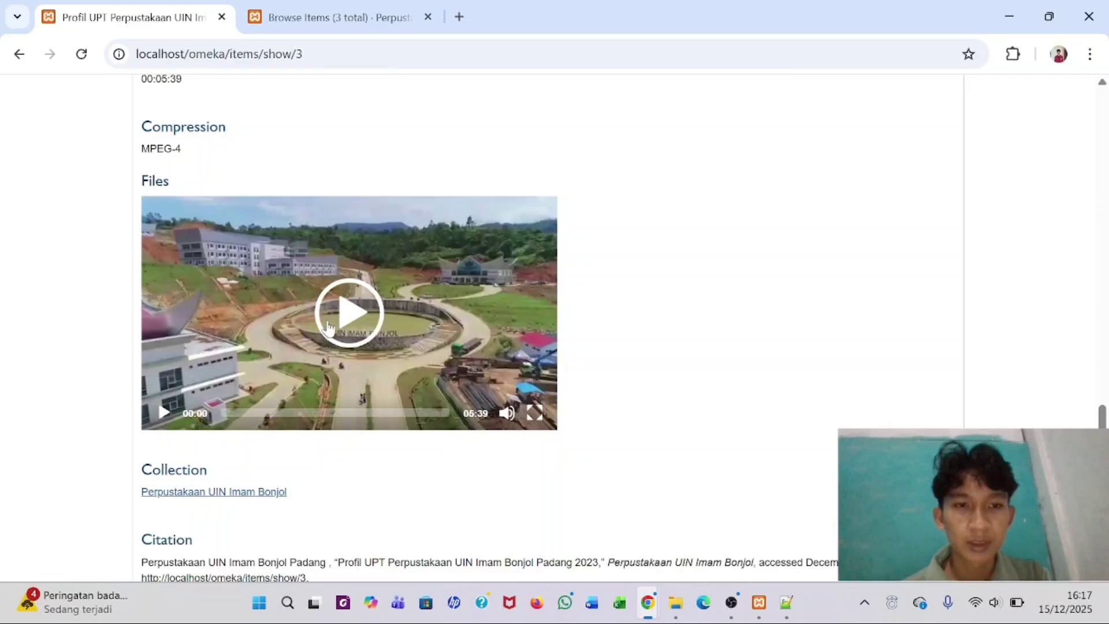
pyautogui.click(164, 414)
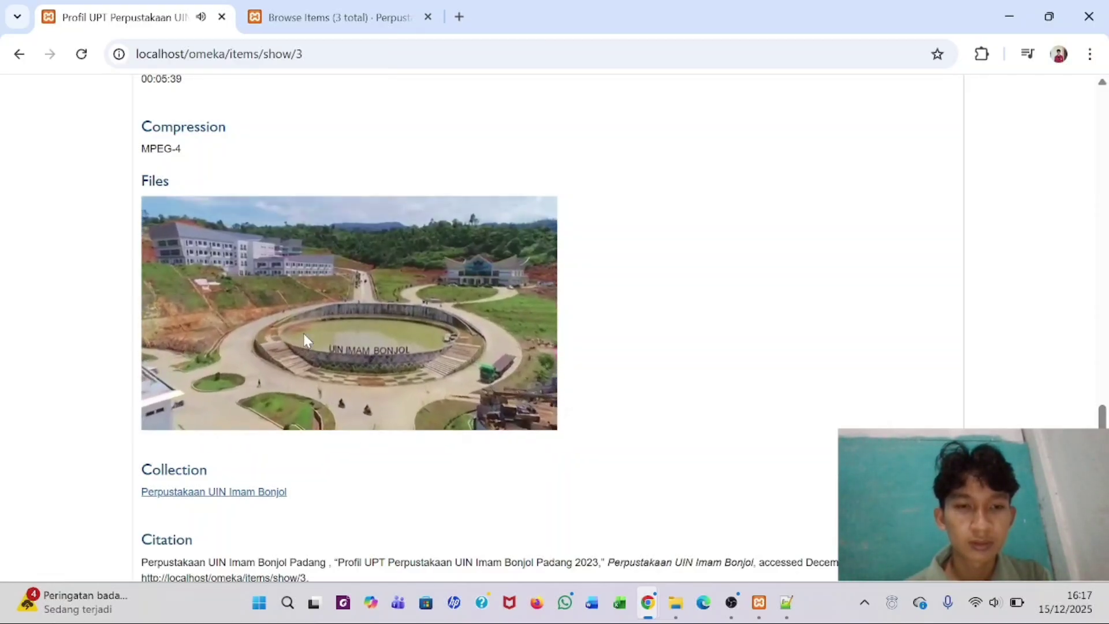
pyautogui.scroll(-7, 304, 334)
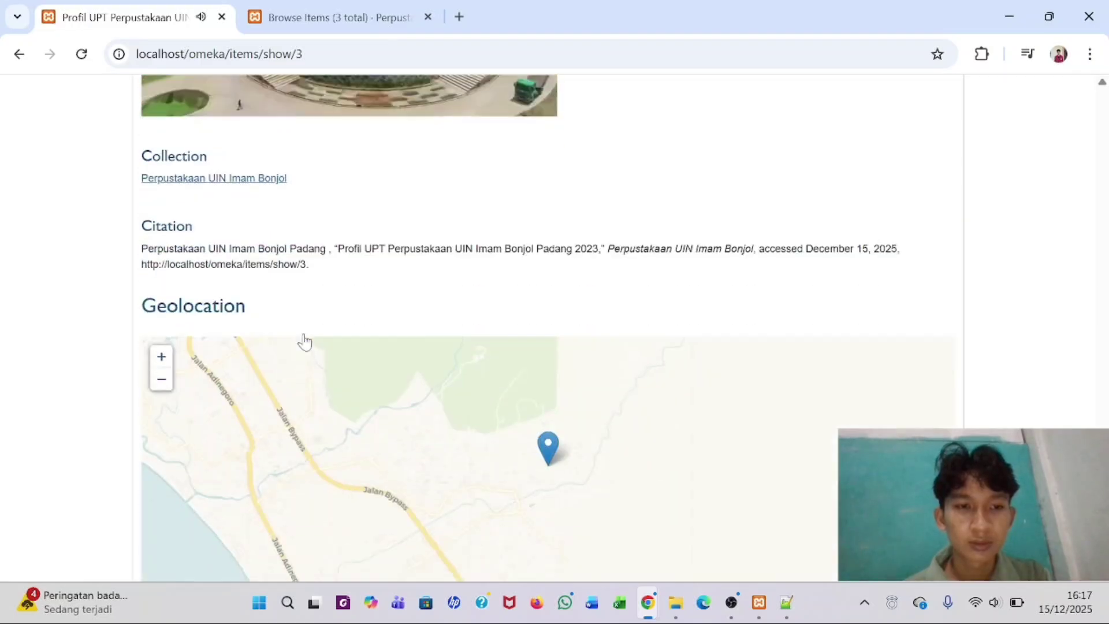
pyautogui.scroll(2, 302, 332)
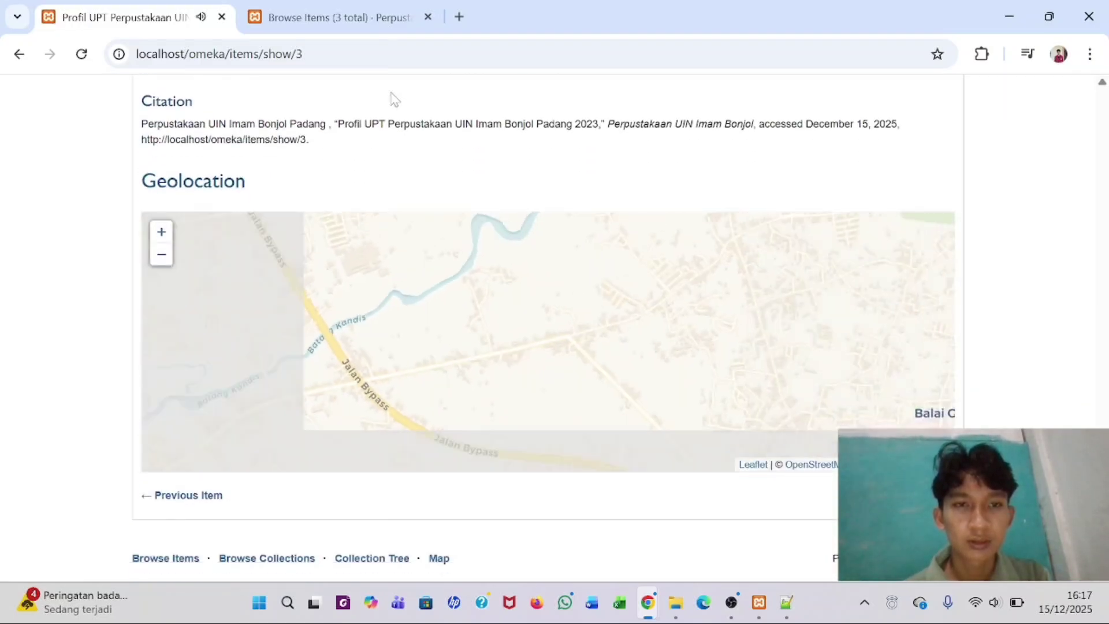
pyautogui.scroll(5, 391, 98)
pyautogui.scroll(15, 377, 126)
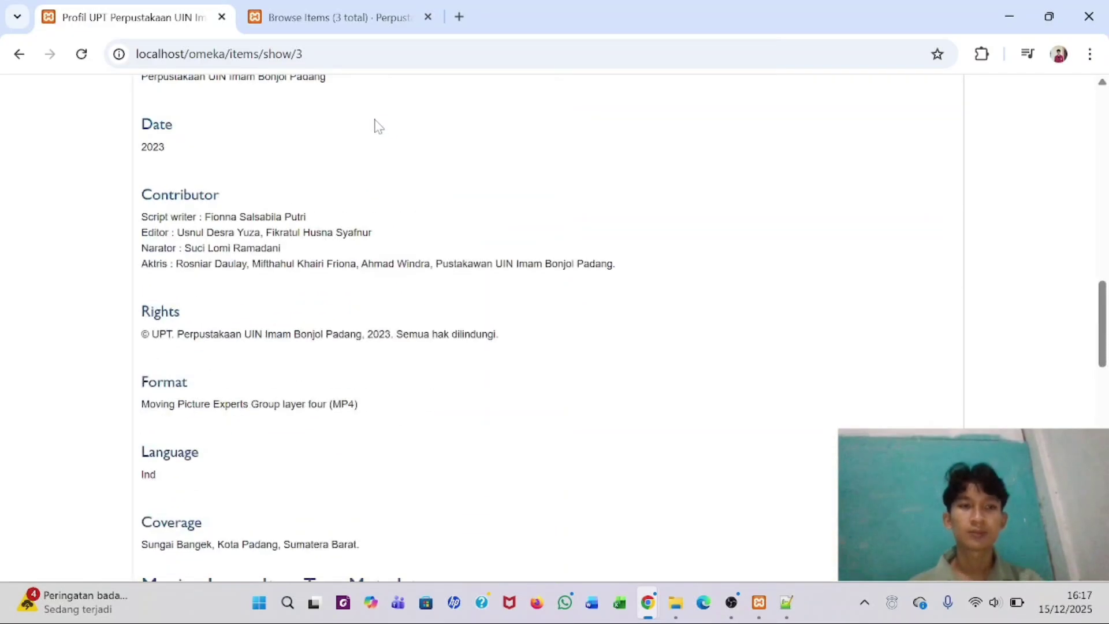
pyautogui.scroll(8, 376, 126)
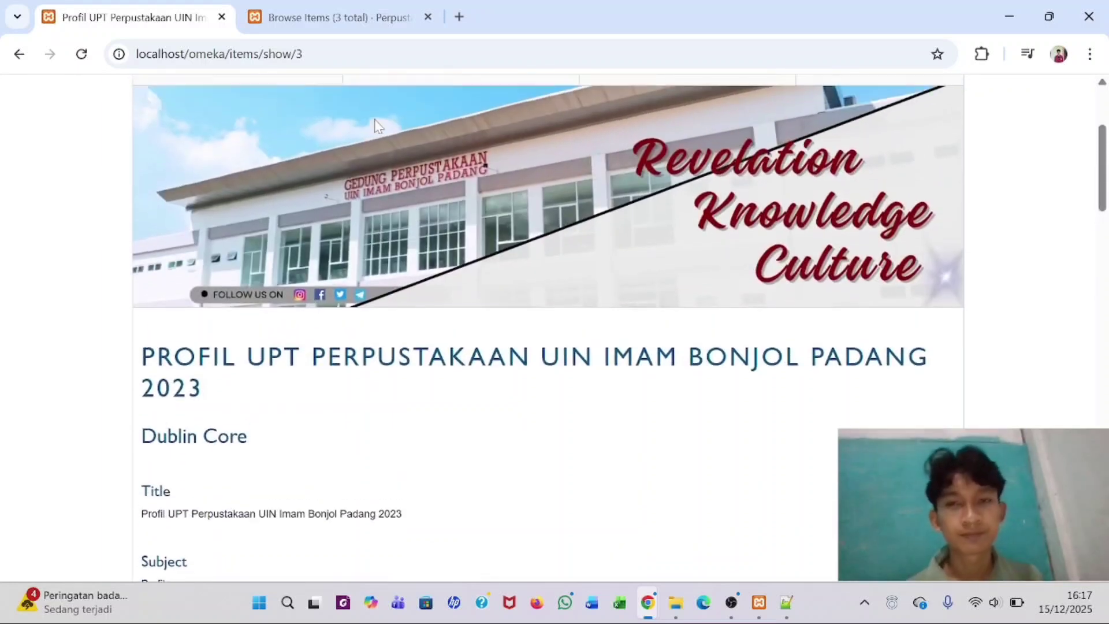